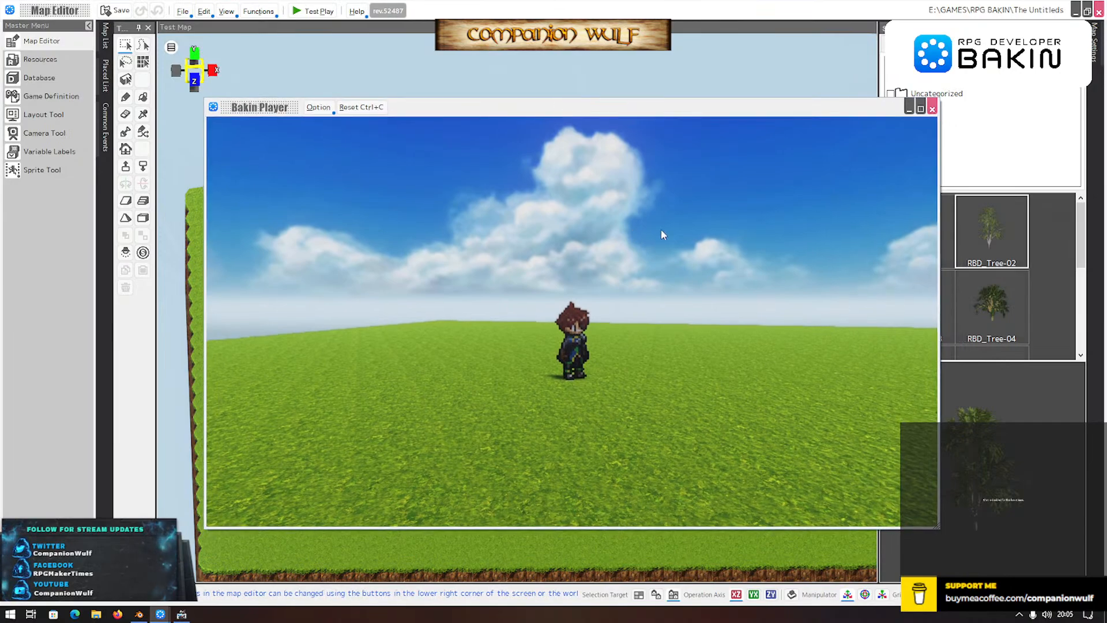
# - Test opening and closing the tablet menu repeatedly in the running test play
pyautogui.press('Escape')
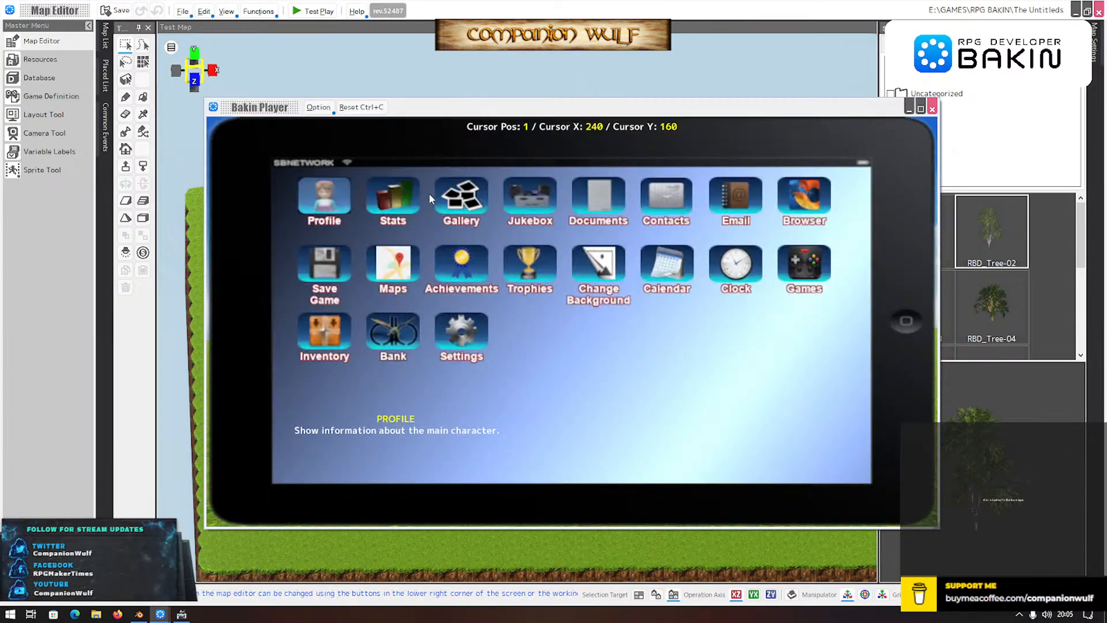
pyautogui.press('Escape')
pyautogui.press('Escape')
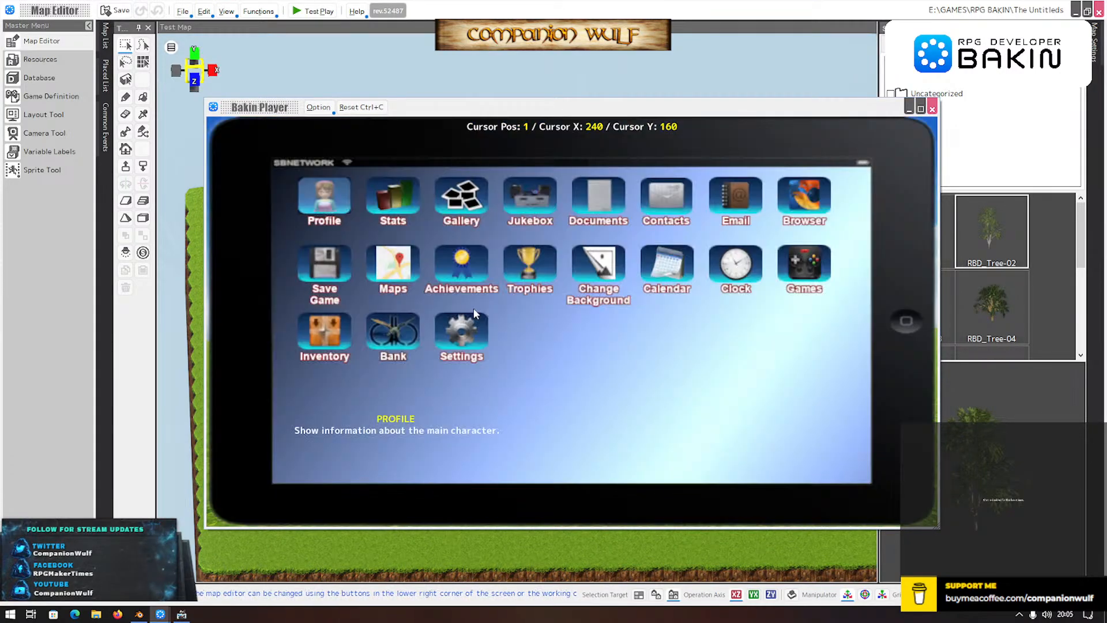
pyautogui.press('Escape')
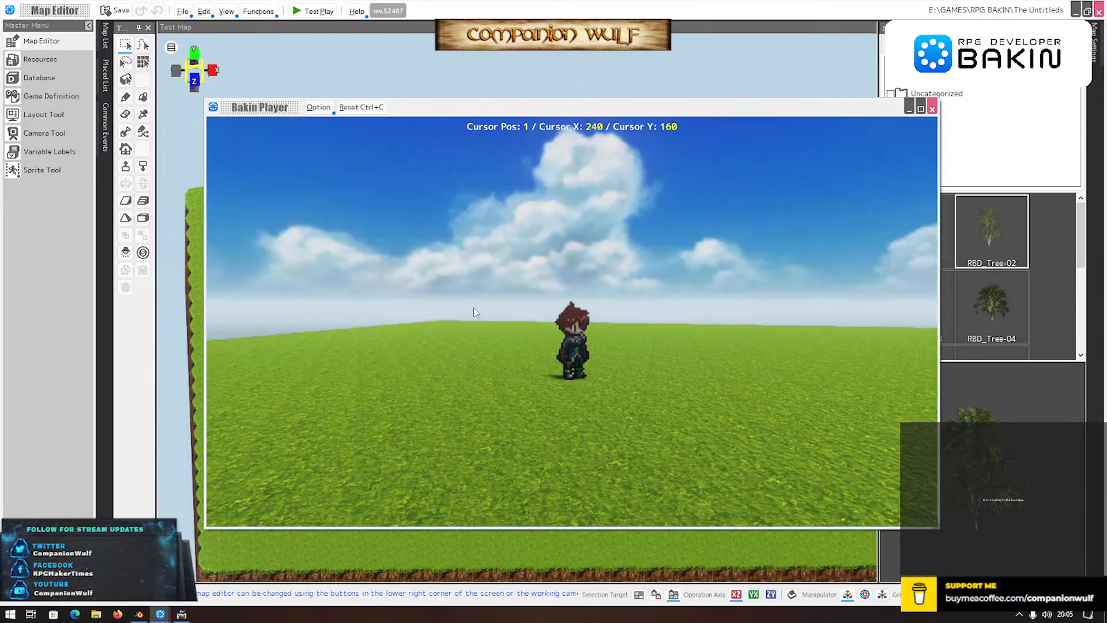
pyautogui.press('Escape')
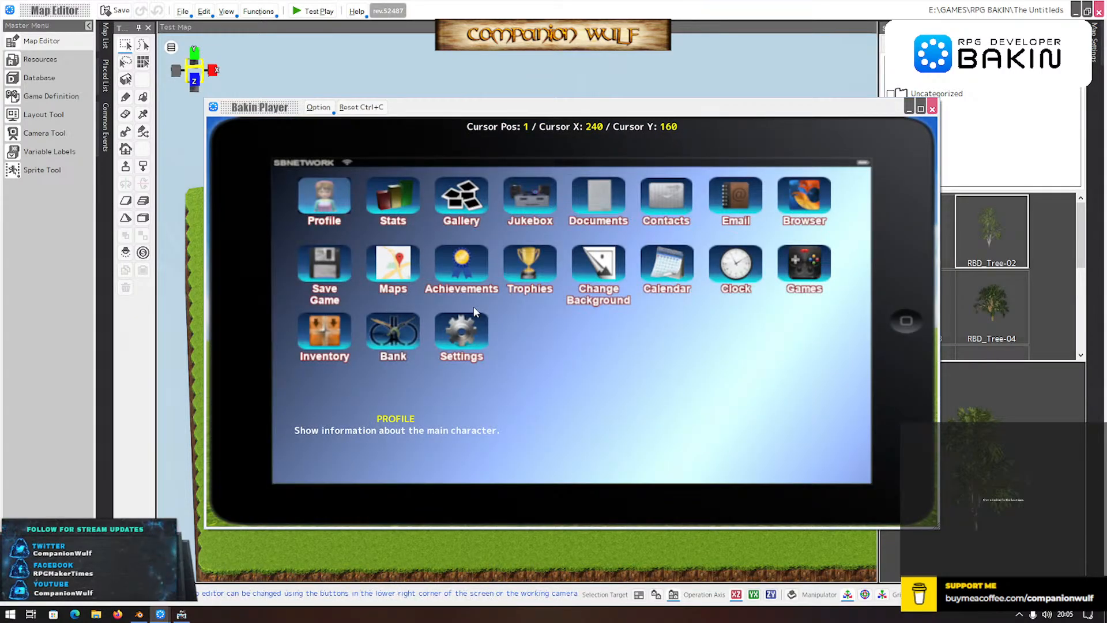
pyautogui.press('Escape')
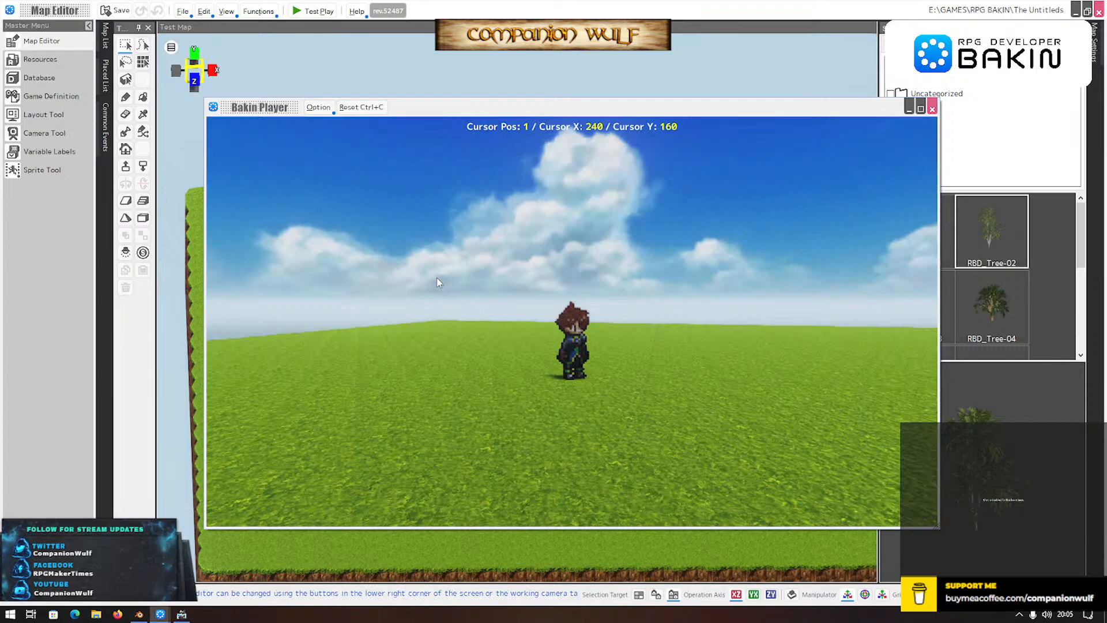
pyautogui.press('Escape')
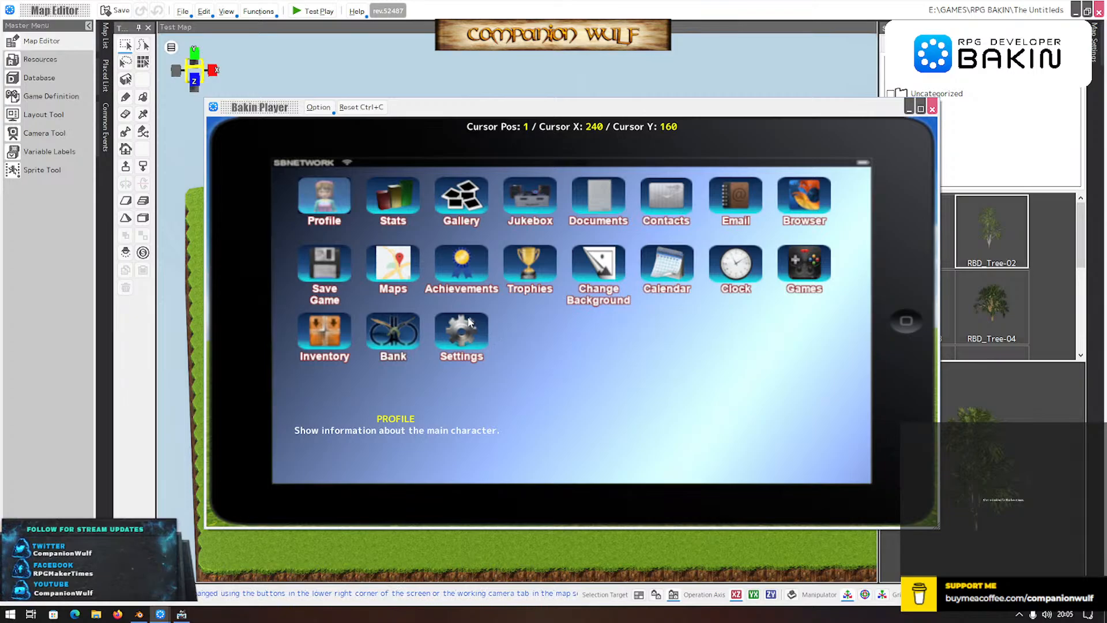
pyautogui.press('Escape')
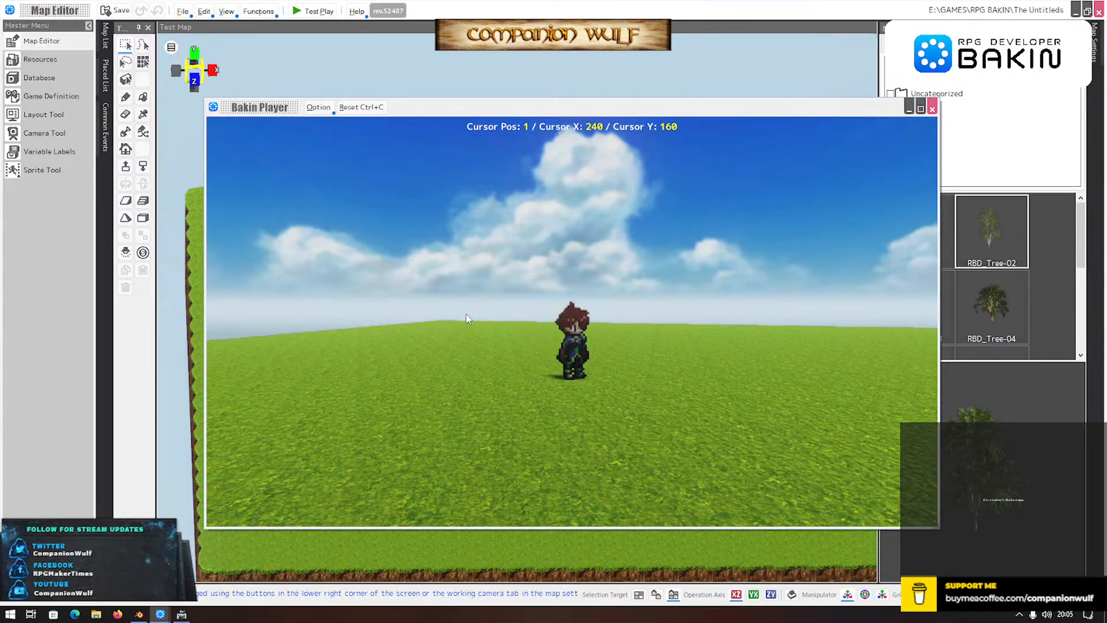
pyautogui.press('Escape')
pyautogui.press('Escape')
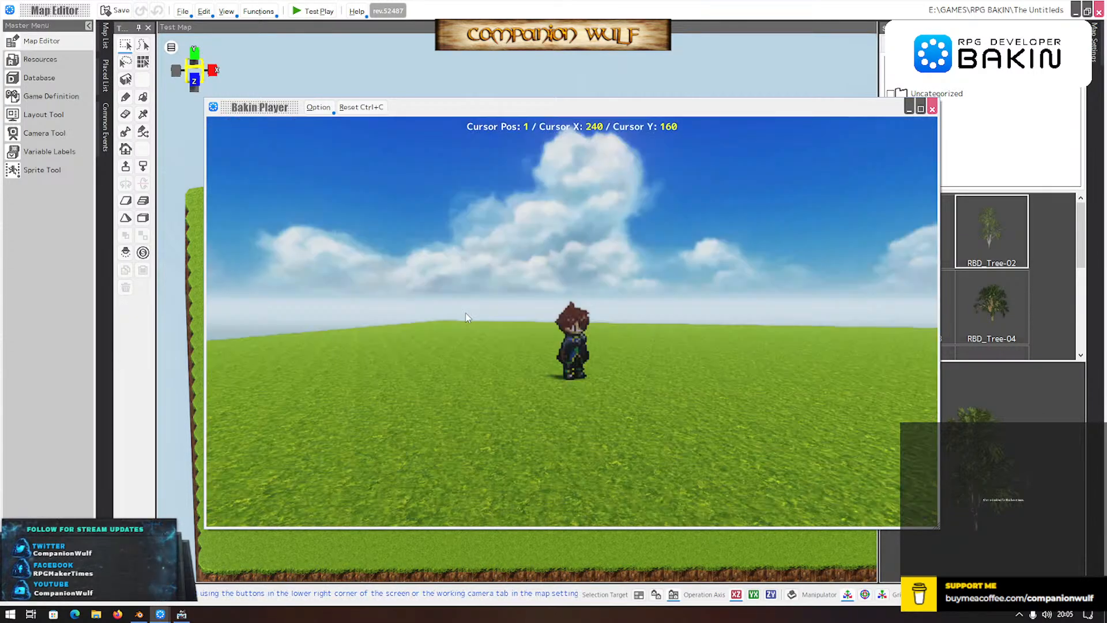
pyautogui.press('Escape')
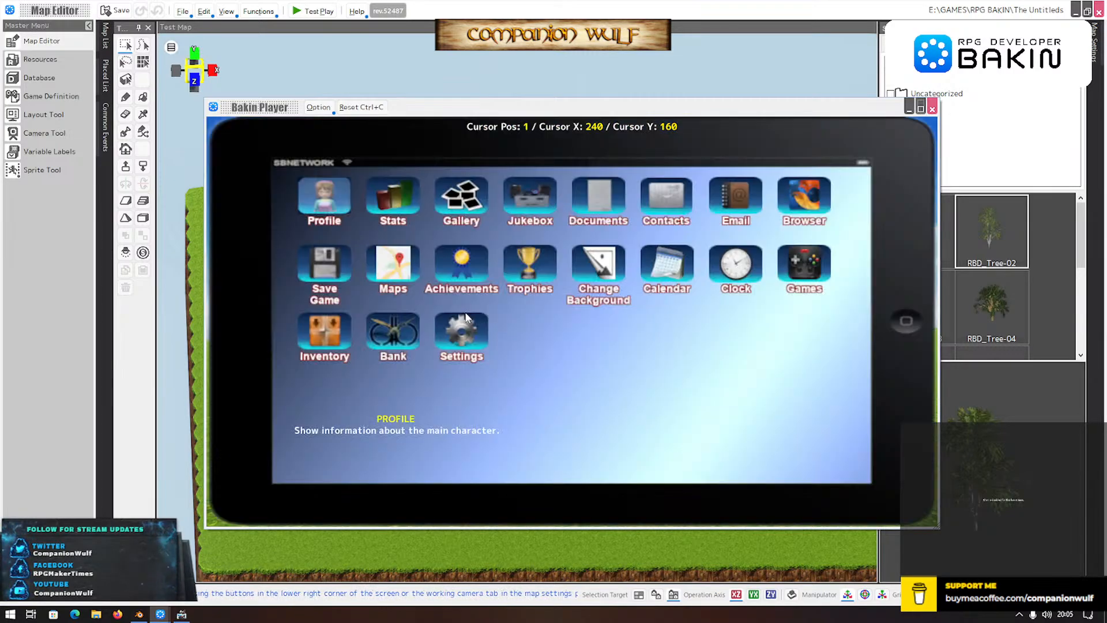
pyautogui.press('Escape')
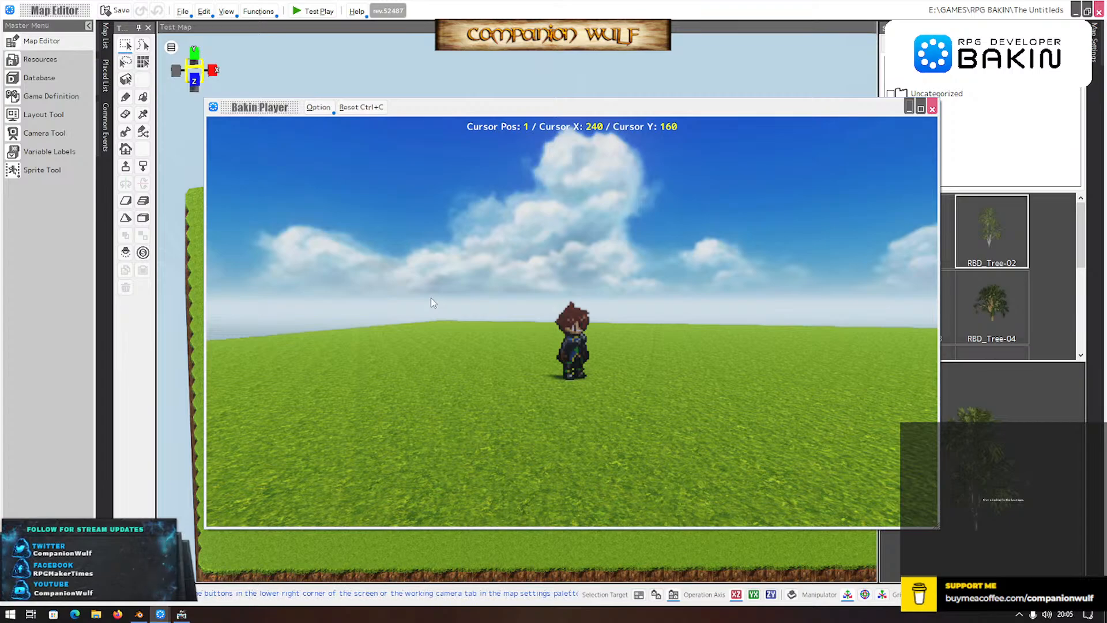
pyautogui.press('Escape')
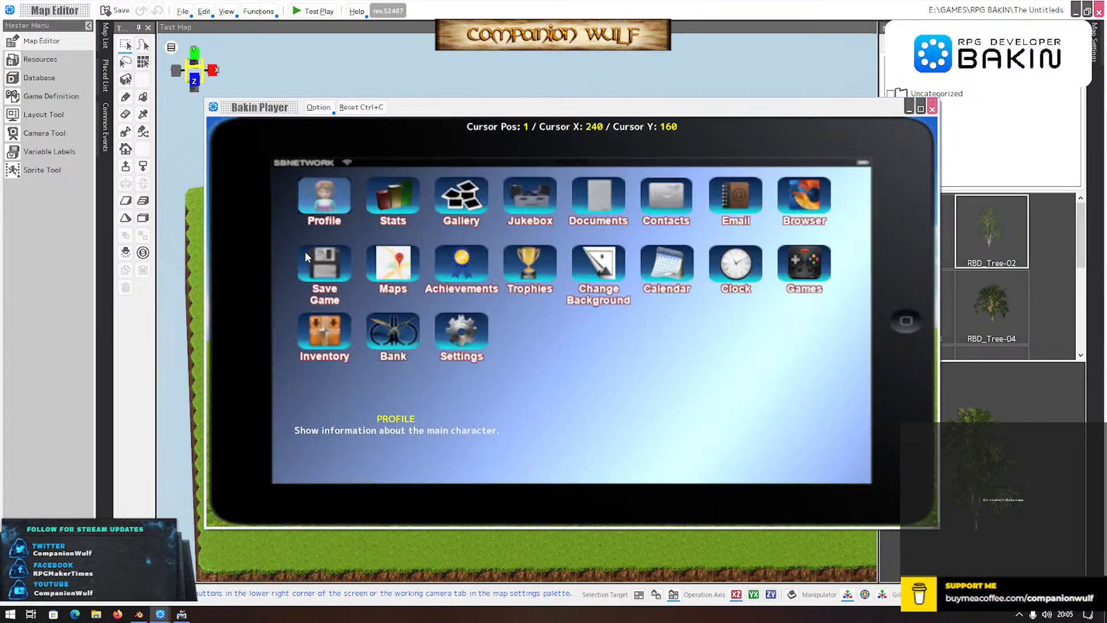
pyautogui.press('Right')
pyautogui.press('Left')
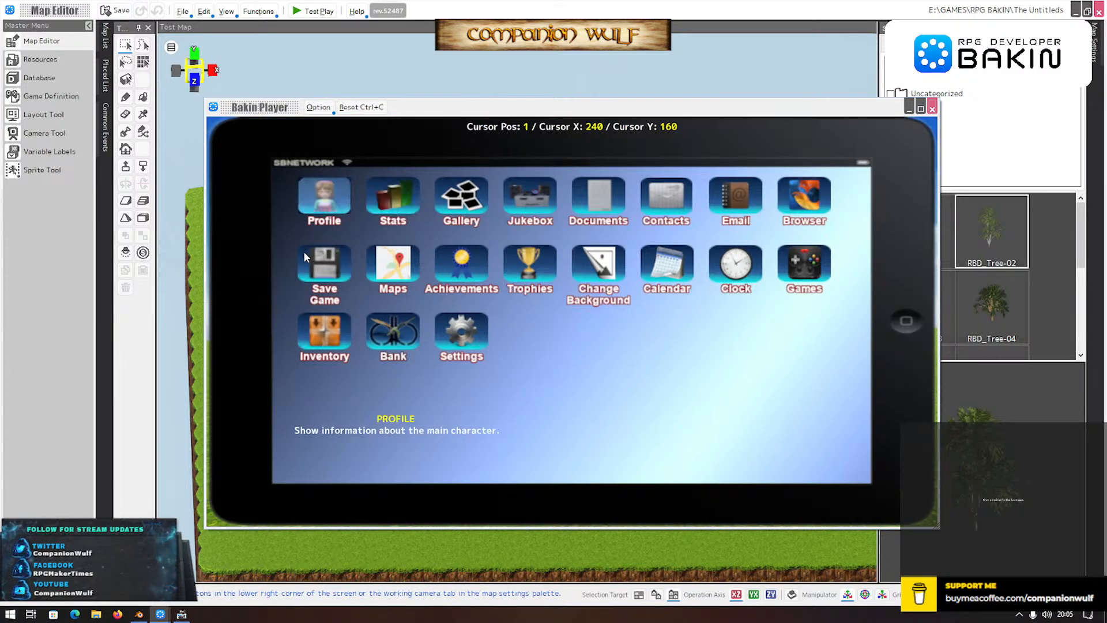
pyautogui.press('Escape')
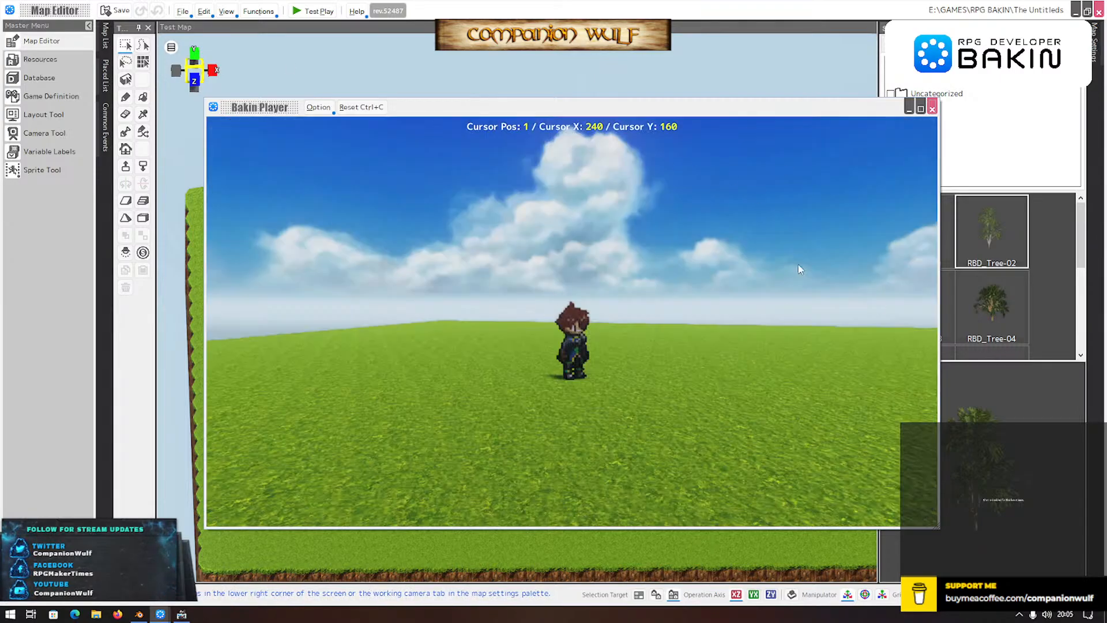
pyautogui.press('Escape')
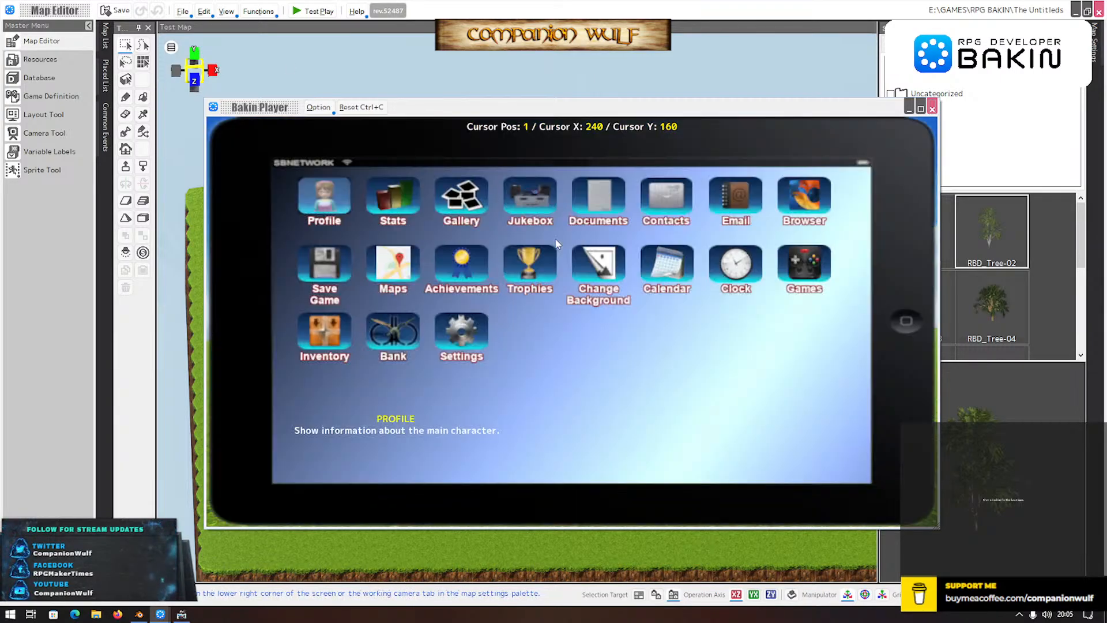
# - Test the menu cursor by moving along the first icon row to Email, down to Clock, and back along the second row to Save Game
pyautogui.press('Right')
pyautogui.press('Right')
pyautogui.press('Right')
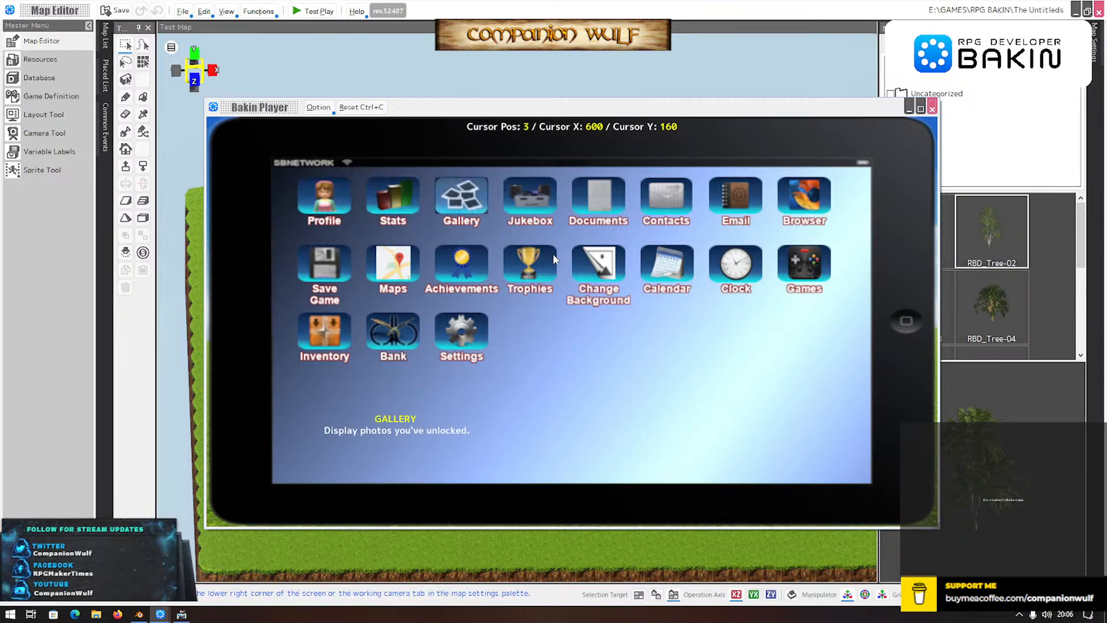
pyautogui.press('Right')
pyautogui.press('Right')
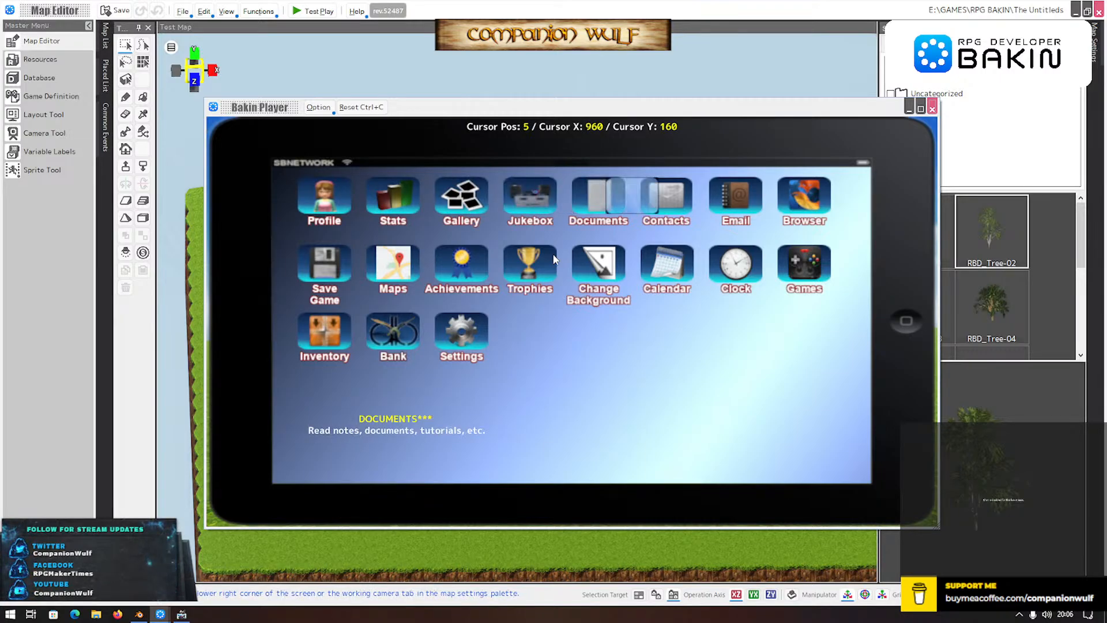
pyautogui.press('Right')
pyautogui.press('Right')
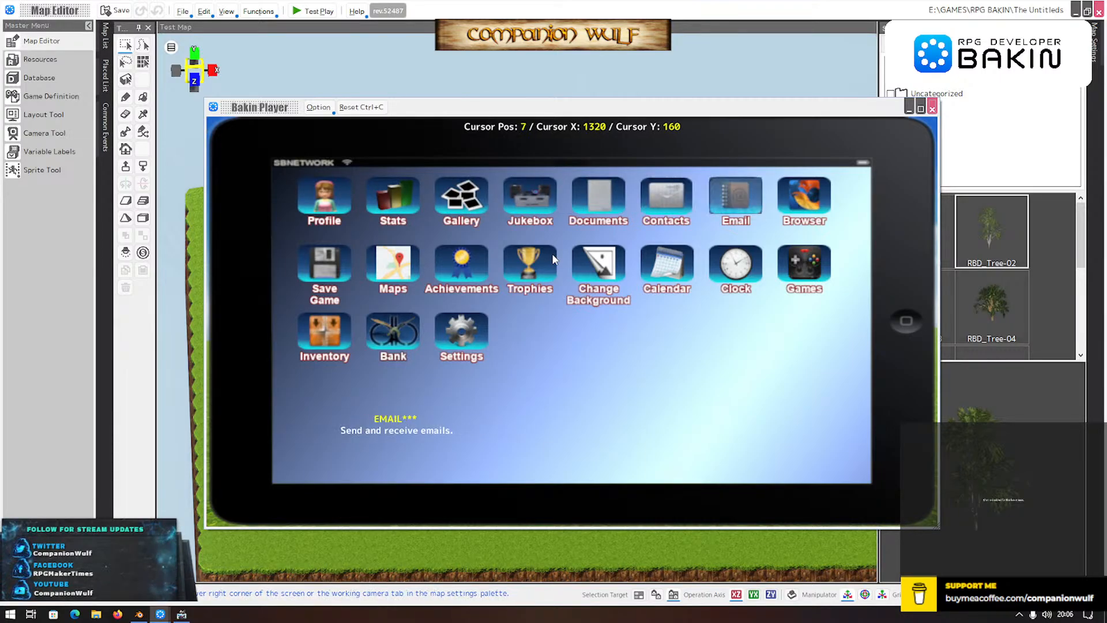
pyautogui.press('Down')
pyautogui.press('Left')
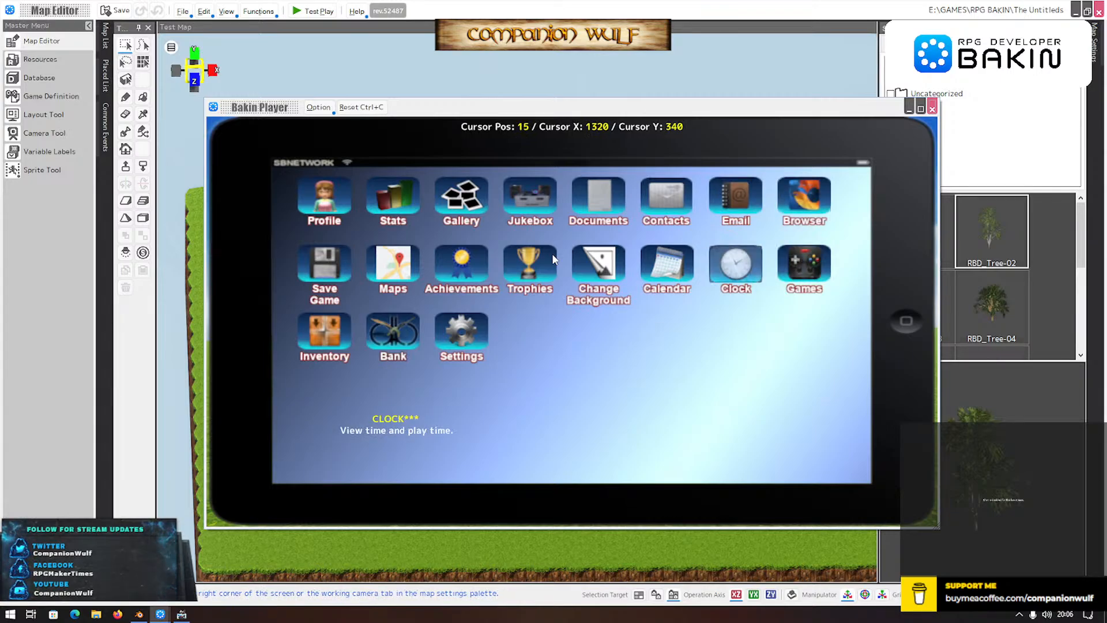
pyautogui.press('Left')
pyautogui.press('Left')
pyautogui.press('Left')
pyautogui.press('Left')
pyautogui.press('Left')
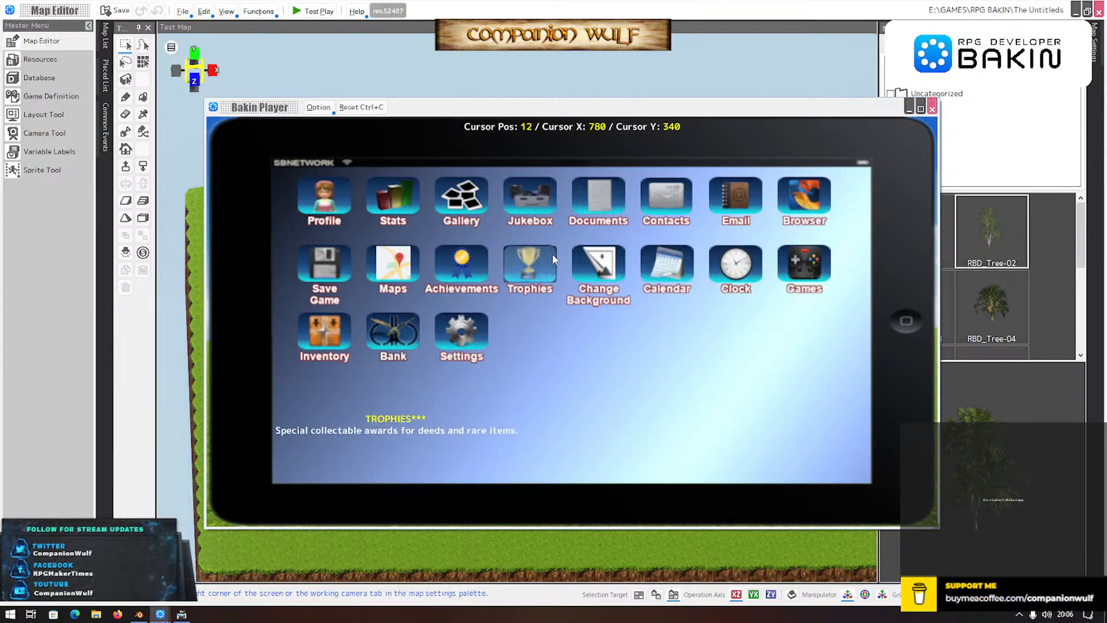
pyautogui.press('Left')
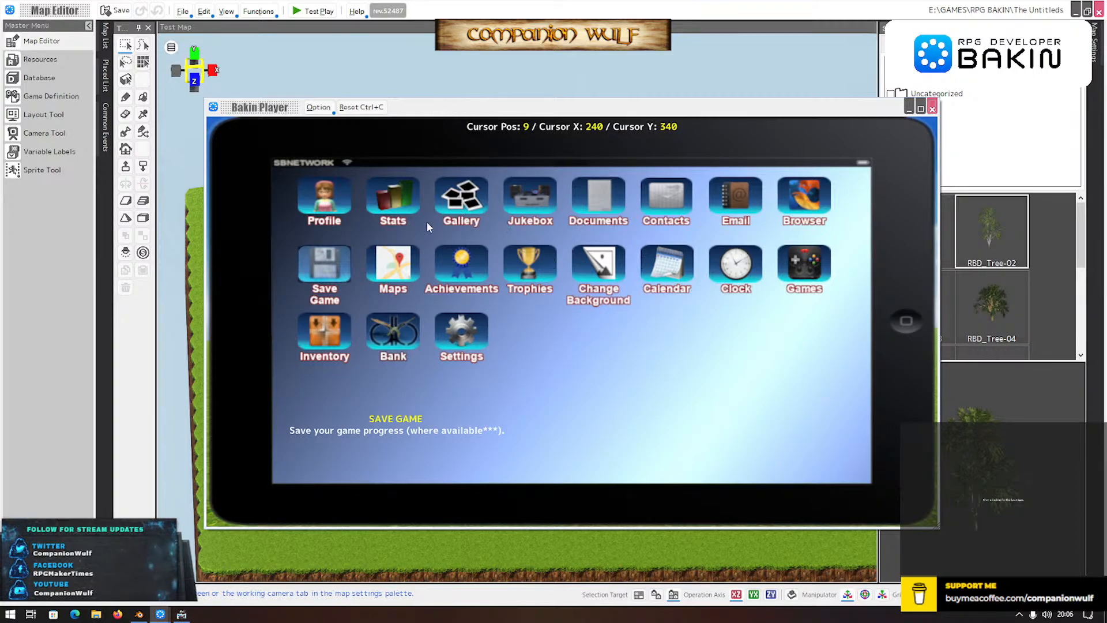
# - Test the third icon row from Inventory to Settings, including vertical cursor movement between the rows
pyautogui.press('Down')
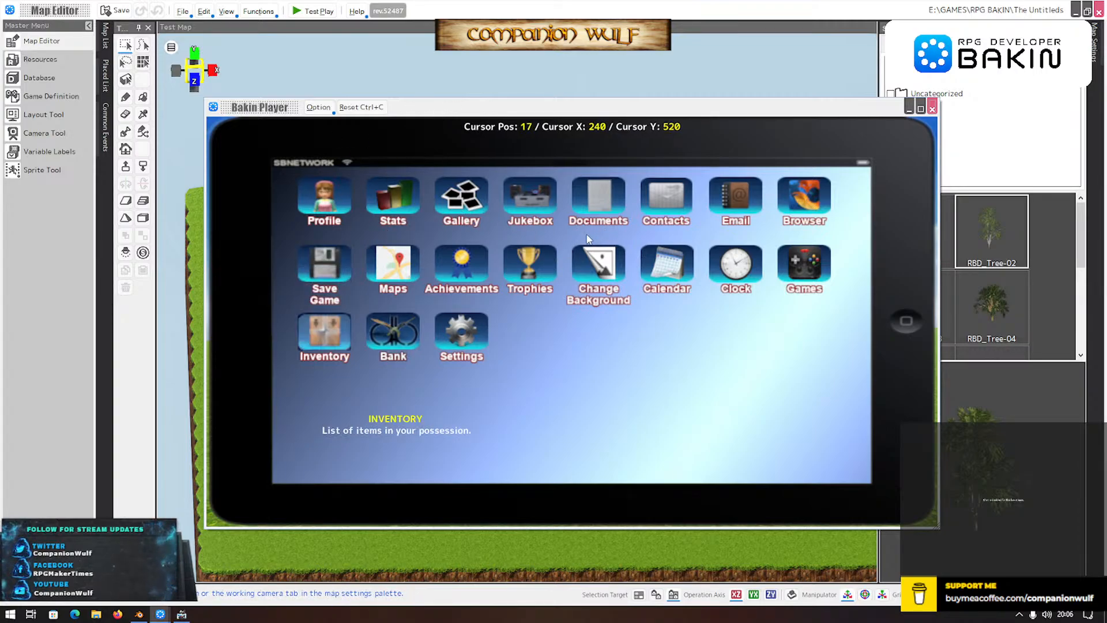
pyautogui.press('Right')
pyautogui.press('Right')
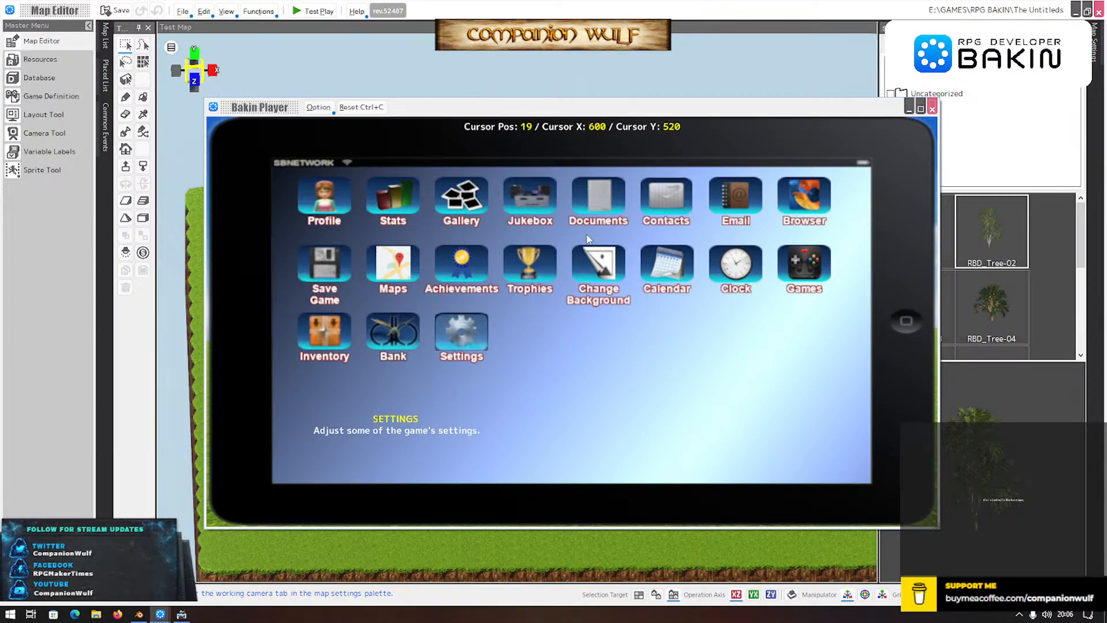
pyautogui.press('Up')
pyautogui.press('Up')
pyautogui.press('Down')
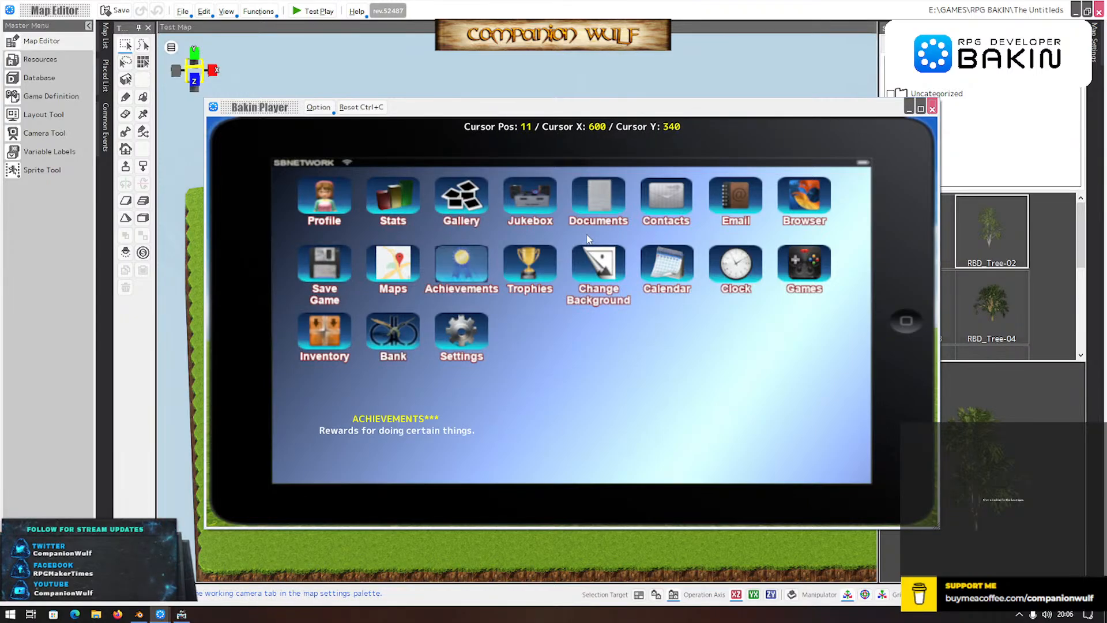
pyautogui.press('Down')
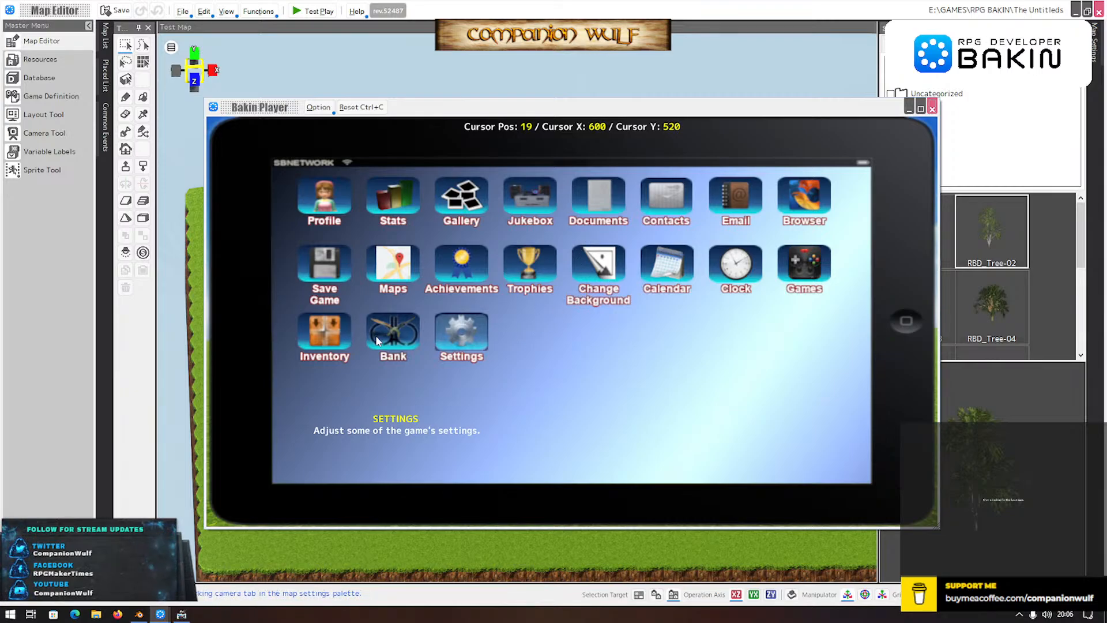
# - Return the menu cursor to Profile, open the Profile submenu, and close the test play
pyautogui.press('Left')
pyautogui.press('Left')
pyautogui.press('Up')
pyautogui.press('Up')
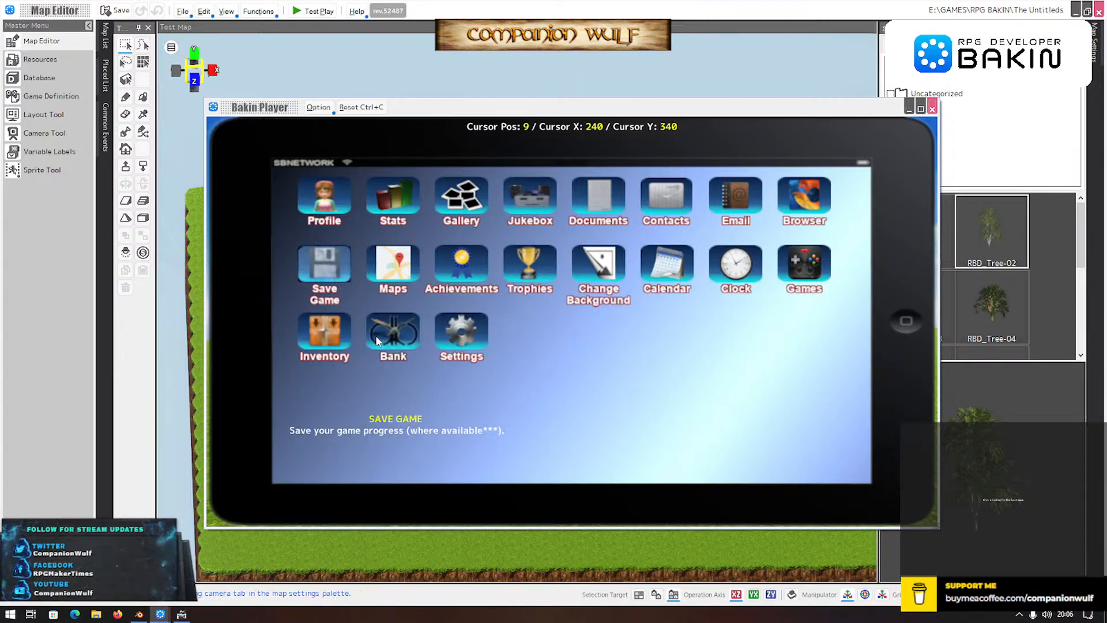
pyautogui.press('Return')
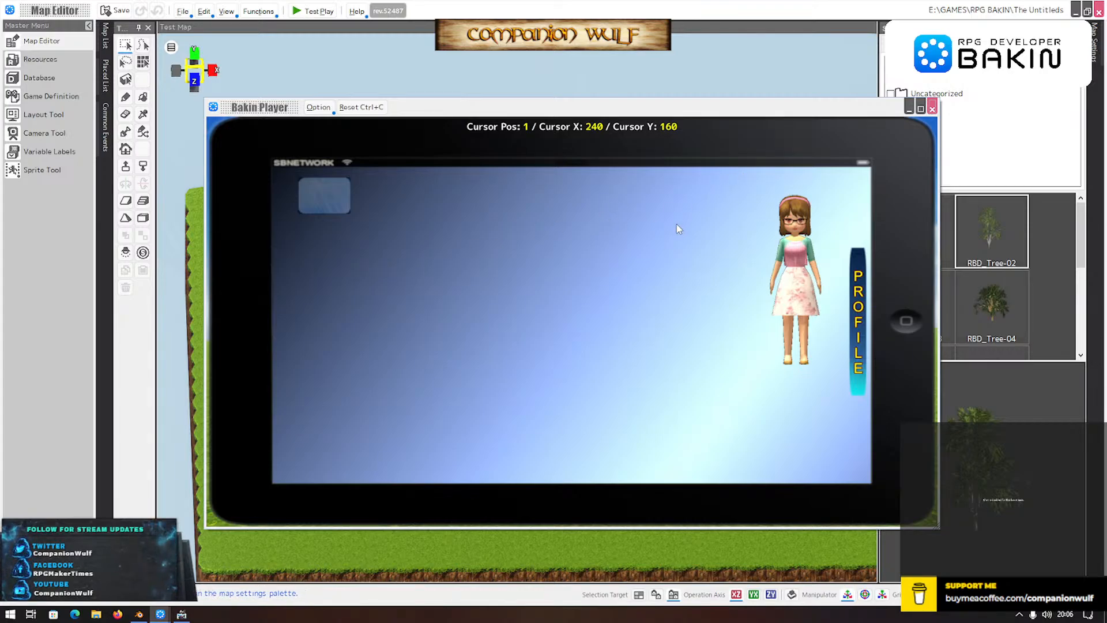
pyautogui.click(933, 110)
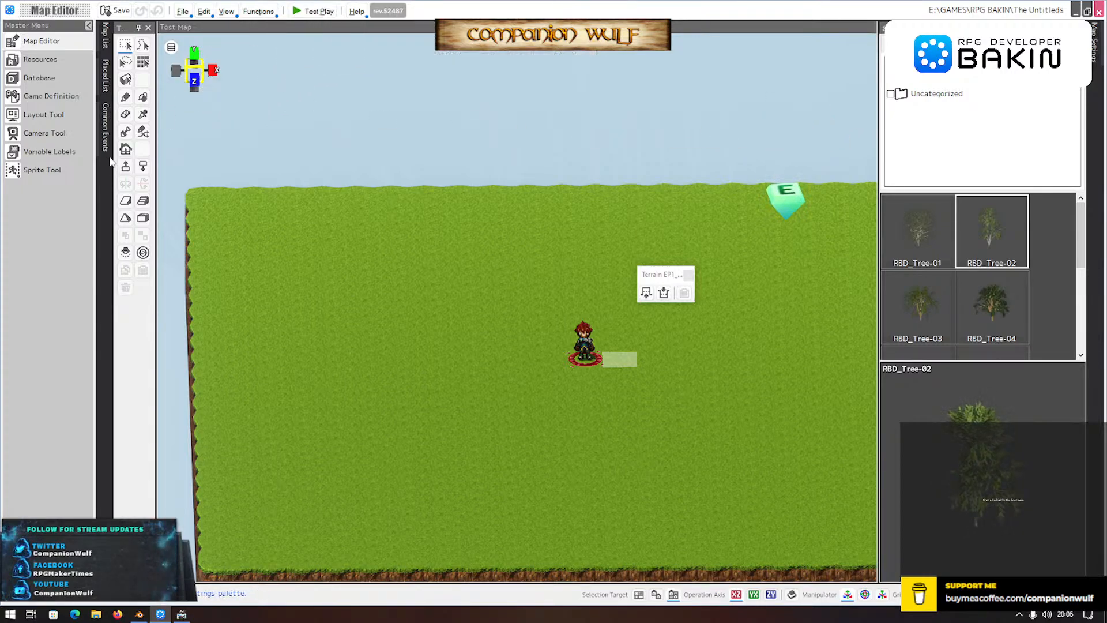
# - Open the Call Menu common event for editing and delete its [1] Profile sheet
pyautogui.moveTo(108, 120)
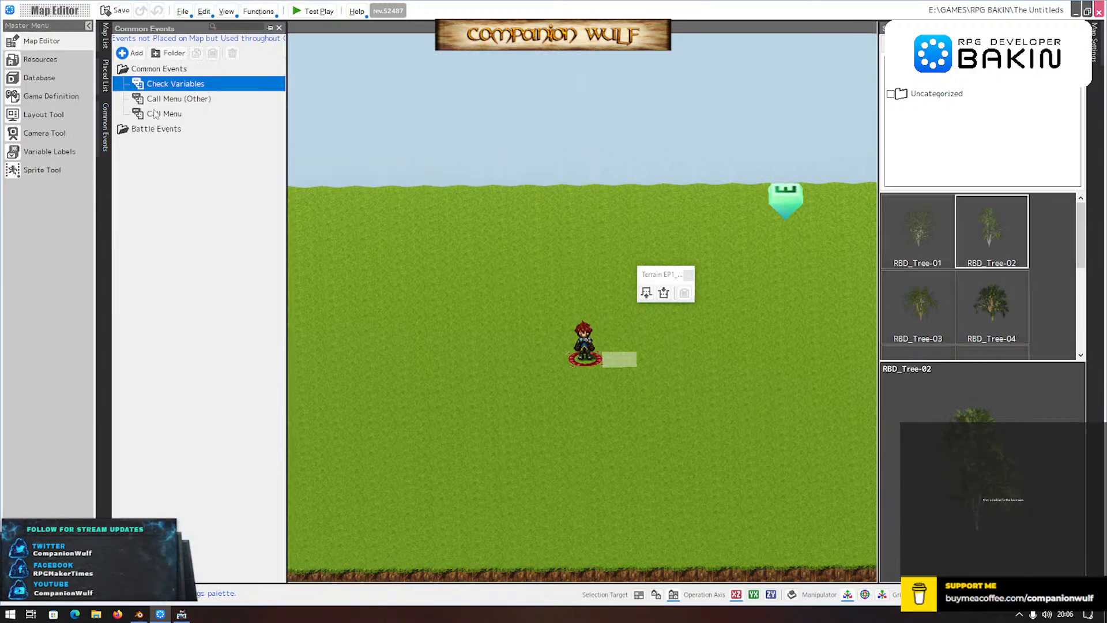
pyautogui.doubleClick(173, 114)
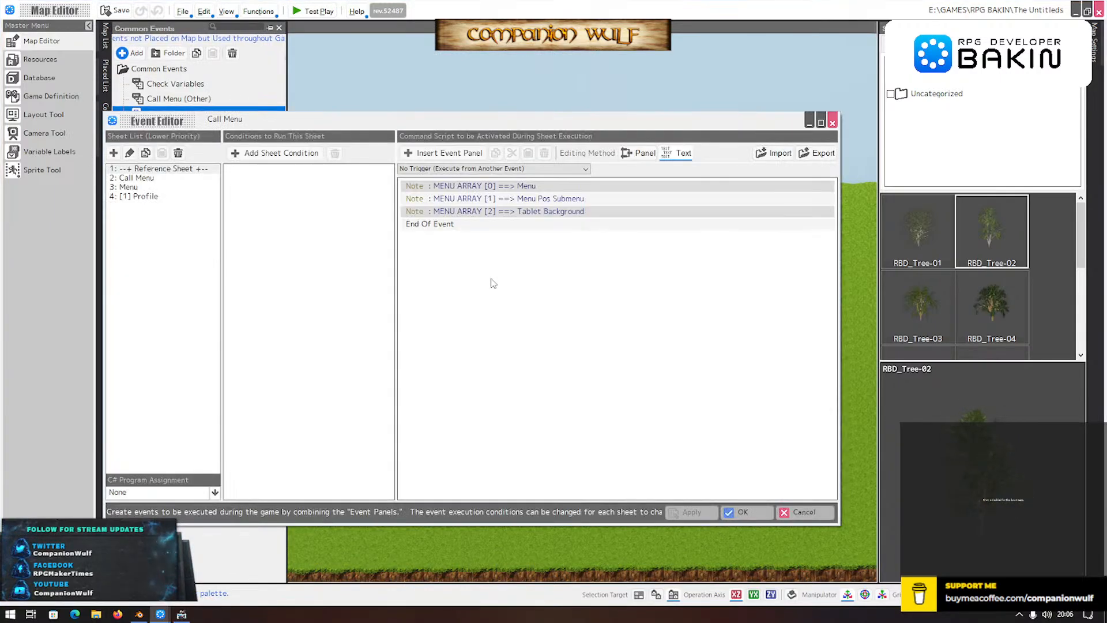
pyautogui.click(151, 197)
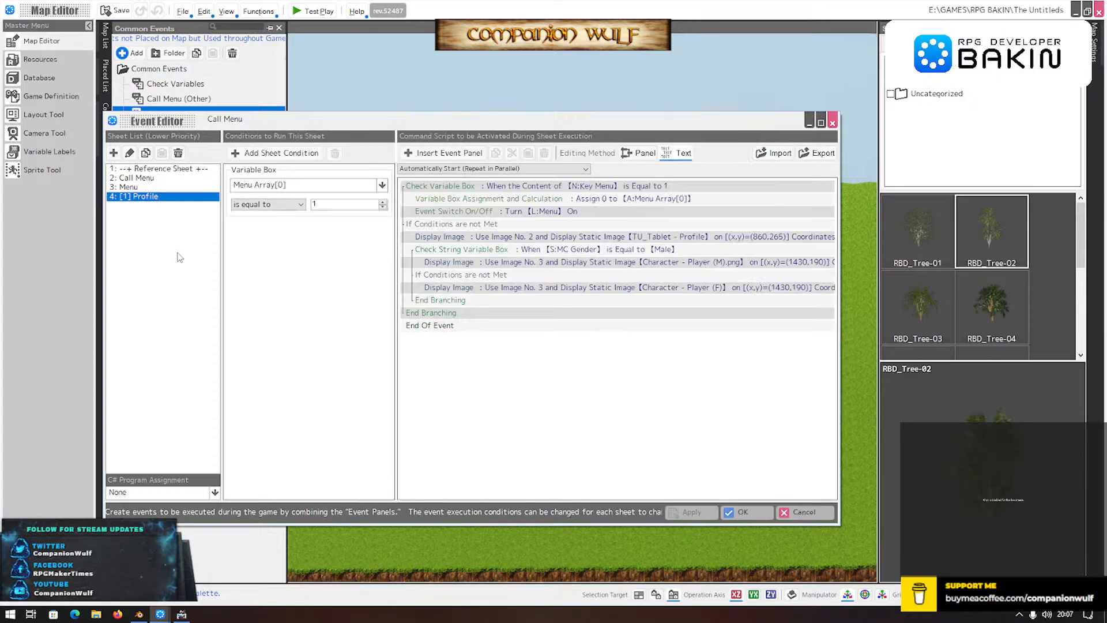
pyautogui.click(142, 188)
pyautogui.click(161, 200)
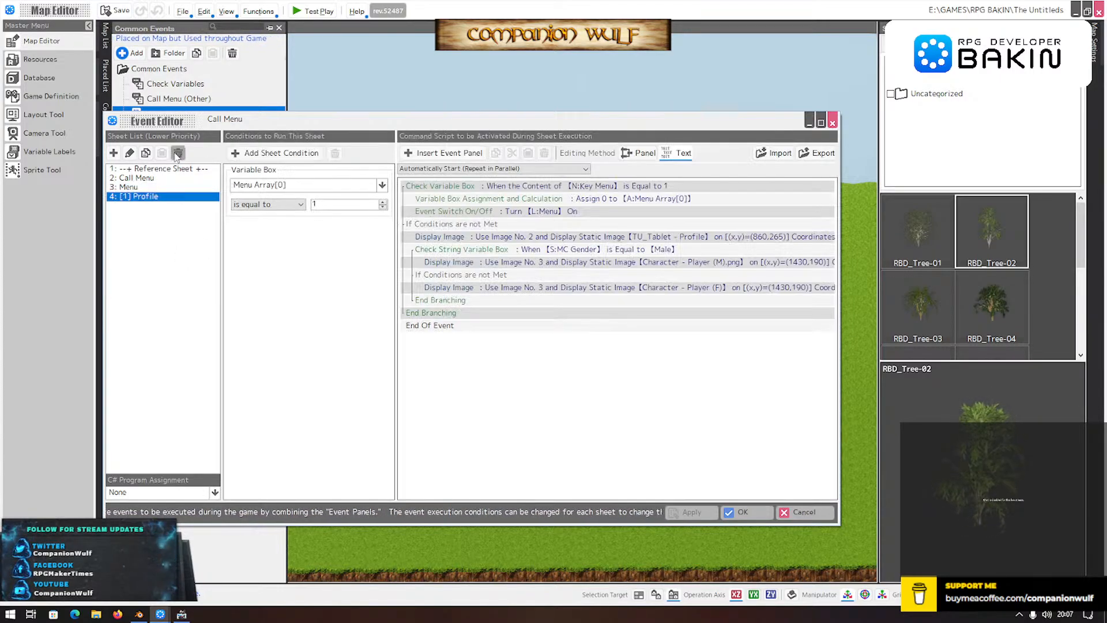
pyautogui.click(178, 153)
pyautogui.click(555, 350)
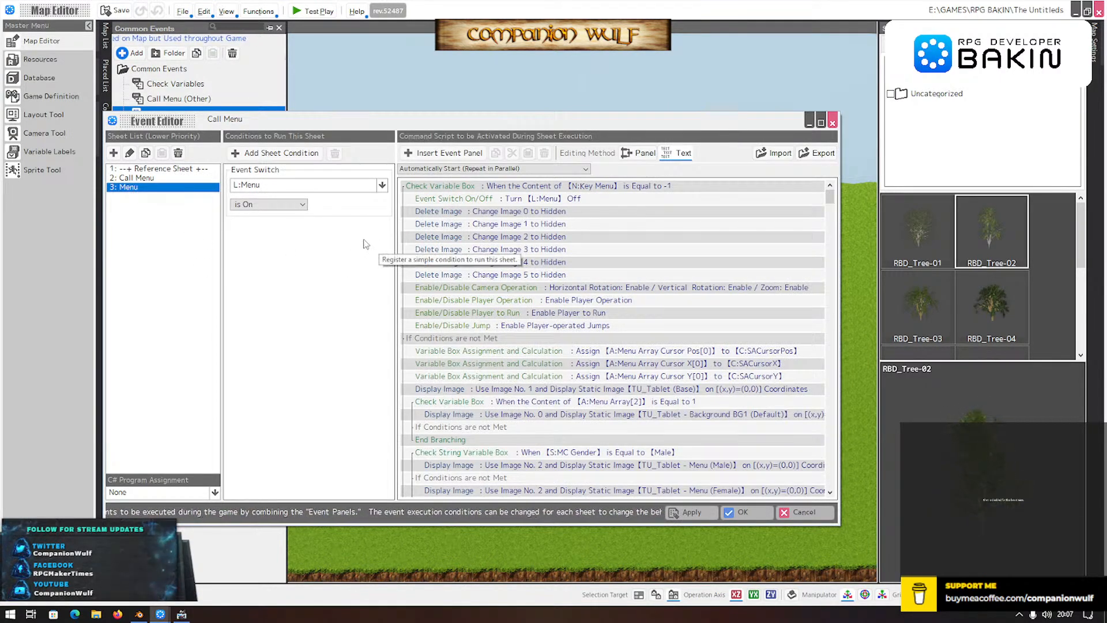
# - Delete the Menu Array[0] assignment and the Menu switch-off from the Key OK branch under [1] PROFILE in the Menu sheet, and save the event
pyautogui.scroll(-8, 555, 328)
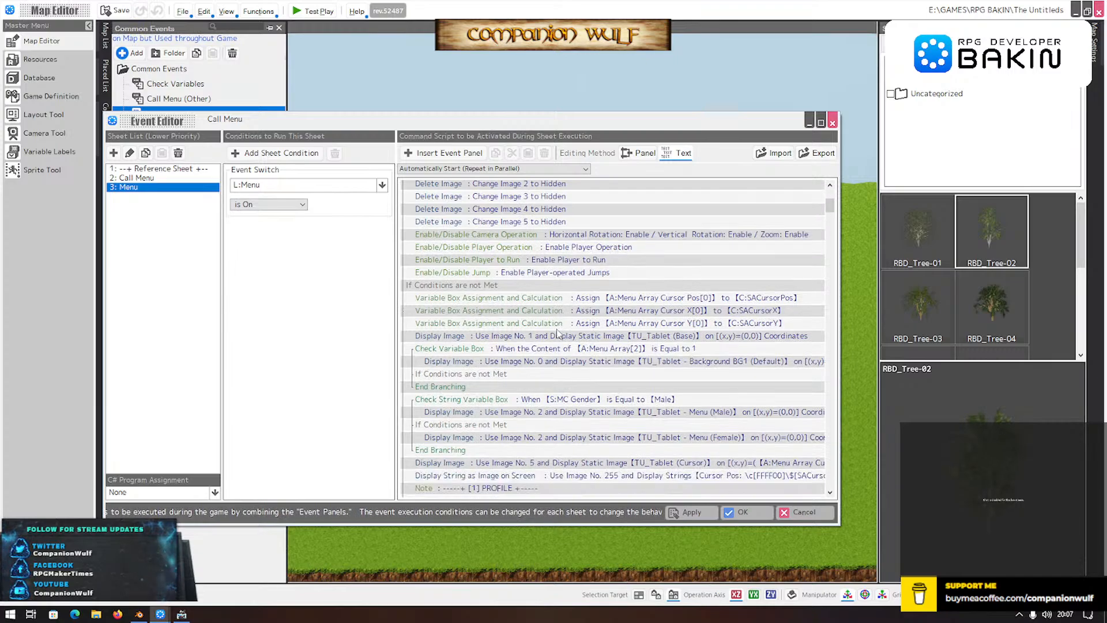
pyautogui.scroll(-1, 557, 334)
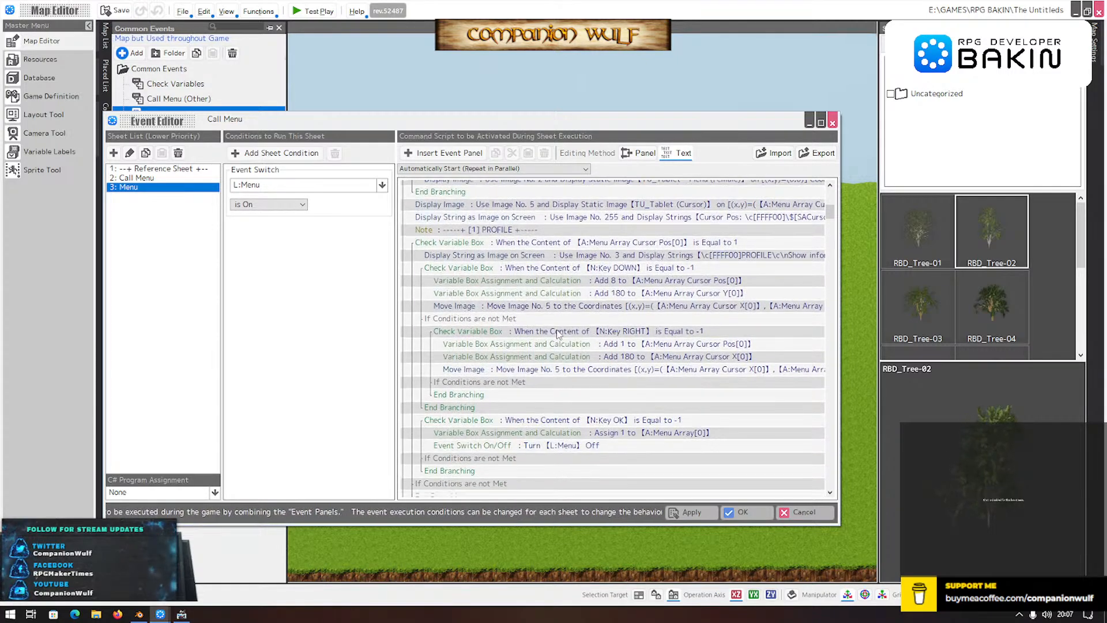
pyautogui.click(566, 404)
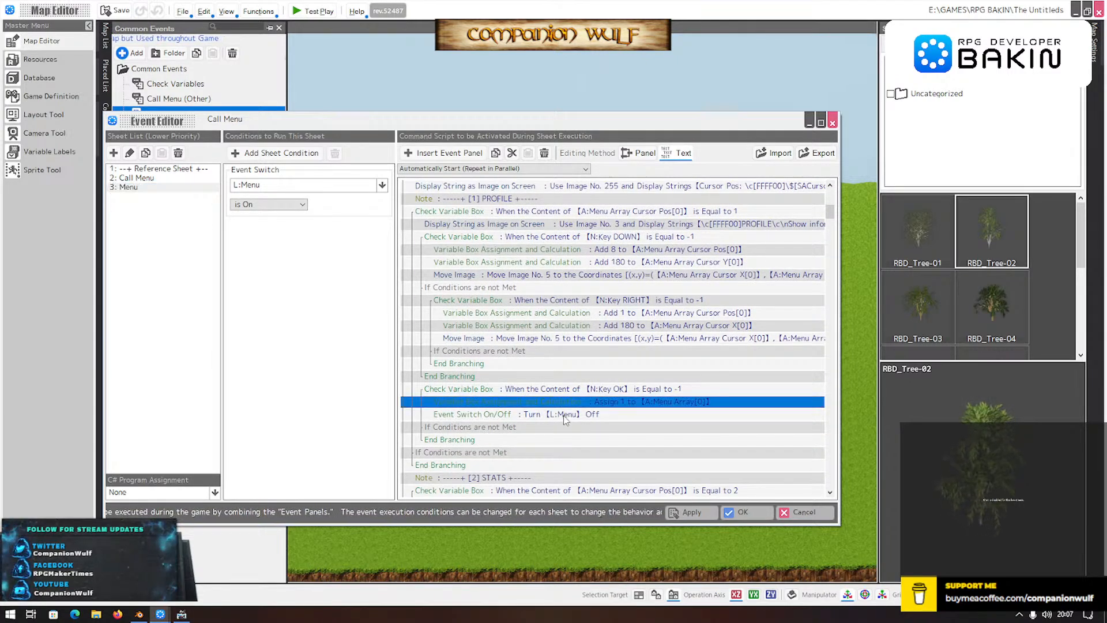
pyautogui.scroll(5, 567, 411)
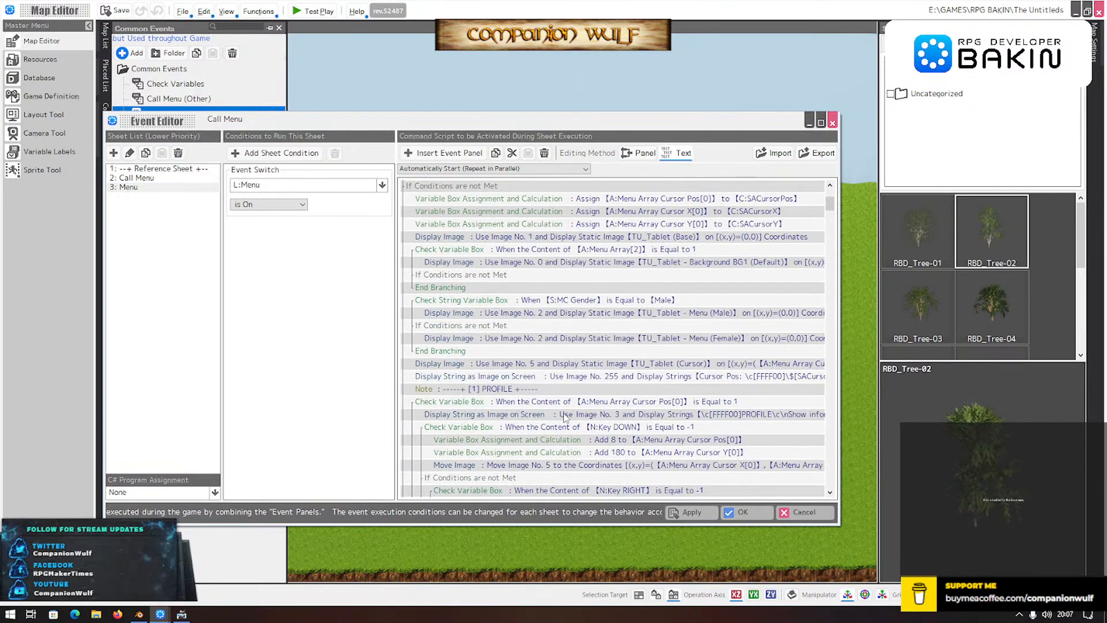
pyautogui.click(567, 403)
pyautogui.scroll(-7, 567, 405)
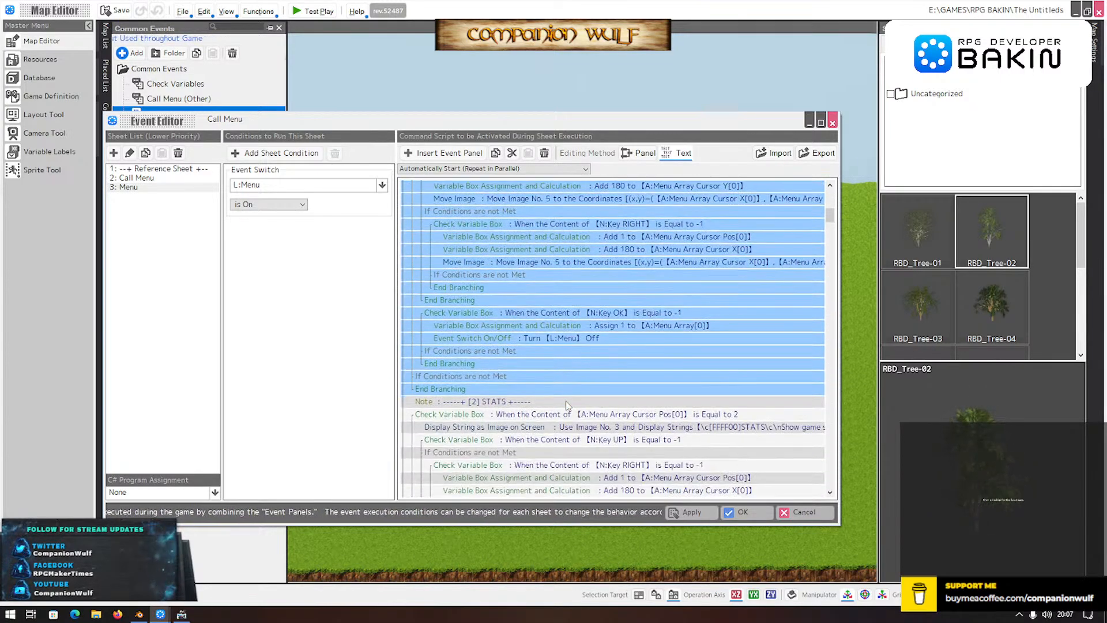
pyautogui.click(569, 327)
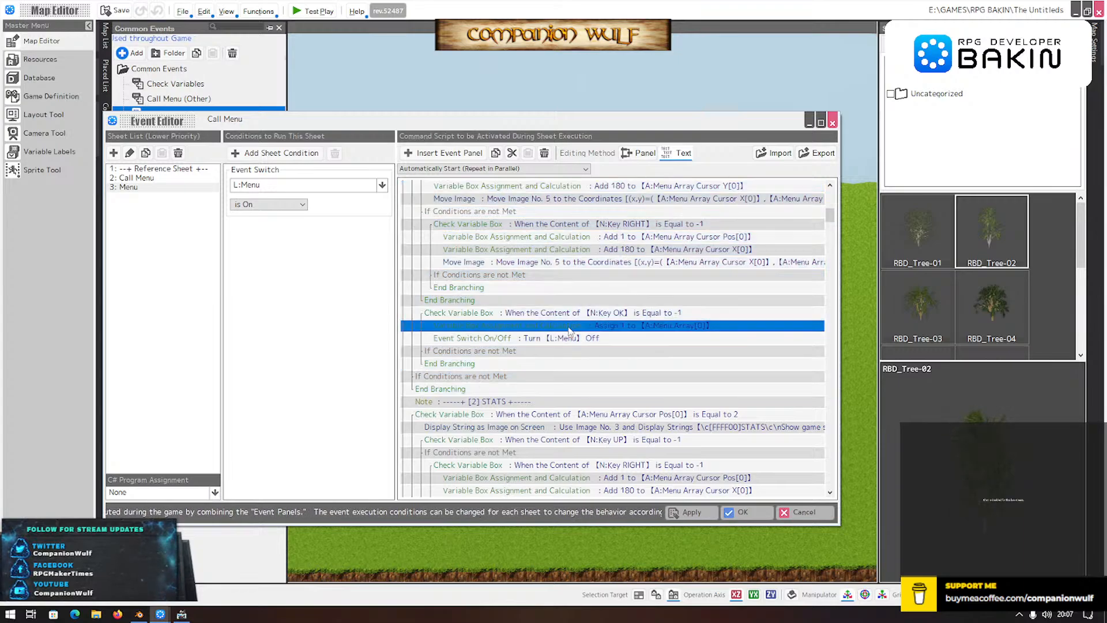
pyautogui.keyDown('shift'); pyautogui.click(562, 340); pyautogui.keyUp('shift')
pyautogui.click(544, 153)
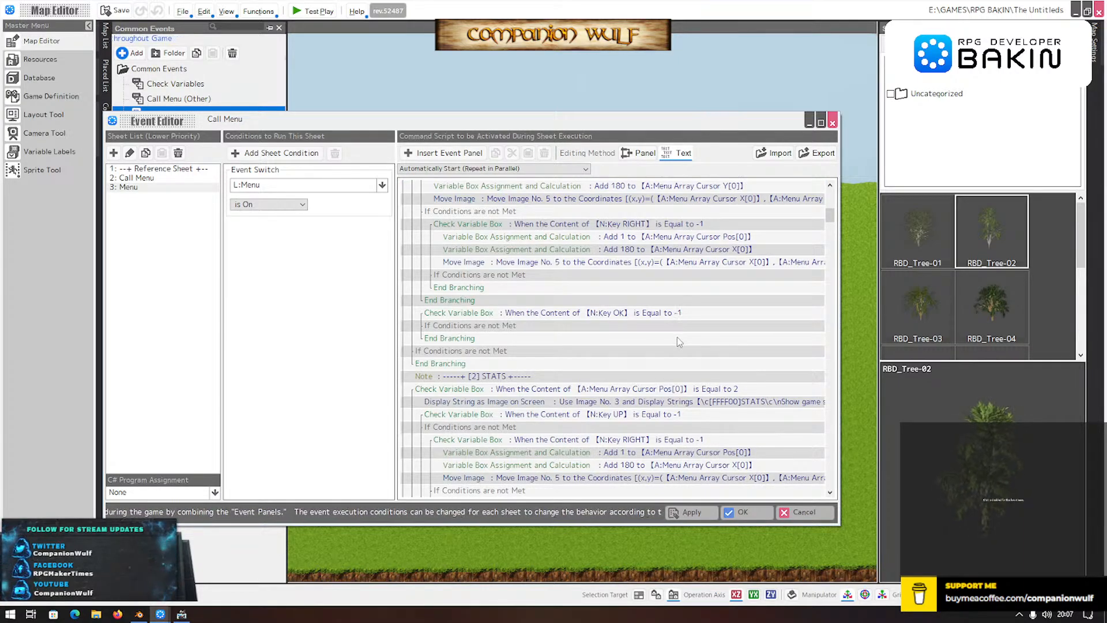
pyautogui.scroll(4, 677, 337)
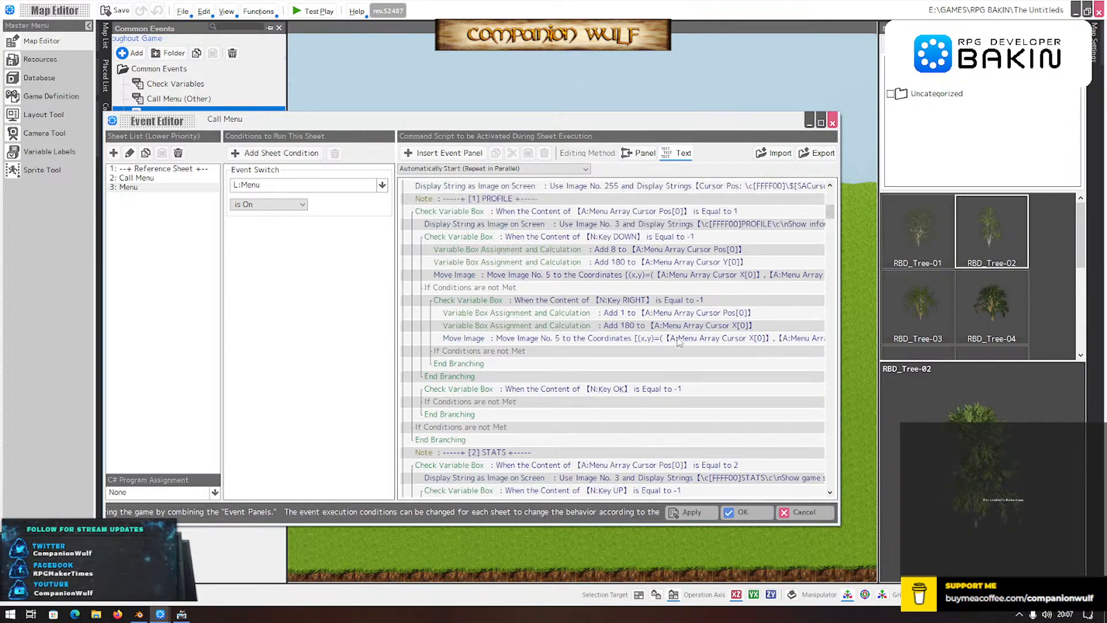
pyautogui.scroll(4, 678, 341)
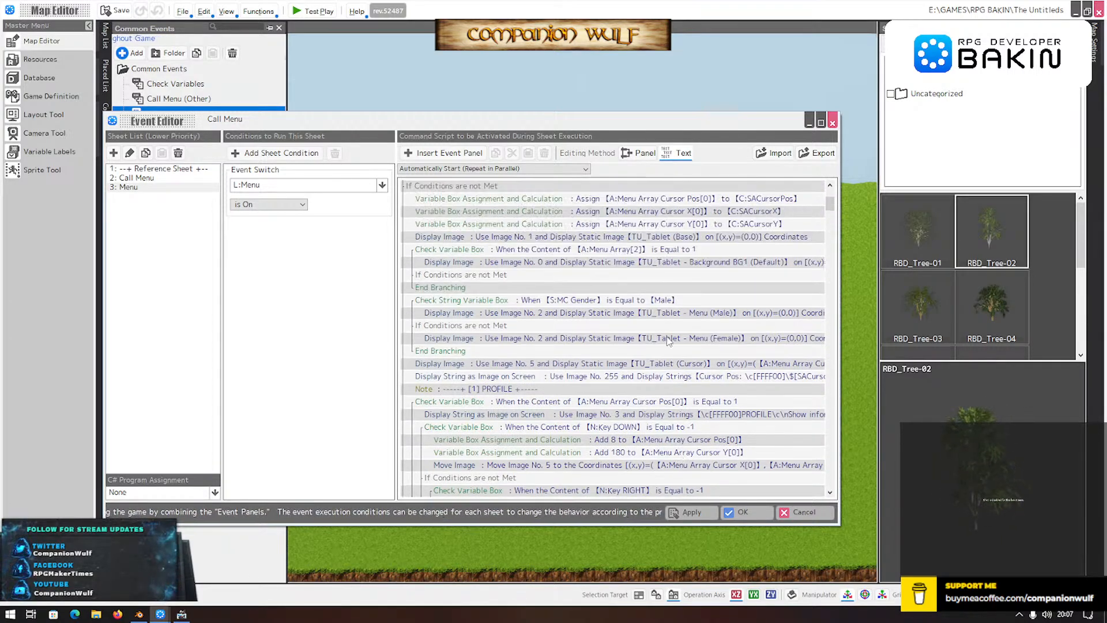
pyautogui.scroll(4, 658, 340)
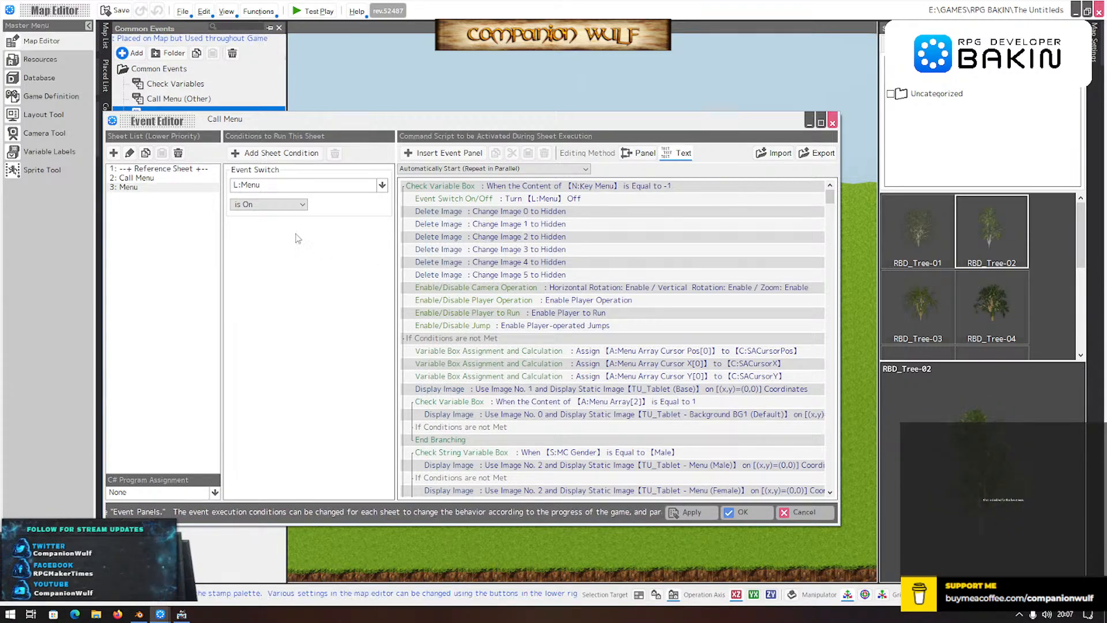
pyautogui.click(747, 513)
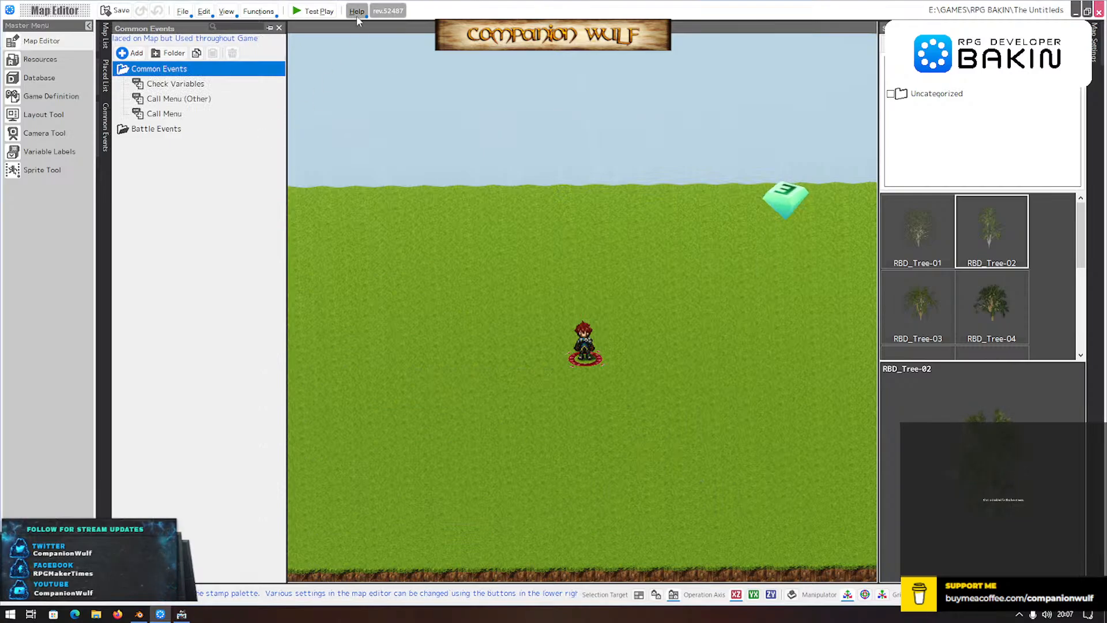
# - Run a test play, call the tablet menu, move the cursor through Bank, Settings, Inventory and Save Game, and close the player
pyautogui.click(316, 11)
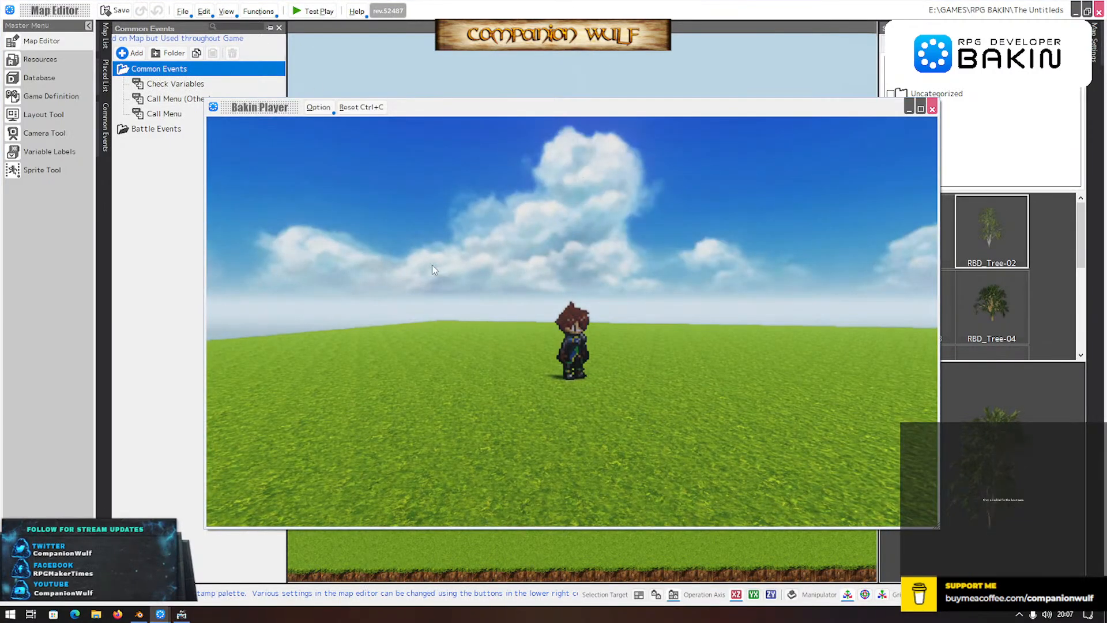
pyautogui.press('Escape')
pyautogui.press('Right')
pyautogui.press('Down')
pyautogui.press('Down')
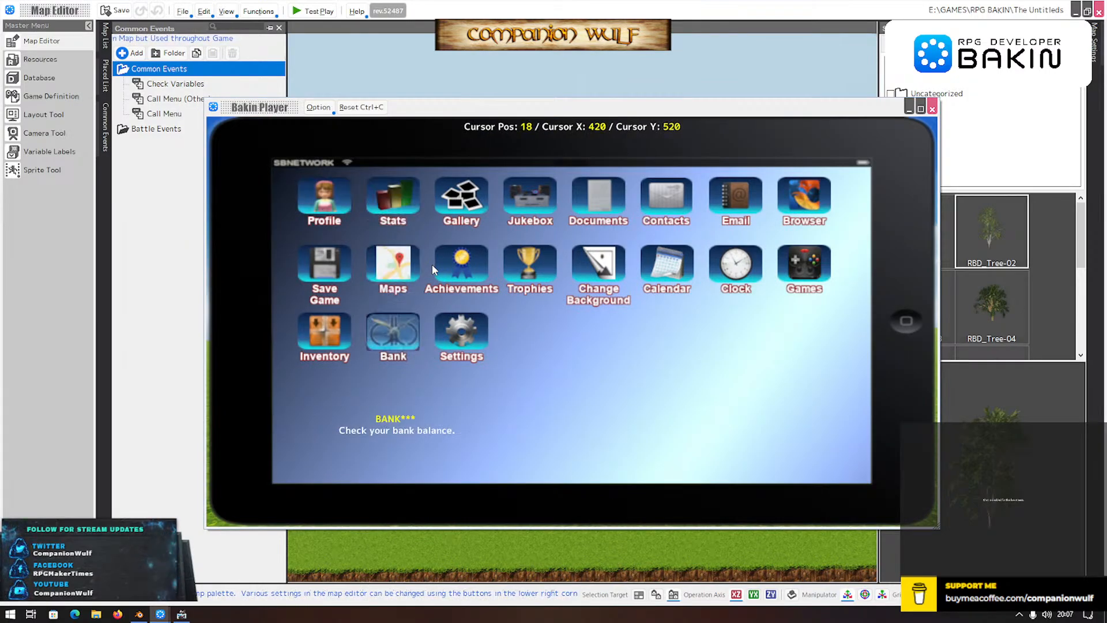
pyautogui.press('Right')
pyautogui.press('Left')
pyautogui.press('Left')
pyautogui.press('Up')
pyautogui.press('Up')
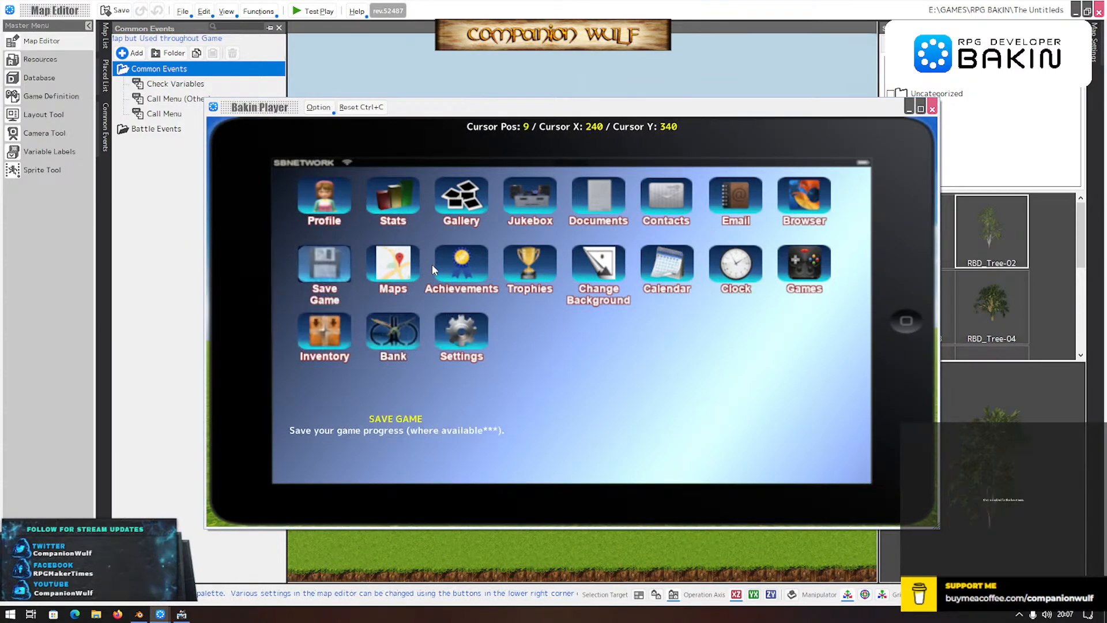
pyautogui.click(932, 109)
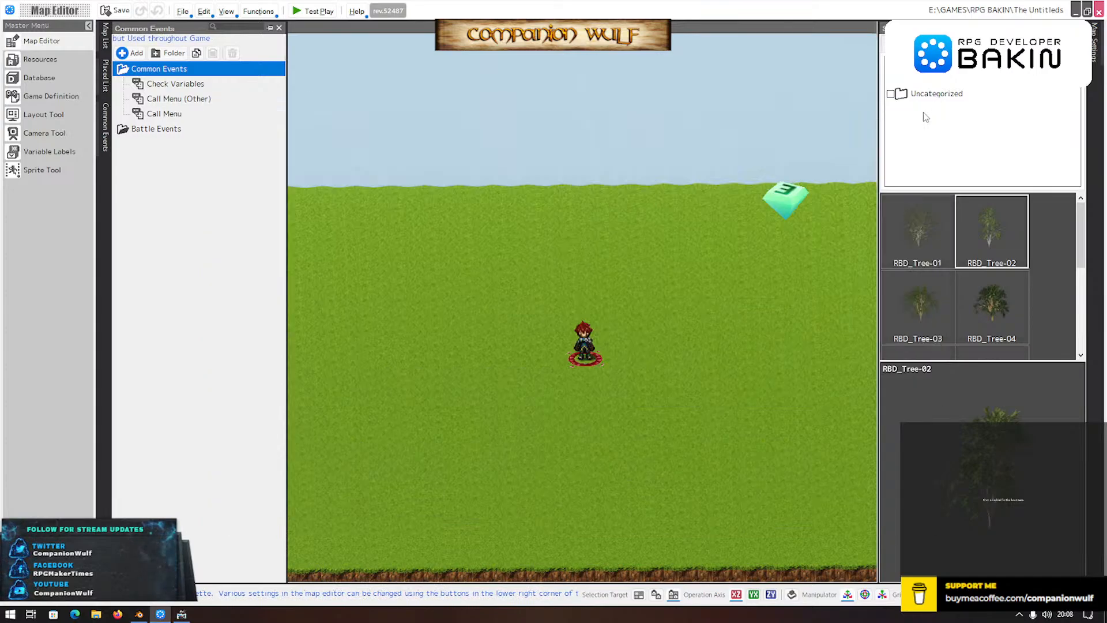
# - Open Event1 on the map for editing and delete its command that adds 1 to the Items possessions
pyautogui.doubleClick(151, 115)
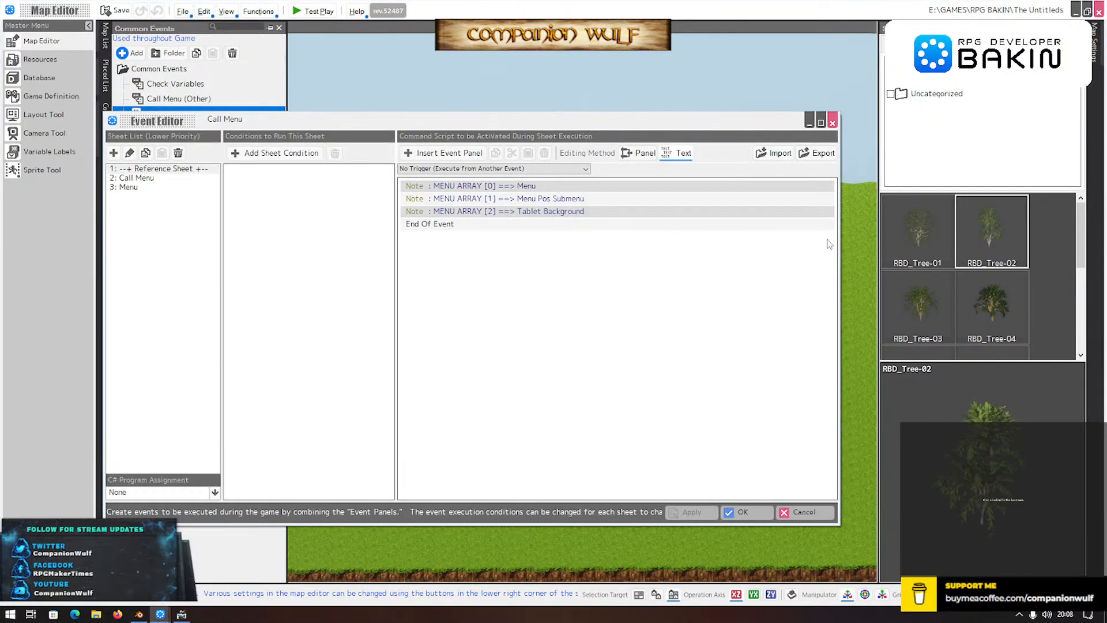
pyautogui.click(833, 122)
pyautogui.click(786, 194)
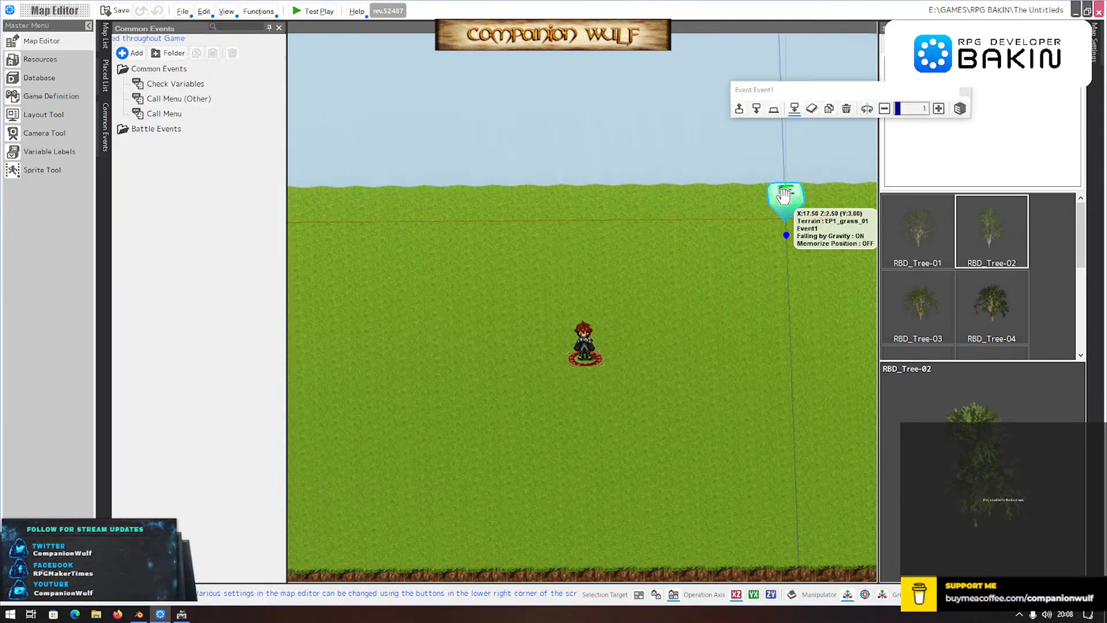
pyautogui.doubleClick(785, 195)
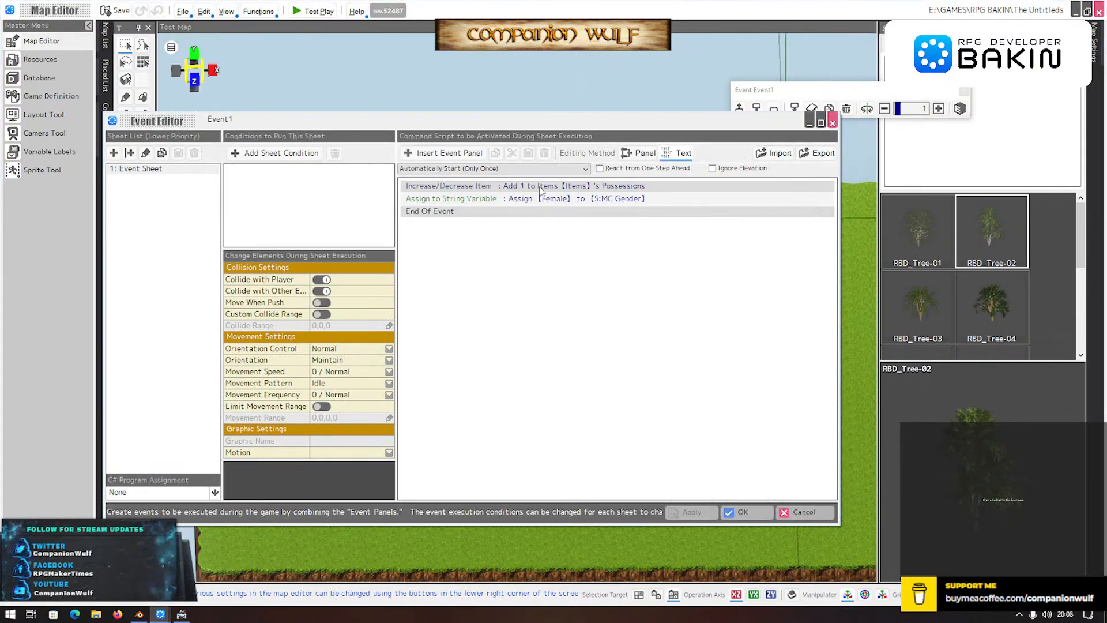
pyautogui.click(515, 190)
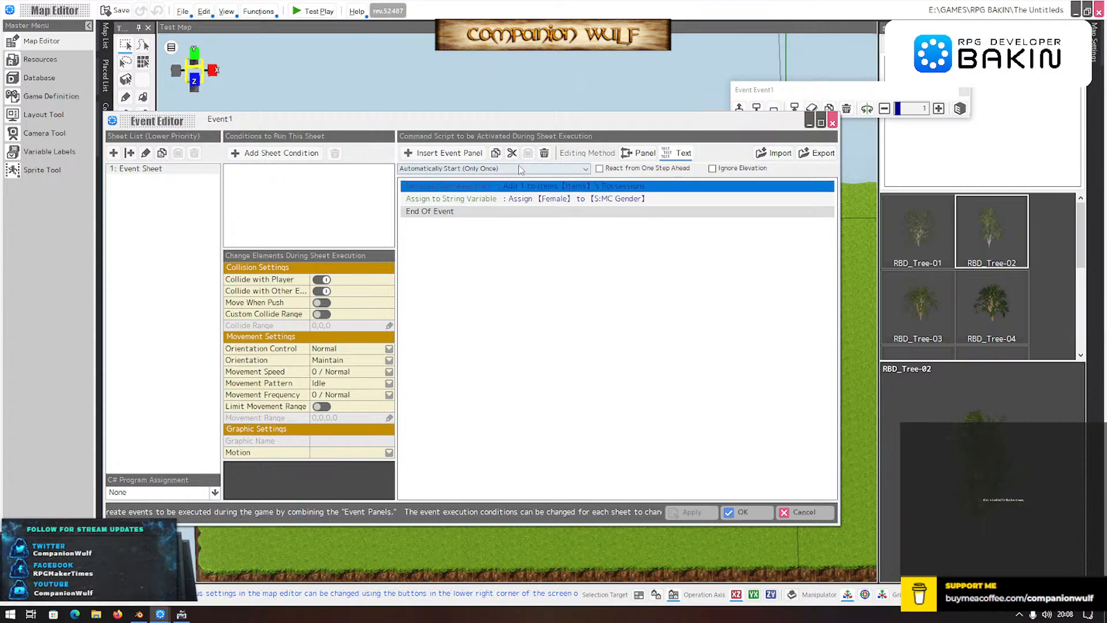
pyautogui.click(545, 154)
# - Change the string assigned to the MC Gender variable in Event1 to Male and save the event
pyautogui.click(523, 188)
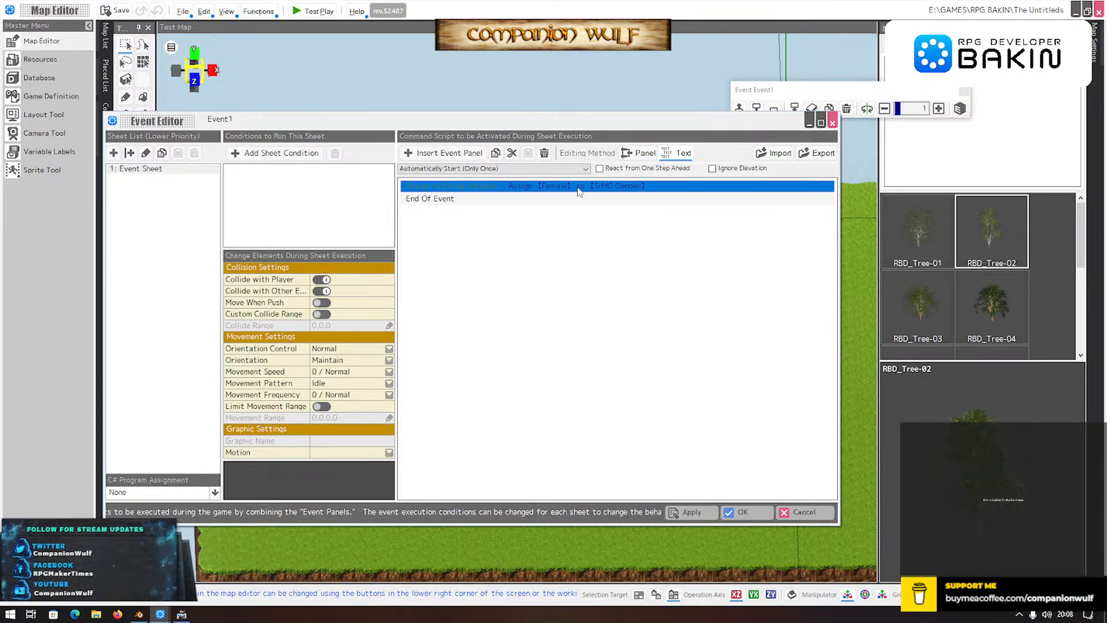
pyautogui.doubleClick(567, 186)
pyautogui.click(410, 330)
pyautogui.hotkey('ctrl', 'a')
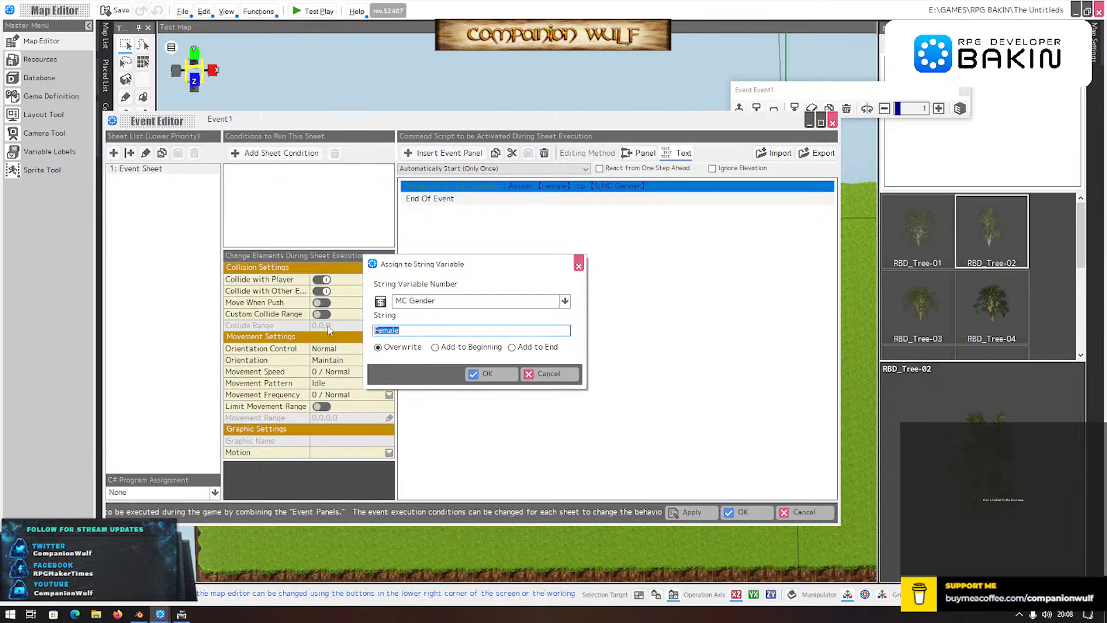
pyautogui.write('M')
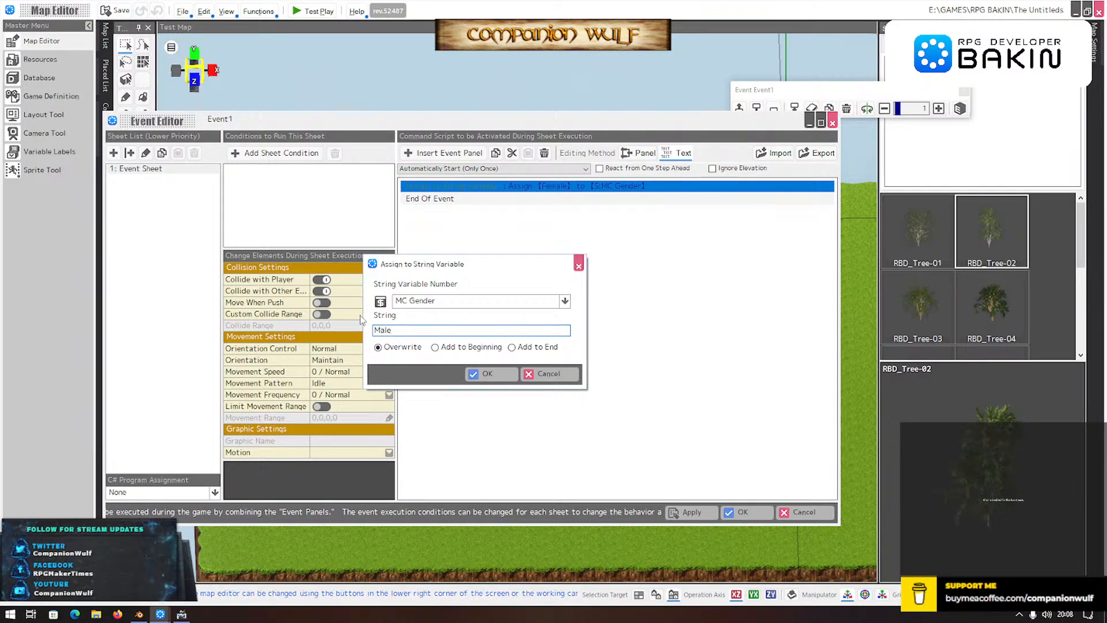
pyautogui.click(503, 374)
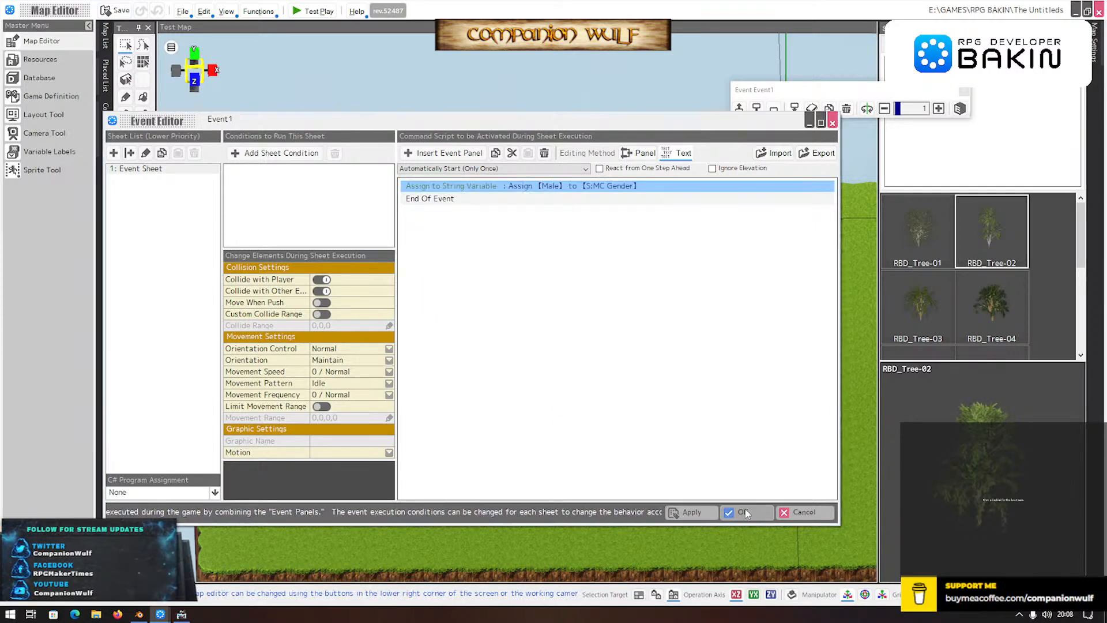
pyautogui.click(745, 512)
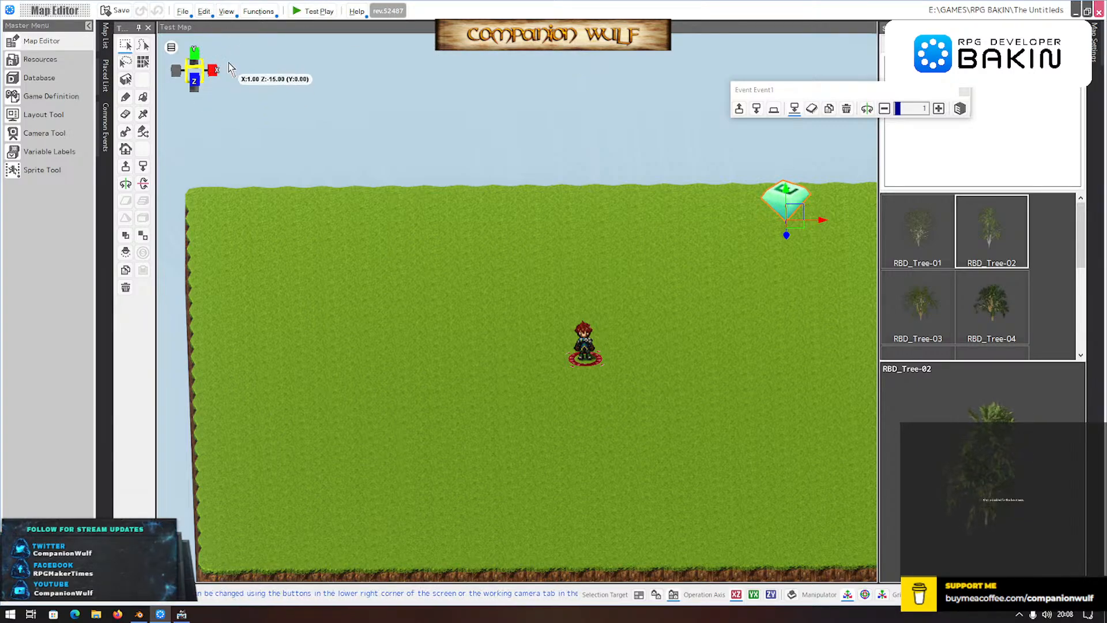
# - Open the Call Menu common event and review the Menu Array notes in its Reference Sheet
pyautogui.moveTo(106, 126)
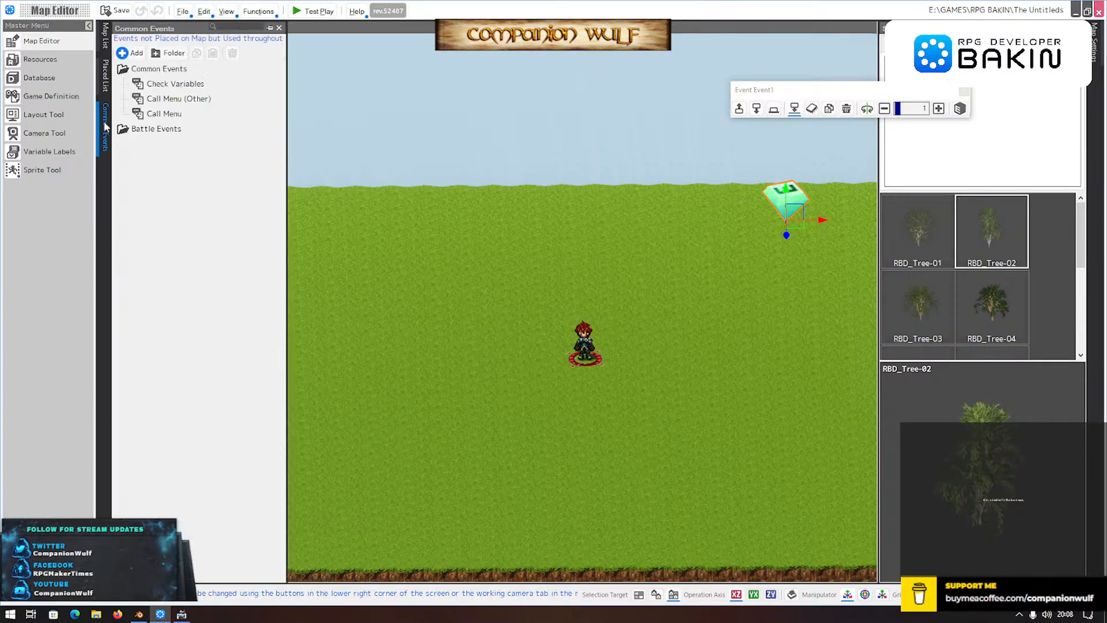
pyautogui.doubleClick(162, 114)
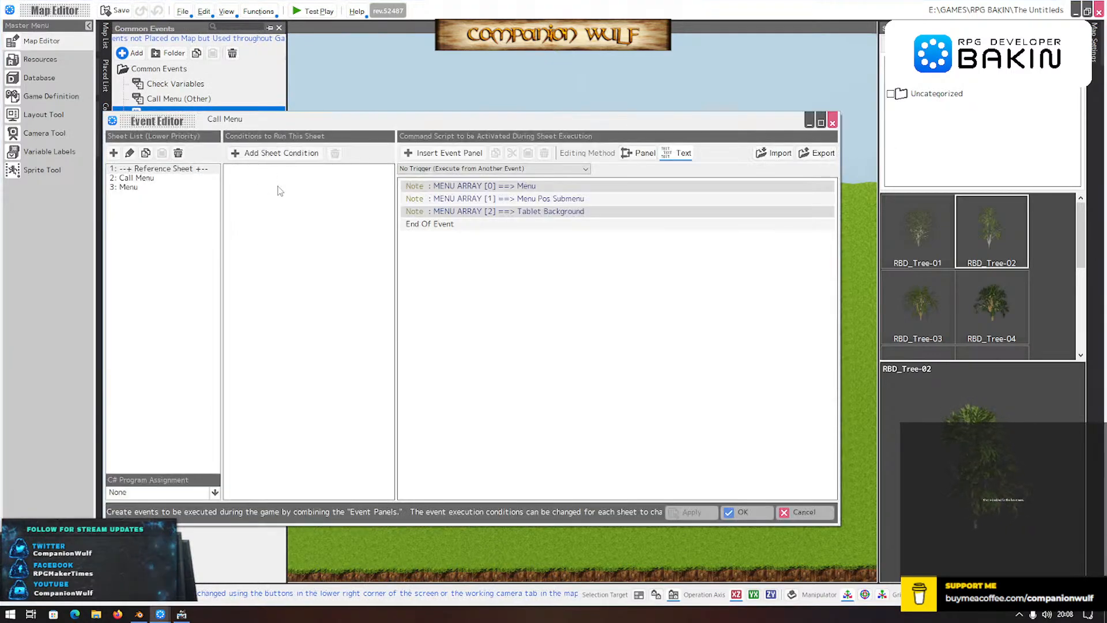
pyautogui.click(126, 187)
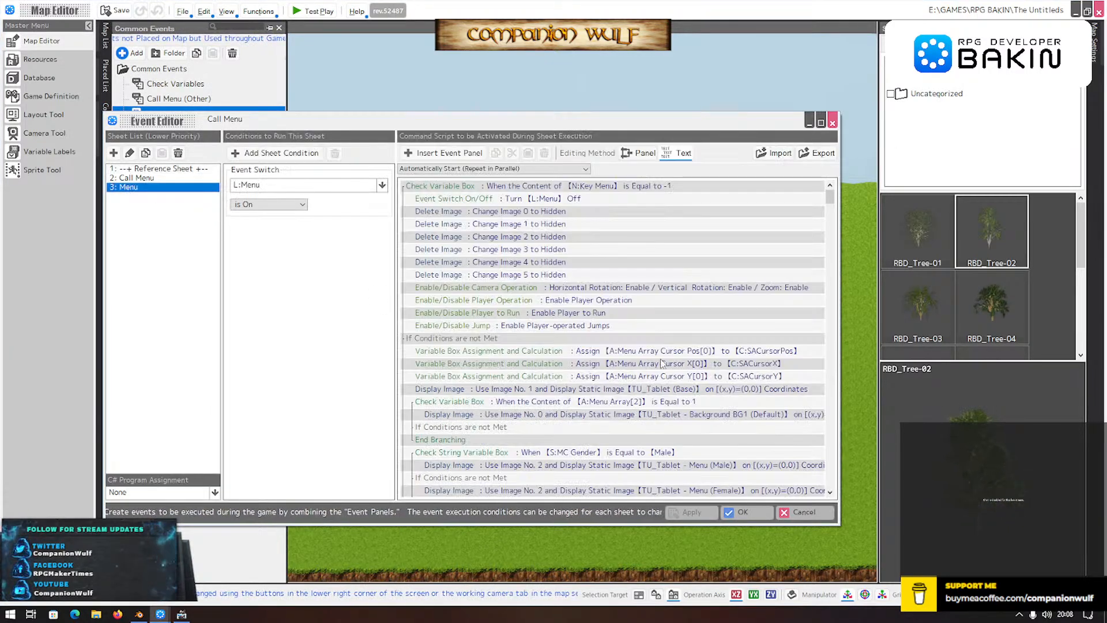
pyautogui.scroll(-4, 664, 364)
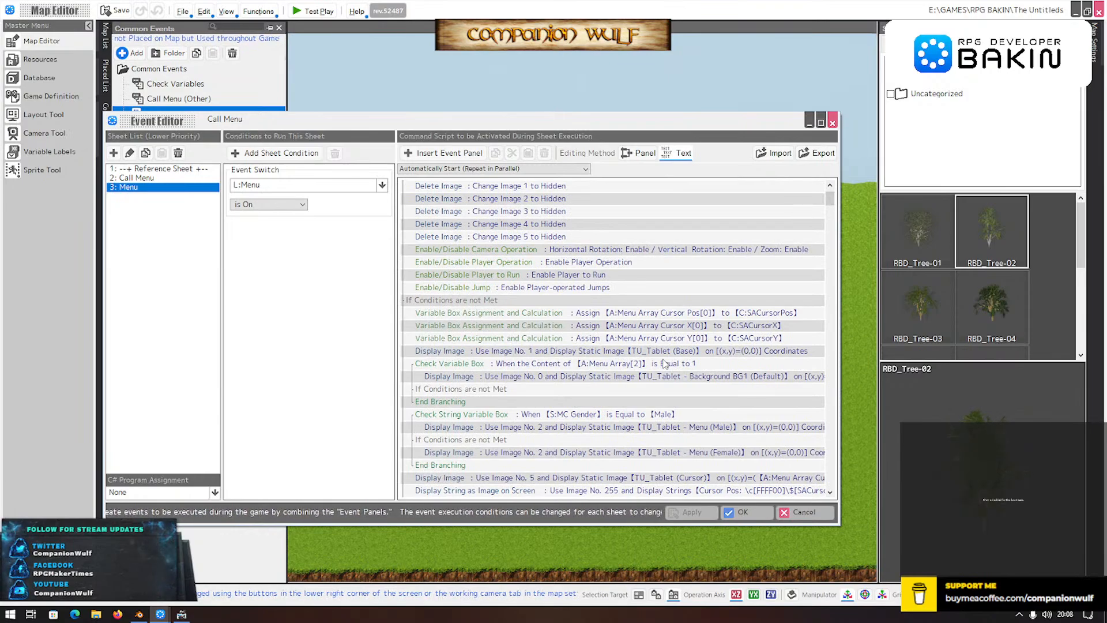
pyautogui.click(179, 169)
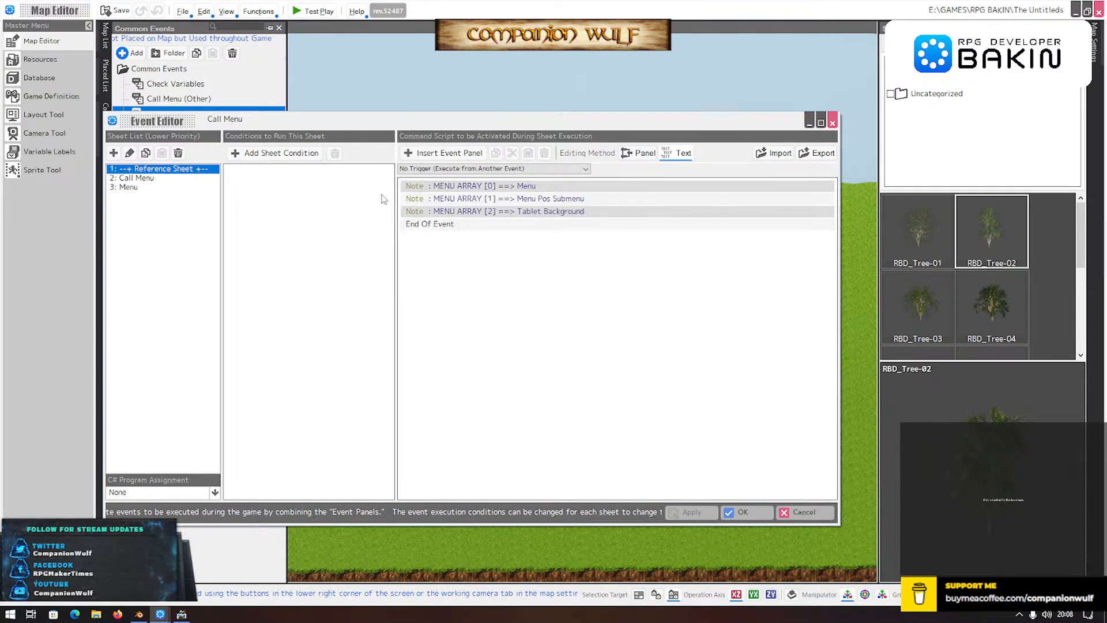
pyautogui.click(469, 188)
pyautogui.click(554, 202)
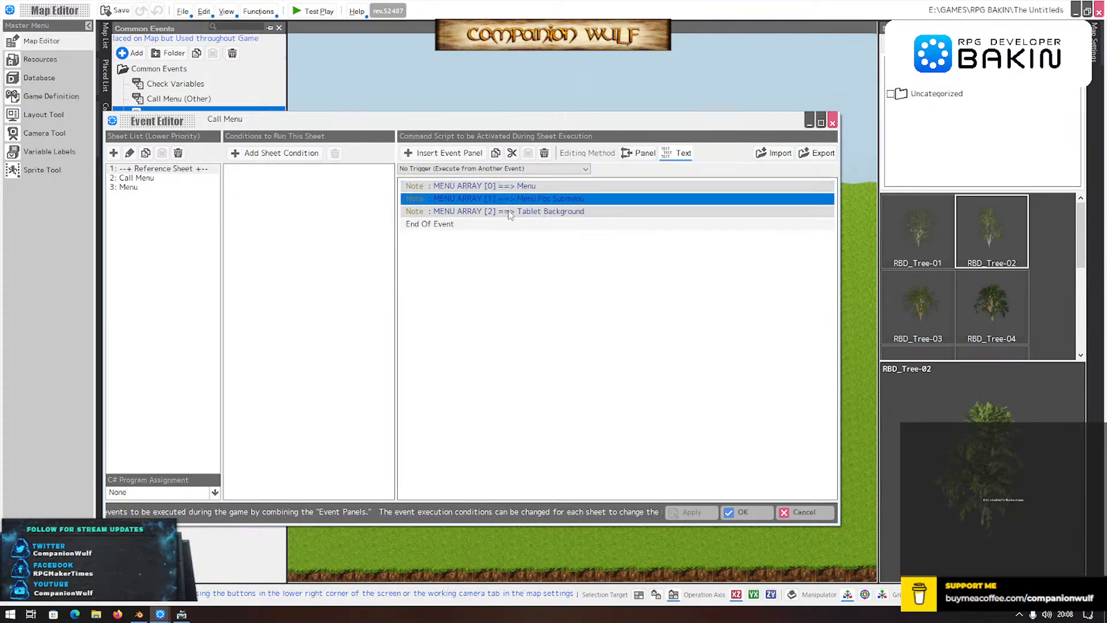
pyautogui.click(486, 187)
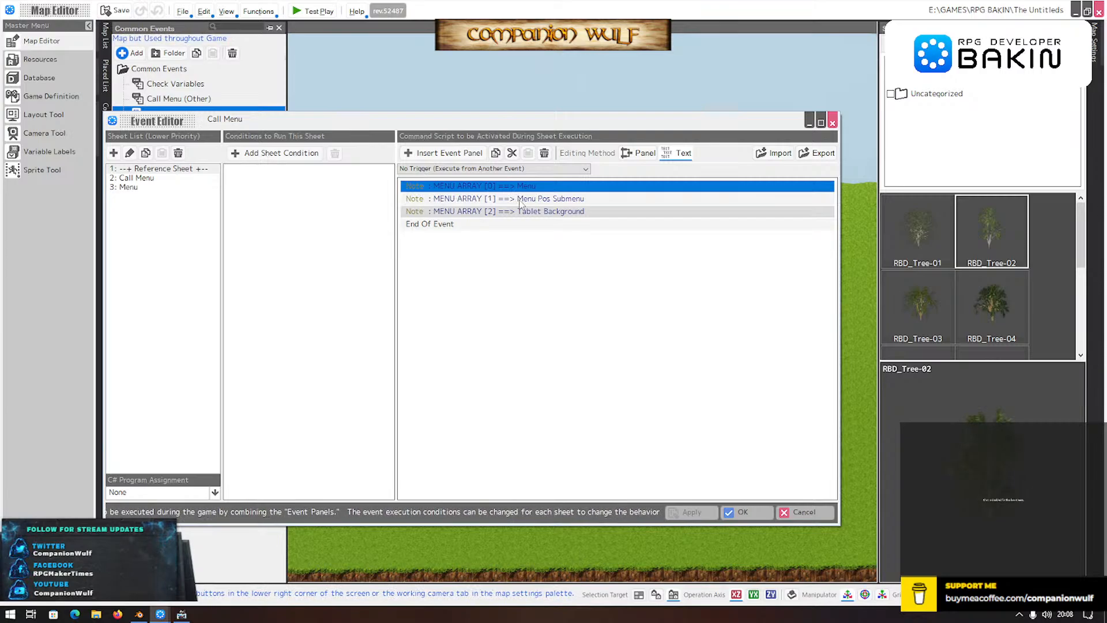
# - Examine the conditions and command scripts of the Call Menu and Menu sheets
pyautogui.click(128, 188)
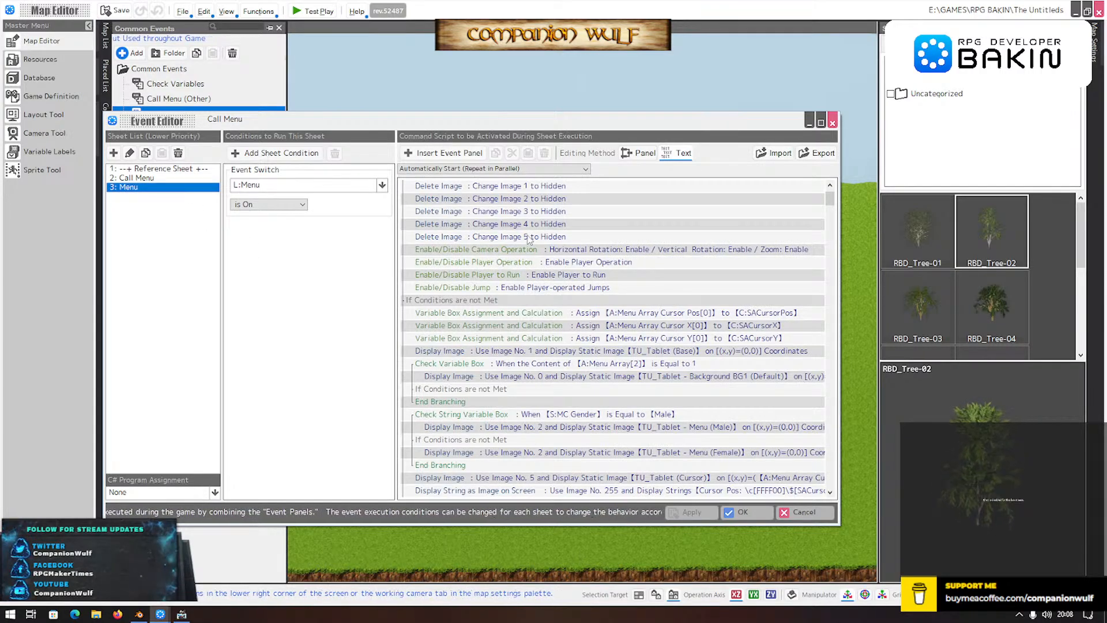
pyautogui.click(138, 179)
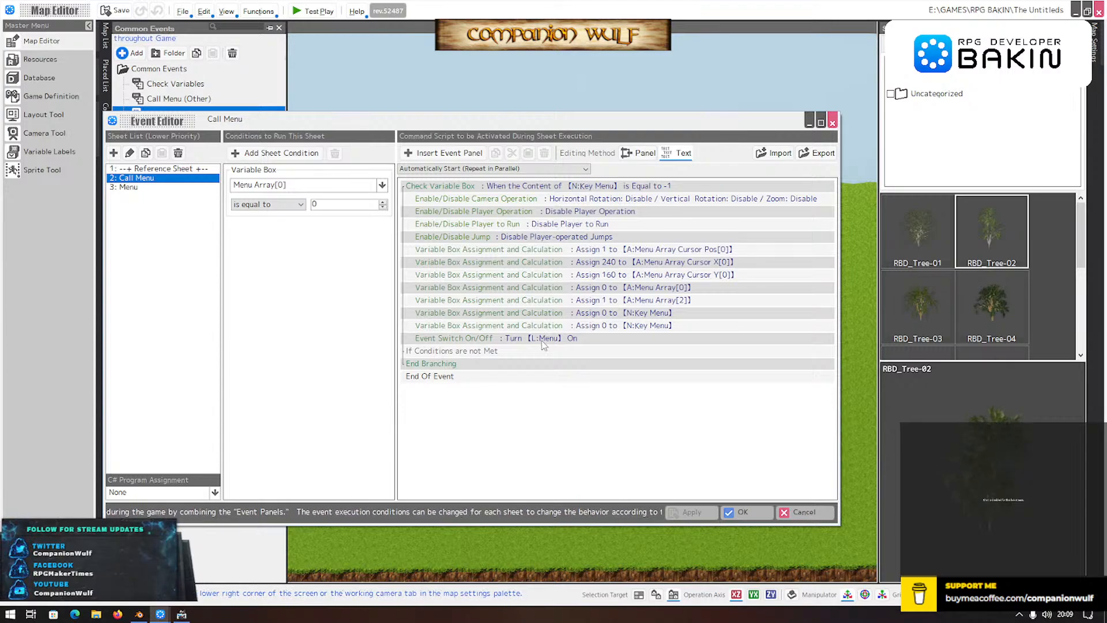
pyautogui.click(134, 188)
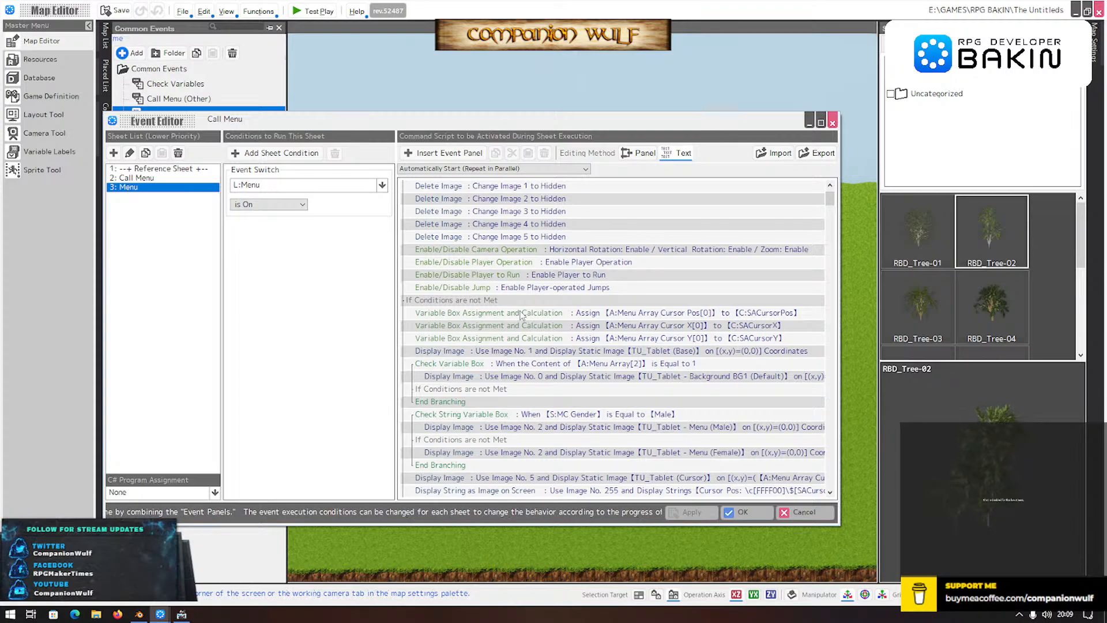
pyautogui.scroll(-2, 511, 291)
pyautogui.scroll(3, 511, 291)
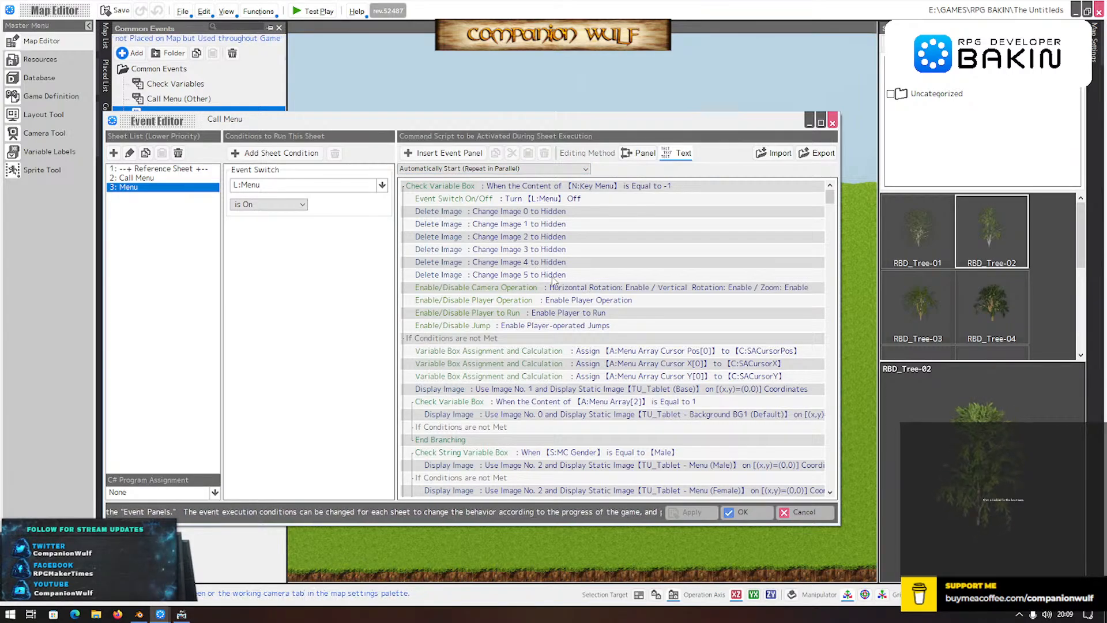
# - Examine the Menu sheet's opening commands, from the Key Menu check through the background image check to the MC Gender branch
pyautogui.scroll(-7, 533, 326)
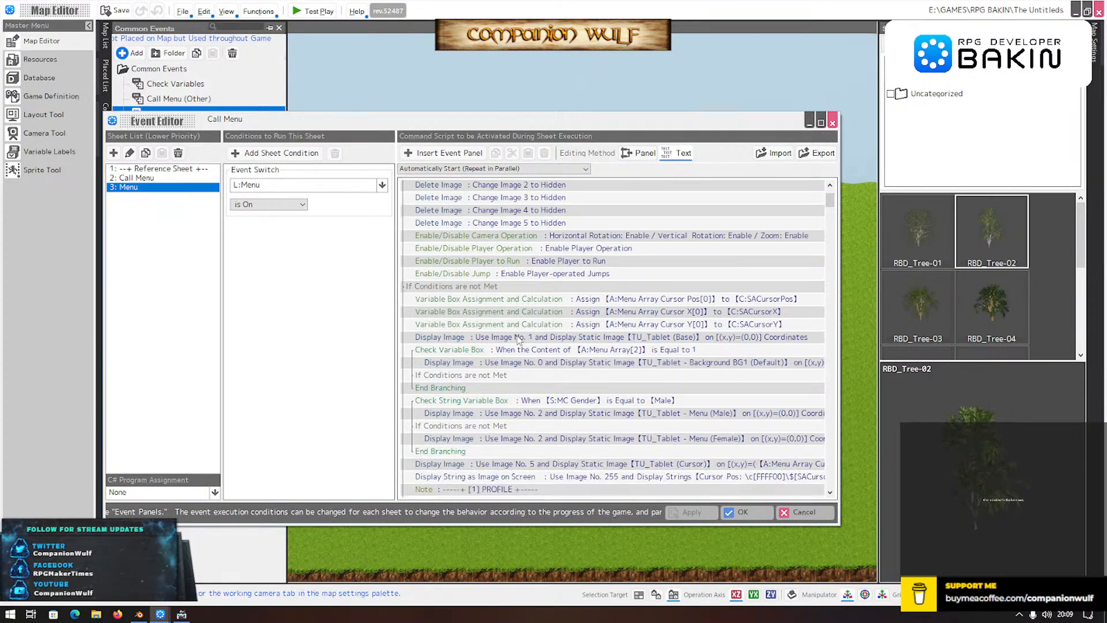
pyautogui.scroll(2, 518, 341)
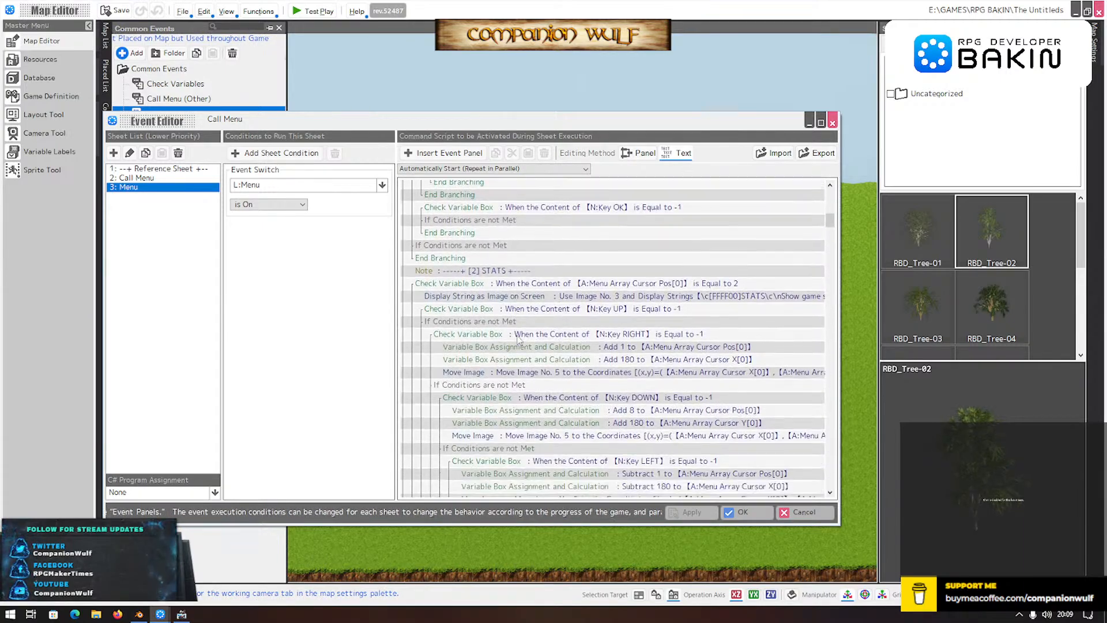
pyautogui.scroll(5, 518, 341)
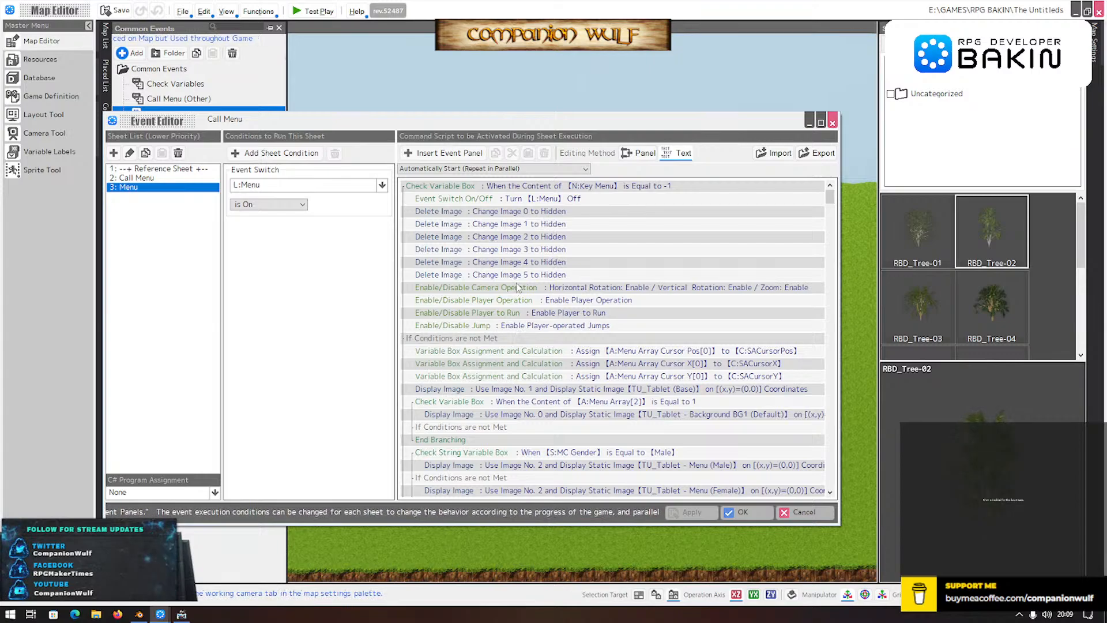
pyautogui.scroll(-3, 526, 326)
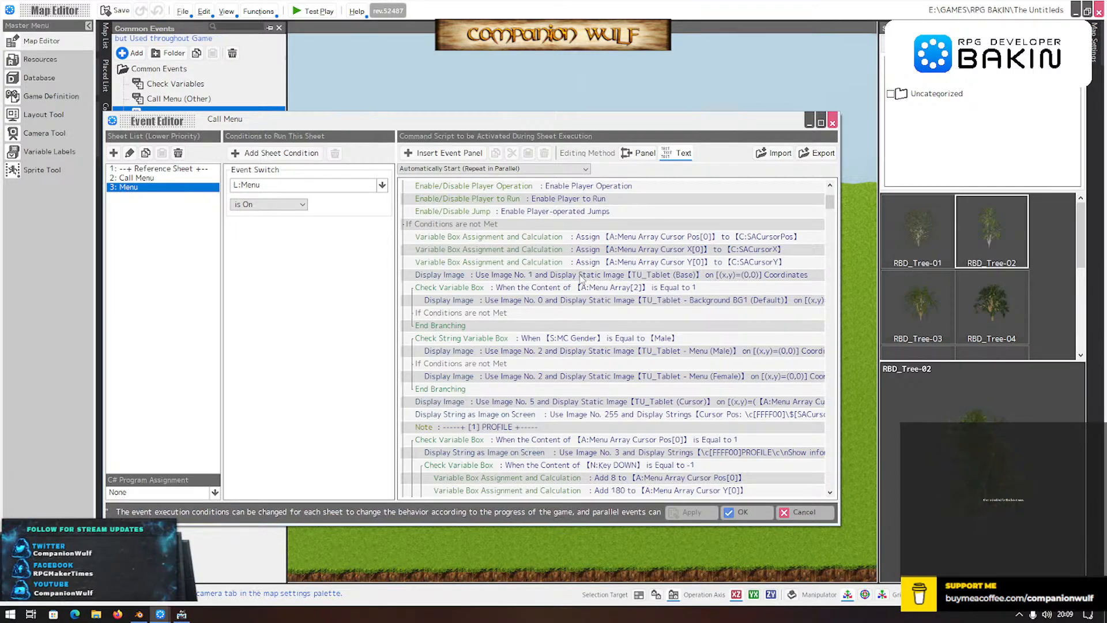
pyautogui.click(552, 275)
pyautogui.click(548, 288)
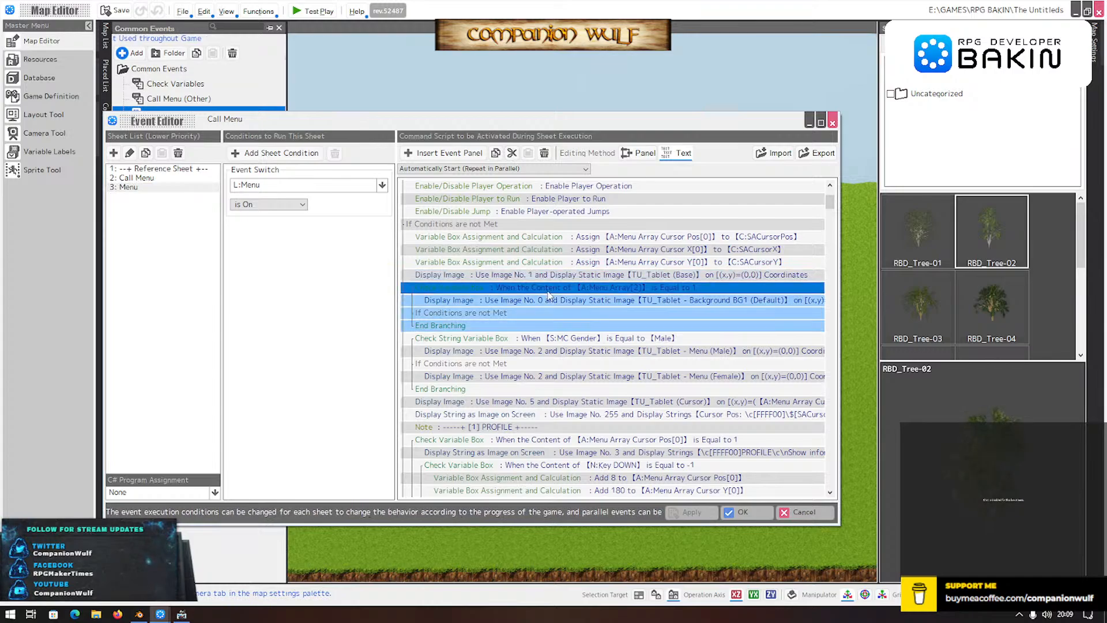
pyautogui.scroll(-2, 562, 338)
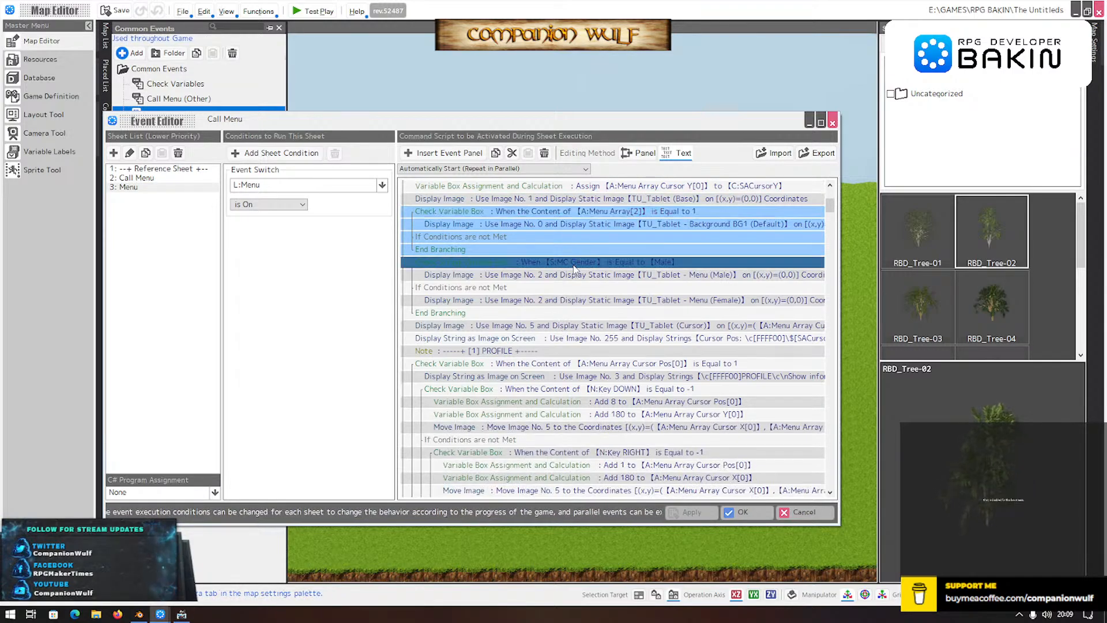
pyautogui.click(556, 267)
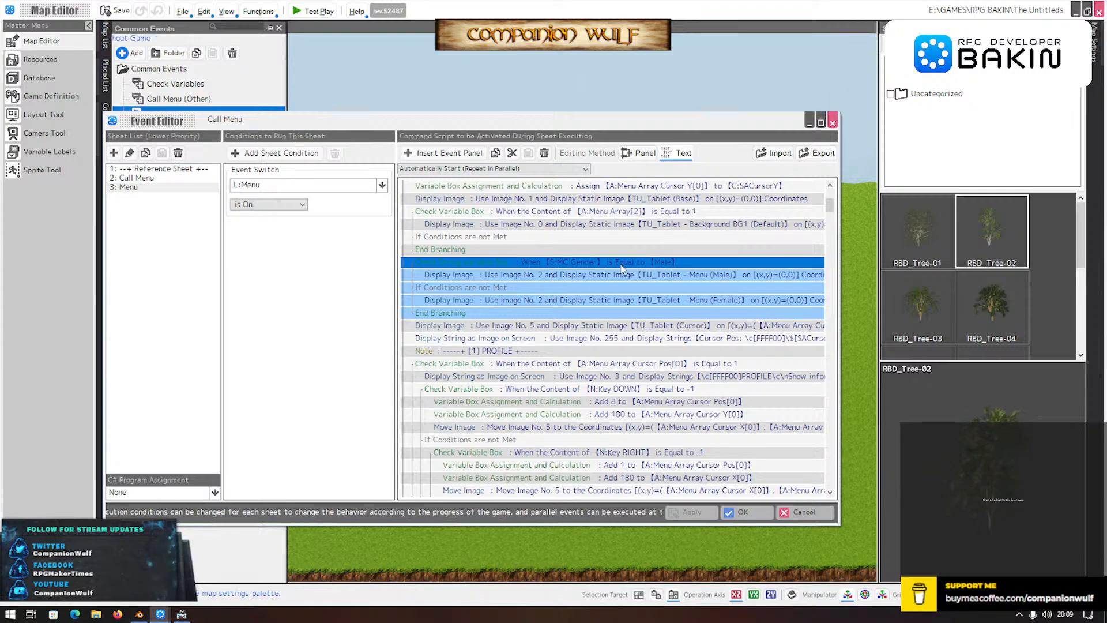
# - View the Display Image settings of the Male and Female tablet menu commands without changing them
pyautogui.doubleClick(587, 274)
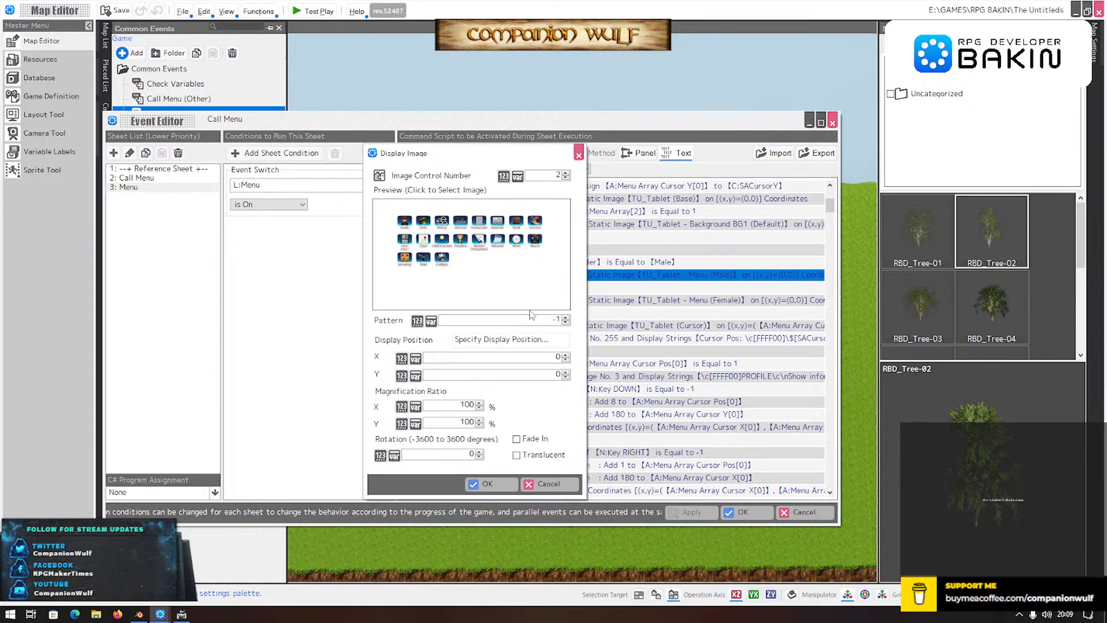
pyautogui.click(548, 483)
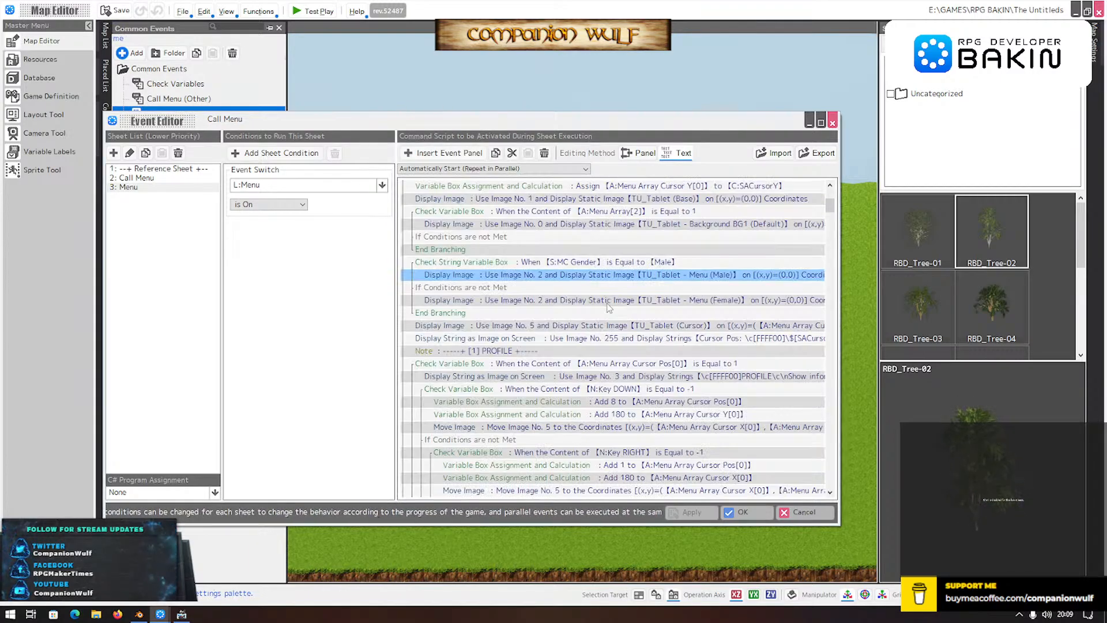
pyautogui.doubleClick(613, 300)
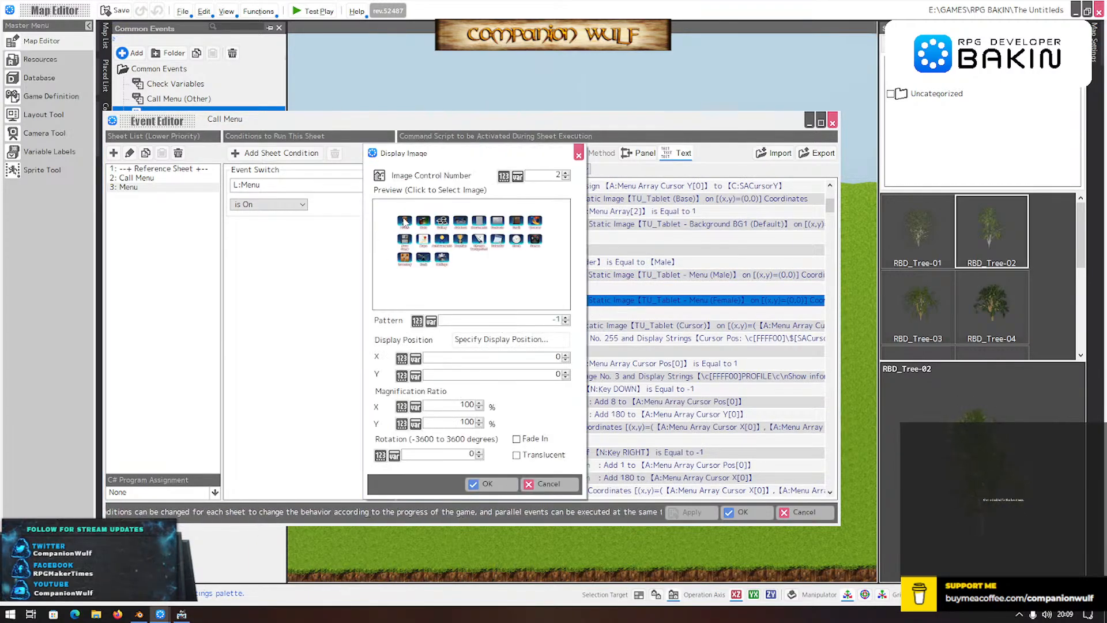
pyautogui.click(557, 484)
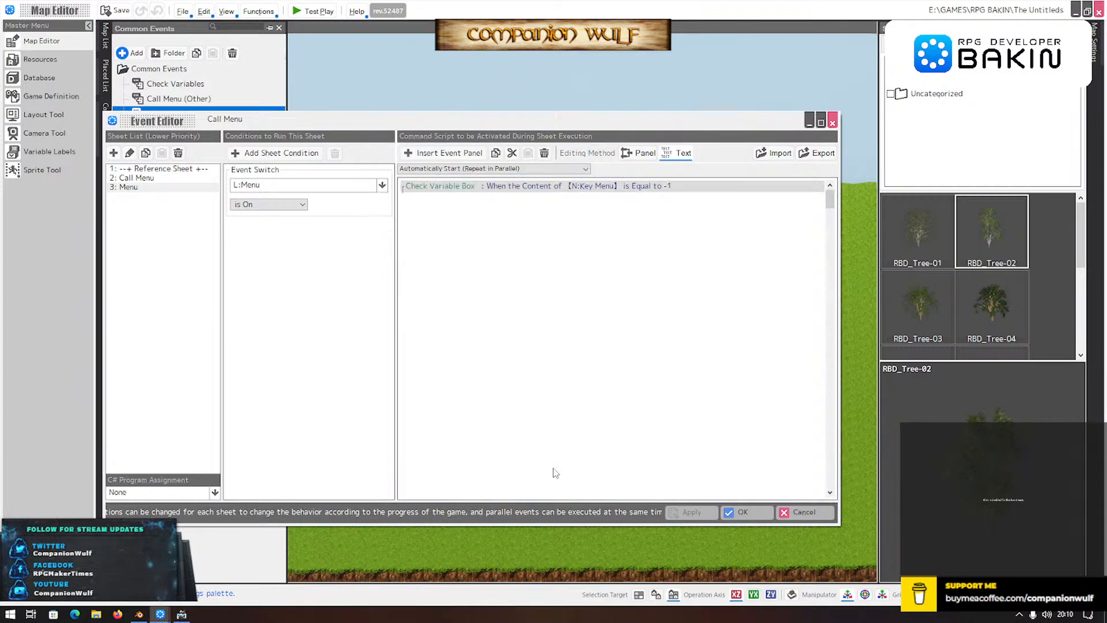
# - Examine the Menu sheet's cursor display commands and its [1] PROFILE branch, including the Key DOWN, Key RIGHT and Key OK checks
pyautogui.click(539, 328)
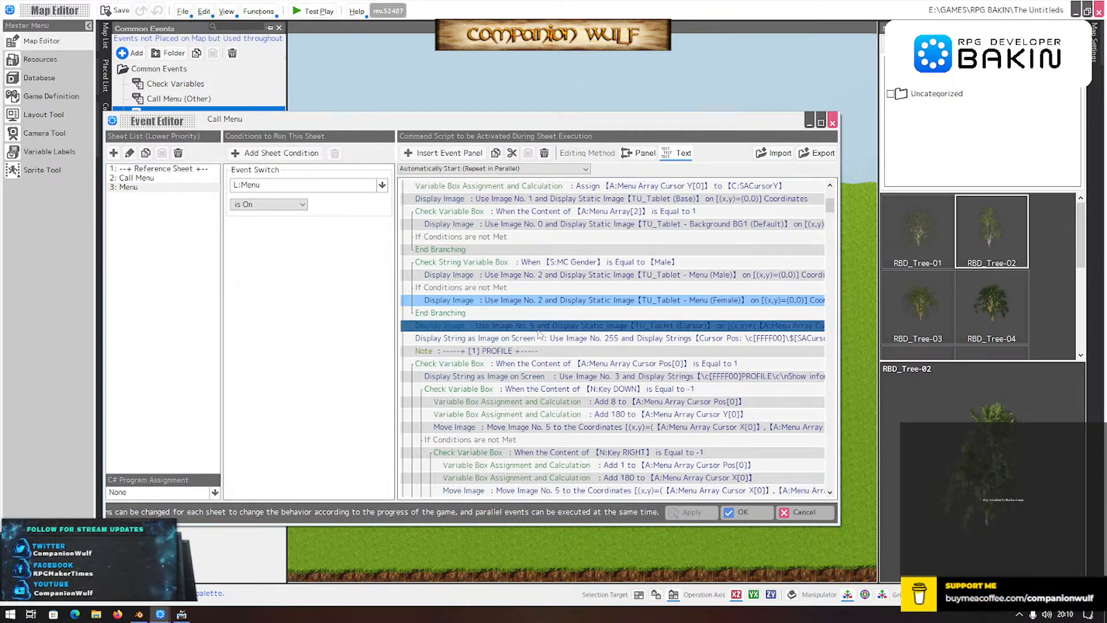
pyautogui.click(547, 350)
pyautogui.press('Up')
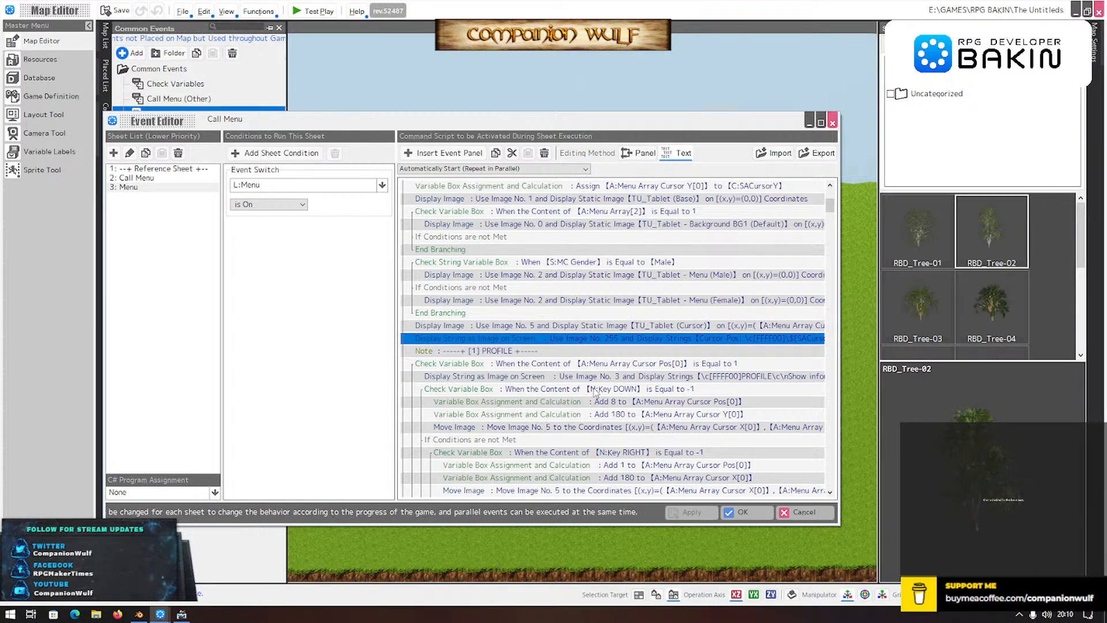
pyautogui.scroll(-1, 519, 336)
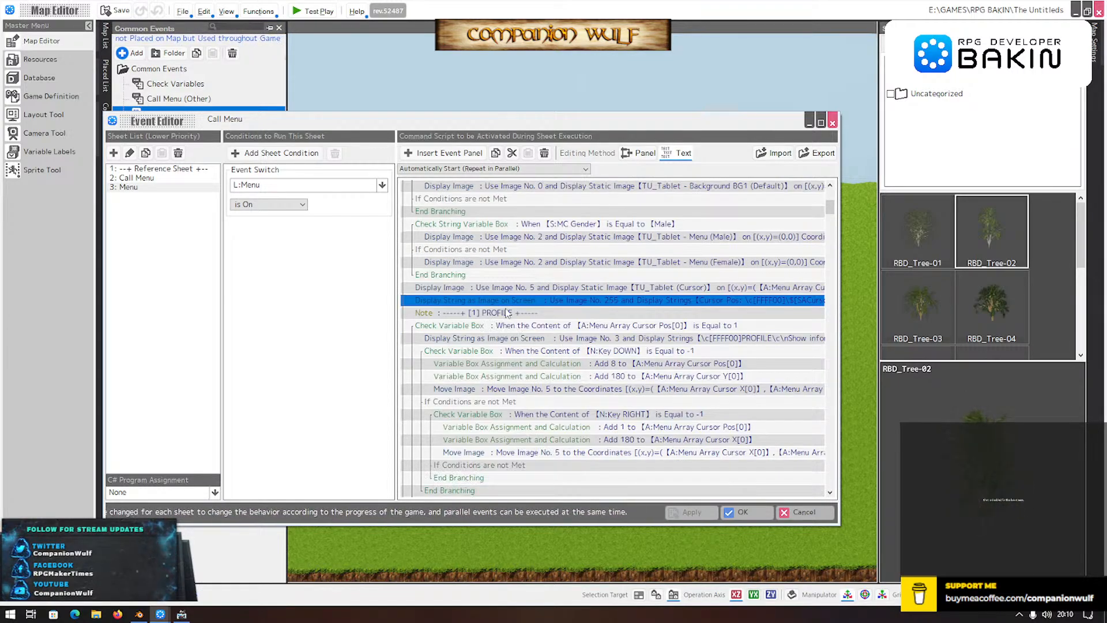
pyautogui.click(582, 327)
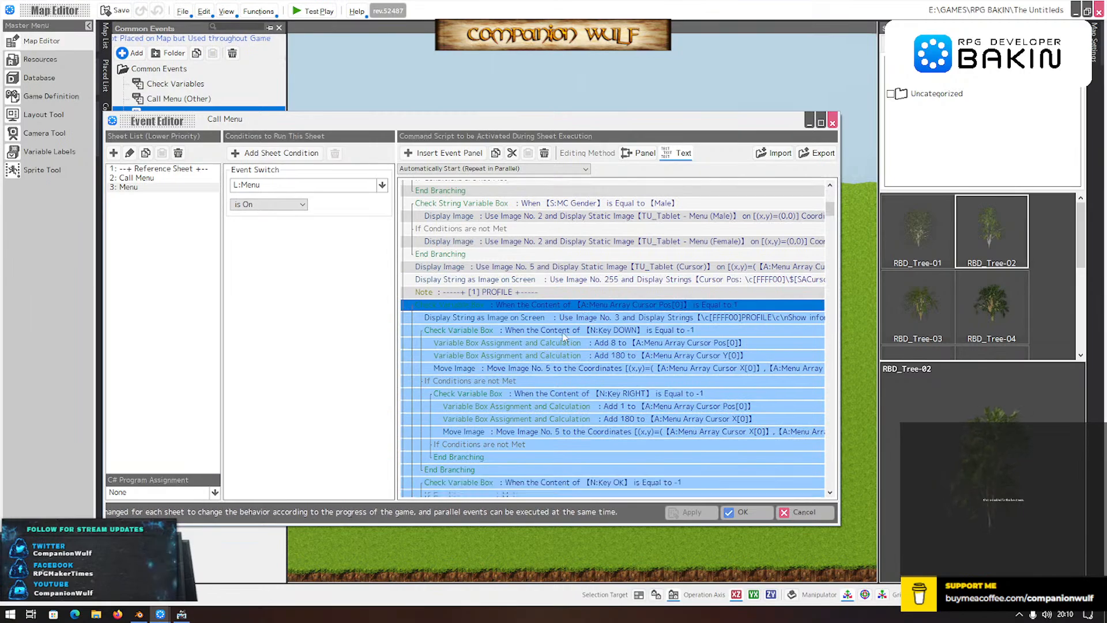
pyautogui.scroll(-2, 577, 306)
pyautogui.press('Down')
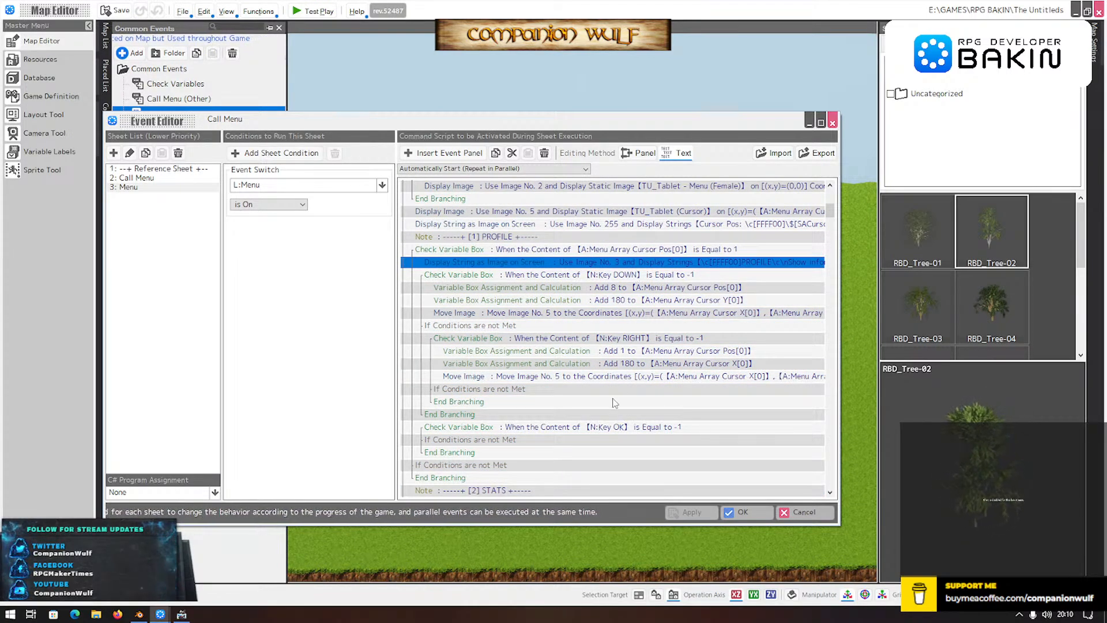
pyautogui.scroll(-1, 615, 403)
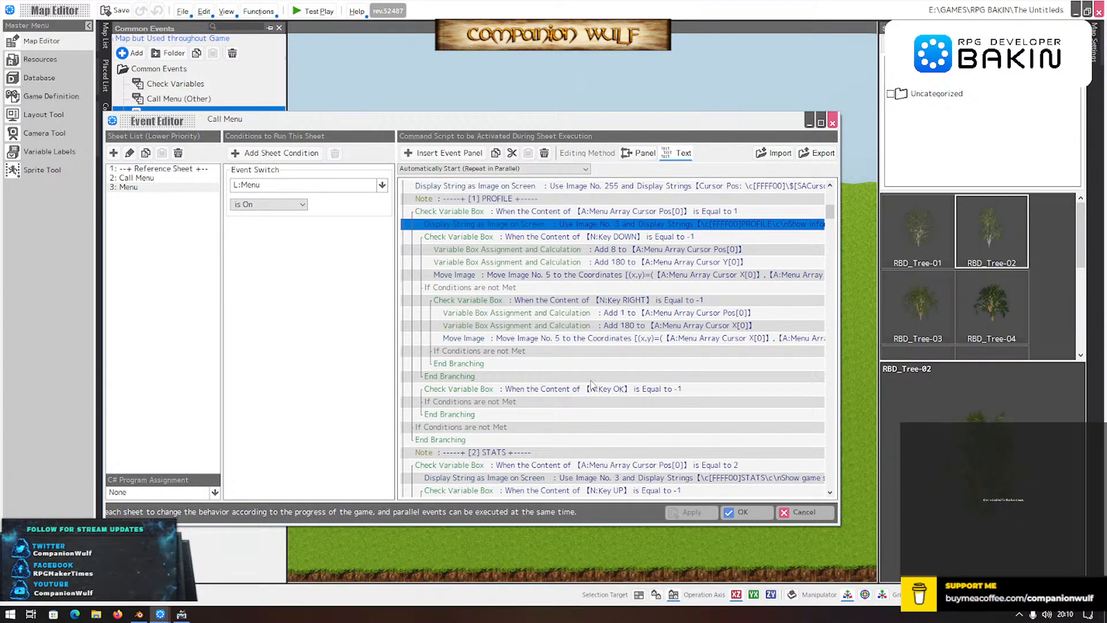
pyautogui.scroll(-2, 618, 375)
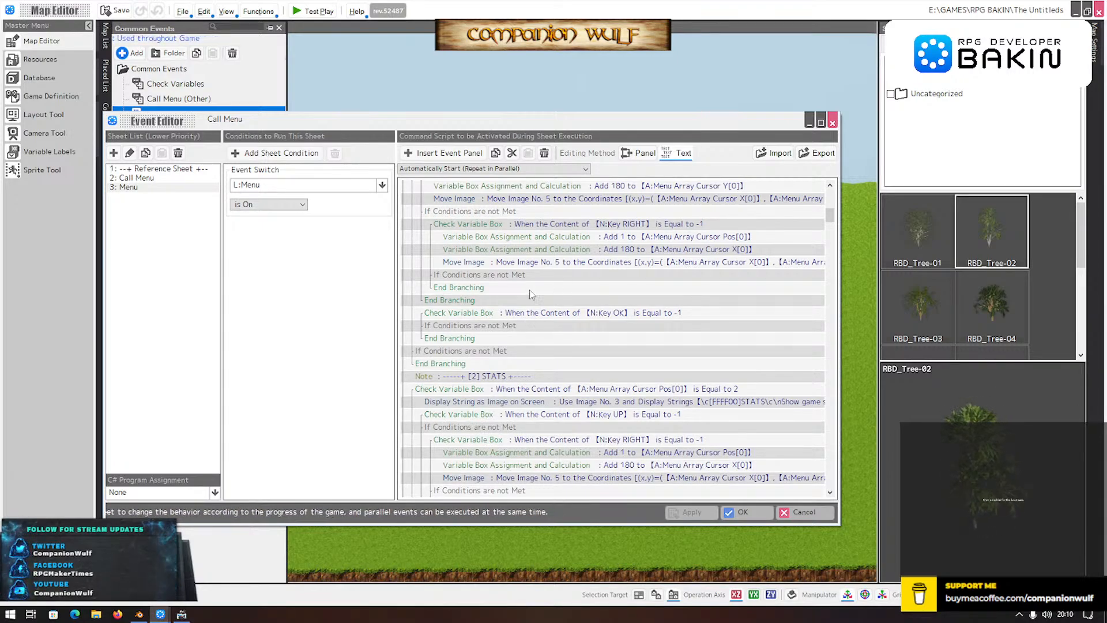
pyautogui.click(509, 327)
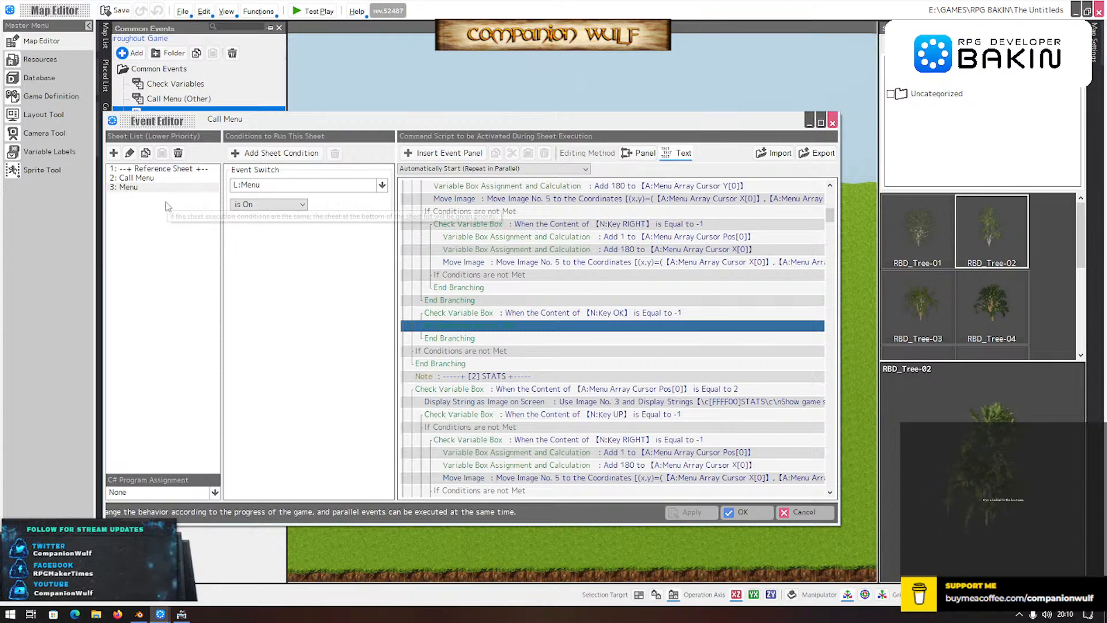
# - Leave the Menu sheet's name as it is and review the Call Menu sheet's condition and commands
pyautogui.click(135, 188)
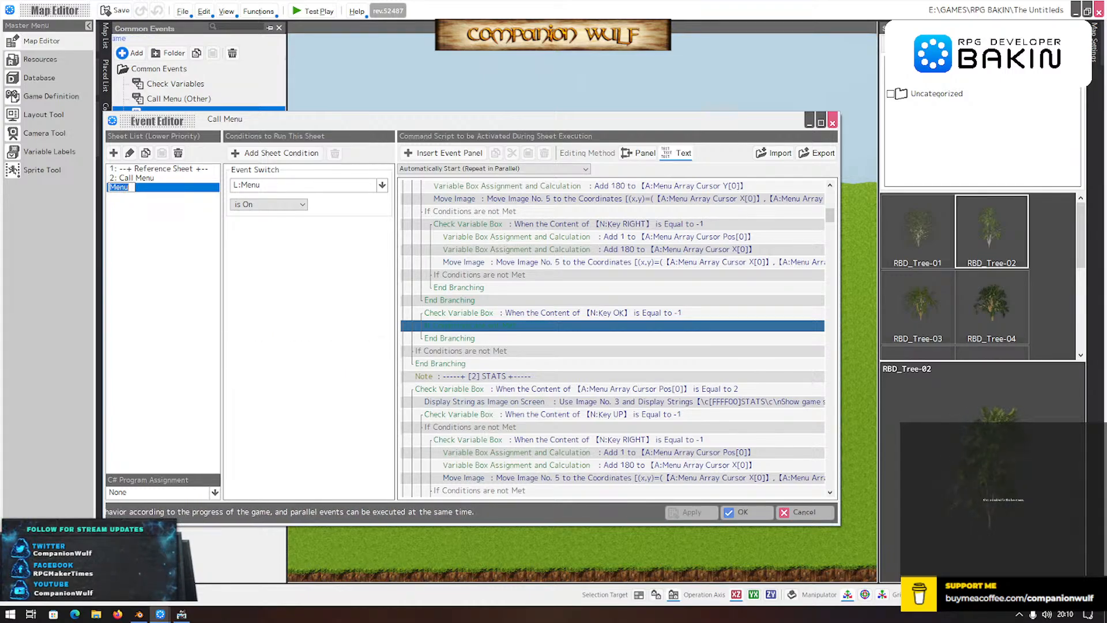
pyautogui.press('Return')
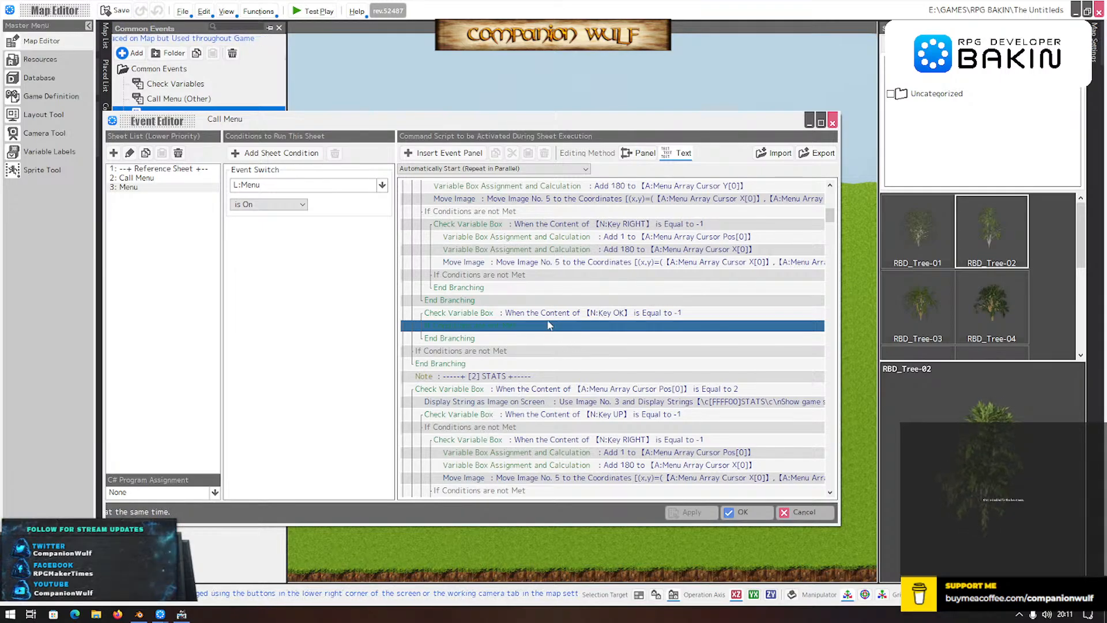
pyautogui.click(137, 178)
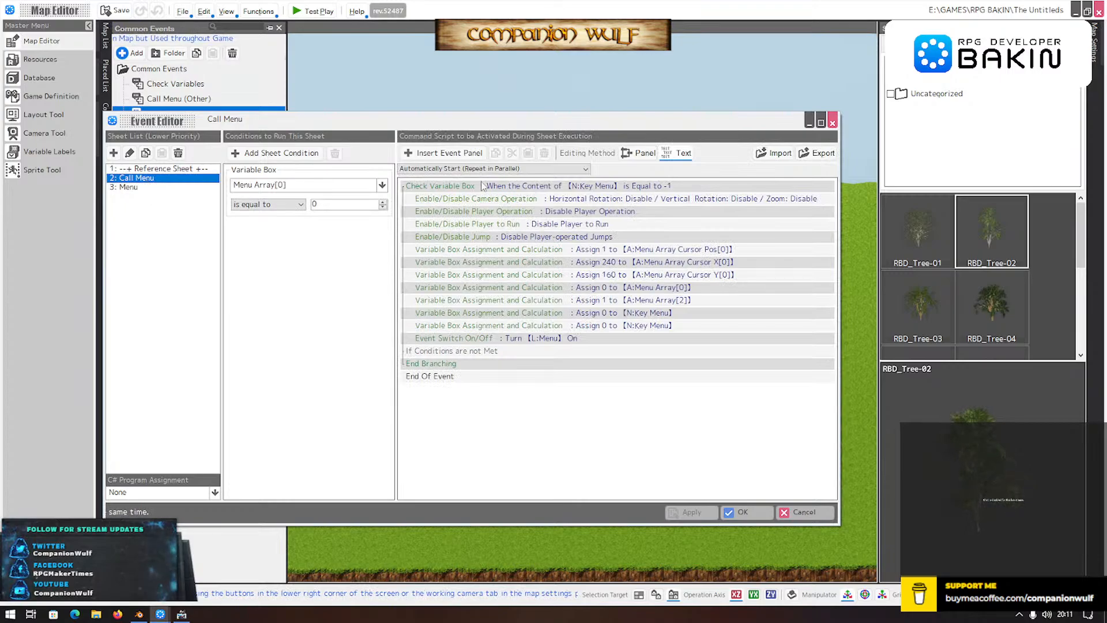
# - Duplicate the Menu sheet and rename the copy as [1] Profile
pyautogui.click(130, 187)
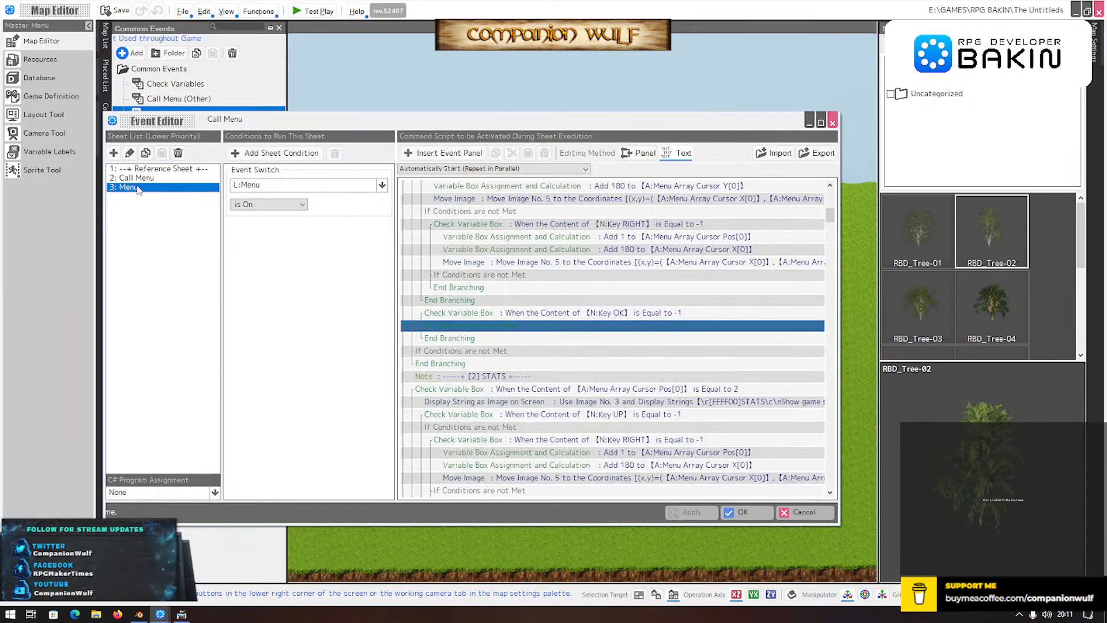
pyautogui.click(145, 153)
pyautogui.click(162, 152)
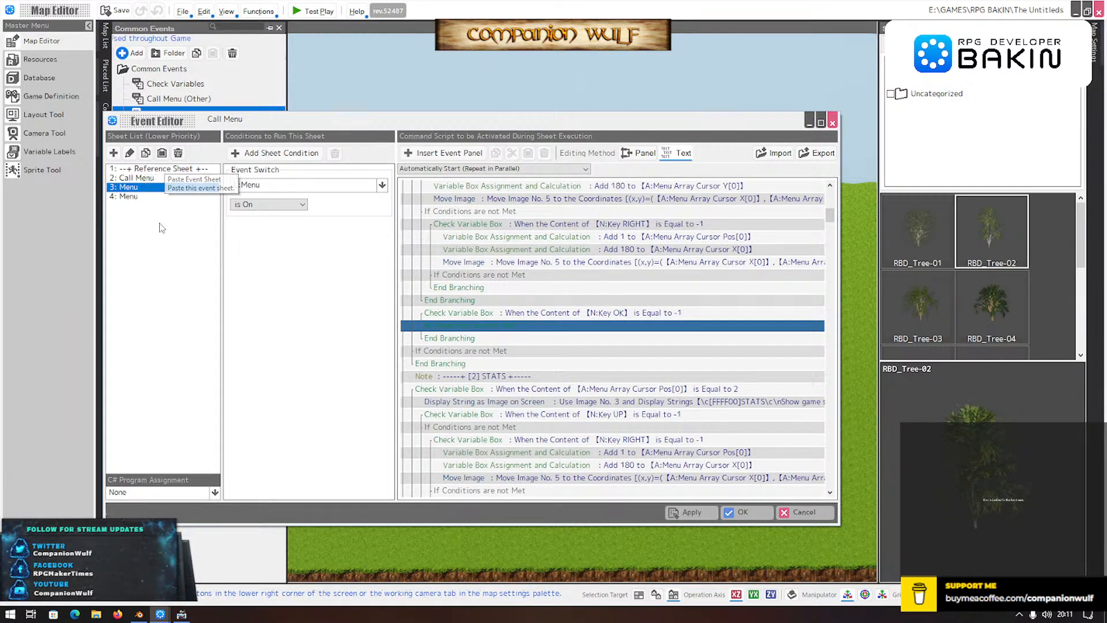
pyautogui.click(128, 196)
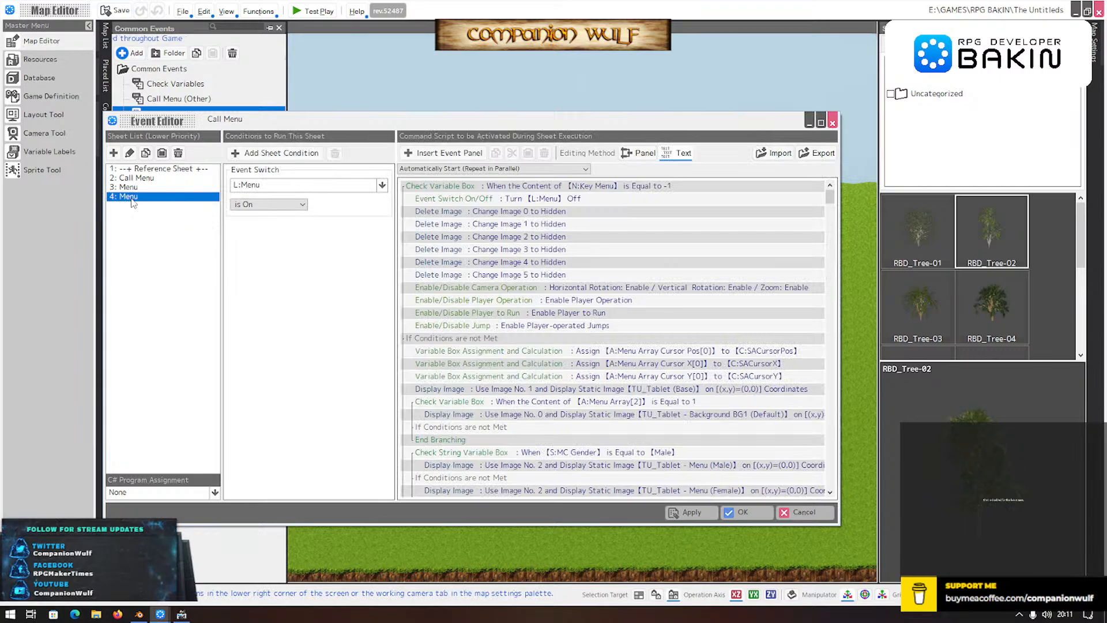
pyautogui.click(131, 200)
pyautogui.write('[1]')
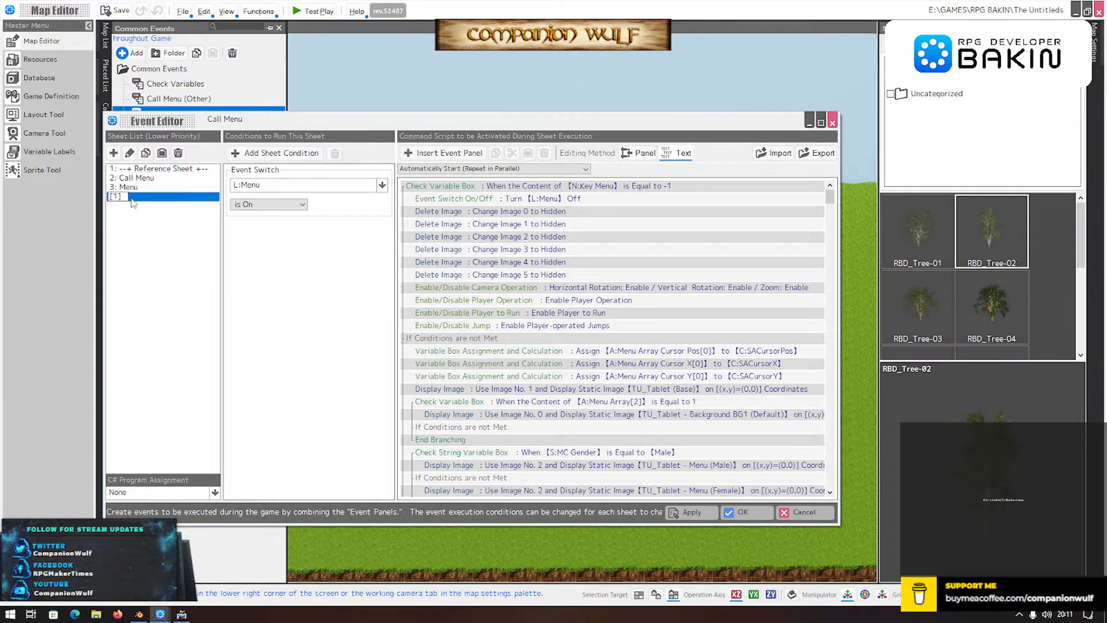
pyautogui.write(' Profile')
pyautogui.press('Return')
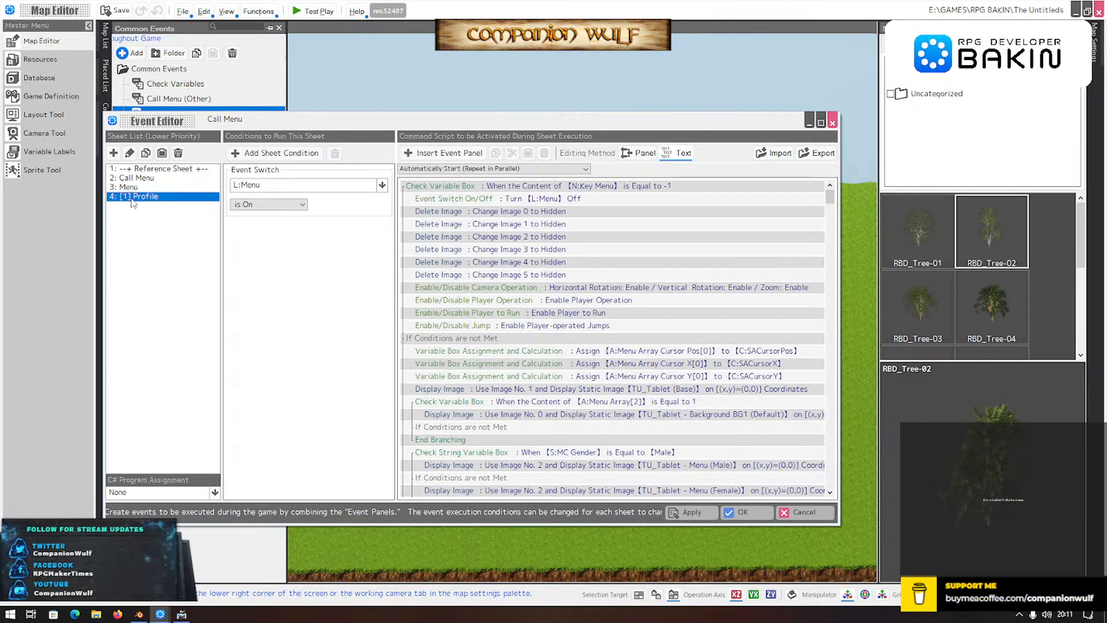
# - On the [1] Profile sheet, add a variable condition that Menu Array[0] is equal to 1 and set the L:Menu switch condition to Off
pyautogui.click(281, 176)
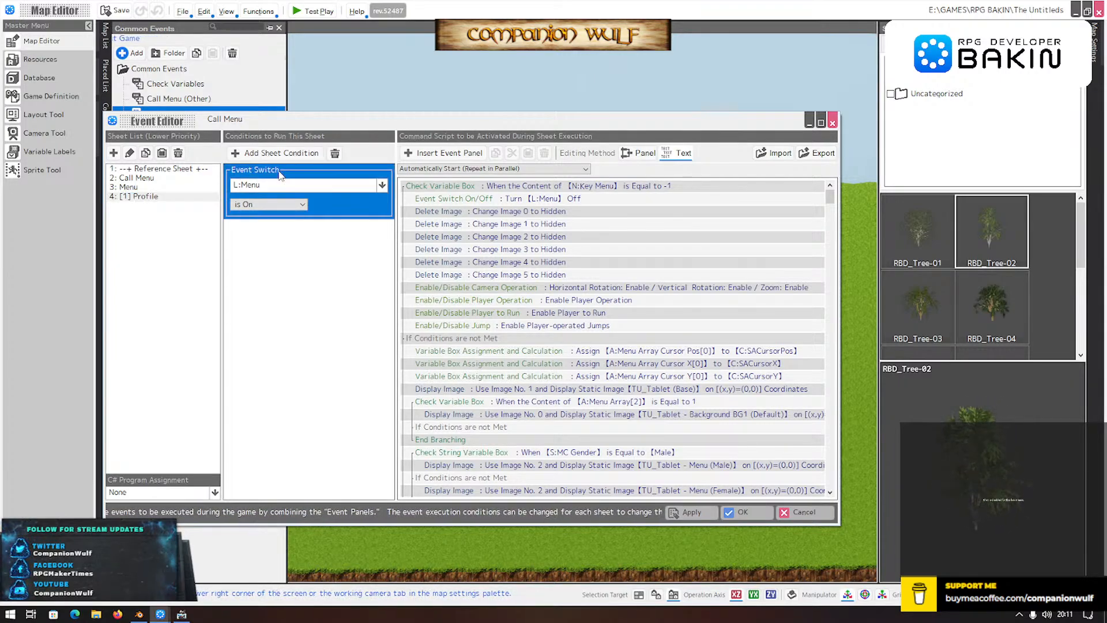
pyautogui.click(259, 206)
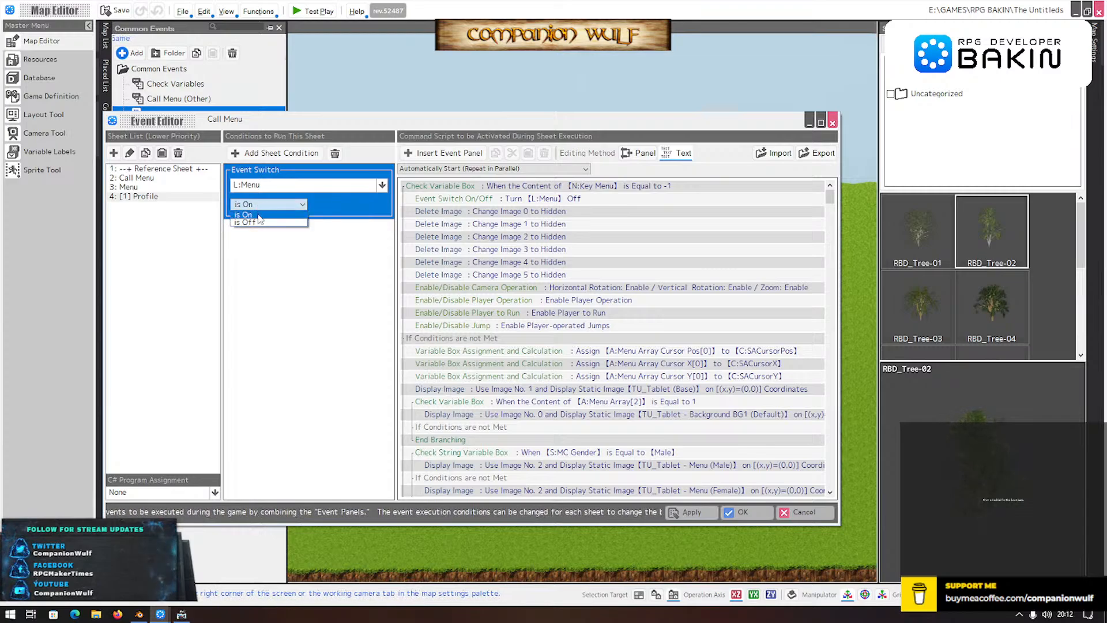
pyautogui.click(254, 231)
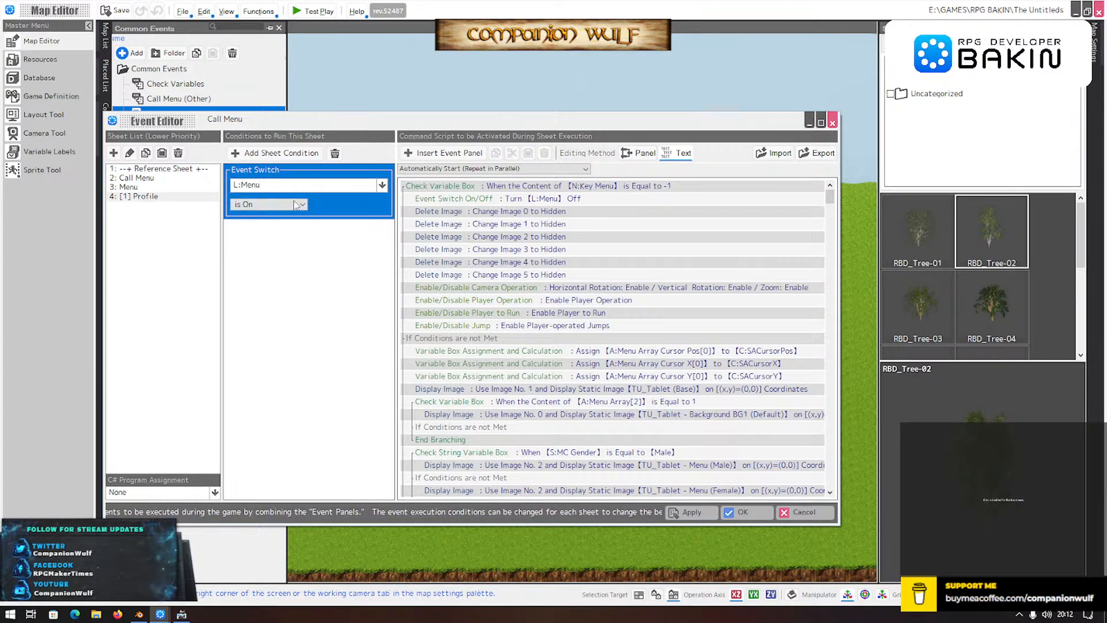
pyautogui.click(300, 152)
pyautogui.click(274, 186)
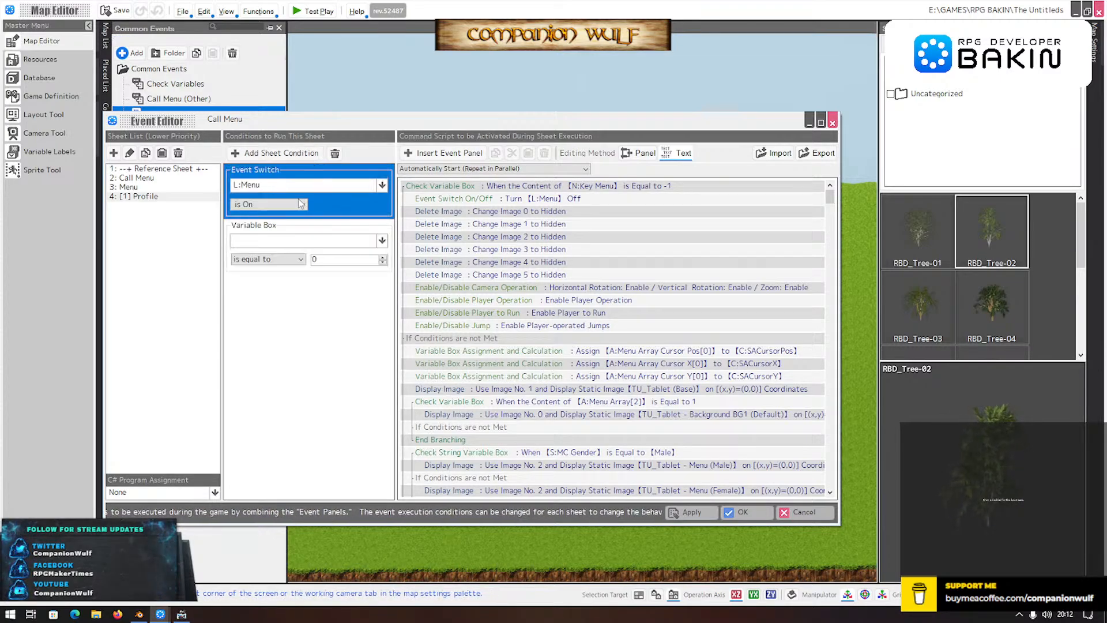
pyautogui.click(302, 241)
pyautogui.click(365, 276)
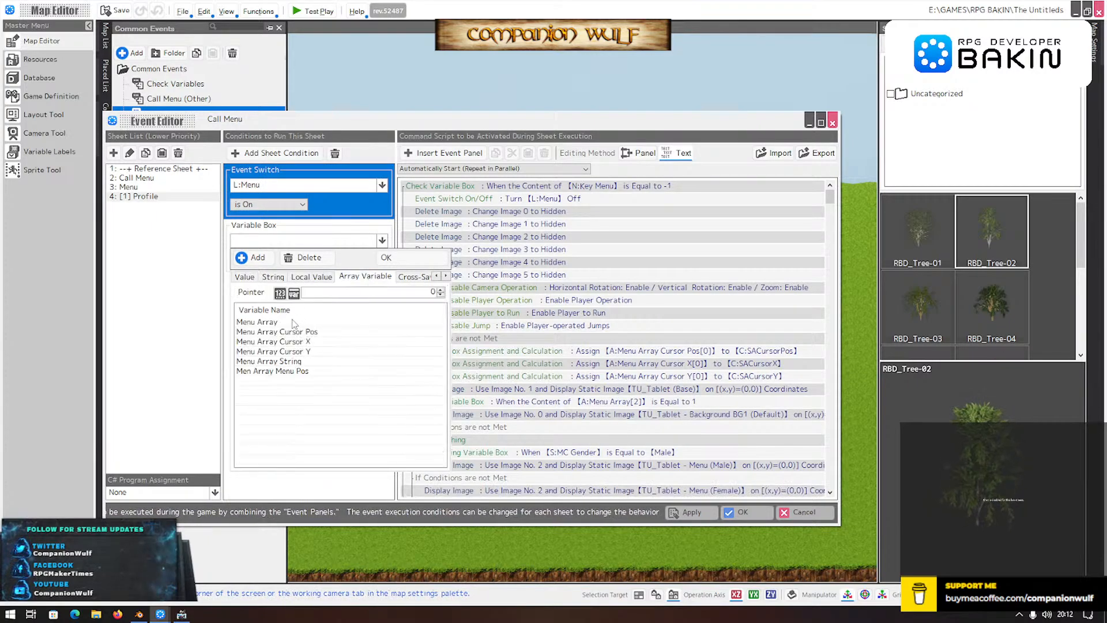
pyautogui.doubleClick(257, 322)
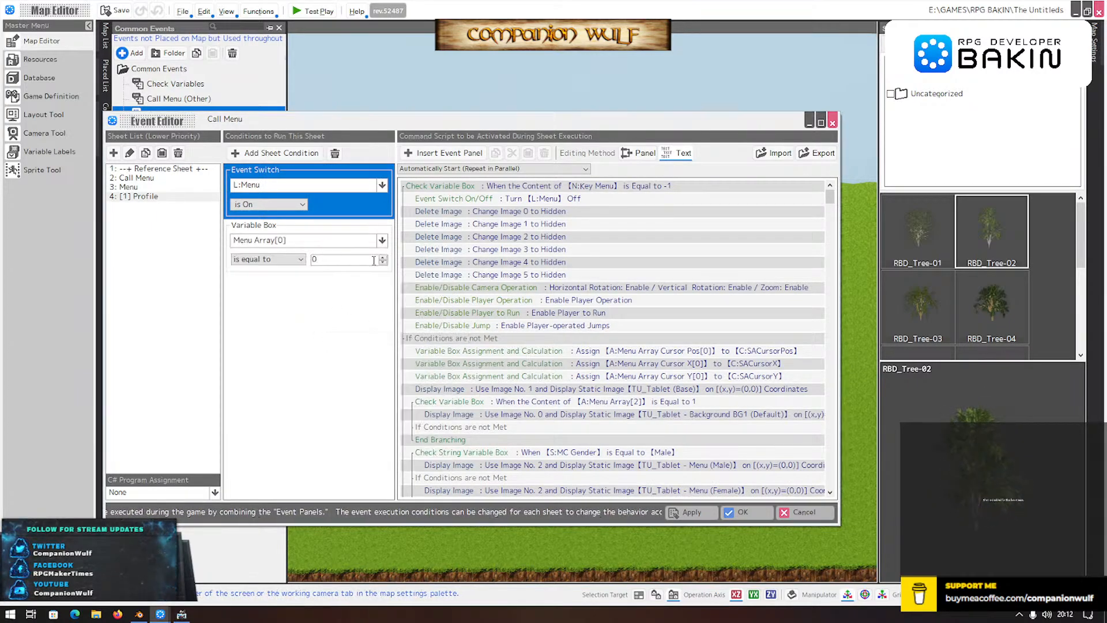
pyautogui.doubleClick(329, 260)
pyautogui.write('1')
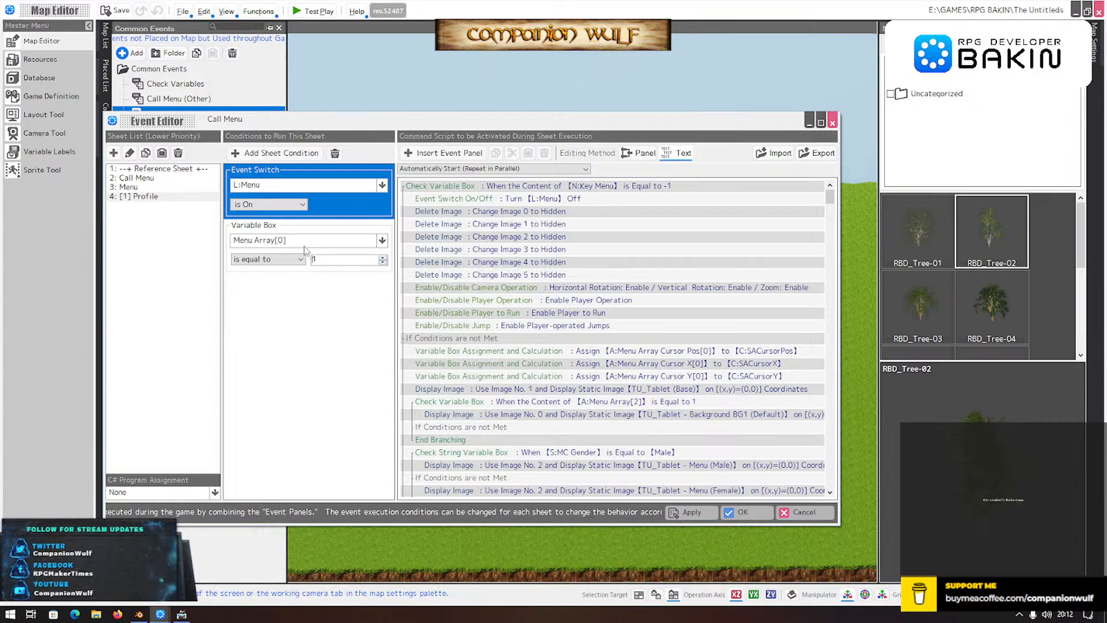
pyautogui.click(268, 204)
pyautogui.click(263, 222)
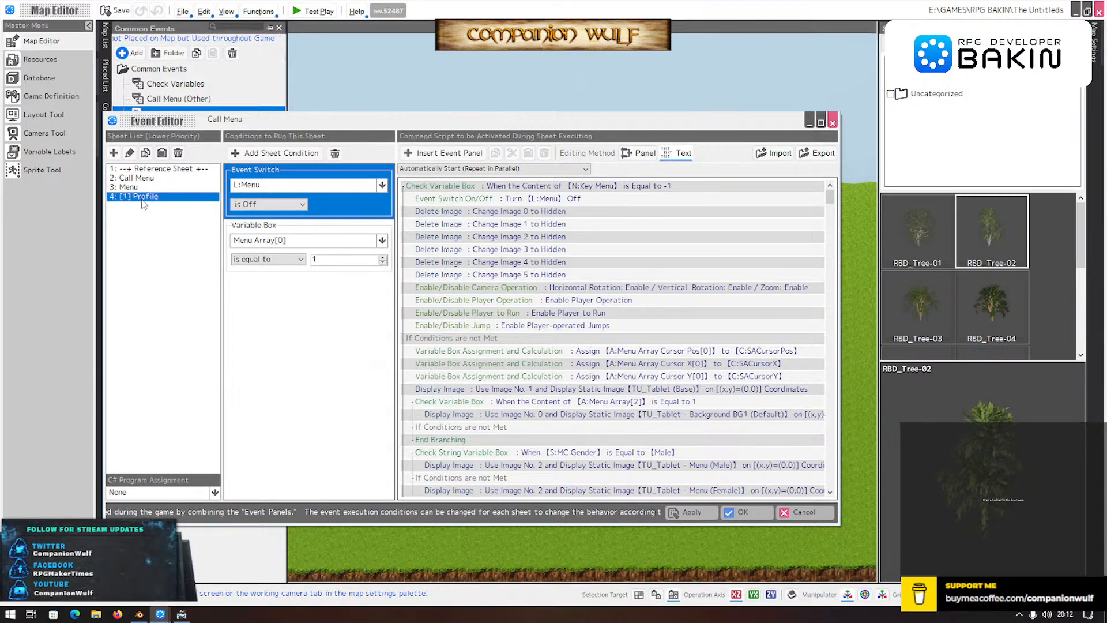
# - In the [1] Profile sheet's Key Menu branch, turn the L:Menu switch On and remove the Delete Image and Enable/Disable commands
pyautogui.click(551, 185)
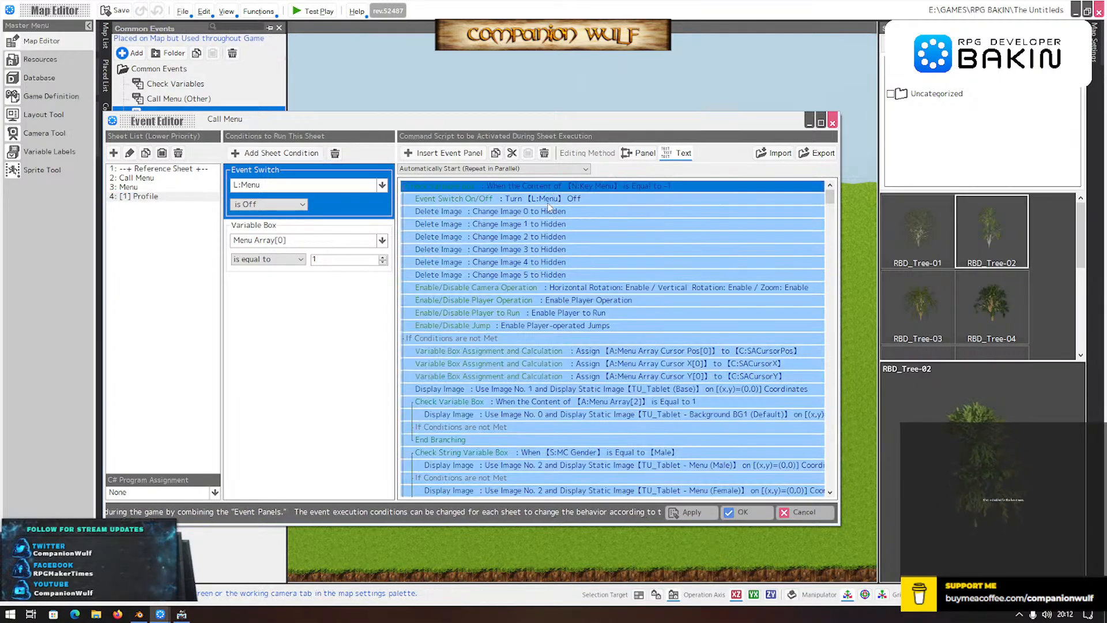
pyautogui.doubleClick(548, 200)
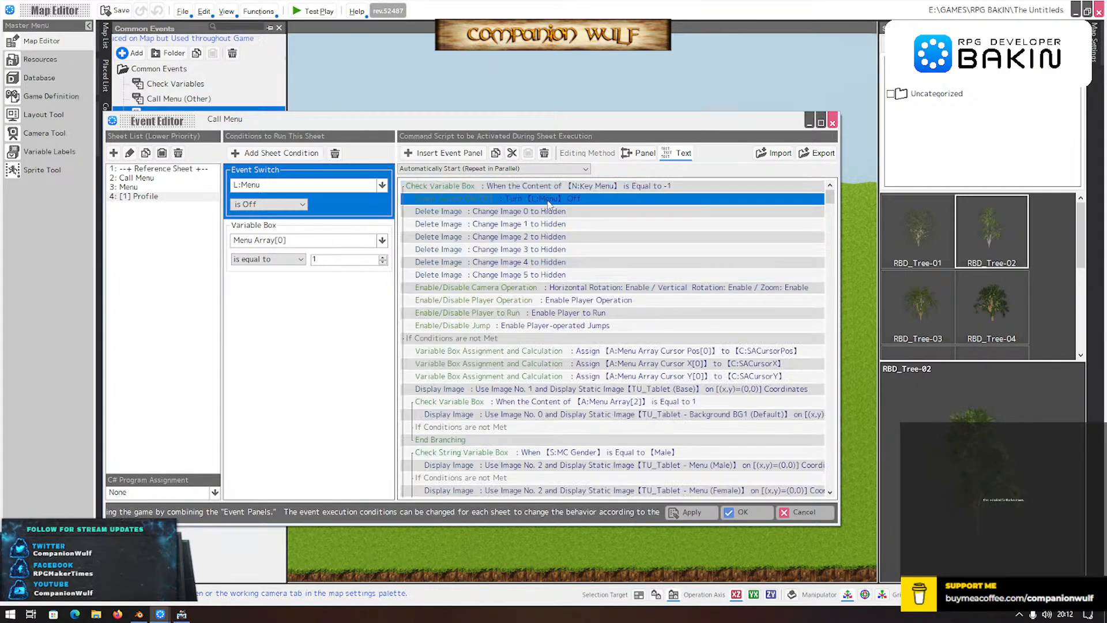
pyautogui.click(398, 334)
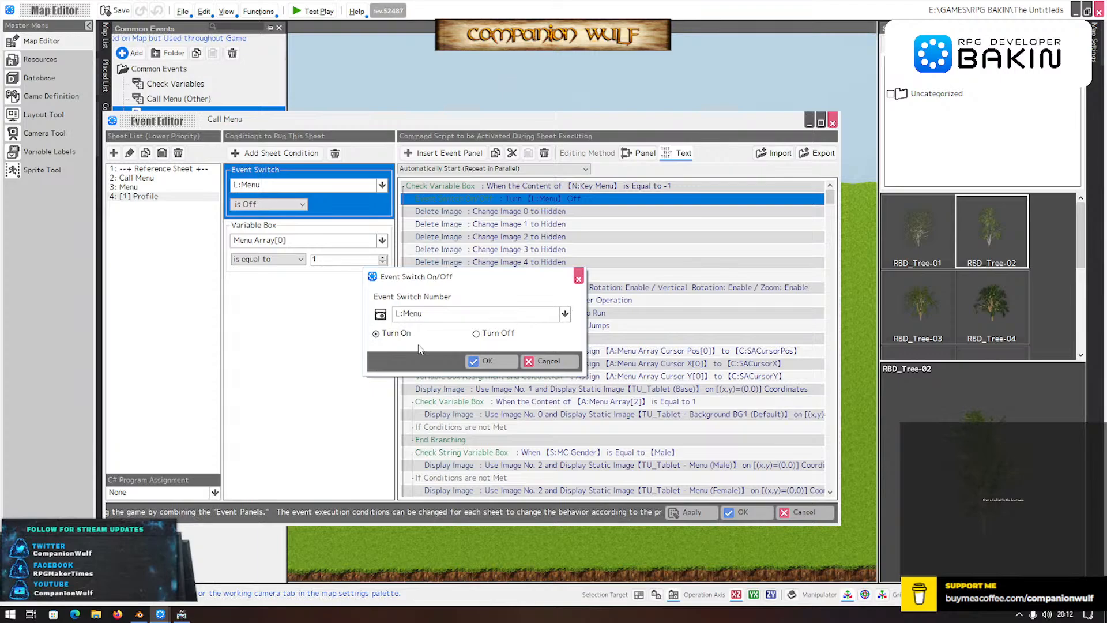
pyautogui.click(494, 360)
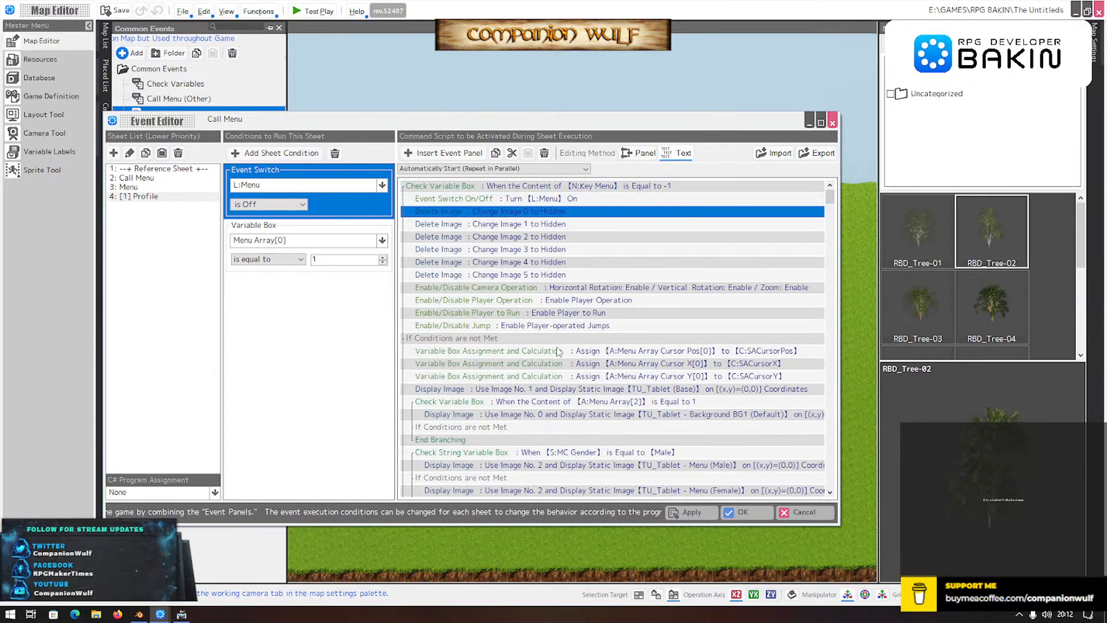
pyautogui.keyDown('shift'); pyautogui.click(542, 326); pyautogui.keyUp('shift')
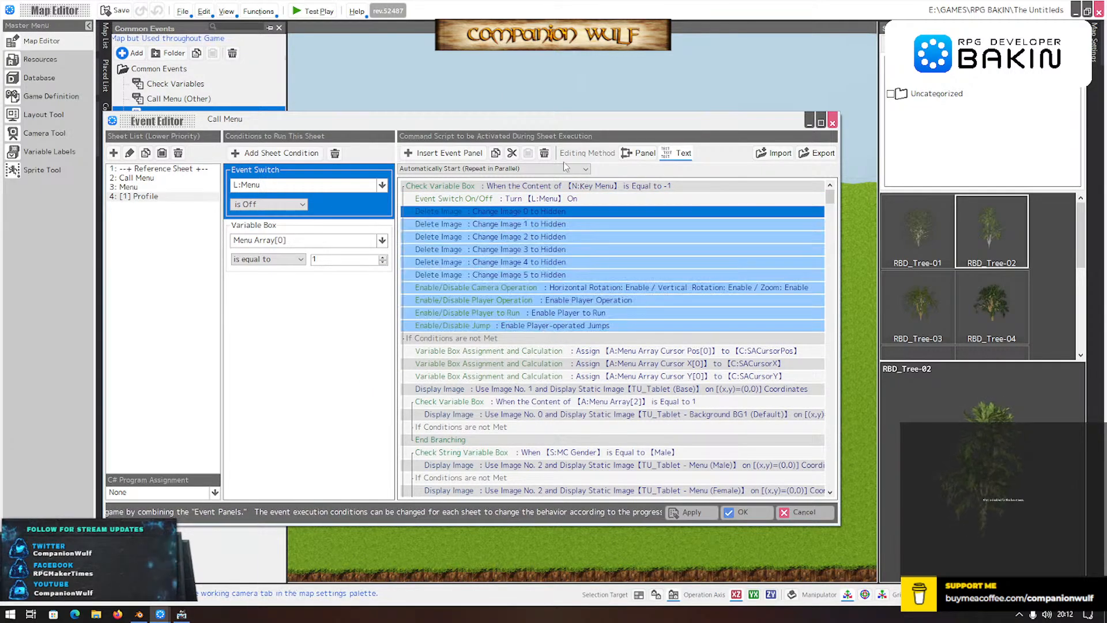
pyautogui.click(544, 152)
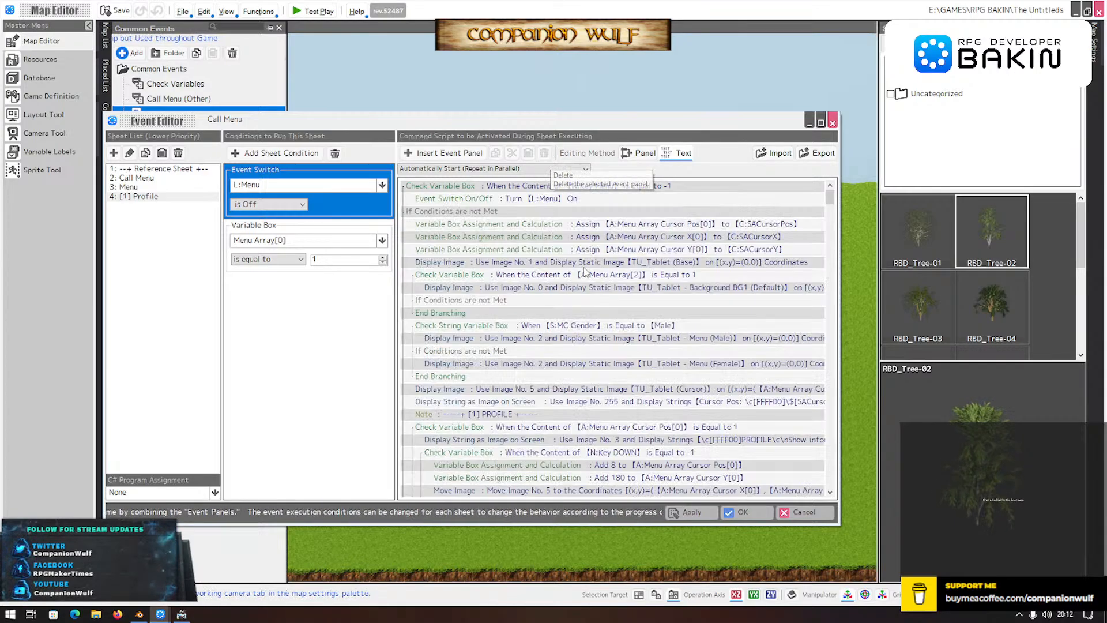
# - Delete all [1] Profile sheet commands from the MC Gender check through the [19] SETTINGS block, keeping the outer branch
pyautogui.click(546, 326)
pyautogui.scroll(-5, 545, 344)
pyautogui.scroll(-8, 546, 352)
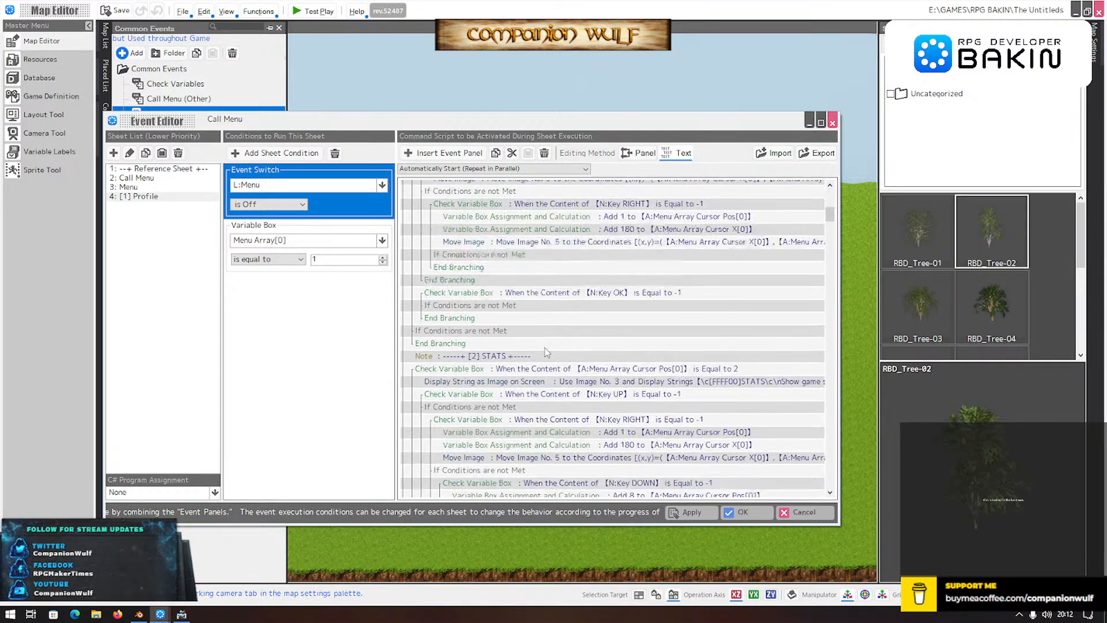
pyautogui.scroll(-5, 569, 366)
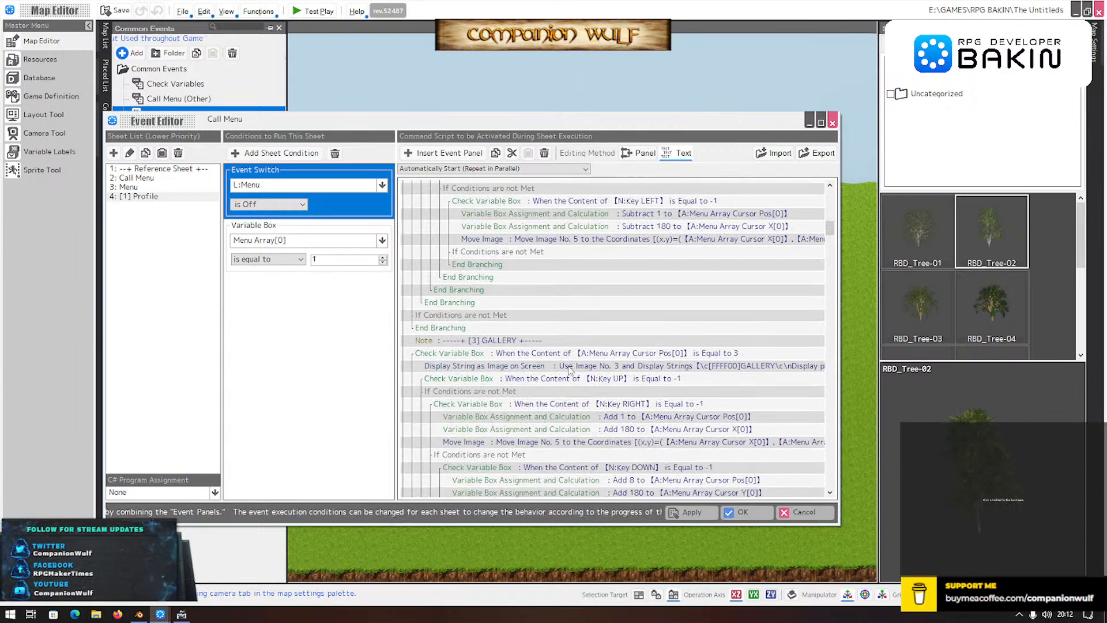
pyautogui.moveTo(829, 236); pyautogui.dragTo(724, 473)
pyautogui.scroll(-5, 782, 477)
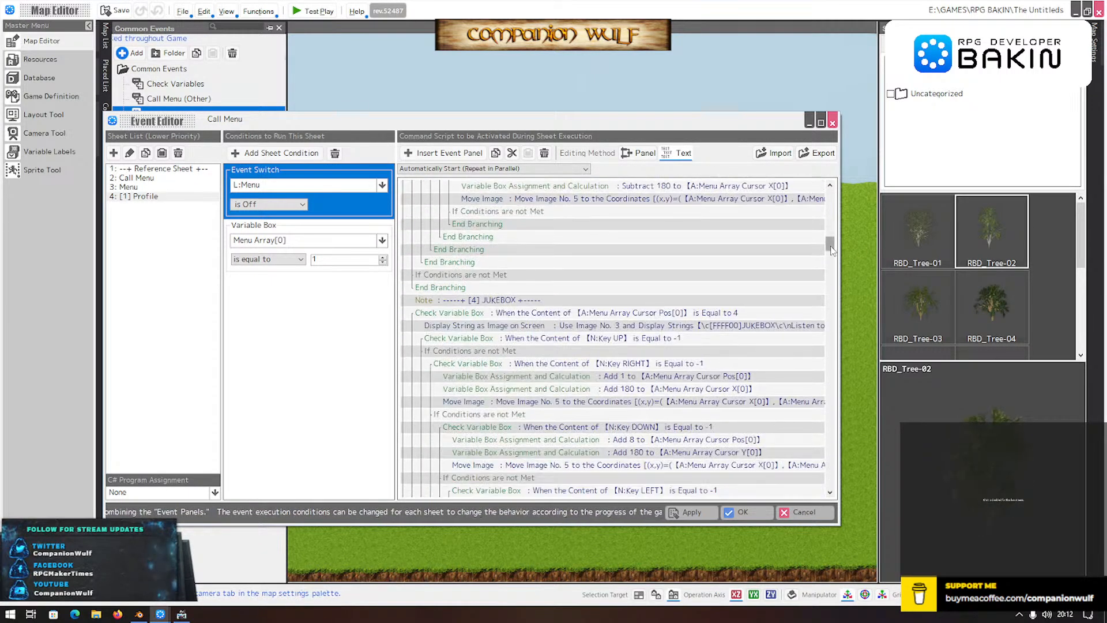
pyautogui.moveTo(830, 247); pyautogui.dragTo(834, 491)
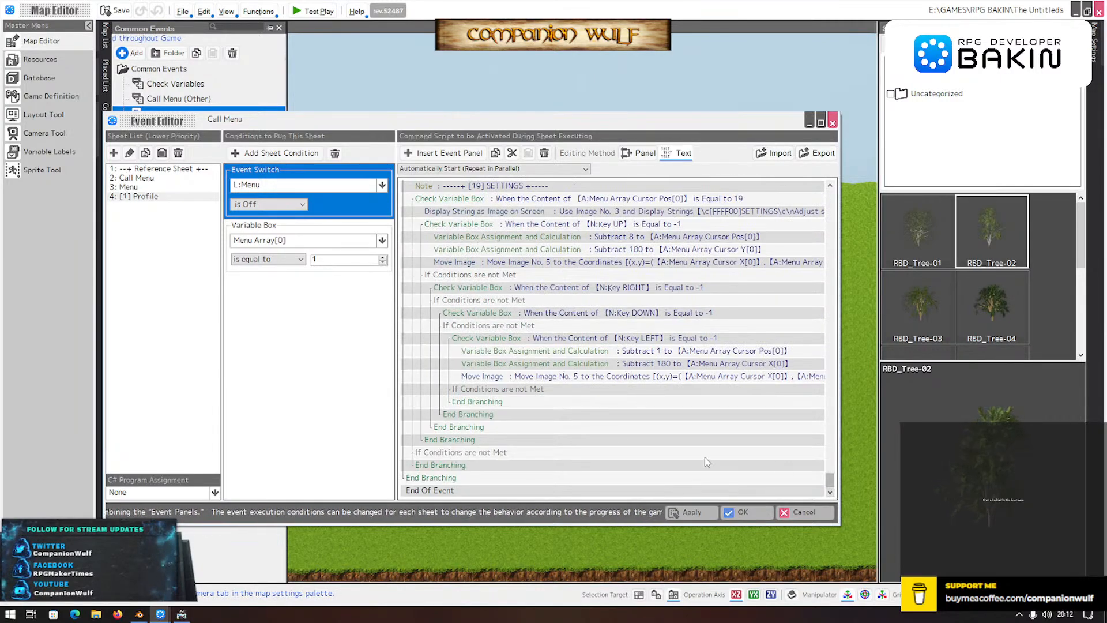
pyautogui.keyDown('shift'); pyautogui.click(527, 406); pyautogui.keyUp('shift')
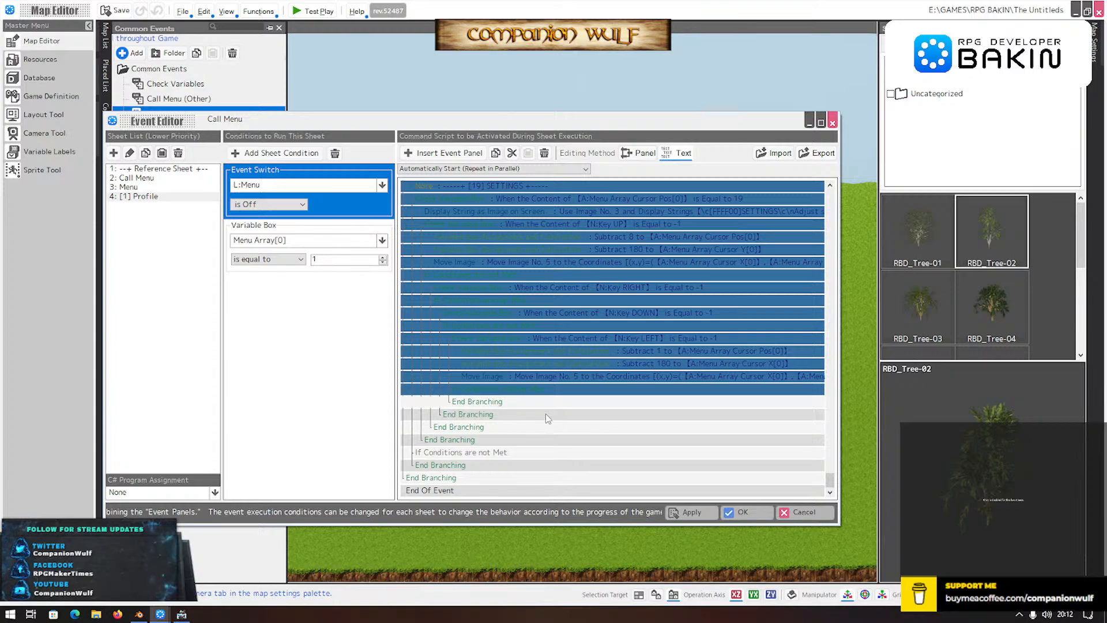
pyautogui.keyDown('shift'); pyautogui.click(545, 414); pyautogui.keyUp('shift')
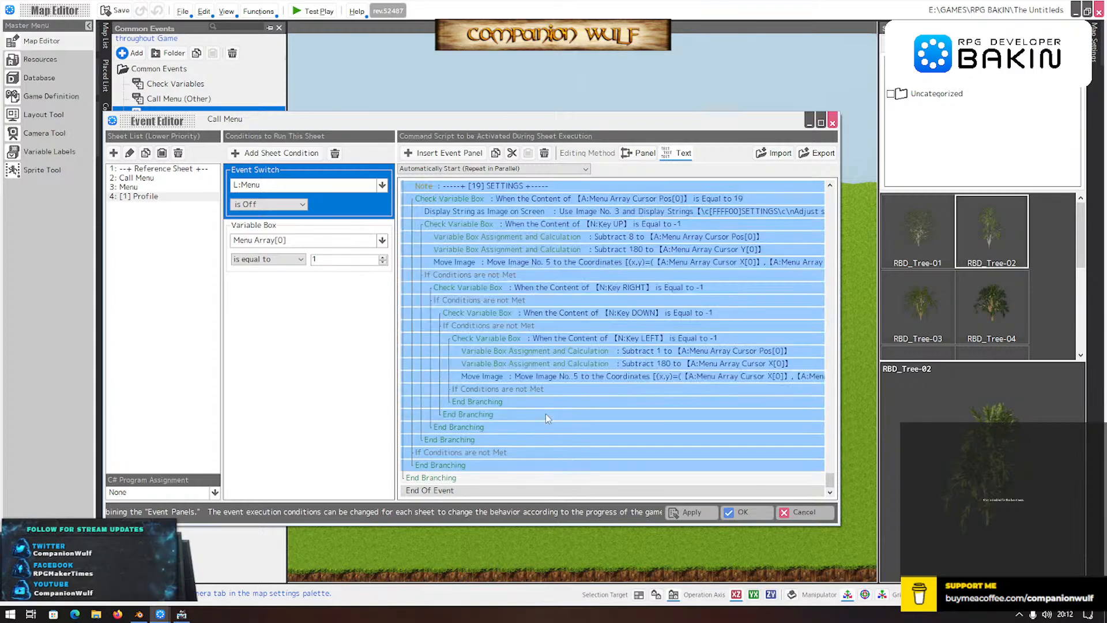
pyautogui.click(544, 152)
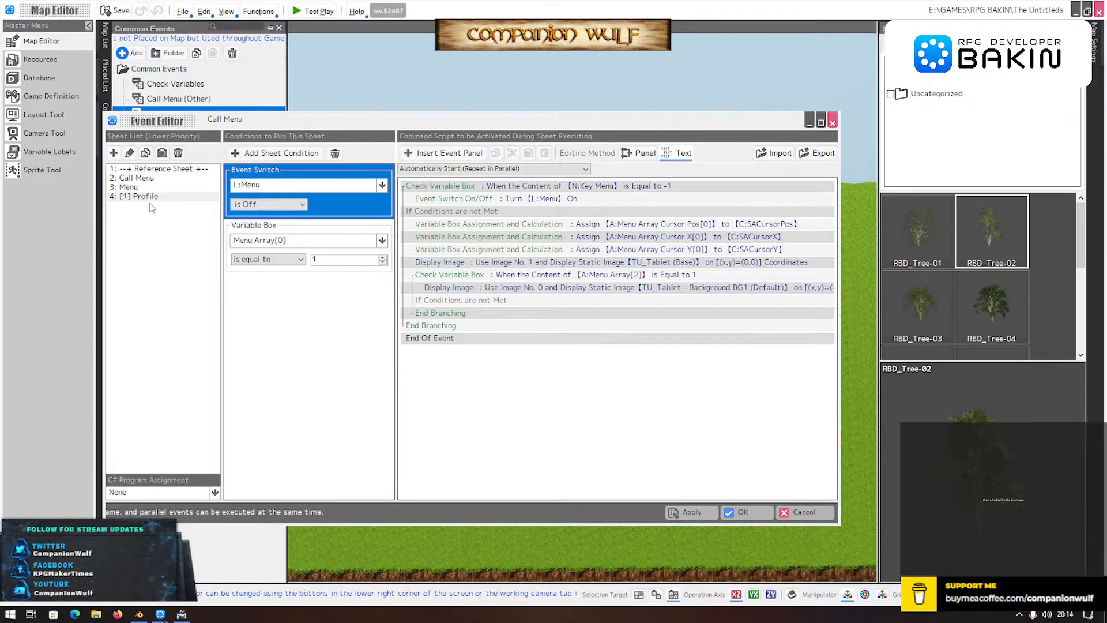
# - Delete the three Menu Array Cursor assignments and the TU_Tablet (Base) Display Image command from the [1] Profile sheet
pyautogui.click(515, 189)
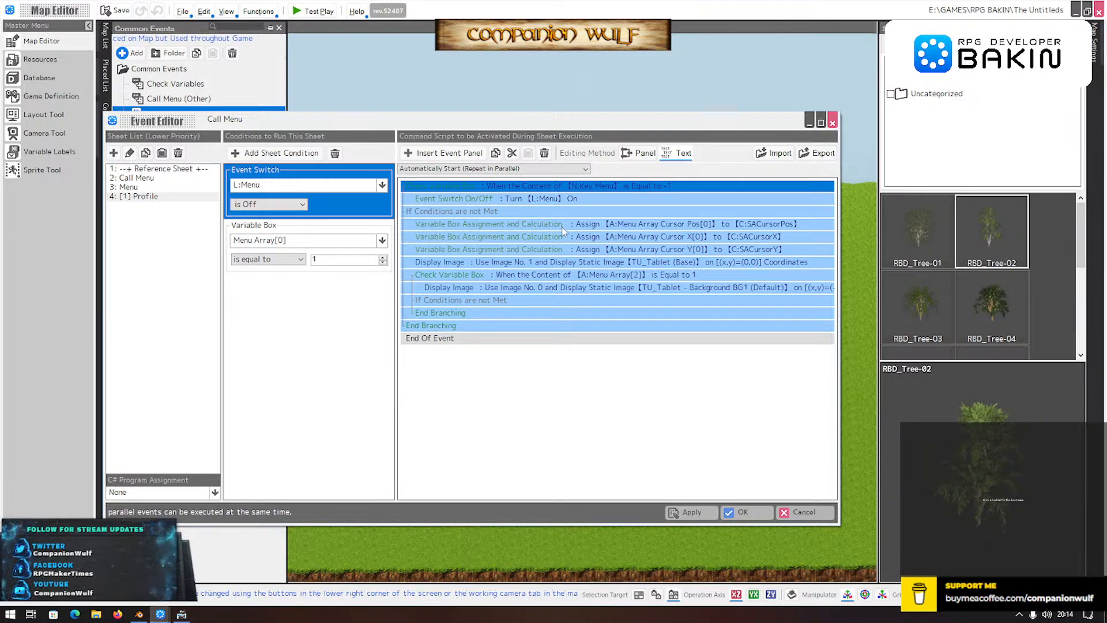
pyautogui.click(594, 225)
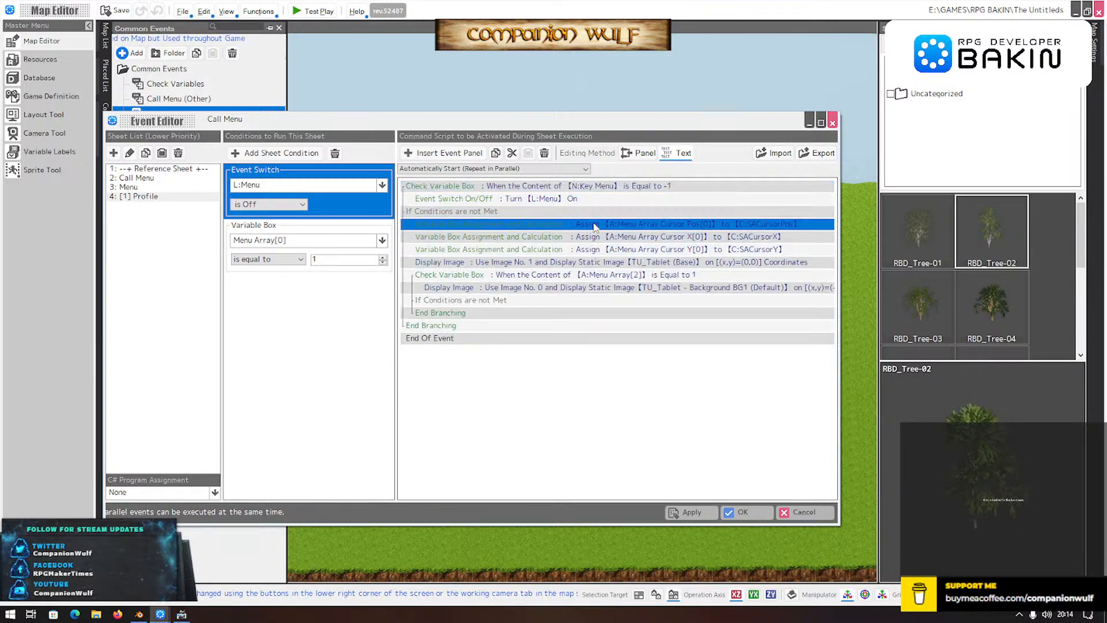
pyautogui.keyDown('shift'); pyautogui.click(593, 251); pyautogui.keyUp('shift')
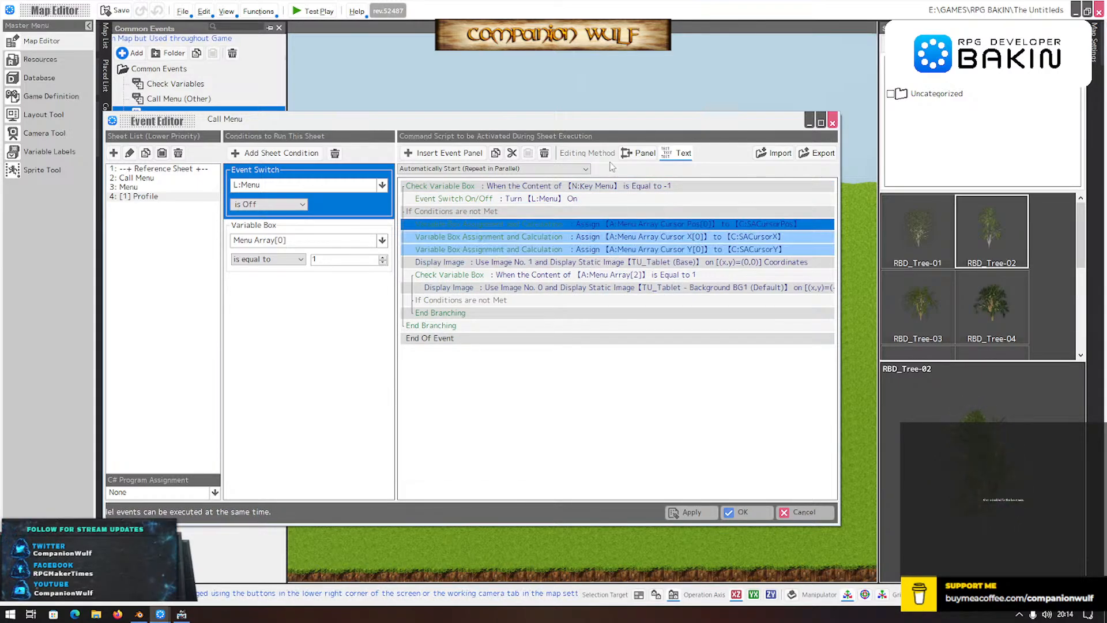
pyautogui.click(545, 155)
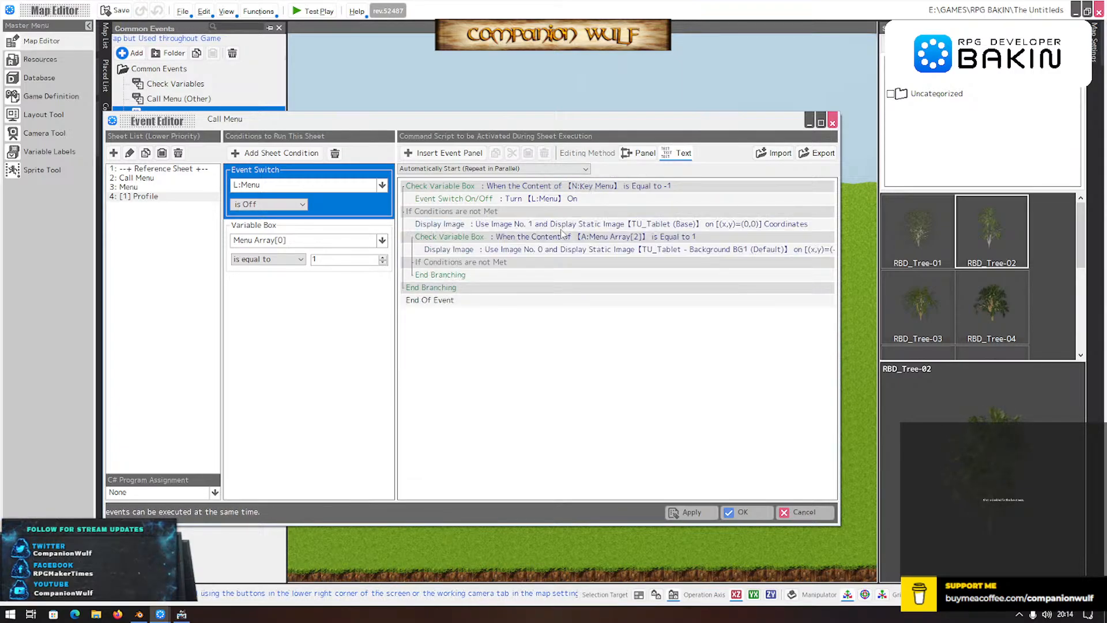
pyautogui.click(562, 224)
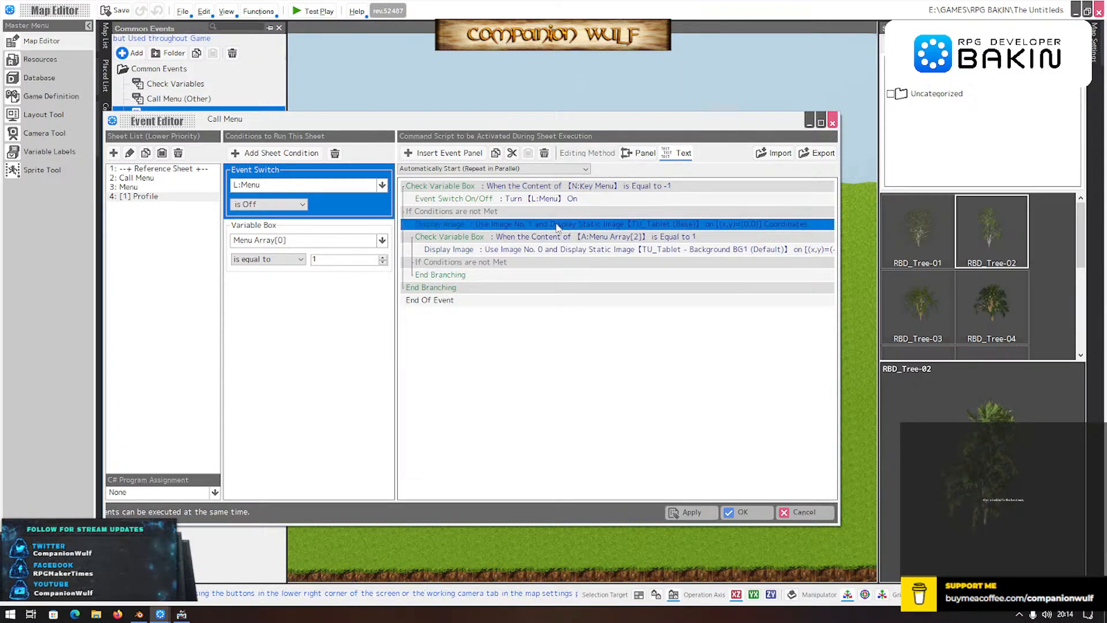
pyautogui.click(545, 153)
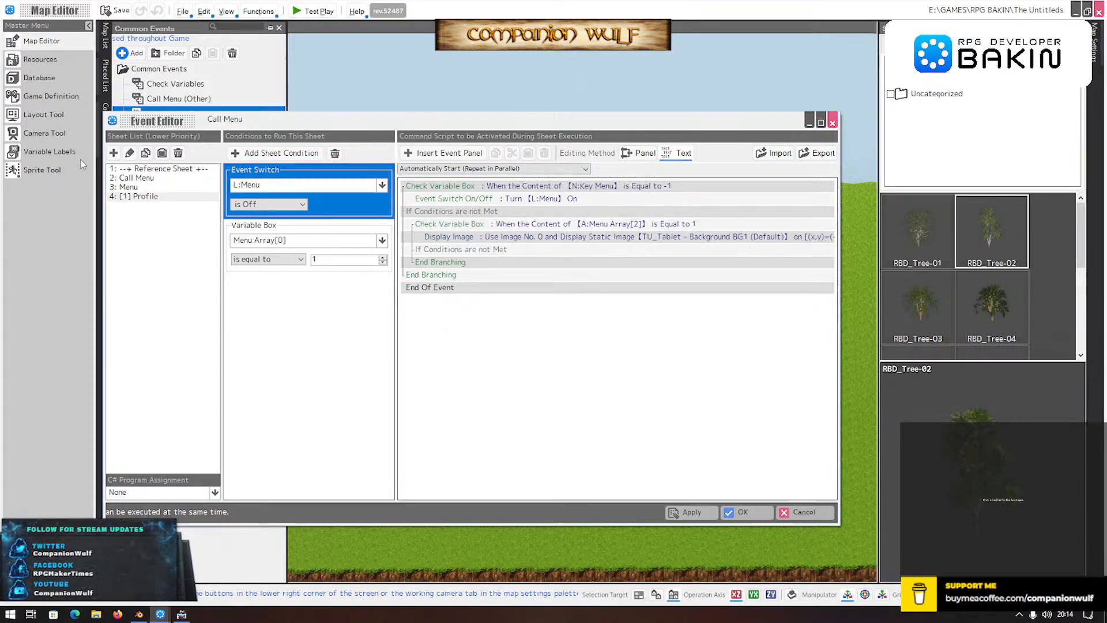
# - Review the Menu sheet's Display Image commands and the image numbers they use, up to the tablet cursor image
pyautogui.click(126, 187)
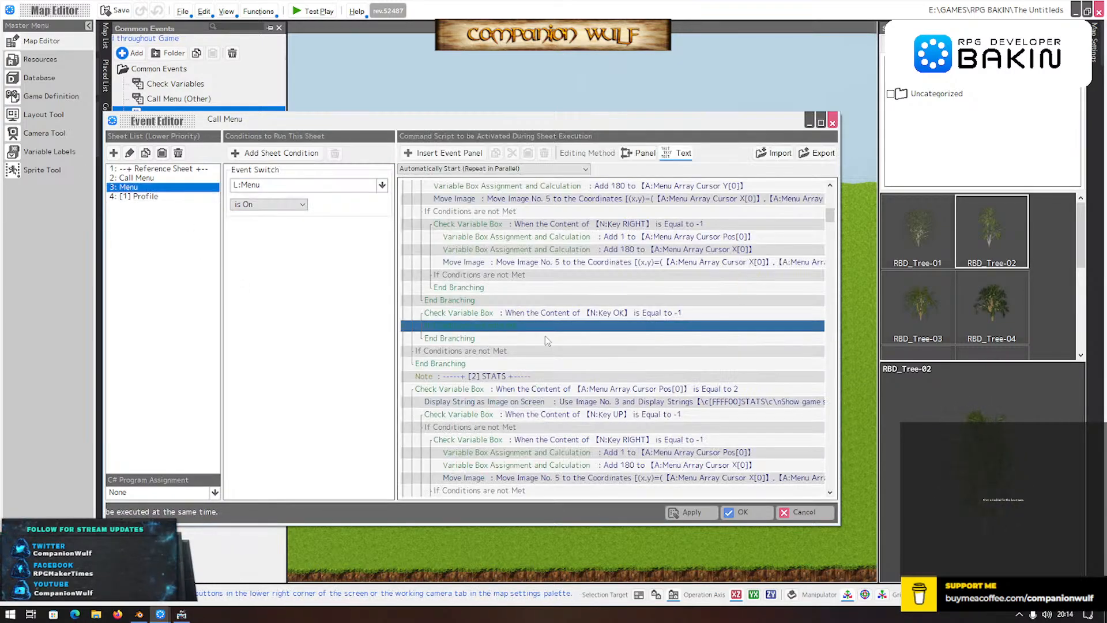
pyautogui.scroll(6, 831, 233)
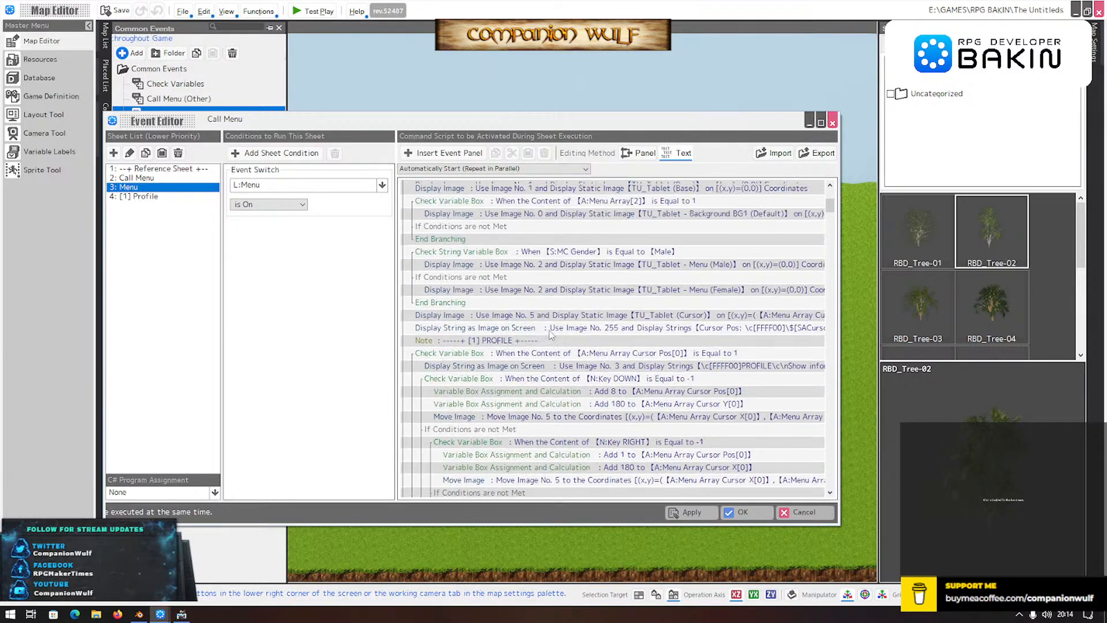
pyautogui.moveTo(831, 208); pyautogui.dragTo(831, 186)
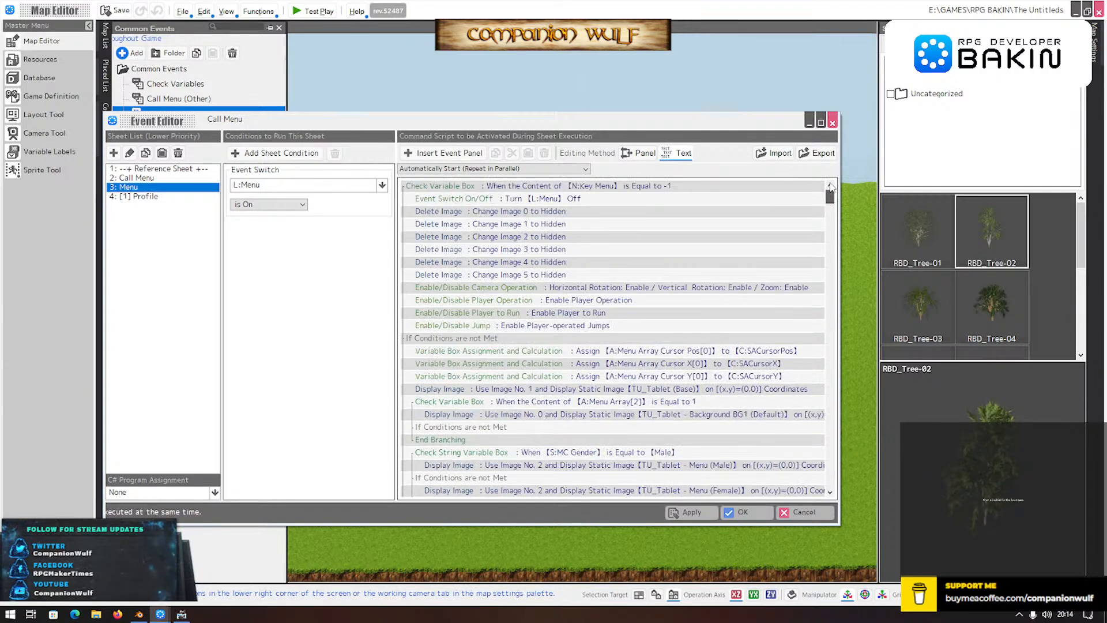
pyautogui.scroll(-2, 612, 359)
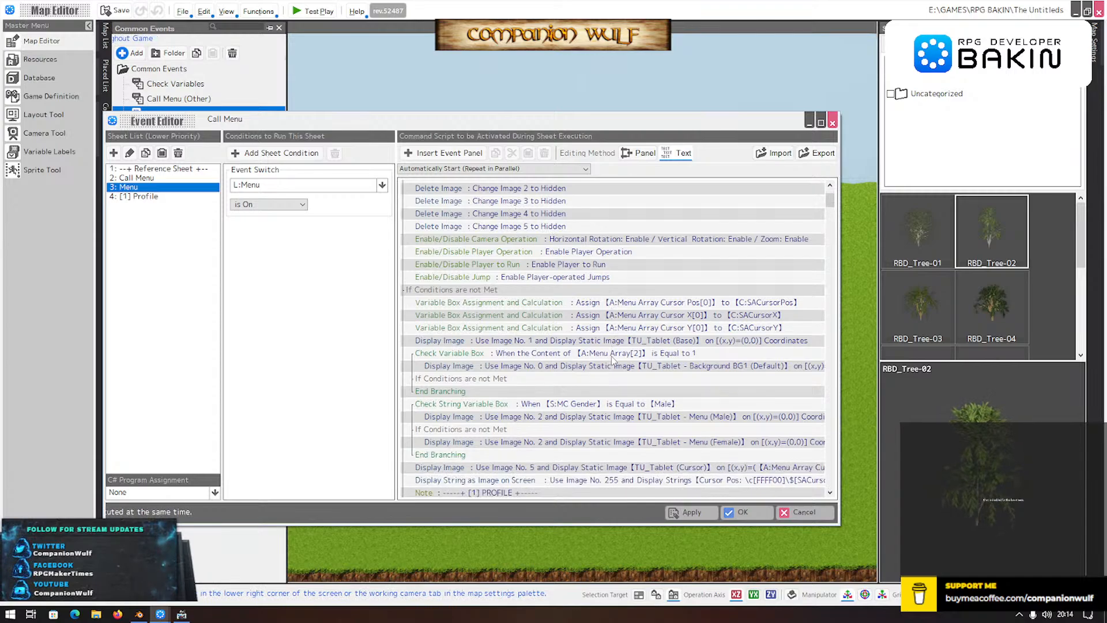
pyautogui.scroll(-3, 577, 320)
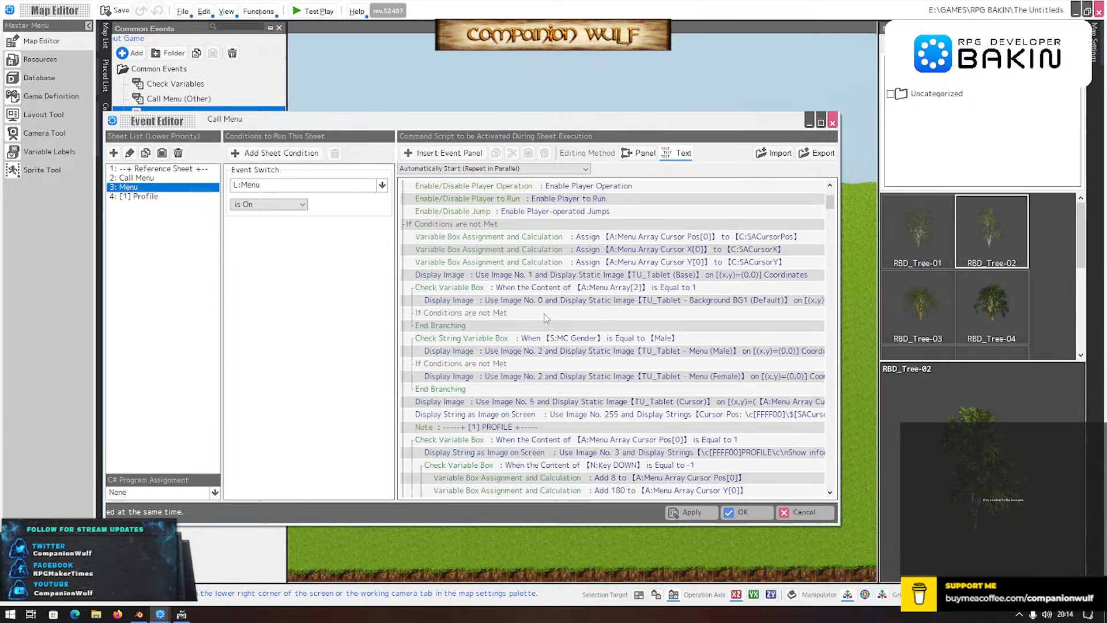
pyautogui.scroll(-2, 606, 303)
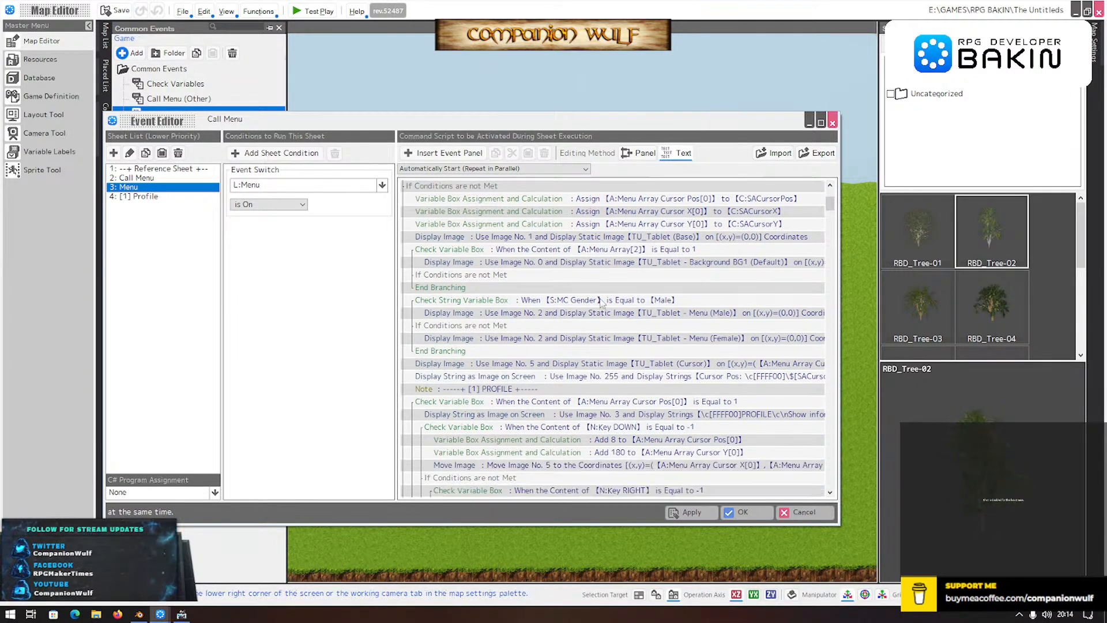
pyautogui.scroll(-2, 627, 270)
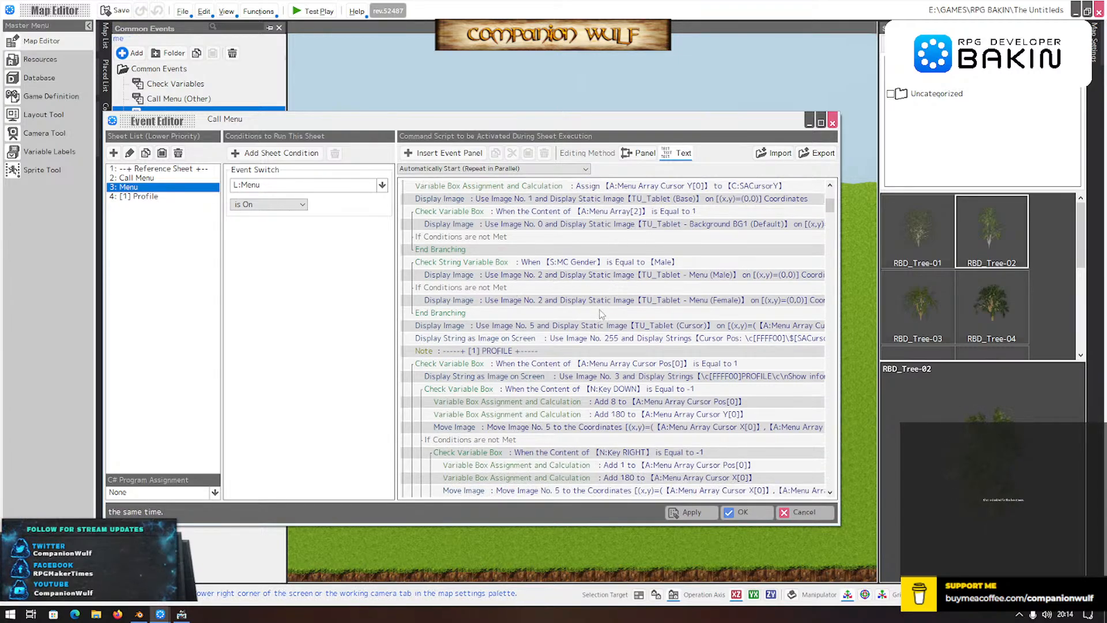
pyautogui.scroll(-1, 552, 282)
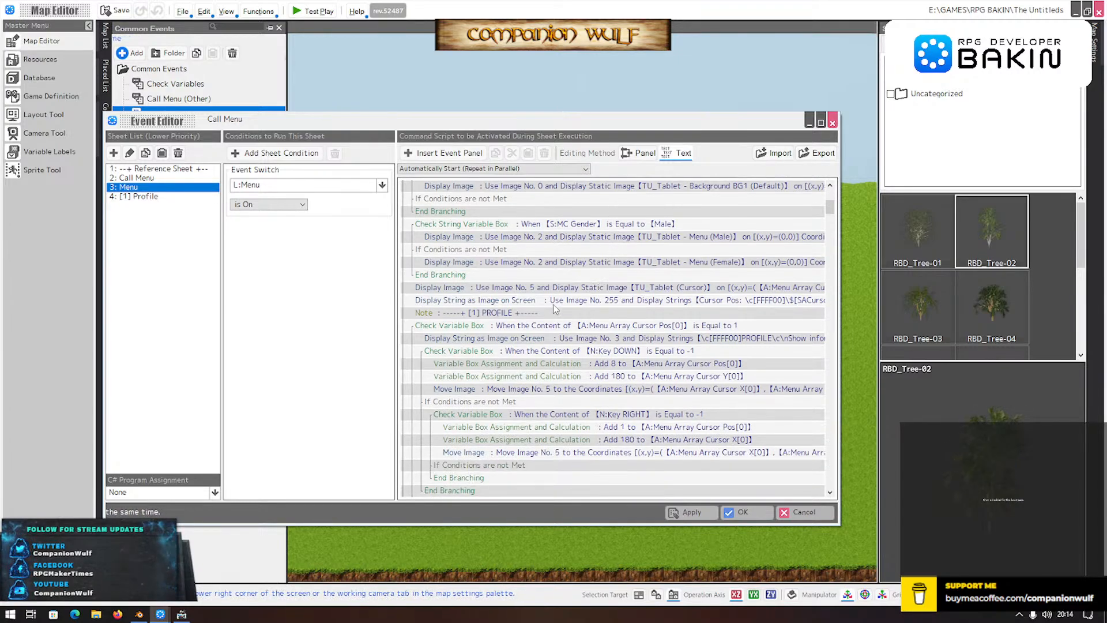
pyautogui.click(599, 292)
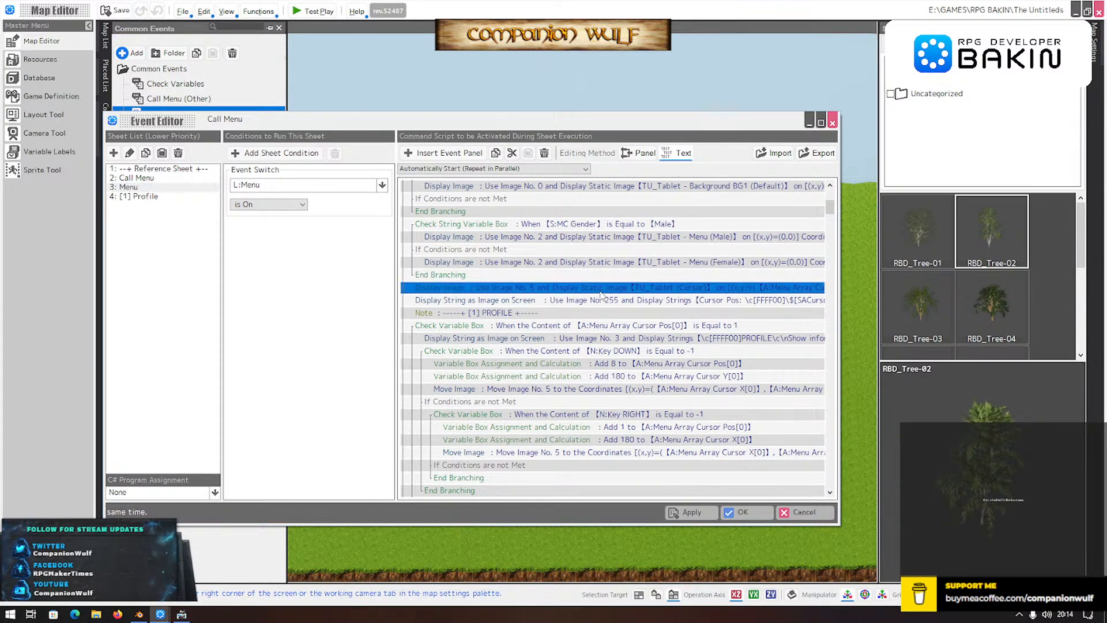
# - On the [1] Profile sheet, set the Image Control Number of the tablet background's Display Image command to 4
pyautogui.click(154, 197)
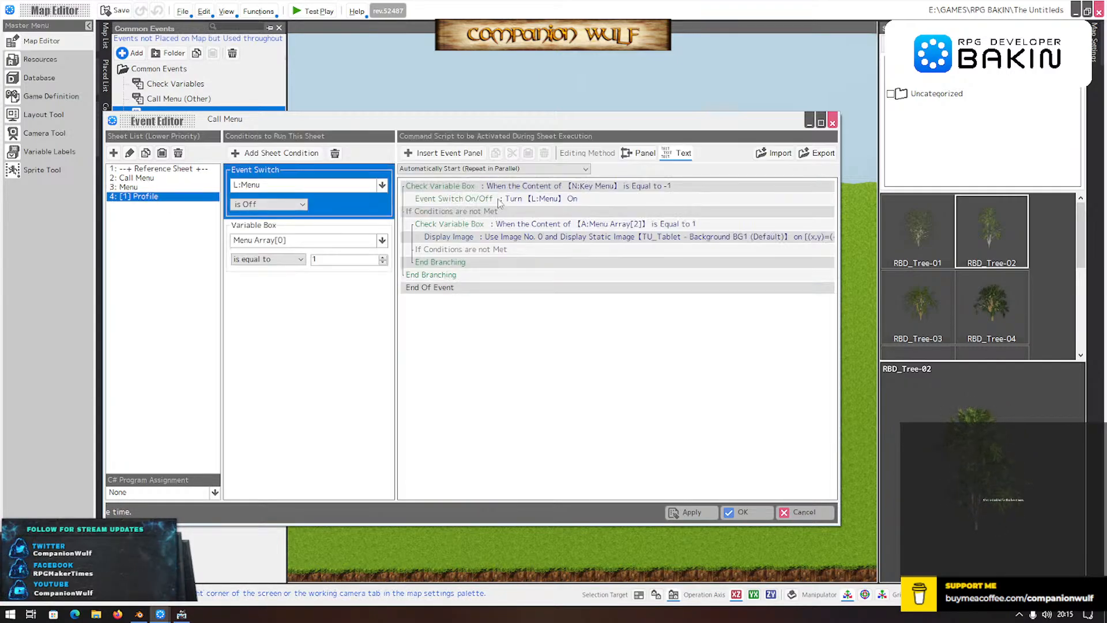
pyautogui.click(503, 228)
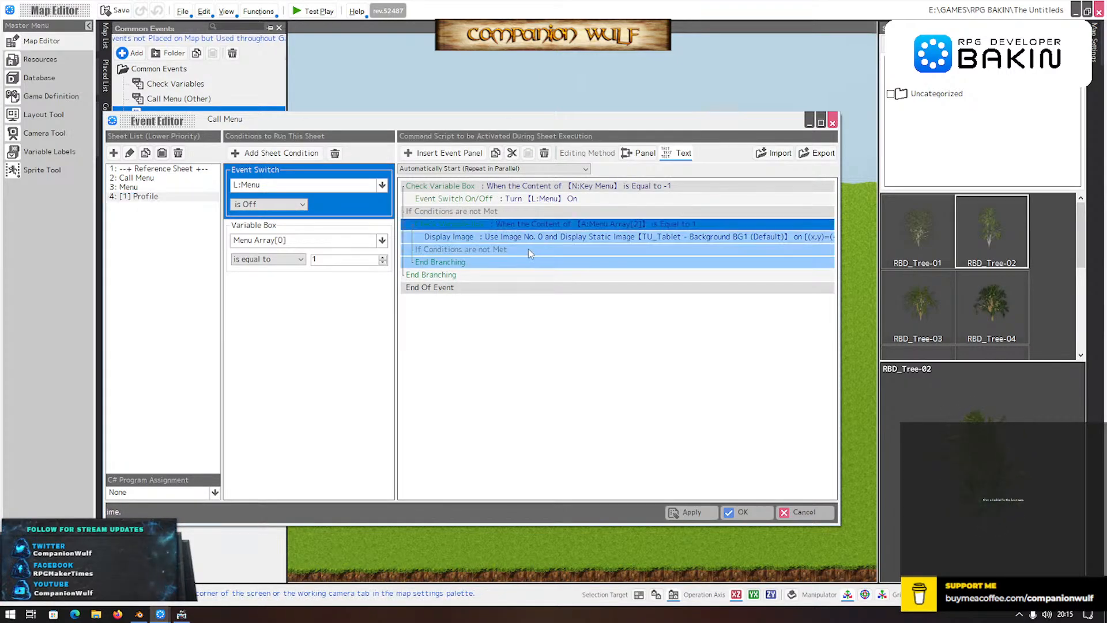
pyautogui.doubleClick(537, 239)
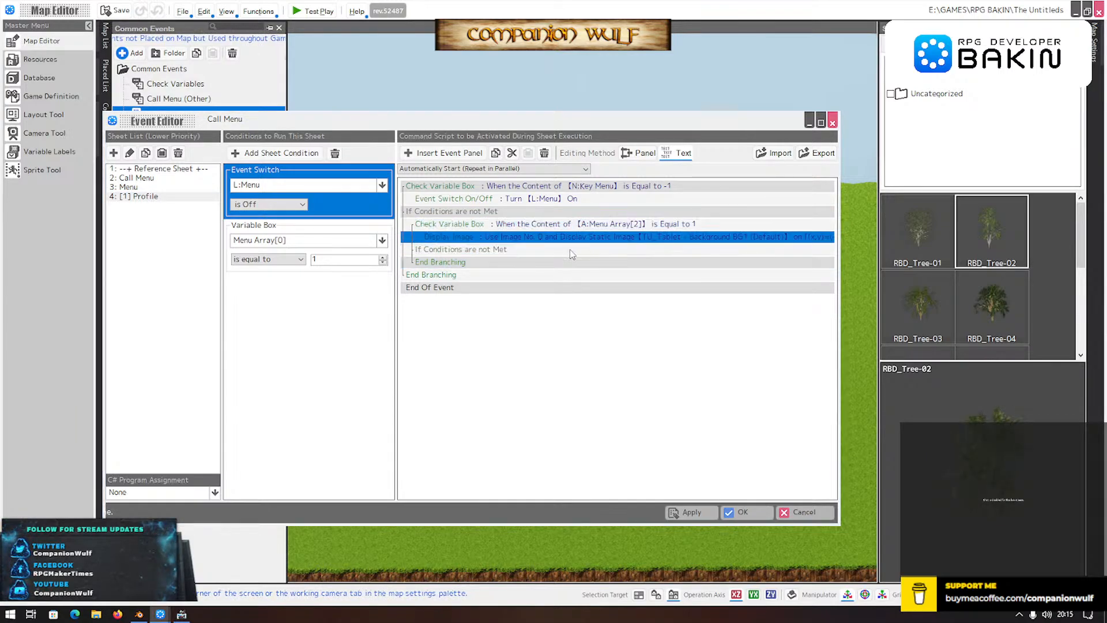
pyautogui.click(565, 174)
pyautogui.click(565, 174)
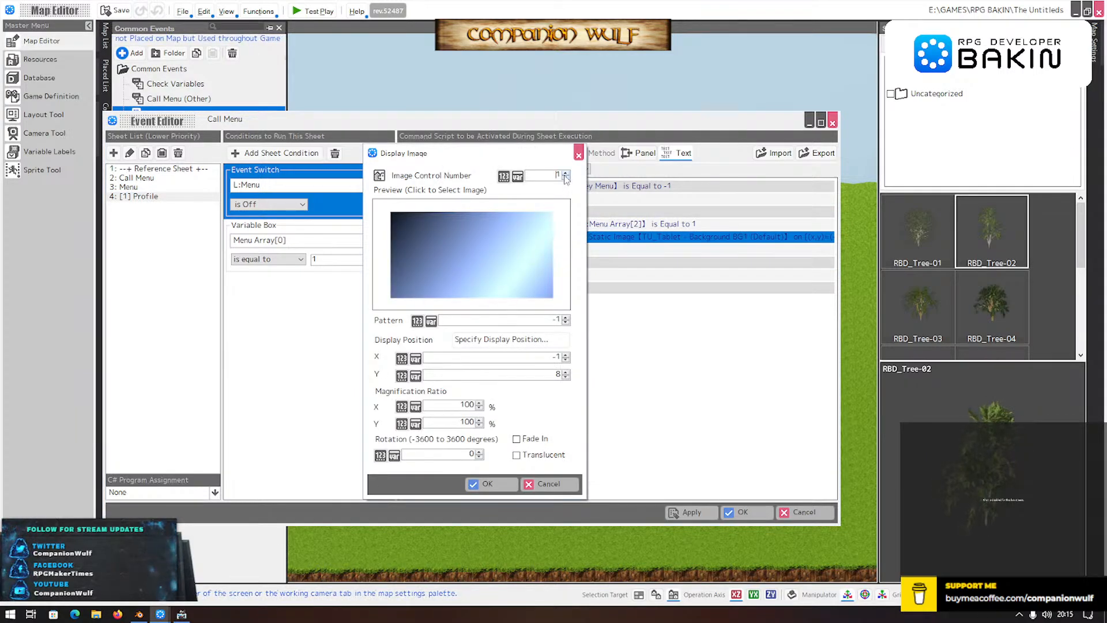
pyautogui.click(565, 174)
pyautogui.click(565, 174)
pyautogui.click(565, 174)
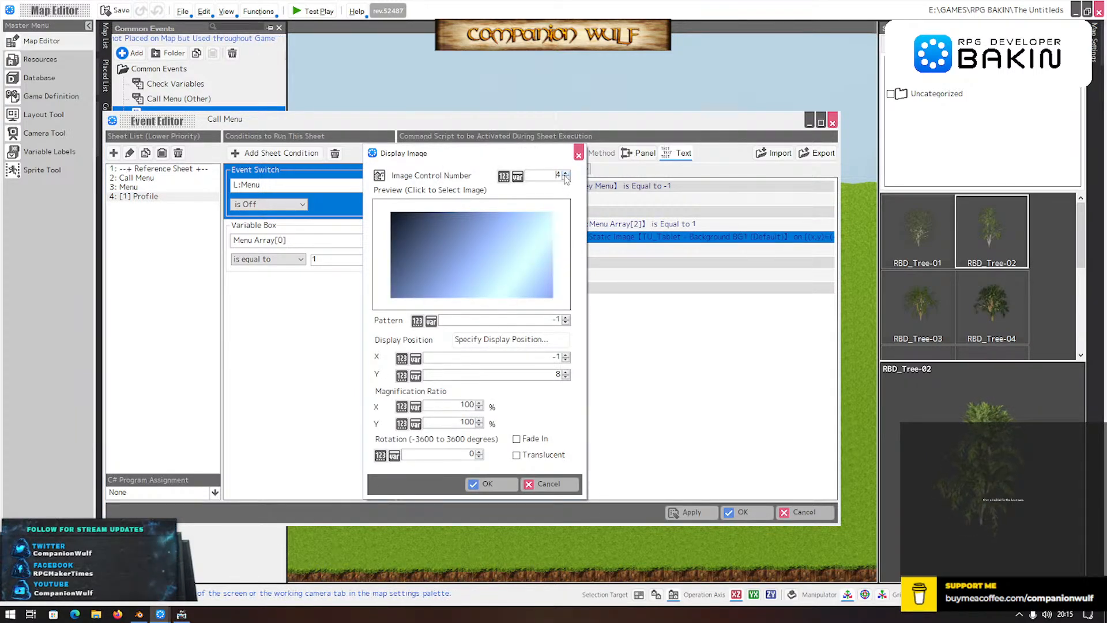
# - Replace the [1] Profile sheet's Display Image picture with TU_Tablet - Profile and set its Image Control Number to 5
pyautogui.click(499, 247)
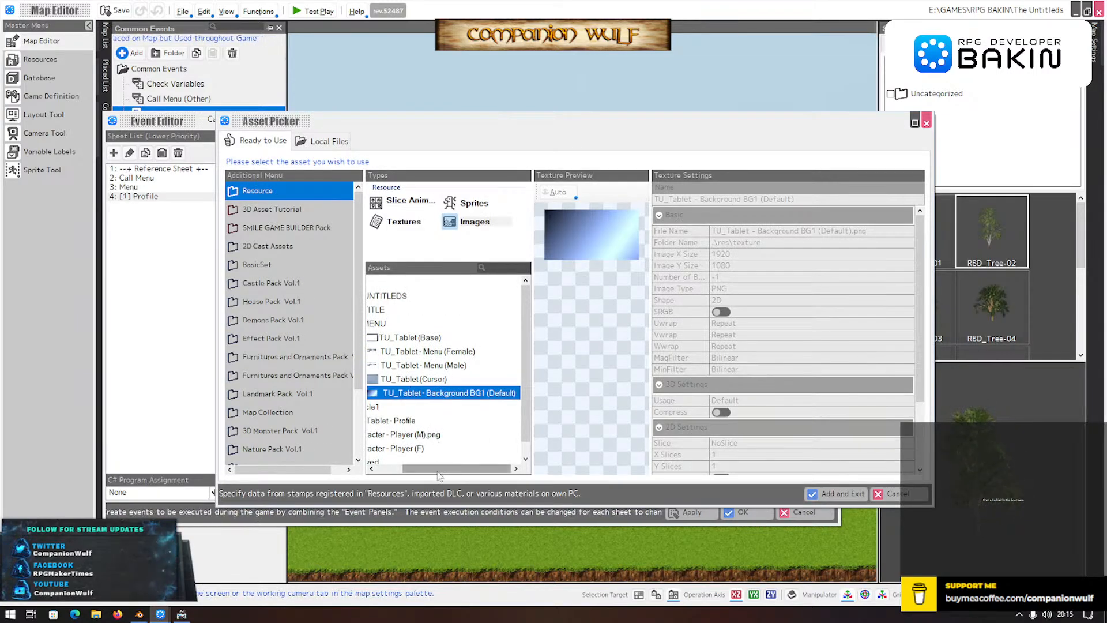
pyautogui.click(372, 470)
pyautogui.click(420, 421)
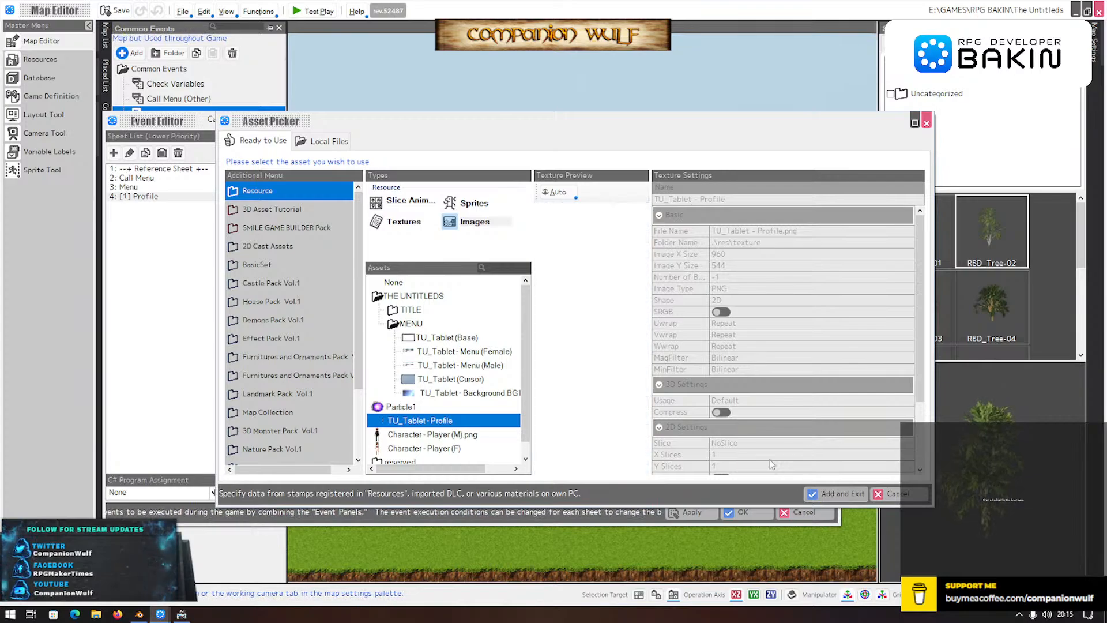
pyautogui.click(826, 492)
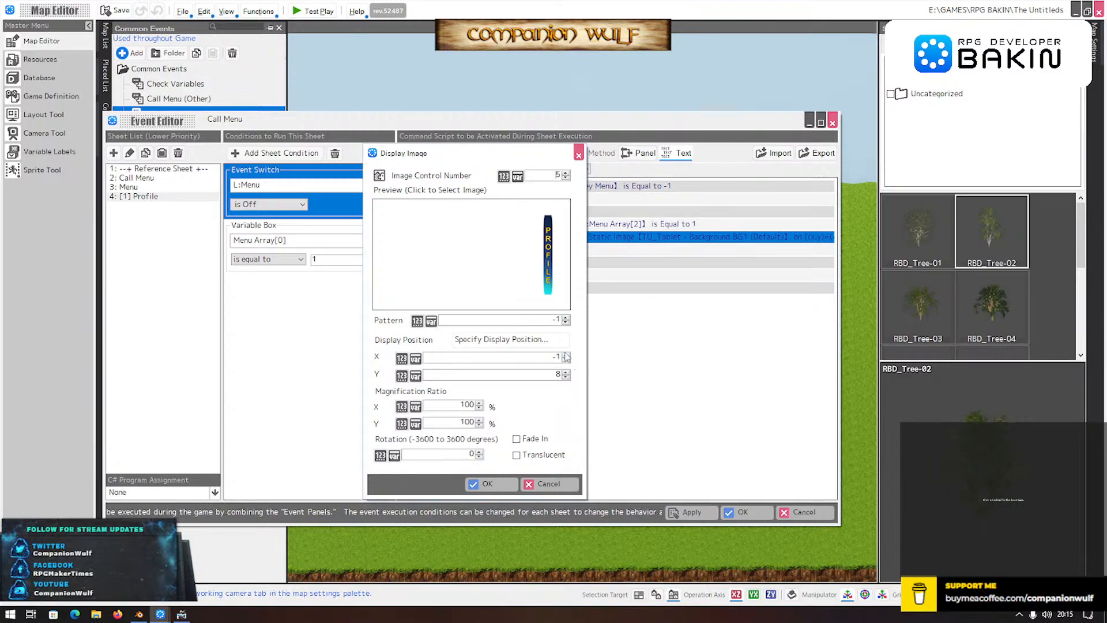
# - Set the Profile image's display position to X 800, Y 270 and save the Call Menu event
pyautogui.click(507, 340)
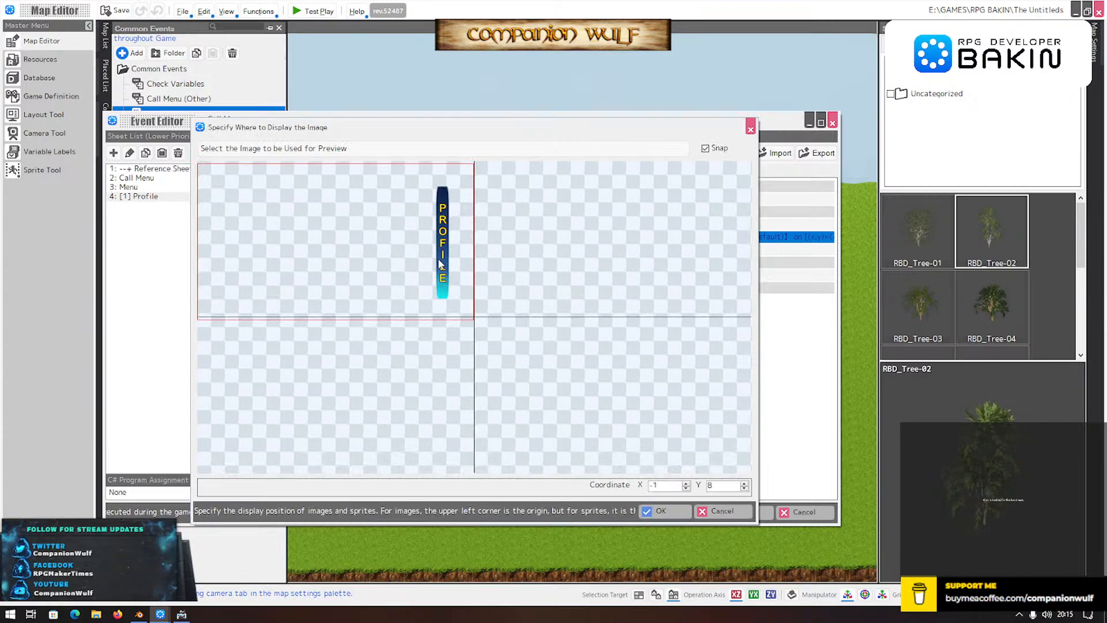
pyautogui.moveTo(439, 264); pyautogui.dragTo(671, 339)
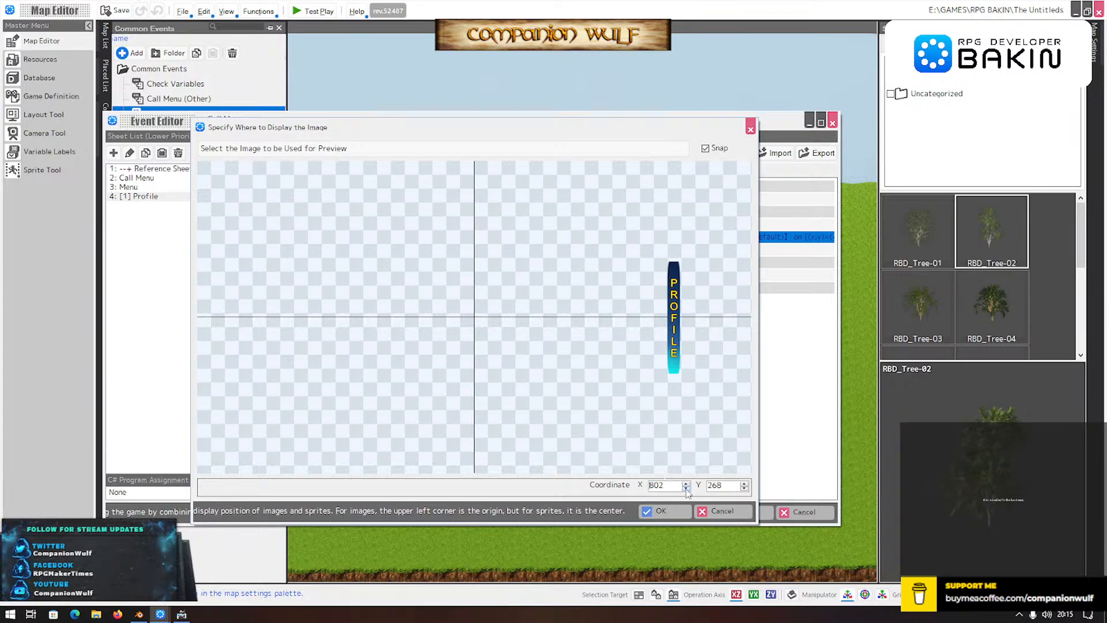
pyautogui.click(686, 488)
pyautogui.click(686, 489)
pyautogui.click(686, 488)
pyautogui.click(745, 484)
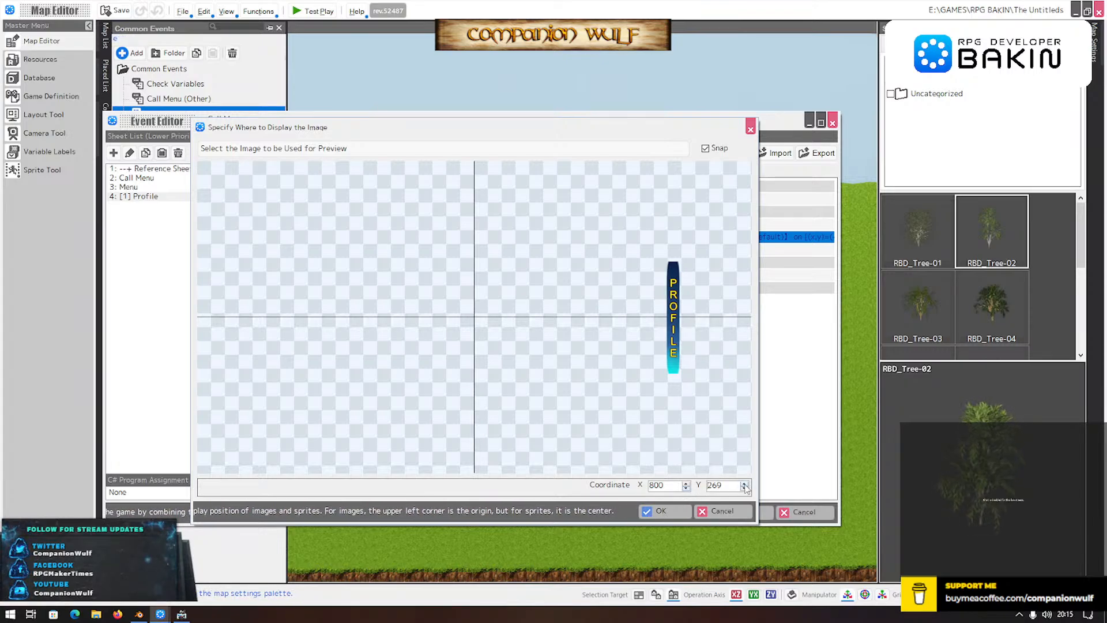
pyautogui.click(744, 484)
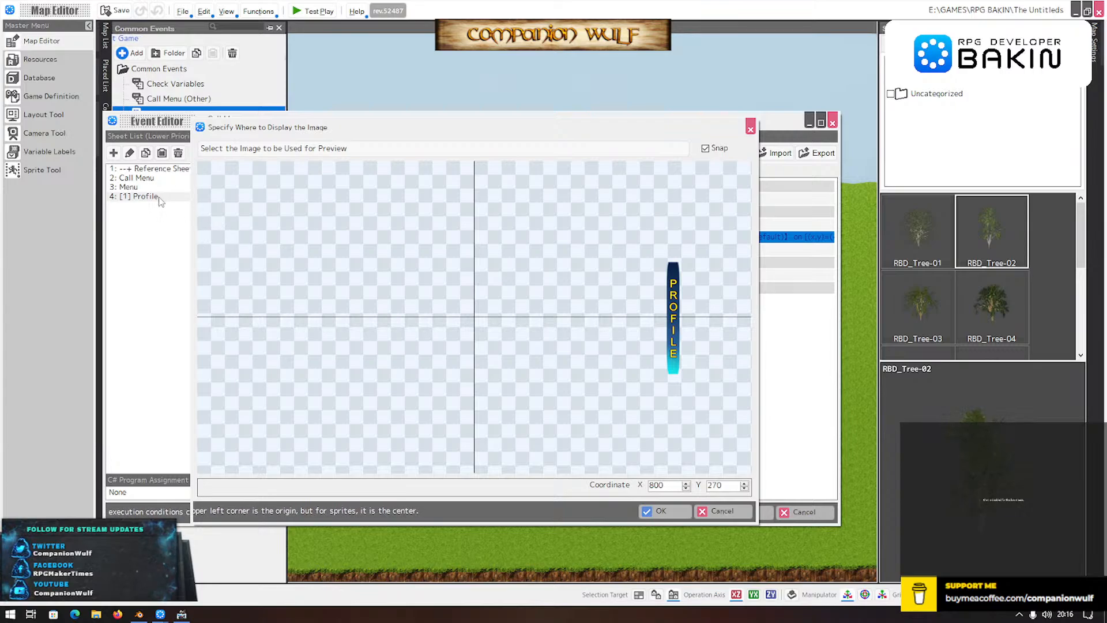
pyautogui.click(669, 515)
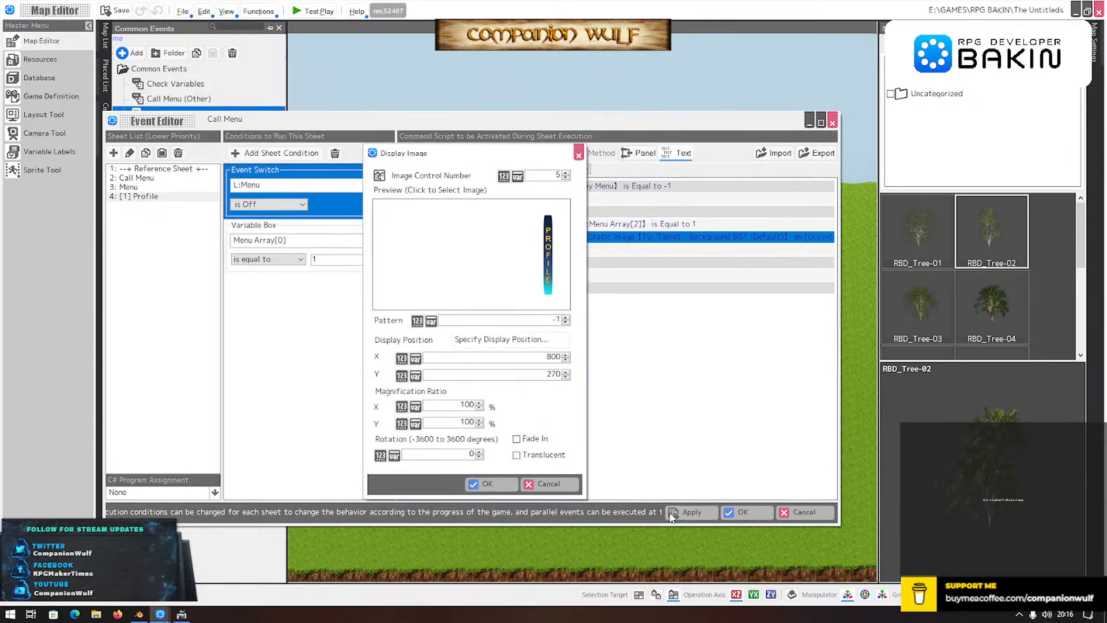
pyautogui.click(496, 488)
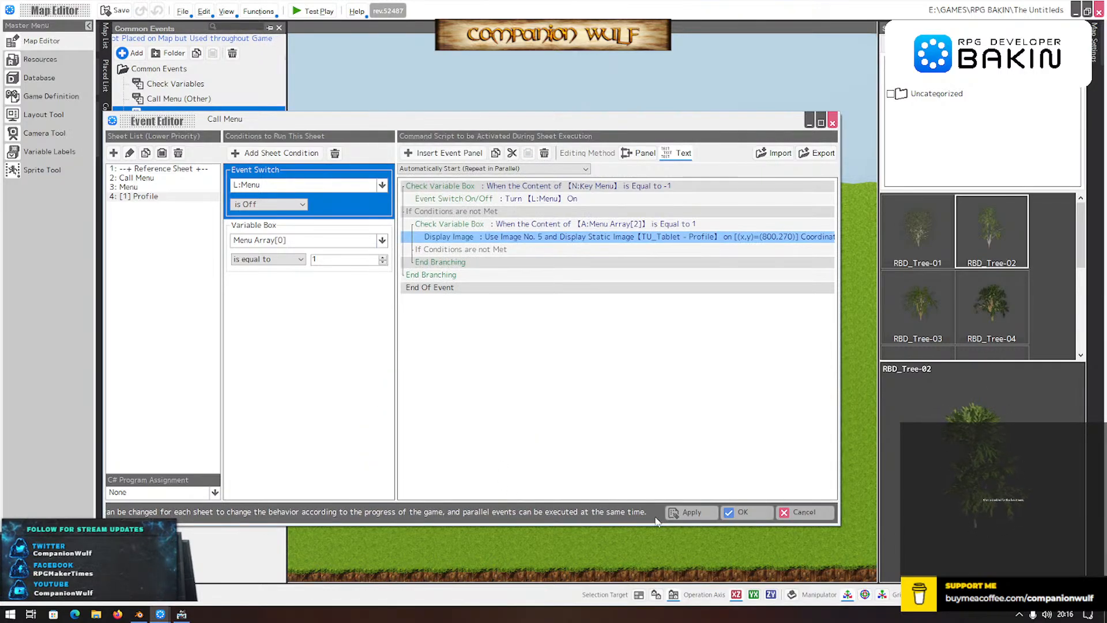
pyautogui.click(747, 512)
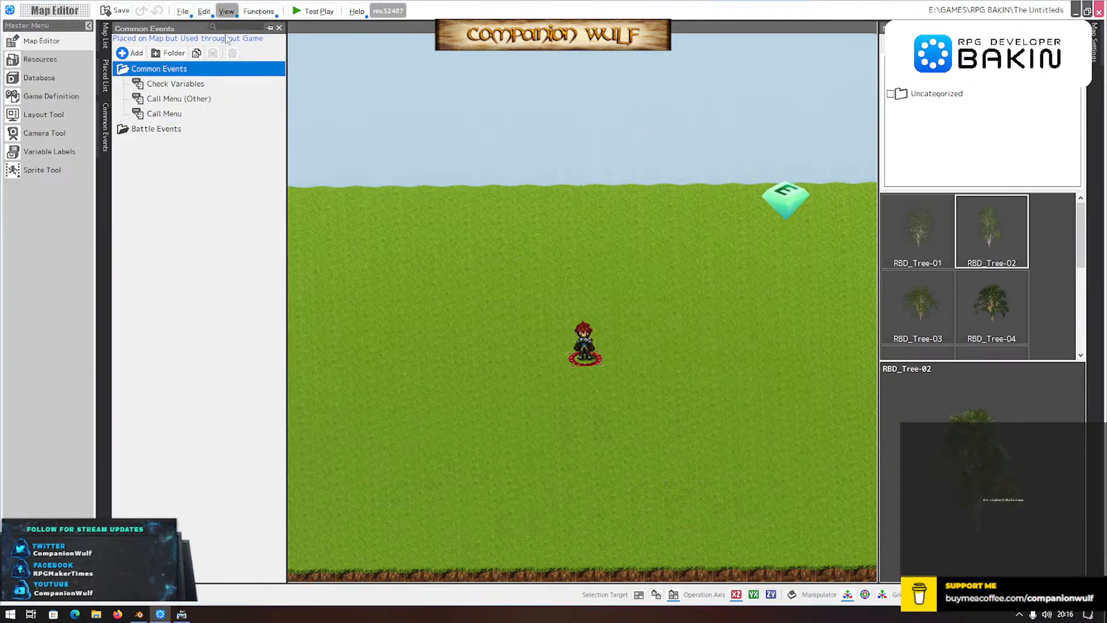
# - In the Menu sheet's [1] PROFILE block, add an assignment overwriting Menu Array[0] with 1 inside the Key OK check
pyautogui.click(160, 115)
pyautogui.doubleClick(160, 115)
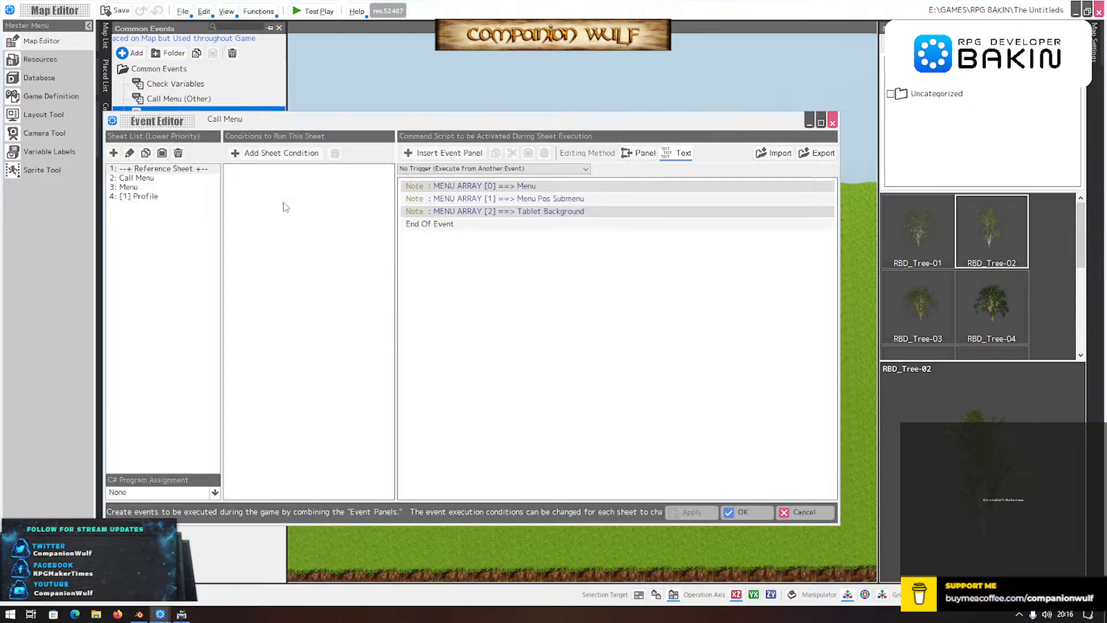
pyautogui.click(138, 188)
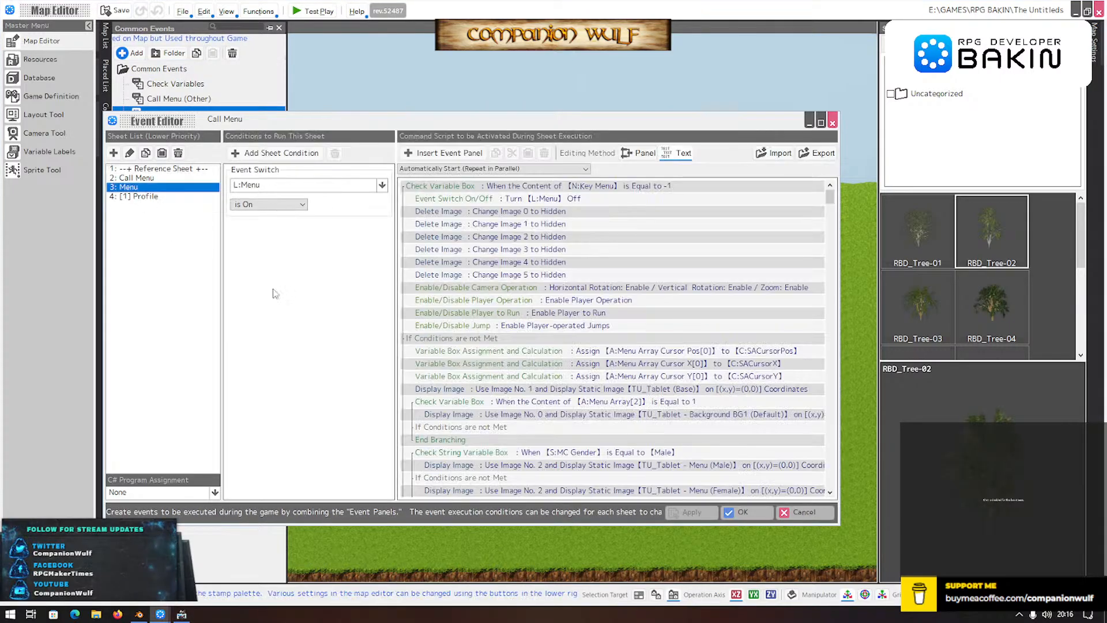
pyautogui.scroll(-5, 586, 364)
pyautogui.scroll(-3, 586, 363)
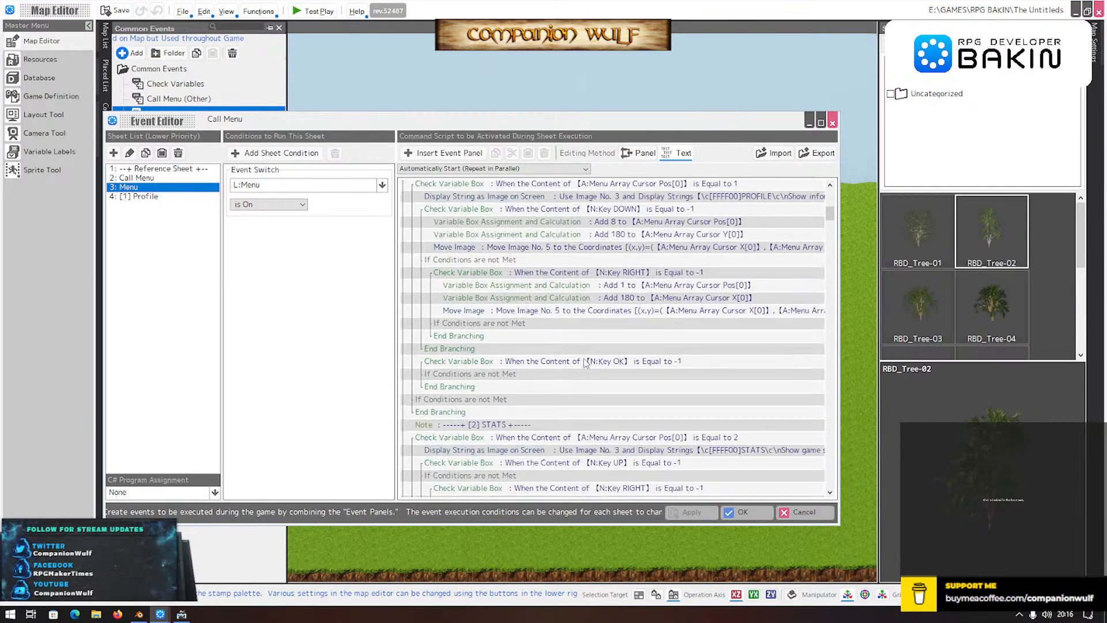
pyautogui.scroll(2, 585, 363)
pyautogui.click(628, 253)
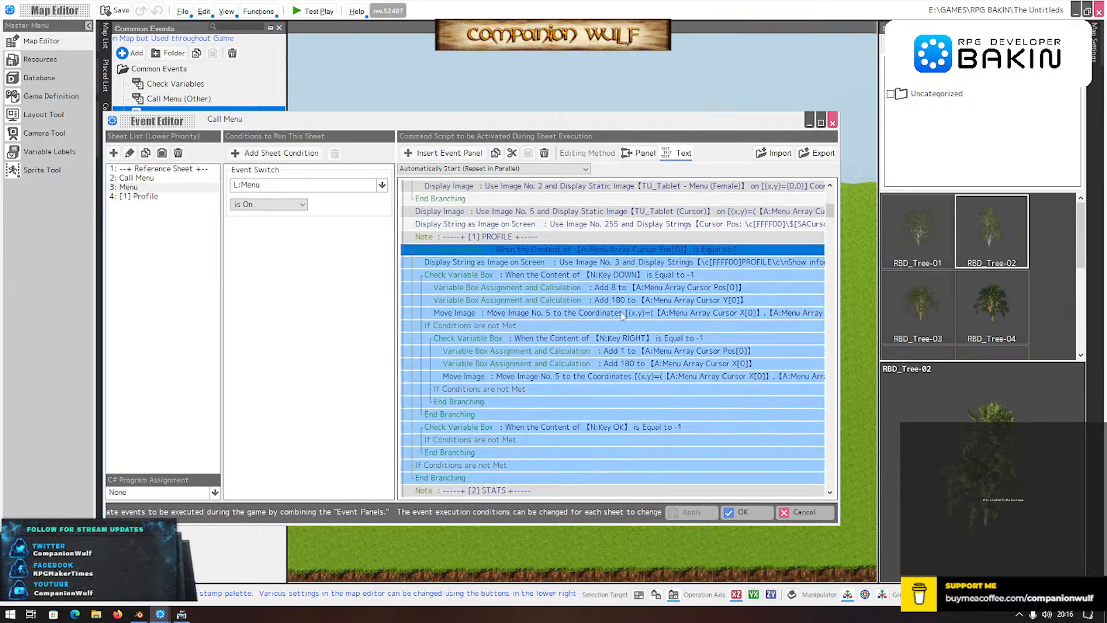
pyautogui.scroll(-2, 523, 354)
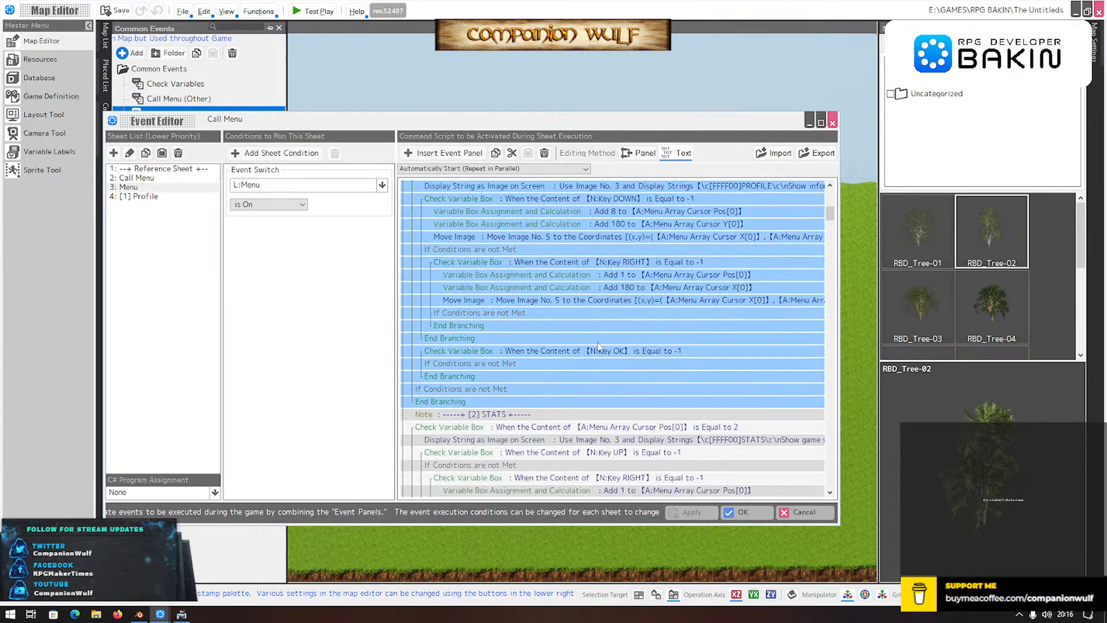
pyautogui.doubleClick(506, 363)
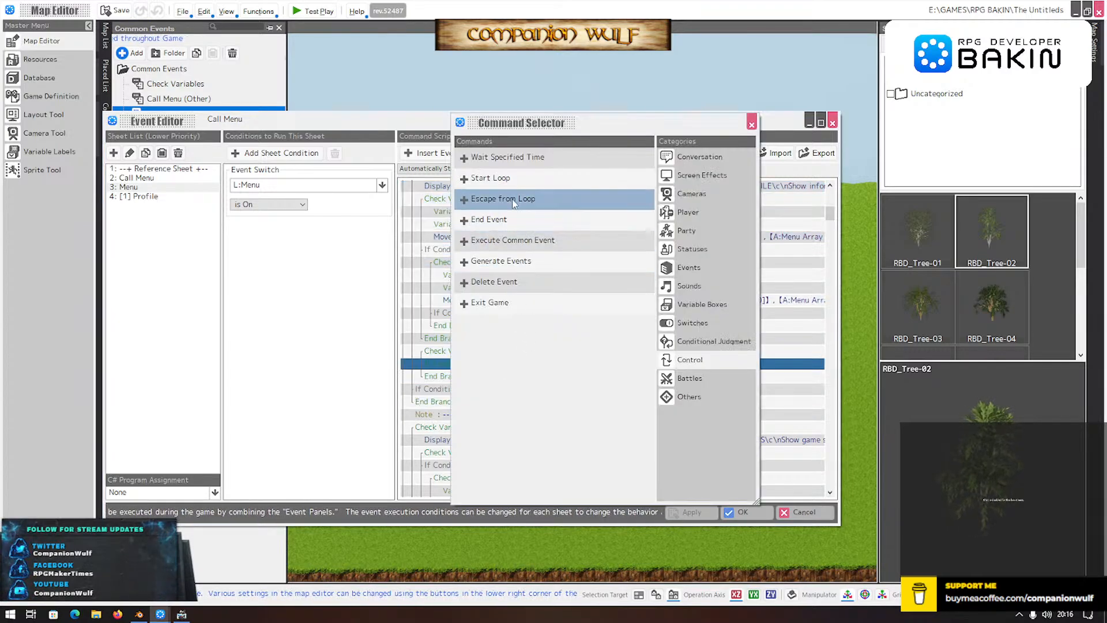
pyautogui.click(701, 304)
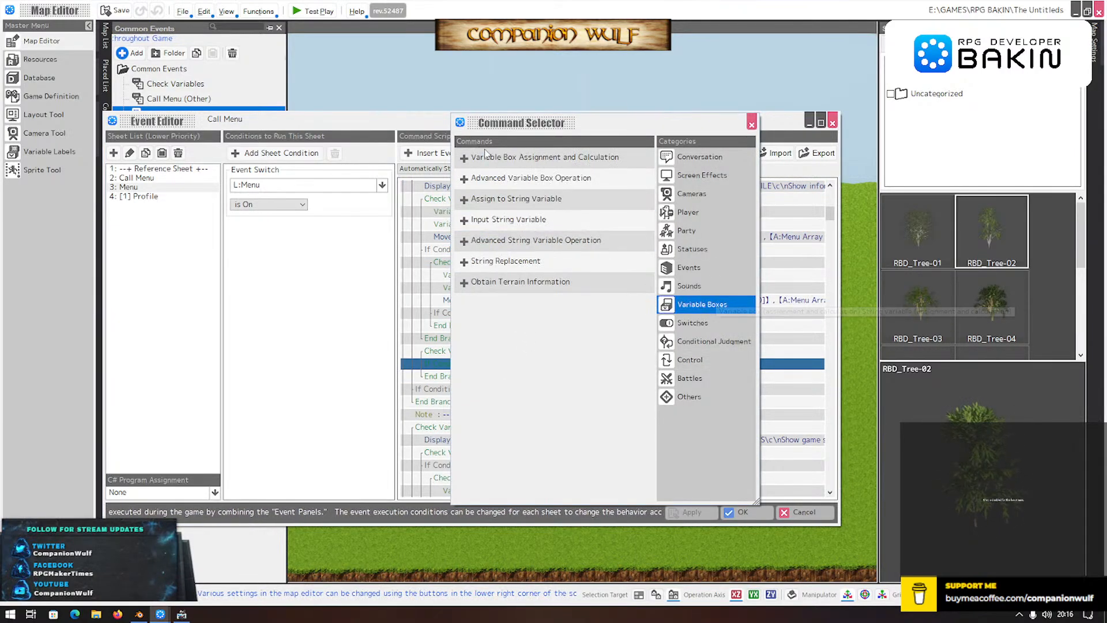
pyautogui.doubleClick(508, 158)
pyautogui.click(515, 287)
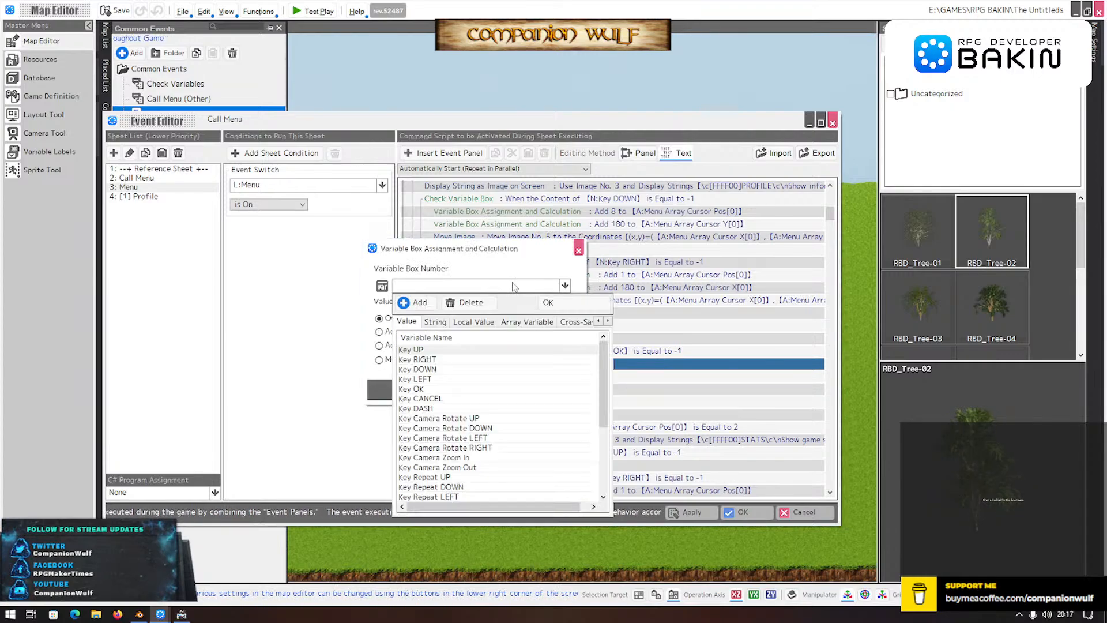
pyautogui.click(527, 322)
pyautogui.doubleClick(418, 367)
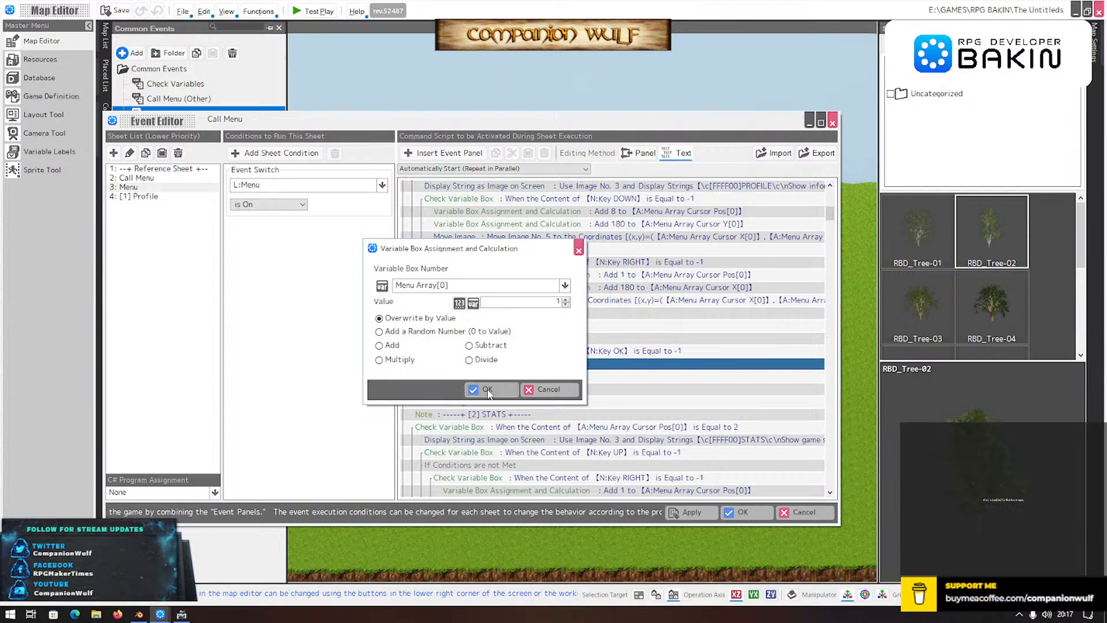
pyautogui.click(487, 390)
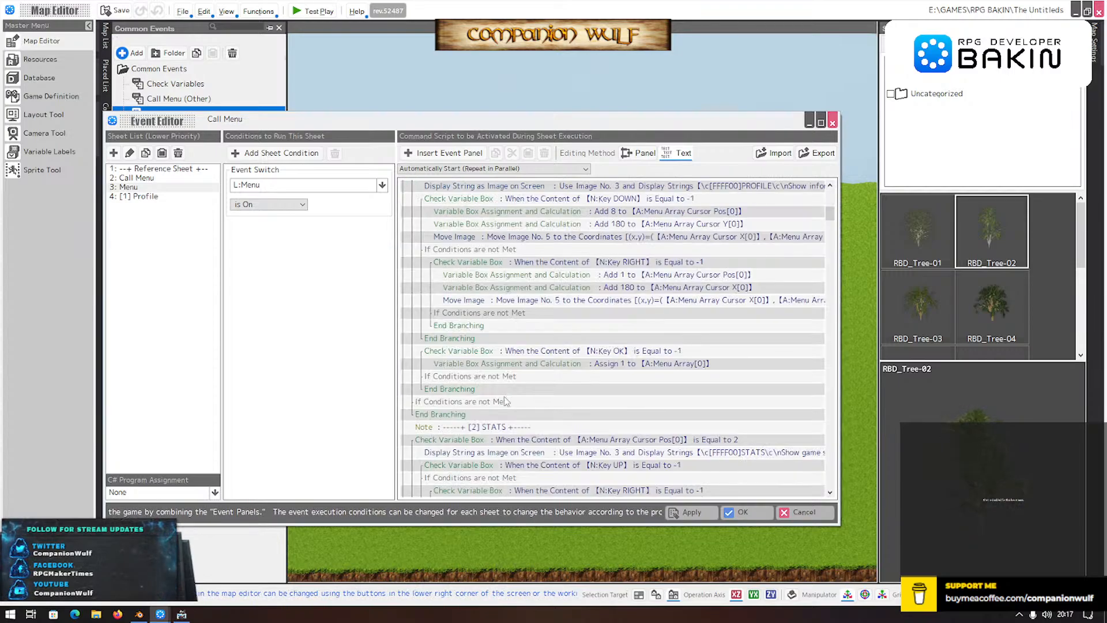
# - Insert an Event Switch On/Off command turning L:Menu off above the Menu Array[0] assignment in the PROFILE Key OK check, and save the event
pyautogui.click(542, 367)
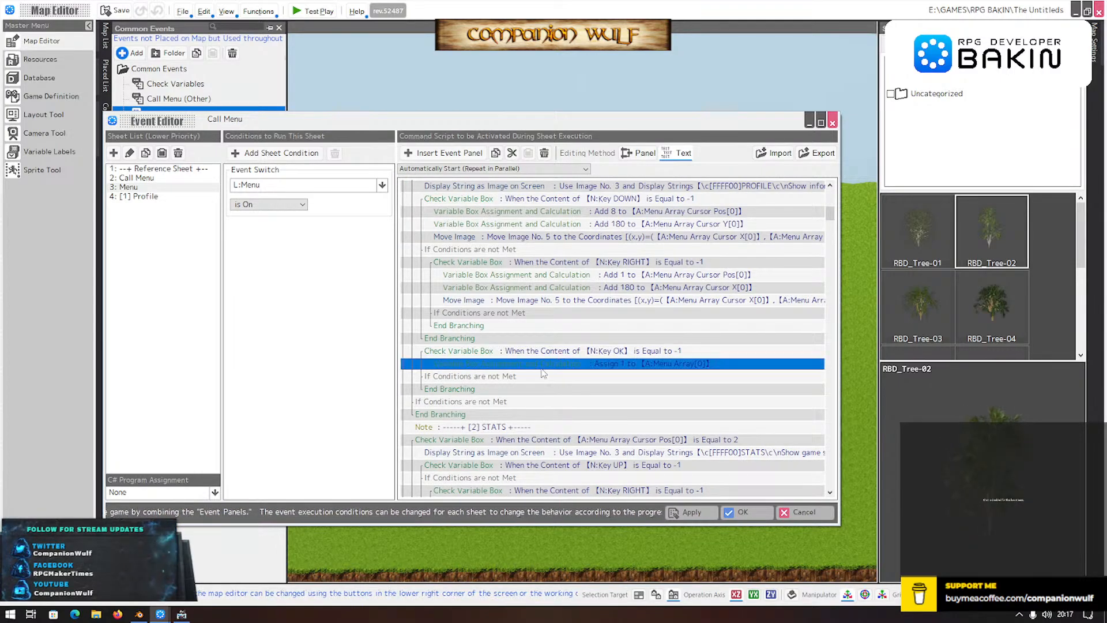
pyautogui.click(130, 196)
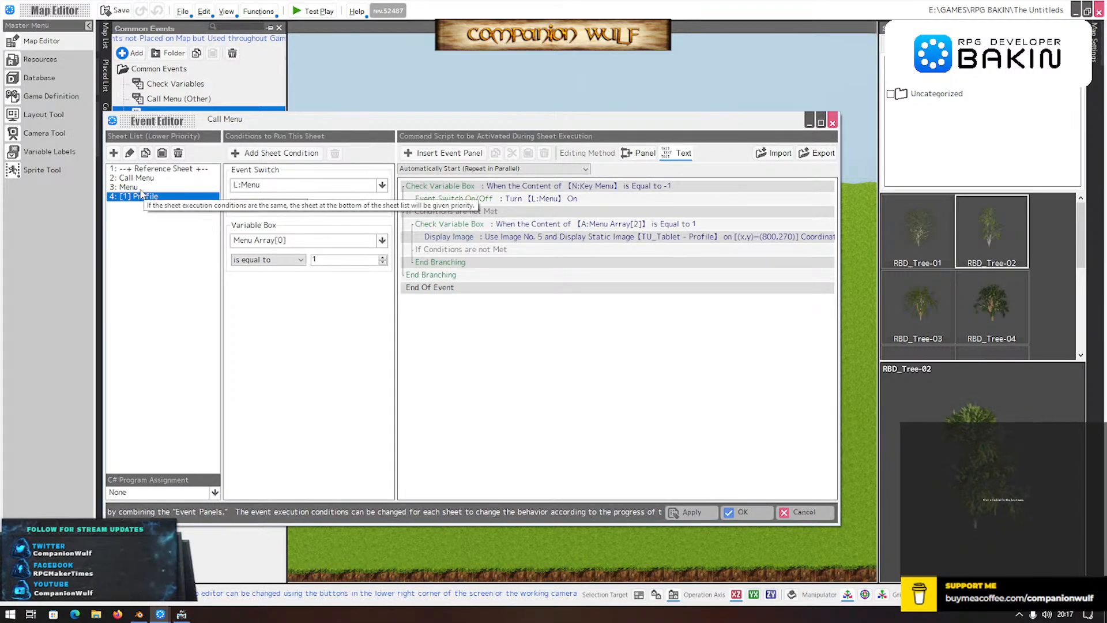
pyautogui.click(130, 187)
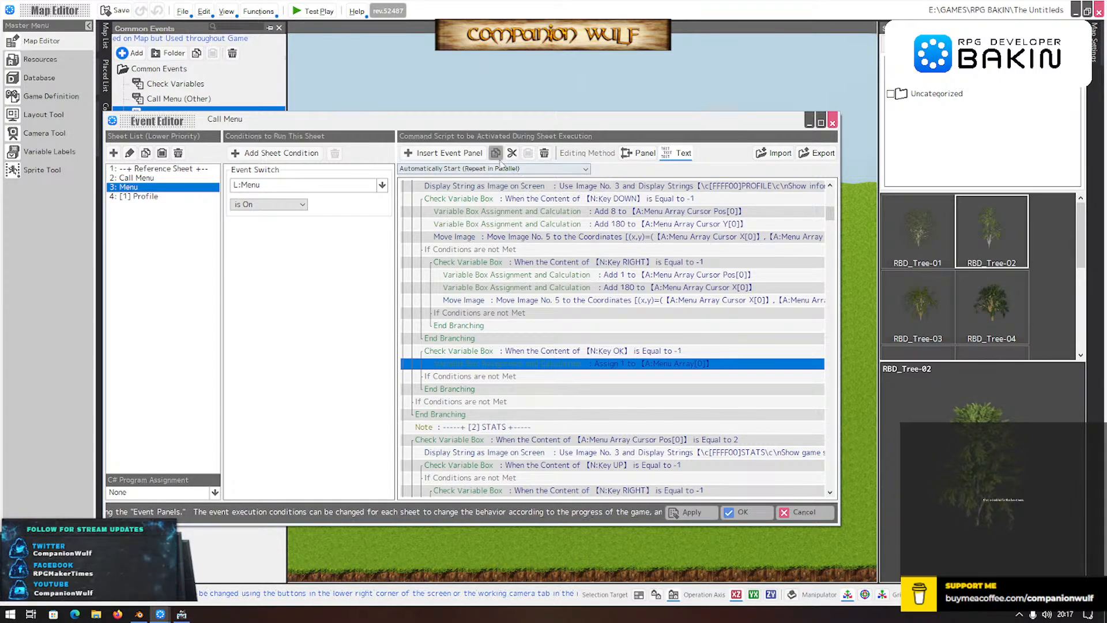
pyautogui.click(444, 153)
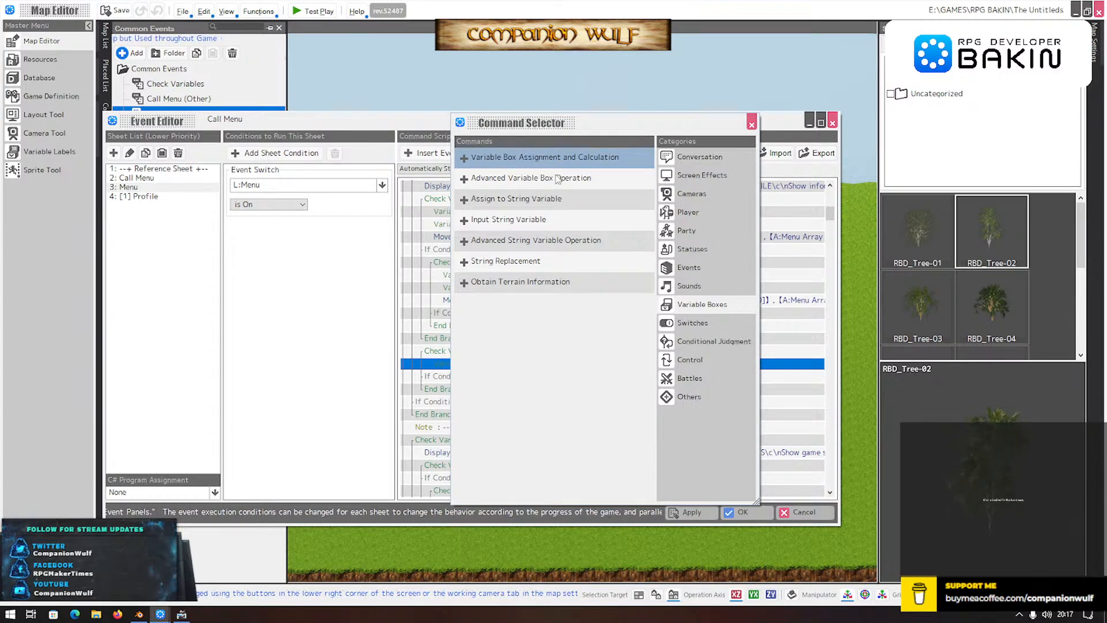
pyautogui.click(692, 323)
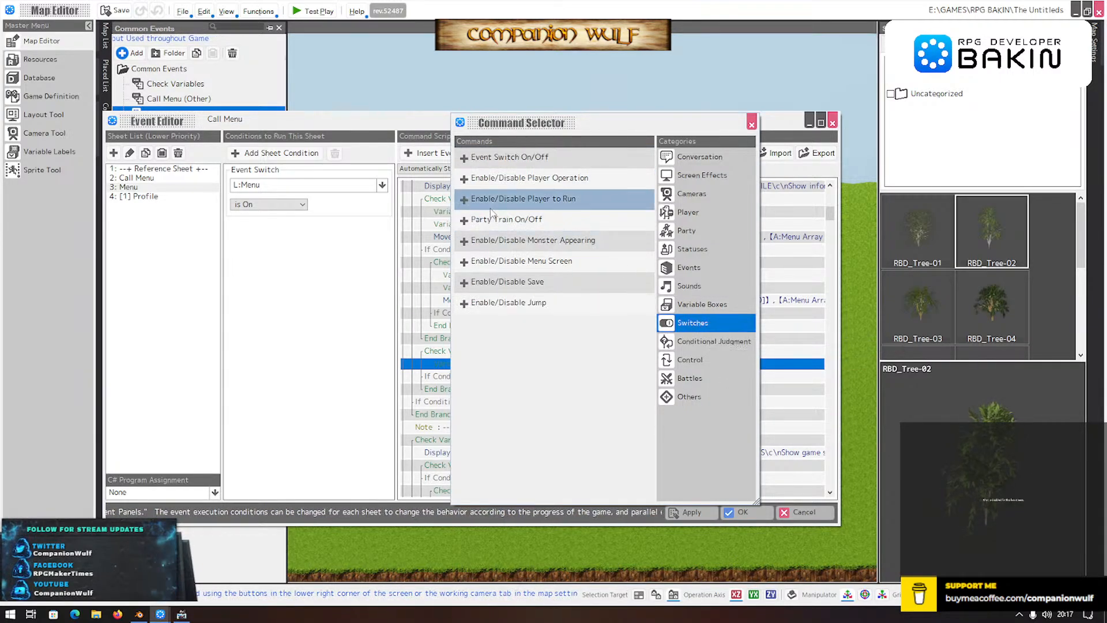
pyautogui.click(515, 164)
pyautogui.click(565, 314)
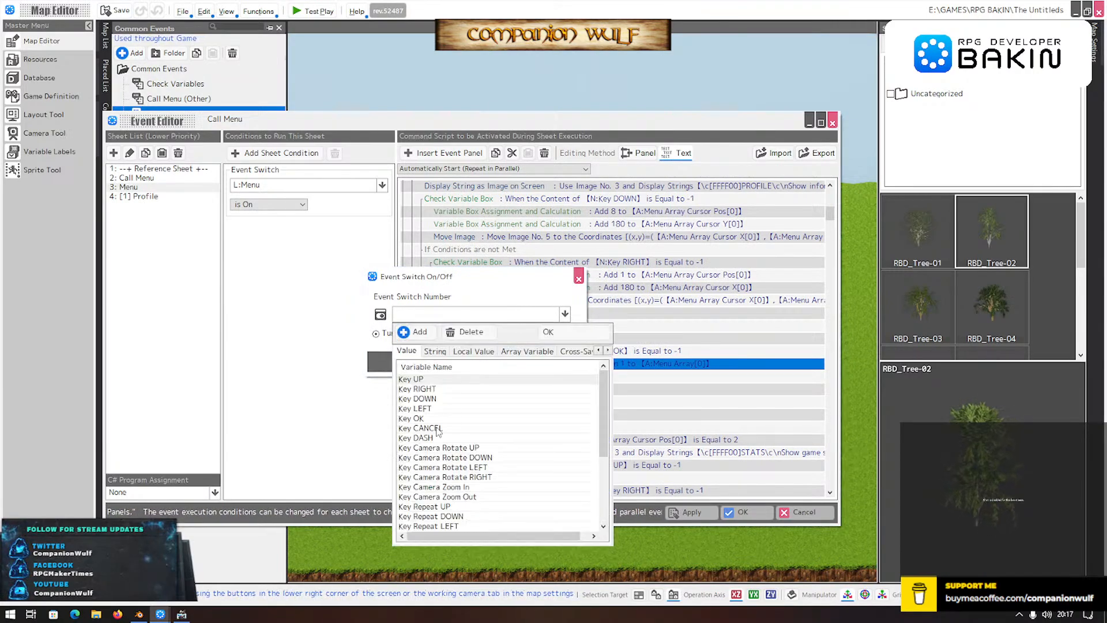
pyautogui.scroll(-5, 438, 431)
pyautogui.scroll(5, 439, 431)
pyautogui.click(435, 351)
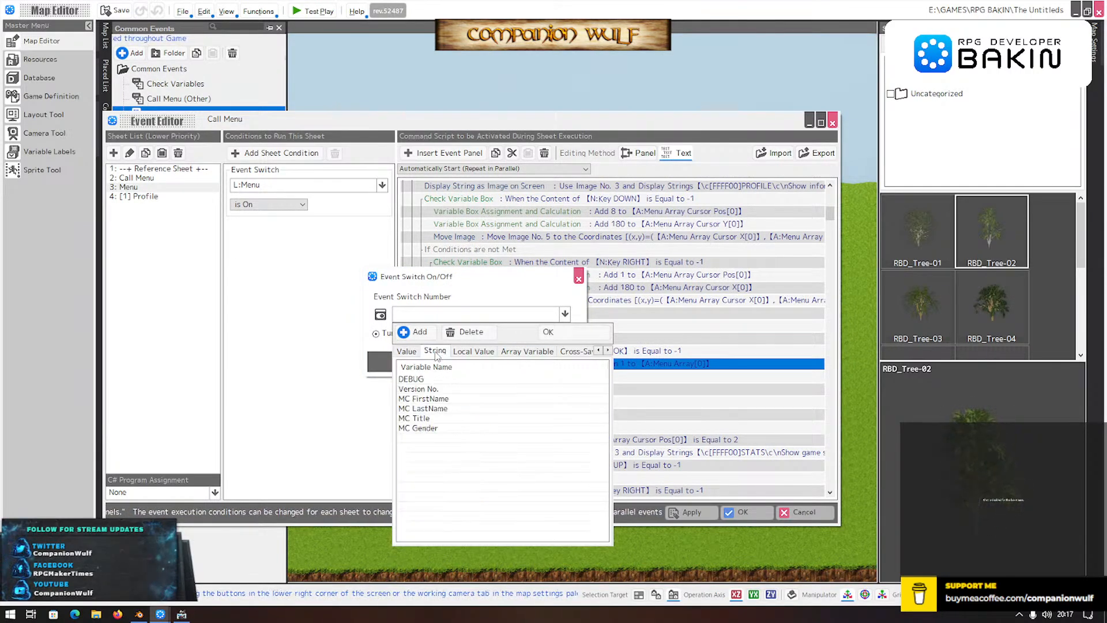
pyautogui.click(471, 352)
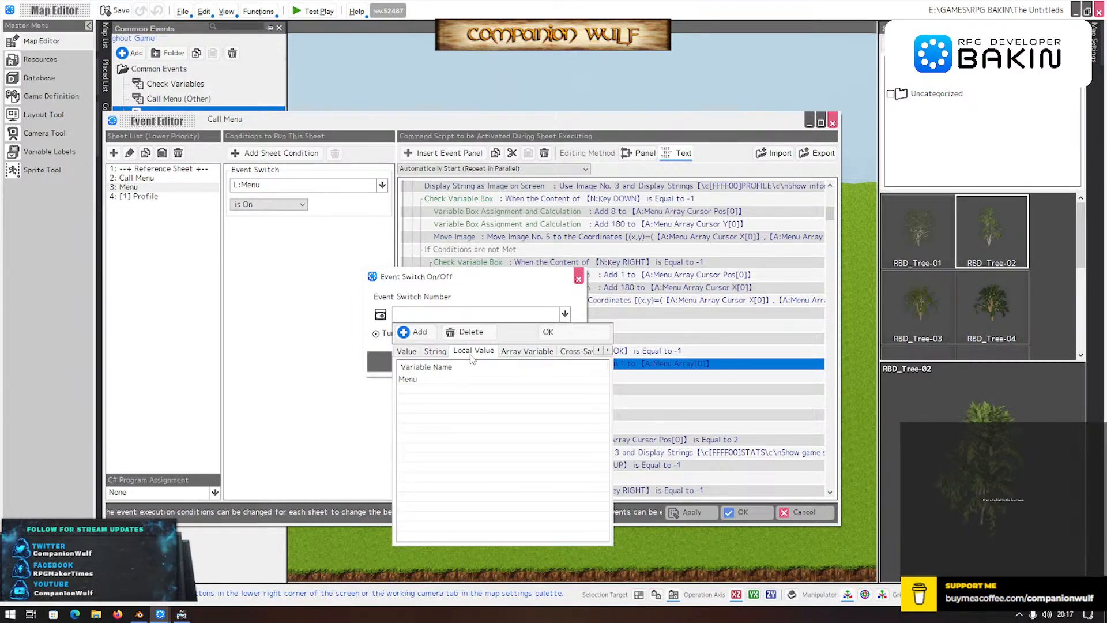
pyautogui.doubleClick(415, 381)
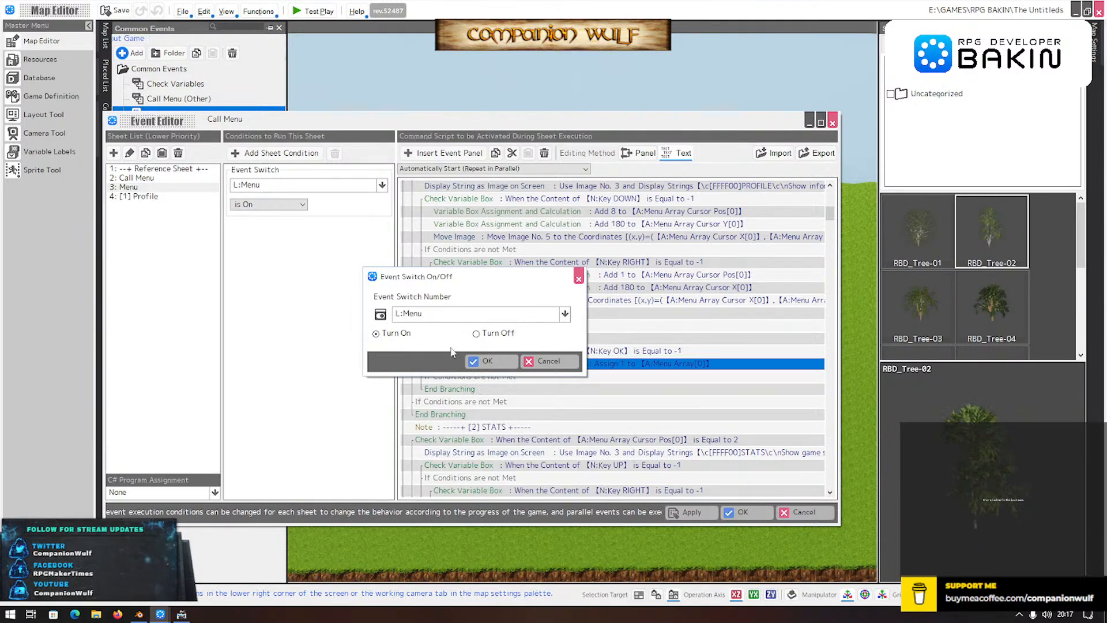
pyautogui.click(476, 333)
pyautogui.click(486, 361)
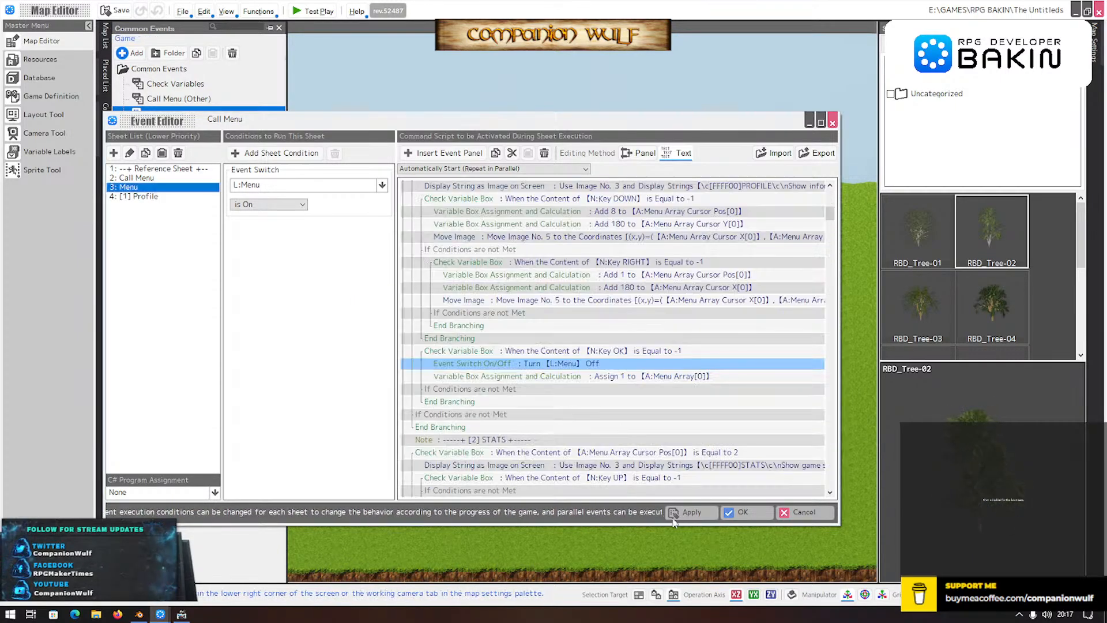
pyautogui.click(743, 512)
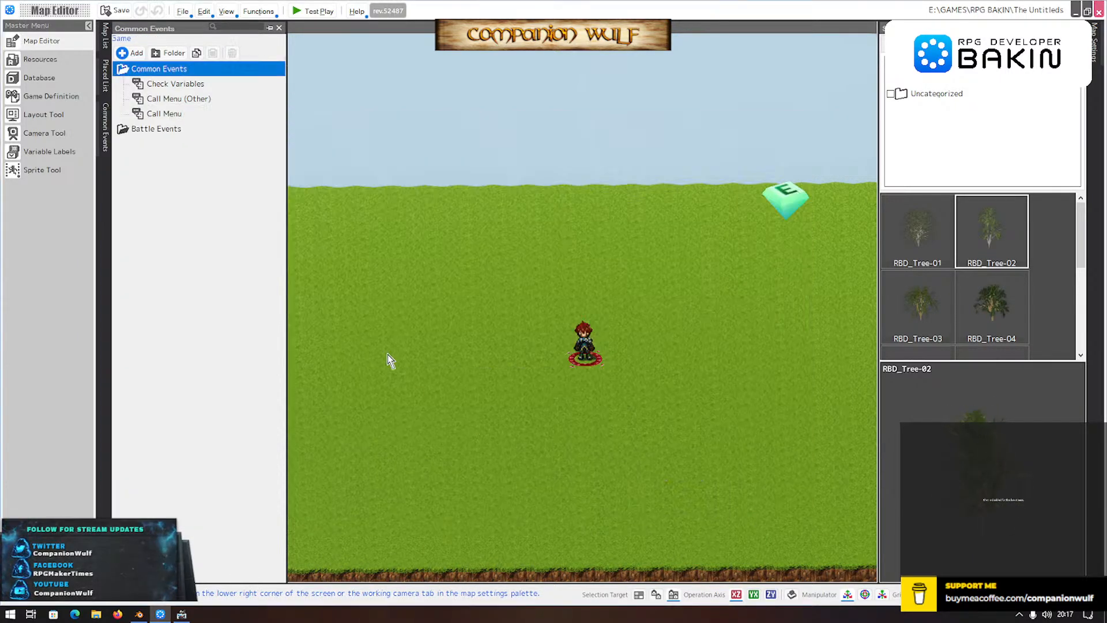
# - Run a test play of the game, check the tablet menu with the Profile entry, and close the player
pyautogui.click(318, 11)
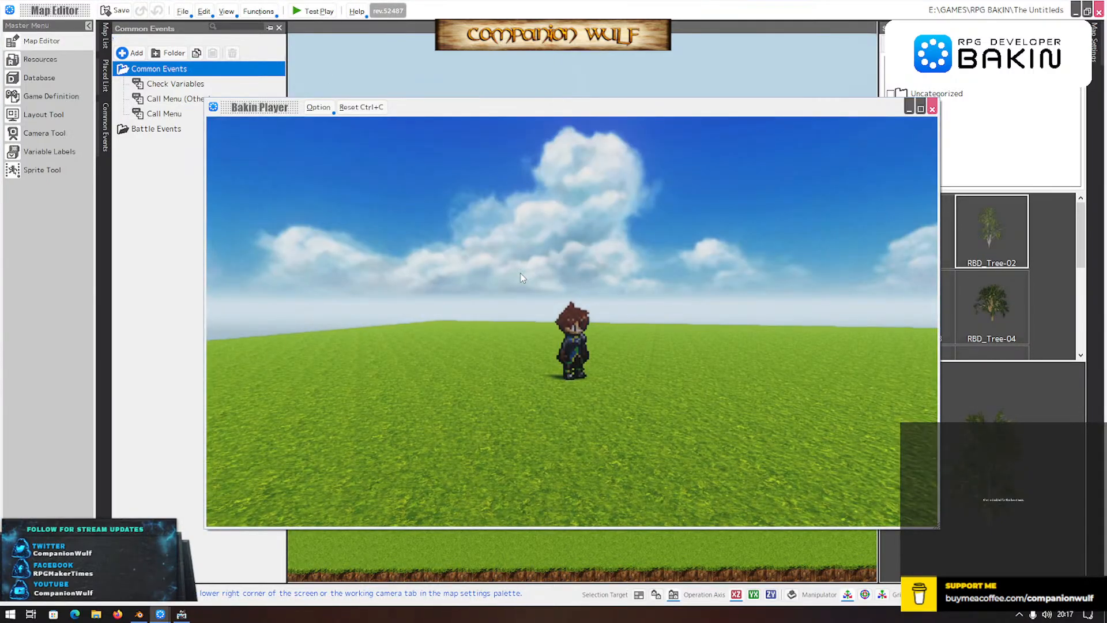
pyautogui.press('Escape')
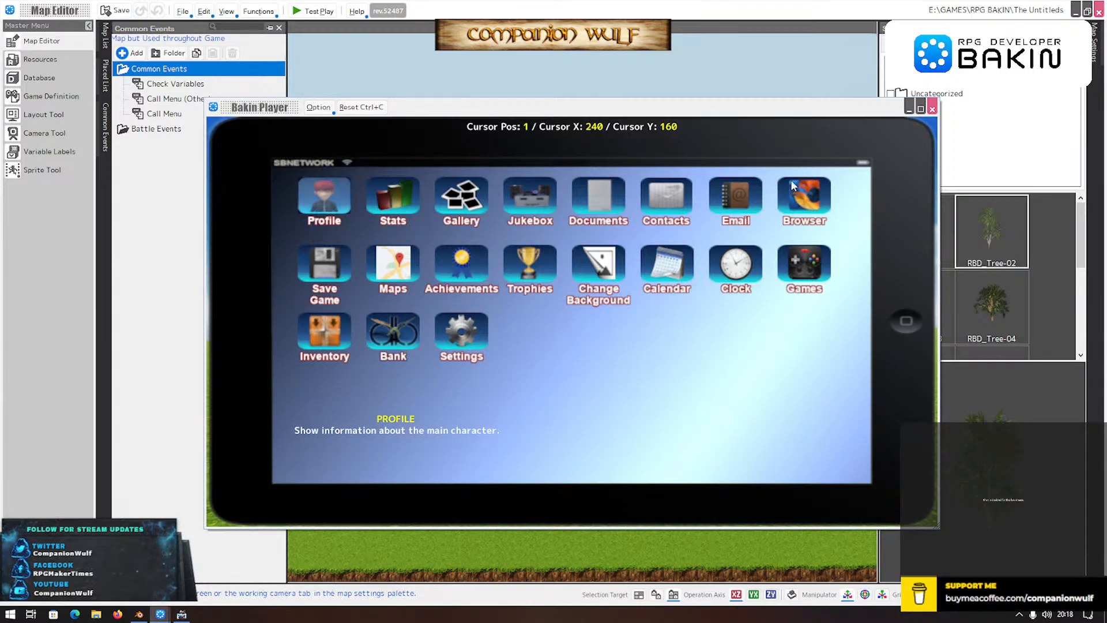
pyautogui.click(933, 109)
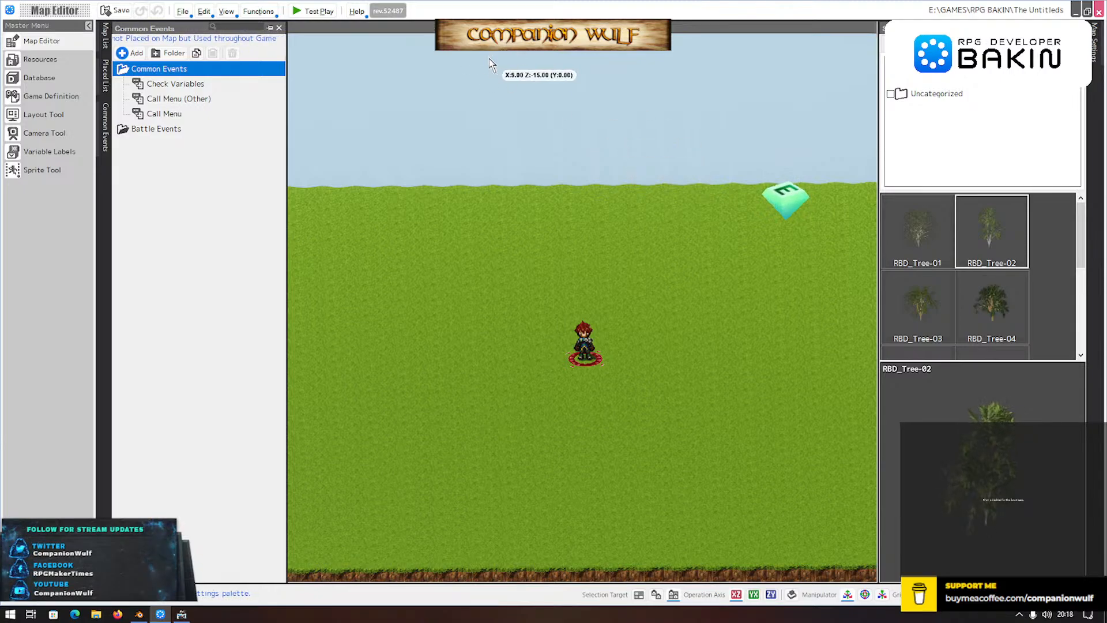
# - Examine the image control numbers used by the Display Image commands in the Call Menu event's [1] Profile and Menu sheets
pyautogui.doubleClick(161, 114)
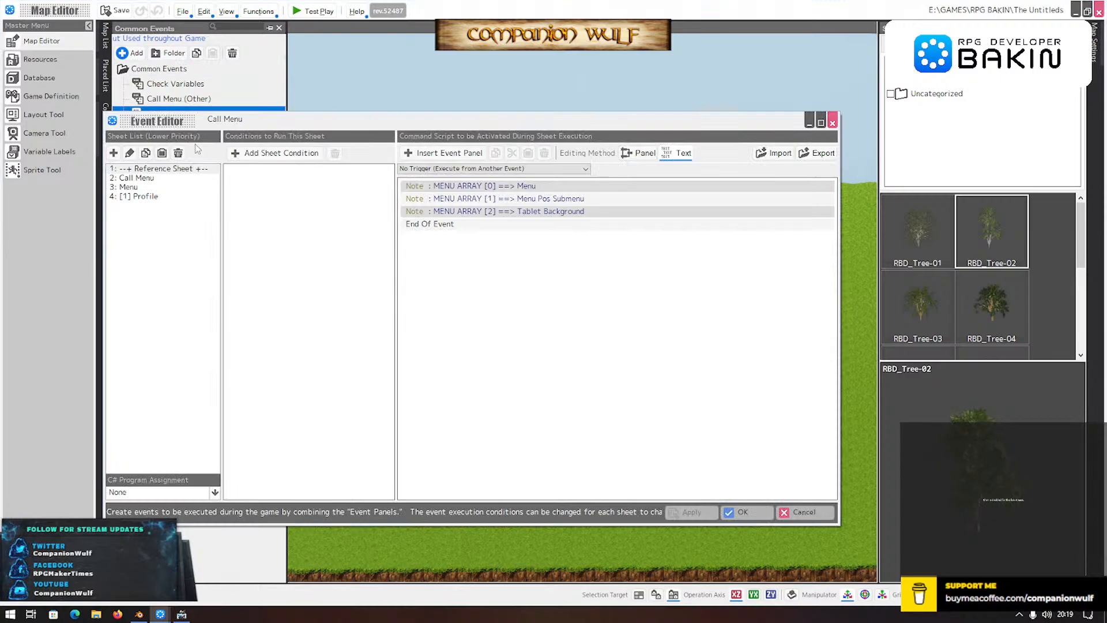
pyautogui.click(142, 196)
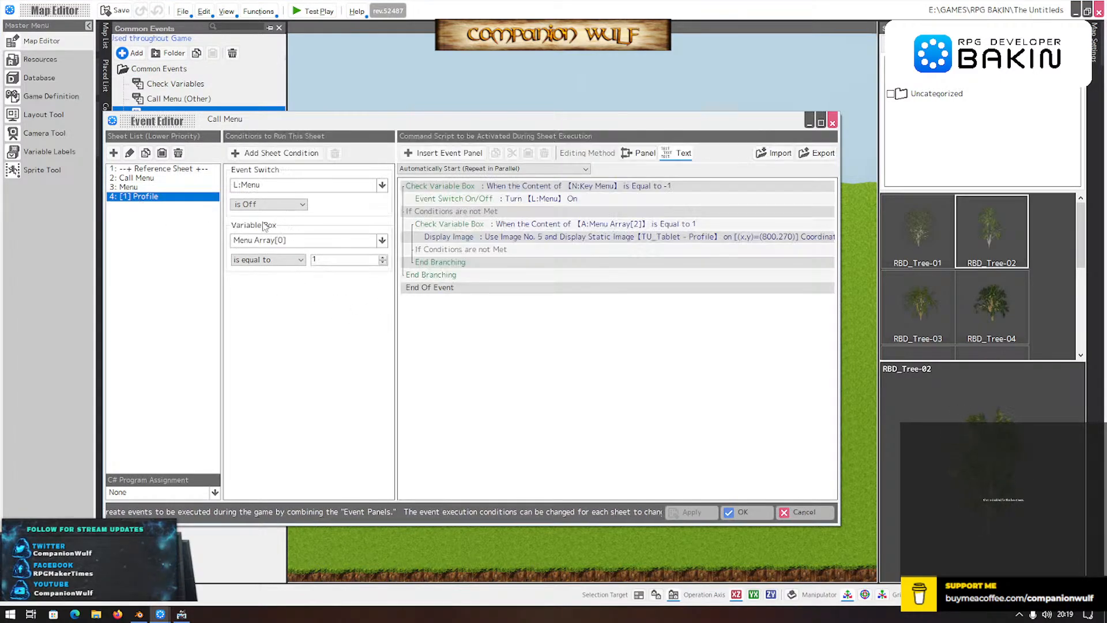
pyautogui.click(570, 238)
pyautogui.doubleClick(570, 239)
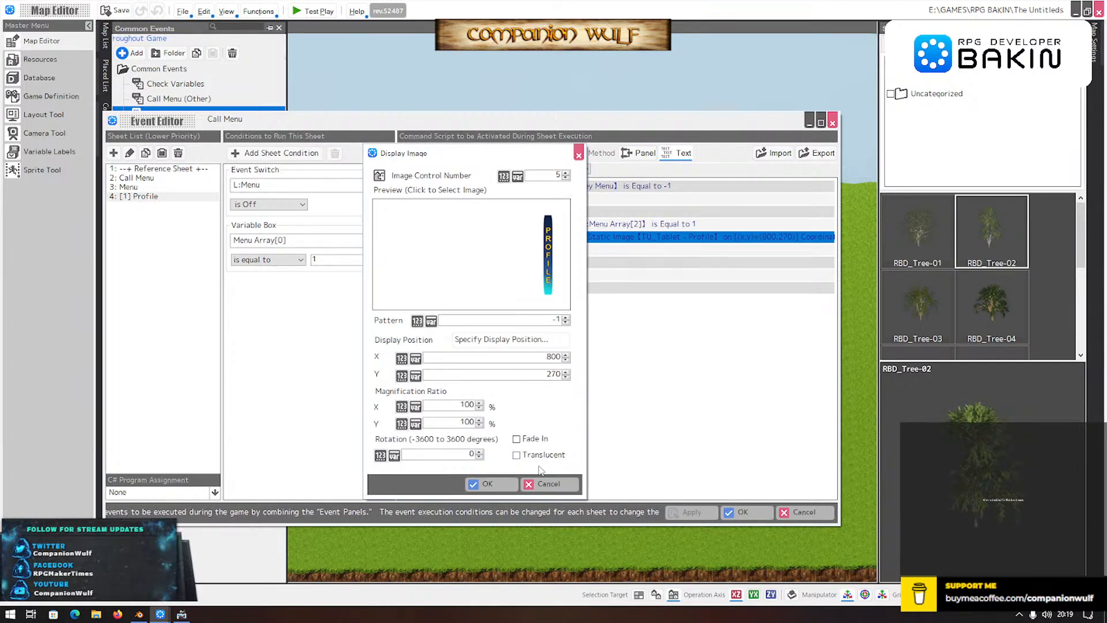
pyautogui.click(549, 485)
pyautogui.click(128, 187)
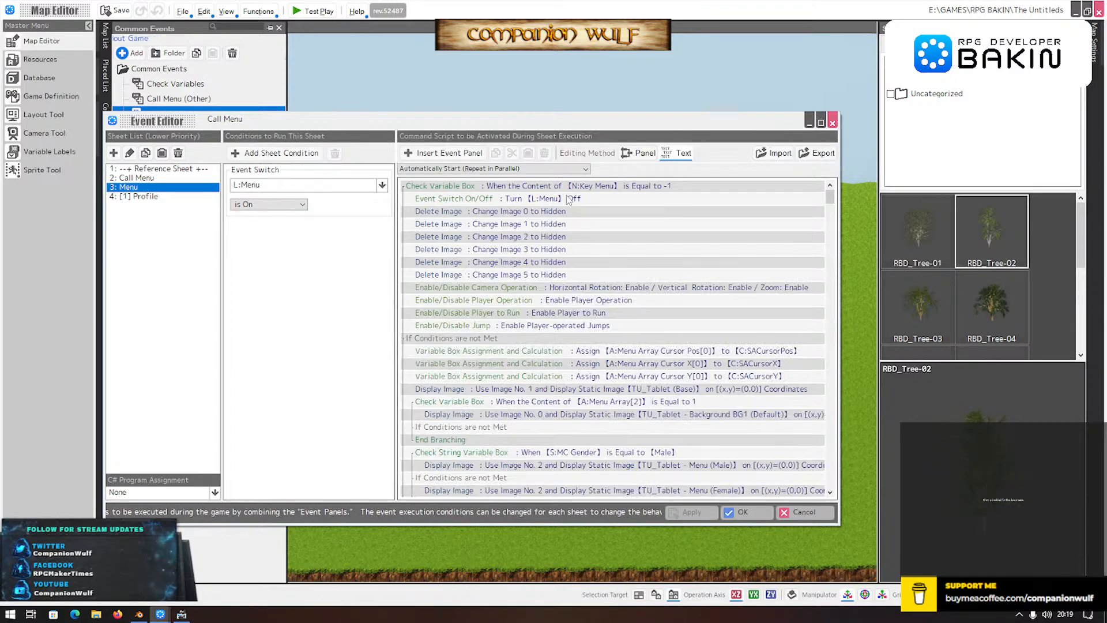
pyautogui.click(589, 392)
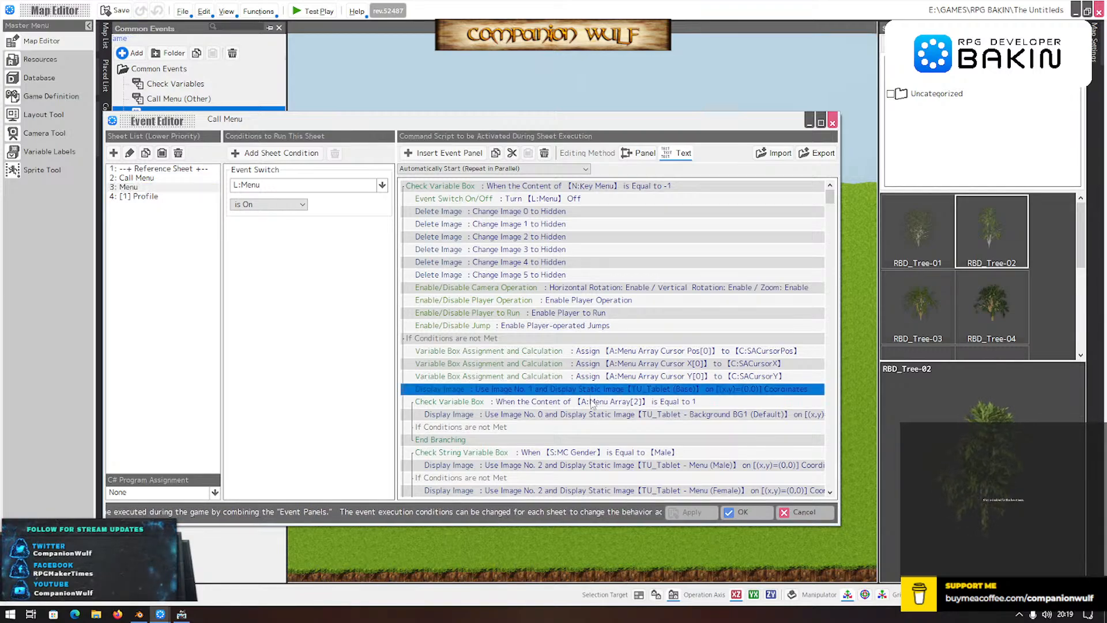
pyautogui.click(598, 415)
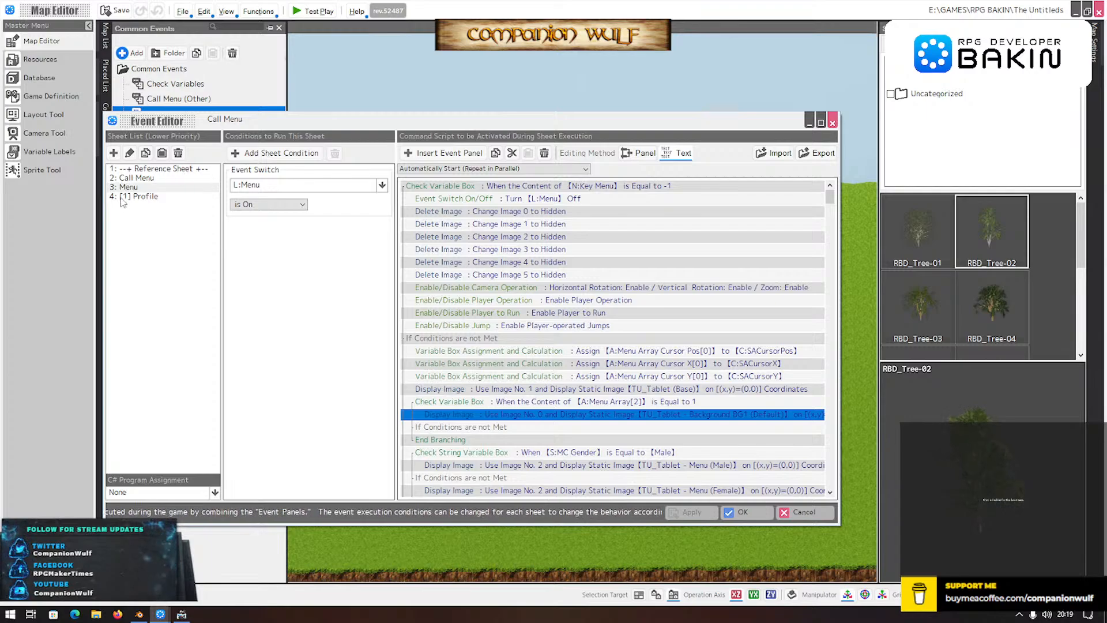
# - Set the image control number of the [1] Profile sheet's Display Image command to 2 and save the Call Menu event
pyautogui.click(139, 197)
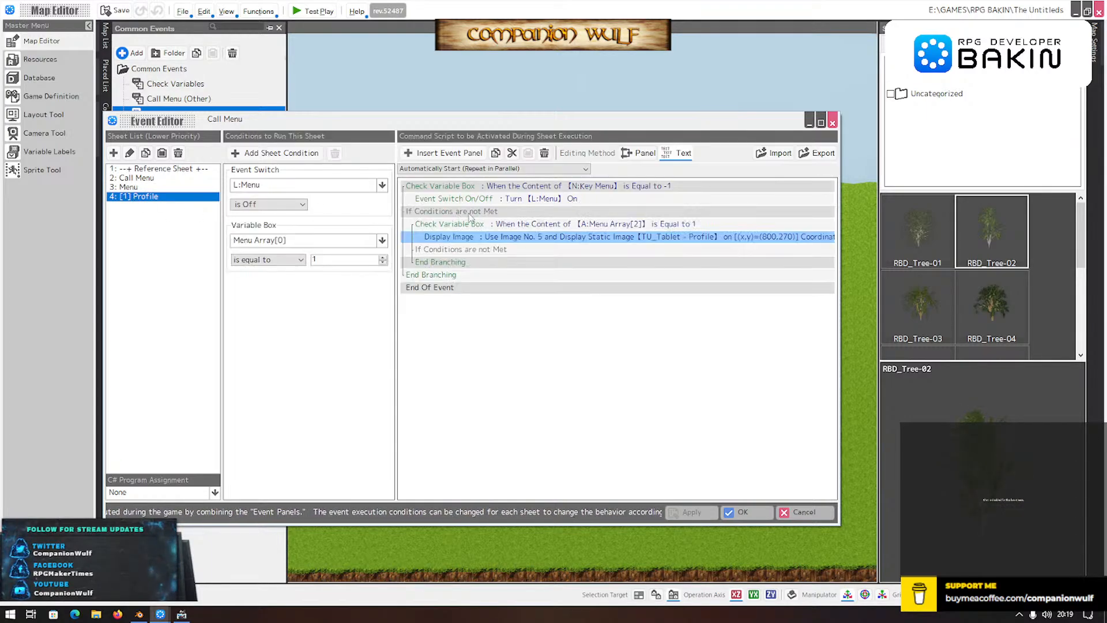
pyautogui.doubleClick(542, 237)
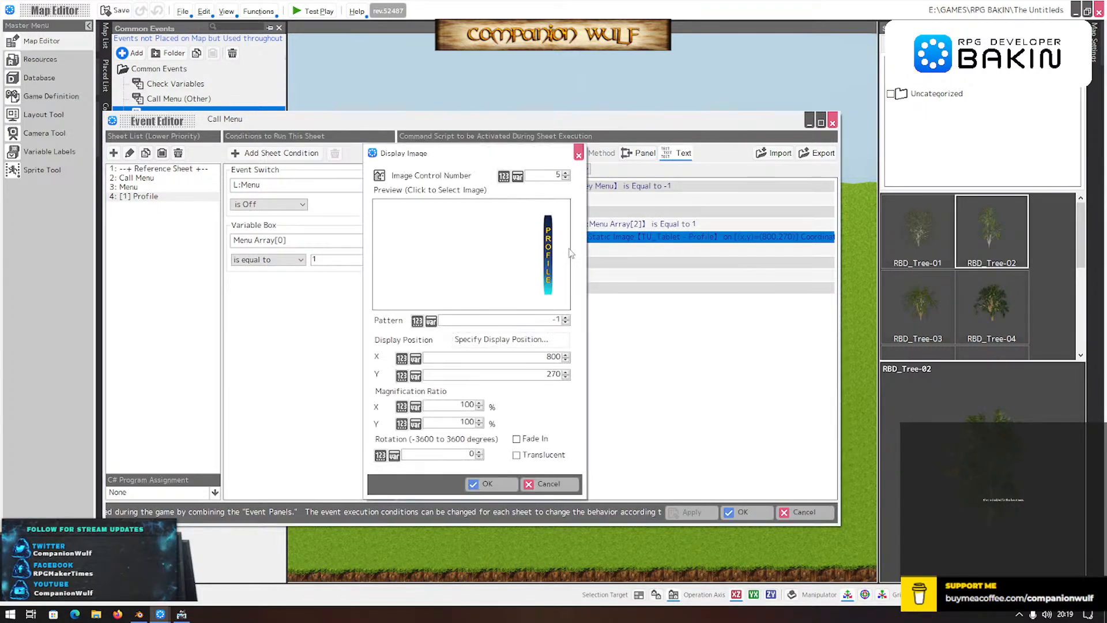
pyautogui.click(566, 179)
pyautogui.click(566, 179)
pyautogui.click(566, 179)
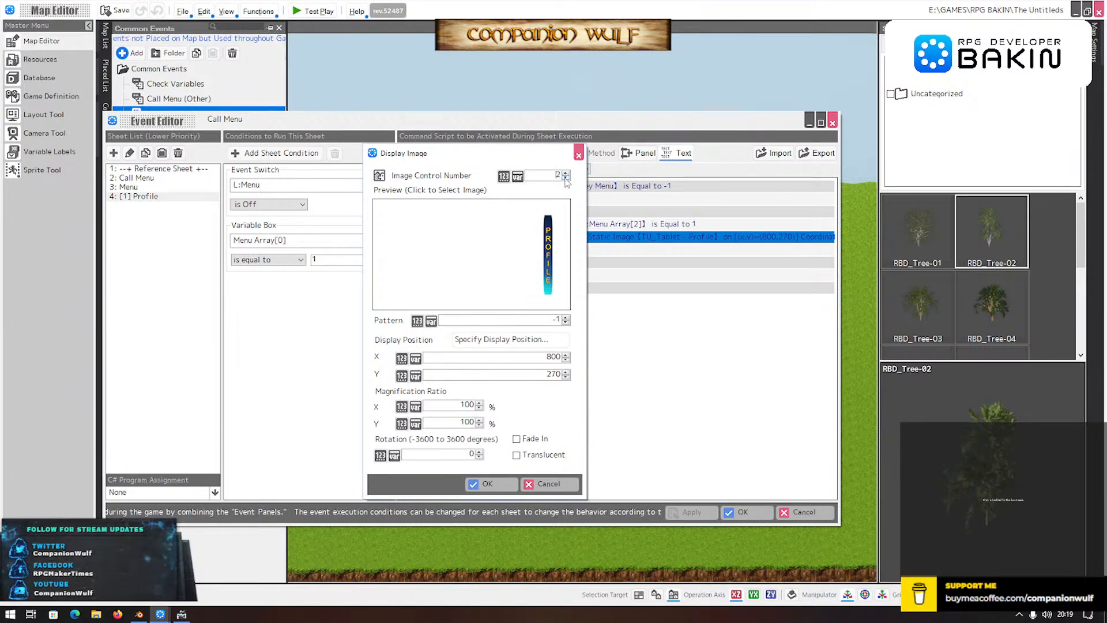
pyautogui.click(488, 484)
pyautogui.click(742, 512)
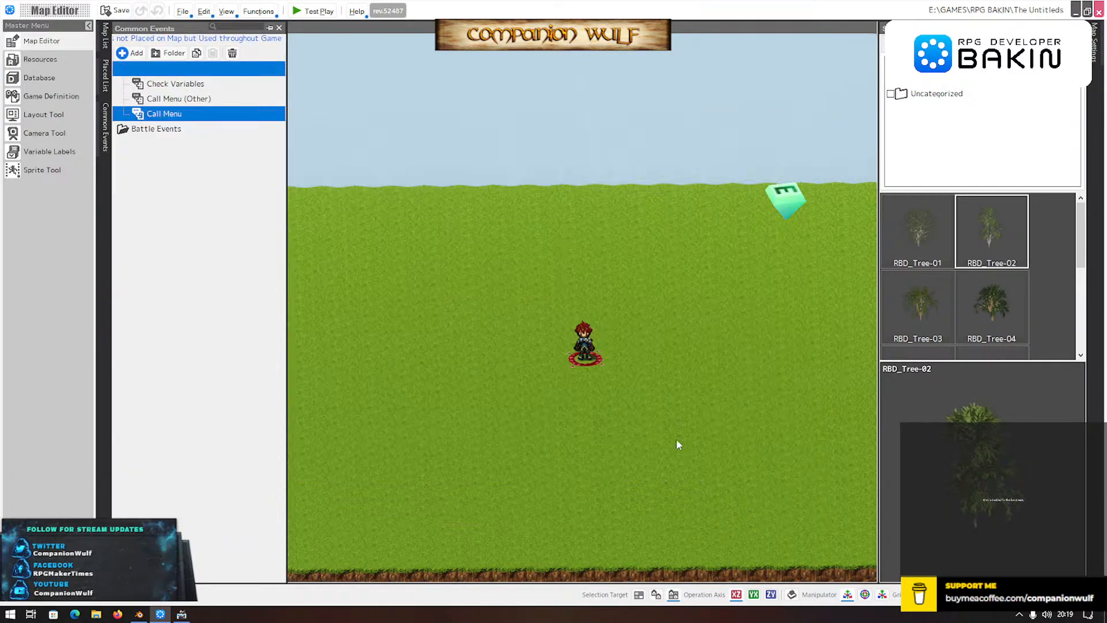
# - Test play the game, open and leave the tablet menu's Profile screen repeatedly, and close the player
pyautogui.click(315, 17)
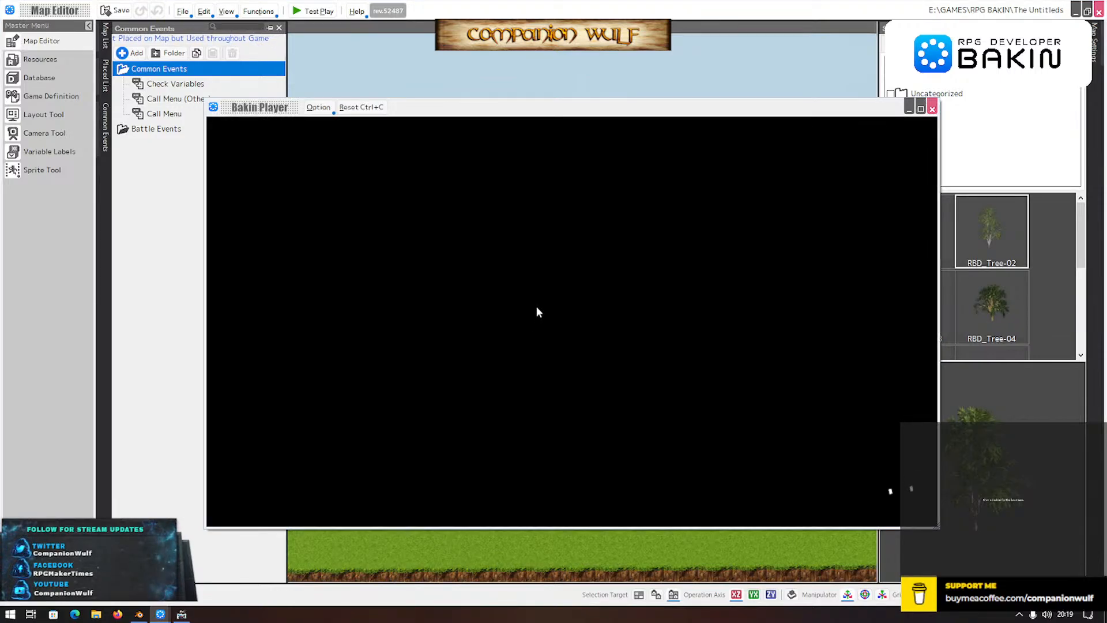
pyautogui.press('Return')
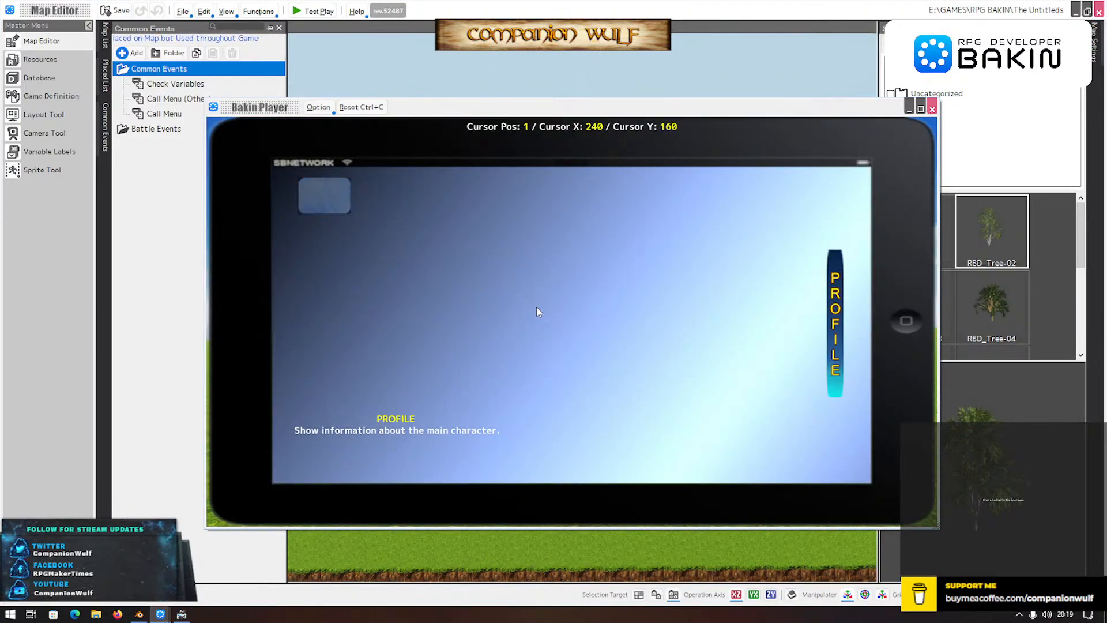
pyautogui.press('Escape')
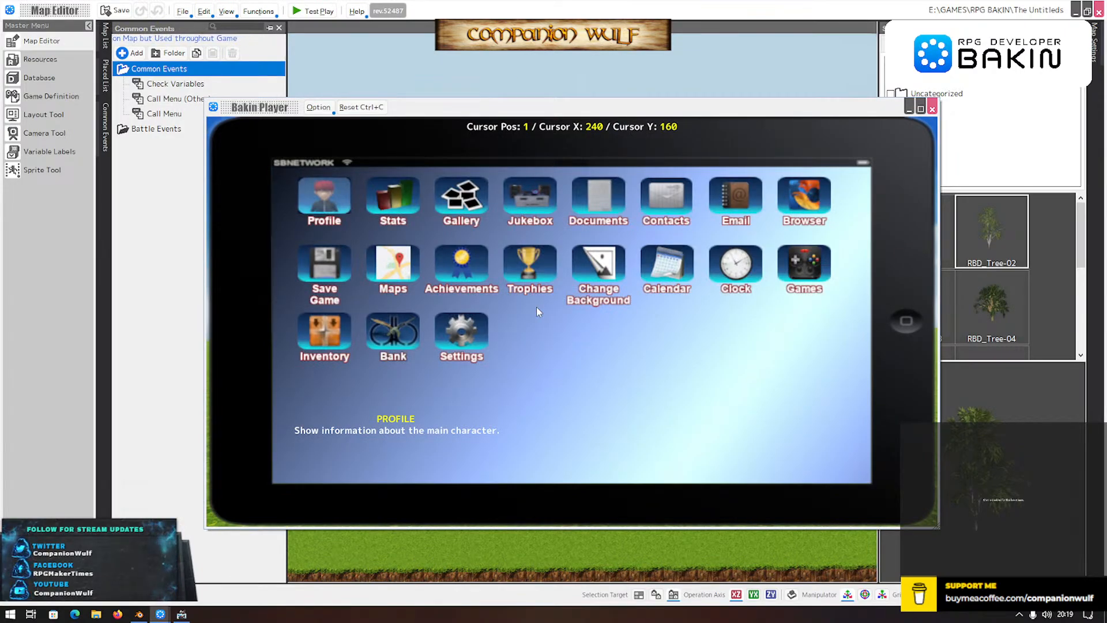
pyautogui.press('Escape')
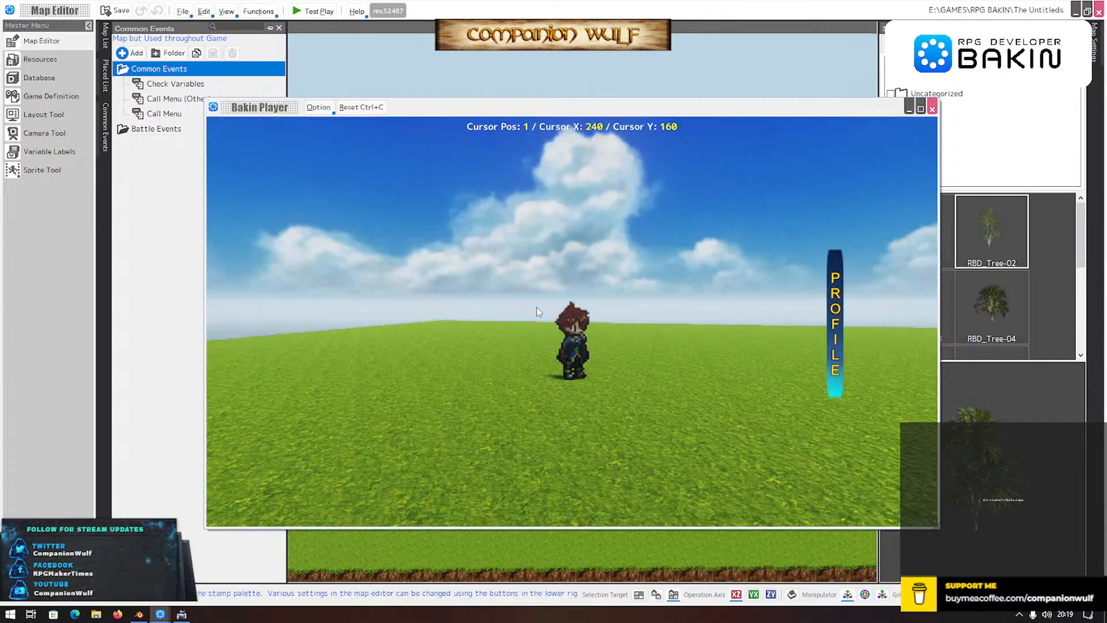
pyautogui.press('Escape')
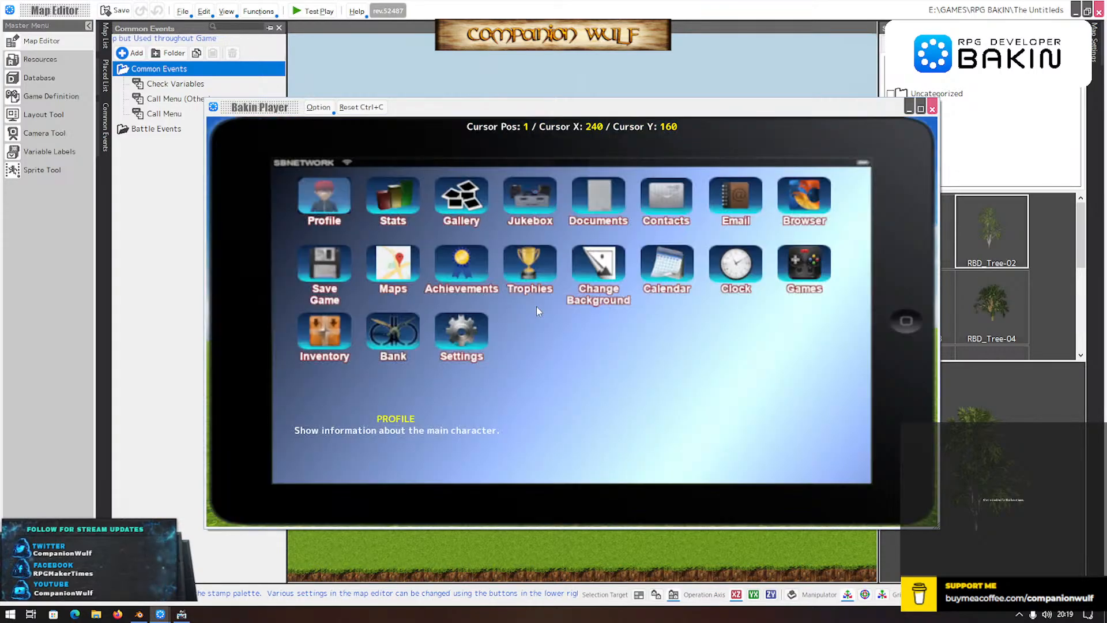
pyautogui.press('Return')
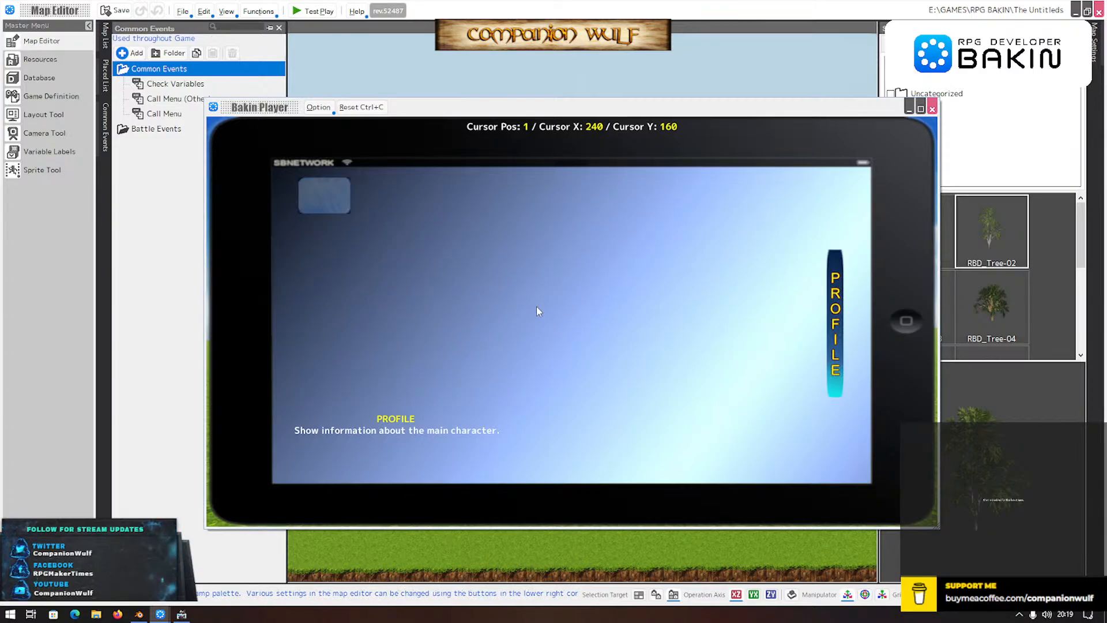
pyautogui.press('Escape')
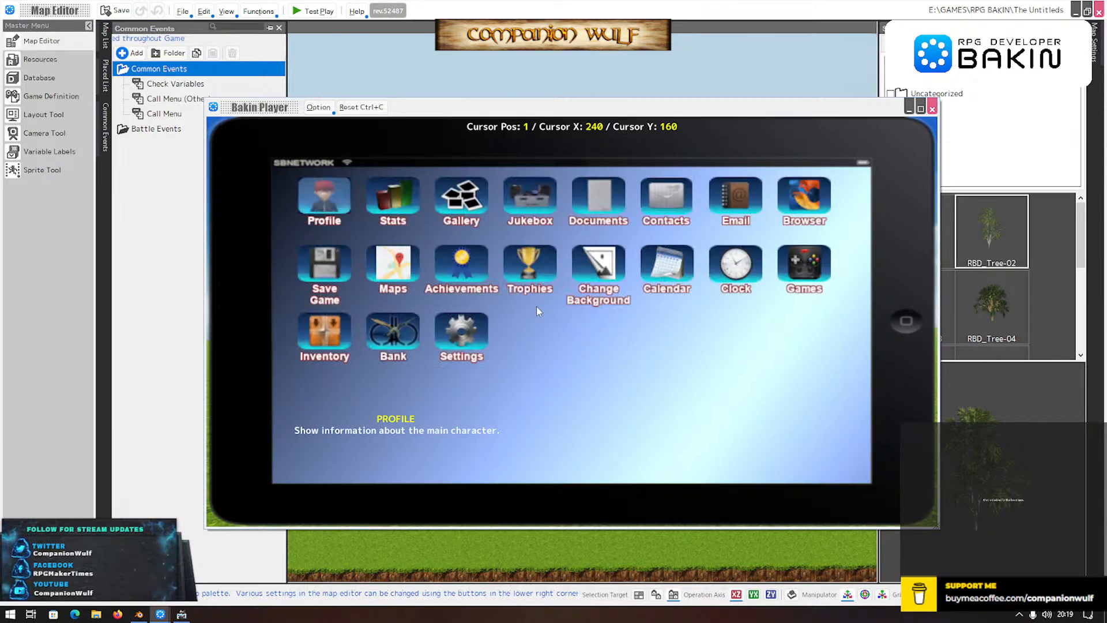
pyautogui.press('Return')
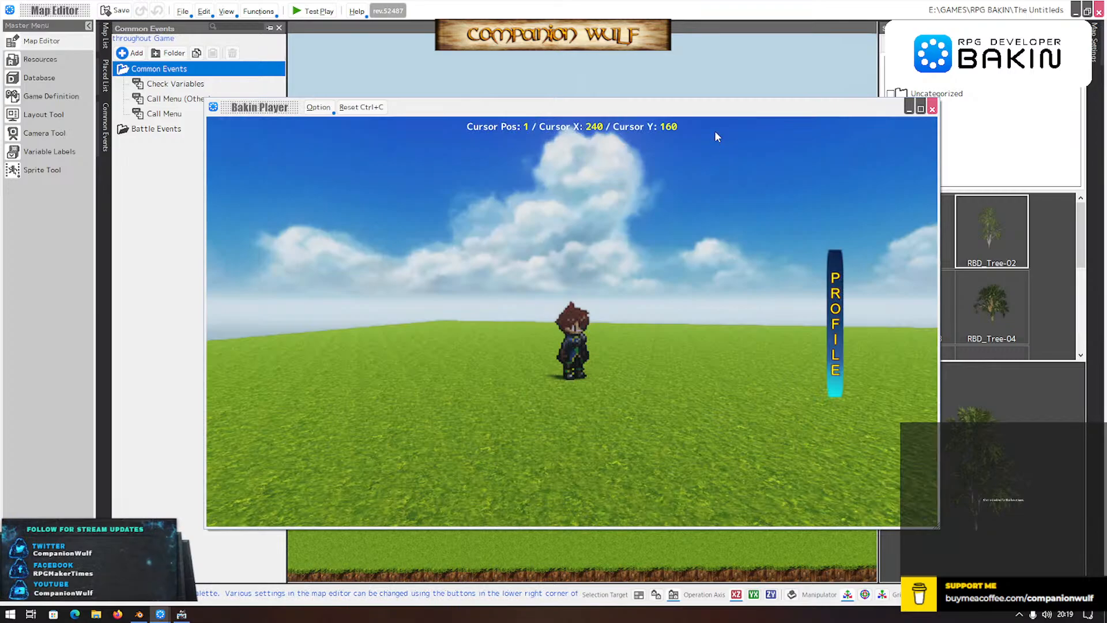
pyautogui.click(933, 109)
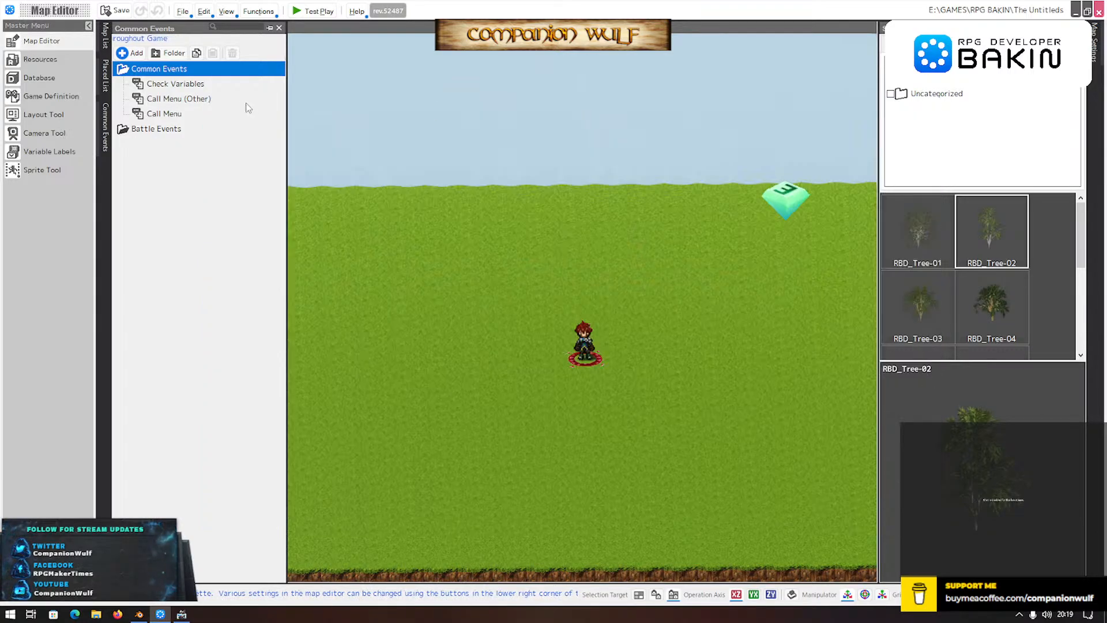
# - Change the variable in the [1] Profile sheet's Key Menu check to Key CANCEL and save the Call Menu event
pyautogui.click(149, 114)
pyautogui.doubleClick(148, 113)
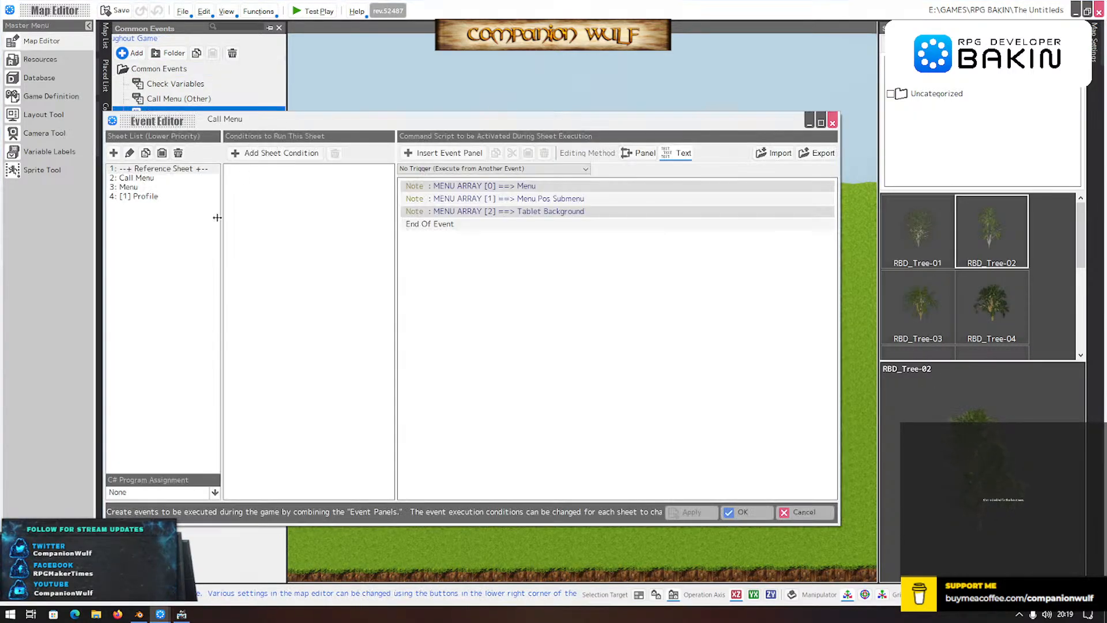
pyautogui.click(142, 198)
pyautogui.click(139, 197)
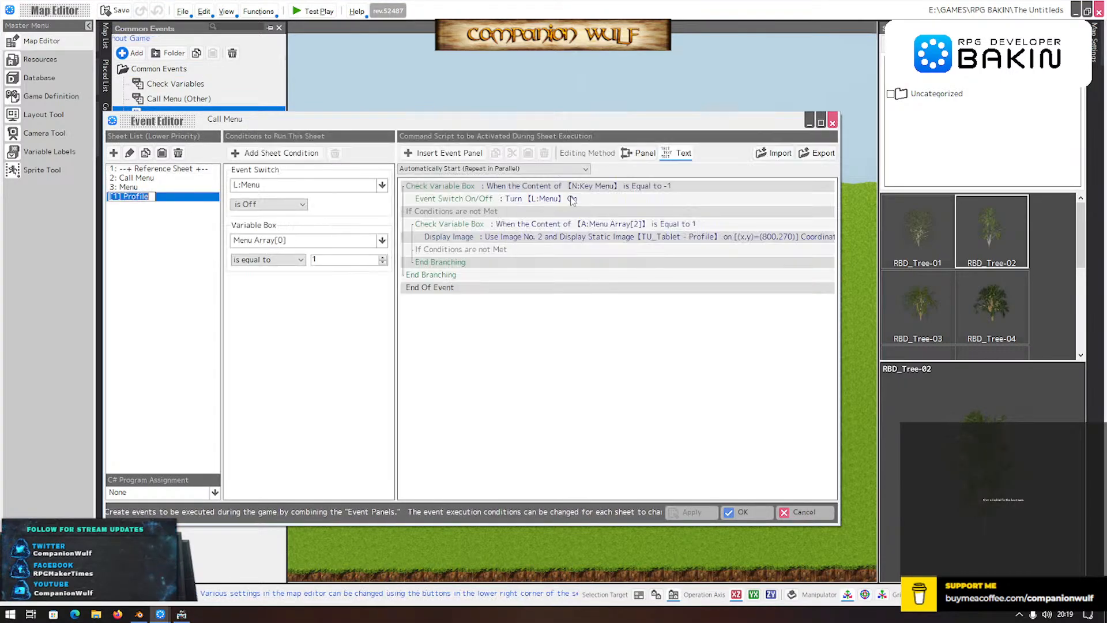
pyautogui.click(608, 187)
pyautogui.doubleClick(607, 187)
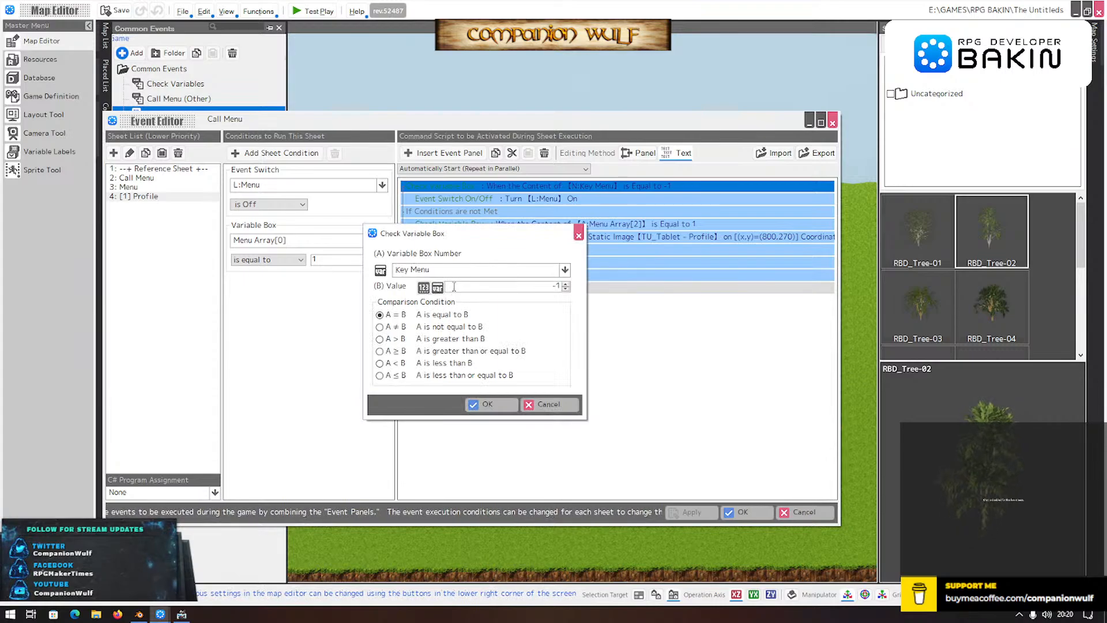
pyautogui.click(455, 270)
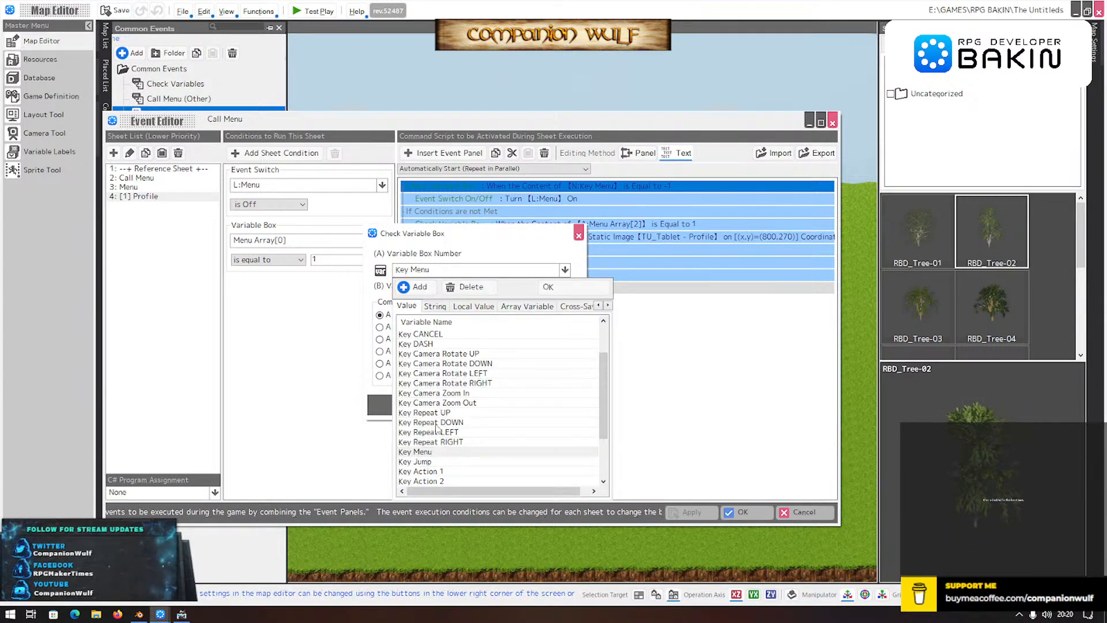
pyautogui.click(421, 334)
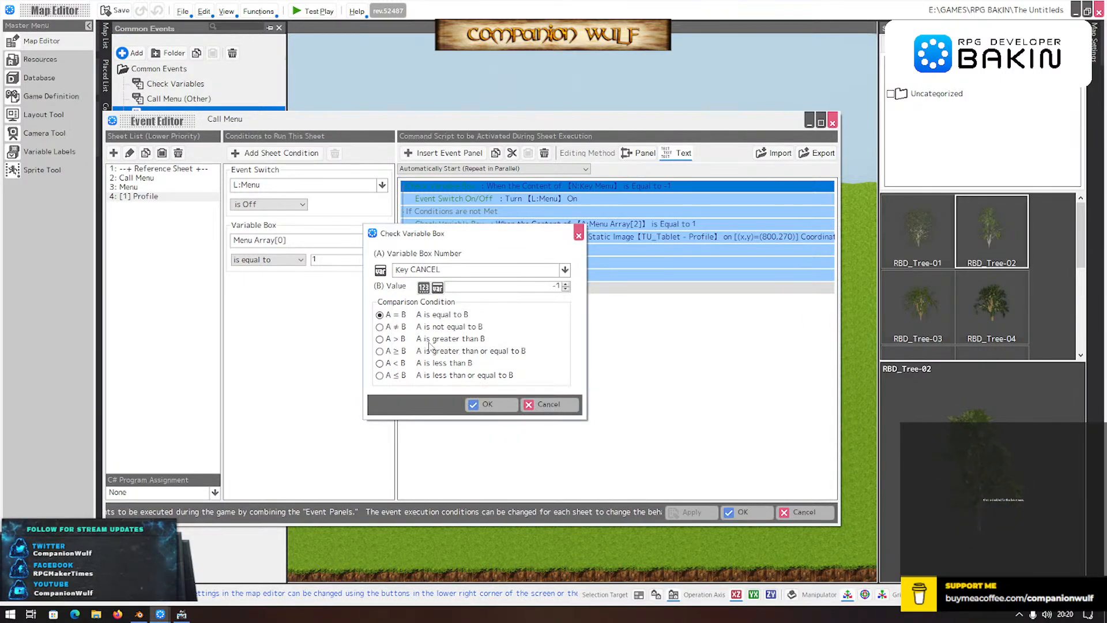
pyautogui.click(487, 404)
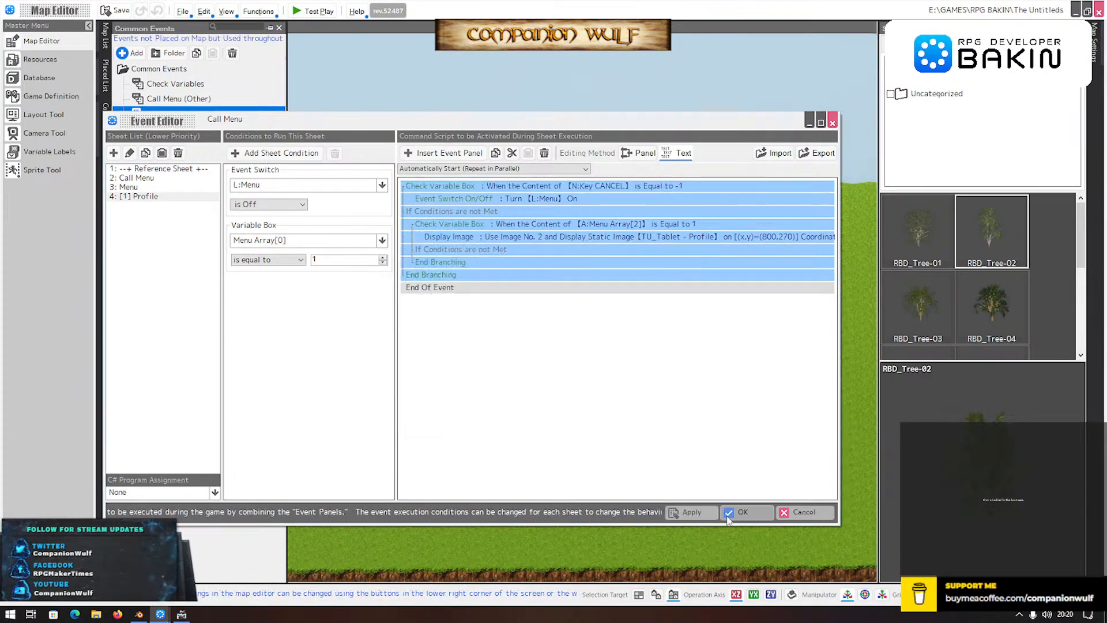
pyautogui.click(749, 512)
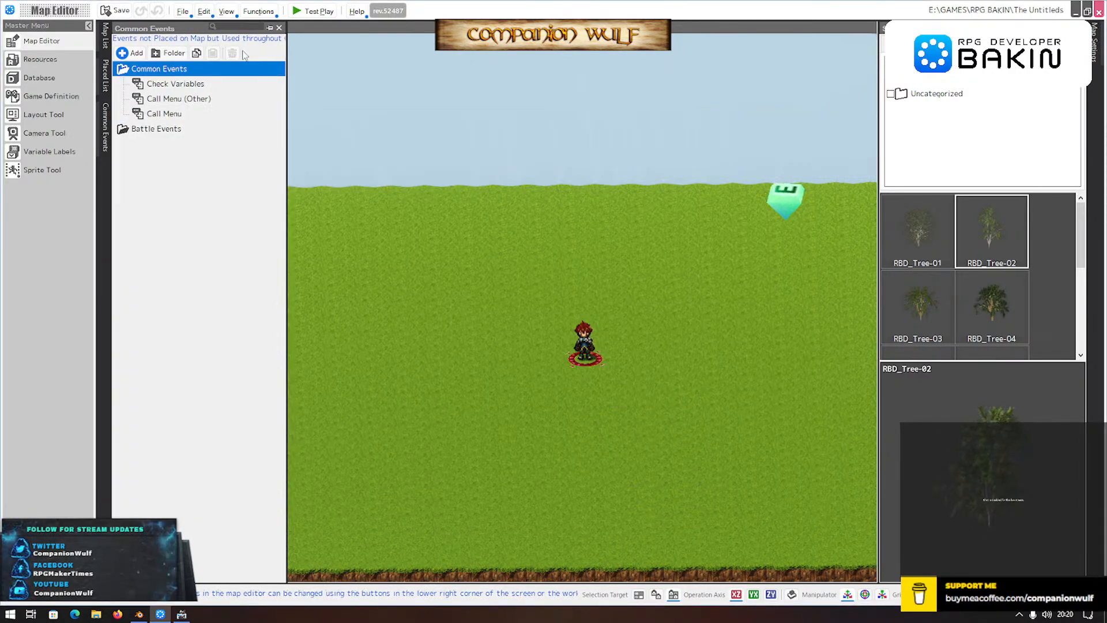
# - Test play the game again, repeatedly entering and cancelling the Profile submenu and exiting the tablet menu to the map
pyautogui.click(300, 11)
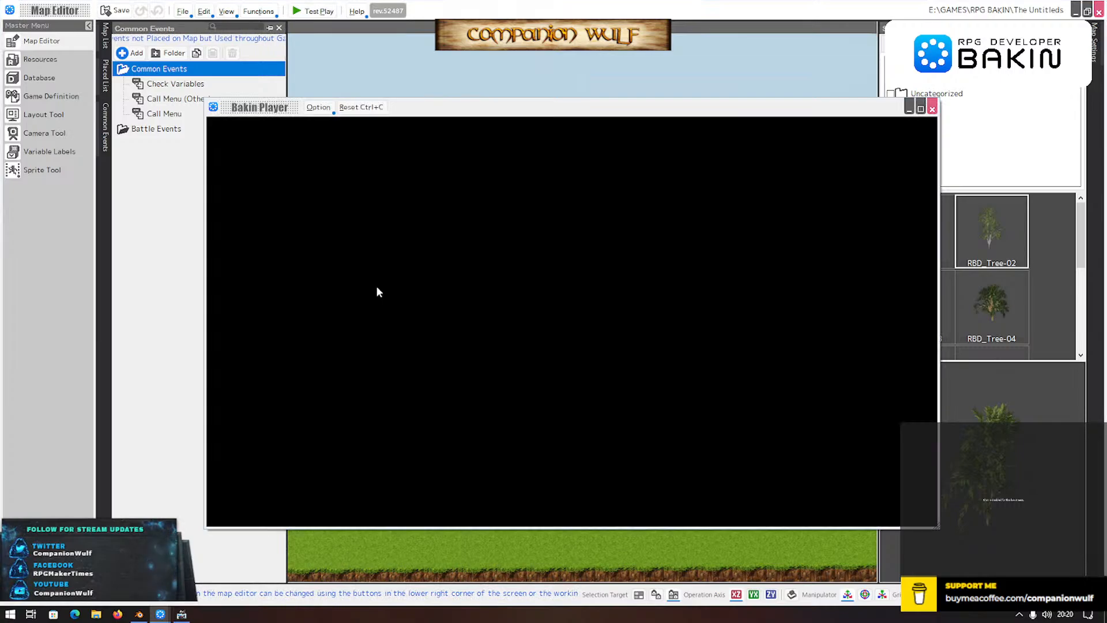
pyautogui.press('Escape')
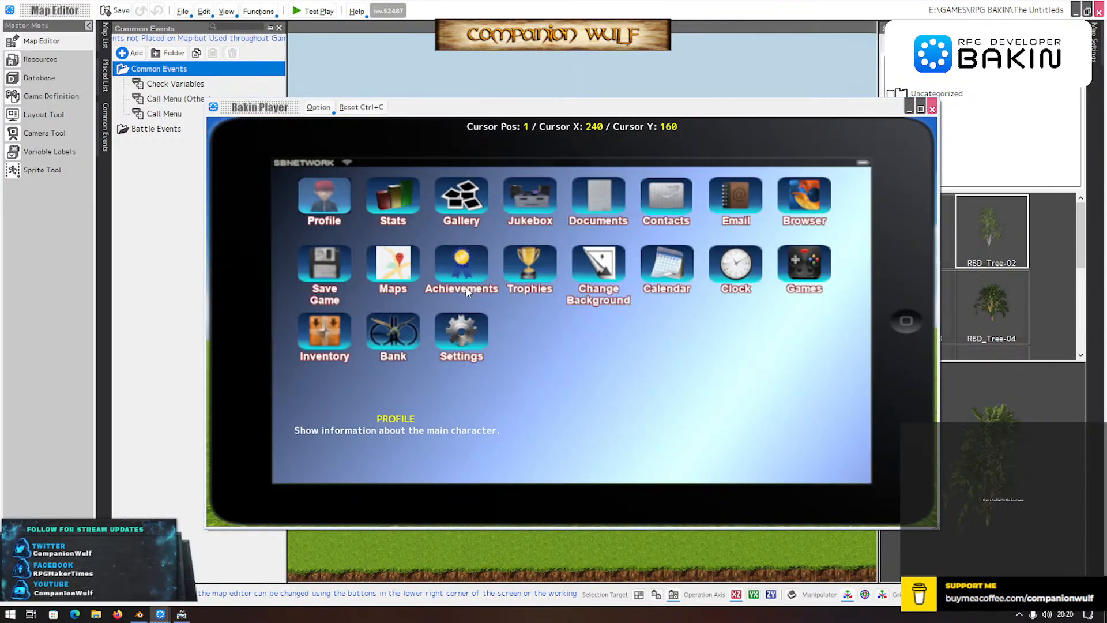
pyautogui.press('Return')
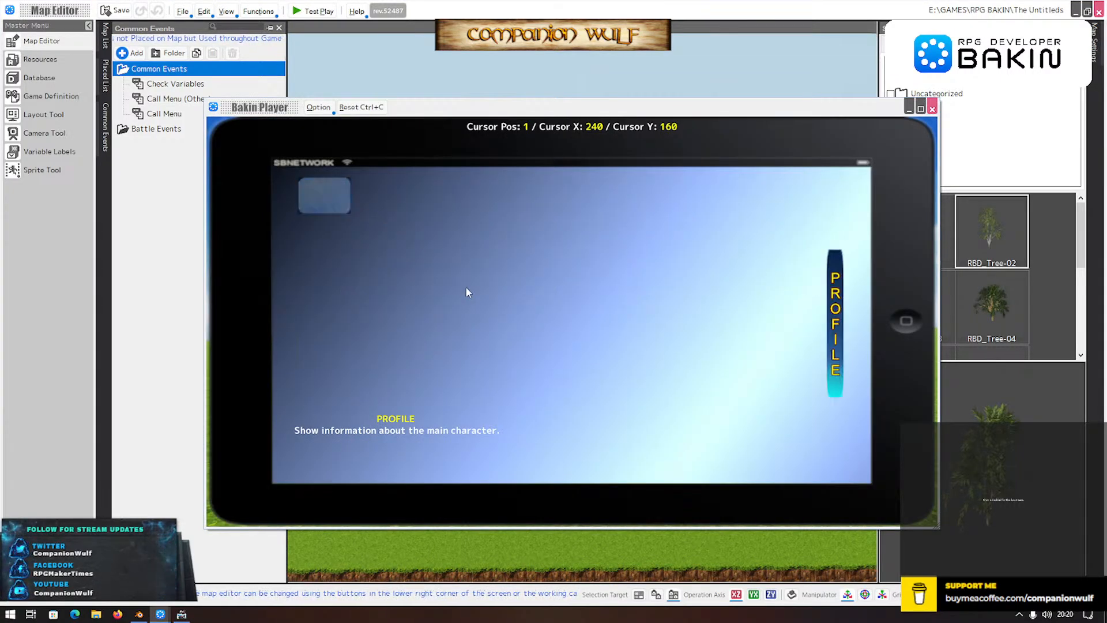
pyautogui.press('Escape')
pyautogui.press('Return')
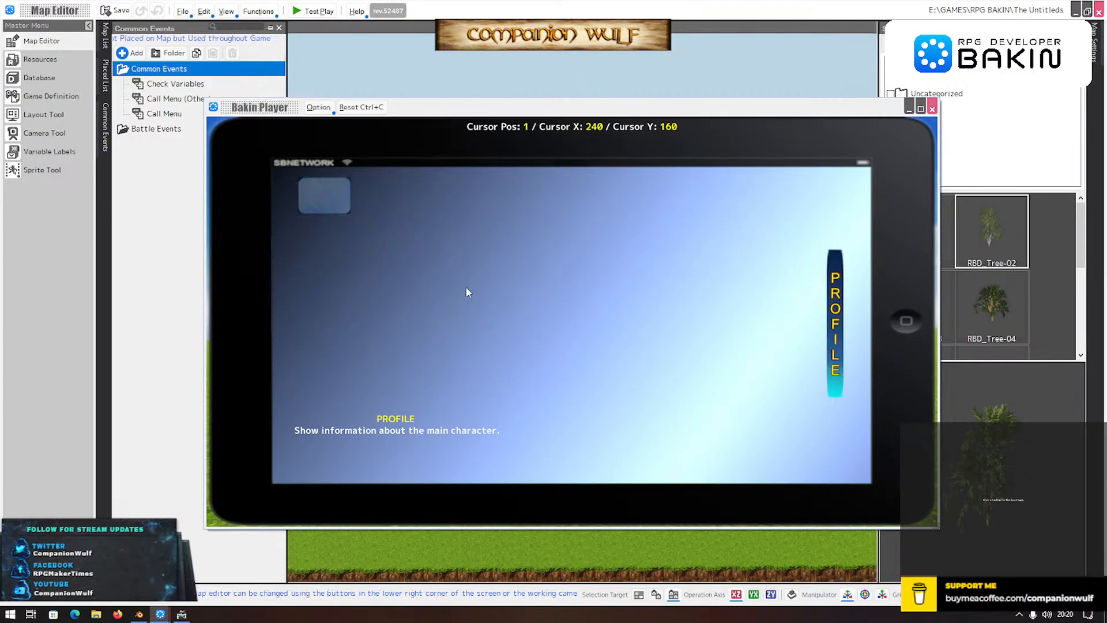
pyautogui.press('Escape')
pyautogui.press('Return')
pyautogui.press('Escape')
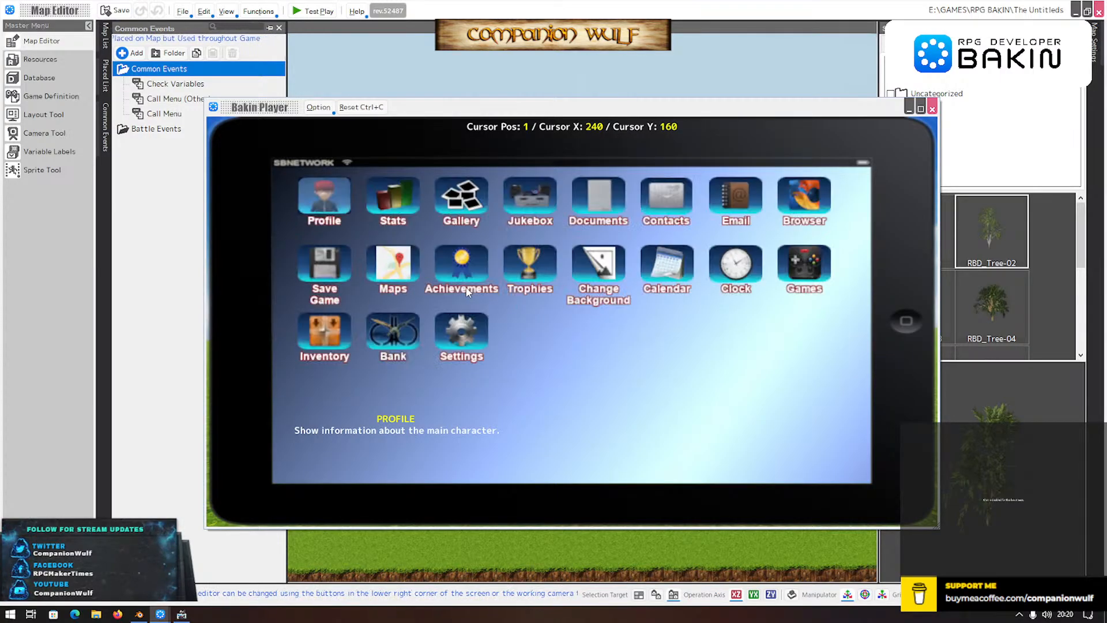
pyautogui.press('Return')
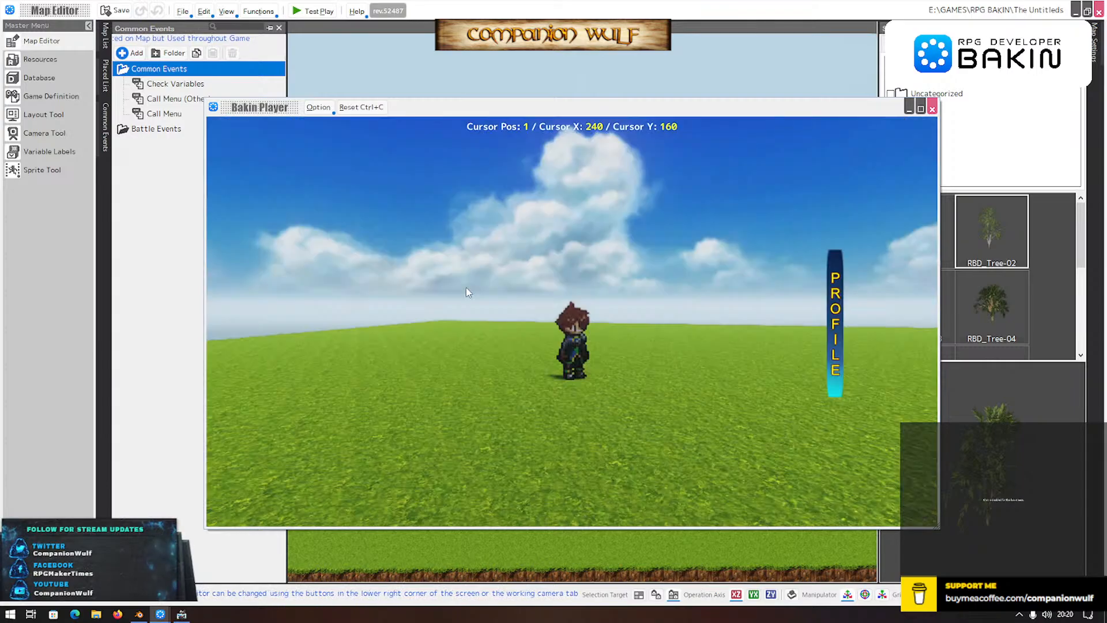
pyautogui.press('Escape')
pyautogui.press('Return')
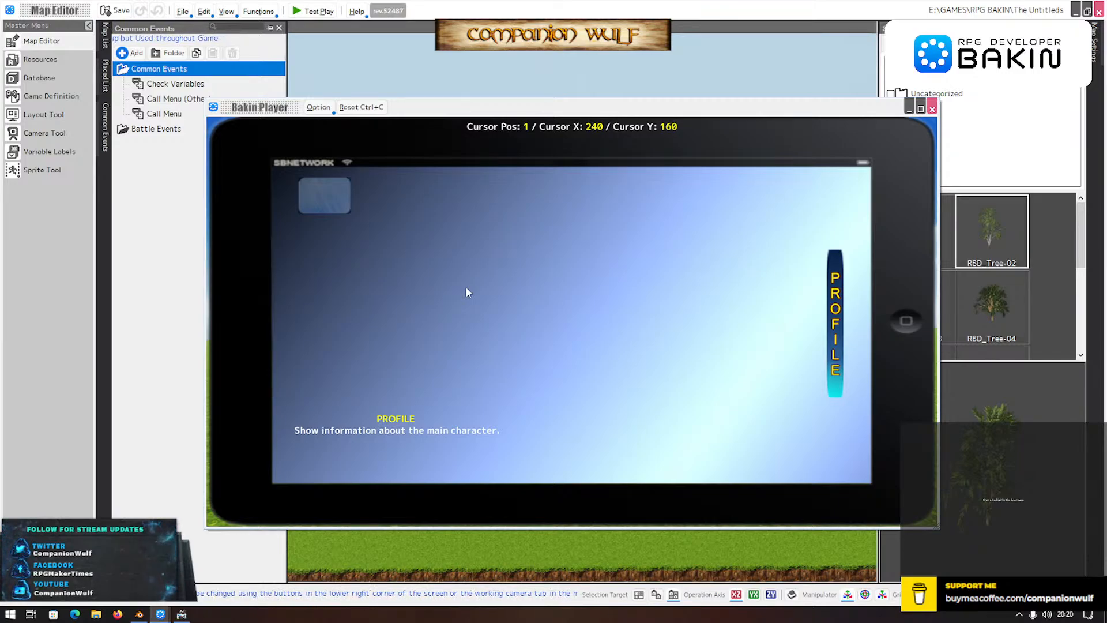
pyautogui.press('Escape')
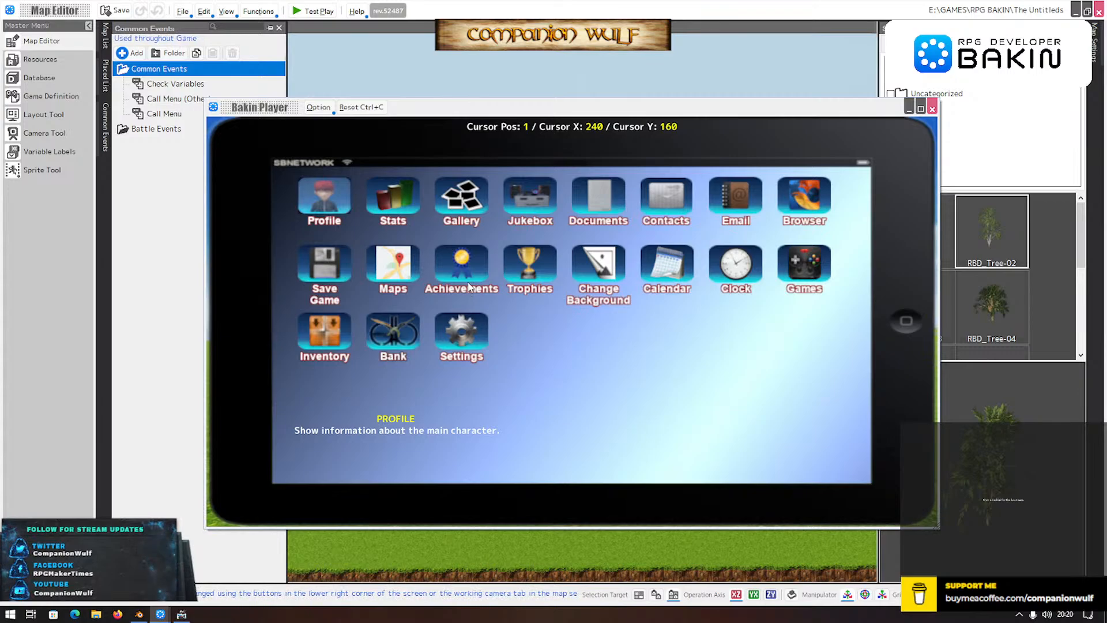
pyautogui.press('Escape')
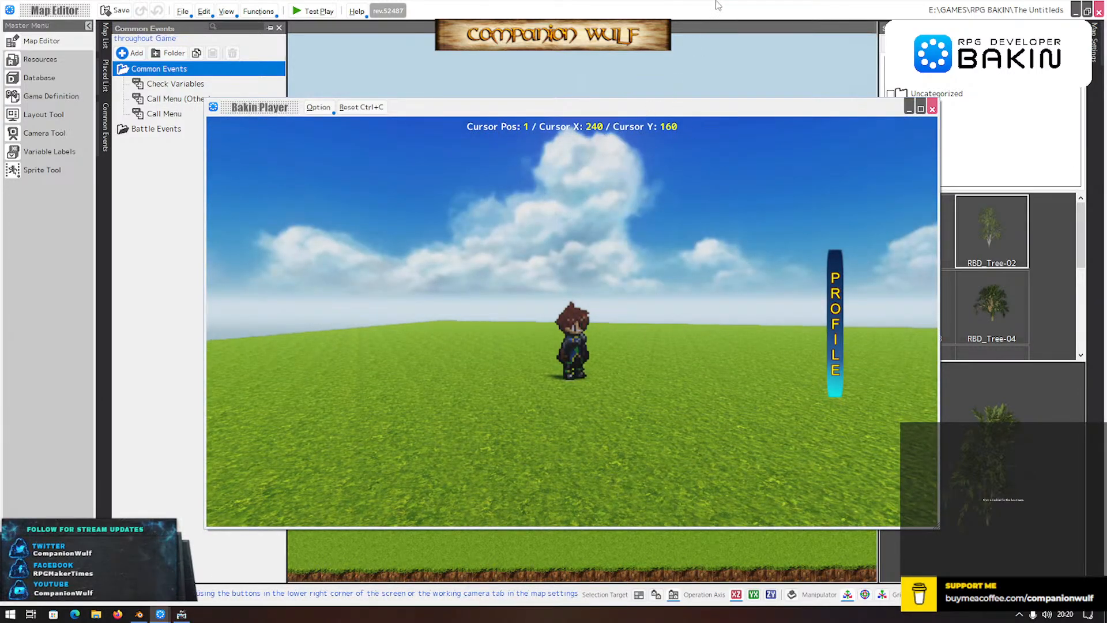
# - Close the test player and copy the Display Image command from the [1] Profile sheet of the Call Menu event
pyautogui.click(933, 108)
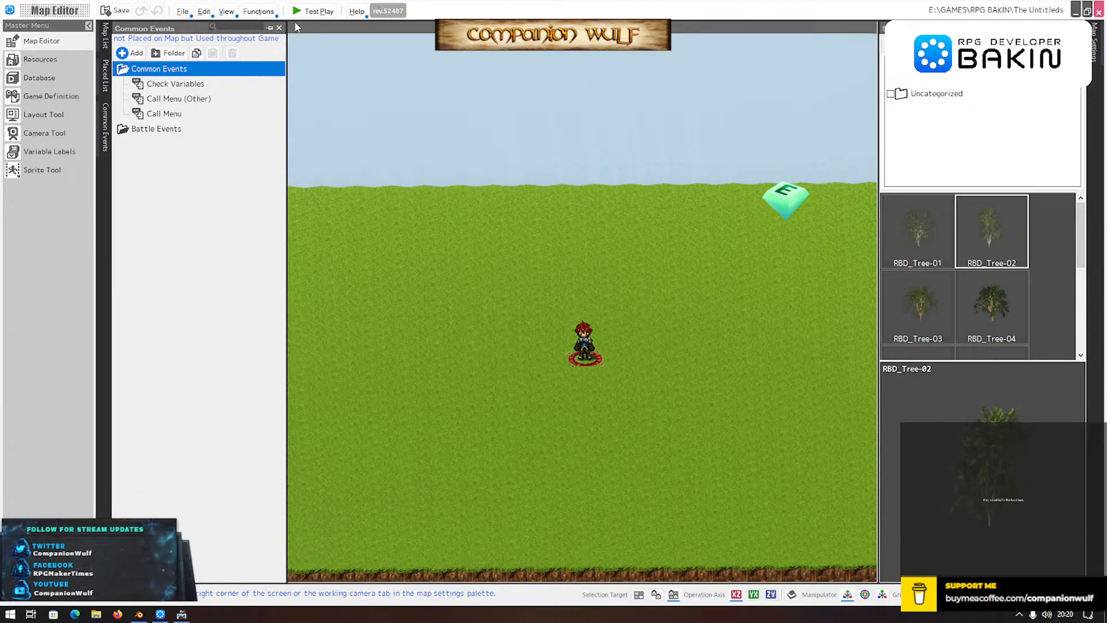
pyautogui.doubleClick(145, 114)
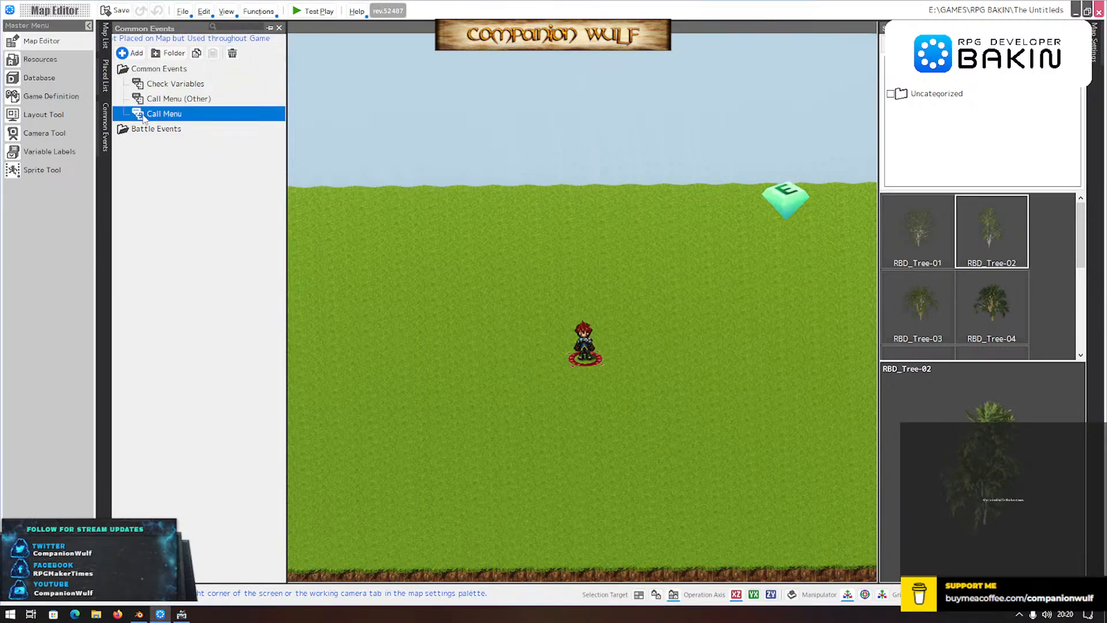
pyautogui.click(152, 197)
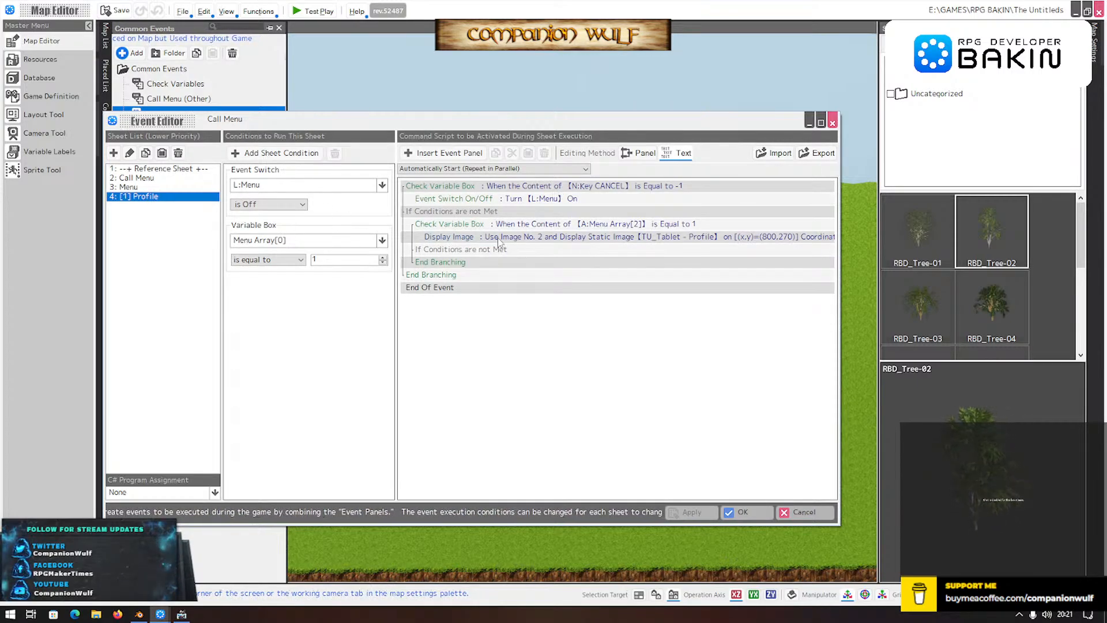
pyautogui.click(499, 237)
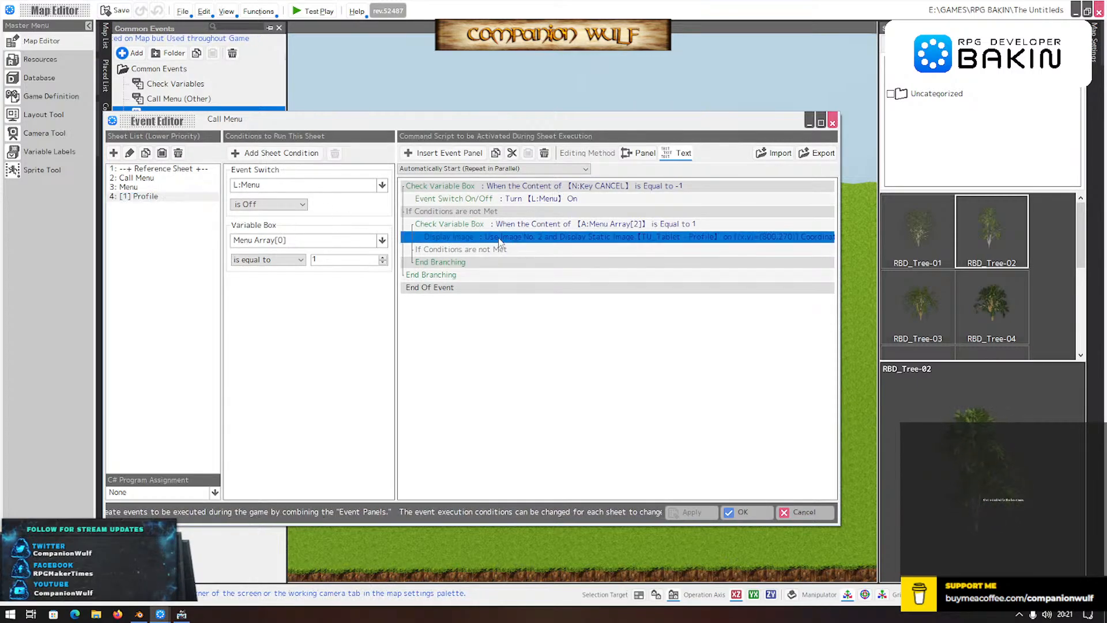
pyautogui.click(495, 153)
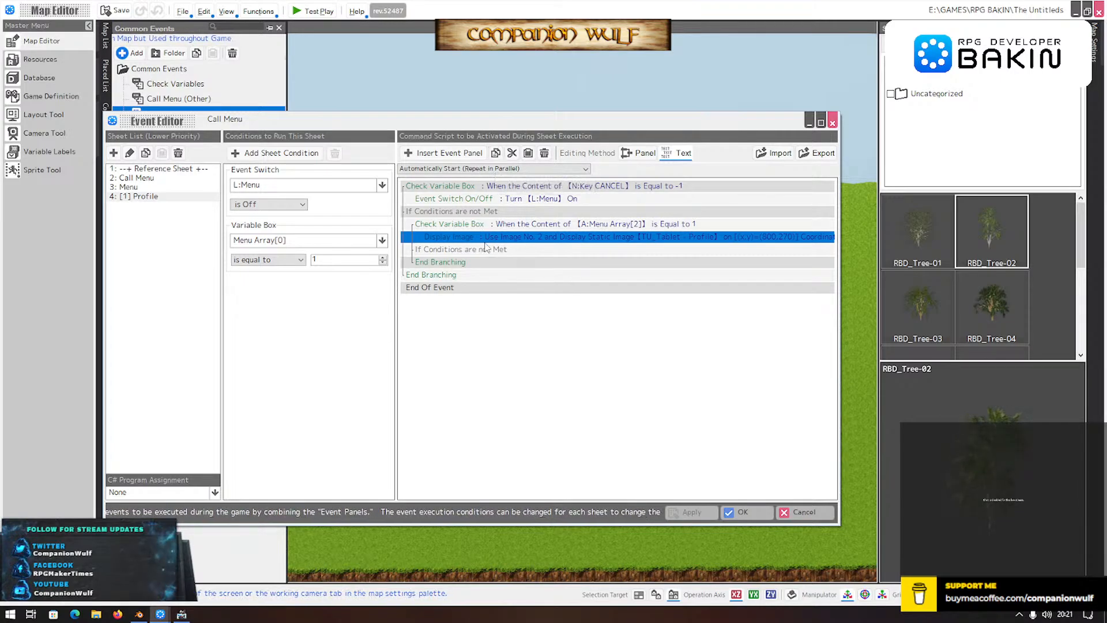
pyautogui.click(528, 154)
pyautogui.doubleClick(526, 248)
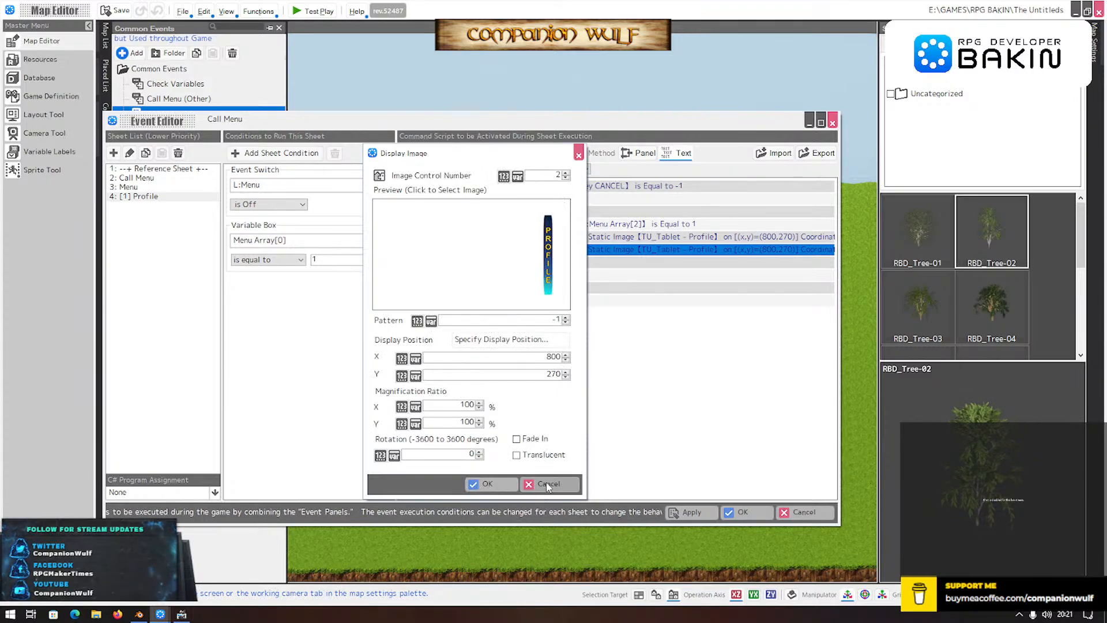
pyautogui.click(547, 485)
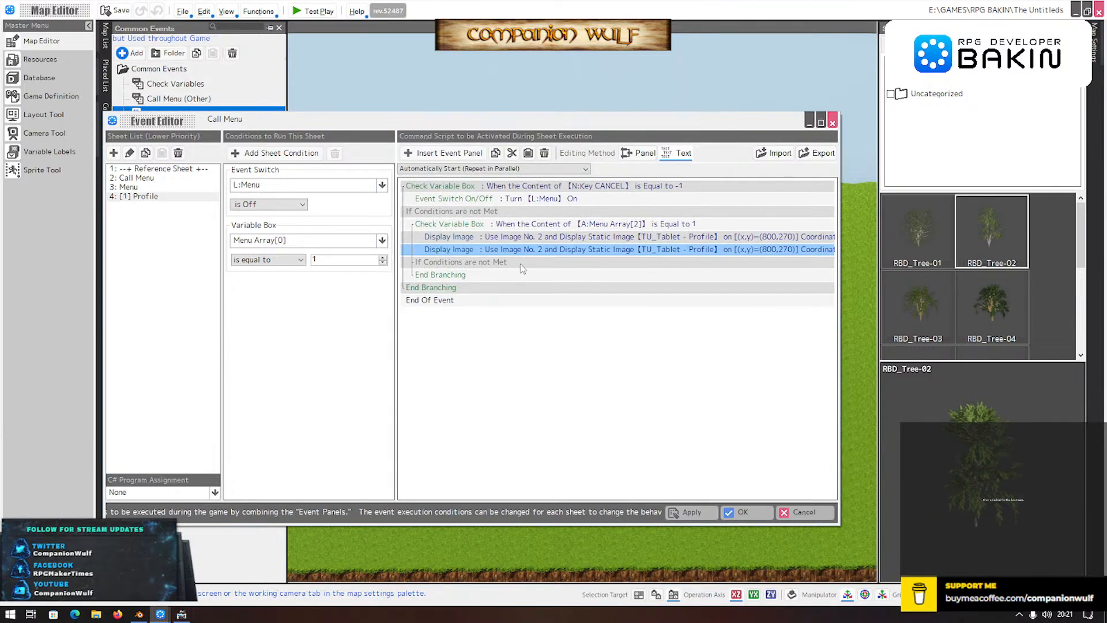
pyautogui.click(545, 153)
pyautogui.click(514, 249)
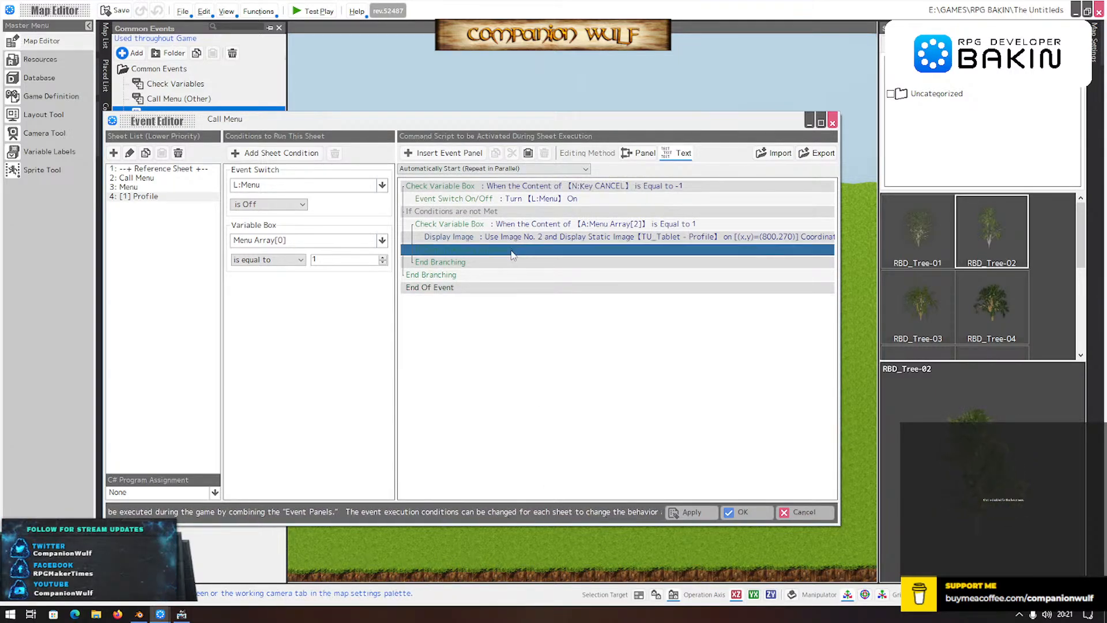
pyautogui.click(459, 154)
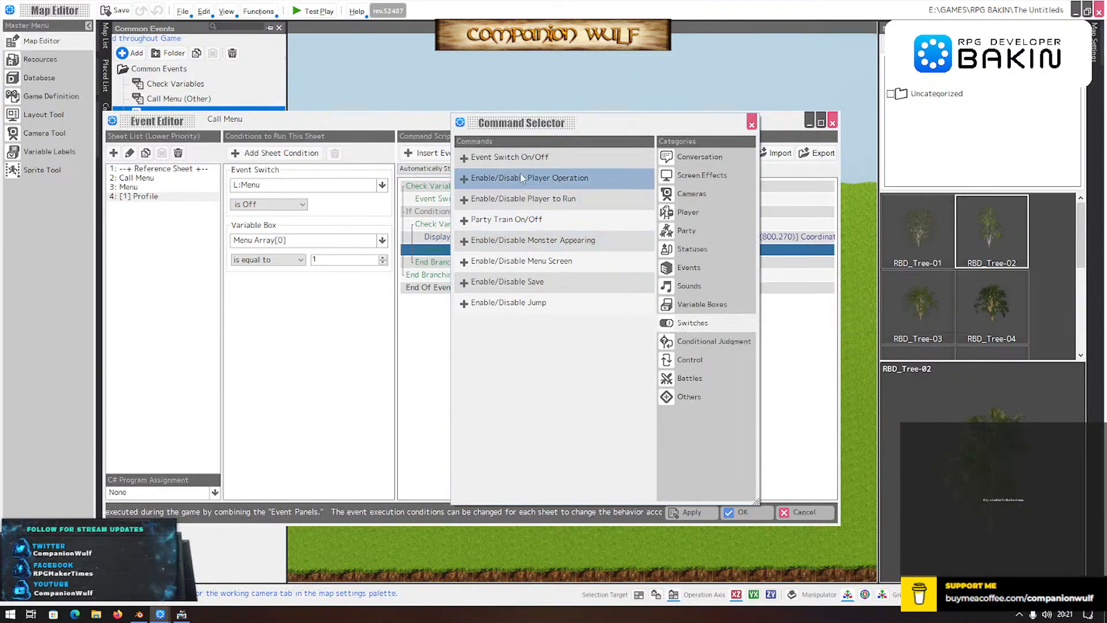
pyautogui.doubleClick(510, 157)
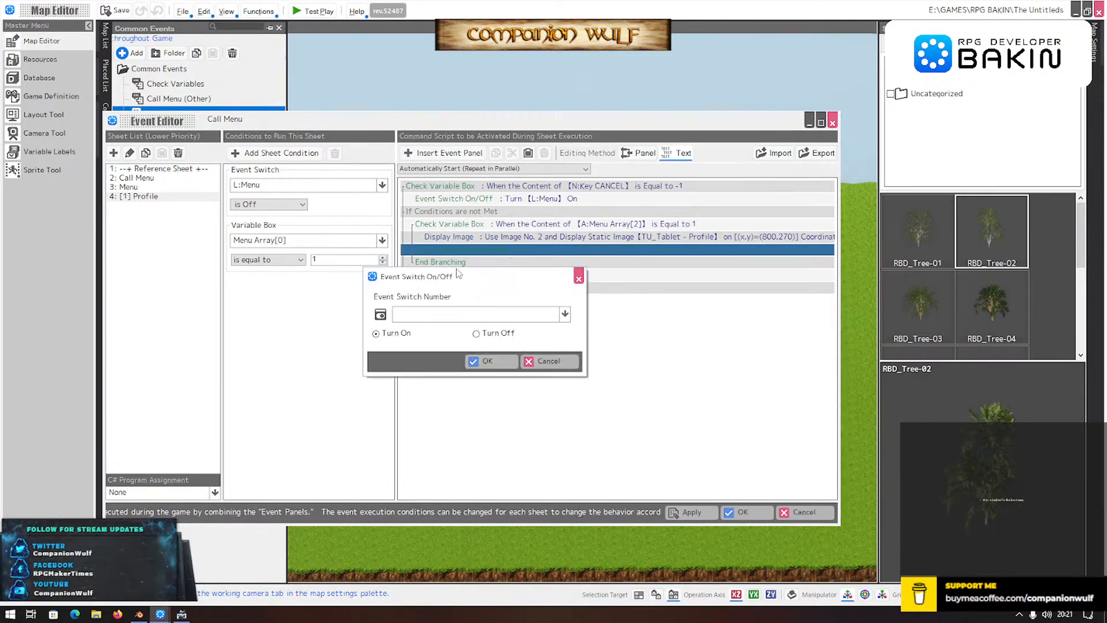
pyautogui.click(559, 361)
# - Insert a Check String Variable Box below the Profile sheet's Display Image command, checking that MC Gender is the same as Male
pyautogui.click(443, 153)
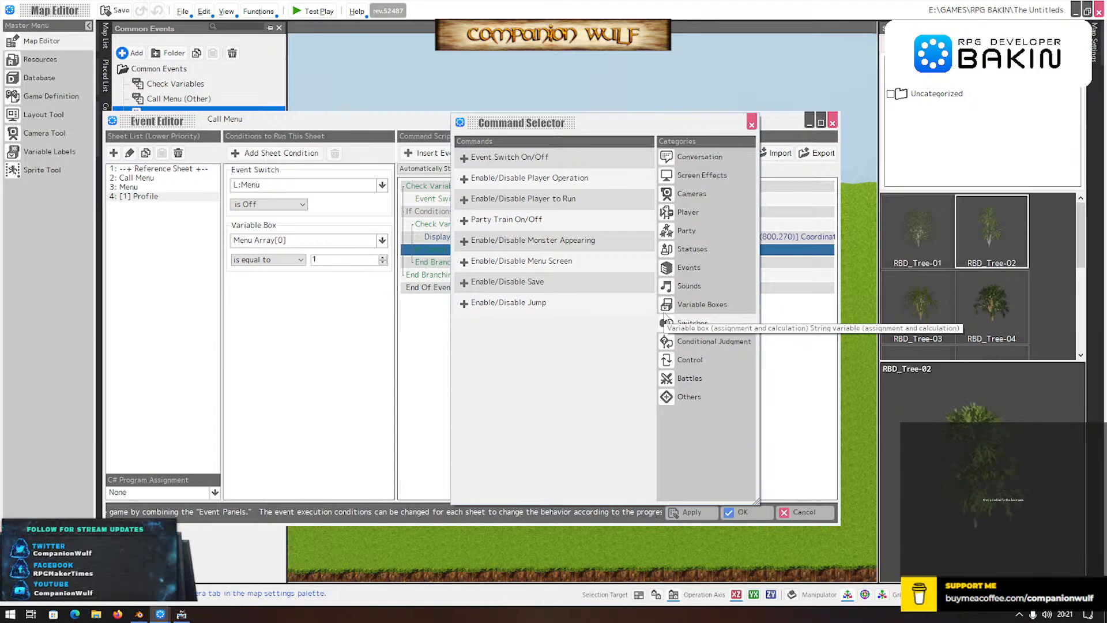
pyautogui.click(705, 305)
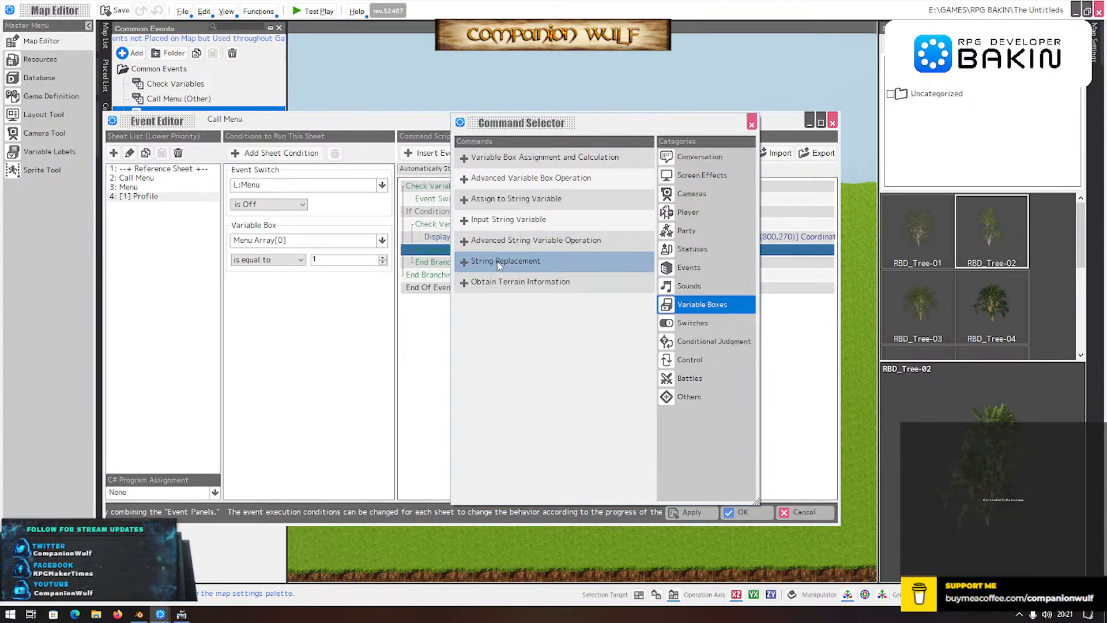
pyautogui.click(680, 342)
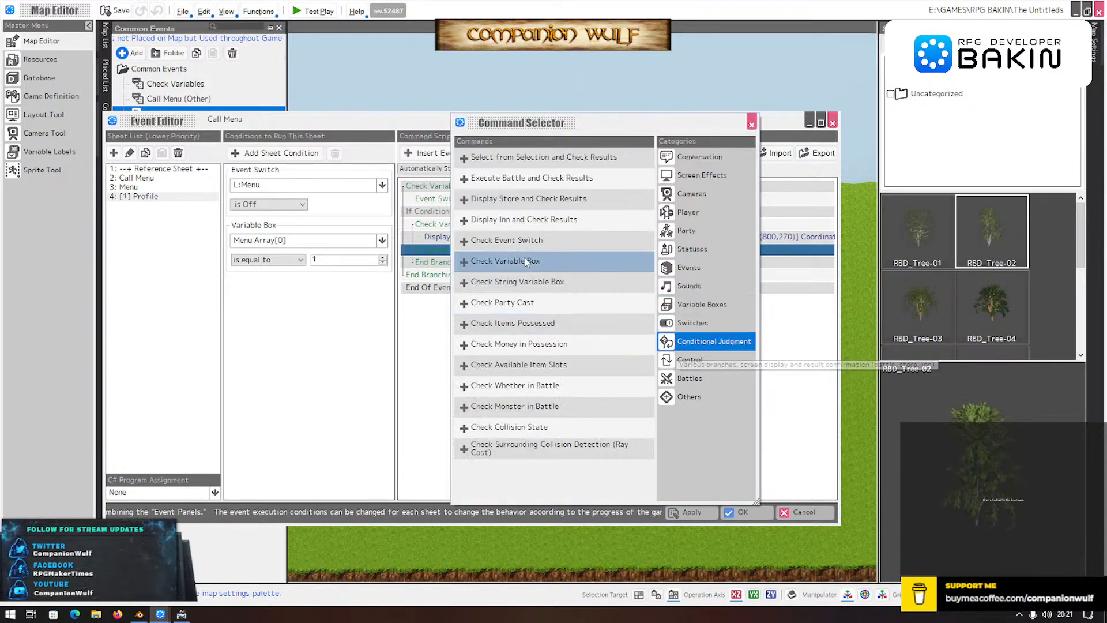
pyautogui.click(484, 282)
pyautogui.click(483, 292)
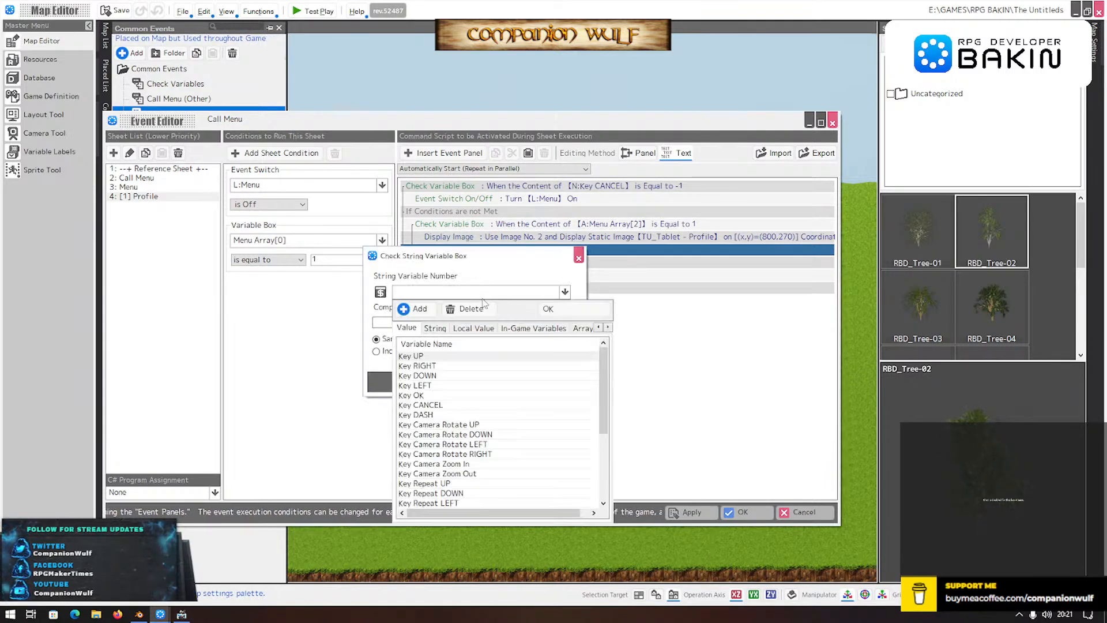
pyautogui.click(439, 329)
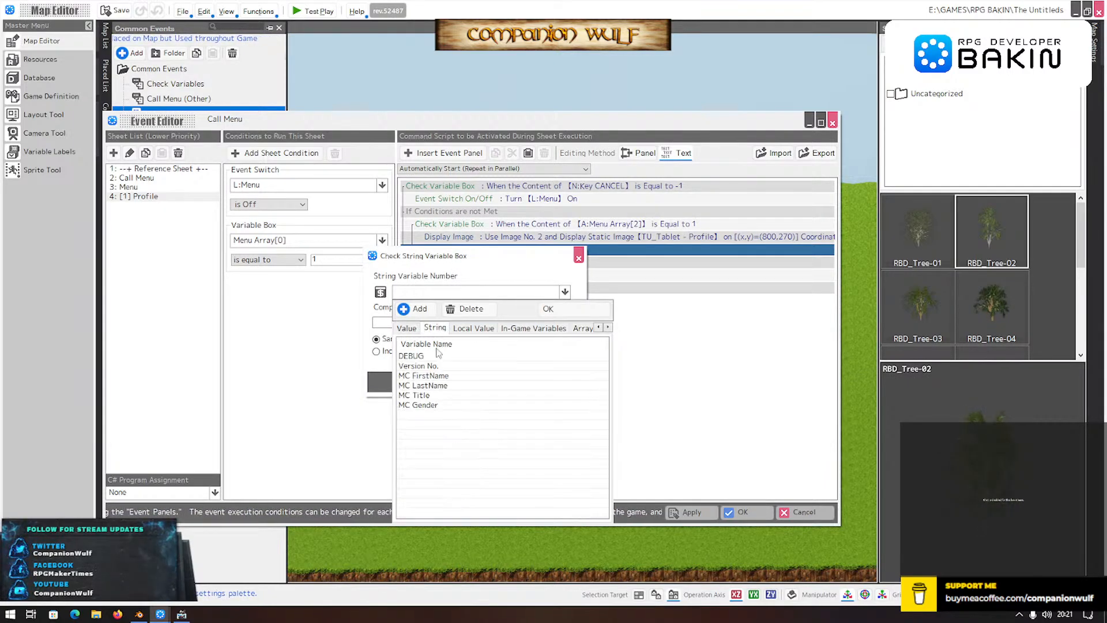
pyautogui.doubleClick(432, 405)
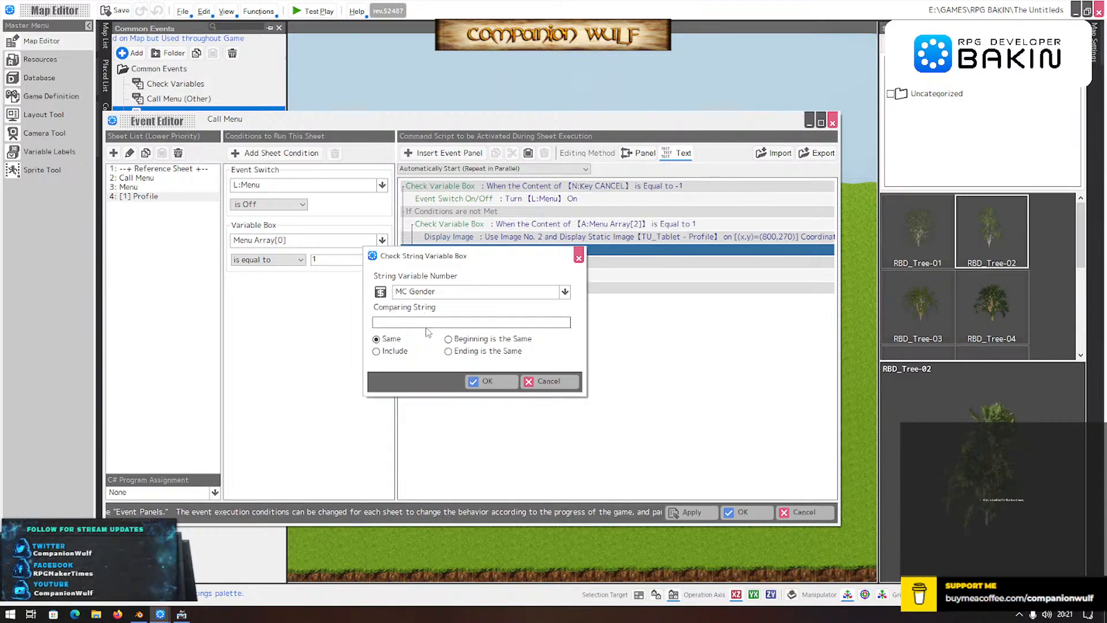
pyautogui.click(431, 325)
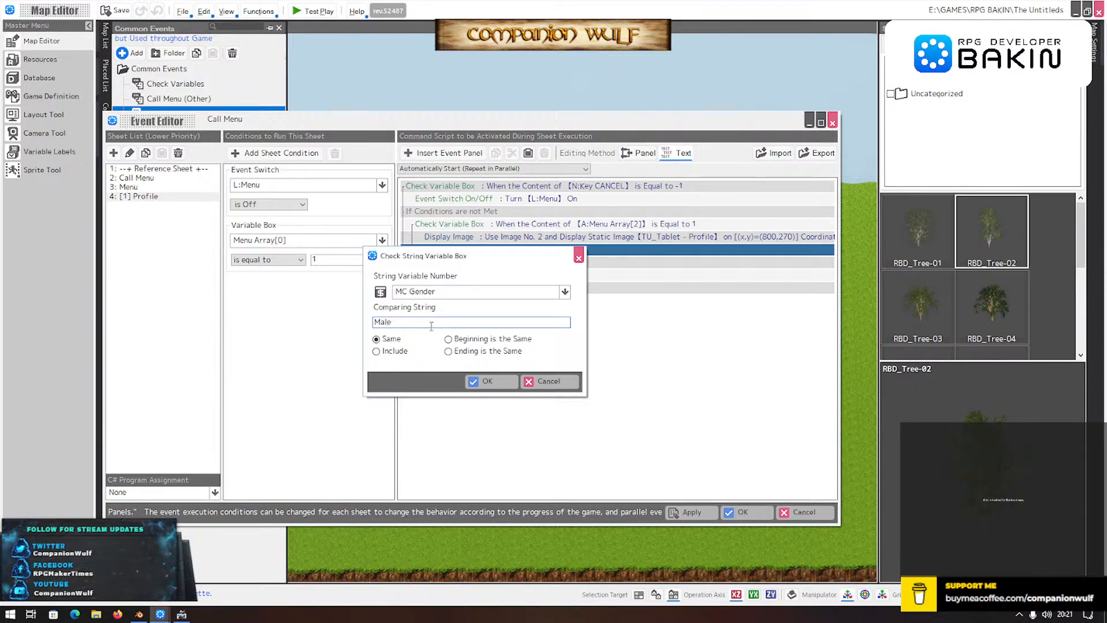
pyautogui.click(507, 384)
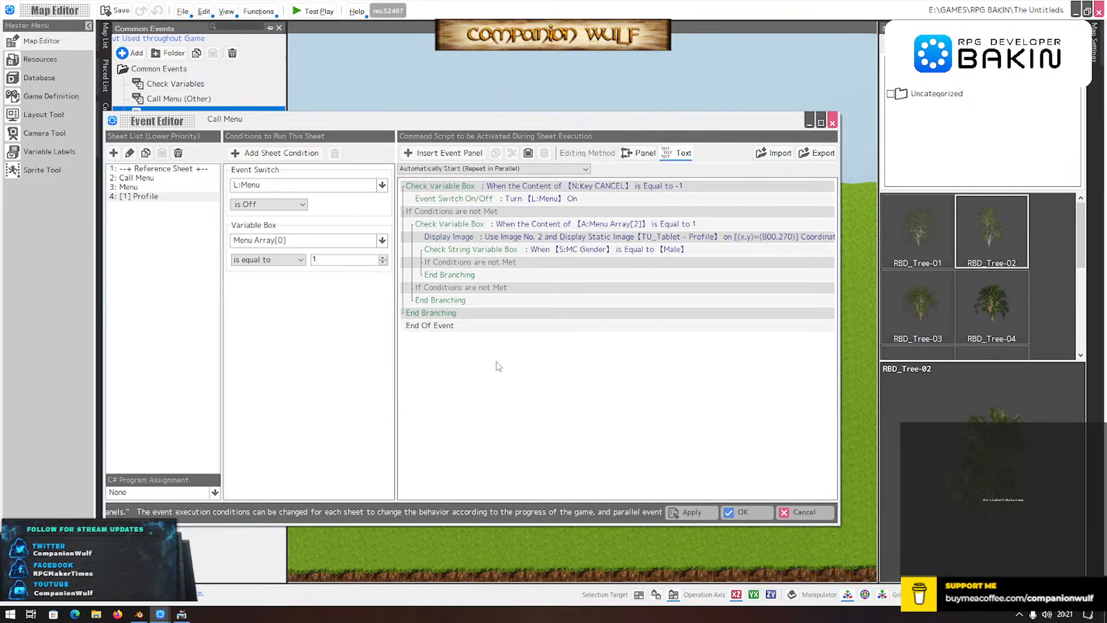
# - Paste the copied Display Image command inside the Male branch, using image control number 3 and the texture Character - Player (M).png
pyautogui.click(496, 262)
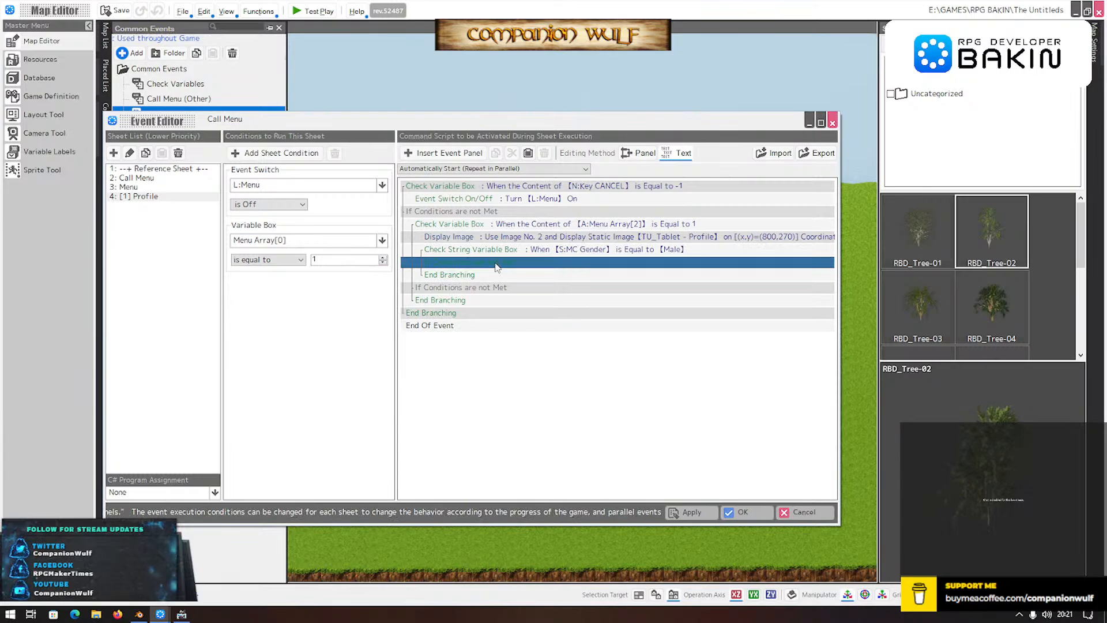
pyautogui.click(528, 153)
pyautogui.doubleClick(555, 269)
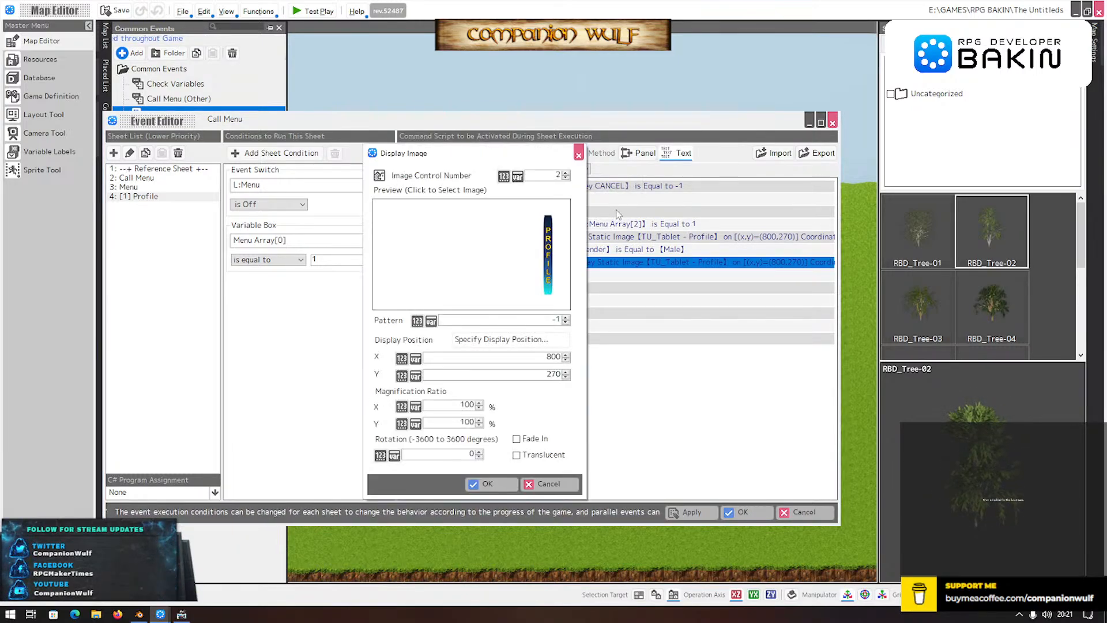
pyautogui.click(480, 255)
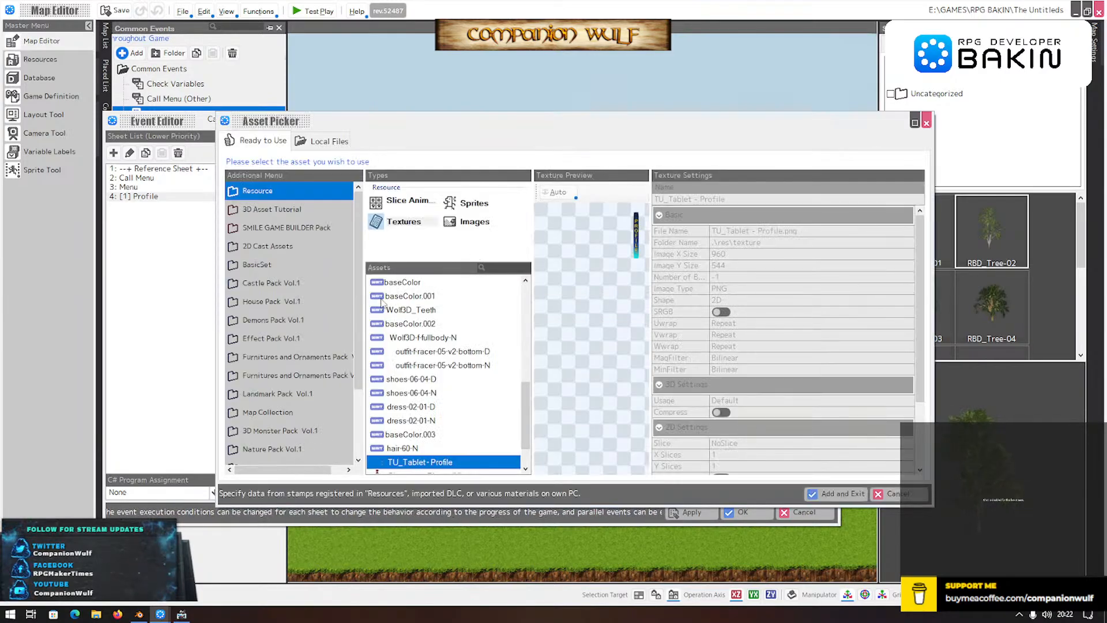
pyautogui.scroll(-1, 426, 443)
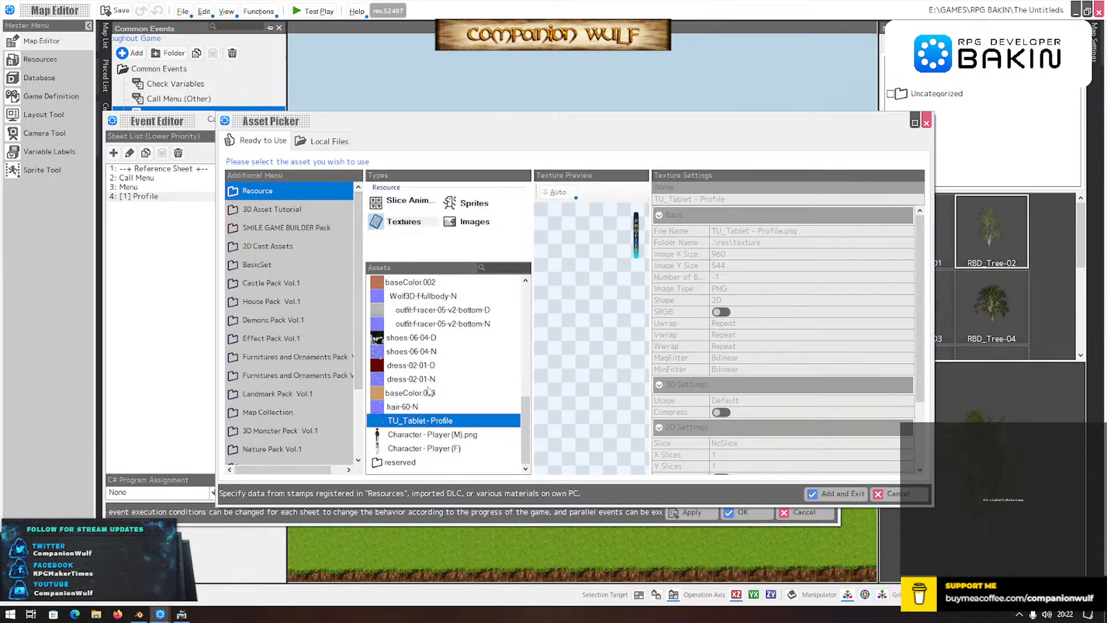
pyautogui.click(427, 435)
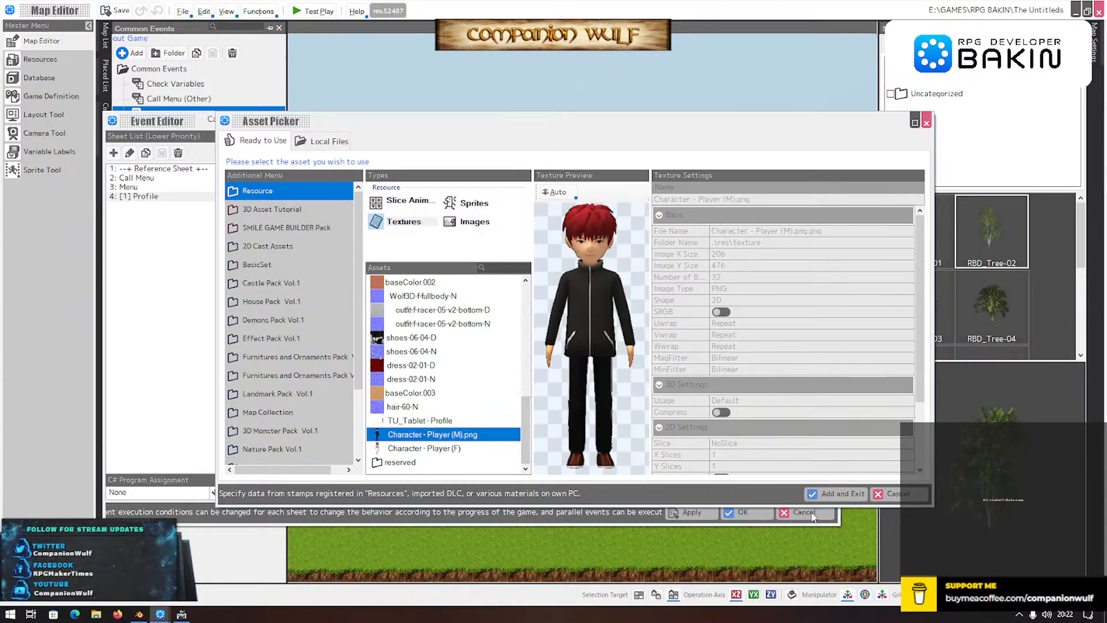
pyautogui.click(842, 495)
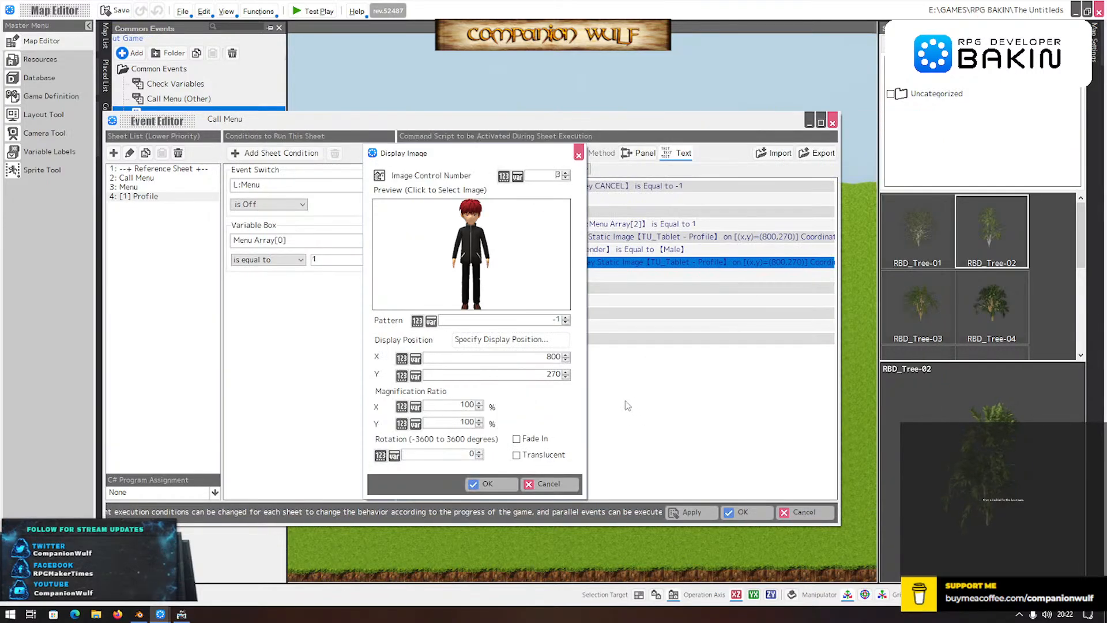
# - Set the male character image's display position to X 1430, Y 301
pyautogui.click(545, 340)
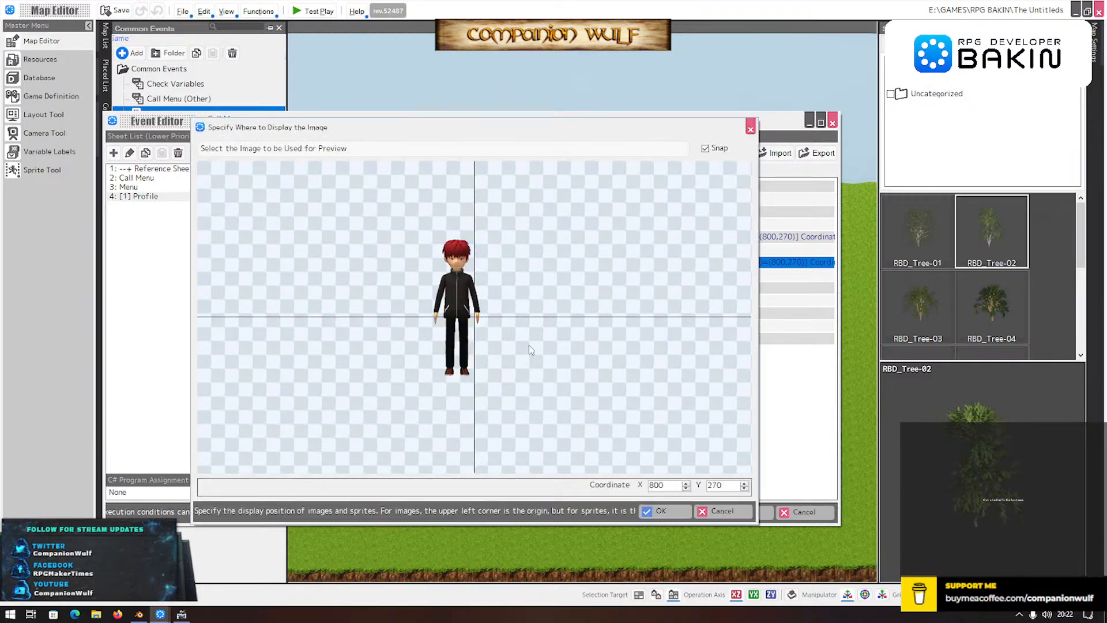
pyautogui.moveTo(451, 305); pyautogui.dragTo(632, 309)
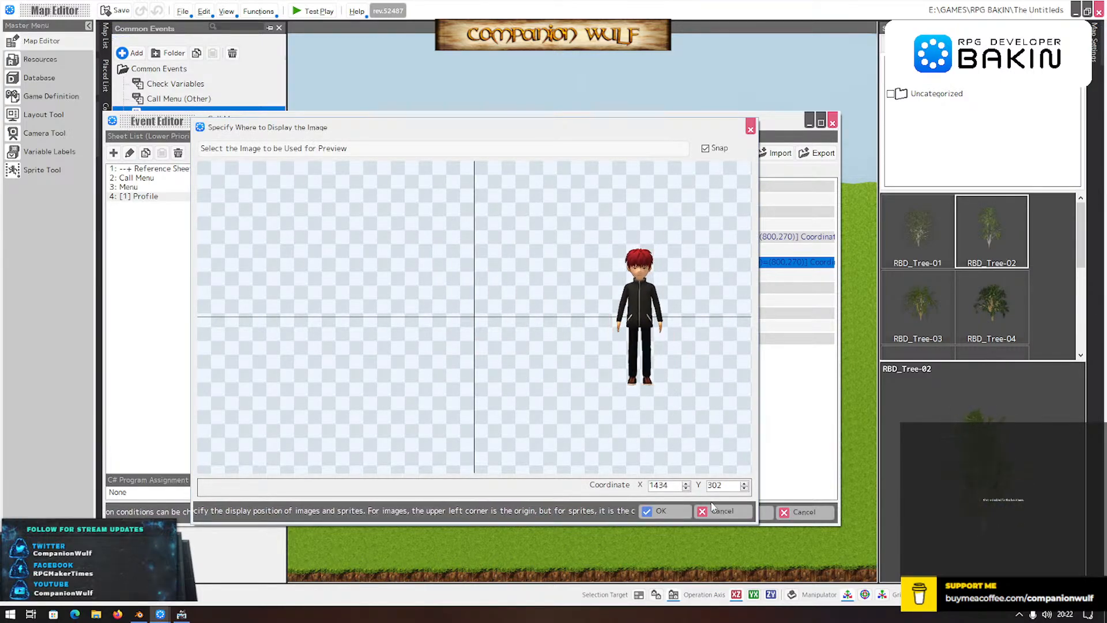
pyautogui.click(686, 489)
pyautogui.click(686, 488)
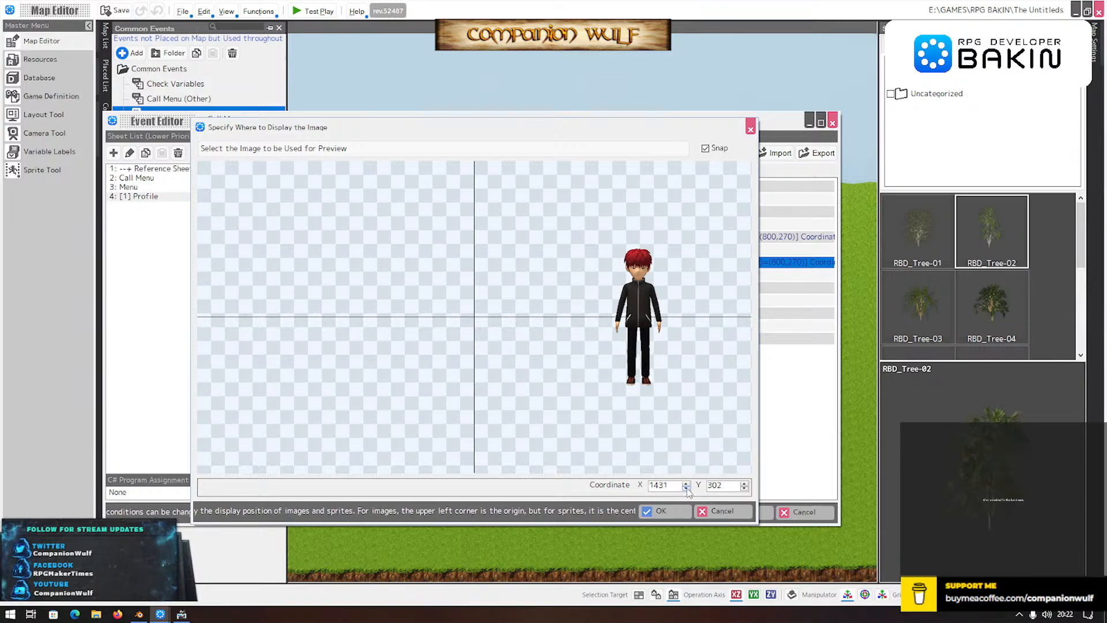
pyautogui.click(744, 489)
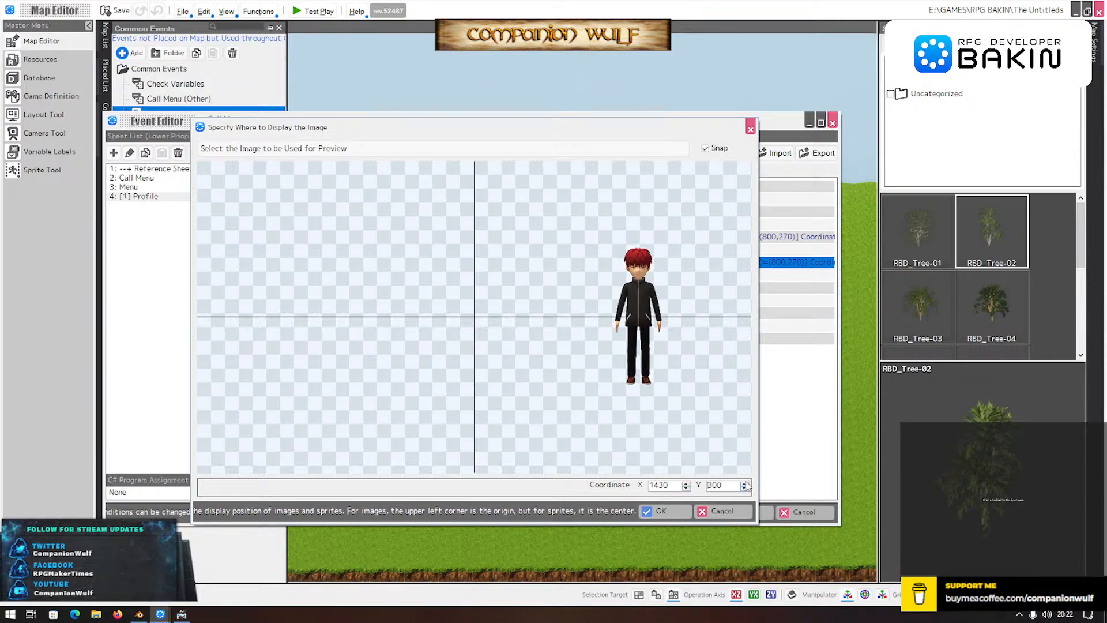
pyautogui.click(662, 511)
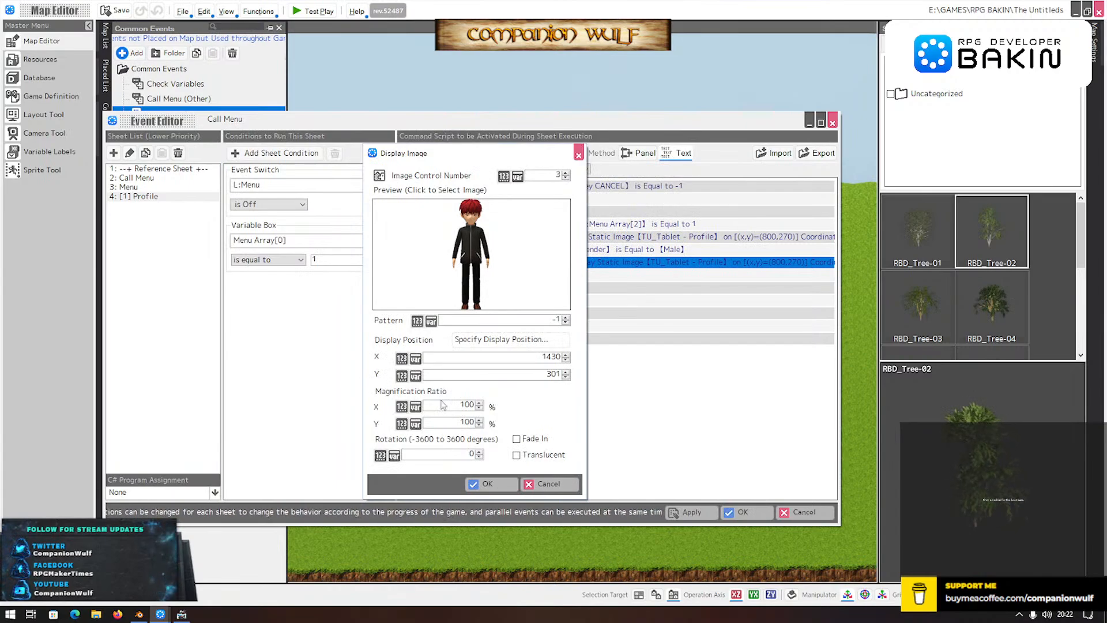
# - Set the male character image's magnification ratio to 130% in X and Y and save the Call Menu event
pyautogui.moveTo(465, 406); pyautogui.dragTo(470, 406)
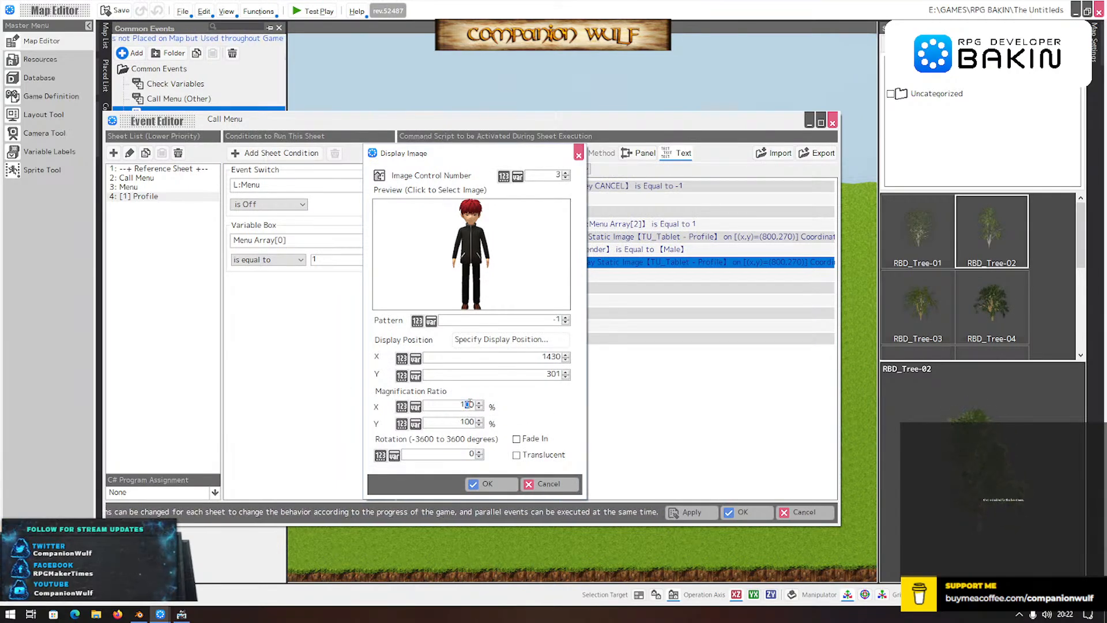
pyautogui.write('3')
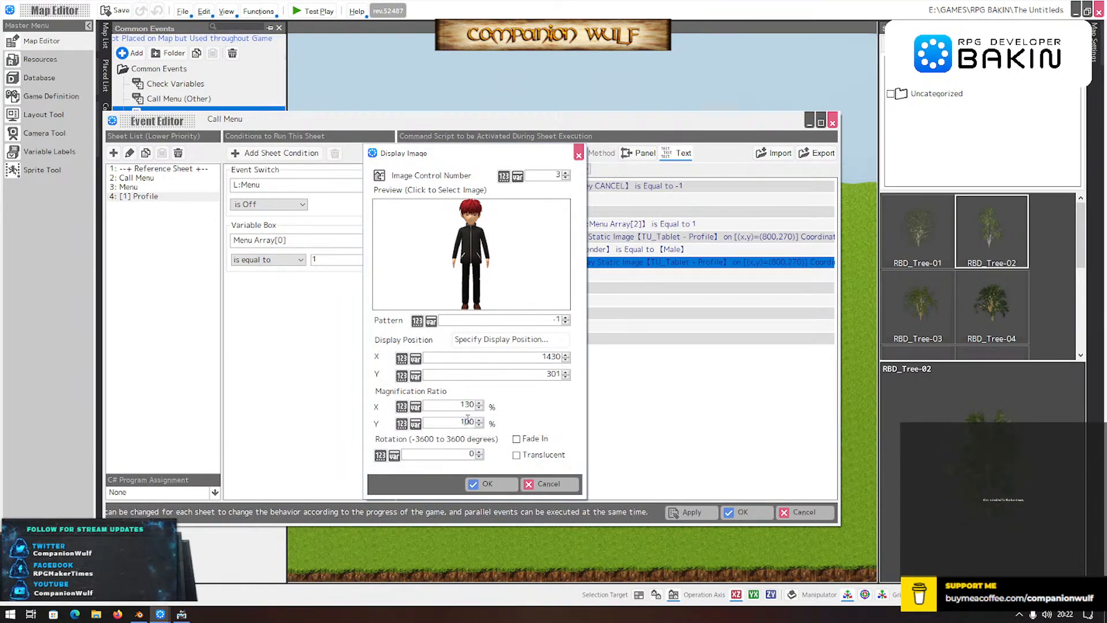
pyautogui.moveTo(465, 422); pyautogui.dragTo(469, 422)
pyautogui.write('3')
pyautogui.click(487, 483)
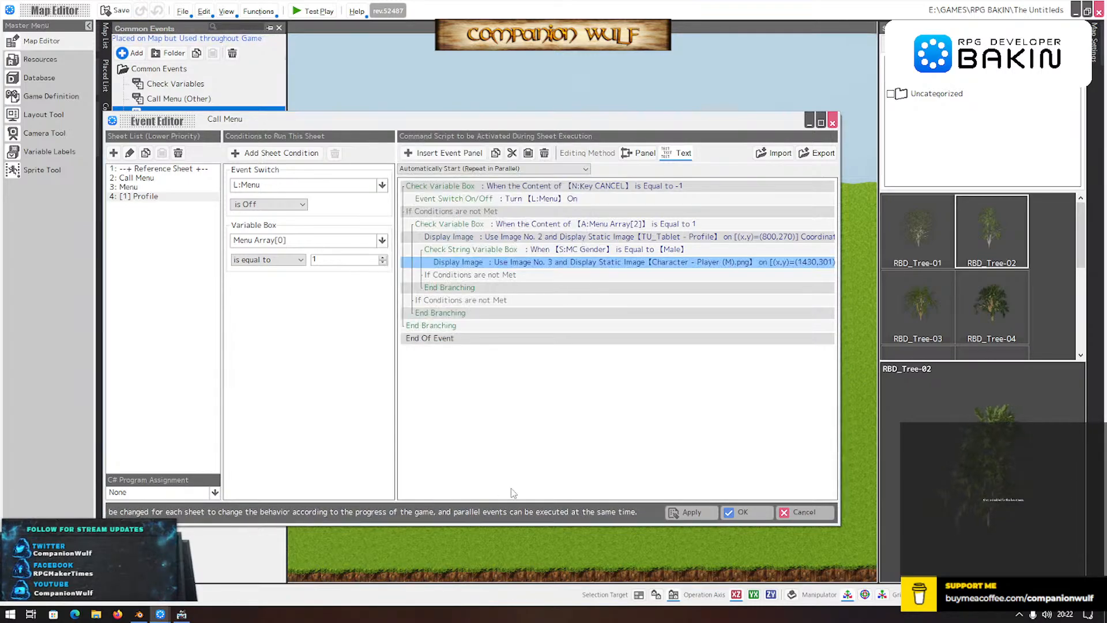
pyautogui.click(742, 512)
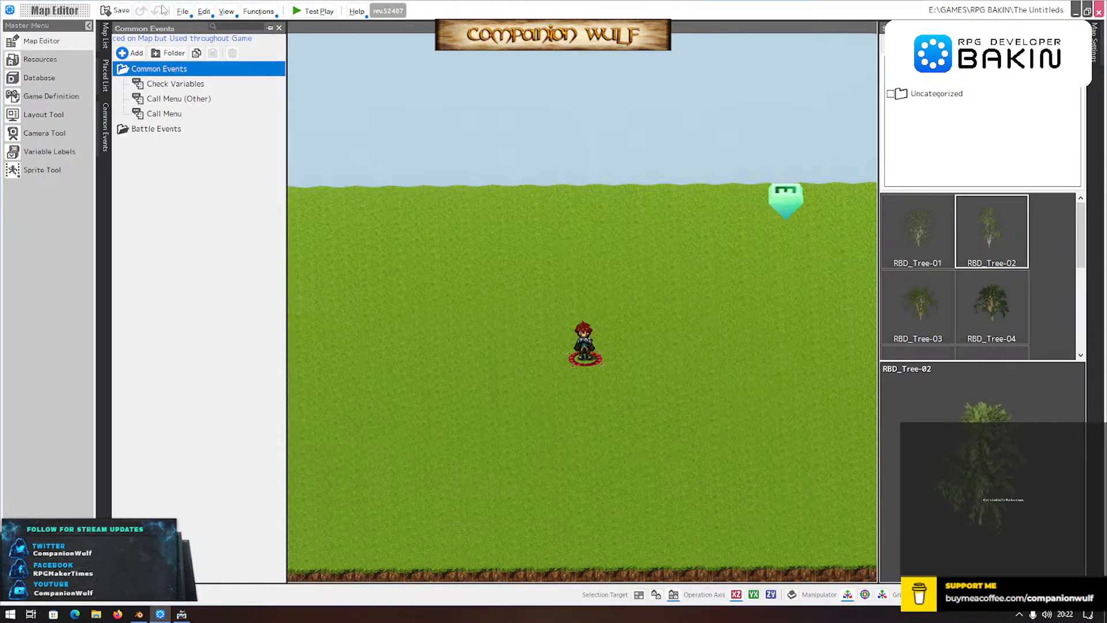
# - Test play the game and open the tablet menu's Profile screen to check the male character image
pyautogui.click(311, 11)
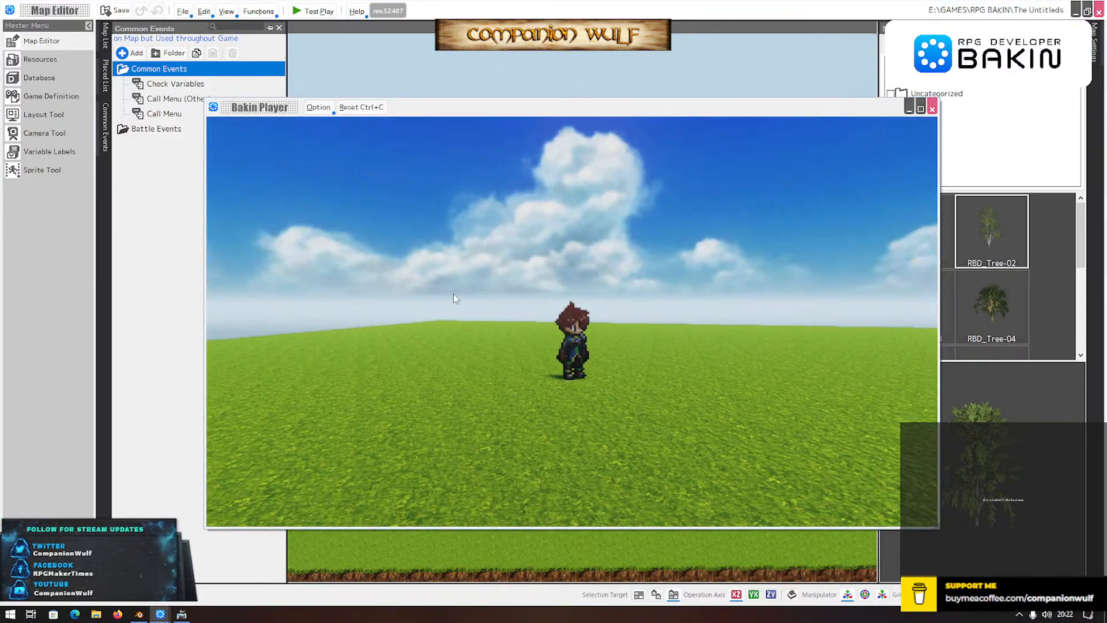
pyautogui.press('Escape')
pyautogui.press('Return')
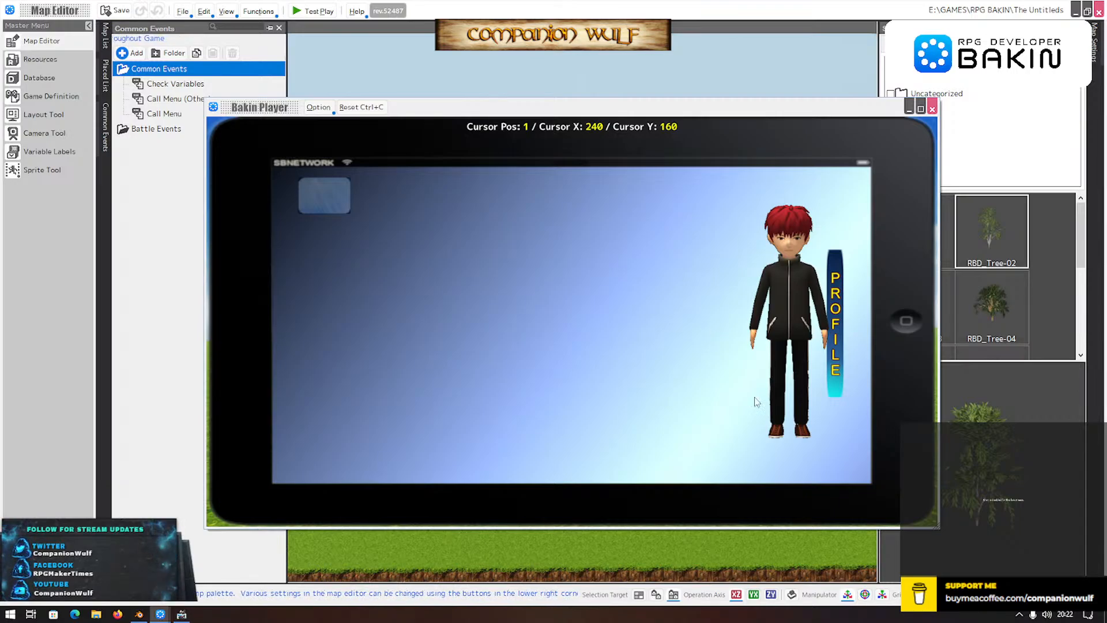
# - Close the test play and open the male character's Display Image command in the Call Menu event's Profile sheet
pyautogui.click(934, 110)
pyautogui.click(154, 113)
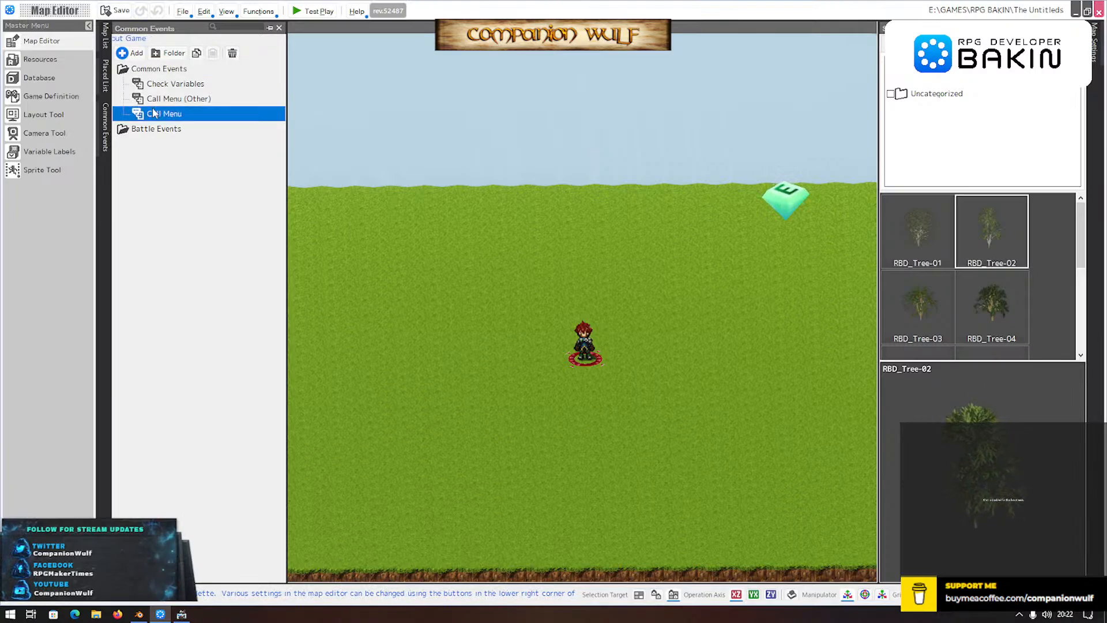
pyautogui.doubleClick(139, 117)
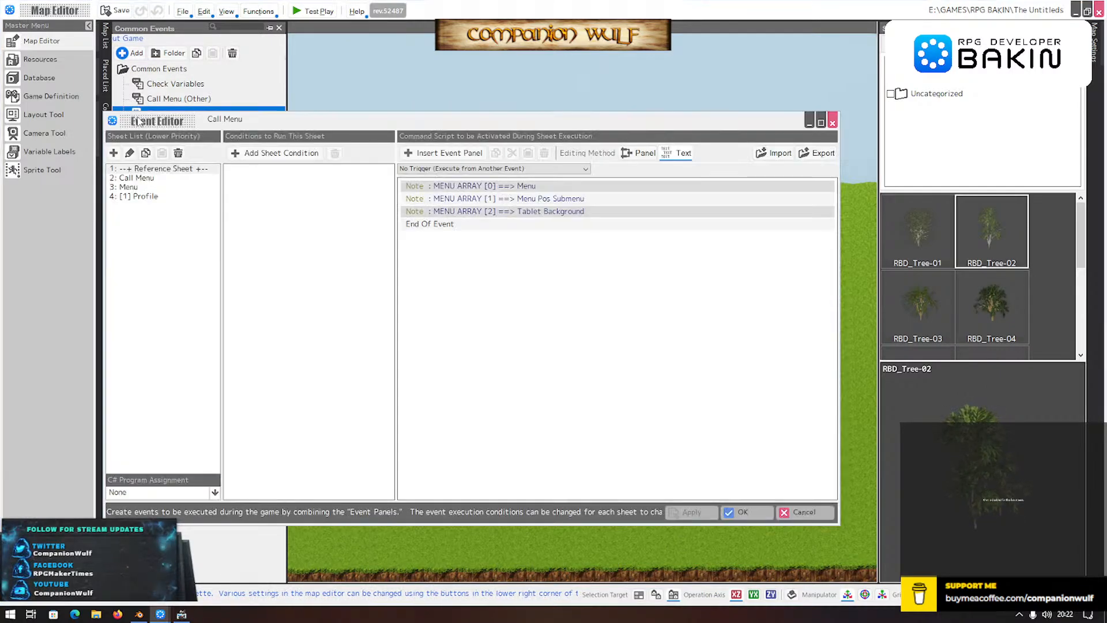
pyautogui.click(134, 198)
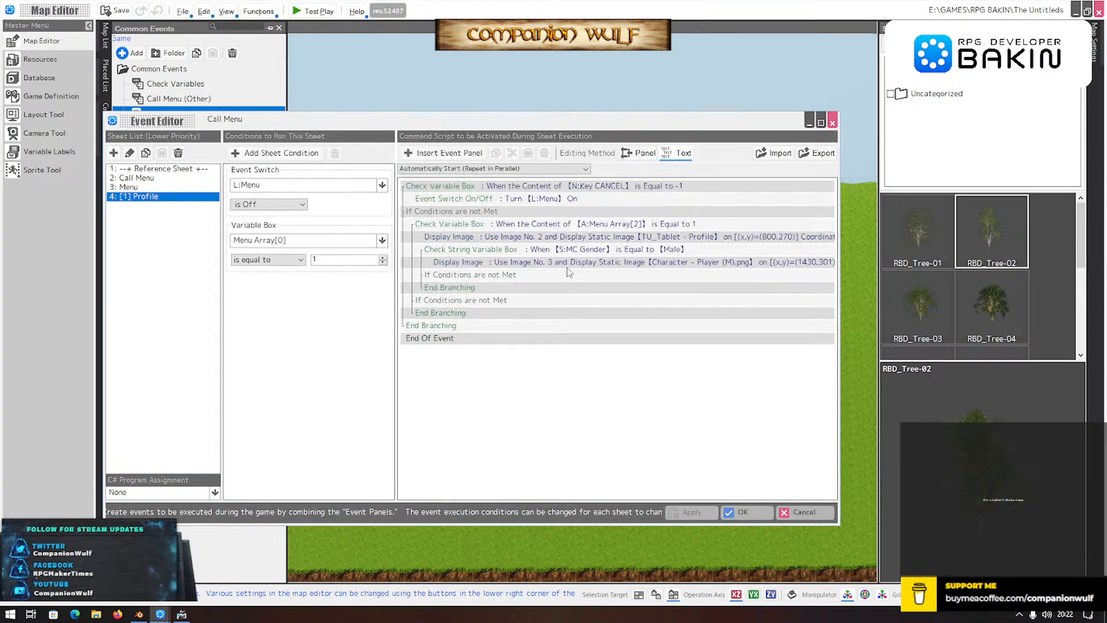
pyautogui.doubleClick(566, 264)
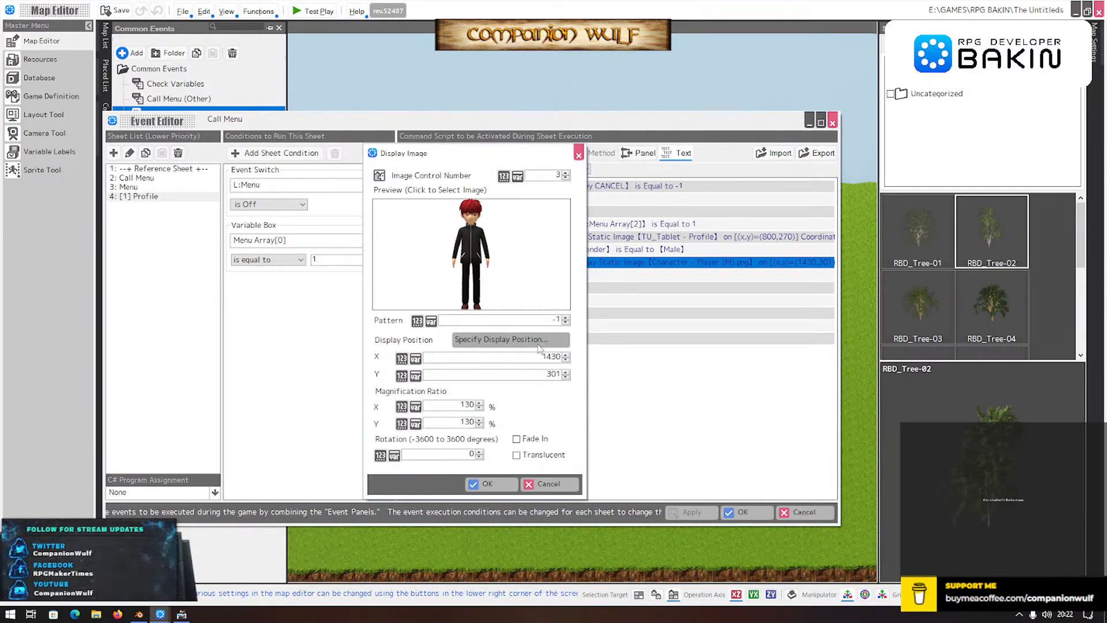
pyautogui.click(538, 343)
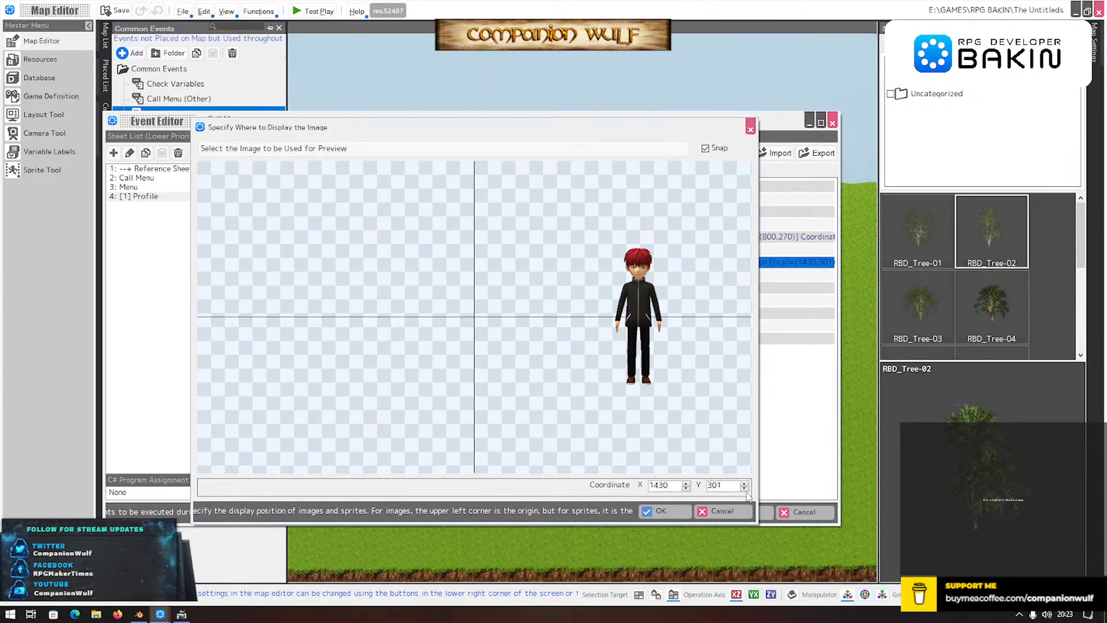
pyautogui.click(745, 488)
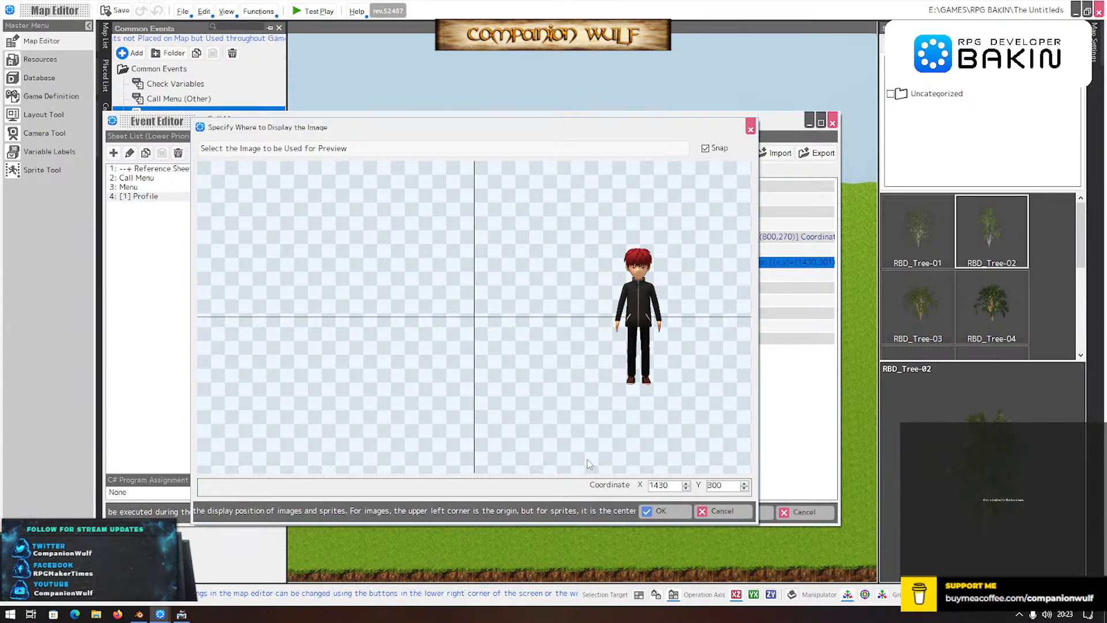
pyautogui.doubleClick(725, 486)
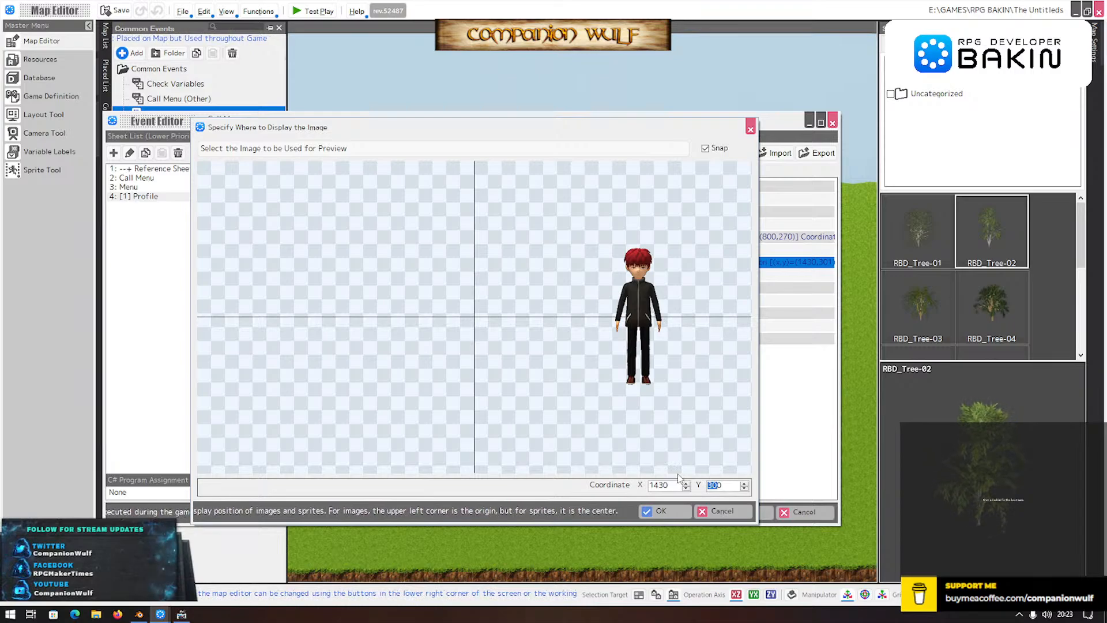
pyautogui.write('270')
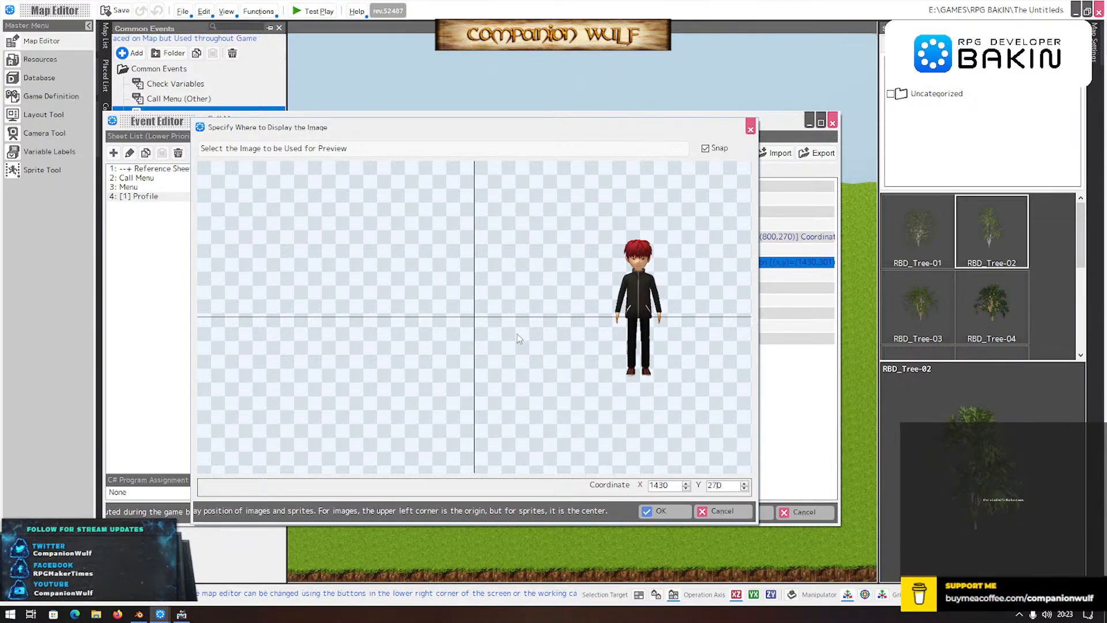
pyautogui.click(723, 512)
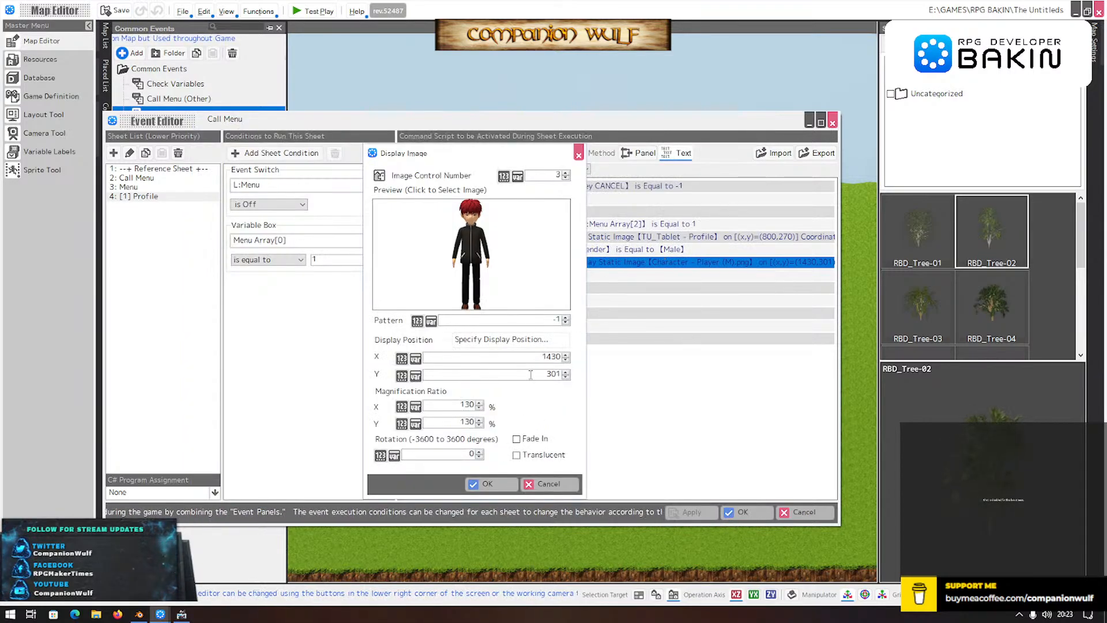
# - Set the male character image's display position to X 1400, Y 300
pyautogui.click(566, 376)
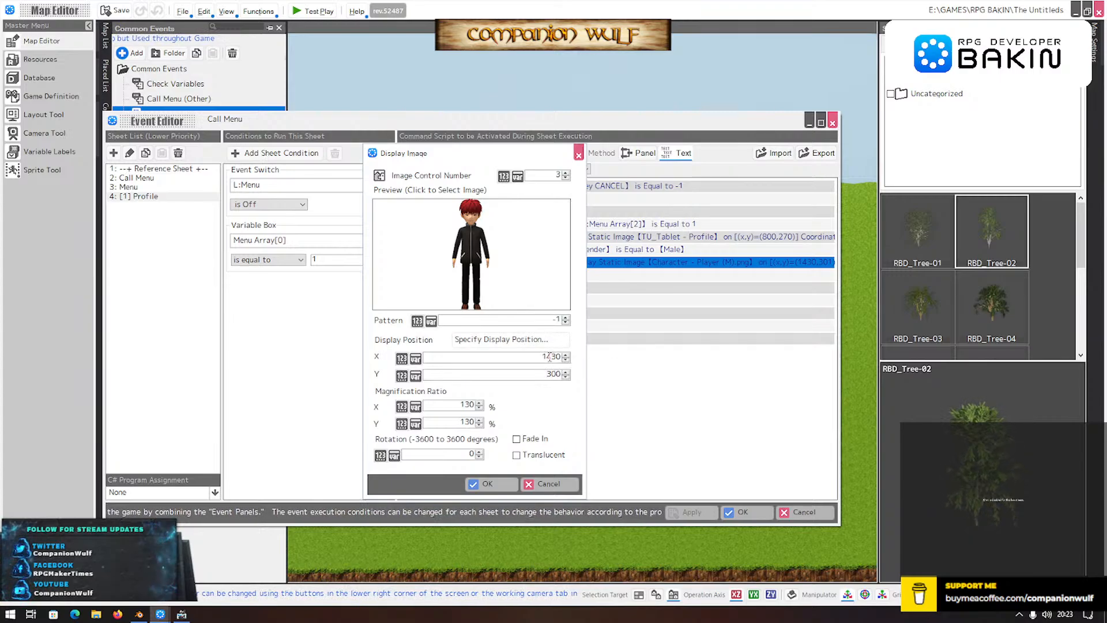
pyautogui.moveTo(550, 357); pyautogui.dragTo(556, 357)
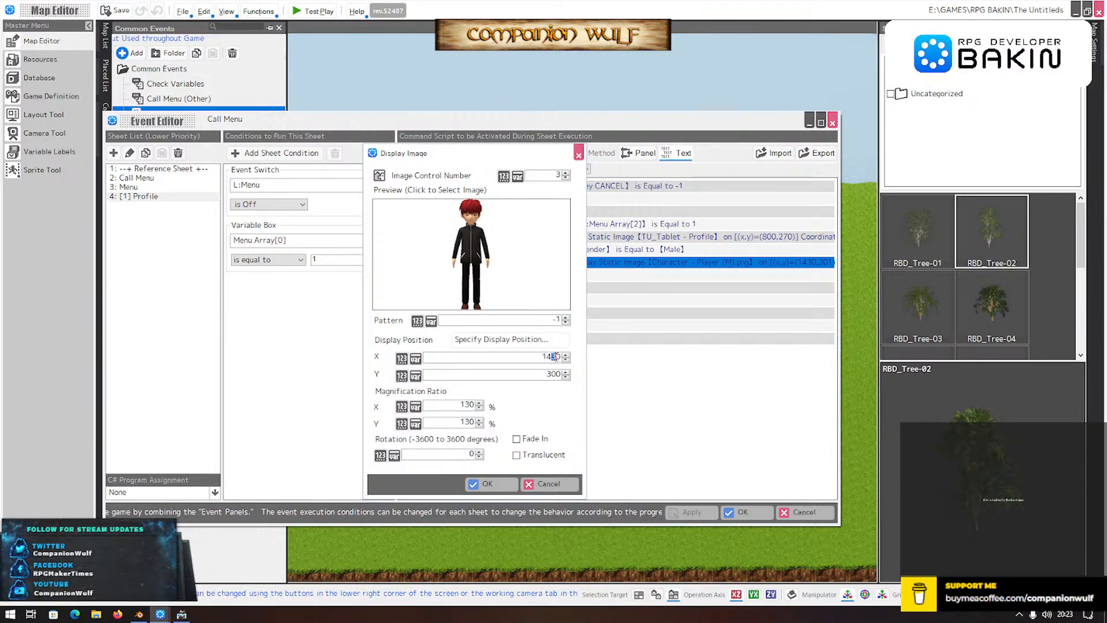
pyautogui.write('0')
pyautogui.click(501, 339)
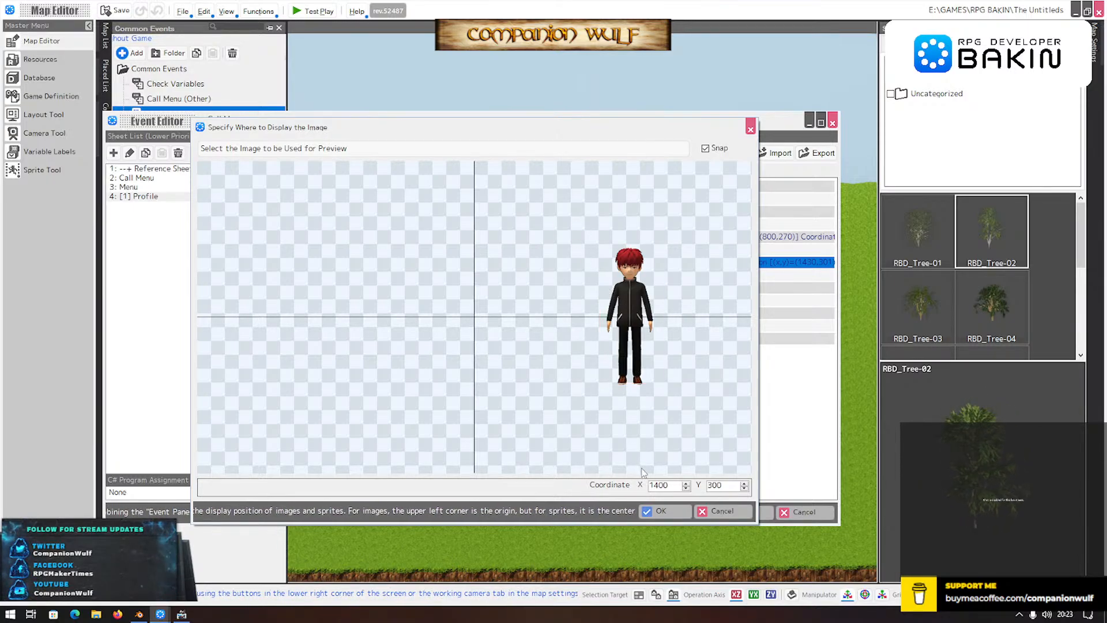
pyautogui.click(661, 511)
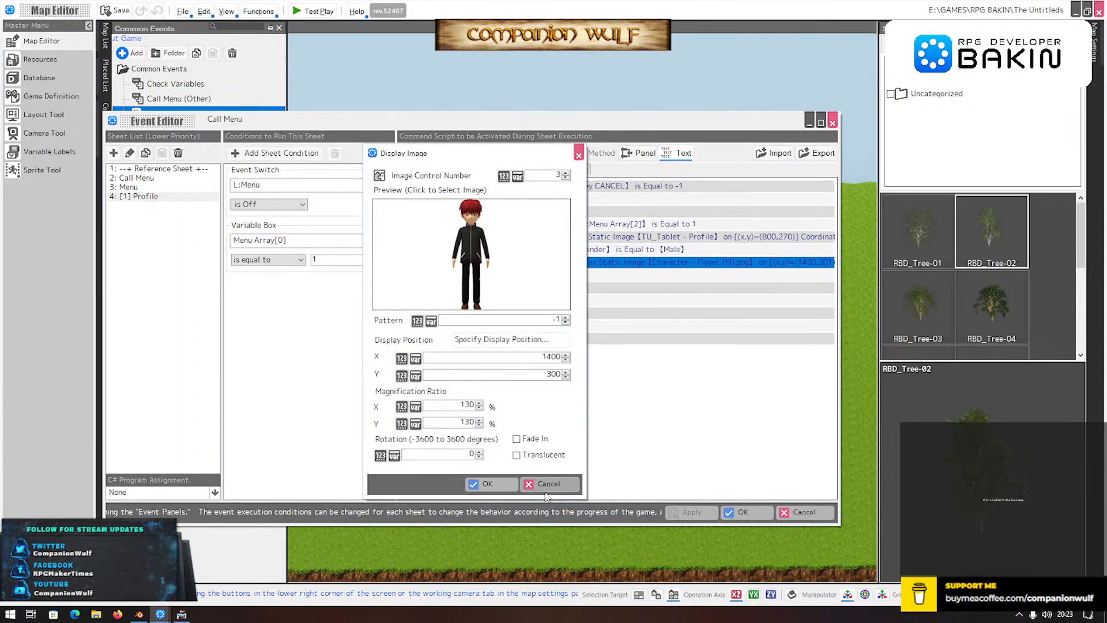
pyautogui.click(483, 484)
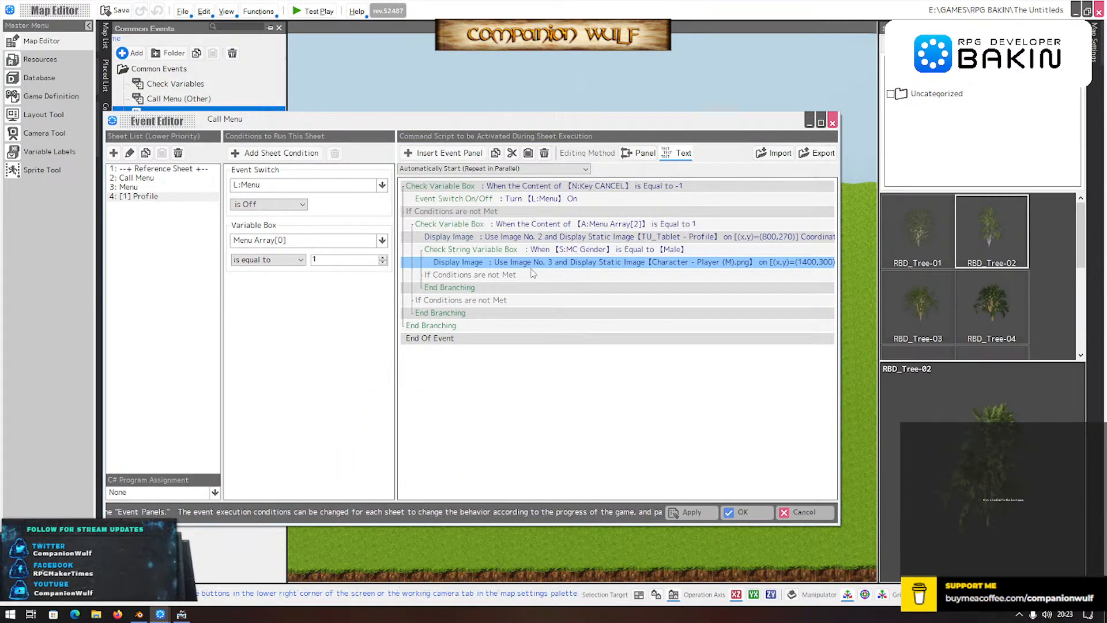
# - Copy the male Display Image command into the gender check's If Conditions are not Met branch
pyautogui.click(531, 261)
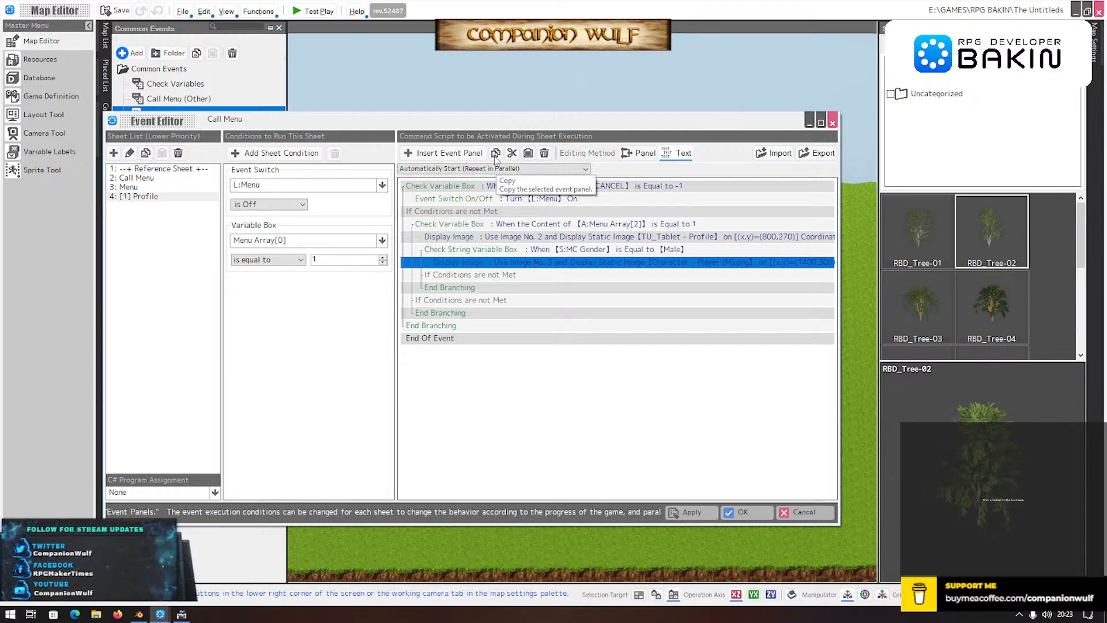
pyautogui.click(490, 280)
pyautogui.press('Down')
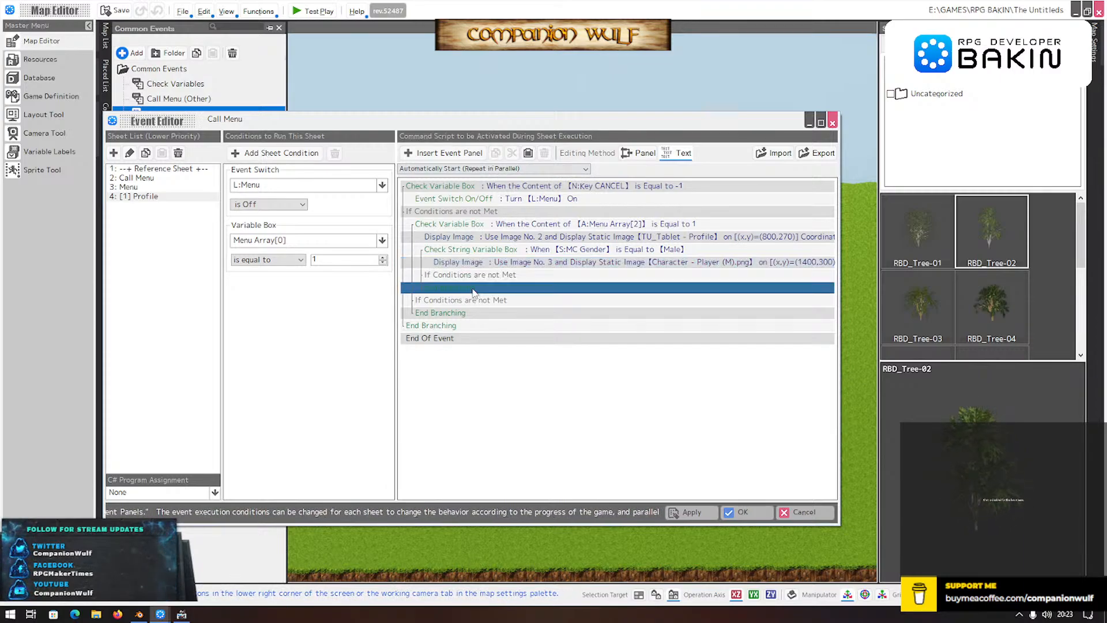
pyautogui.click(528, 152)
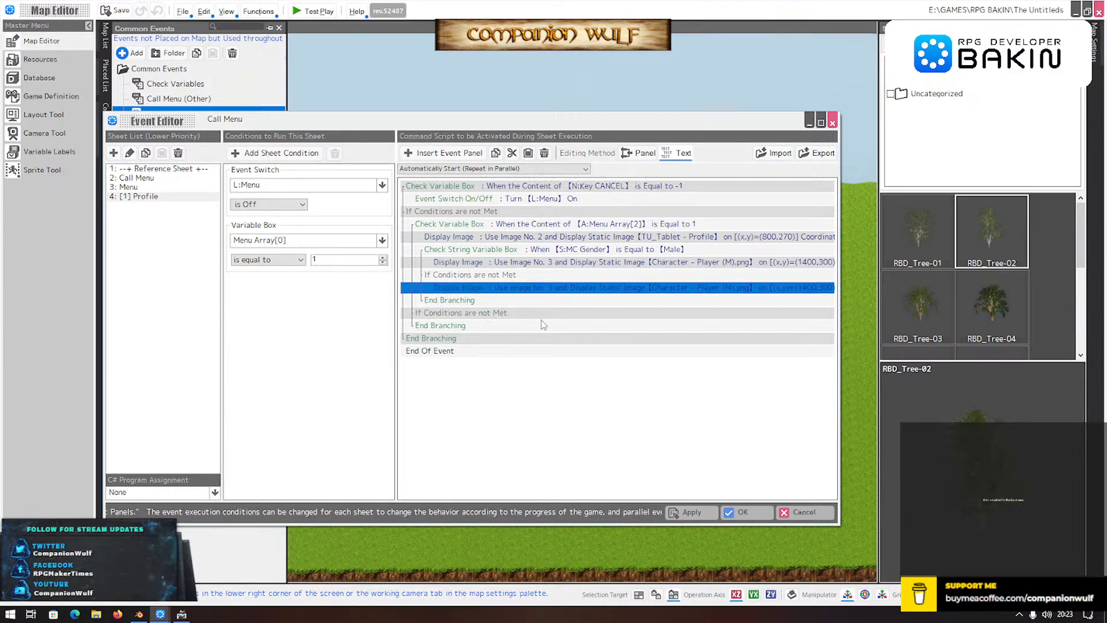
# - Change the pasted command's image to the texture Character - Player (F) and save the Call Menu event
pyautogui.doubleClick(568, 288)
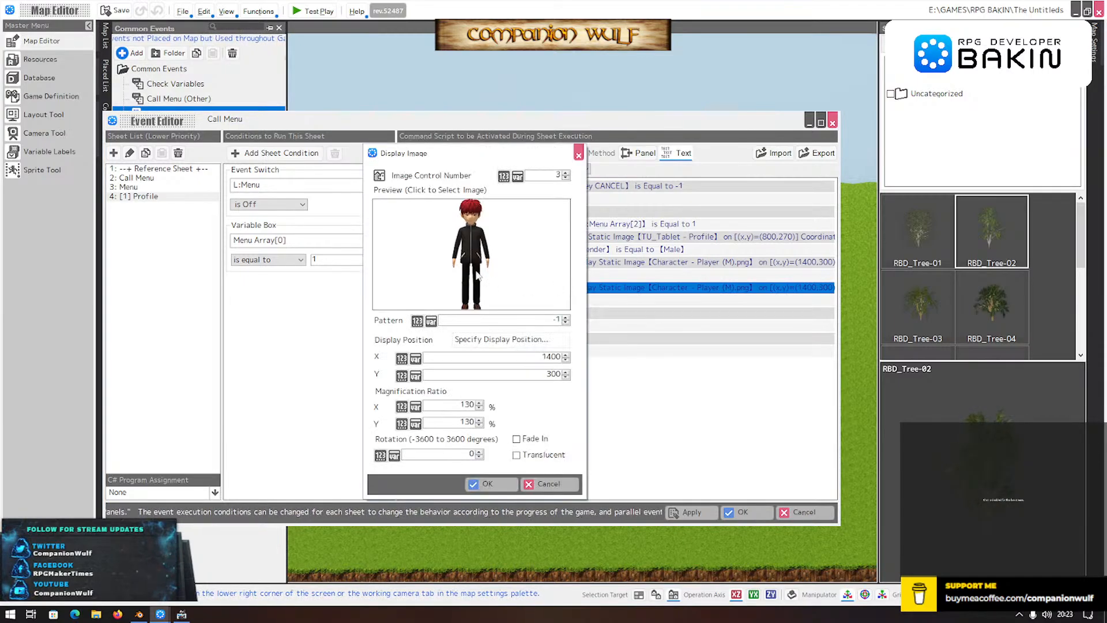
pyautogui.click(494, 284)
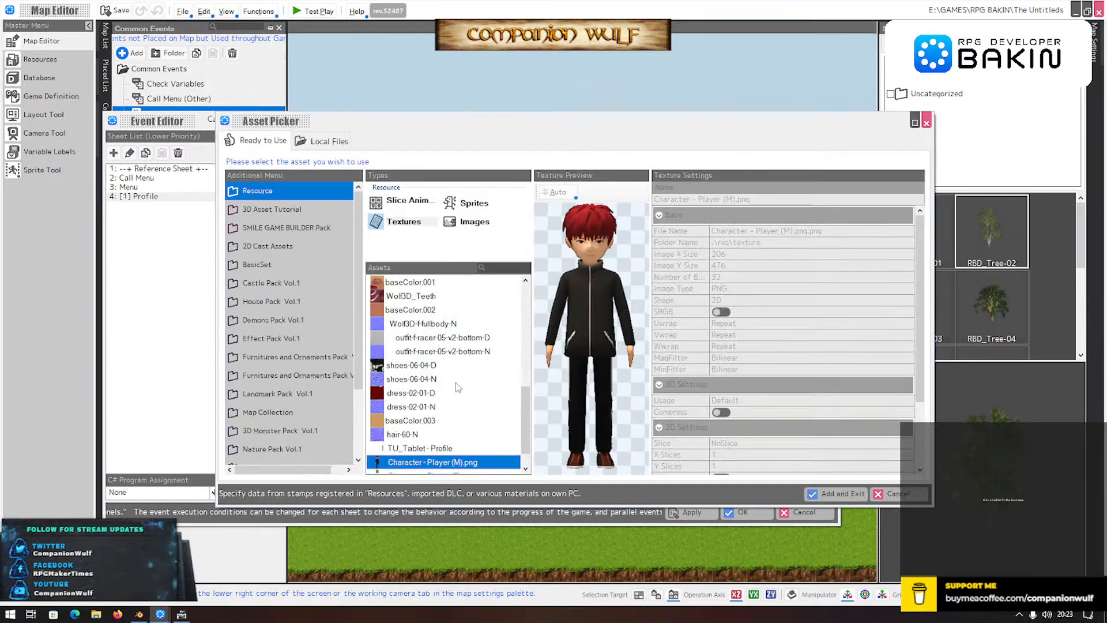
pyautogui.click(430, 448)
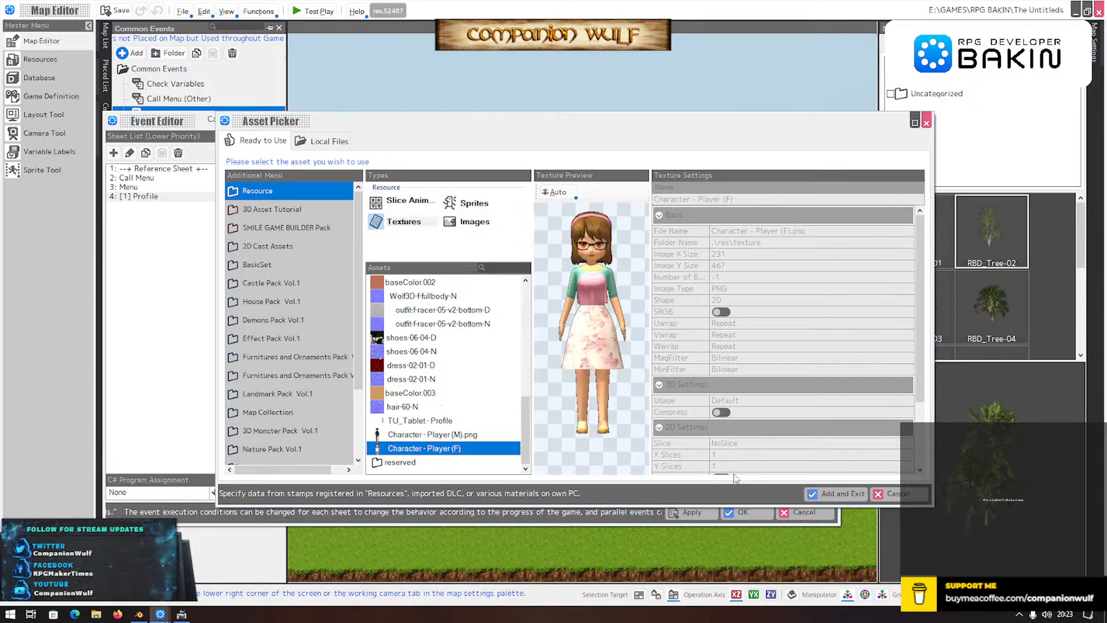
pyautogui.click(836, 493)
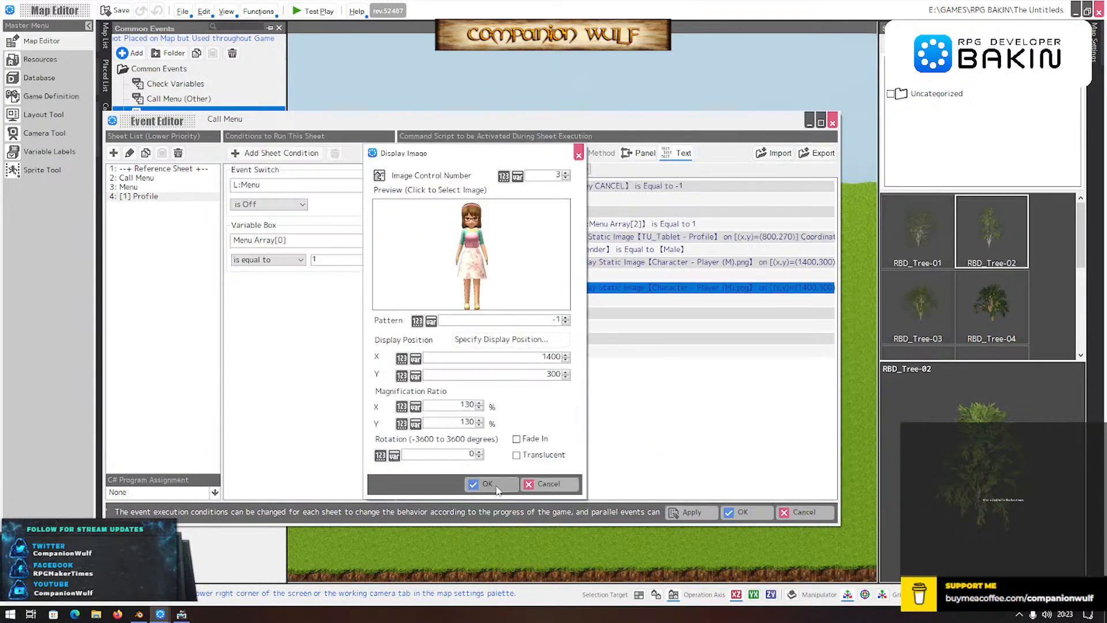
pyautogui.press('Return')
pyautogui.click(733, 512)
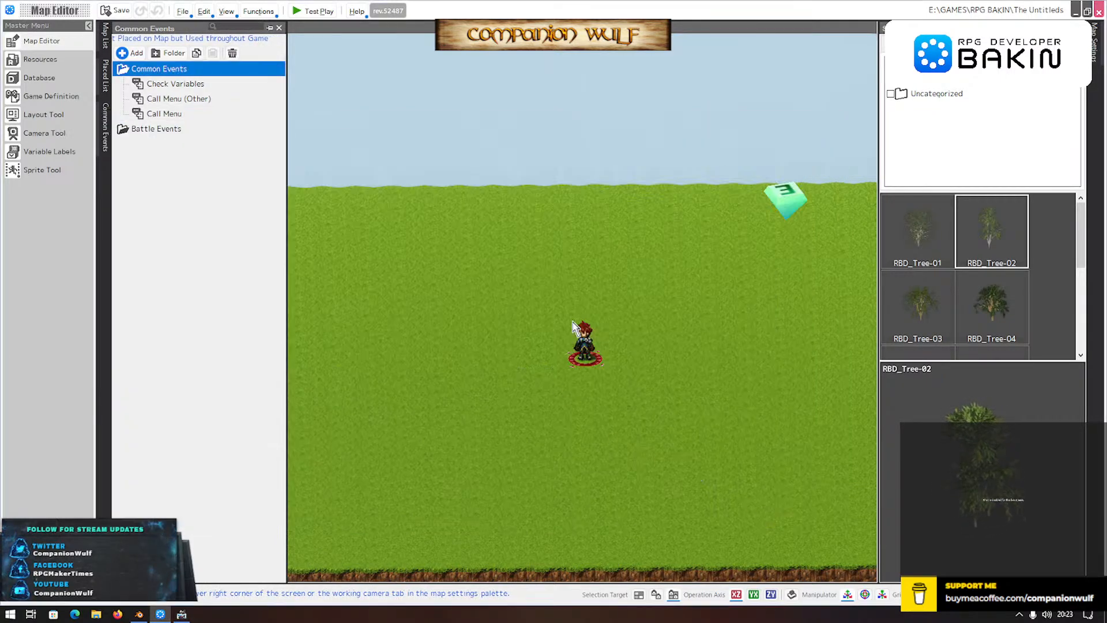
# - Change the string assigned to MC Gender in the map's Event1 to Female and save the event
pyautogui.doubleClick(786, 198)
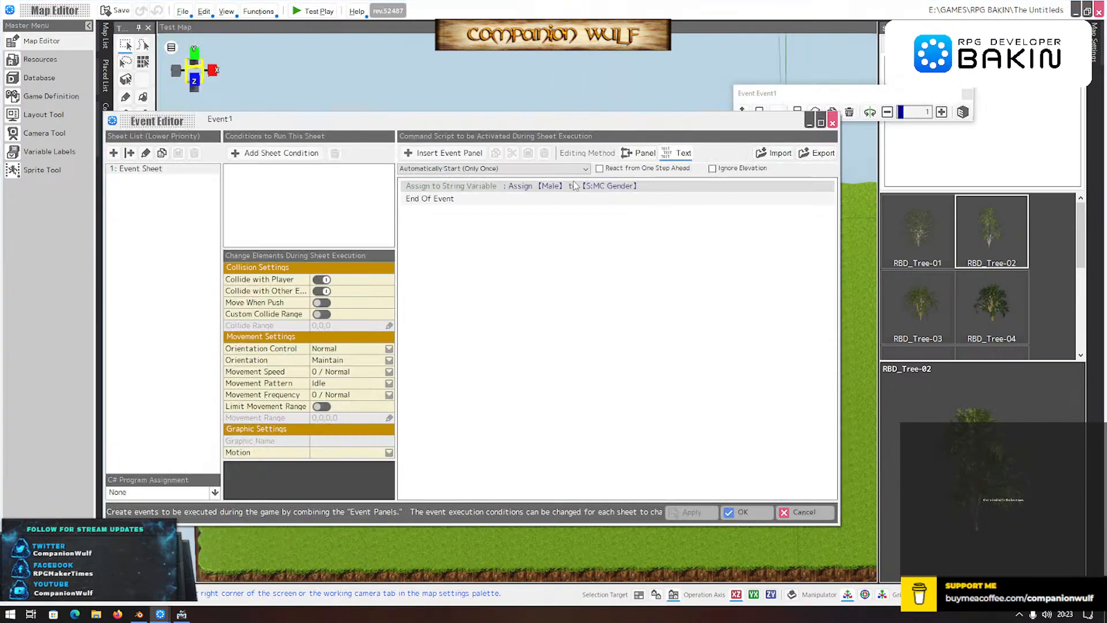
pyautogui.doubleClick(525, 186)
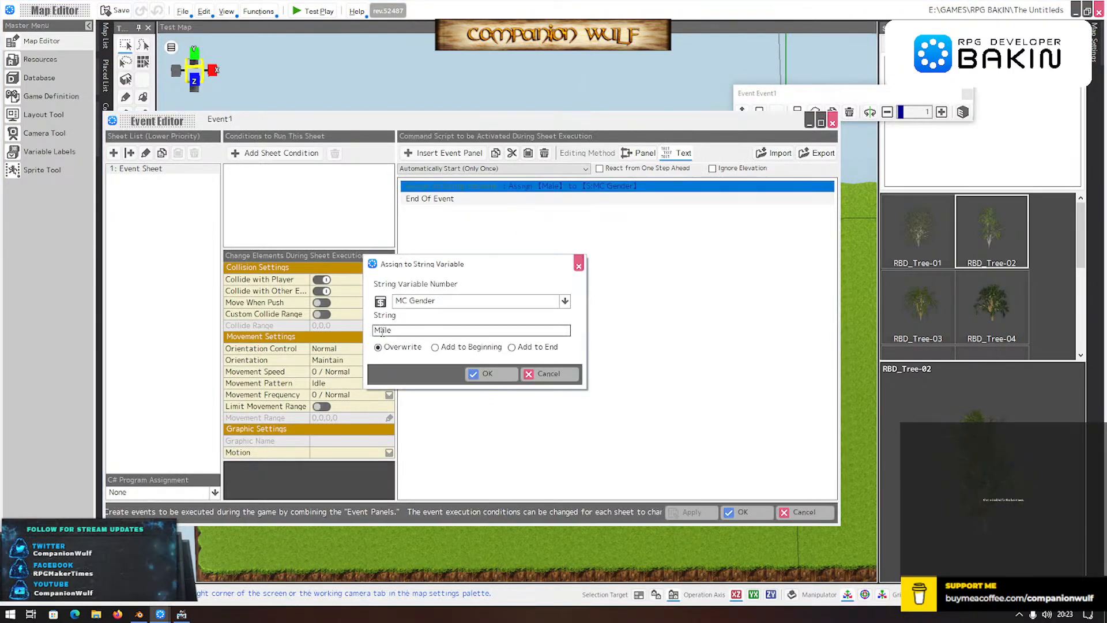
pyautogui.moveTo(381, 330); pyautogui.dragTo(340, 332)
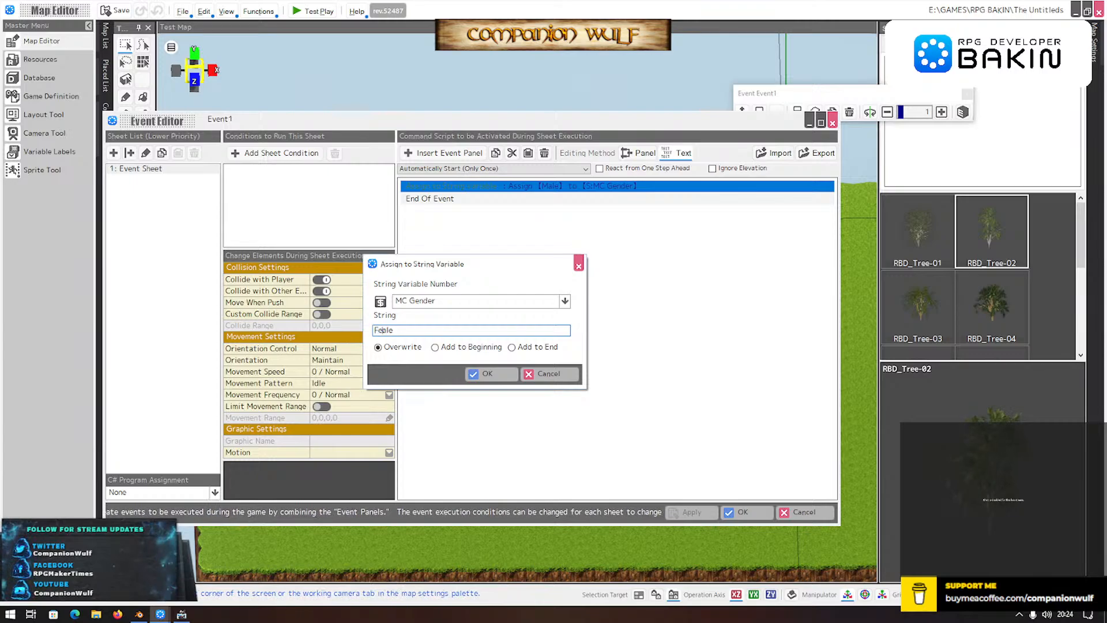
pyautogui.write('Fema')
pyautogui.click(497, 376)
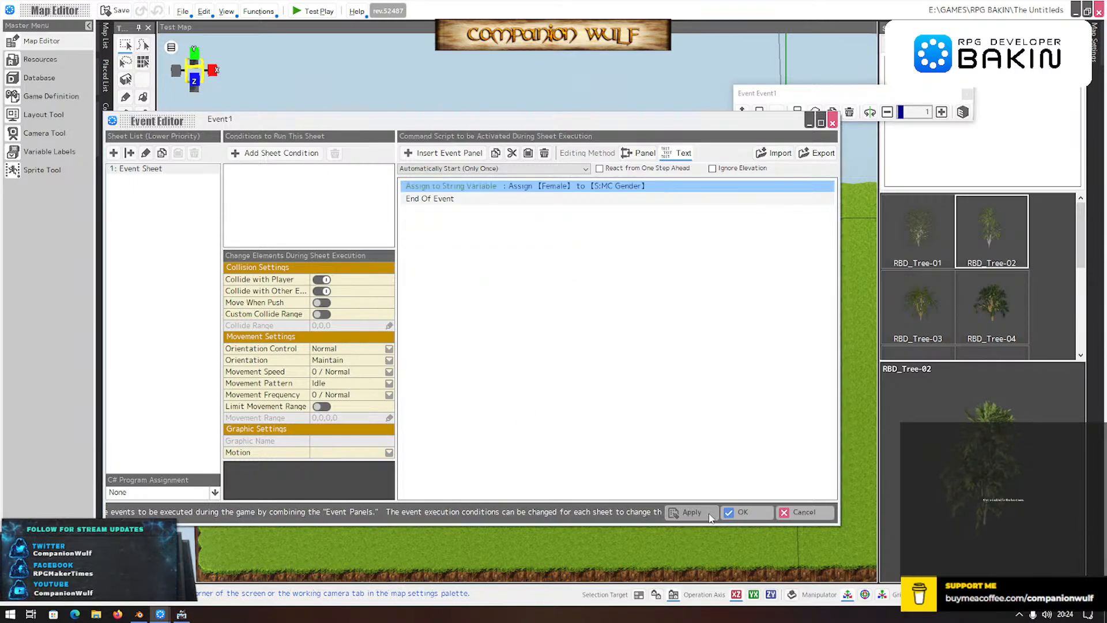
pyautogui.click(743, 512)
# - Test play the game, check the female character image on the tablet's Profile screen, and close the player
pyautogui.click(312, 11)
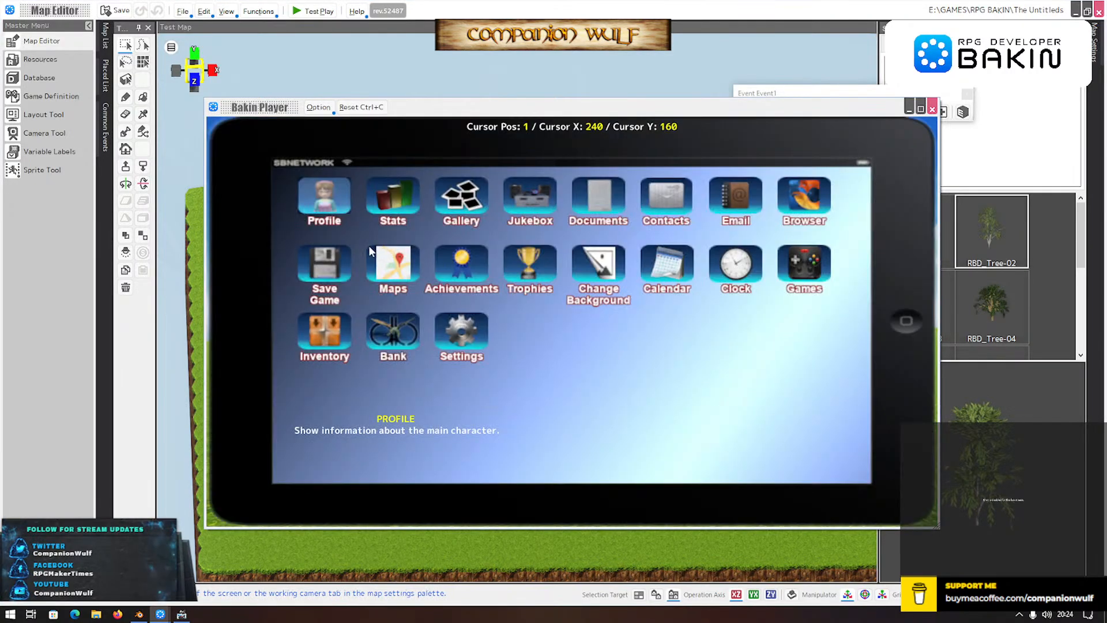
pyautogui.press('Return')
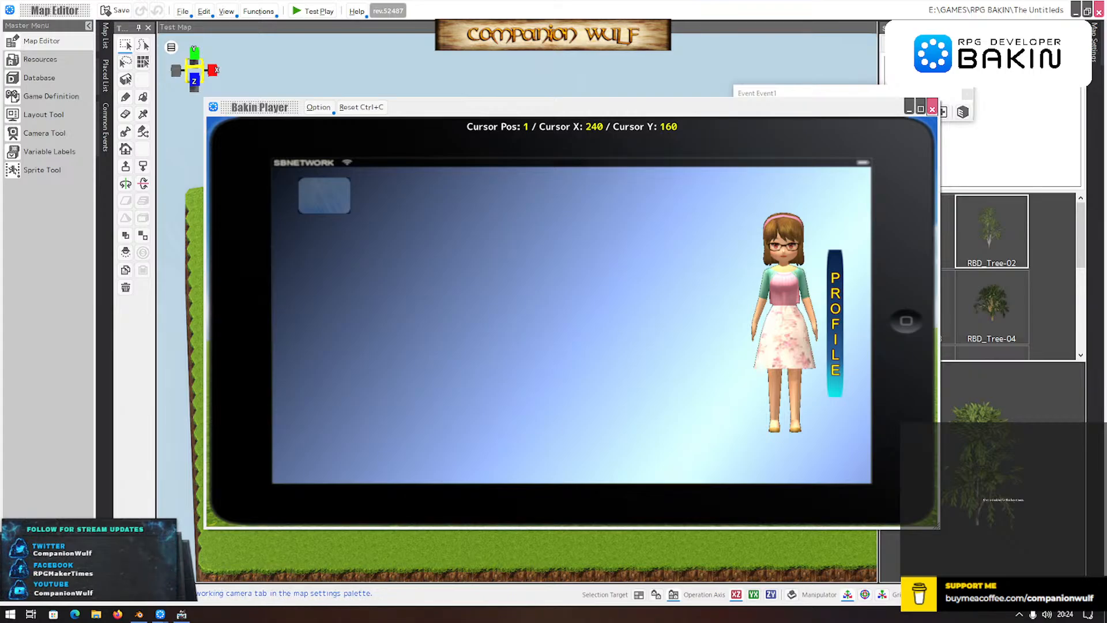
pyautogui.click(933, 110)
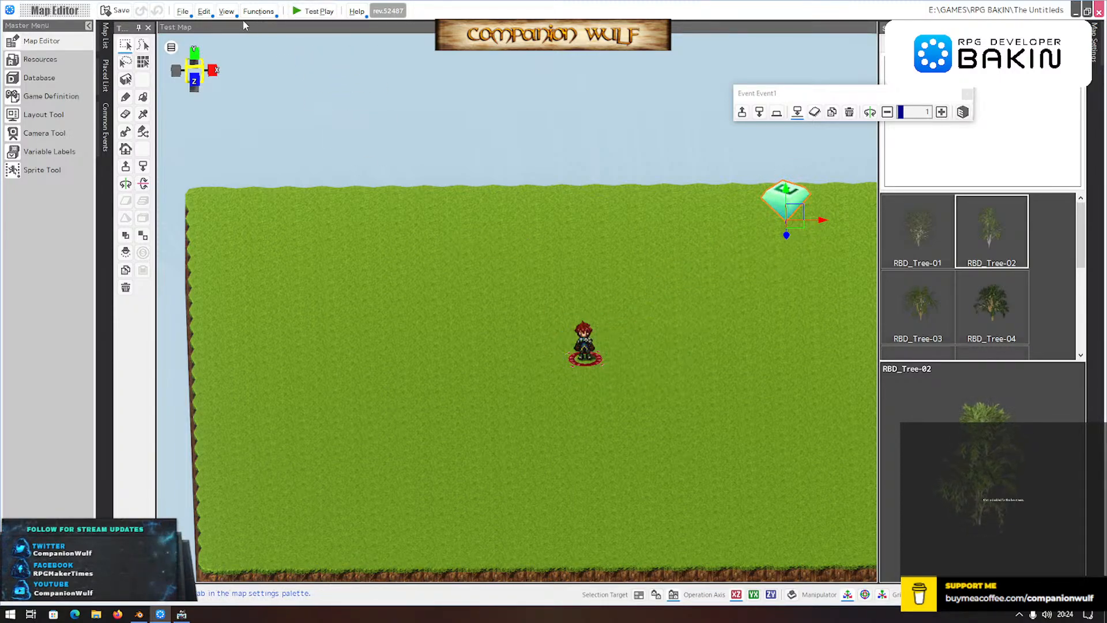
# - Reopen the Call Menu common event at its Profile sheet
pyautogui.moveTo(105, 127)
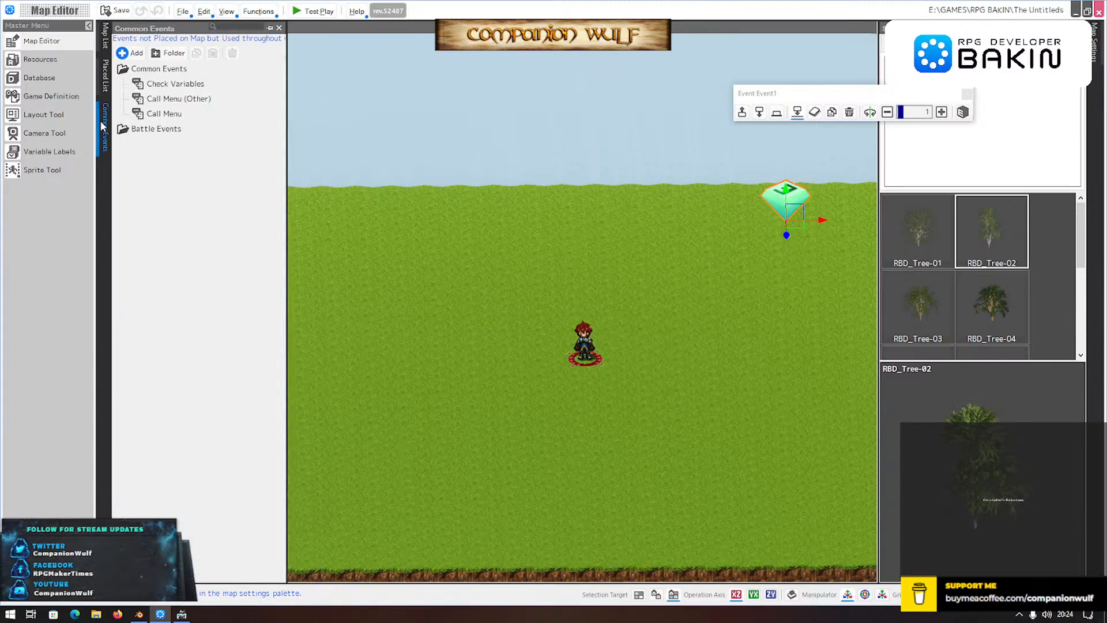
pyautogui.doubleClick(162, 115)
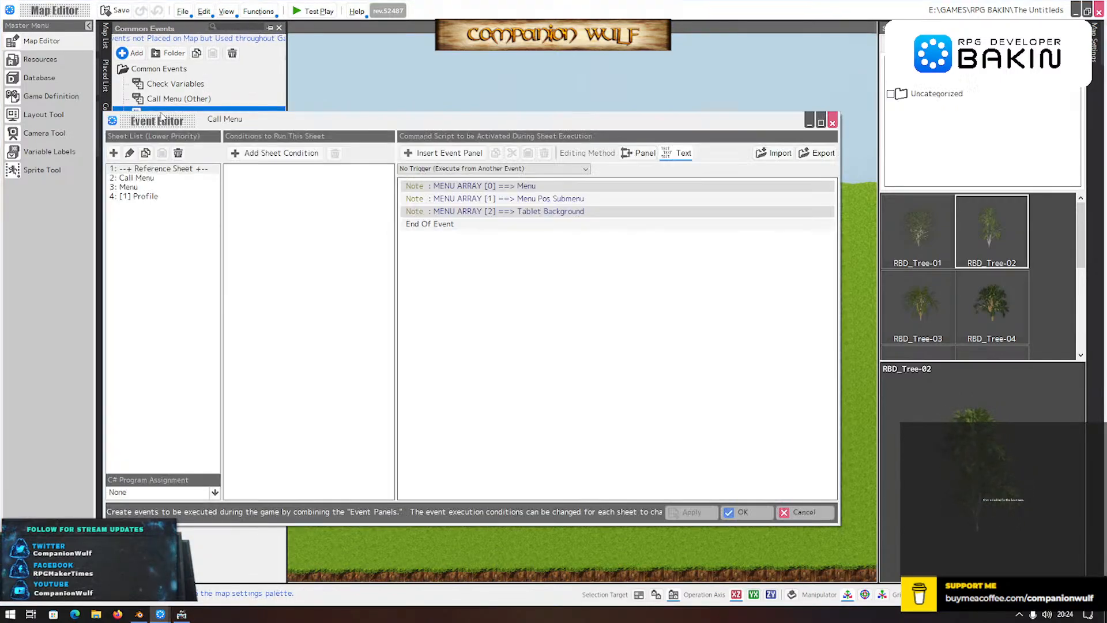
pyautogui.click(152, 197)
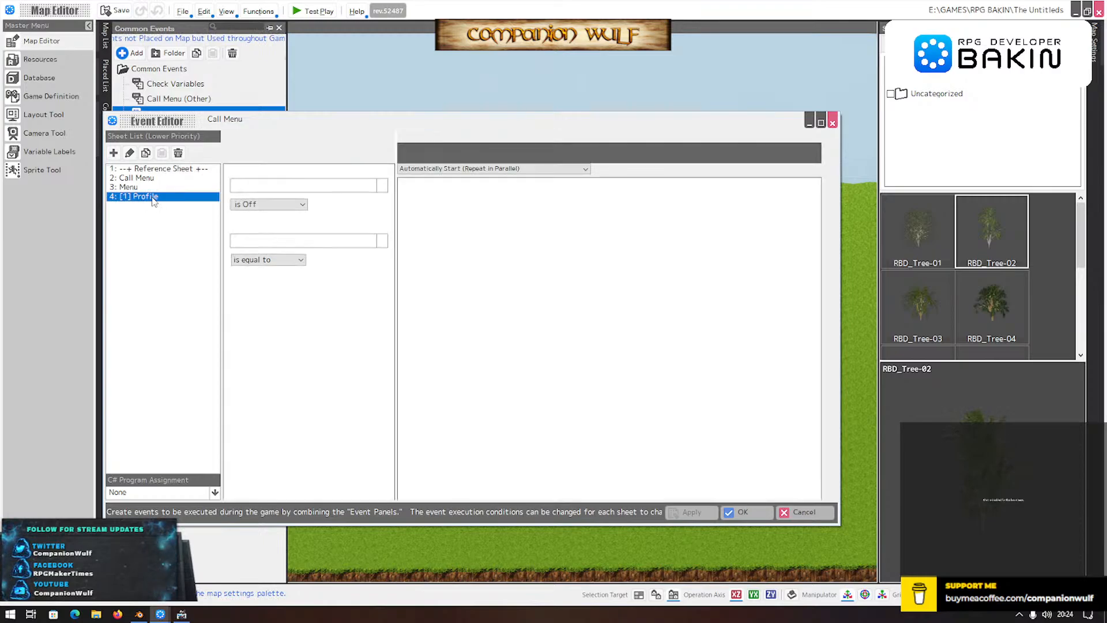
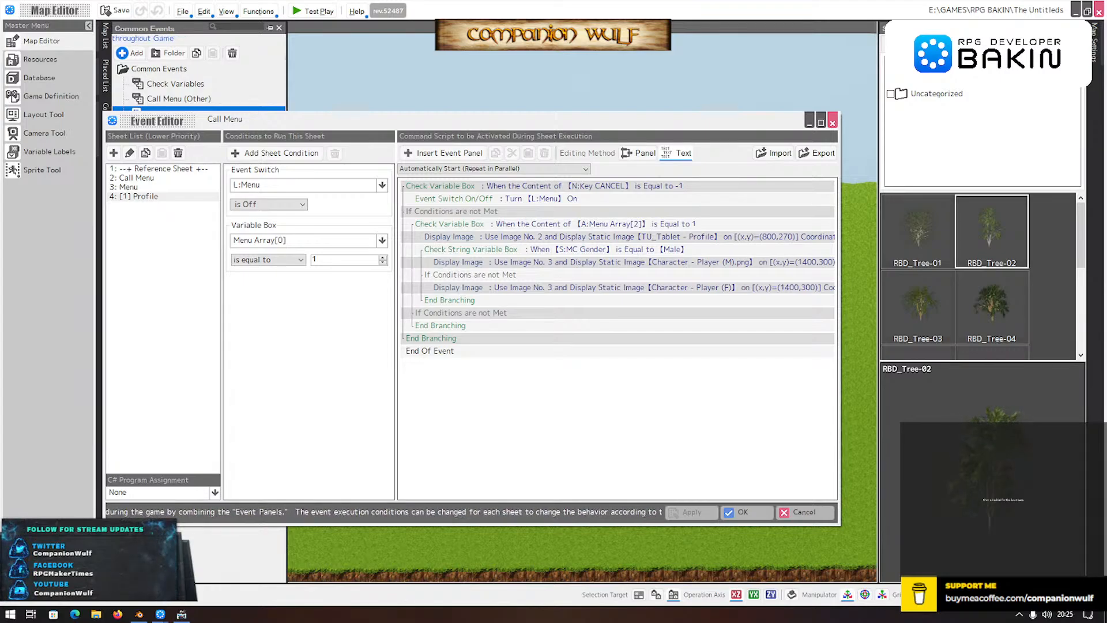
# - Bring the older MENU #1: Profile event into view and examine its Tutorials switch and Controller Type checks
pyautogui.moveTo(1106, 28); pyautogui.dragTo(486, 59)
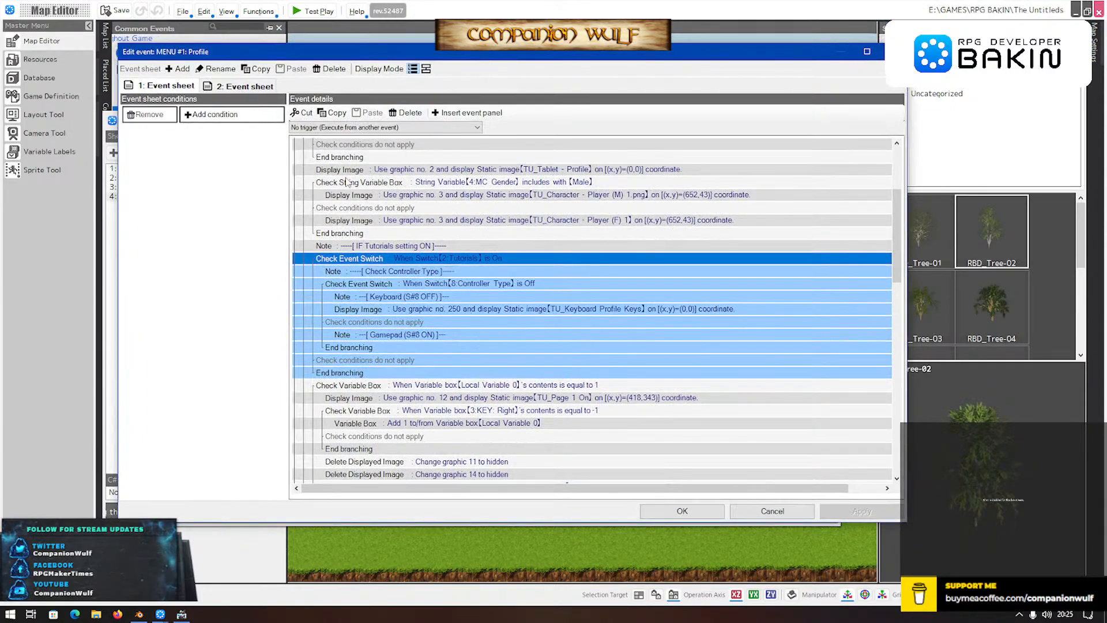
pyautogui.click(372, 247)
pyautogui.click(395, 261)
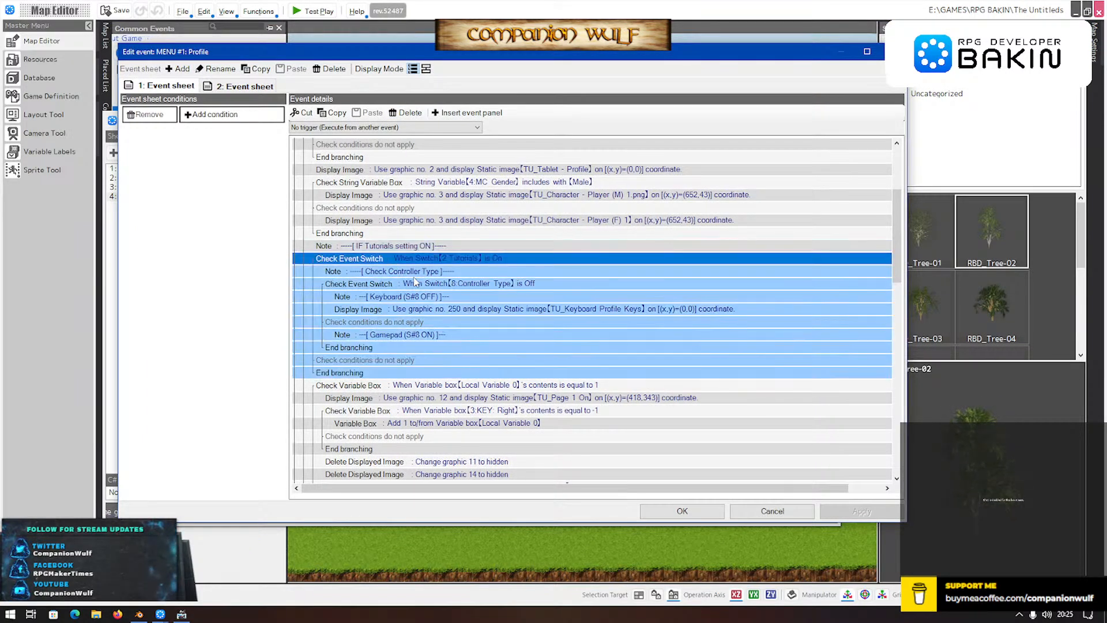
# - Examine the older Profile event's Controller Type and Local Variable 0 branches and compare them with the Call Menu's Profile sheet
pyautogui.click(449, 283)
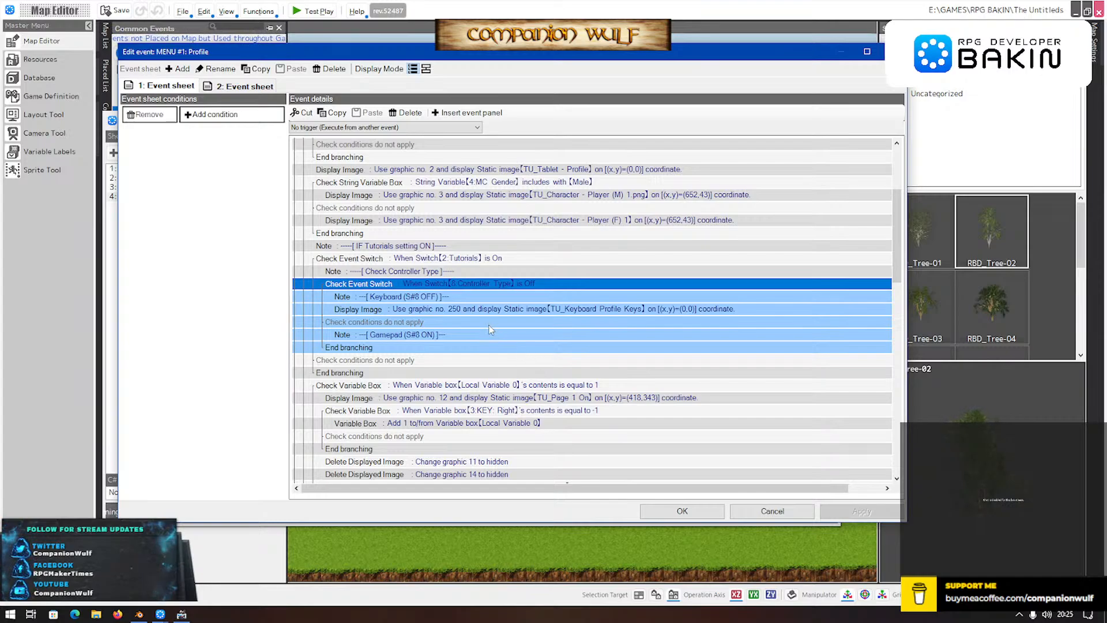
pyautogui.click(488, 386)
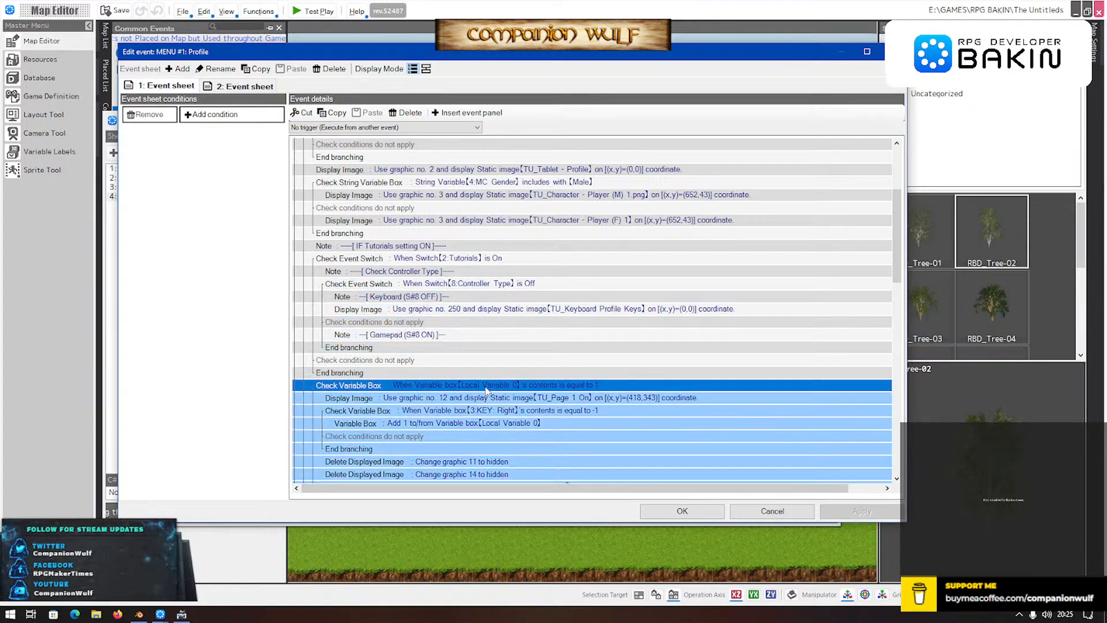
pyautogui.scroll(-5, 486, 390)
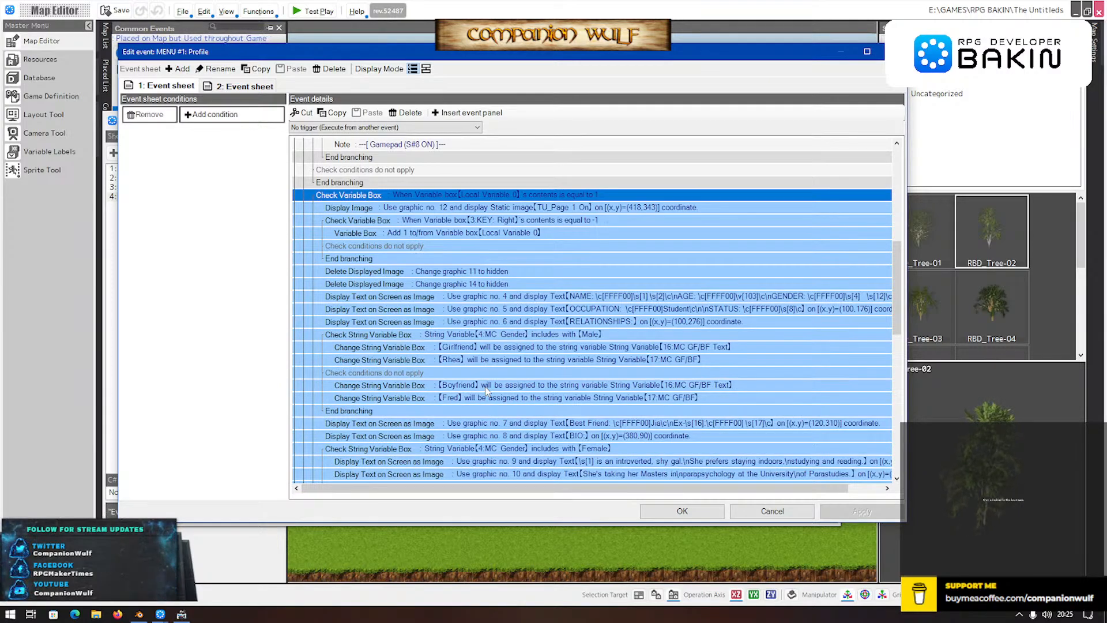
pyautogui.scroll(-2, 487, 391)
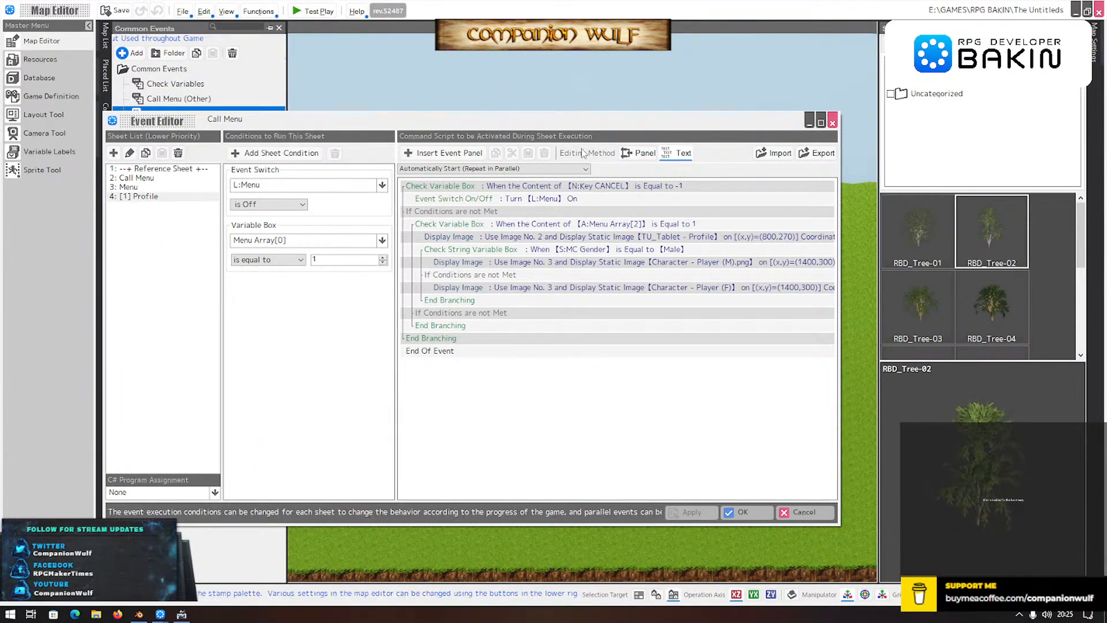
pyautogui.click(557, 238)
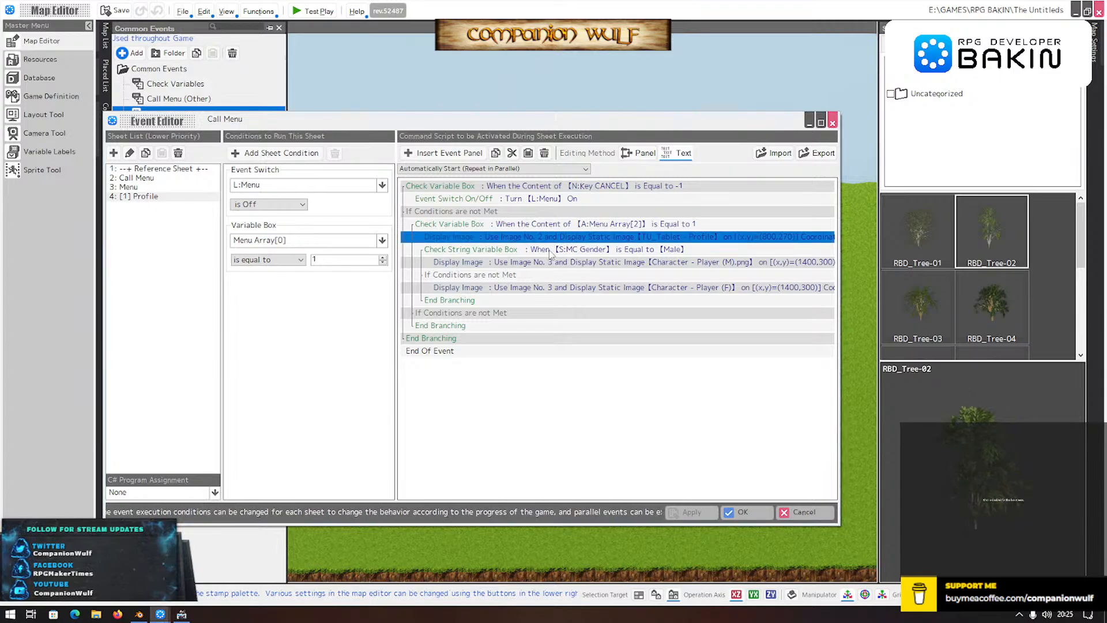
pyautogui.click(546, 252)
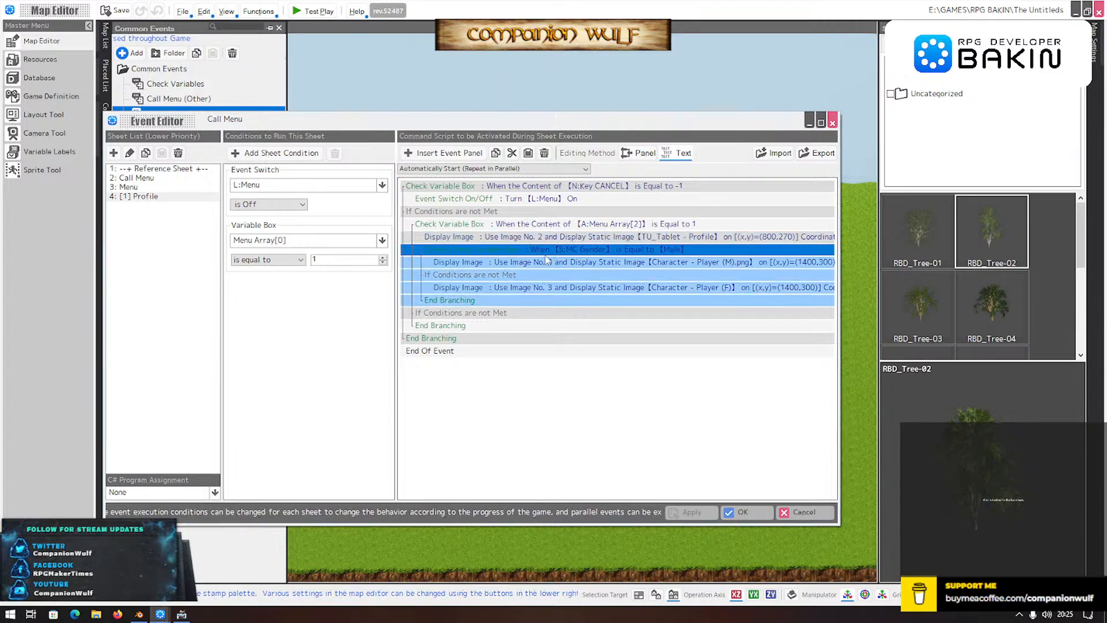
pyautogui.click(492, 314)
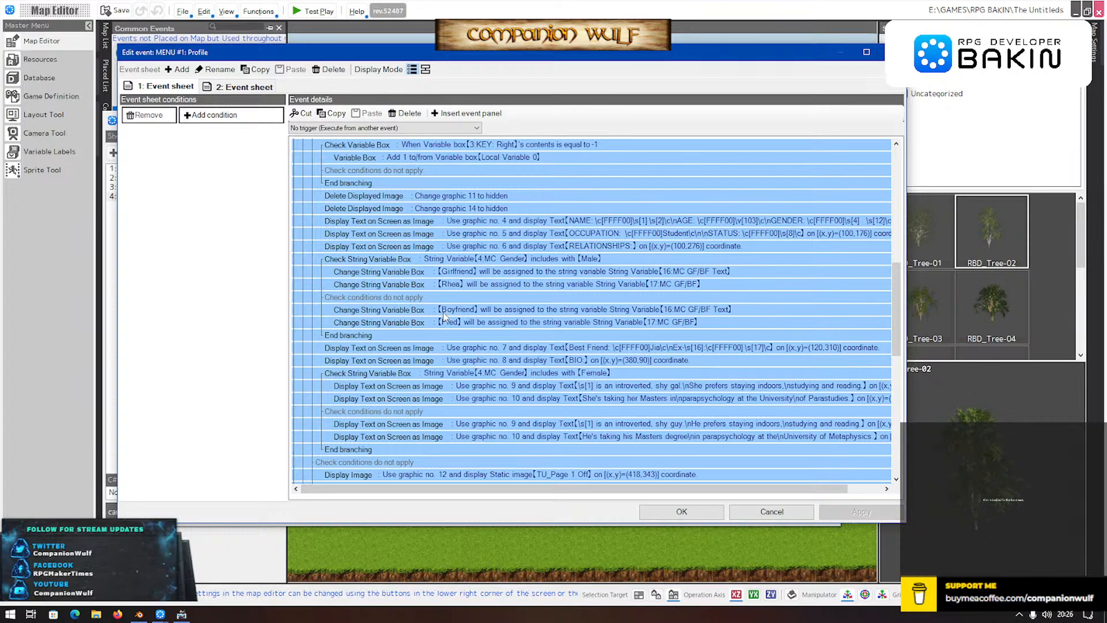
# - Examine the older event's Local Variable 0 page branch and its Display Text on Screen as Image command for name, age and gender
pyautogui.click(423, 187)
pyautogui.scroll(4, 424, 193)
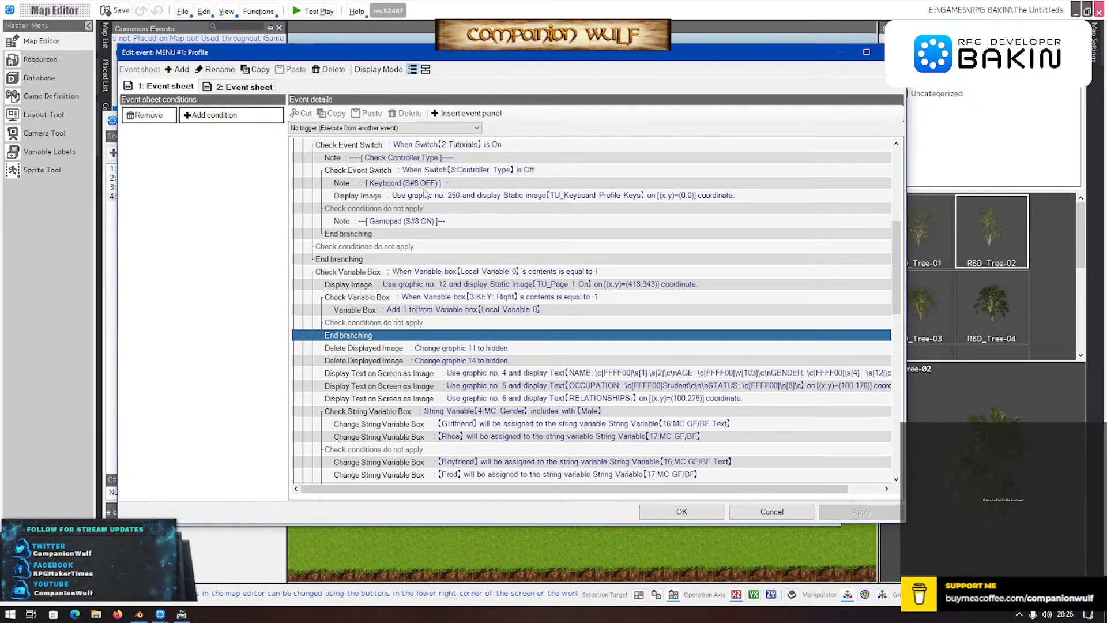
pyautogui.scroll(-1, 424, 193)
pyautogui.scroll(-2, 433, 225)
pyautogui.scroll(2, 437, 238)
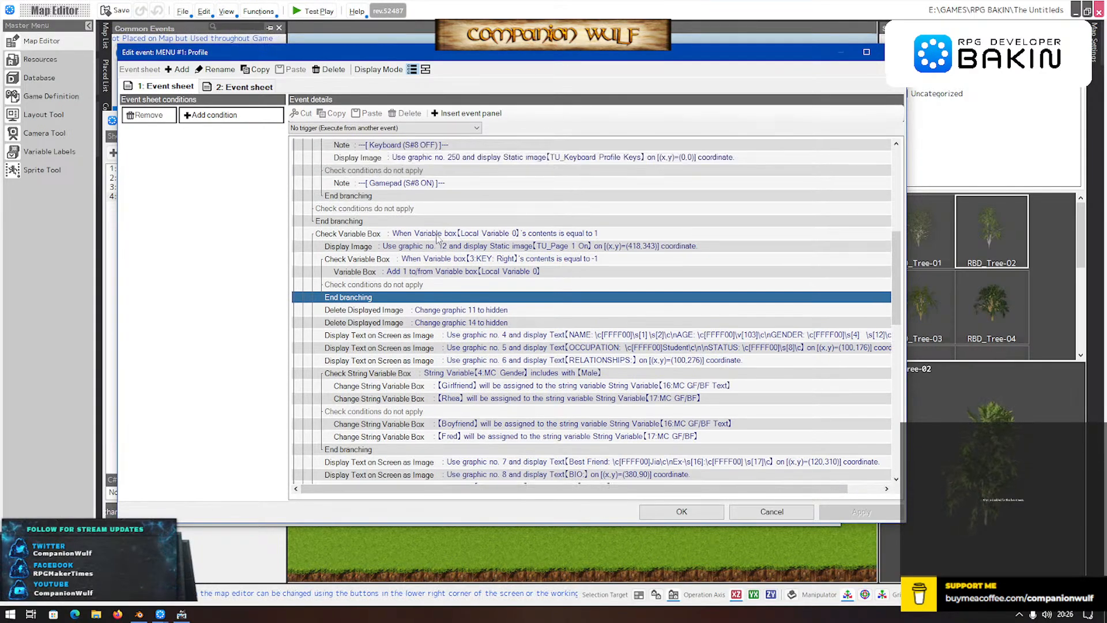
pyautogui.click(461, 234)
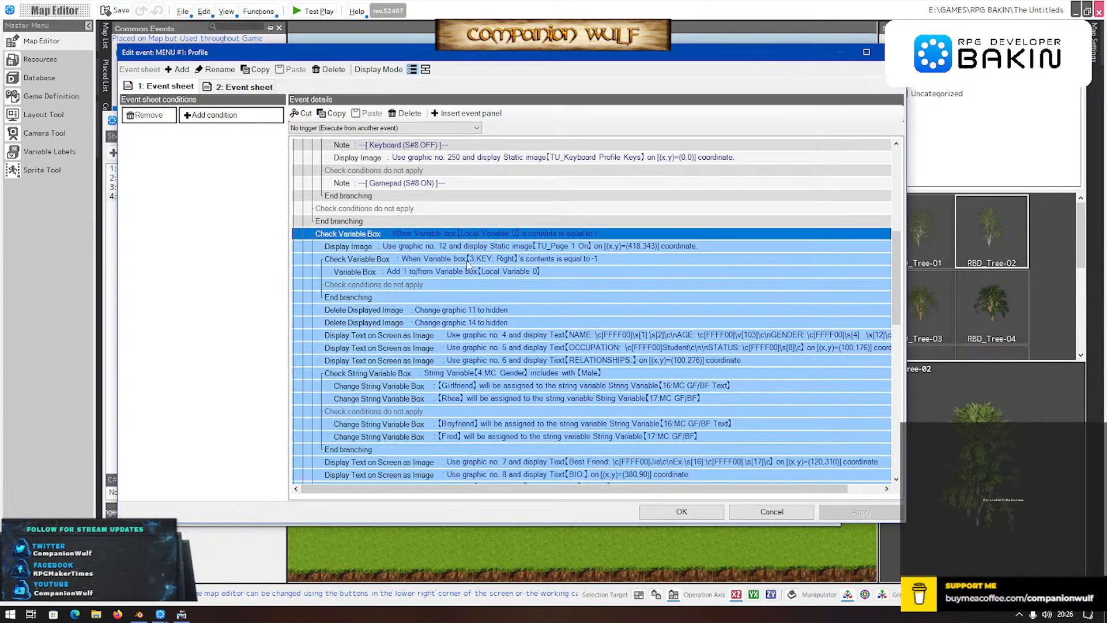
pyautogui.click(495, 334)
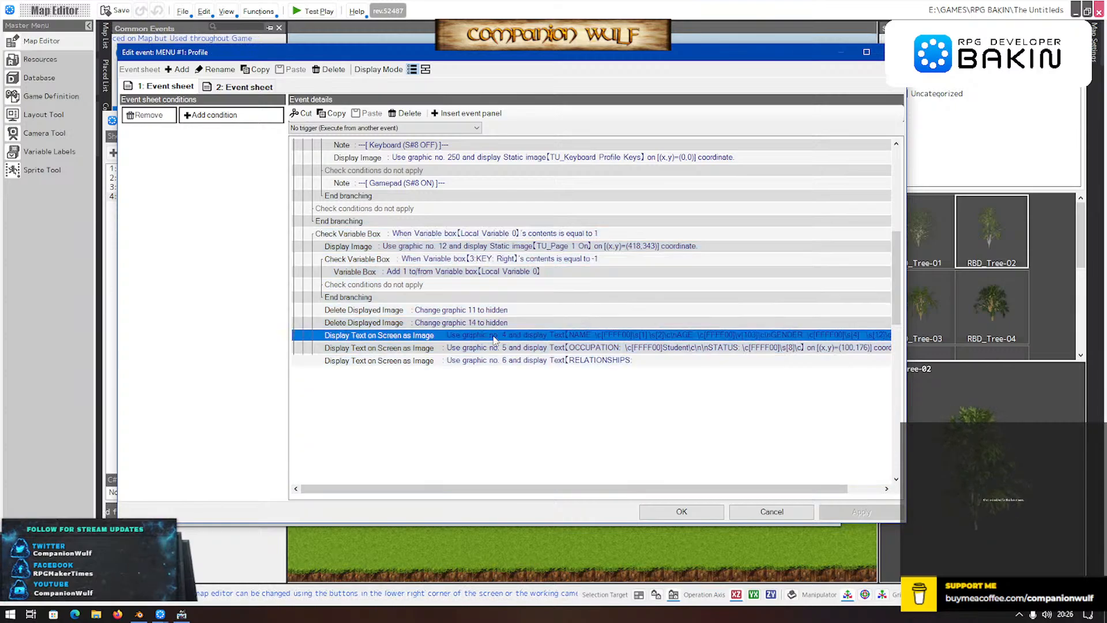
pyautogui.doubleClick(524, 340)
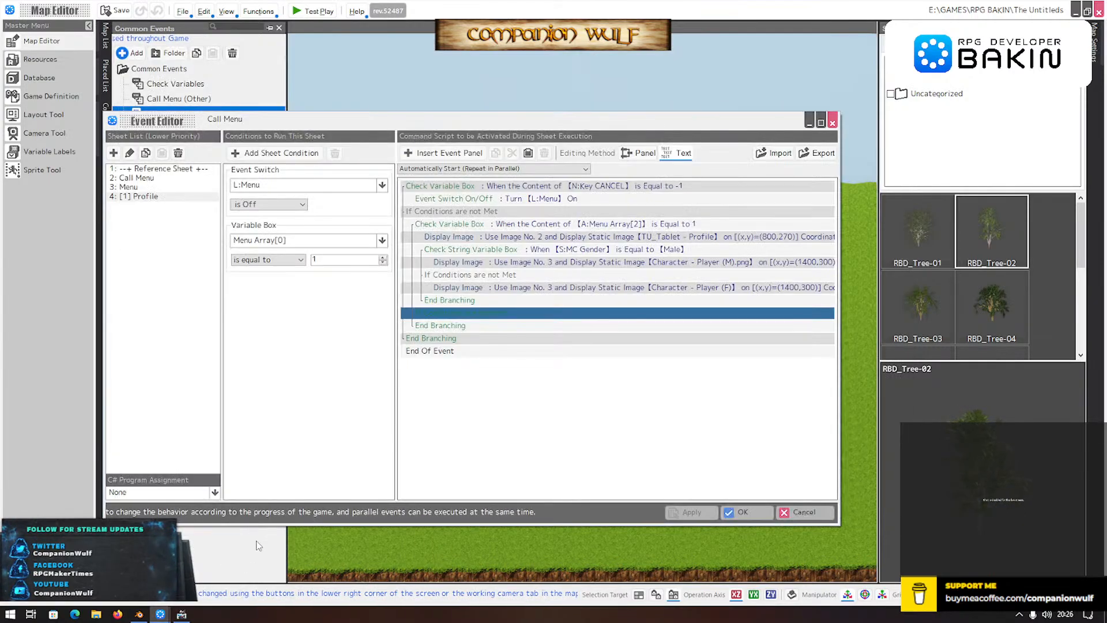
# - After the MC Gender check, insert a Display String as Image on Screen command with image control number 4 and lines NAME:, AGE: and GENDER:
pyautogui.doubleClick(448, 314)
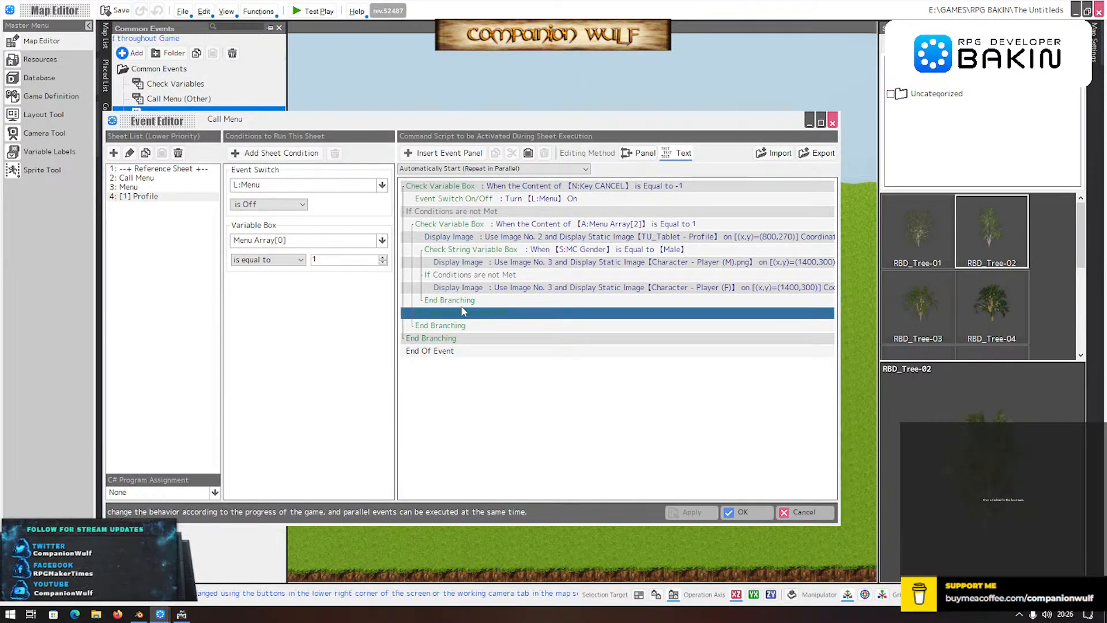
pyautogui.click(692, 177)
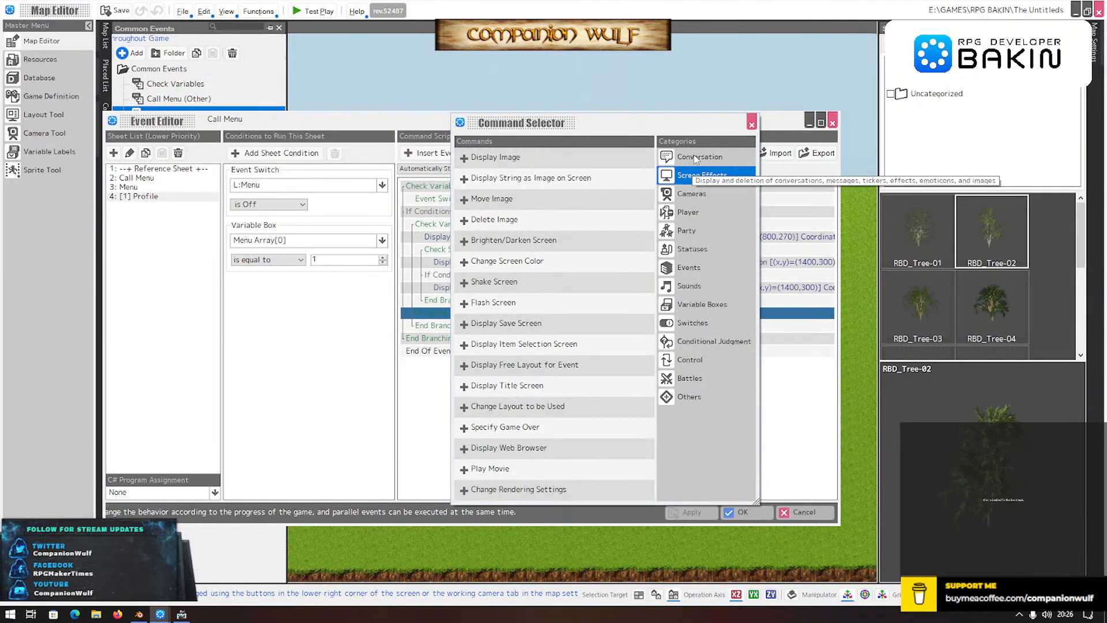
pyautogui.click(520, 184)
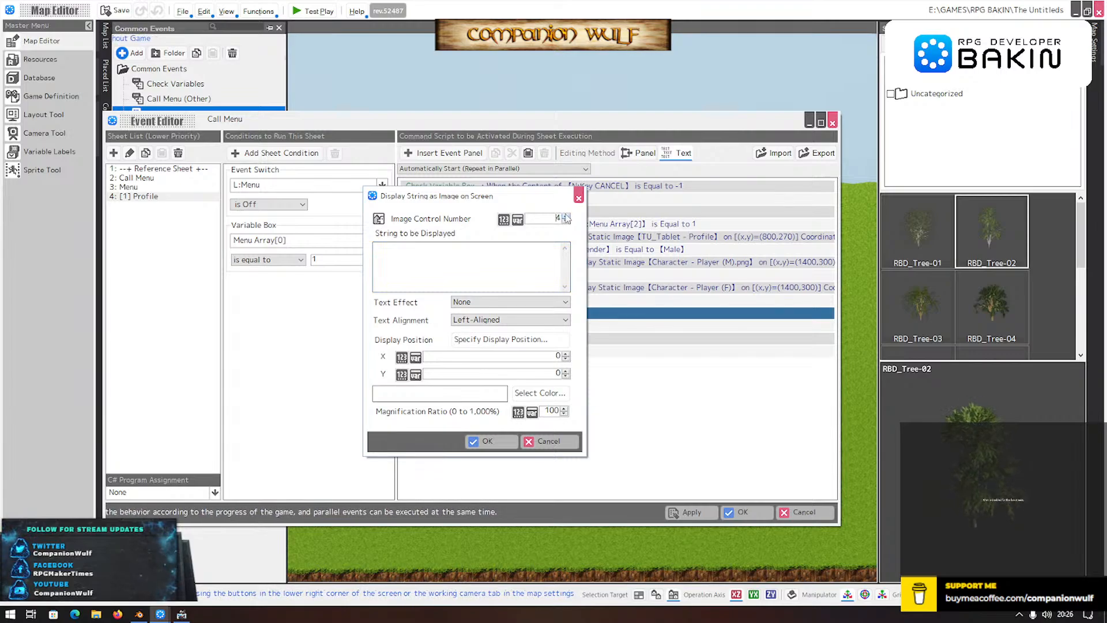
pyautogui.click(404, 247)
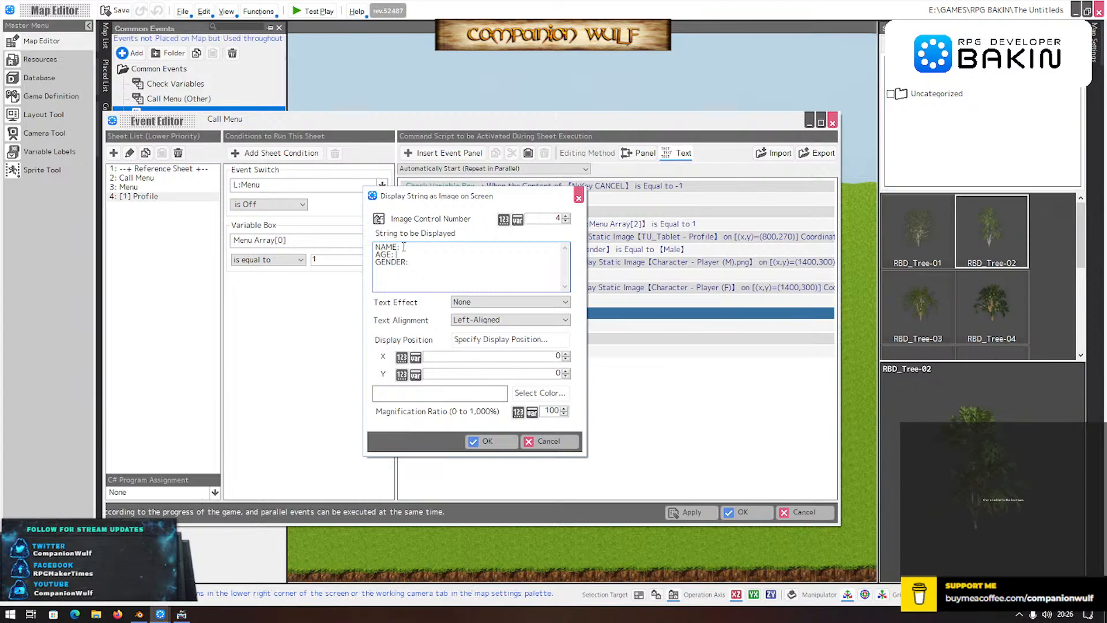
# - Add the colour code \c[FFFF00] after the NAME, AGE and GENDER labels in the string to be displayed
pyautogui.click(404, 247)
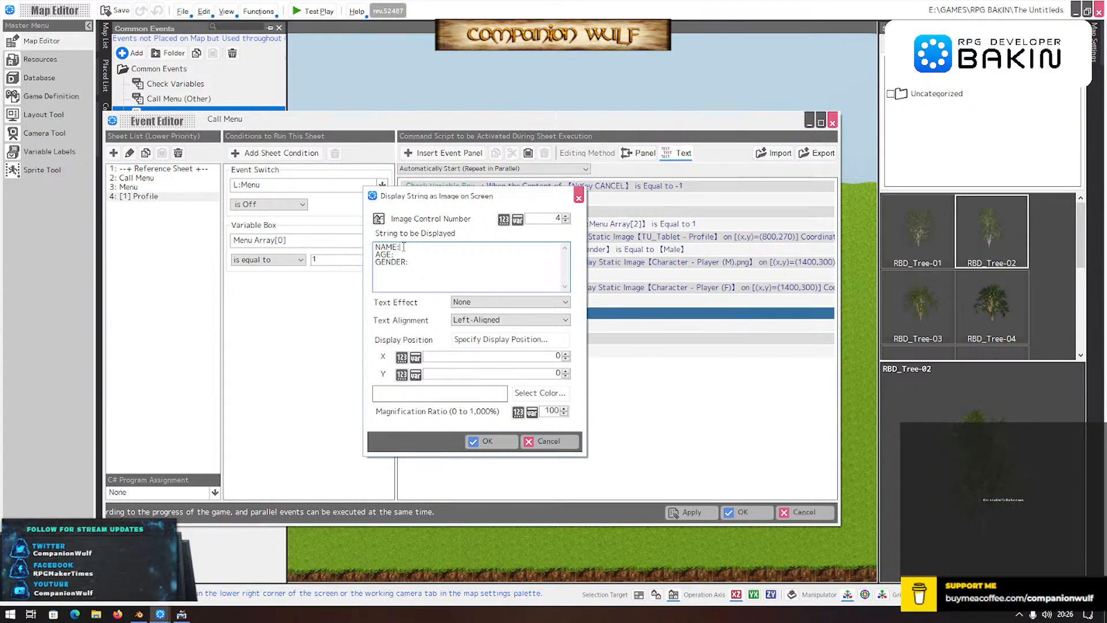
pyautogui.write('\\c')
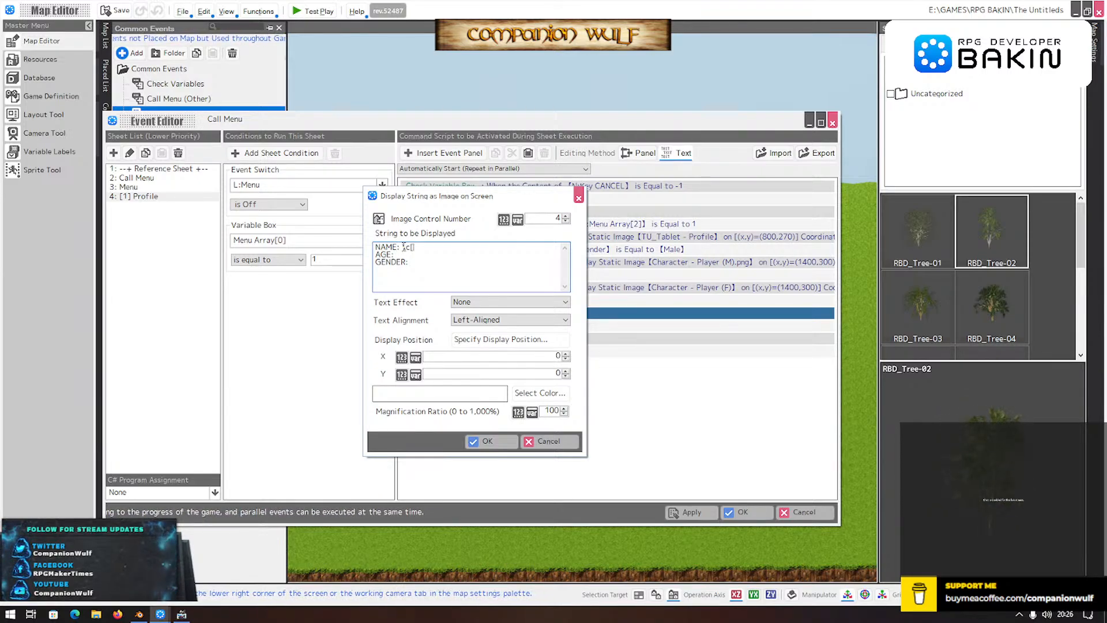
pyautogui.write('[FFF]')
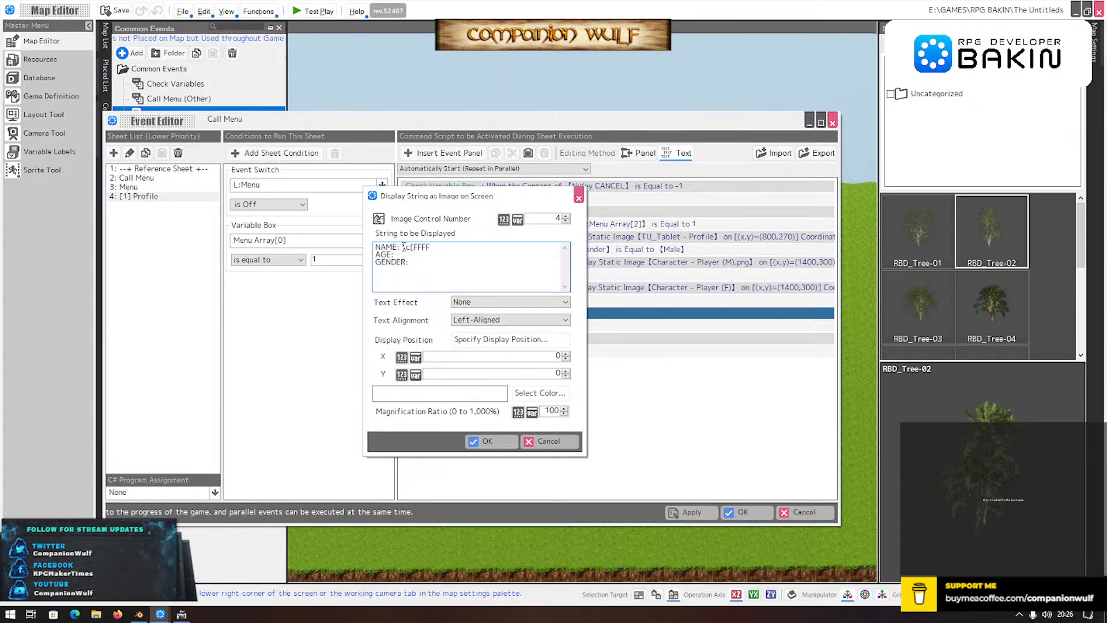
pyautogui.write('00]')
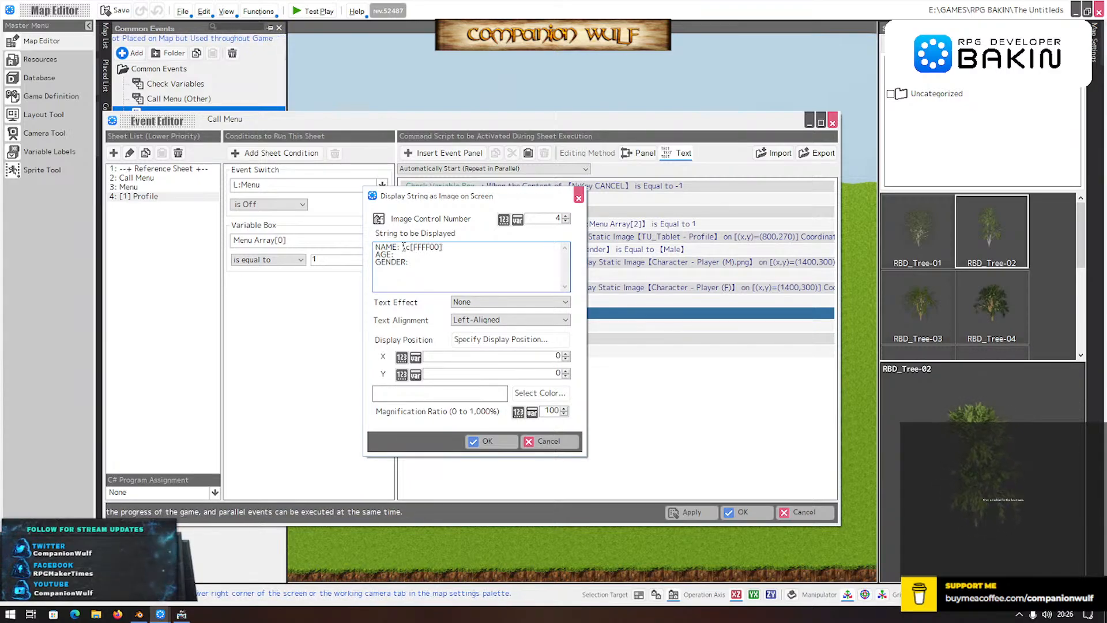
pyautogui.hotkey('ctrl', 'shift', 'Left')
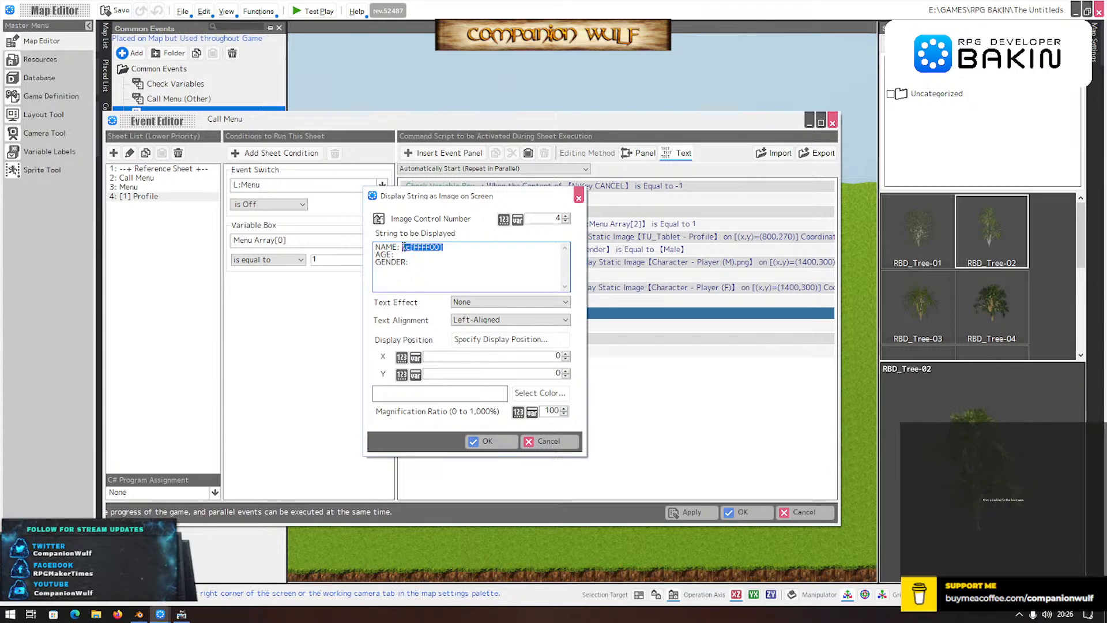
pyautogui.hotkey('ctrl', 'c')
pyautogui.press('Down')
pyautogui.press('End')
pyautogui.hotkey('ctrl', 'v')
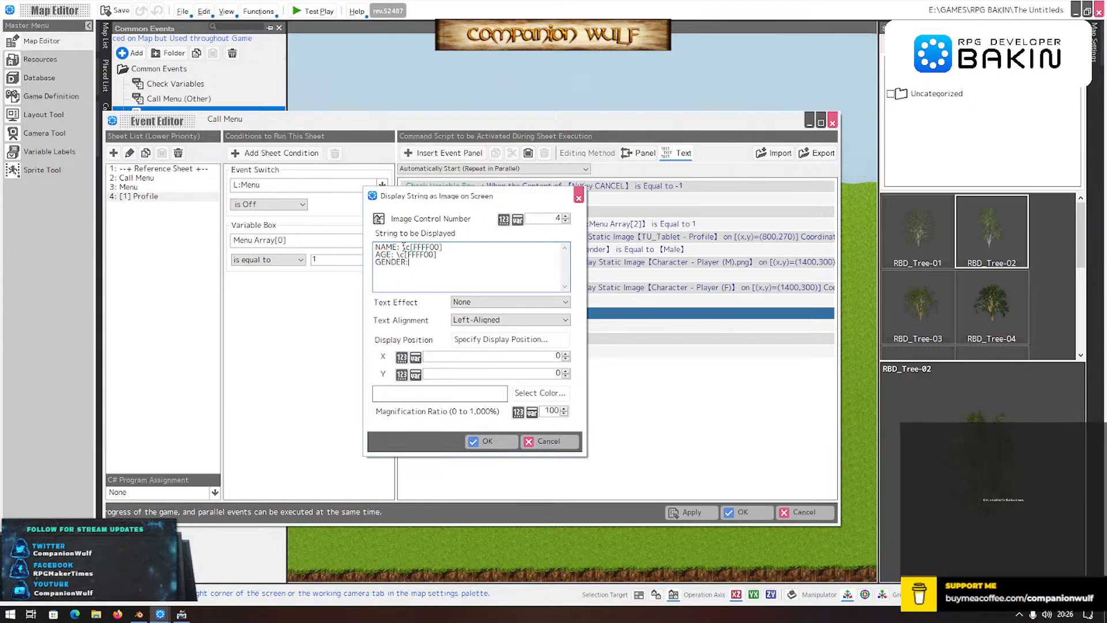
pyautogui.hotkey('ctrl', 'v')
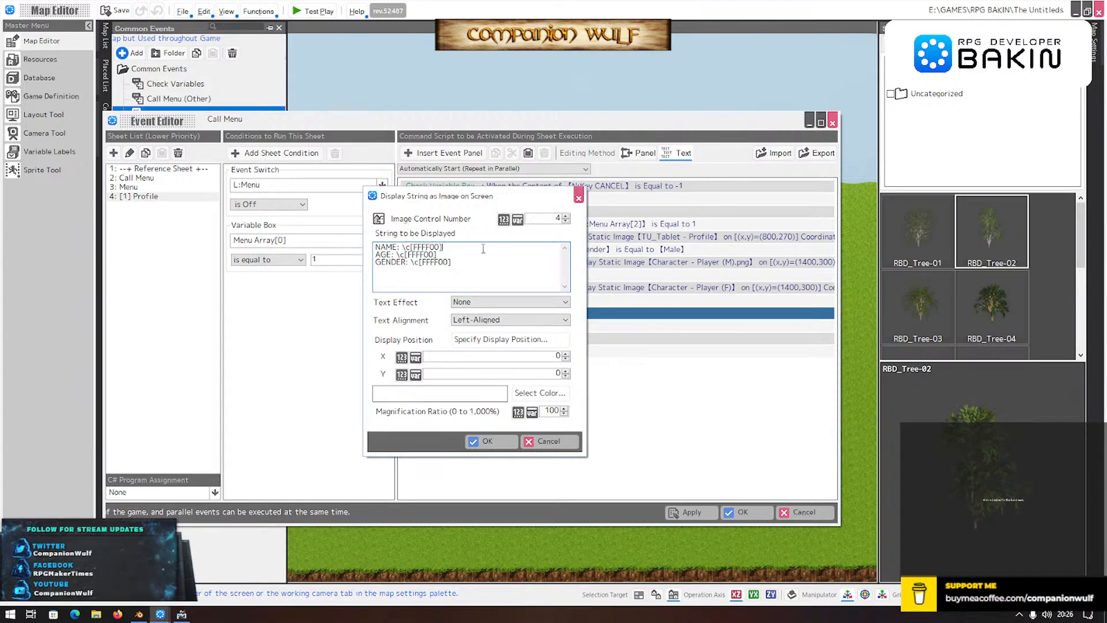
# - Append a closing \c colour code to the end of the NAME, AGE and GENDER lines
pyautogui.write('\\')
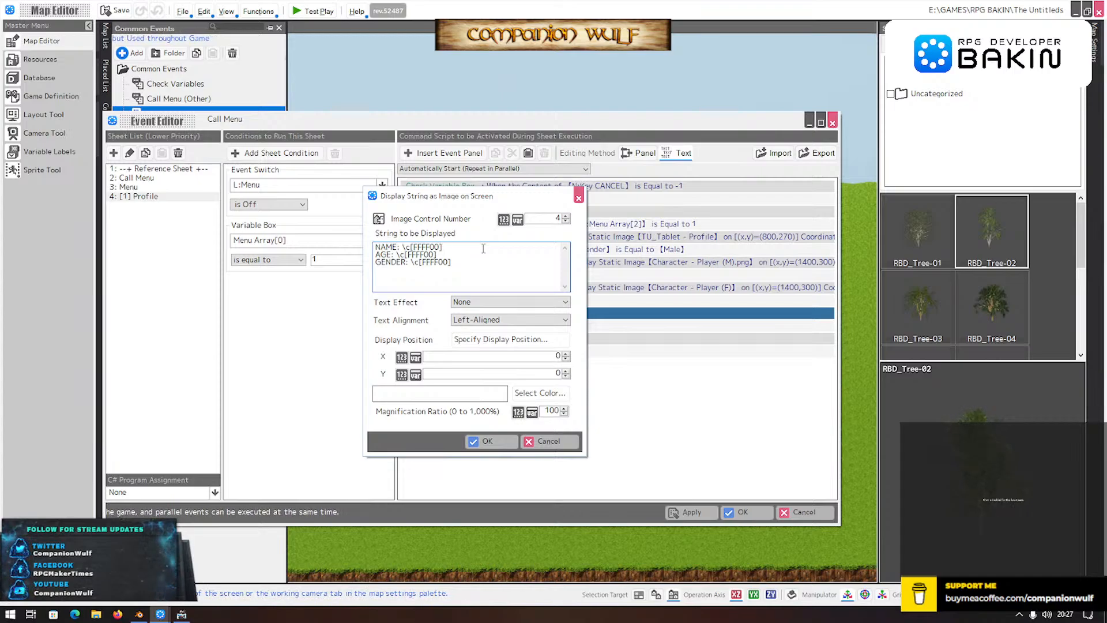
pyautogui.write('c')
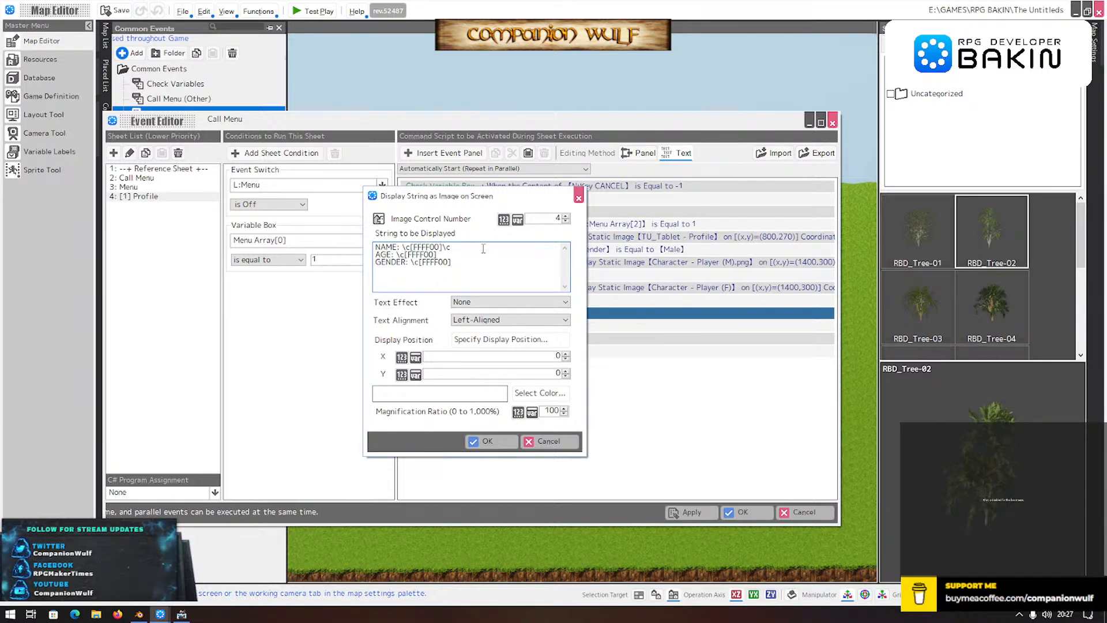
pyautogui.press('Down')
pyautogui.write('\\c')
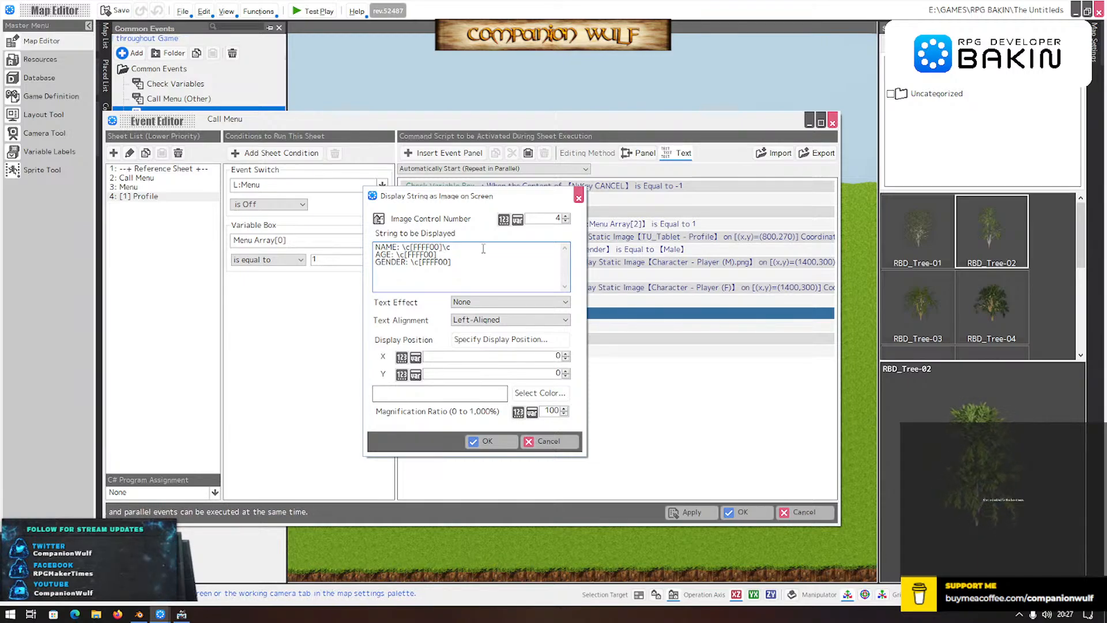
pyautogui.press('Down')
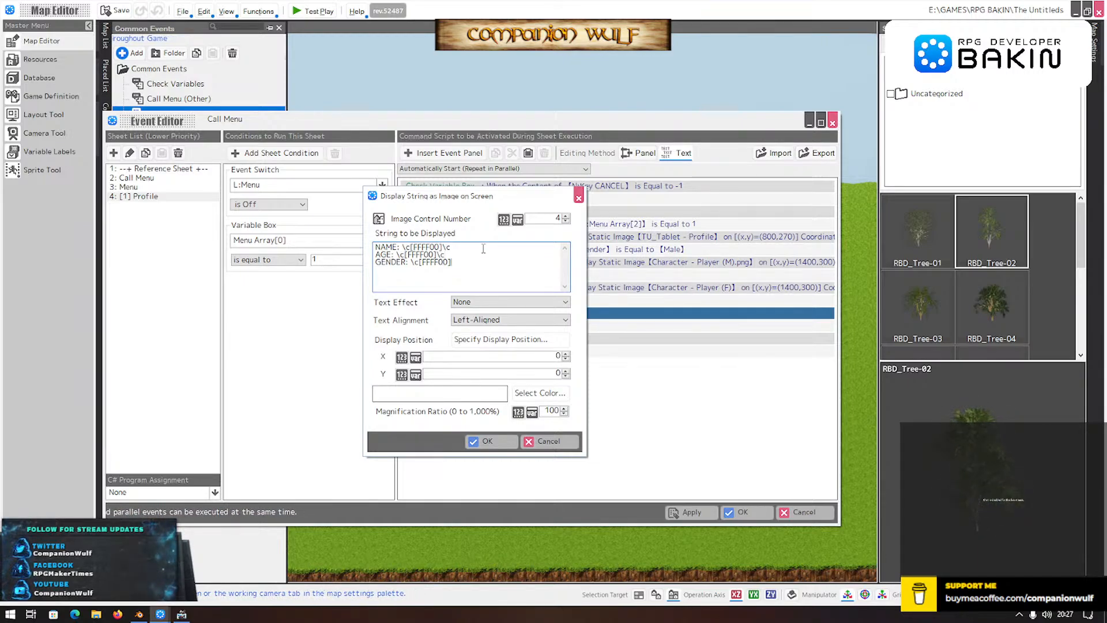
pyautogui.press('End')
pyautogui.write('\\c')
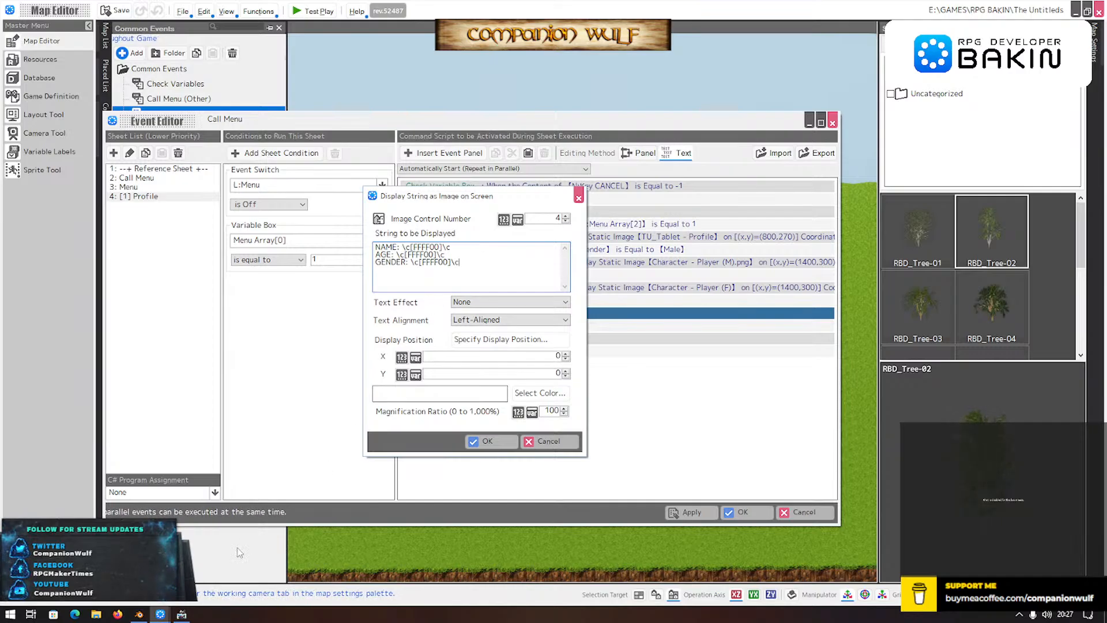
# - Switch to GIMP and close the Bakin Tutorials.xcf image, discarding its changes
pyautogui.click(181, 617)
pyautogui.click(182, 616)
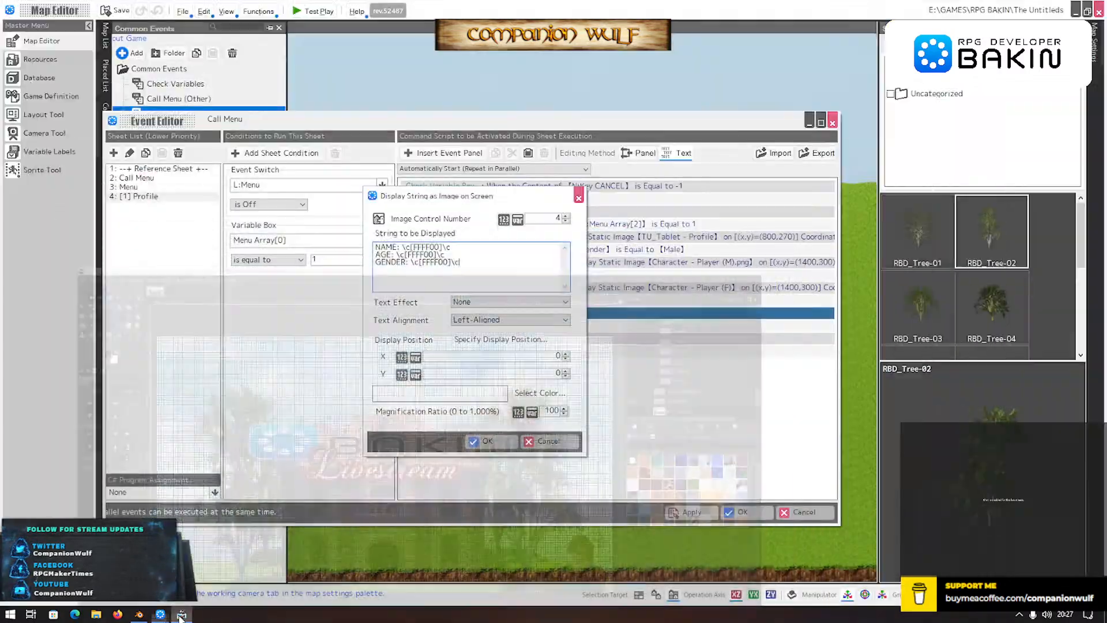
pyautogui.click(182, 615)
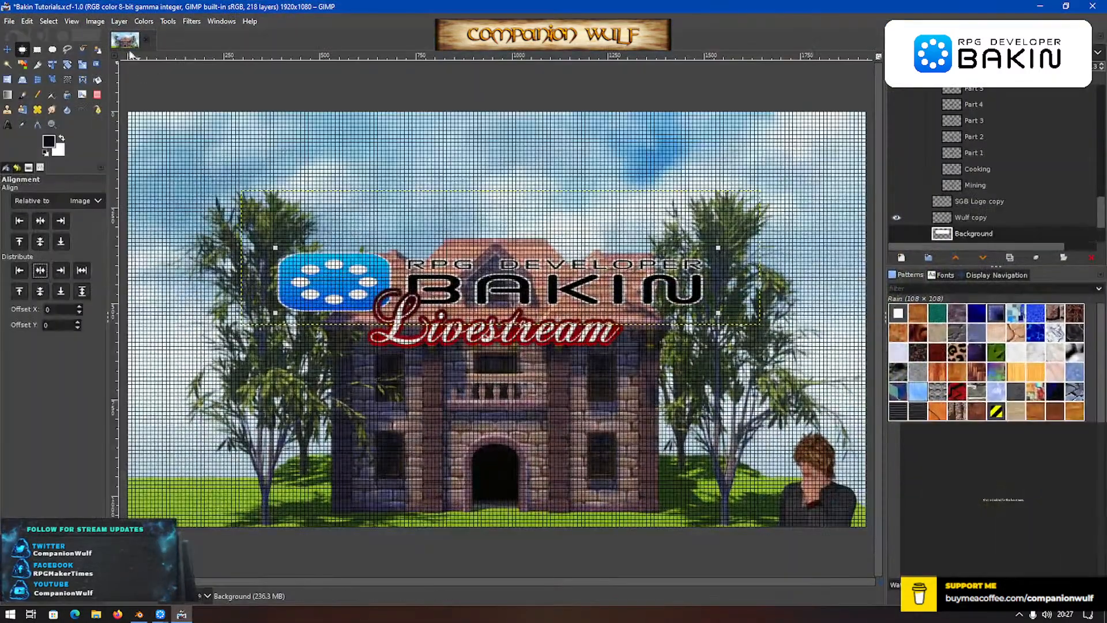
pyautogui.click(147, 41)
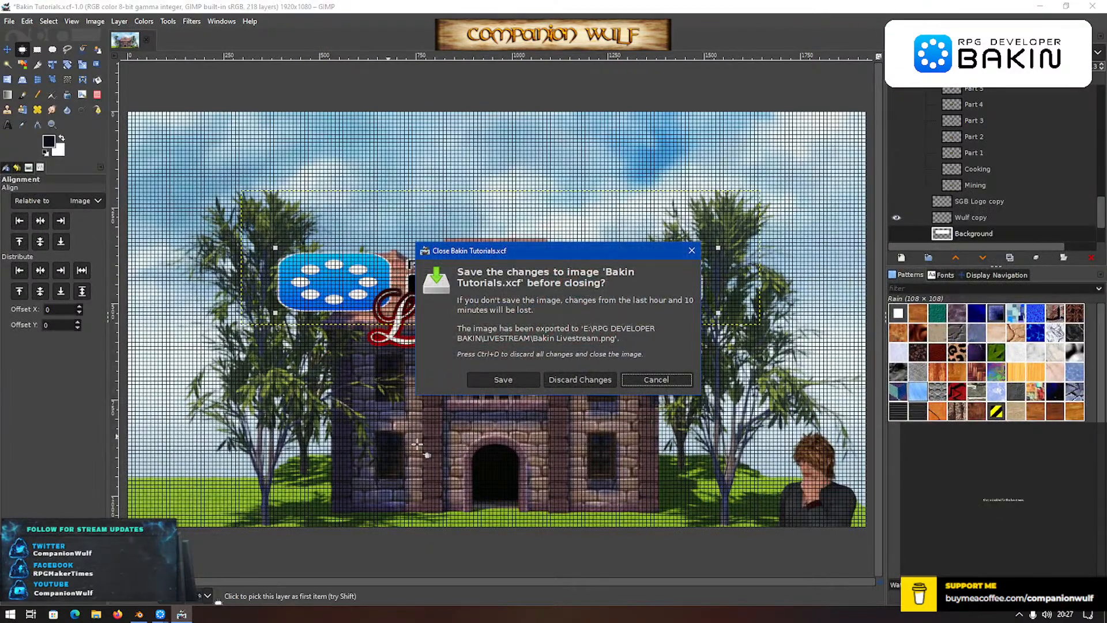
pyautogui.click(564, 379)
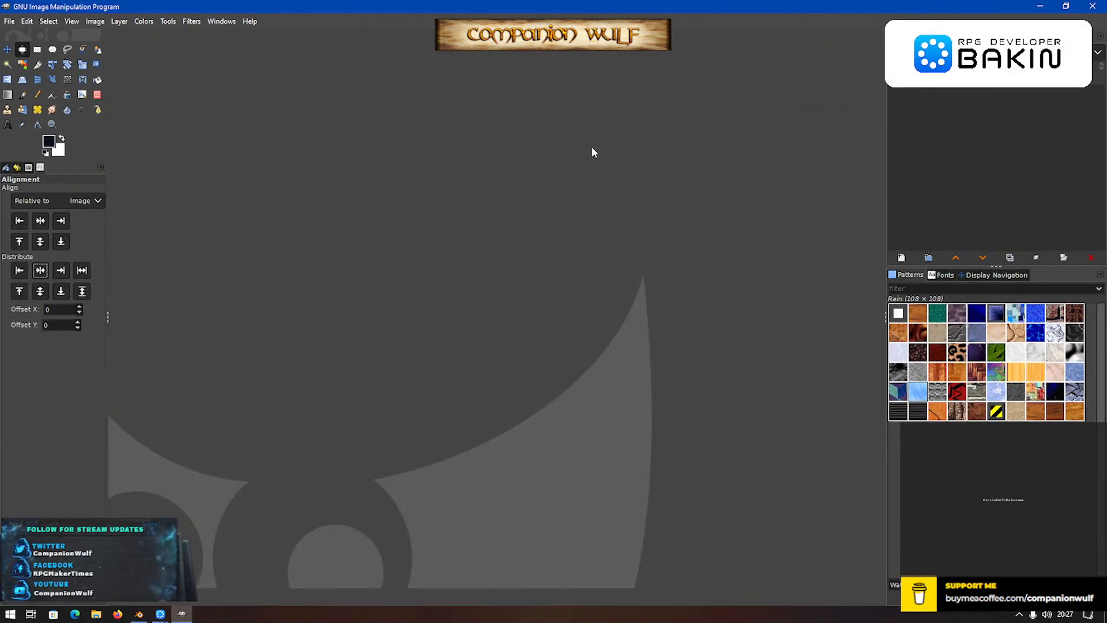
# - Switch to Blender, view the whole potted tree in Bakin Furniture Pack.blend, and change to the other virtual desktop
pyautogui.click(139, 614)
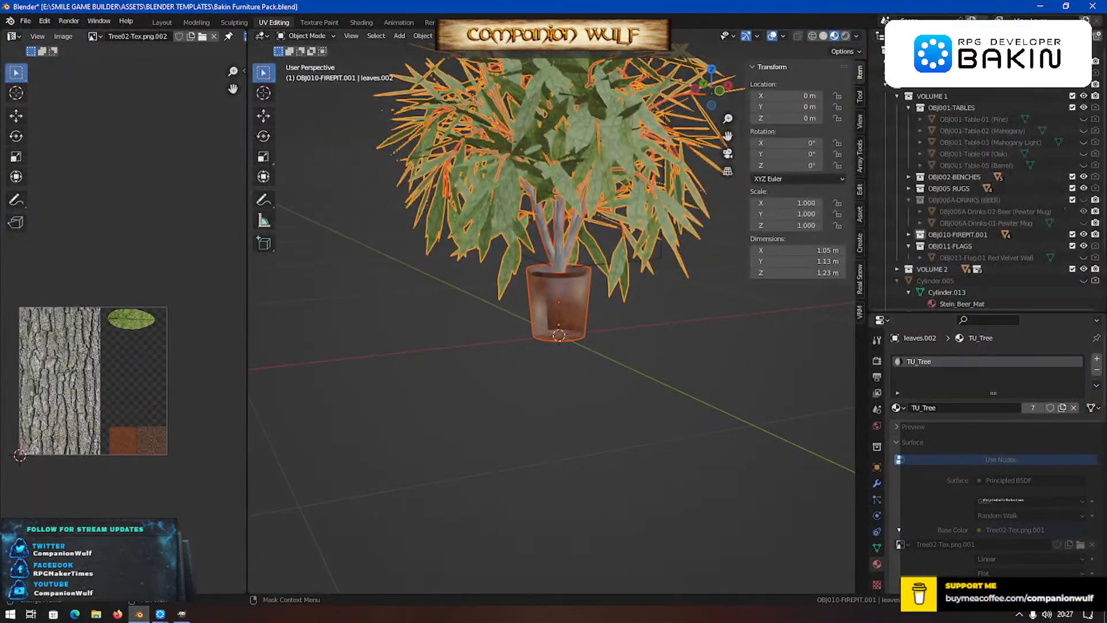
pyautogui.scroll(-6, 709, 409)
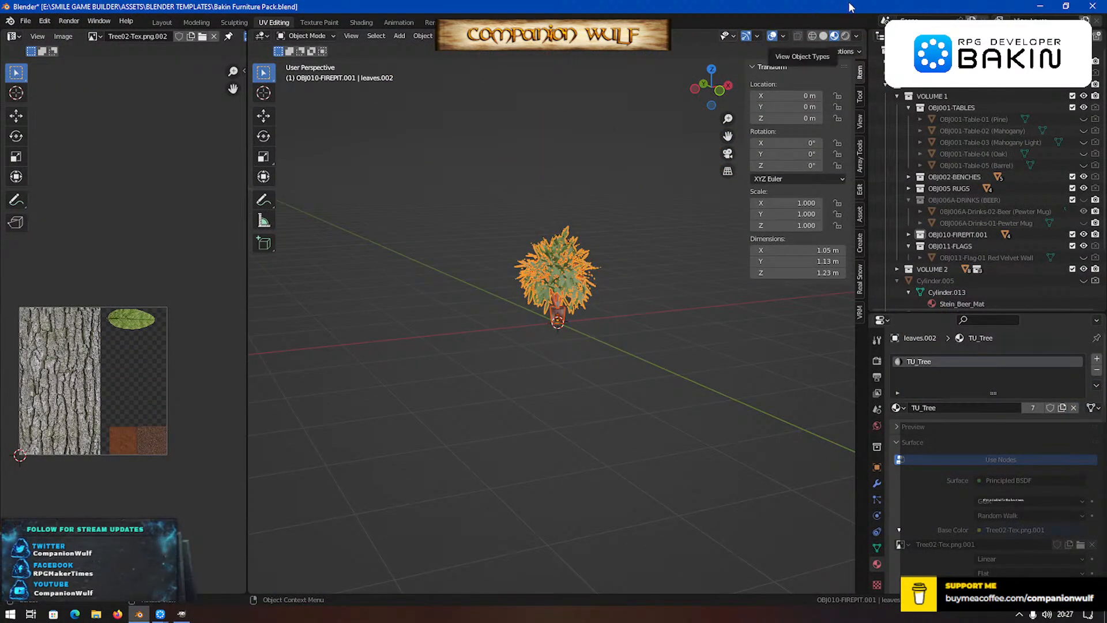
pyautogui.press('ctrl+super+Right')
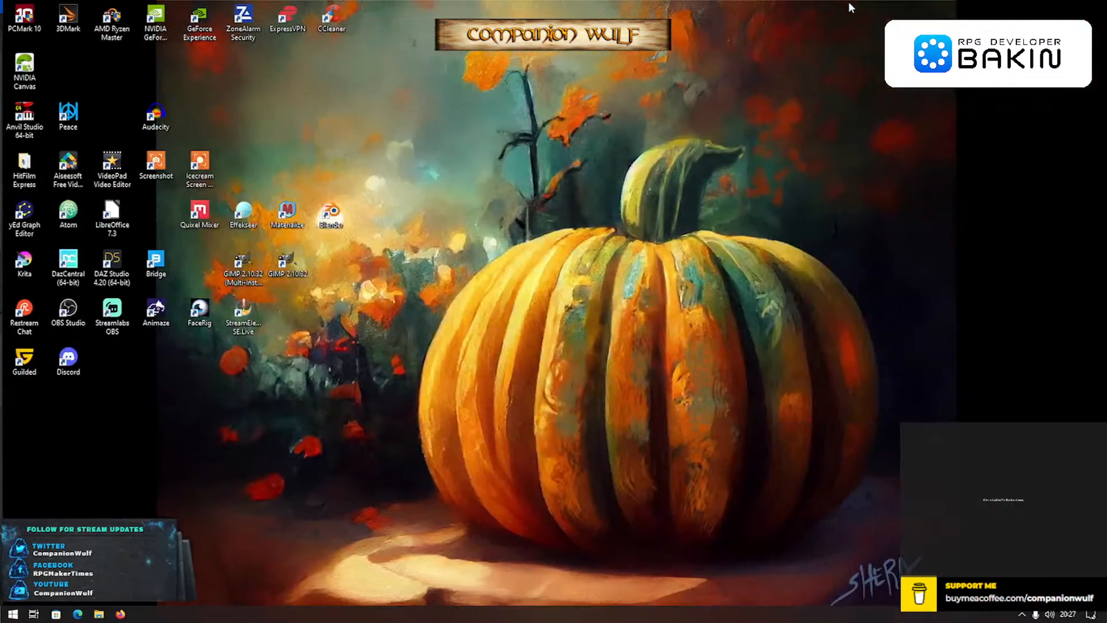
# - Return to the original virtual desktop, close GIMP, and accept the image string settings in RPG Developer Bakin
pyautogui.press('ctrl+super+Left')
pyautogui.press('ctrl+super+Left')
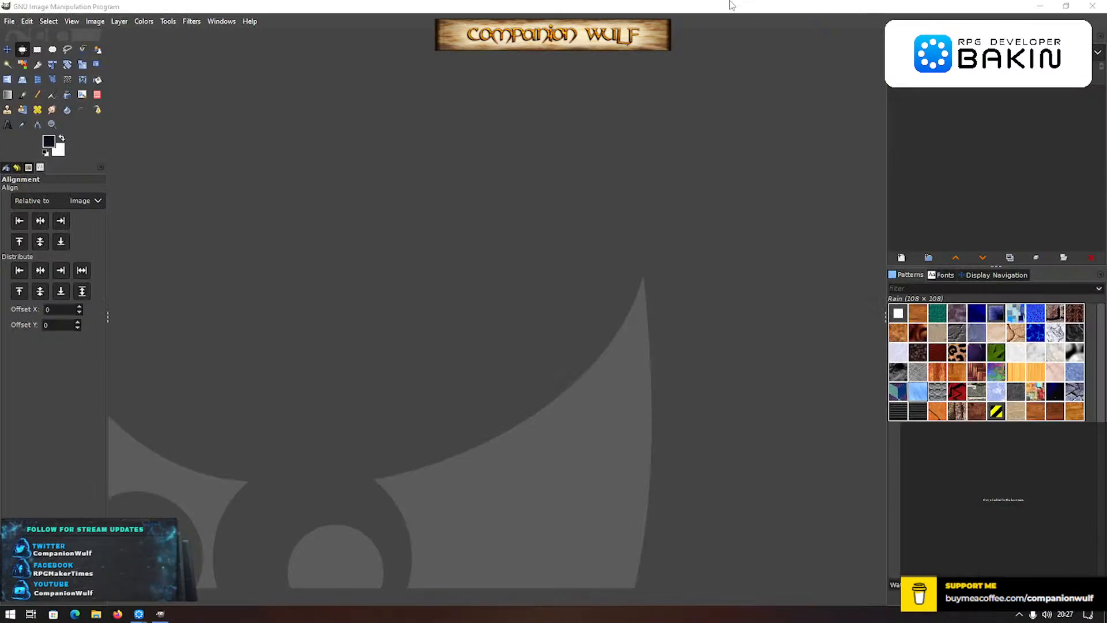
pyautogui.click(727, 6)
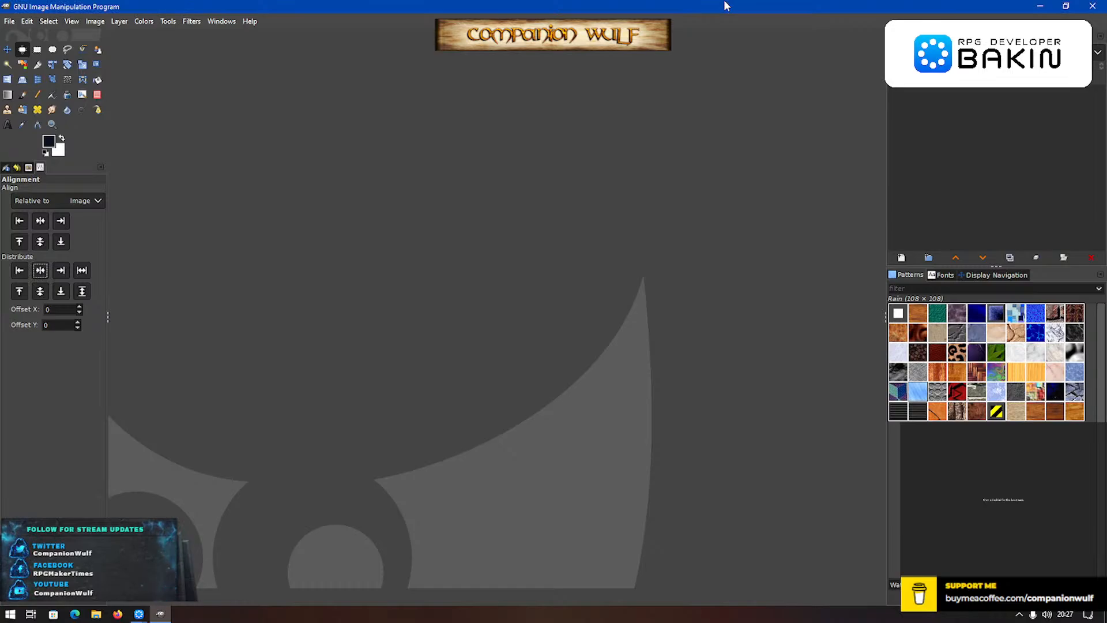
pyautogui.hotkey('alt', 'F4')
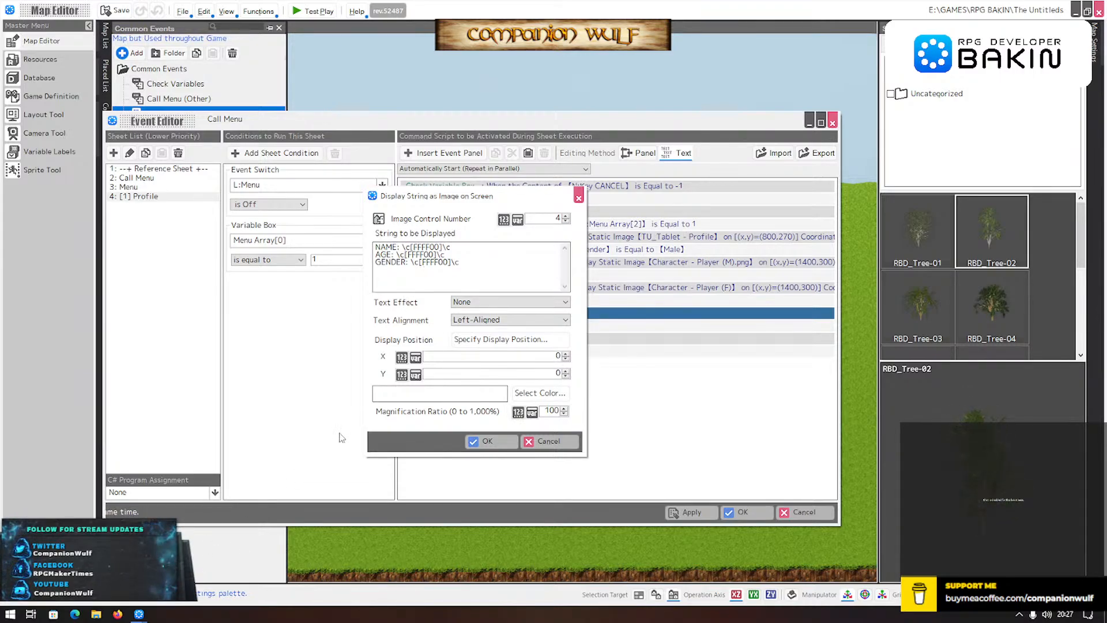
pyautogui.click(488, 442)
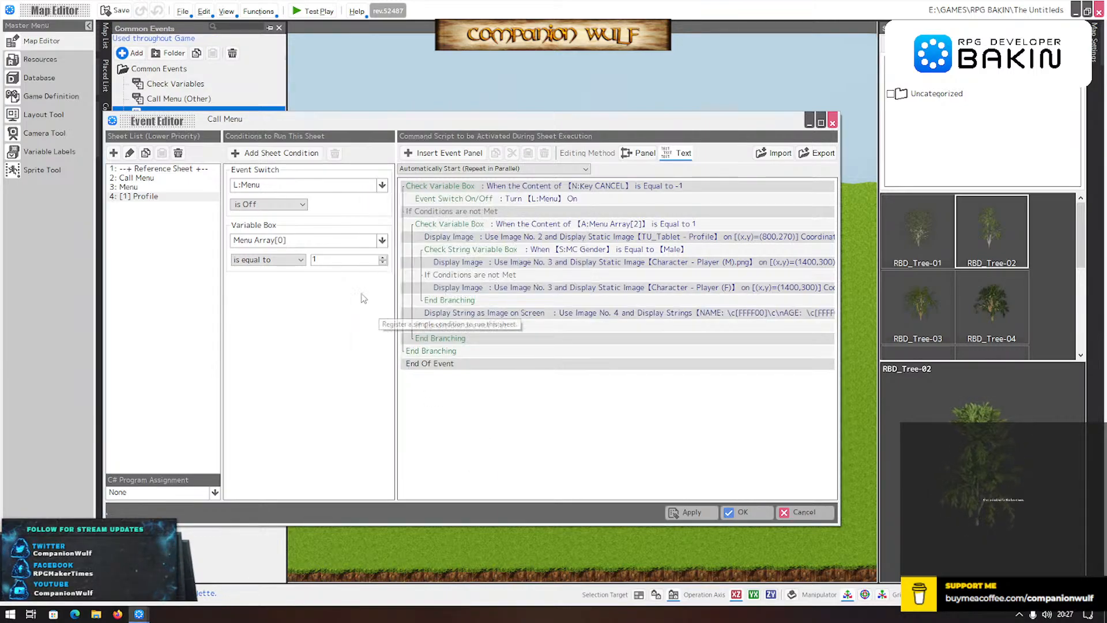
# - Examine the text control codes in the input support list of a new Display Message command, and discard the command
pyautogui.doubleClick(450, 365)
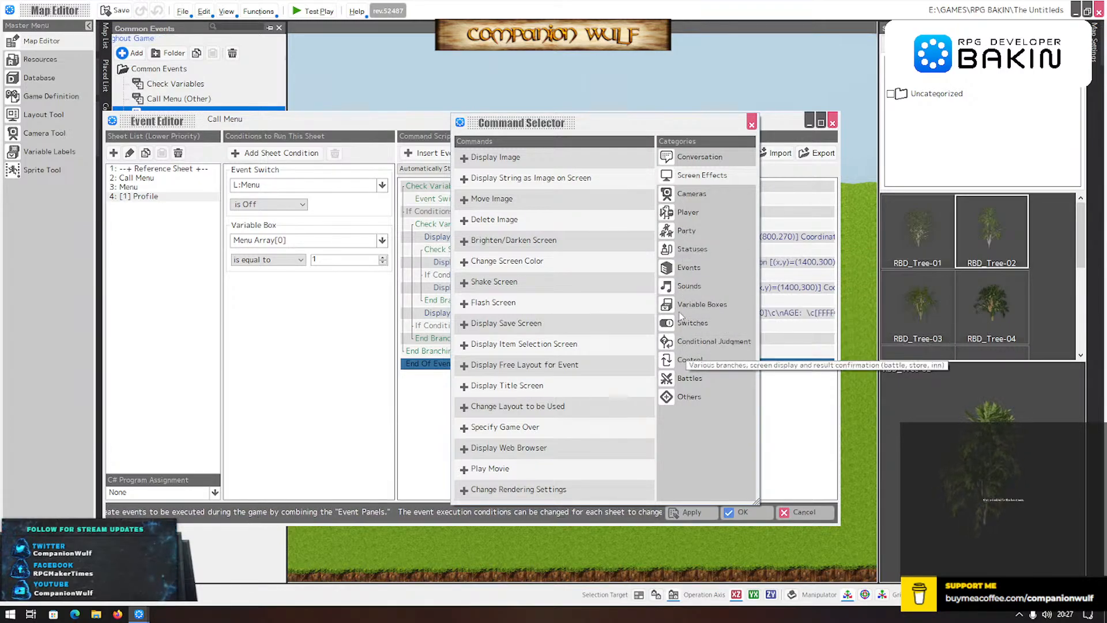
pyautogui.click(679, 153)
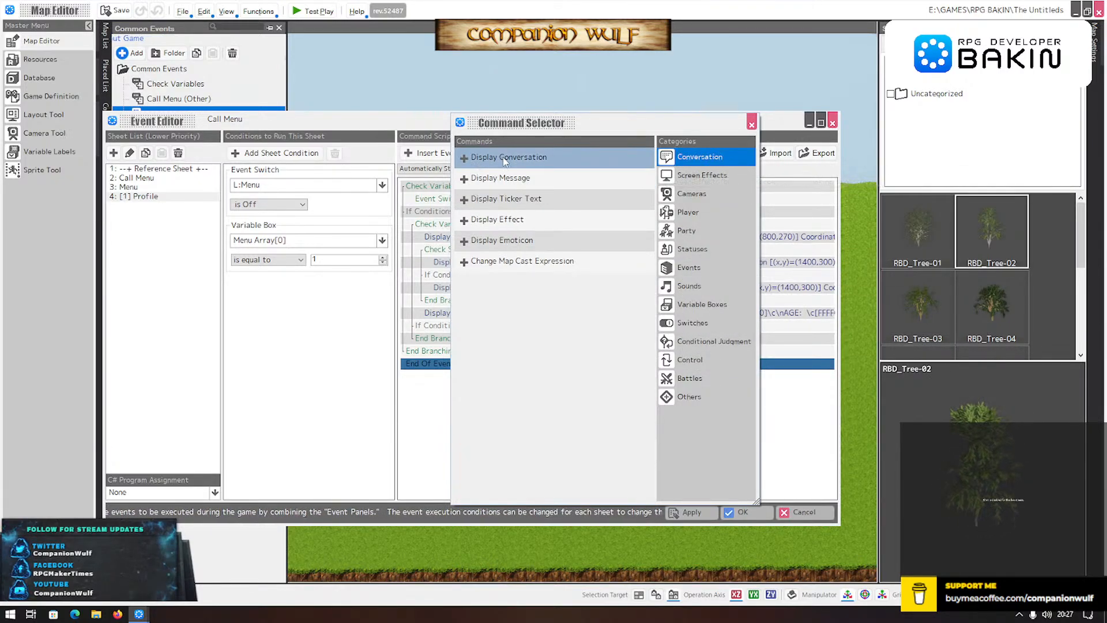
pyautogui.doubleClick(494, 156)
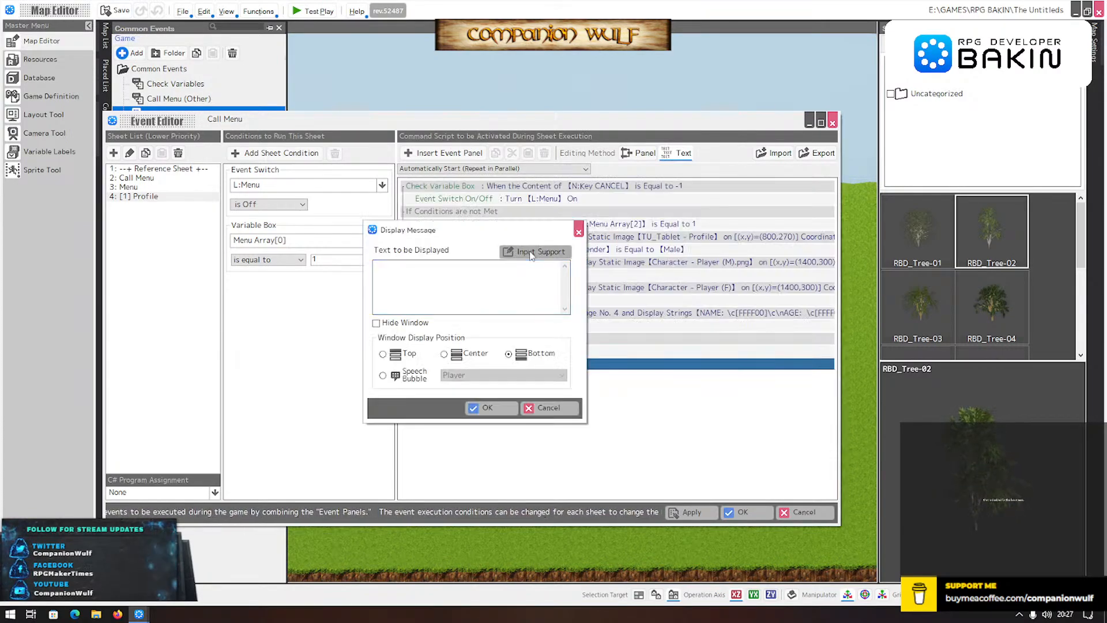
pyautogui.click(533, 251)
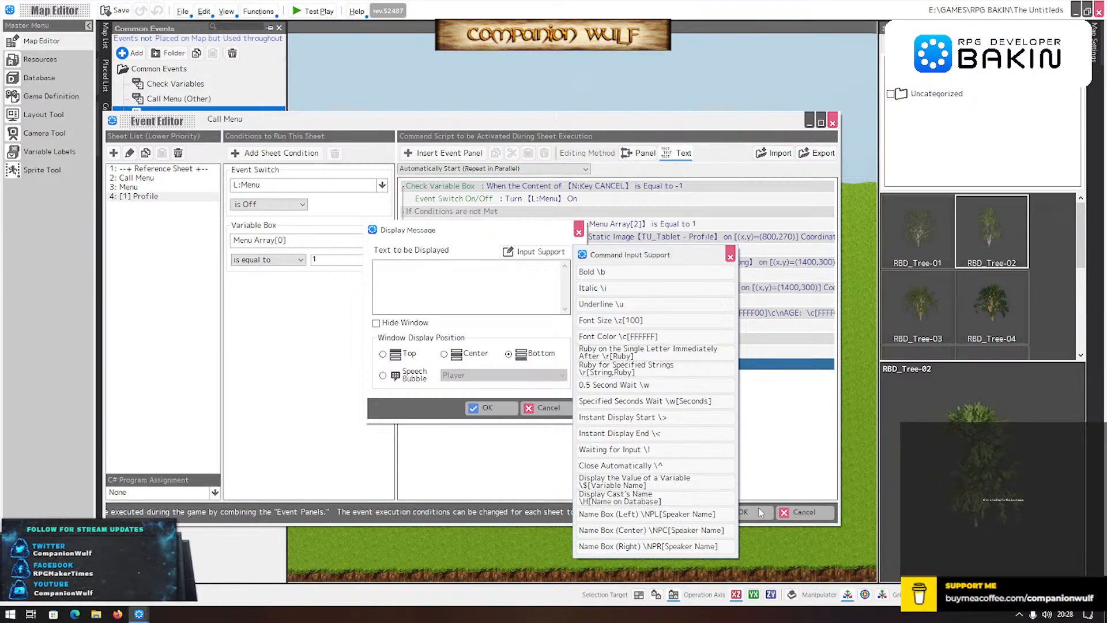
pyautogui.click(544, 407)
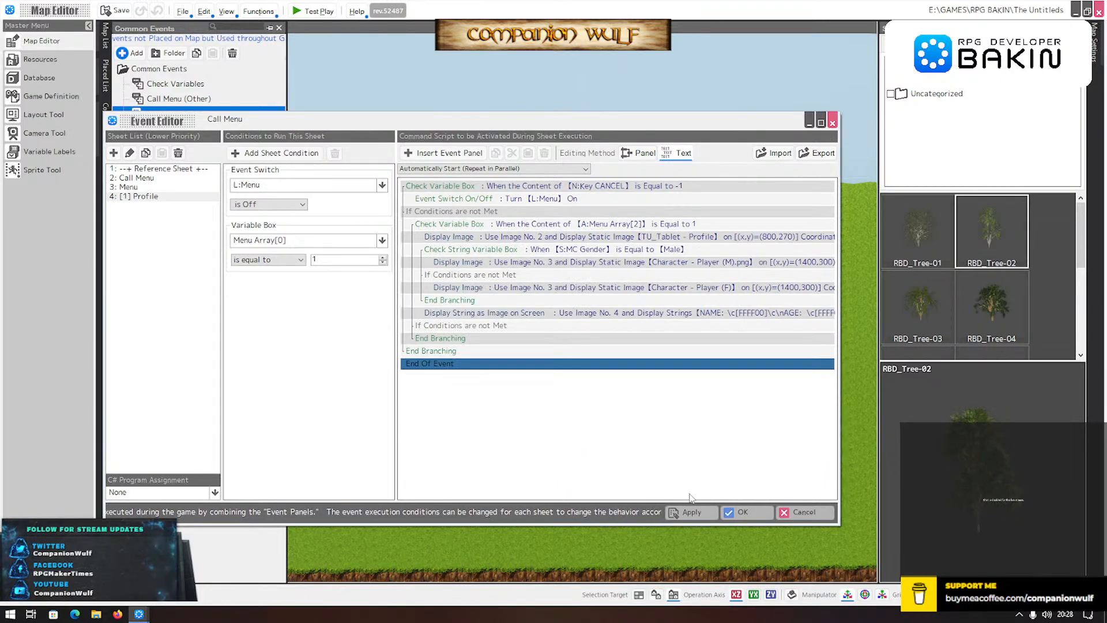
# - Save the Call Menu event and rename the hero cast as MC in the database
pyautogui.click(756, 516)
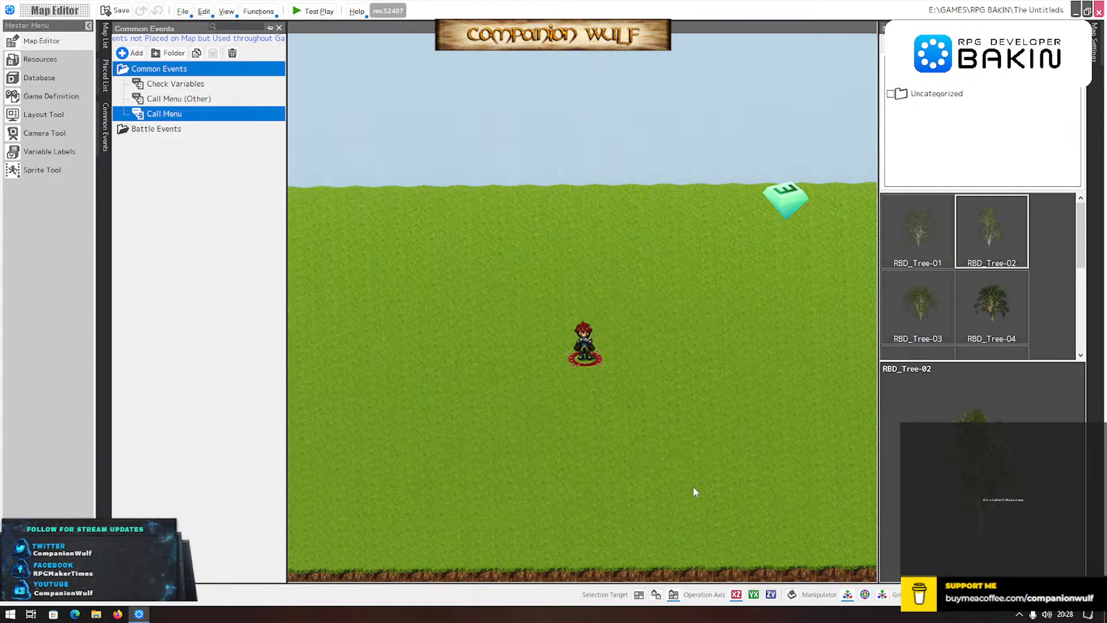
pyautogui.click(47, 84)
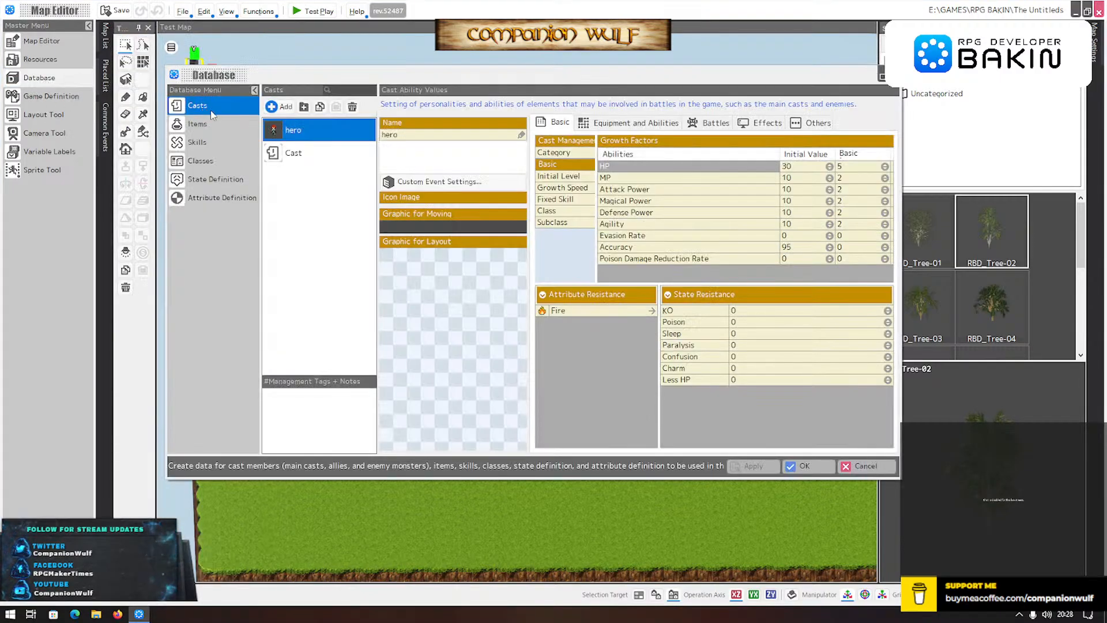
pyautogui.doubleClick(292, 130)
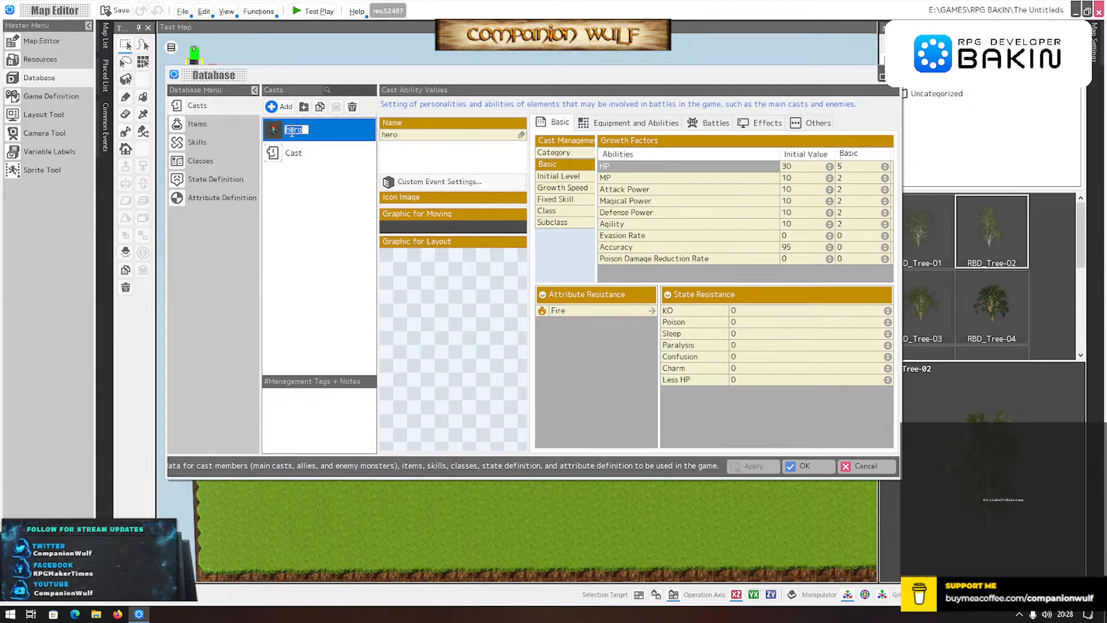
pyautogui.write('MC')
pyautogui.press('Return')
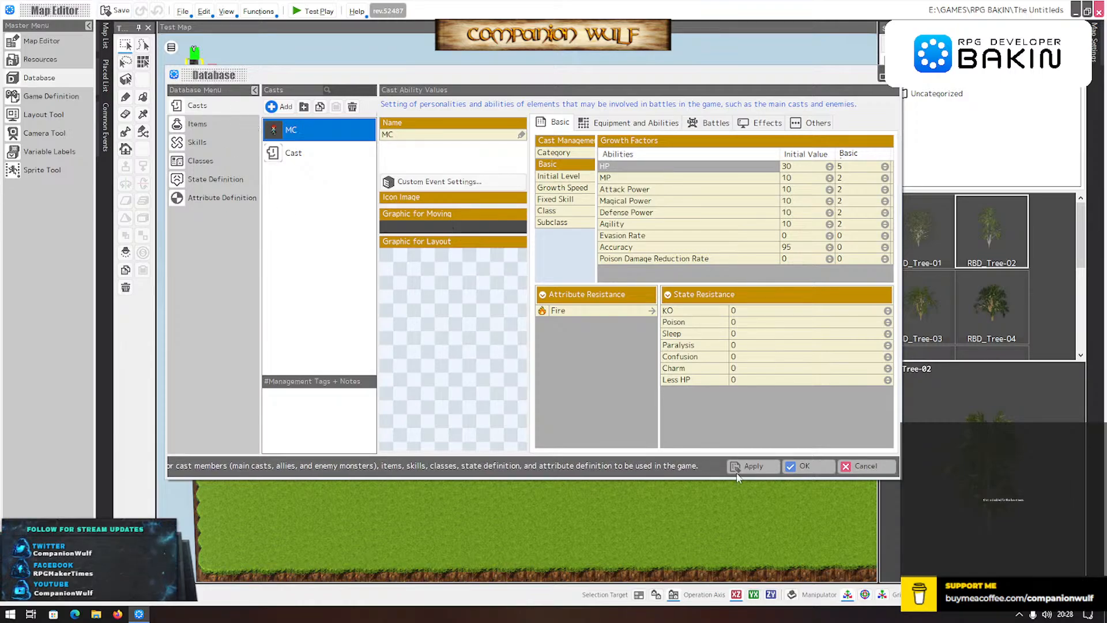
pyautogui.click(806, 466)
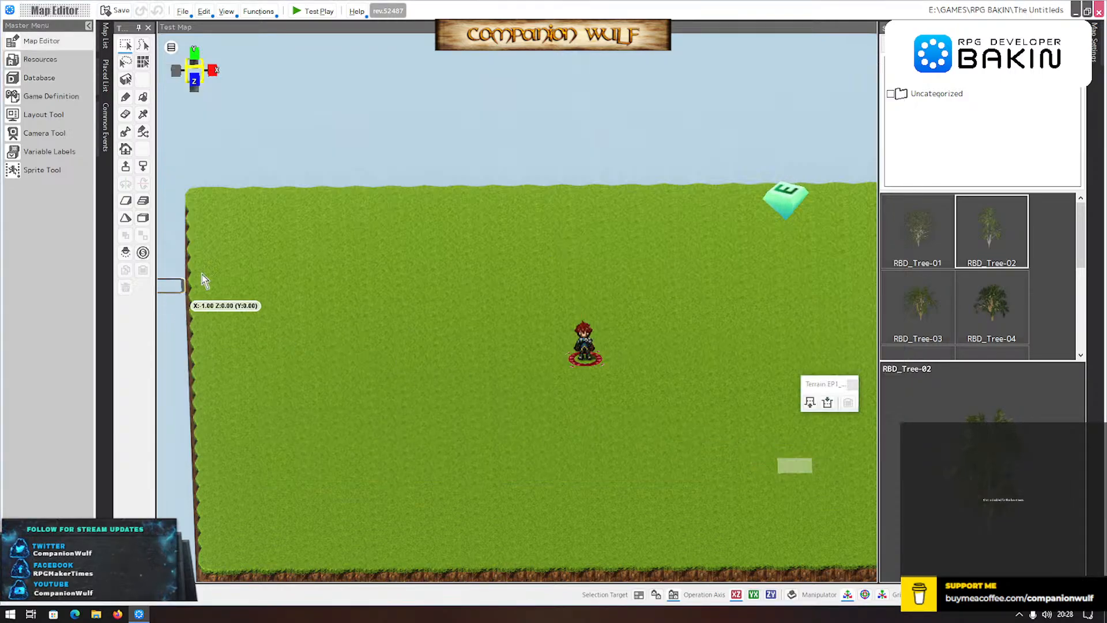
# - In the Call Menu common event's [1] Profile sheet, insert \H[MC] before the closing \c on the NAME line of the displayed string
pyautogui.click(105, 123)
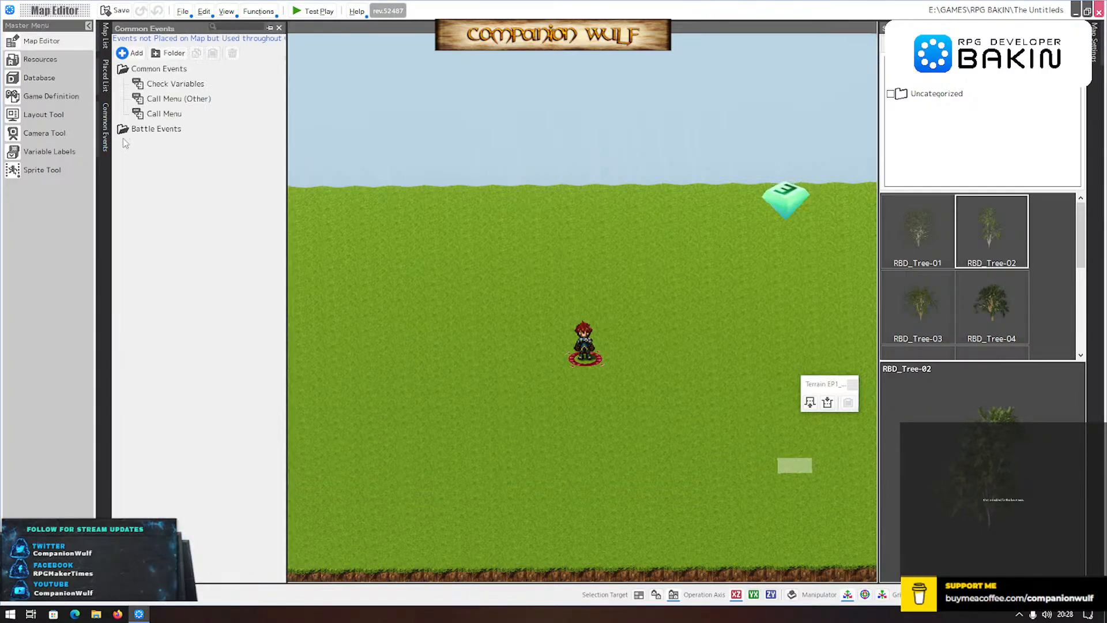
pyautogui.doubleClick(157, 114)
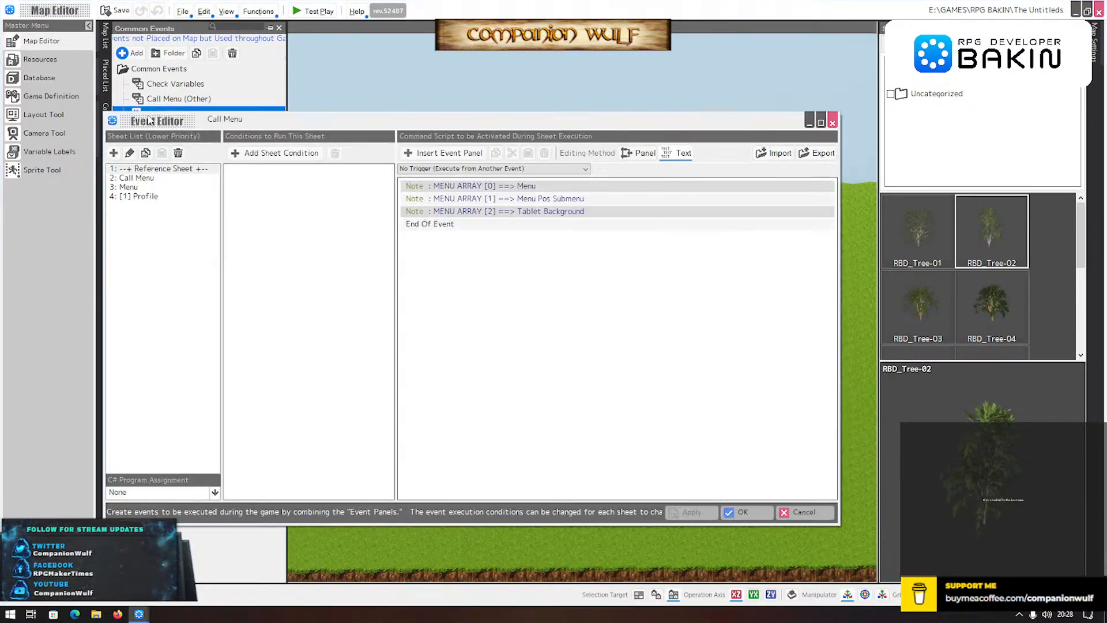
pyautogui.click(140, 196)
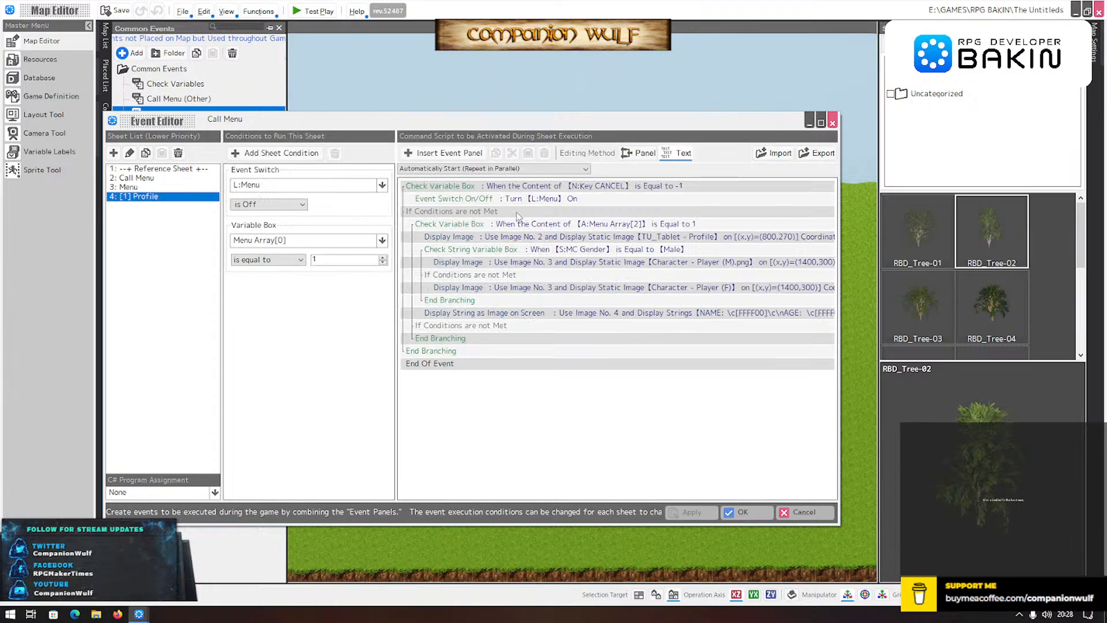
pyautogui.doubleClick(517, 311)
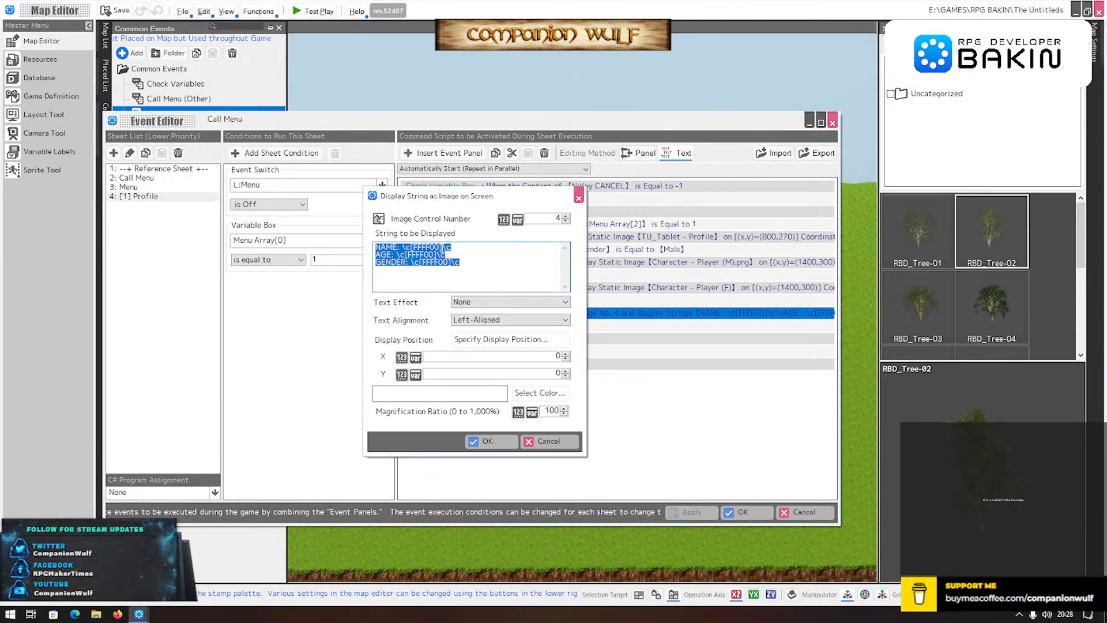
pyautogui.click(443, 248)
pyautogui.write('\\')
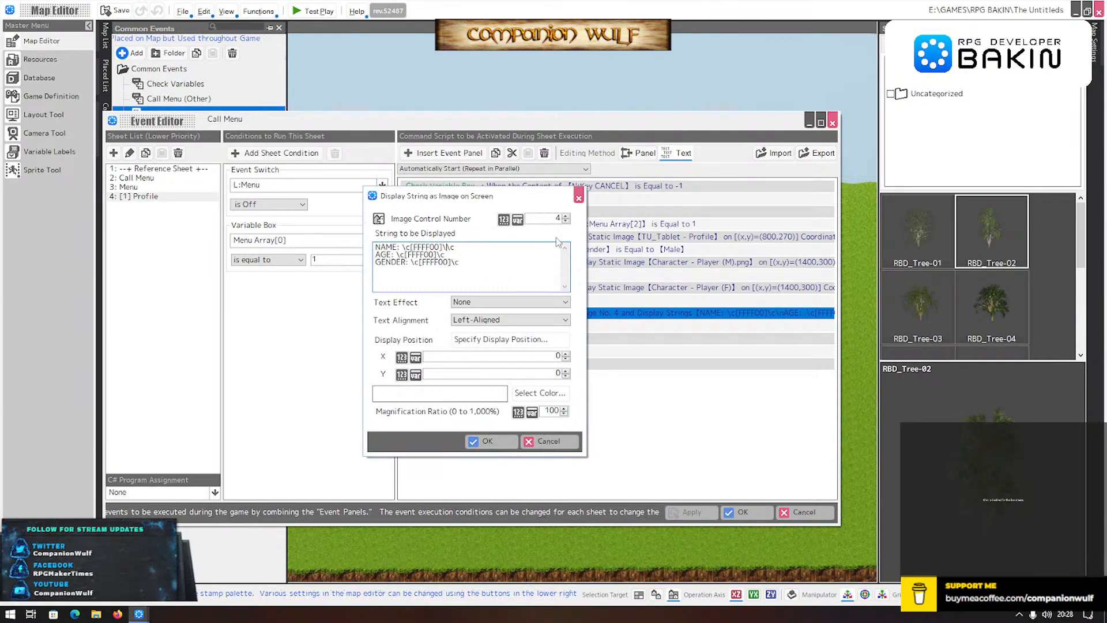
pyautogui.write('n')
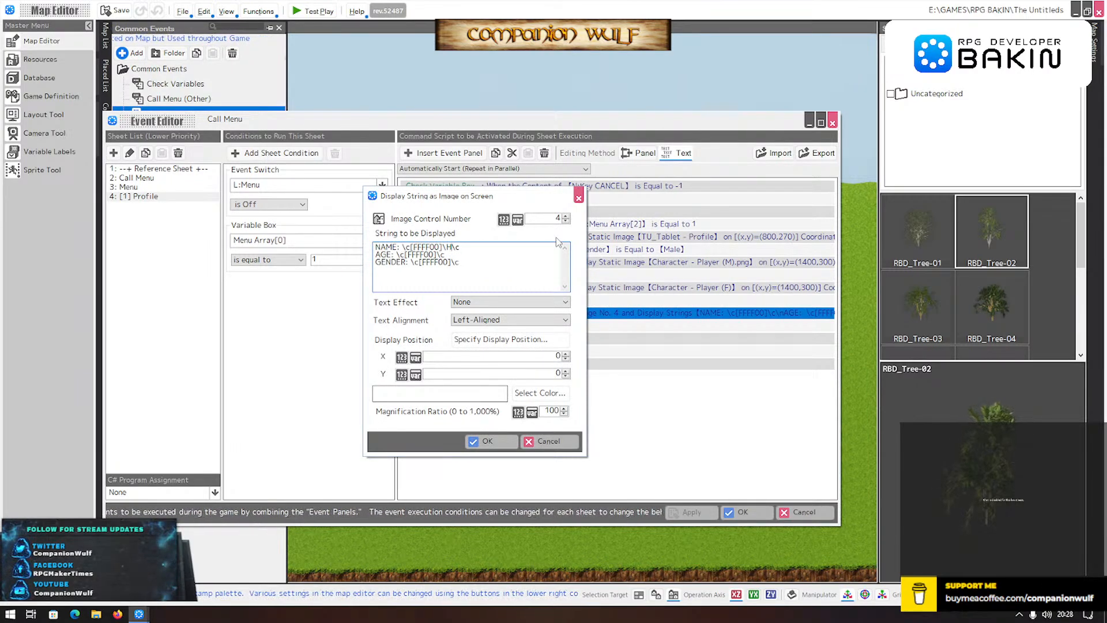
pyautogui.write('[MC')
pyautogui.write(']')
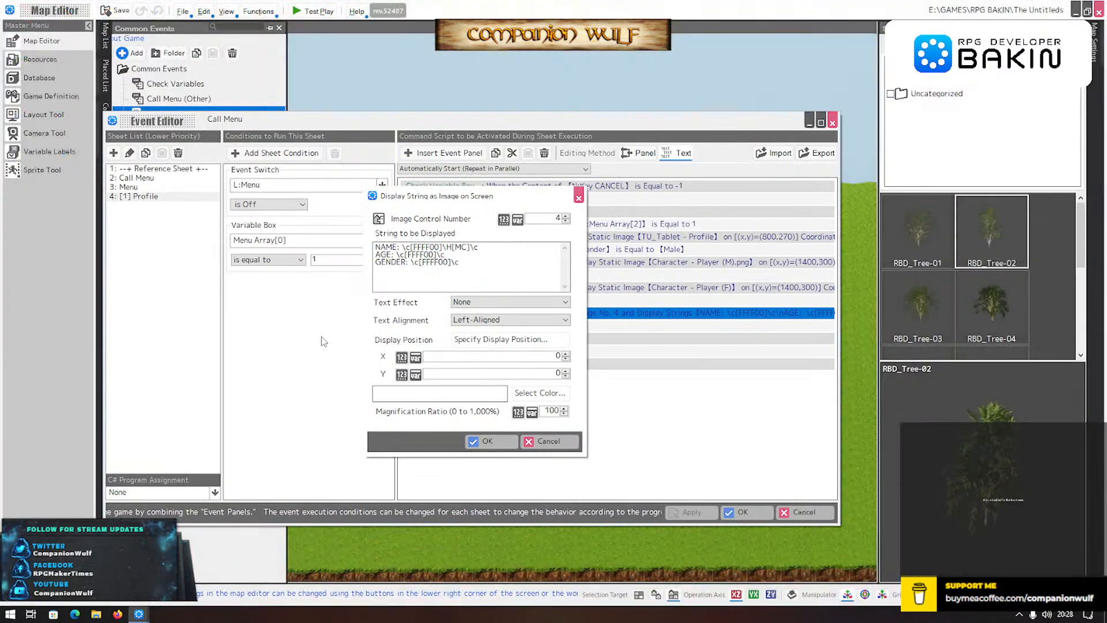
# - Insert \$[MC Age] before the closing \c on the AGE line and confirm the displayed string
pyautogui.click(437, 255)
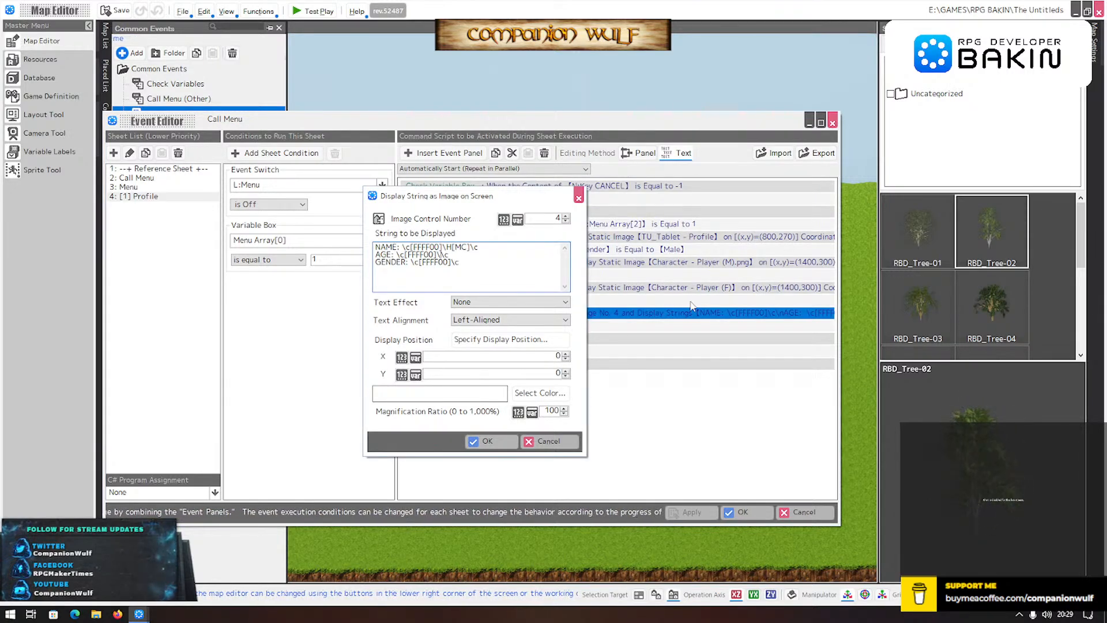
pyautogui.write('\\')
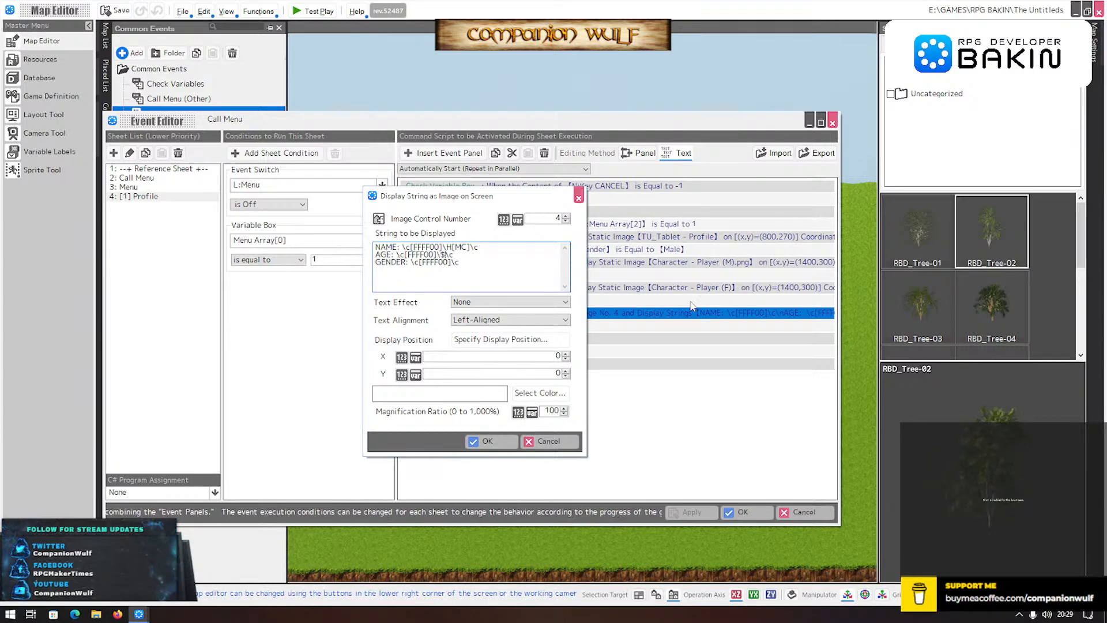
pyautogui.write('$[')
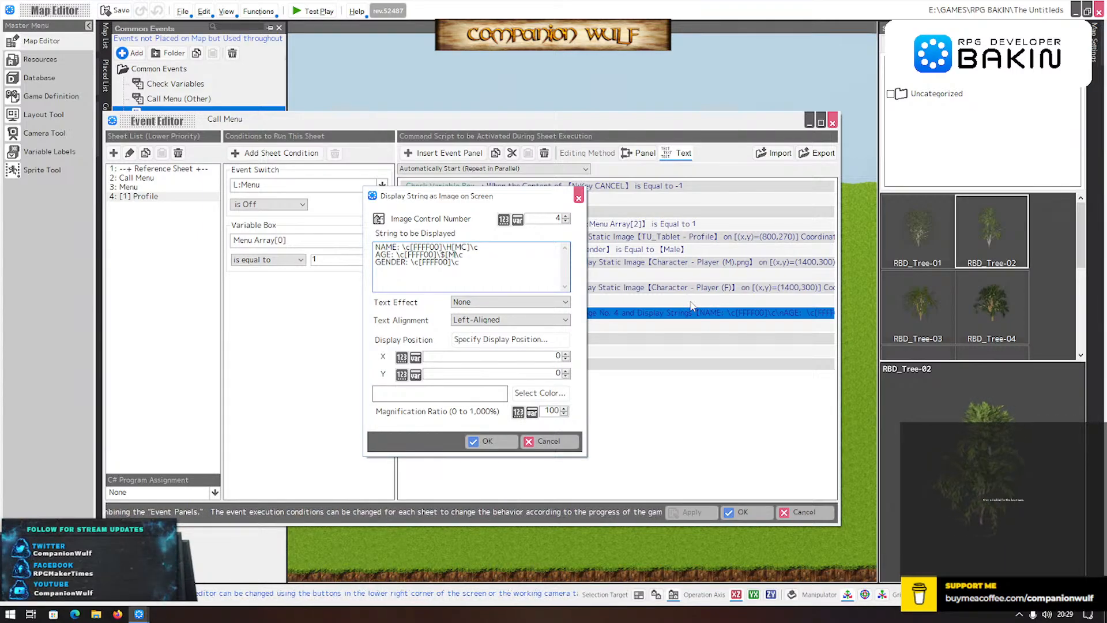
pyautogui.write('MC Age')
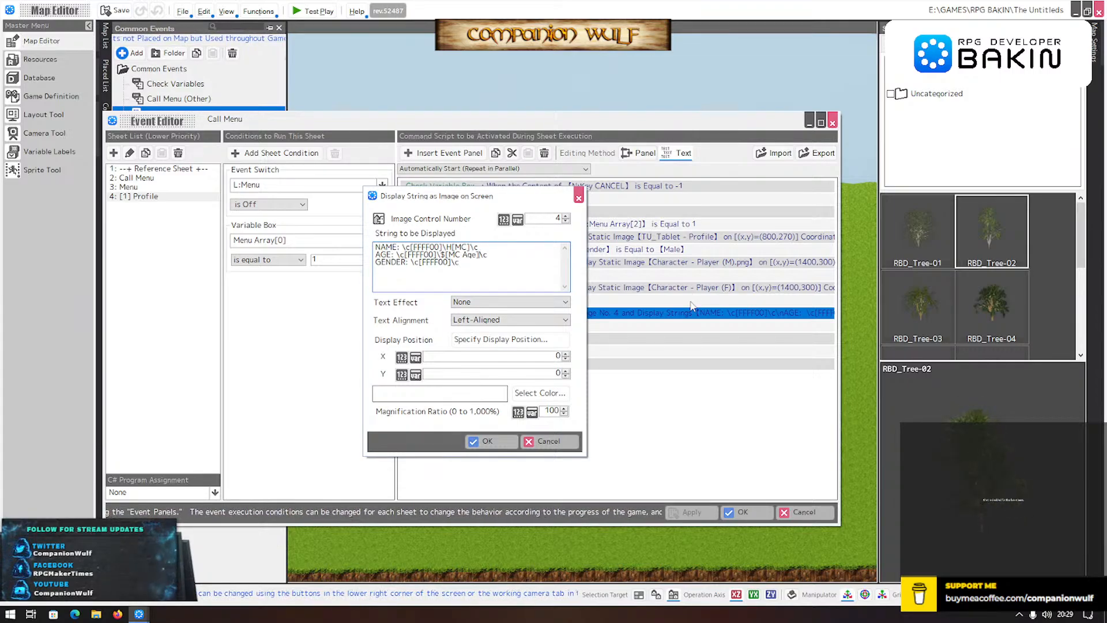
pyautogui.write(']')
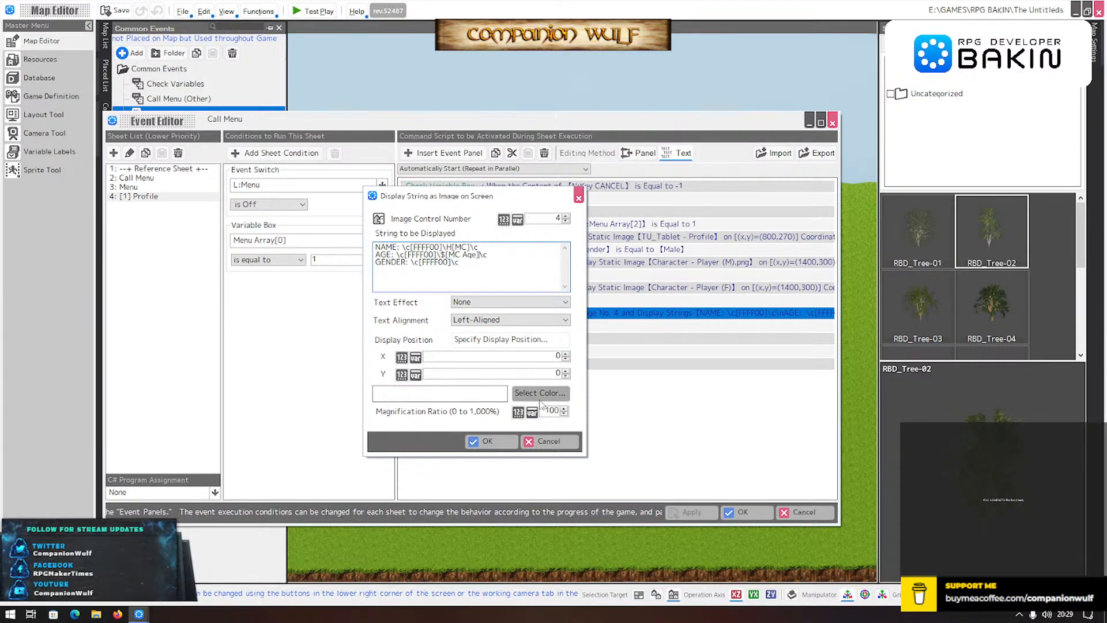
pyautogui.click(497, 443)
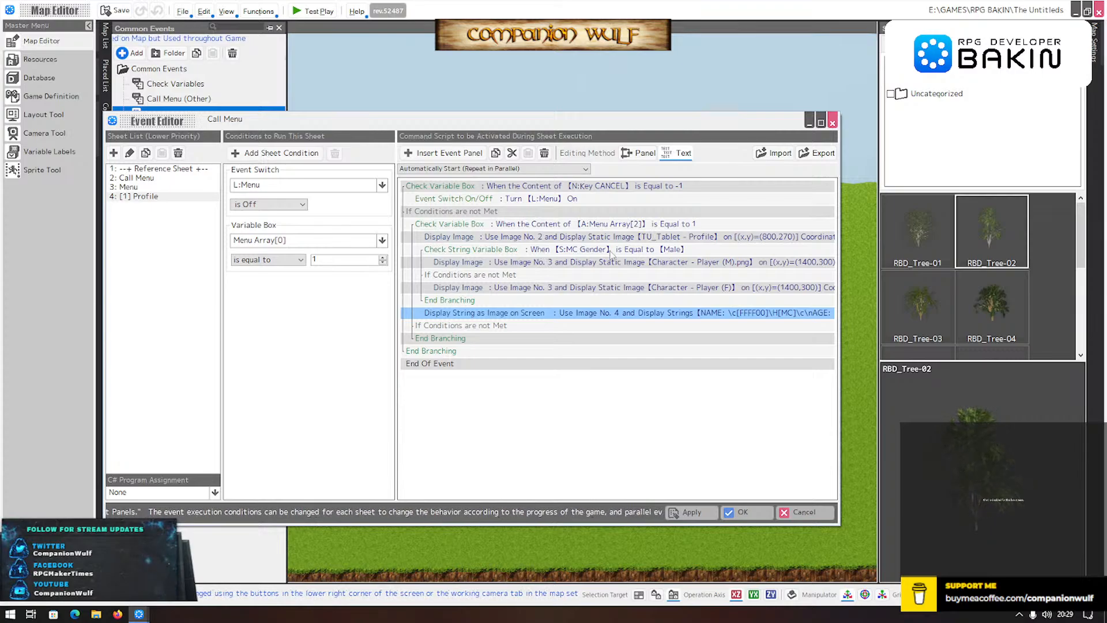
# - Insert \$[MC Gender] before the closing \c on the displayed string's GENDER line and save the Call Menu event
pyautogui.click(495, 315)
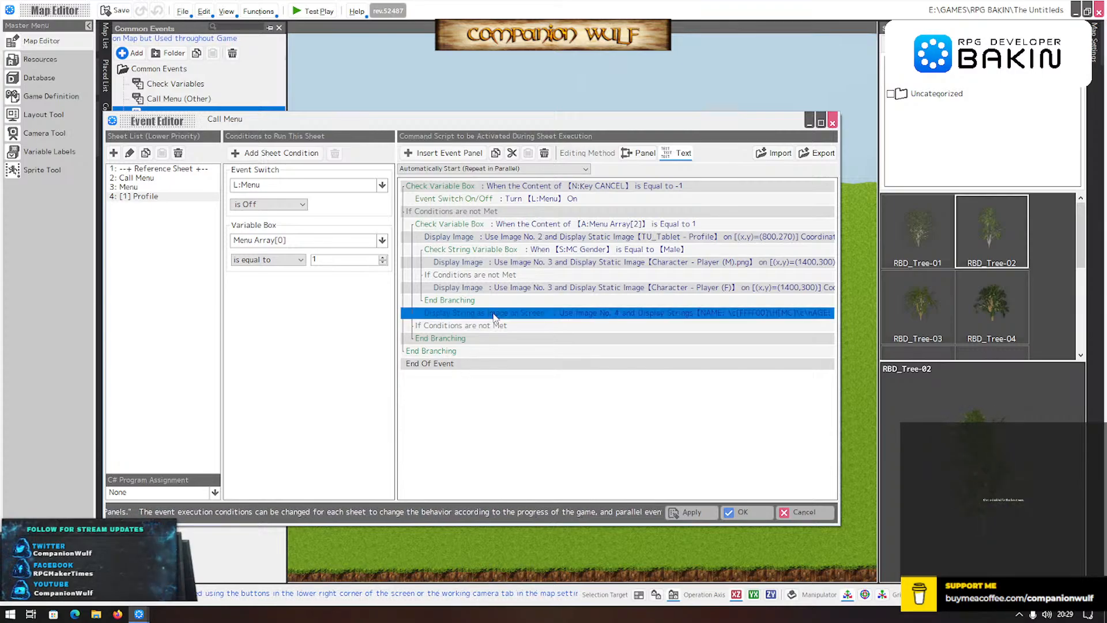
pyautogui.doubleClick(494, 315)
pyautogui.click(452, 263)
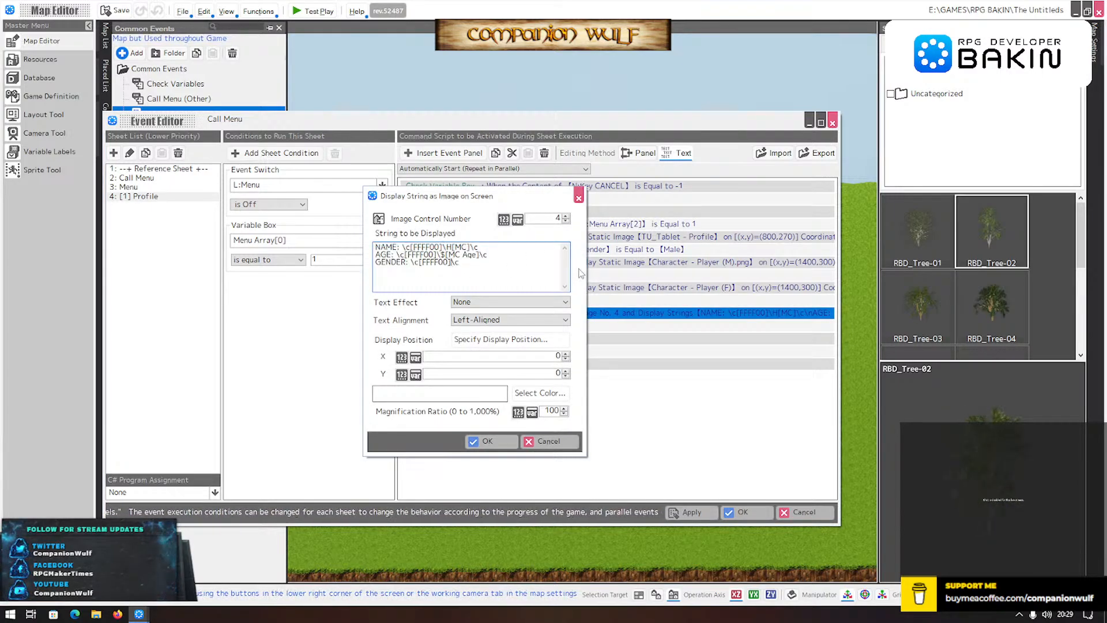
pyautogui.write('\\')
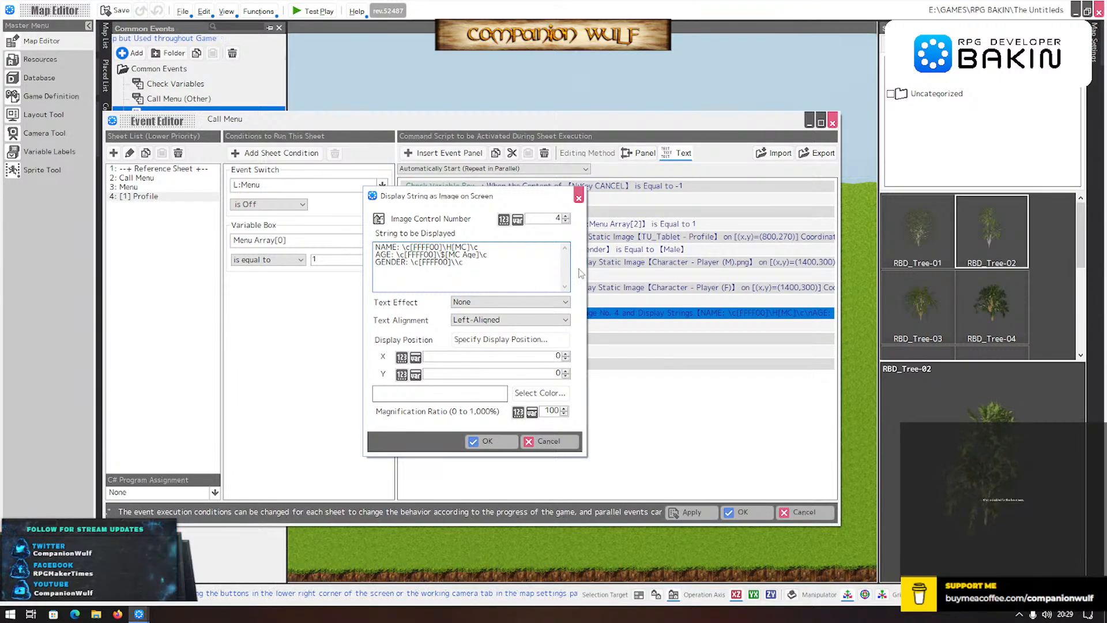
pyautogui.write('$[MC ')
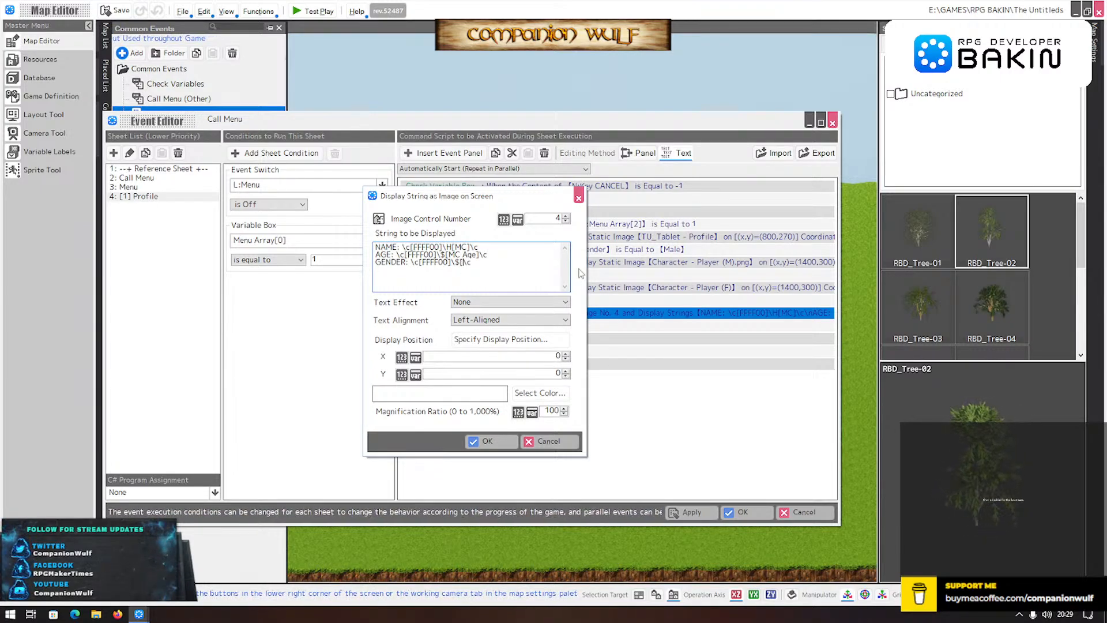
pyautogui.write('Gender]')
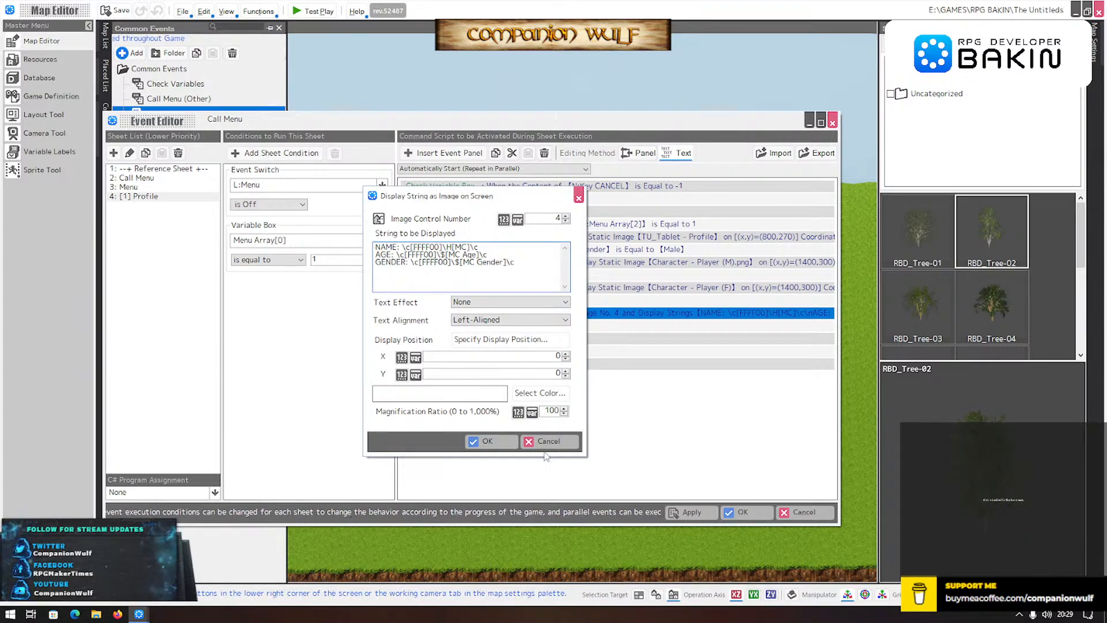
pyautogui.click(487, 443)
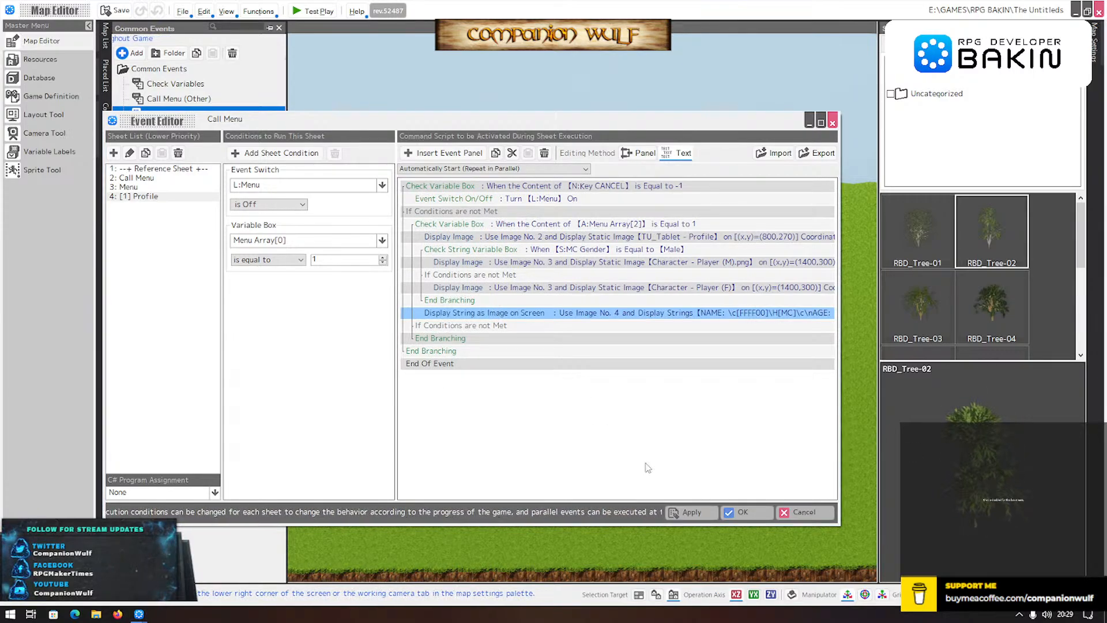
pyautogui.click(734, 515)
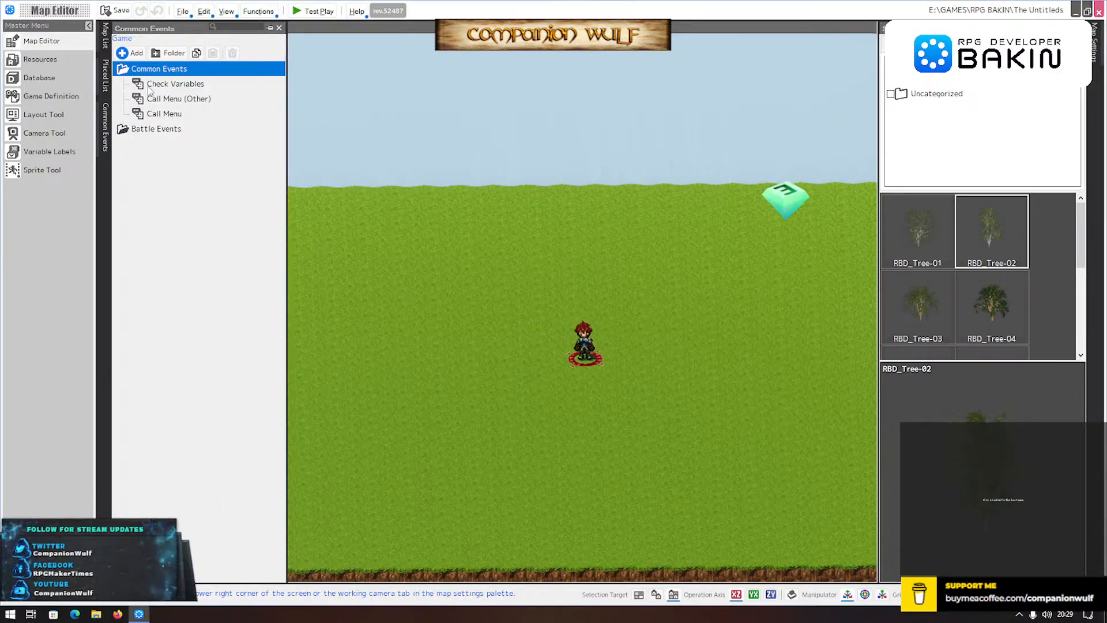
# - In the Check Variables common event's Initialize sheet, insert a Variable Box Assignment and Calculation command at the END INITIALIZE note
pyautogui.doubleClick(151, 85)
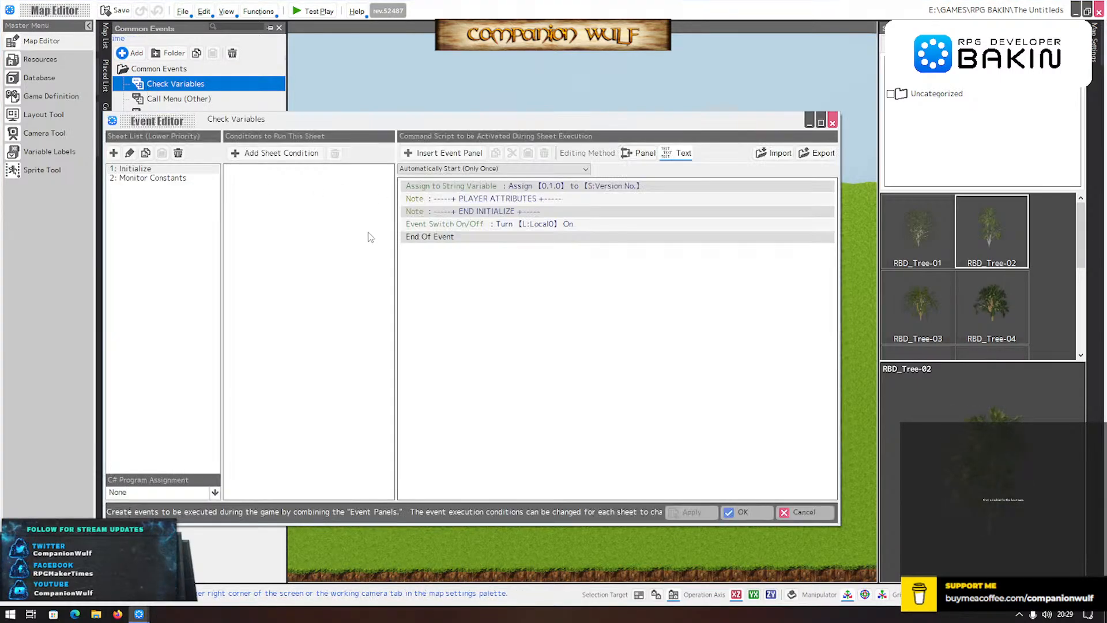
pyautogui.click(118, 171)
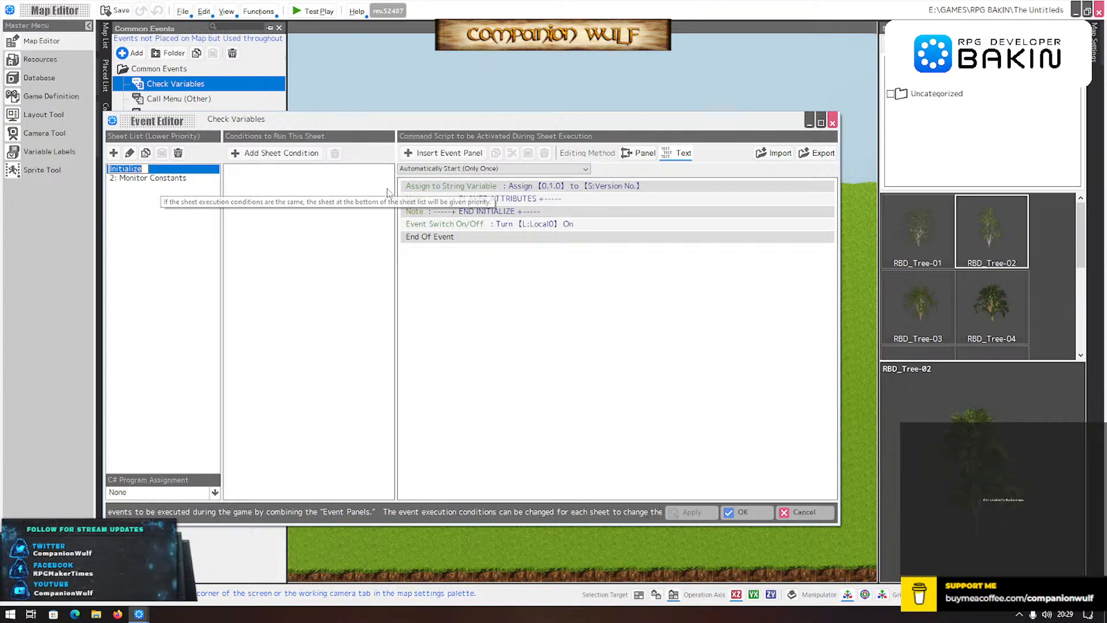
pyautogui.click(454, 209)
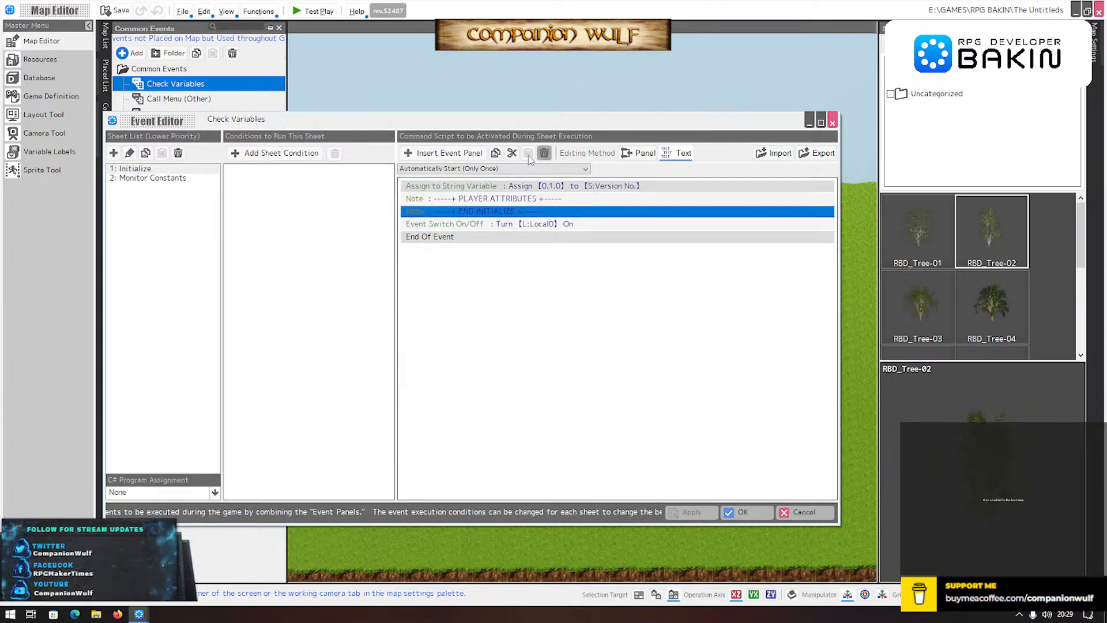
pyautogui.click(443, 153)
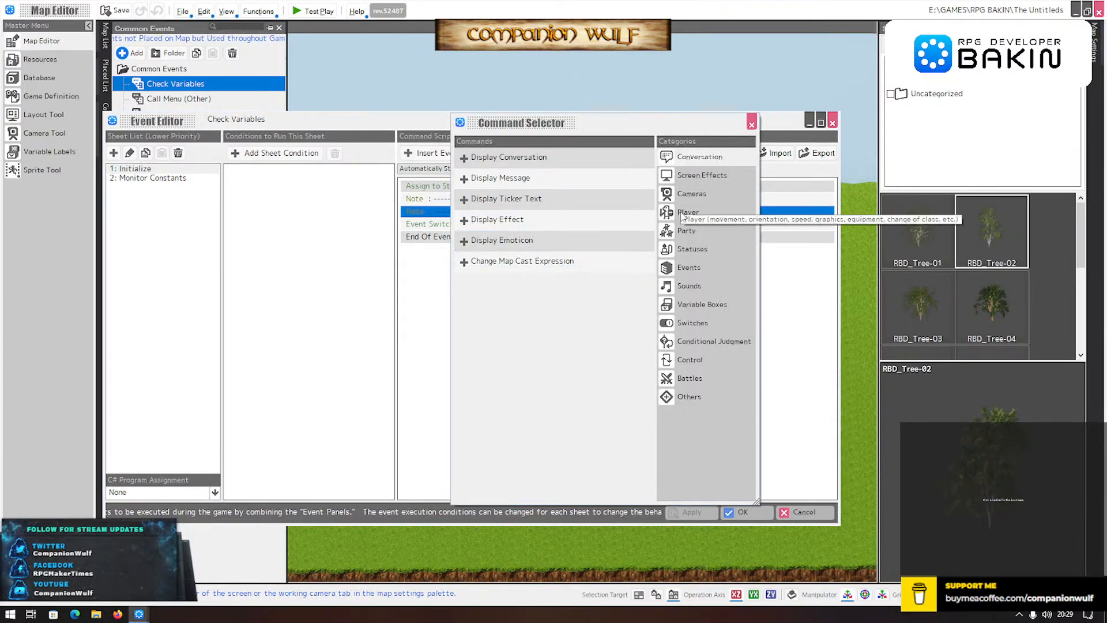
pyautogui.click(693, 305)
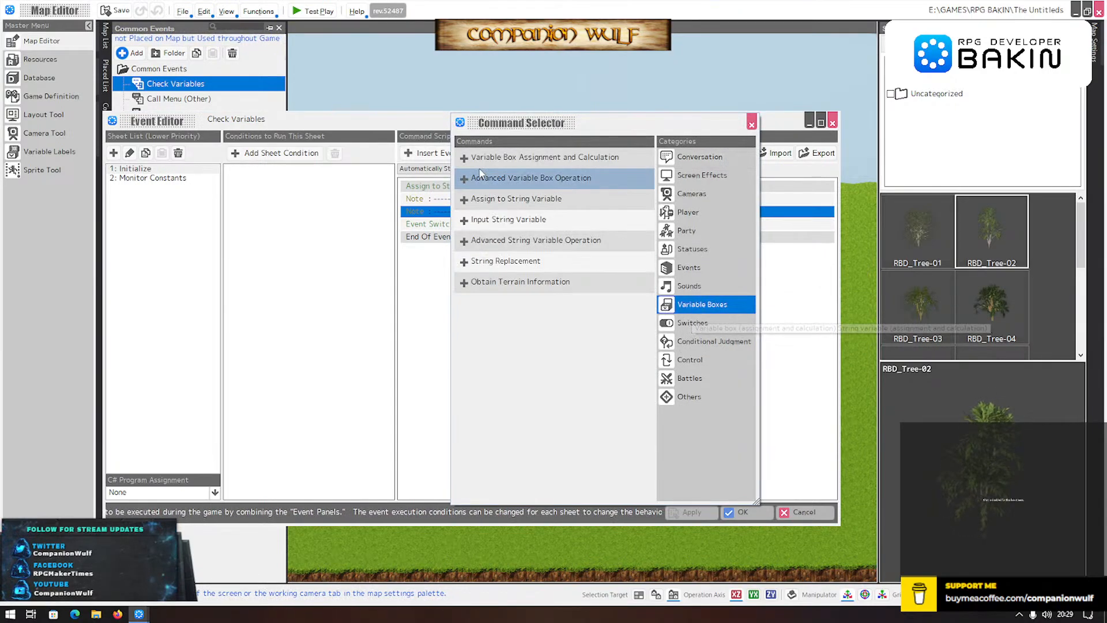
pyautogui.click(507, 158)
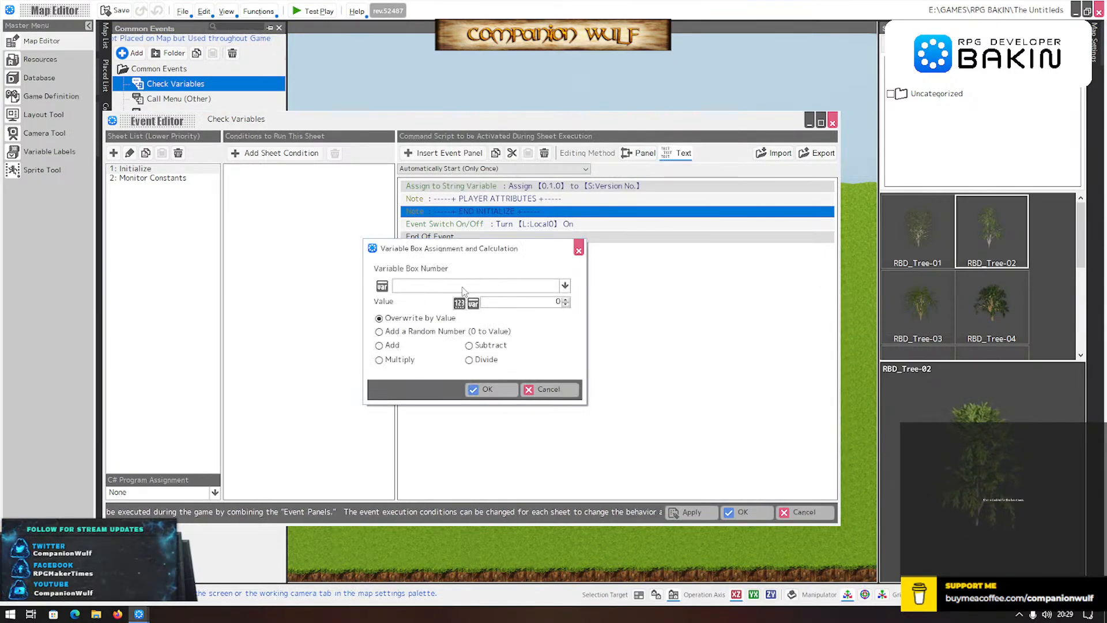
# - Open the variable picker for the assignment and look through the existing string and value variables
pyautogui.click(467, 286)
pyautogui.click(436, 323)
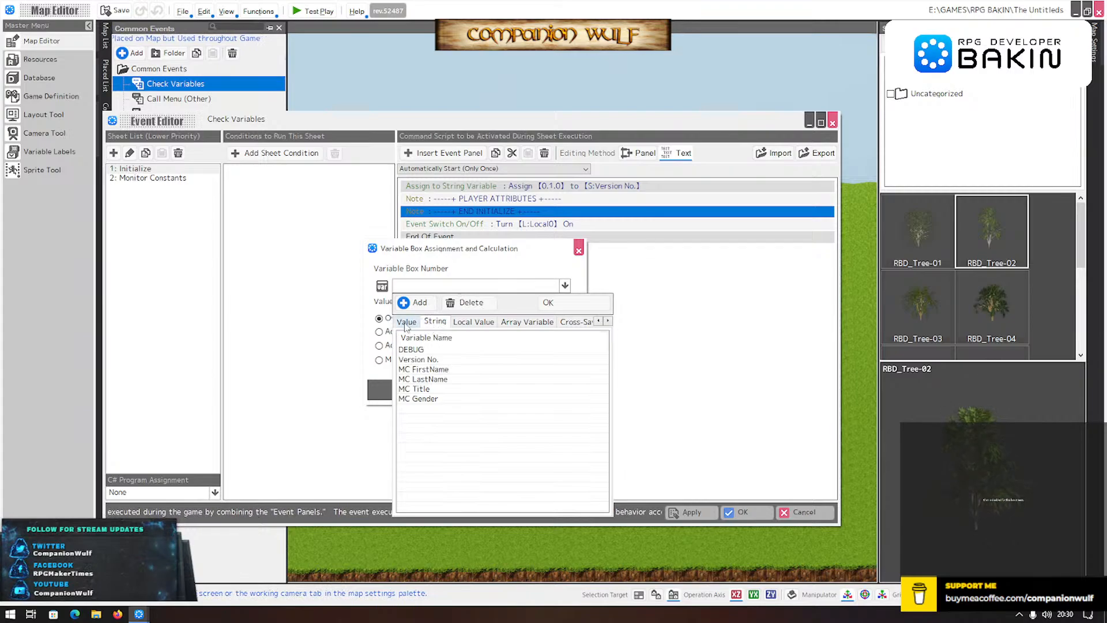
pyautogui.click(406, 323)
pyautogui.scroll(-5, 429, 412)
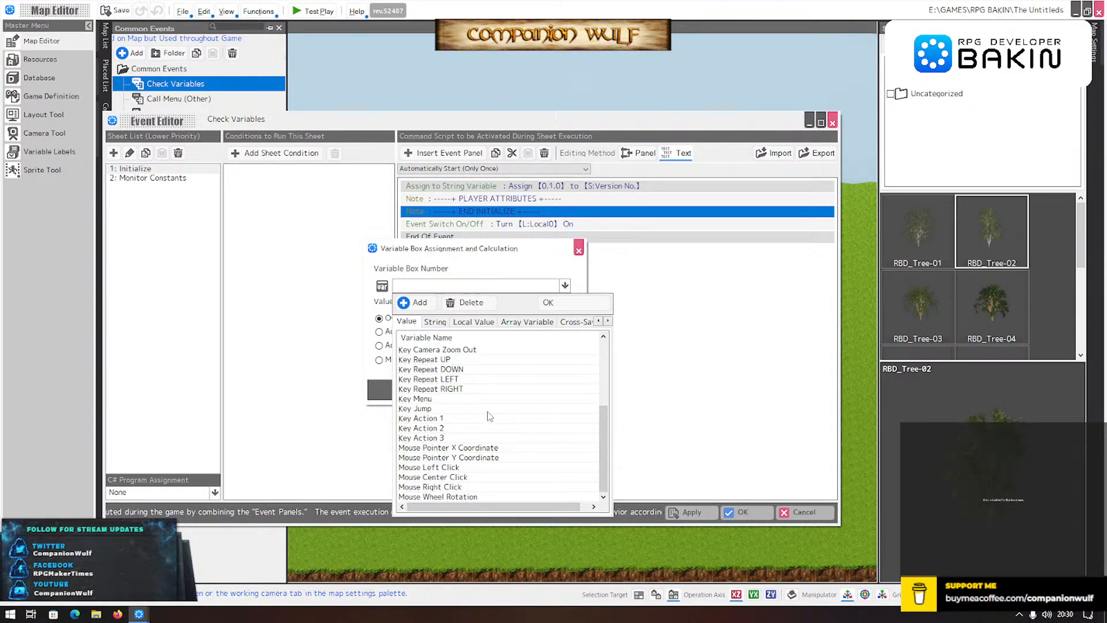
pyautogui.scroll(1, 489, 416)
pyautogui.scroll(-1, 496, 421)
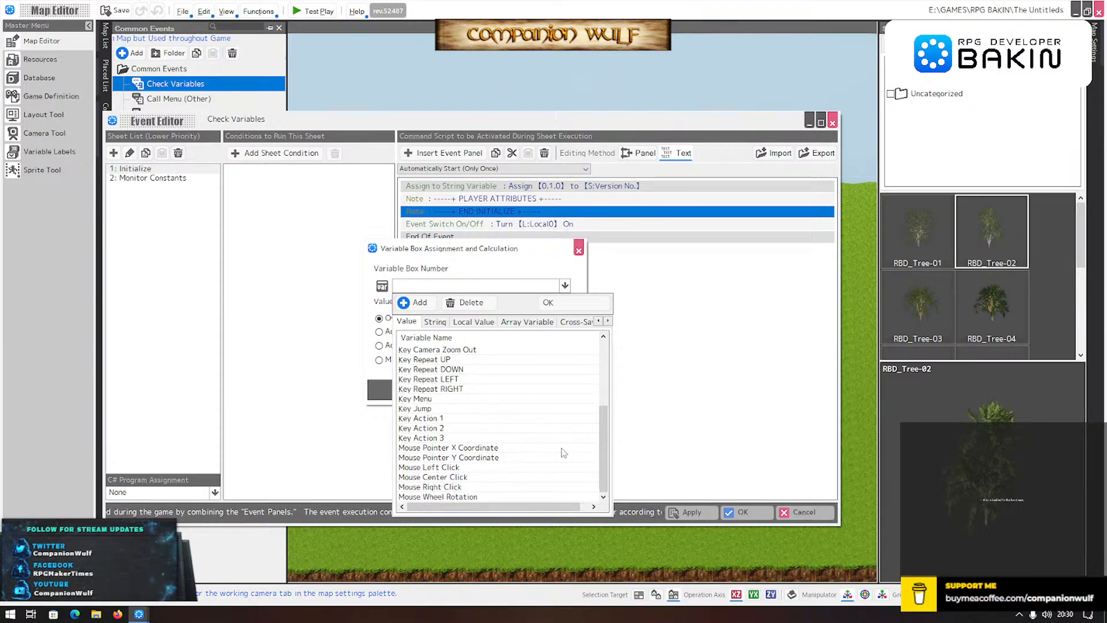
pyautogui.scroll(4, 508, 449)
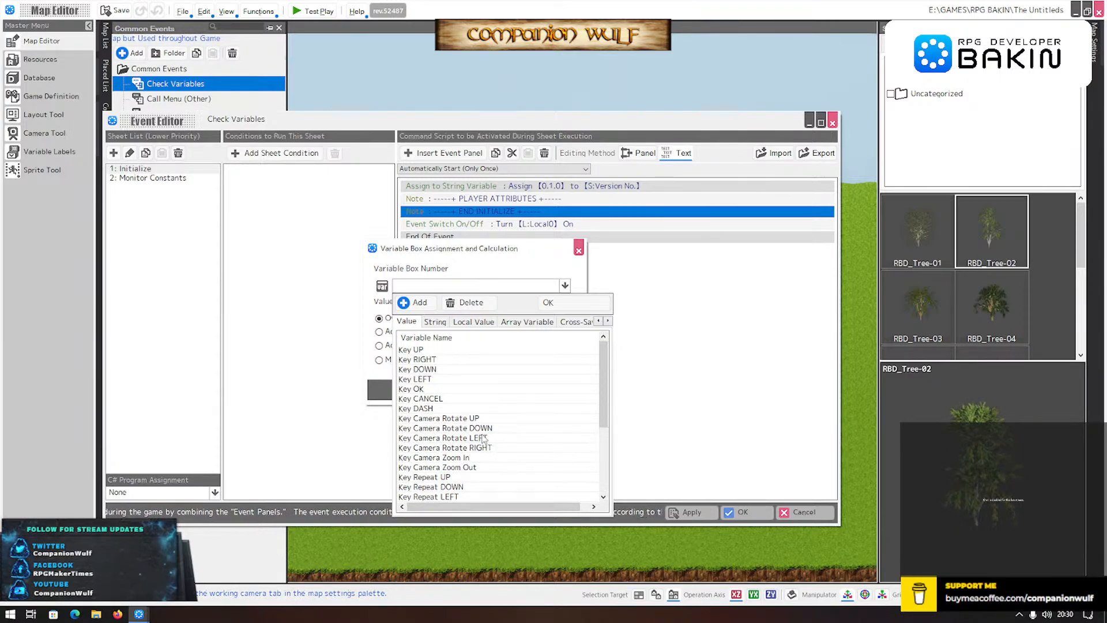
pyautogui.scroll(-4, 484, 439)
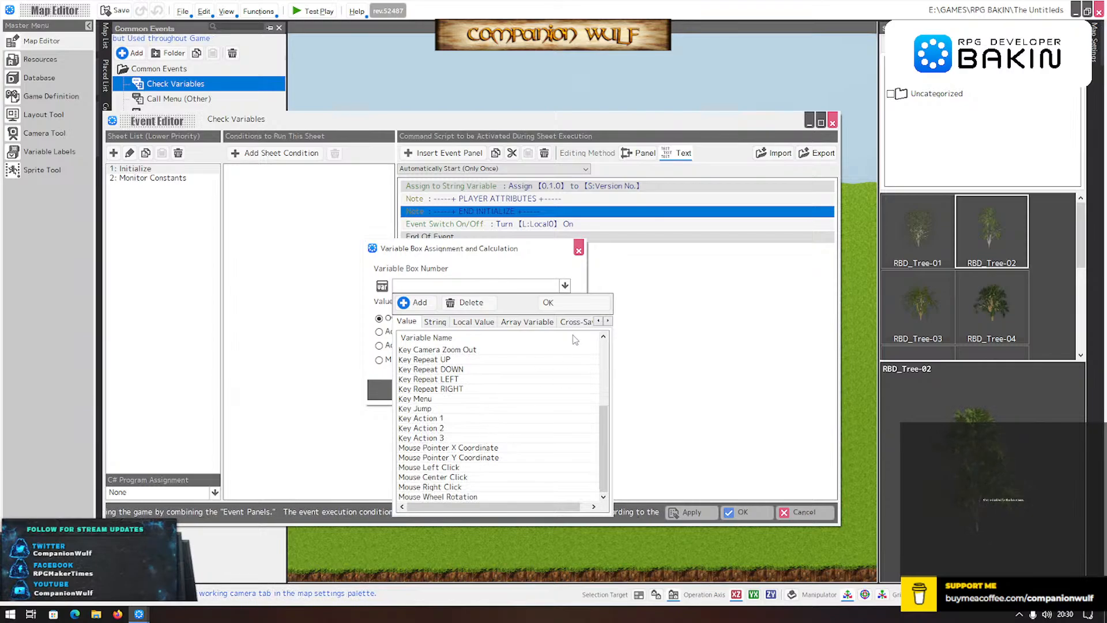
# - Add a cross-save variable named MC Age and choose it as the variable for the assignment
pyautogui.click(580, 322)
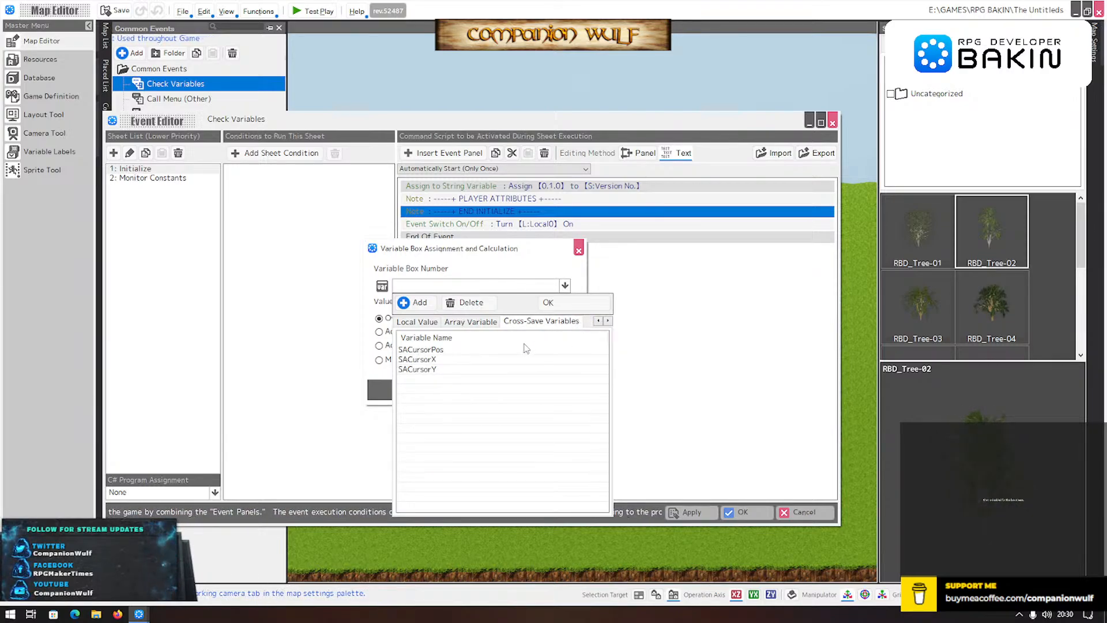
pyautogui.click(414, 304)
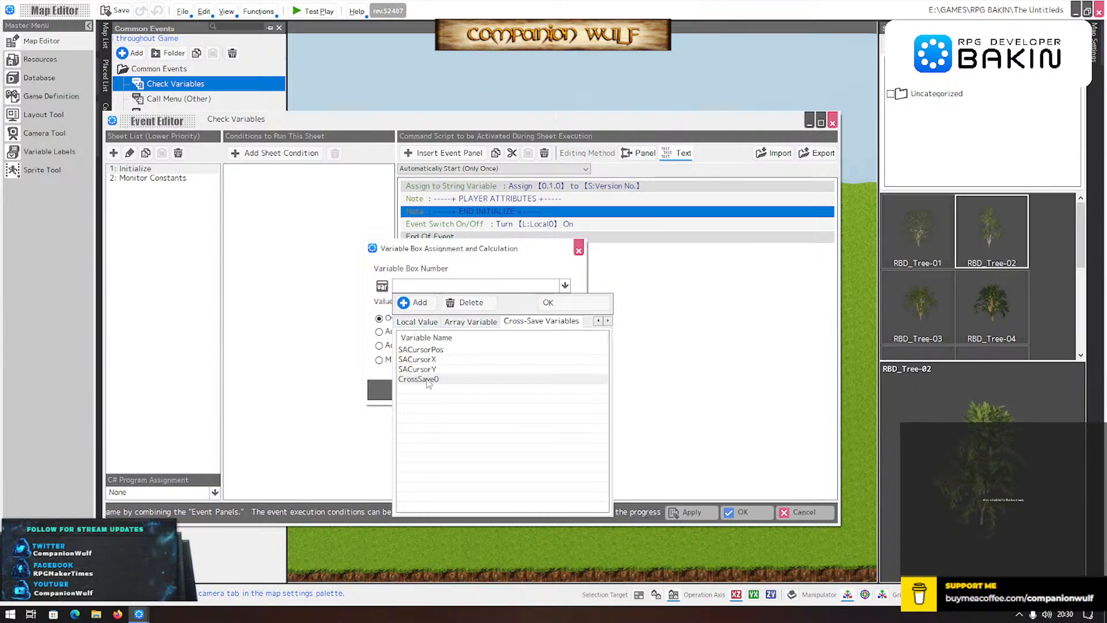
pyautogui.click(424, 379)
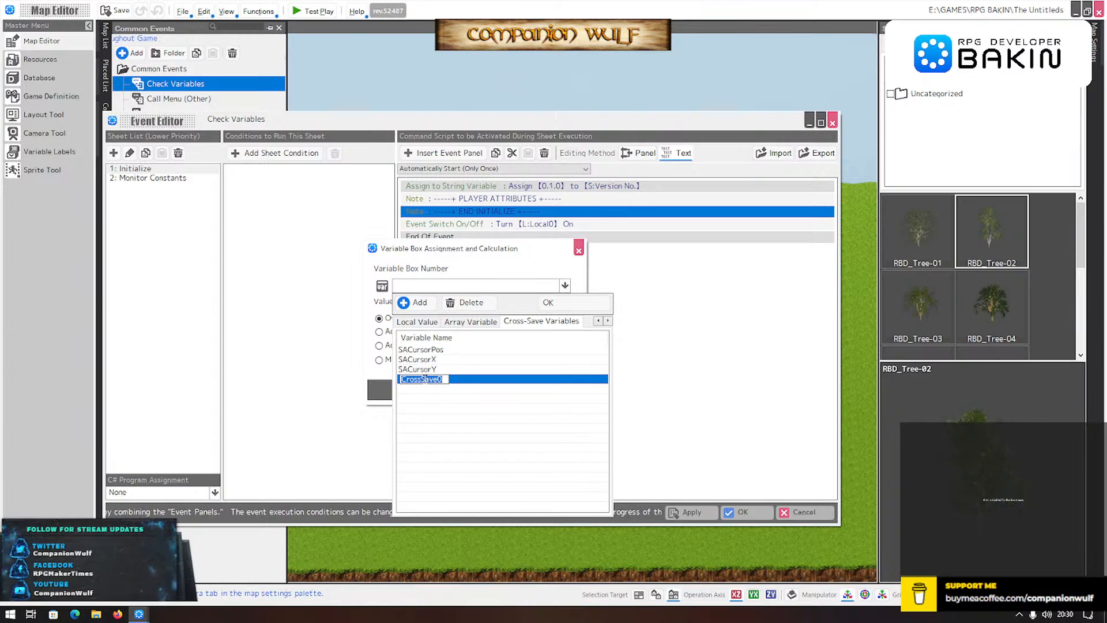
pyautogui.write('MC Age')
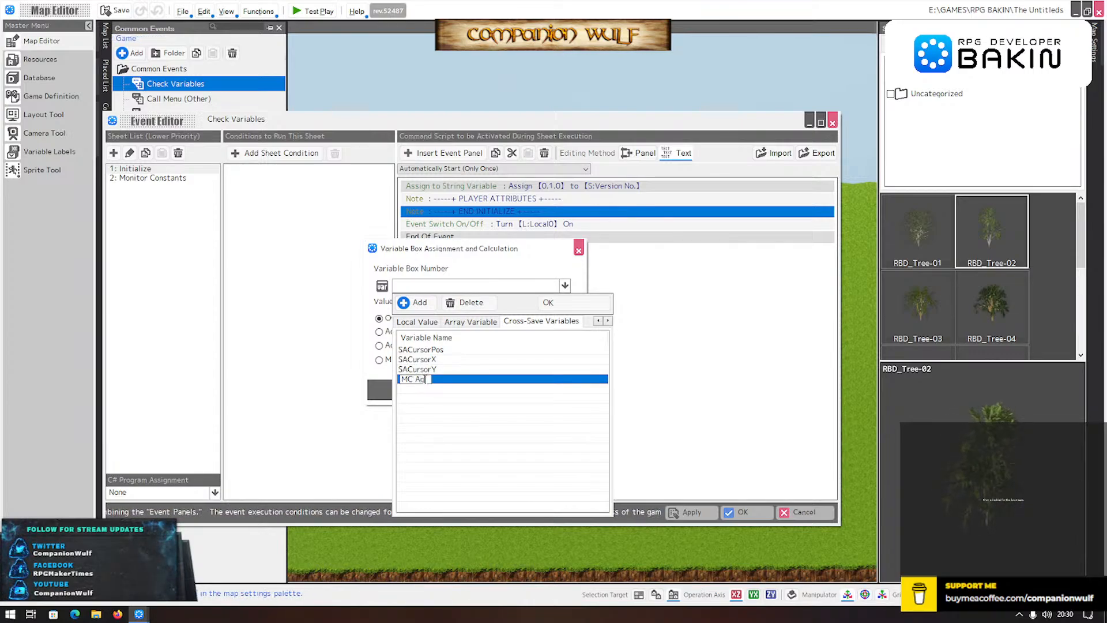
pyautogui.click(418, 391)
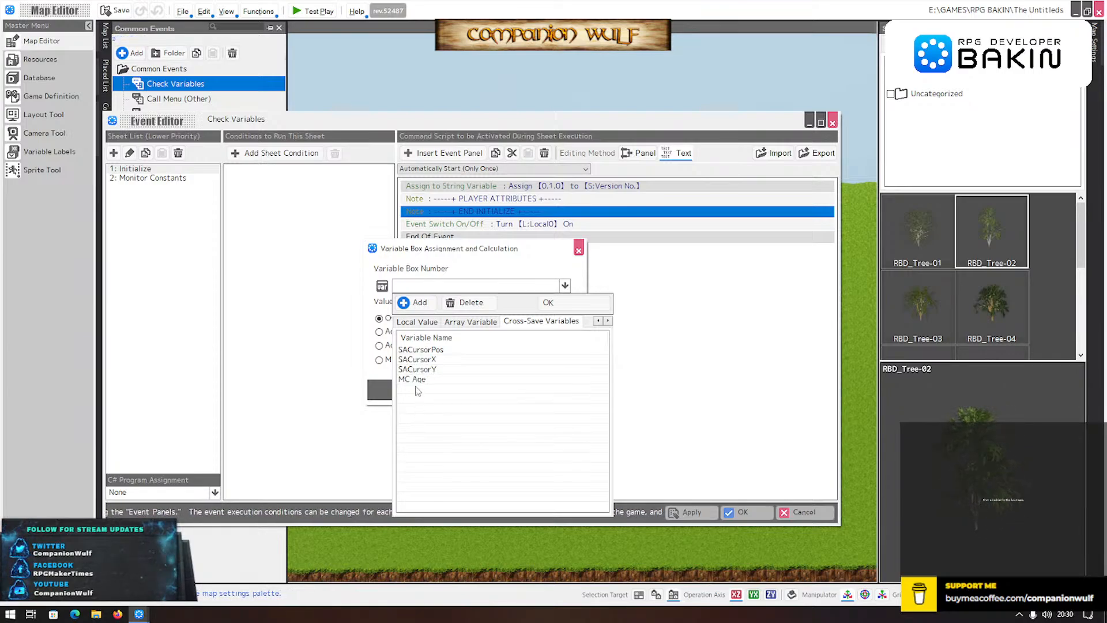
pyautogui.doubleClick(421, 379)
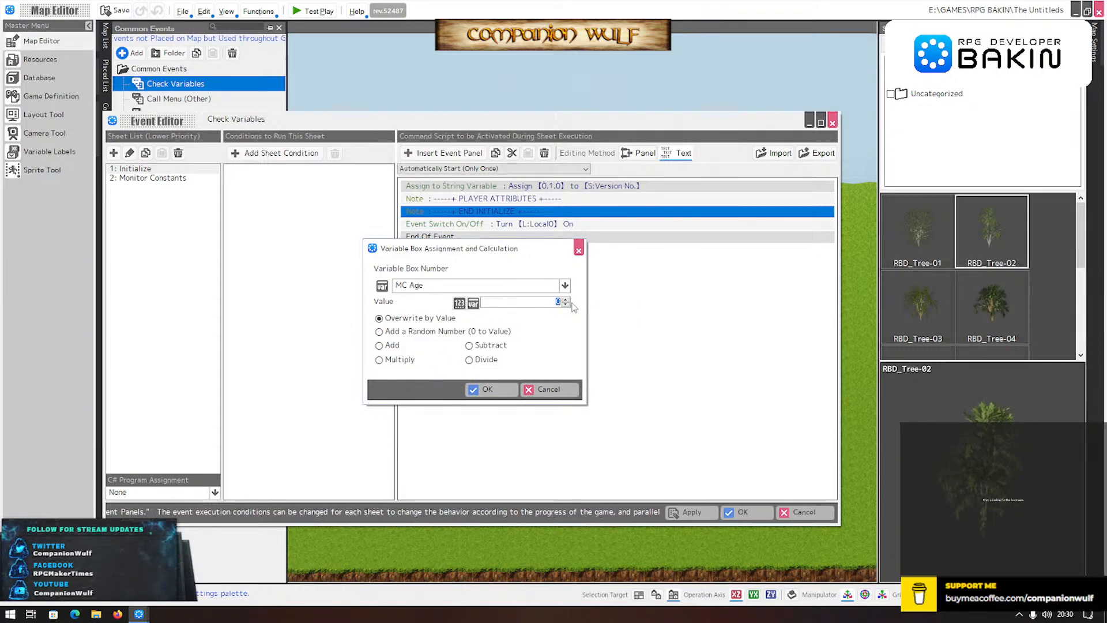
# - Assign the value 19 to MC Age with Overwrite by Value and save the Check Variables event
pyautogui.write('19')
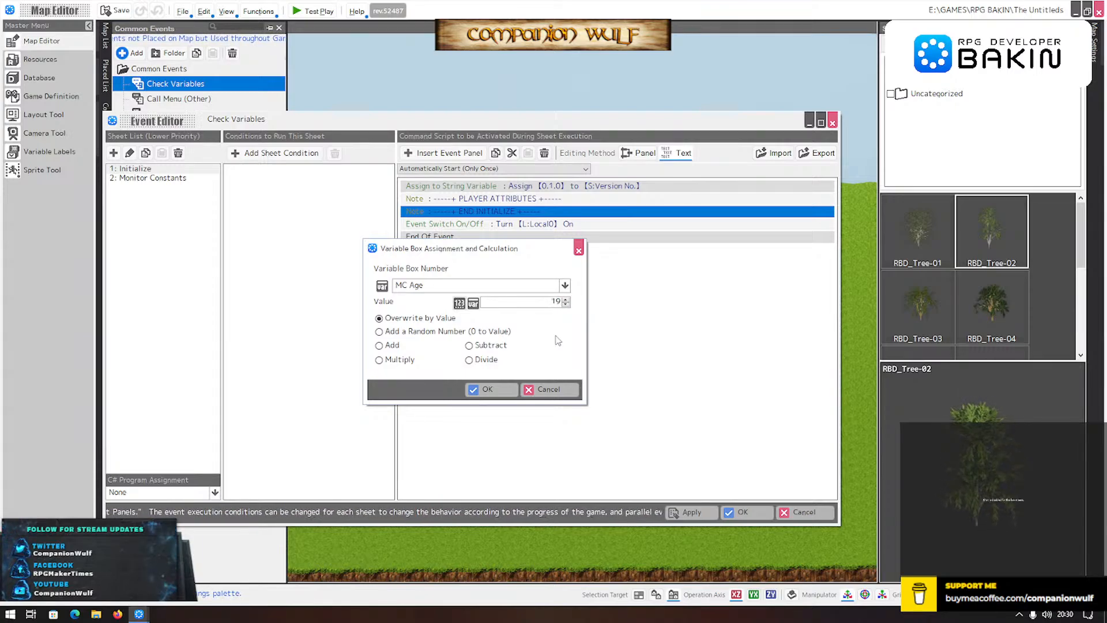
pyautogui.click(488, 390)
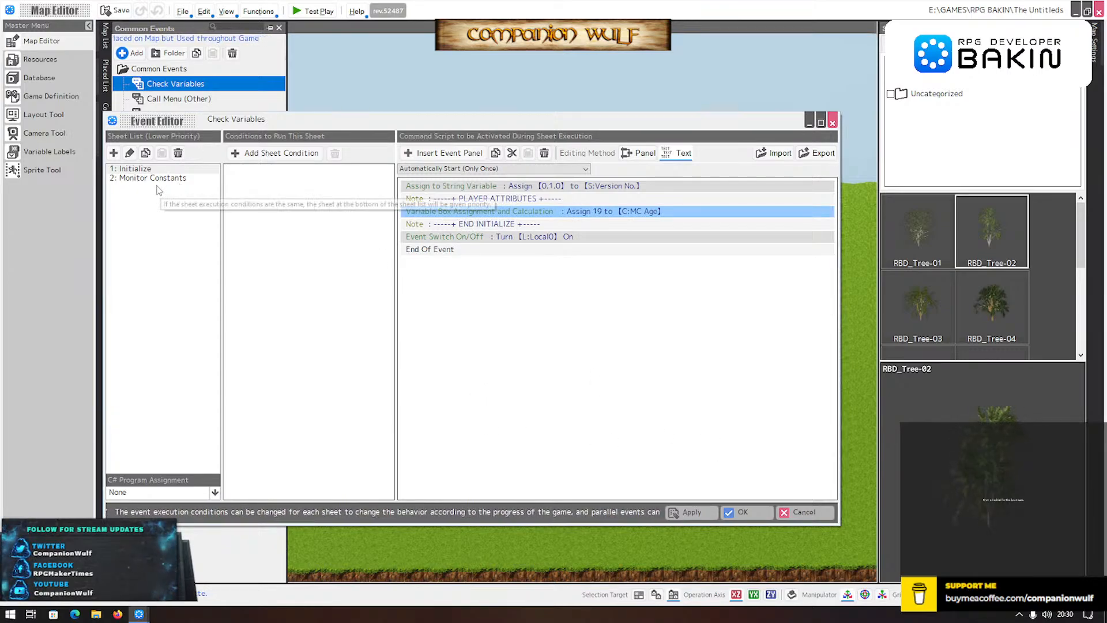
pyautogui.click(483, 211)
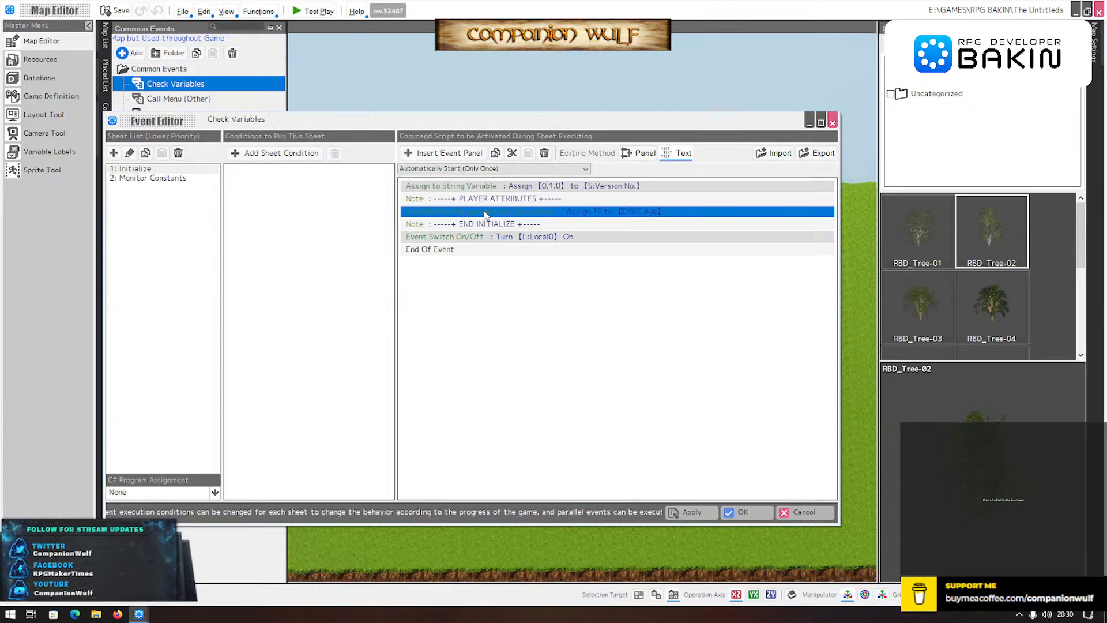
pyautogui.click(164, 178)
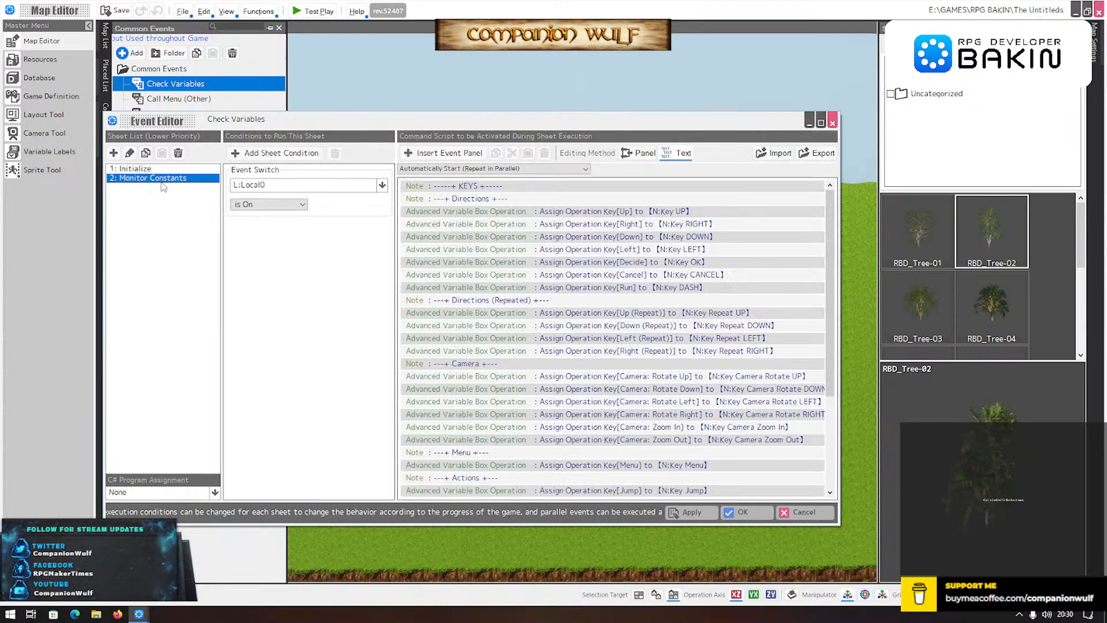
pyautogui.click(136, 168)
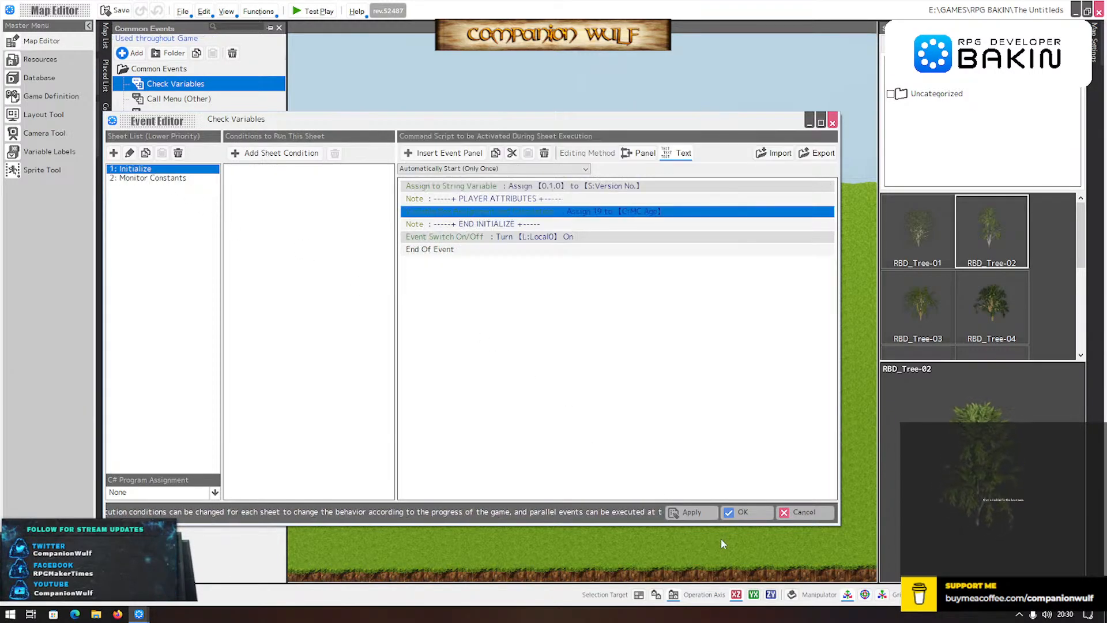
pyautogui.click(741, 512)
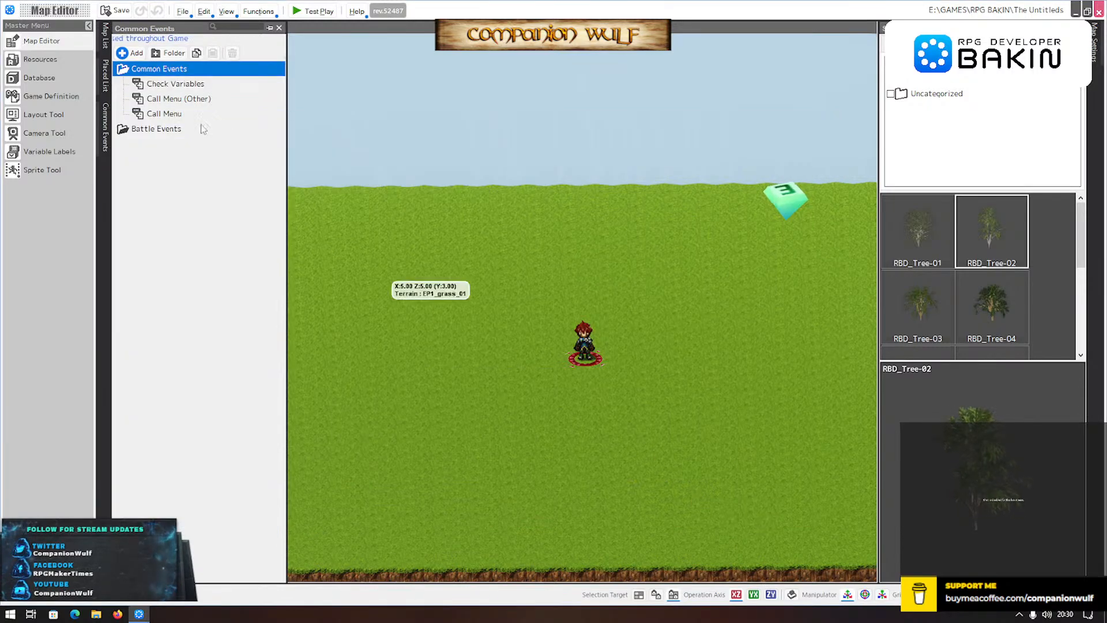
# - Test play the game, open the profile menu to check the name, age and gender text, and end the test
pyautogui.click(314, 11)
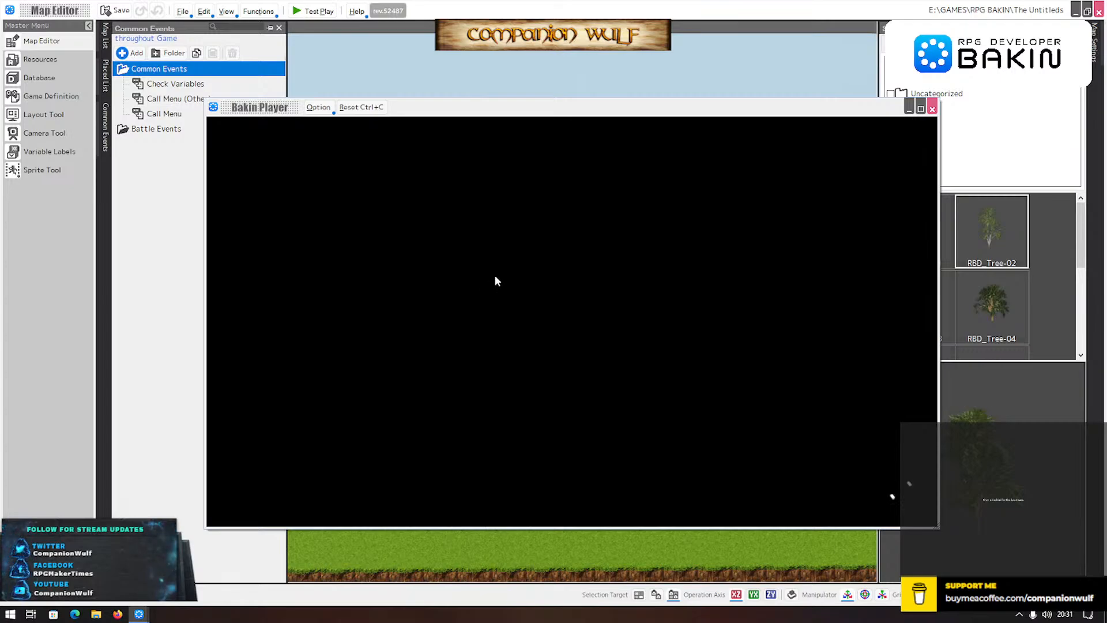
pyautogui.press('Escape')
pyautogui.press('Return')
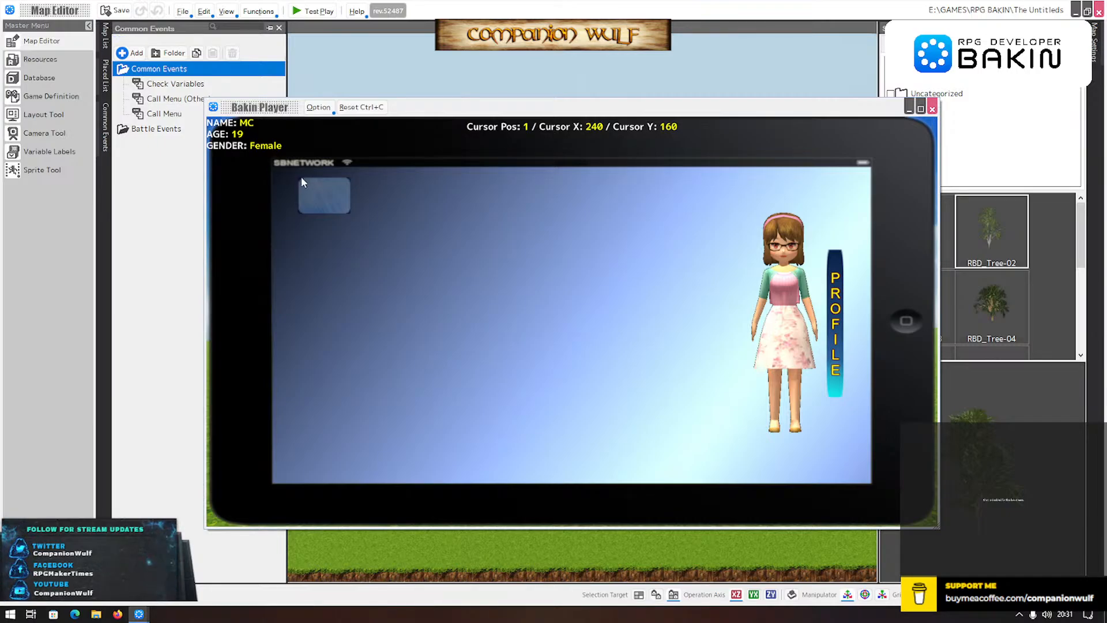
pyautogui.click(932, 110)
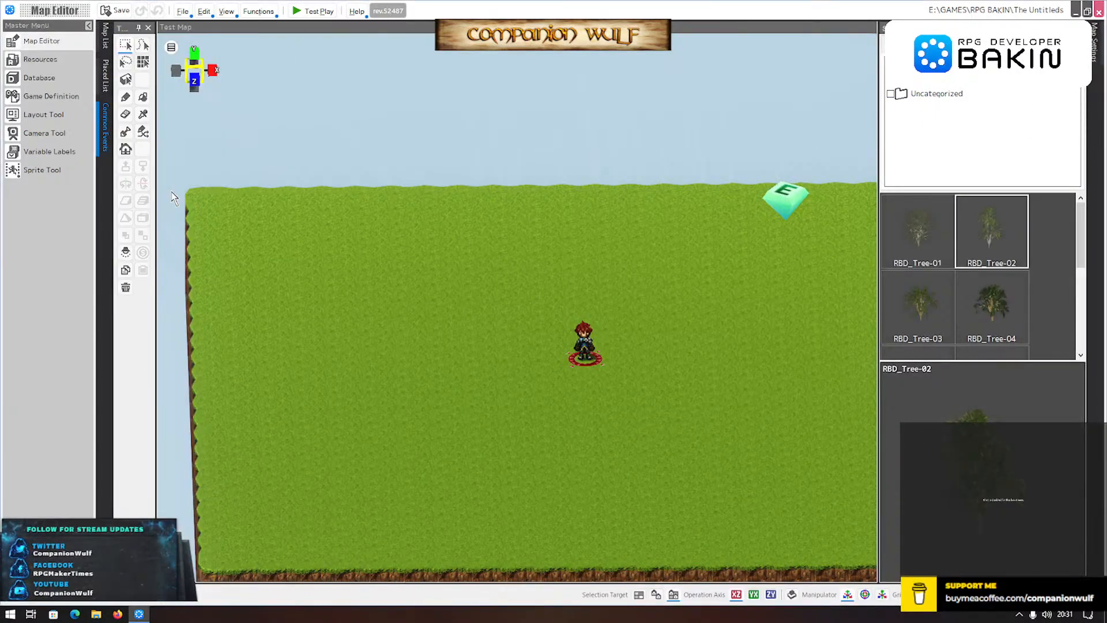
# - Open the Call Menu common event and examine the cursor coordinate assignments in its Menu and Call Menu sheets
pyautogui.moveTo(105, 130)
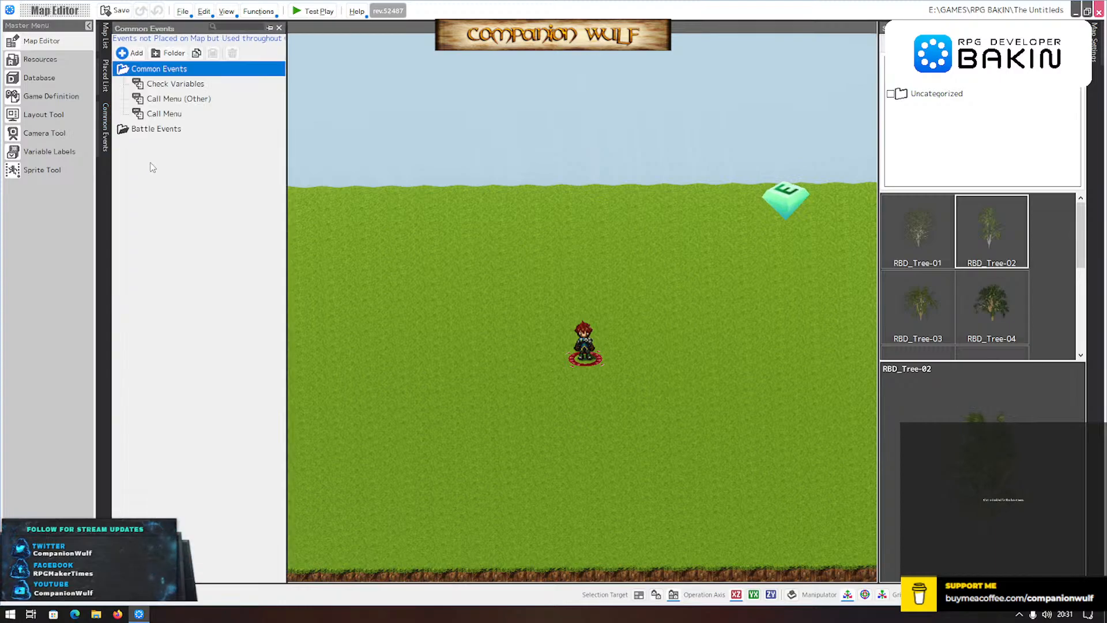
pyautogui.doubleClick(165, 113)
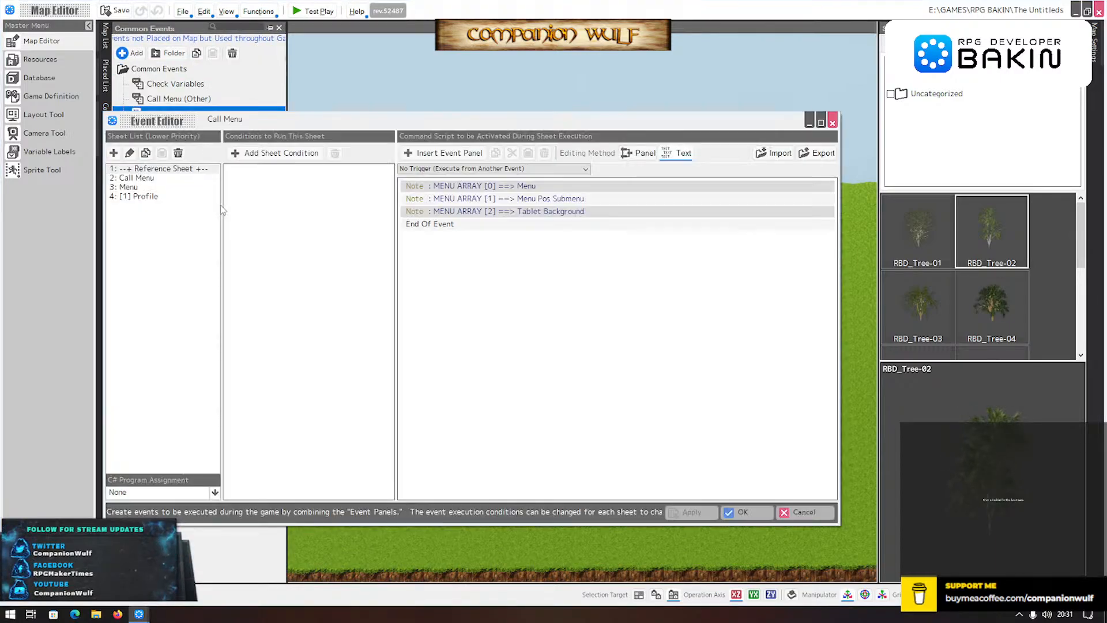
pyautogui.click(148, 196)
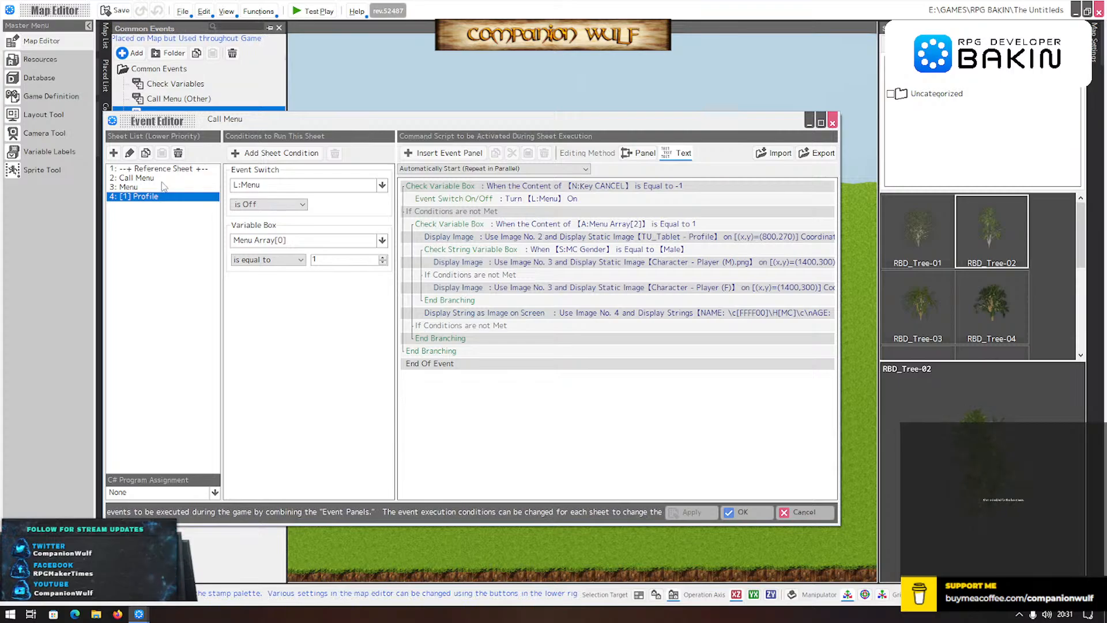
pyautogui.click(129, 187)
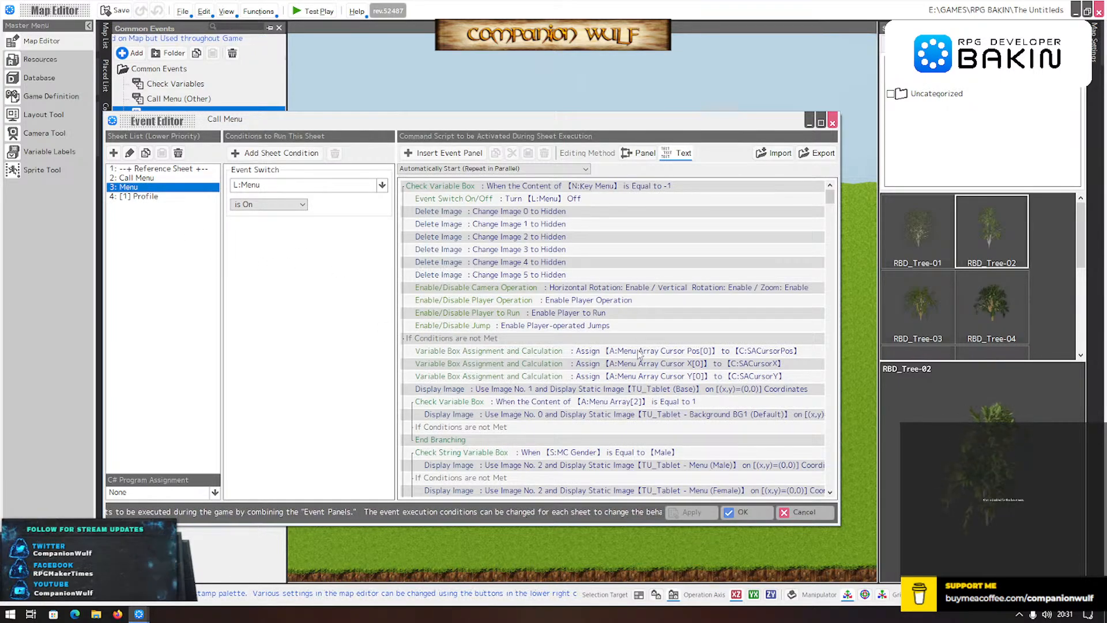
pyautogui.scroll(-5, 639, 352)
pyautogui.scroll(5, 639, 353)
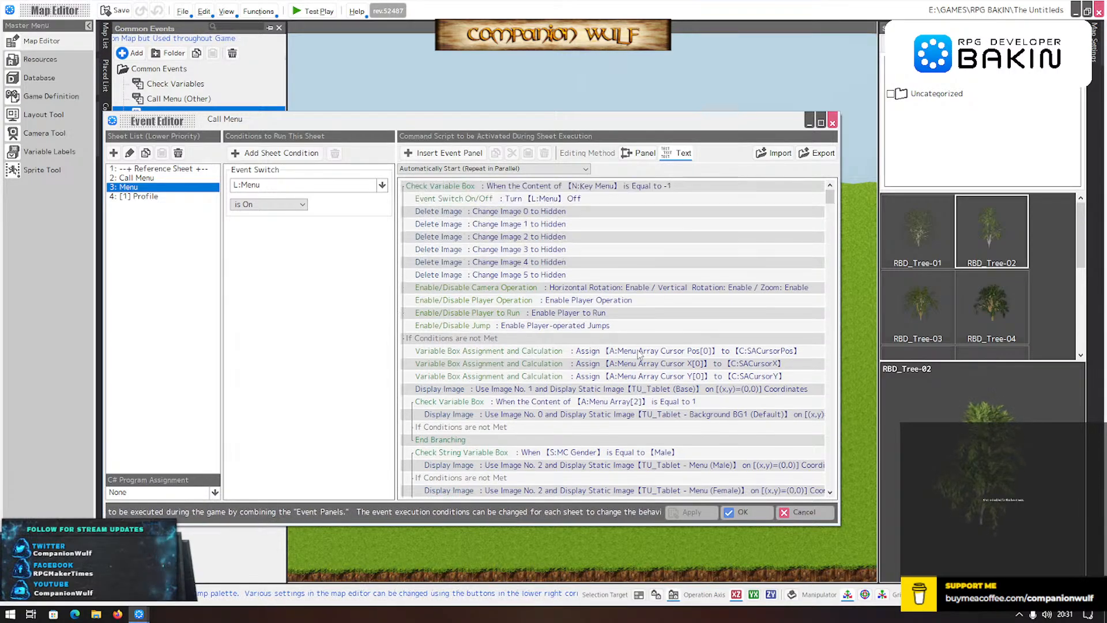
pyautogui.scroll(-4, 639, 353)
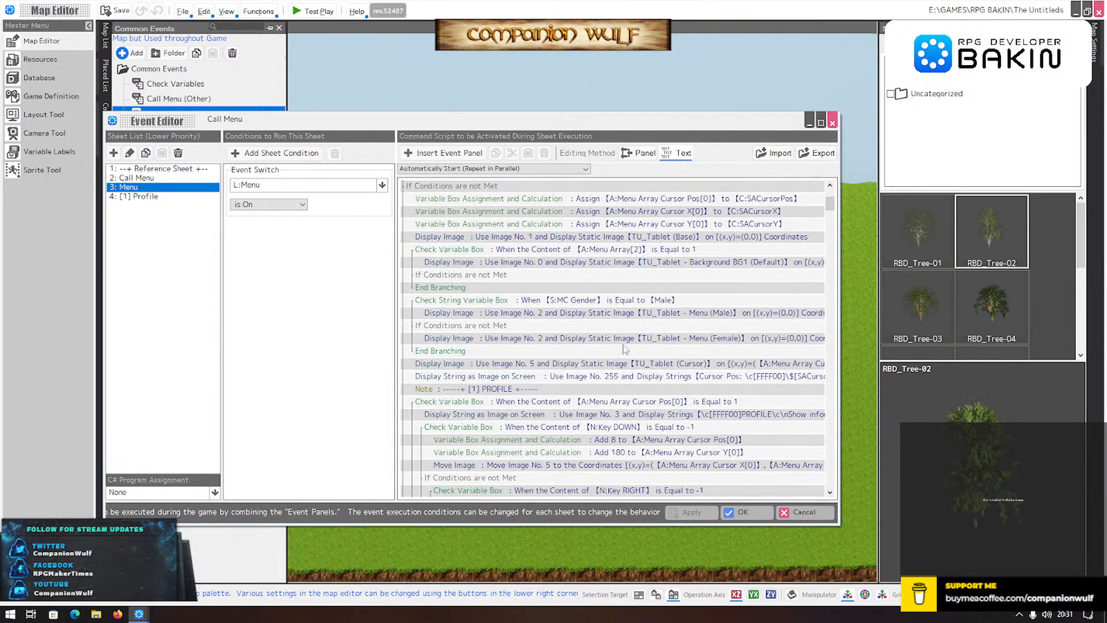
pyautogui.scroll(4, 634, 365)
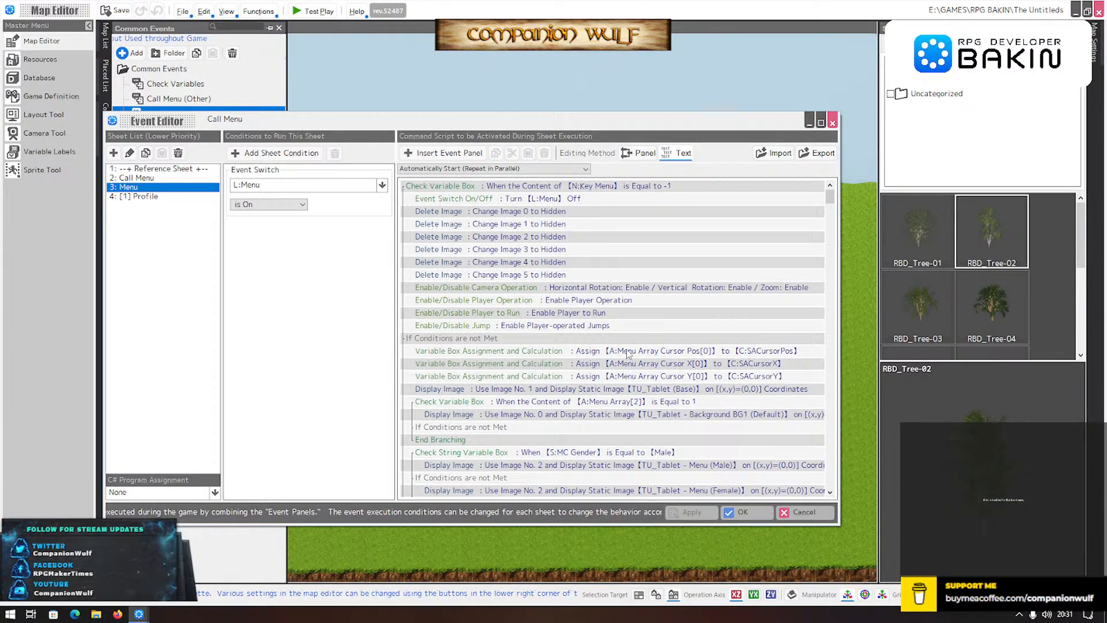
pyautogui.scroll(-2, 629, 353)
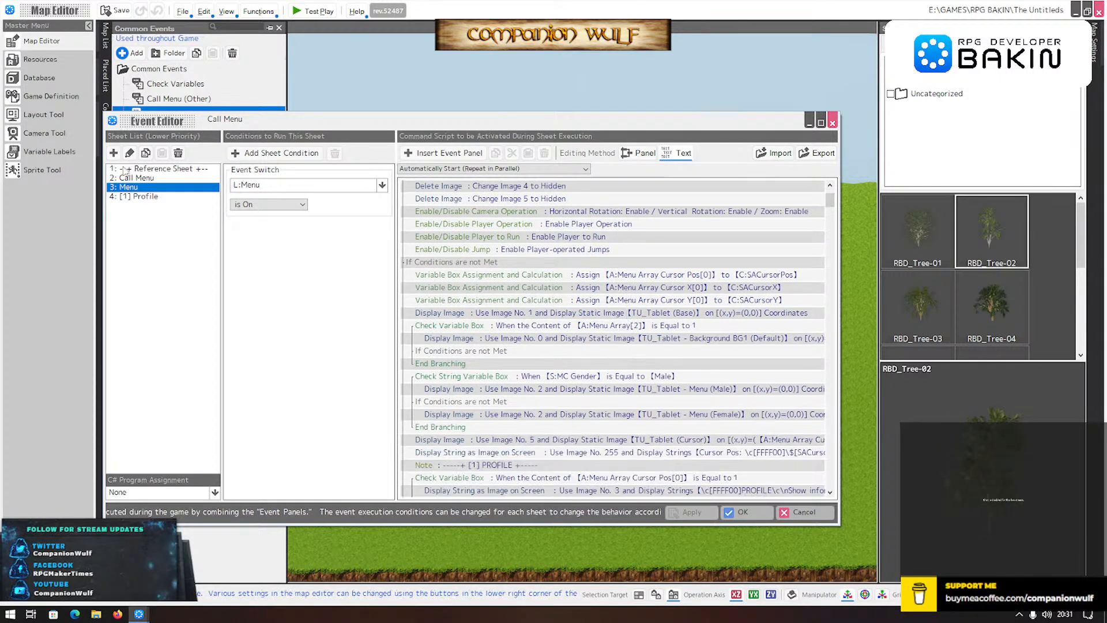
pyautogui.click(138, 178)
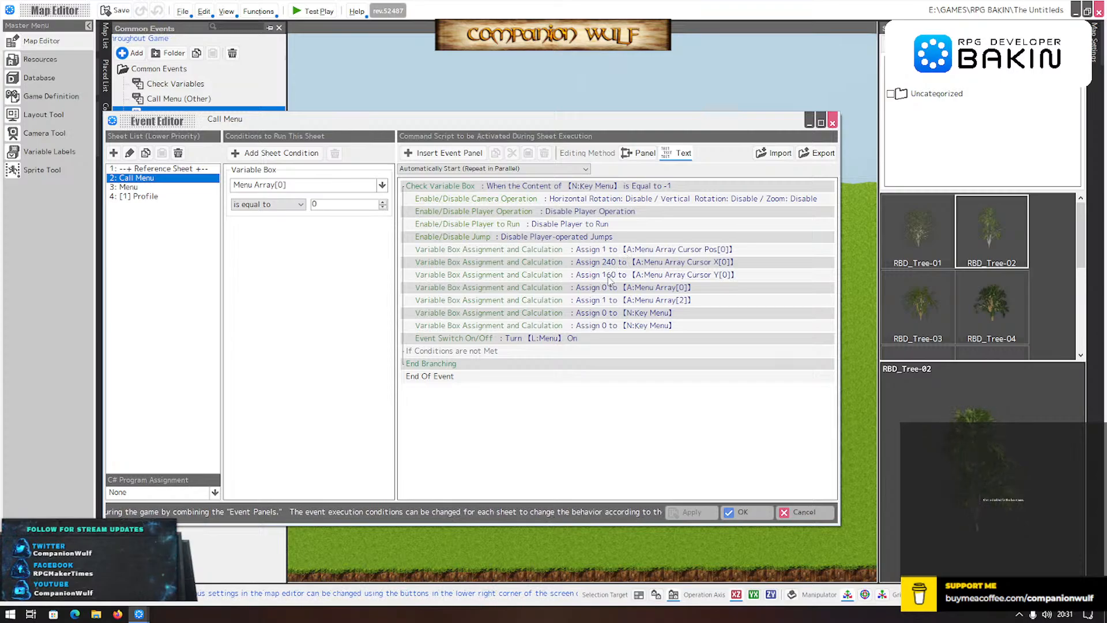
# - In the [1] Profile sheet, move the displayed profile string to X 240 and further down in Y, and save the event
pyautogui.click(142, 196)
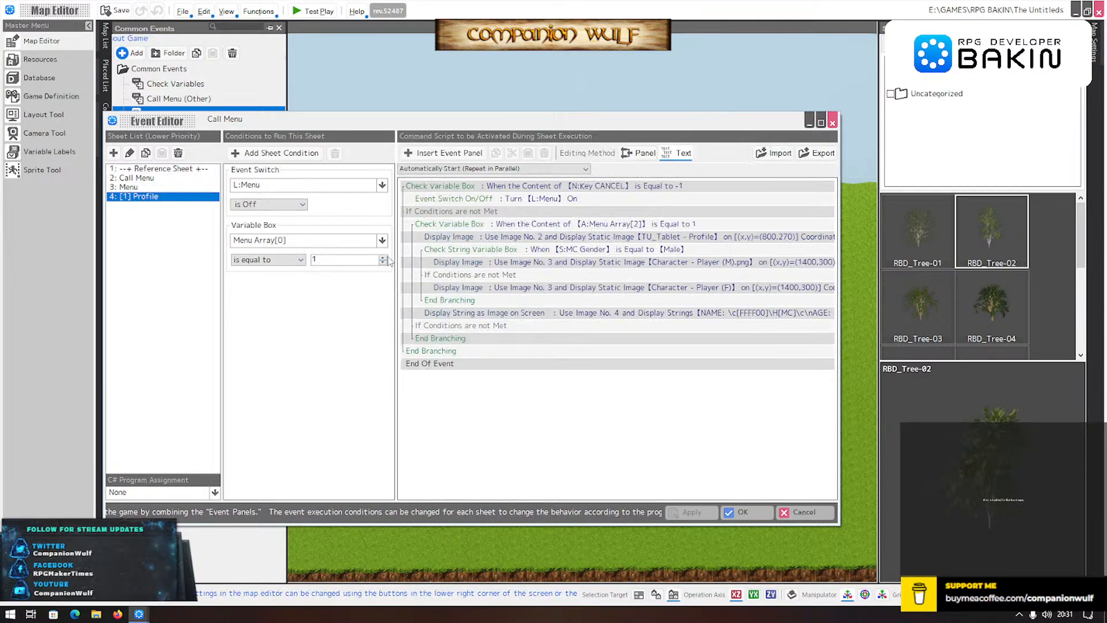
pyautogui.doubleClick(561, 318)
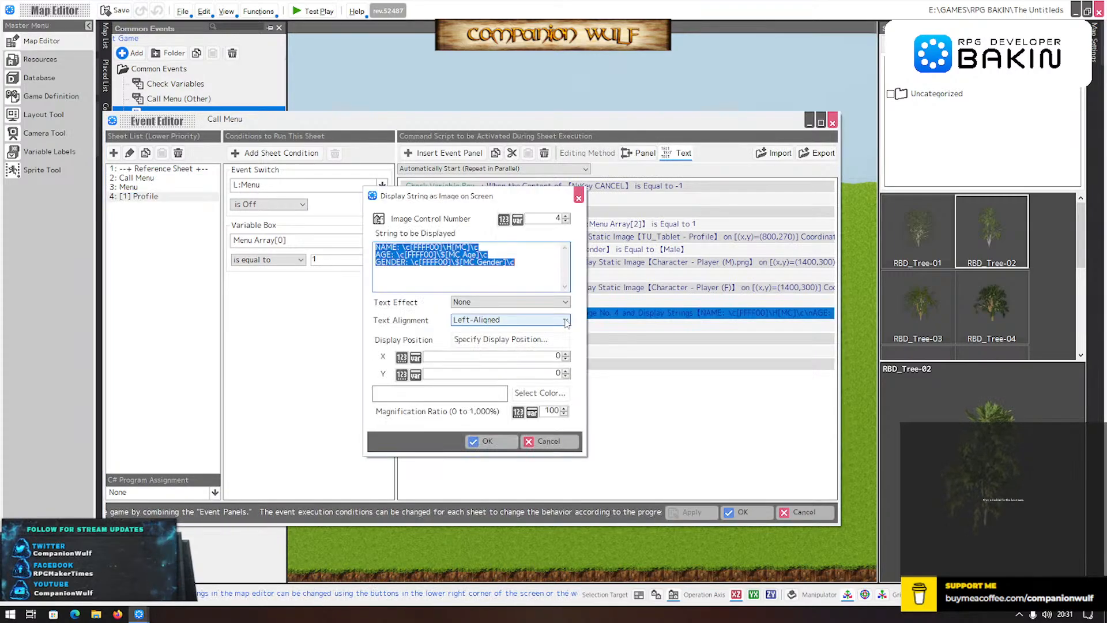
pyautogui.click(544, 358)
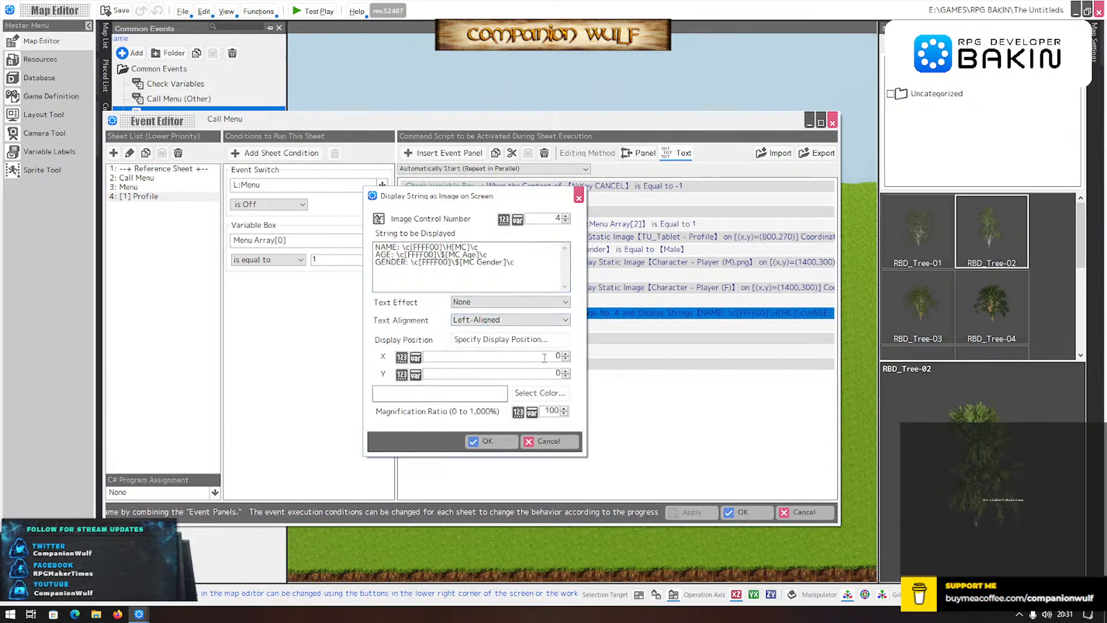
pyautogui.write('6')
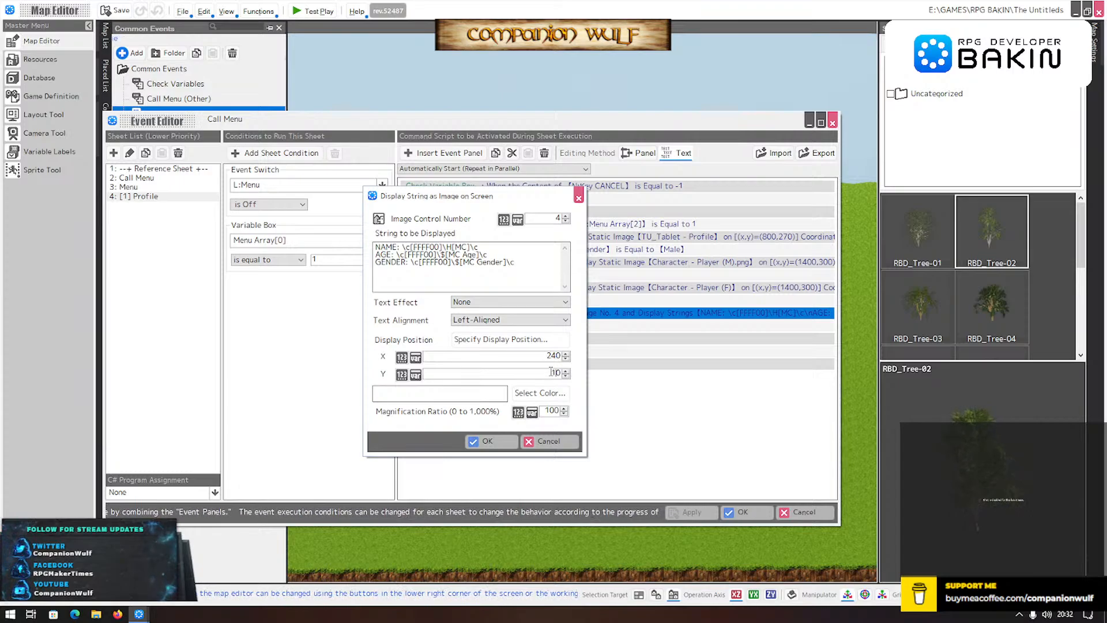
pyautogui.click(500, 441)
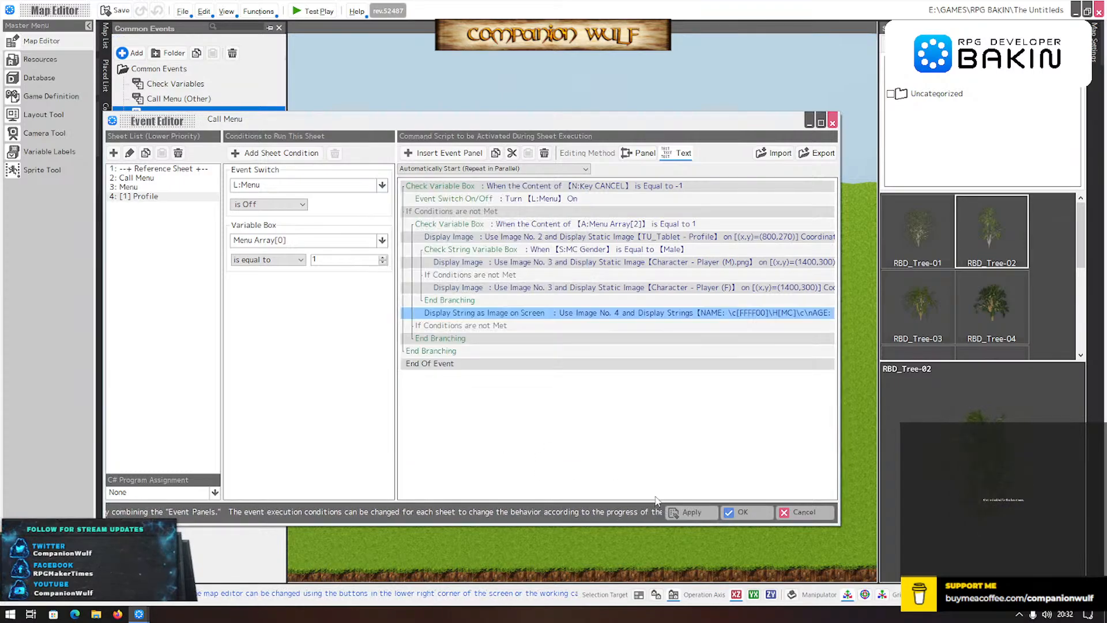
pyautogui.click(740, 512)
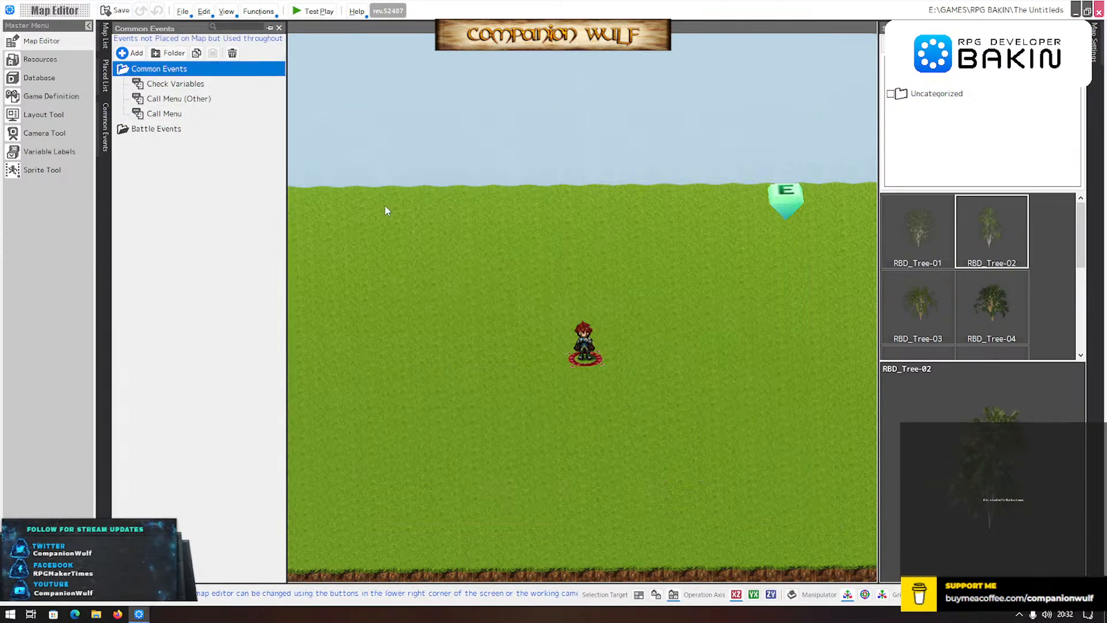
# - Test play the game and open the profile menu to check the position of the profile text
pyautogui.click(313, 11)
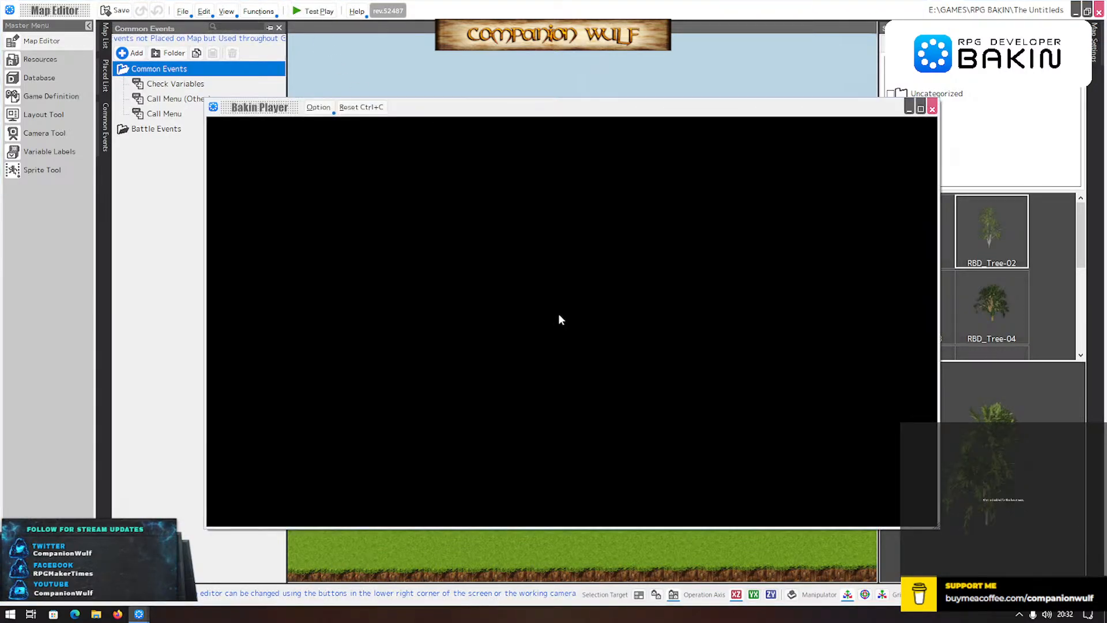
pyautogui.press('Escape')
pyautogui.press('Return')
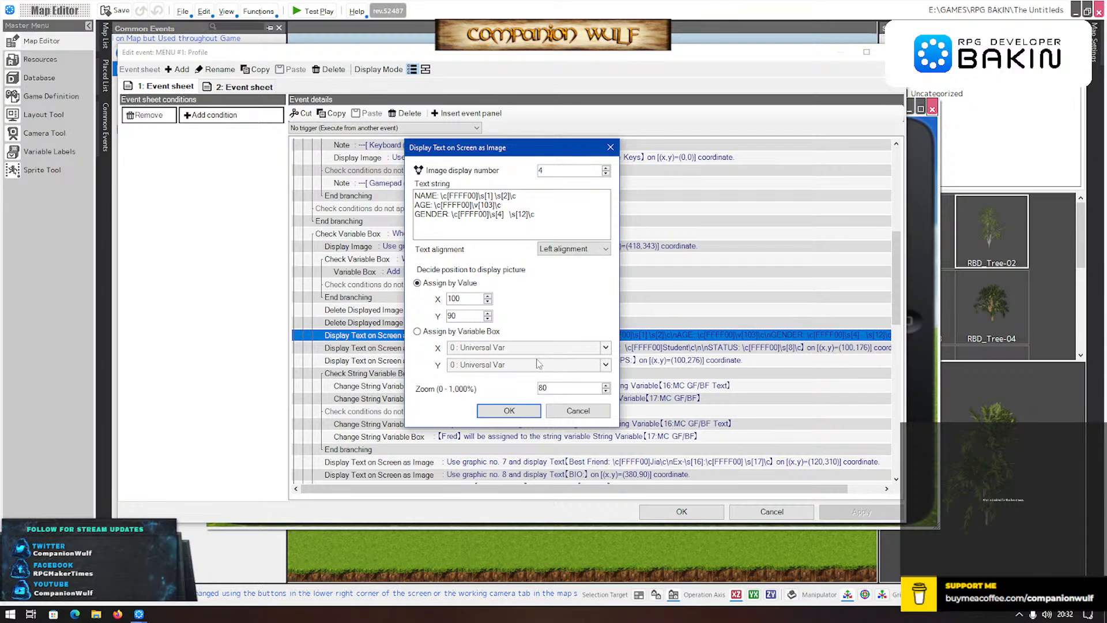
# - In the other project's MENU #1: Profile event, examine the text settings for the name block and the occupation and status block
pyautogui.click(577, 410)
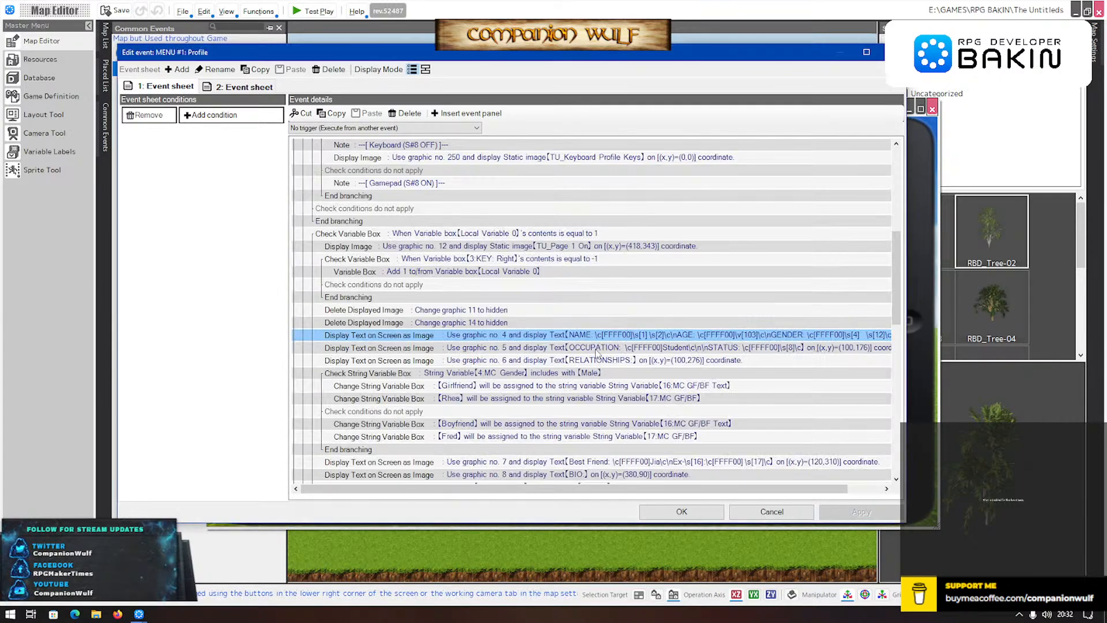
pyautogui.doubleClick(597, 349)
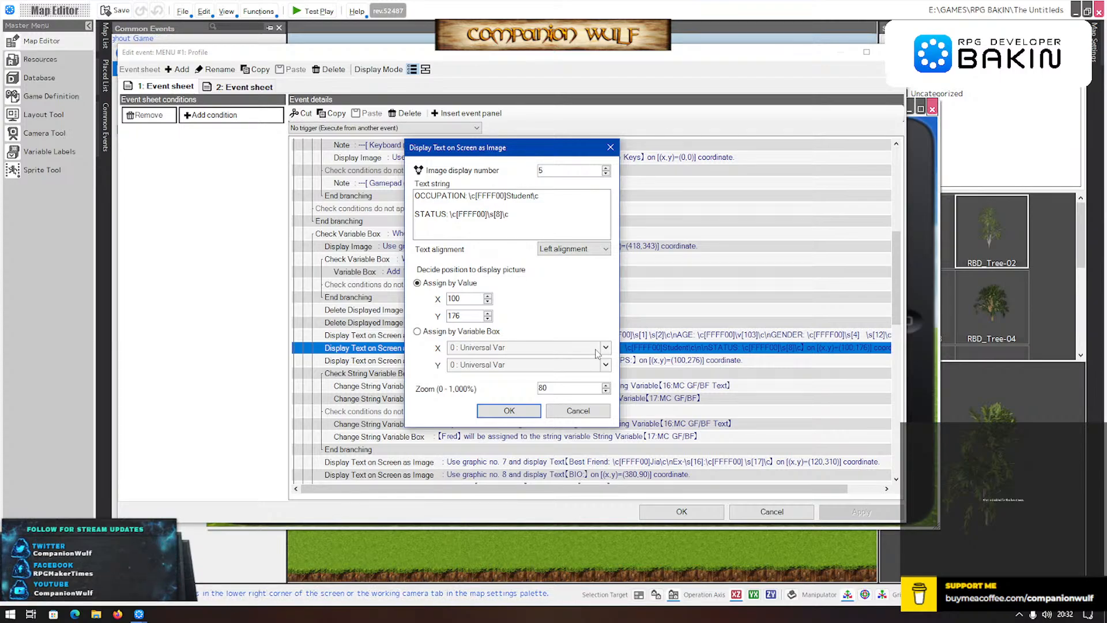
pyautogui.click(577, 413)
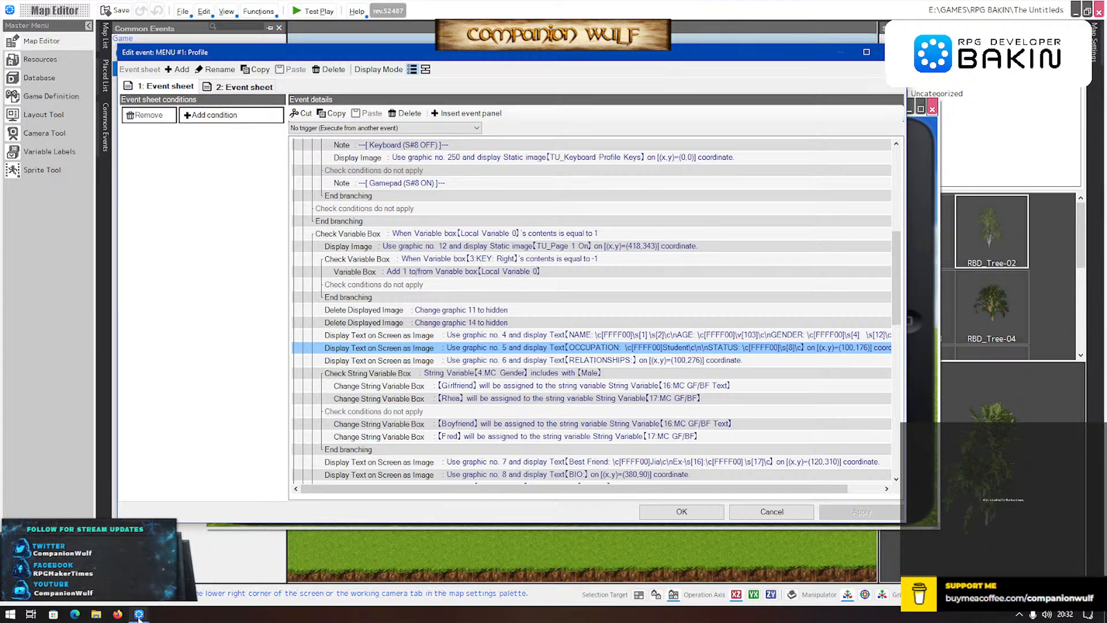
# - In the [1] Profile sheet of the Call Menu common event, duplicate the Display String as Image command for name, age and gender
pyautogui.moveTo(139, 618)
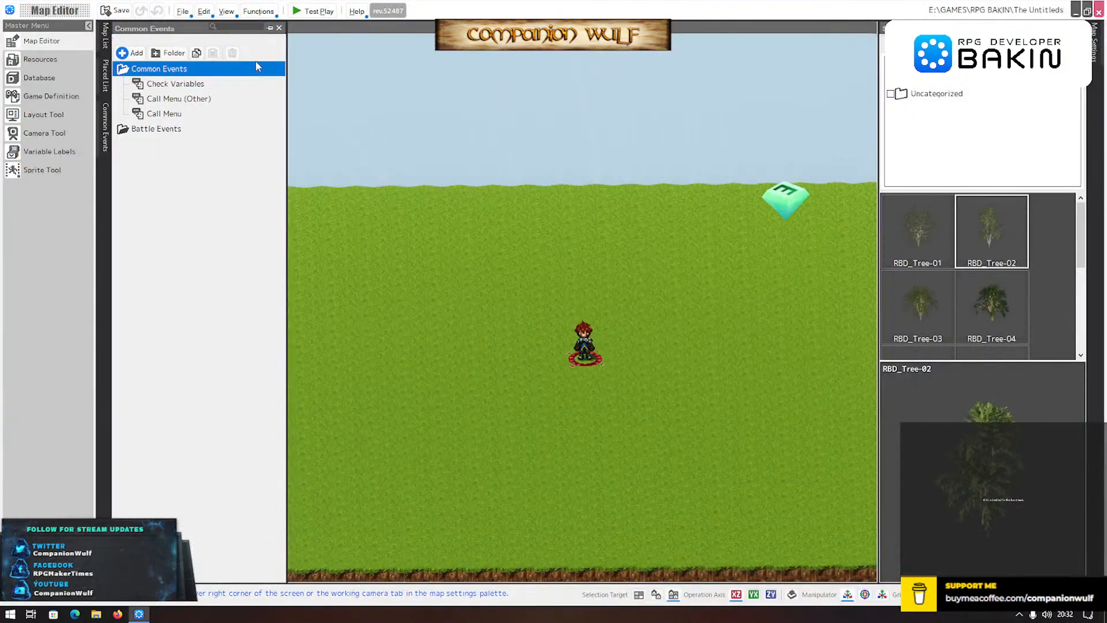
pyautogui.click(156, 119)
pyautogui.doubleClick(154, 118)
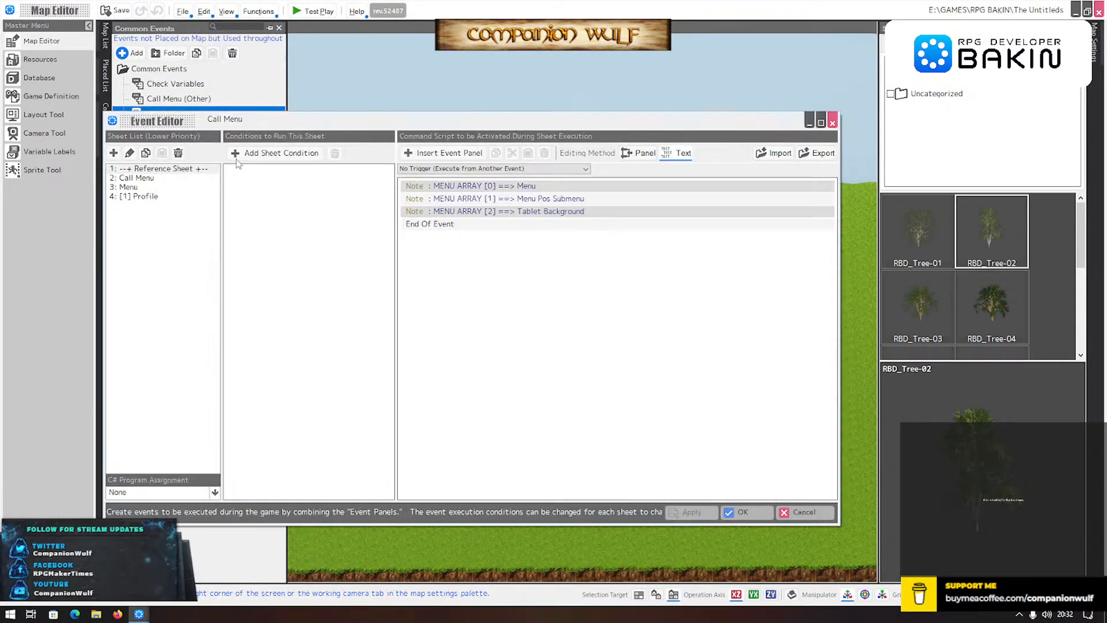
pyautogui.click(130, 197)
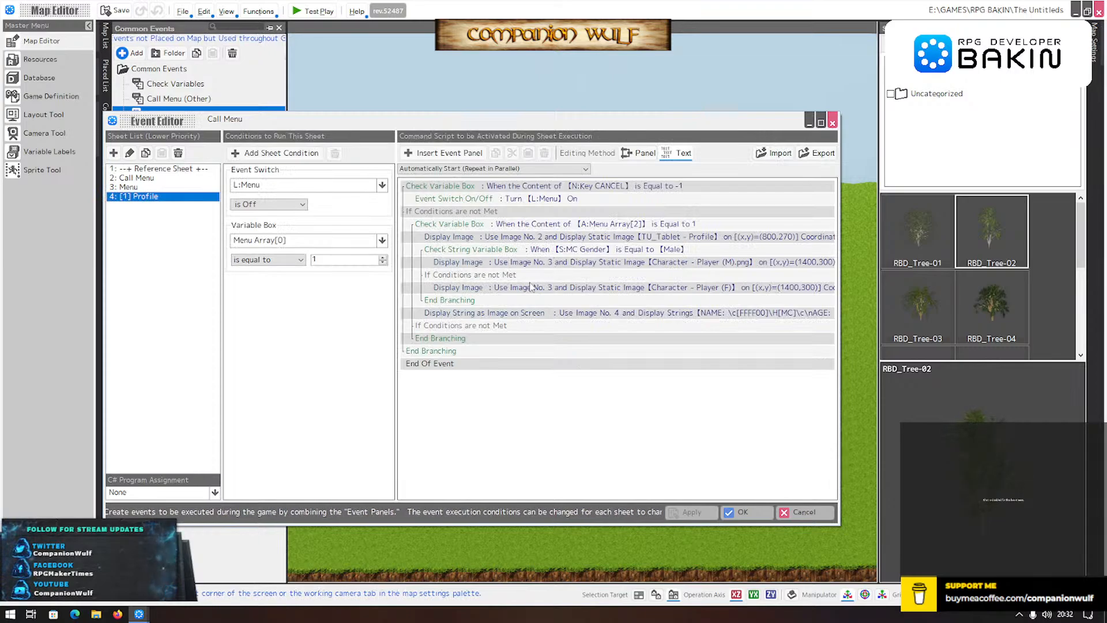
pyautogui.click(554, 315)
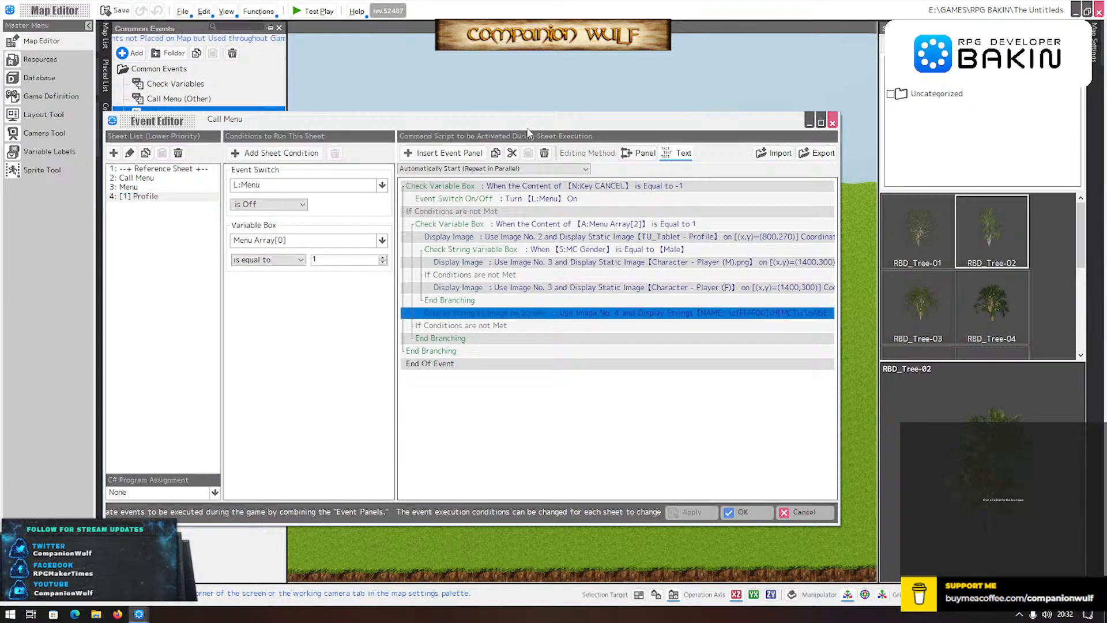
pyautogui.click(496, 154)
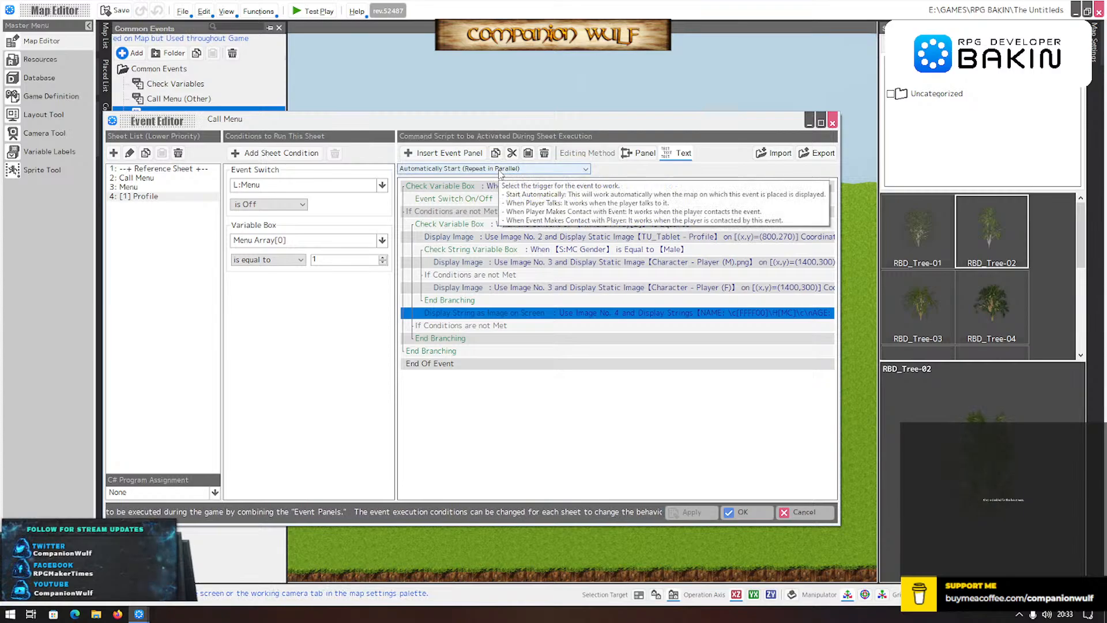
pyautogui.click(527, 154)
# - Set the duplicated string to image control number 5 and Y 250, and replace its text with "OCCUPATION: \c[FFFF00]\$[Occupation]\c"
pyautogui.doubleClick(574, 325)
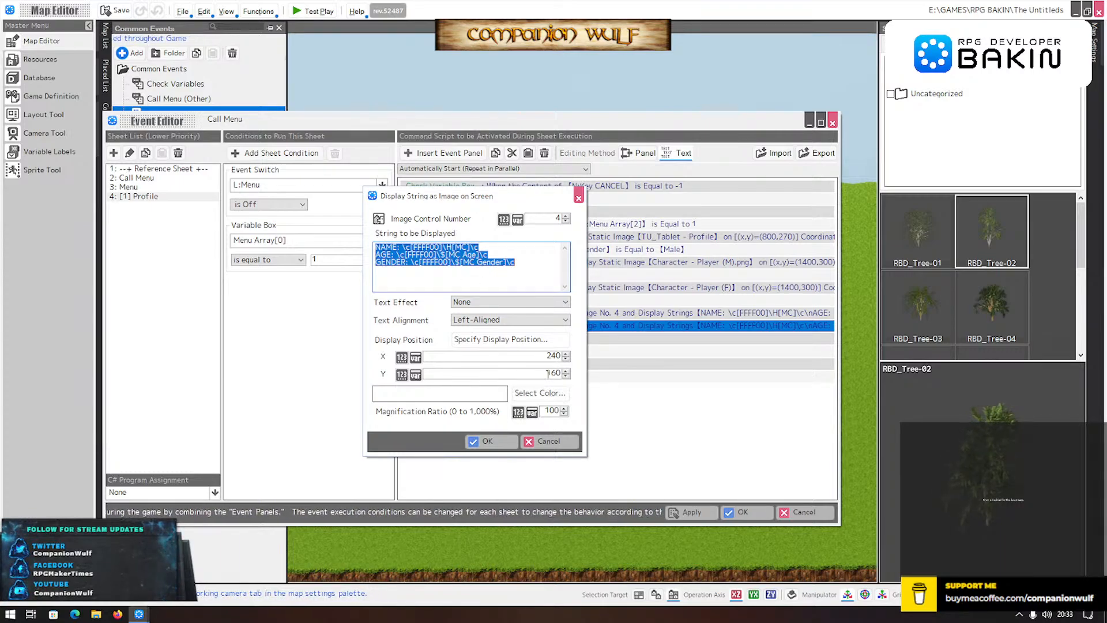
pyautogui.moveTo(546, 373); pyautogui.dragTo(557, 374)
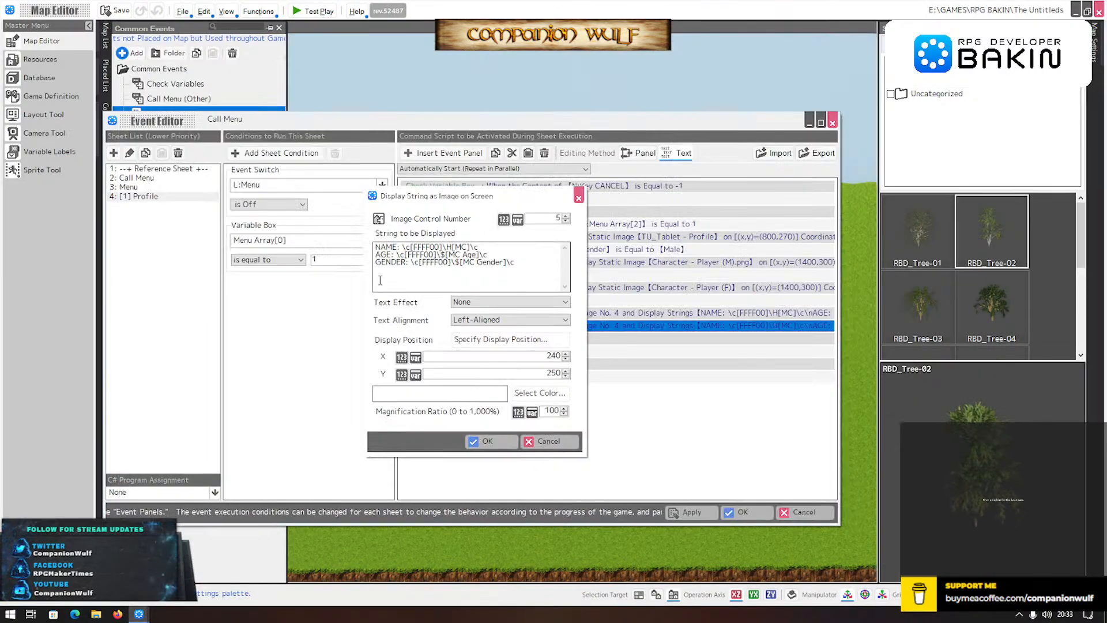
pyautogui.moveTo(380, 280); pyautogui.dragTo(317, 218)
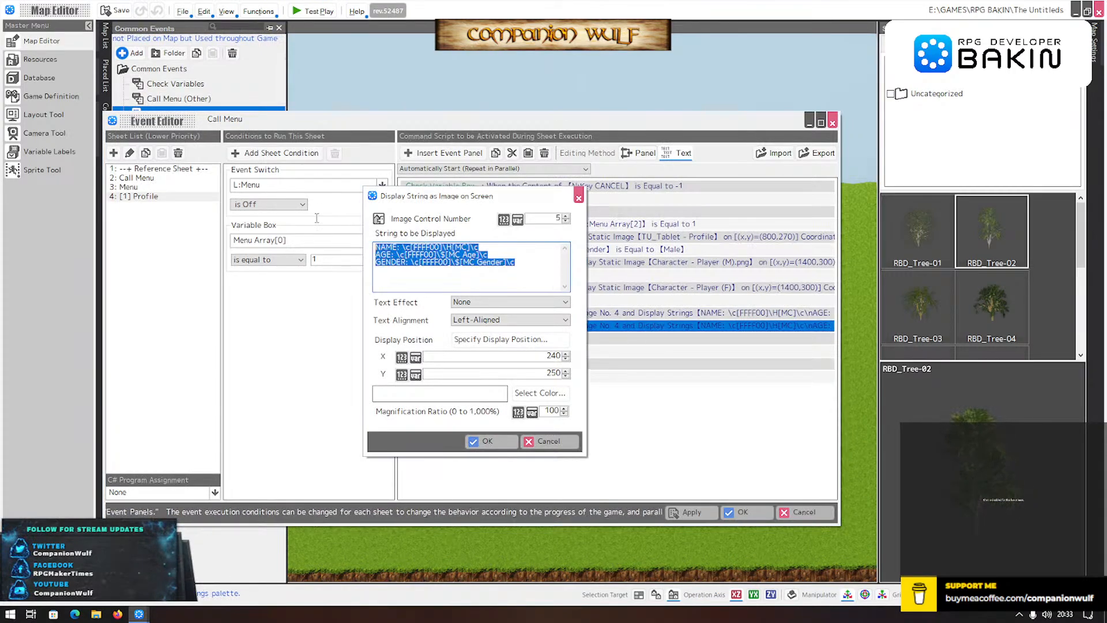
pyautogui.write('OCCU')
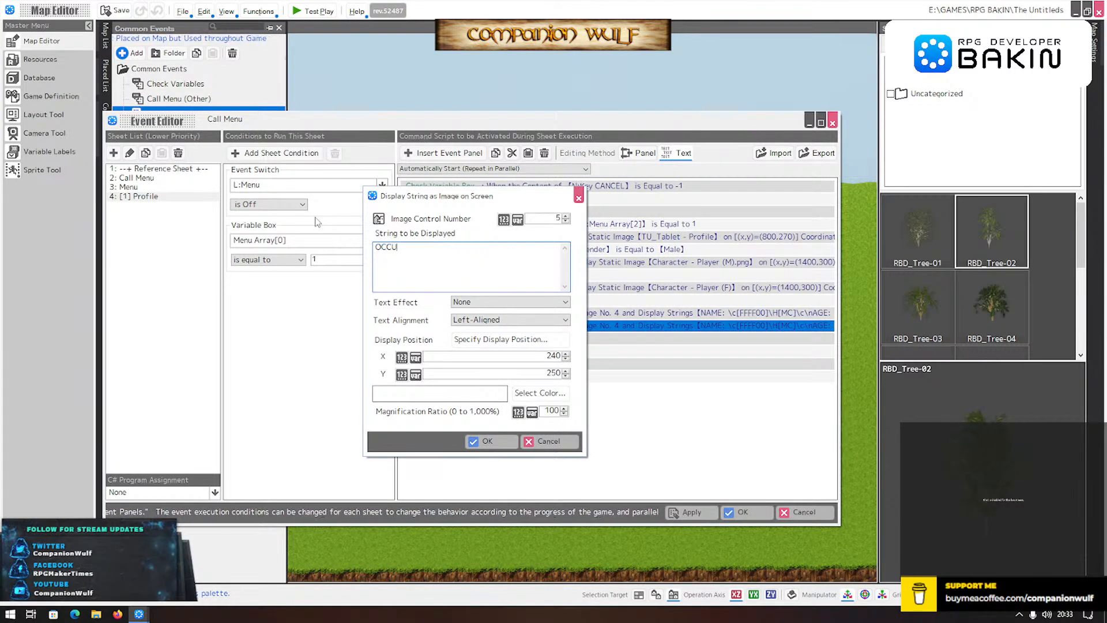
pyautogui.write('PATI')
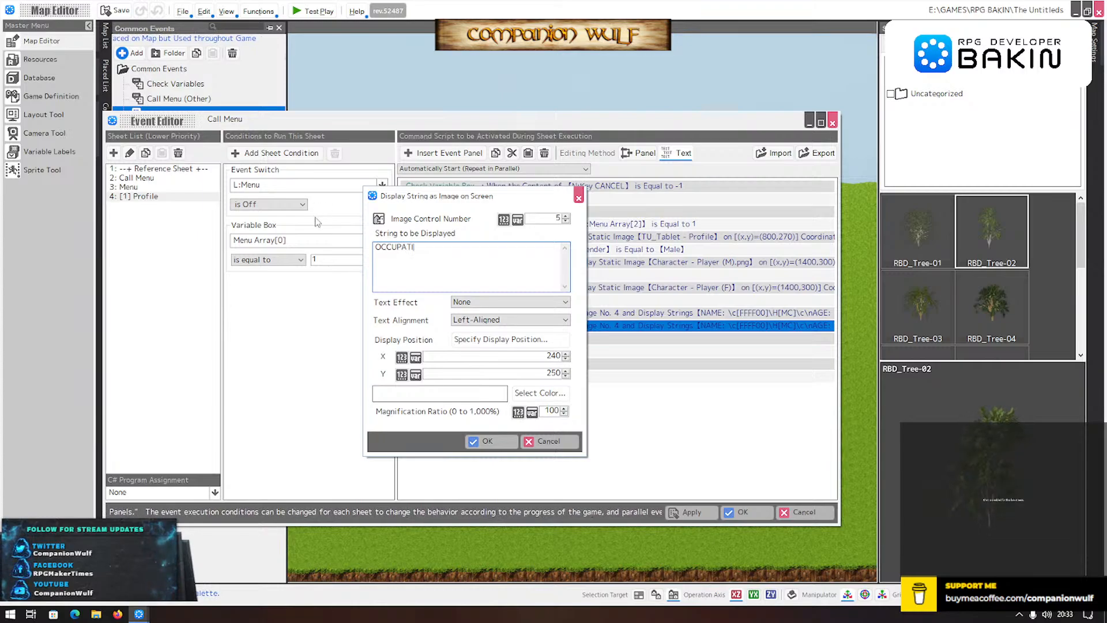
pyautogui.write('ON: c')
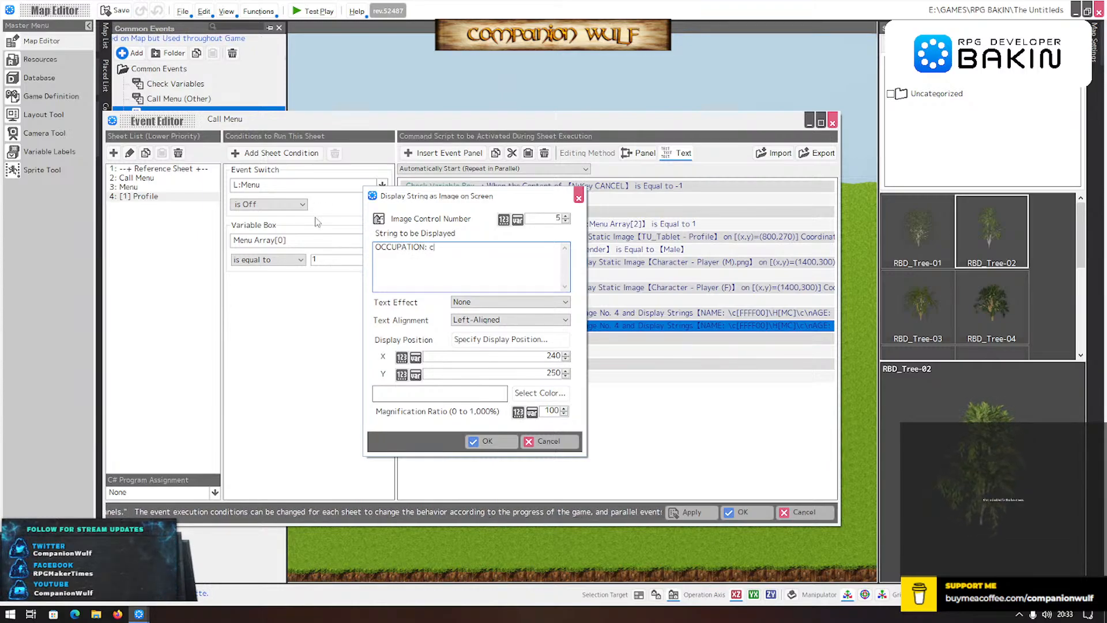
pyautogui.write('[')
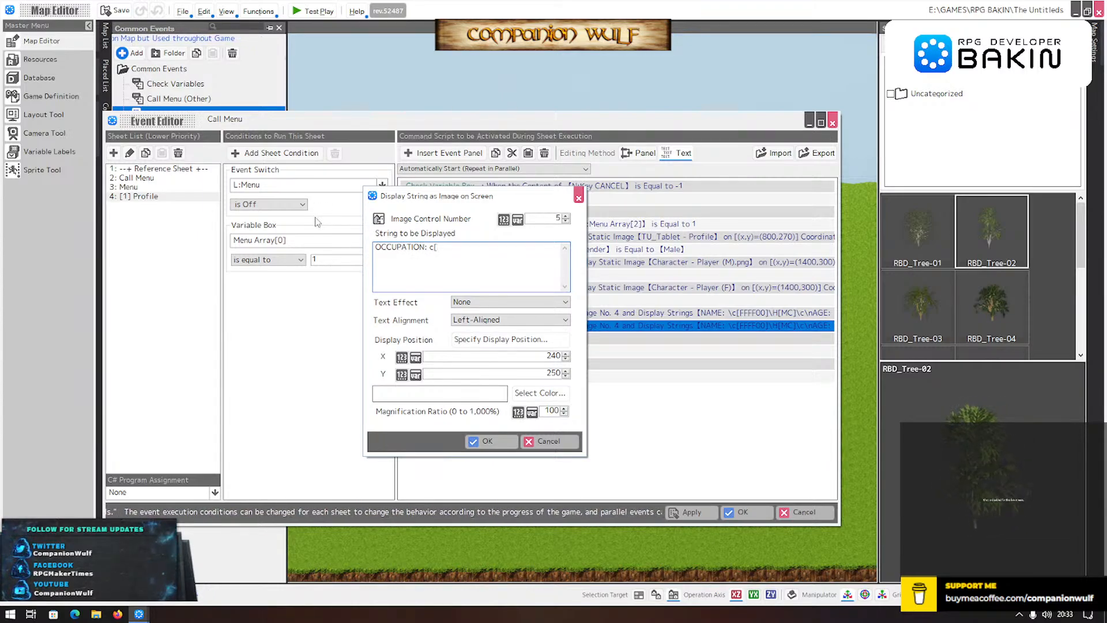
pyautogui.press('BackSpace')
pyautogui.press('BackSpace')
pyautogui.write('\\c')
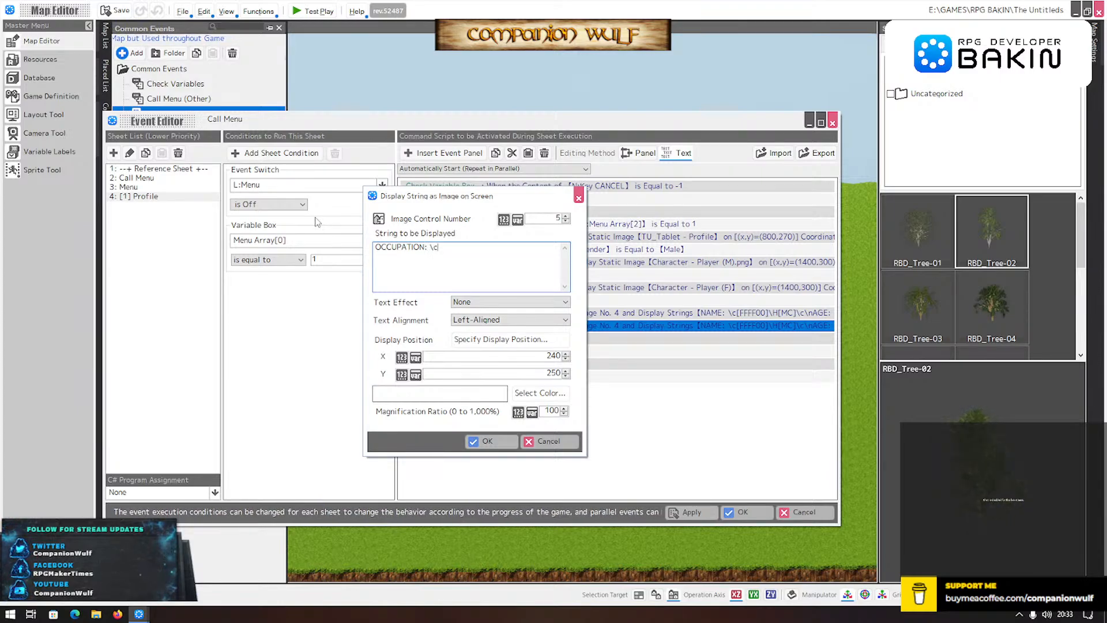
pyautogui.write('[FFFF')
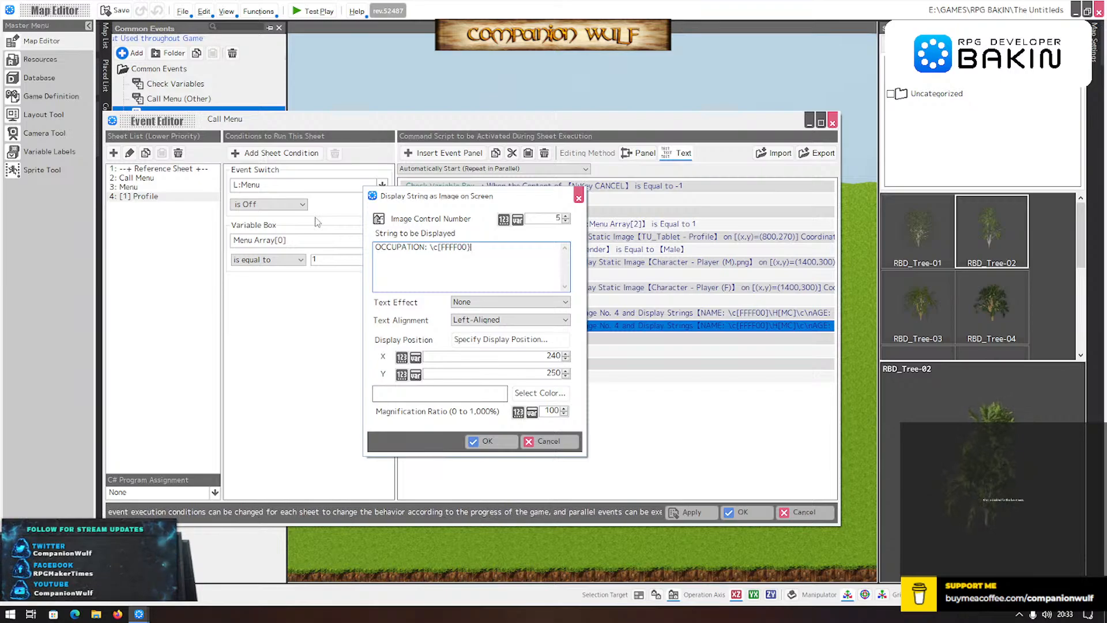
pyautogui.write('00]')
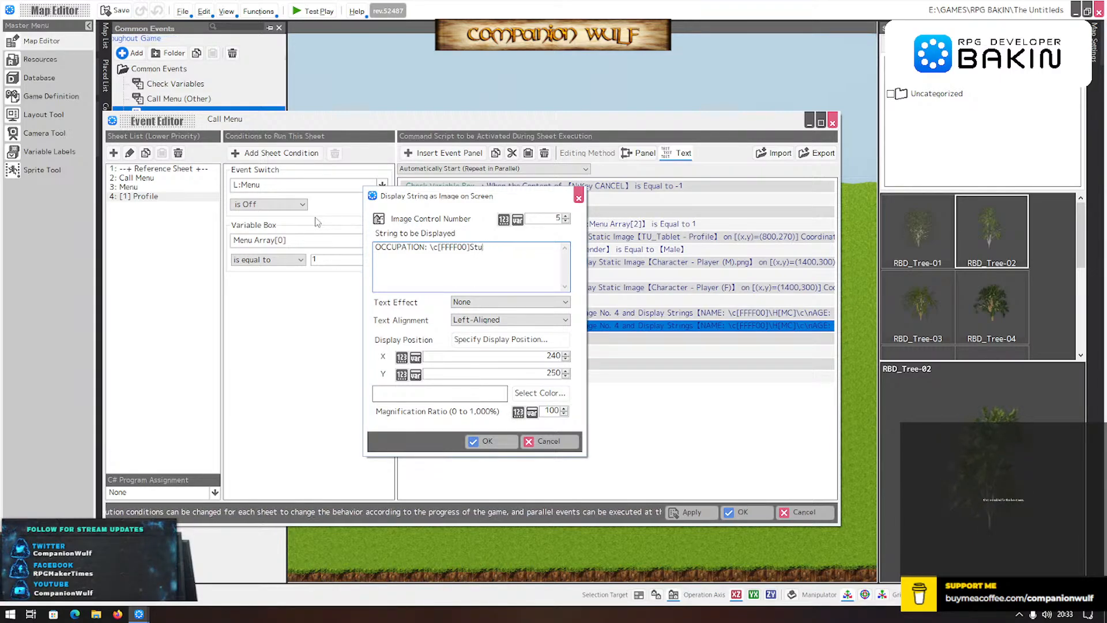
pyautogui.write('\\')
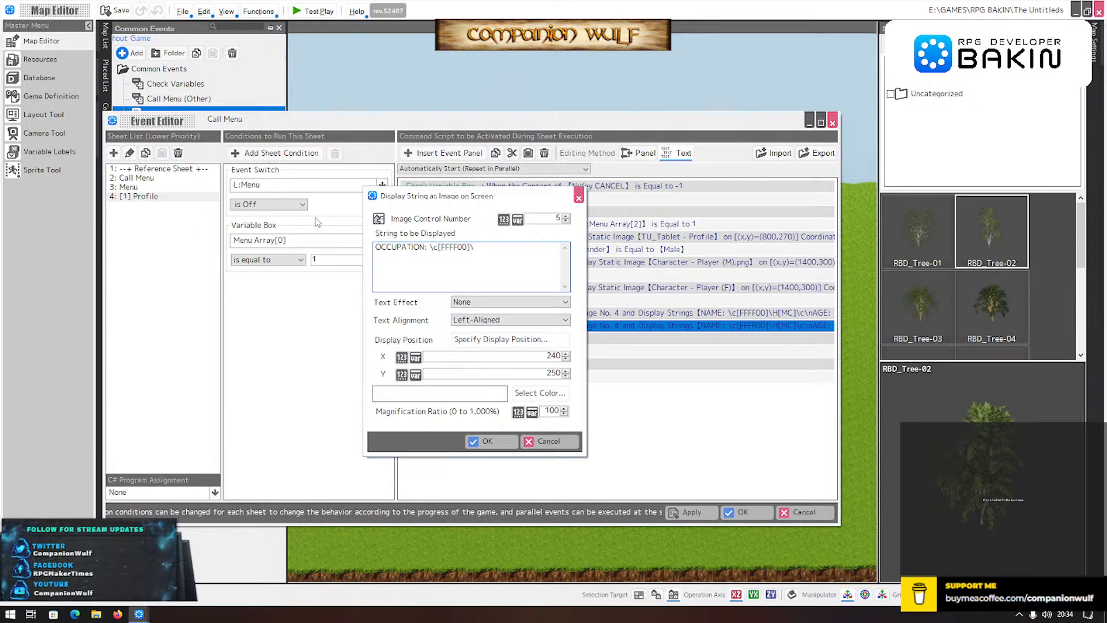
pyautogui.write('$')
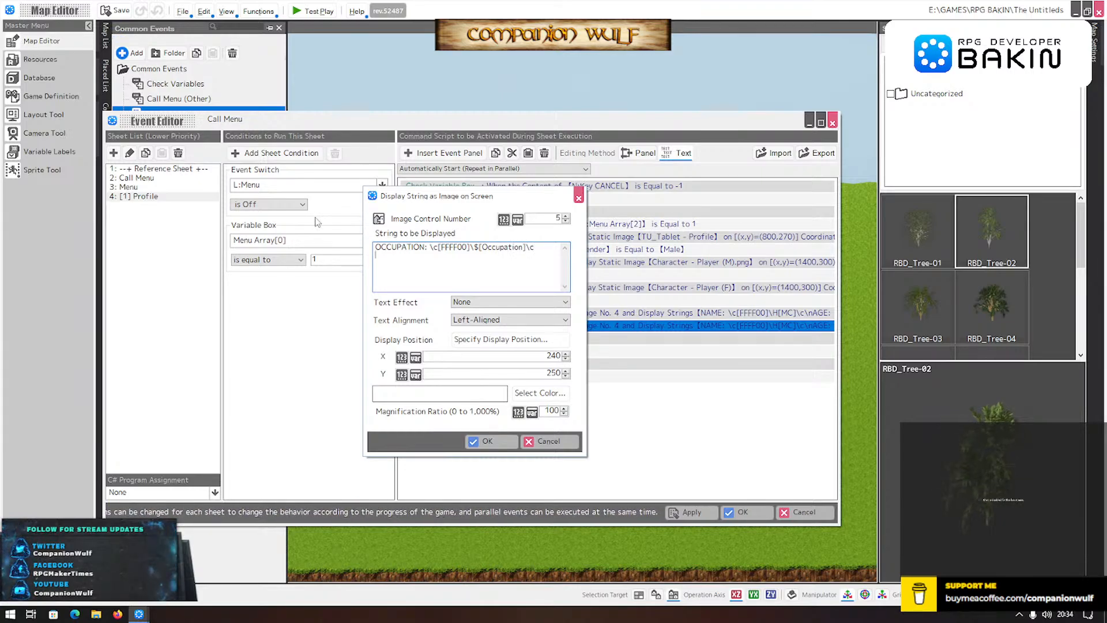
# - Add the line "STATUS: \c[FFFF00]\$[MStatus]\c" below a blank line in the occupation string and confirm the command
pyautogui.write('STATUS: \\')
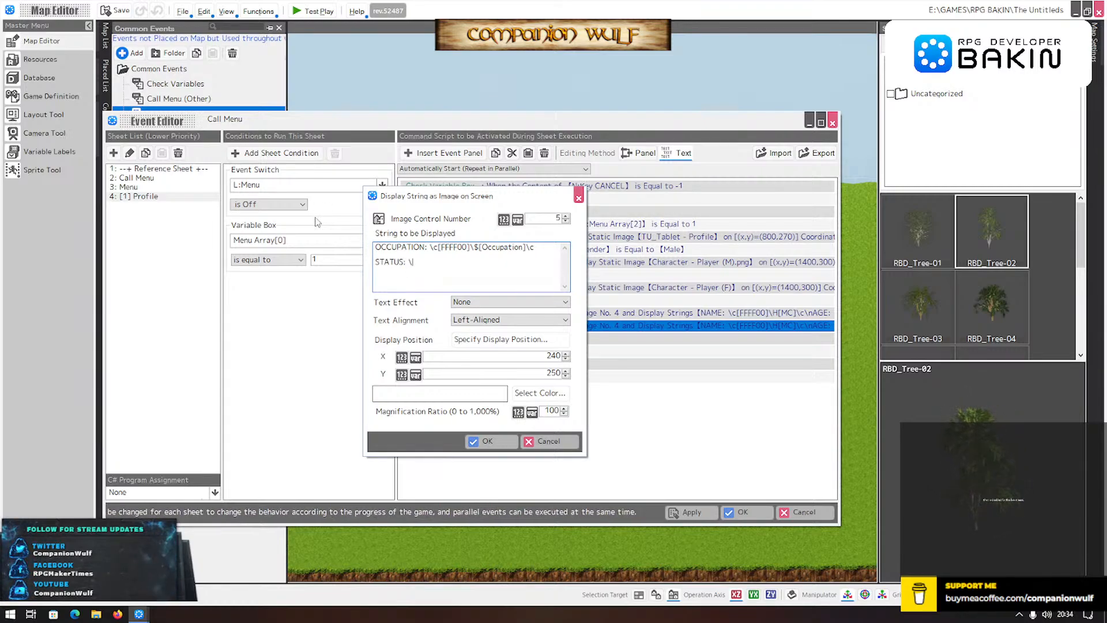
pyautogui.write('c[')
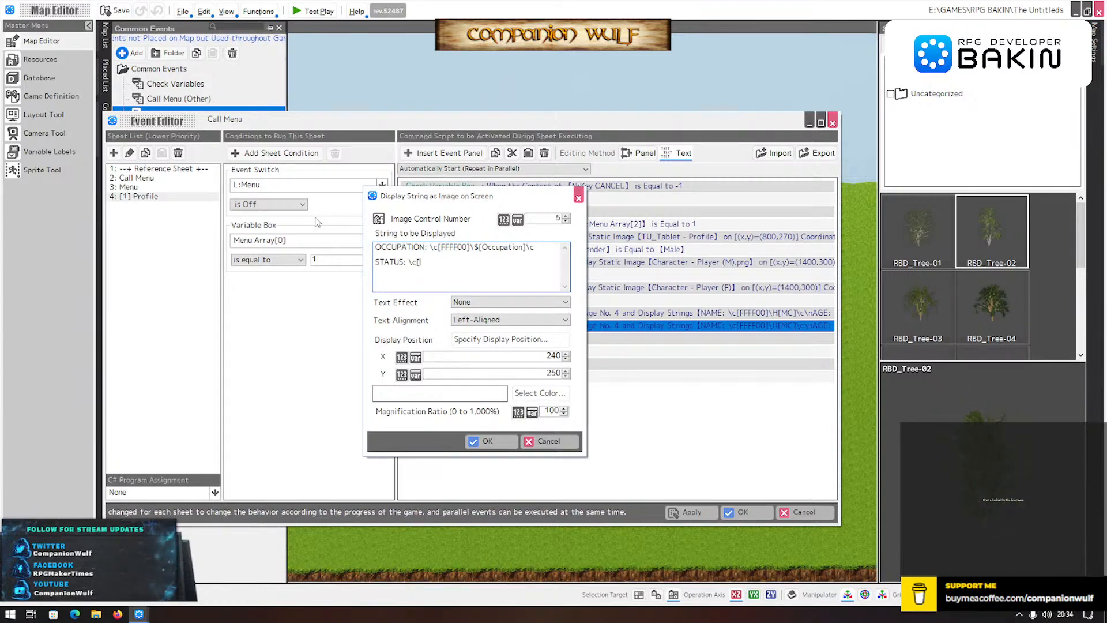
pyautogui.write('FFFF0')
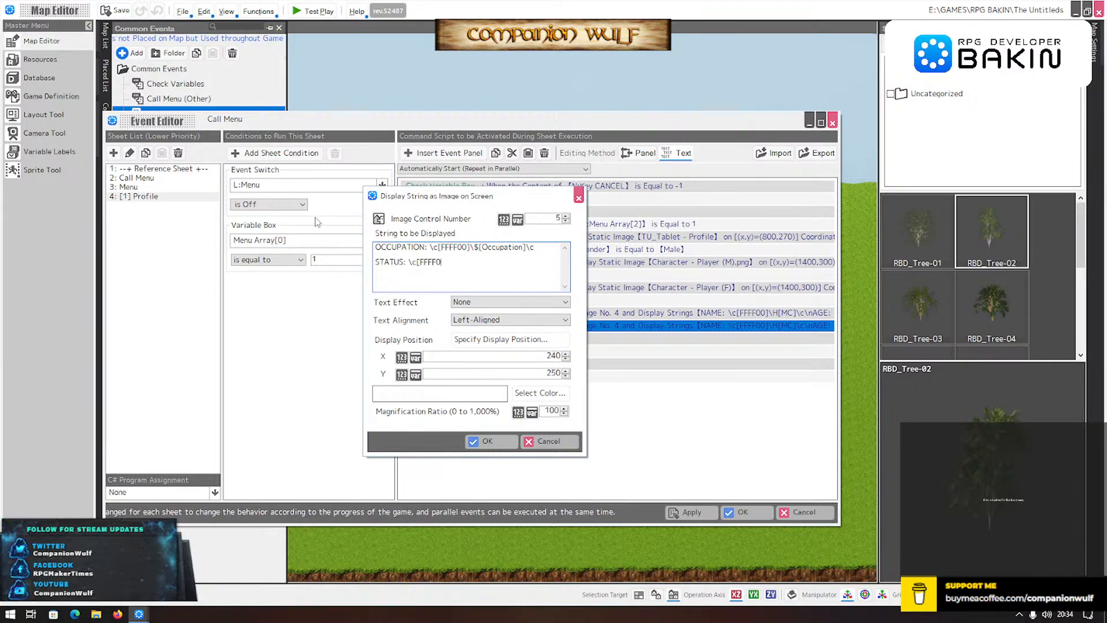
pyautogui.write('0]\\$[S')
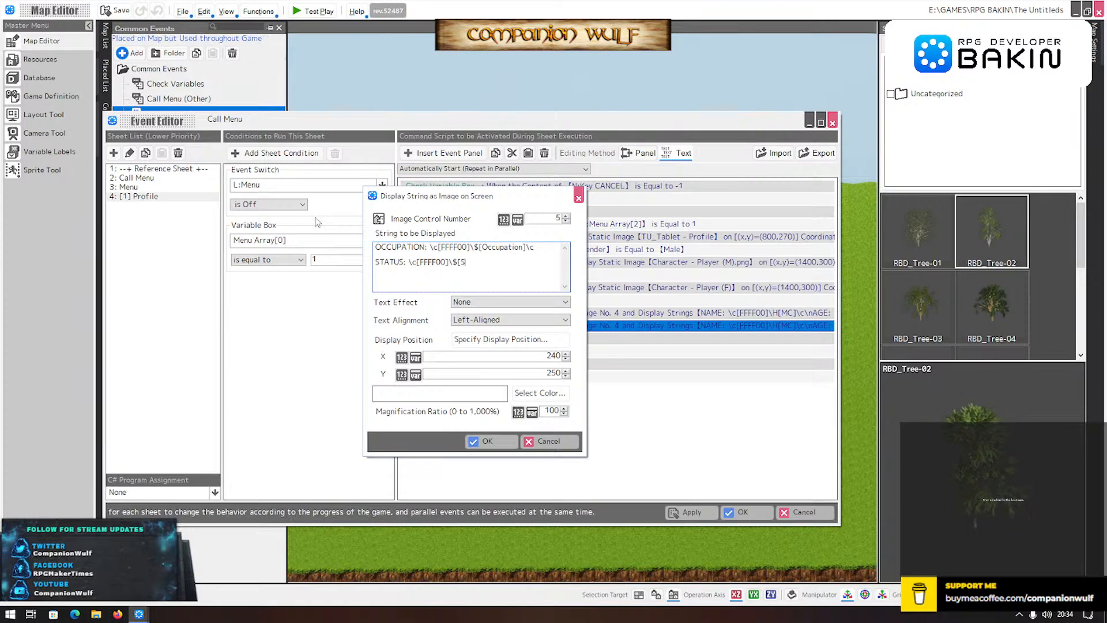
pyautogui.write('tat')
pyautogui.press('BackSpace')
pyautogui.press('BackSpace')
pyautogui.press('BackSpace')
pyautogui.press('BackSpace')
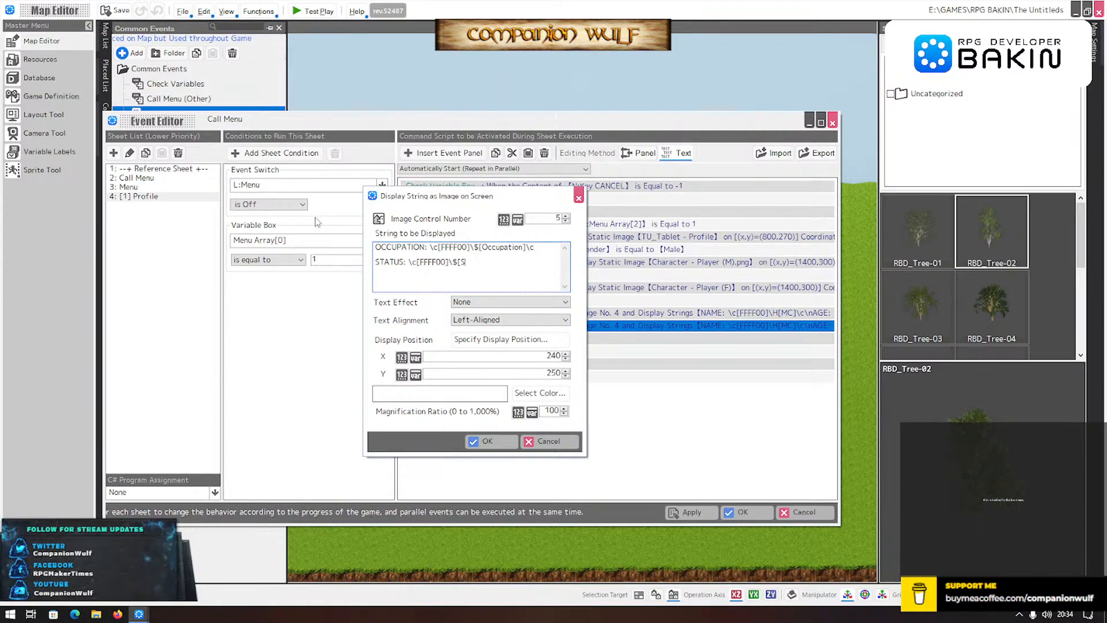
pyautogui.write('MStat')
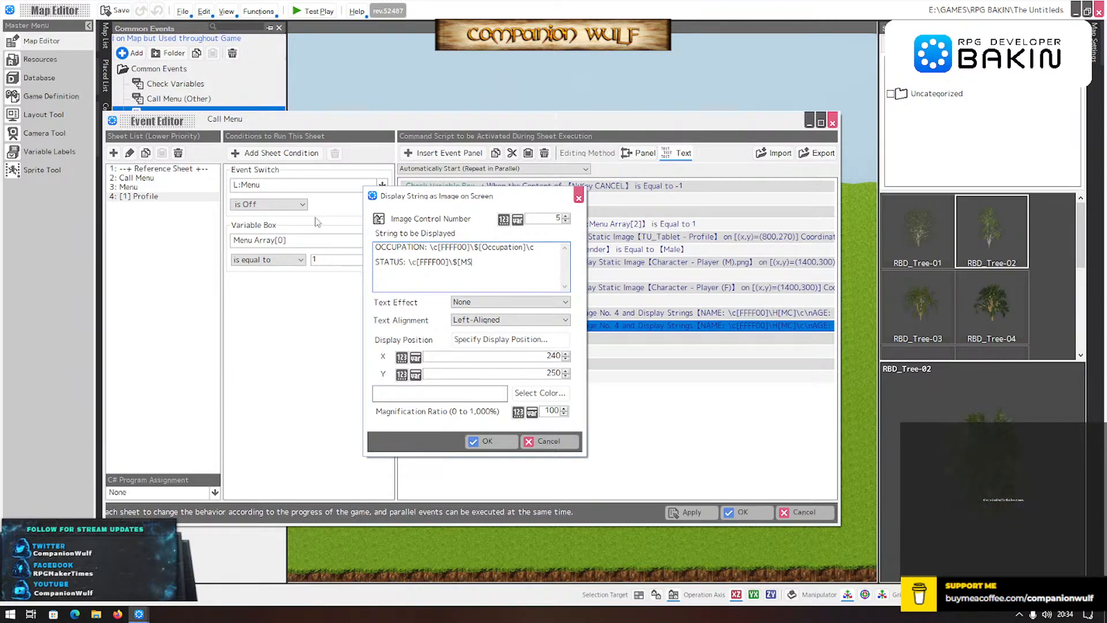
pyautogui.write('us]\\c')
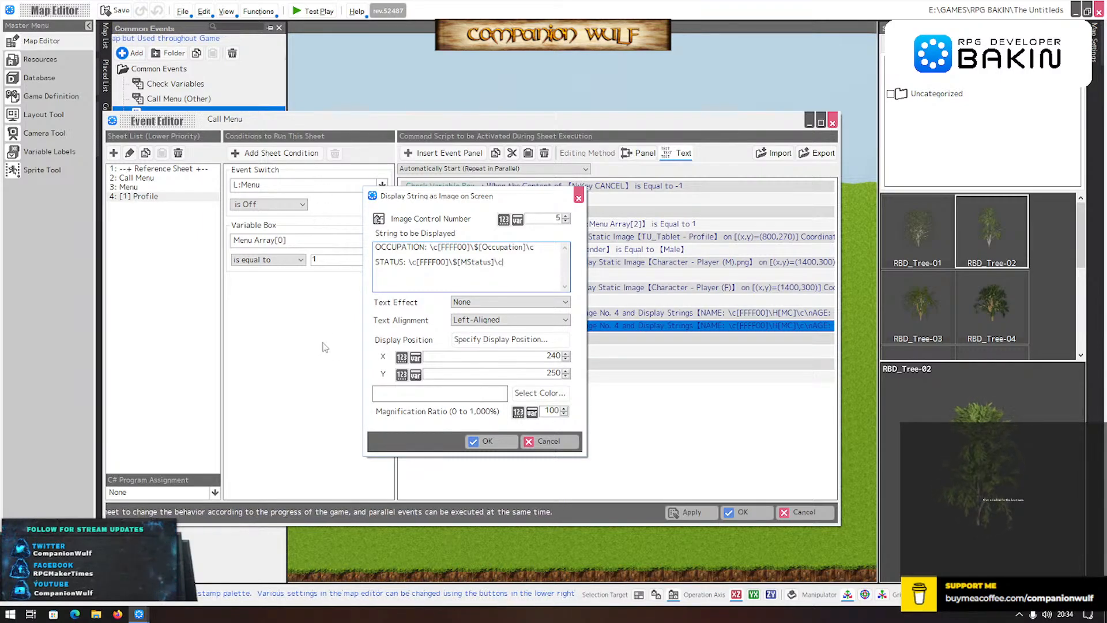
pyautogui.click(488, 441)
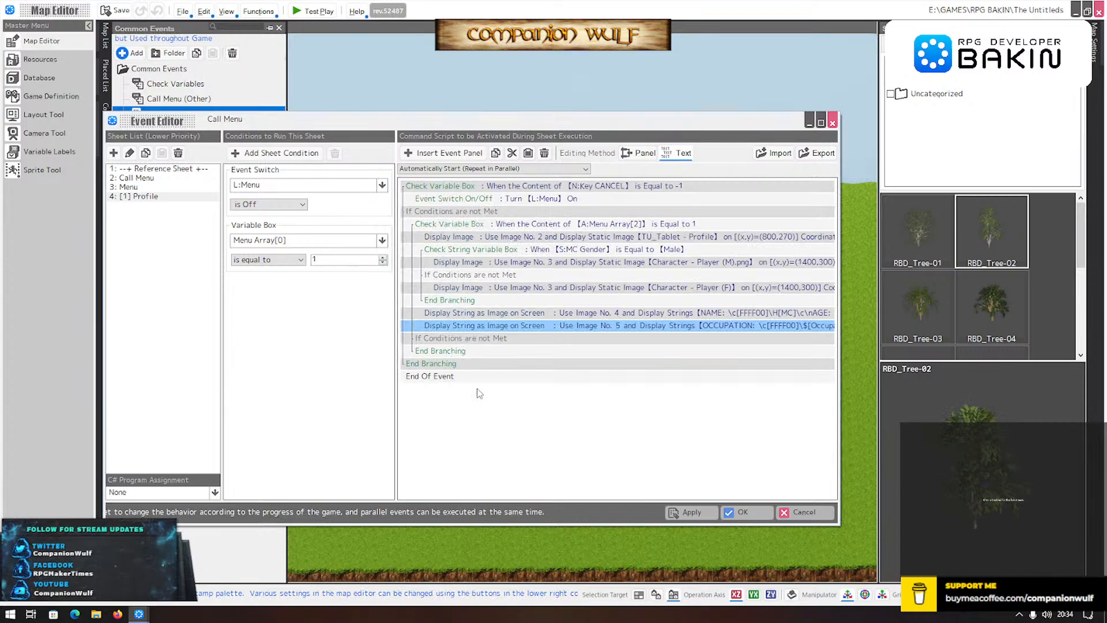
# - Apply the changes to the Call Menu event and close it
pyautogui.doubleClick(450, 376)
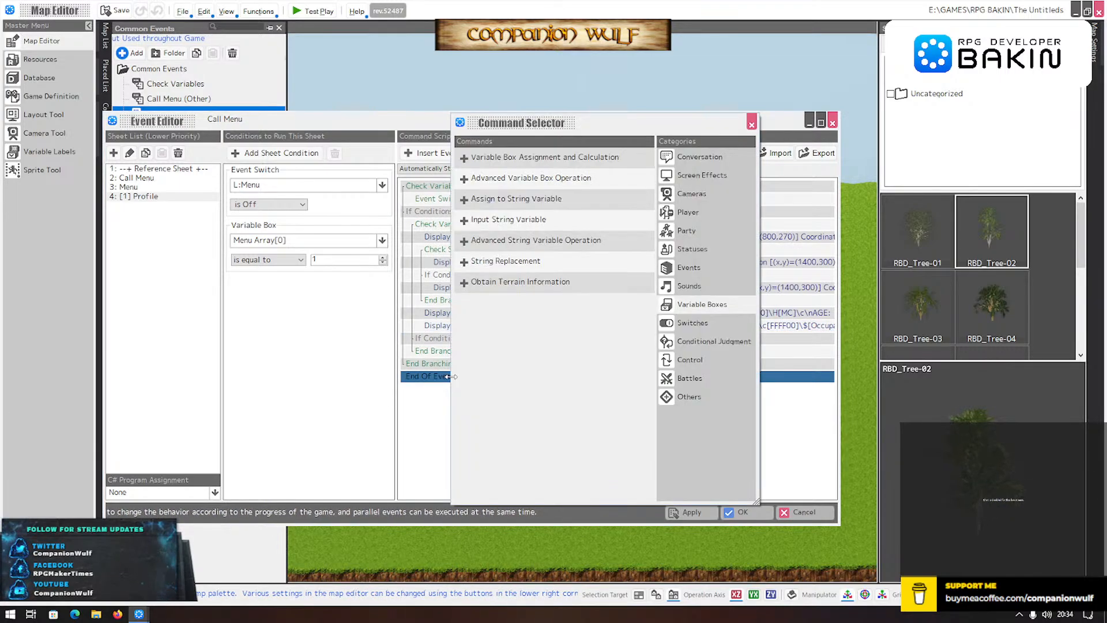
pyautogui.click(751, 124)
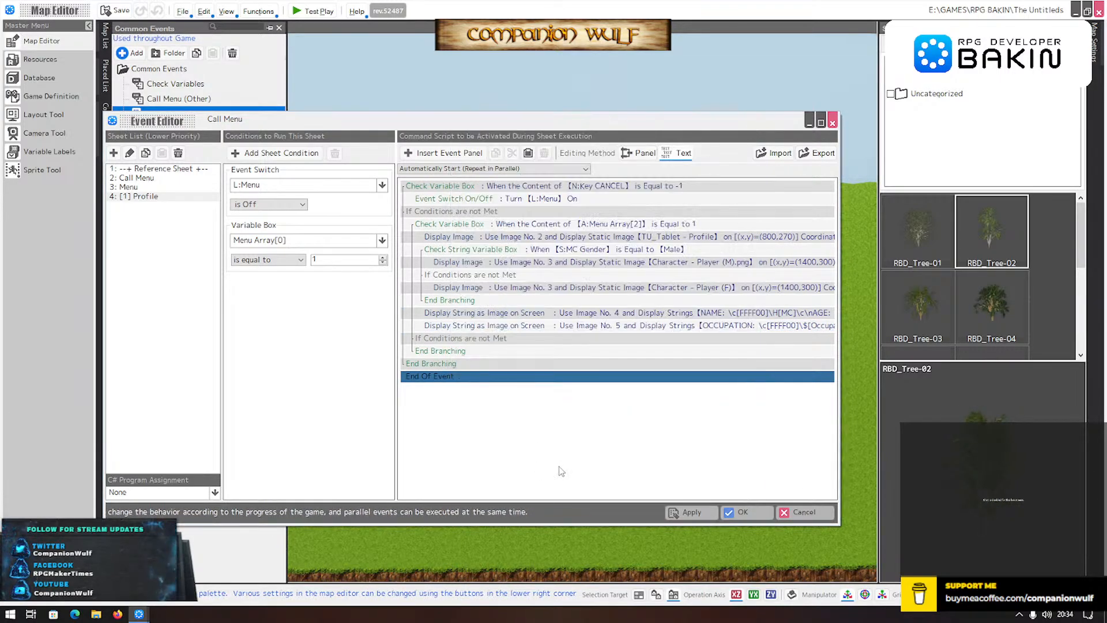
pyautogui.click(693, 519)
pyautogui.click(732, 512)
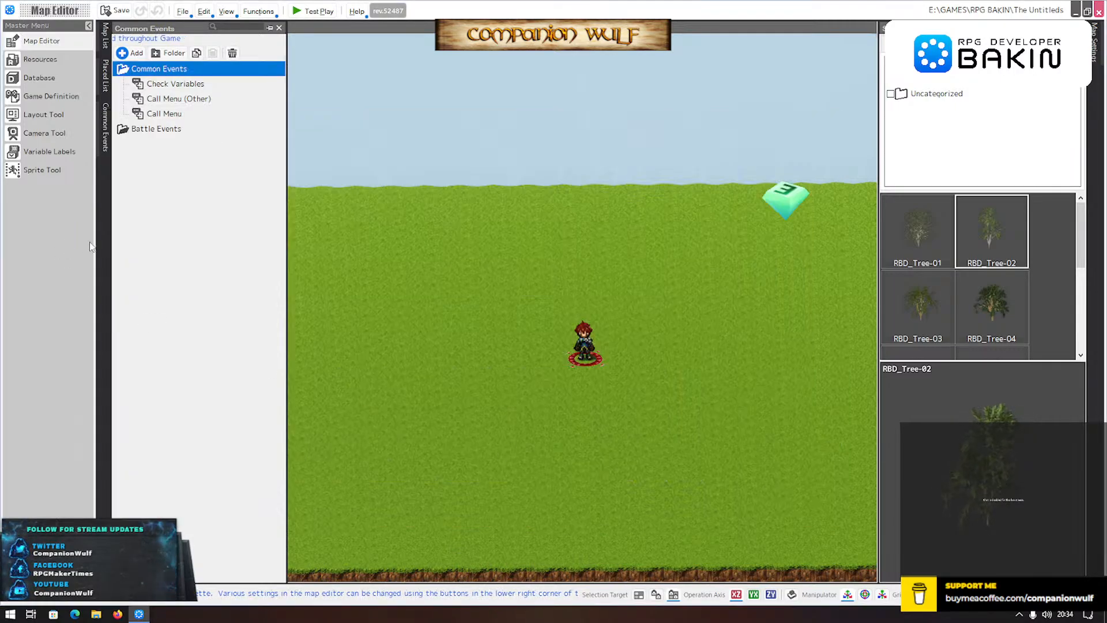
# - Open the Check Variables common event and duplicate the MC Age assignment twice in the Initialize sheet
pyautogui.doubleClick(150, 84)
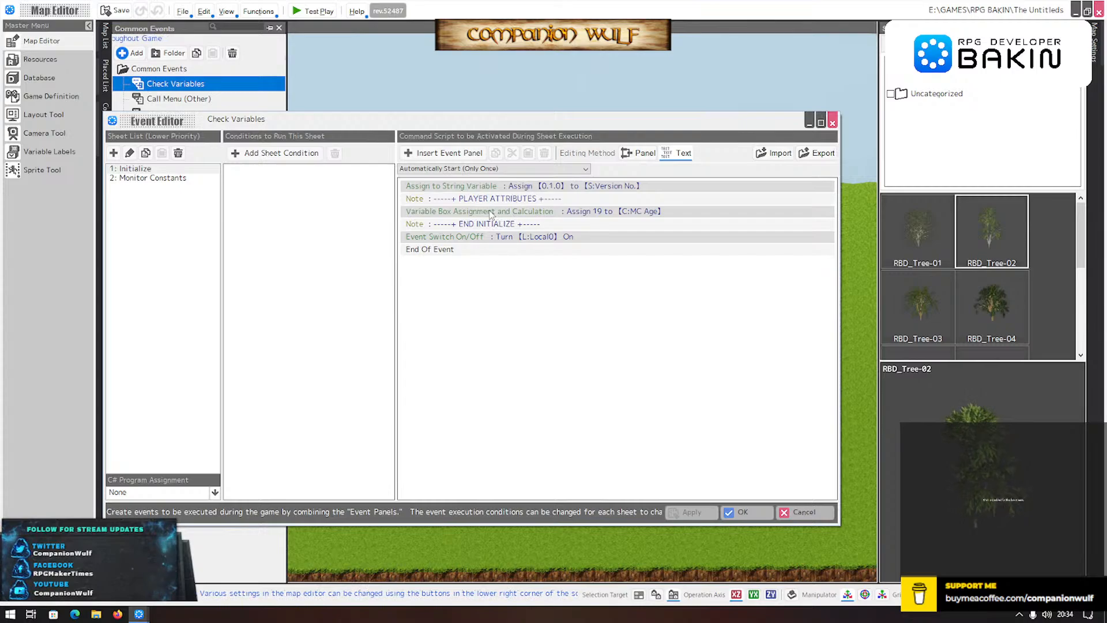
pyautogui.click(491, 212)
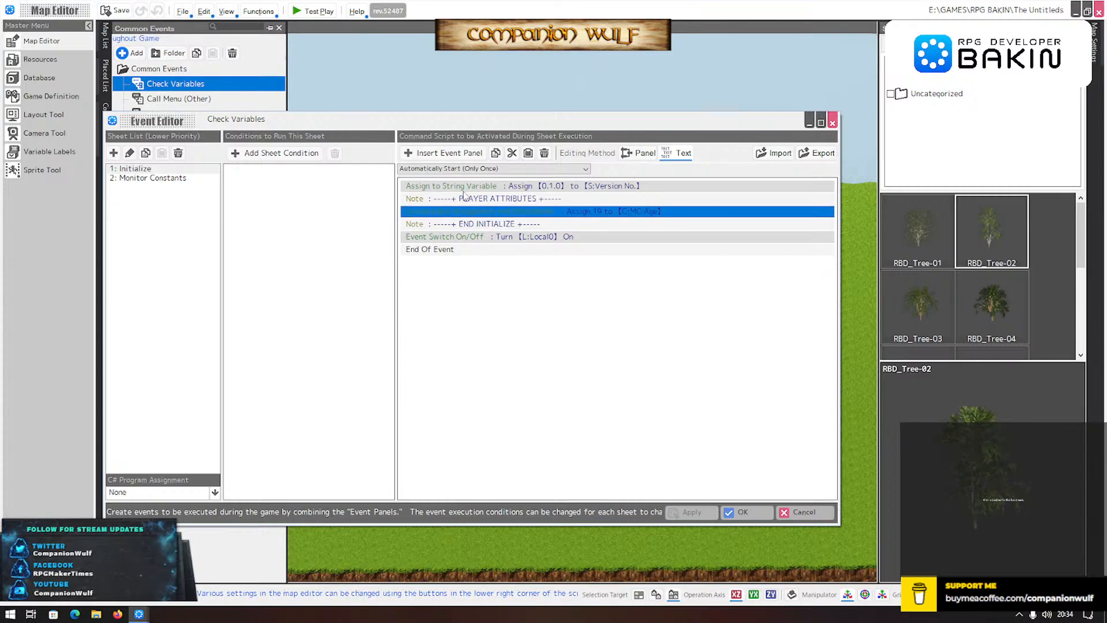
pyautogui.click(528, 153)
pyautogui.click(528, 153)
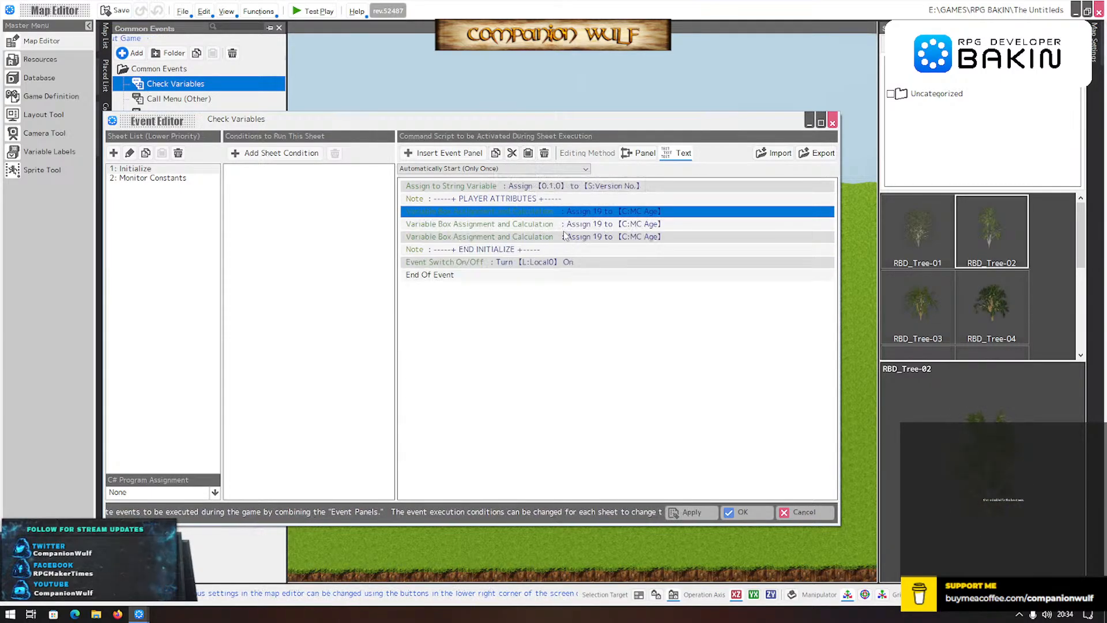
# - From the second MC Age assignment, add a cross-save variable named MC Occupation
pyautogui.doubleClick(553, 224)
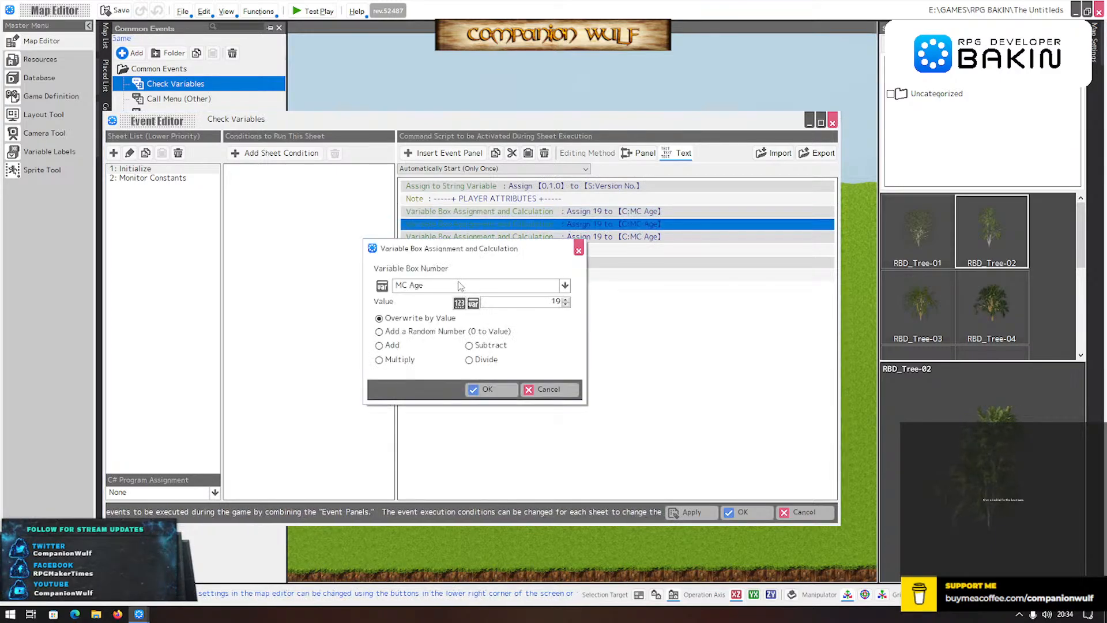
pyautogui.click(460, 285)
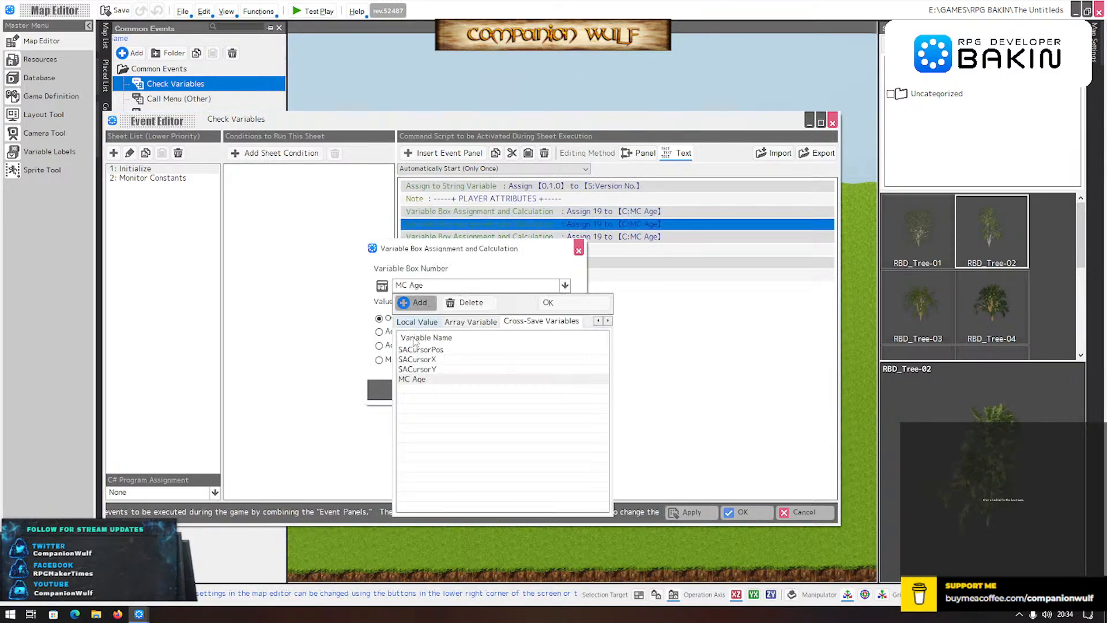
pyautogui.click(419, 304)
pyautogui.click(421, 389)
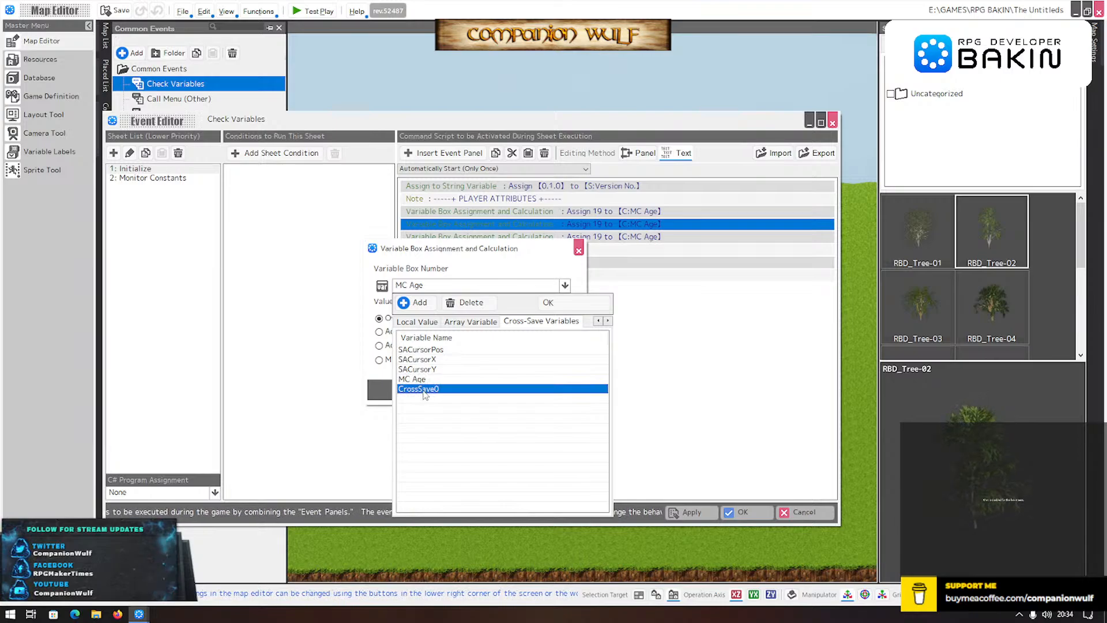
pyautogui.click(421, 389)
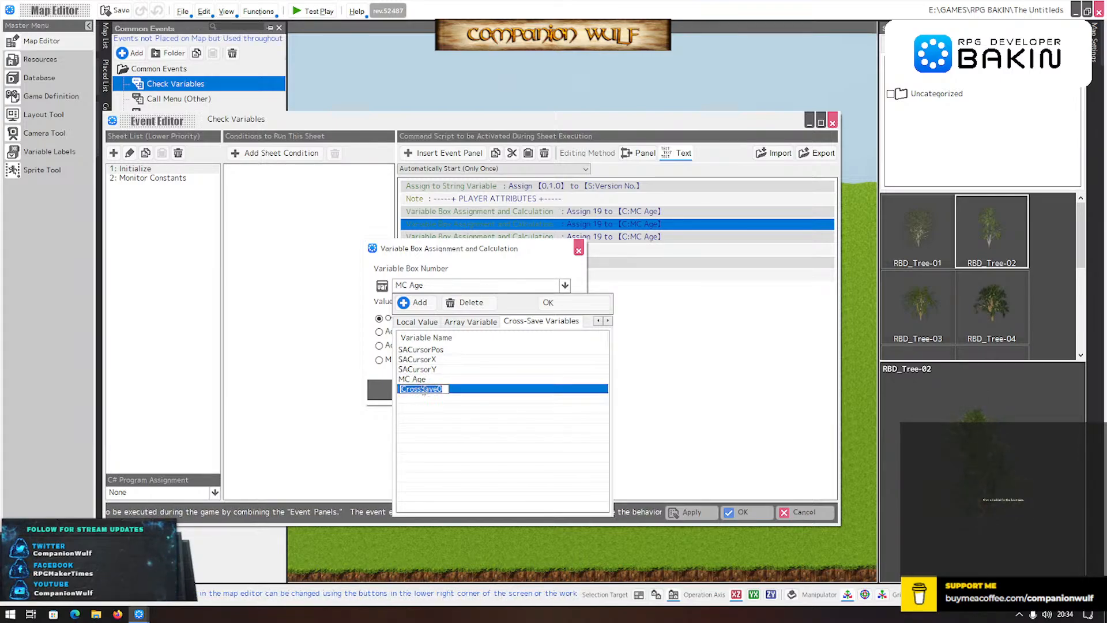
pyautogui.write('MC Occu')
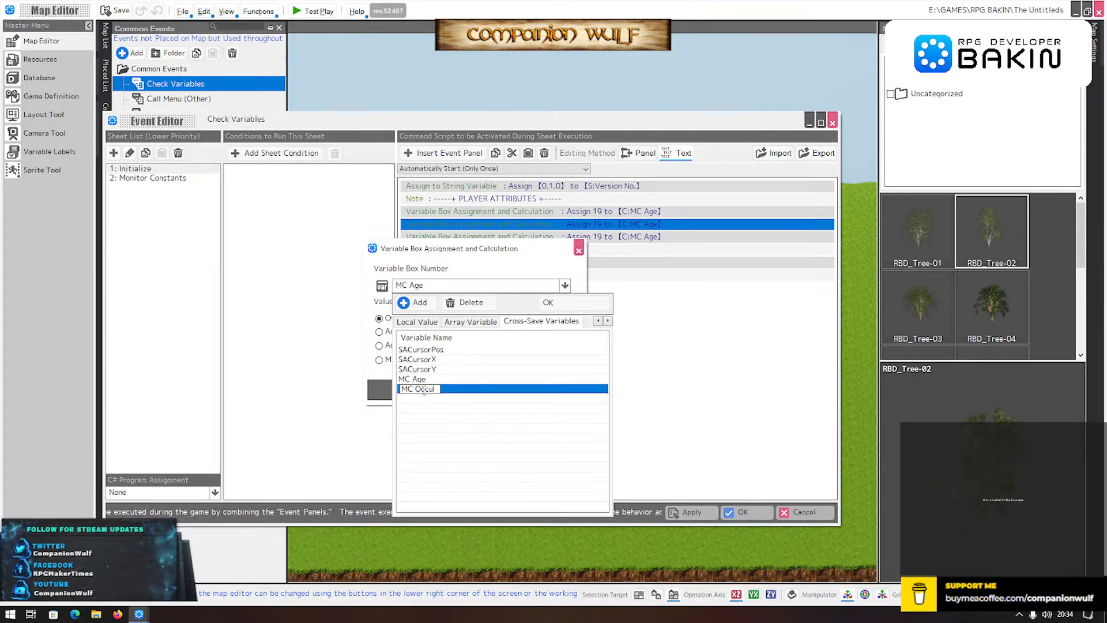
pyautogui.write('pation')
pyautogui.press('Return')
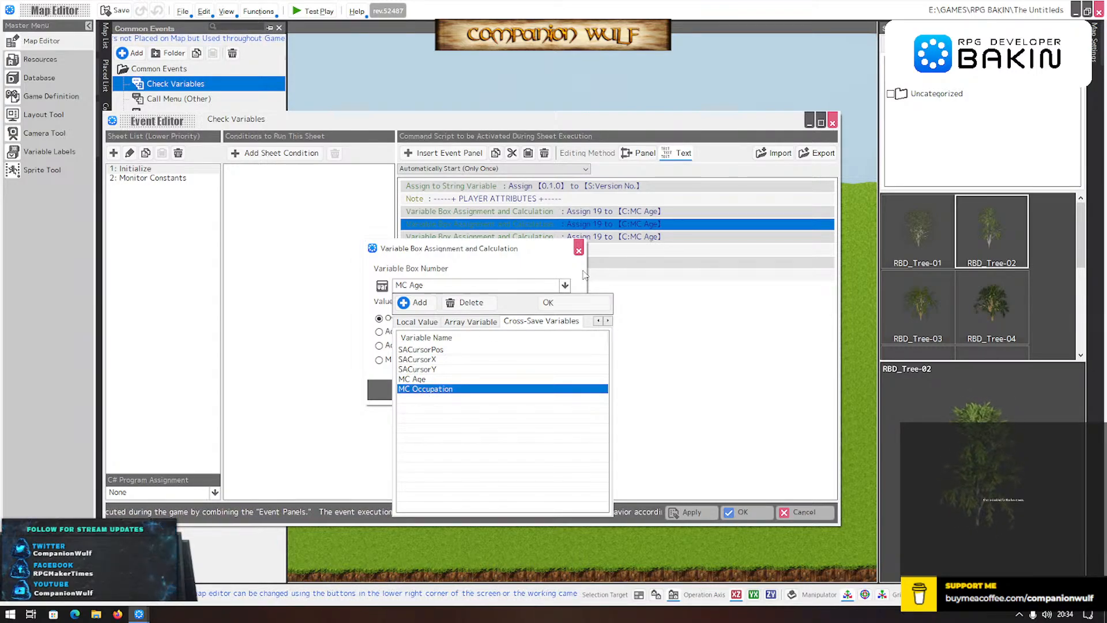
# - Close the assignment without changing it and delete the two duplicated MC Age assignments
pyautogui.click(579, 250)
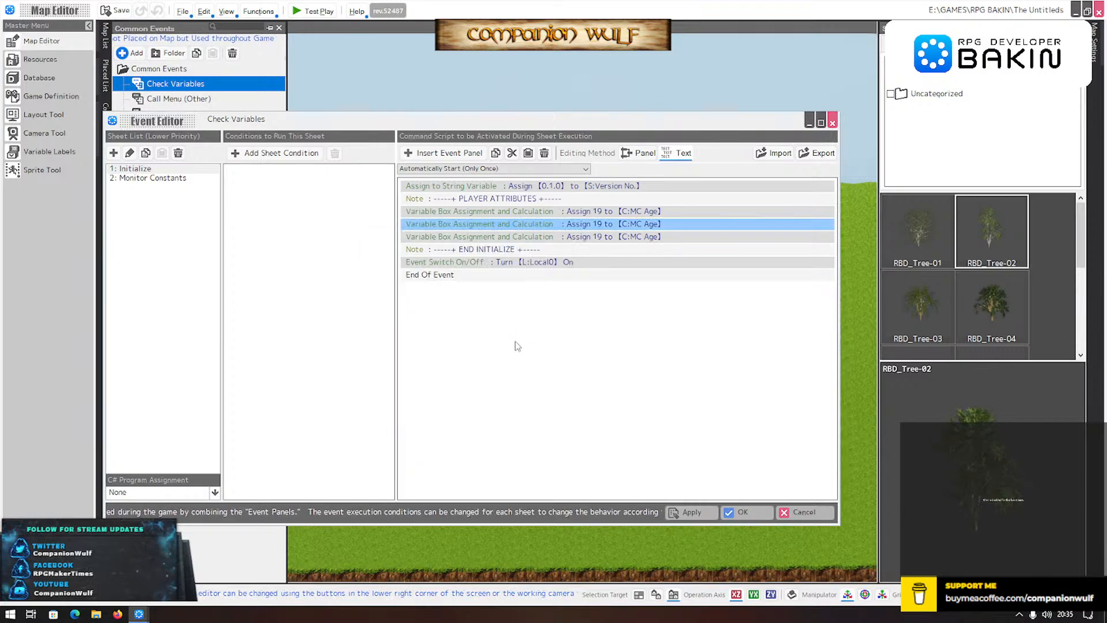
pyautogui.keyDown('shift'); pyautogui.click(493, 236); pyautogui.keyUp('shift')
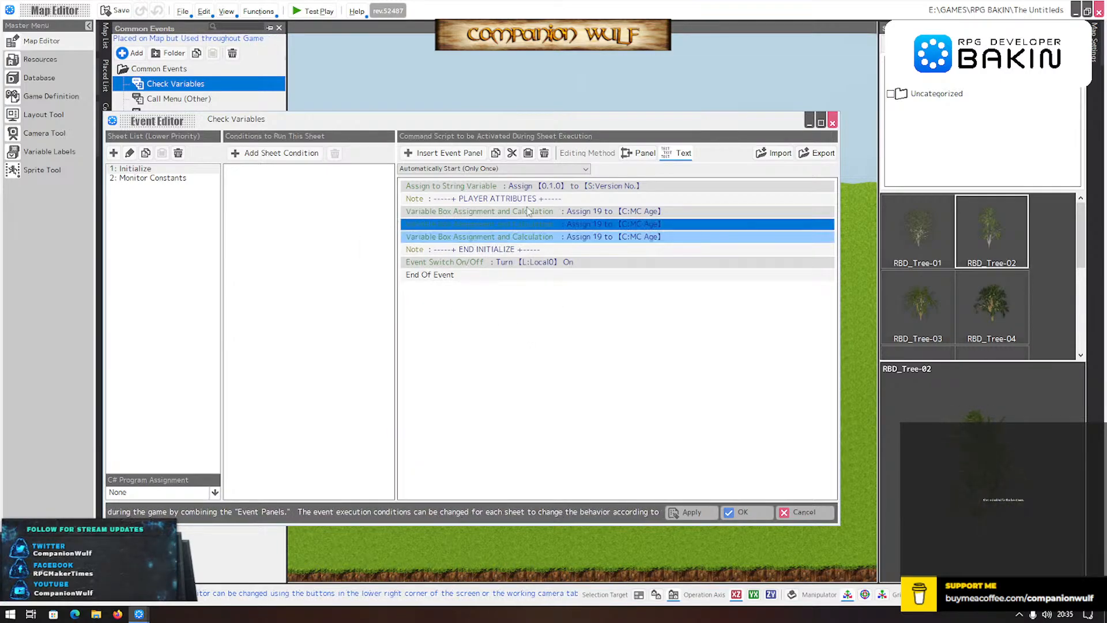
pyautogui.press('Delete')
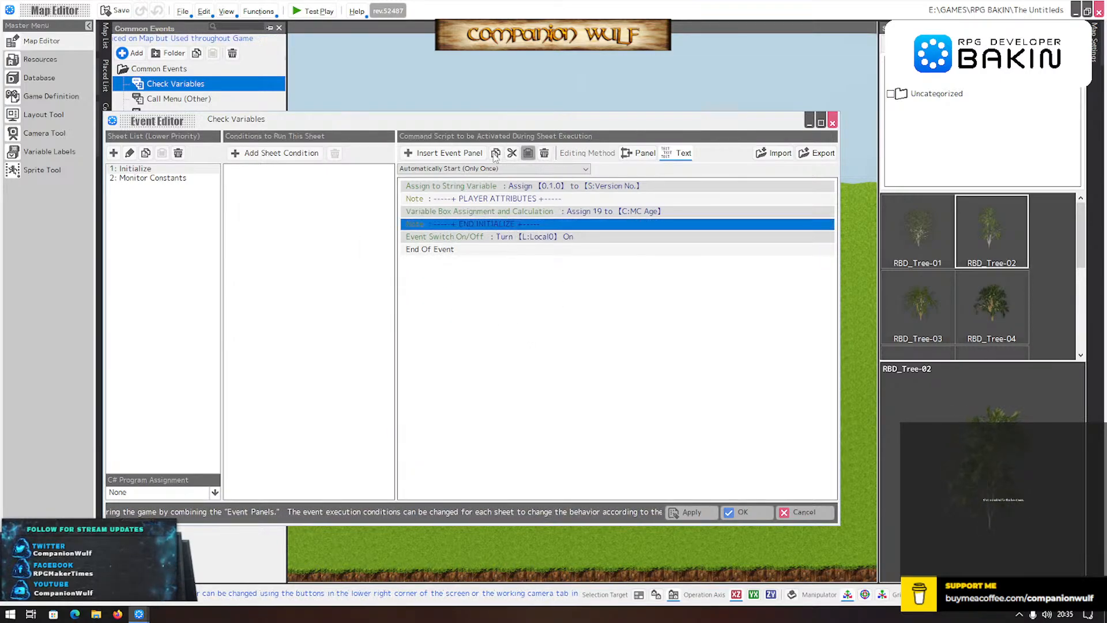
# - Insert an Assign to String Variable command above the END INITIALIZE note, overwriting the cross-save variable MC Occupation with "Student"
pyautogui.click(442, 153)
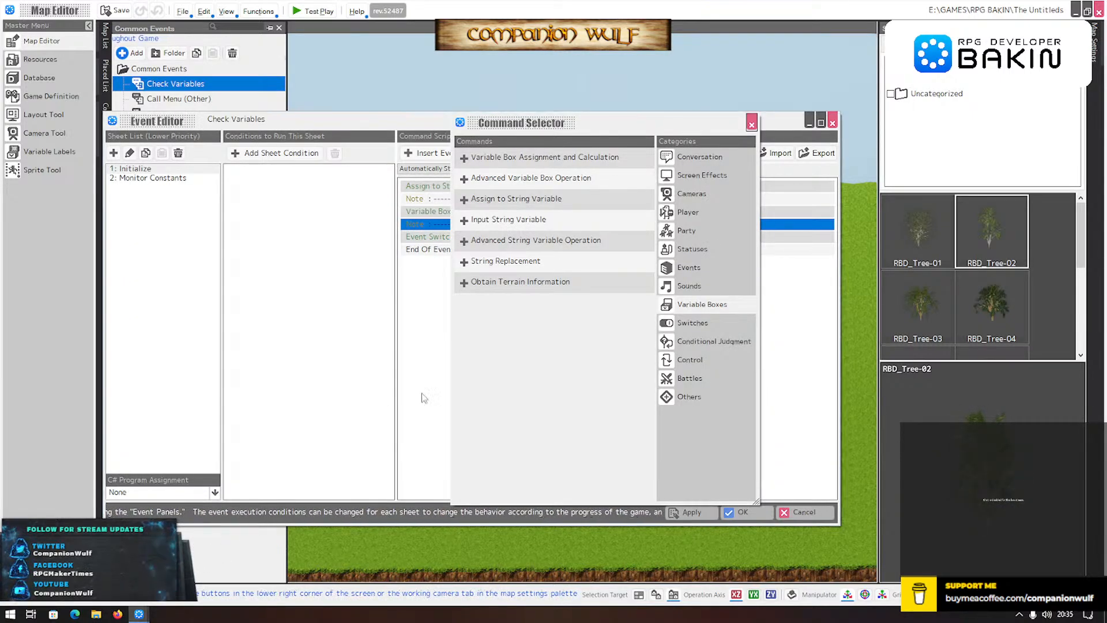
pyautogui.click(481, 202)
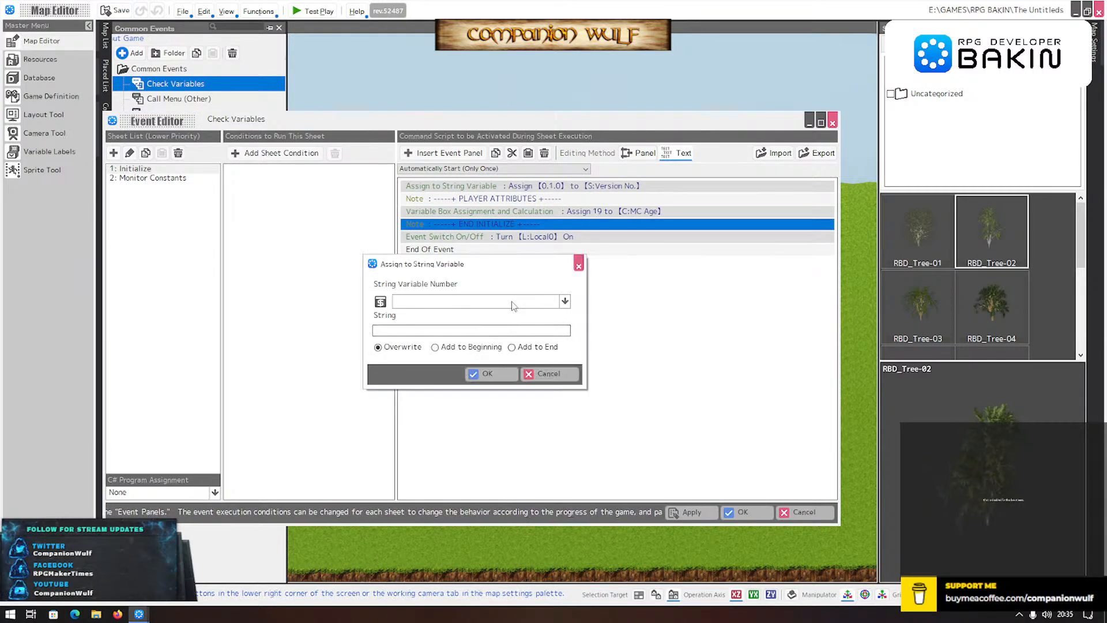
pyautogui.click(565, 301)
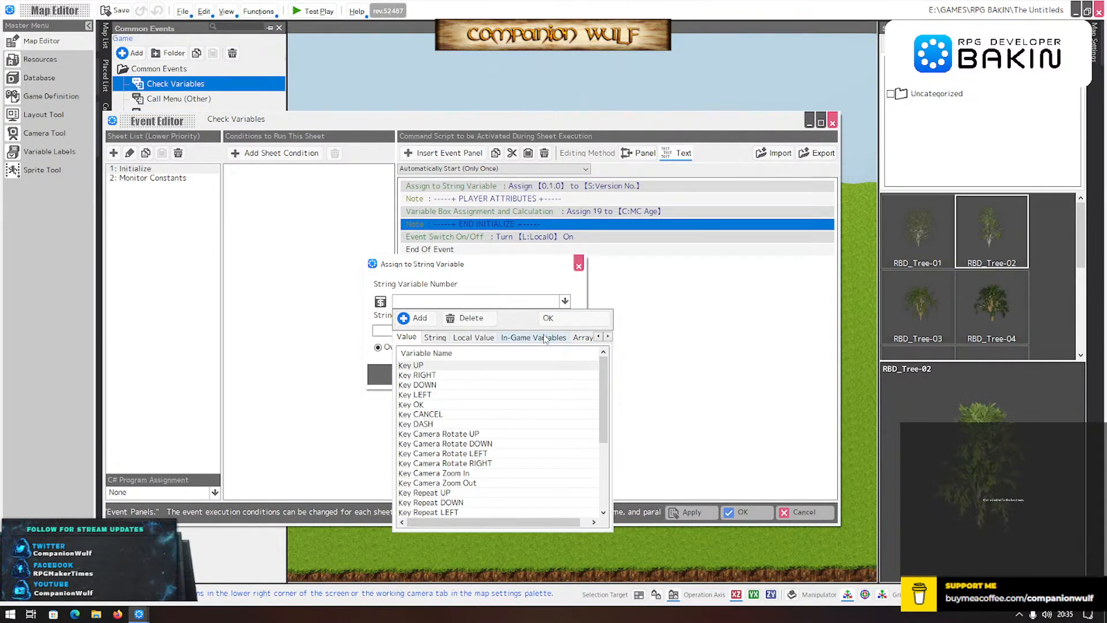
pyautogui.click(581, 338)
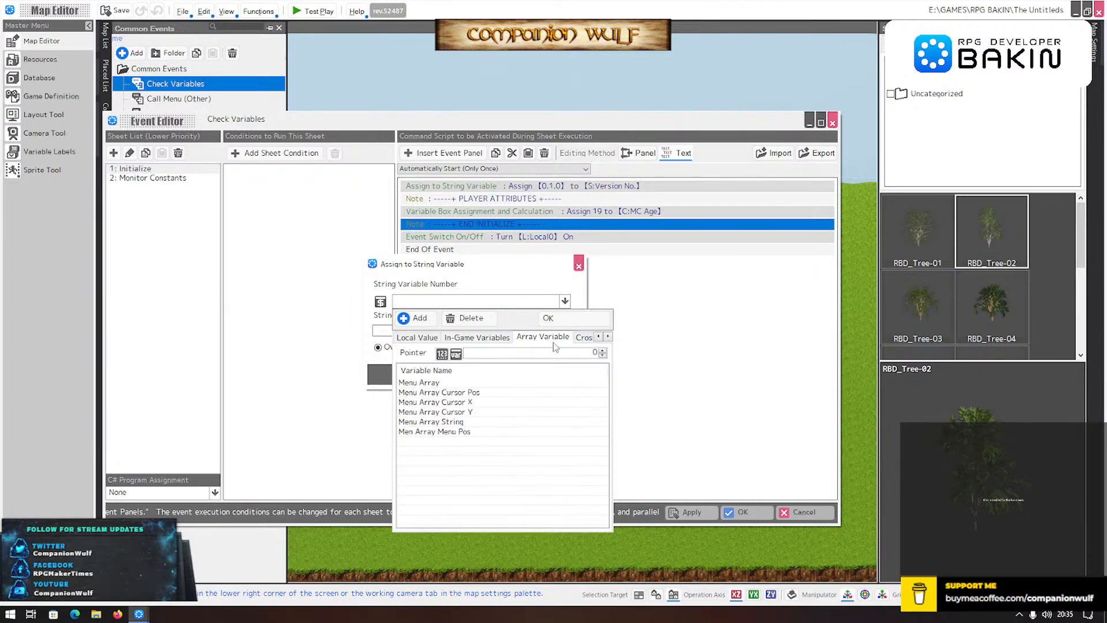
pyautogui.click(594, 338)
pyautogui.doubleClick(437, 404)
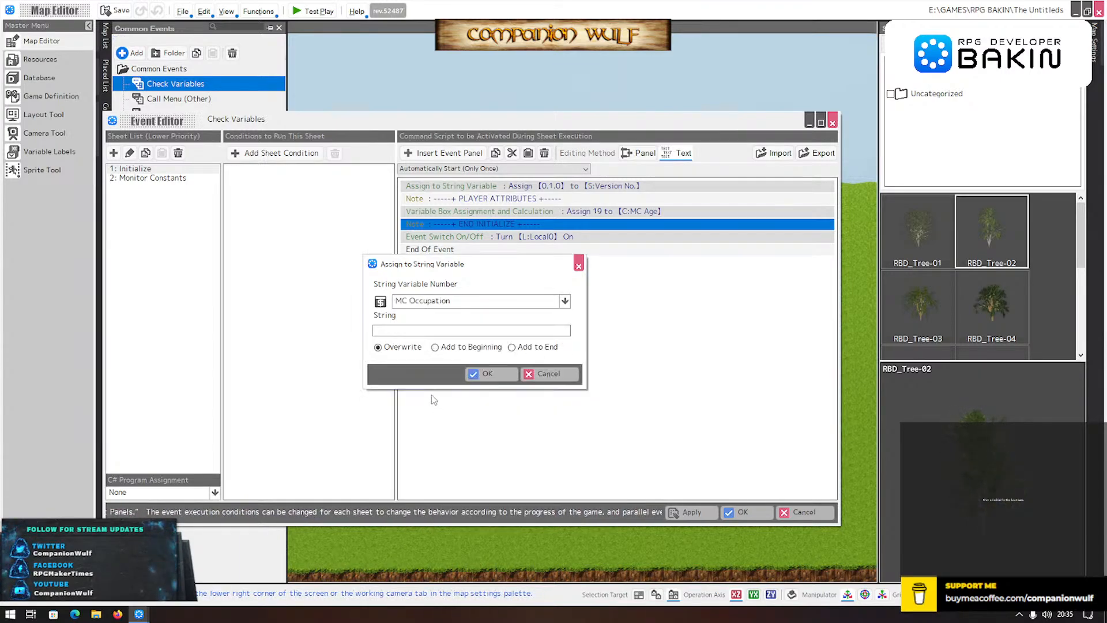
pyautogui.click(432, 331)
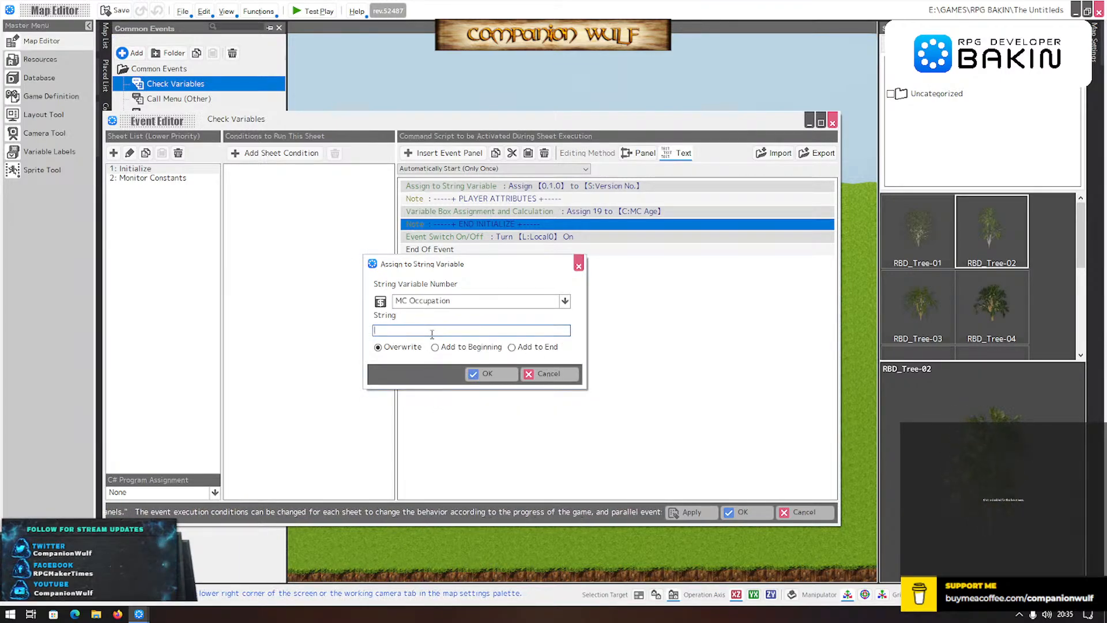
pyautogui.write('Student')
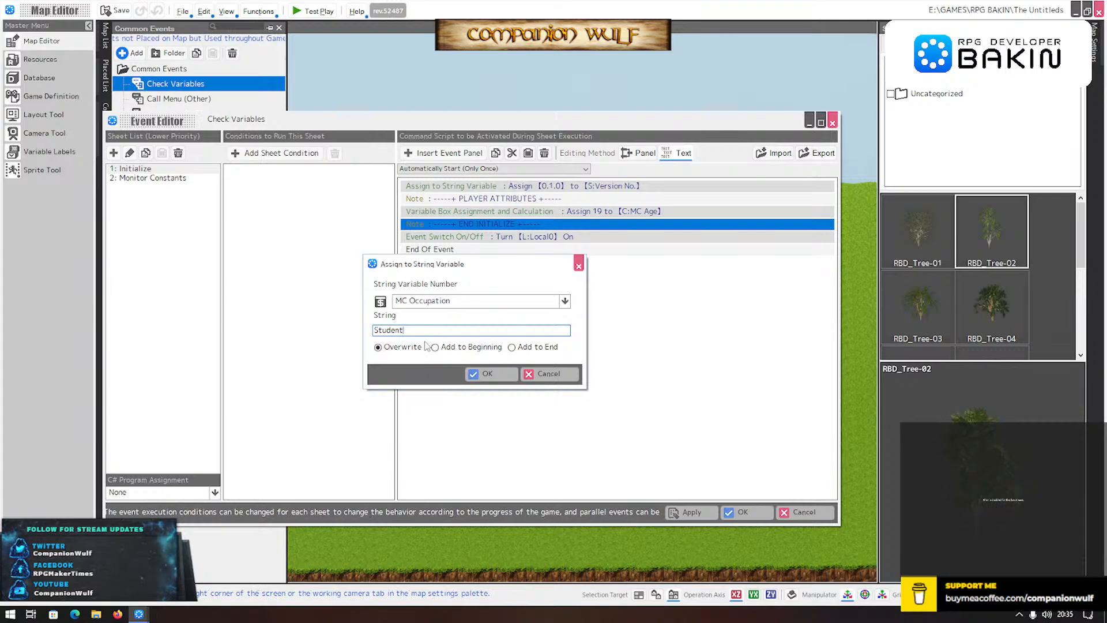
pyautogui.click(490, 375)
# - Duplicate the MC Occupation string assignment directly below itself
pyautogui.click(491, 224)
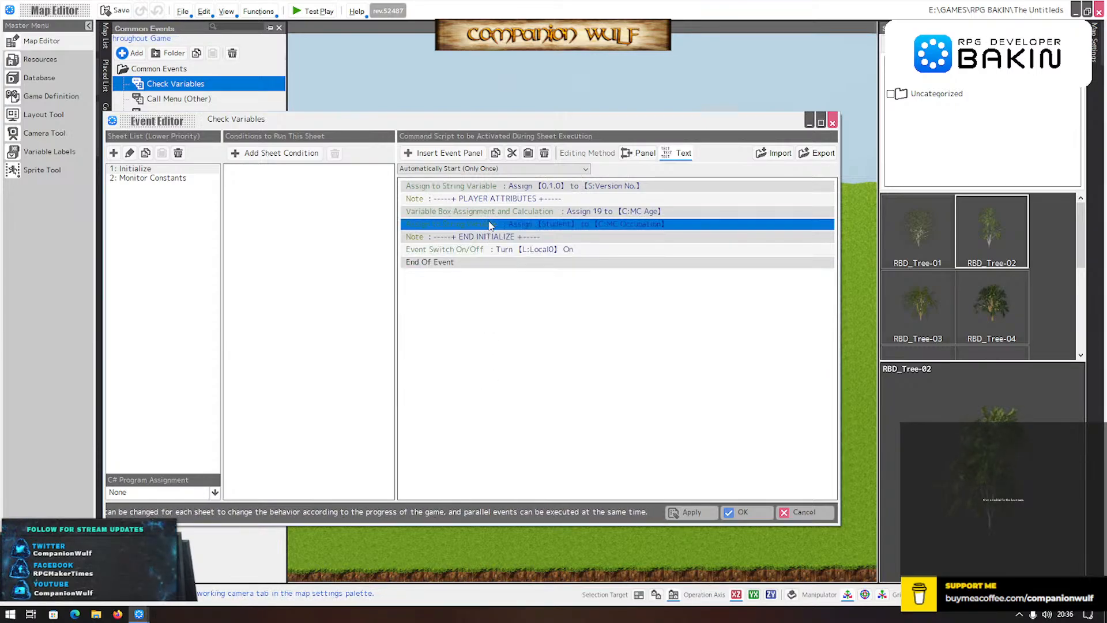
pyautogui.click(496, 152)
pyautogui.click(528, 153)
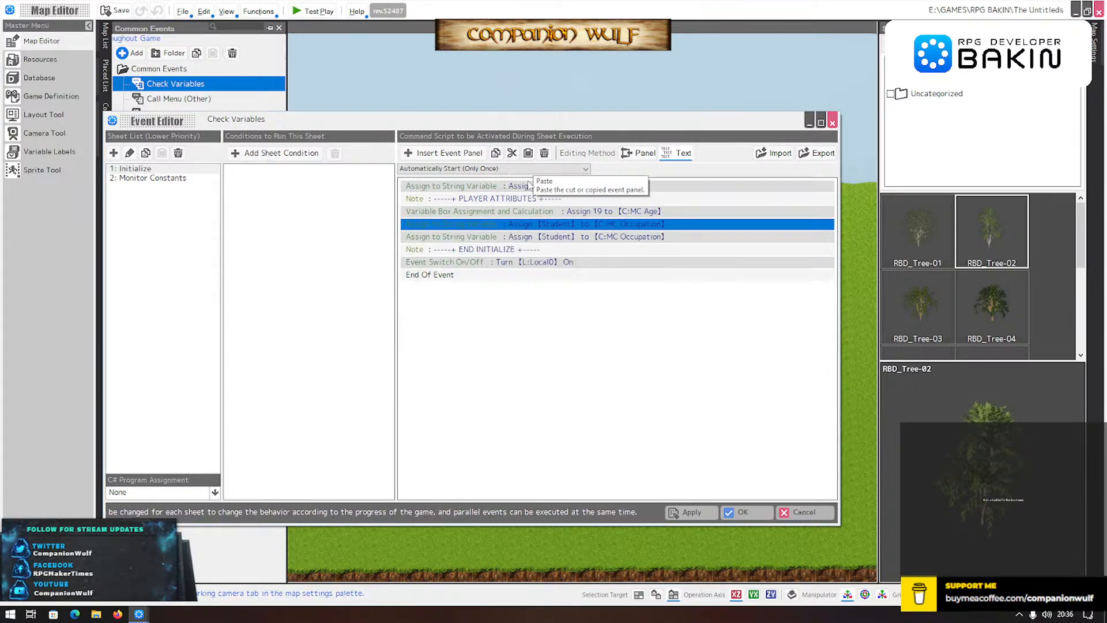
# - Add a cross-save variable named MC MStatus and make it the target of the duplicated string assignment
pyautogui.click(529, 237)
pyautogui.doubleClick(528, 237)
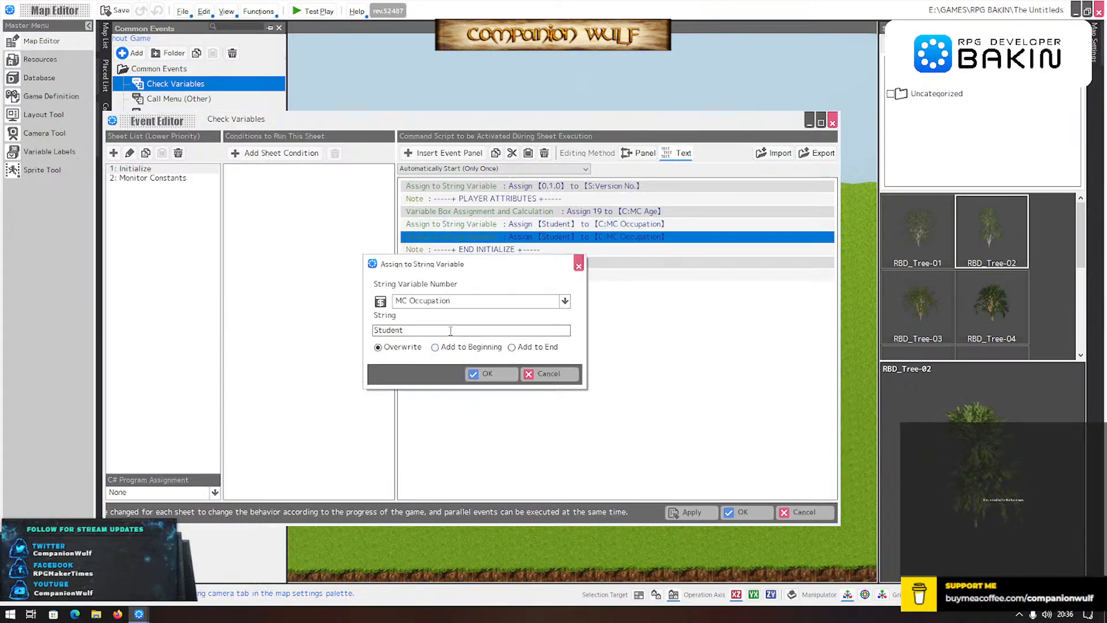
pyautogui.click(456, 301)
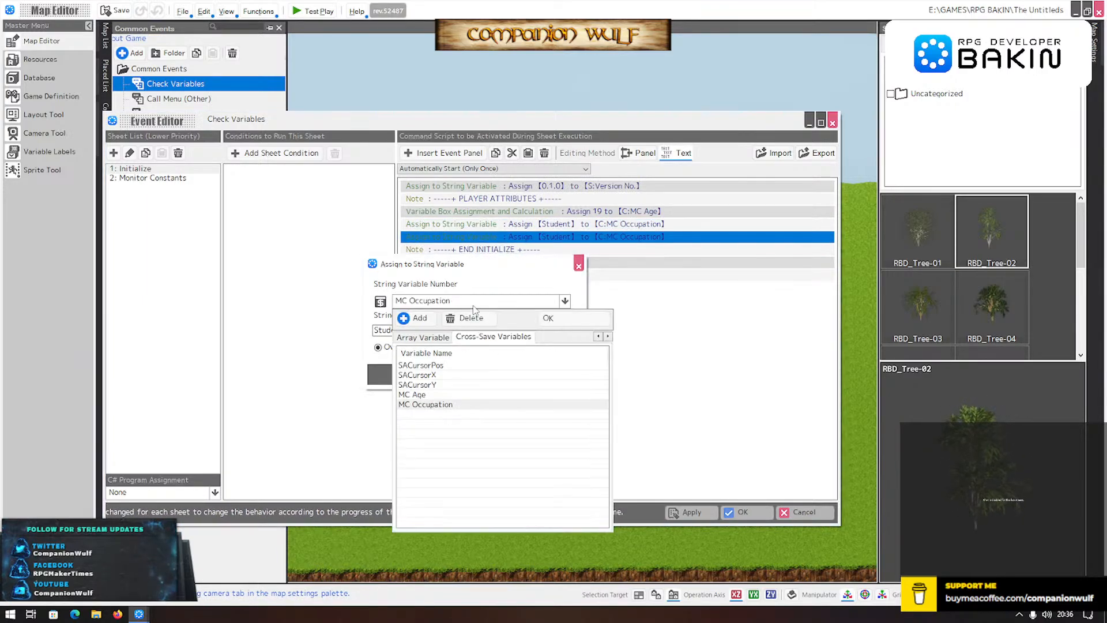
pyautogui.click(410, 318)
pyautogui.click(431, 414)
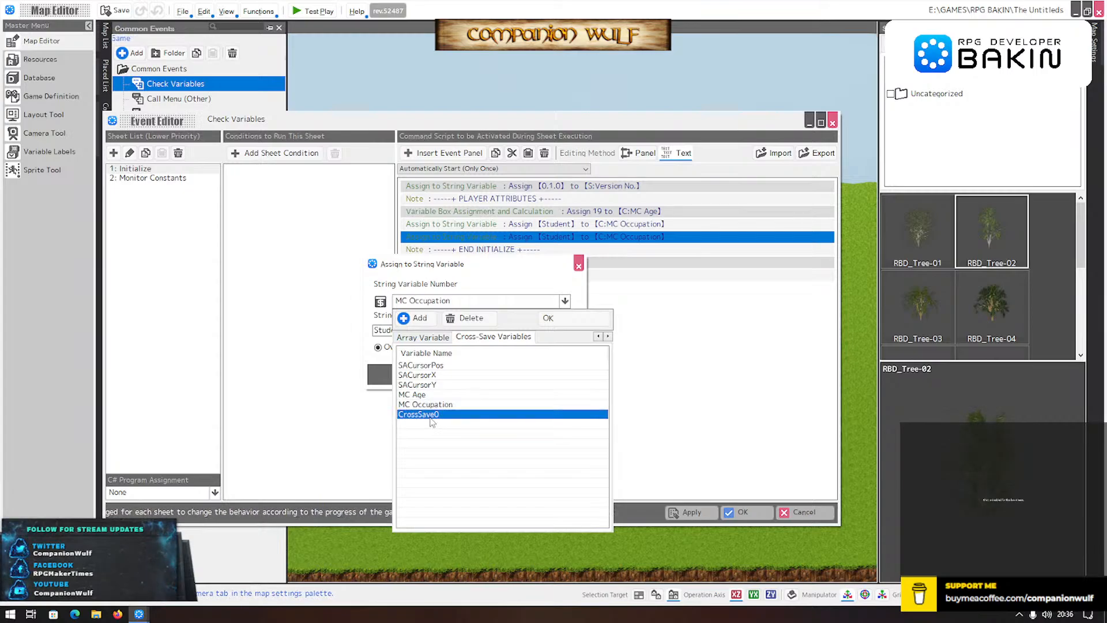
pyautogui.click(432, 415)
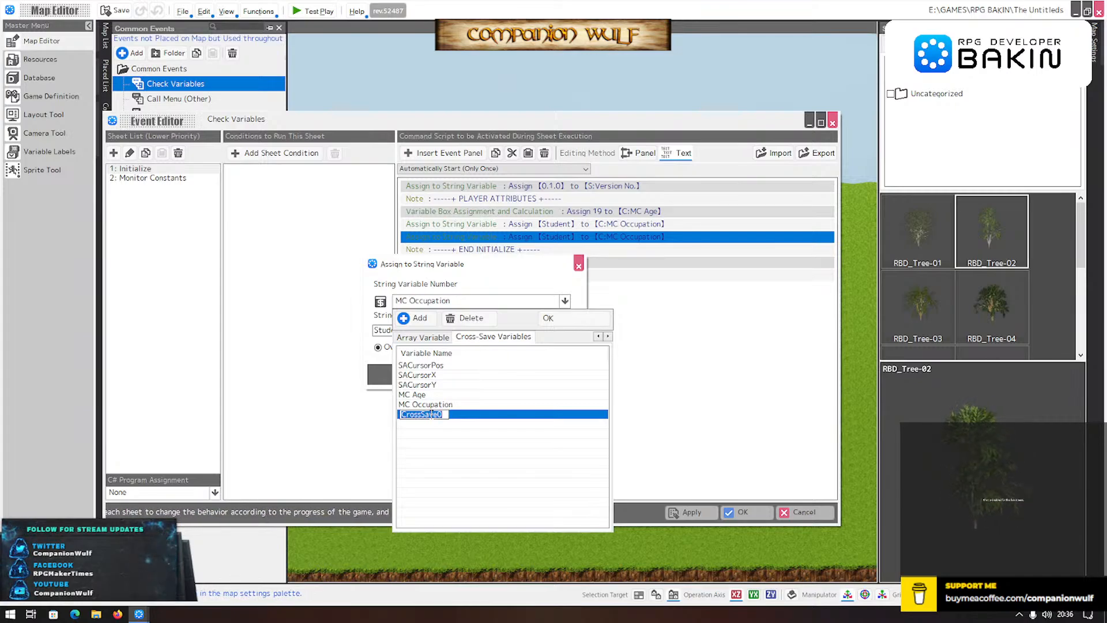
pyautogui.write('MC ')
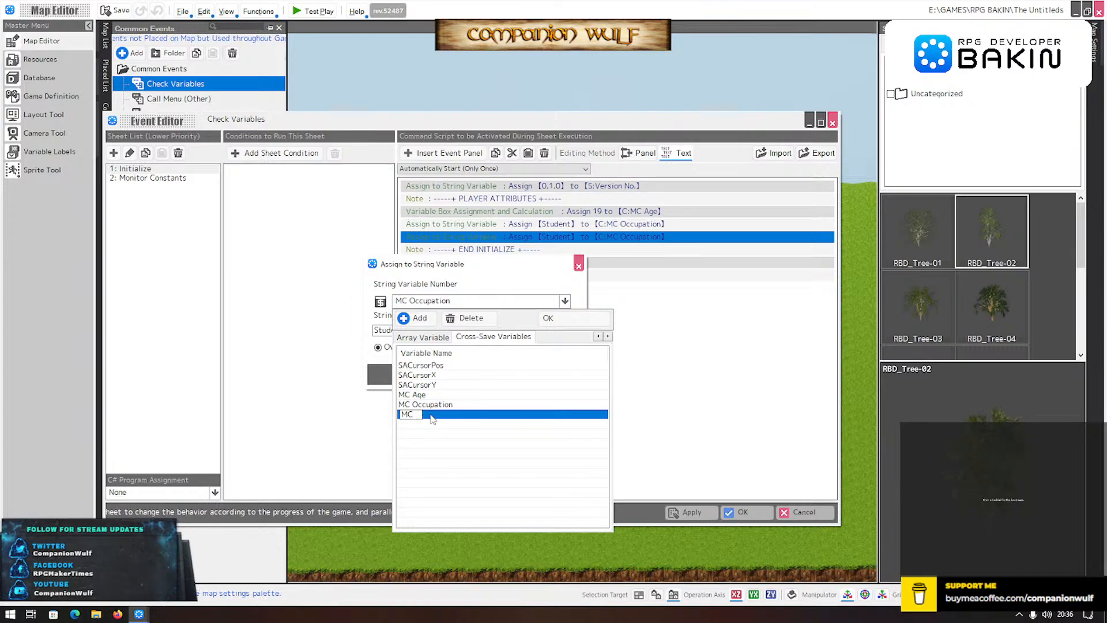
pyautogui.write('MStatus')
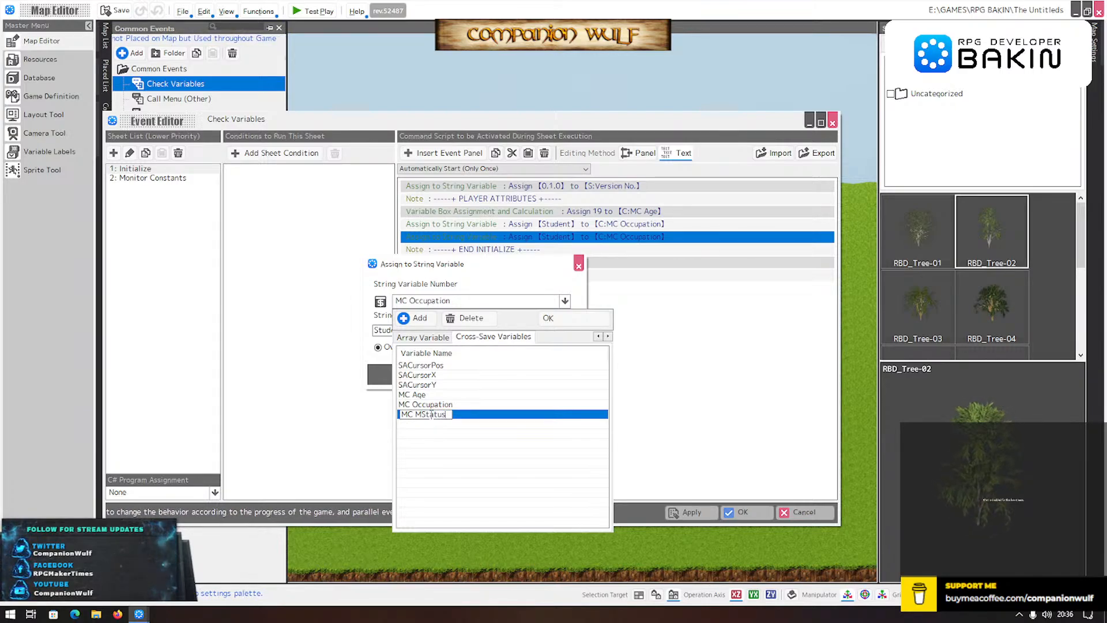
pyautogui.press('Return')
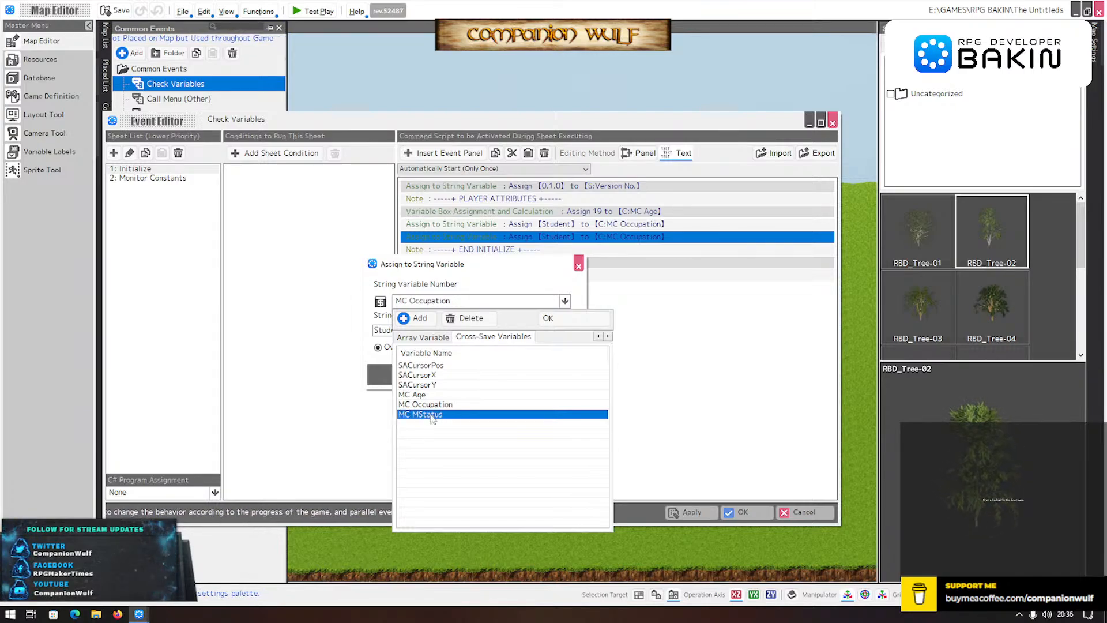
pyautogui.press('Return')
# - Set the MC MStatus string to "Single", confirm the assignment, and save and close the Check Variables event
pyautogui.doubleClick(420, 331)
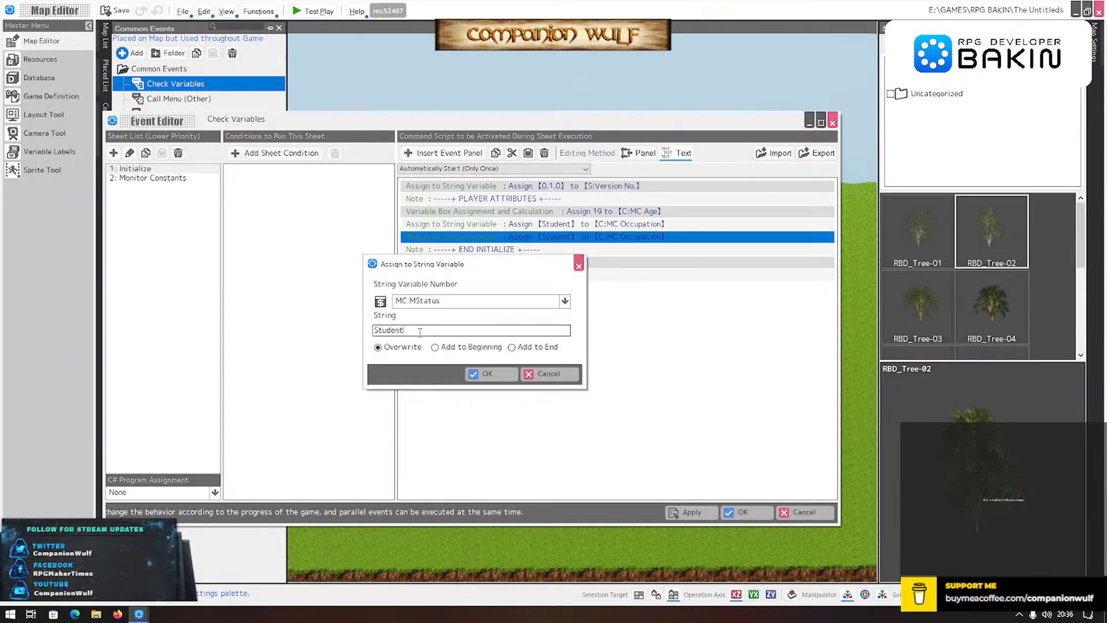
pyautogui.write('Single')
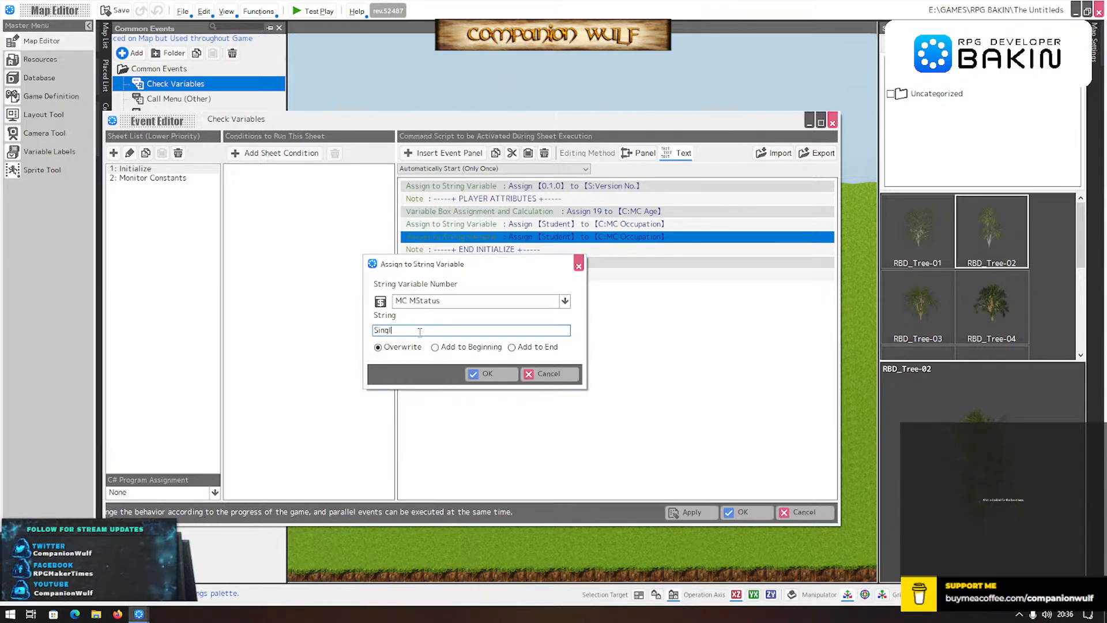
pyautogui.click(508, 379)
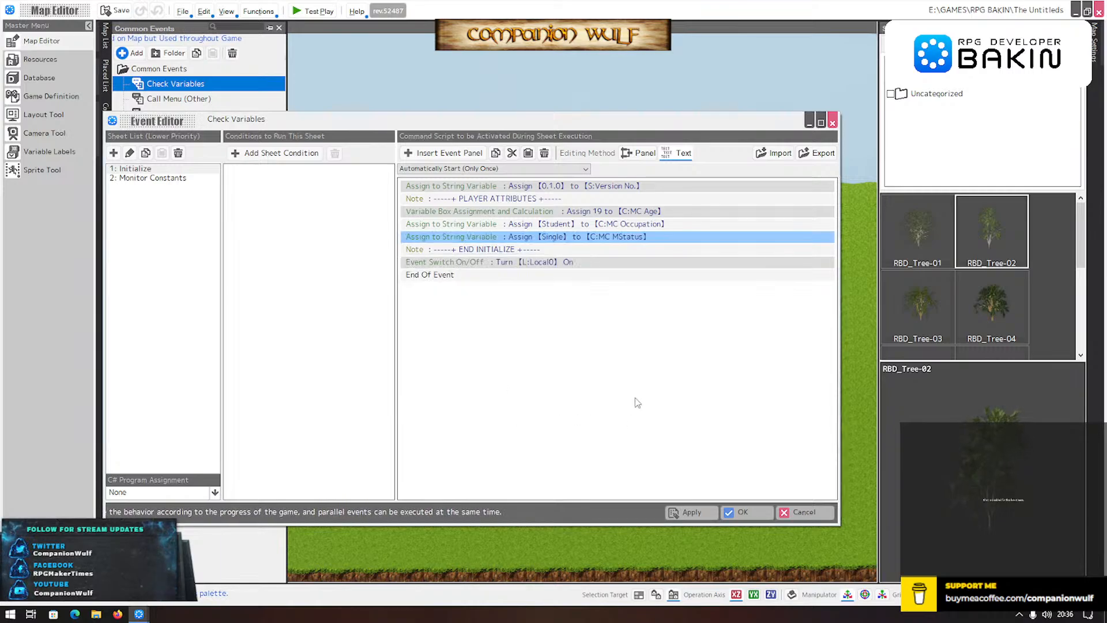
pyautogui.click(744, 511)
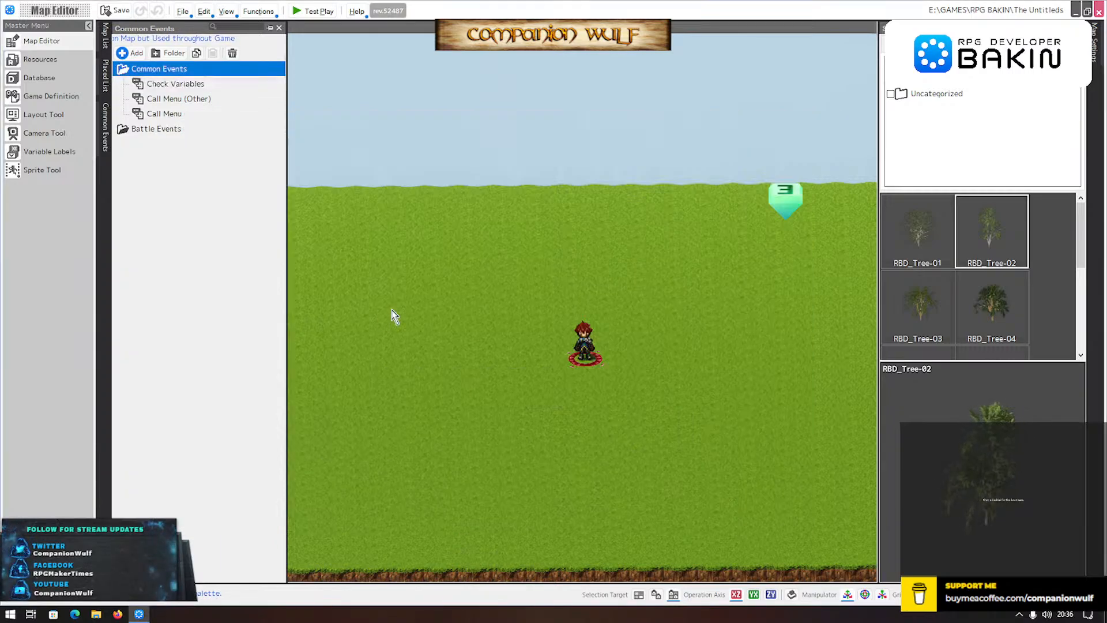
# - Change the image No. 5 string on Call Menu's [1] Profile sheet to reference MC Occupation and MC MStatus, saving and closing the event
pyautogui.click(168, 114)
pyautogui.doubleClick(167, 114)
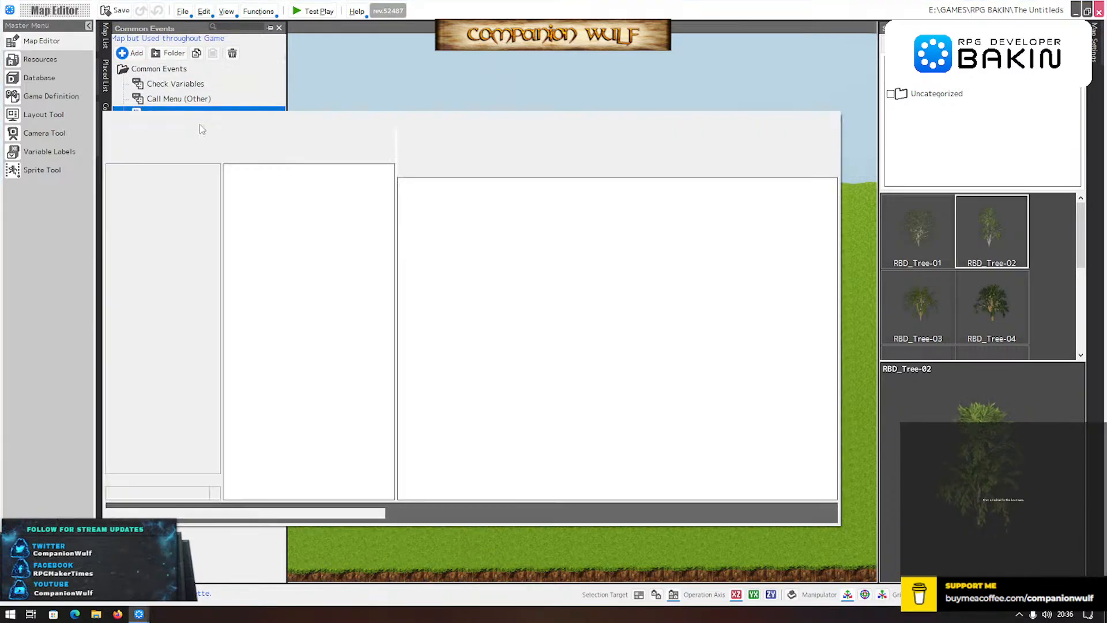
pyautogui.click(130, 197)
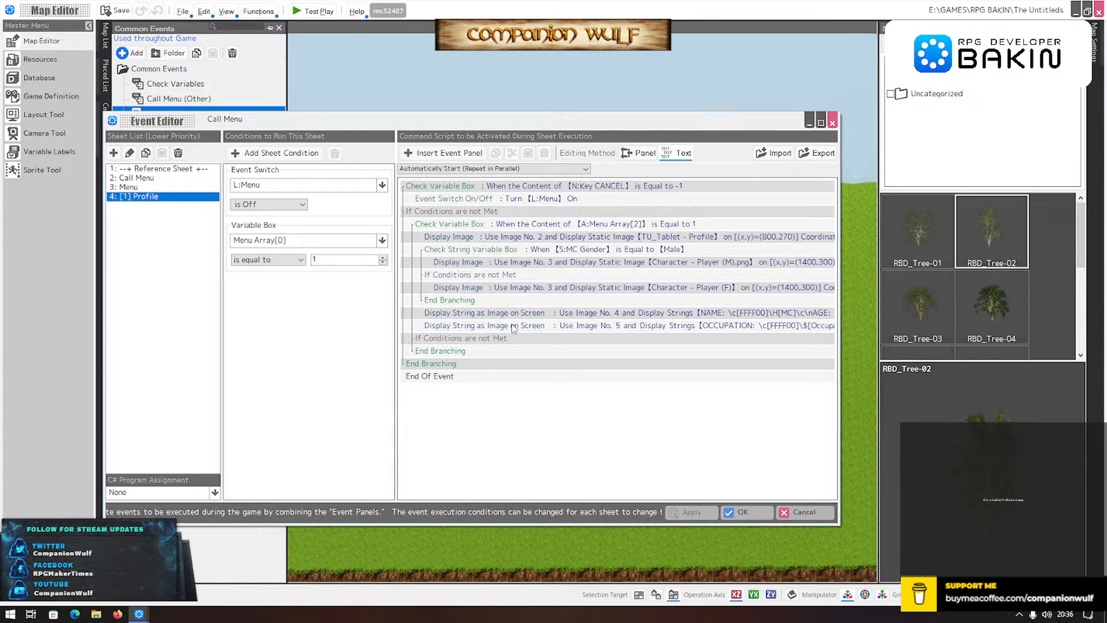
pyautogui.doubleClick(515, 325)
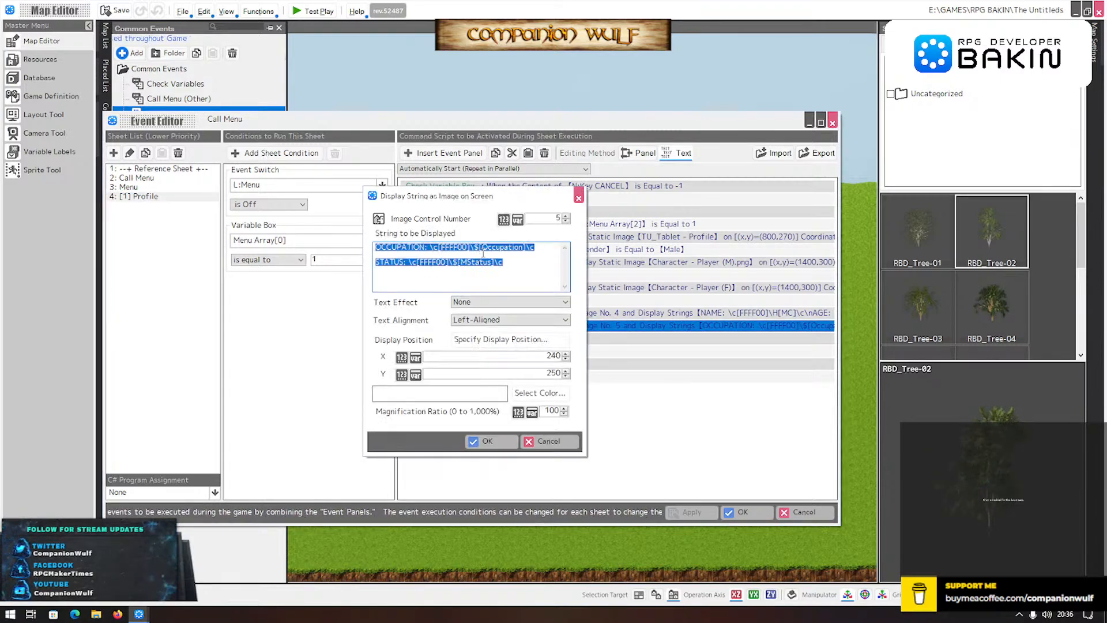
pyautogui.click(481, 253)
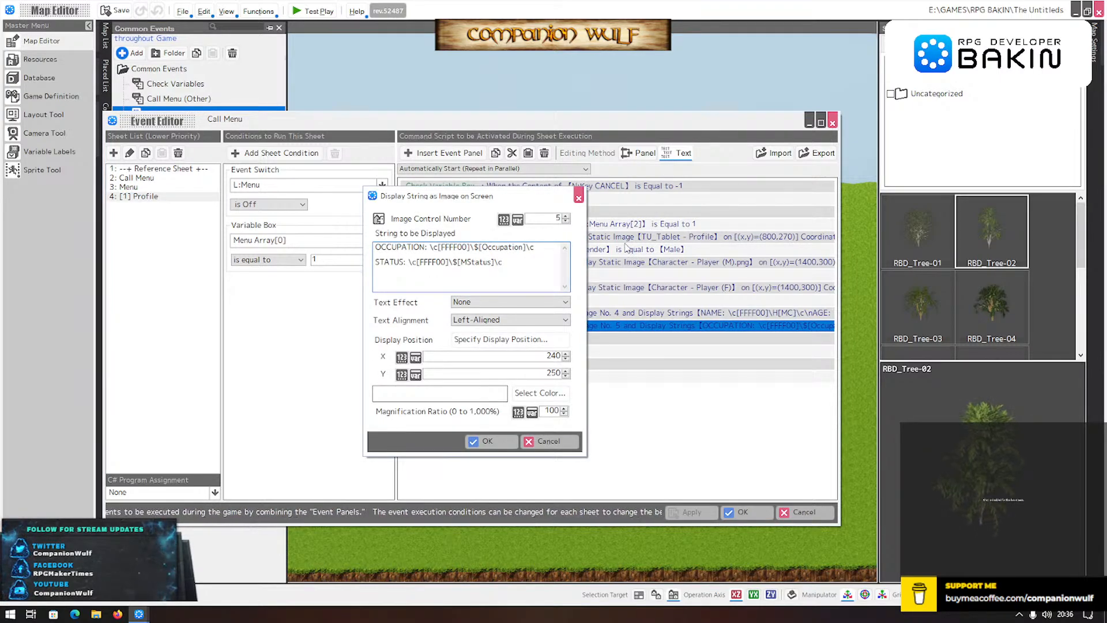
pyautogui.click(481, 247)
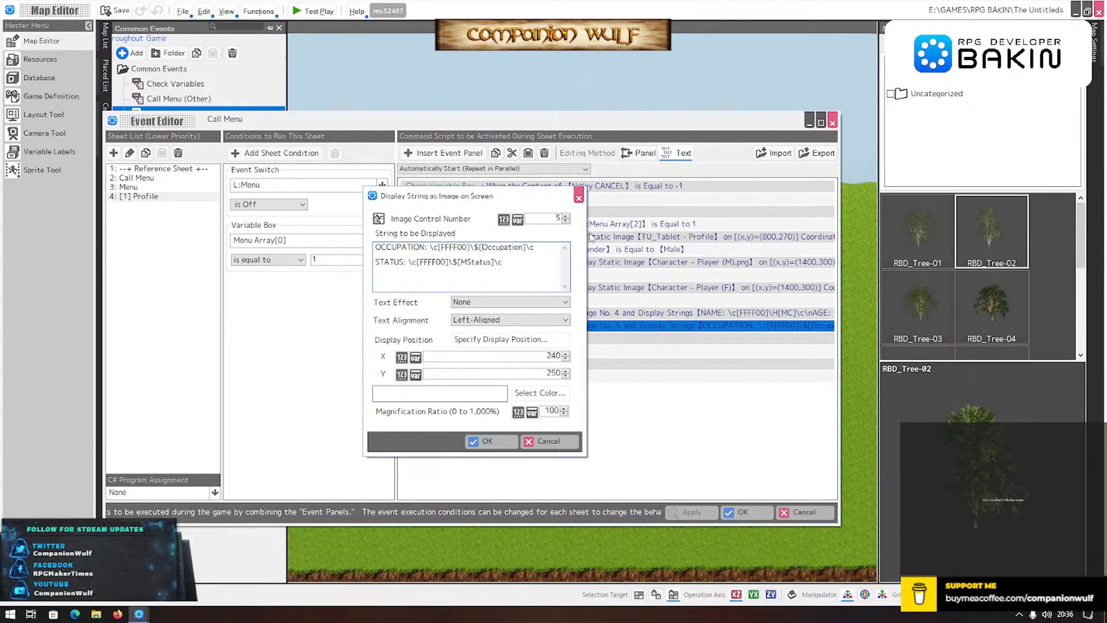
pyautogui.write('MC')
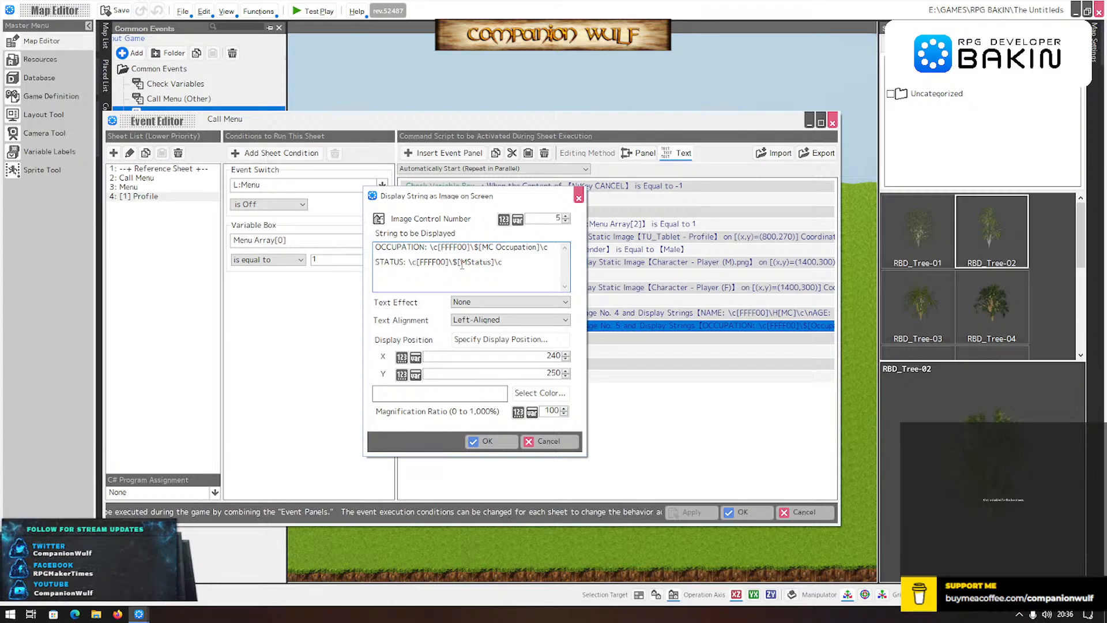
pyautogui.click(462, 263)
pyautogui.write('MC M')
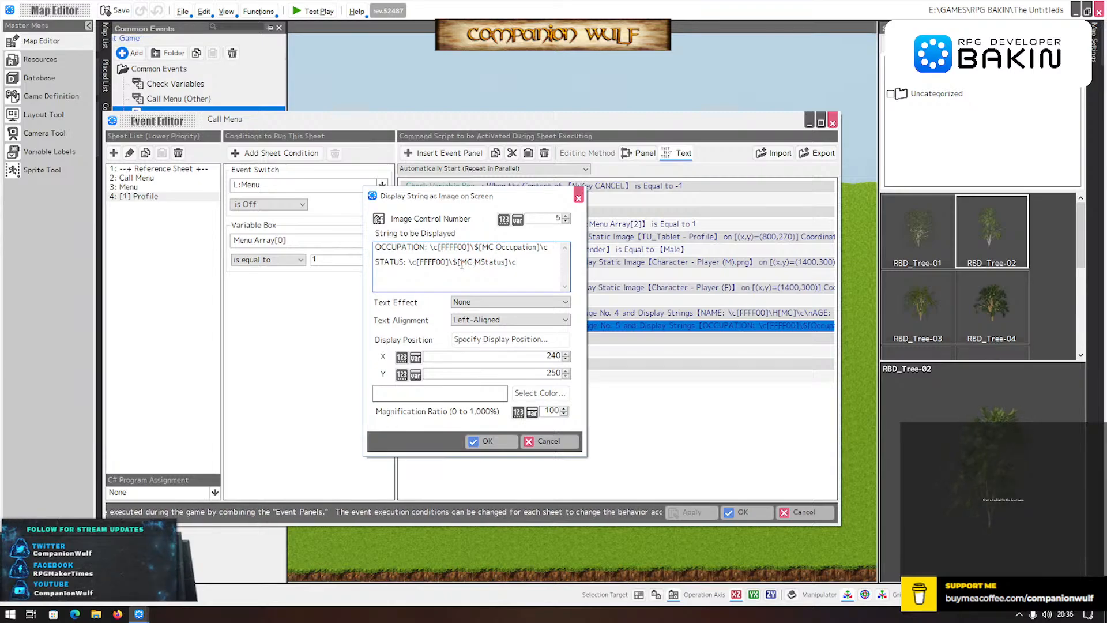
pyautogui.click(489, 440)
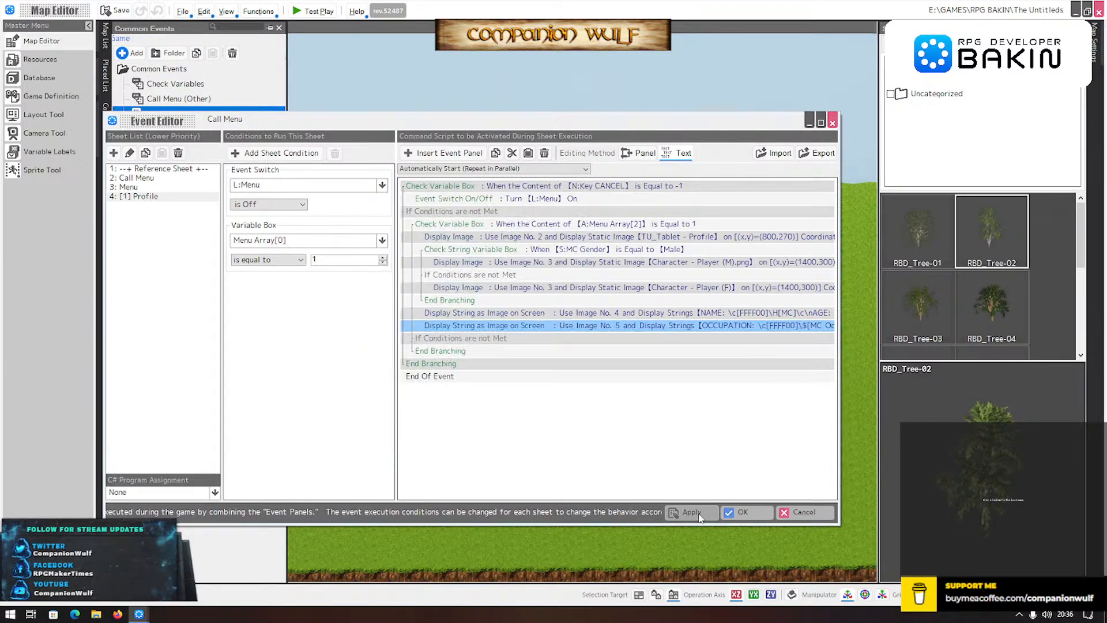
pyautogui.click(758, 511)
# - Test play the game, check the text lines on the in-game profile page, and close the player
pyautogui.click(310, 11)
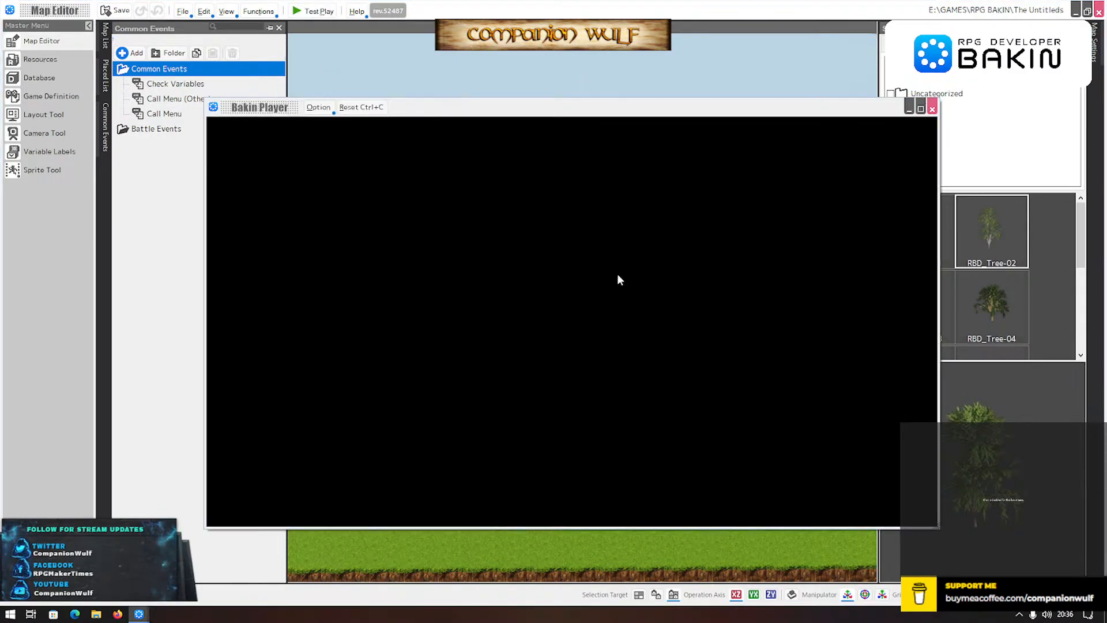
pyautogui.press('Escape')
pyautogui.press('Return')
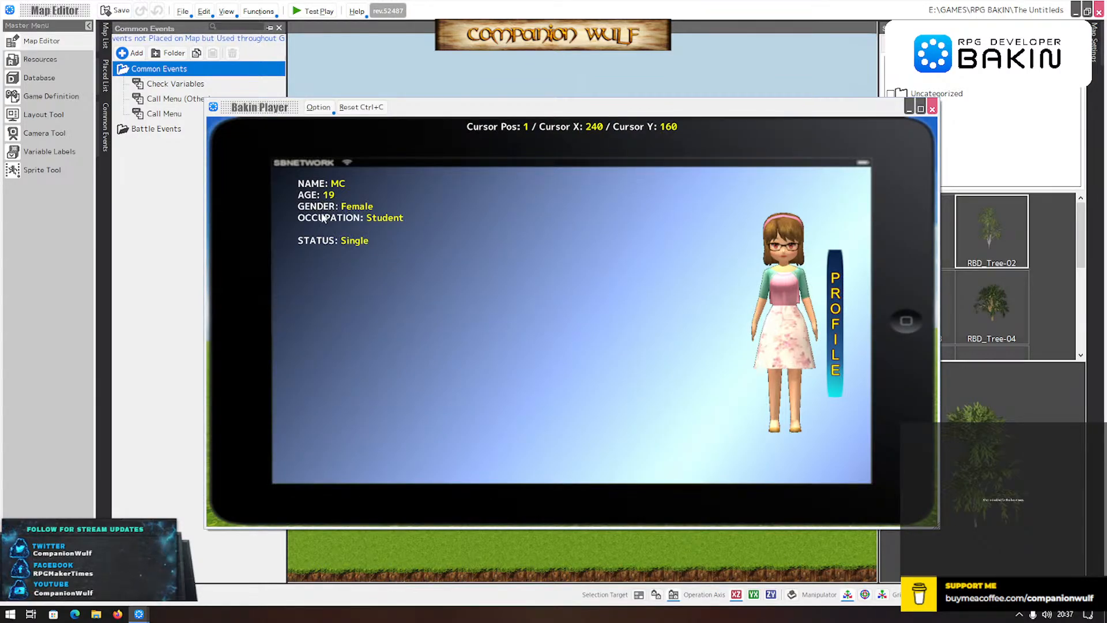
pyautogui.click(932, 109)
# - Reopen Call Menu's [1] Profile sheet and set the occupation and status string image's X position to 310
pyautogui.click(165, 114)
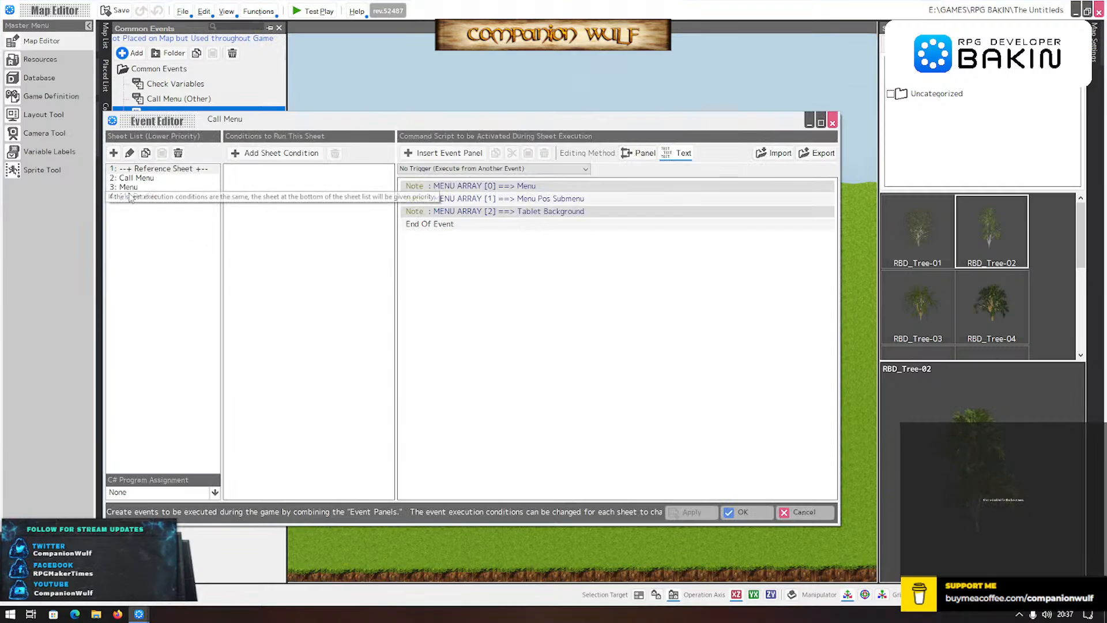
pyautogui.click(145, 196)
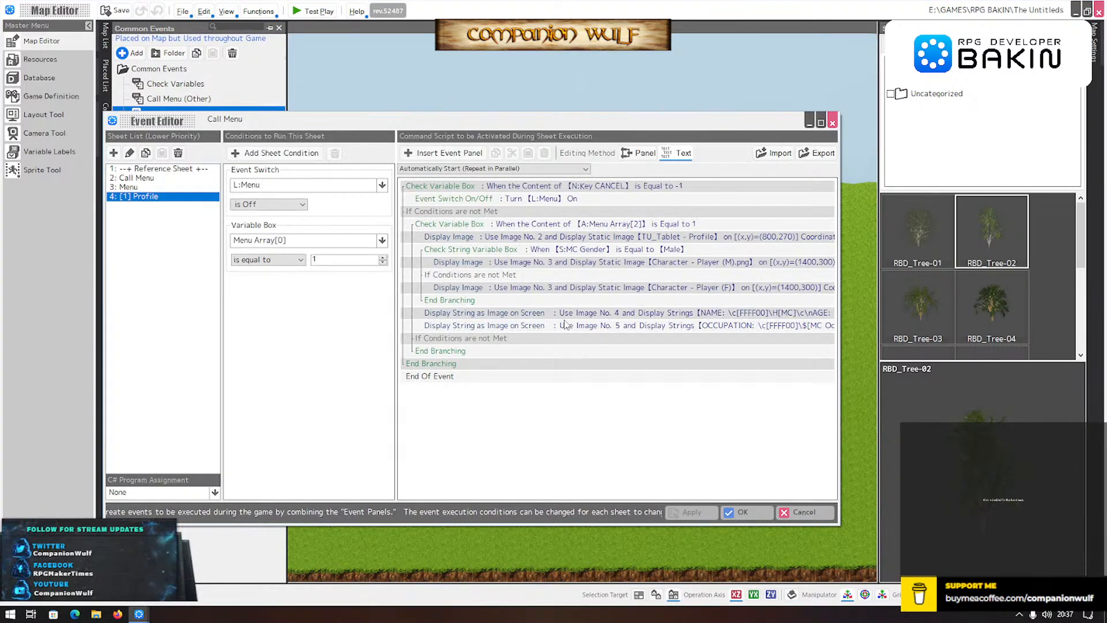
pyautogui.doubleClick(566, 327)
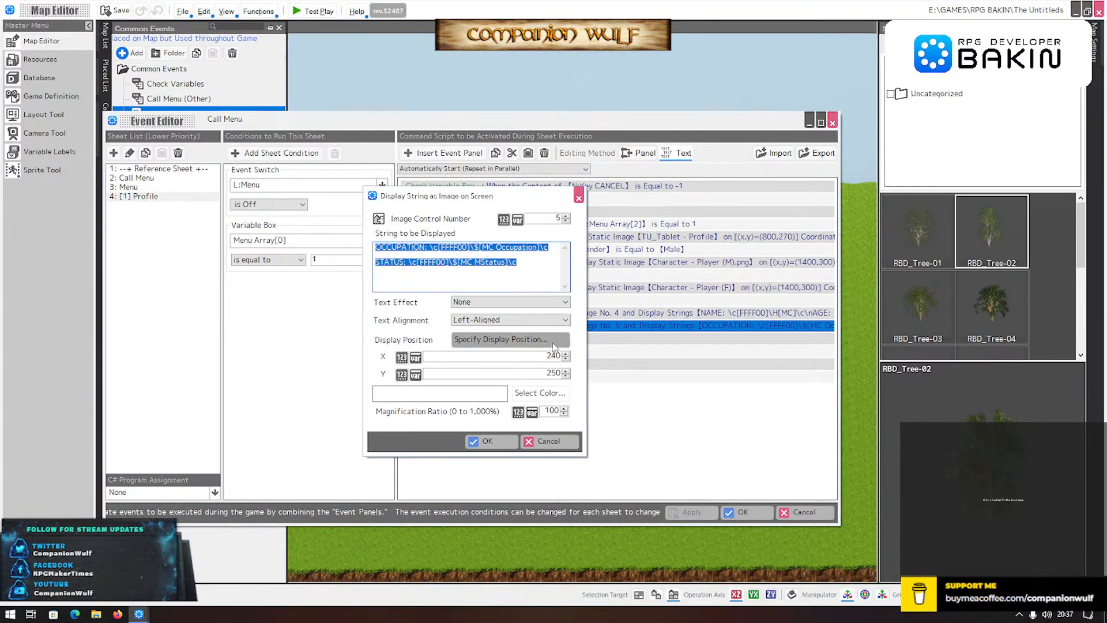
pyautogui.moveTo(547, 356); pyautogui.dragTo(551, 358)
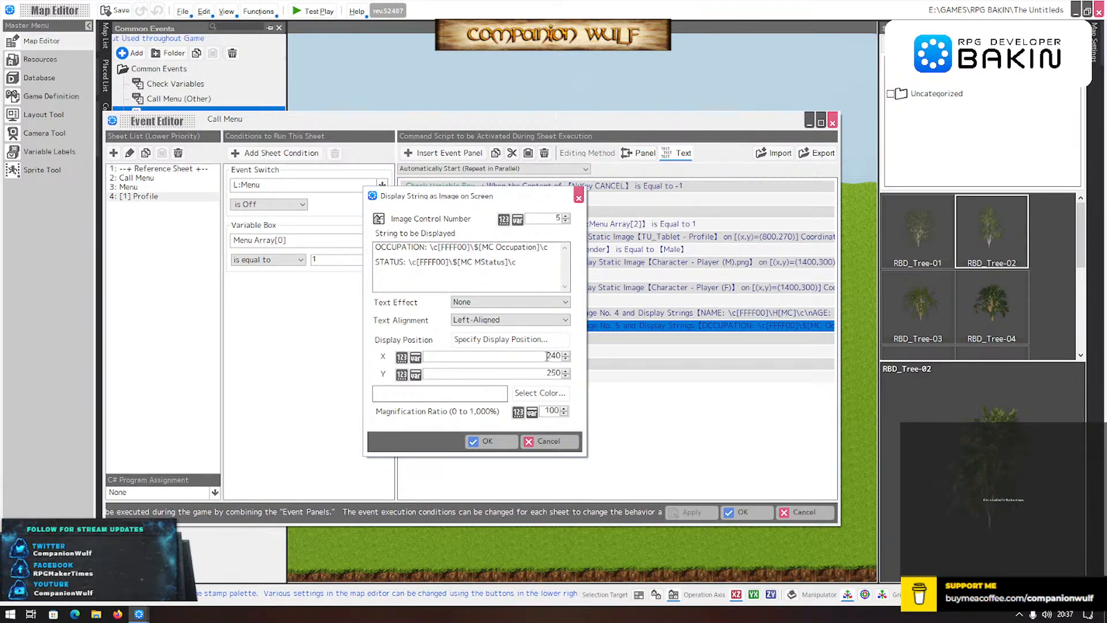
pyautogui.moveTo(547, 357); pyautogui.dragTo(555, 356)
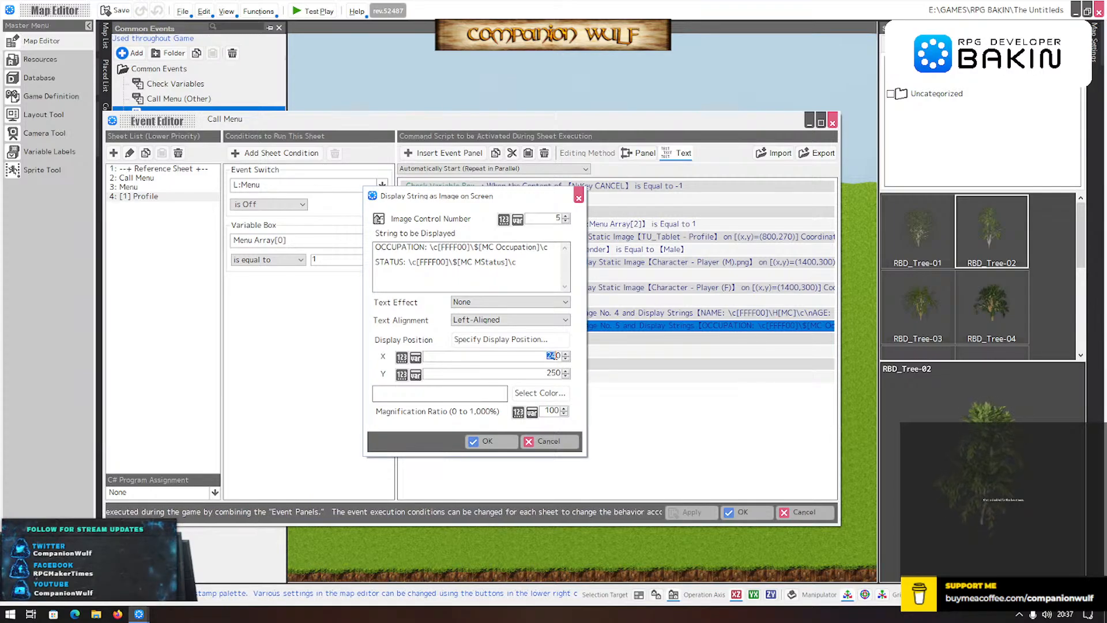
pyautogui.write('310')
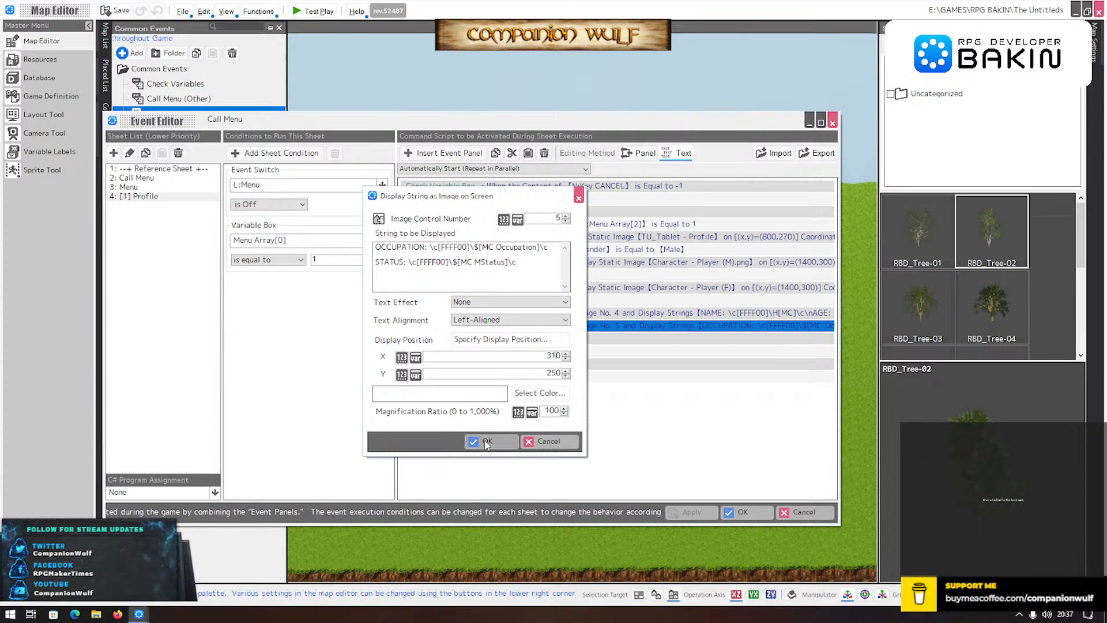
pyautogui.click(484, 441)
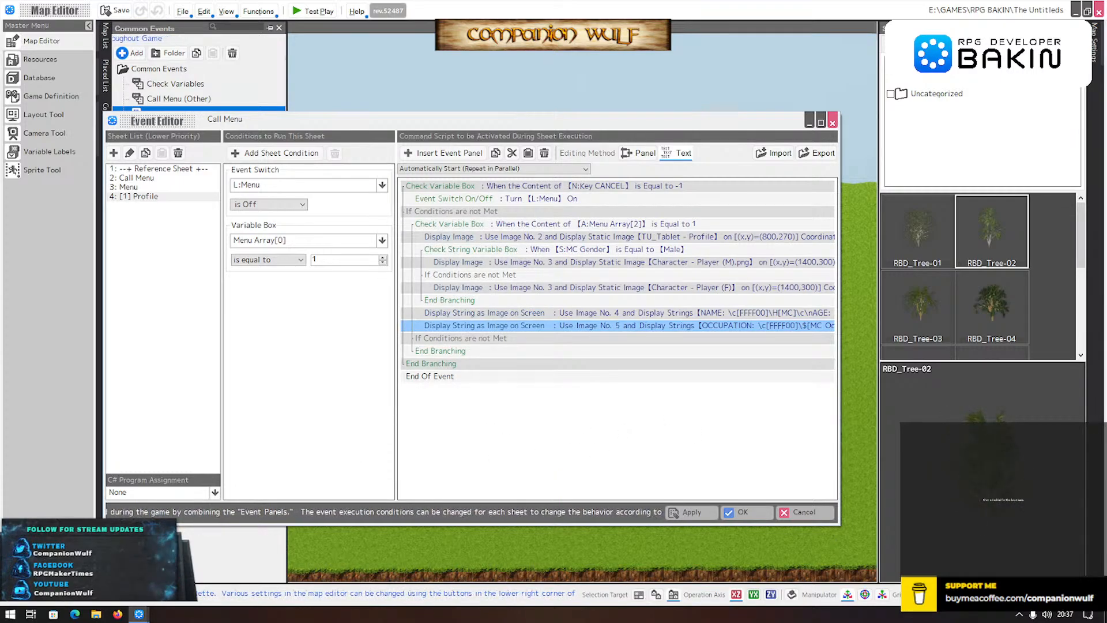
# - Switch to the older project's MENU #1: Profile event, examine the RELATIONSHIPS text entry, and close the event without changes
pyautogui.hotkey('alt', 'Tab')
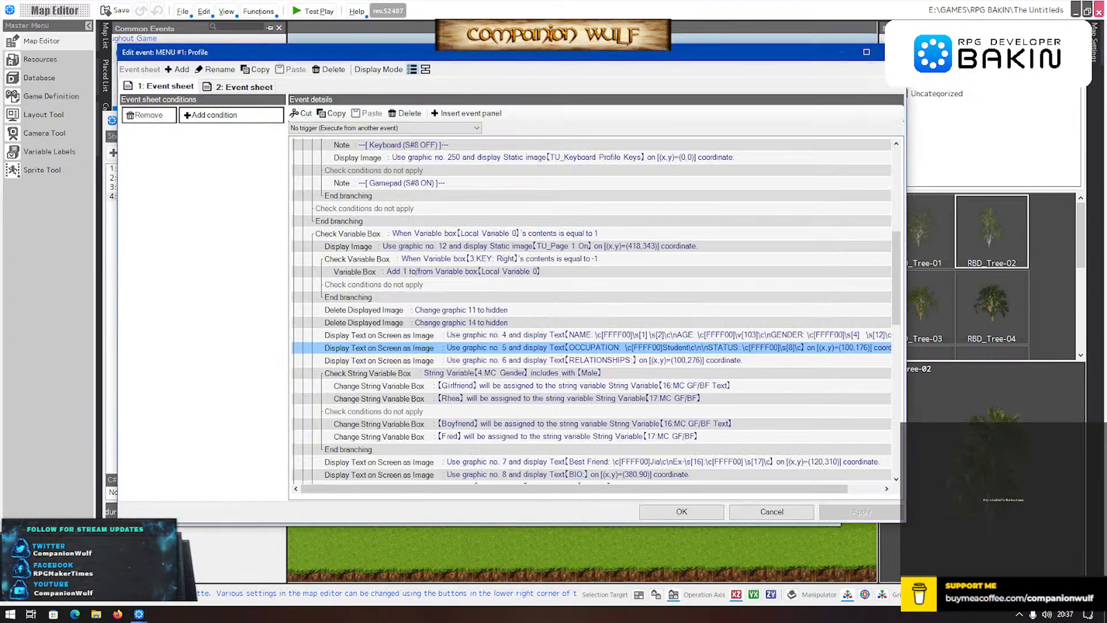
pyautogui.click(531, 360)
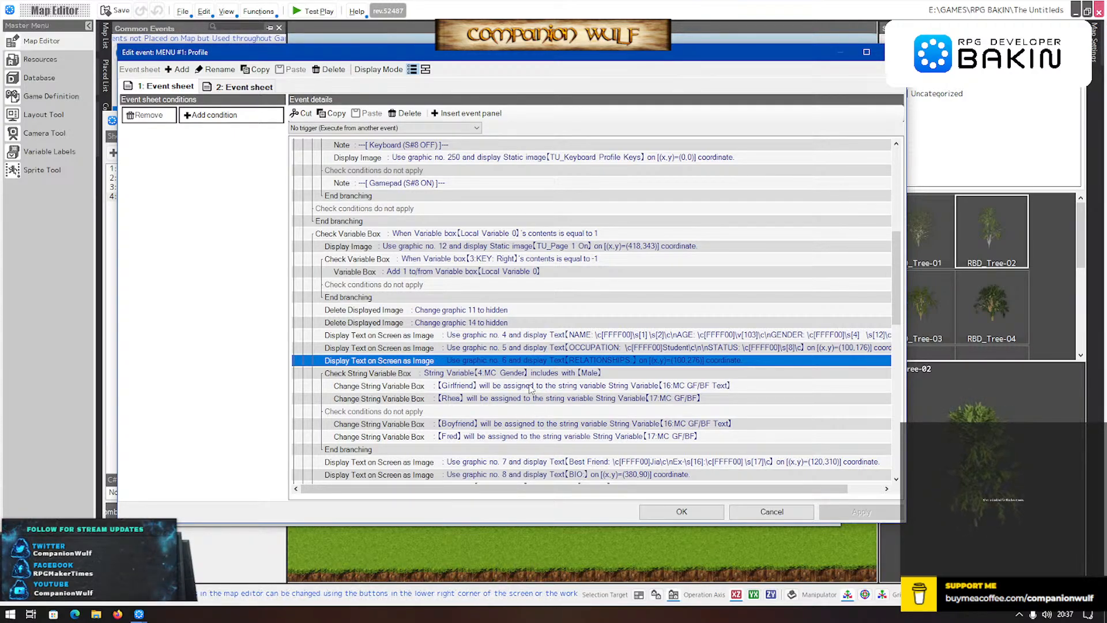
pyautogui.click(802, 513)
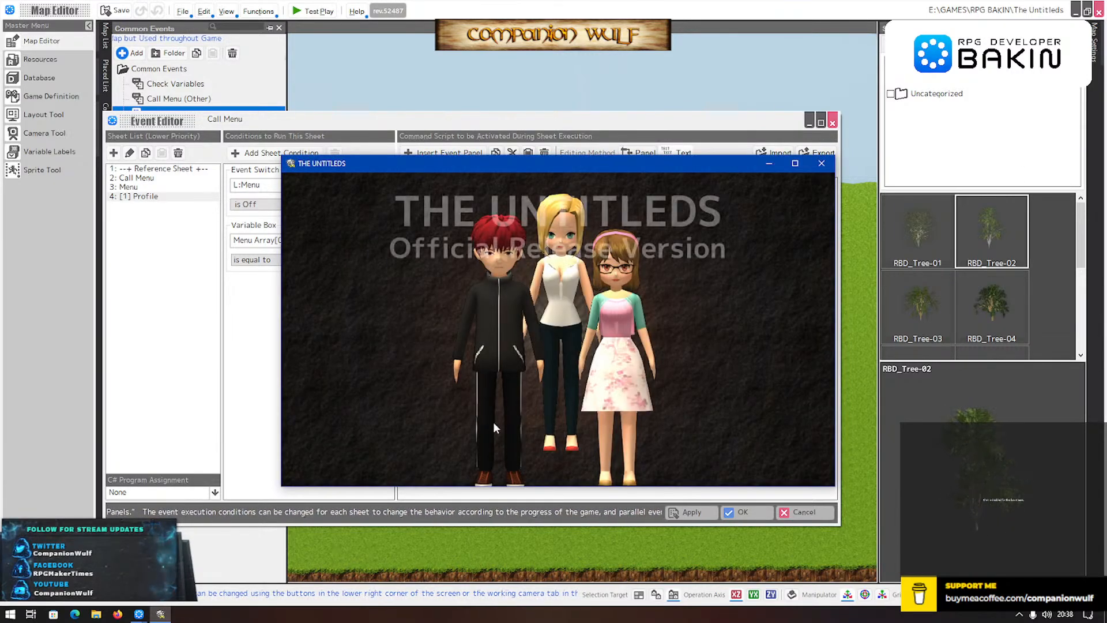
# - Examine both pages of the profile menu in the released version of THE UNTITLEDS and close the game
pyautogui.press('Return')
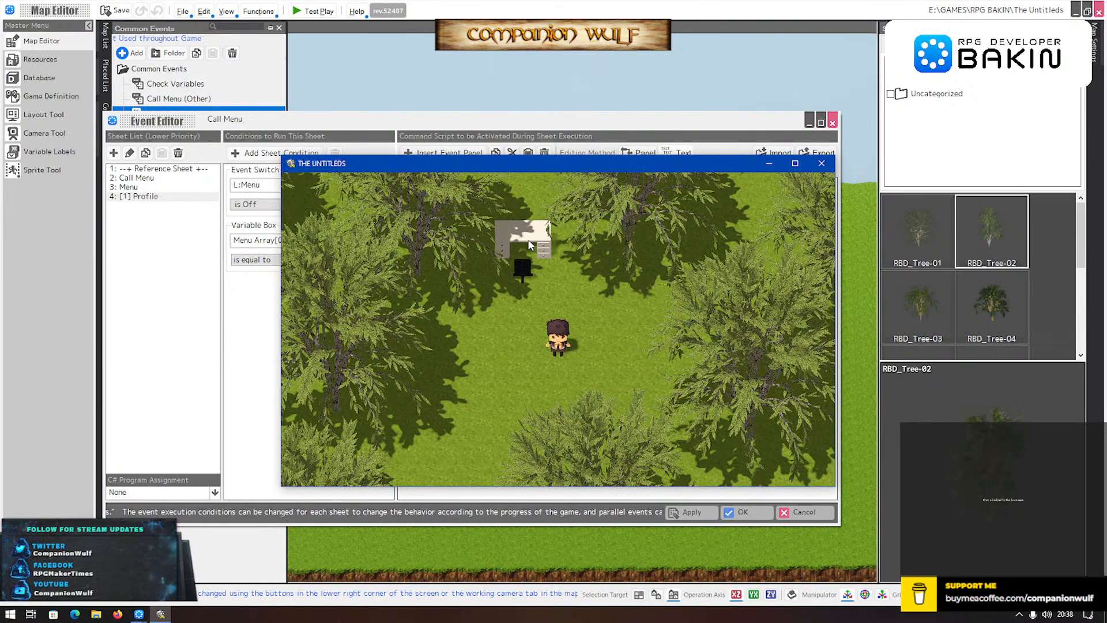
pyautogui.press('shift')
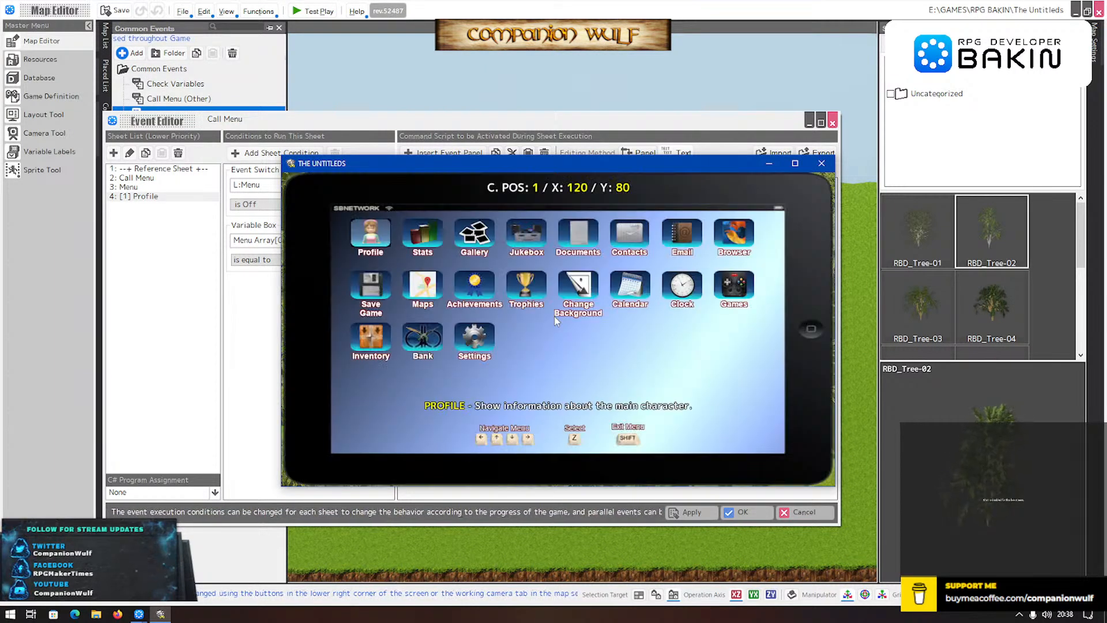
pyautogui.press('z')
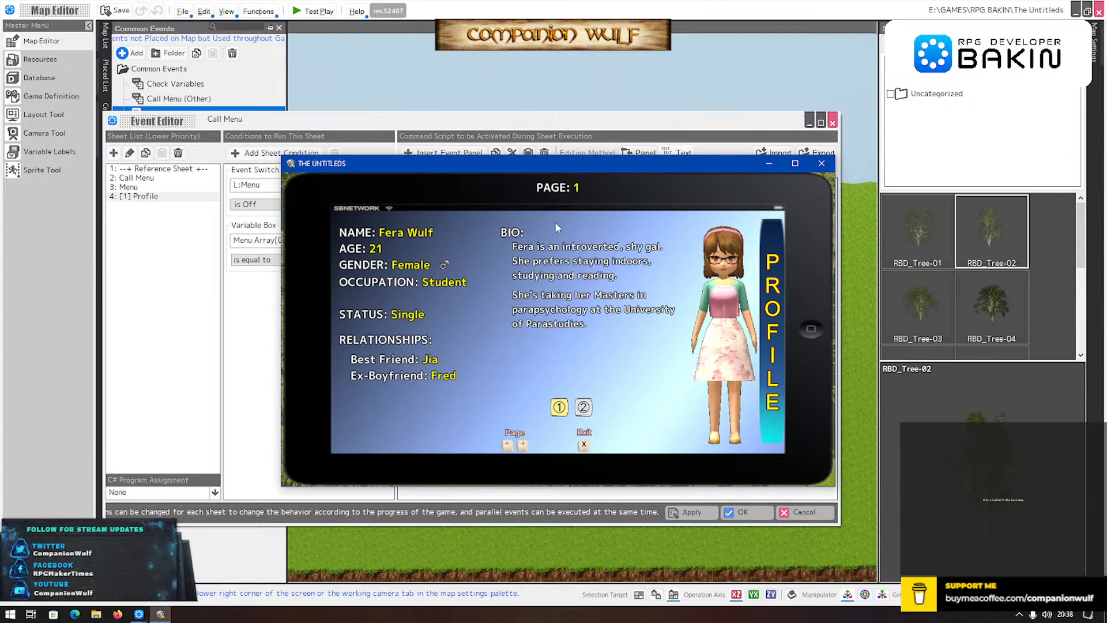
pyautogui.press('Right')
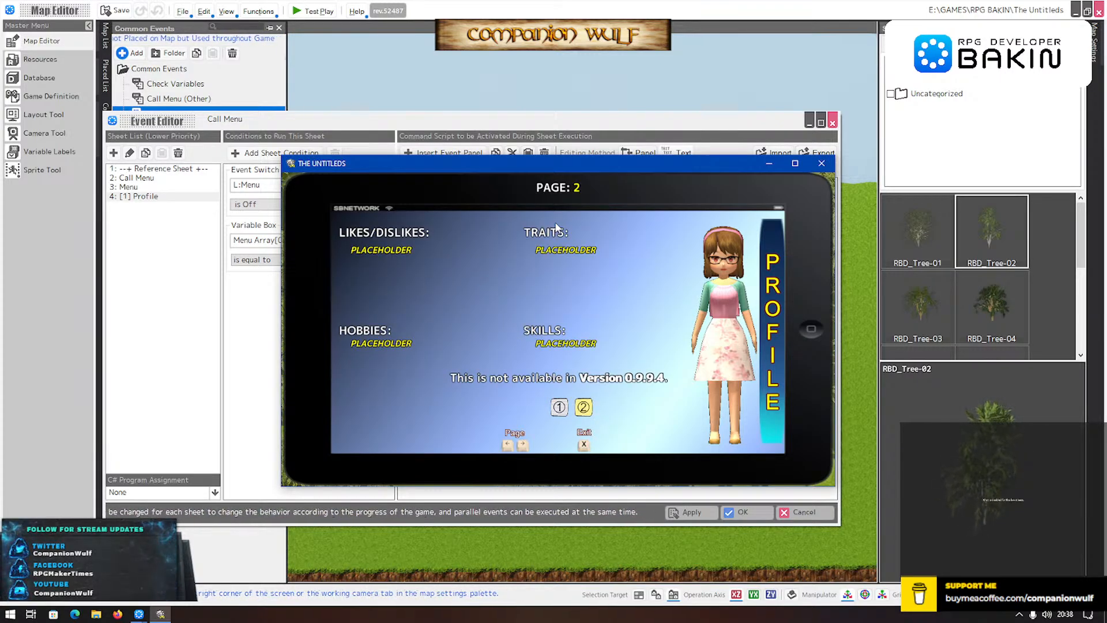
pyautogui.press('Left')
pyautogui.press('Right')
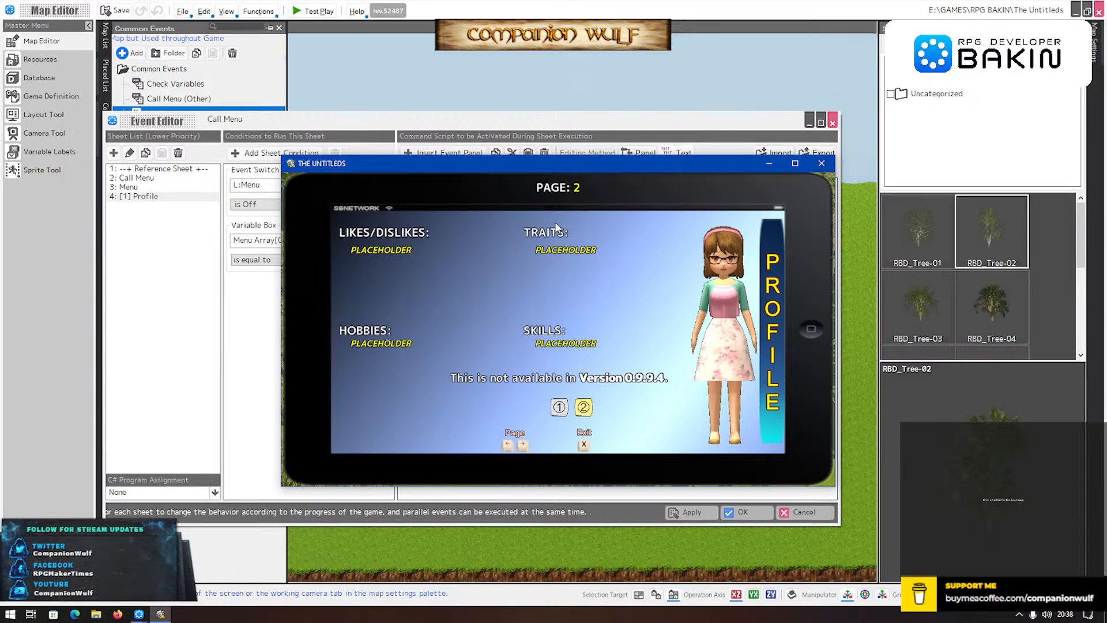
pyautogui.press('Left')
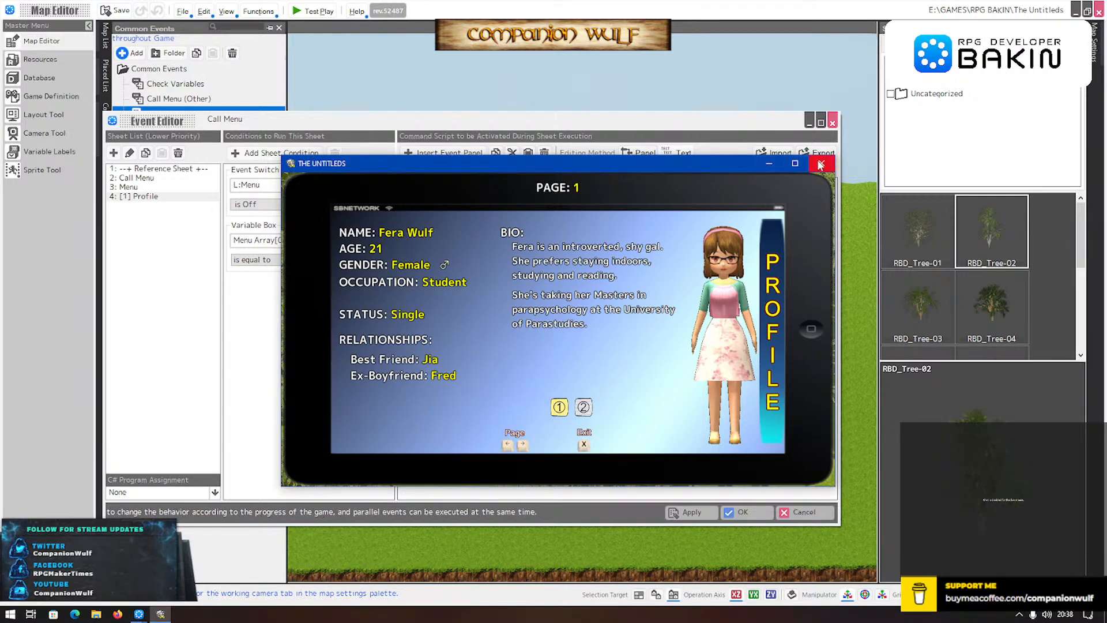
pyautogui.hotkey('alt', 'F4')
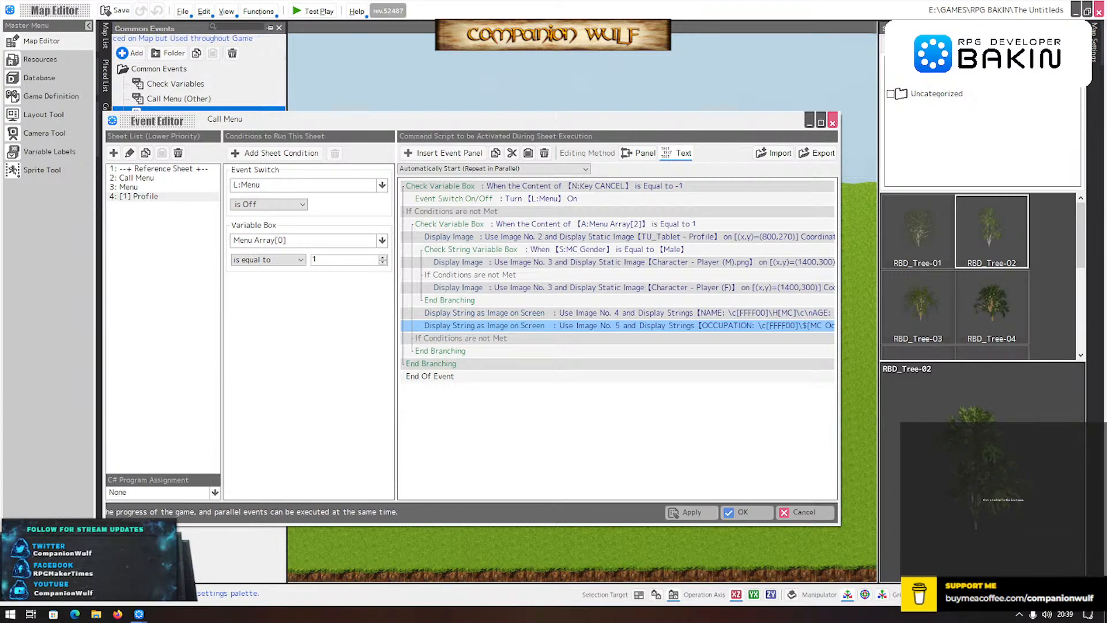
# - Move the older project's event window aside, and below the occupation string image add a check for MC Gender being the same as Male
pyautogui.hotkey('alt', 'Tab')
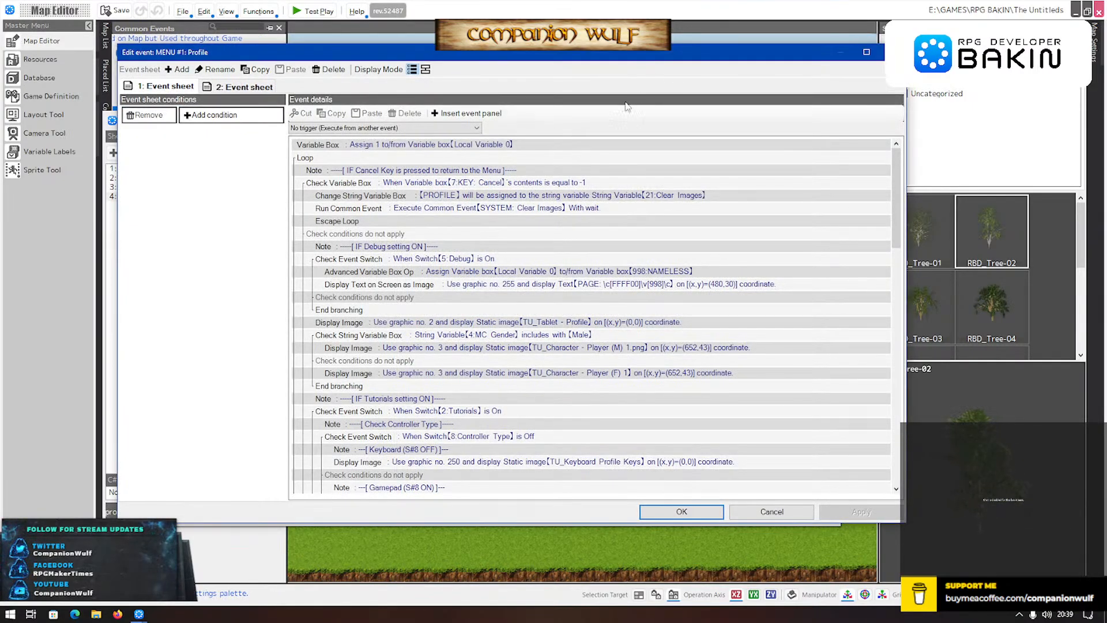
pyautogui.moveTo(579, 56); pyautogui.dragTo(1106, 54)
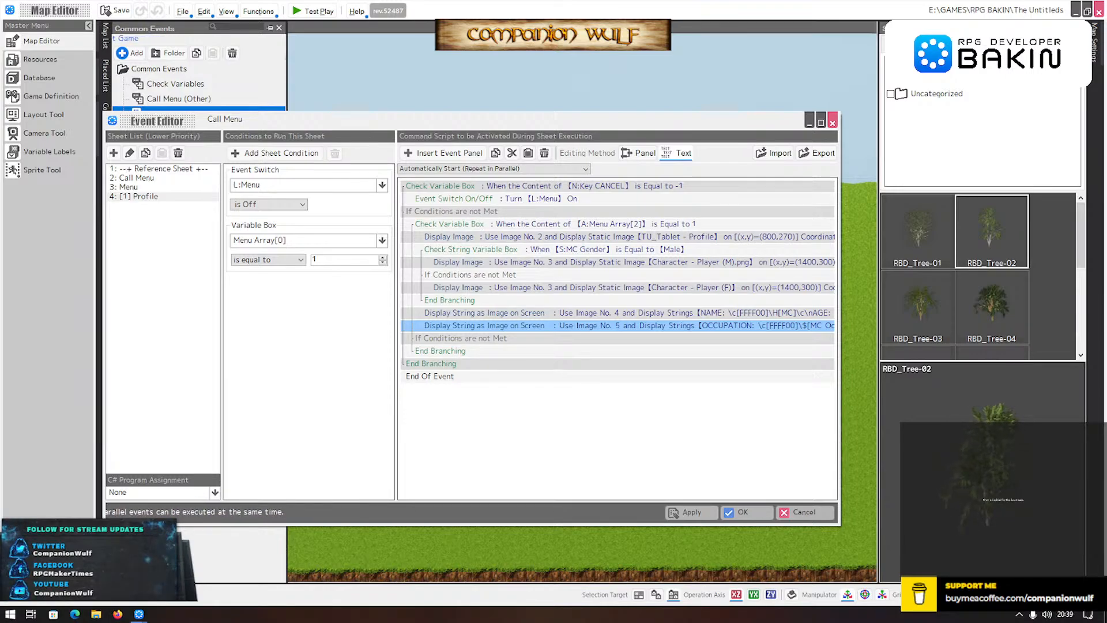
pyautogui.click(468, 338)
pyautogui.doubleClick(468, 339)
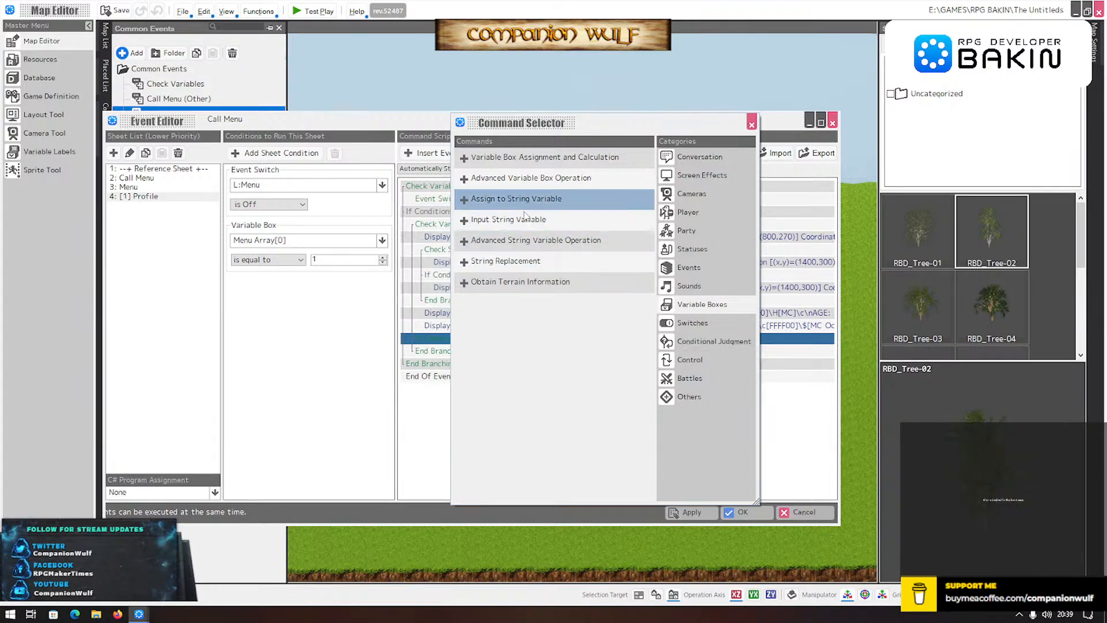
pyautogui.click(680, 341)
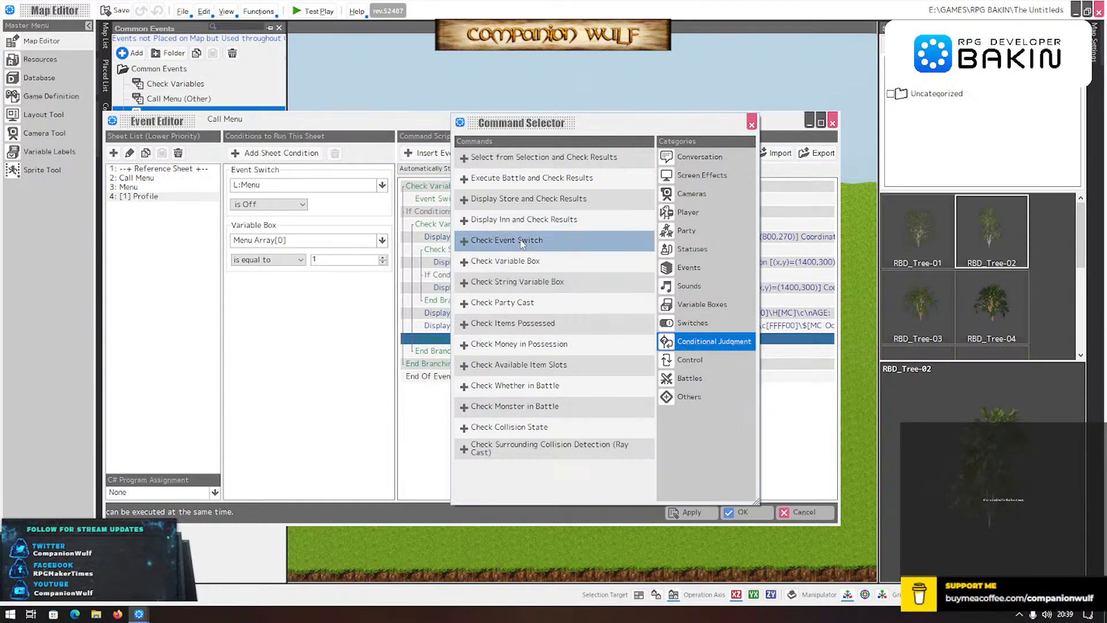
pyautogui.click(523, 288)
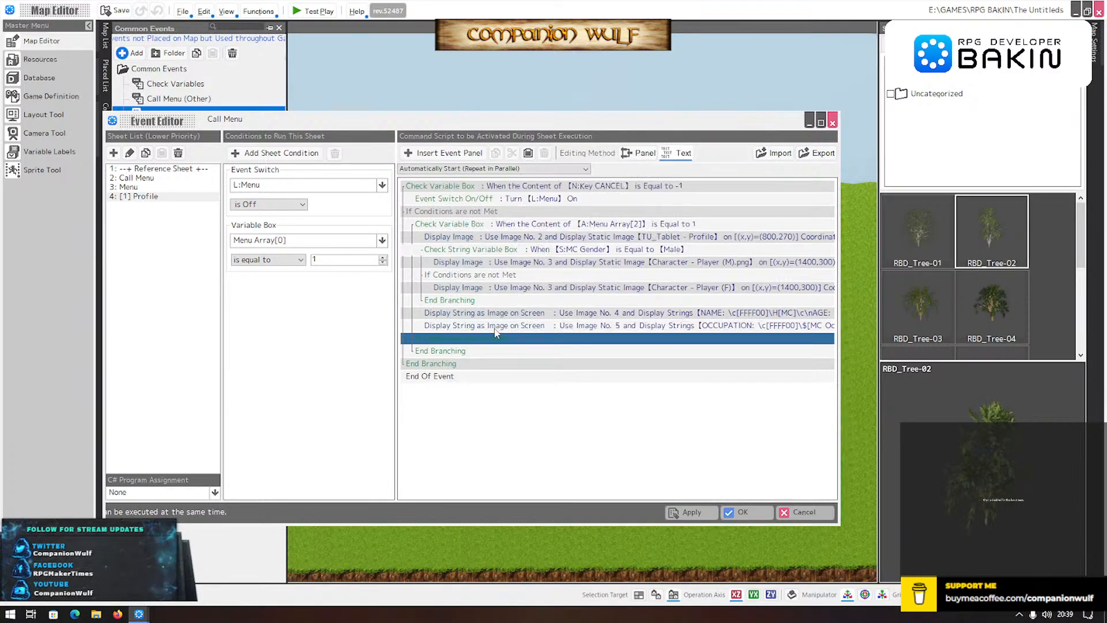
pyautogui.click(469, 293)
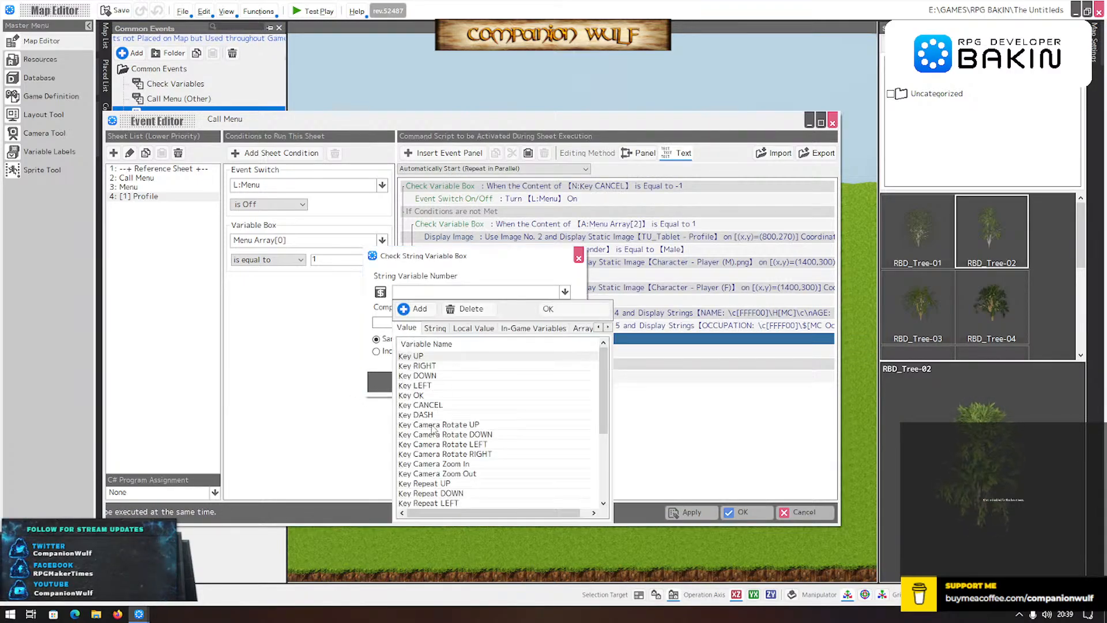
pyautogui.click(435, 327)
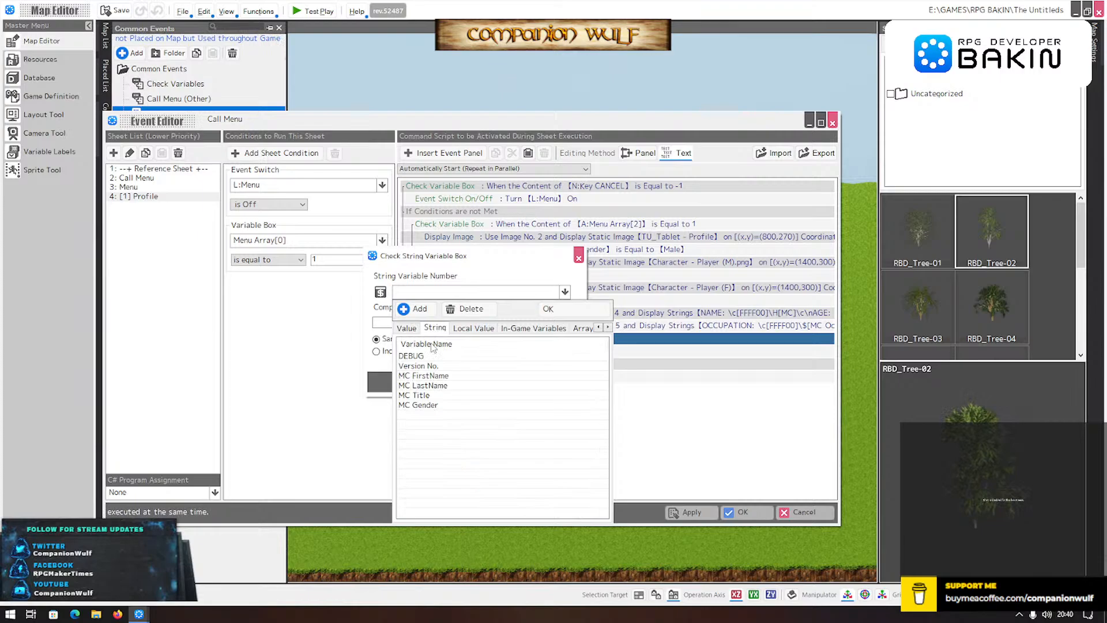
pyautogui.click(424, 407)
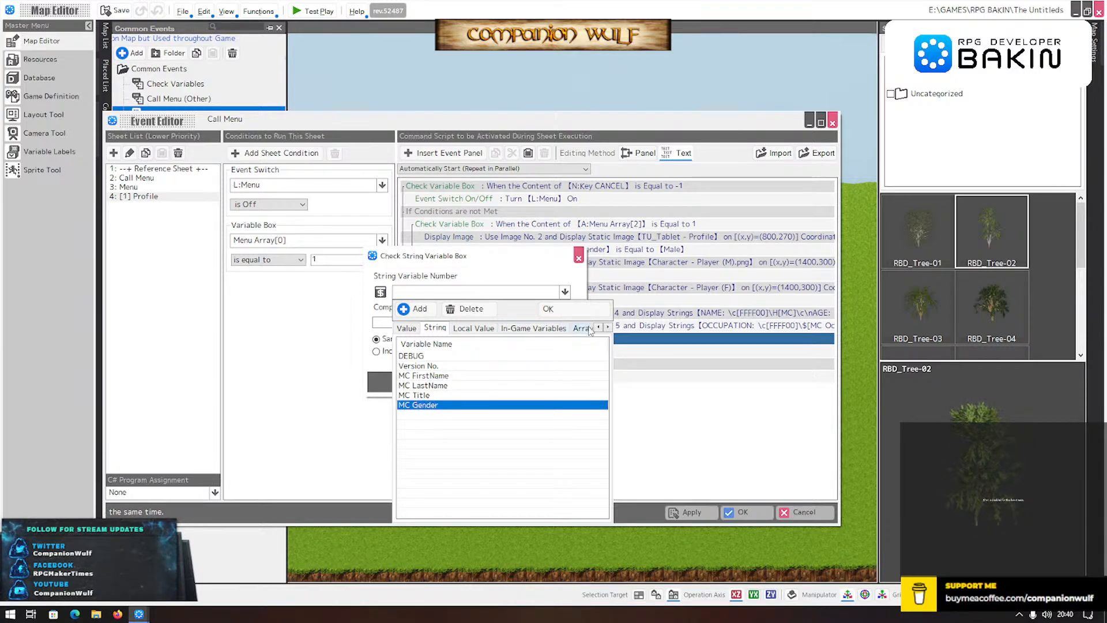
pyautogui.click(608, 327)
pyautogui.click(608, 327)
pyautogui.click(608, 327)
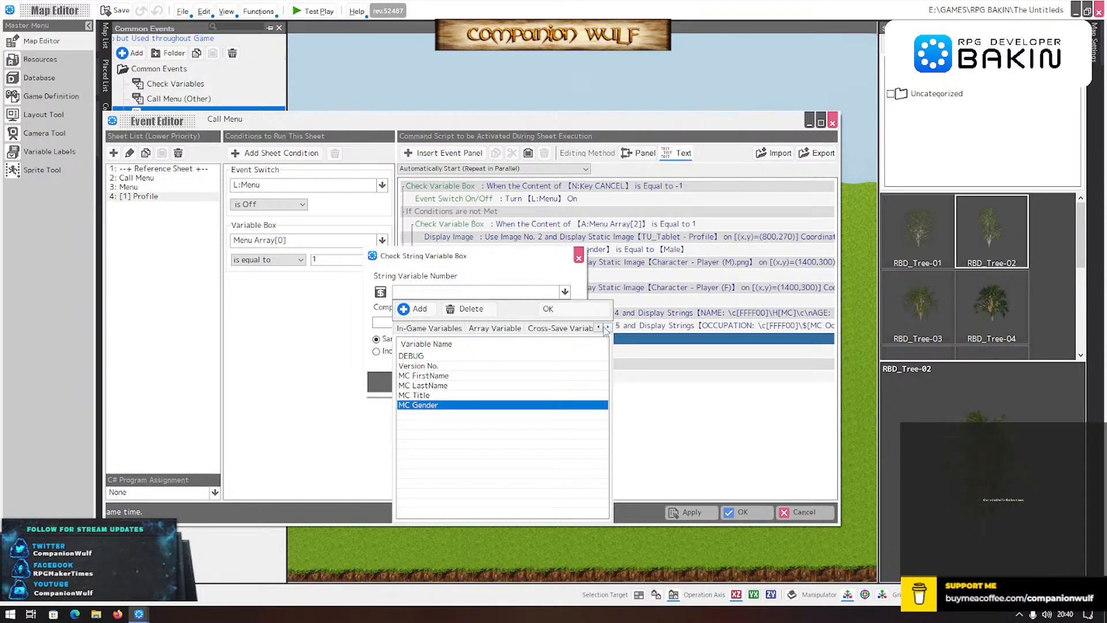
pyautogui.doubleClick(412, 406)
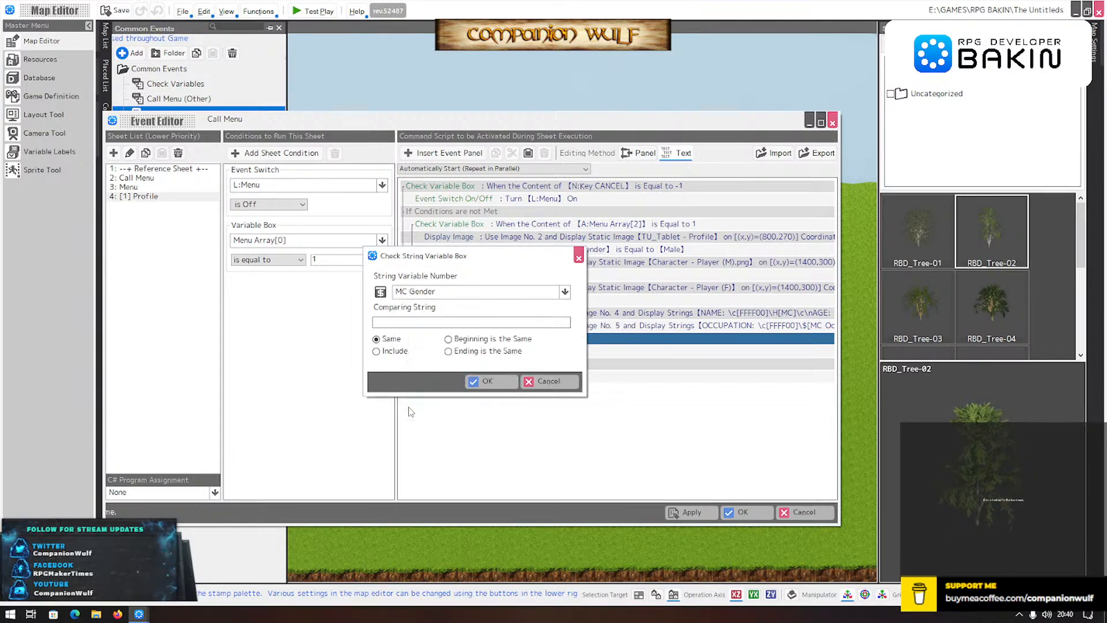
pyautogui.click(391, 324)
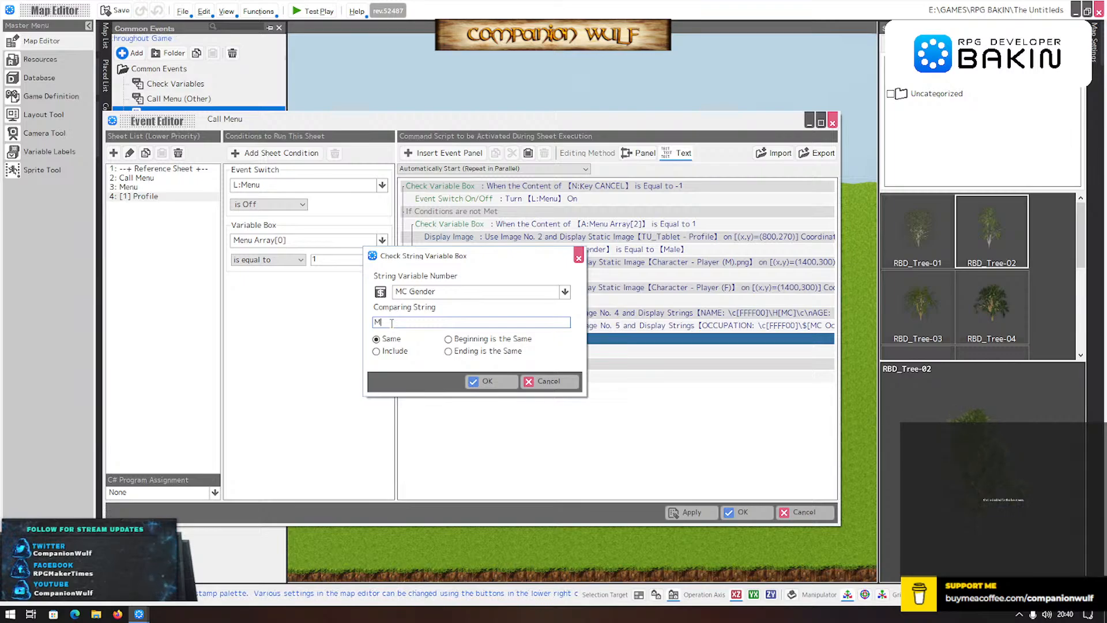
pyautogui.click(487, 381)
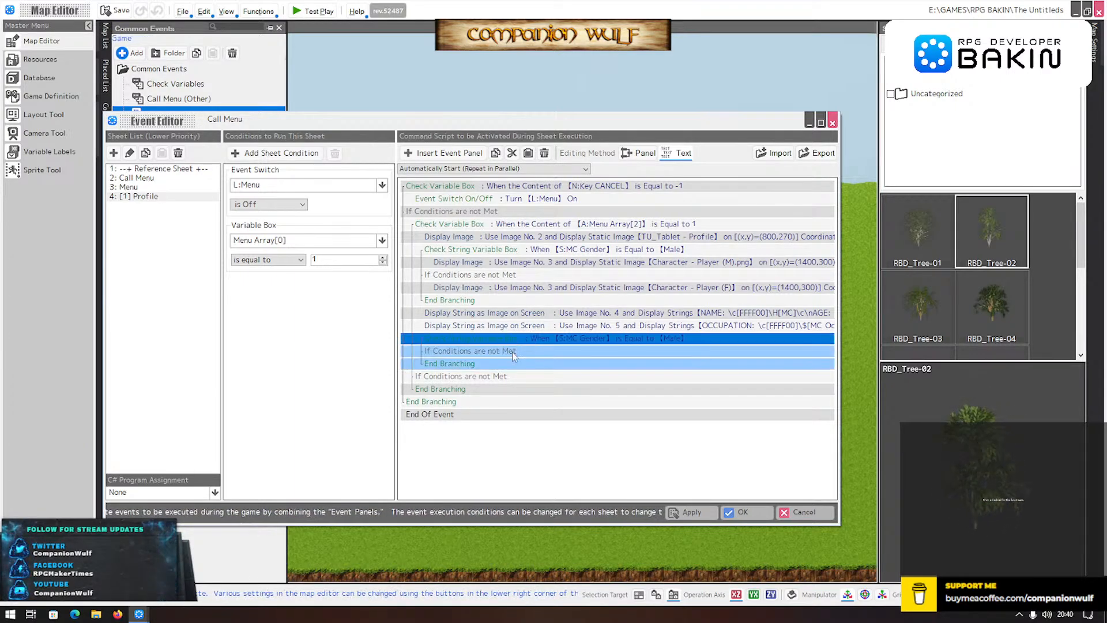
# - Start an Assign to String Variable command inside the new Male branch and add two cross-save variables for it
pyautogui.doubleClick(518, 350)
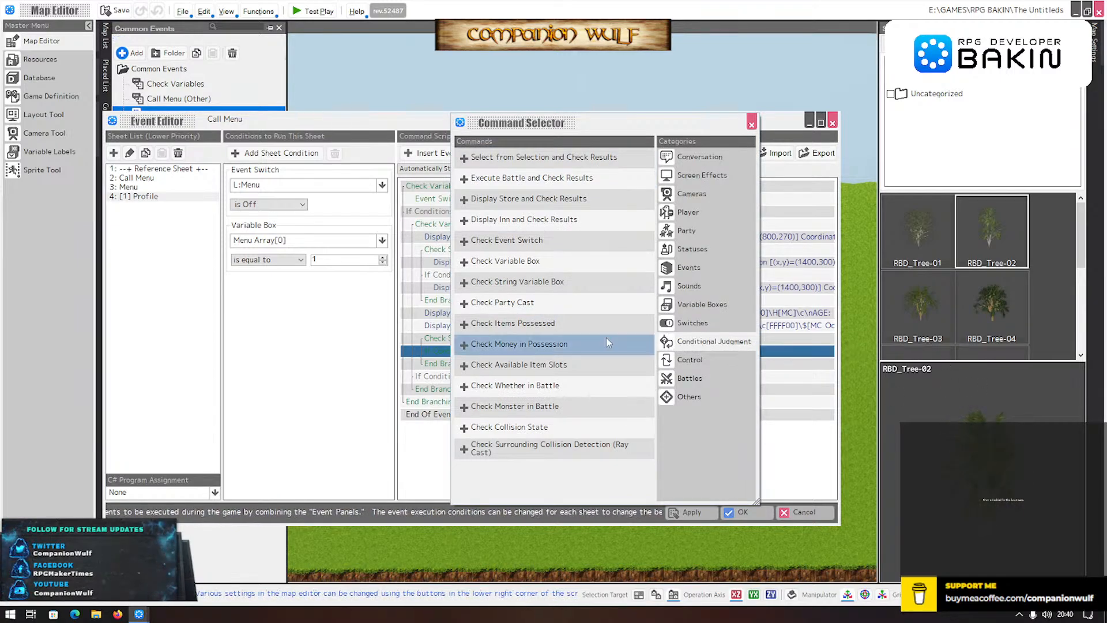
pyautogui.click(686, 305)
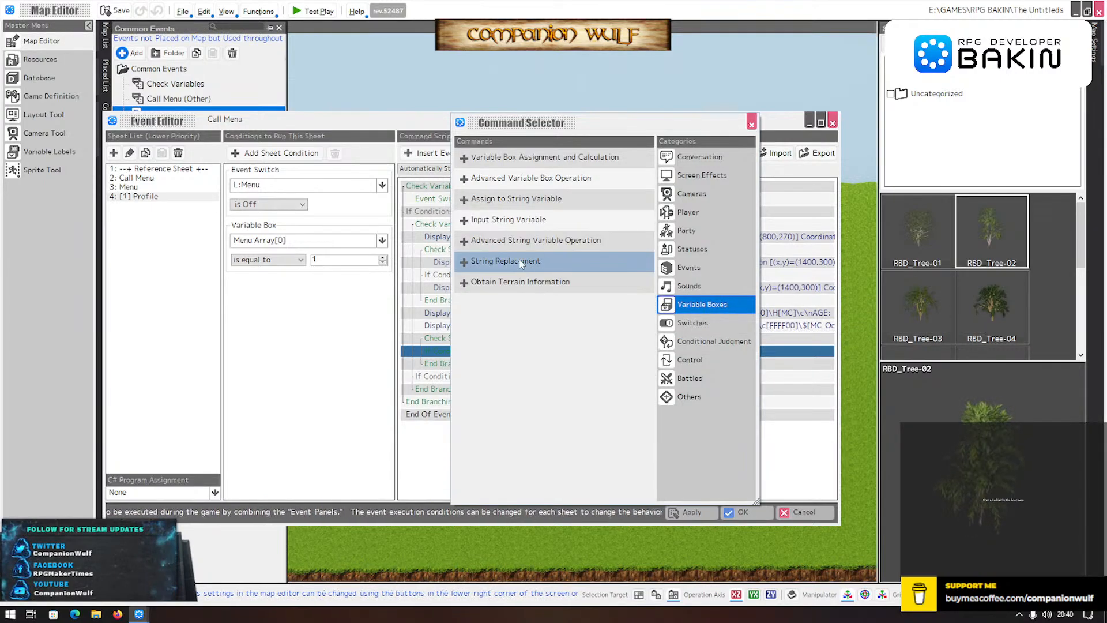
pyautogui.click(515, 198)
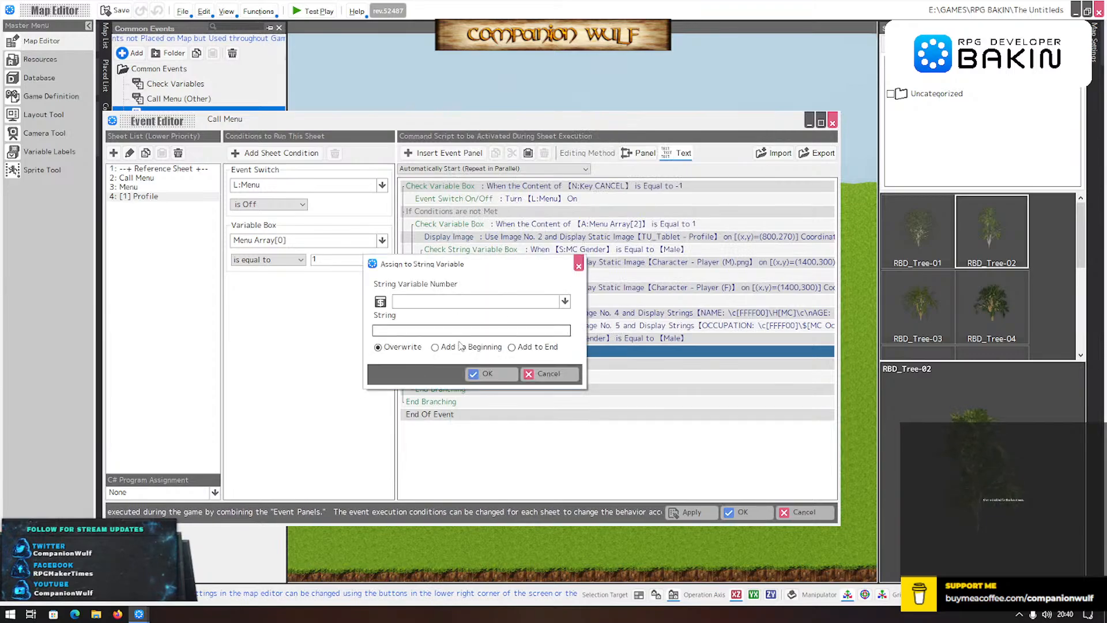
pyautogui.click(548, 302)
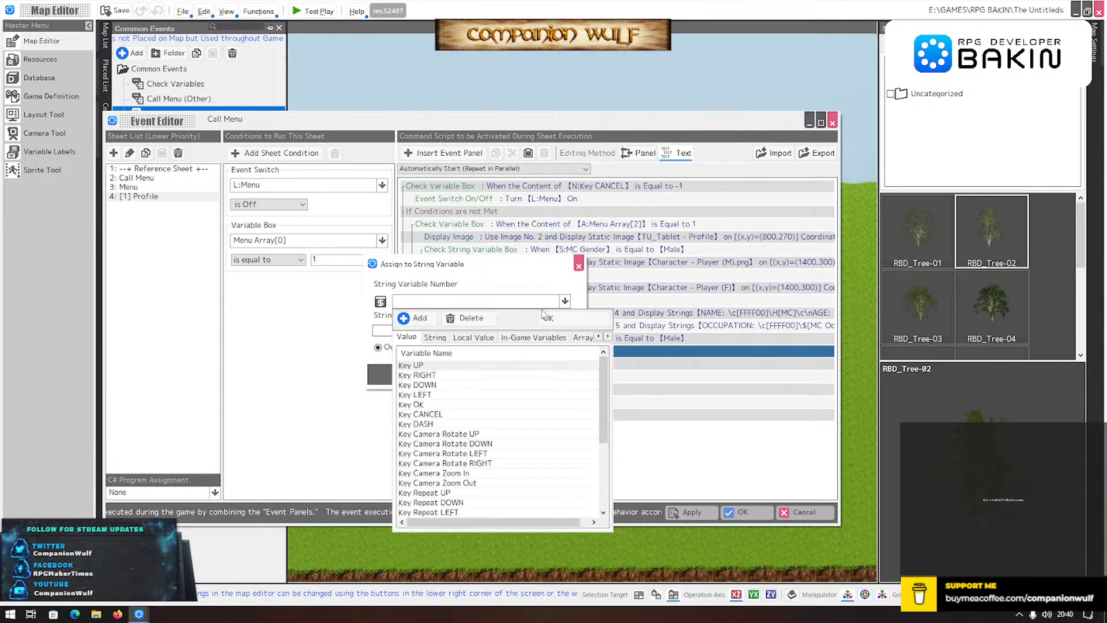
pyautogui.click(572, 339)
pyautogui.click(583, 337)
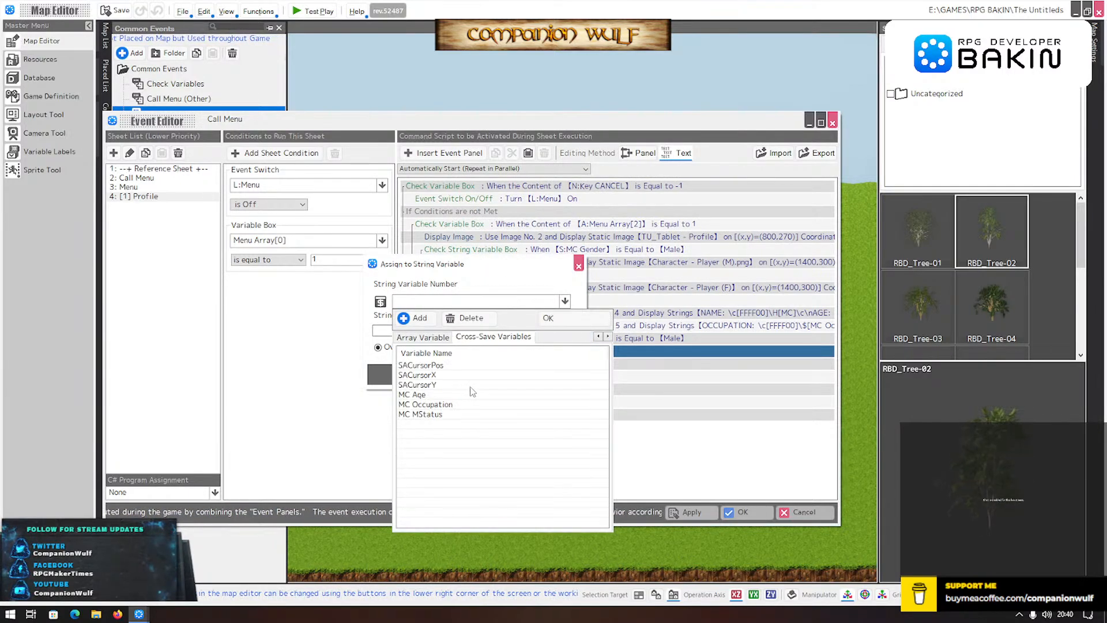
pyautogui.click(410, 318)
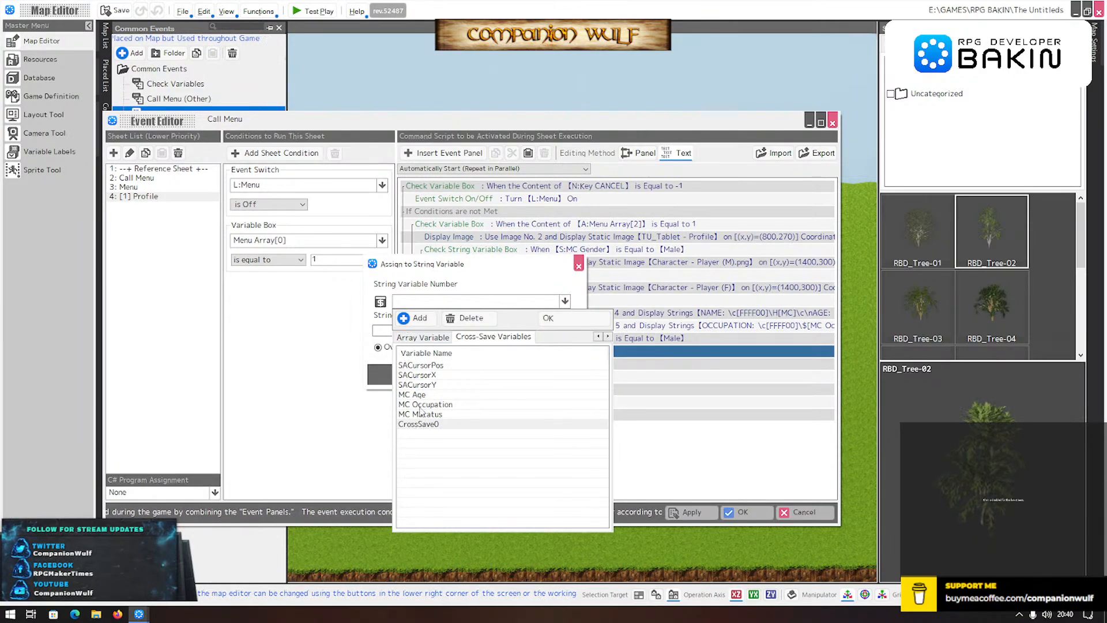
pyautogui.click(410, 318)
# - Rename the first of the two new cross-save variables as MC GF/BF
pyautogui.click(430, 424)
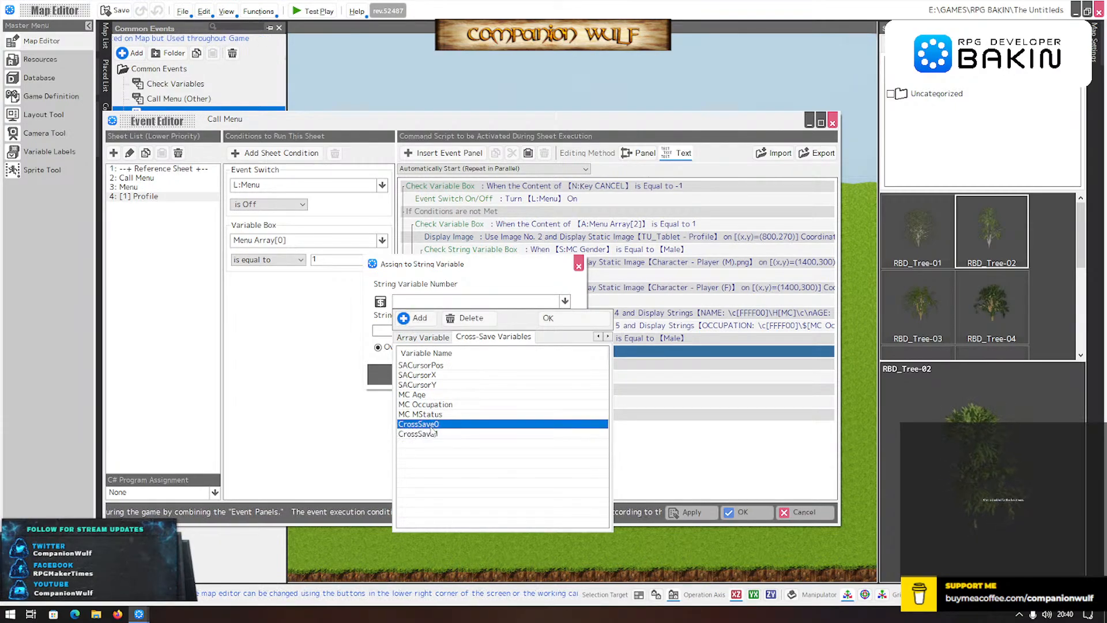
pyautogui.click(431, 425)
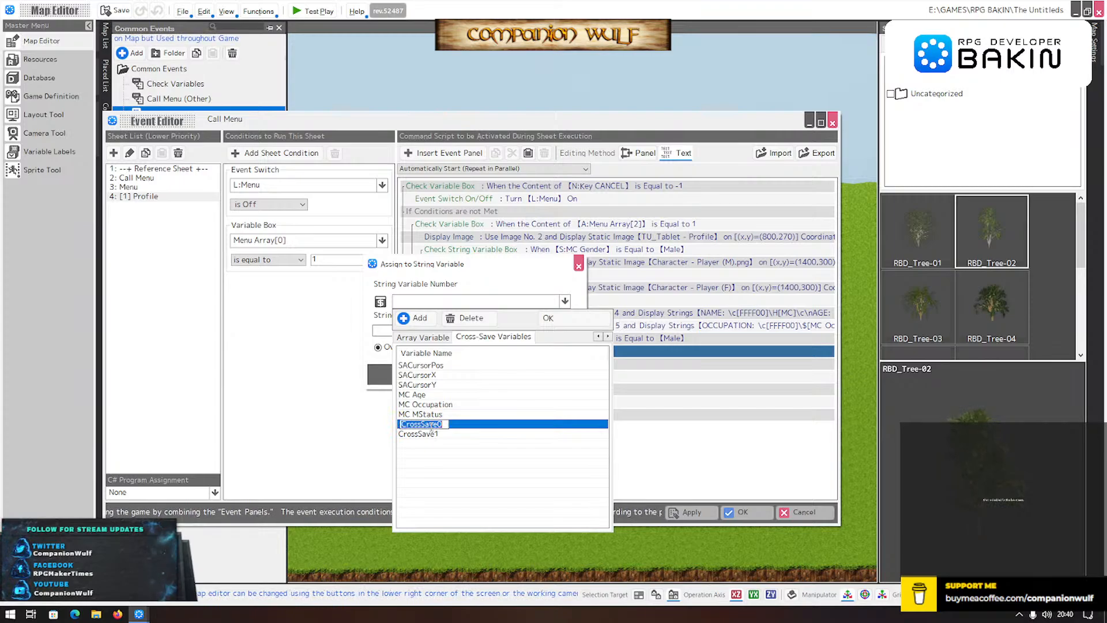
pyautogui.write('MC')
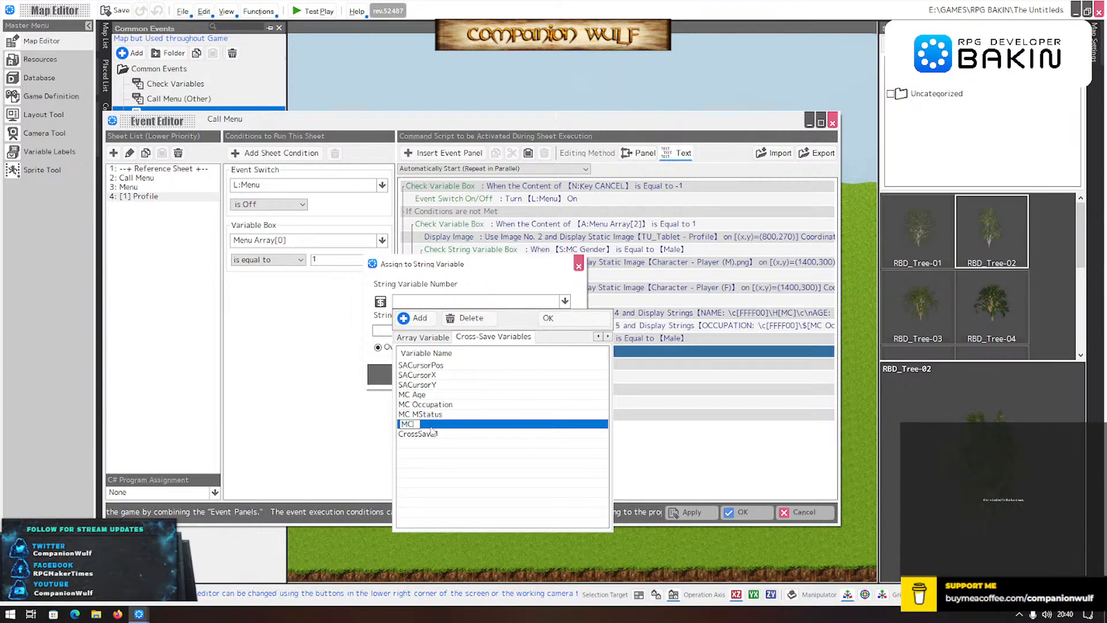
pyautogui.write(' Ge')
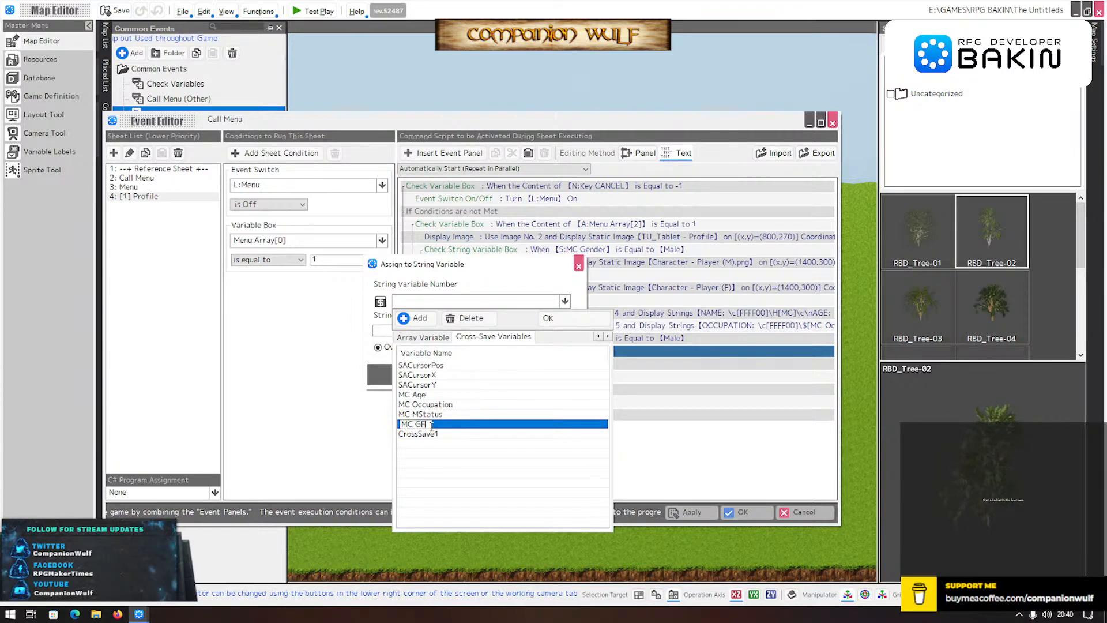
pyautogui.write('/B')
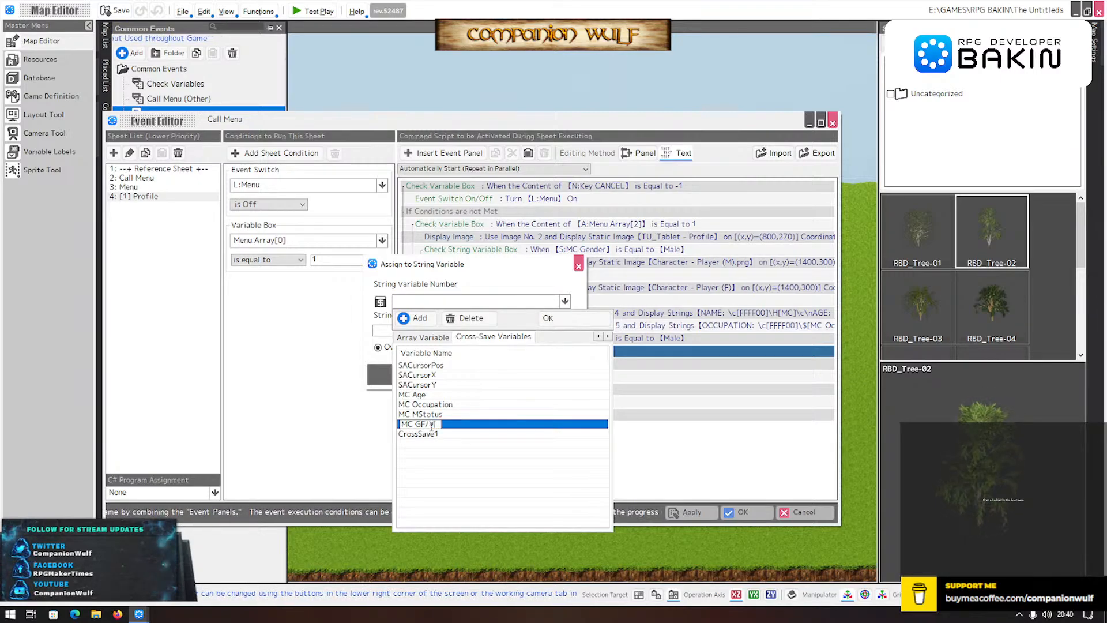
pyautogui.write('F')
pyautogui.press('Return')
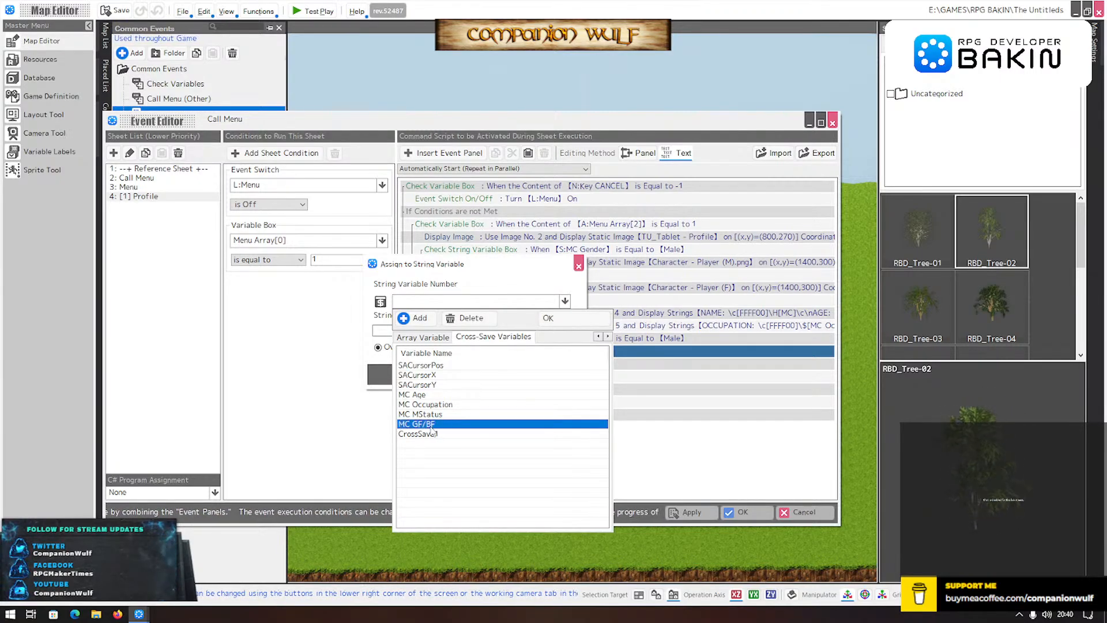
# - Extend the name of the MC GF/BF cross-save variable to MC GF/BF Text
pyautogui.click(416, 435)
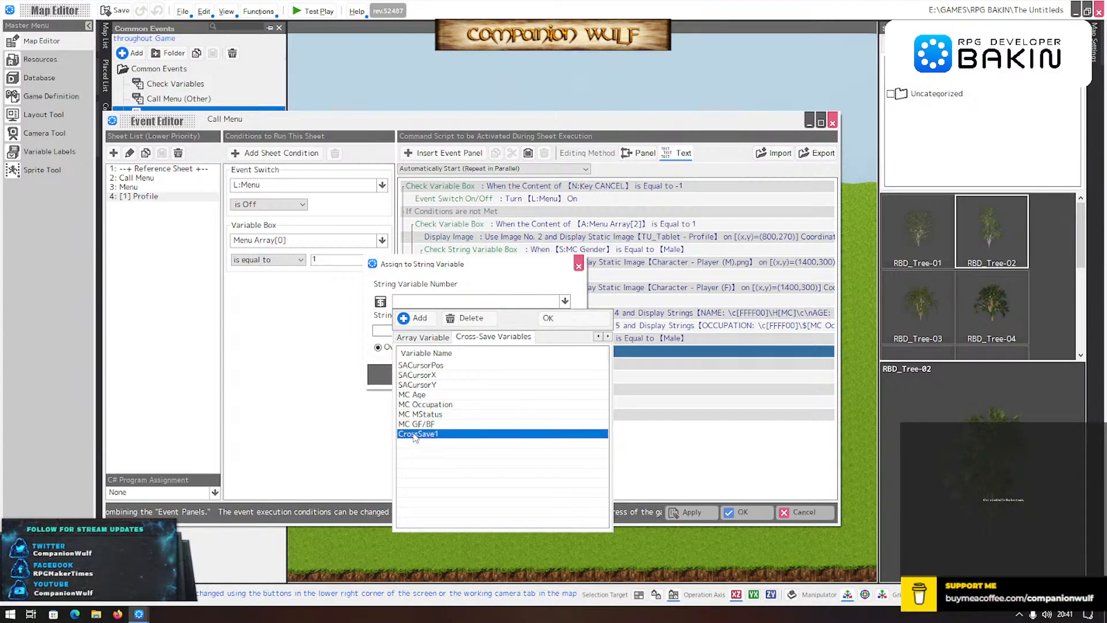
pyautogui.click(415, 435)
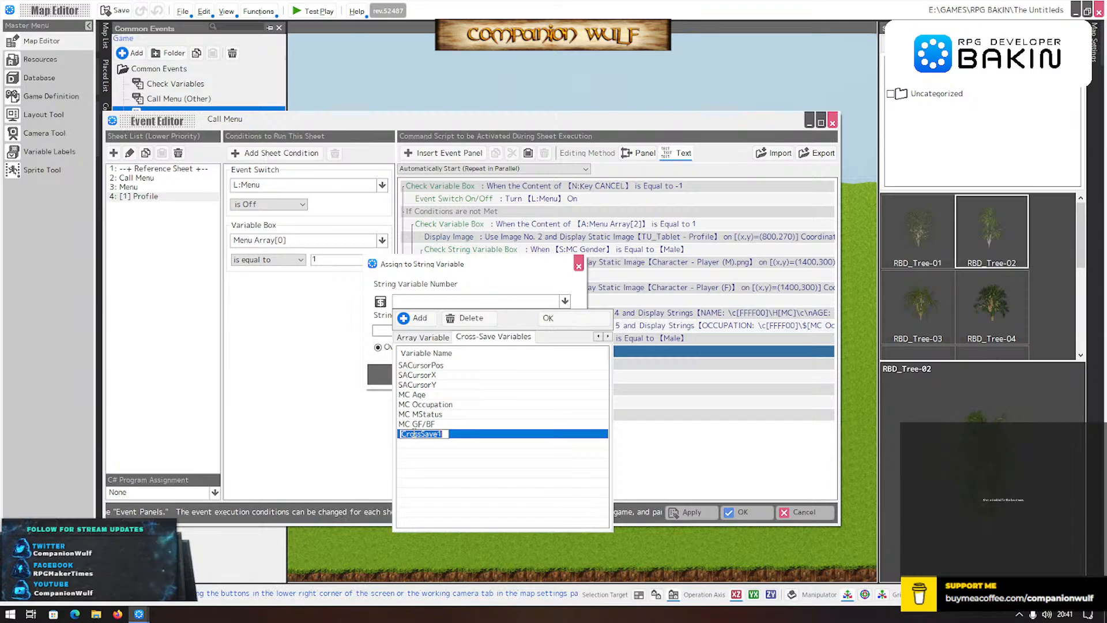
pyautogui.click(428, 425)
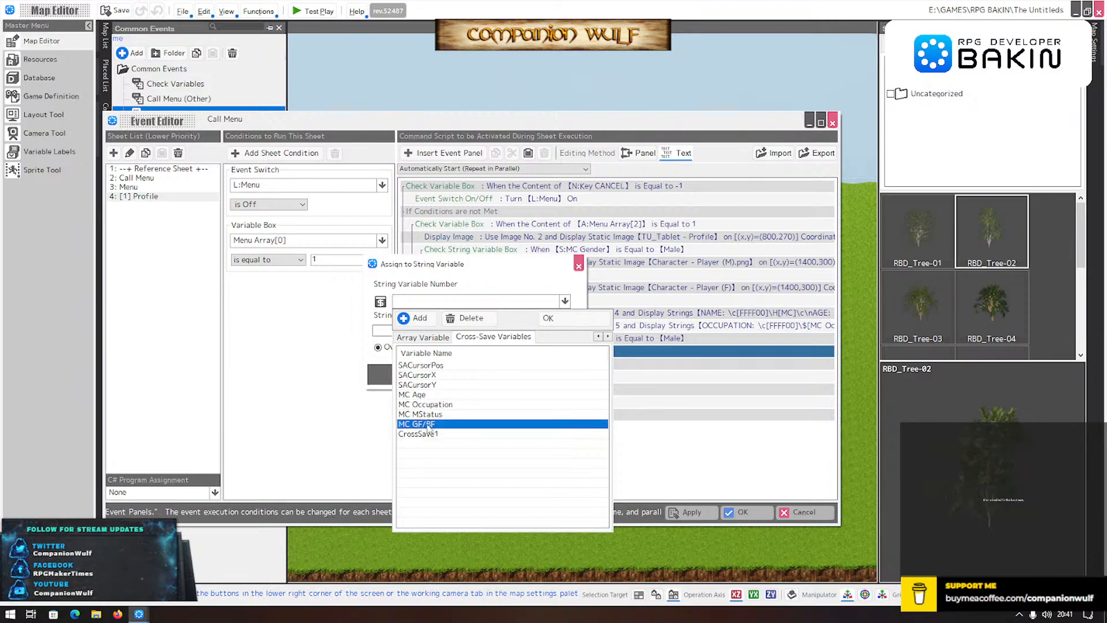
pyautogui.click(428, 425)
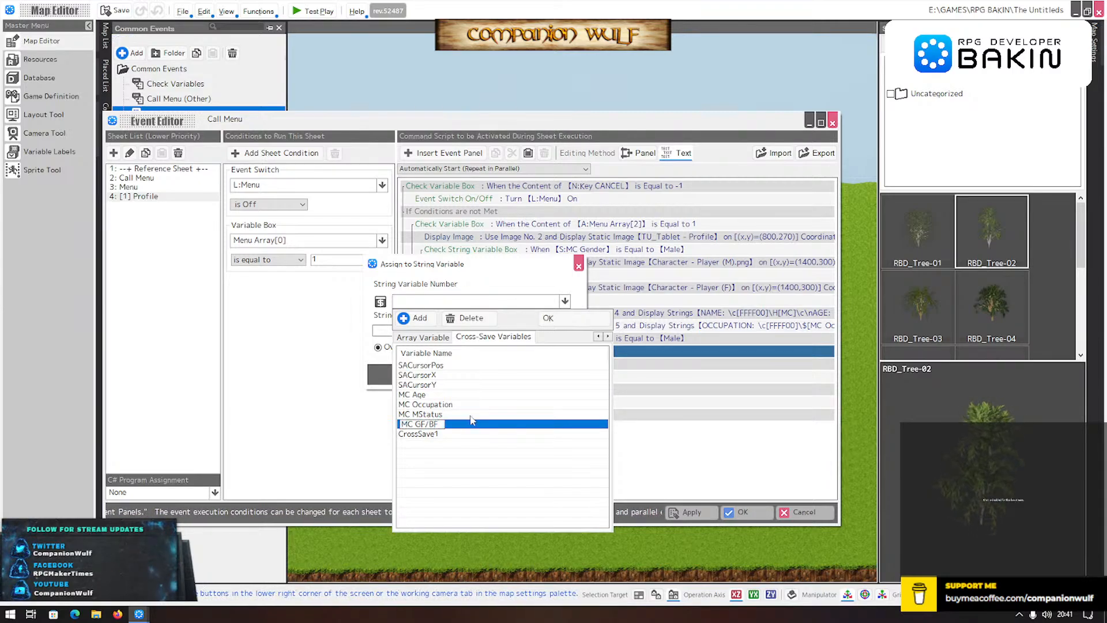
pyautogui.write('Text')
pyautogui.press('Return')
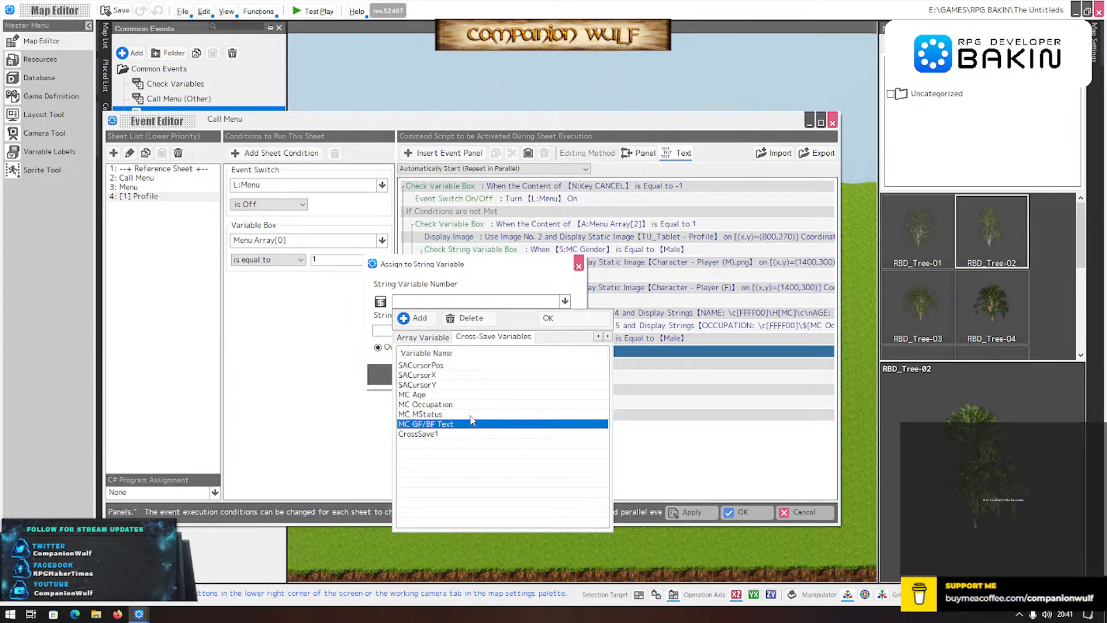
# - Rename the remaining new cross-save variable as MC GF/BF Name and close the variable list without choosing a variable
pyautogui.click(419, 434)
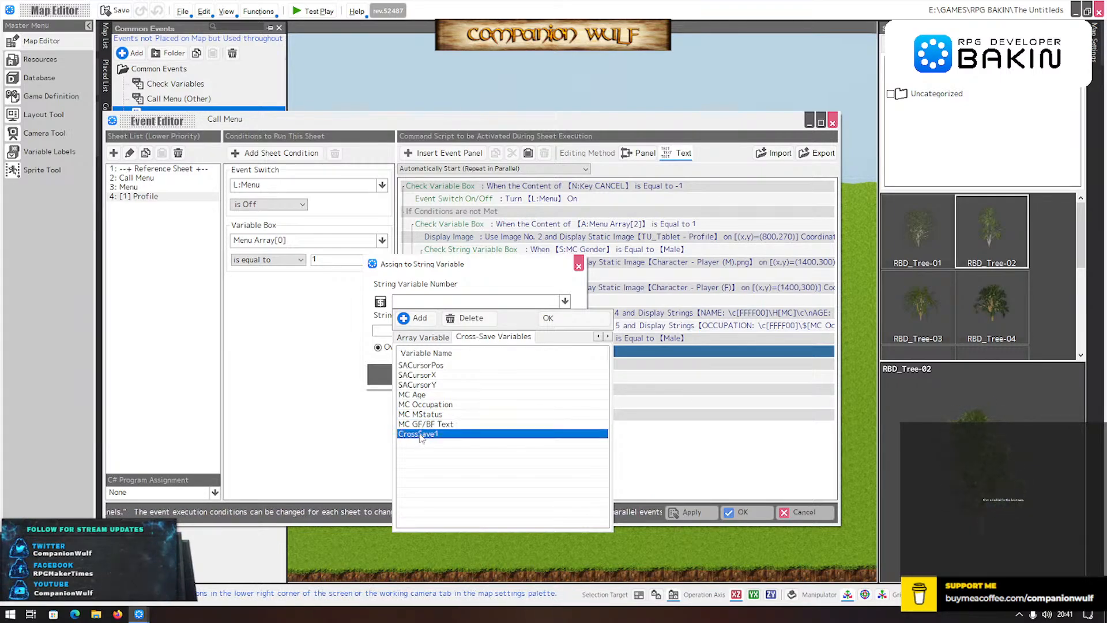
pyautogui.click(420, 434)
pyautogui.write('MC ')
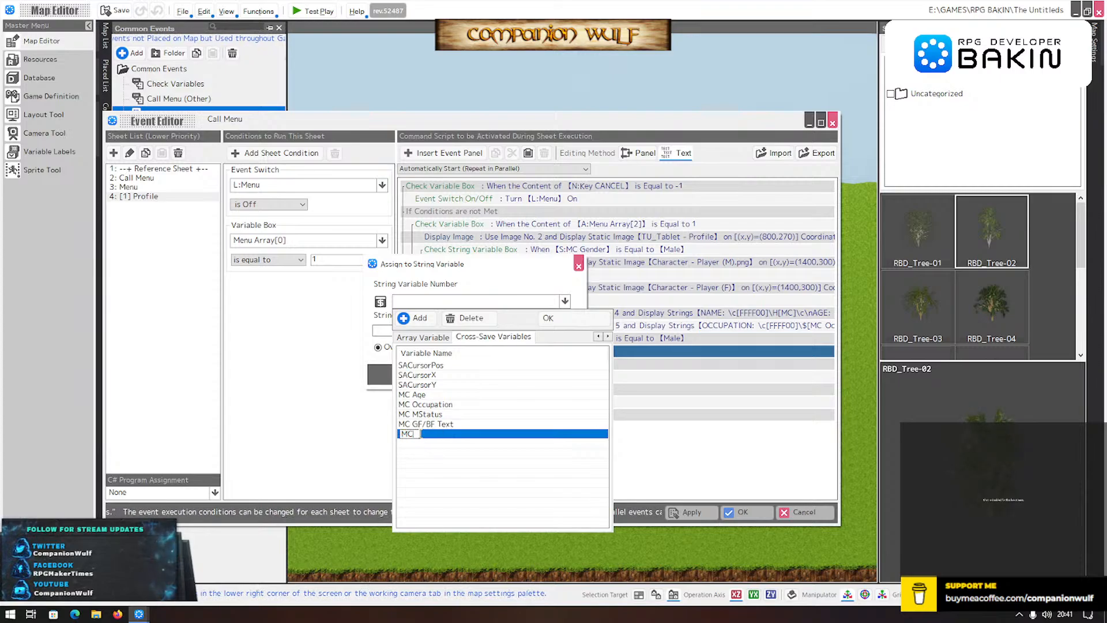
pyautogui.write('GF/')
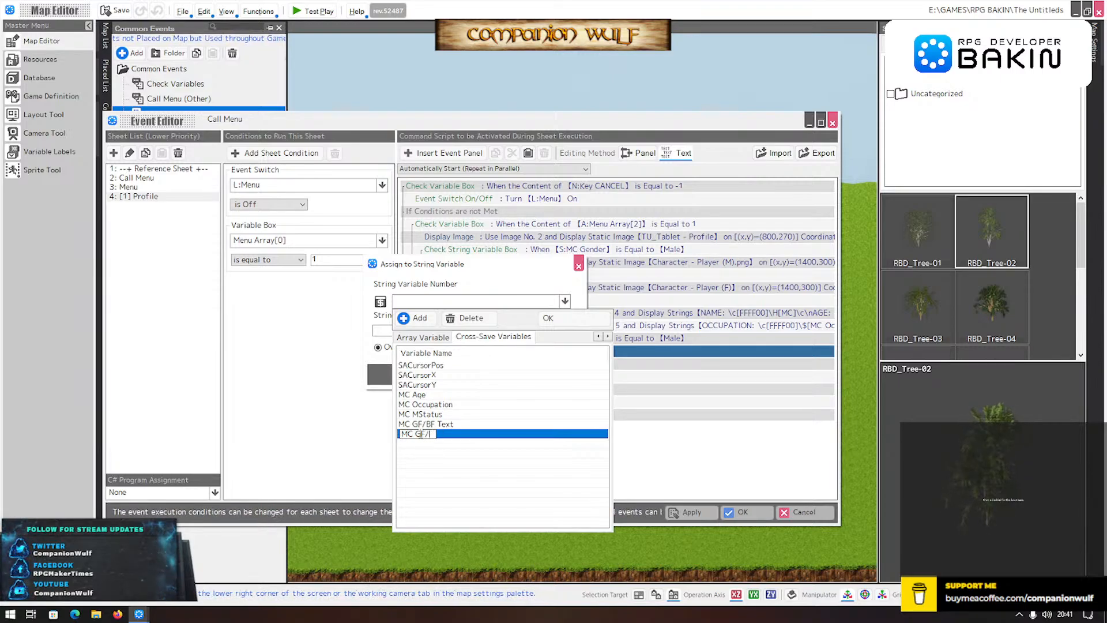
pyautogui.write('BF Name')
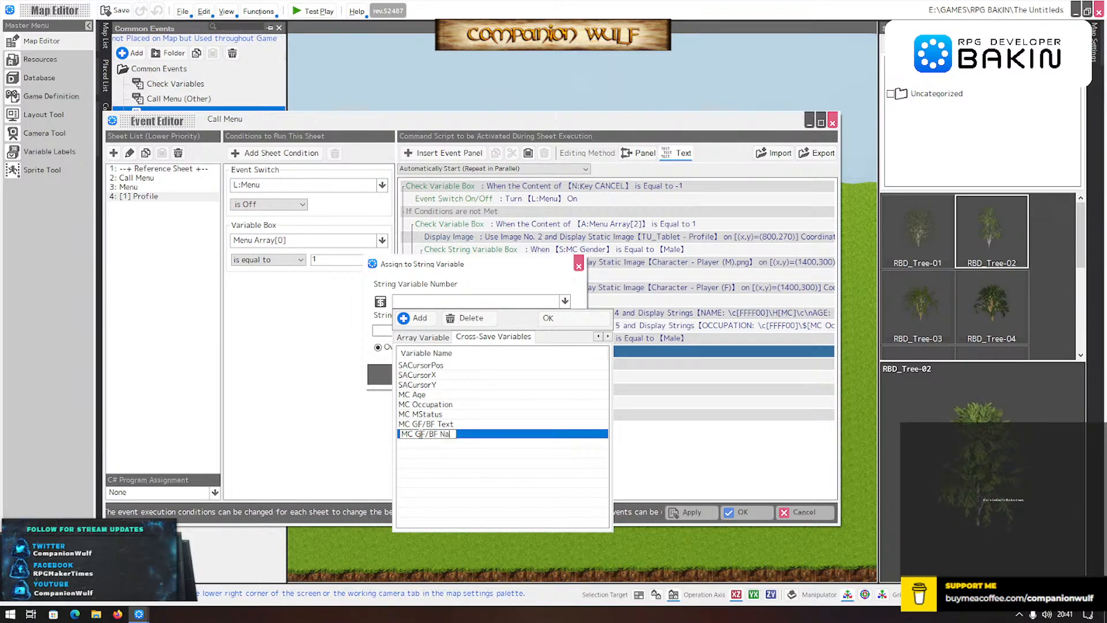
pyautogui.press('Return')
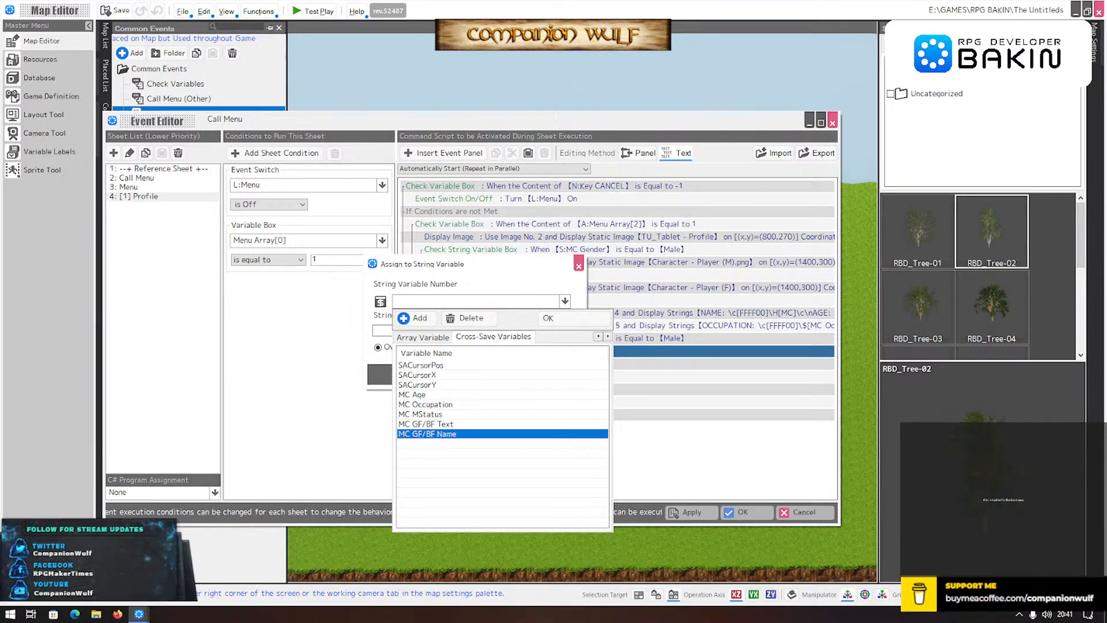
pyautogui.press('Escape')
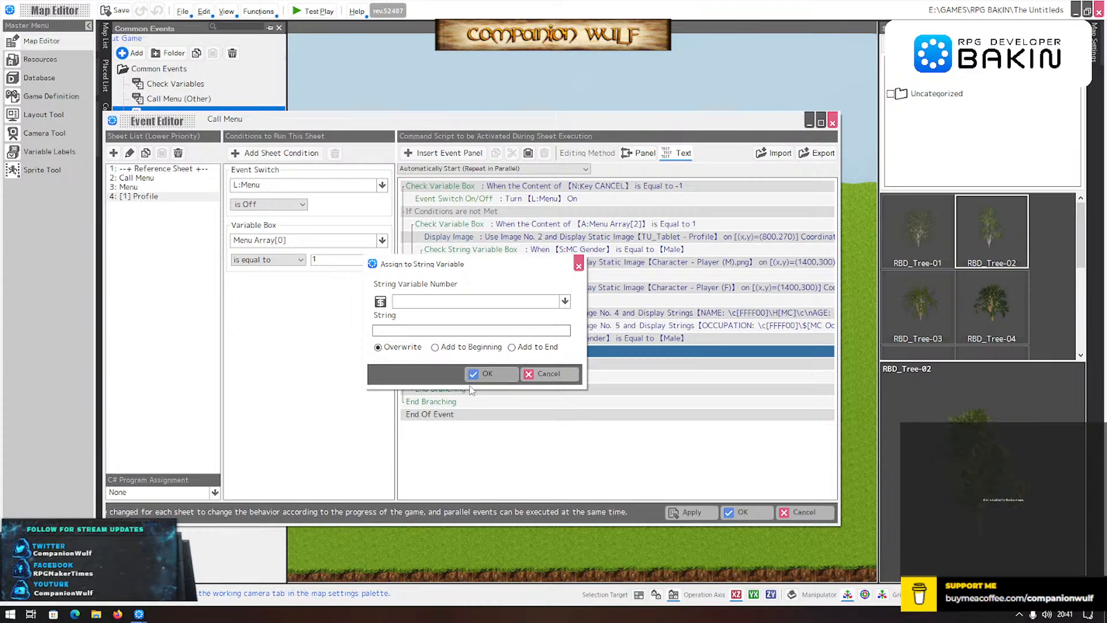
# - Assign the string "Girlfriend" to the cross-save variable MC GF/BF Text in the Male branch
pyautogui.click(559, 301)
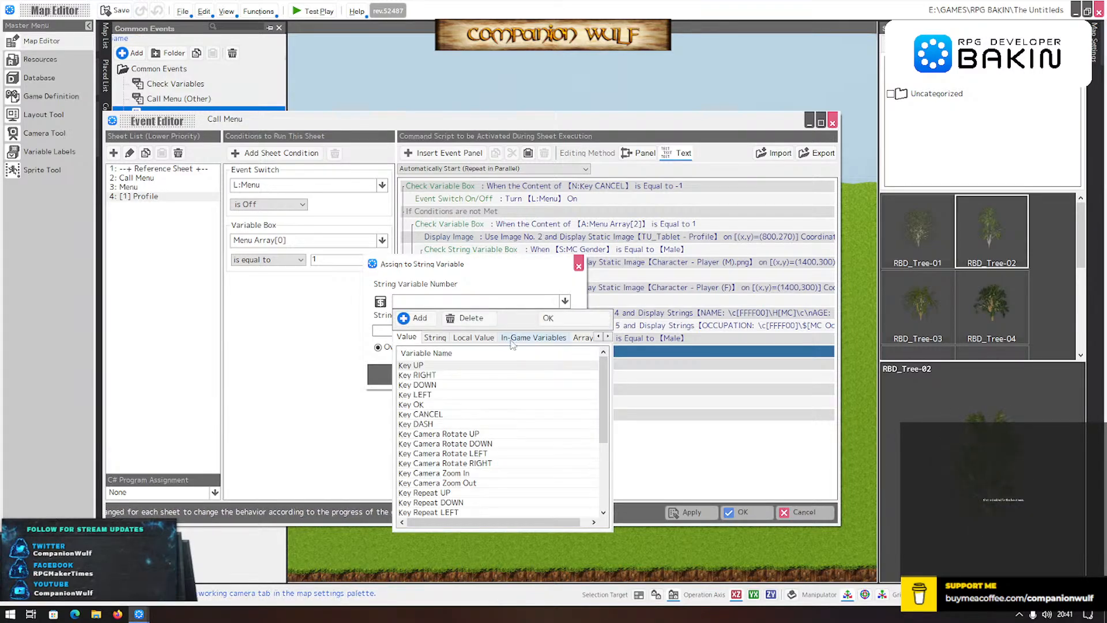
pyautogui.click(608, 336)
pyautogui.click(608, 337)
pyautogui.click(607, 337)
pyautogui.click(607, 337)
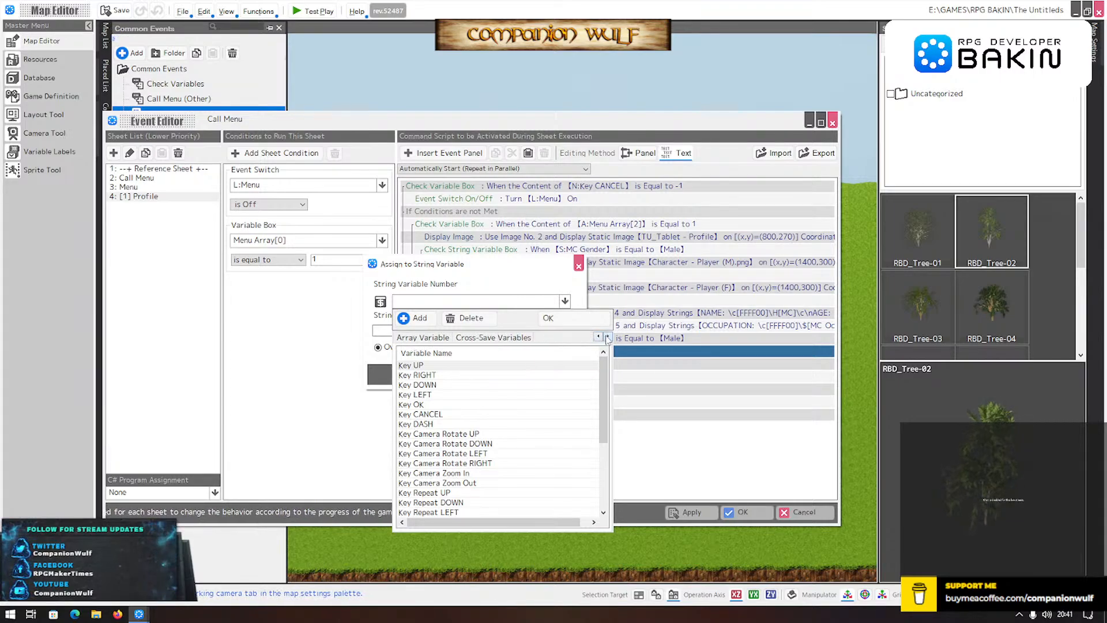
pyautogui.click(514, 337)
pyautogui.doubleClick(425, 425)
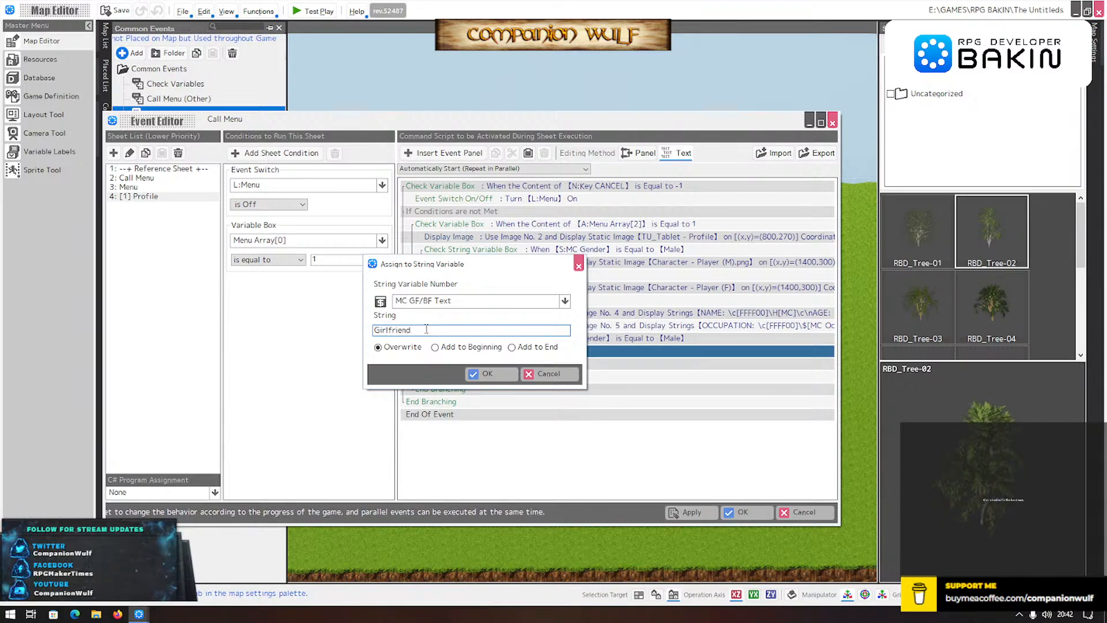
pyautogui.click(474, 375)
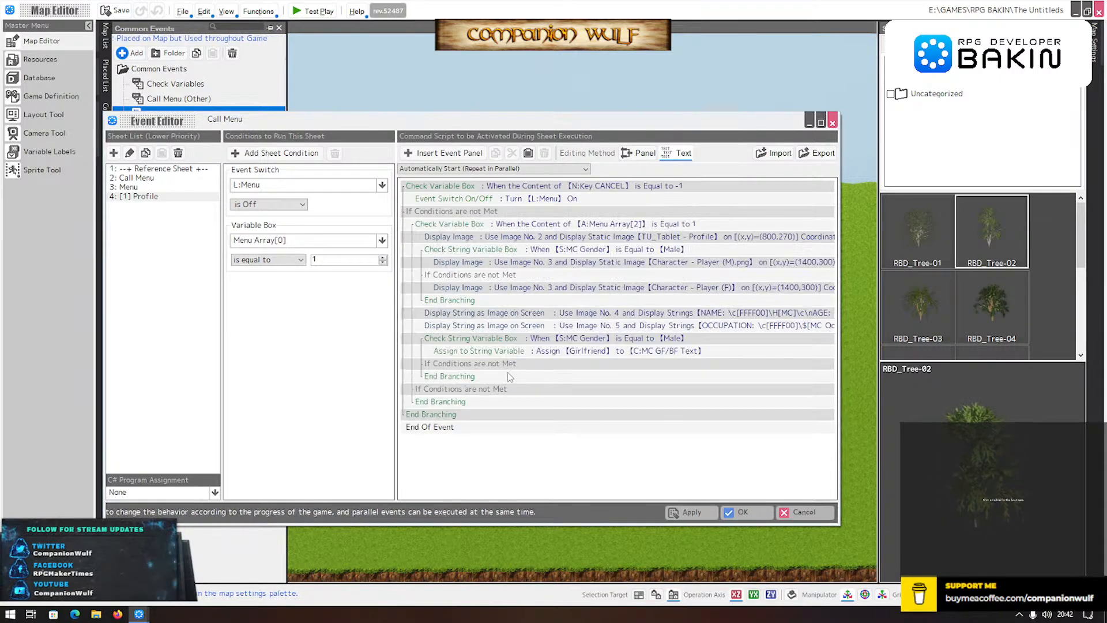
# - Duplicate the Girlfriend assignment within the Male branch
pyautogui.click(532, 353)
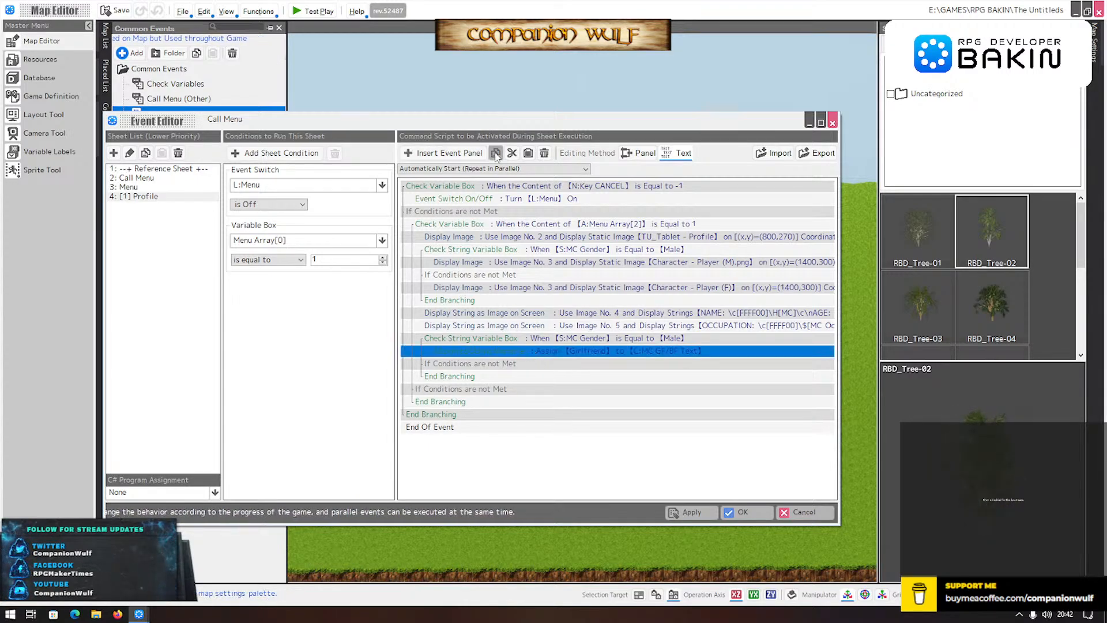
pyautogui.click(495, 153)
pyautogui.click(529, 152)
# - Change the duplicated assignment to target MC GF/BF Name and enter the girlfriend's name as its string
pyautogui.doubleClick(548, 363)
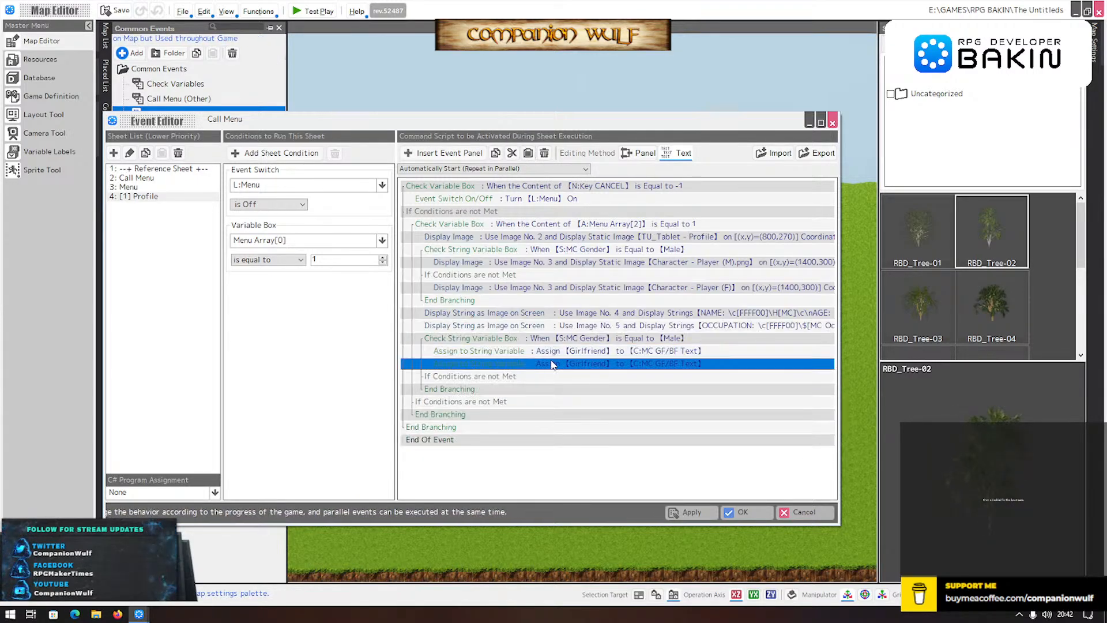
pyautogui.click(455, 301)
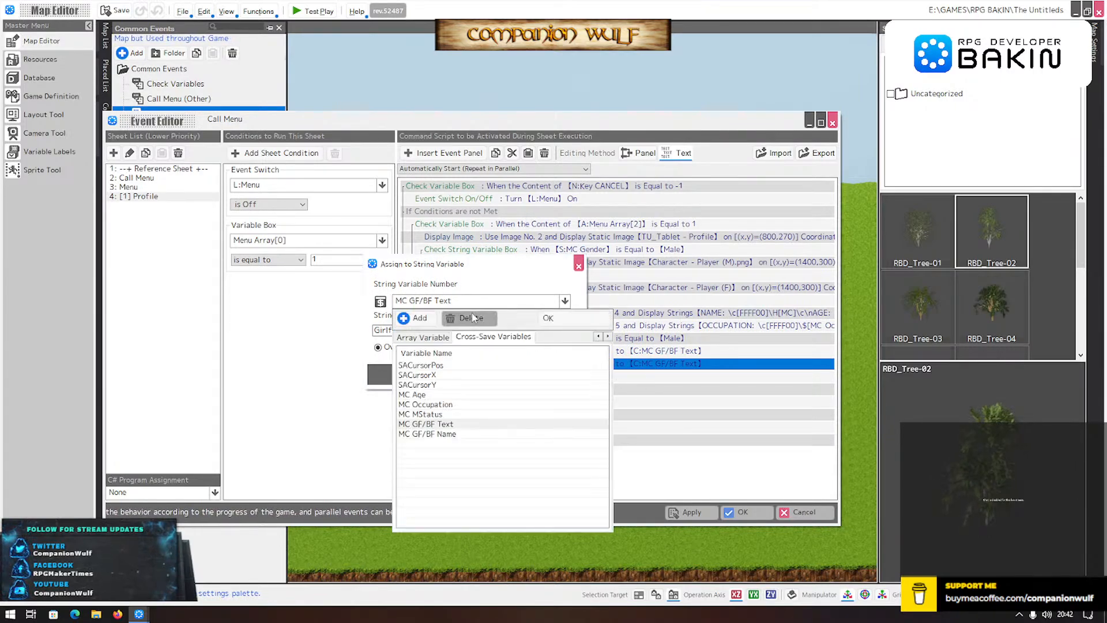
pyautogui.click(438, 433)
pyautogui.doubleClick(438, 434)
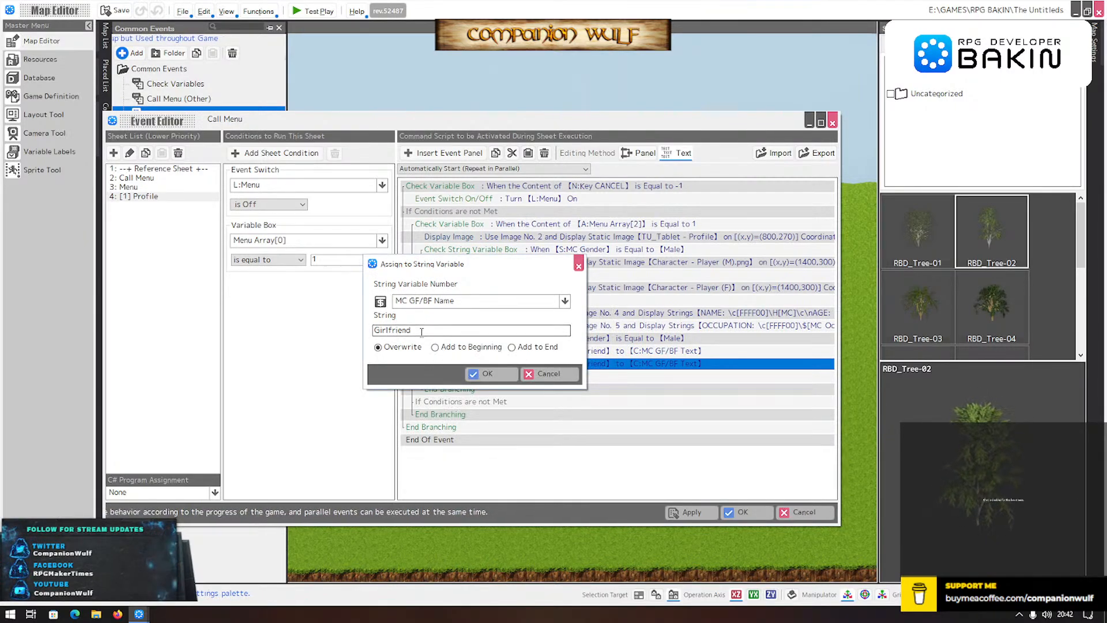
pyautogui.doubleClick(421, 332)
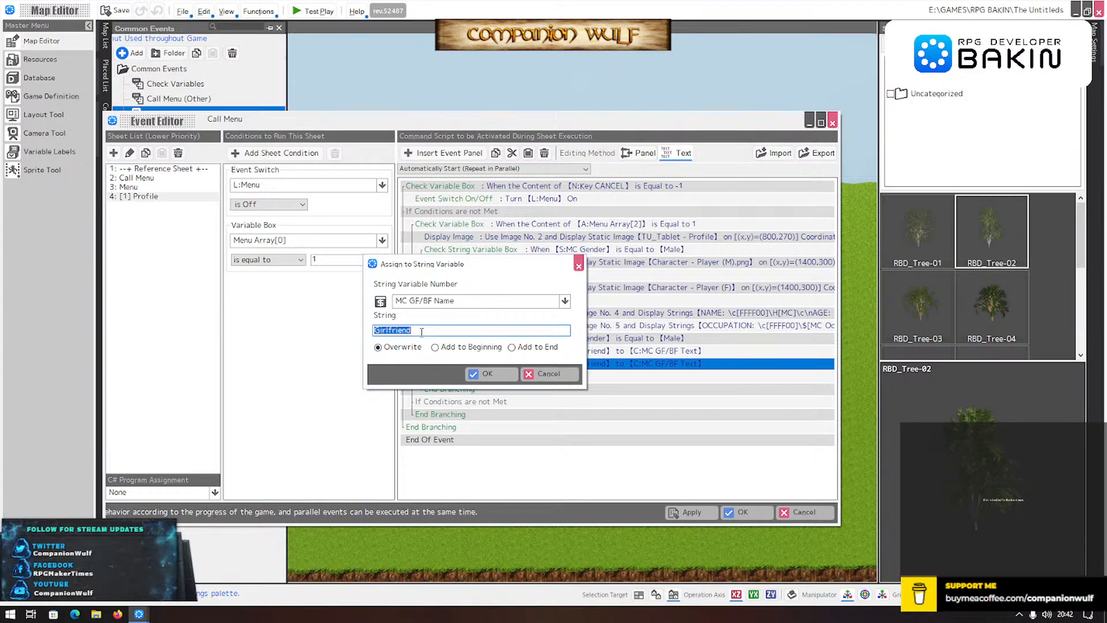
pyautogui.write('B')
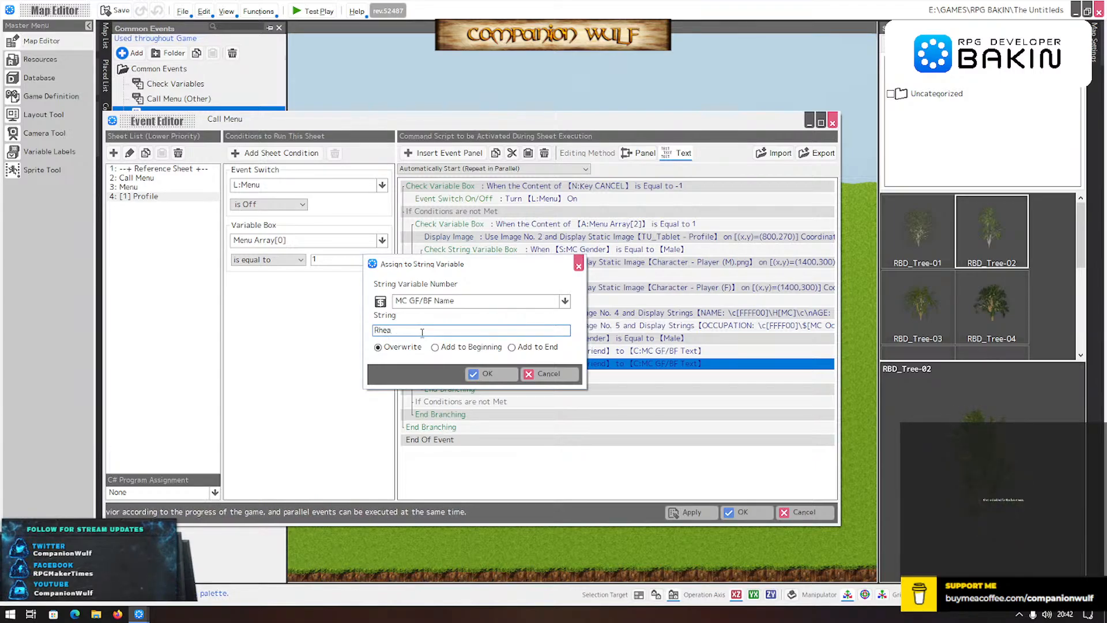
pyautogui.write('hea')
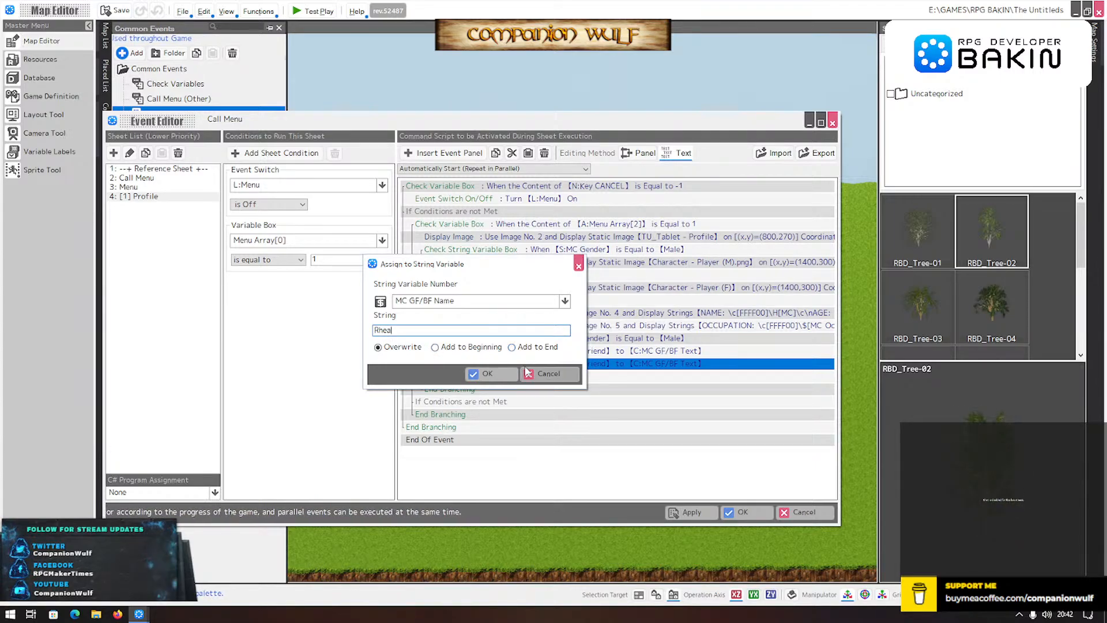
pyautogui.click(489, 374)
# - Copy both string assignments from the Male branch into its "If Conditions are not Met" branch
pyautogui.click(579, 353)
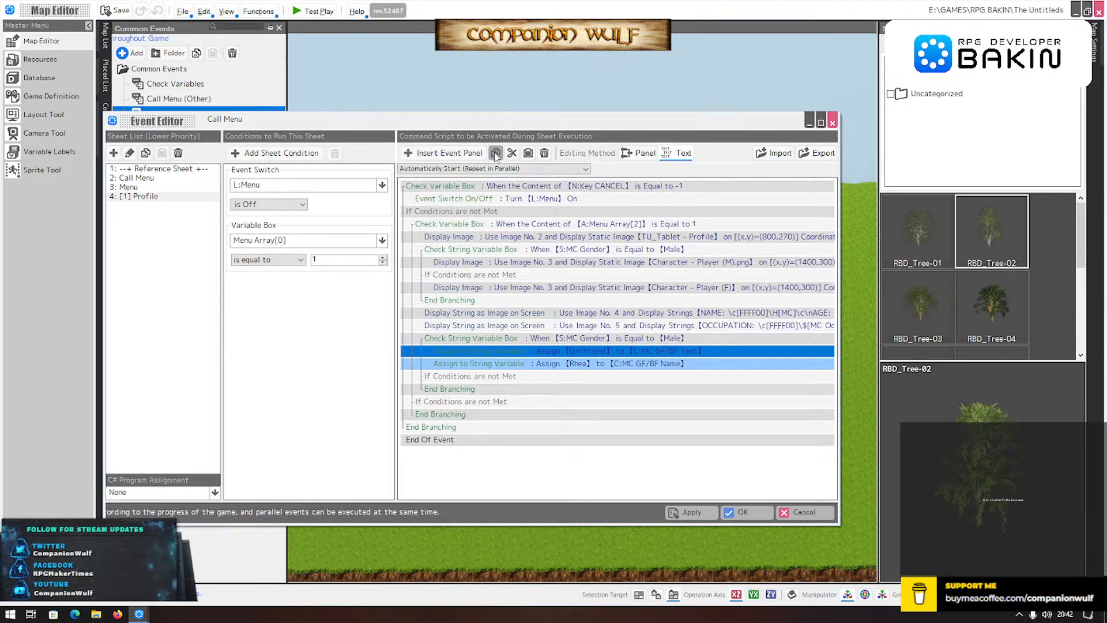
pyautogui.keyDown('shift'); pyautogui.click(486, 378); pyautogui.keyUp('shift')
pyautogui.click(482, 391)
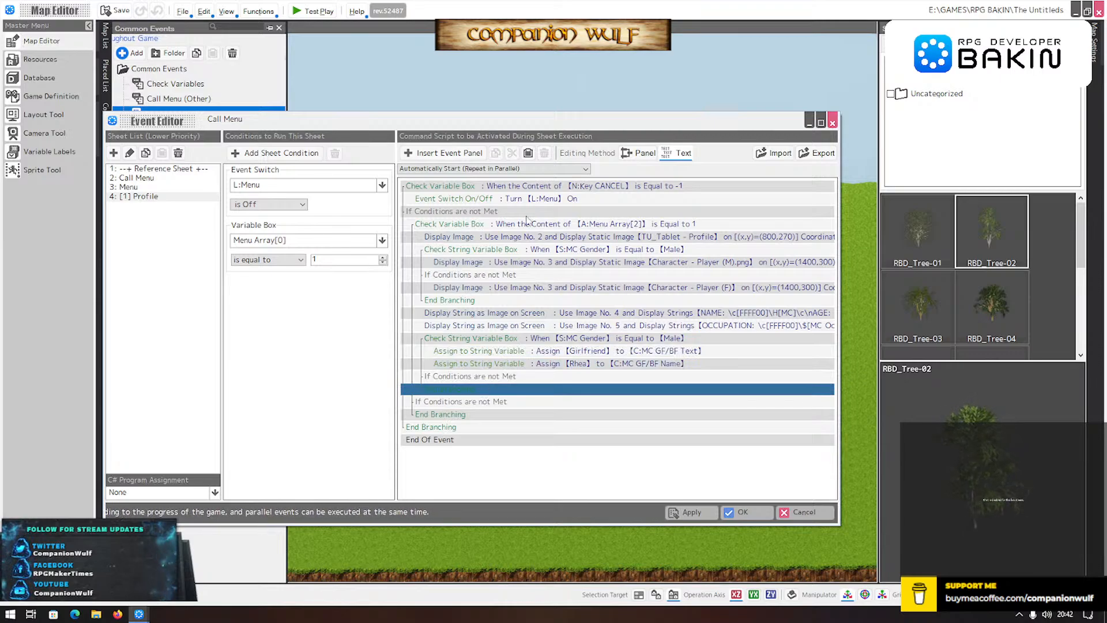
pyautogui.click(528, 152)
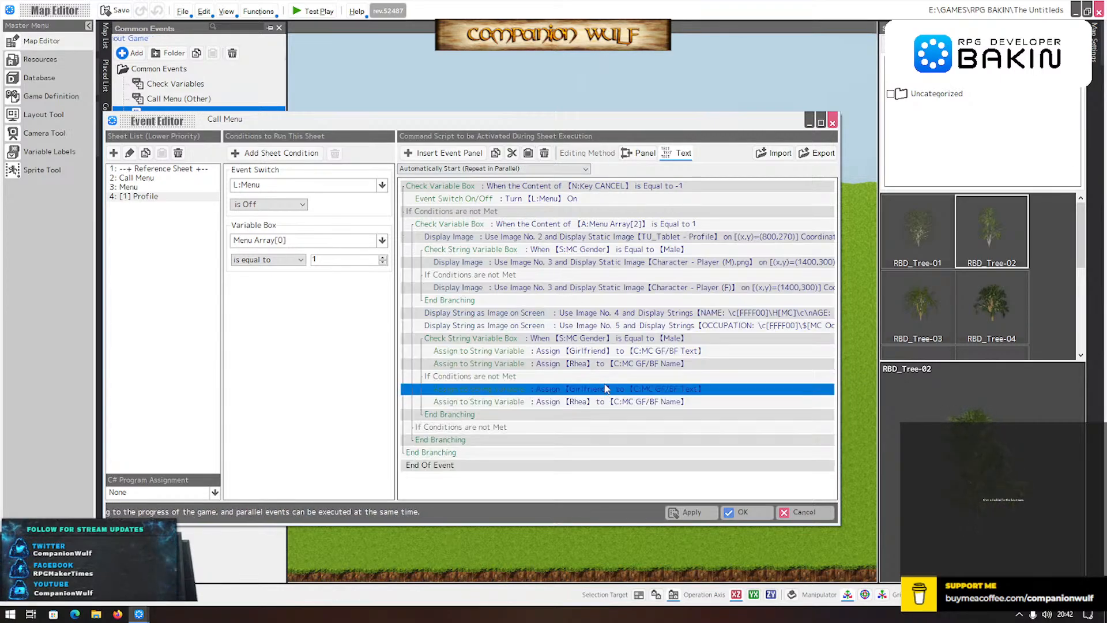
# - Change the copied MC GF/BF Text assignment in the not-met branch to "Boyfriend"
pyautogui.doubleClick(606, 390)
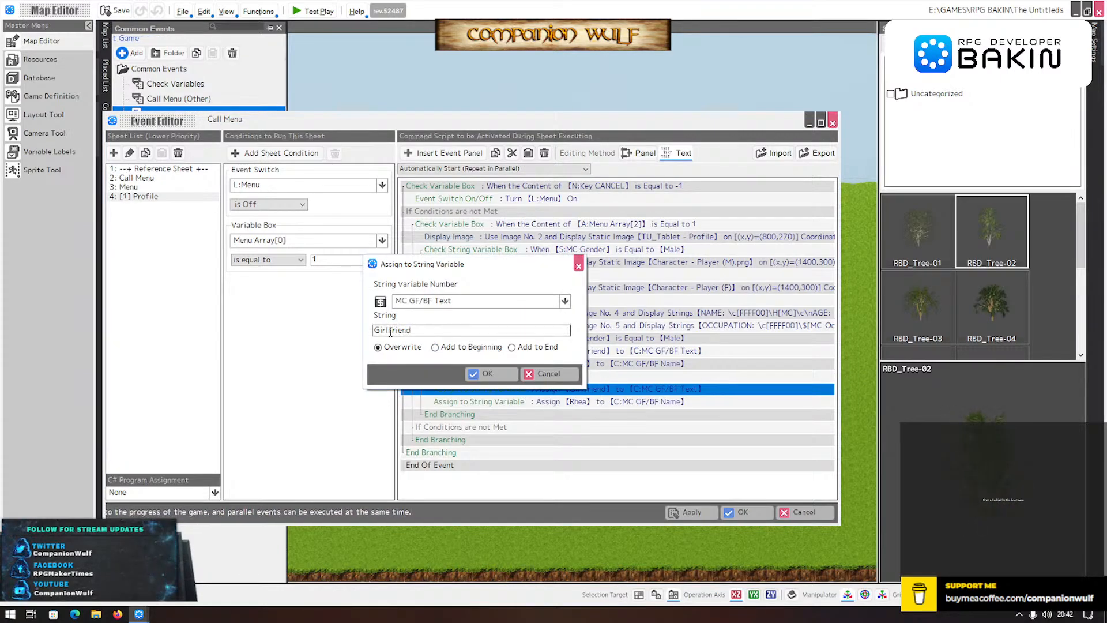
pyautogui.moveTo(390, 332); pyautogui.dragTo(302, 328)
pyautogui.write('Boy')
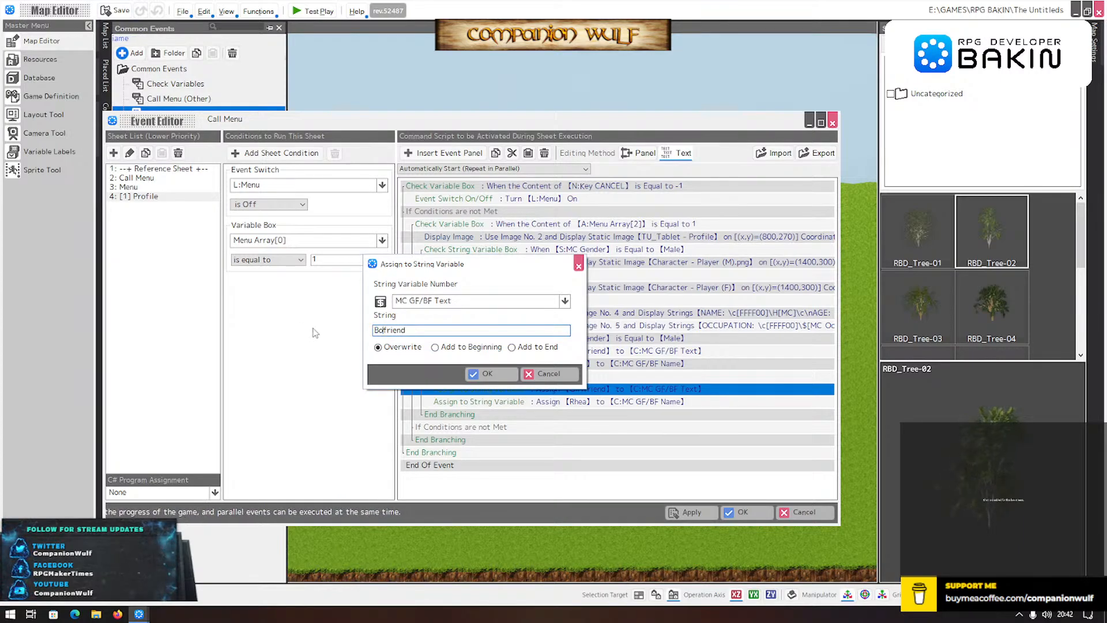
pyautogui.click(487, 375)
# - Replace the string of the copied MC GF/BF Name assignment in the not-met branch with the boyfriend's name
pyautogui.doubleClick(568, 402)
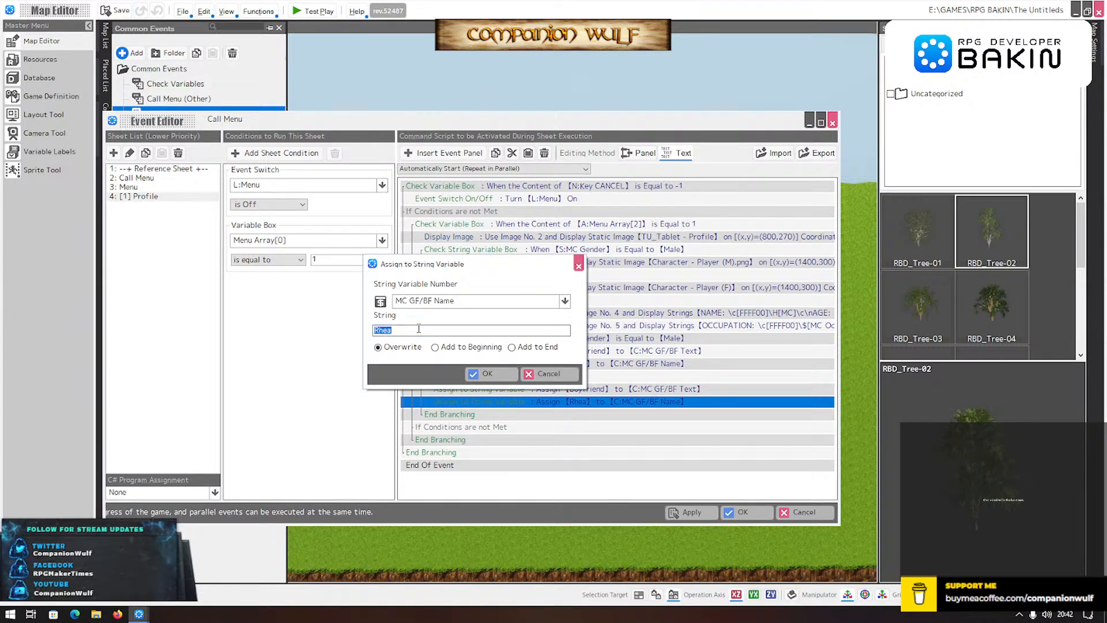
pyautogui.write('Fred')
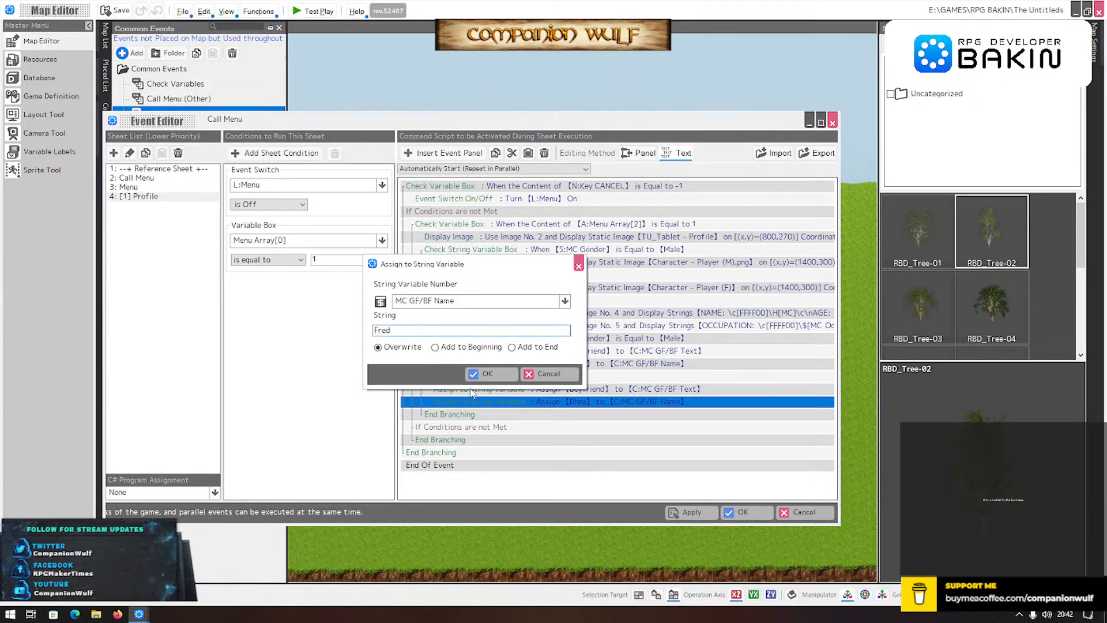
pyautogui.click(485, 373)
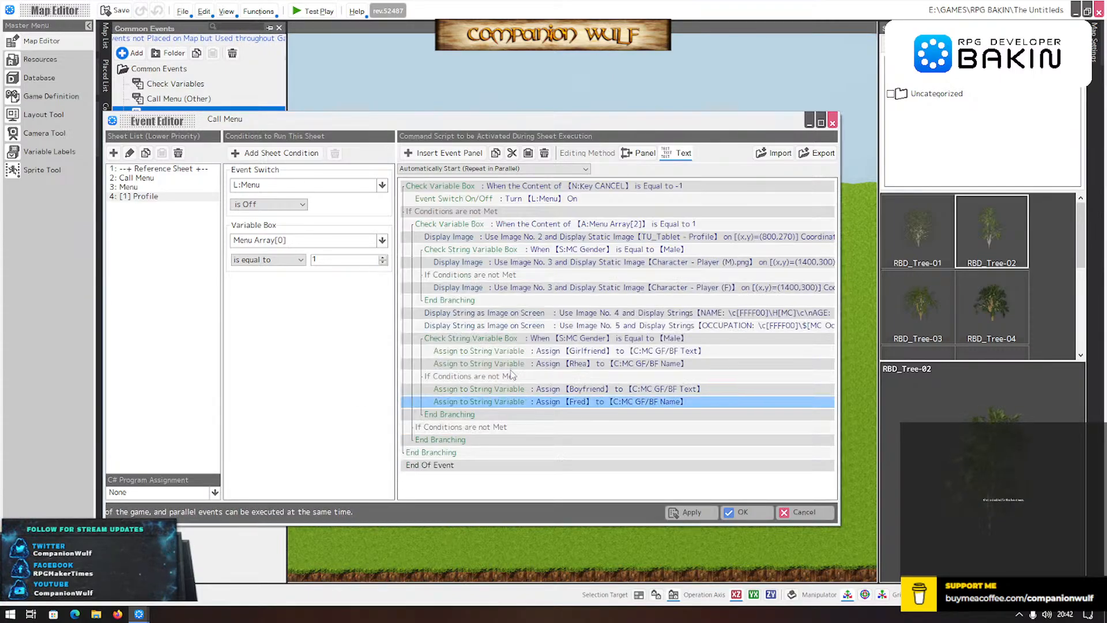
pyautogui.click(559, 366)
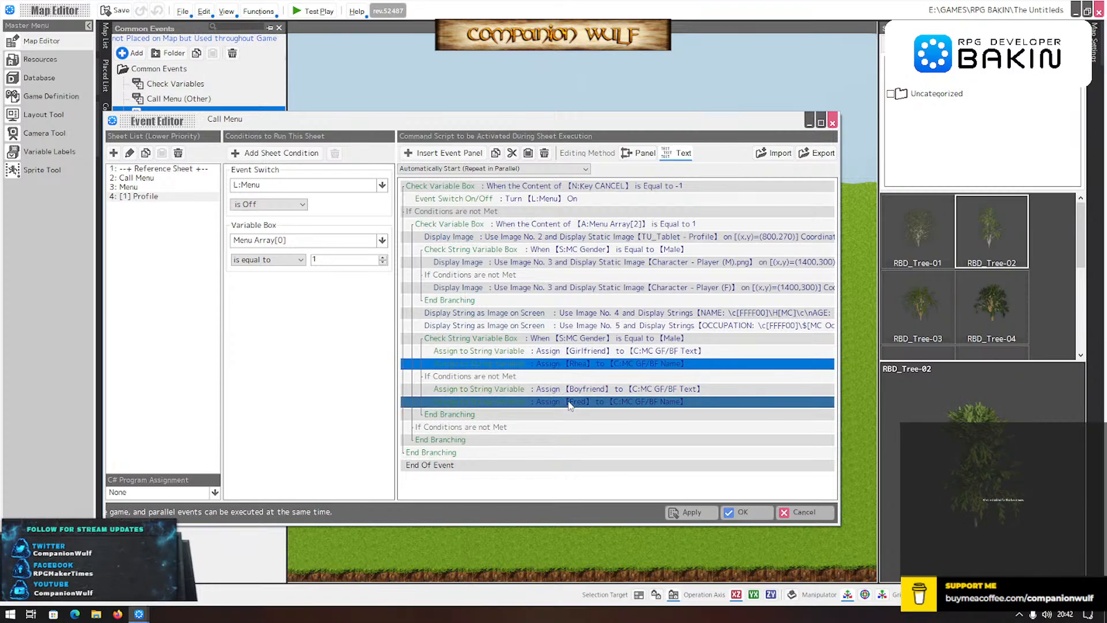
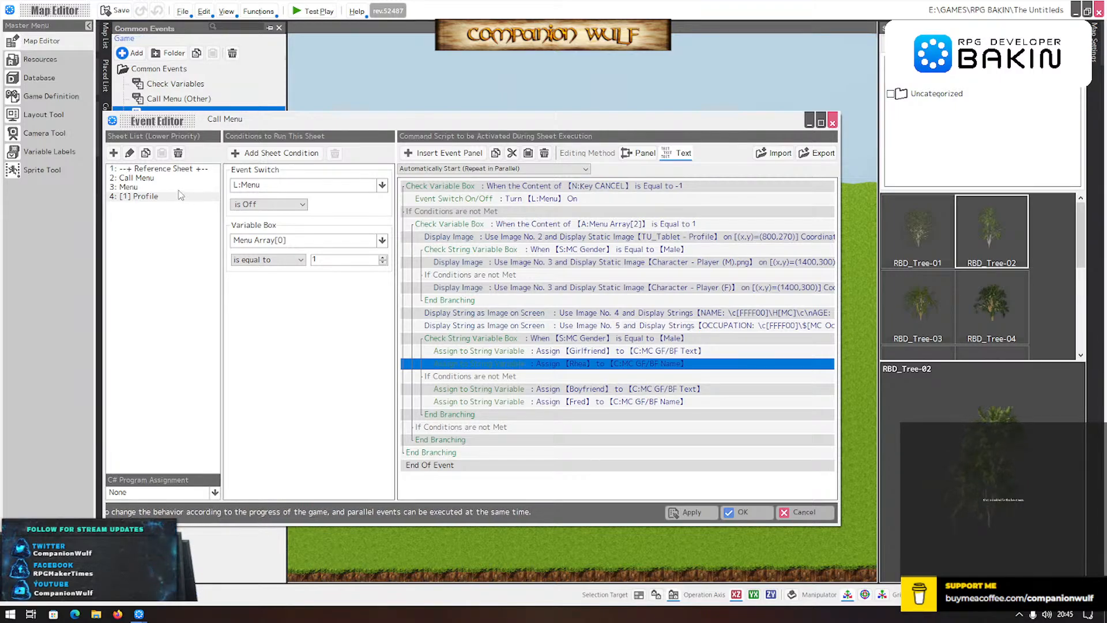
pyautogui.click(559, 339)
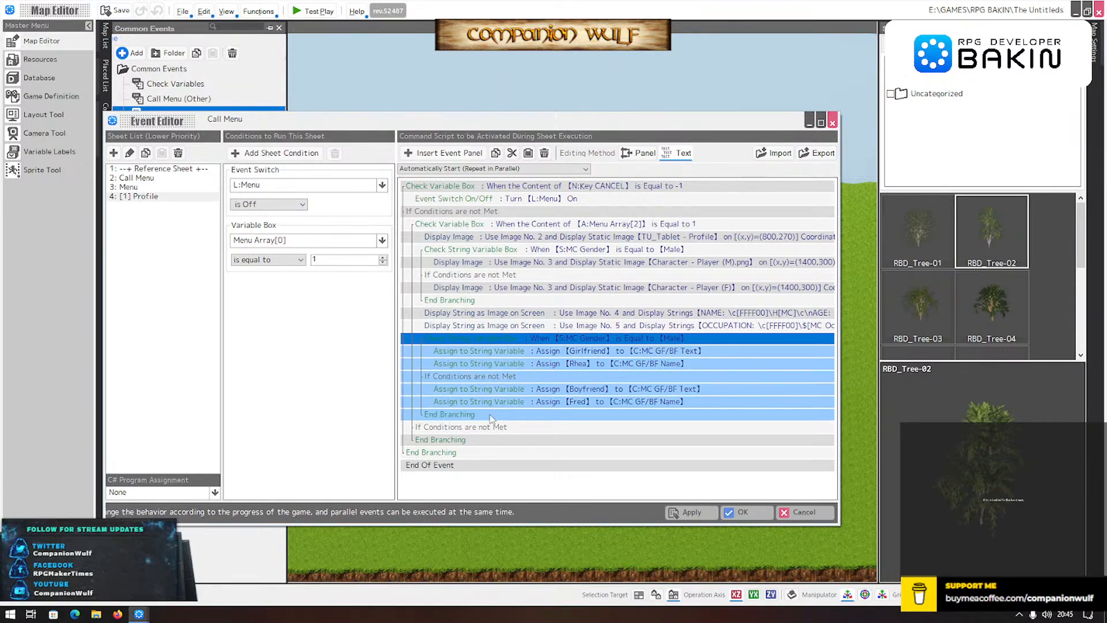
# - Copy the OCCUPATION string display command to just after the end of the girlfriend/boyfriend gender branch
pyautogui.click(528, 327)
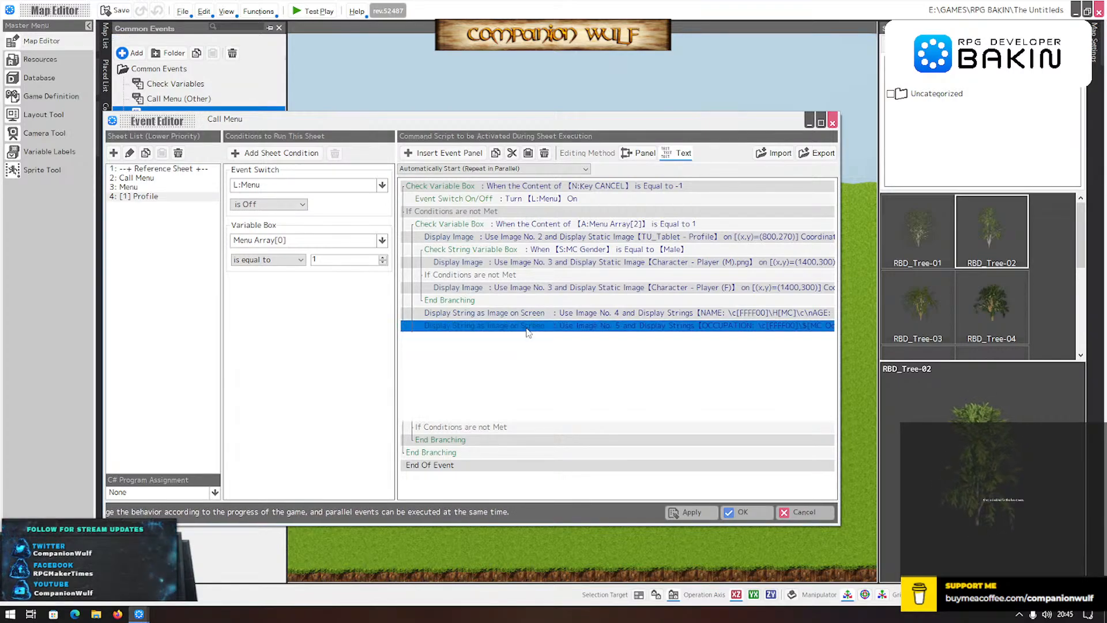
pyautogui.click(496, 154)
pyautogui.click(496, 427)
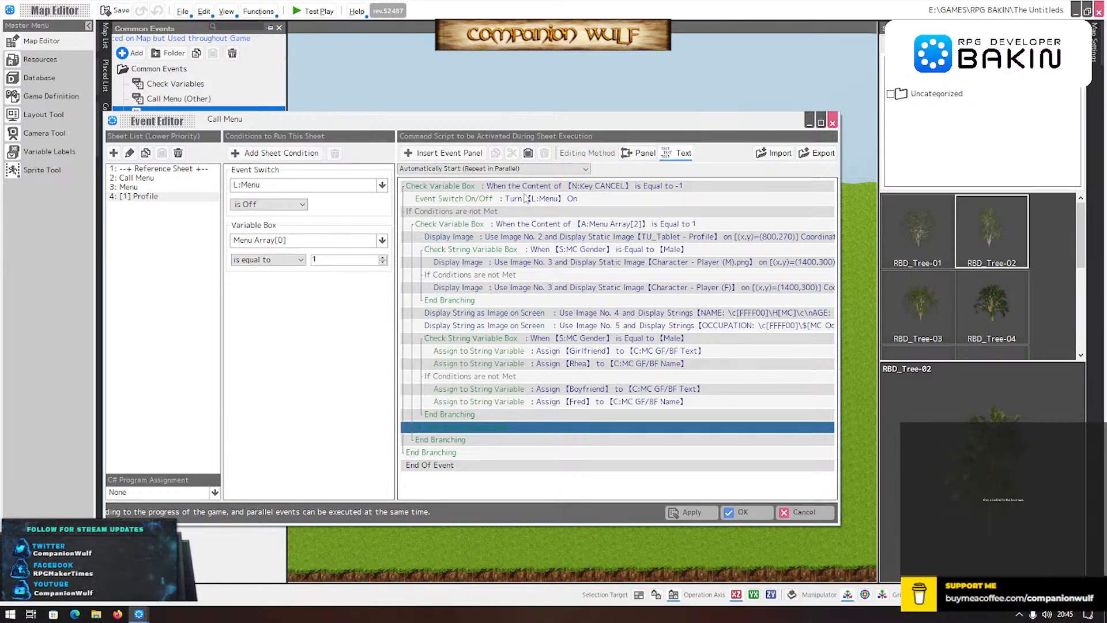
pyautogui.click(528, 153)
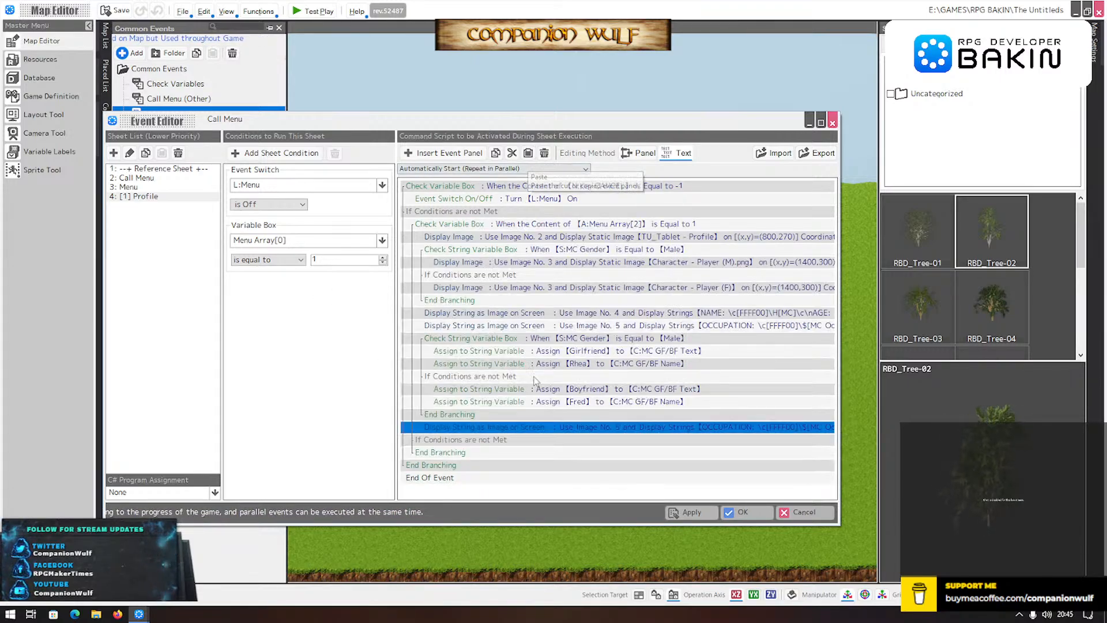
# - Set the copied string display to image number 6 with the text "RELATIONSHIPS:" and an X position of 380
pyautogui.doubleClick(565, 428)
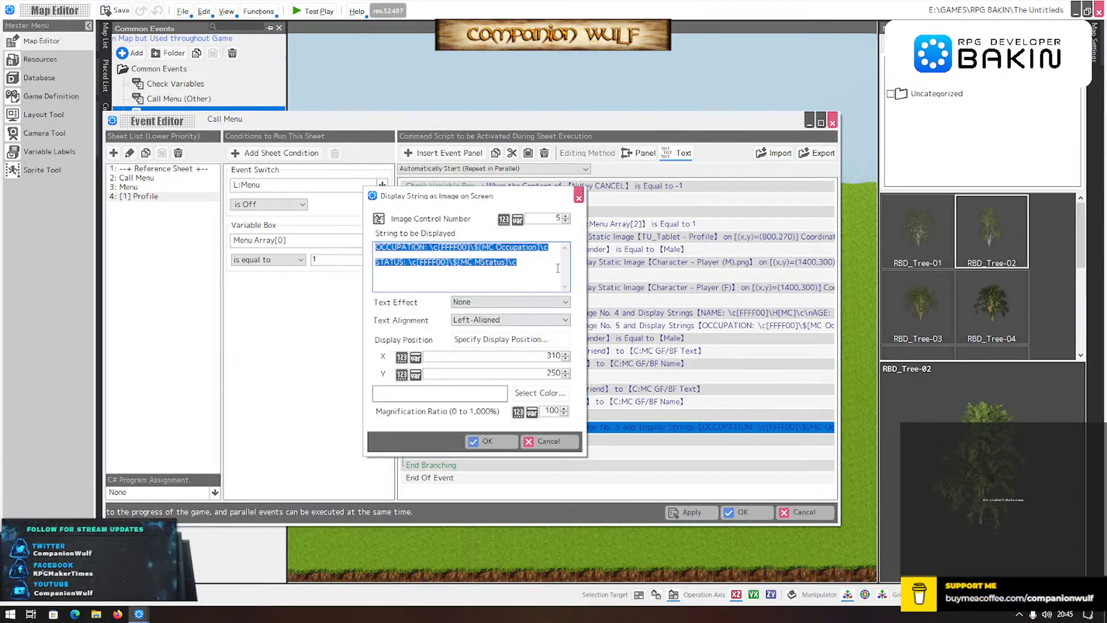
pyautogui.click(566, 216)
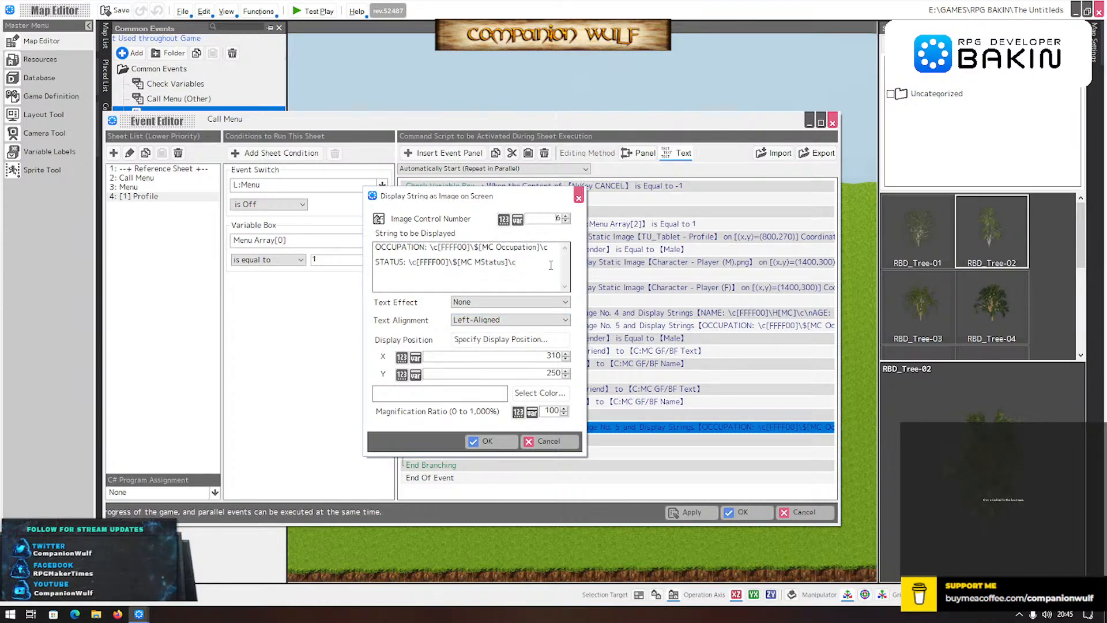
pyautogui.hotkey('ctrl', 'a')
pyautogui.write('R')
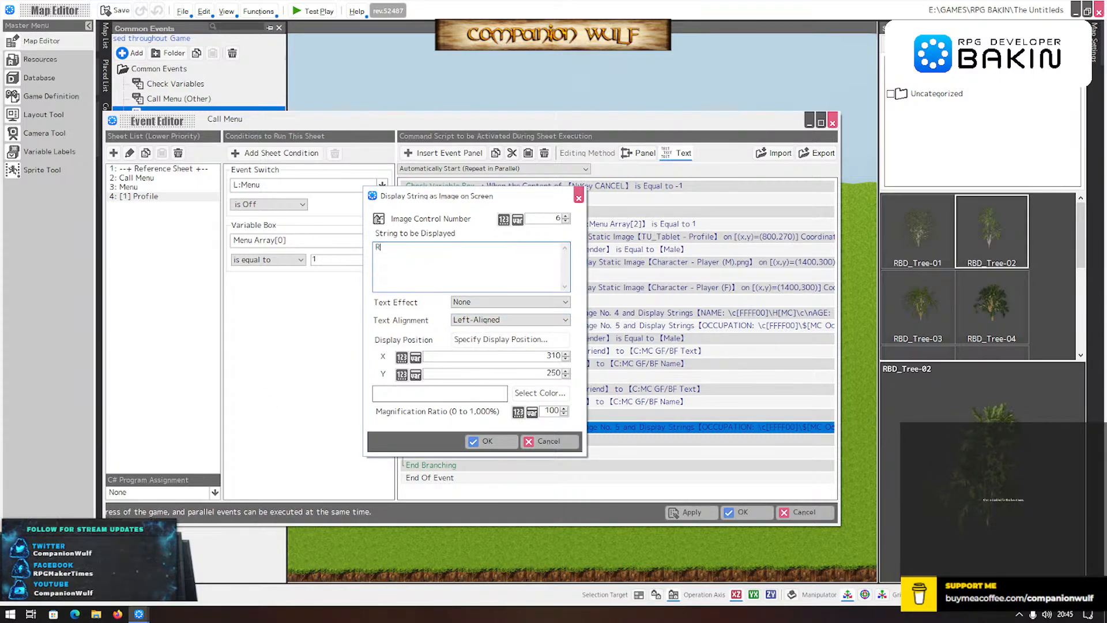
pyautogui.write('ELATIONSHIPS')
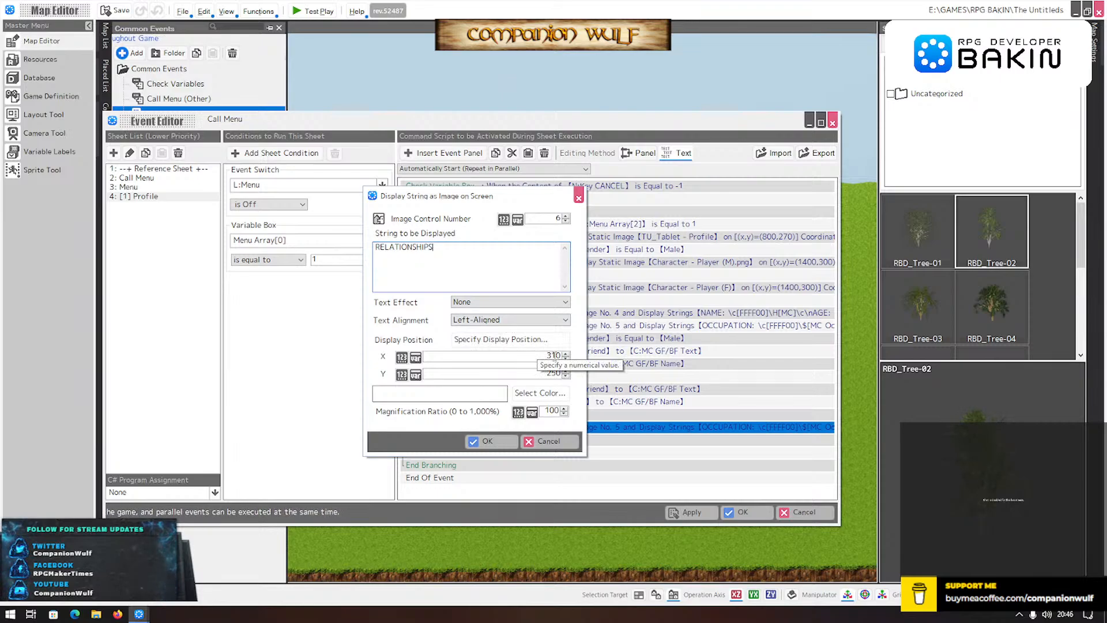
pyautogui.moveTo(554, 356); pyautogui.dragTo(555, 355)
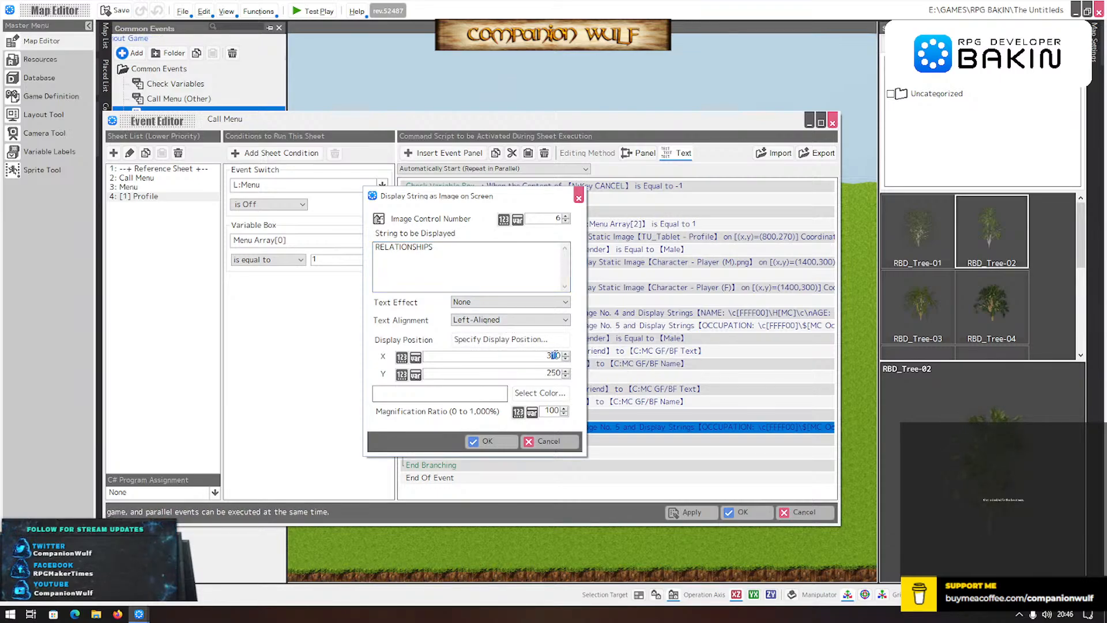
pyautogui.write('8')
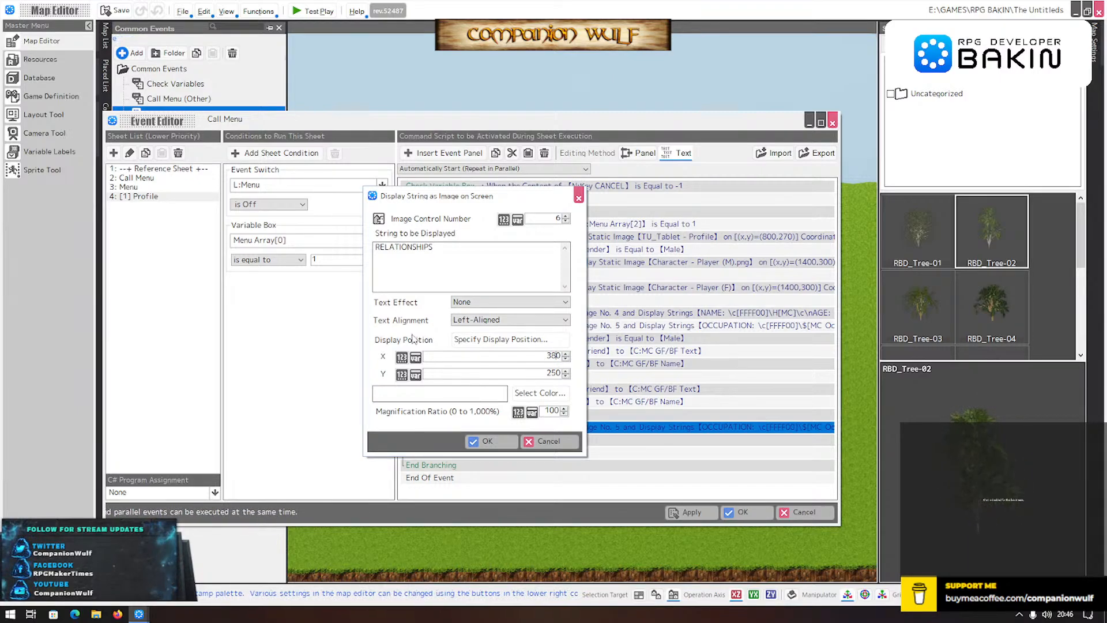
pyautogui.click(442, 253)
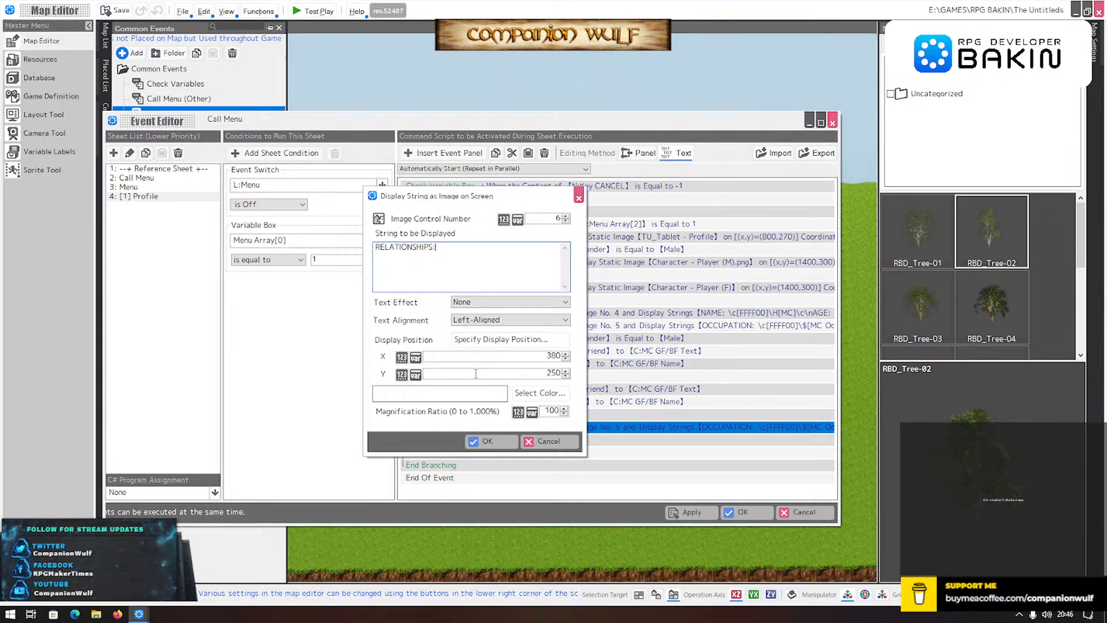
pyautogui.click(494, 441)
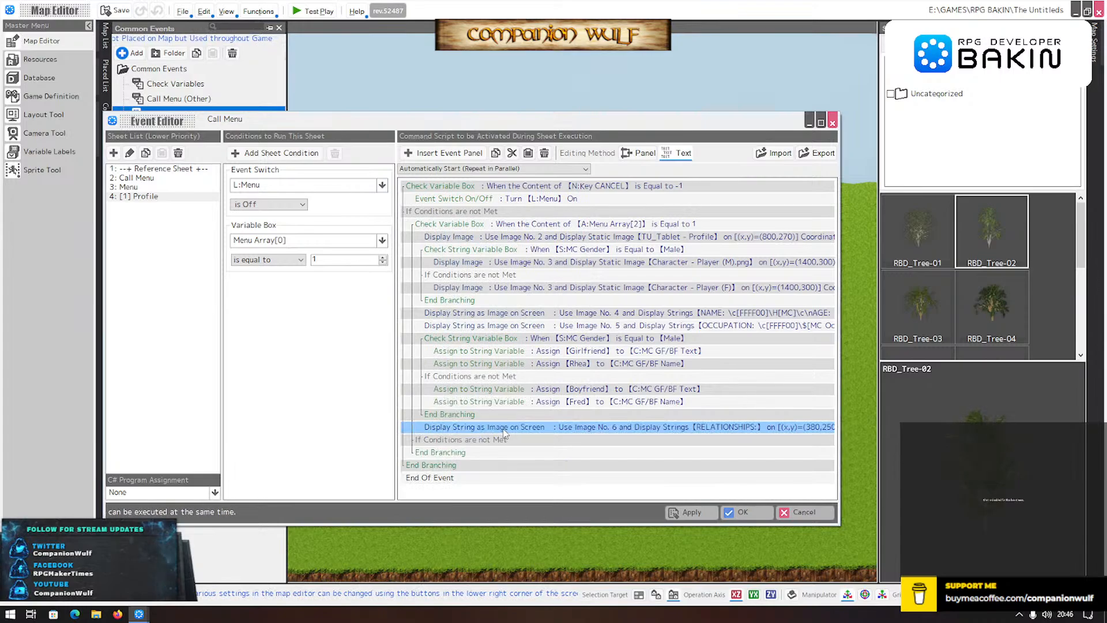
# - Duplicate the RELATIONSHIPS: string display command within the profile branch
pyautogui.doubleClick(505, 430)
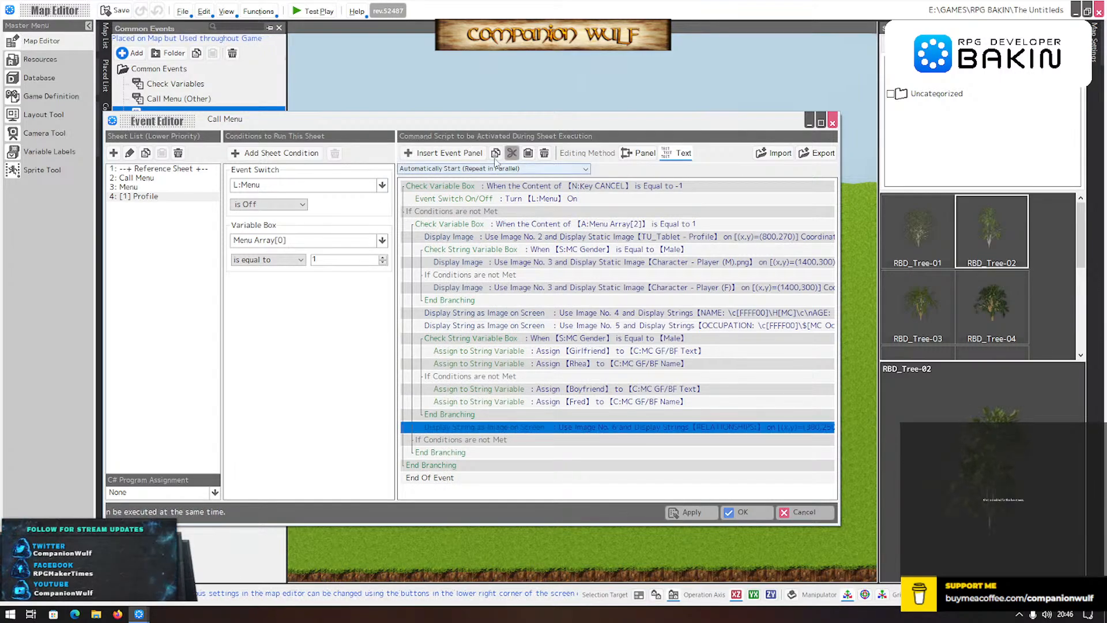
pyautogui.click(528, 153)
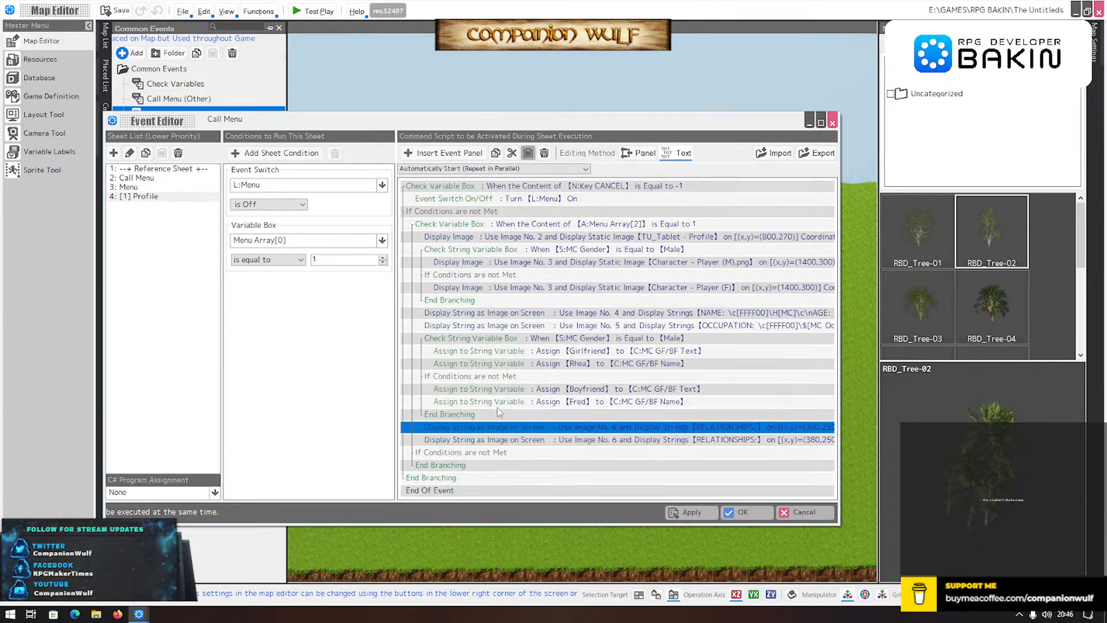
# - Set the duplicated RELATIONSHIPS: string display to image number 7 and replace its text with "Best Friend: \c[FFFF00]", the friend's name and "\c"
pyautogui.doubleClick(513, 439)
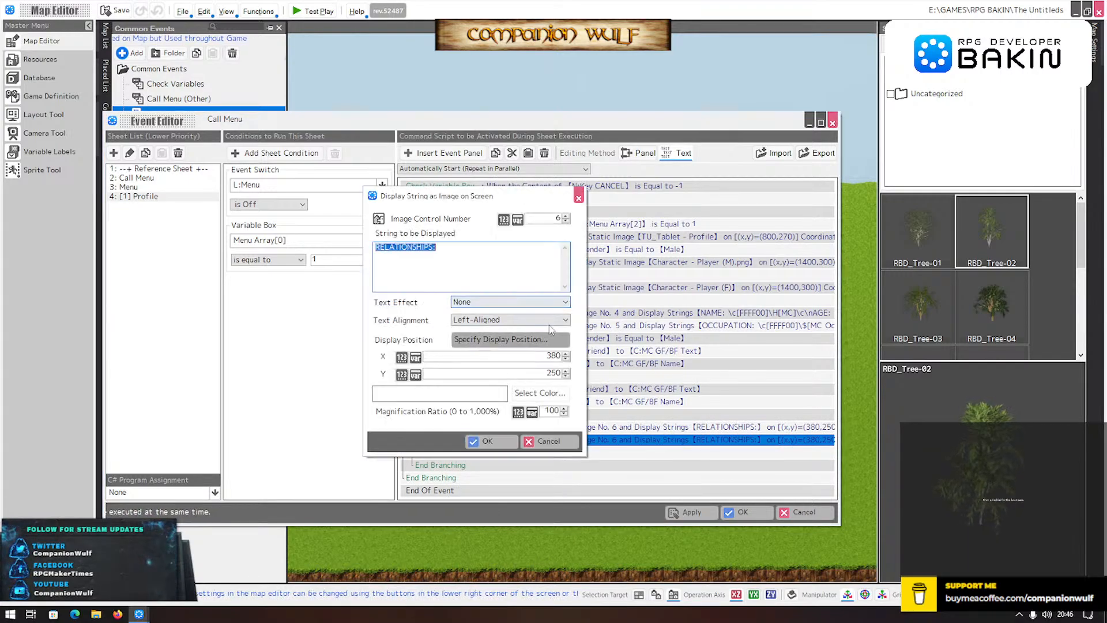
pyautogui.click(567, 215)
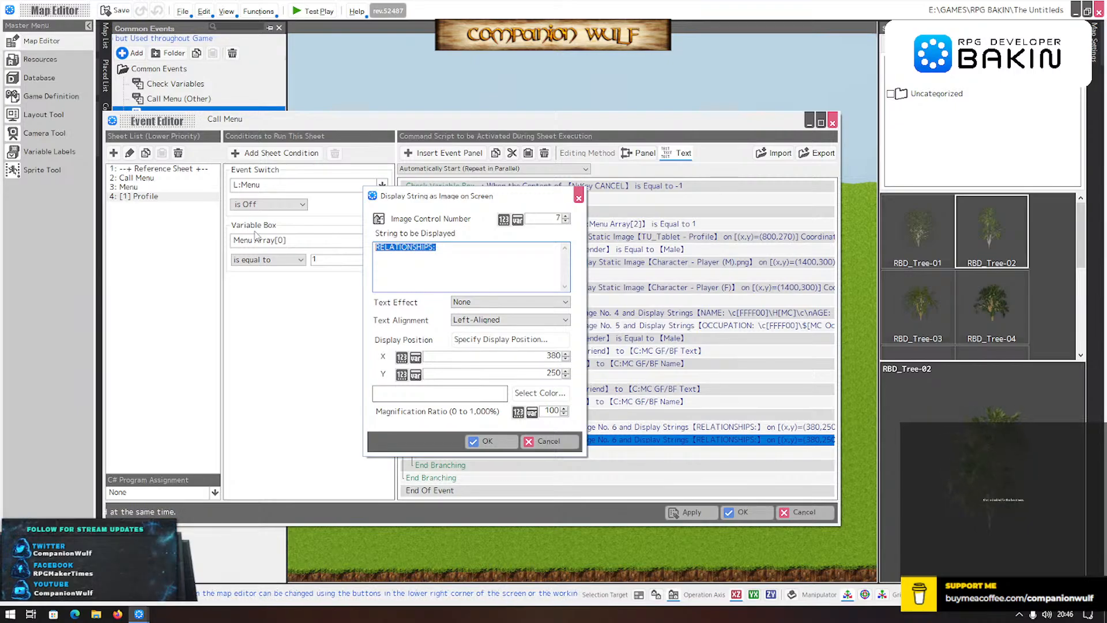
pyautogui.write('Bes')
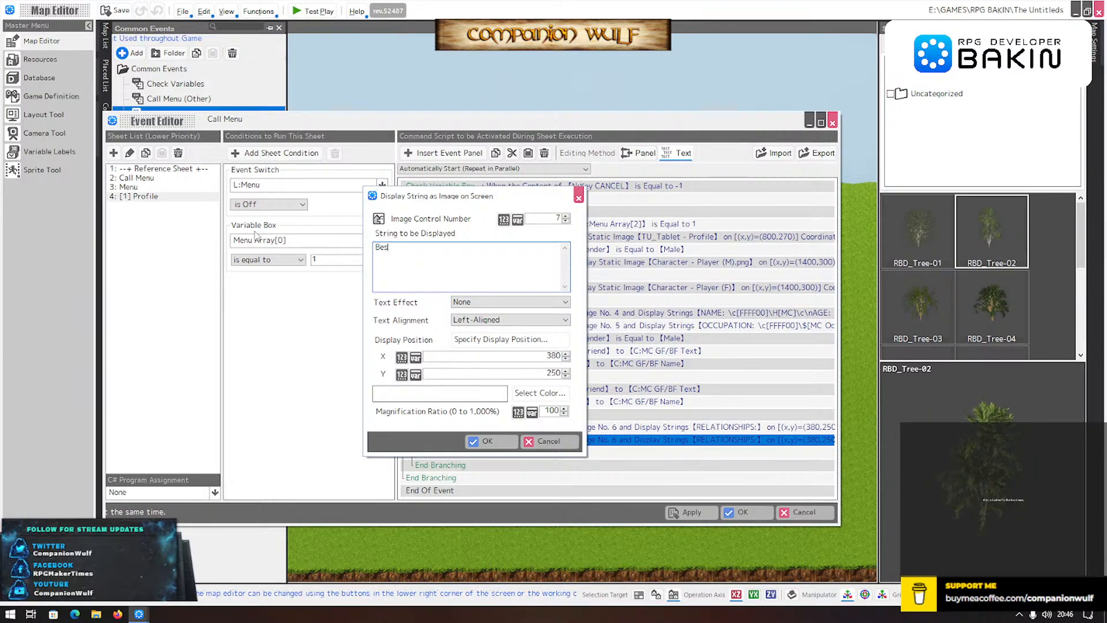
pyautogui.write('t Frie')
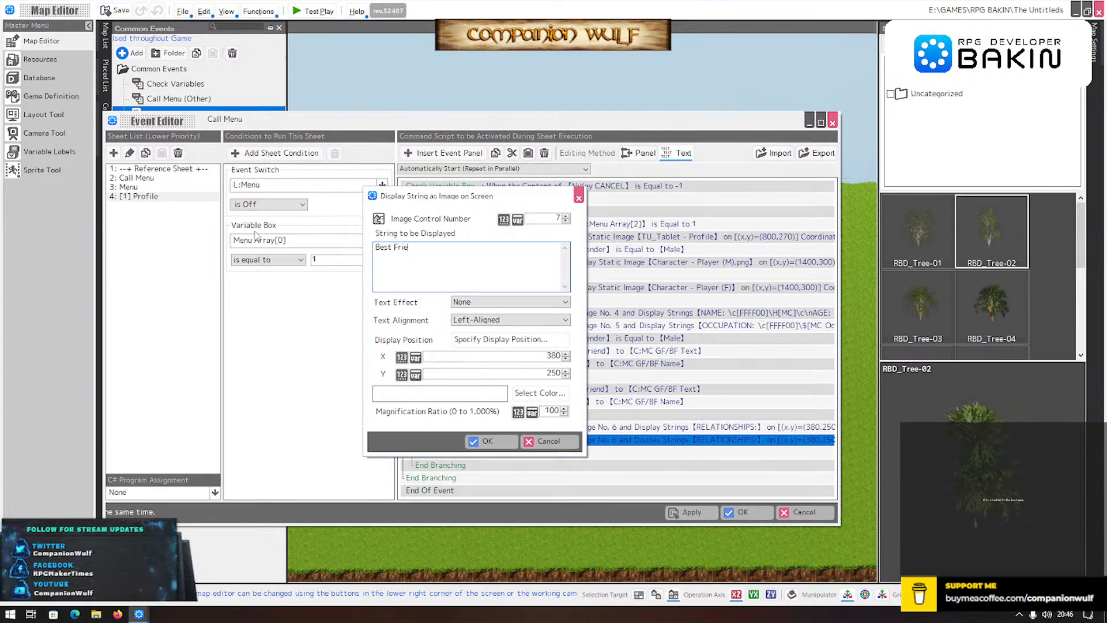
pyautogui.write('nd: \\')
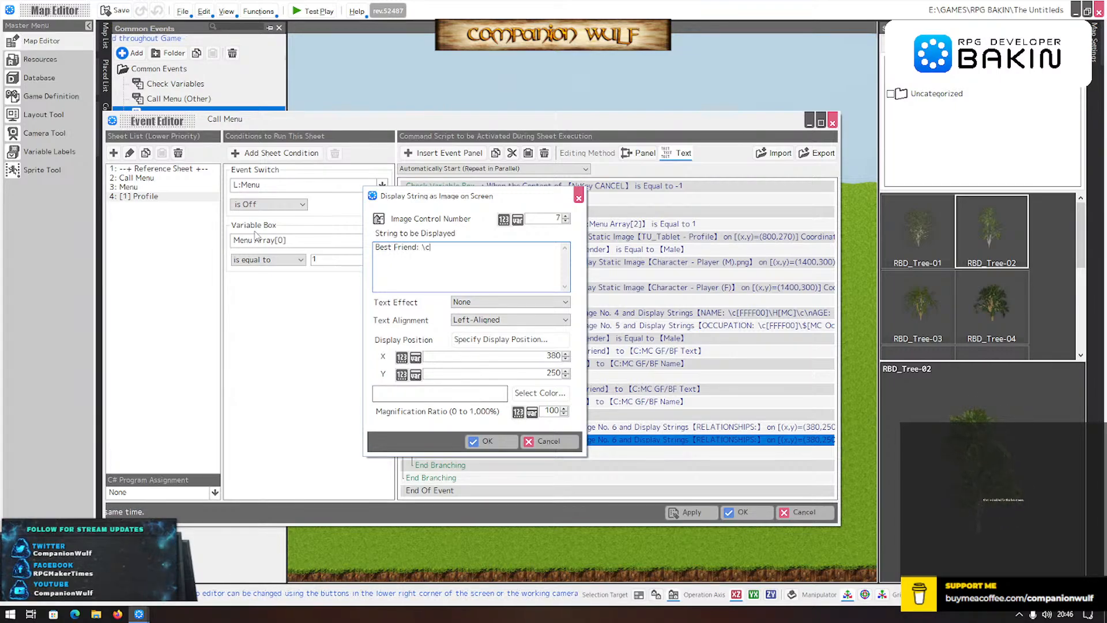
pyautogui.write('c[FFF')
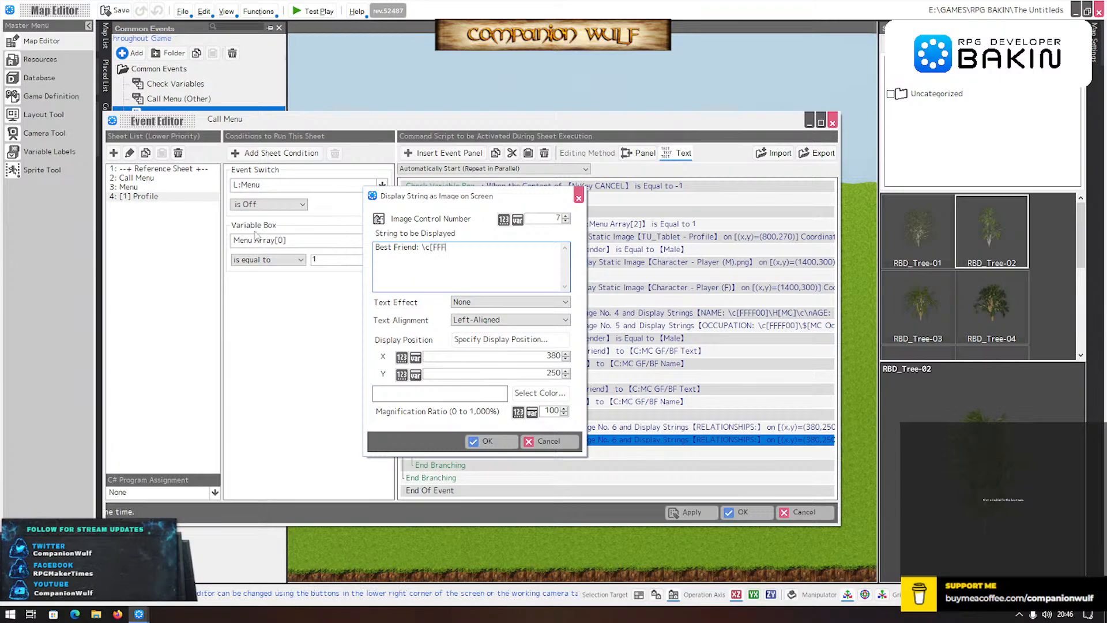
pyautogui.write('F00')
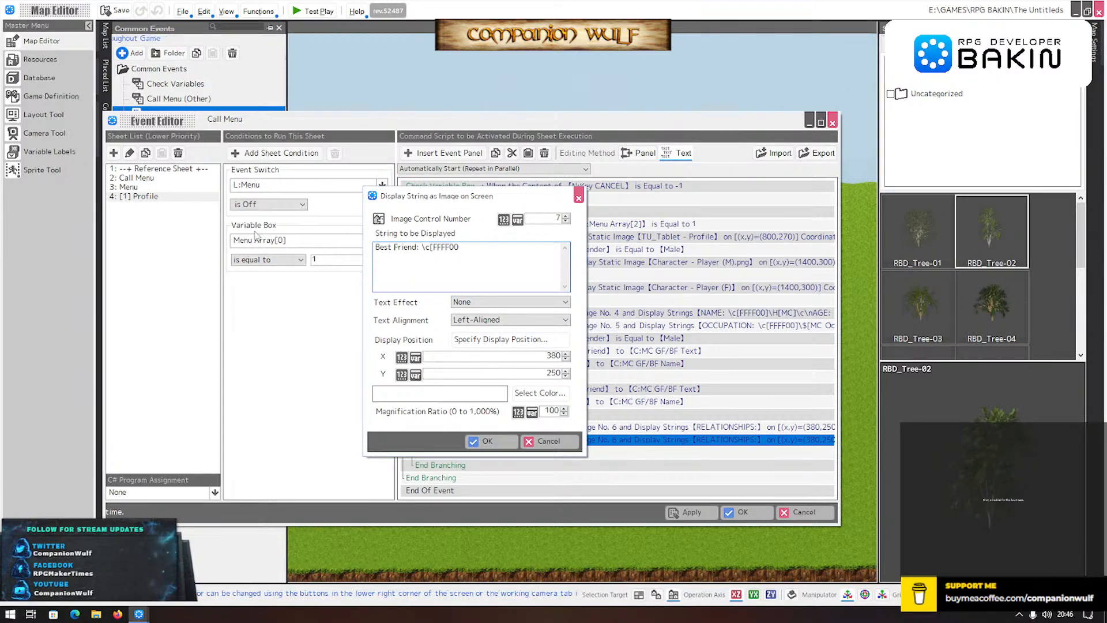
pyautogui.write(']')
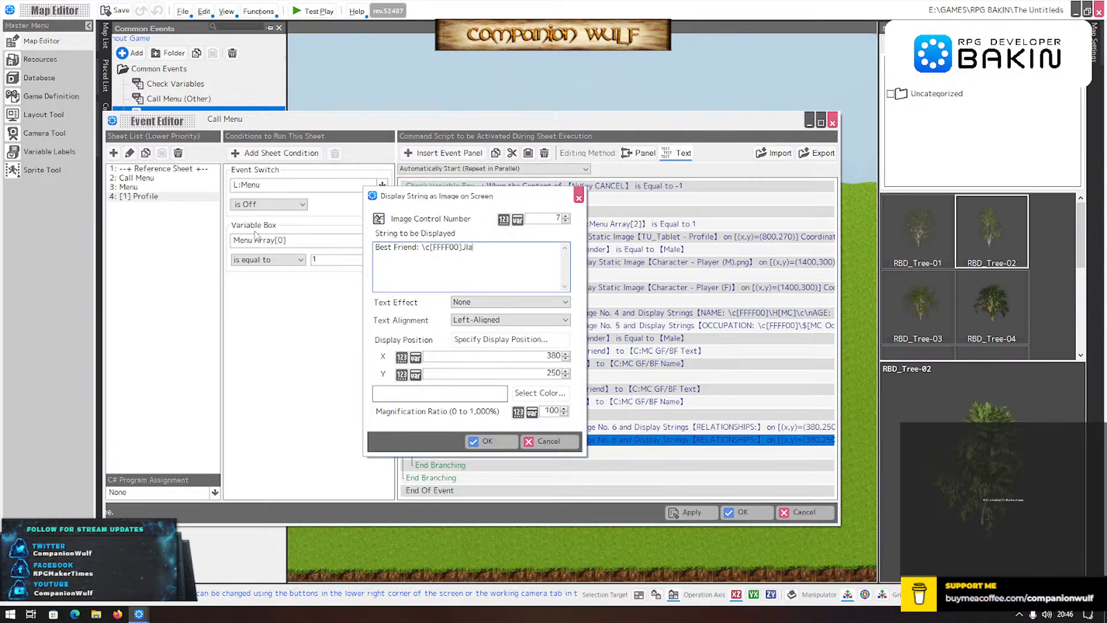
pyautogui.write('Jia')
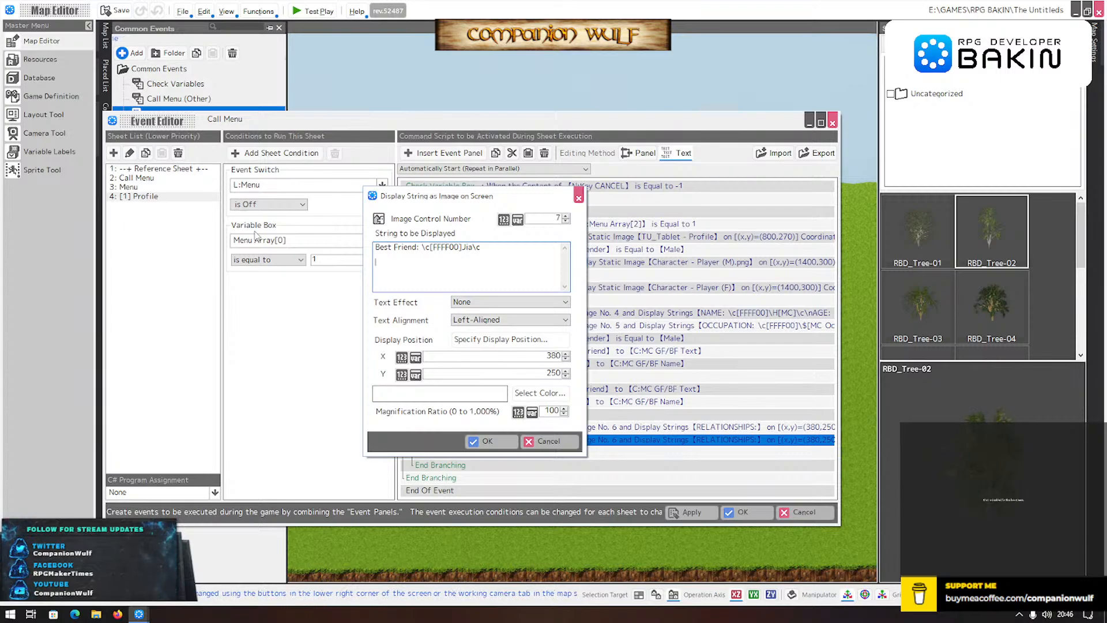
pyautogui.write('\\c')
pyautogui.press('Return')
# - Add the ex-partner label "Ex-\$[MC GF/BF Text]: " below the Best Friend line, separated by a blank line
pyautogui.write('Ex')
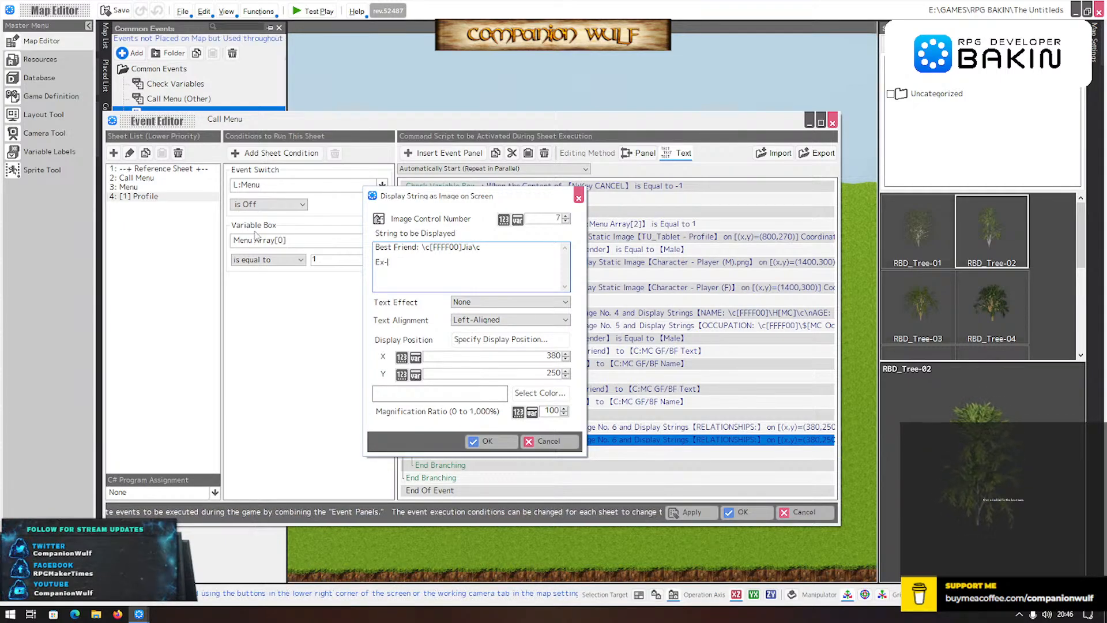
pyautogui.write('-\\')
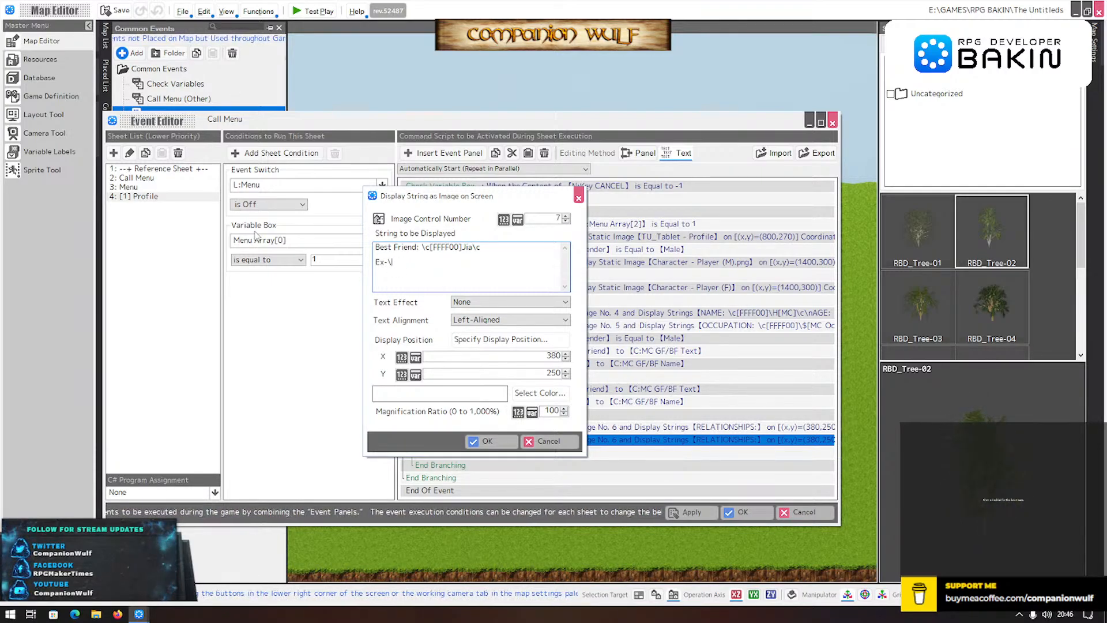
pyautogui.write('$')
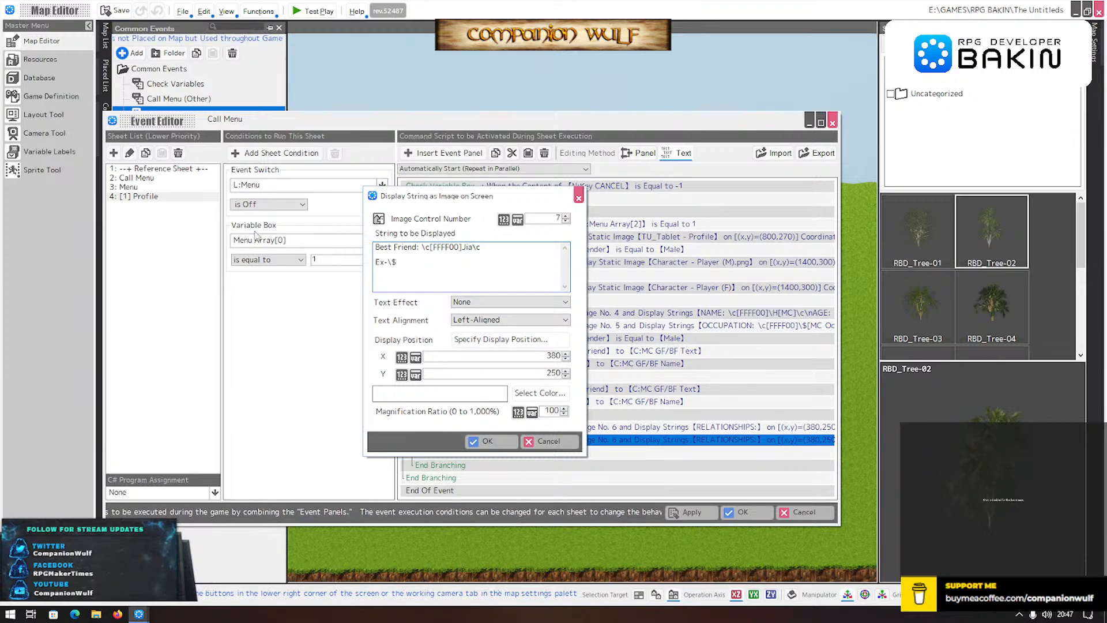
pyautogui.write('[')
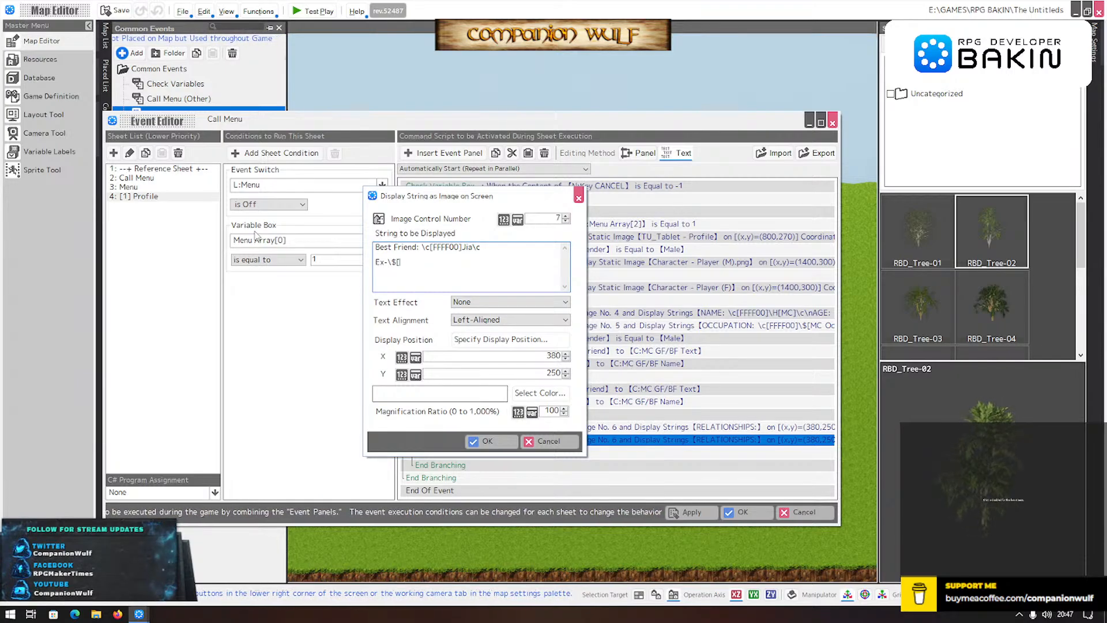
pyautogui.write('MC')
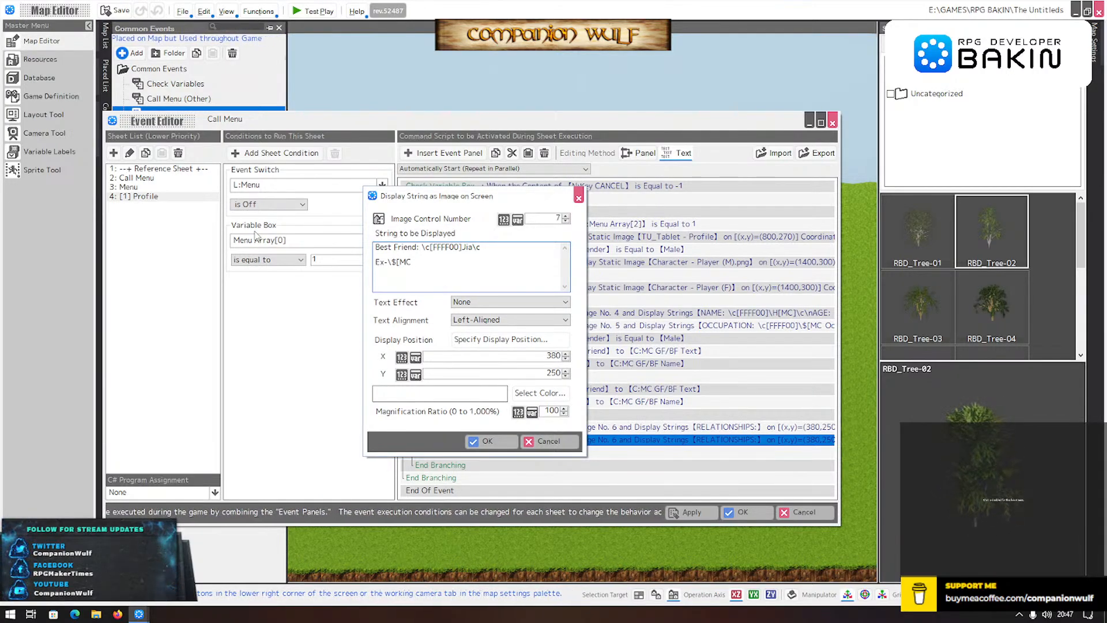
pyautogui.write(' GF/V')
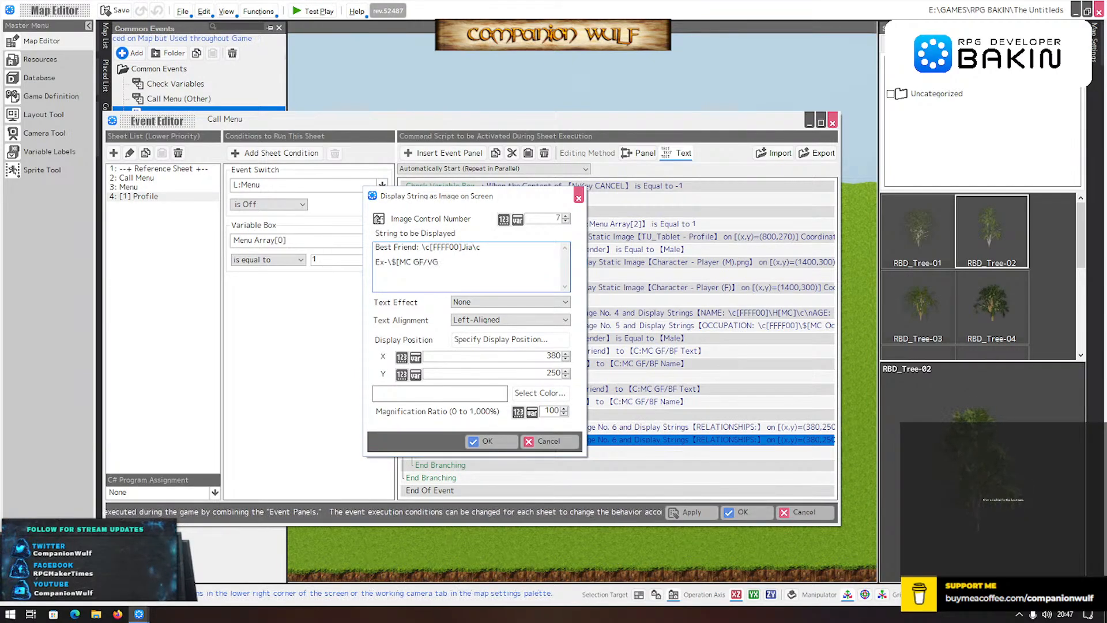
pyautogui.press('BackSpace')
pyautogui.write('BF')
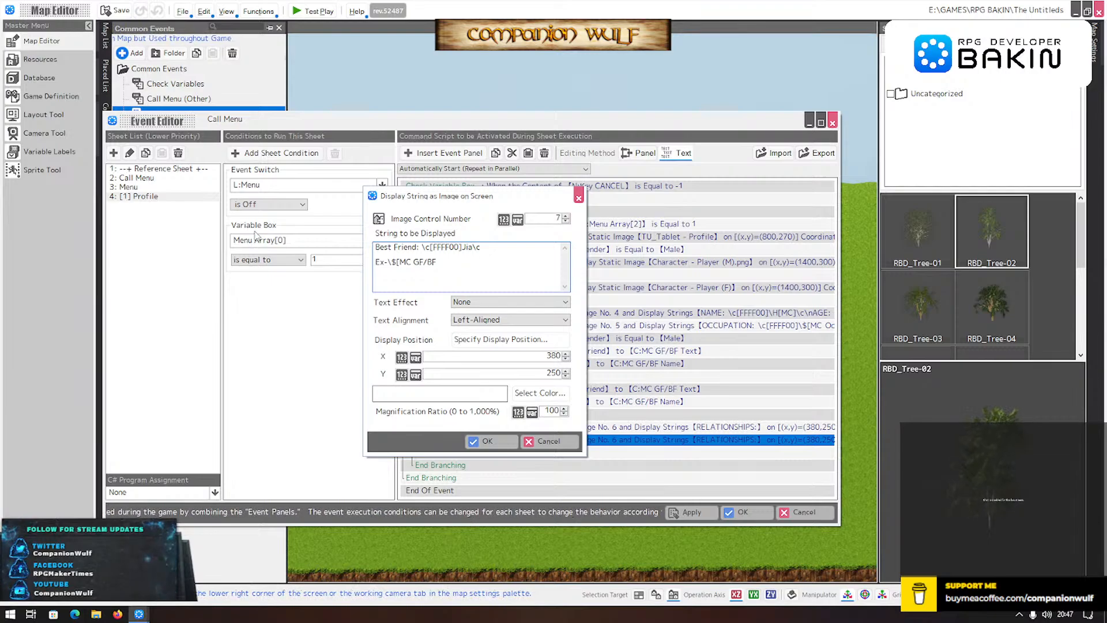
pyautogui.write(' Text')
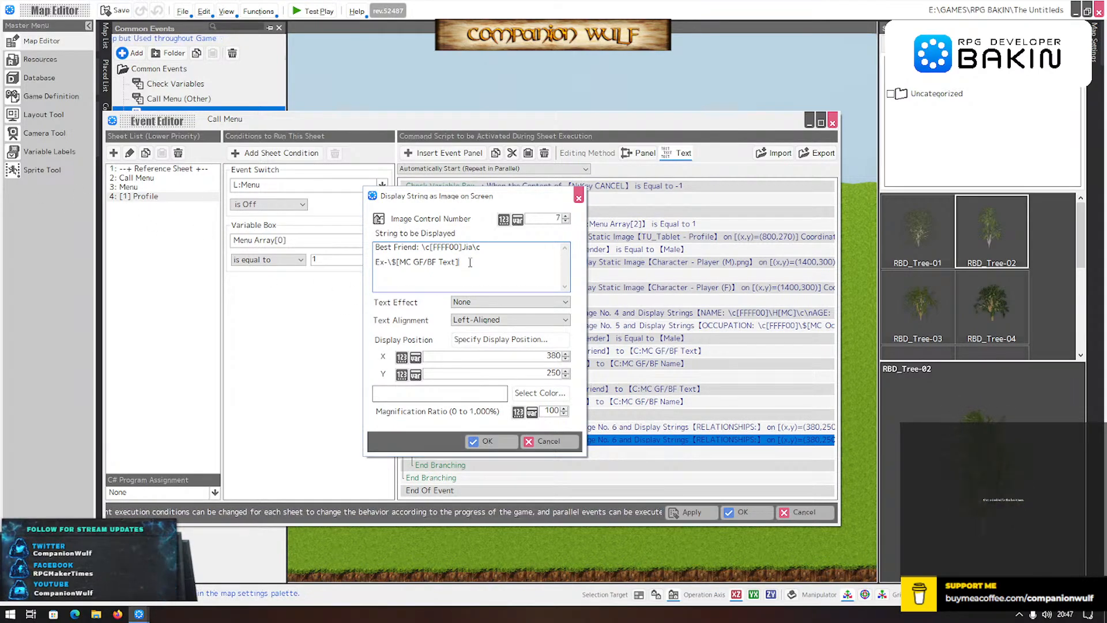
pyautogui.write('@')
pyautogui.press('BackSpace')
pyautogui.write(': ')
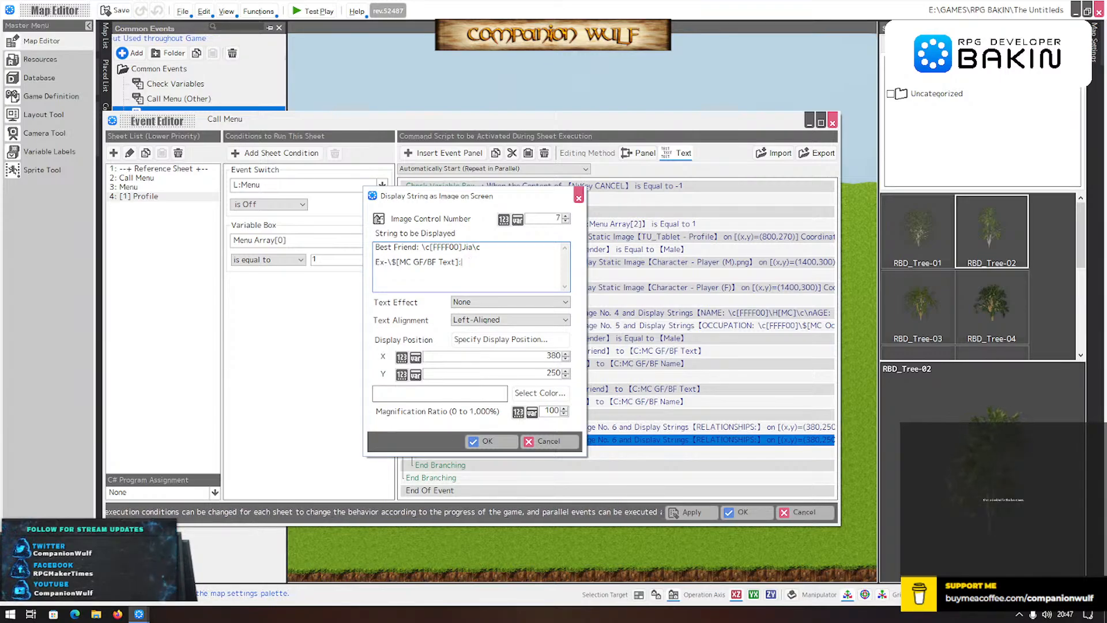
# - Complete the ex-partner line with the yellow name variable code "\c[FFFF00]\$[MC GF/BF Name]"
pyautogui.write('\\c')
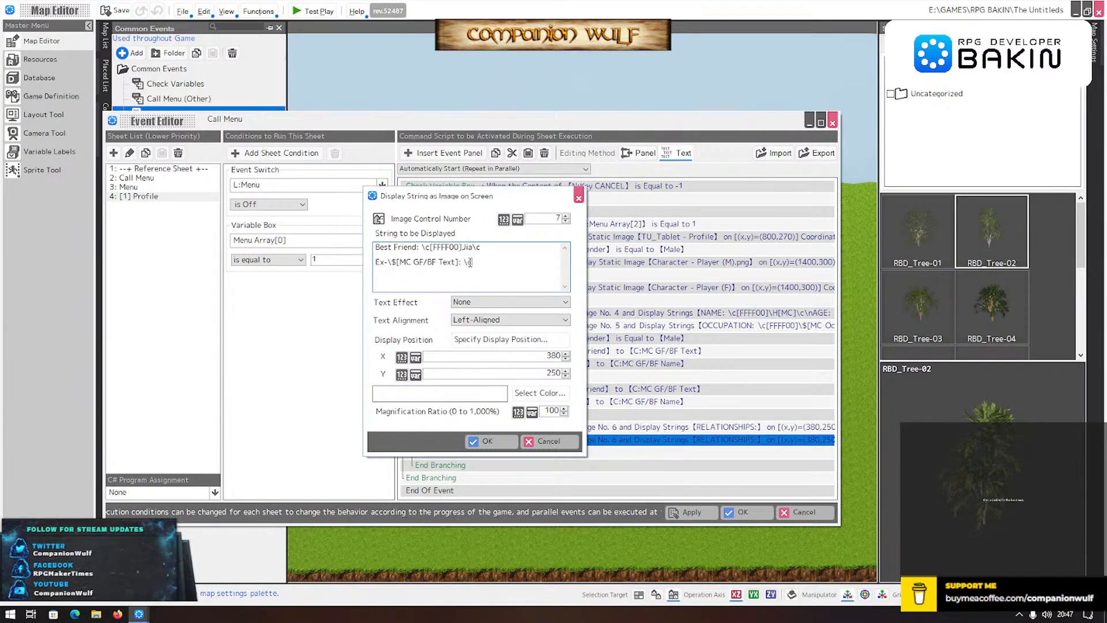
pyautogui.write('[FFF')
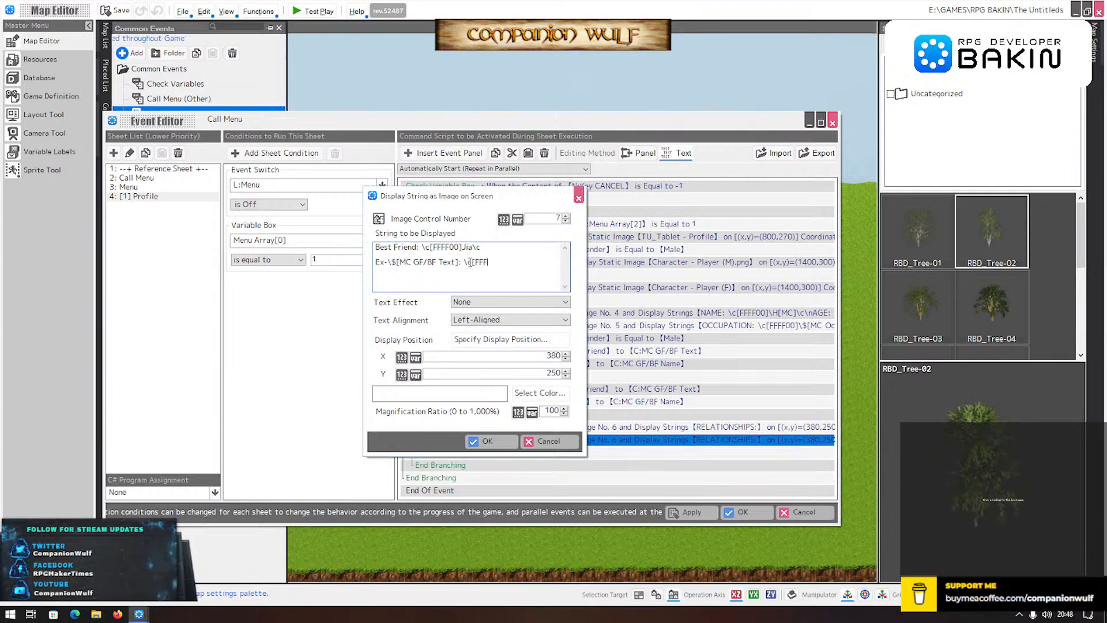
pyautogui.write('F00')
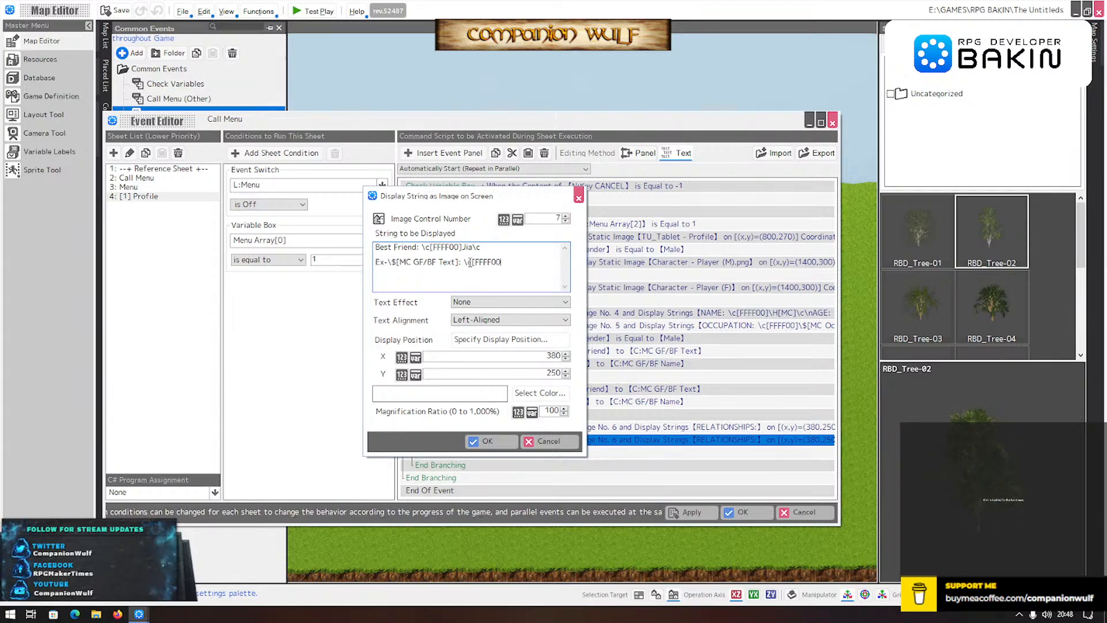
pyautogui.write(']\\')
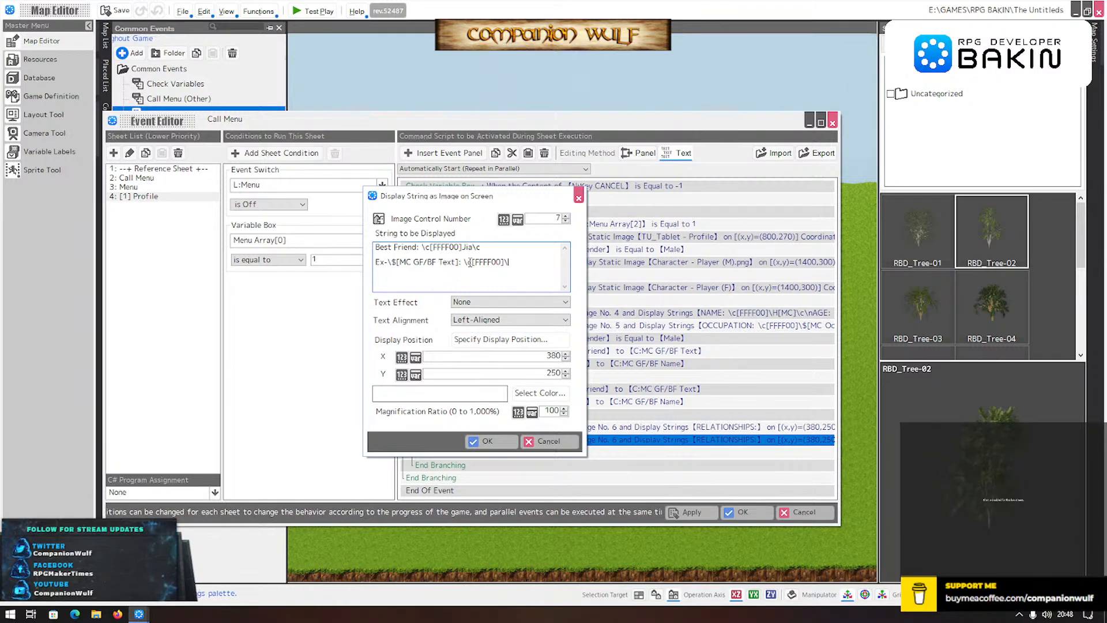
pyautogui.write('$[M')
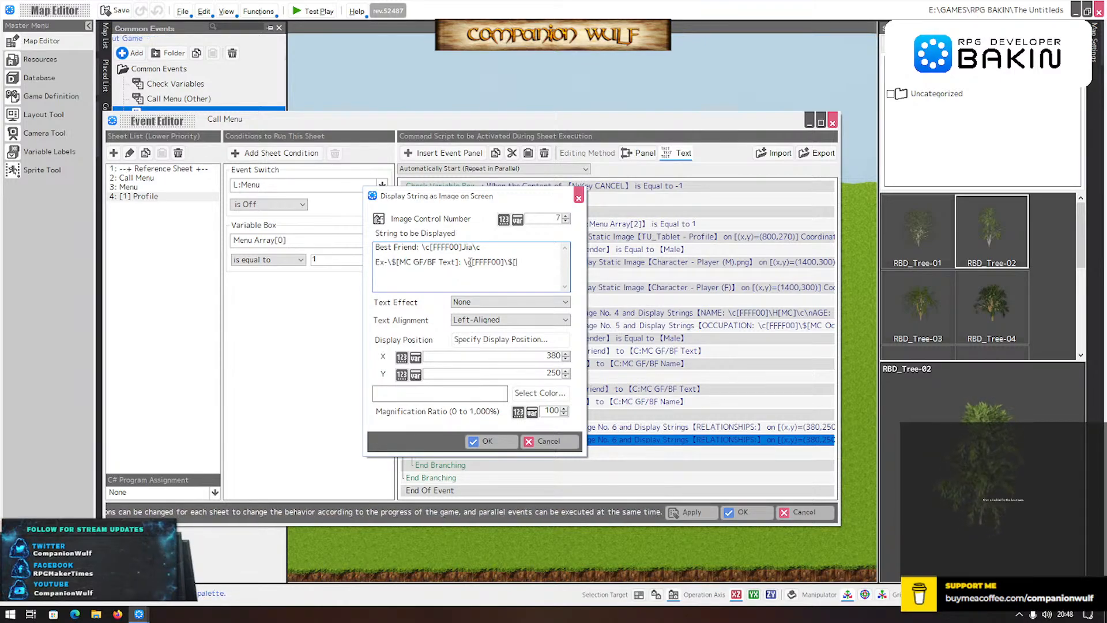
pyautogui.write('C G')
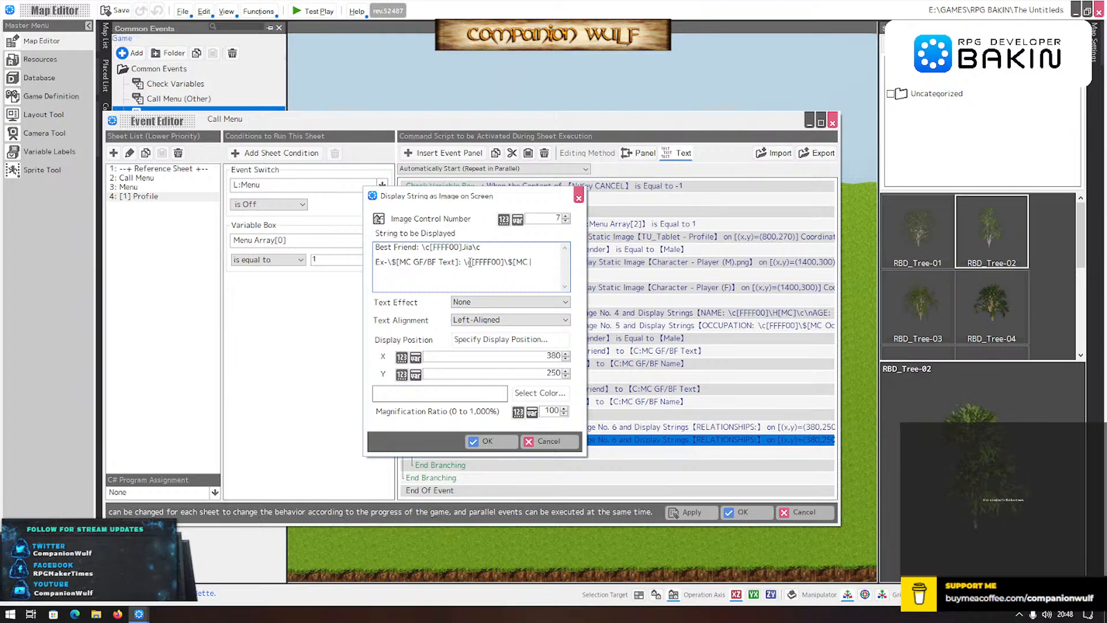
pyautogui.write('F')
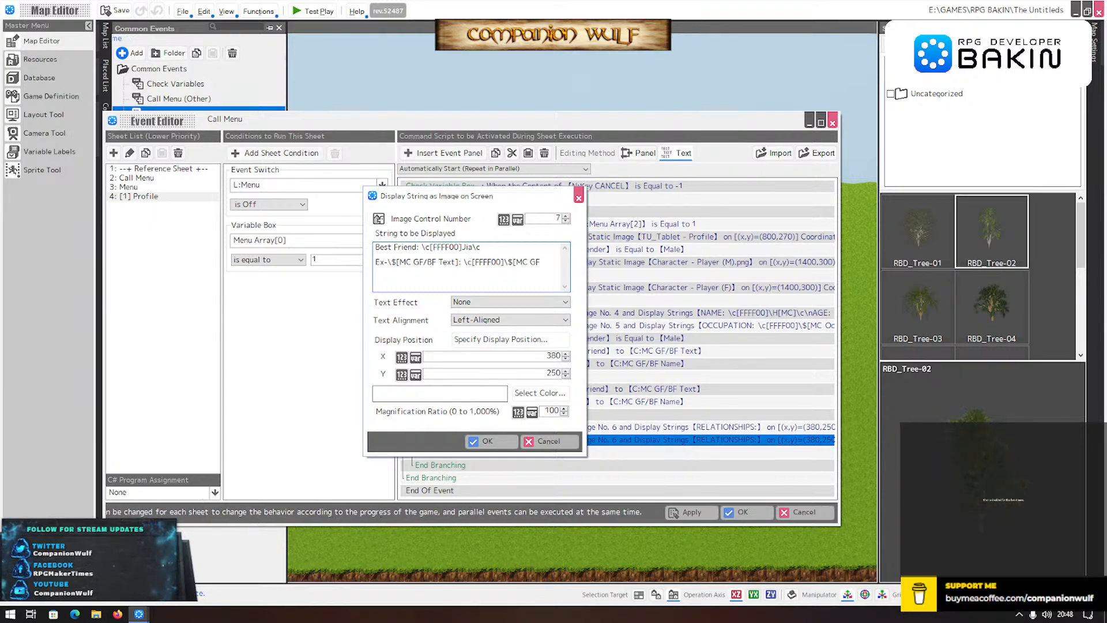
pyautogui.write('/BF ')
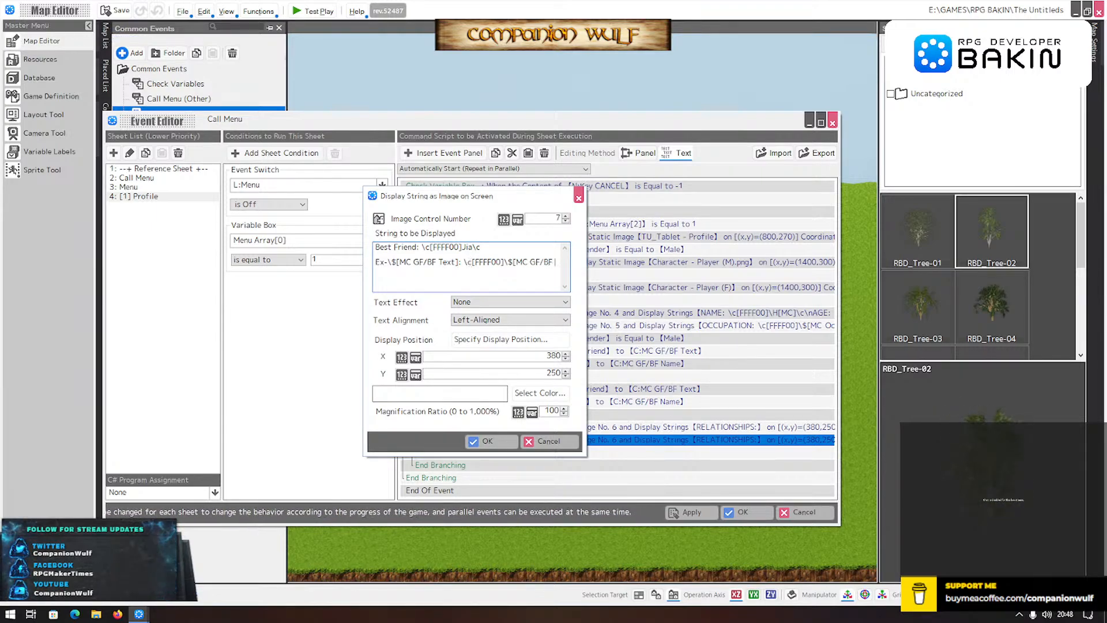
pyautogui.write('MN')
pyautogui.press('BackSpace')
pyautogui.press('BackSpace')
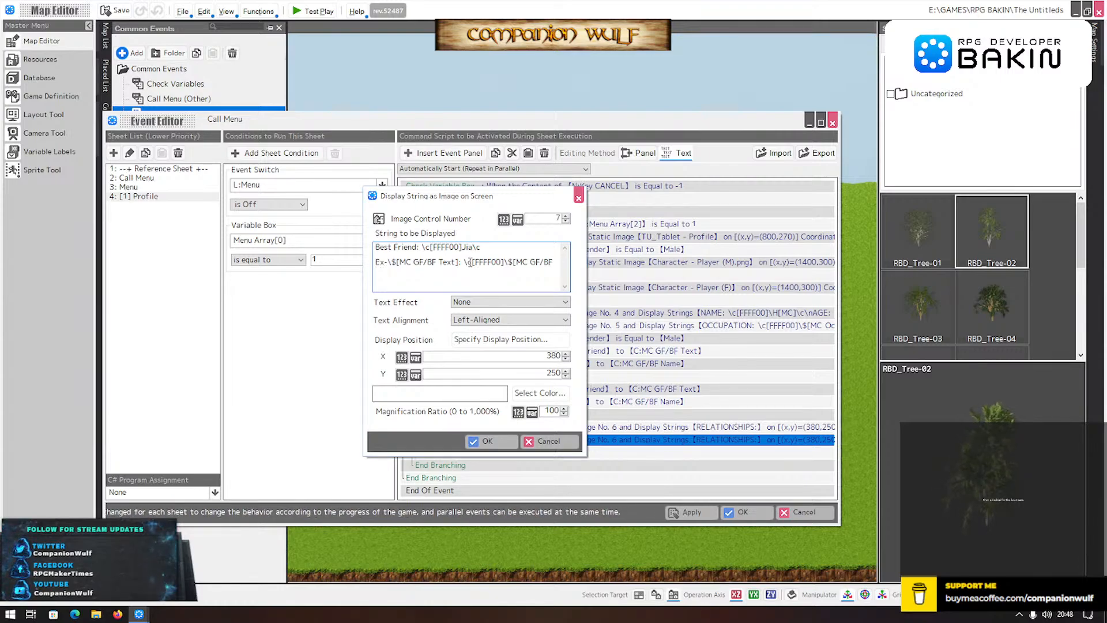
pyautogui.write('Name]')
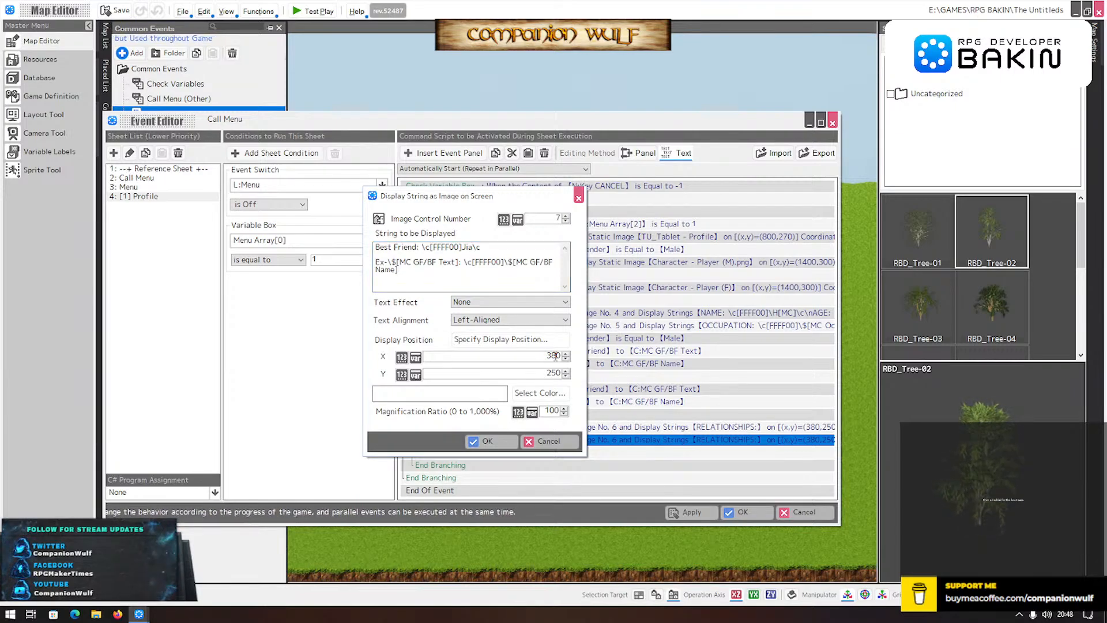
# - Set the image 7 string's X position to 430 and accept the changes to the Call Menu event
pyautogui.moveTo(559, 356); pyautogui.dragTo(532, 356)
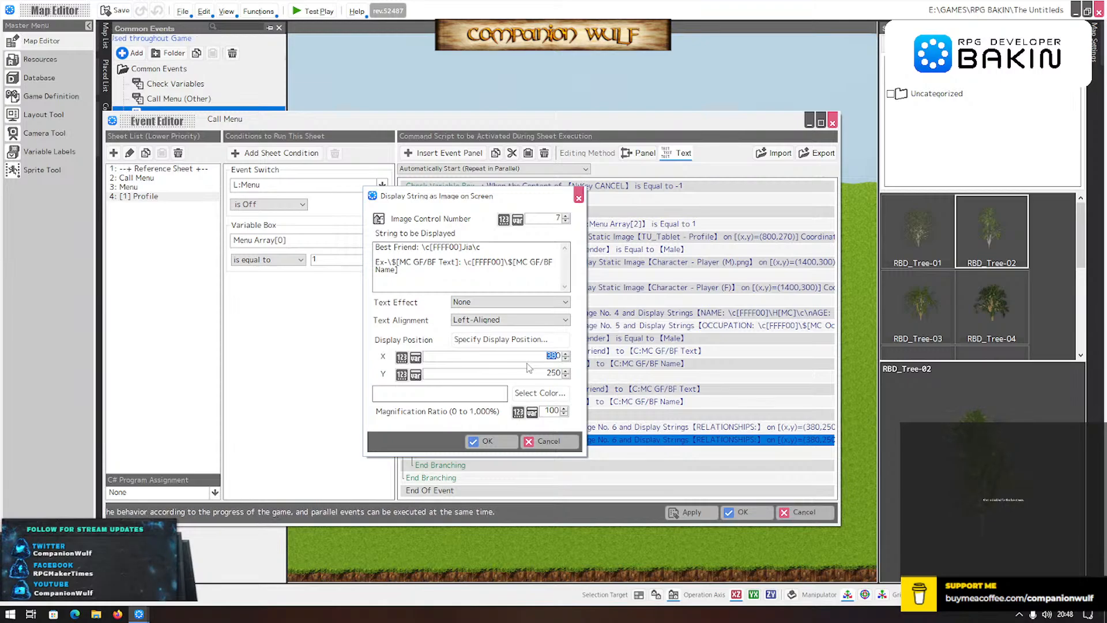
pyautogui.write('430')
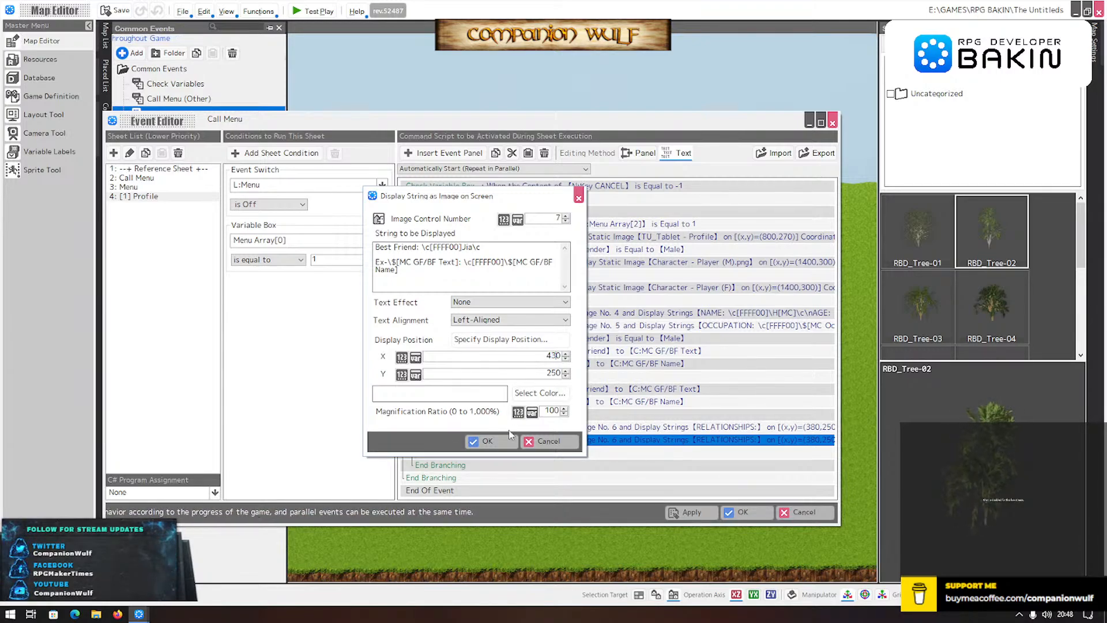
pyautogui.click(484, 441)
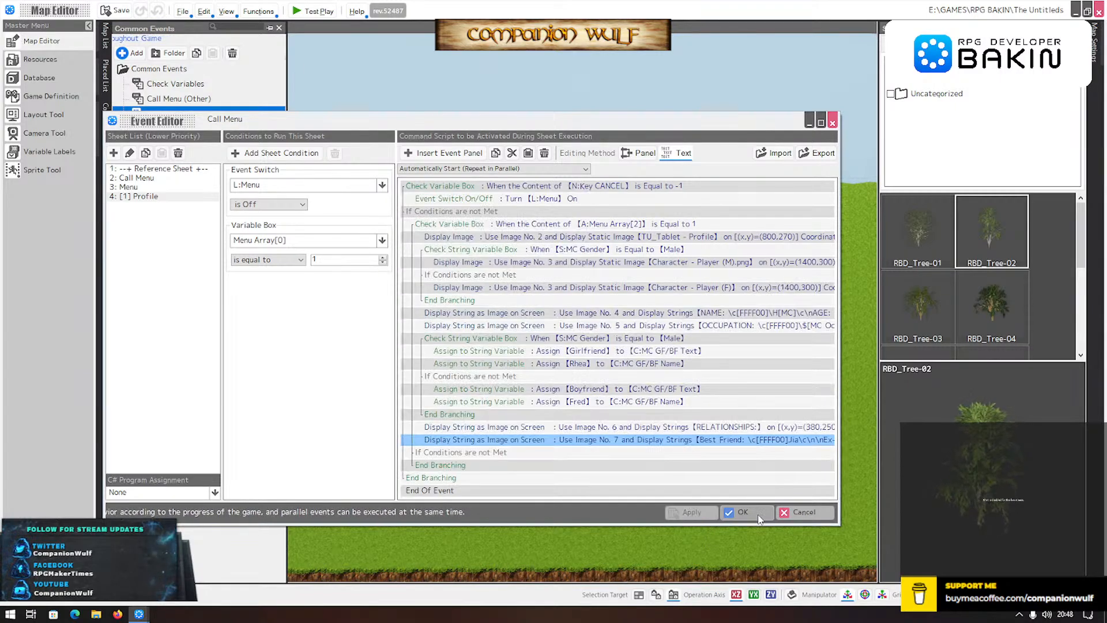
pyautogui.click(743, 512)
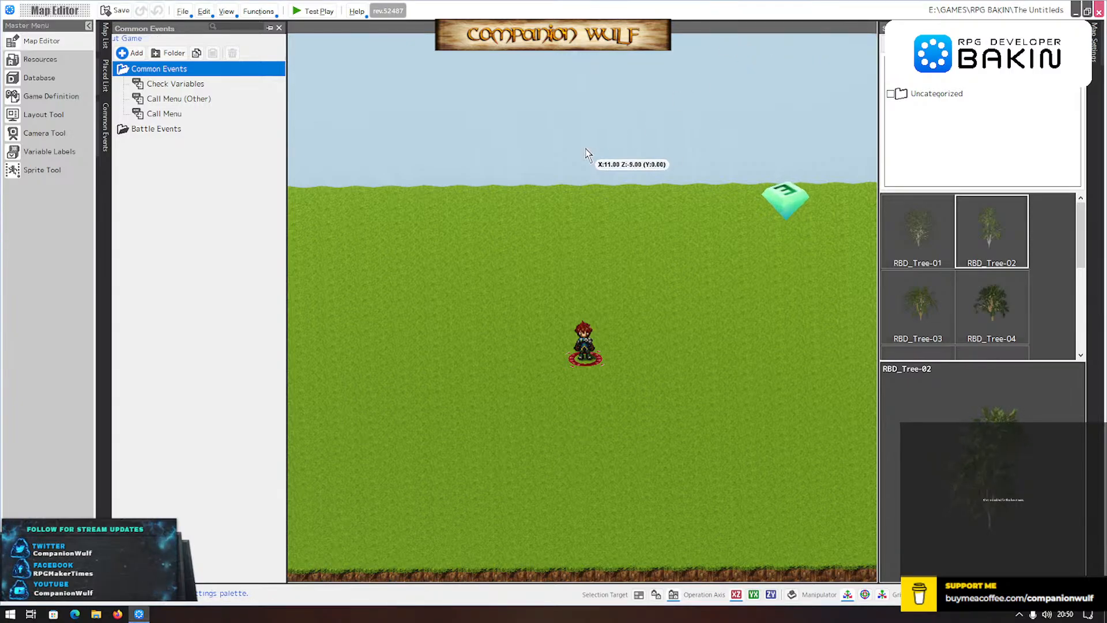
# - Test play the game and open the Profile page from the tablet menu to check the relationships text
pyautogui.click(311, 11)
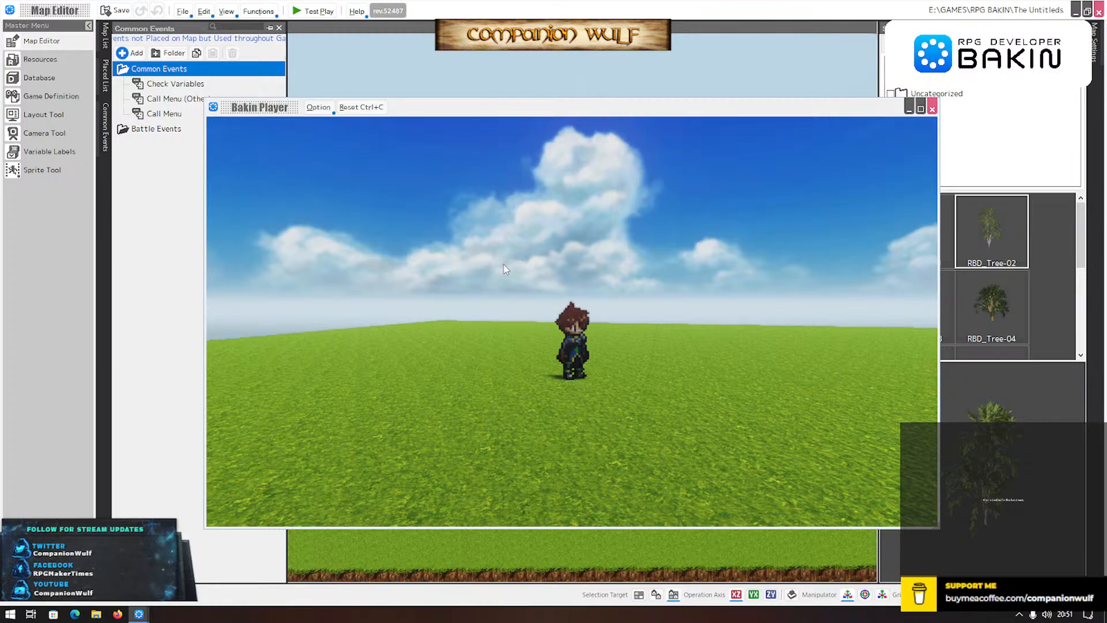
pyautogui.press('Escape')
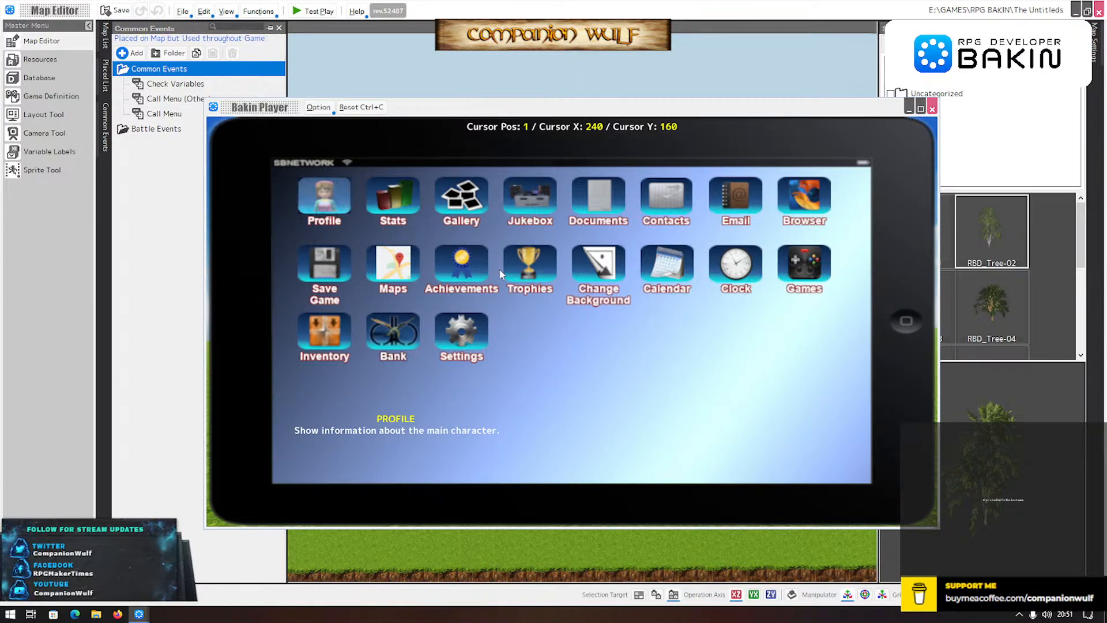
pyautogui.press('Return')
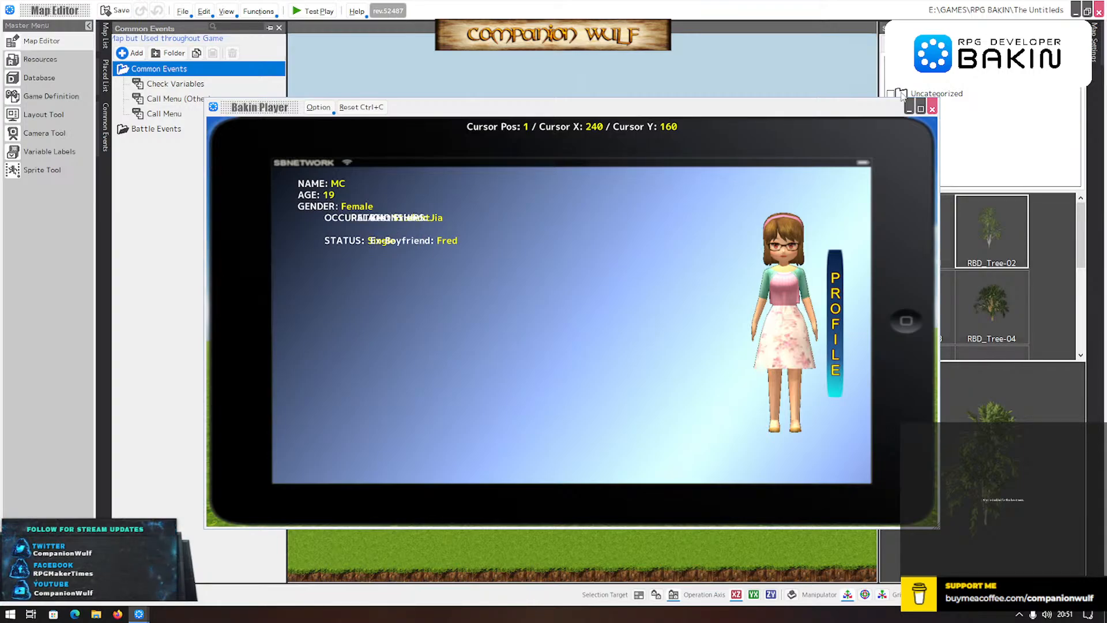
# - Close the test play and open the [1] Profile sheet of the Call Menu common event
pyautogui.click(933, 108)
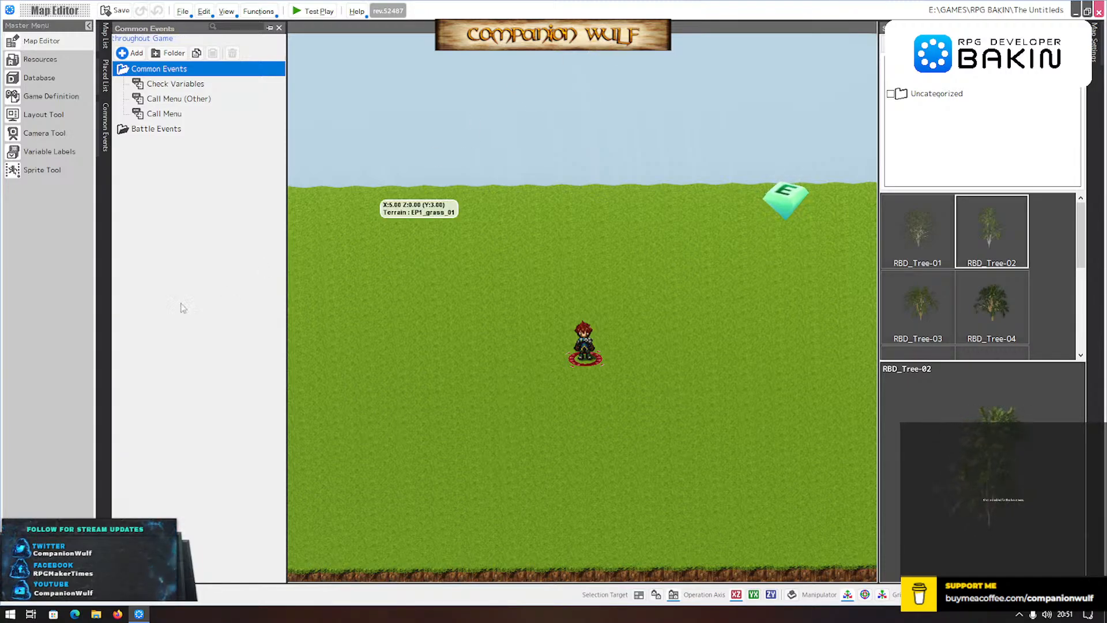
pyautogui.click(144, 115)
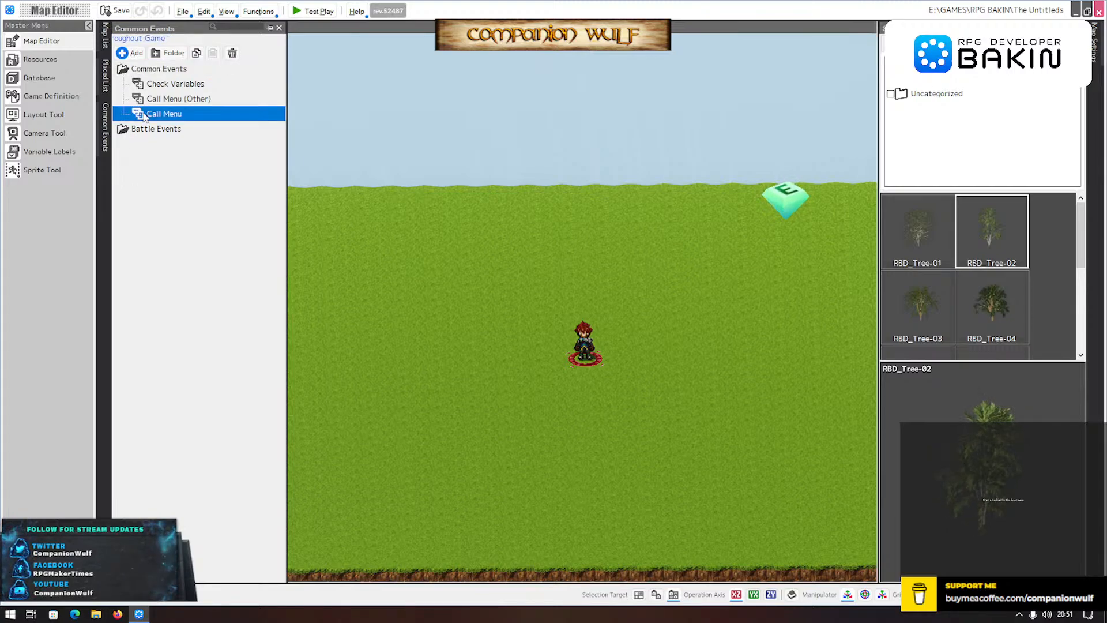
pyautogui.doubleClick(143, 115)
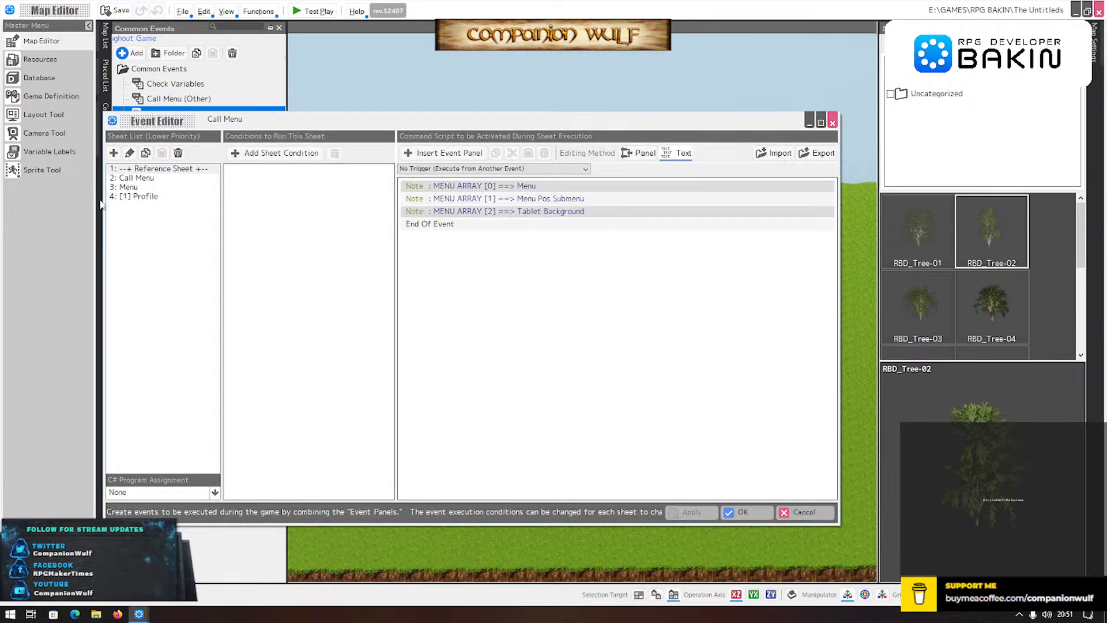
pyautogui.click(139, 197)
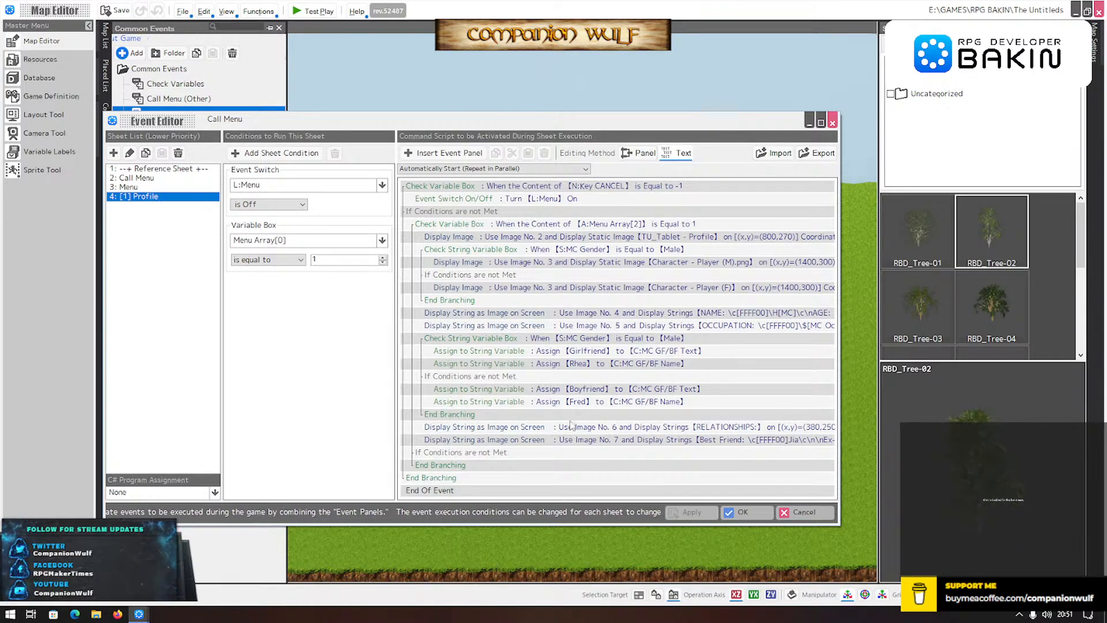
# - Compare the display positions of the RELATIONSHIPS string and the OCCUPATION/STATUS string on the Profile sheet
pyautogui.doubleClick(632, 428)
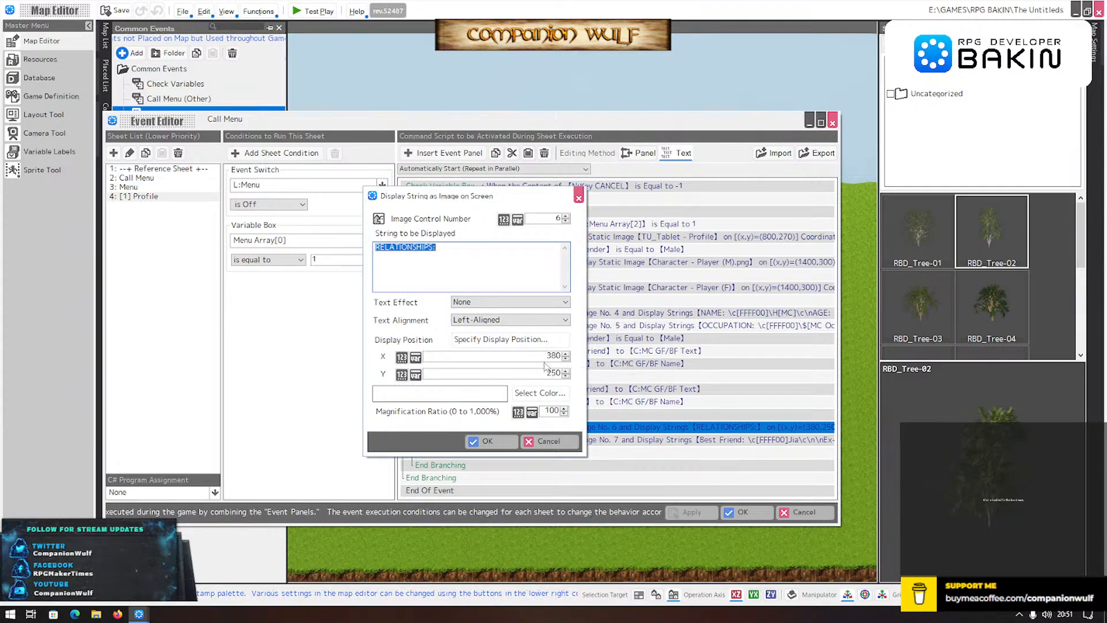
pyautogui.click(553, 446)
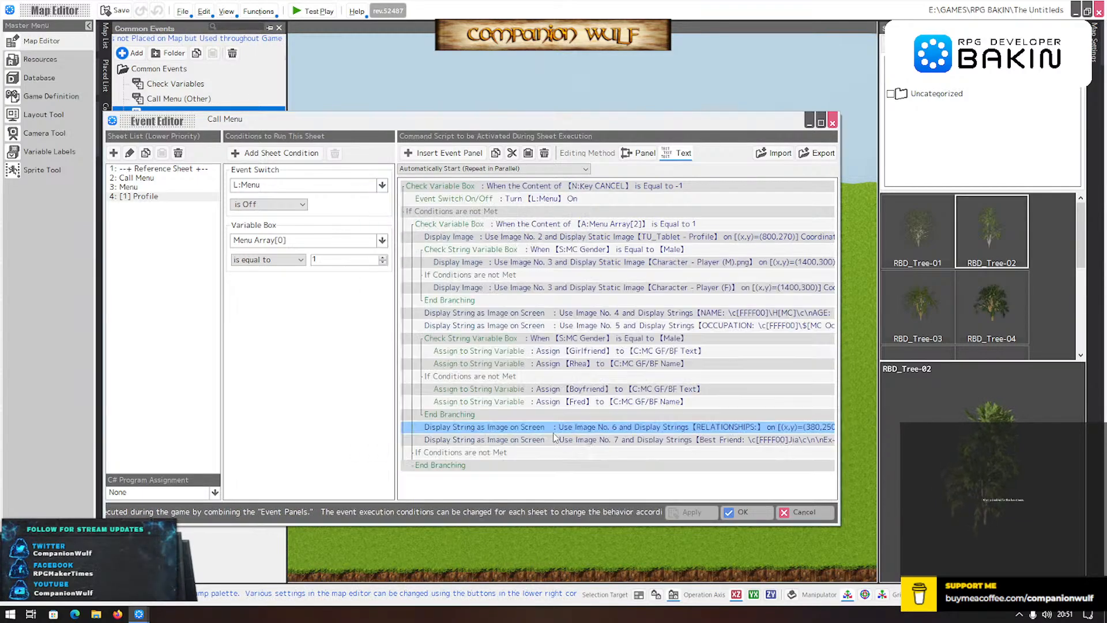
pyautogui.click(621, 326)
pyautogui.doubleClick(621, 326)
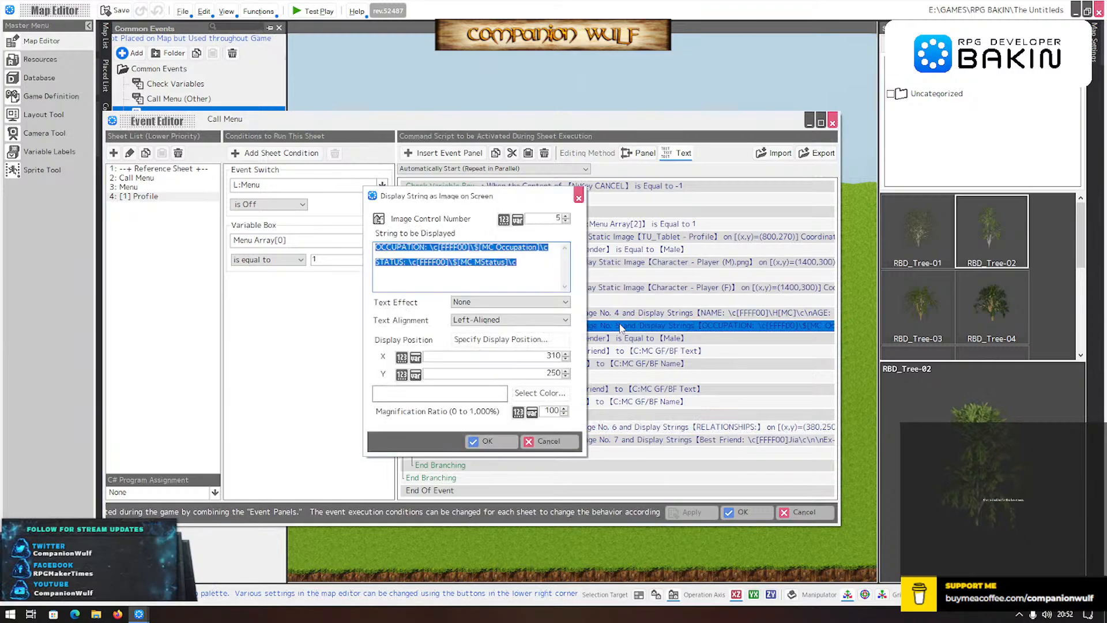
pyautogui.click(547, 441)
# - Set the display position of the RELATIONSHIPS string (image 6) to X 310 and Y 300
pyautogui.click(656, 428)
pyautogui.doubleClick(656, 429)
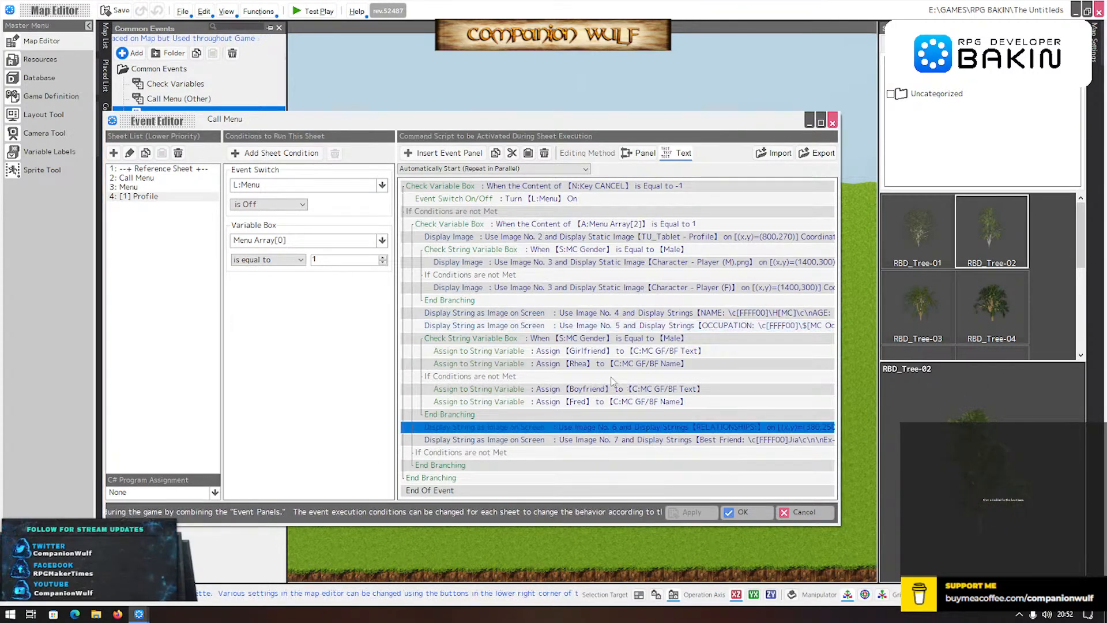
pyautogui.click(553, 356)
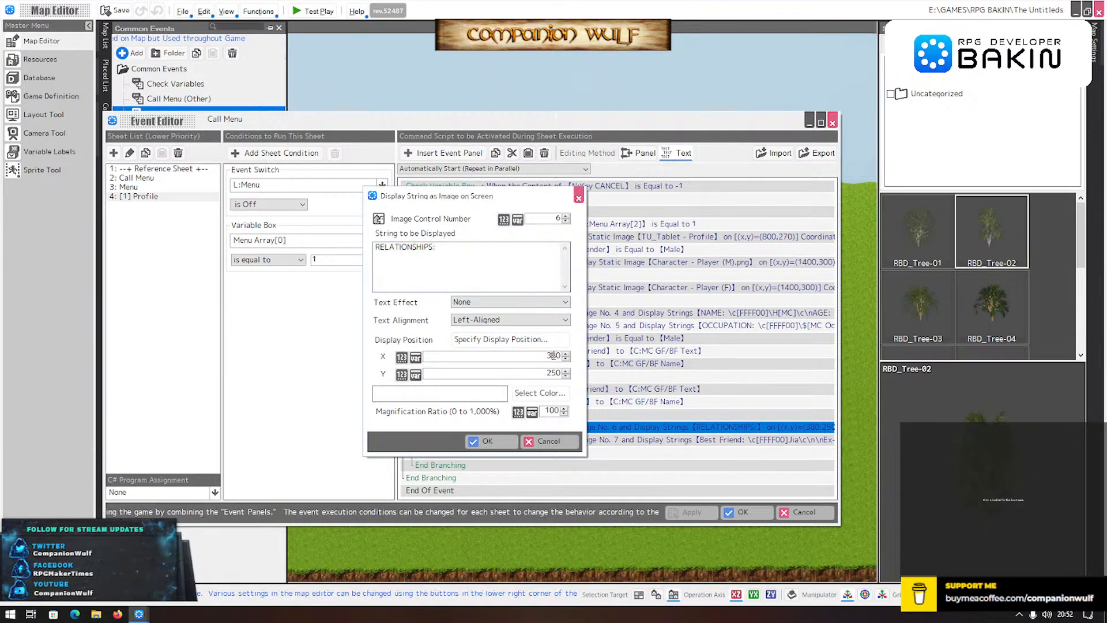
pyautogui.press('BackSpace')
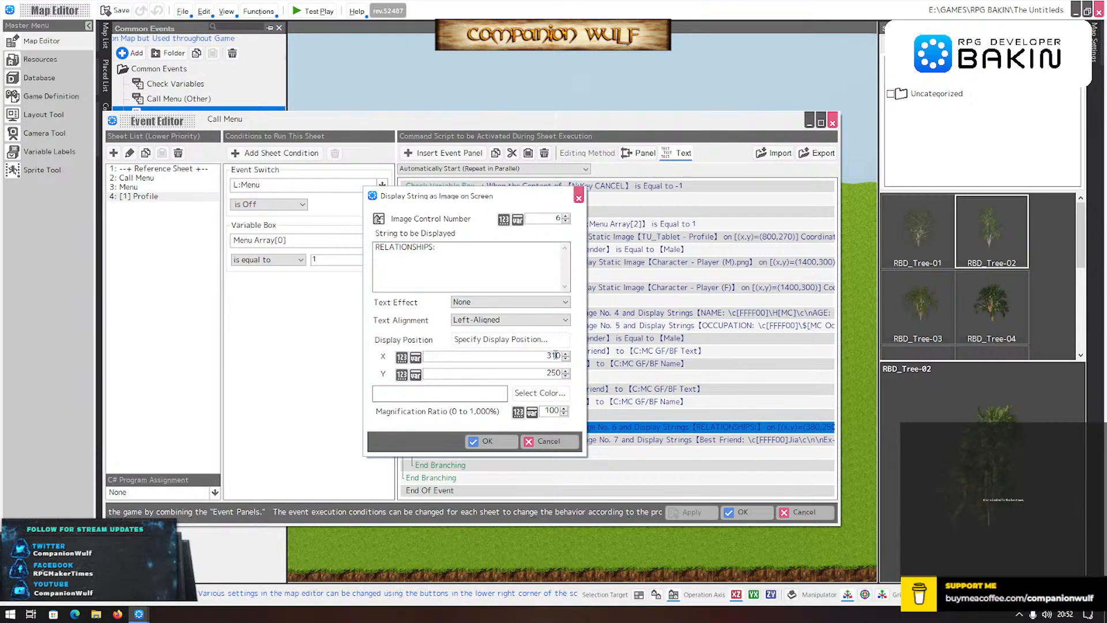
pyautogui.write('1')
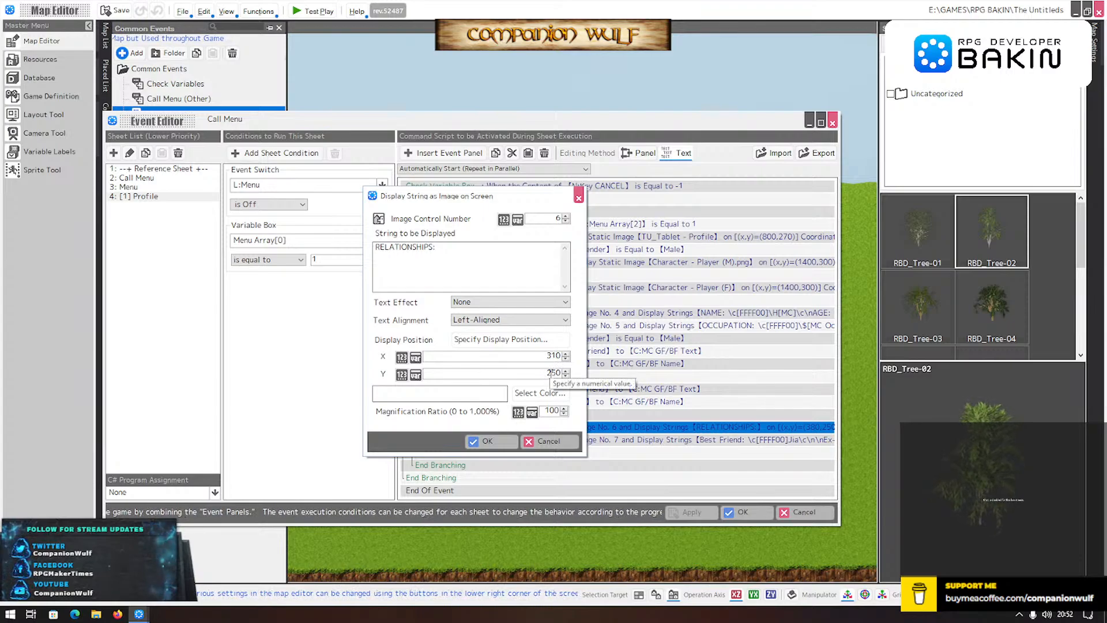
pyautogui.click(551, 373)
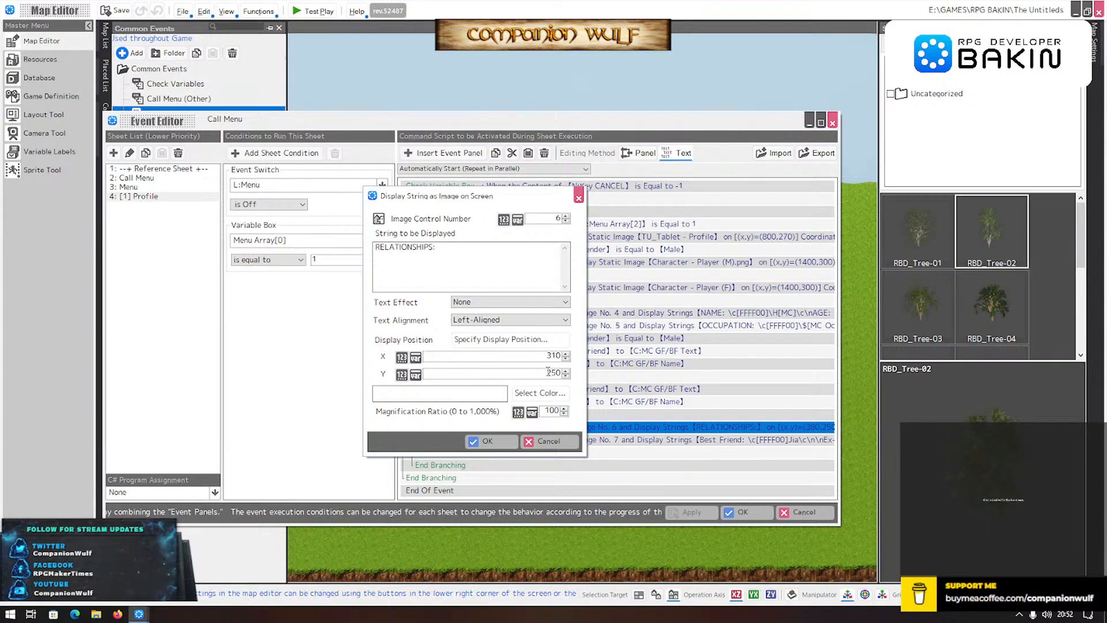
pyautogui.moveTo(548, 372); pyautogui.dragTo(557, 370)
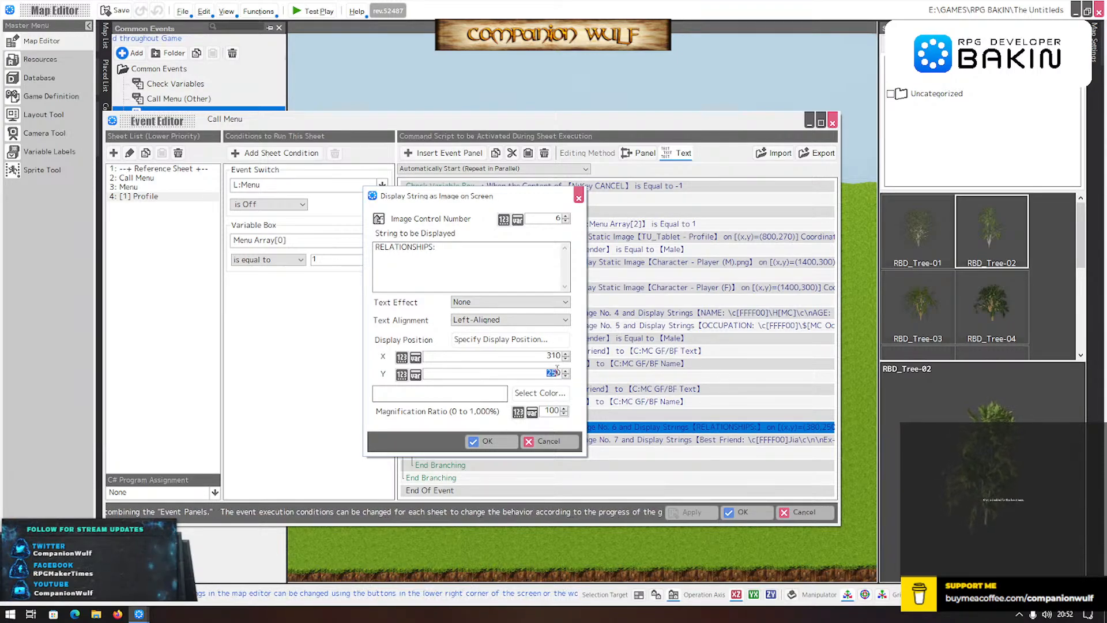
pyautogui.write('300')
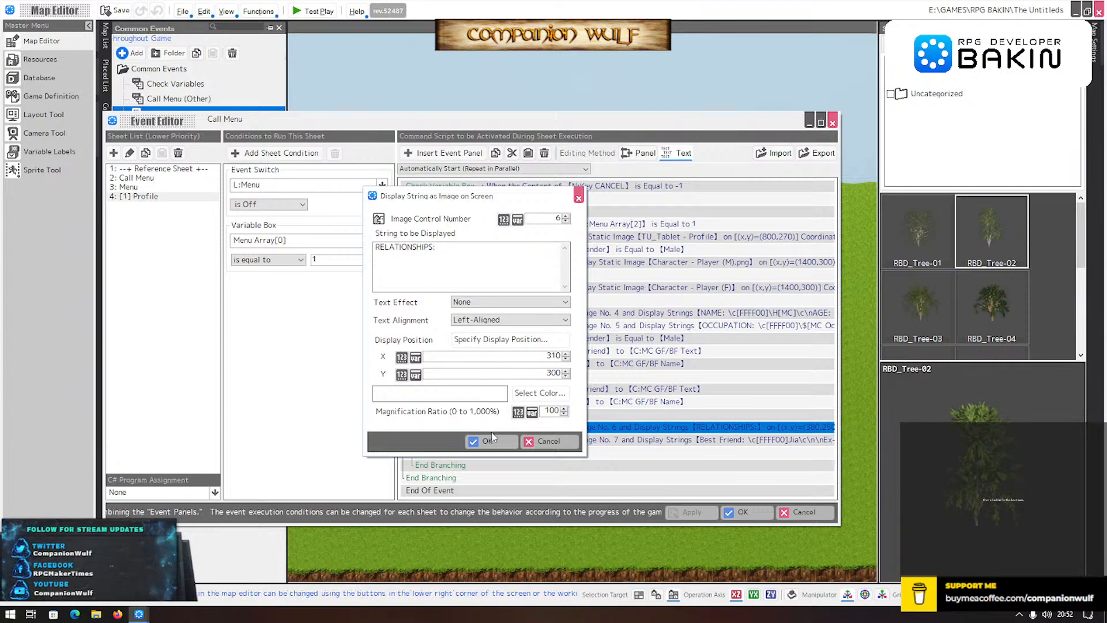
pyautogui.click(486, 442)
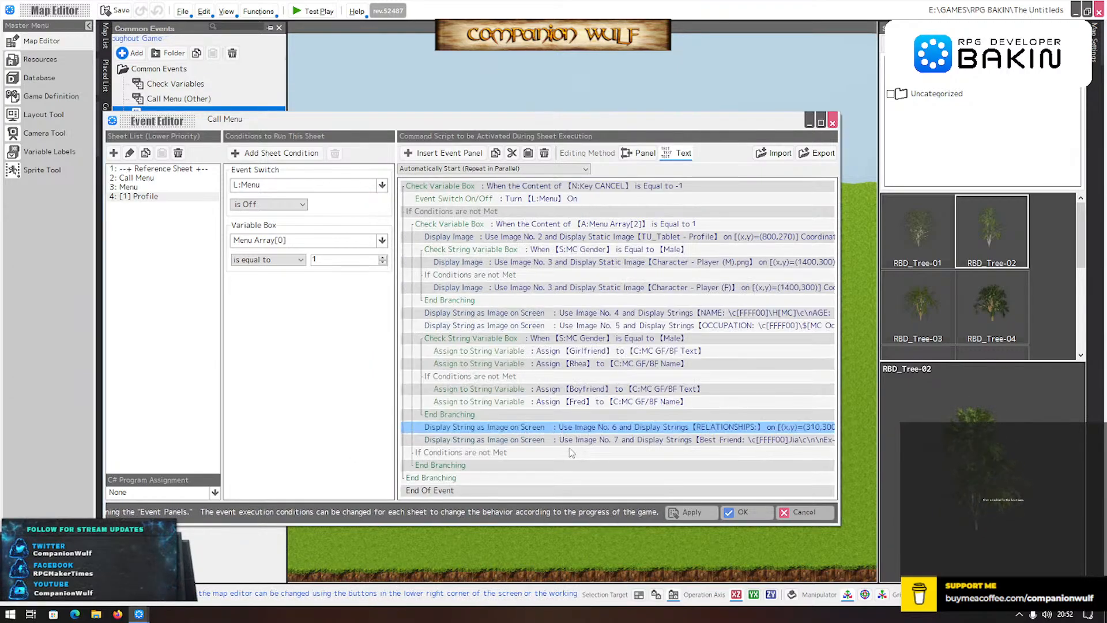
# - Set the display position of the Best Friend string (image 7) to X 310 and Y 370 and accept the event changes
pyautogui.doubleClick(571, 452)
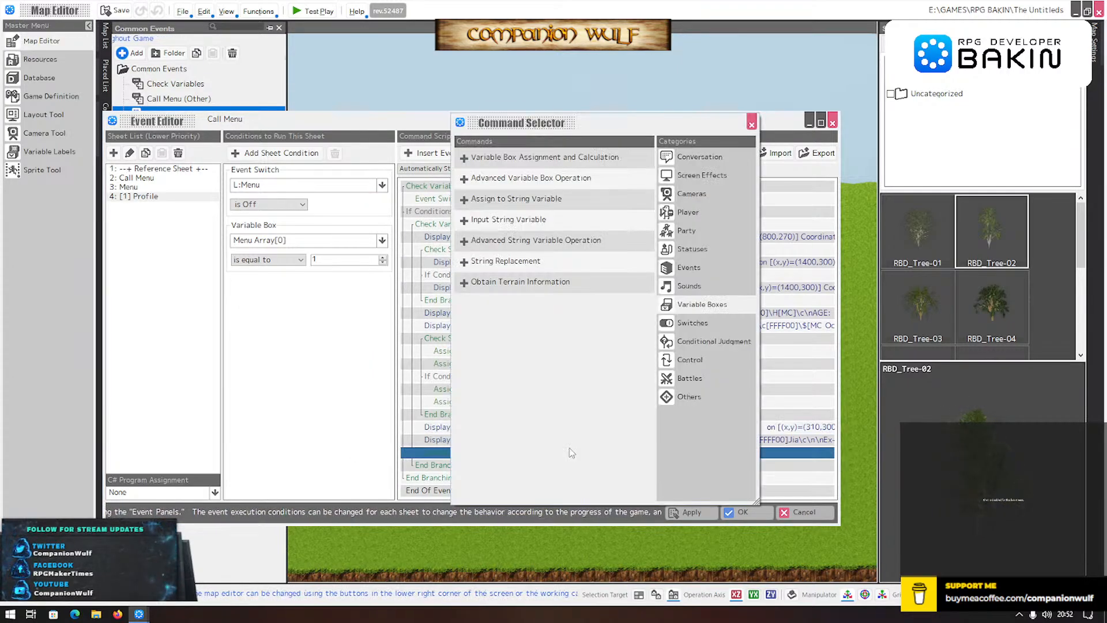
pyautogui.click(752, 123)
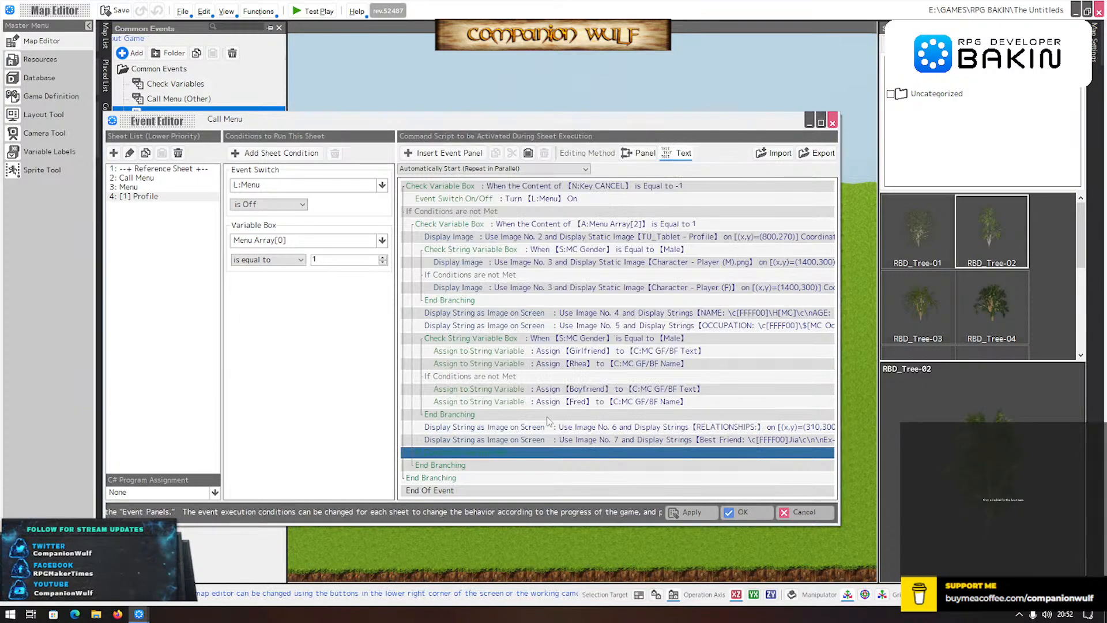
pyautogui.doubleClick(570, 439)
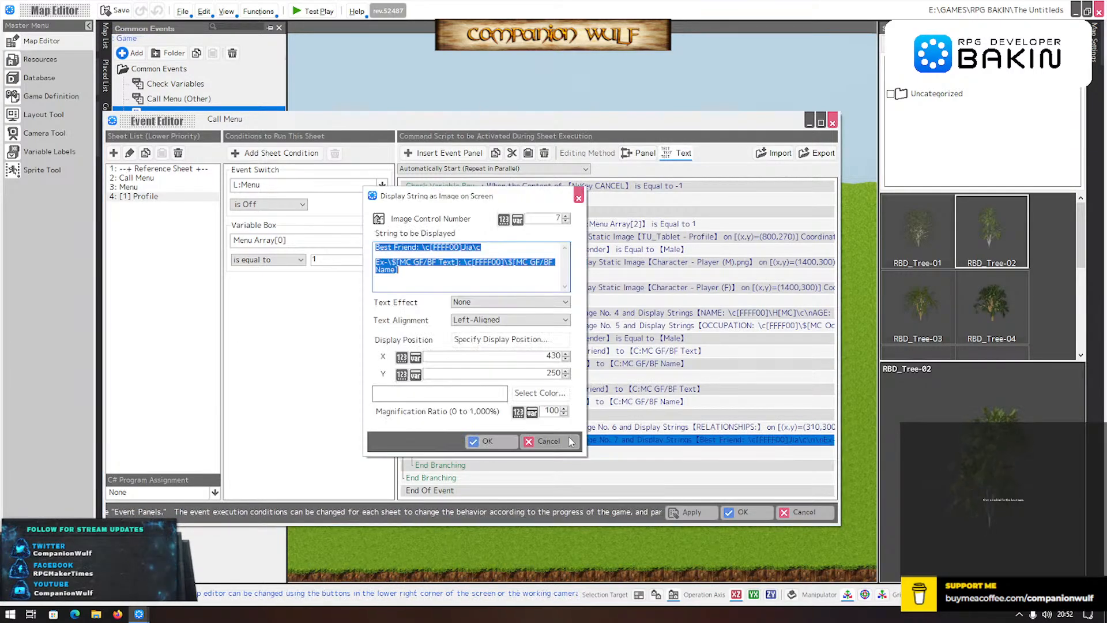
pyautogui.moveTo(547, 354); pyautogui.dragTo(555, 354)
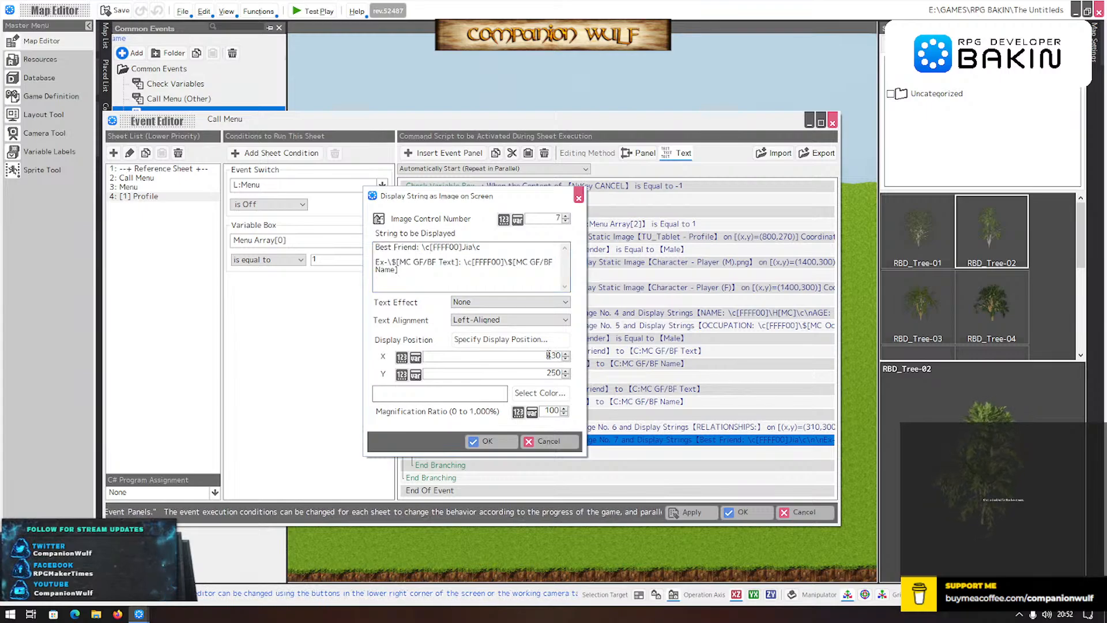
pyautogui.write('31')
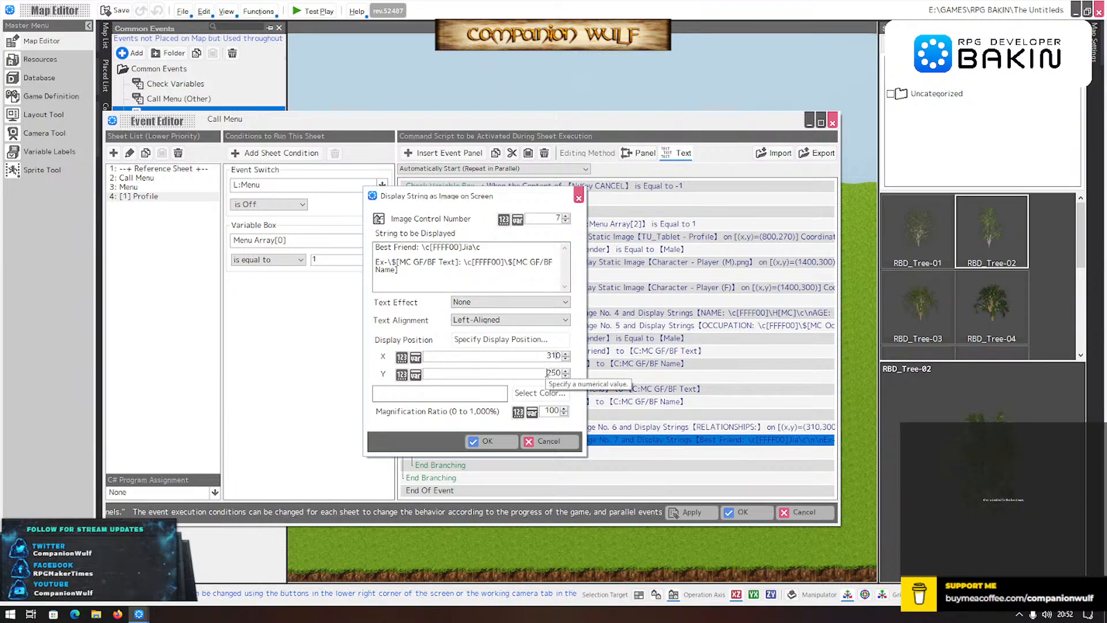
pyautogui.moveTo(548, 373); pyautogui.dragTo(552, 373)
pyautogui.write('370')
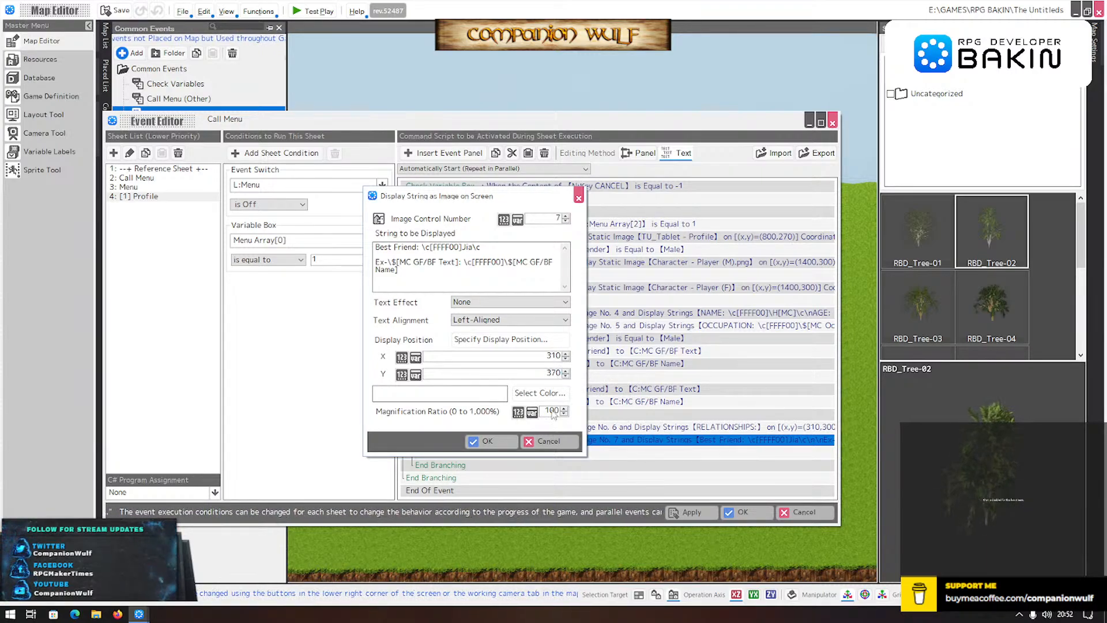
pyautogui.click(510, 441)
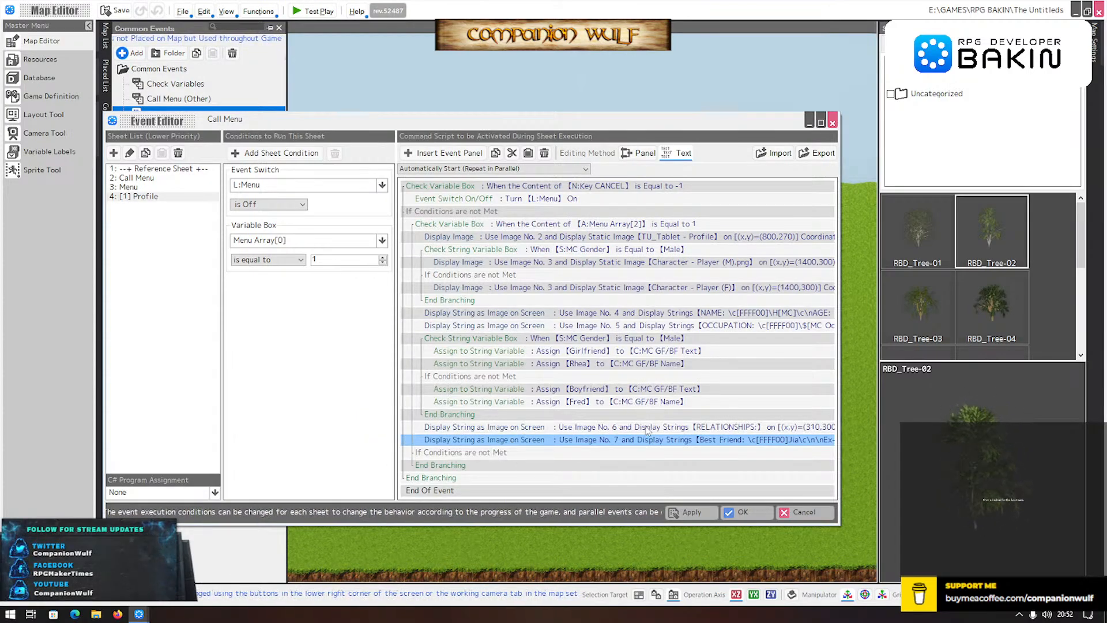
pyautogui.click(746, 511)
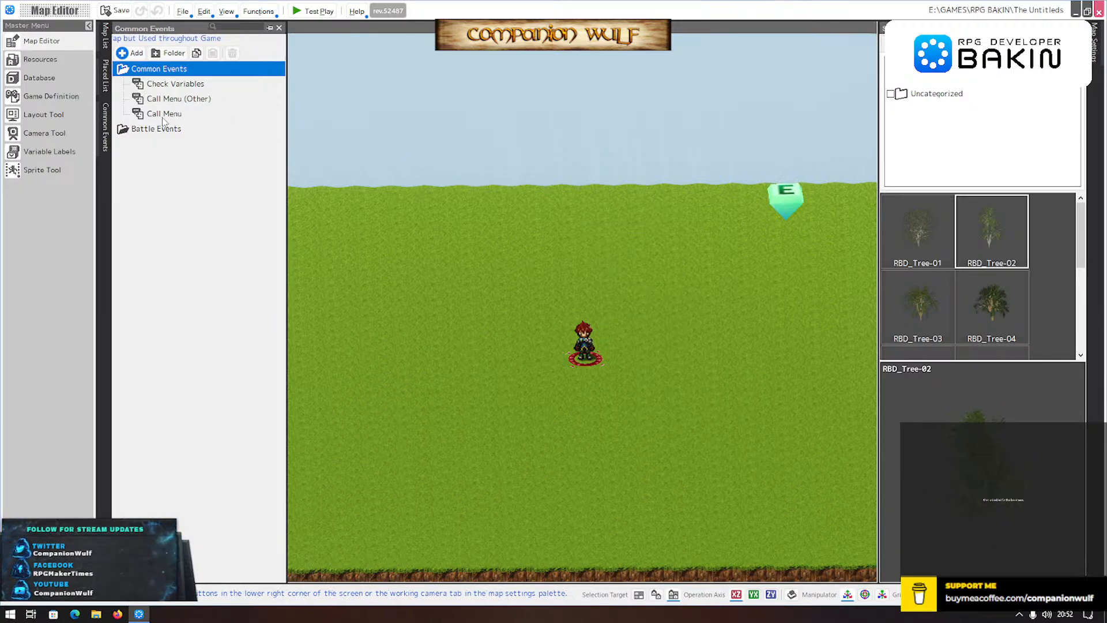
# - Review the Profile sheet's command script in the Call Menu event and close the event editor
pyautogui.click(142, 115)
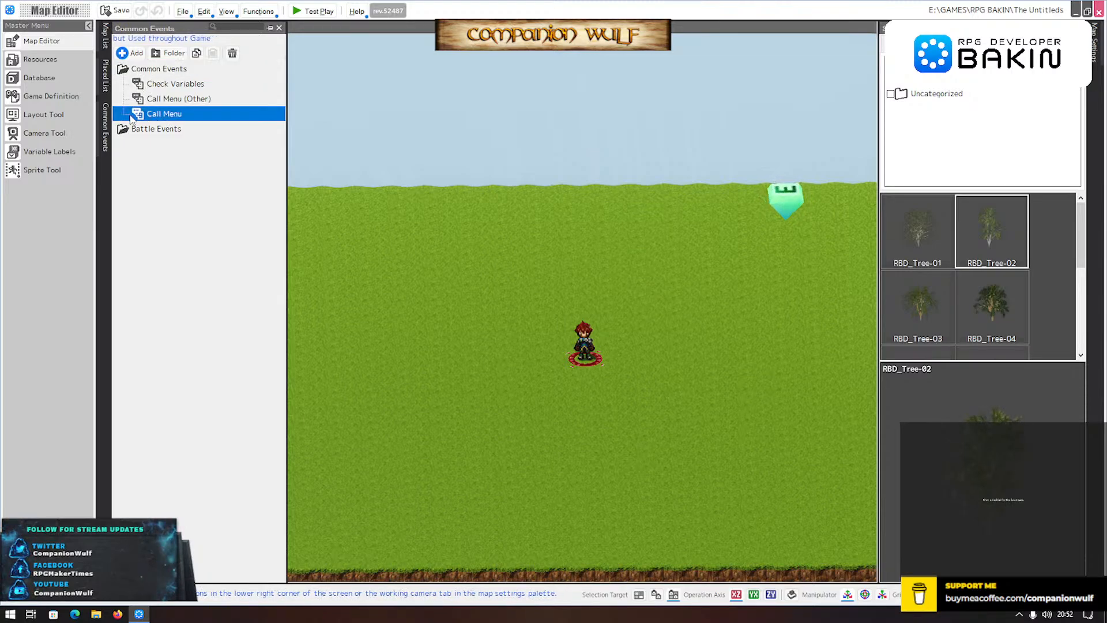
pyautogui.doubleClick(139, 115)
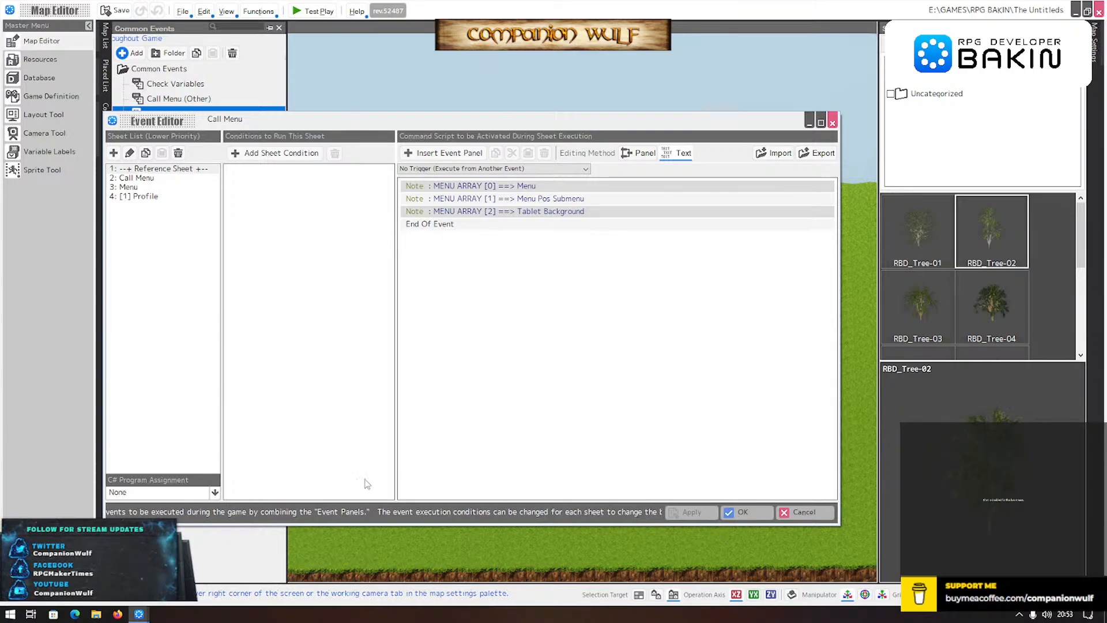
pyautogui.click(138, 197)
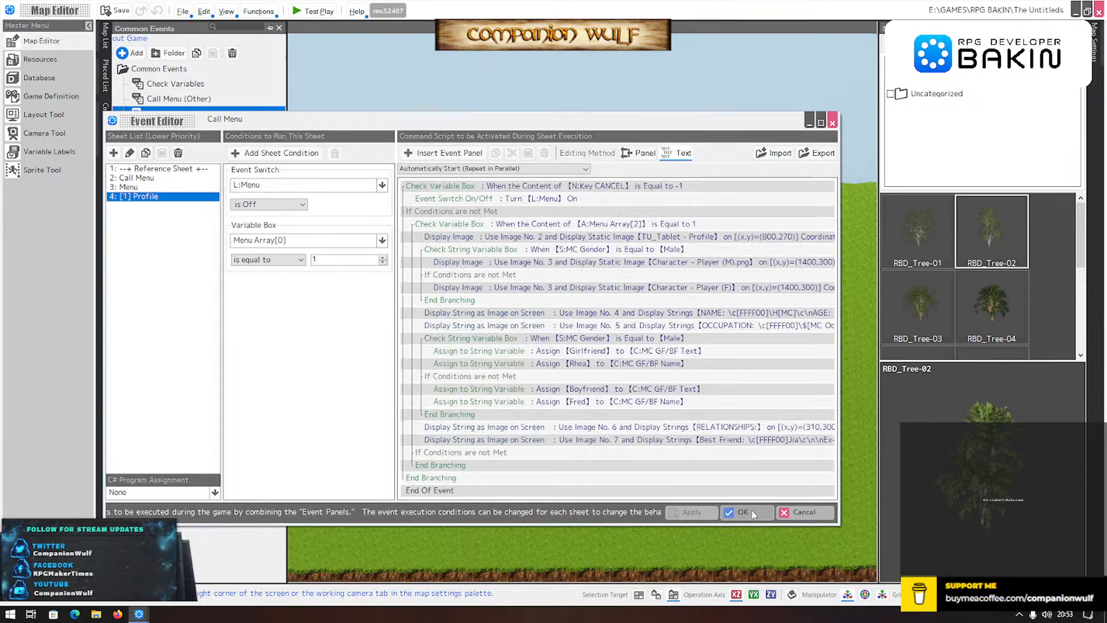
pyautogui.click(752, 511)
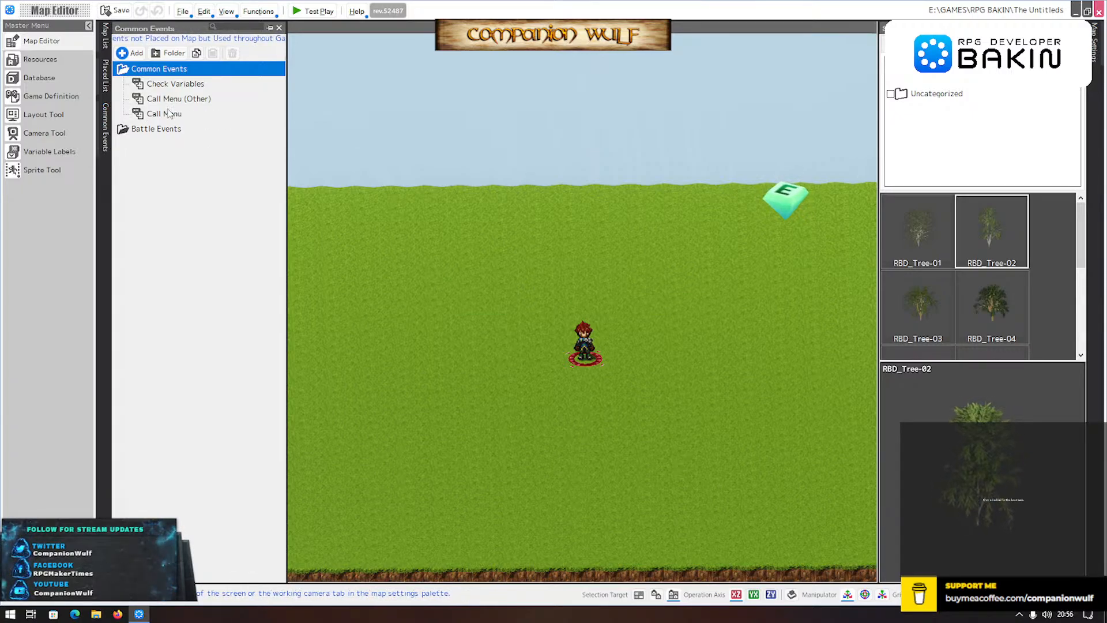
pyautogui.click(147, 115)
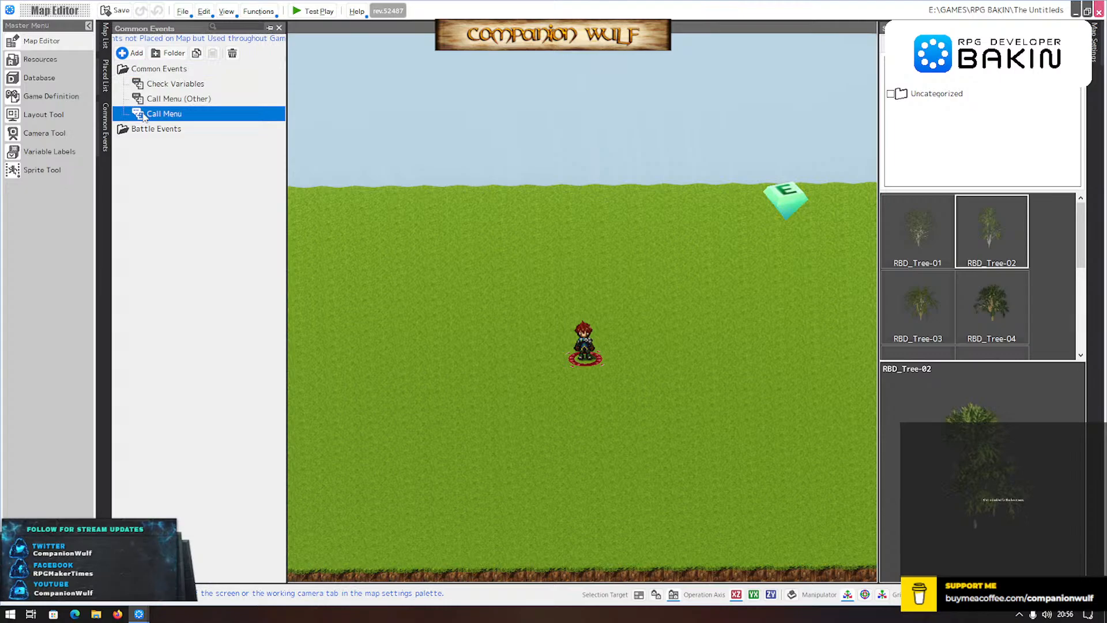
pyautogui.doubleClick(145, 114)
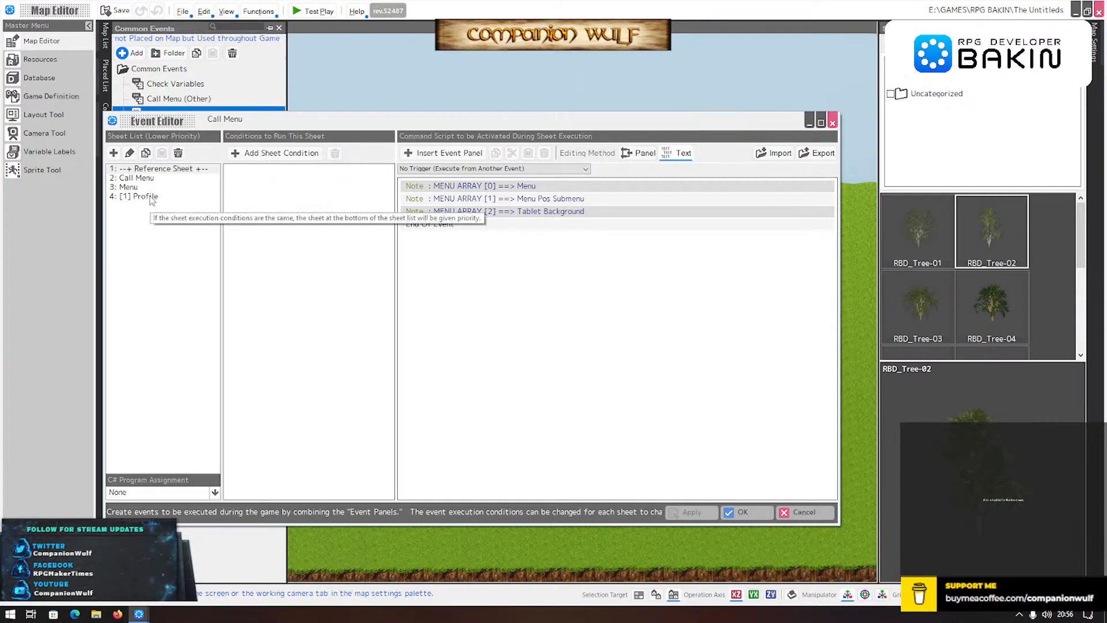
pyautogui.click(767, 517)
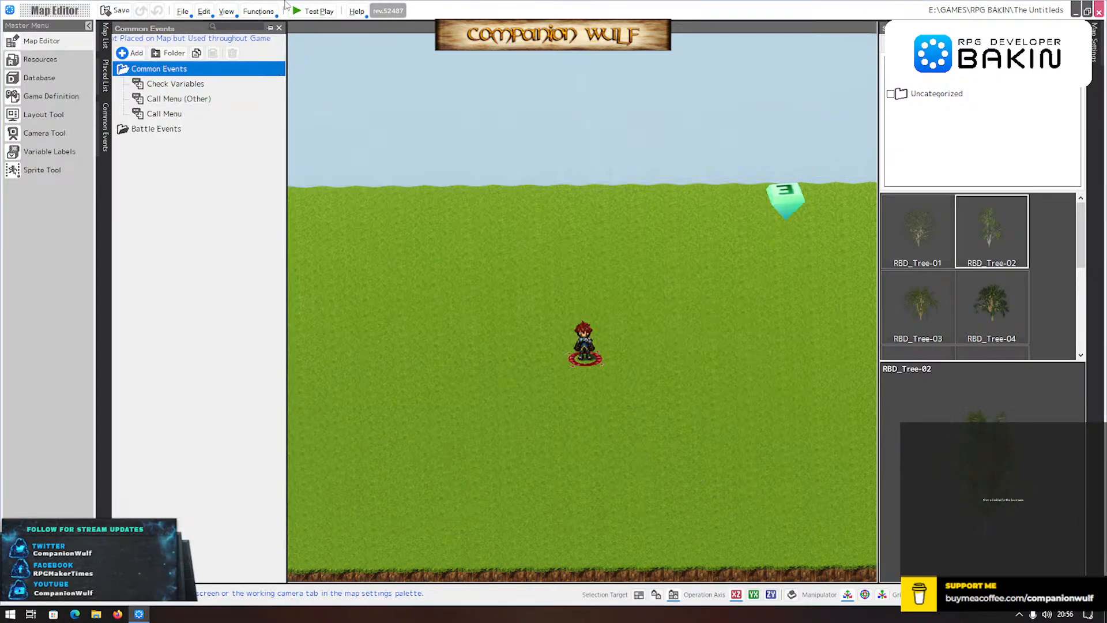
# - Test play the game, check the text layout on the tablet's Profile page, and close the player
pyautogui.click(311, 11)
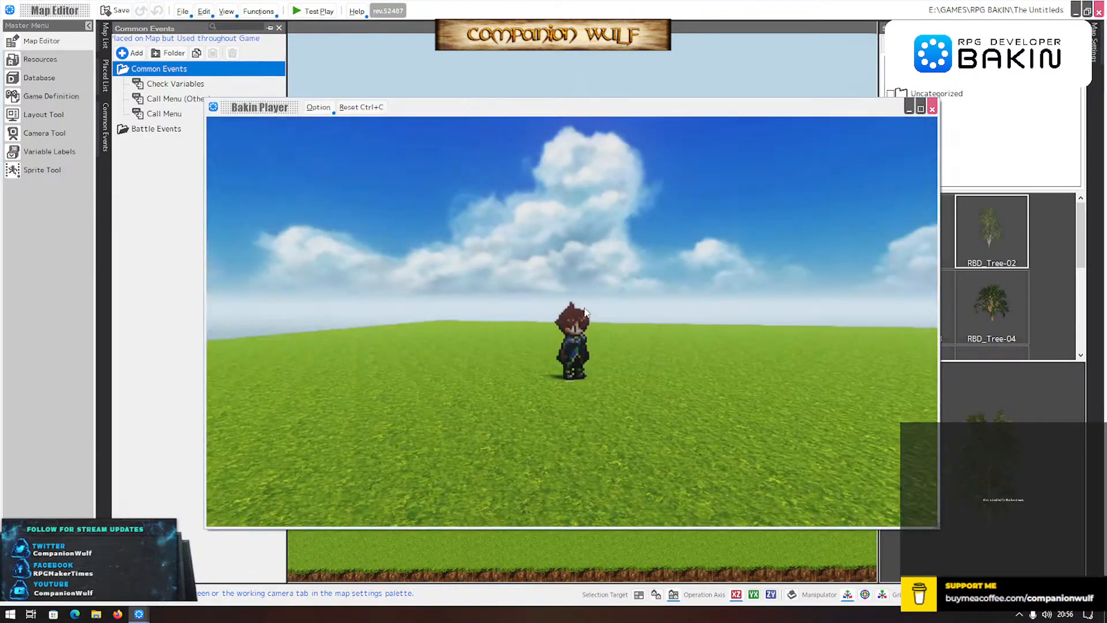
pyautogui.press('Escape')
pyautogui.press('Return')
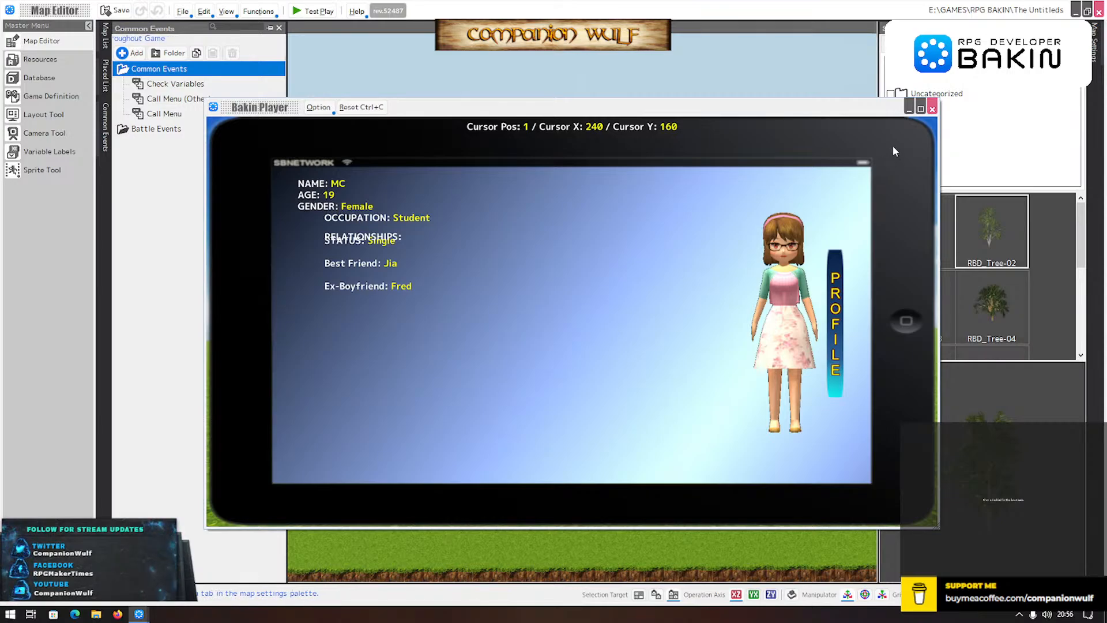
pyautogui.click(930, 110)
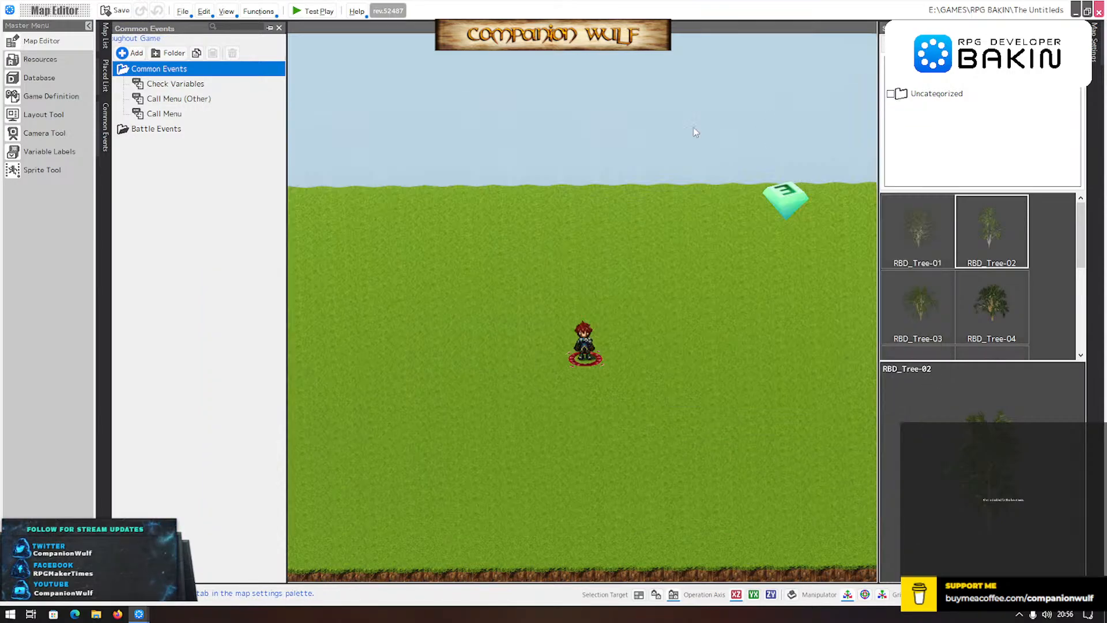
# - Open the Profile sheet of the Call Menu event and check the display positions of the OCCUPATION and NAME strings
pyautogui.click(148, 115)
pyautogui.doubleClick(147, 115)
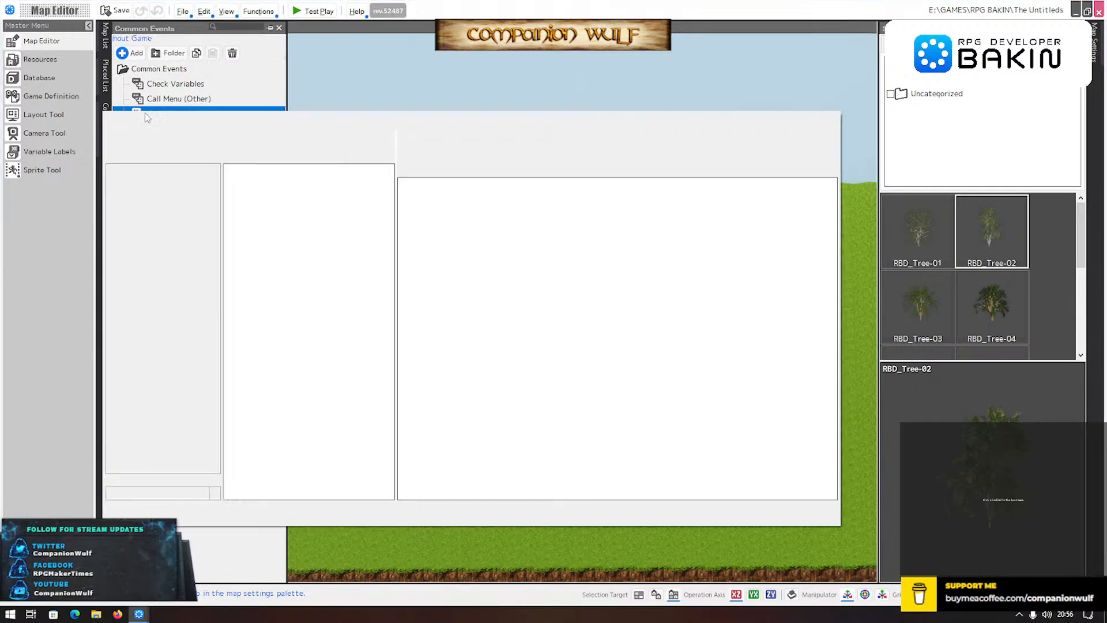
pyautogui.click(154, 197)
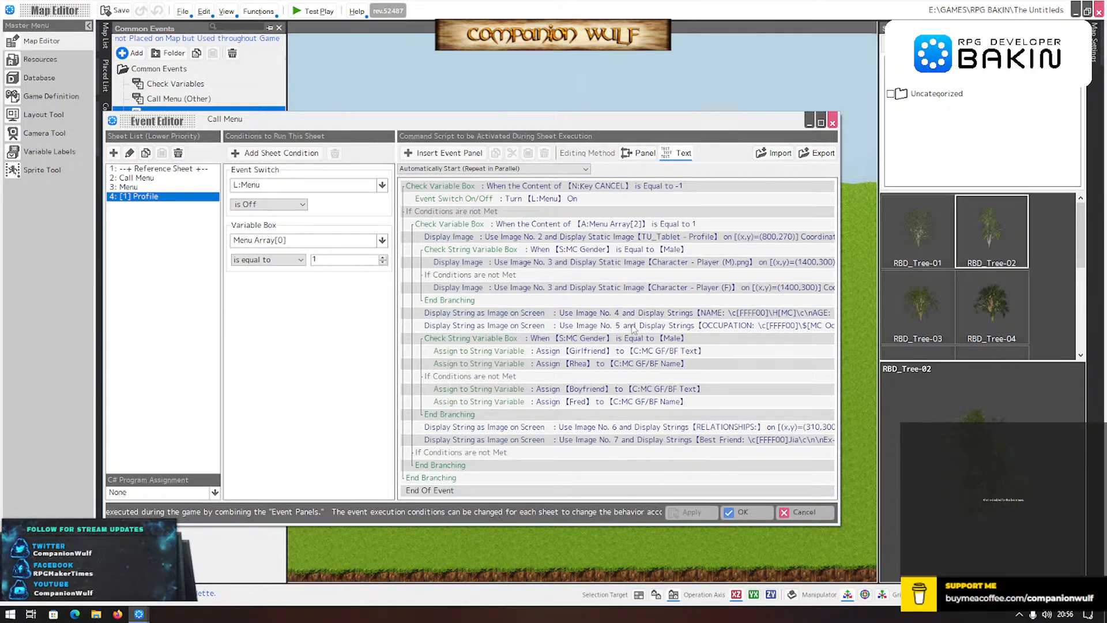
pyautogui.click(597, 340)
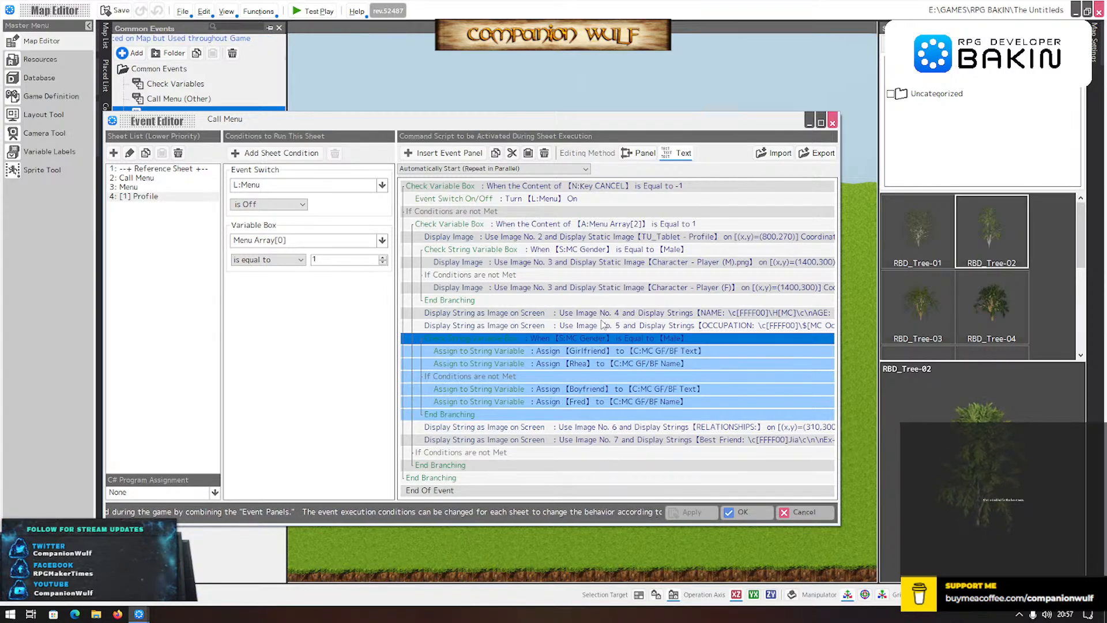
pyautogui.click(605, 315)
pyautogui.doubleClick(603, 326)
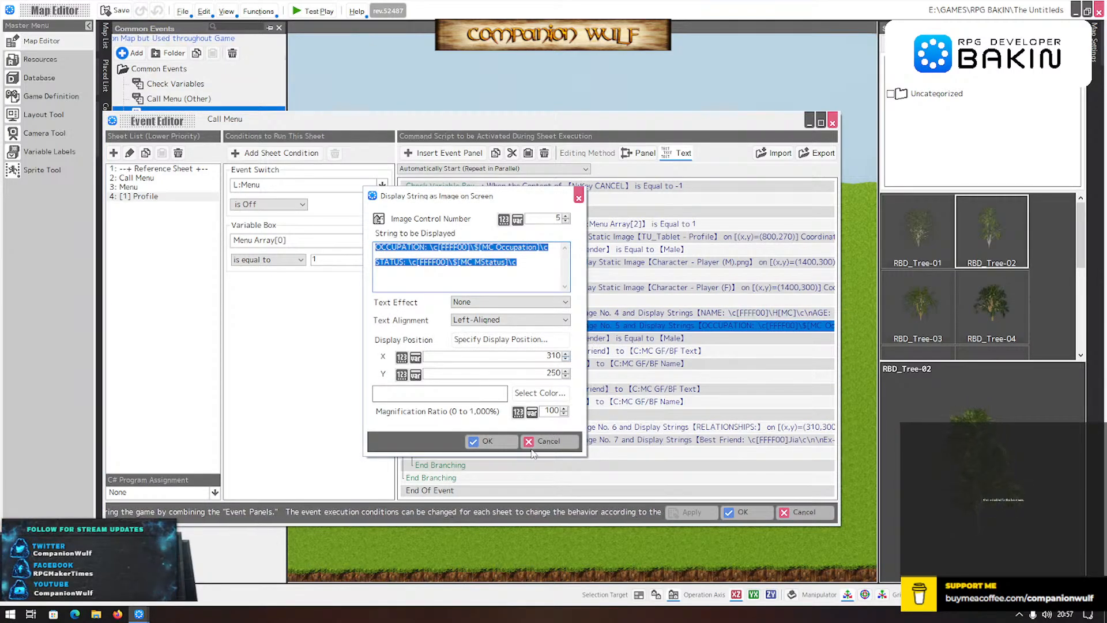
pyautogui.click(489, 441)
pyautogui.doubleClick(605, 314)
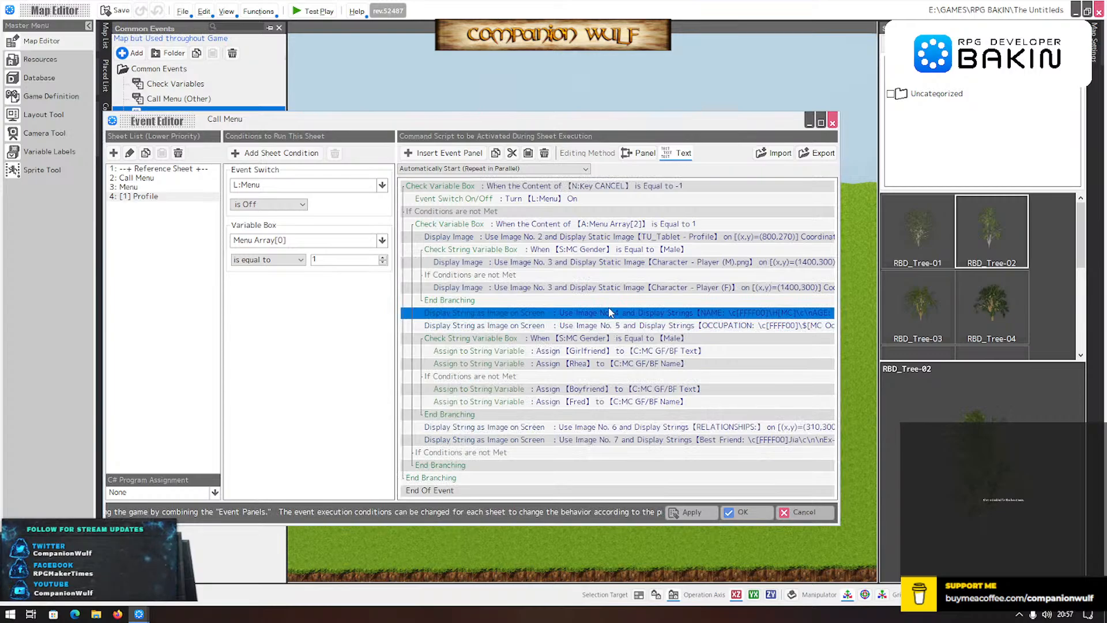
pyautogui.click(545, 441)
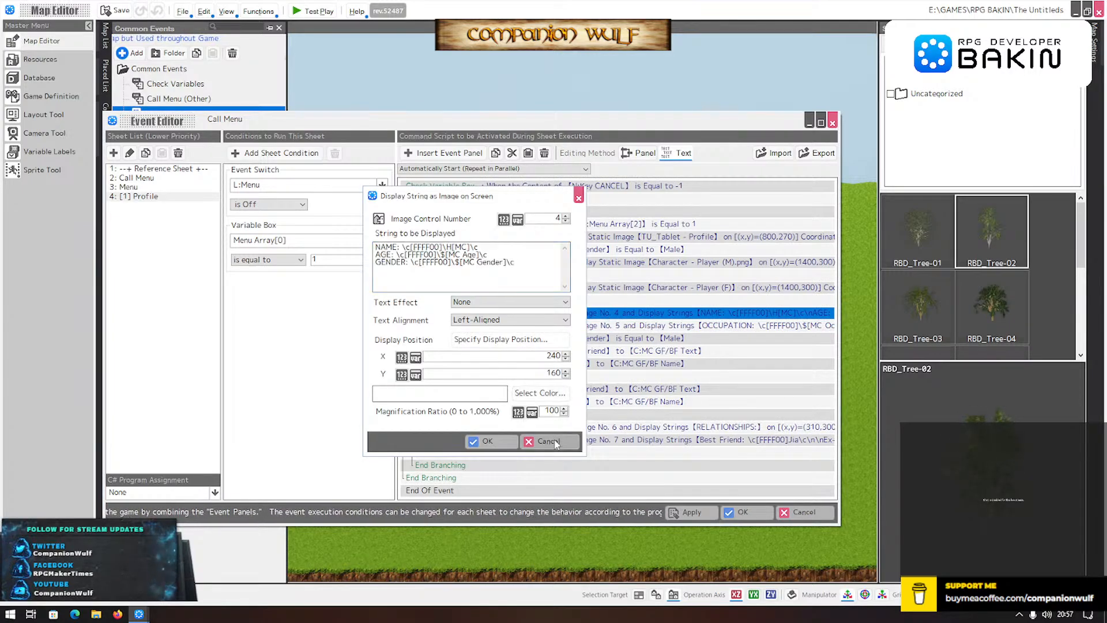
# - Set the X display position of the OCCUPATION and STATUS string (image 5) to 240
pyautogui.doubleClick(623, 329)
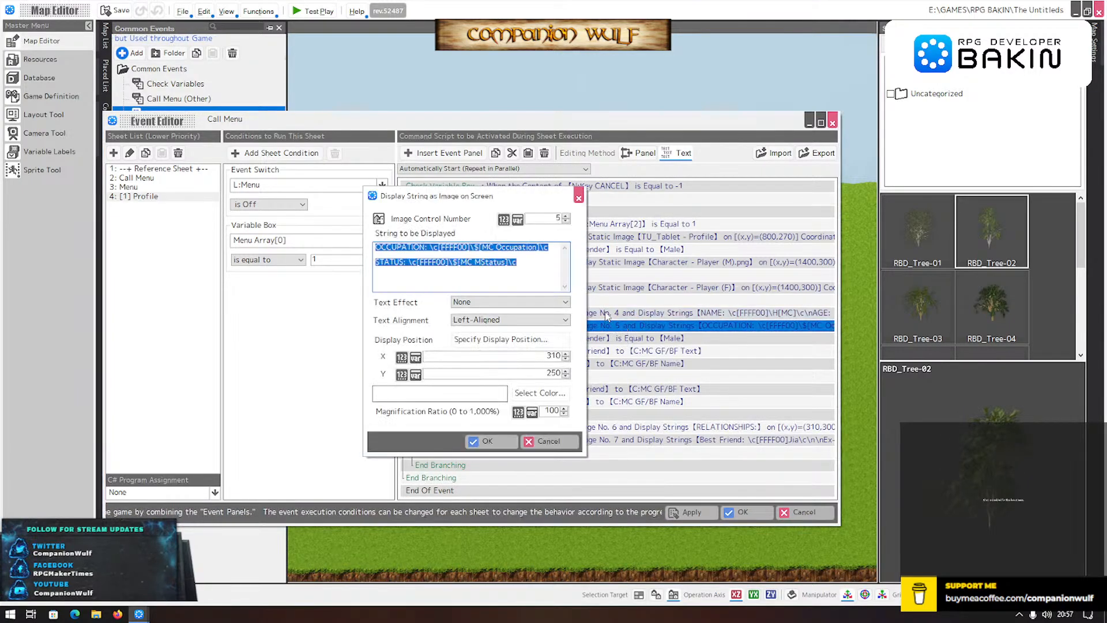
pyautogui.doubleClick(552, 356)
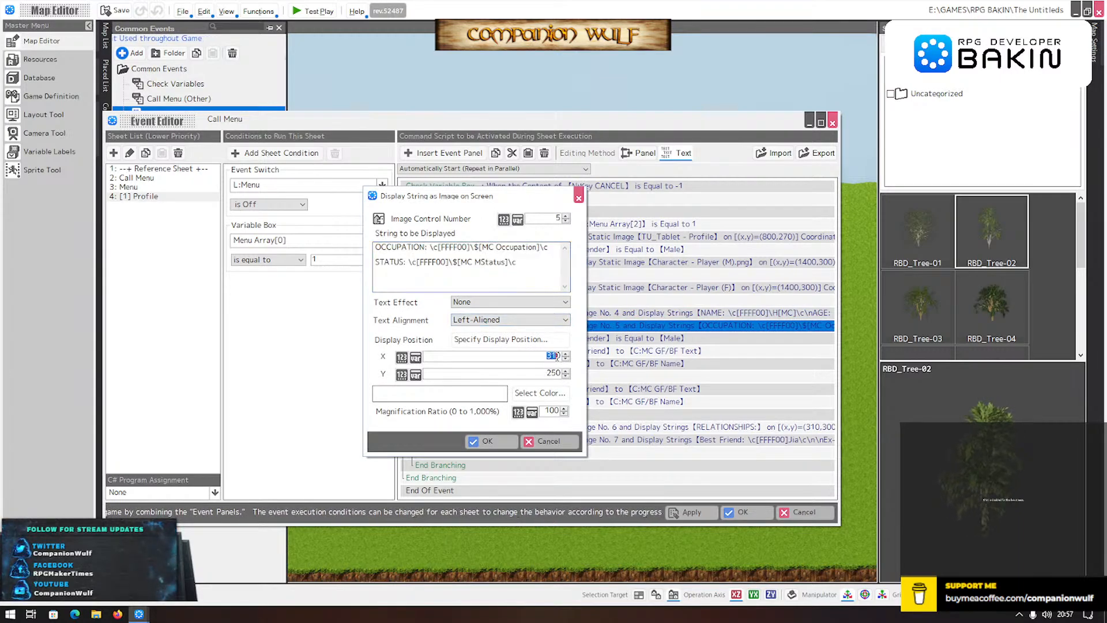
pyautogui.write('240')
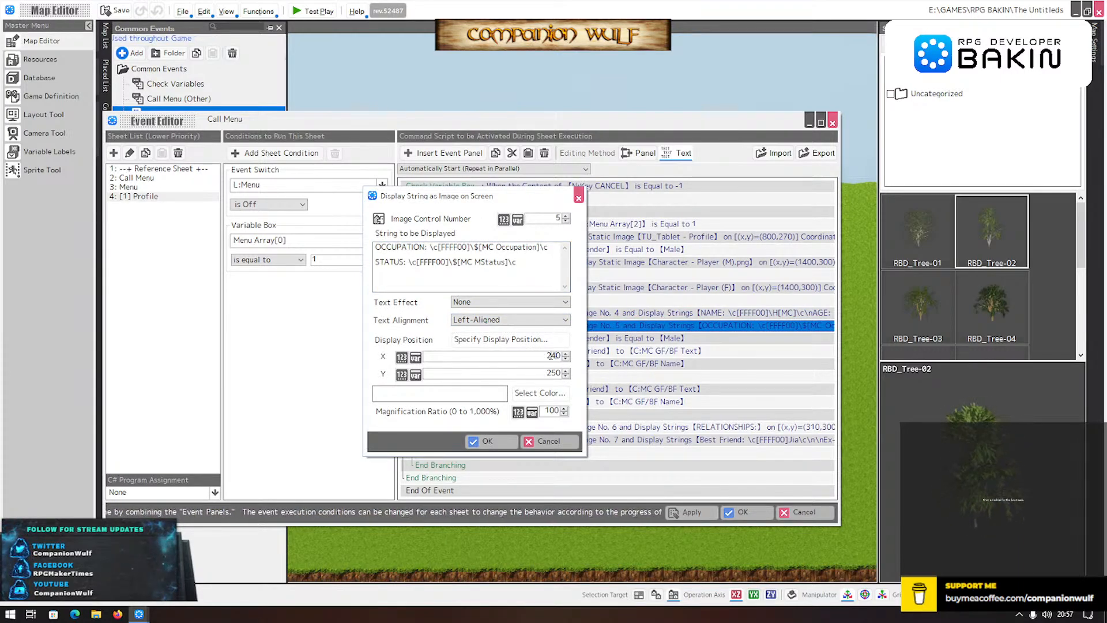
pyautogui.click(488, 441)
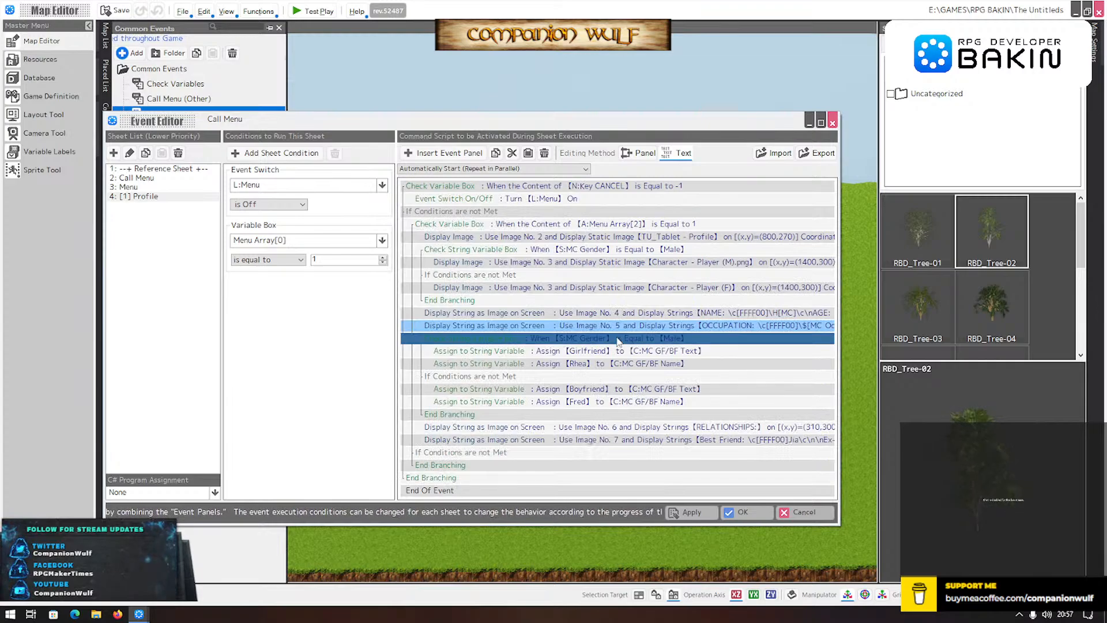
# - Set the display position of the RELATIONSHIPS string (image 6) to X 240 and Y 350
pyautogui.press('Down')
pyautogui.doubleClick(621, 426)
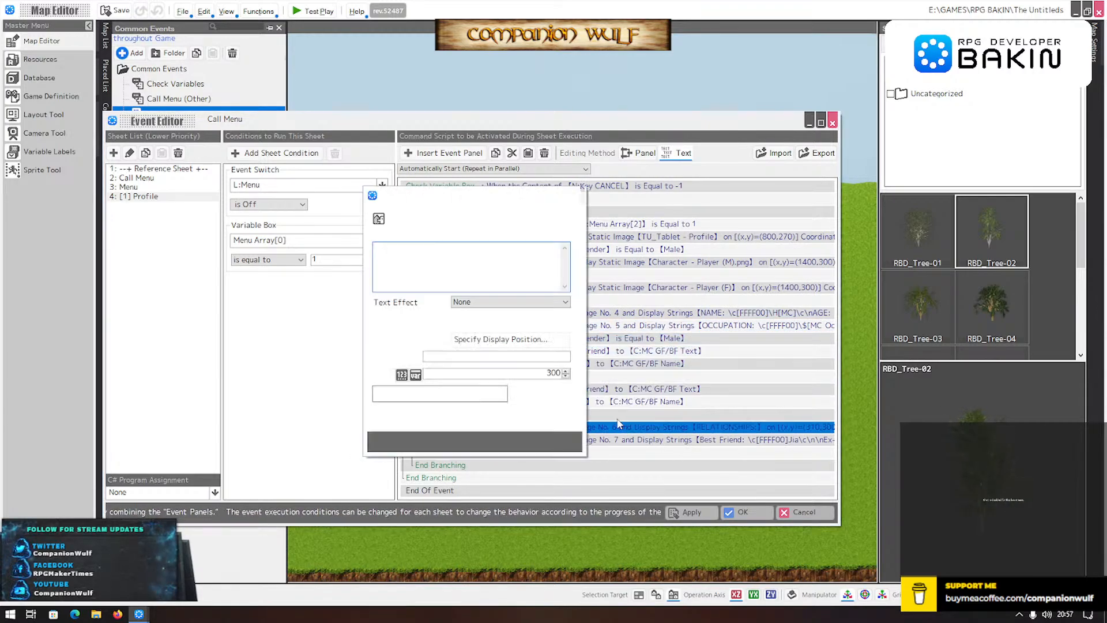
pyautogui.doubleClick(552, 357)
pyautogui.write('2')
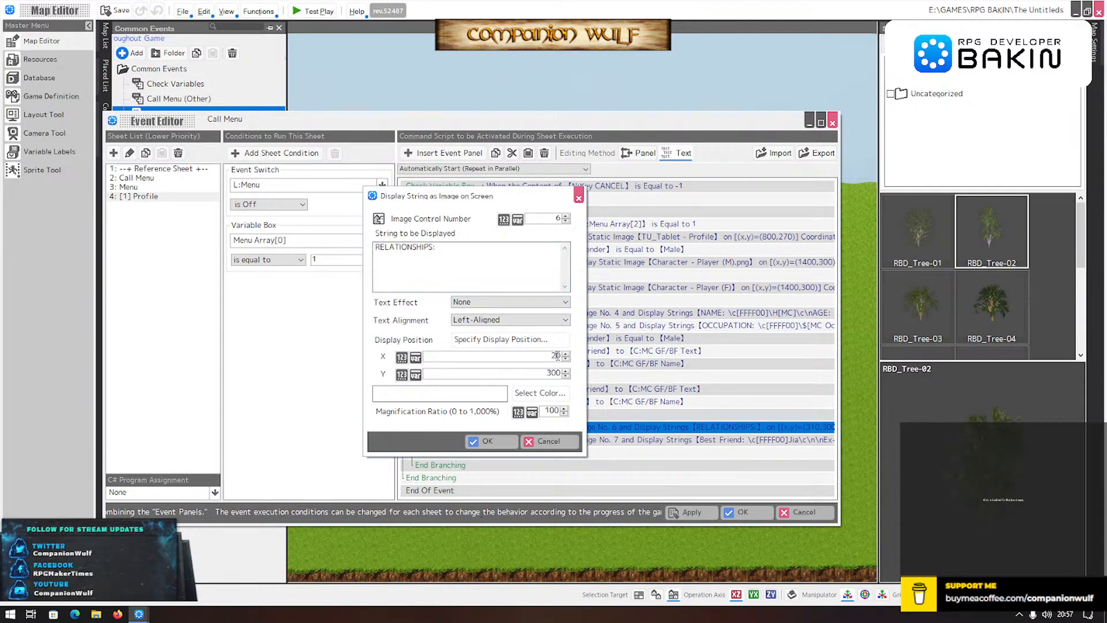
pyautogui.write('40')
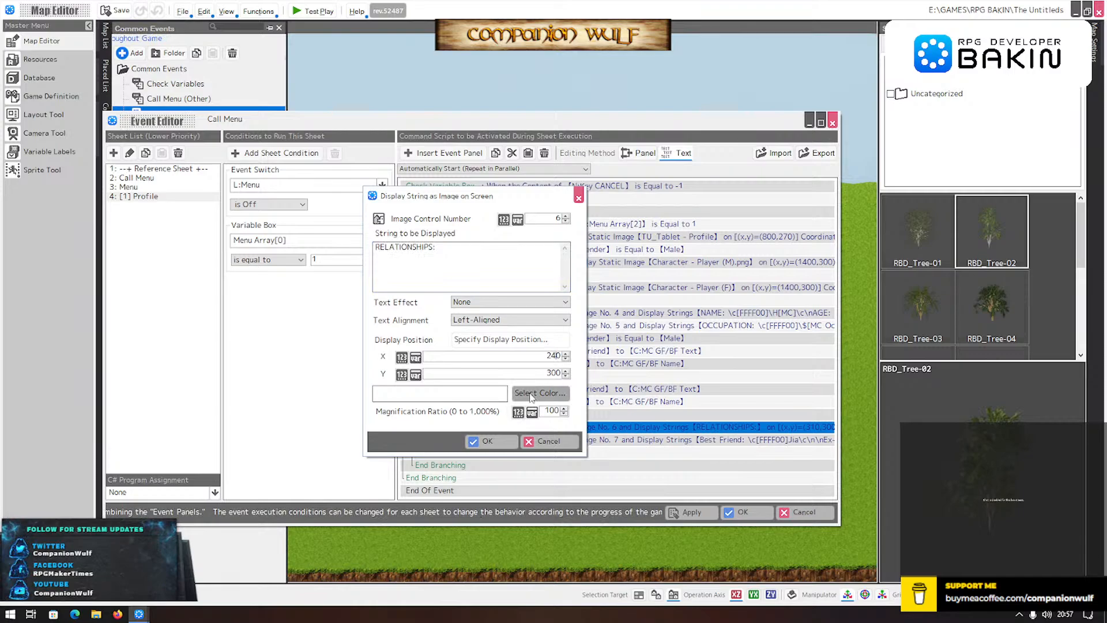
pyautogui.doubleClick(554, 373)
pyautogui.write('350')
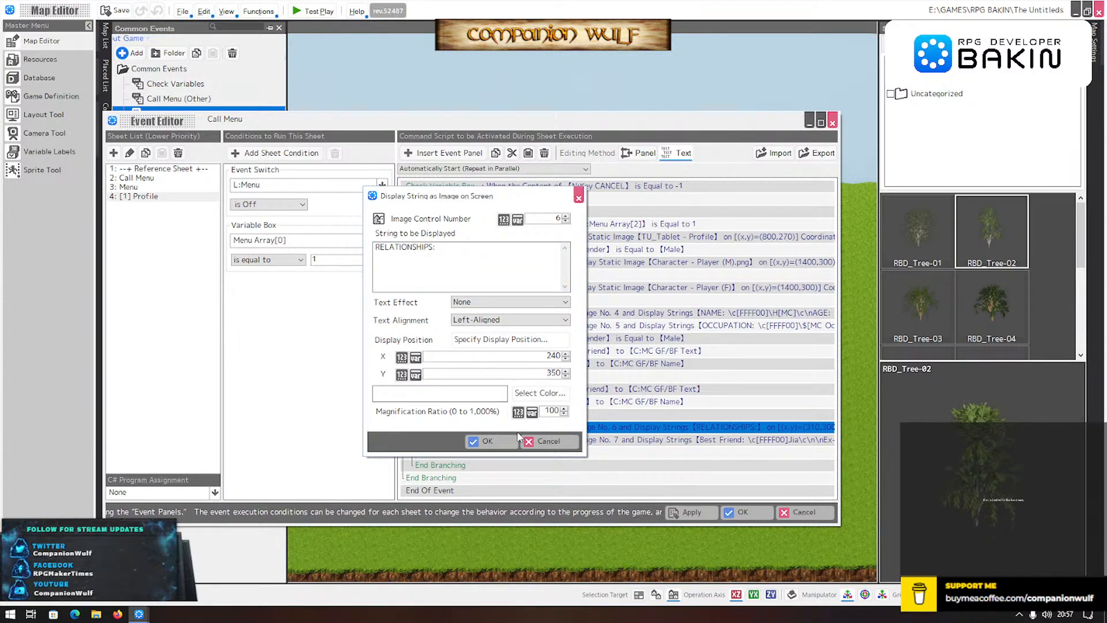
pyautogui.click(484, 441)
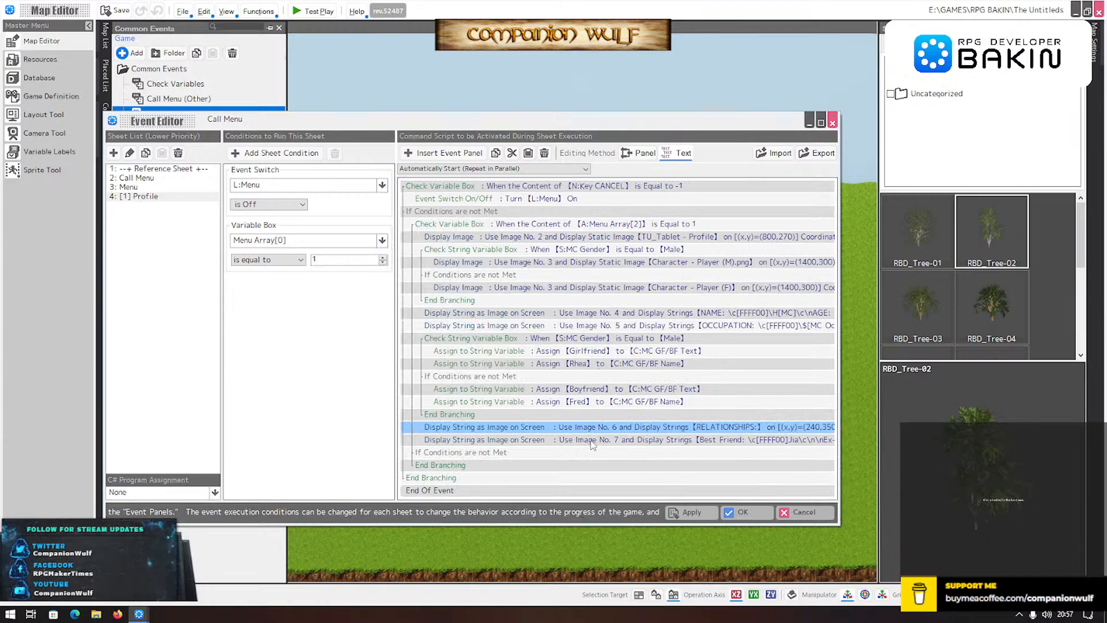
# - Set the display position of the Best Friend string (image 7) to X 240 and Y 410, and accept the event changes
pyautogui.doubleClick(592, 440)
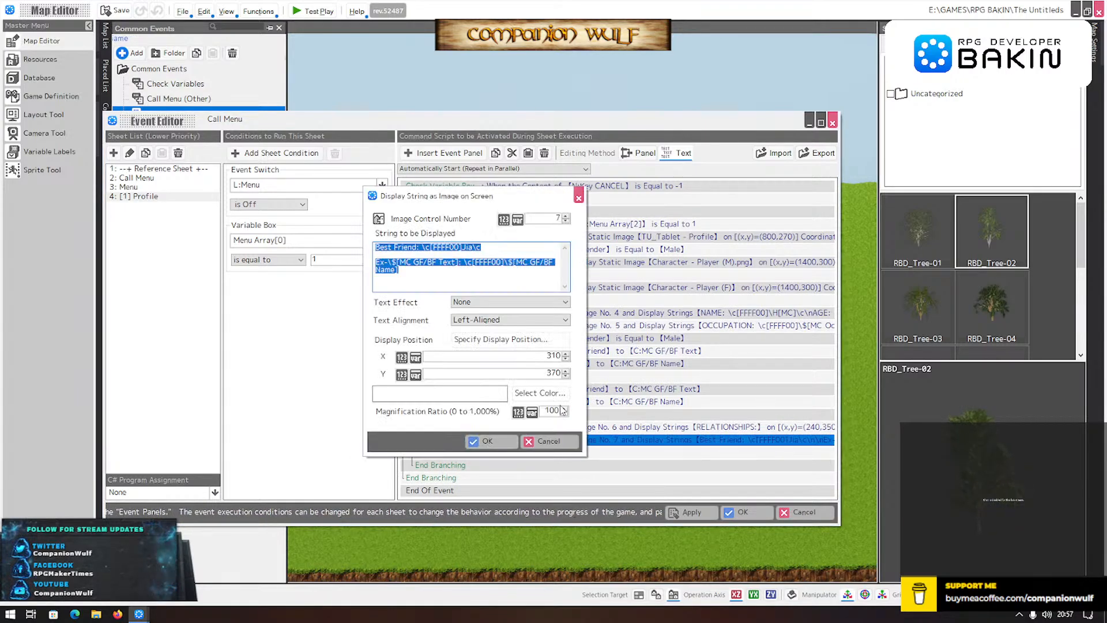
pyautogui.doubleClick(546, 356)
pyautogui.write('240')
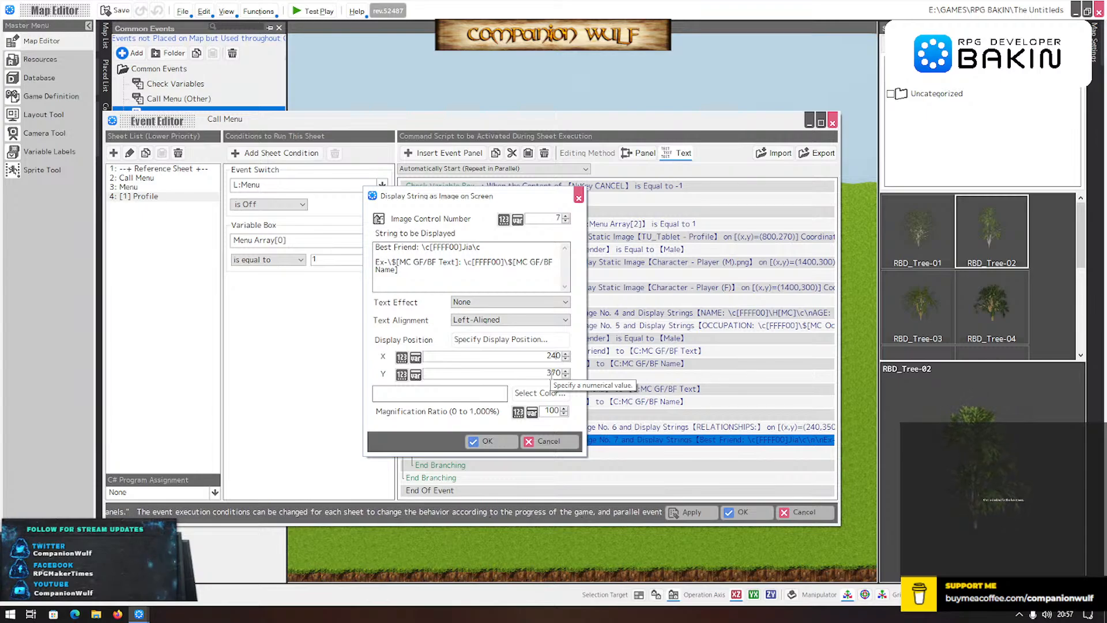
pyautogui.doubleClick(554, 373)
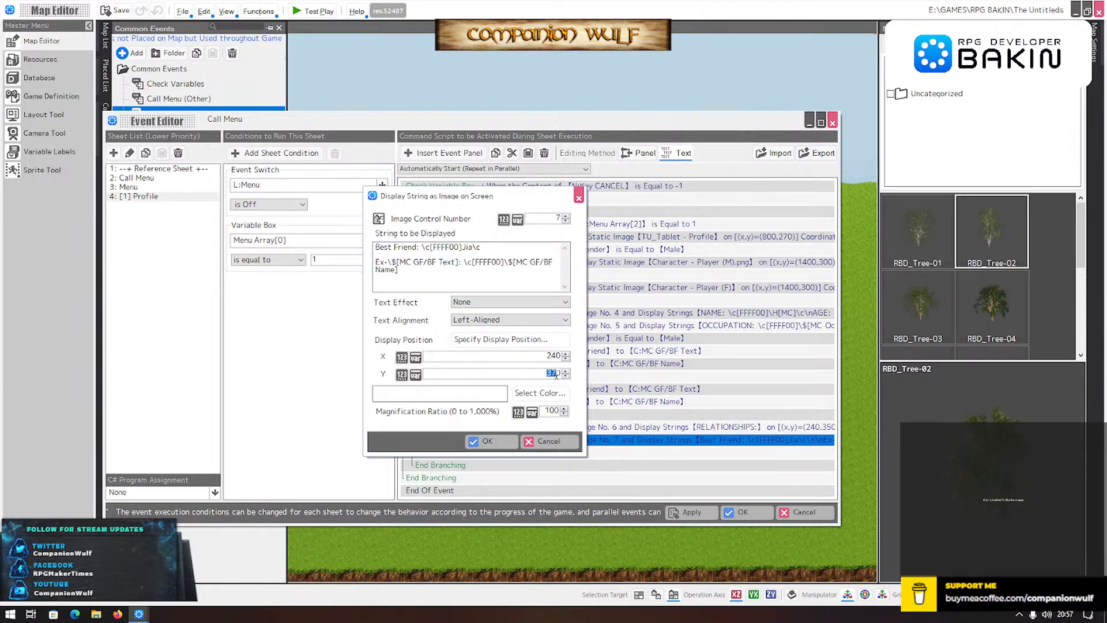
pyautogui.write('410')
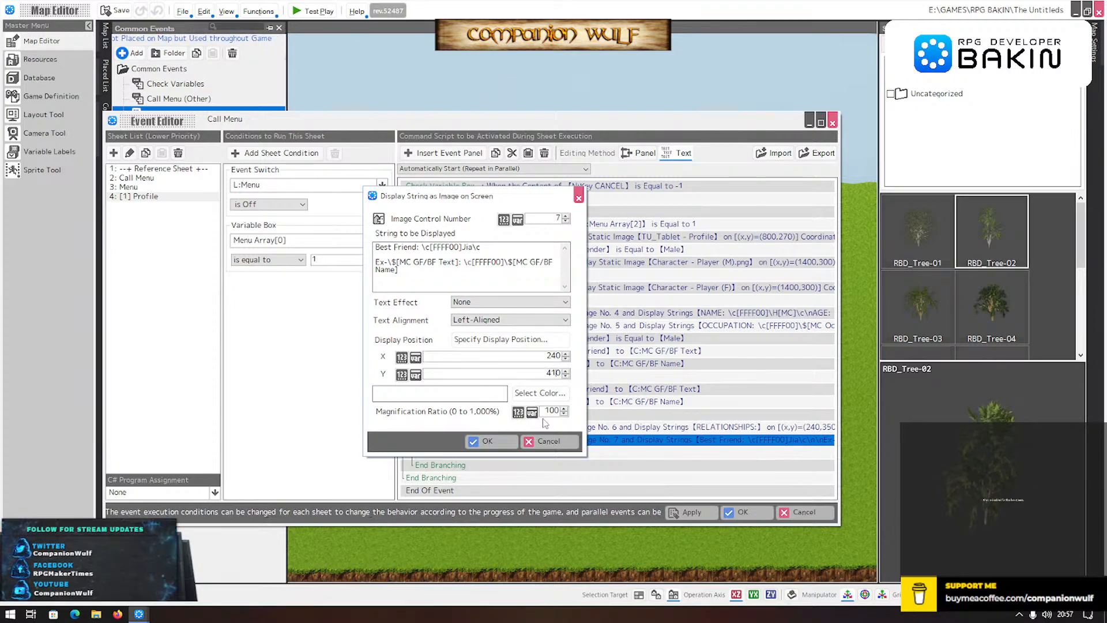
pyautogui.click(492, 441)
pyautogui.click(695, 510)
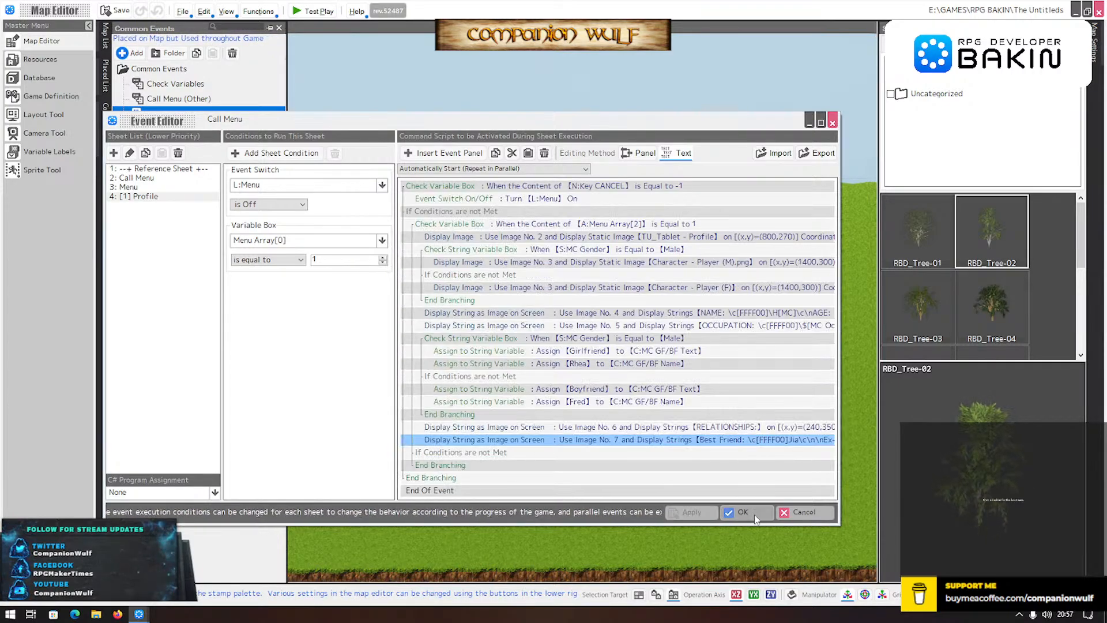
pyautogui.click(754, 516)
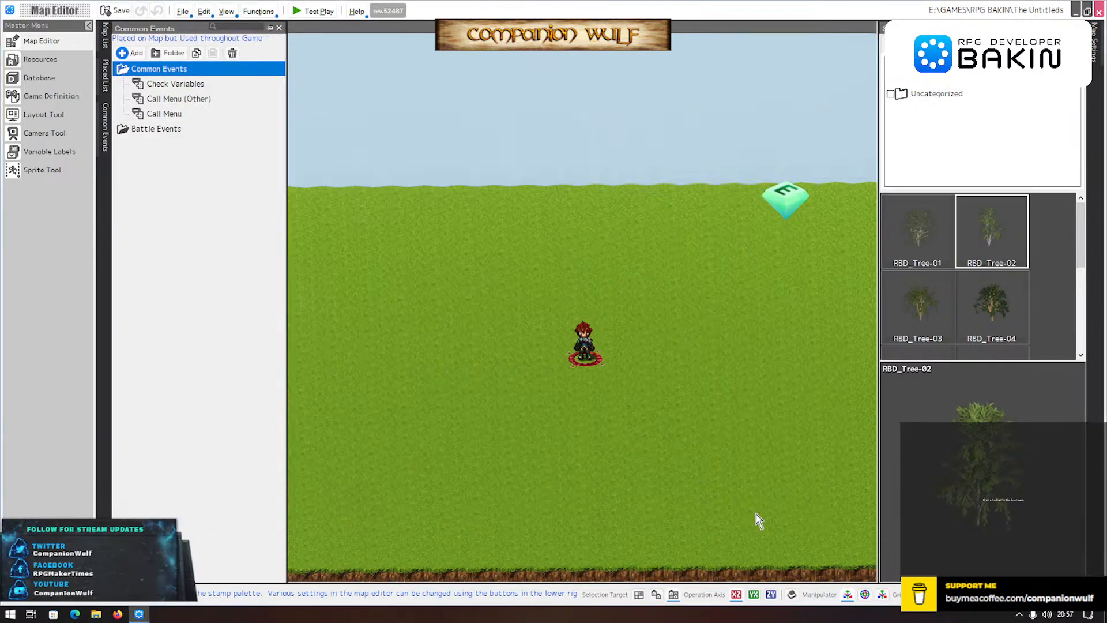
# - Test play the game, check the alignment of the text on the tablet's Profile page, and close the player
pyautogui.click(314, 11)
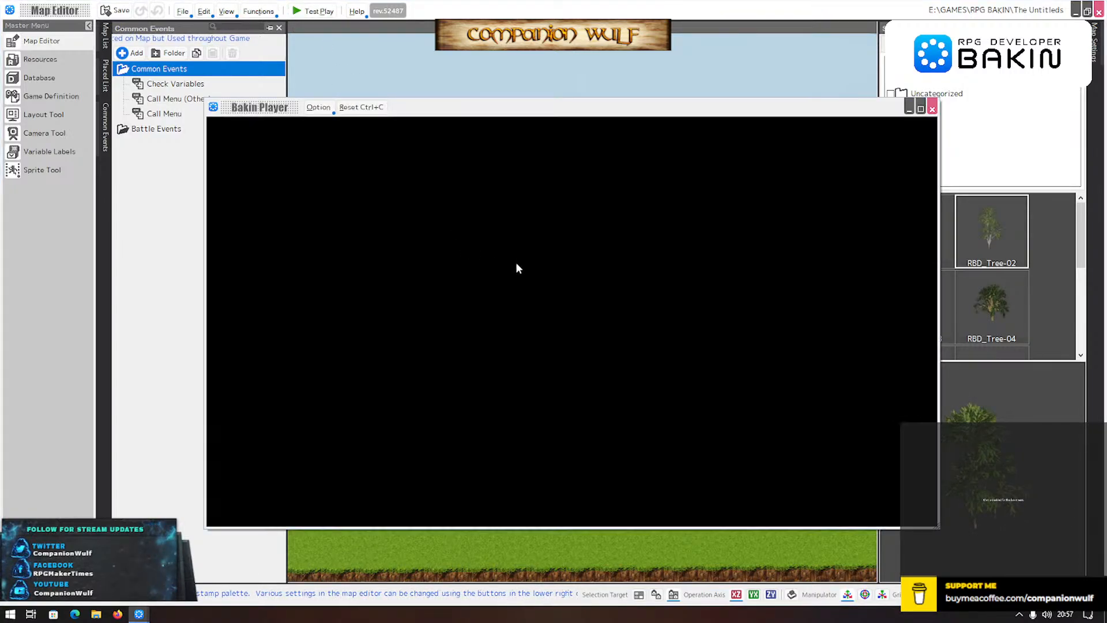
pyautogui.press('Escape')
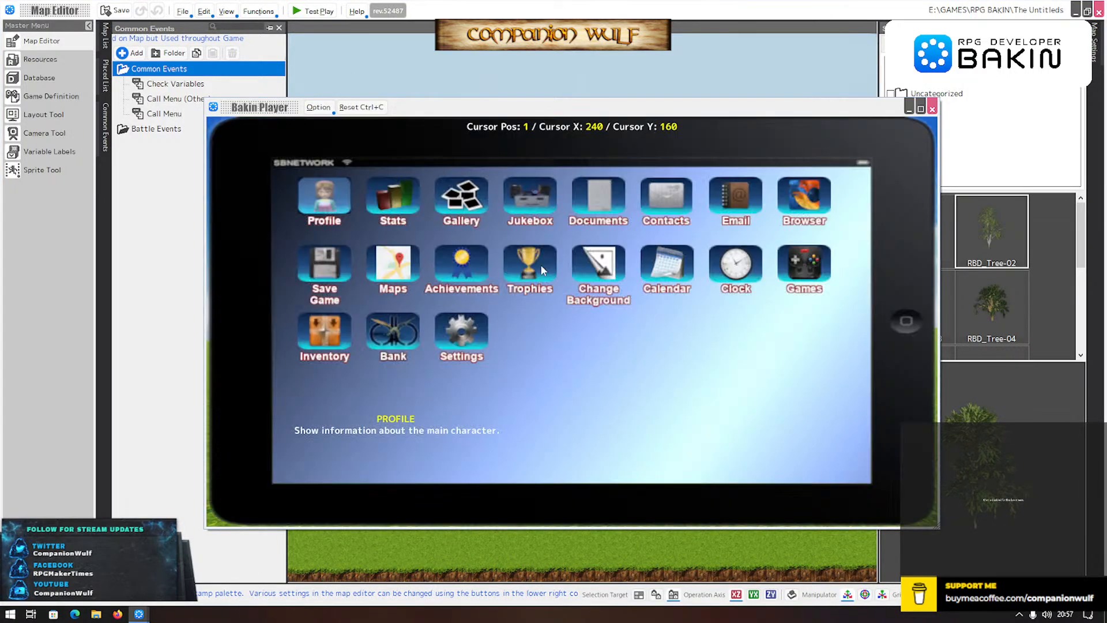
pyautogui.press('Return')
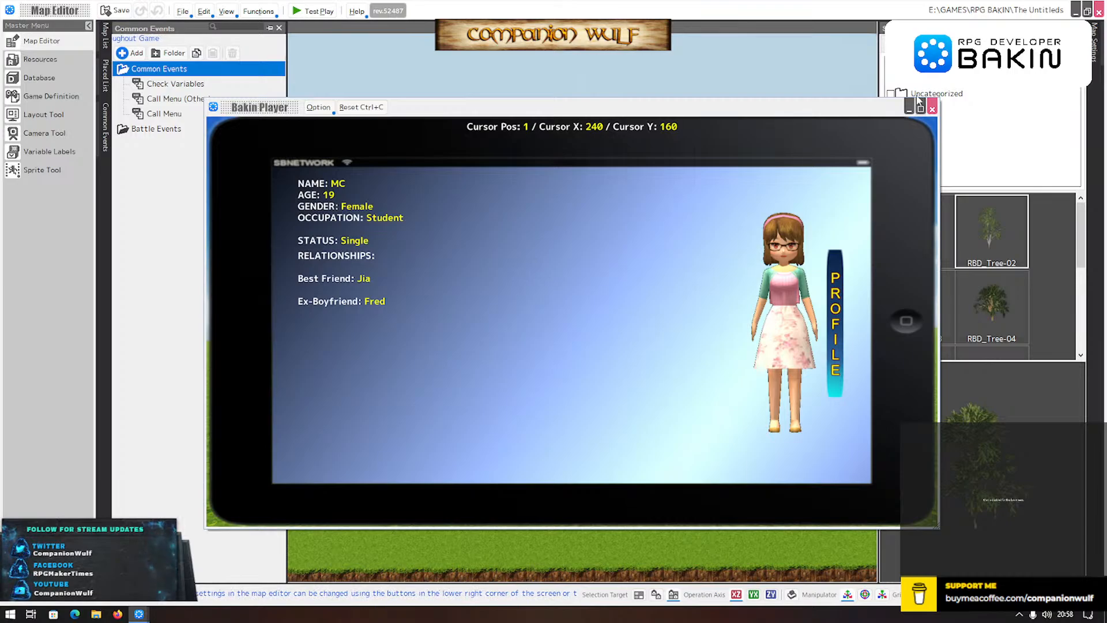
pyautogui.click(932, 110)
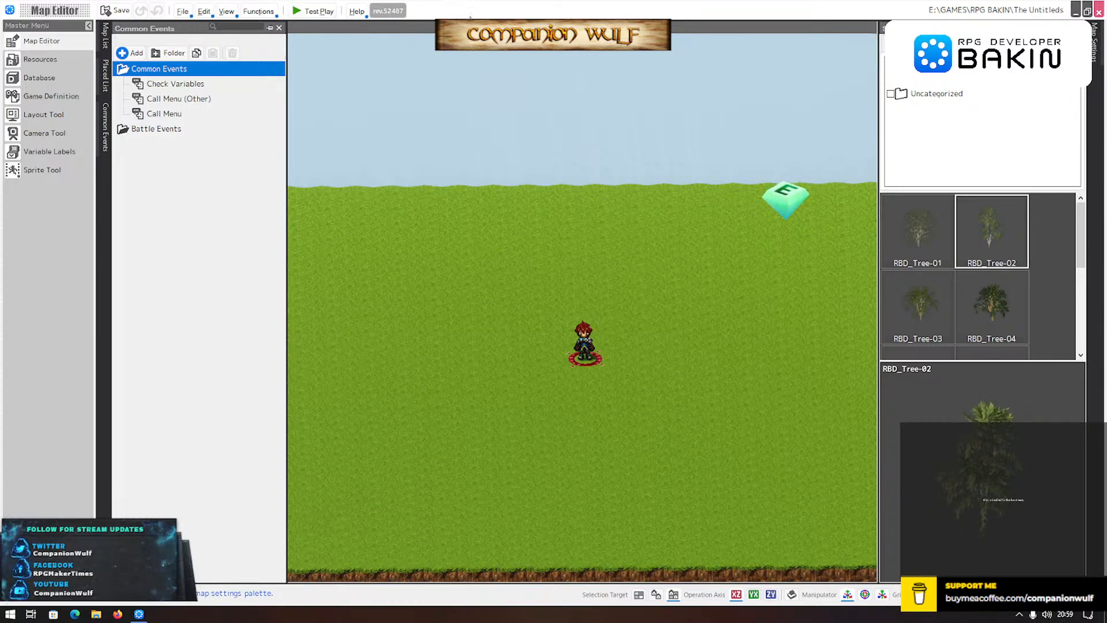
# - Remove the blank line between OCCUPATION and STATUS in the image 5 string of Call Menu's Profile sheet
pyautogui.doubleClick(145, 114)
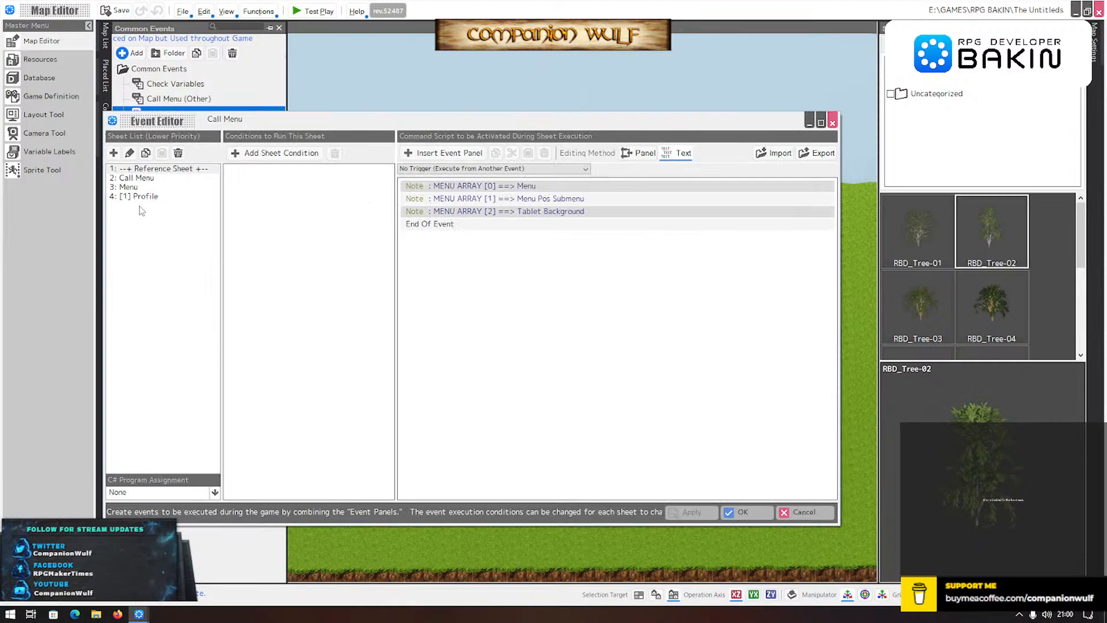
pyautogui.click(143, 196)
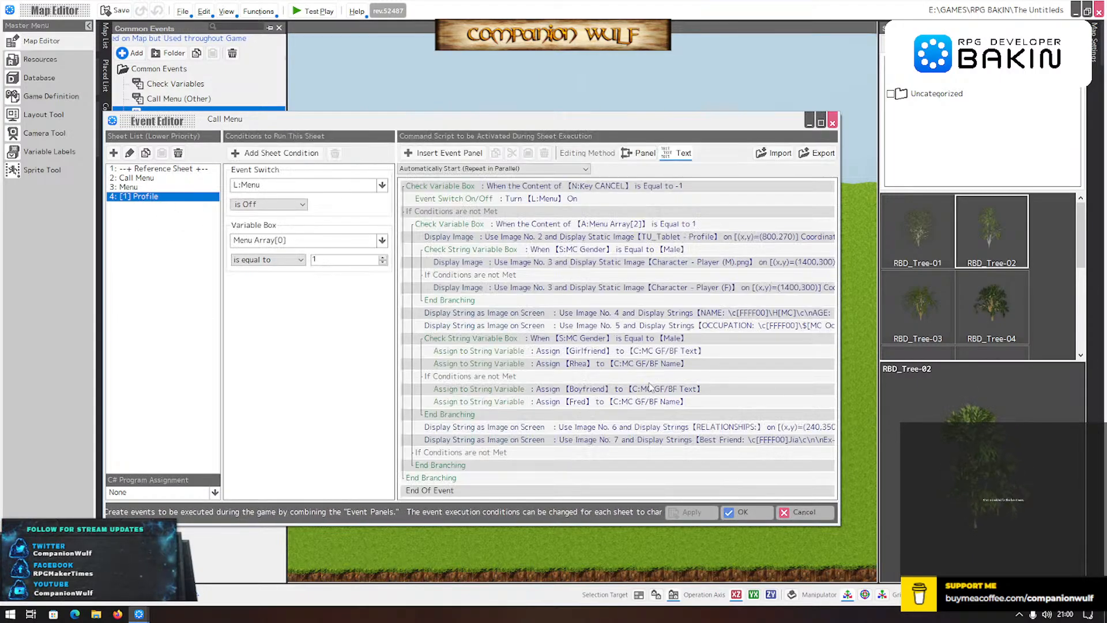
pyautogui.click(667, 325)
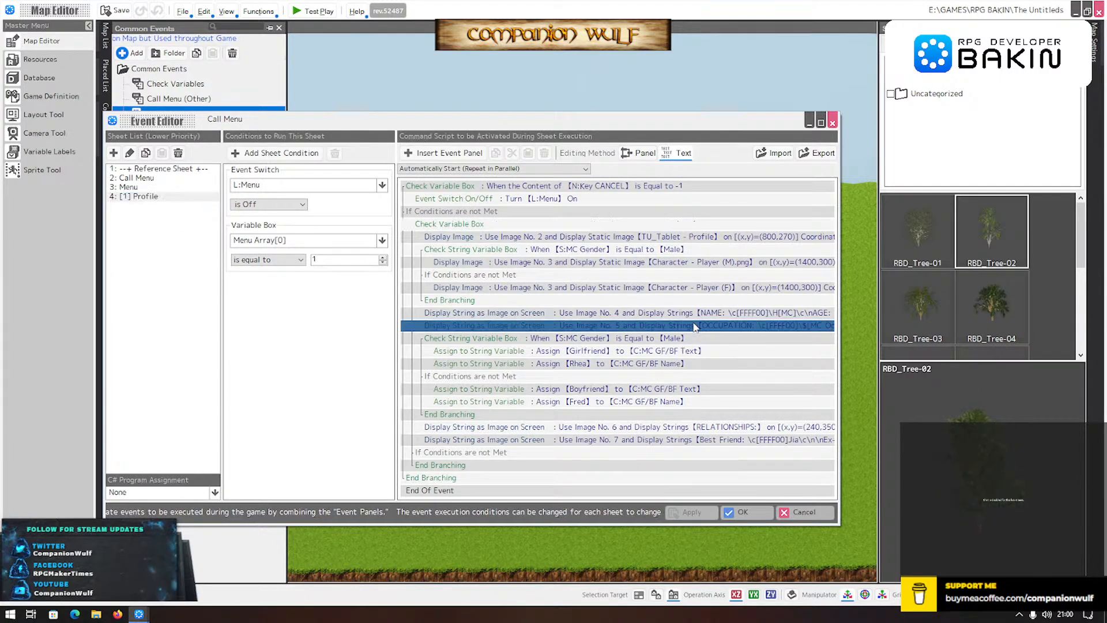
pyautogui.doubleClick(664, 323)
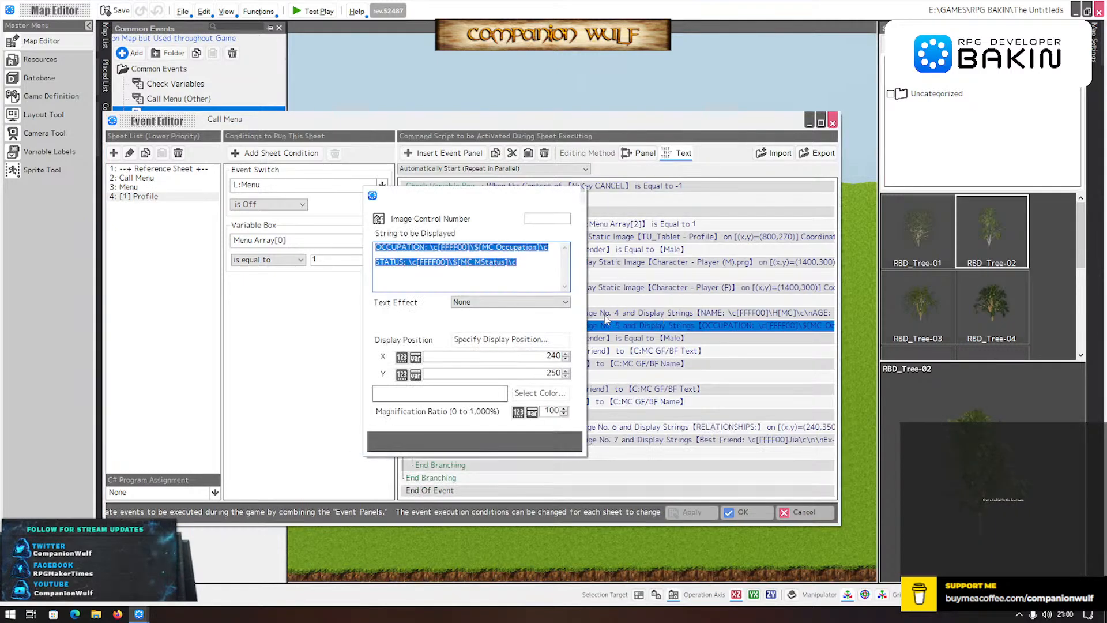
pyautogui.click(545, 264)
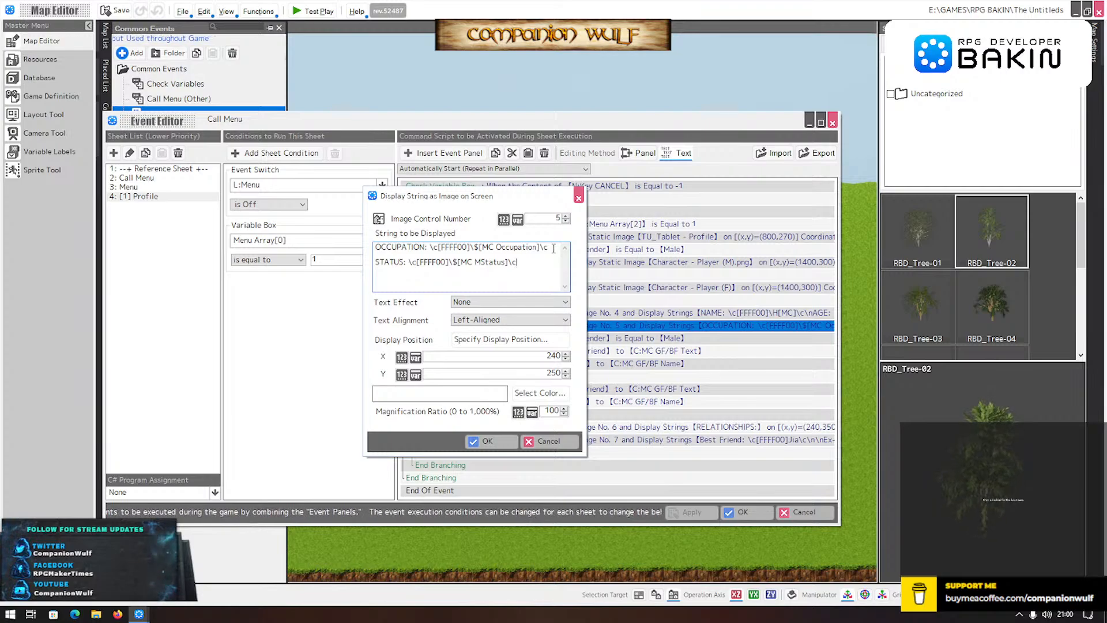
pyautogui.click(553, 249)
pyautogui.press('Delete')
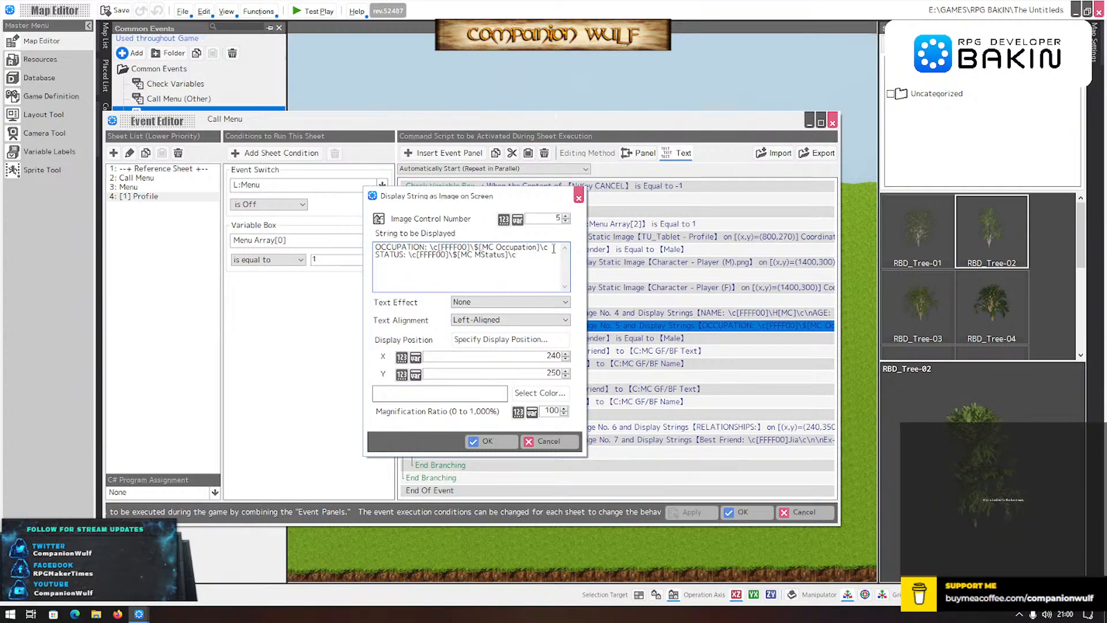
pyautogui.click(487, 442)
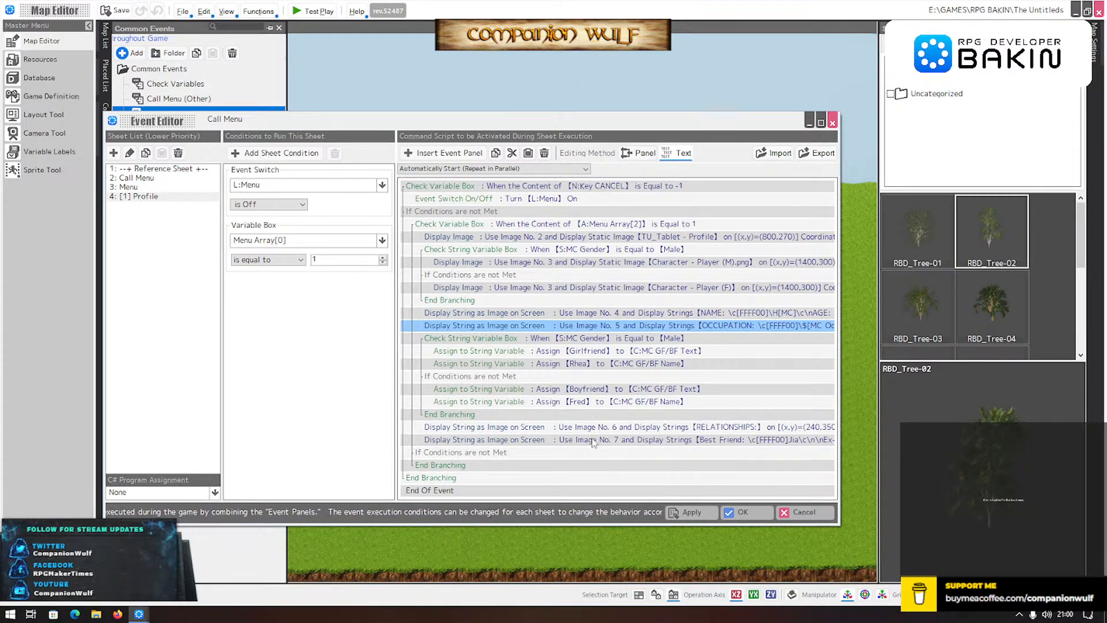
# - Check the RELATIONSHIPS string's position, set the Best Friend string's Y position to 390, and save the Call Menu event
pyautogui.doubleClick(594, 428)
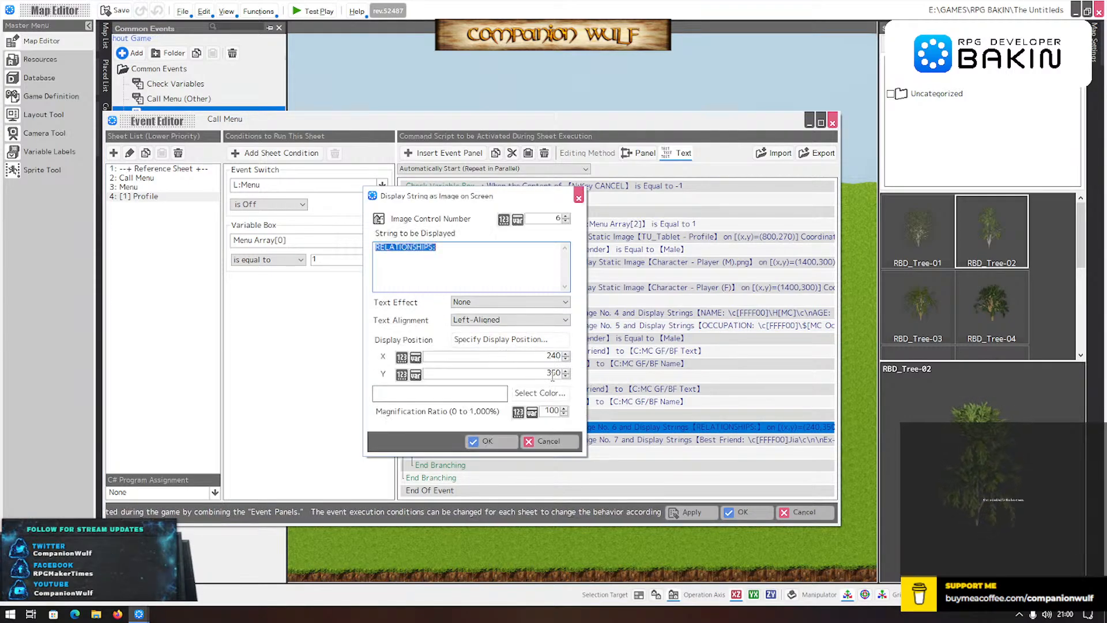
pyautogui.click(495, 442)
pyautogui.doubleClick(561, 442)
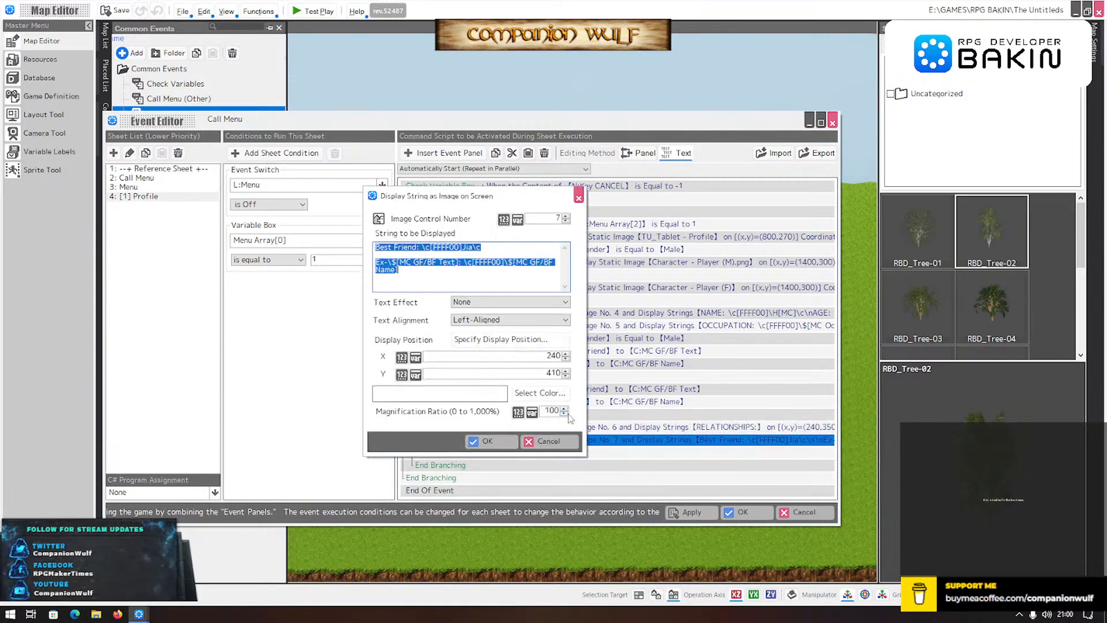
pyautogui.click(548, 373)
pyautogui.moveTo(549, 373); pyautogui.dragTo(555, 373)
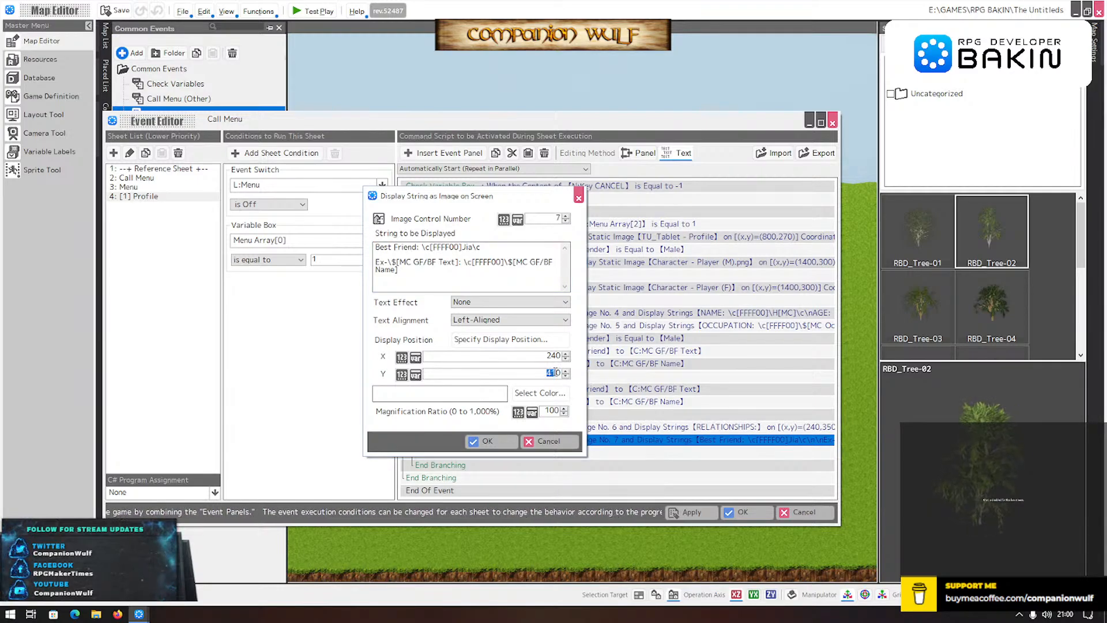
pyautogui.write('390')
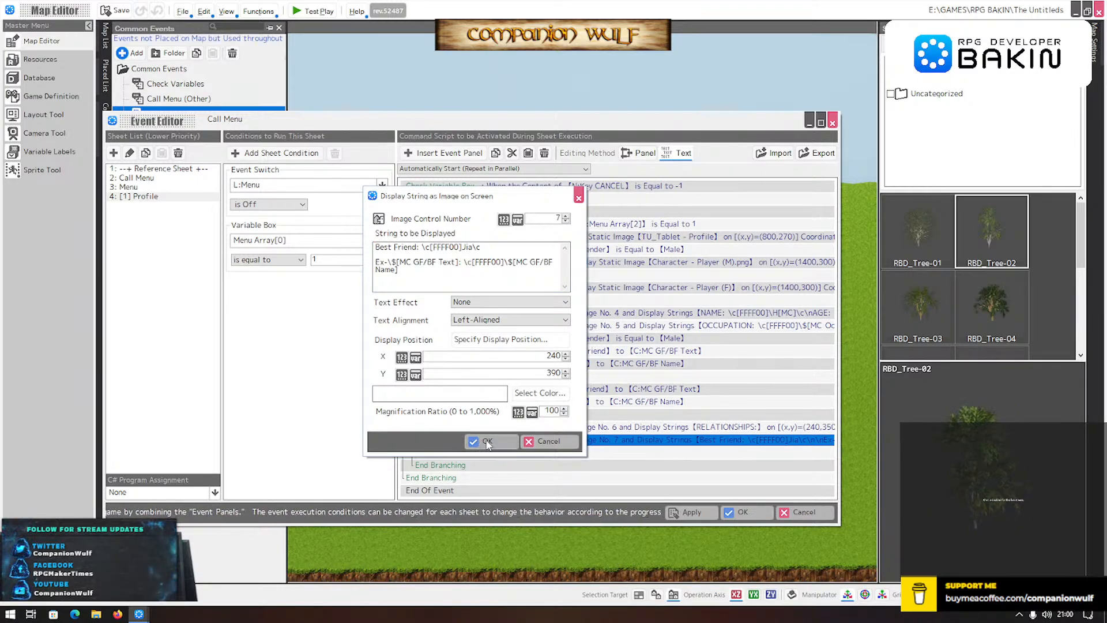
pyautogui.click(483, 441)
pyautogui.click(743, 513)
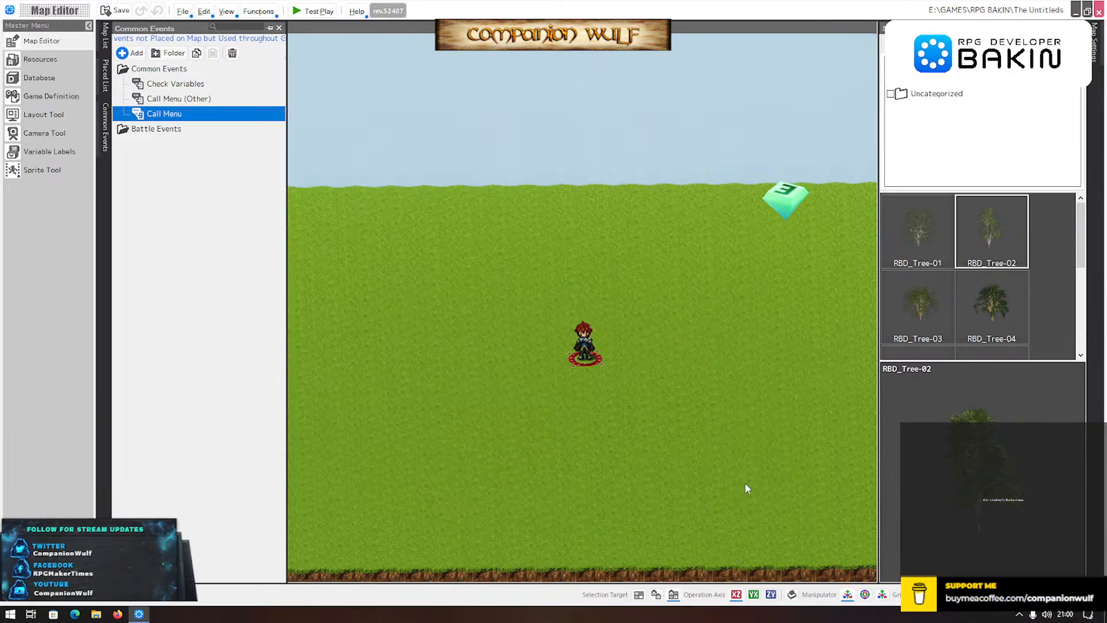
# - Test play the game and examine the text spacing on the tablet menu's Profile screen
pyautogui.click(312, 11)
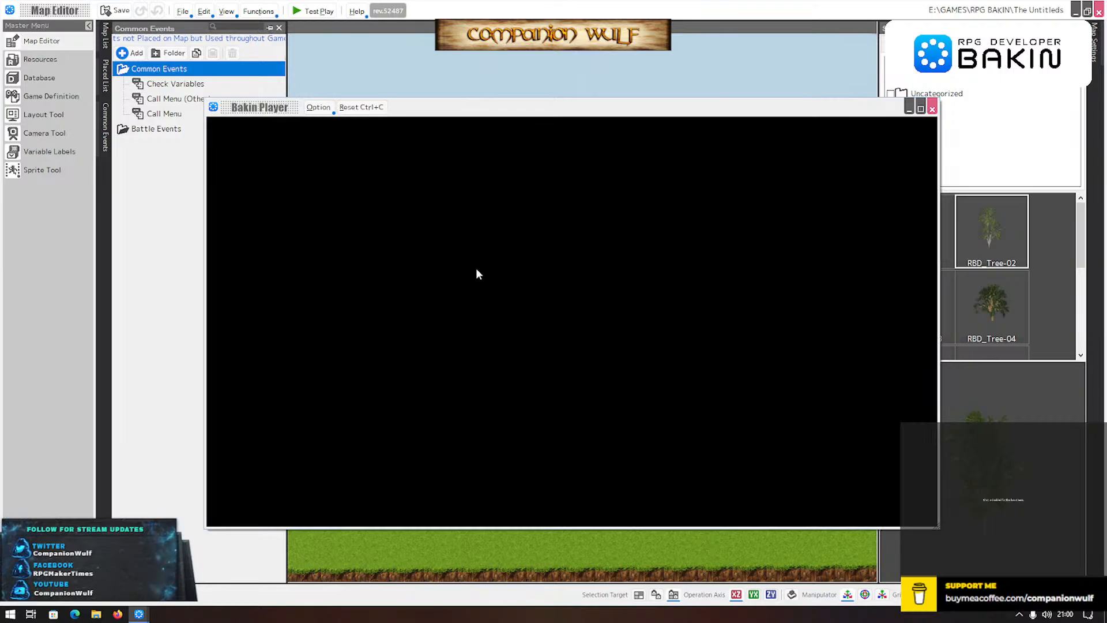
pyautogui.press('Escape')
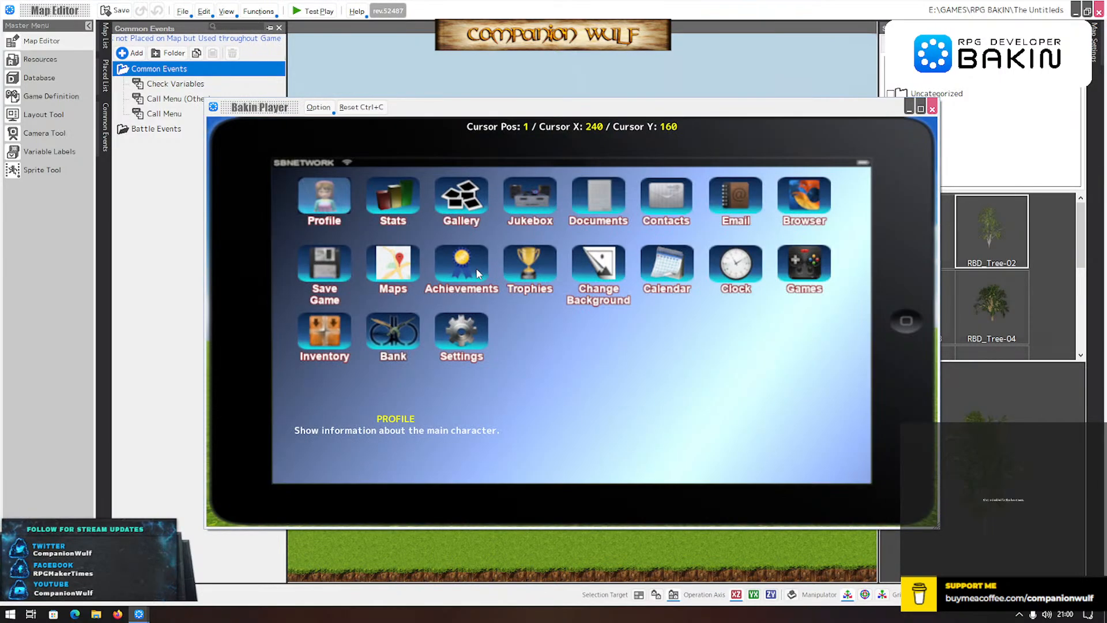
pyautogui.press('Return')
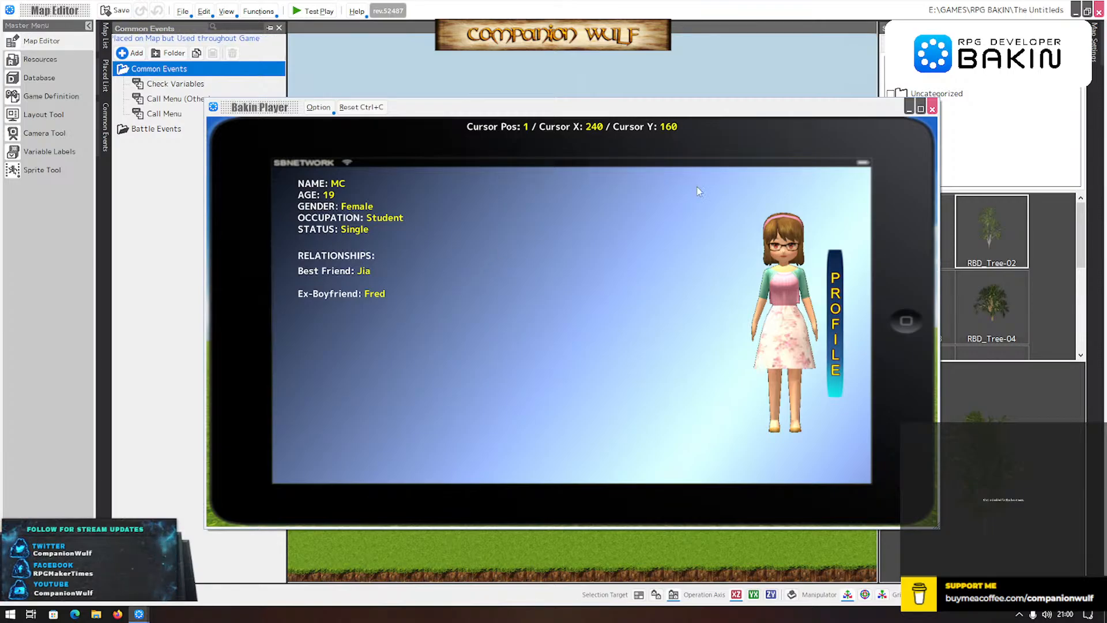
pyautogui.click(933, 108)
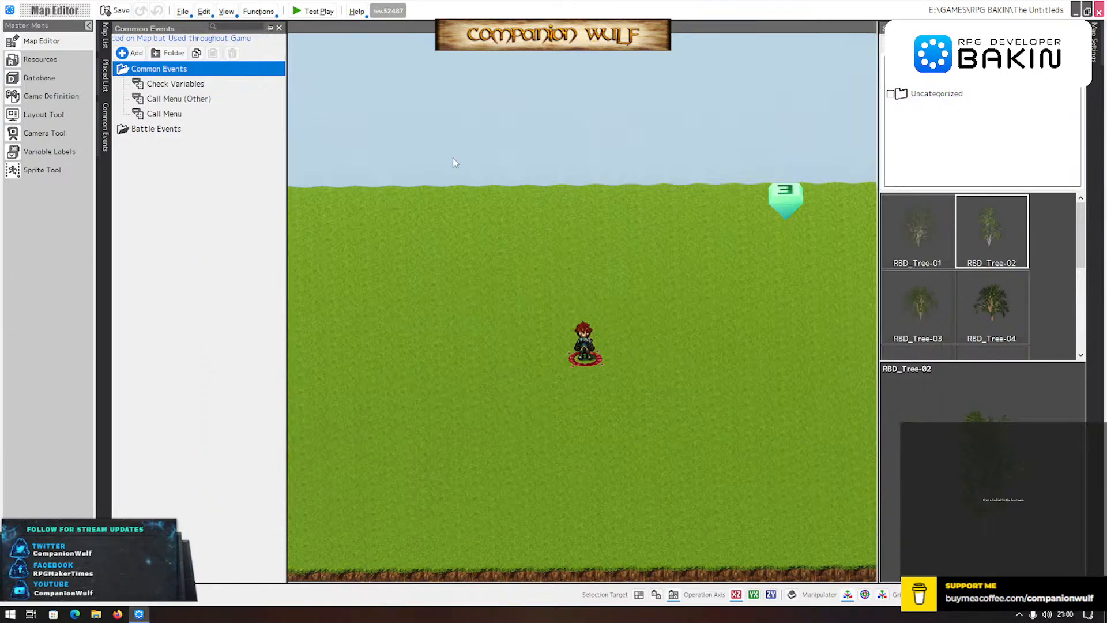
# - On the Profile sheet of the Call Menu event, set the Best Friend string's Y position to 380
pyautogui.click(162, 113)
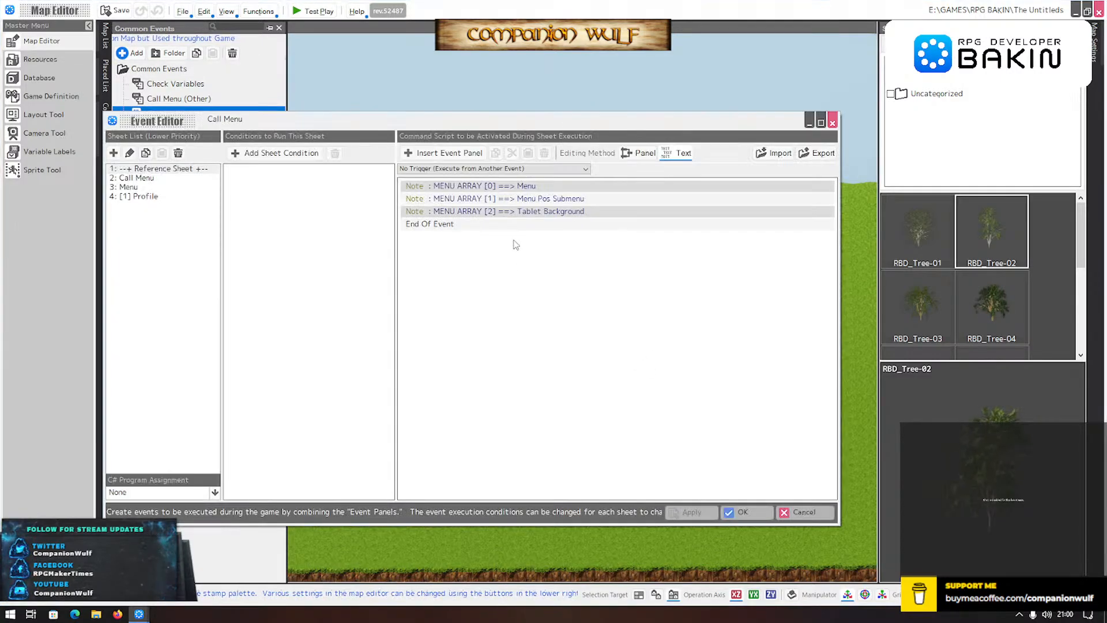
pyautogui.click(173, 196)
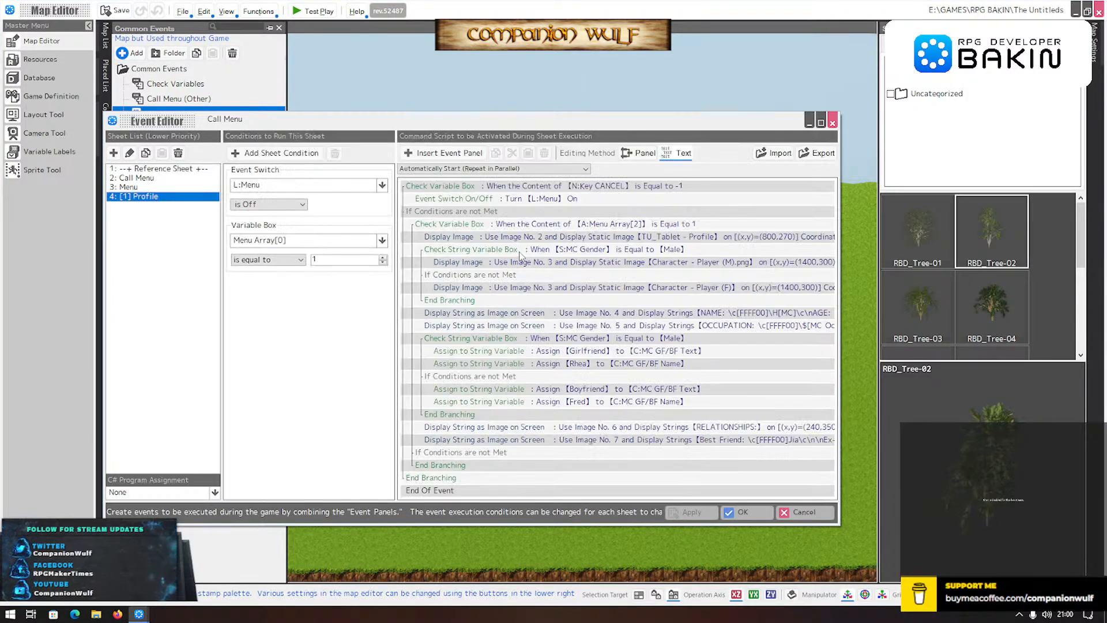
pyautogui.doubleClick(586, 438)
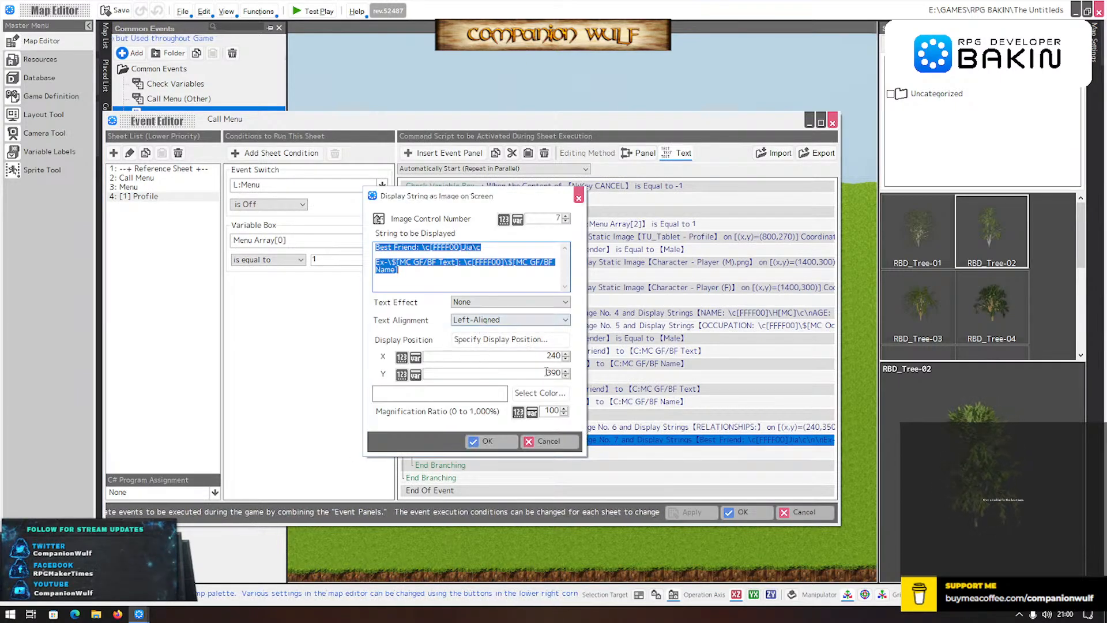
pyautogui.click(553, 374)
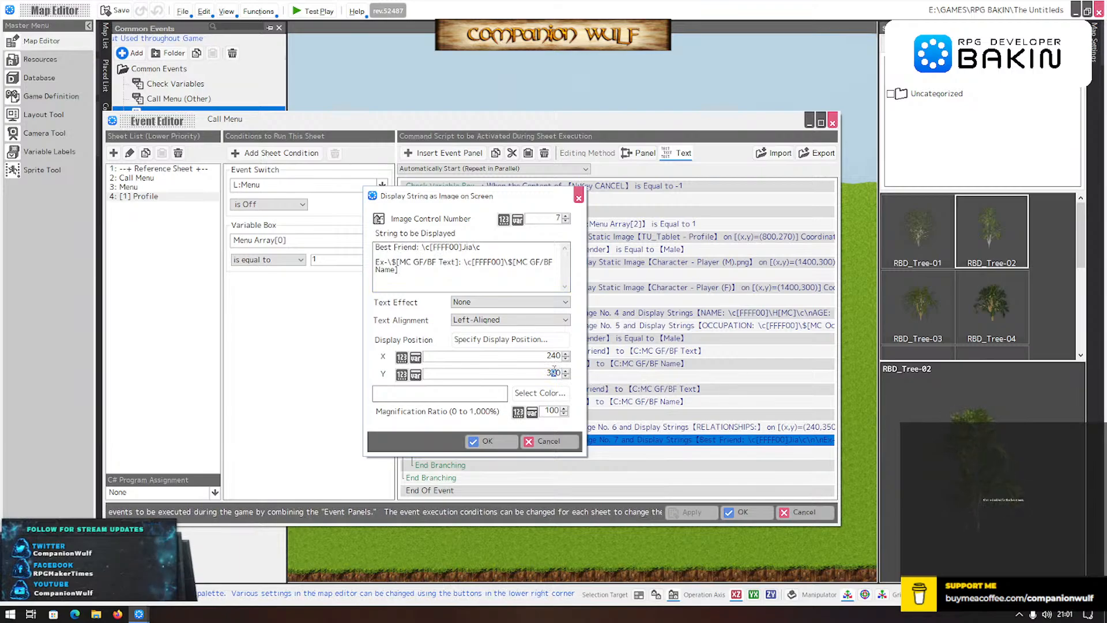
pyautogui.click(483, 441)
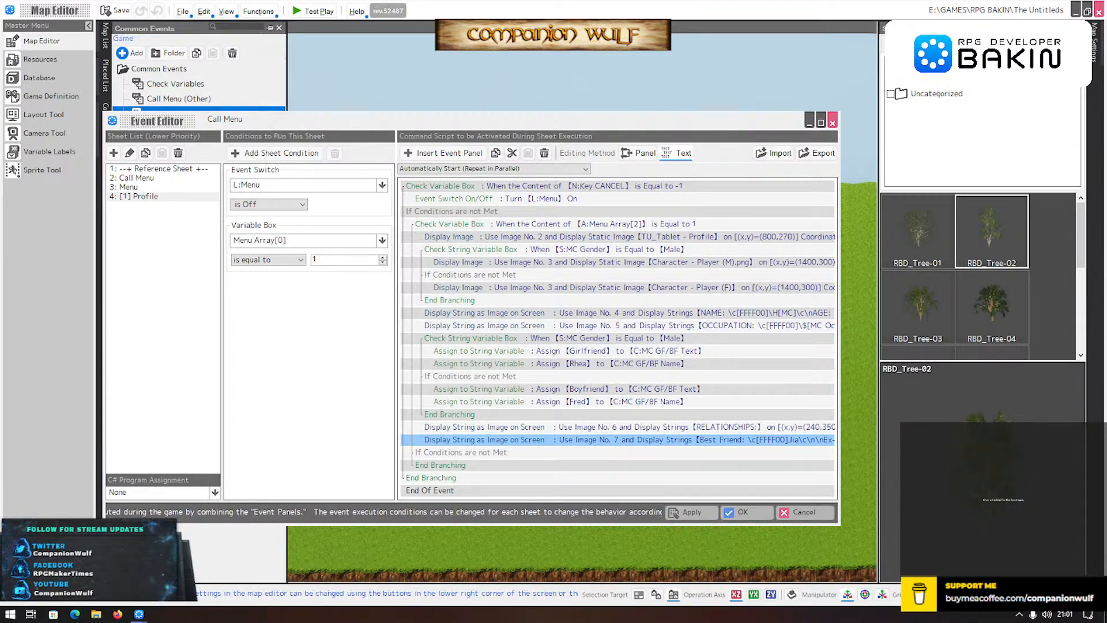
# - Duplicate the Best Friend display string command and set the copy's image control number to 8
pyautogui.click(497, 431)
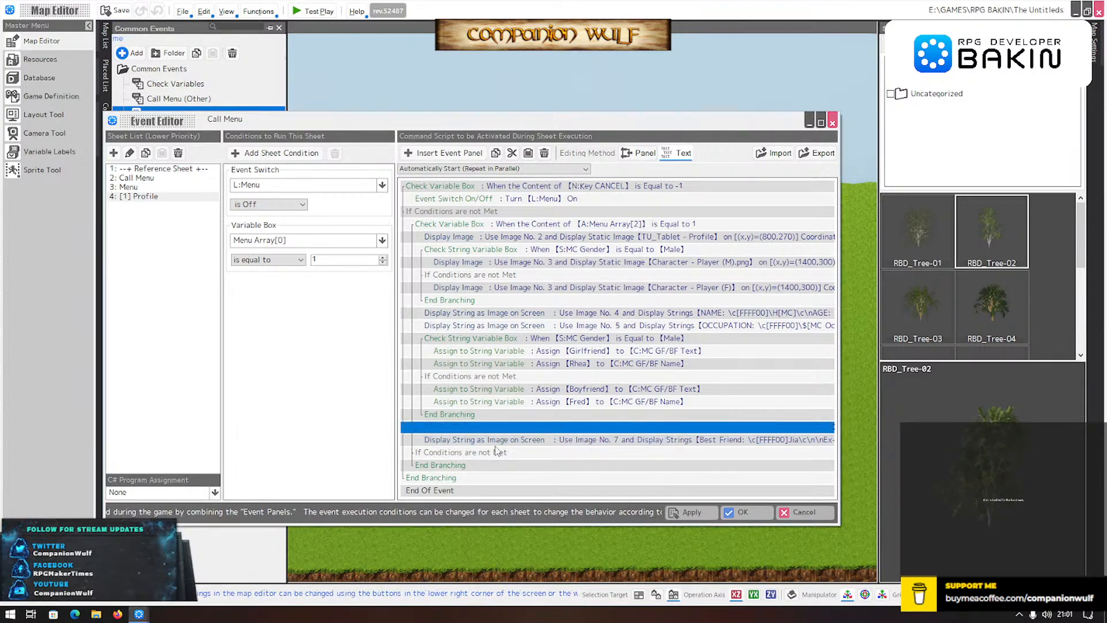
pyautogui.click(514, 439)
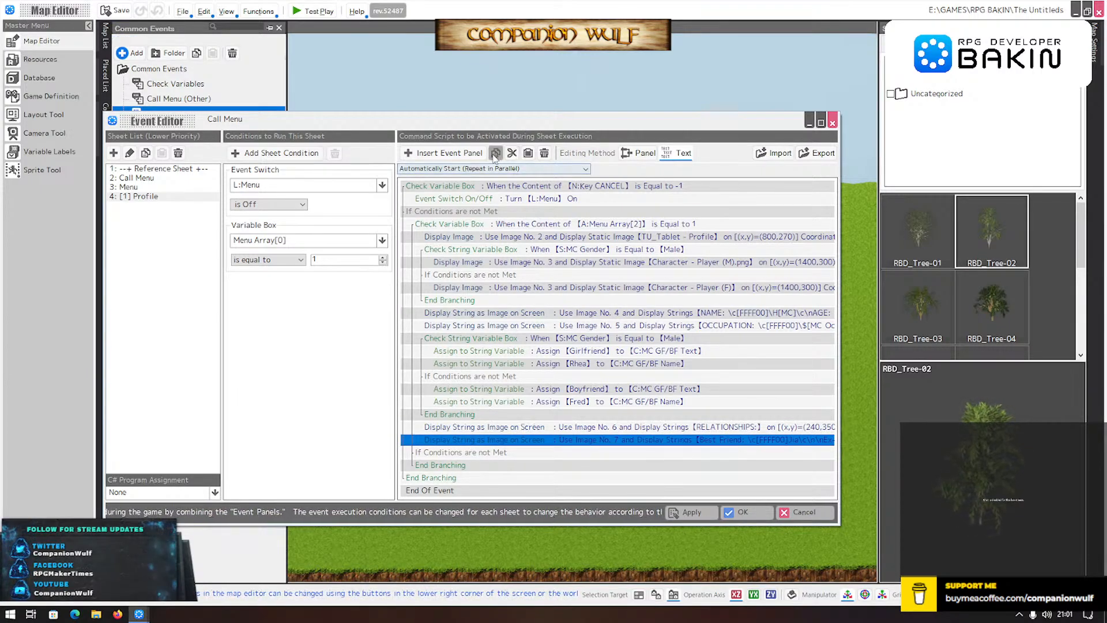
pyautogui.click(528, 153)
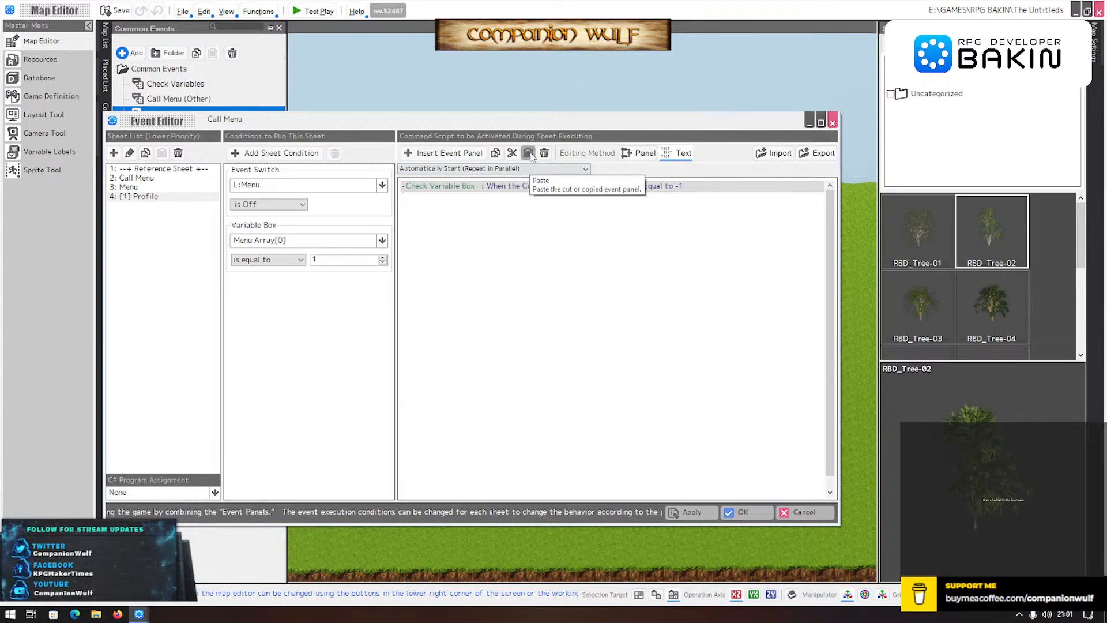
pyautogui.doubleClick(531, 453)
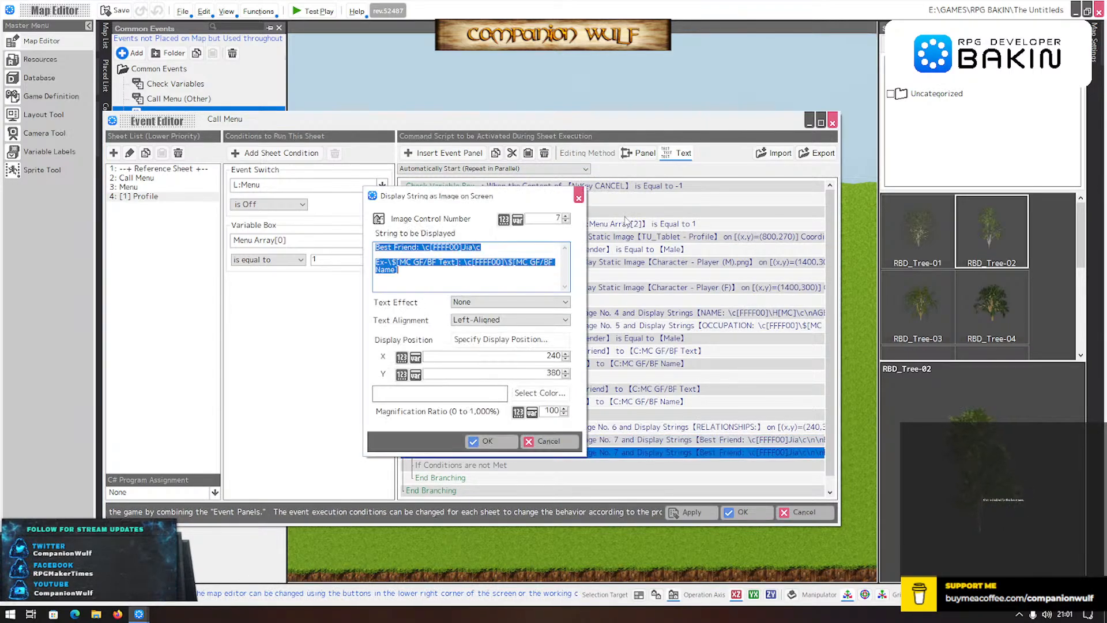
pyautogui.click(567, 218)
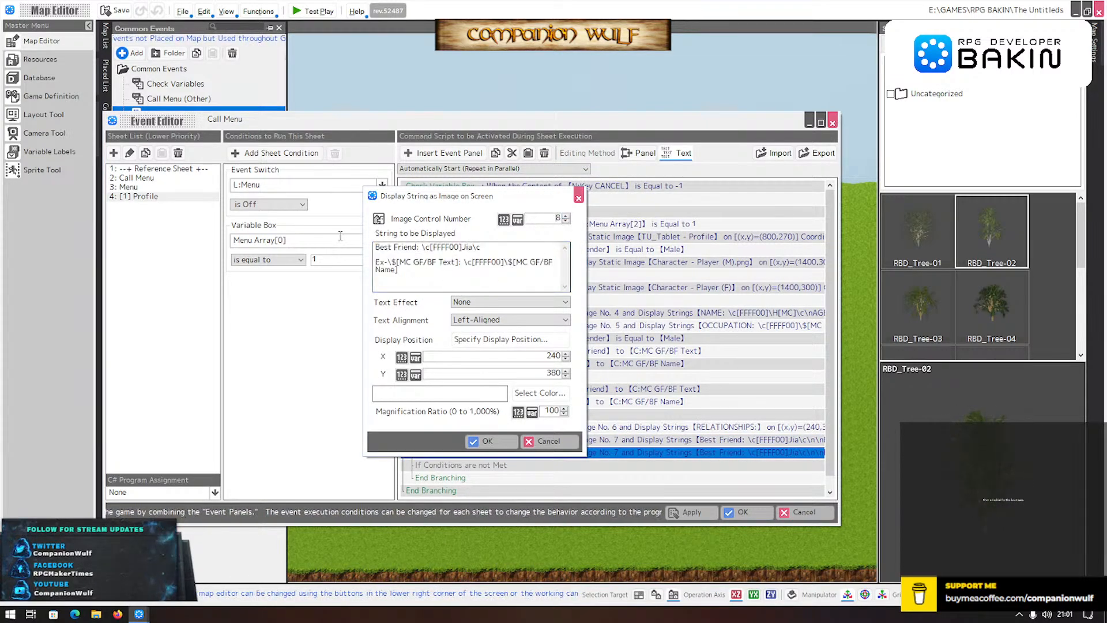
# - Replace the displayed text of the image 8 string with "BIO:"
pyautogui.hotkey('ctrl', 'a')
pyautogui.write('bio')
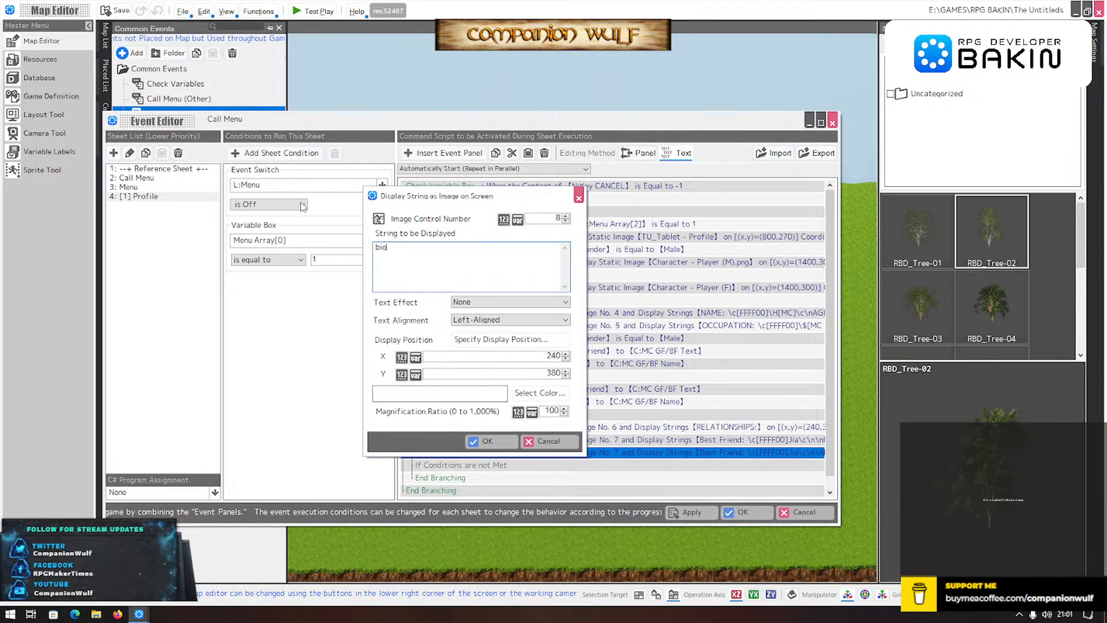
pyautogui.press('BackSpace')
pyautogui.press('BackSpace')
pyautogui.press('BackSpace')
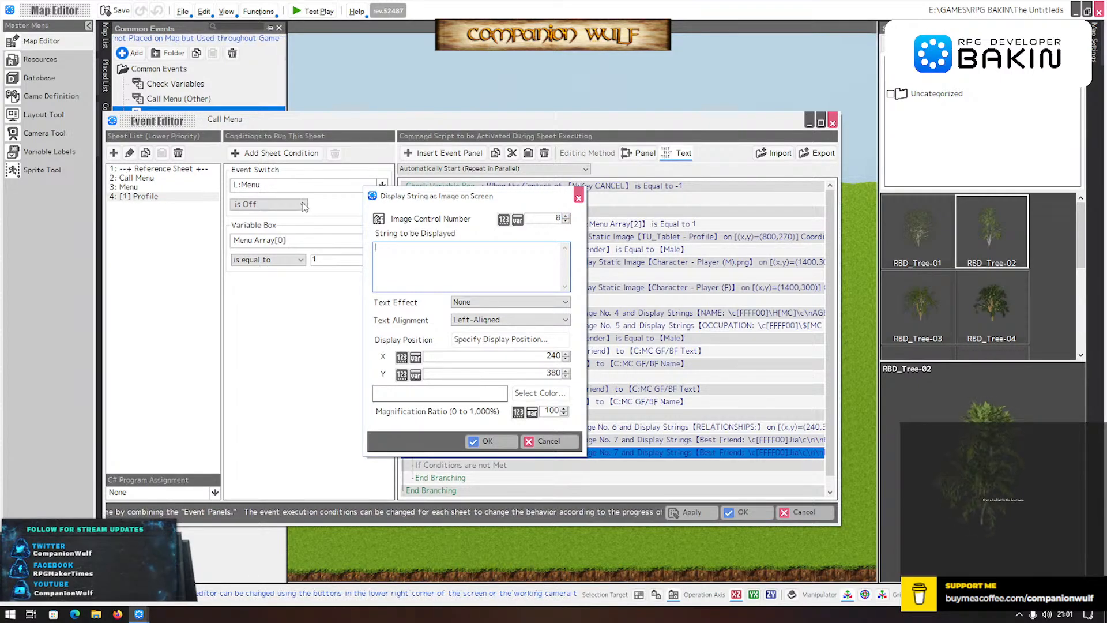
pyautogui.write('bio')
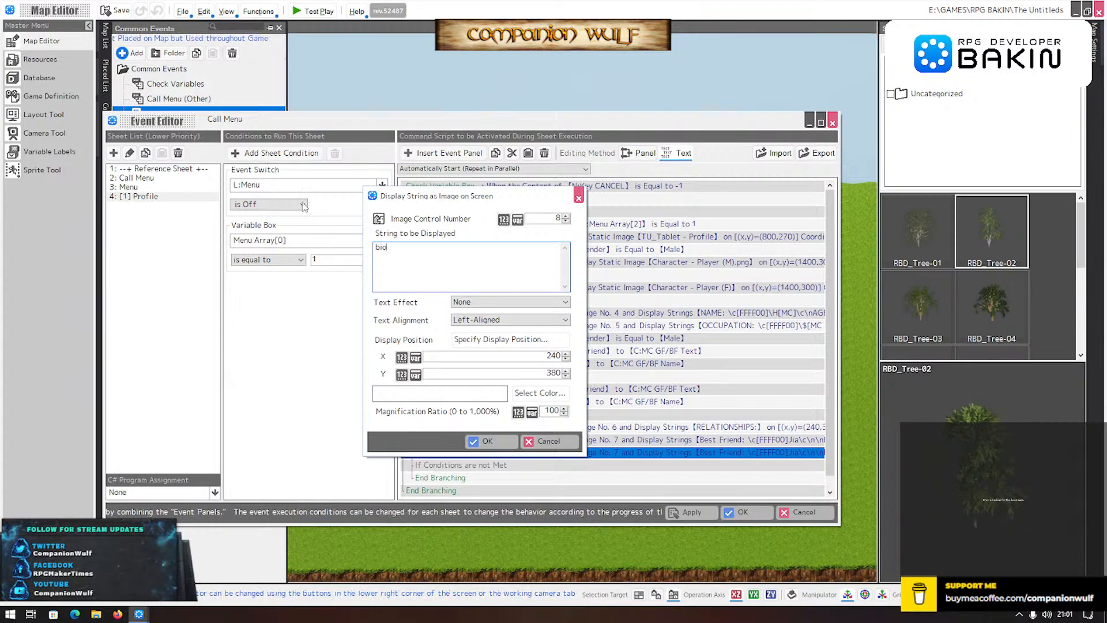
pyautogui.press('BackSpace')
pyautogui.press('BackSpace')
pyautogui.press('BackSpace')
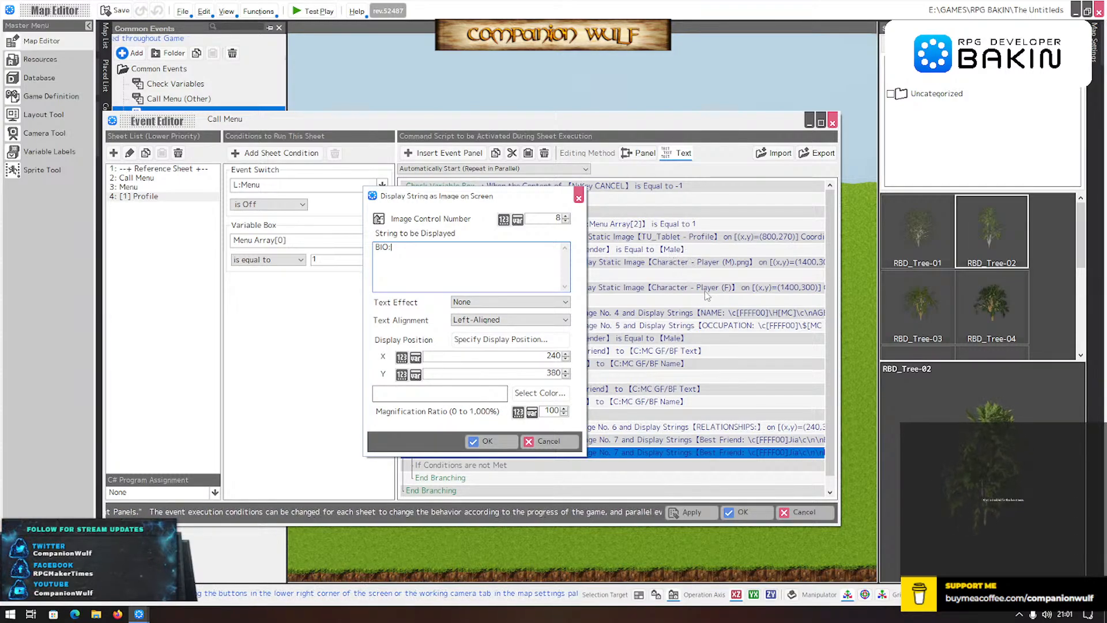
pyautogui.click(487, 441)
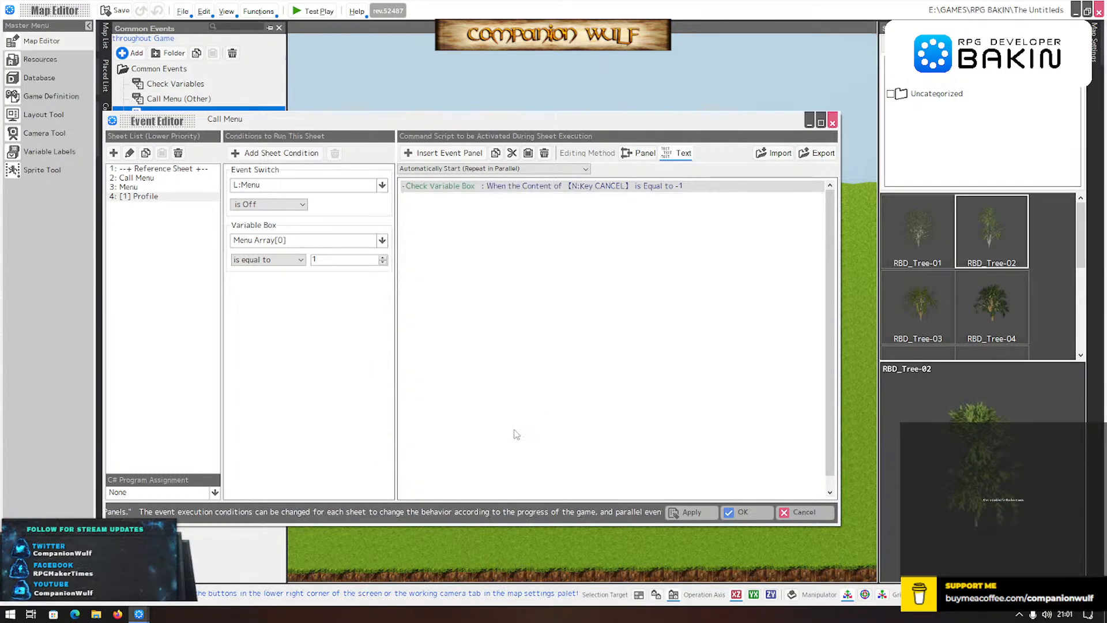
# - Check the NAME string's position and set the BIO string's Y position to 160
pyautogui.click(752, 313)
pyautogui.doubleClick(753, 313)
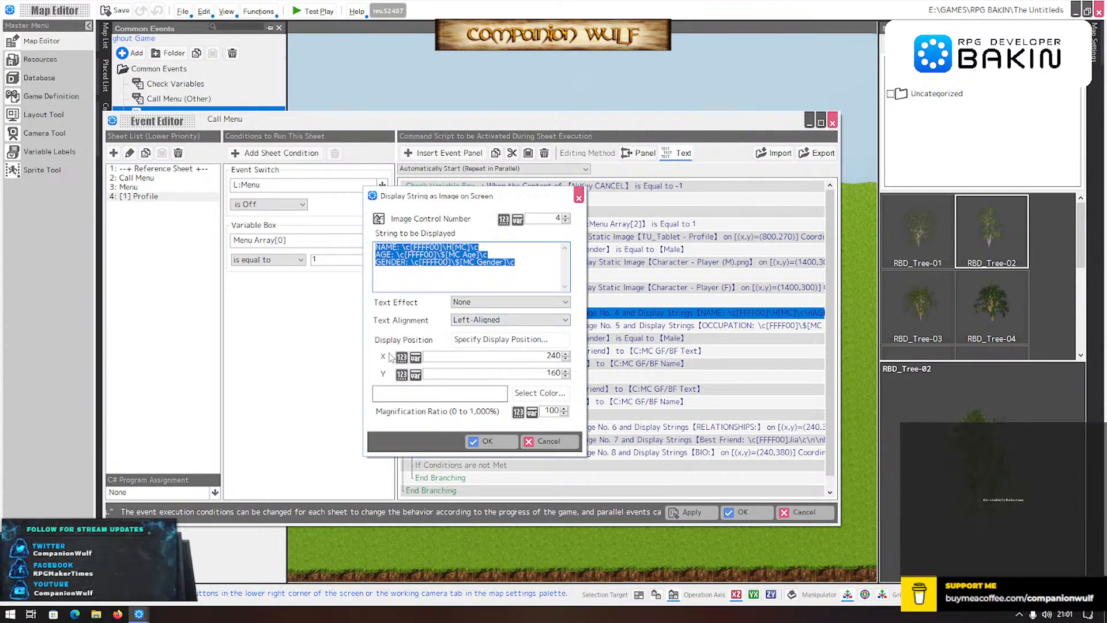
pyautogui.click(487, 442)
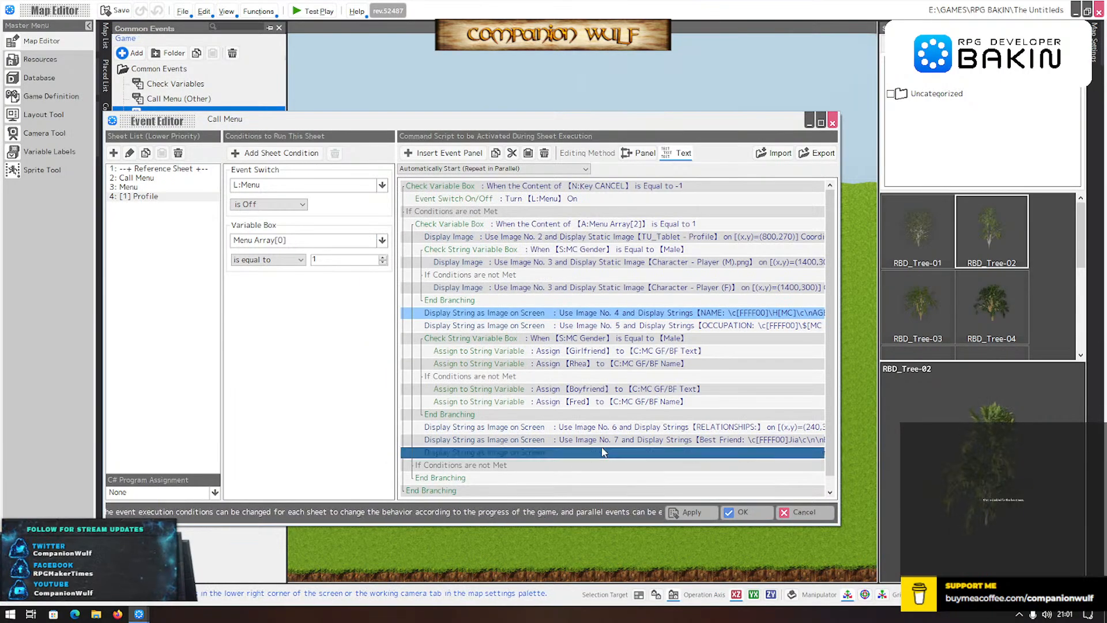
pyautogui.doubleClick(600, 453)
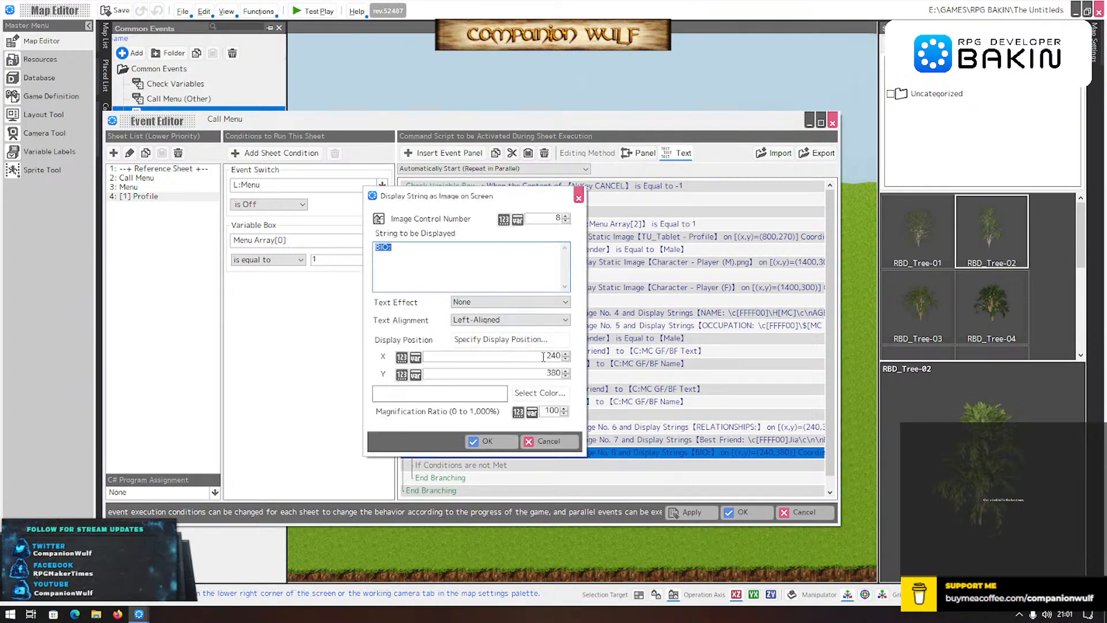
pyautogui.doubleClick(544, 374)
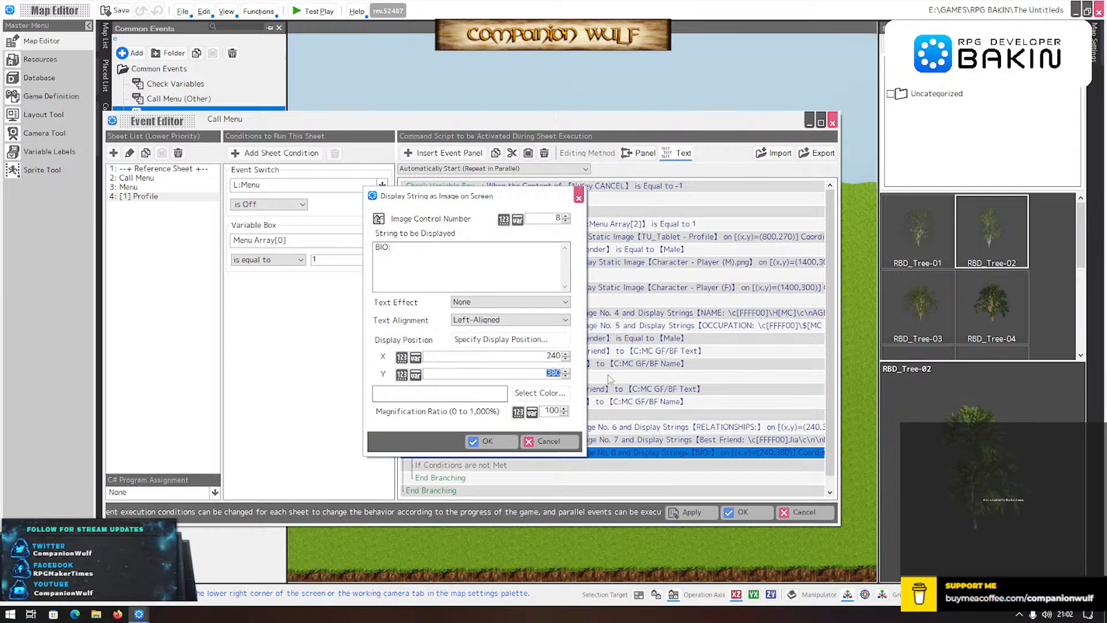
pyautogui.write('160')
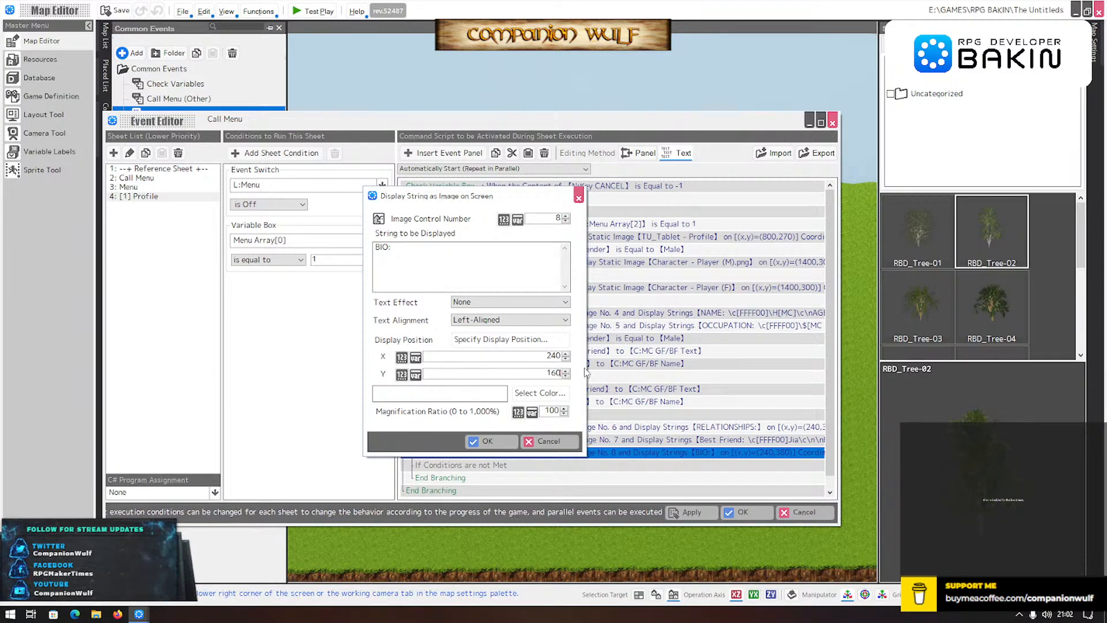
# - Open the BIO string's display position preview and try X positions of 340, 400, 600 and 900
pyautogui.click(515, 341)
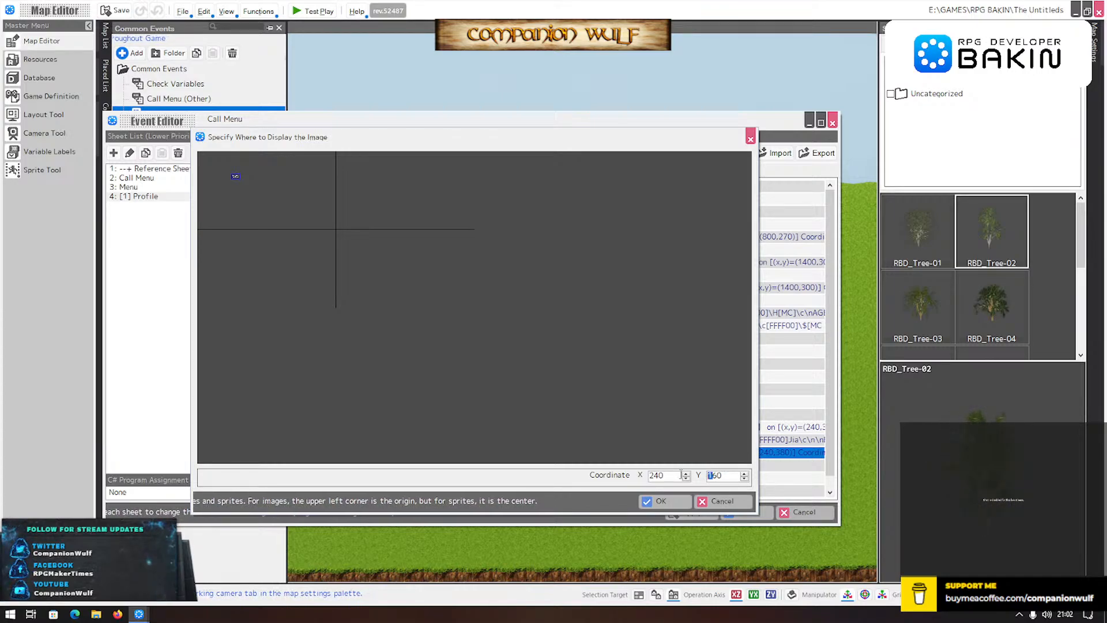
pyautogui.click(654, 475)
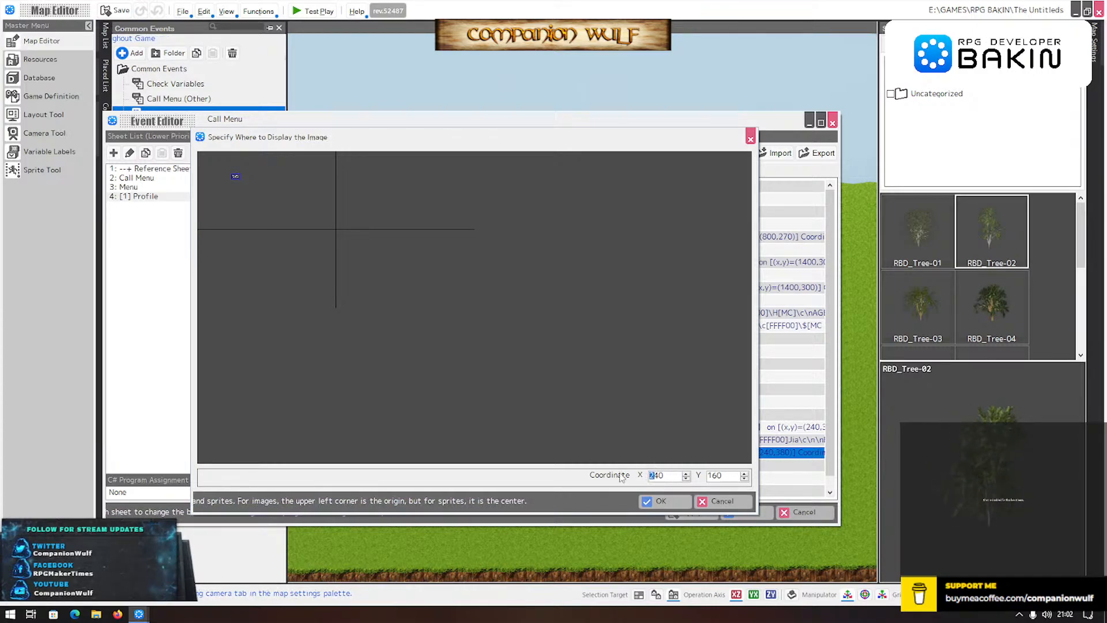
pyautogui.write('3')
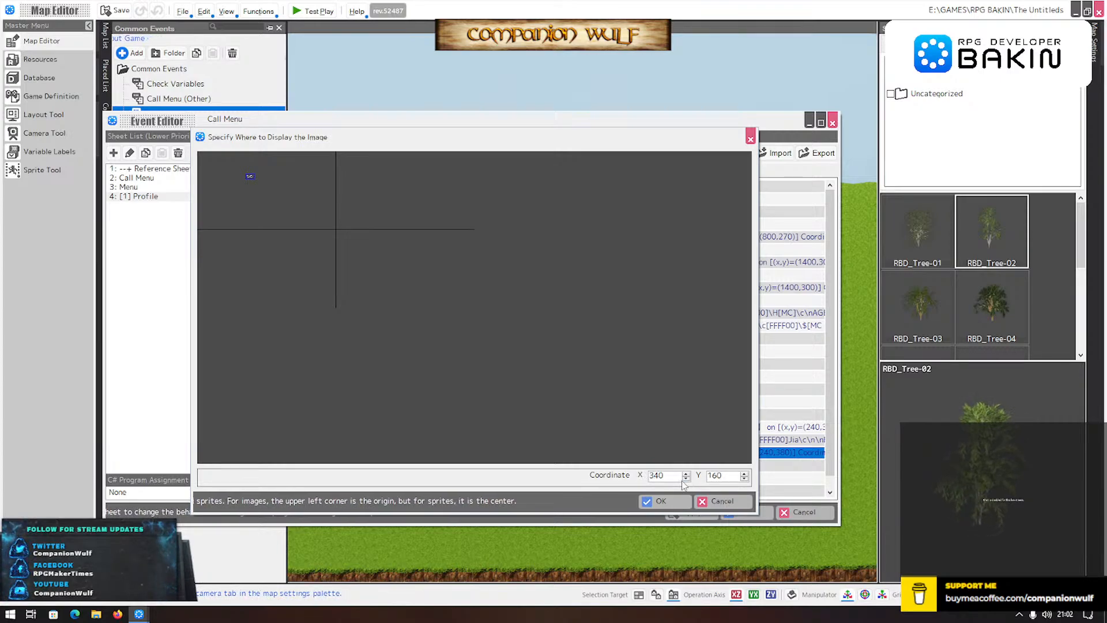
pyautogui.scroll(8, 665, 475)
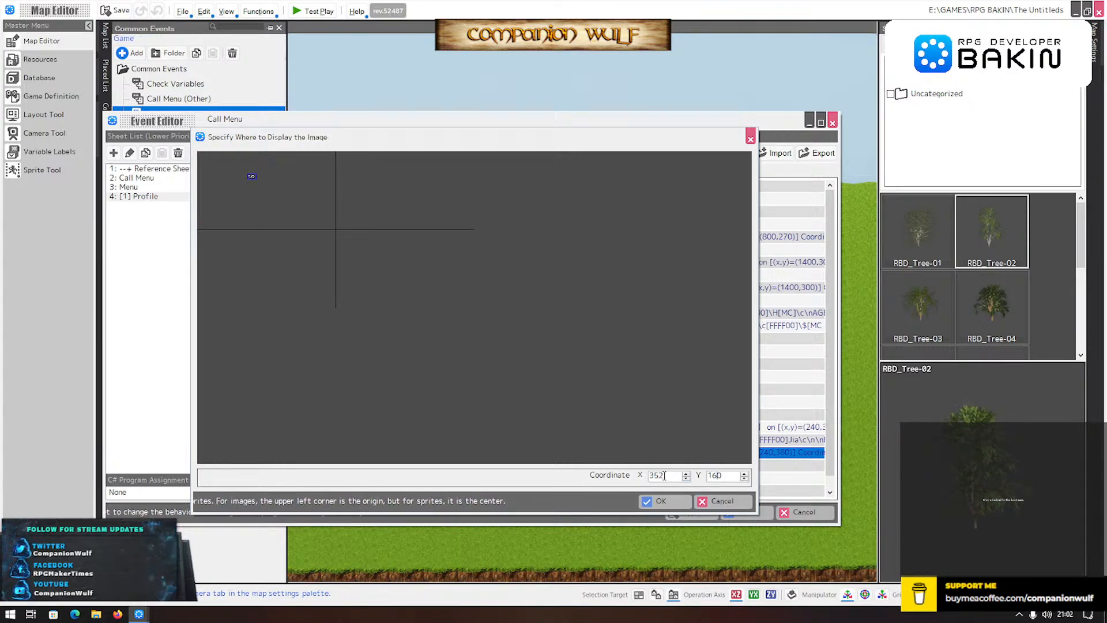
pyautogui.moveTo(664, 476); pyautogui.dragTo(617, 477)
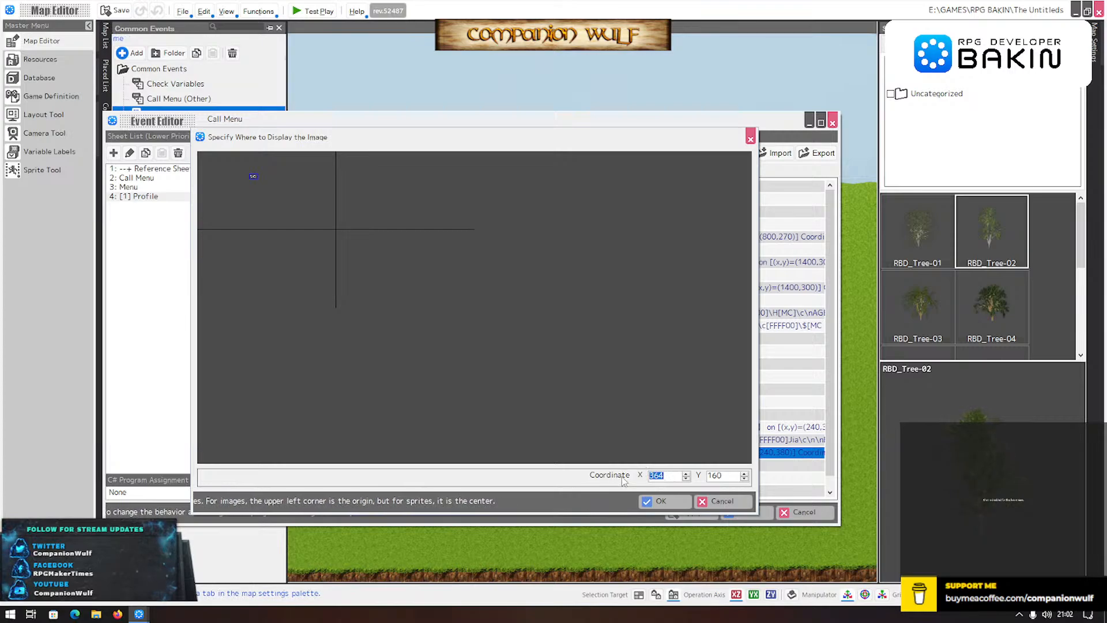
pyautogui.write('400')
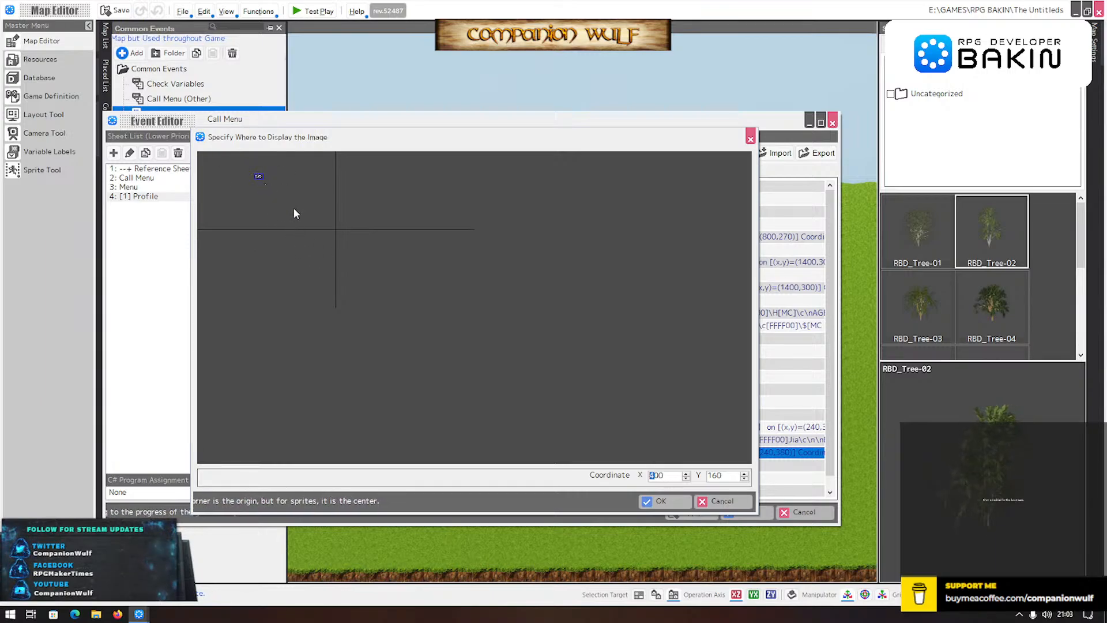
pyautogui.write('6')
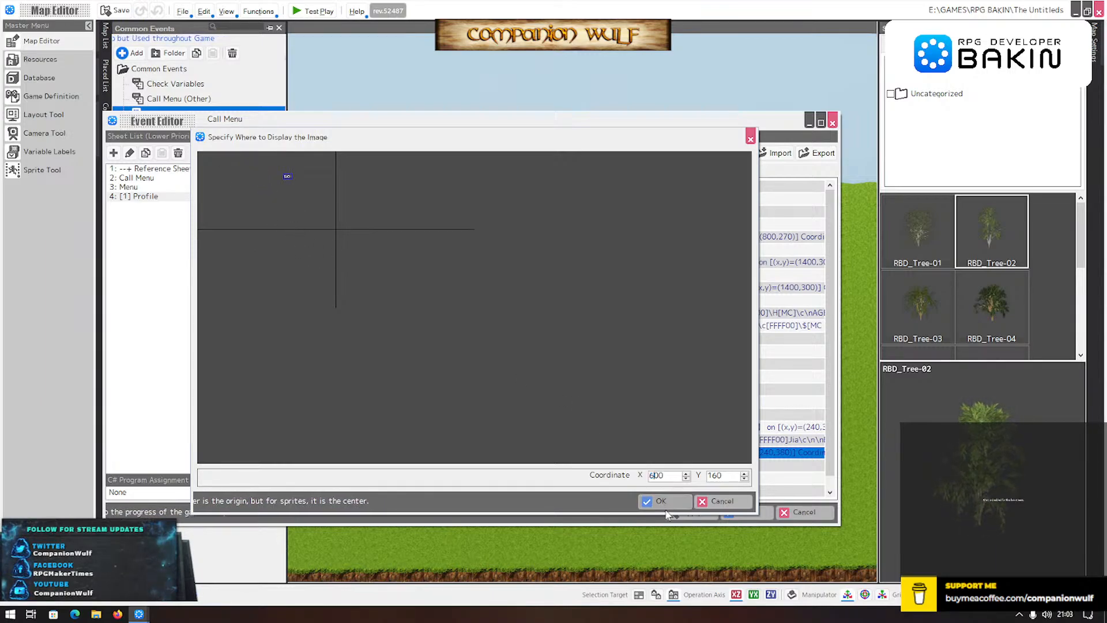
pyautogui.moveTo(652, 475); pyautogui.dragTo(624, 478)
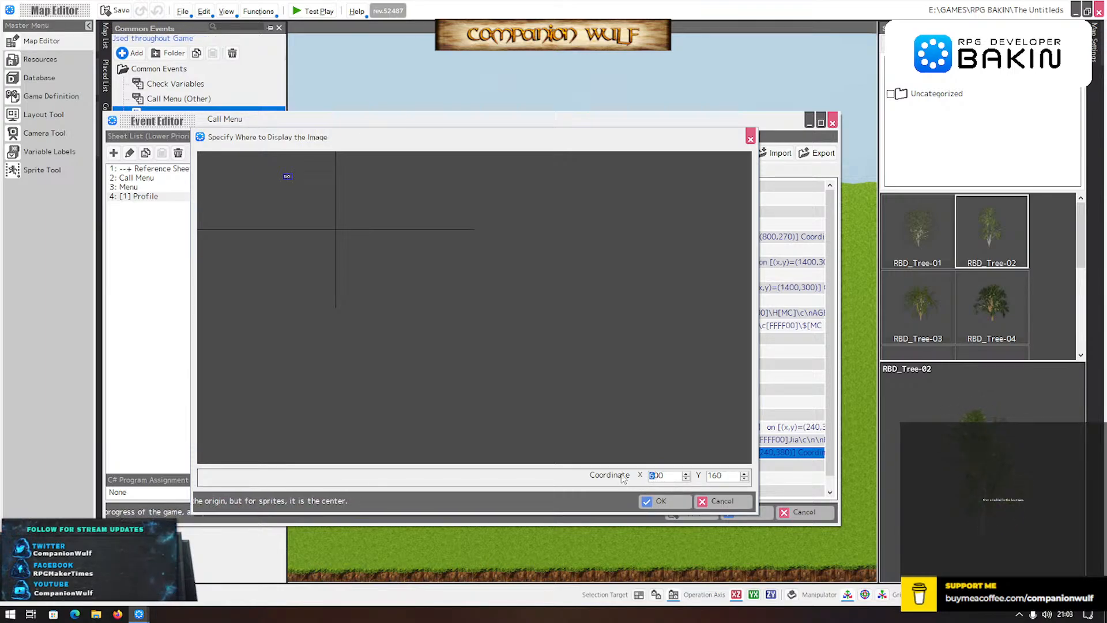
pyautogui.write('9')
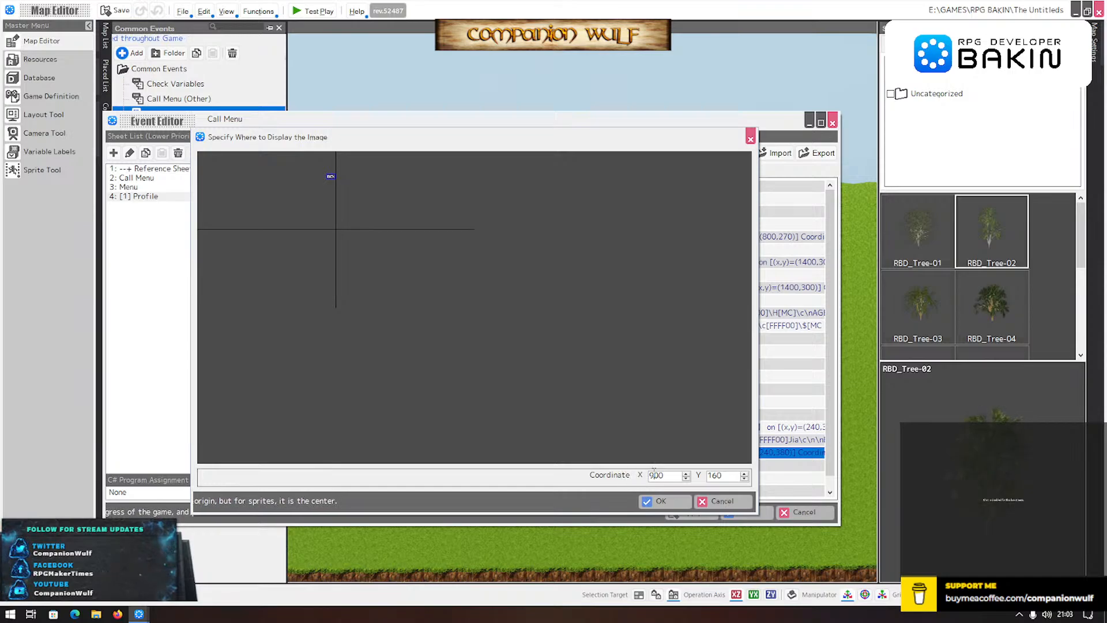
# - Set the BIO string's X position to 1000 and apply the change to its display command
pyautogui.moveTo(654, 475); pyautogui.dragTo(633, 475)
pyautogui.write('1')
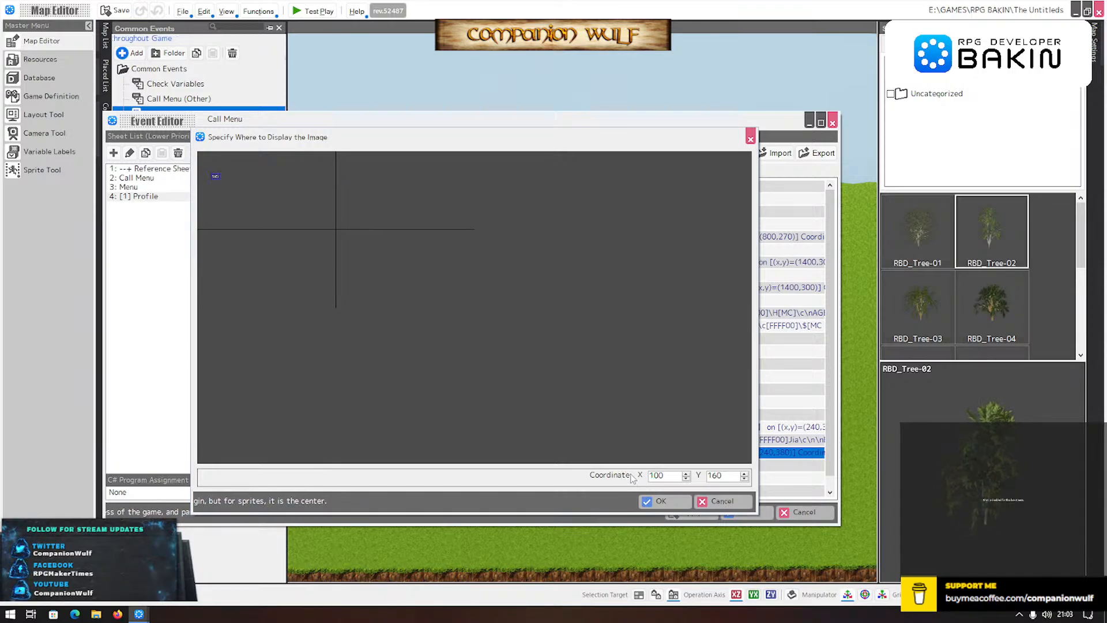
pyautogui.write('0')
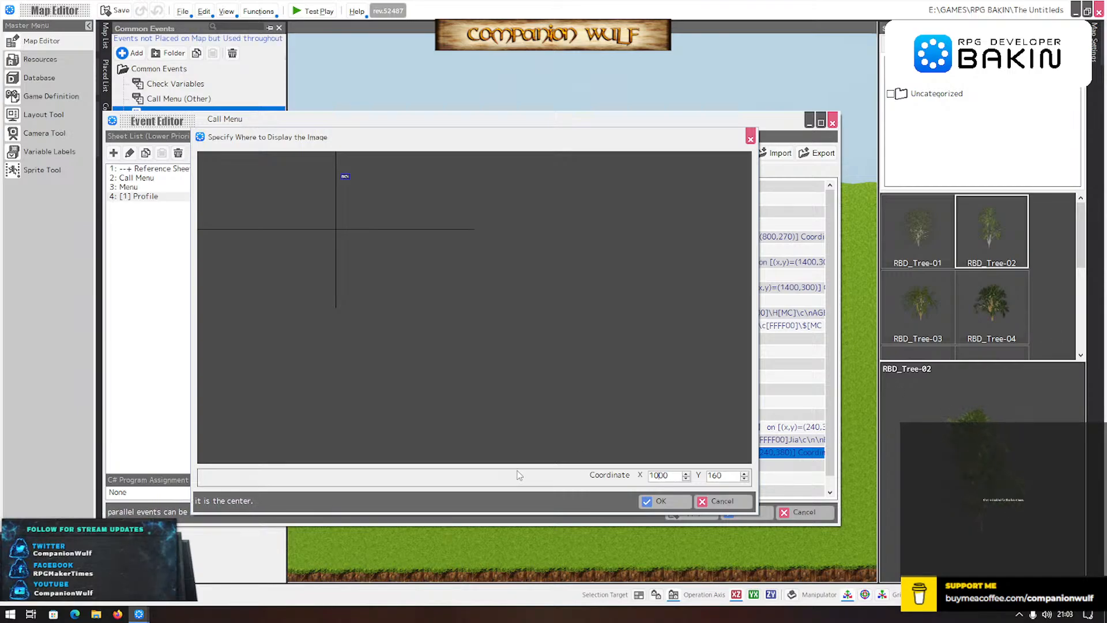
pyautogui.click(660, 500)
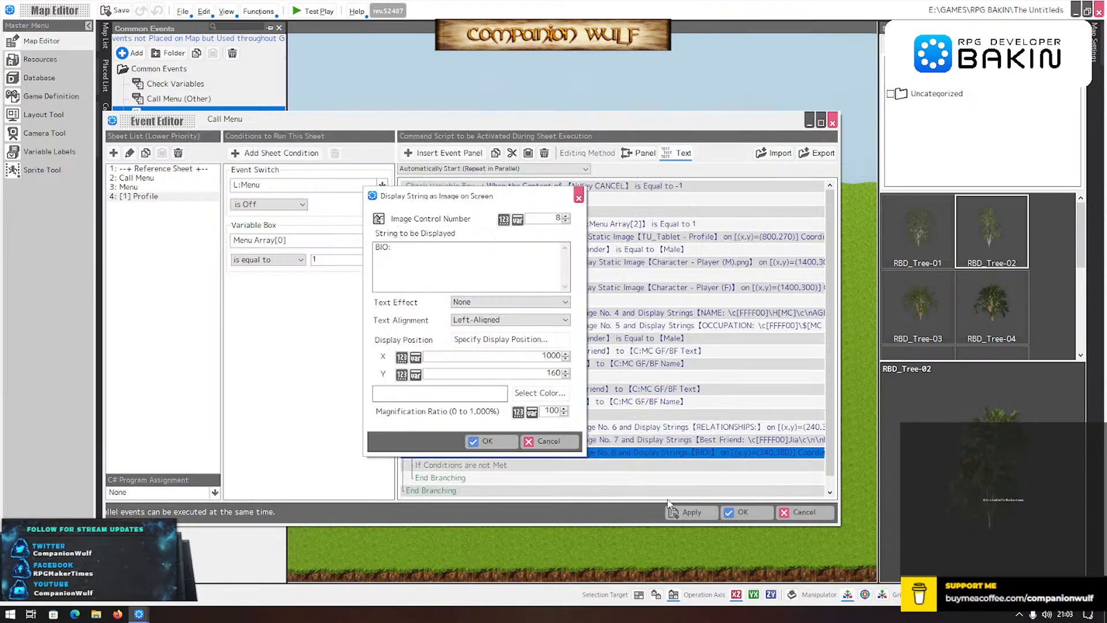
pyautogui.click(484, 442)
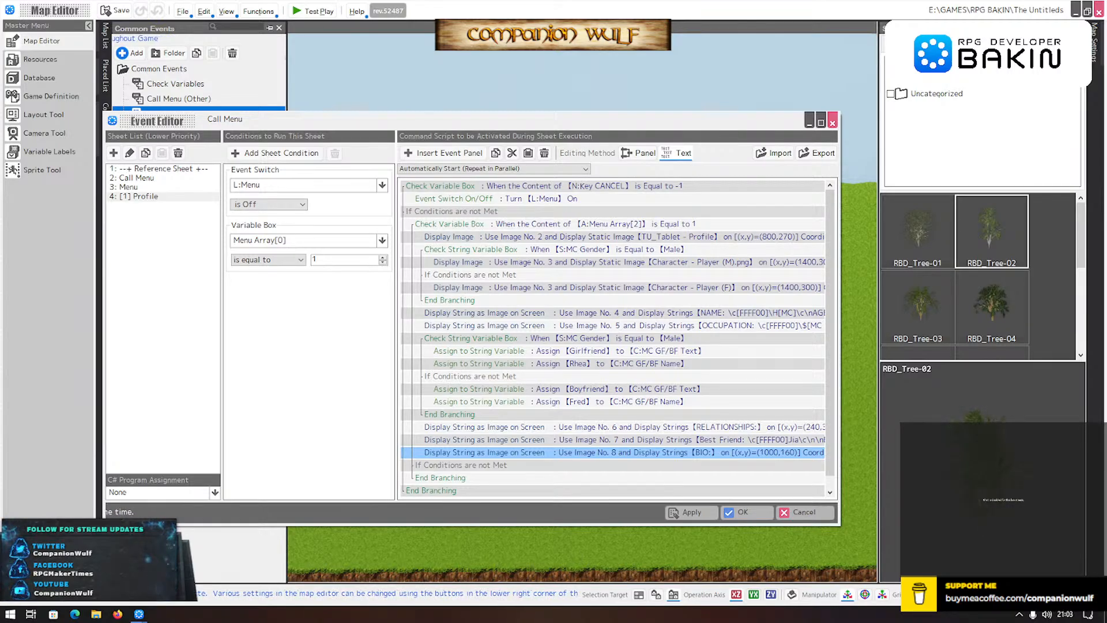
pyautogui.press('super+d')
pyautogui.press('super+d')
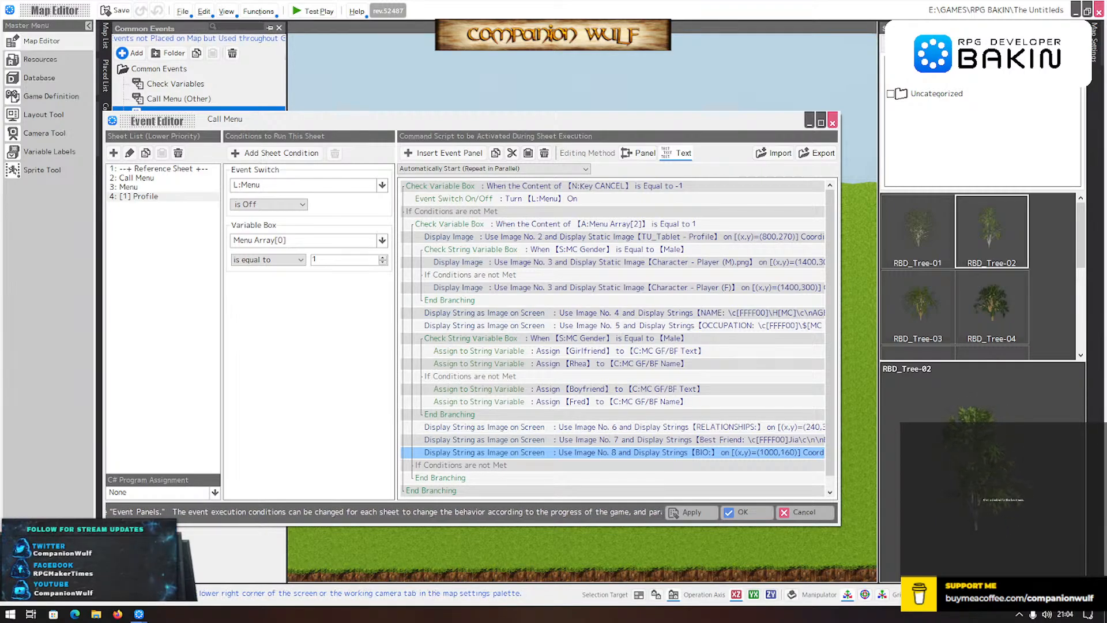
# - Insert a Check String Variable Box command directly after the BIO string and choose MC Gender as its string variable
pyautogui.click(495, 467)
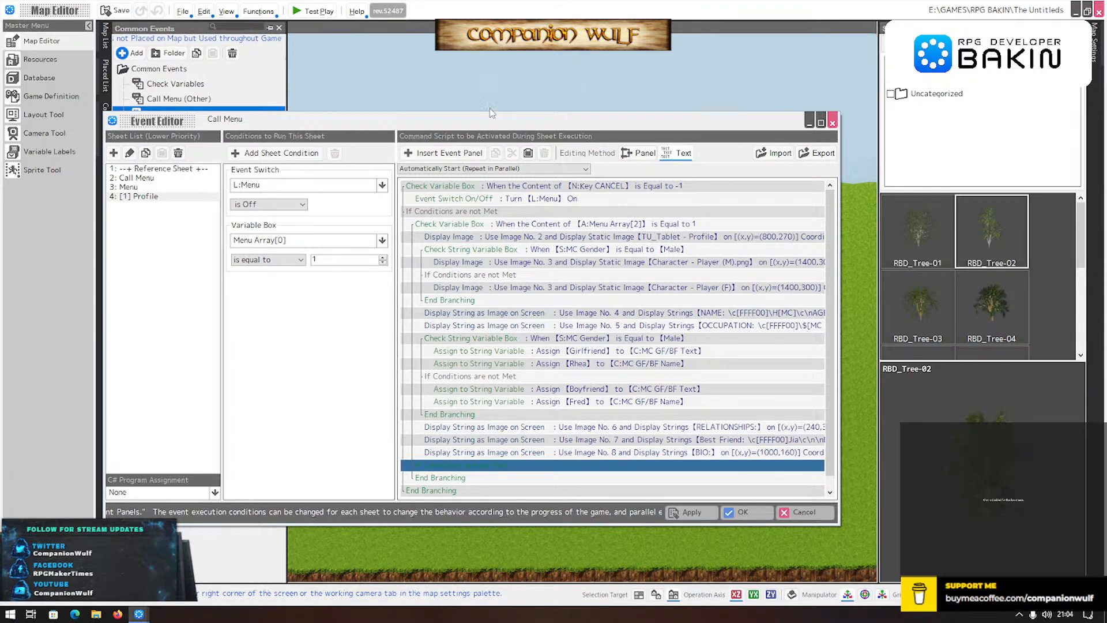
pyautogui.click(443, 153)
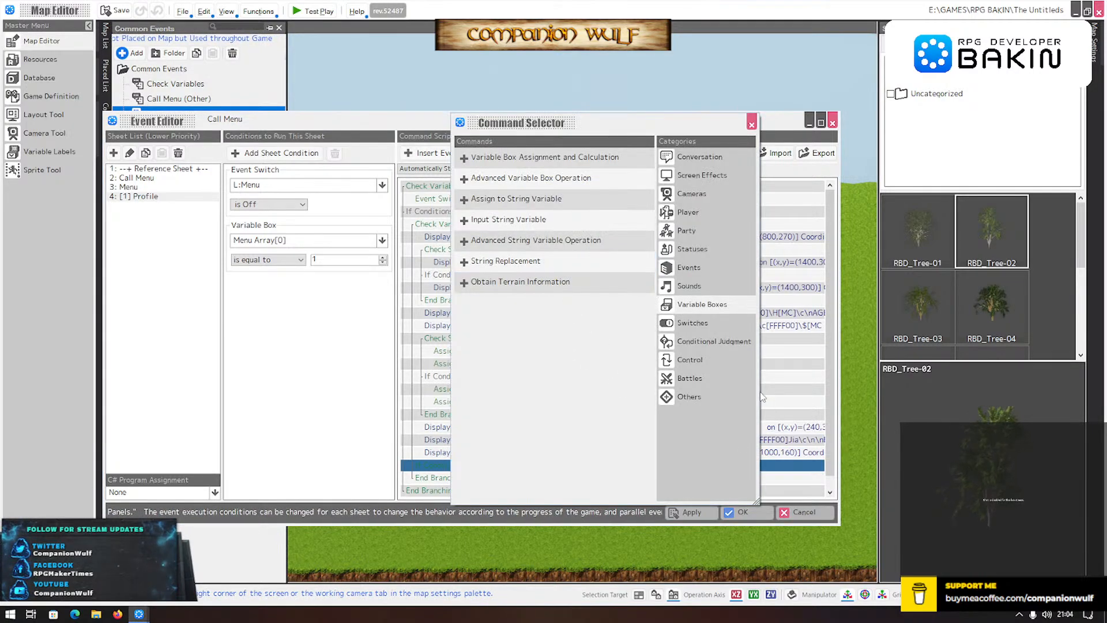
pyautogui.click(714, 340)
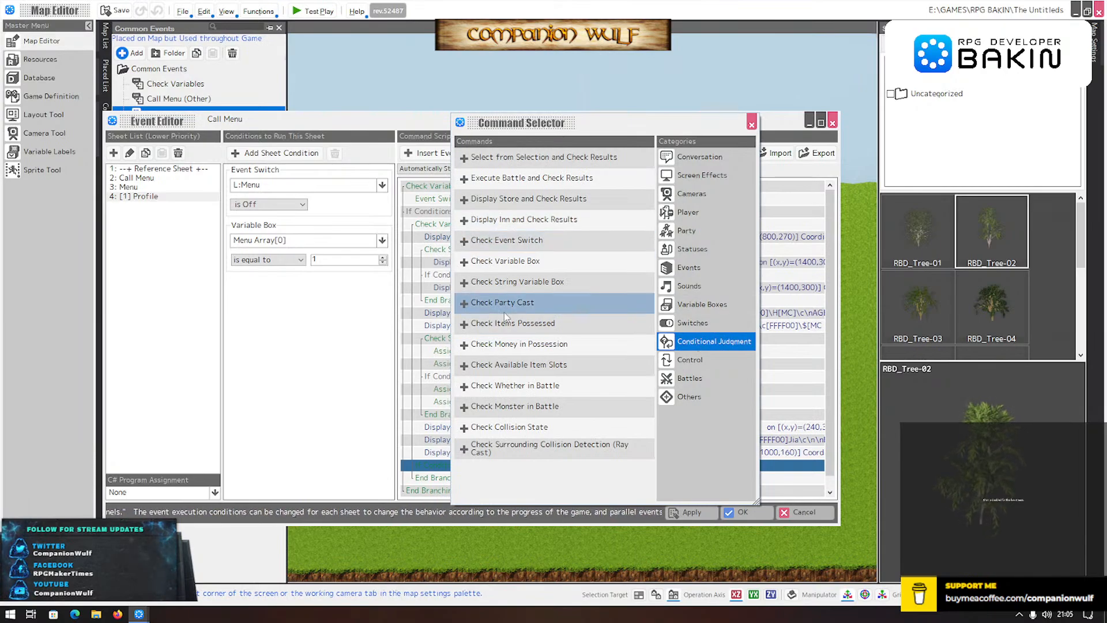
pyautogui.doubleClick(507, 282)
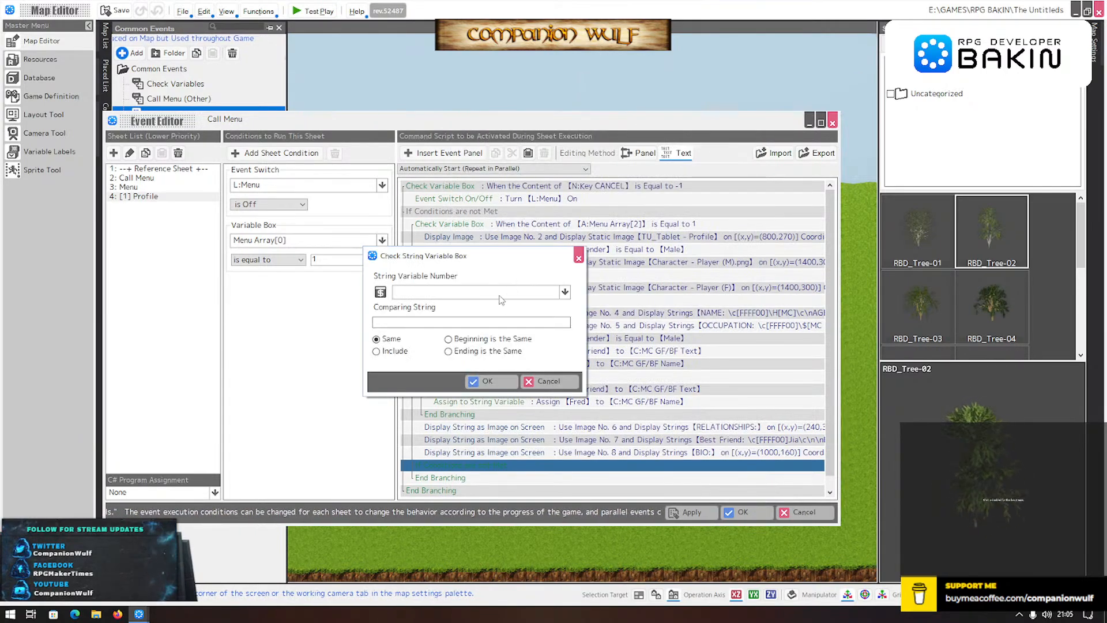
pyautogui.click(500, 292)
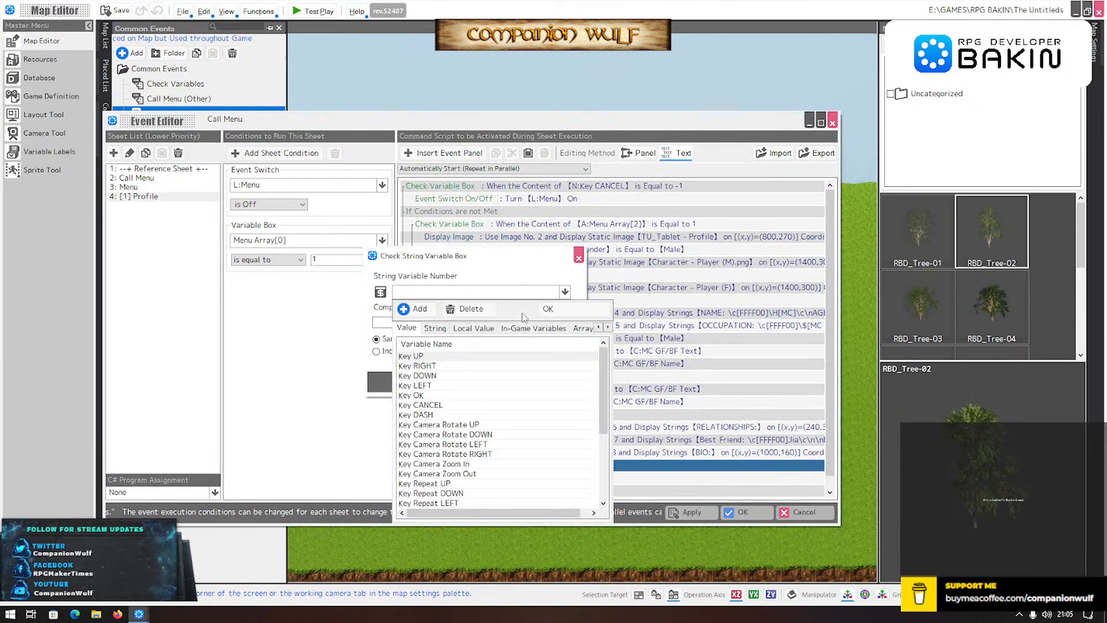
pyautogui.click(441, 328)
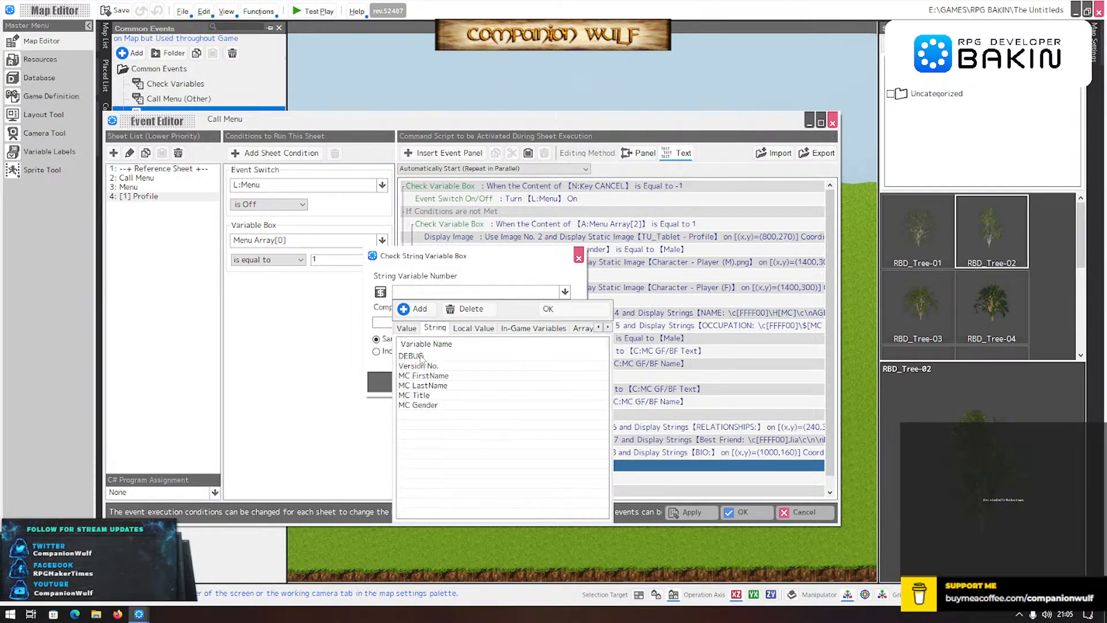
pyautogui.doubleClick(418, 405)
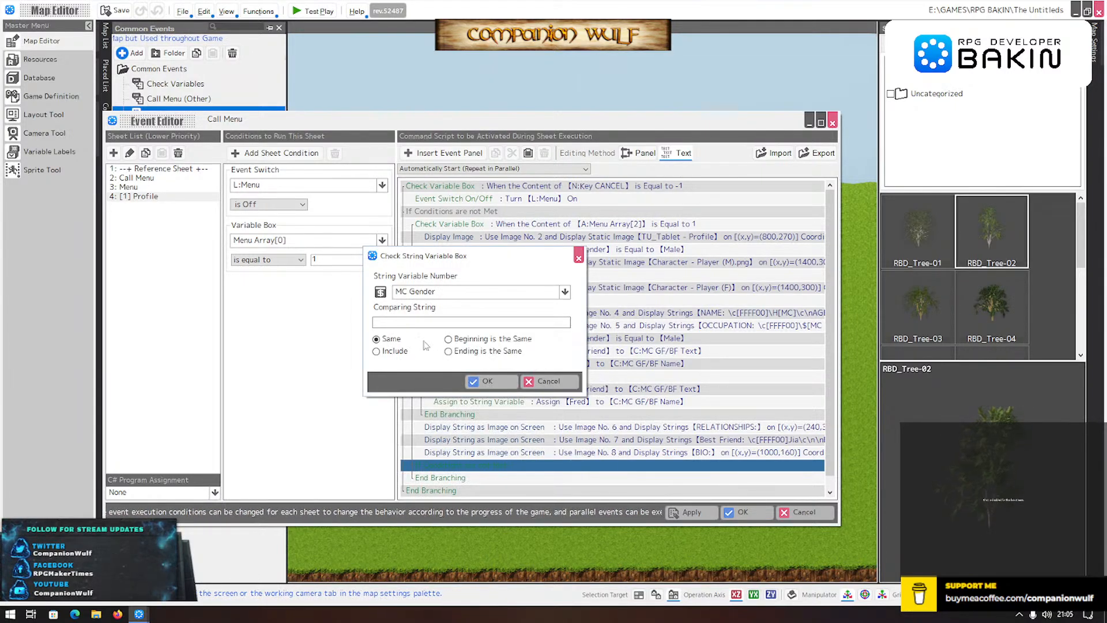
# - Set the gender check's comparing string to "Male" with the Same comparison and add it to the script
pyautogui.click(433, 322)
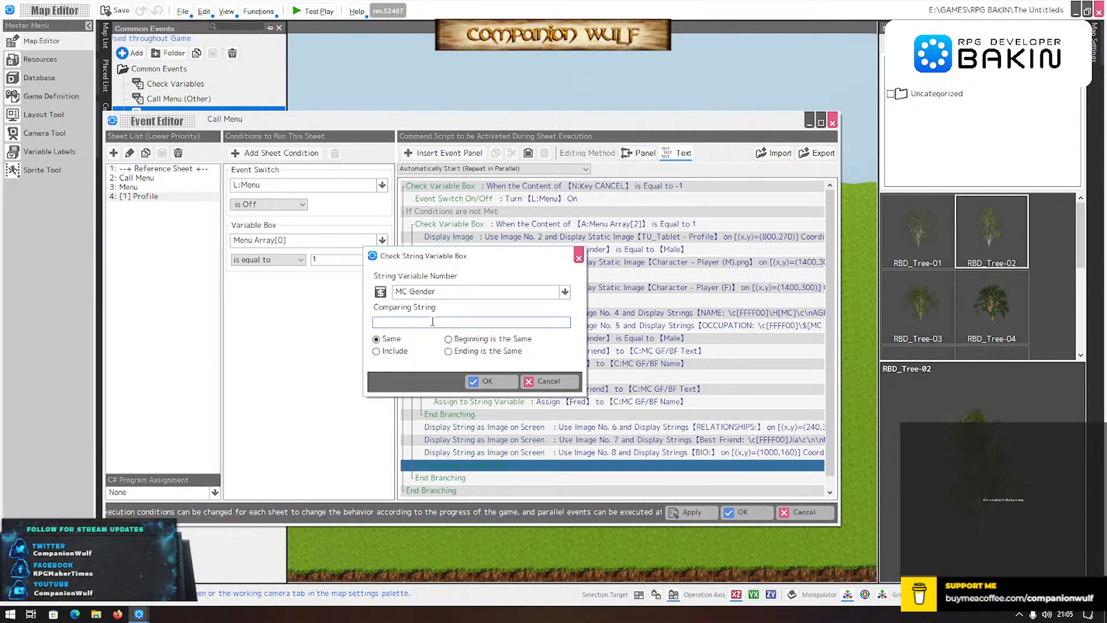
pyautogui.write('Malwe')
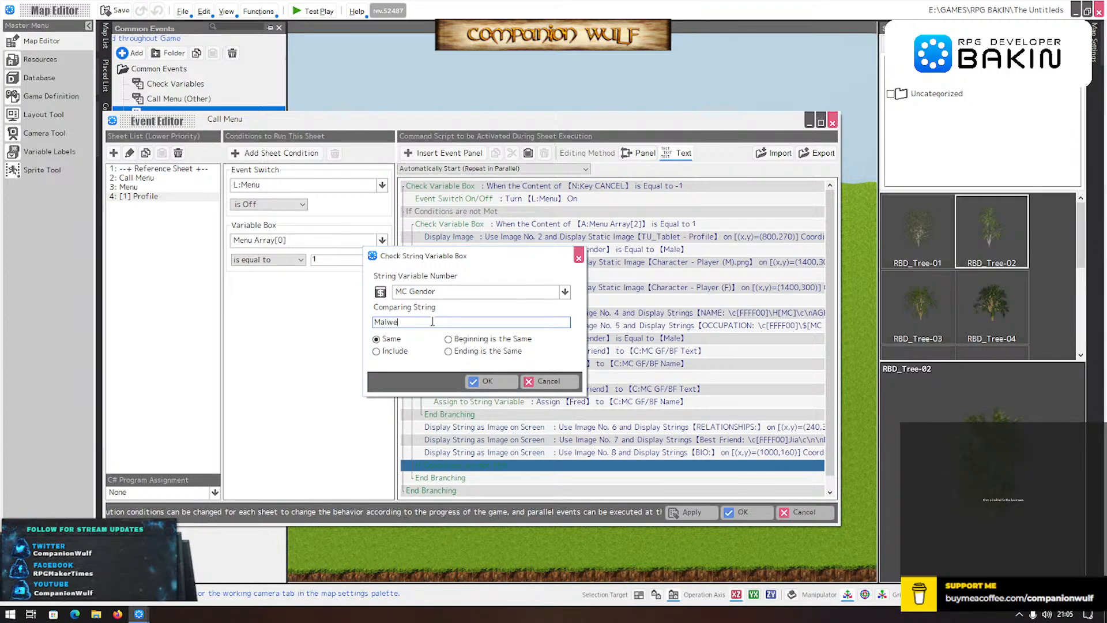
pyautogui.press('BackSpace')
pyautogui.press('BackSpace')
pyautogui.write('e')
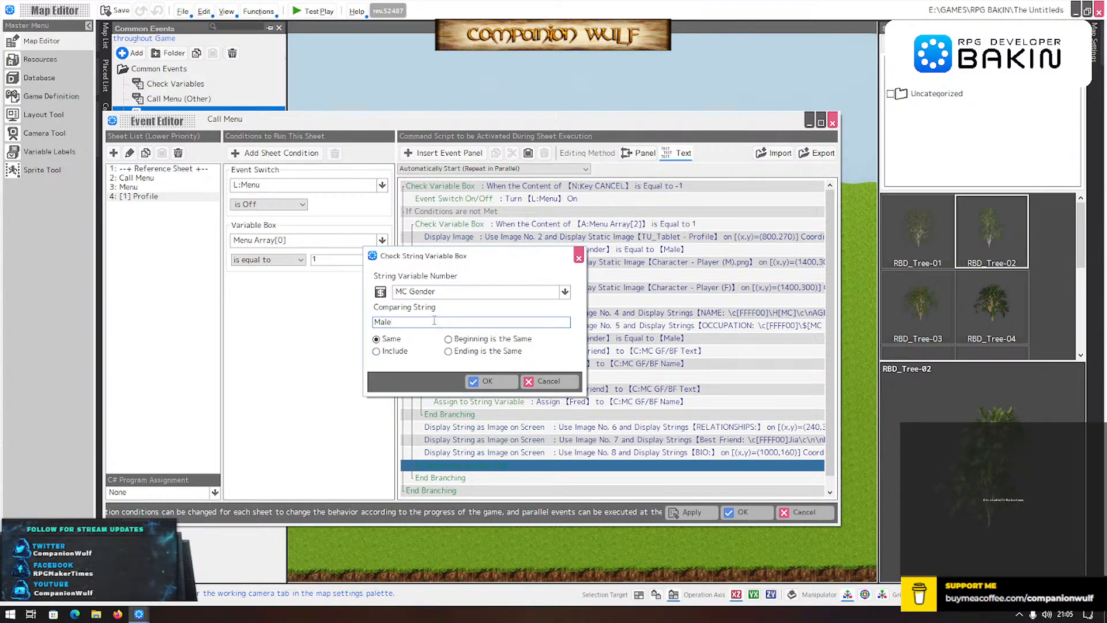
pyautogui.click(486, 381)
# - Duplicate the BIO display string command and move the copy into the Male branch of the new MC Gender check
pyautogui.click(580, 444)
pyautogui.click(581, 452)
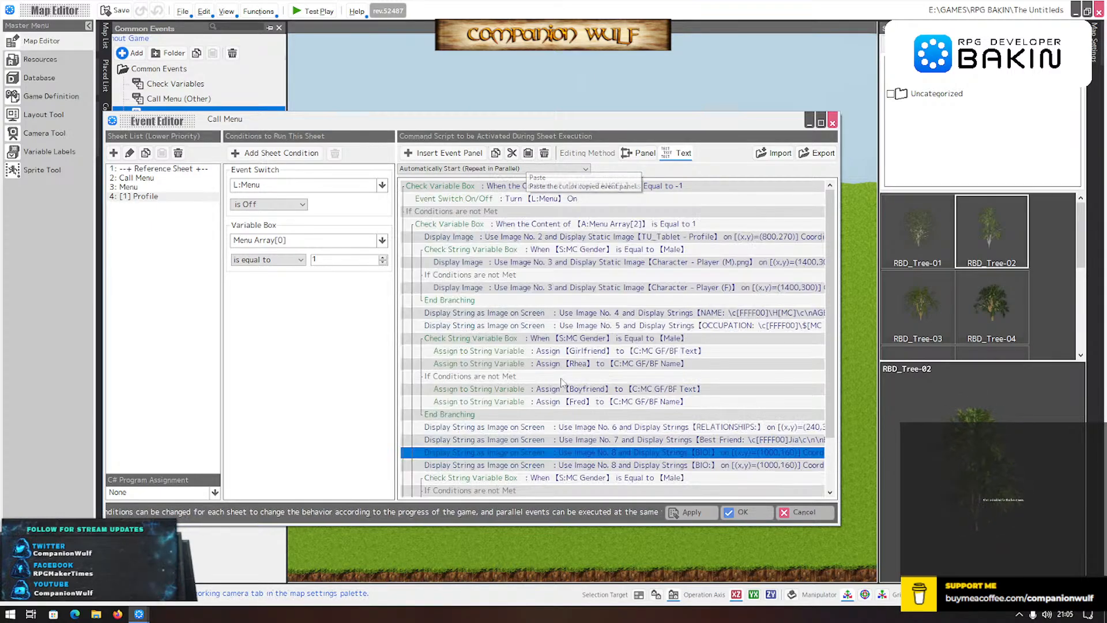
pyautogui.hotkey('ctrl', 'v')
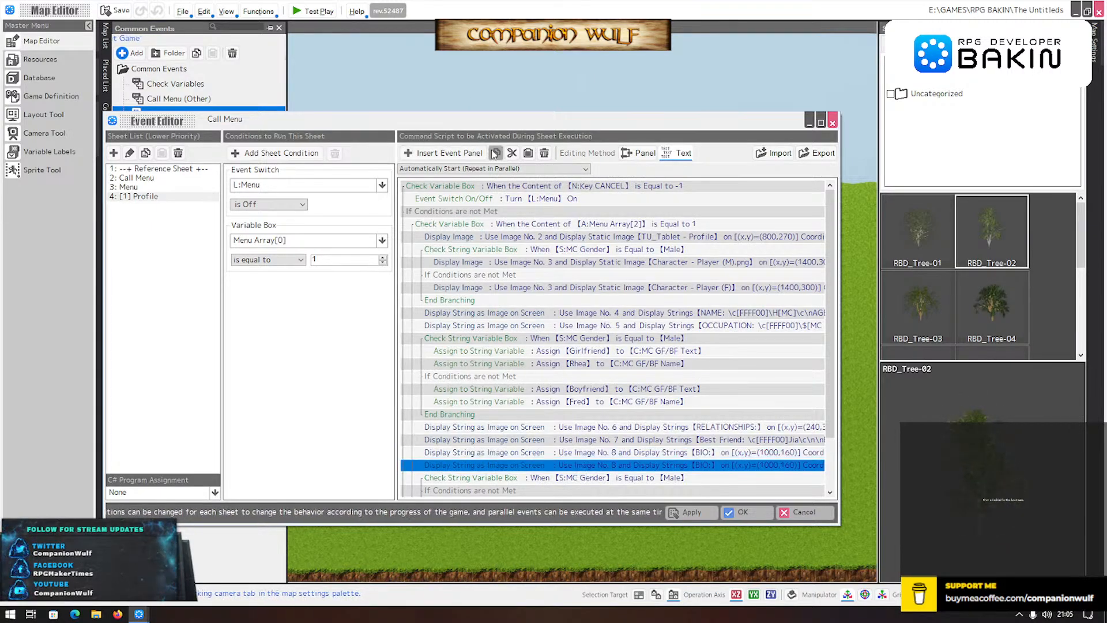
pyautogui.click(528, 153)
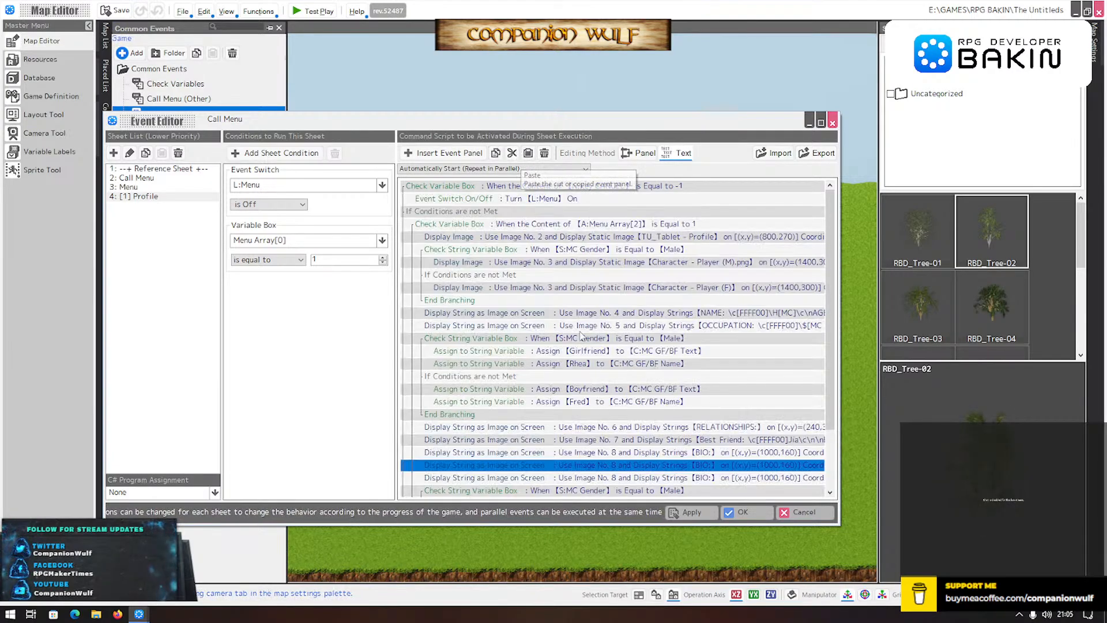
pyautogui.scroll(-1, 603, 426)
pyautogui.scroll(-2, 603, 427)
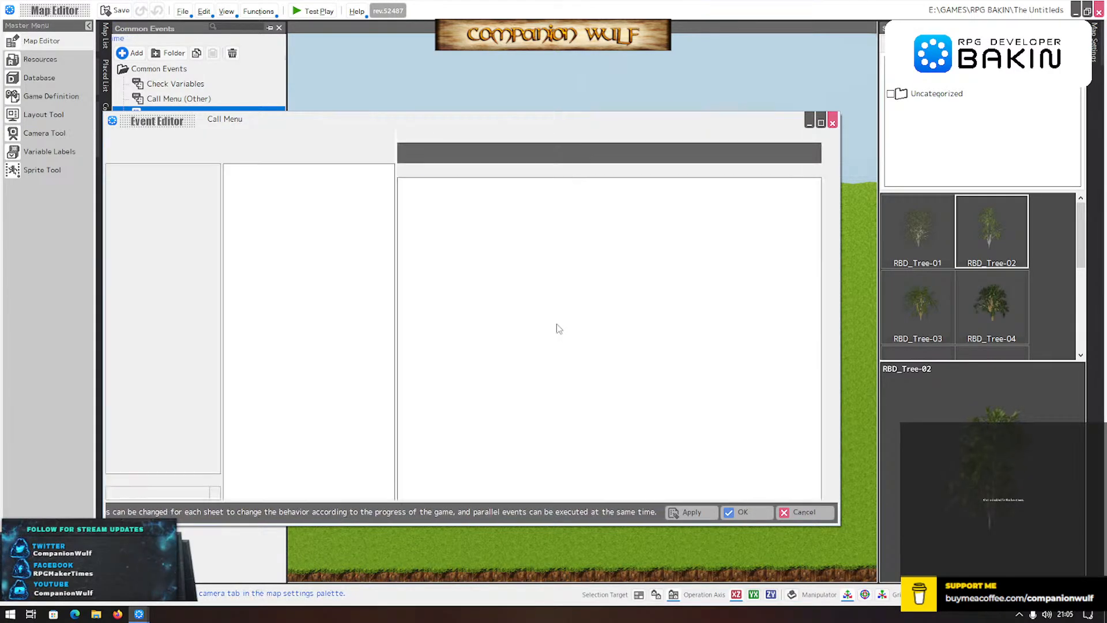
pyautogui.click(594, 465)
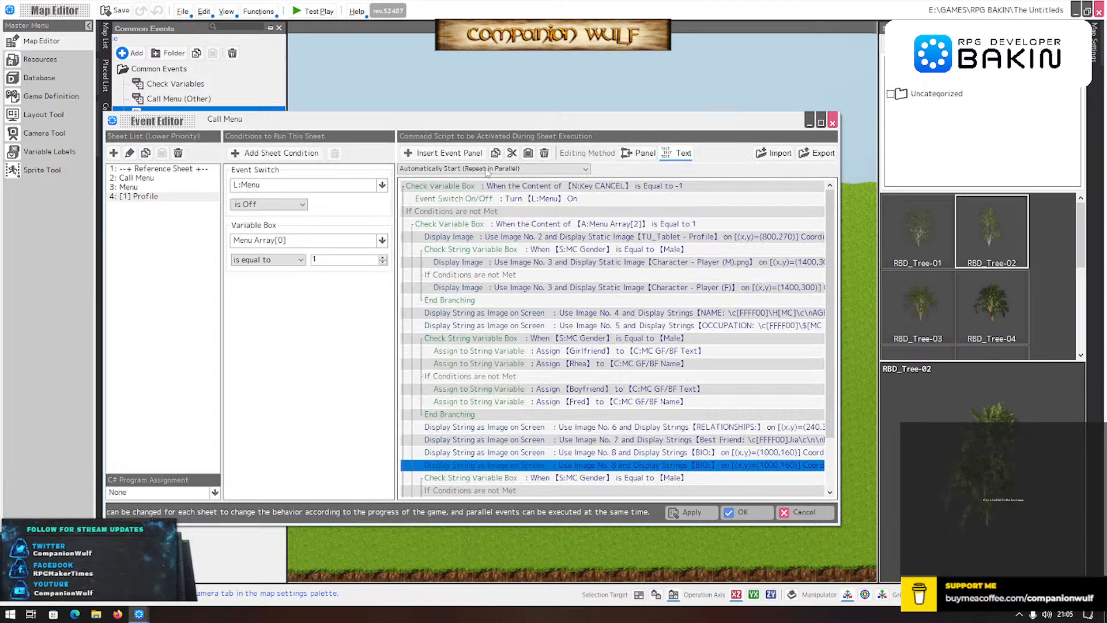
pyautogui.click(512, 153)
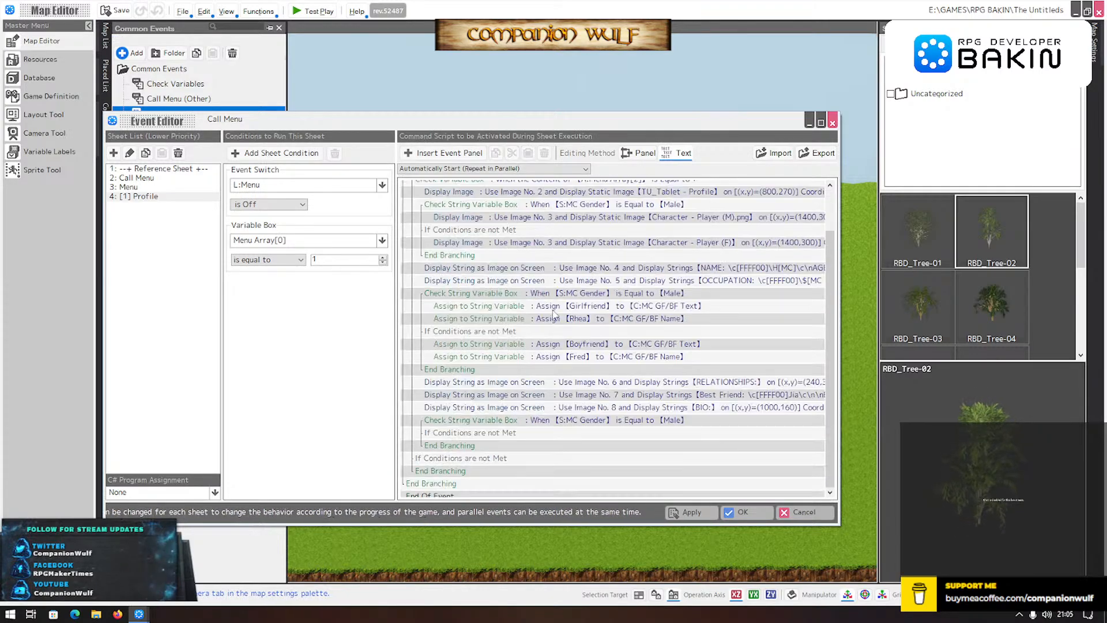
pyautogui.click(512, 427)
pyautogui.hotkey('ctrl', 'v')
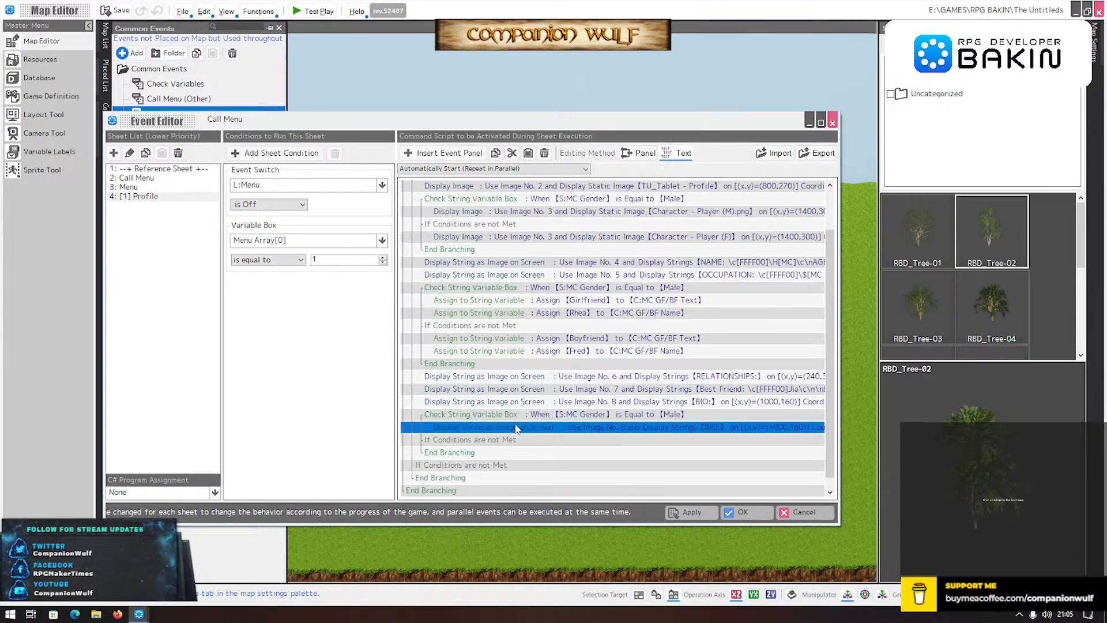
# - Set the Male branch's string to image number 9 and text "\$[MC] is an introverted shy guy. He prefers staying indoors, studying and reading."
pyautogui.doubleClick(610, 426)
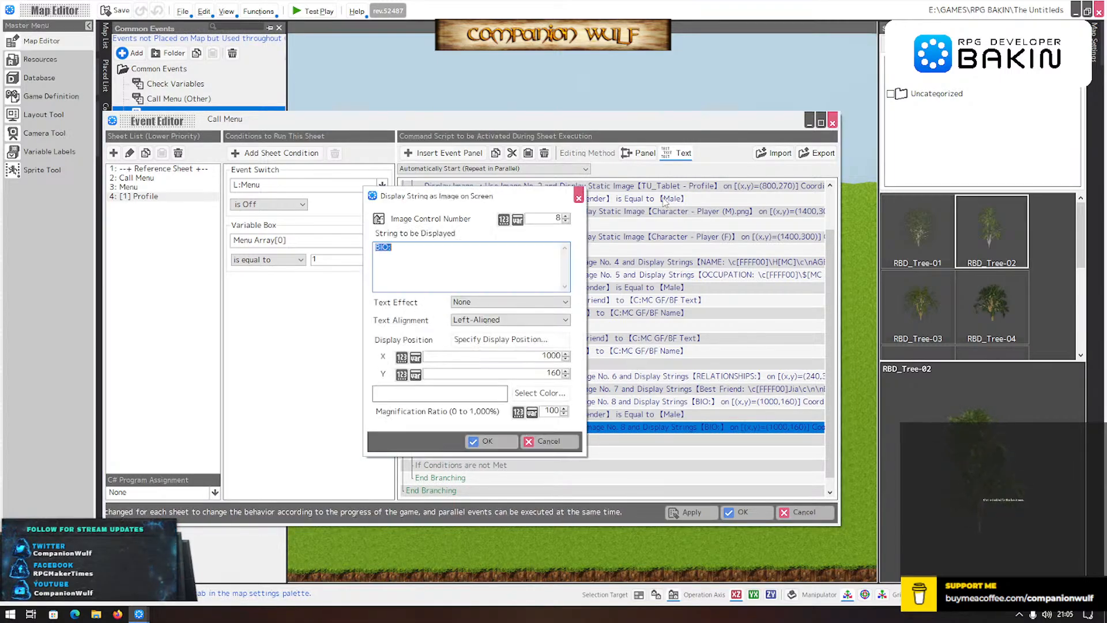
pyautogui.click(566, 216)
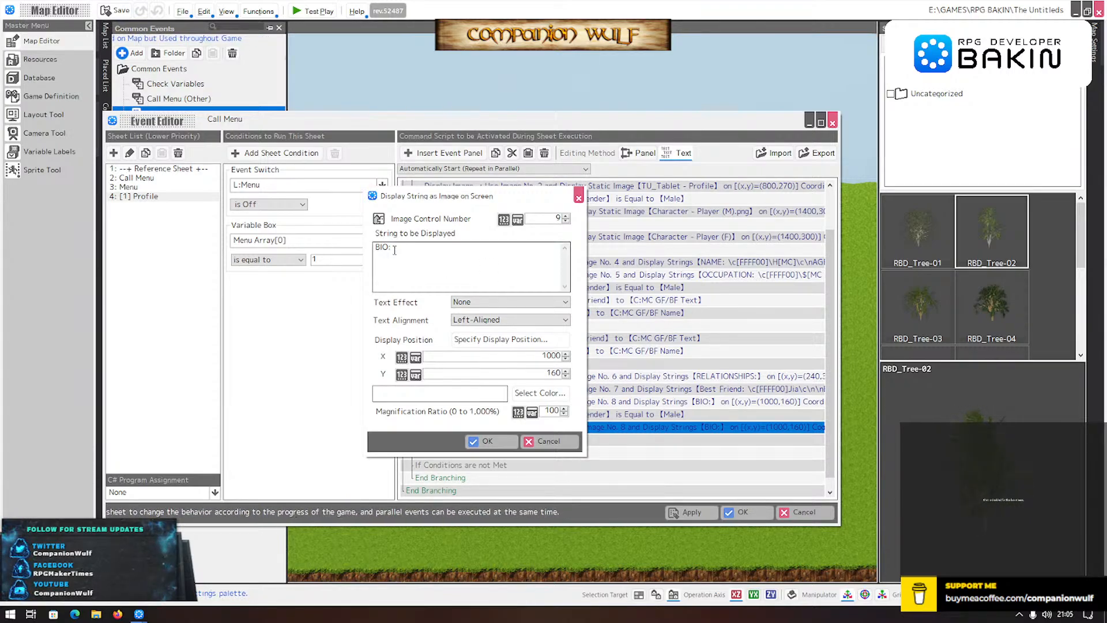
pyautogui.moveTo(407, 250); pyautogui.dragTo(310, 255)
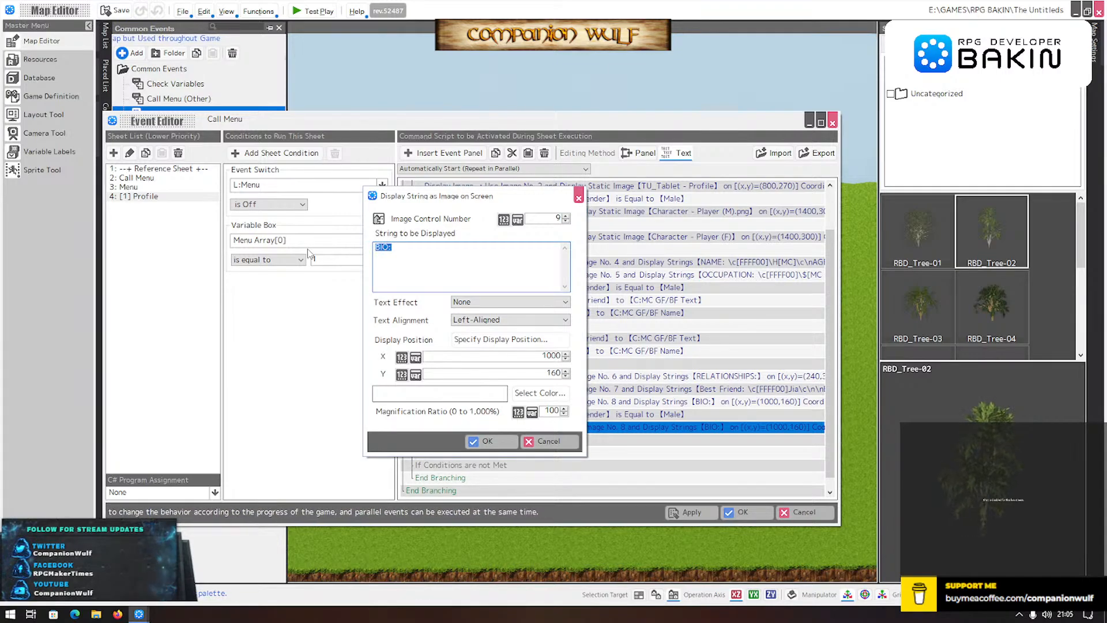
pyautogui.write('\\$[MC] is an introverte')
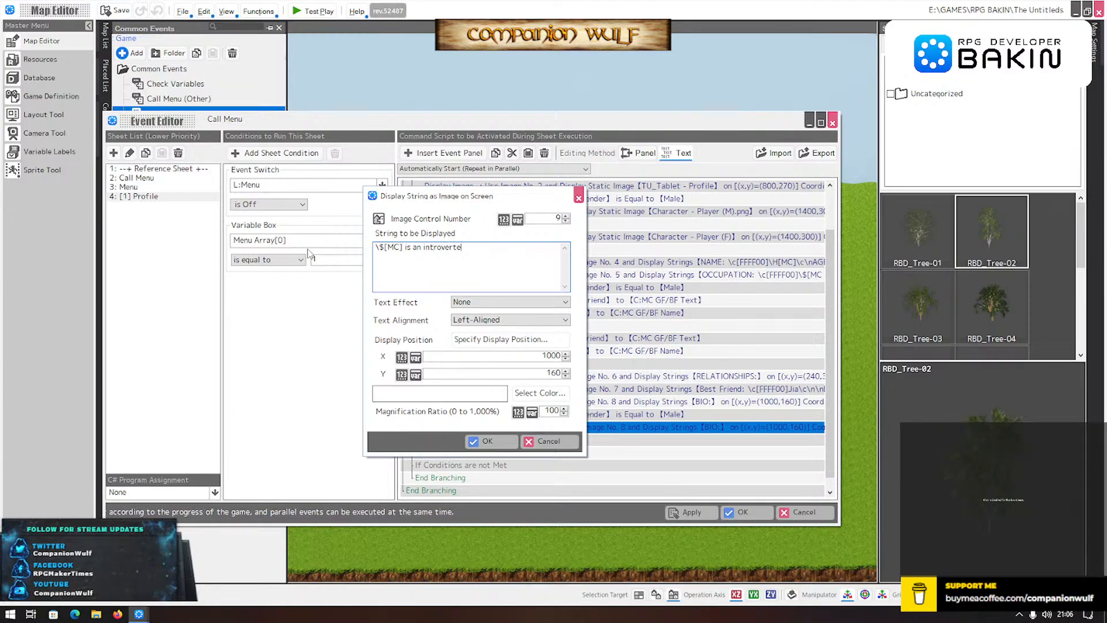
pyautogui.write('d shy guy. He prefers')
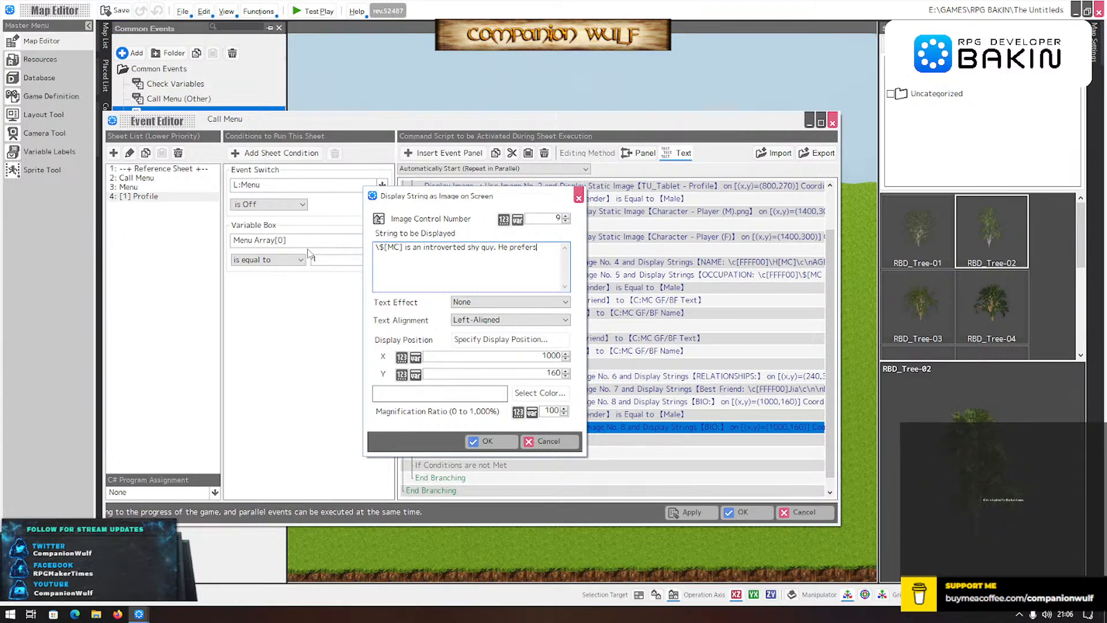
pyautogui.write('taying in')
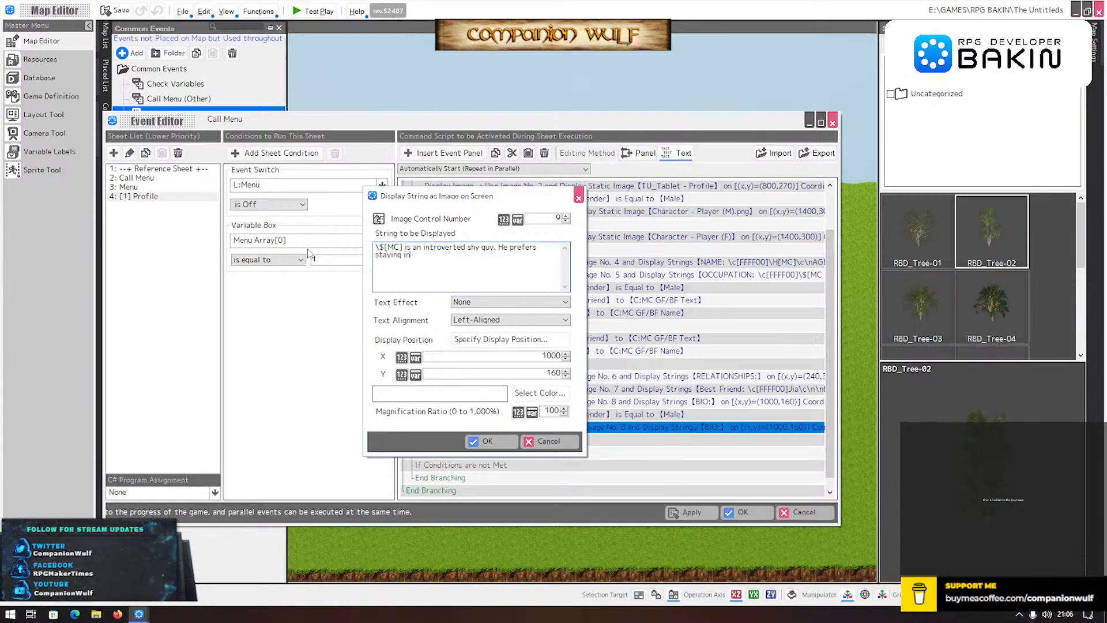
pyautogui.write('doors, ')
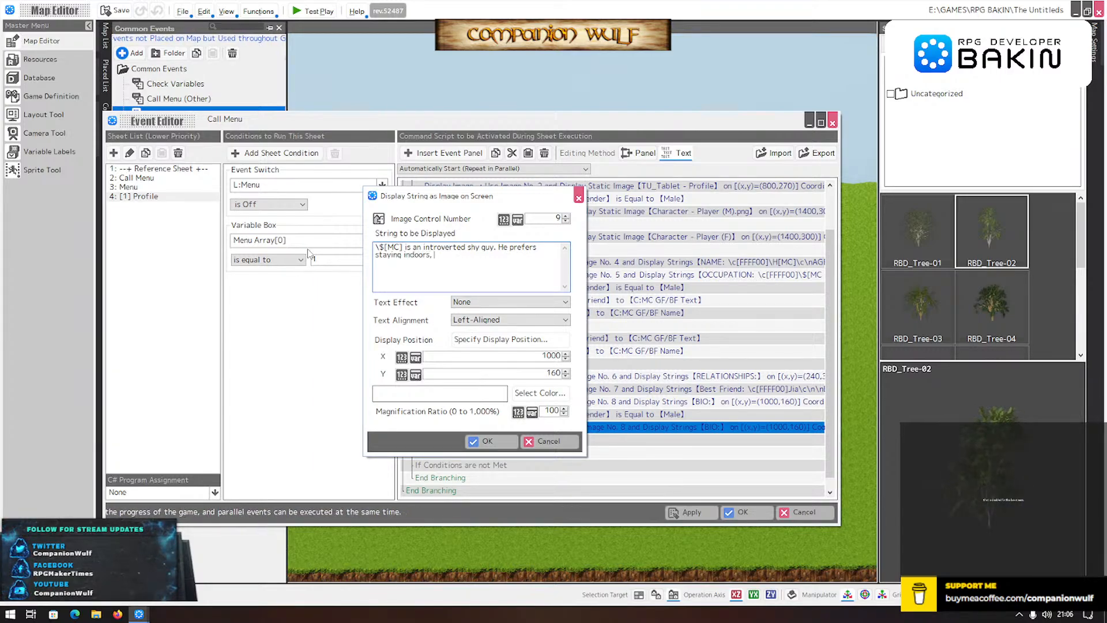
pyautogui.write('studying and r')
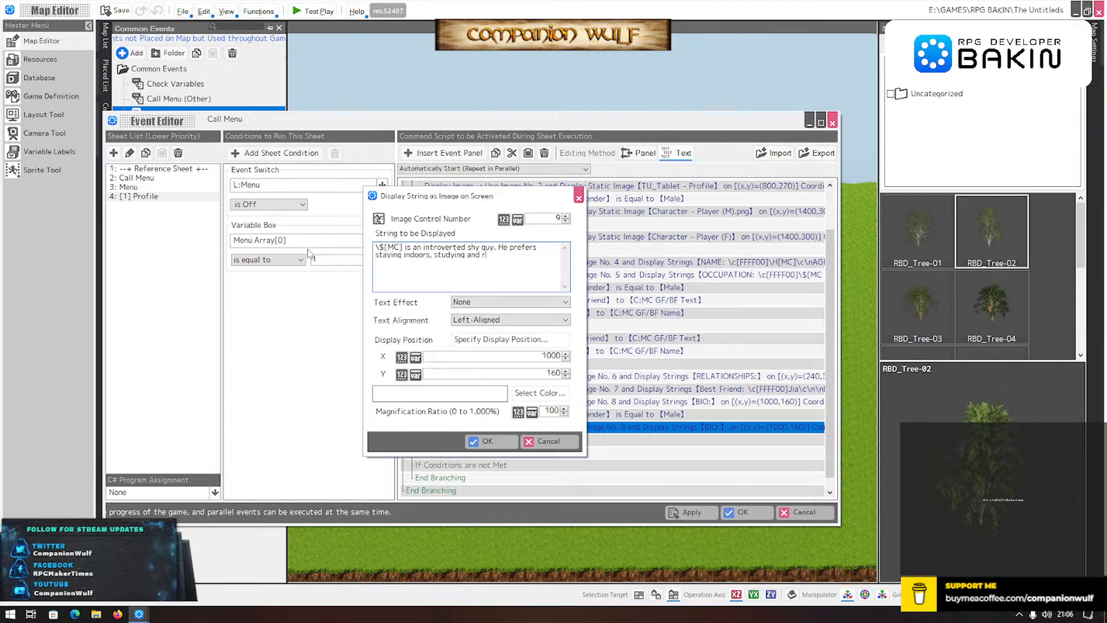
pyautogui.write('eading.')
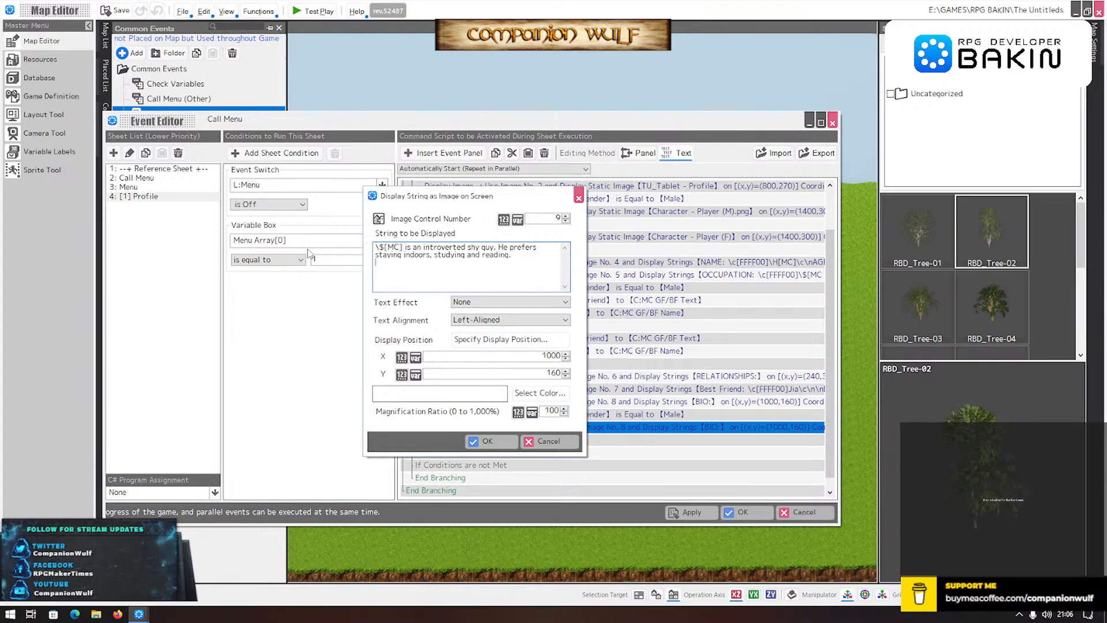
# - Add, after a blank line, "He's taking his Masters degree in parapsychology at the University of Metaphysics." to the Male biography and save the event
pyautogui.press('Return')
pyautogui.press('Return')
pyautogui.press('Return')
pyautogui.press('Return')
pyautogui.press('Return')
pyautogui.press('Return')
pyautogui.press('BackSpace')
pyautogui.press('BackSpace')
pyautogui.press('BackSpace')
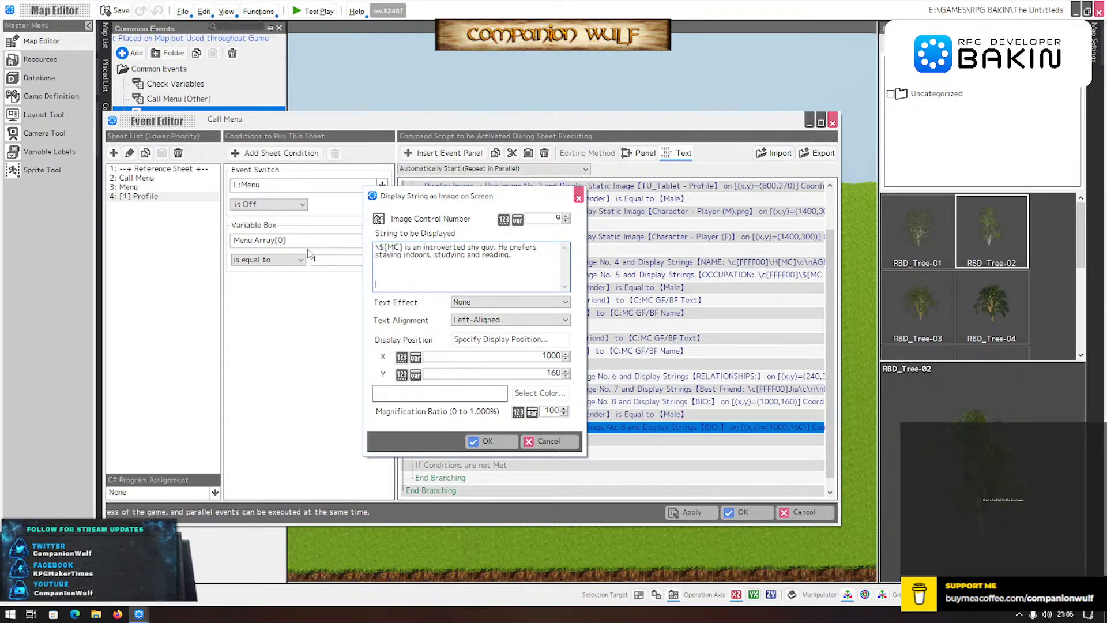
pyautogui.press('BackSpace')
pyautogui.press('BackSpace')
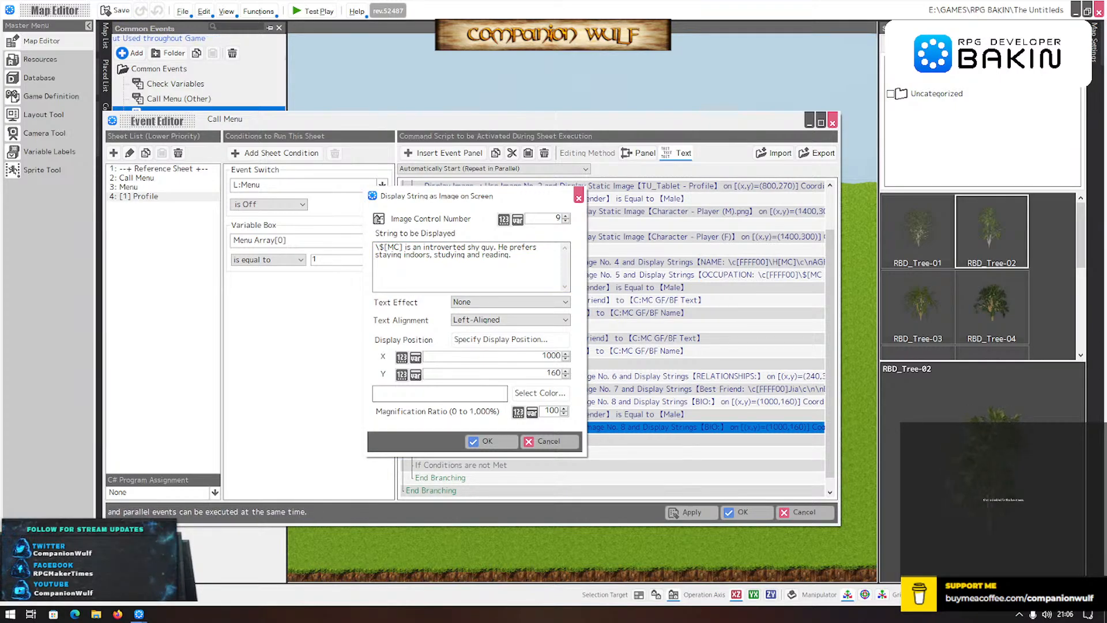
pyautogui.click(393, 275)
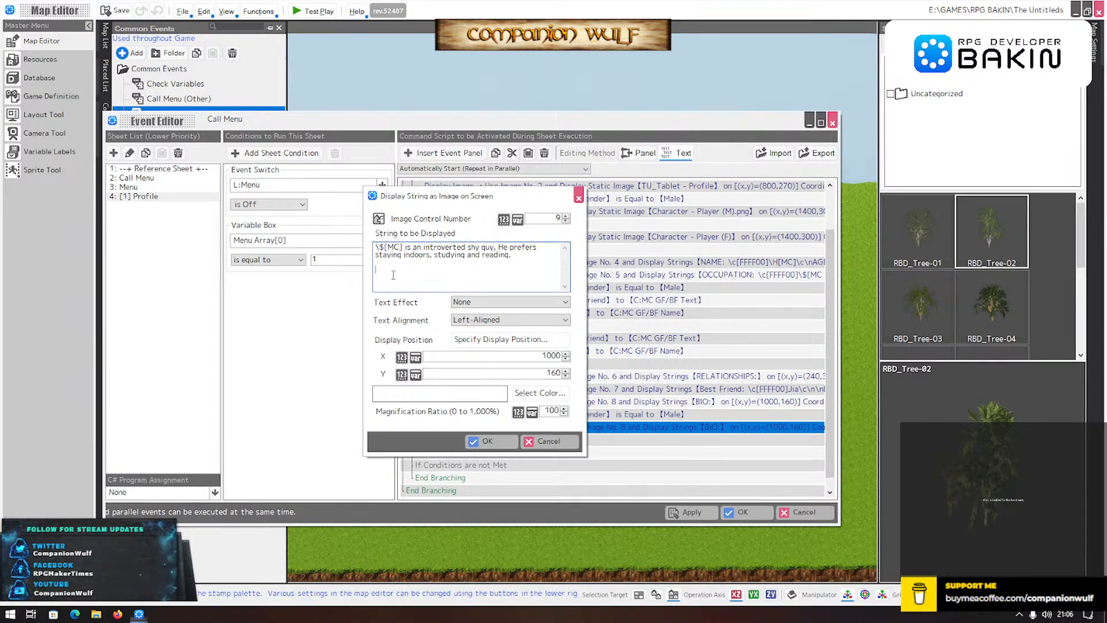
pyautogui.write('He')
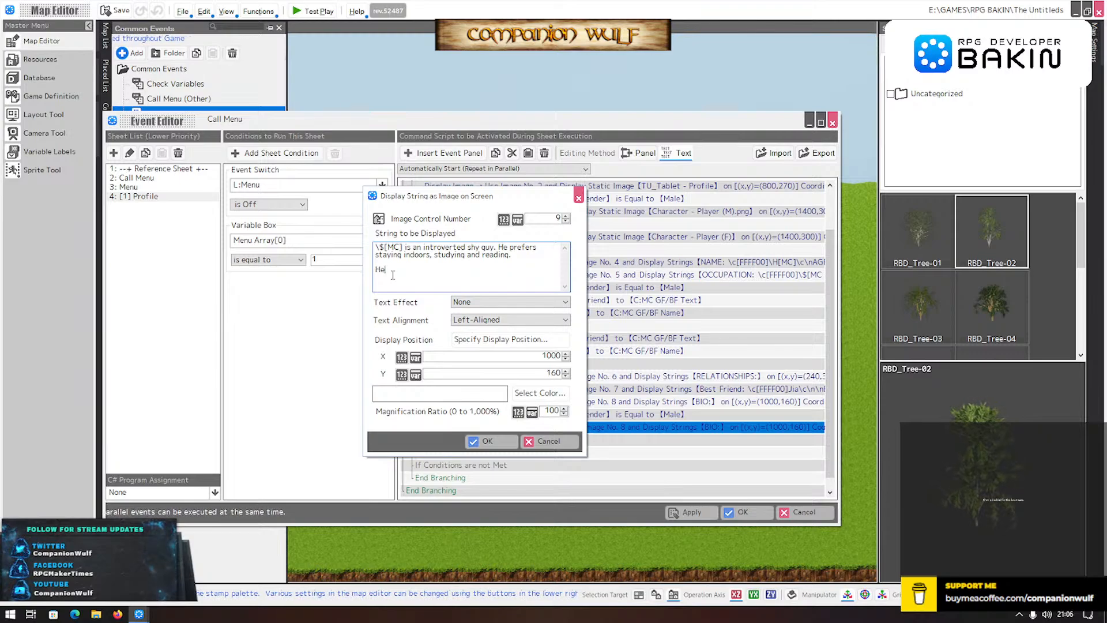
pyautogui.write("'s at the Uni")
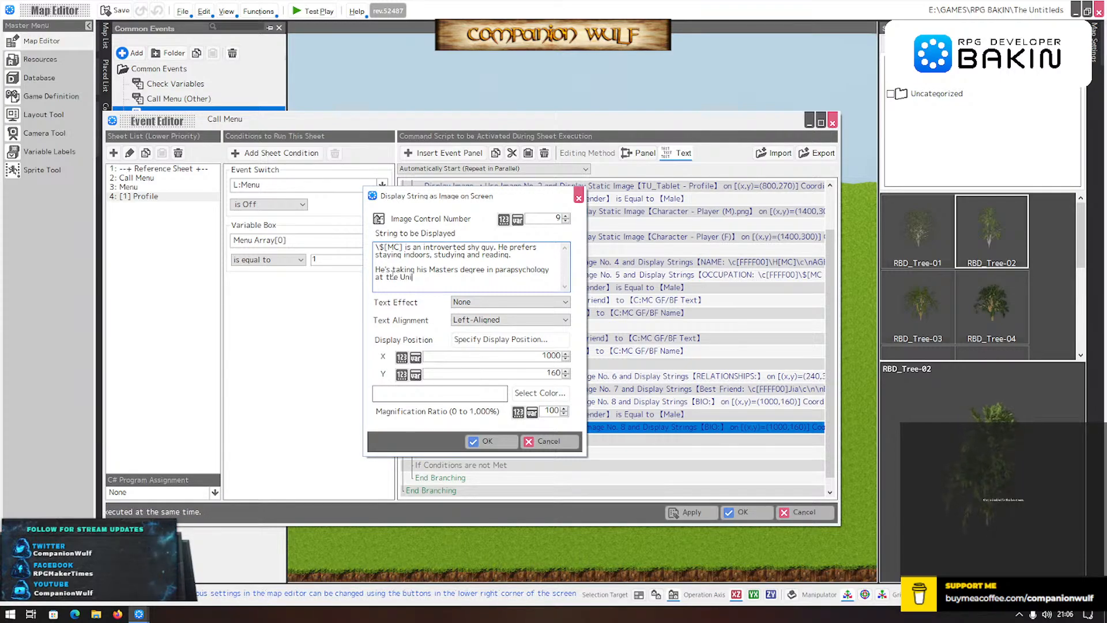
pyautogui.write('versity of ')
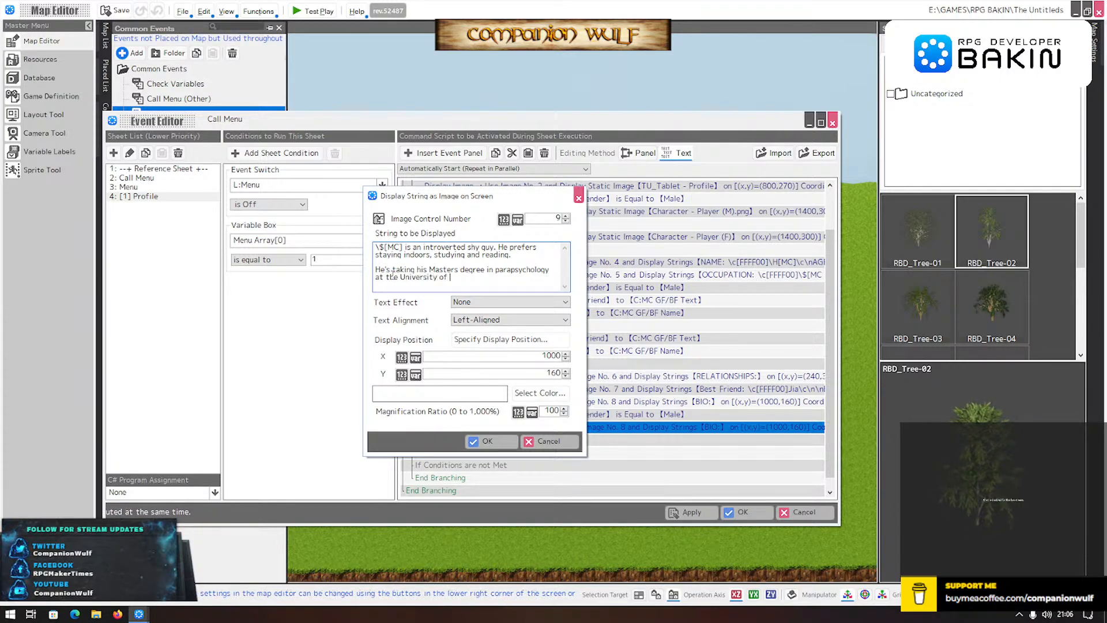
pyautogui.write('Metaphys')
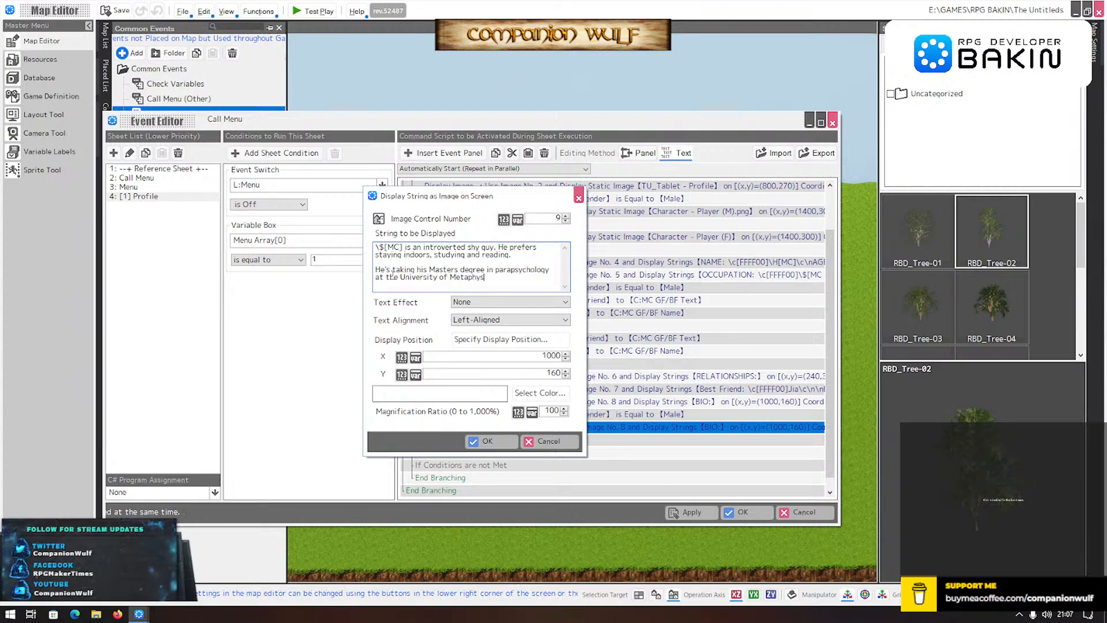
pyautogui.write('ics.')
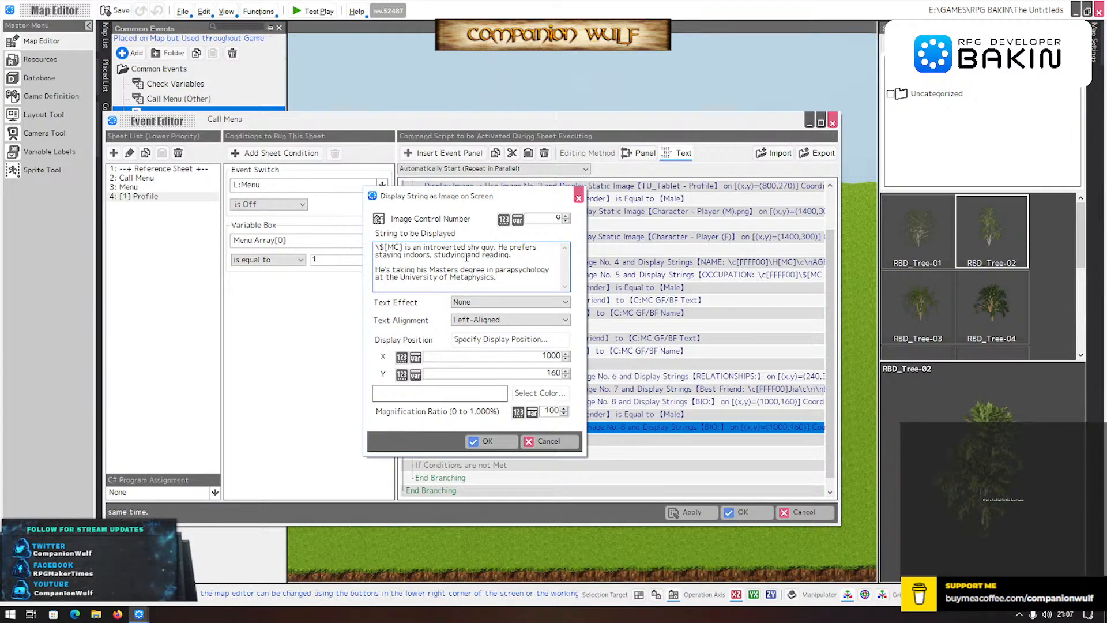
pyautogui.moveTo(520, 254); pyautogui.dragTo(373, 242)
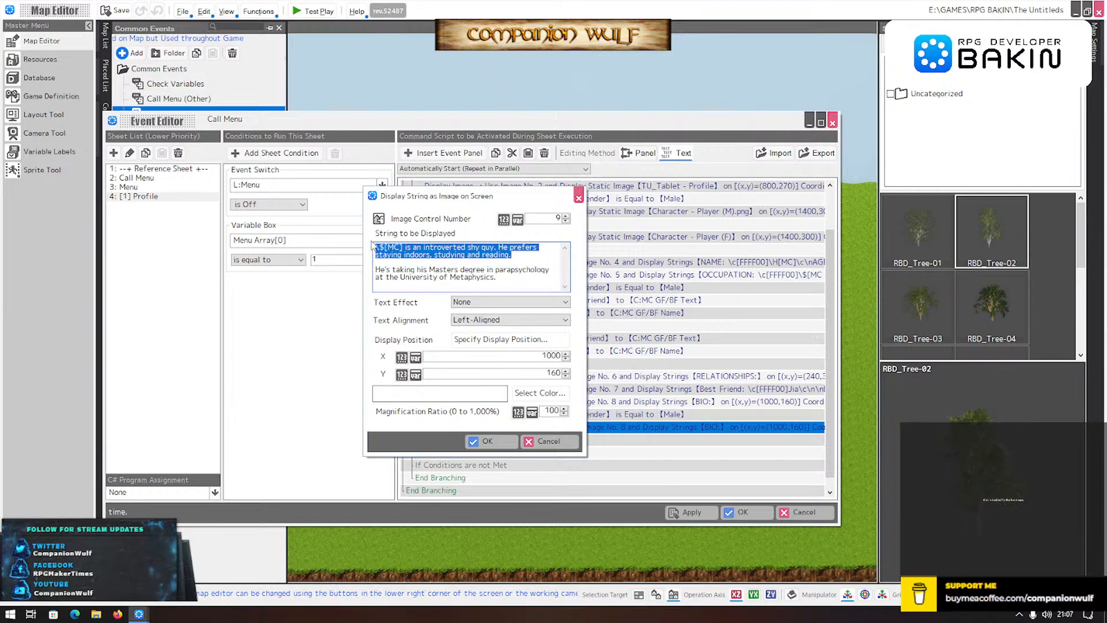
pyautogui.moveTo(512, 282); pyautogui.dragTo(404, 263)
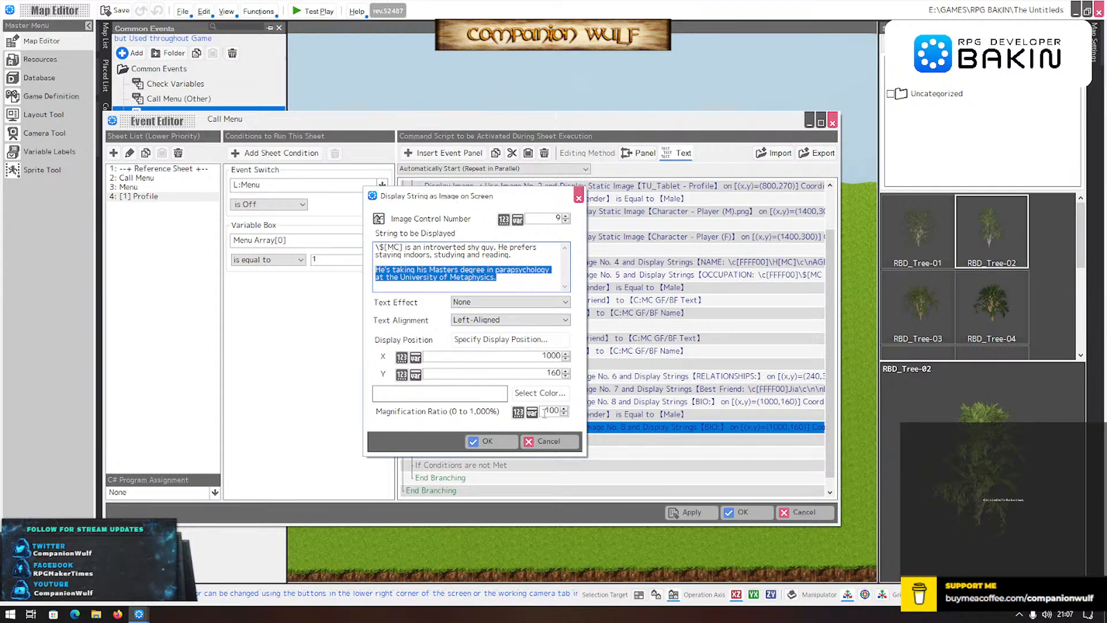
pyautogui.click(496, 441)
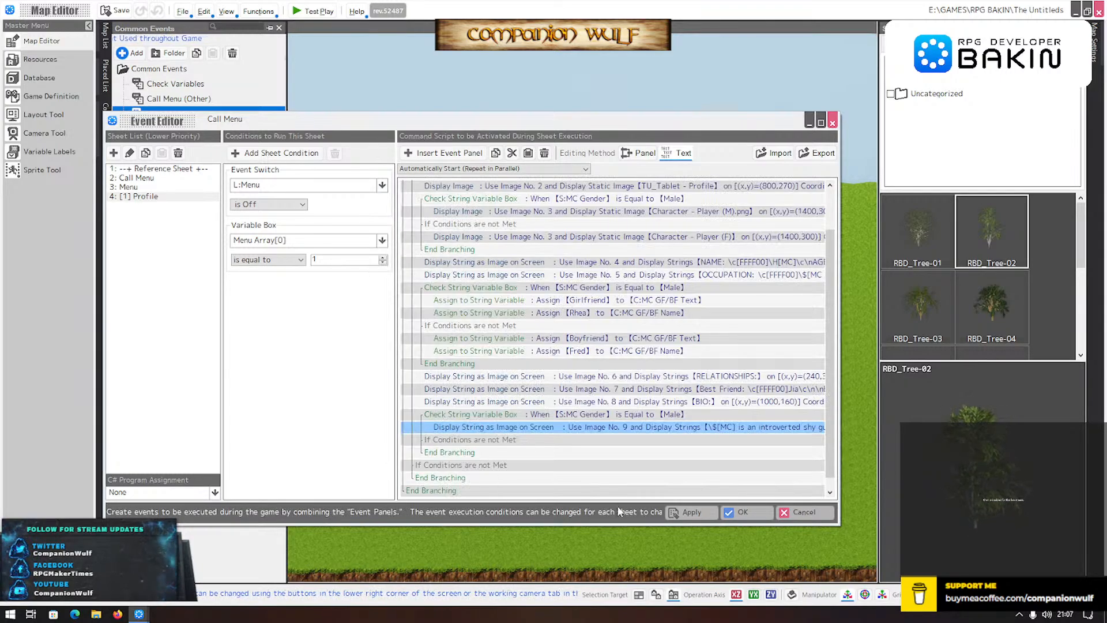
pyautogui.click(743, 511)
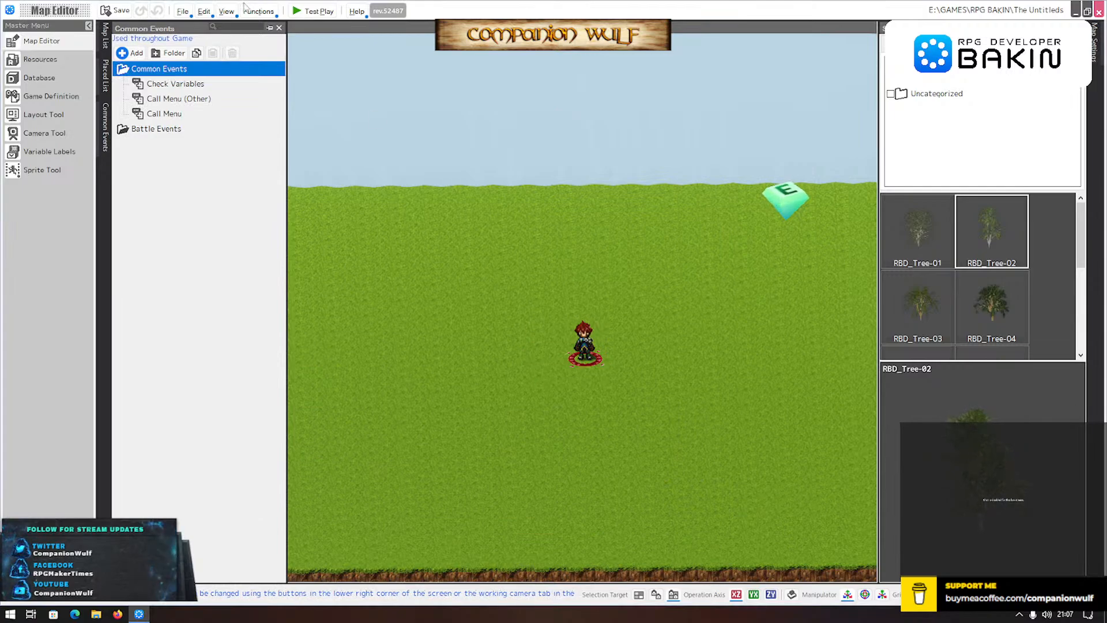
# - Test play the game and open the tablet menu's Profile screen to check the BIO section
pyautogui.click(319, 12)
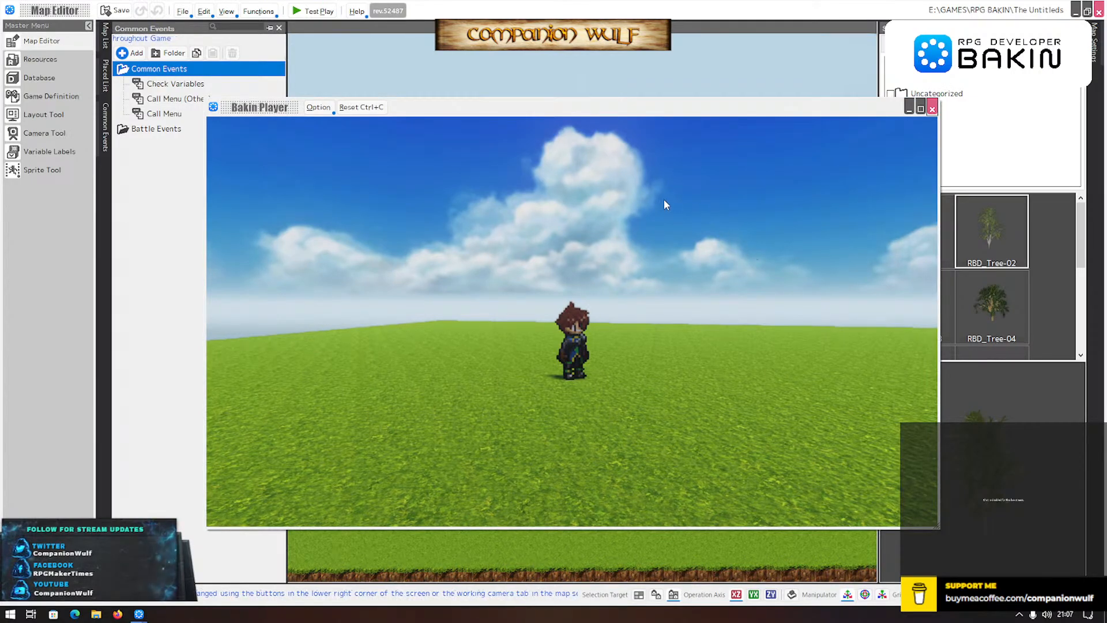
pyautogui.click(535, 294)
pyautogui.press('Escape')
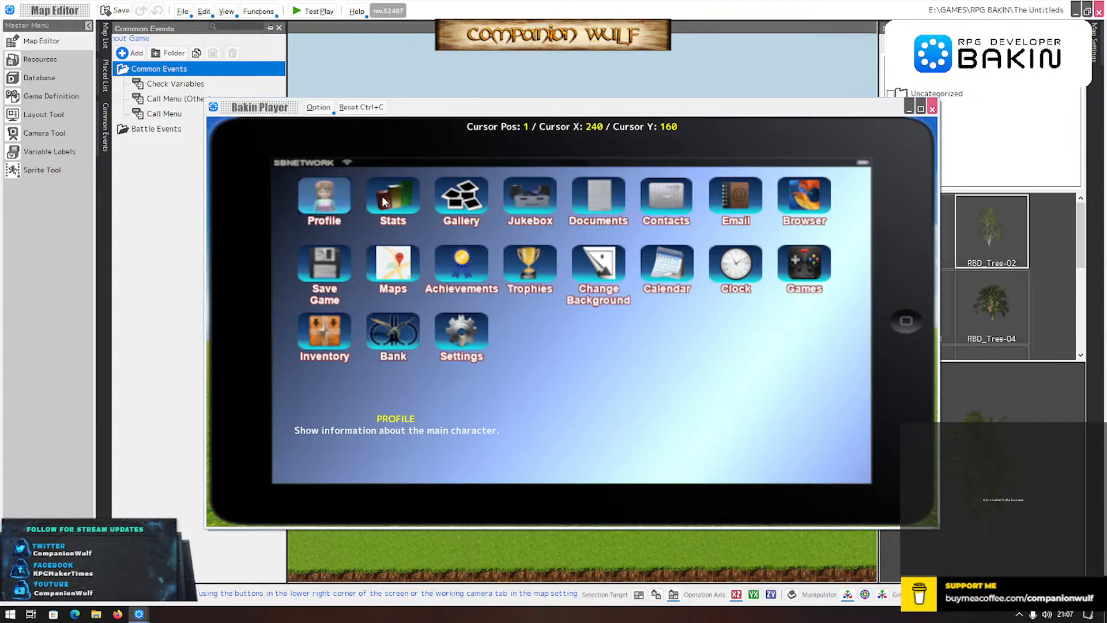
pyautogui.press('Return')
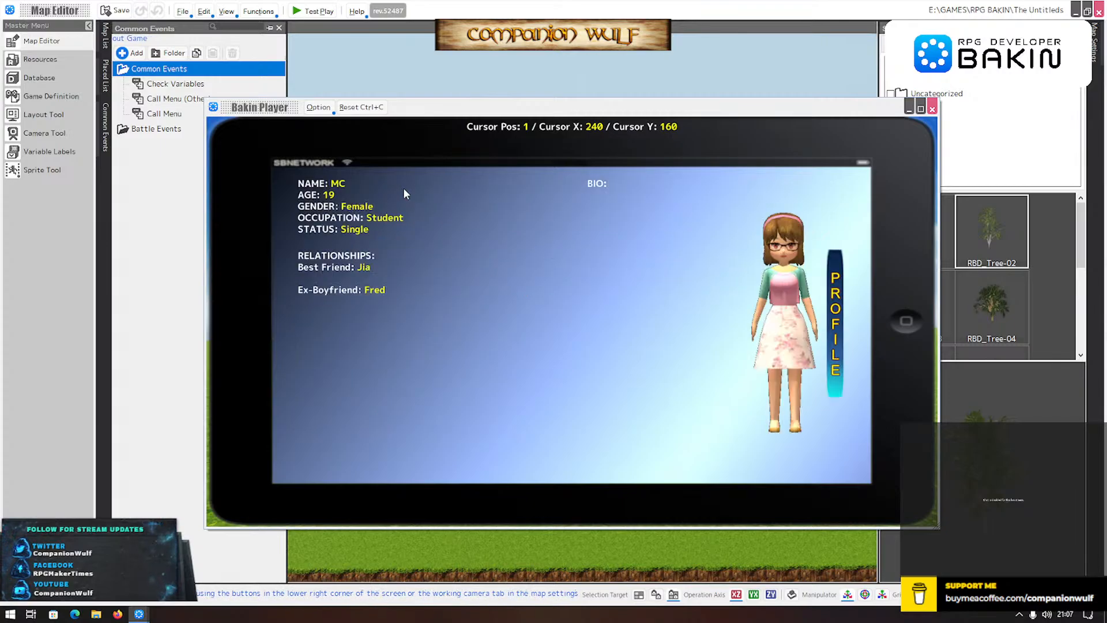
pyautogui.click(932, 109)
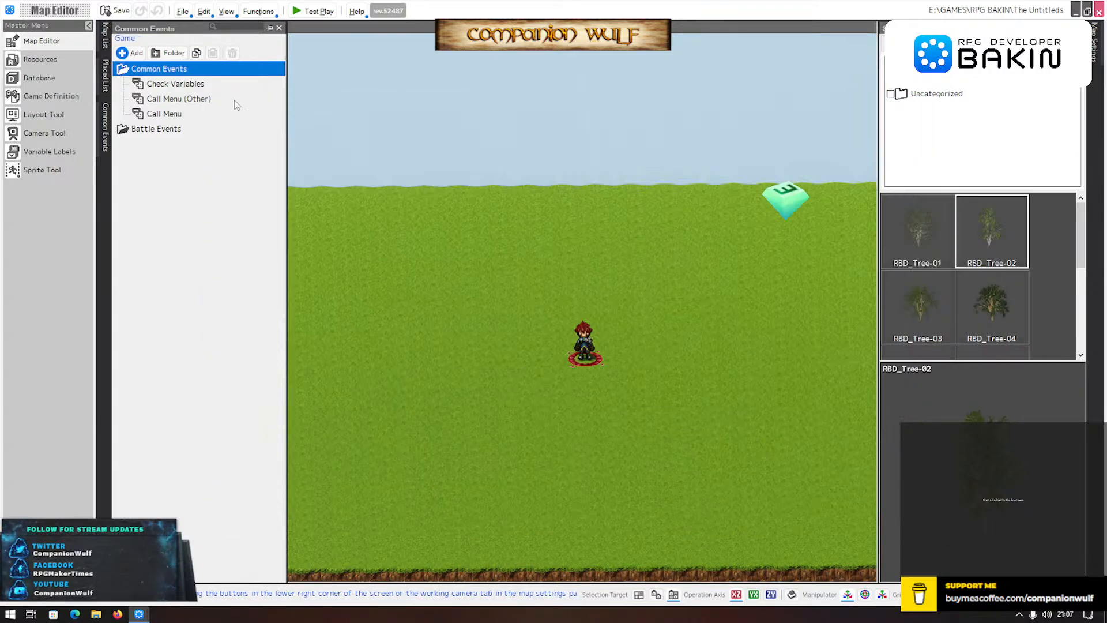
# - Reposition the Male biography string in the Call Menu event's Profile sheet to X 1030, Y 284
pyautogui.click(151, 118)
pyautogui.doubleClick(151, 117)
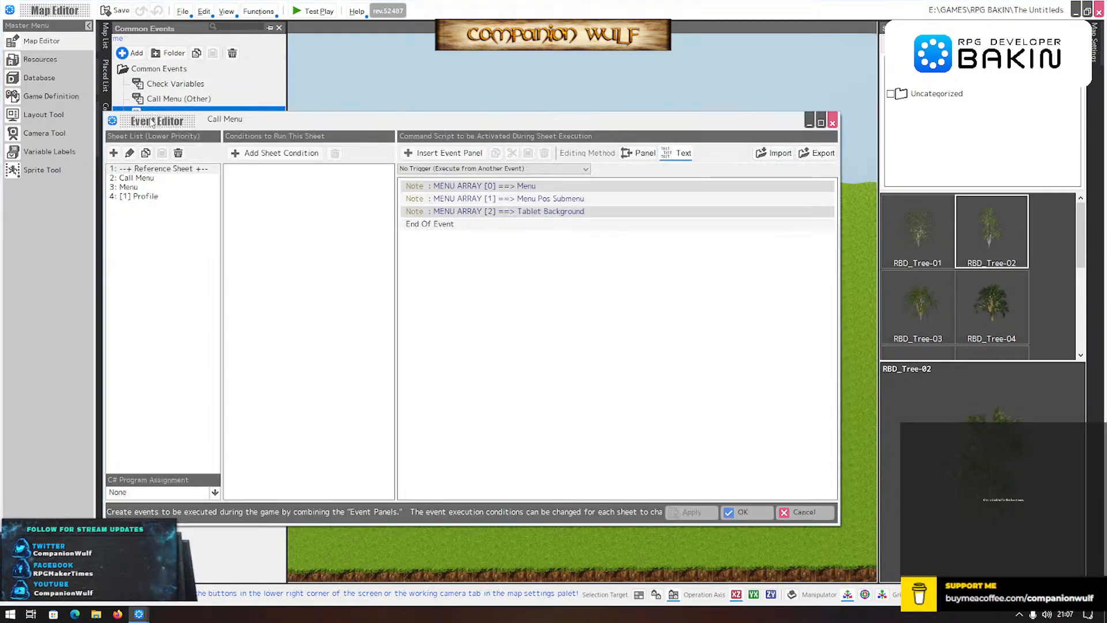
pyautogui.click(144, 196)
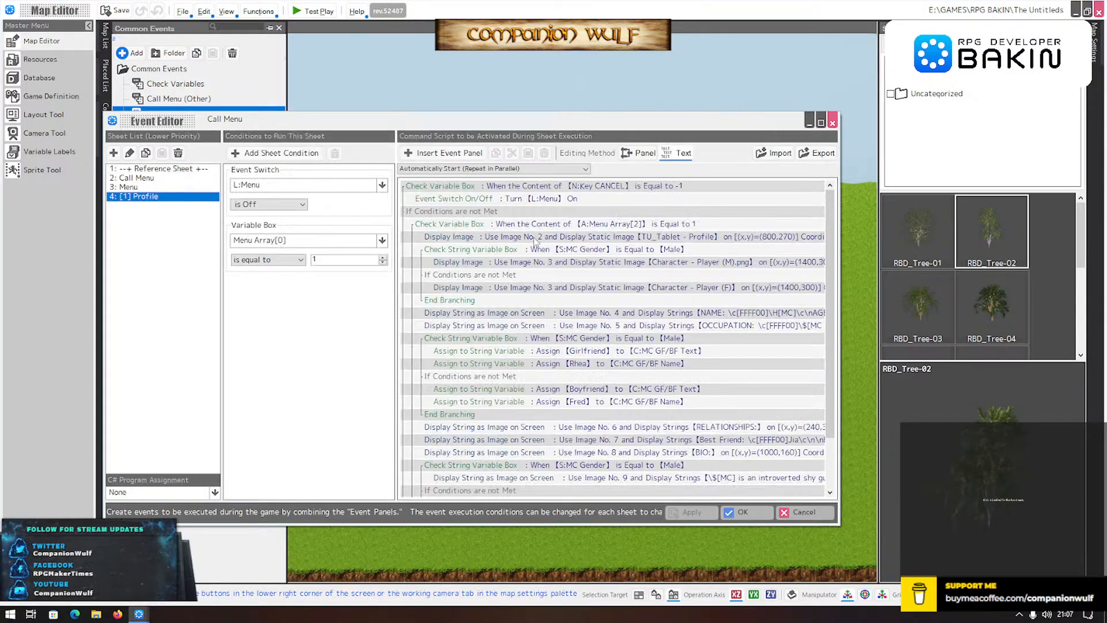
pyautogui.scroll(-5, 663, 369)
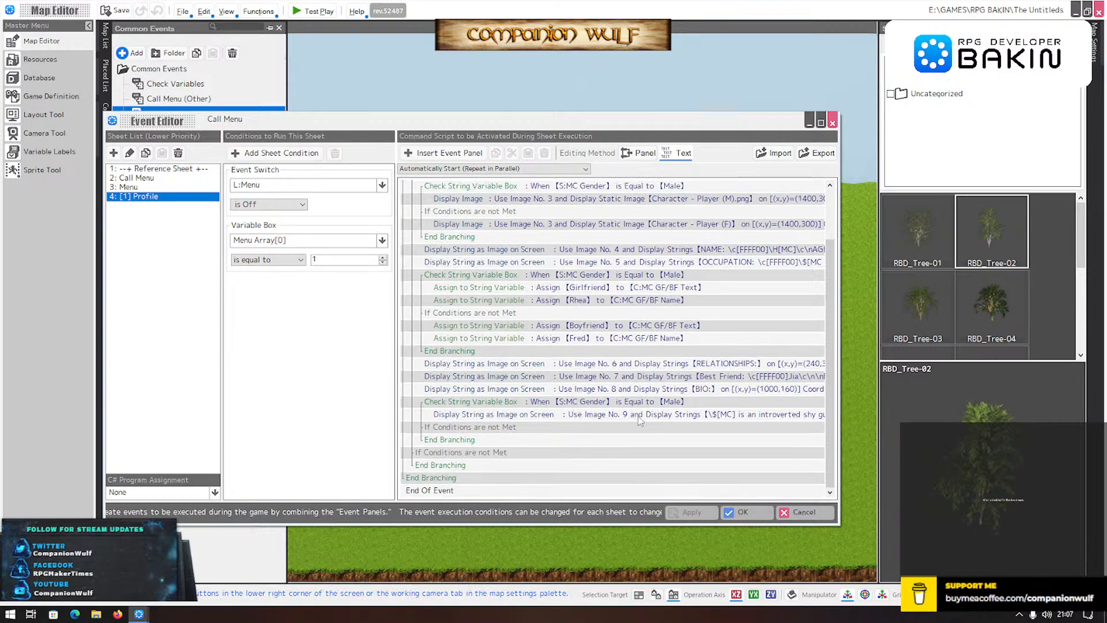
pyautogui.click(639, 415)
pyautogui.doubleClick(639, 415)
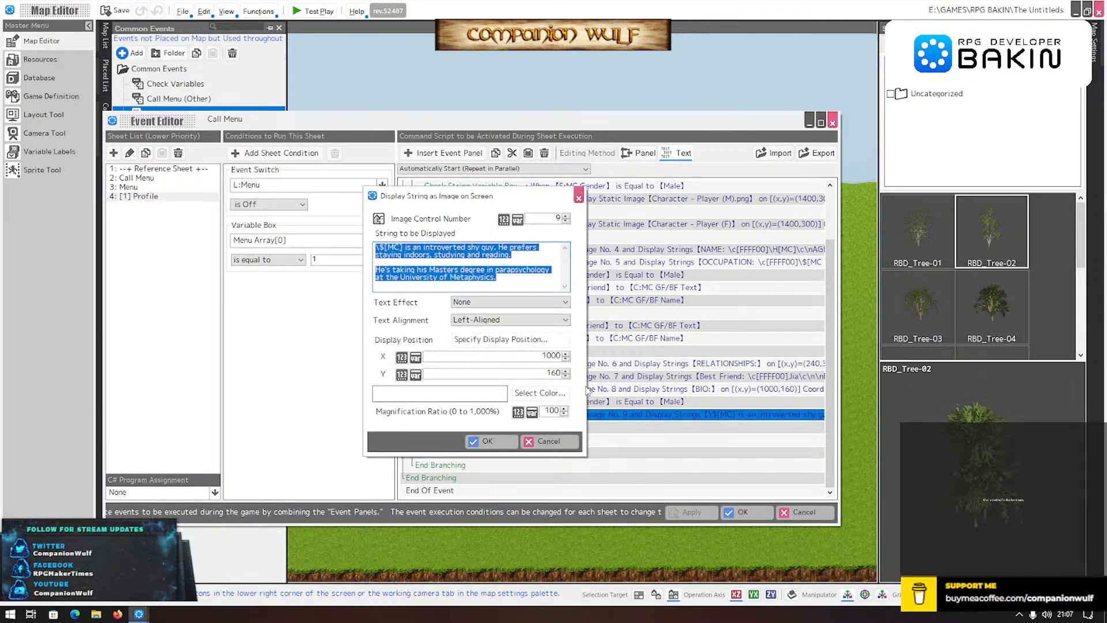
pyautogui.click(519, 341)
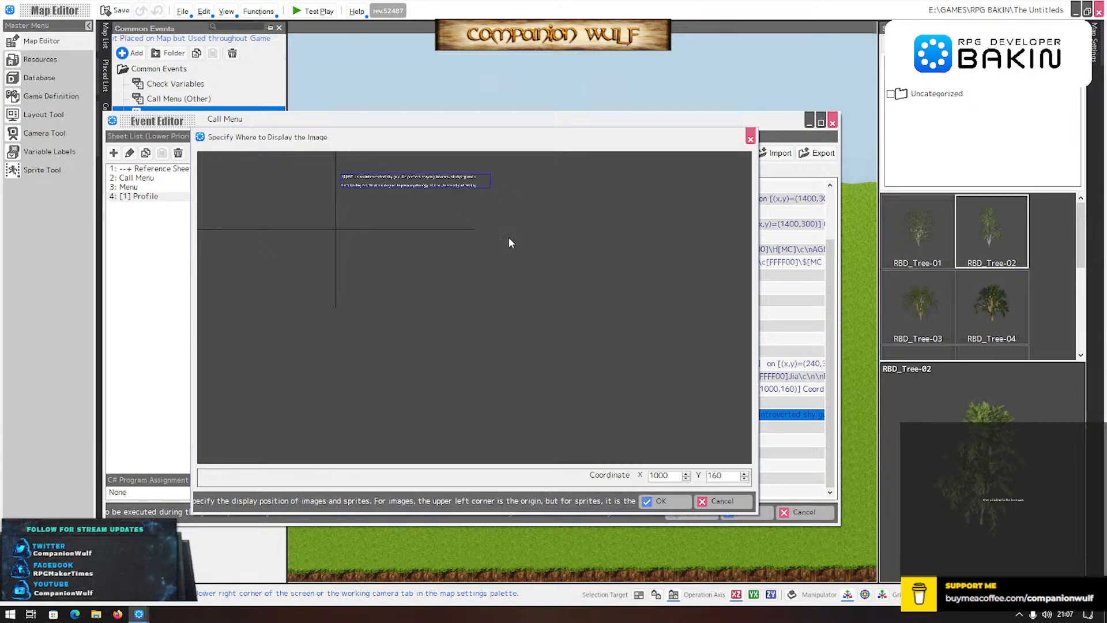
pyautogui.moveTo(501, 215); pyautogui.dragTo(510, 244)
pyautogui.click(659, 502)
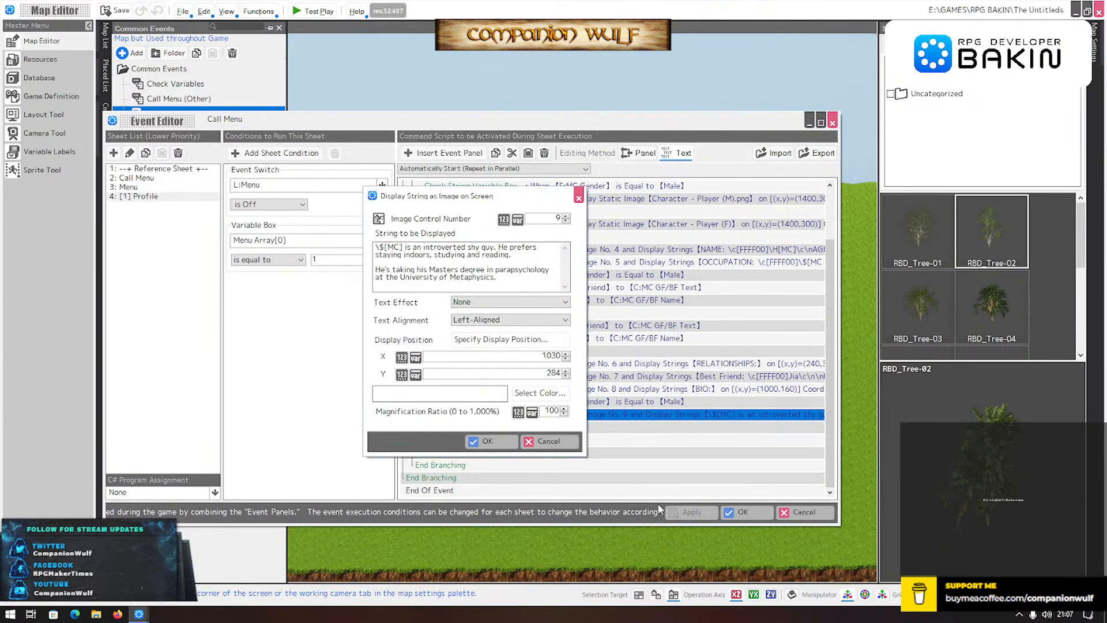
pyautogui.click(490, 443)
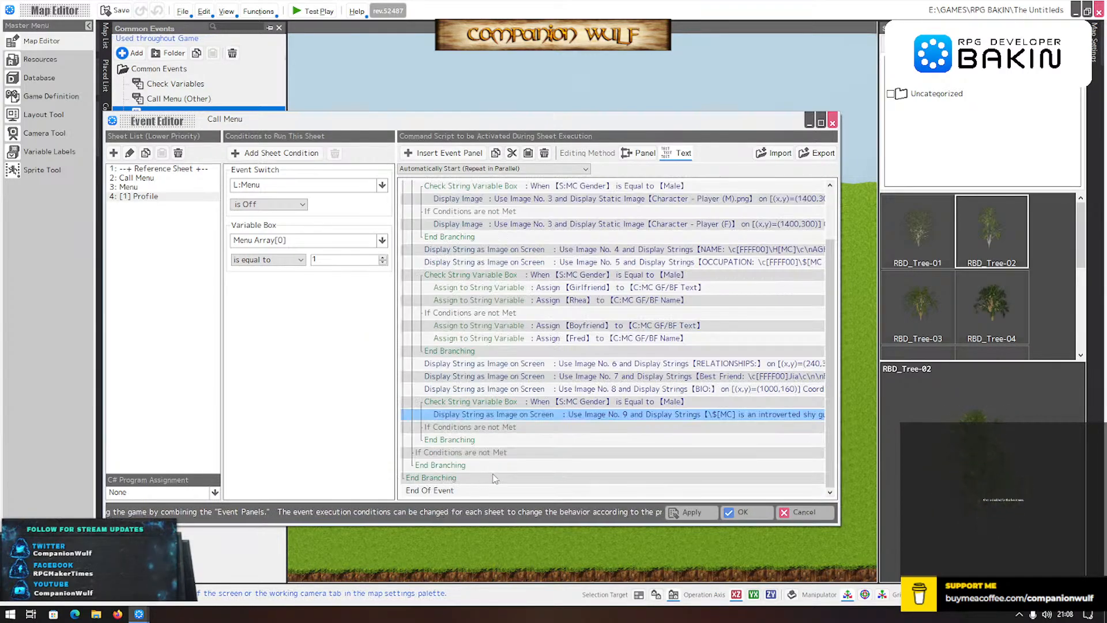
pyautogui.click(461, 490)
pyautogui.doubleClick(466, 490)
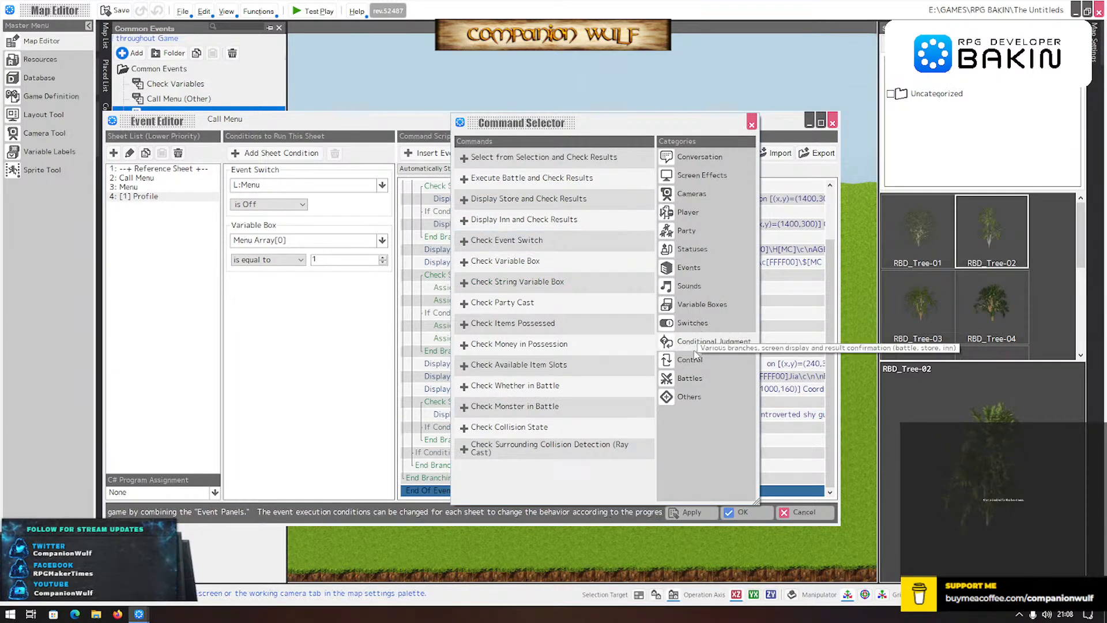
pyautogui.click(700, 304)
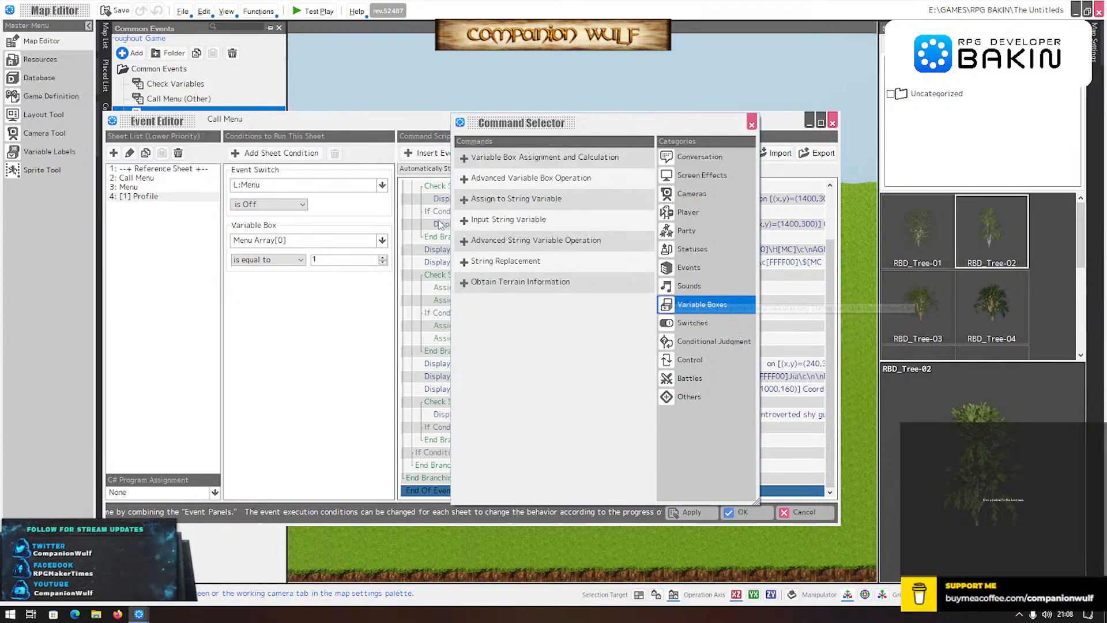
pyautogui.doubleClick(504, 198)
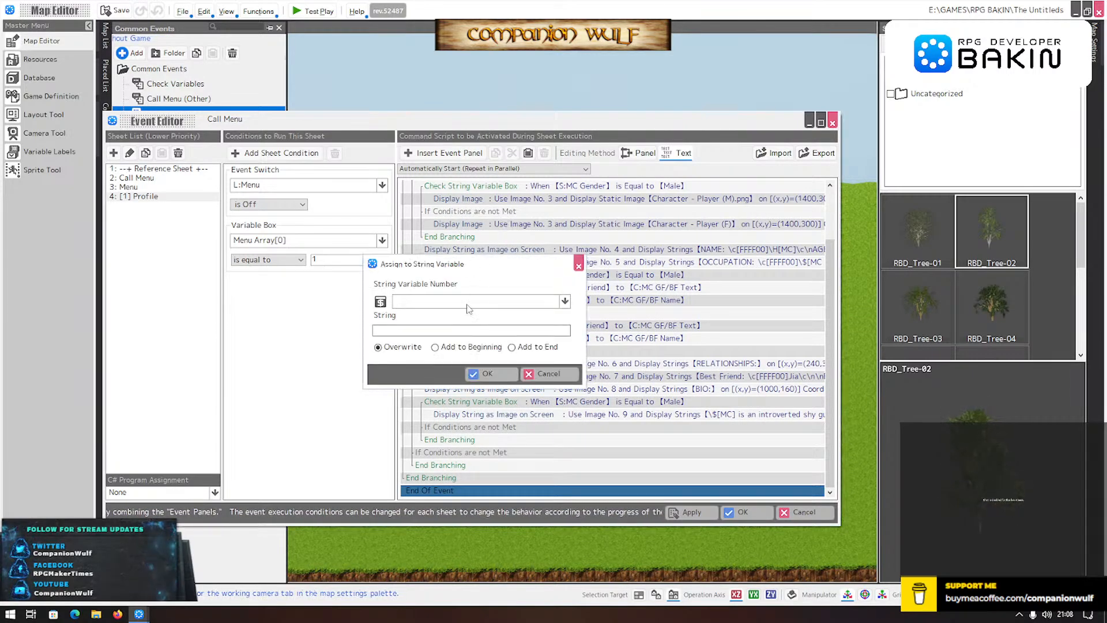
pyautogui.click(472, 301)
pyautogui.click(436, 337)
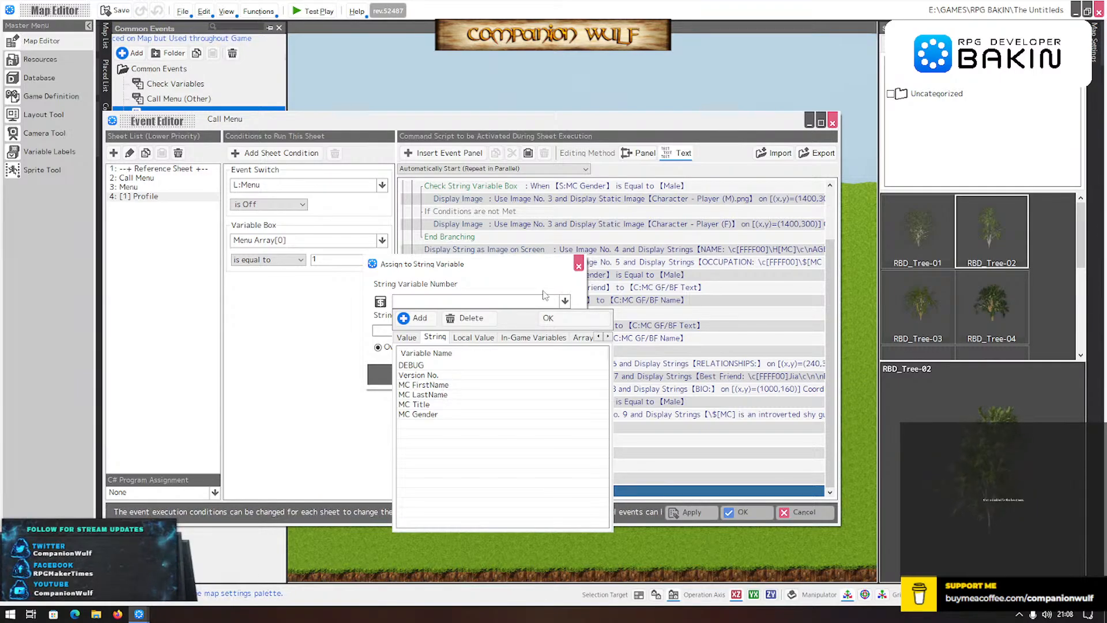
pyautogui.click(579, 265)
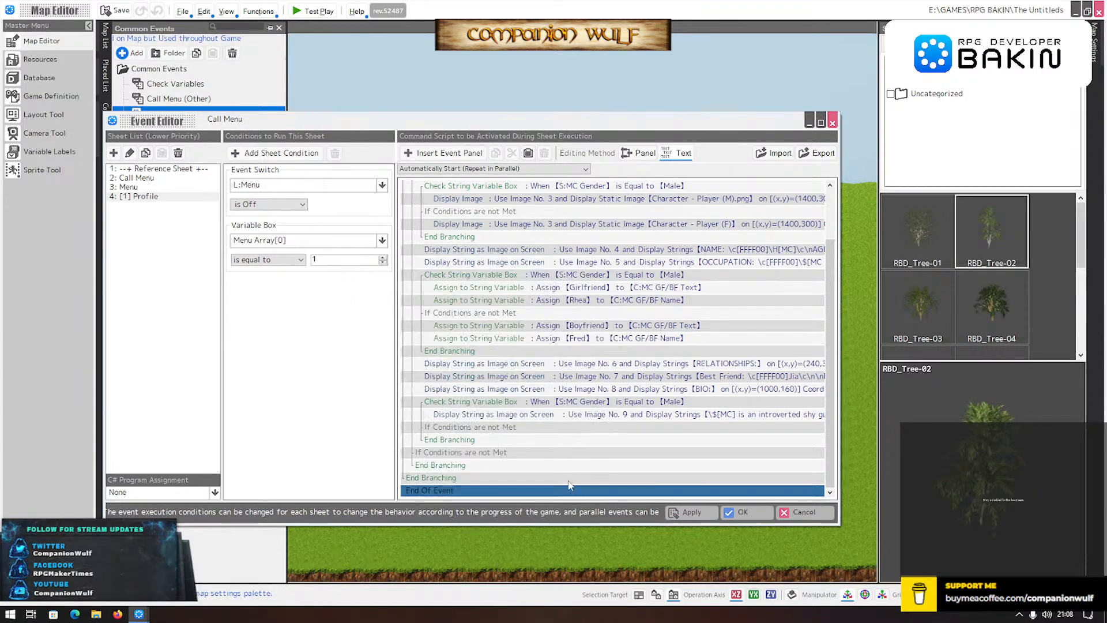
# - Change the name code in the Male biography string to \H[MC] and save the Call Menu event
pyautogui.scroll(2, 519, 263)
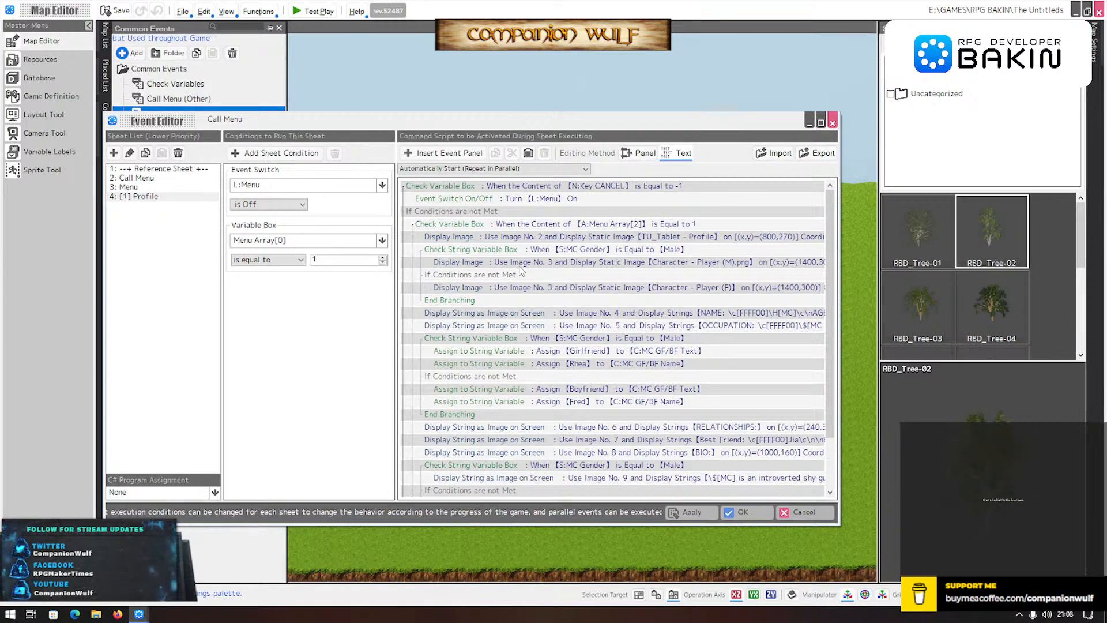
pyautogui.scroll(-2, 635, 371)
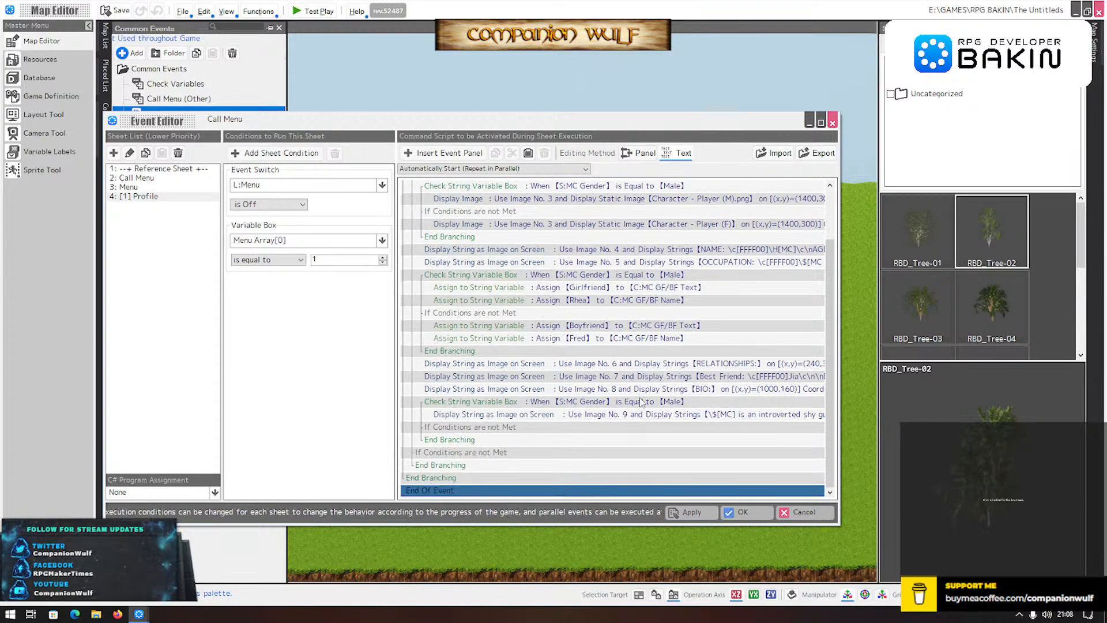
pyautogui.doubleClick(674, 416)
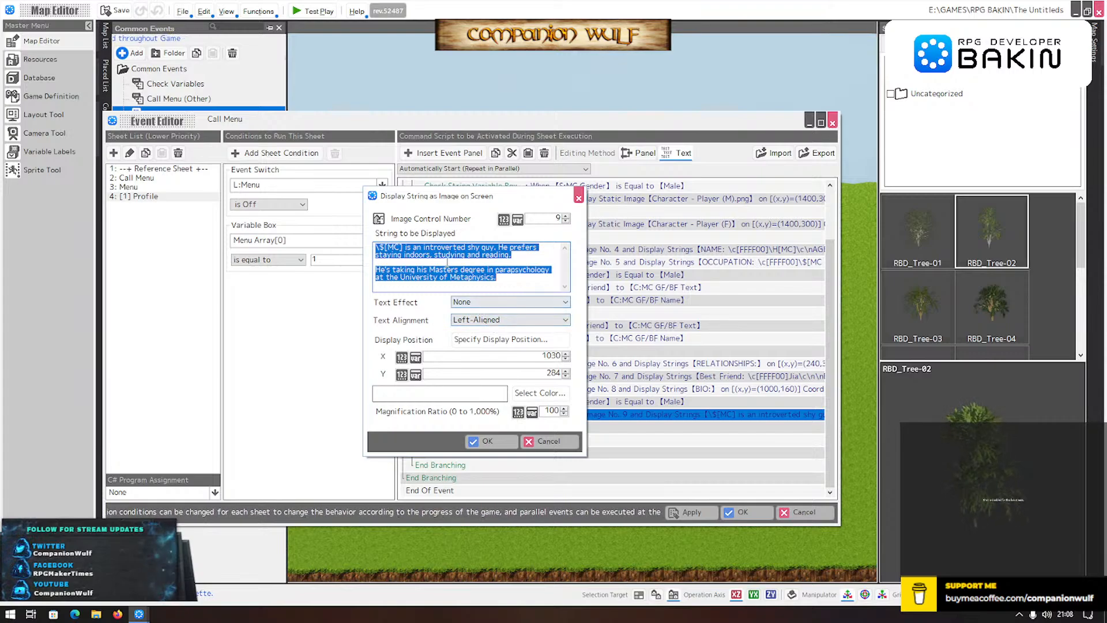
pyautogui.click(384, 248)
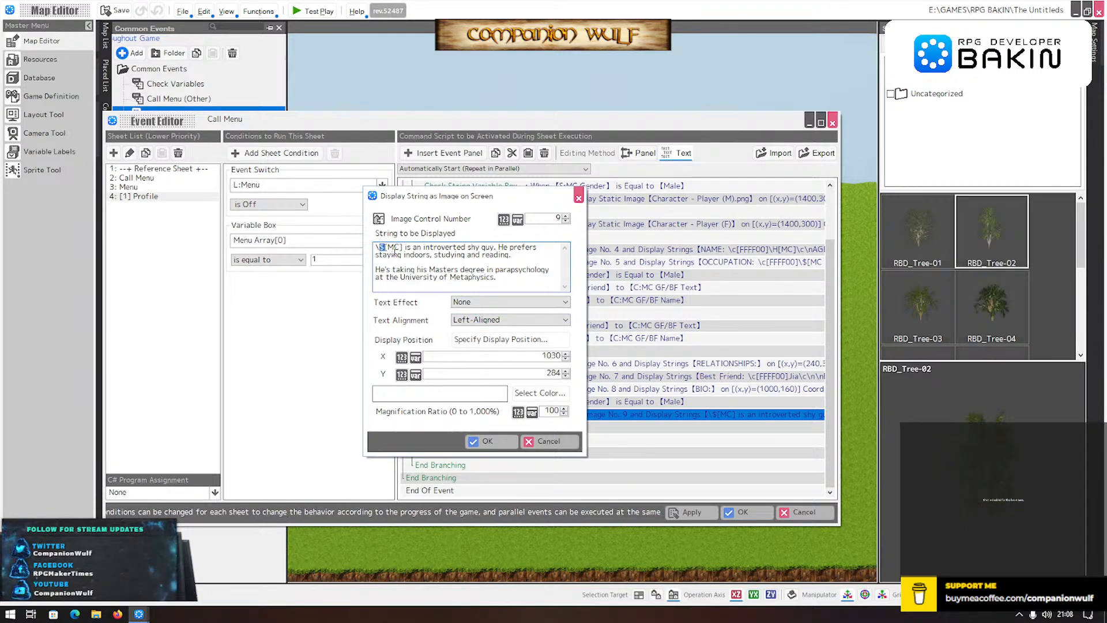
pyautogui.press('BackSpace')
pyautogui.write('H')
pyautogui.click(487, 441)
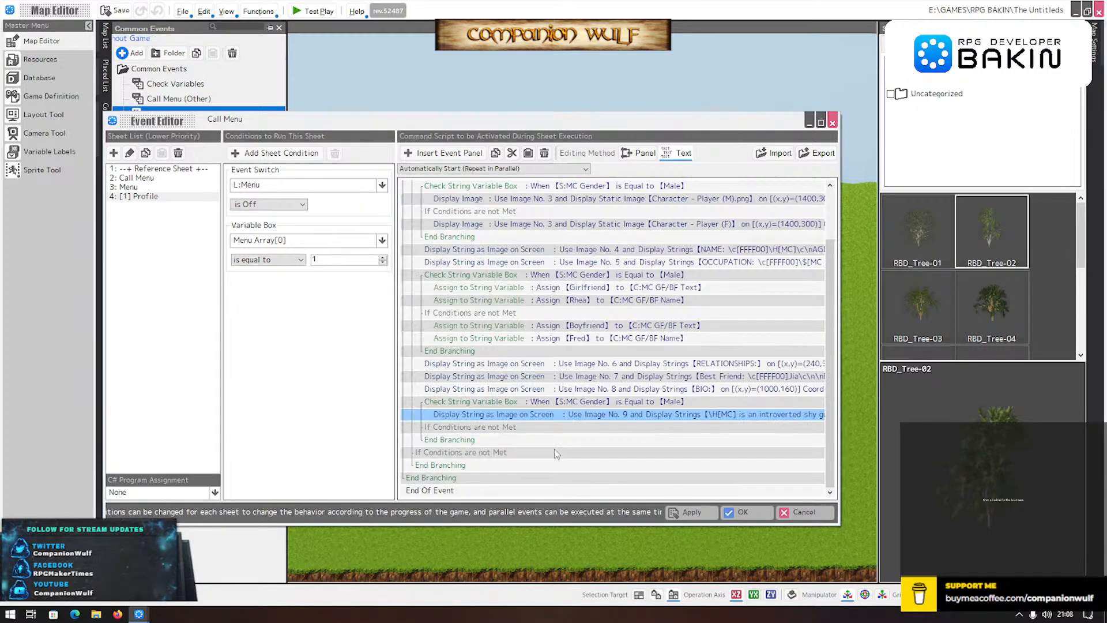
pyautogui.click(743, 512)
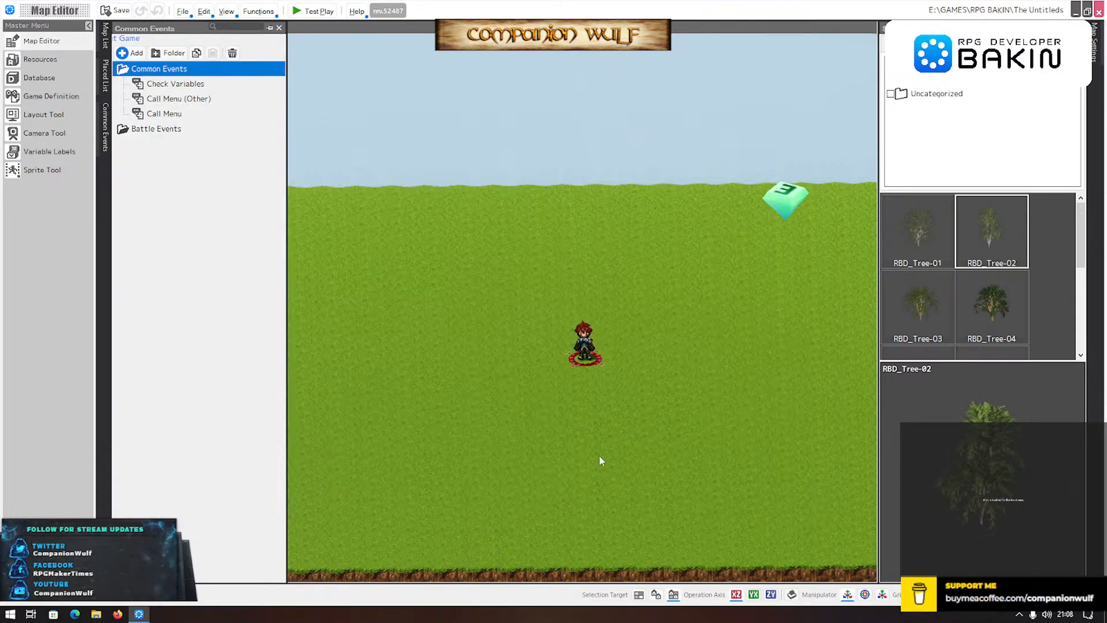
# - Test play the game, check the BIO section on the tablet menu's Profile screen, and close the player
pyautogui.click(313, 10)
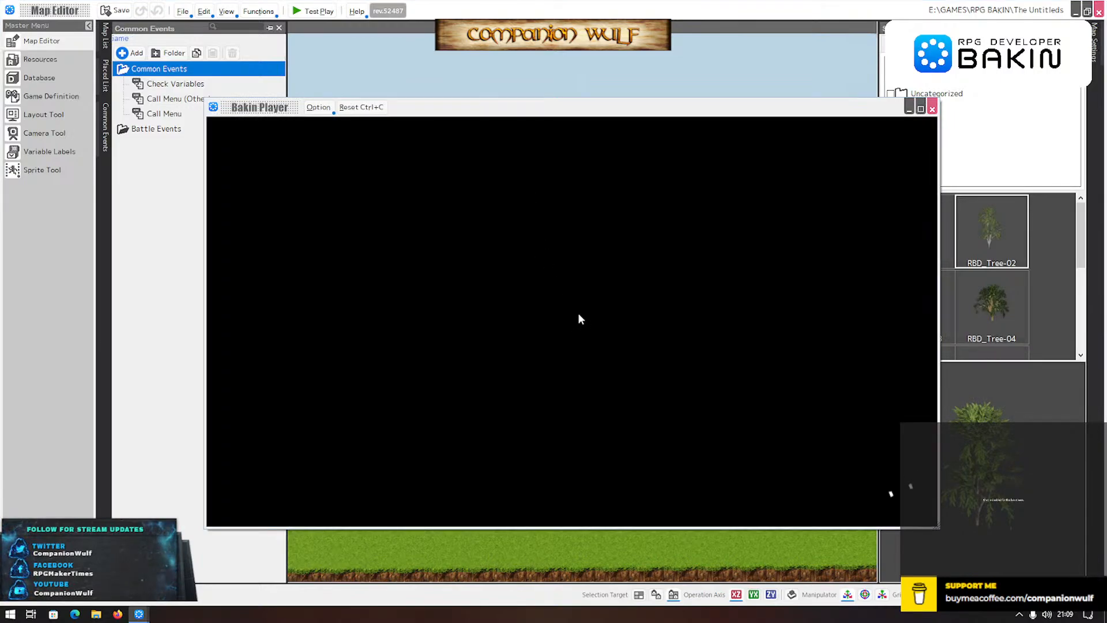
pyautogui.press('Escape')
pyautogui.press('Return')
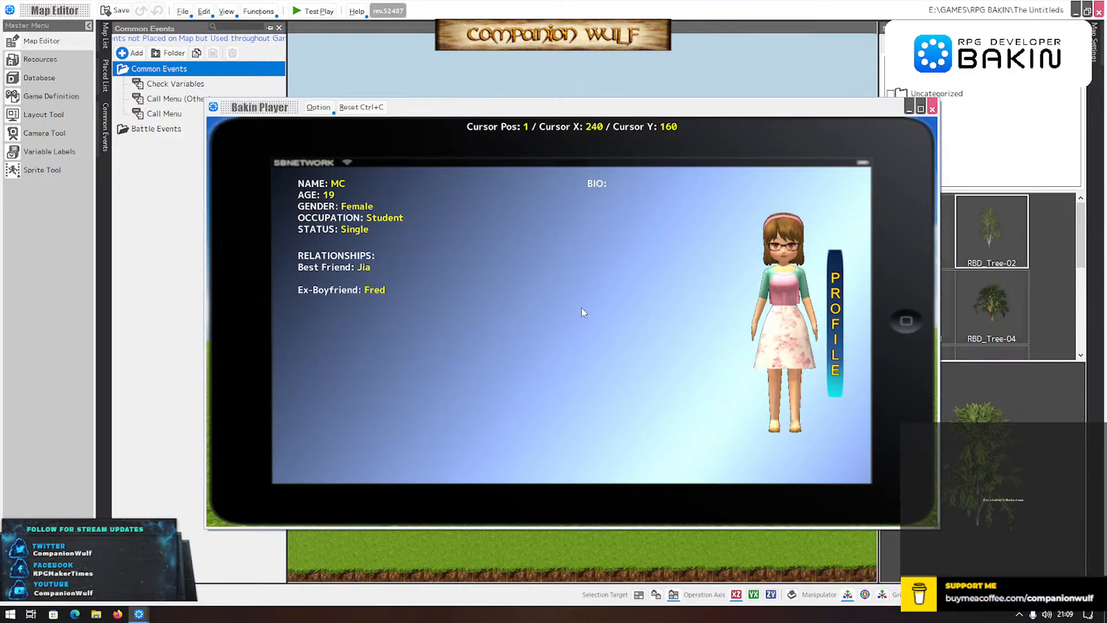
pyautogui.press('Escape')
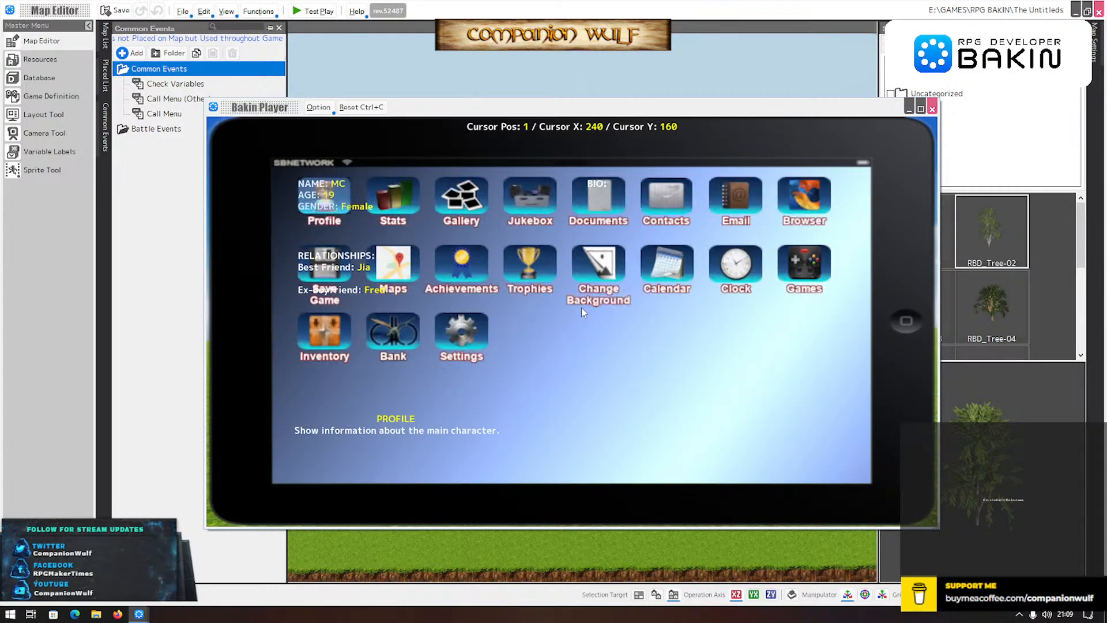
pyautogui.press('Return')
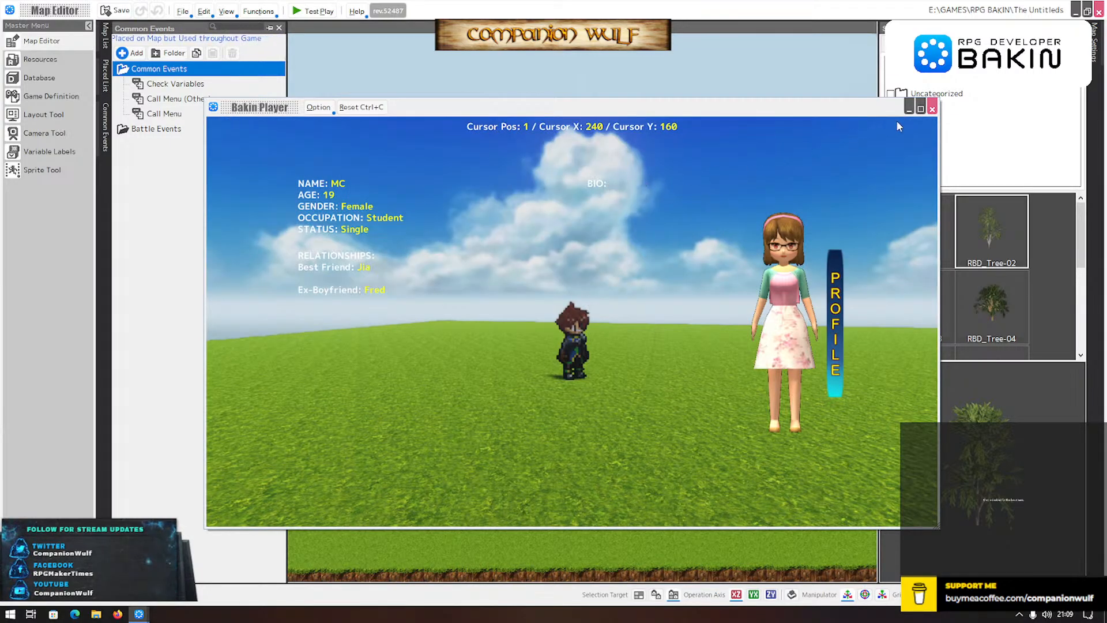
pyautogui.click(933, 109)
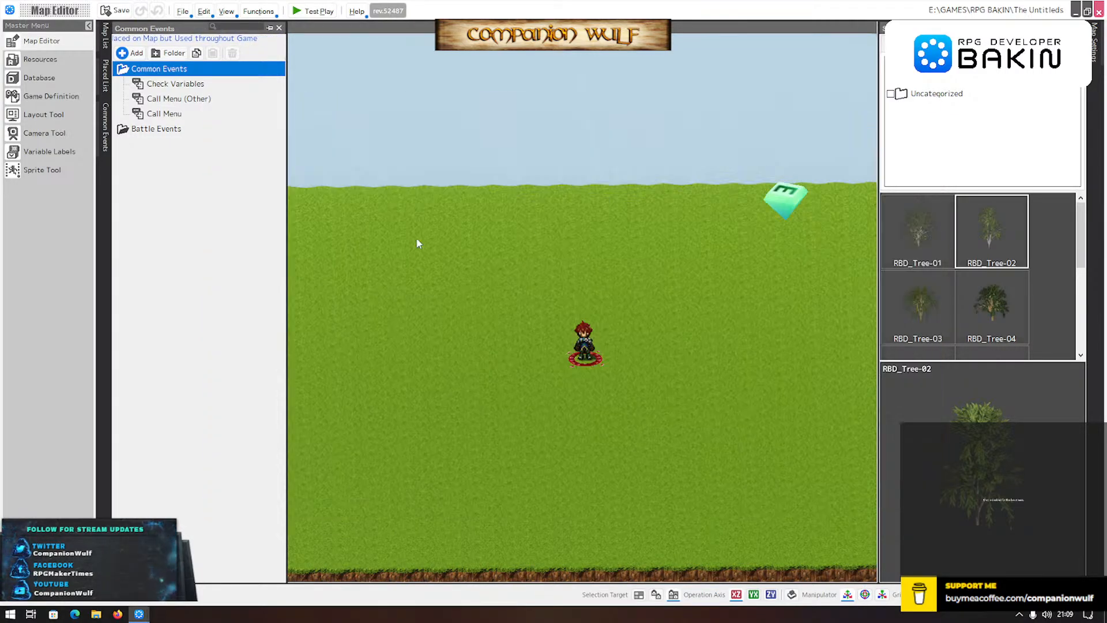
# - Copy the Male biography string in Call Menu's Profile sheet into the gender check's Conditions are not Met branch
pyautogui.click(152, 114)
pyautogui.doubleClick(152, 115)
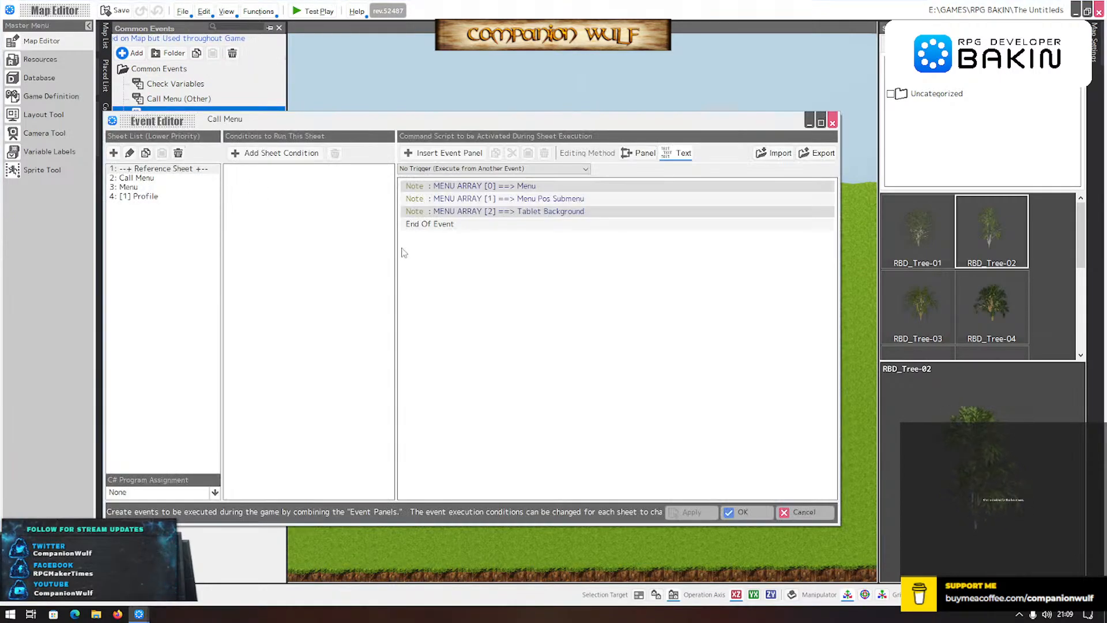
pyautogui.click(132, 197)
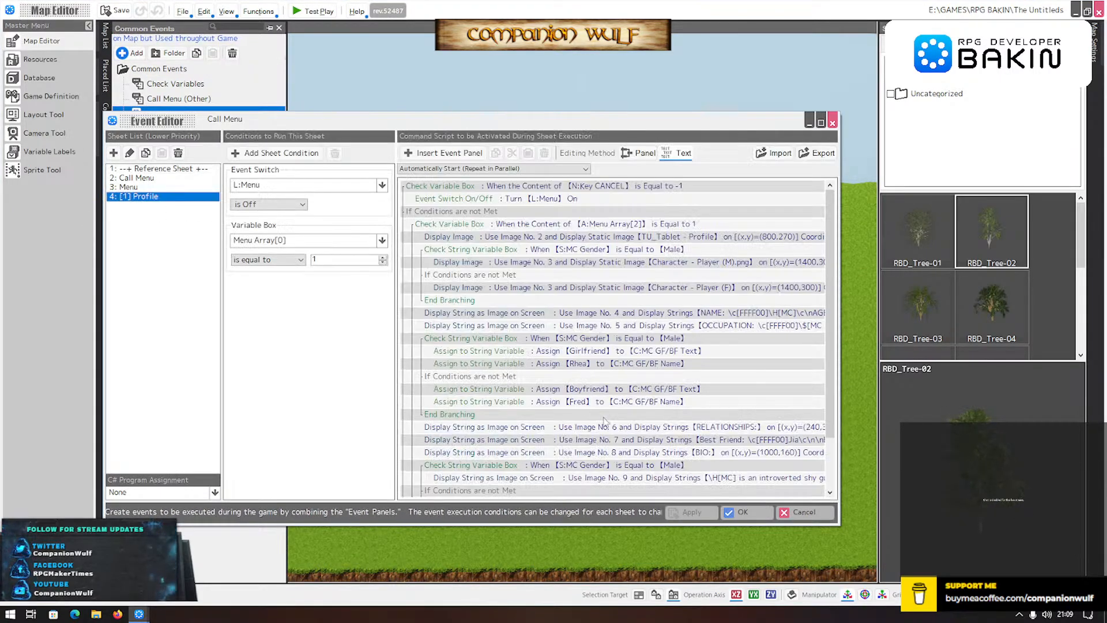
pyautogui.scroll(-5, 591, 395)
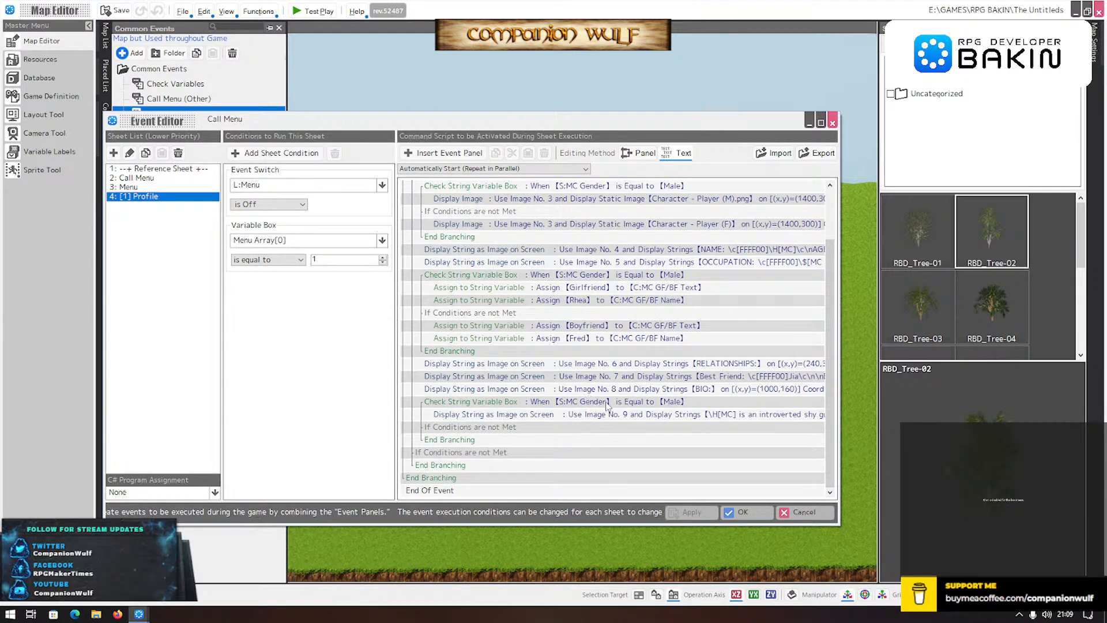
pyautogui.click(606, 402)
pyautogui.click(600, 414)
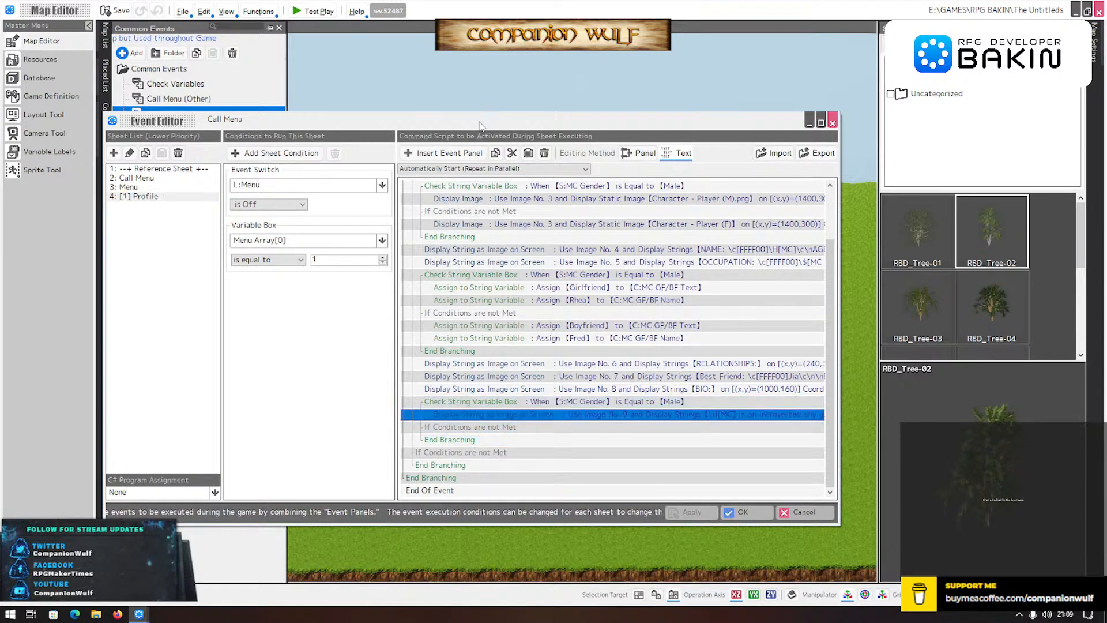
pyautogui.click(497, 157)
pyautogui.click(483, 441)
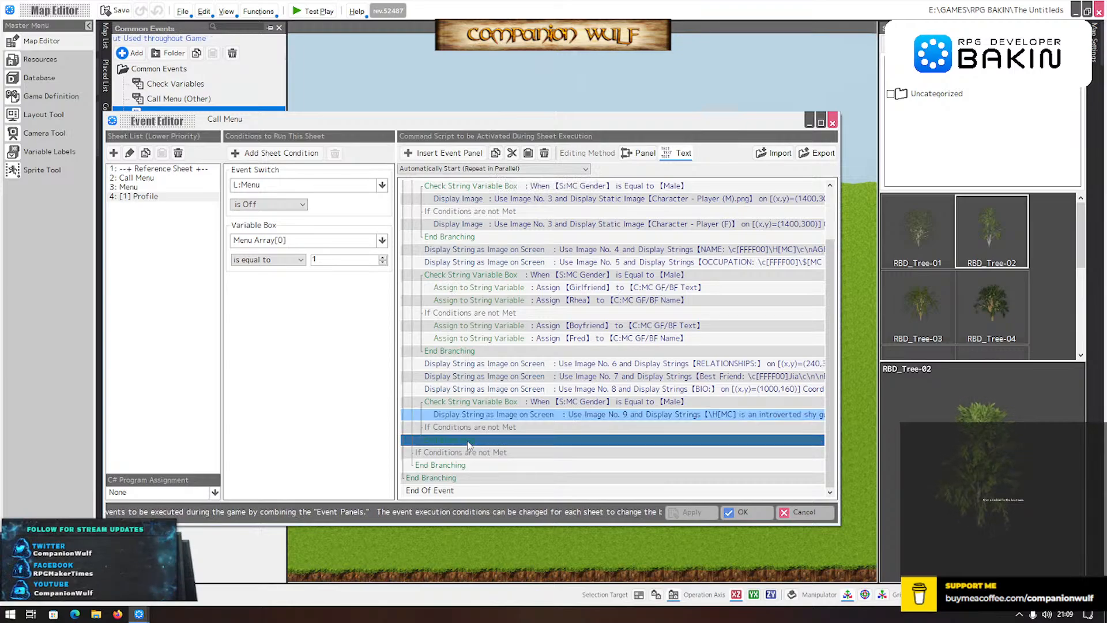
pyautogui.click(528, 153)
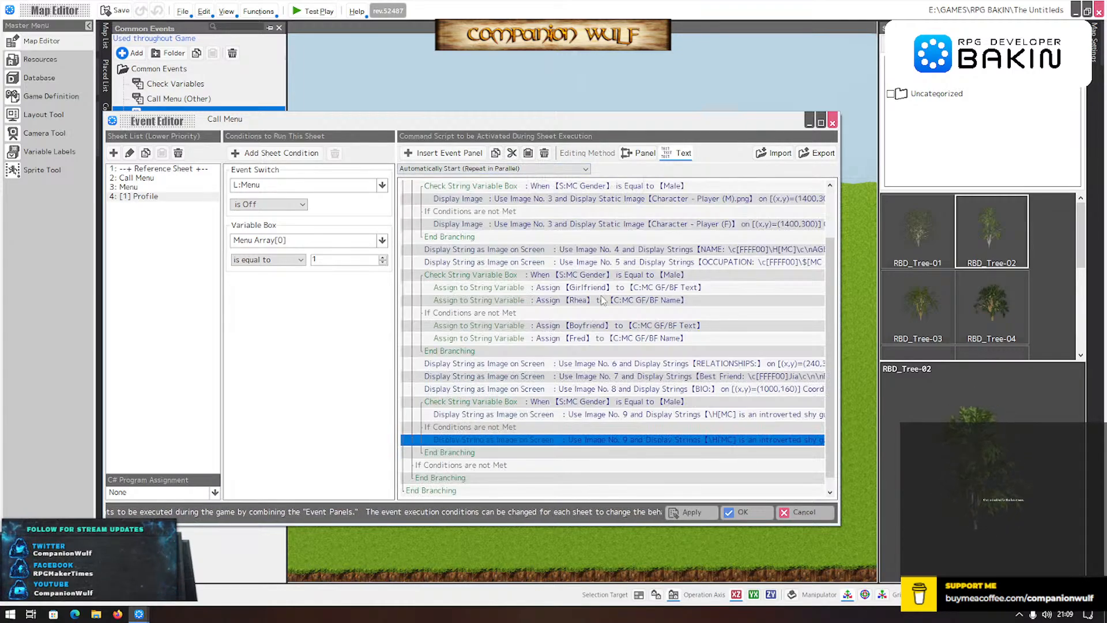
# - Replace "guy" with "gal" in the copied biography string of the Conditions are not Met branch
pyautogui.doubleClick(632, 441)
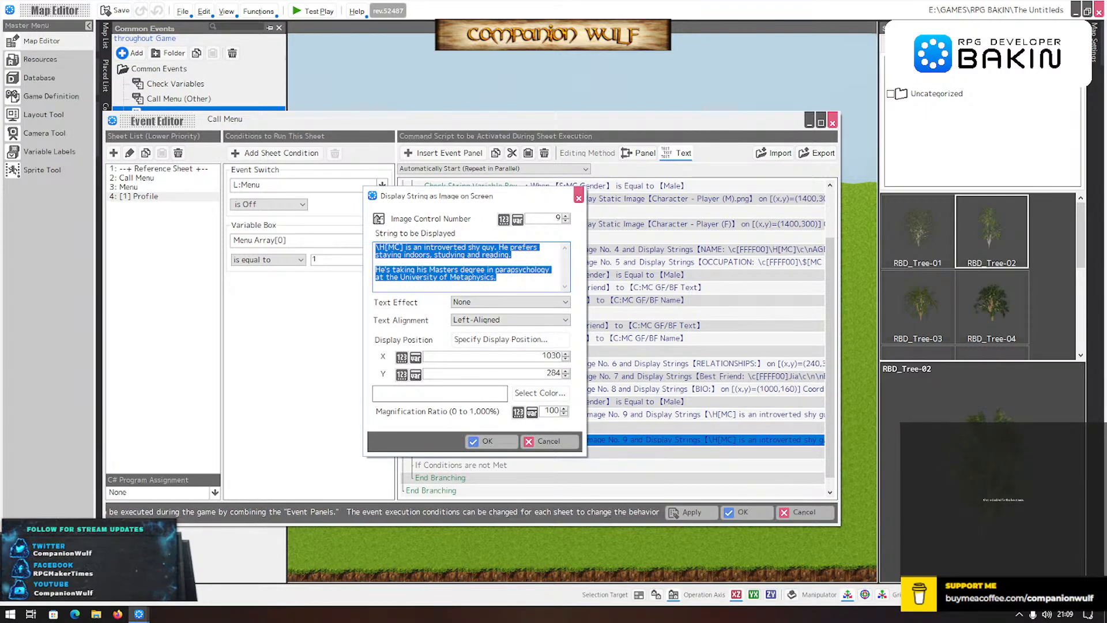
pyautogui.click(495, 248)
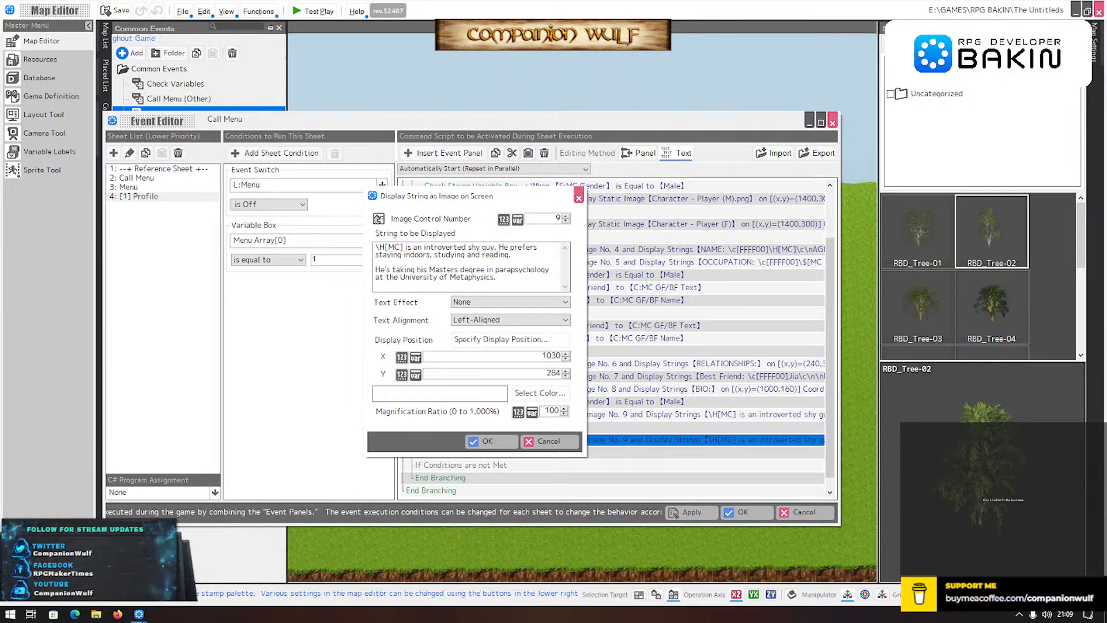
pyautogui.click(446, 248)
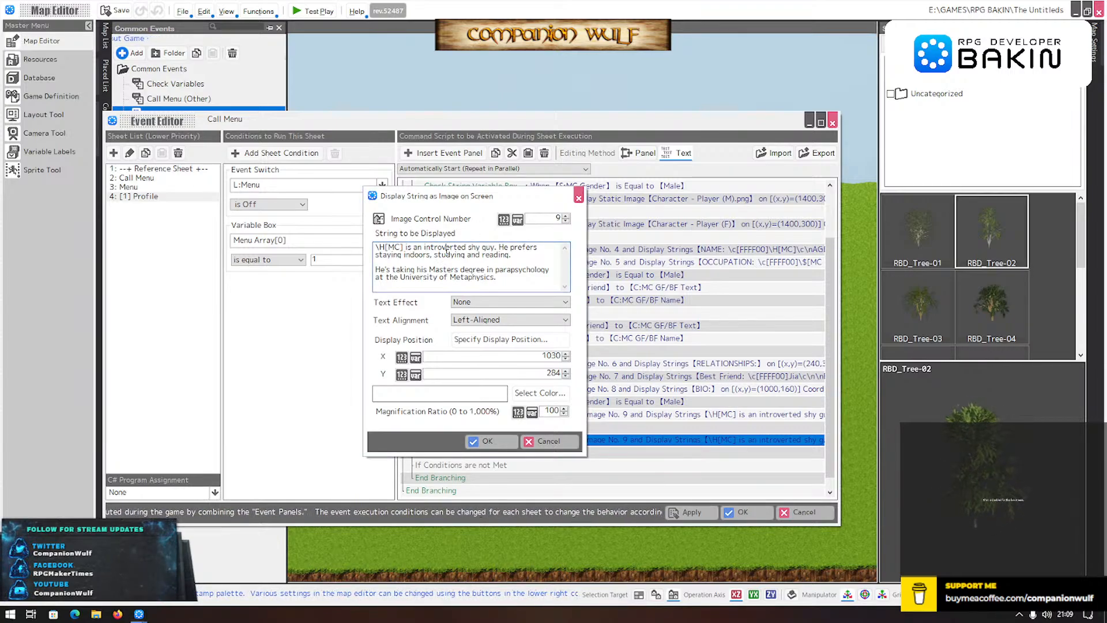
pyautogui.doubleClick(491, 248)
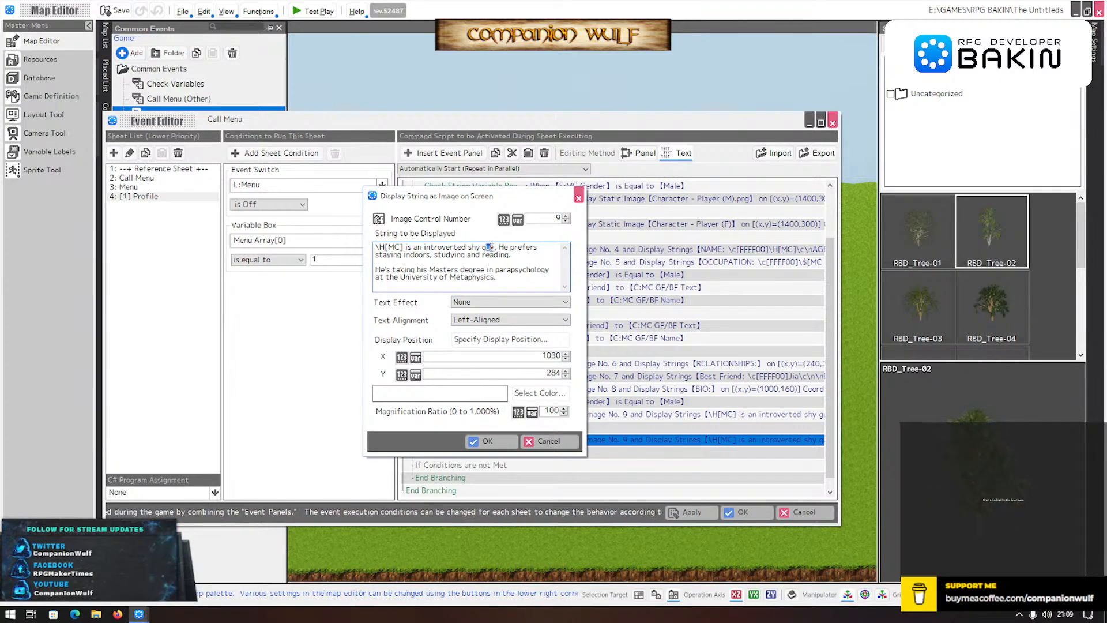
pyautogui.write('ga')
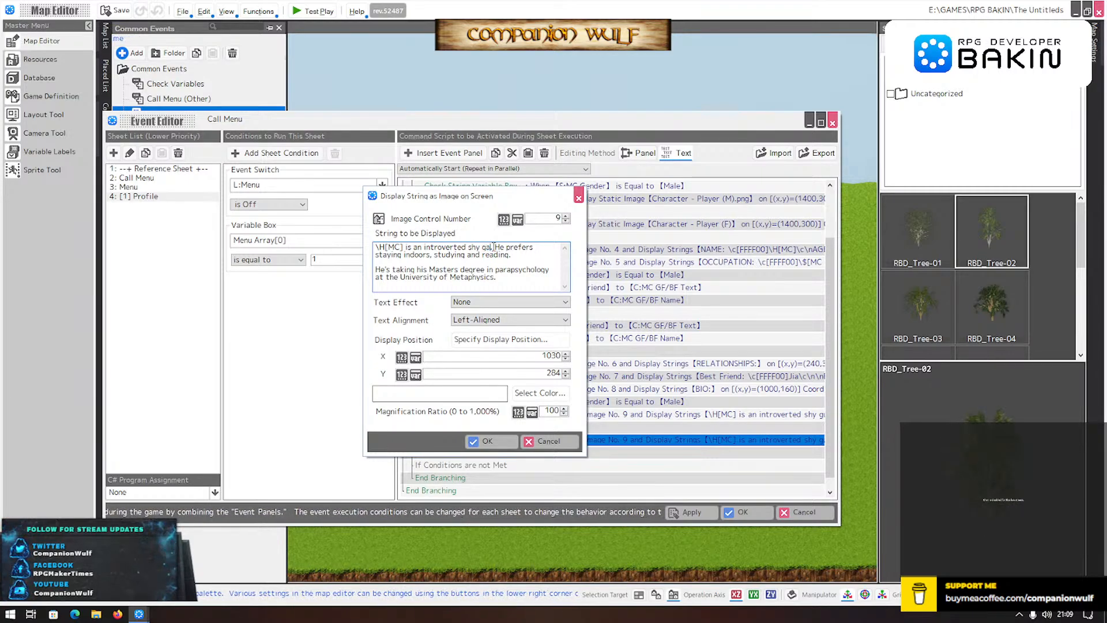
pyautogui.write('l')
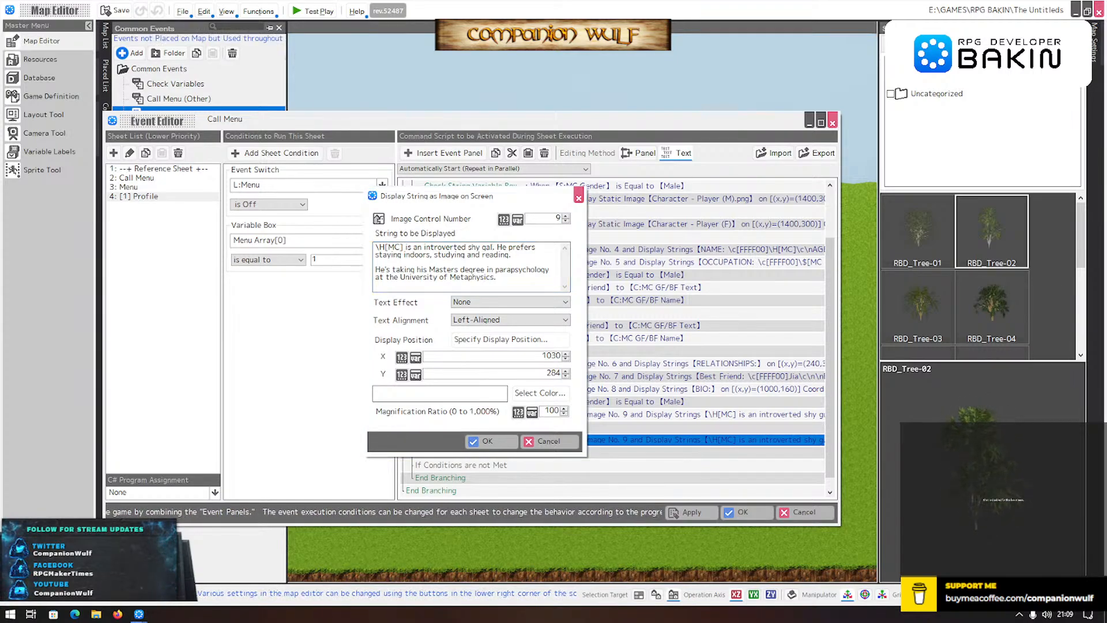
# - Change the copied biography's second sentence to start with "She's" and end with "University of Parastudies.", and save the event
pyautogui.click(377, 269)
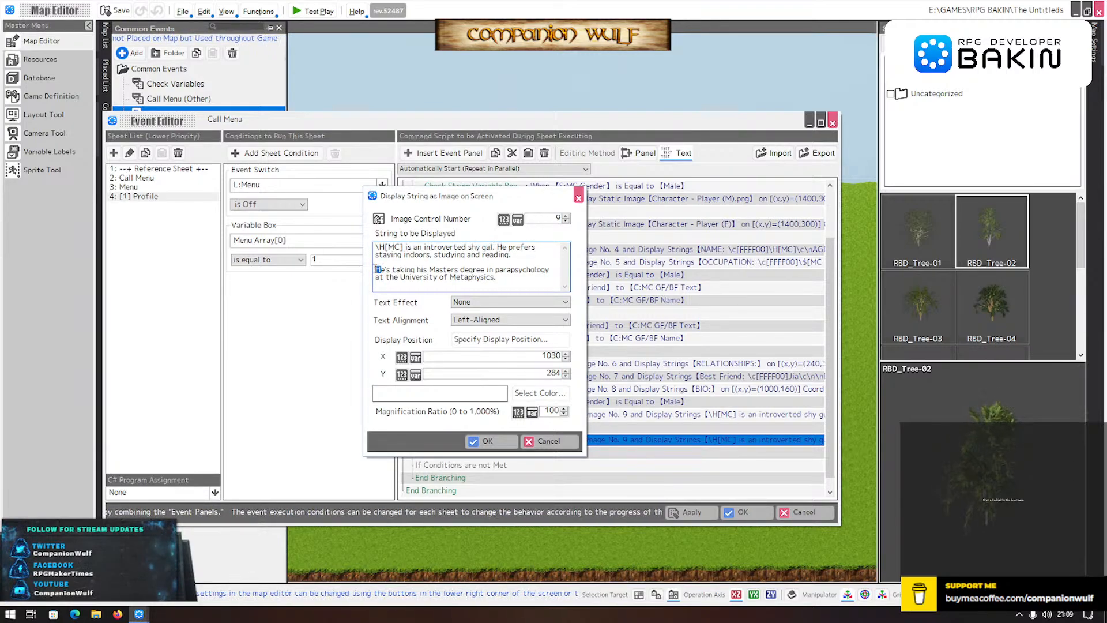
pyautogui.write('Sh')
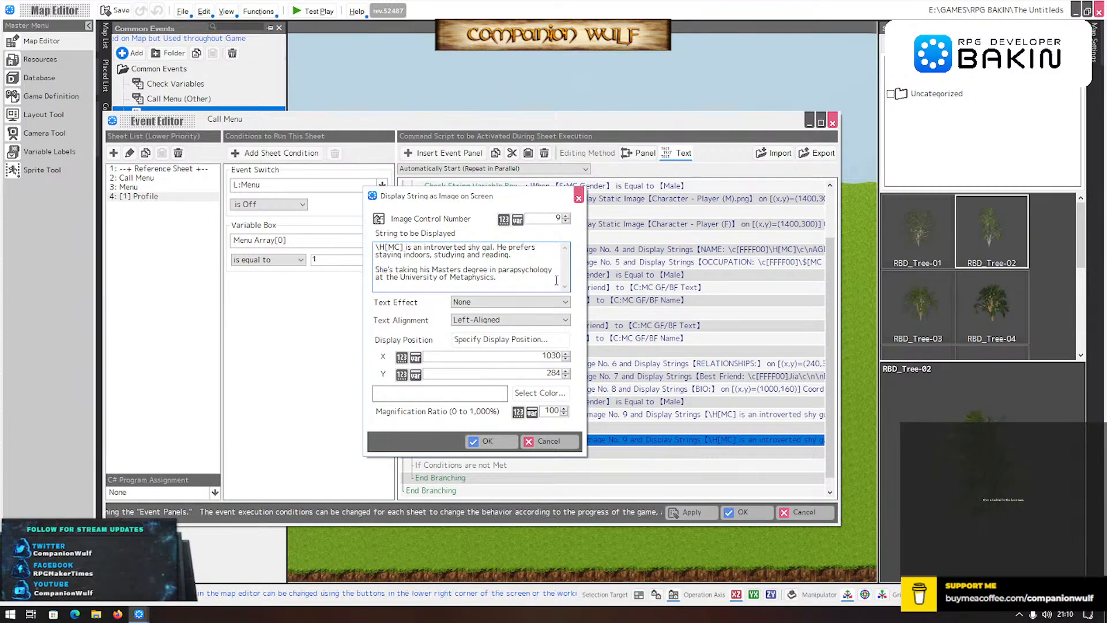
pyautogui.doubleClick(457, 278)
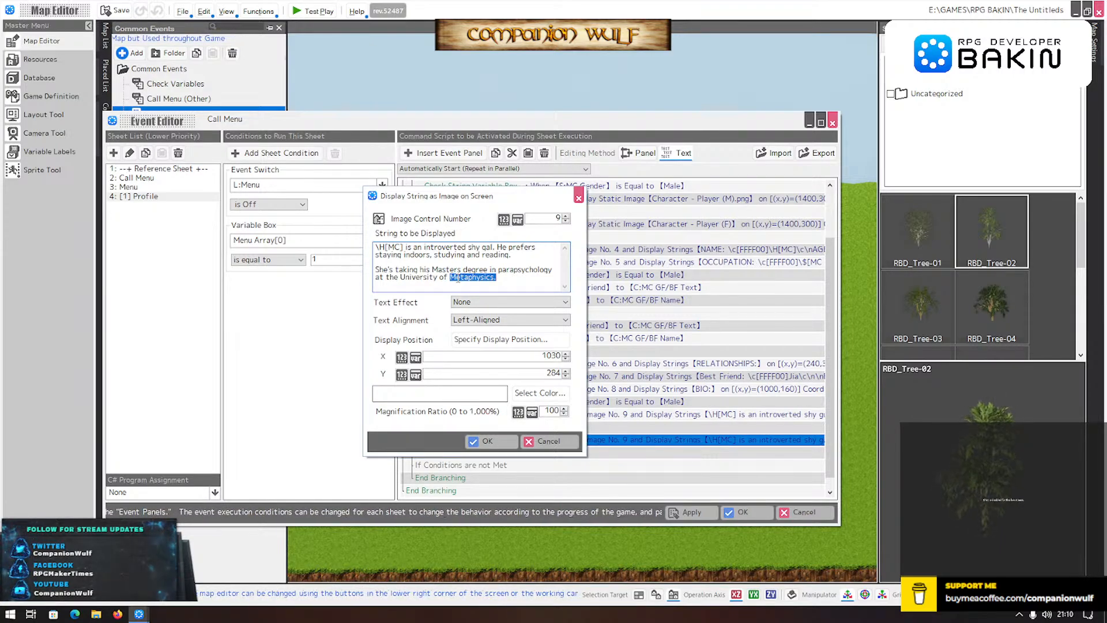
pyautogui.write('Parastudi')
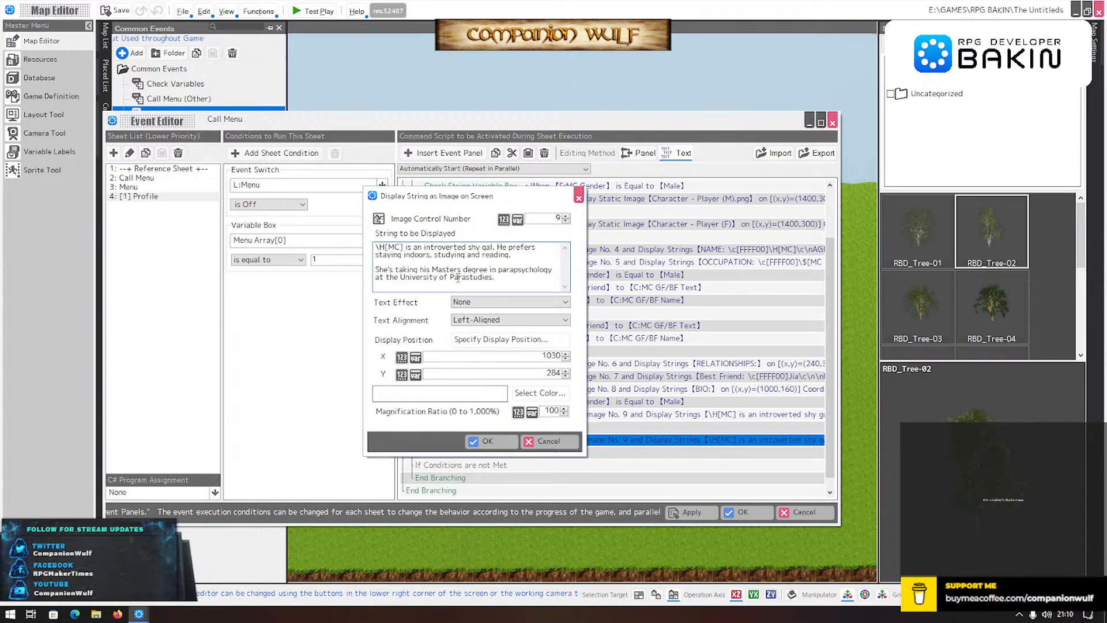
pyautogui.click(485, 441)
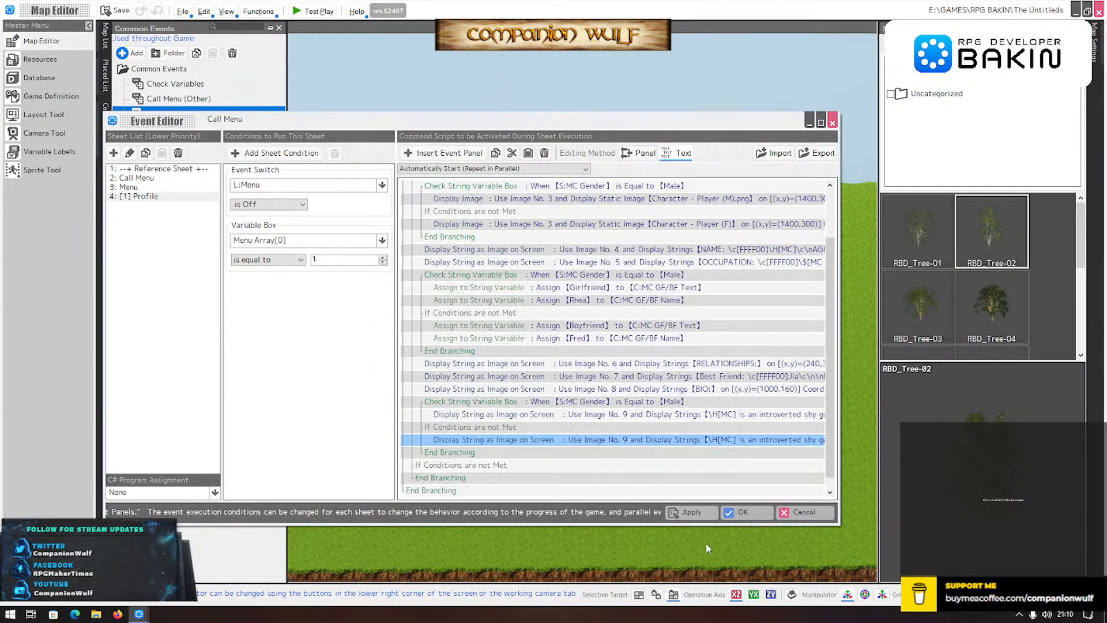
pyautogui.click(750, 512)
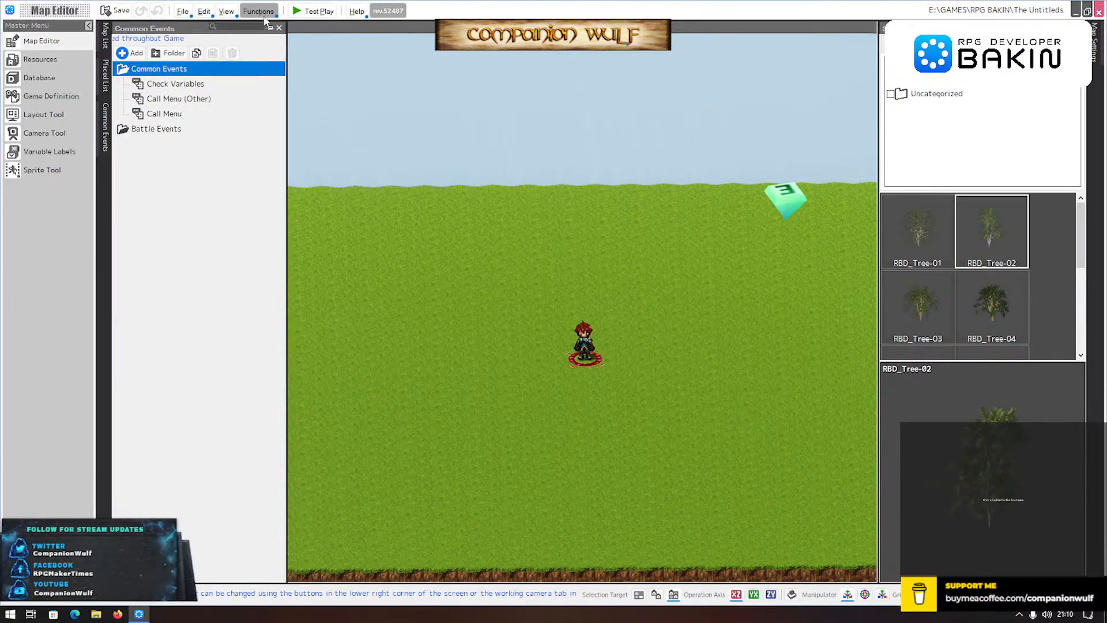
# - Test play the game, check the female biography on the tablet menu's Profile screen, and close the player
pyautogui.click(308, 12)
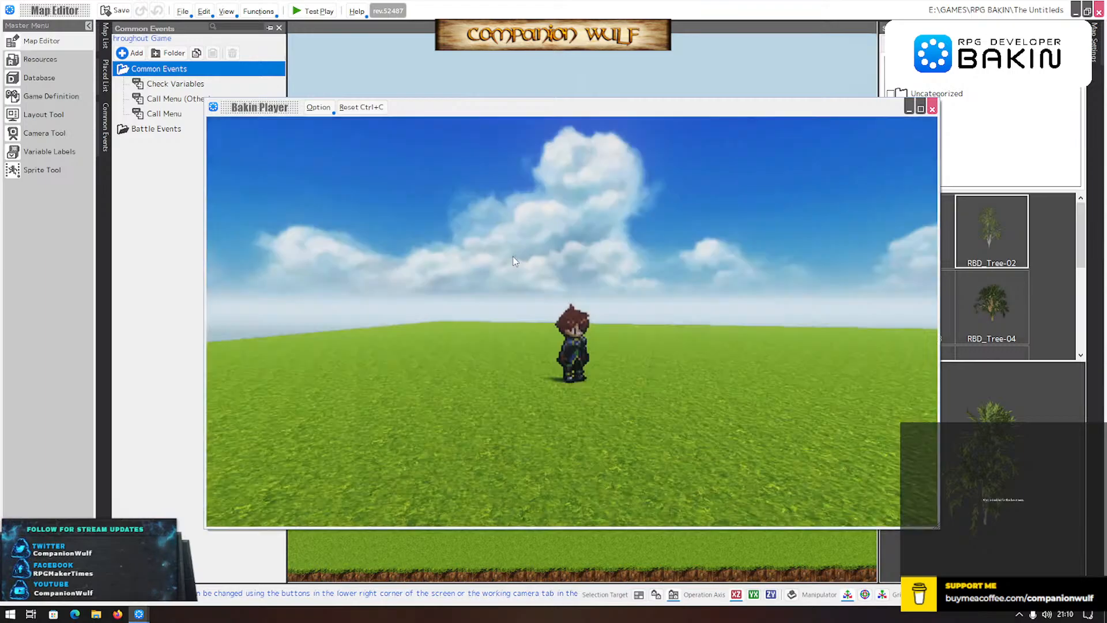
pyautogui.press('Escape')
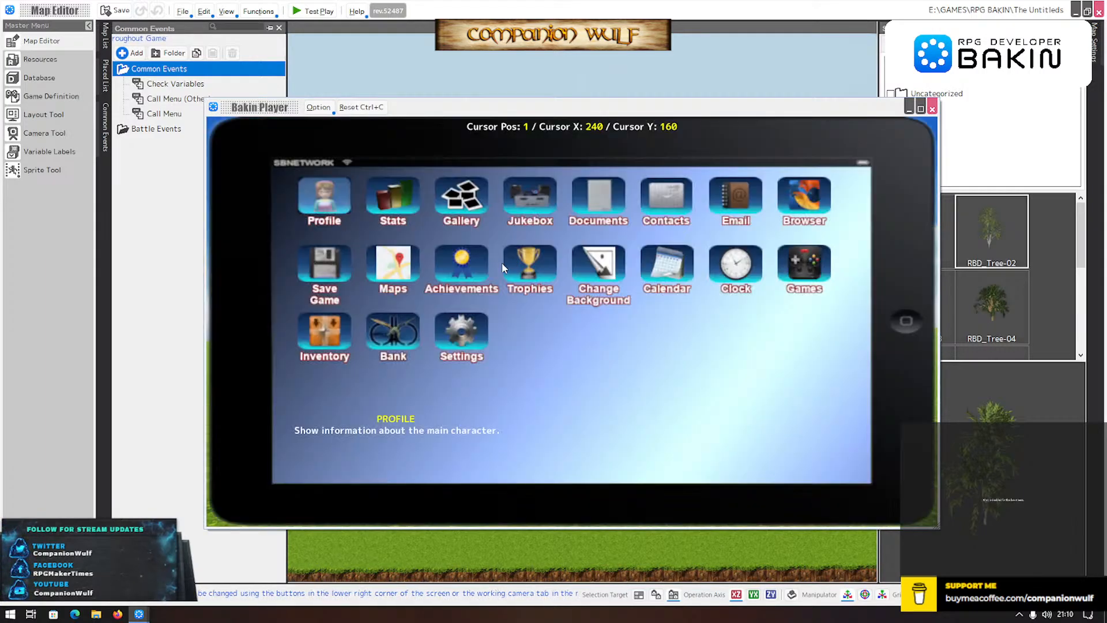
pyautogui.click(322, 198)
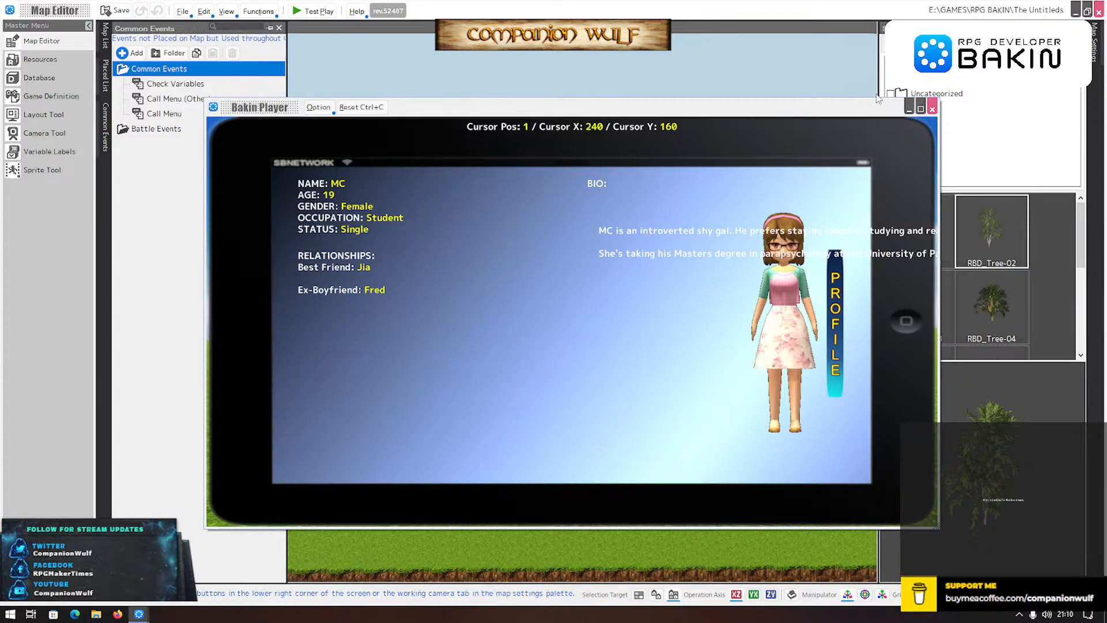
pyautogui.click(933, 109)
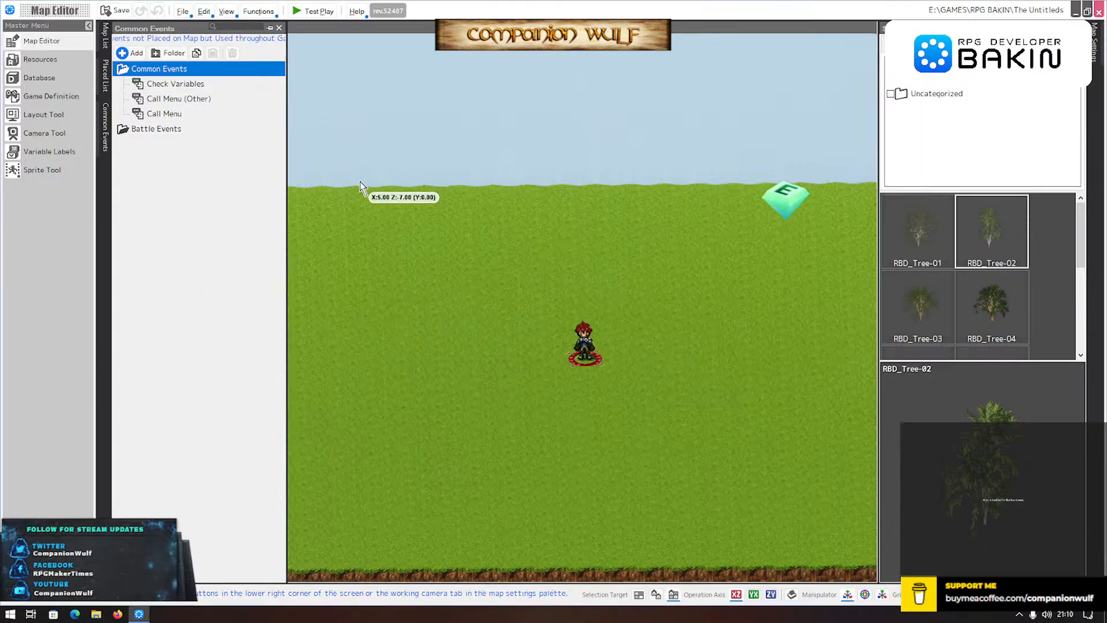
# - In Call Menu's Profile sheet, set the X position of the Conditions are not Met branch's biography string to 930
pyautogui.click(151, 115)
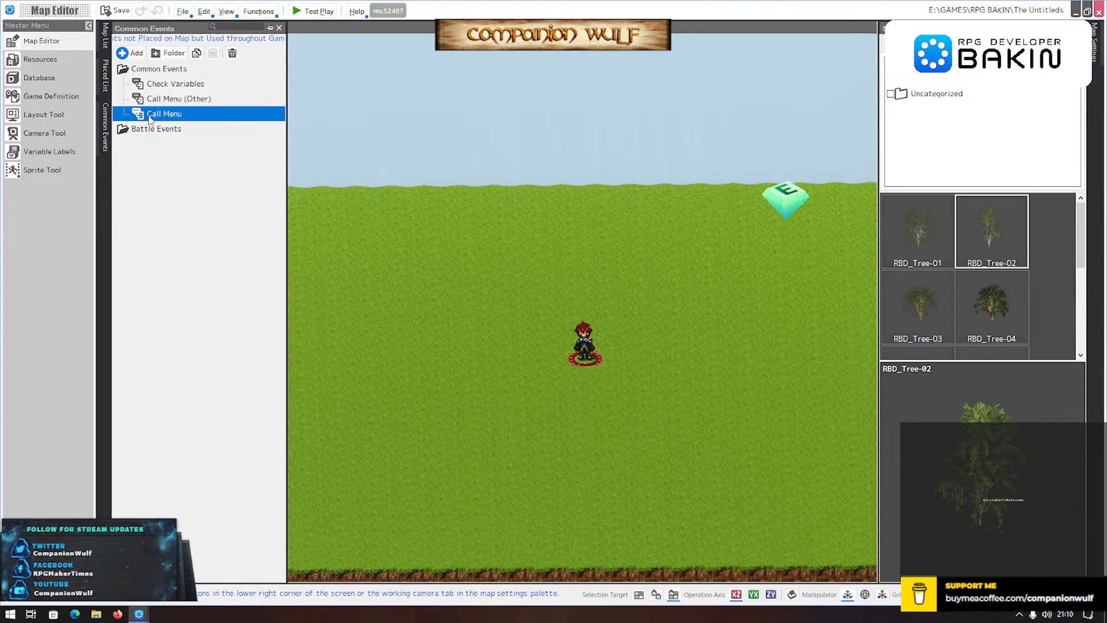
pyautogui.doubleClick(149, 116)
pyautogui.click(158, 196)
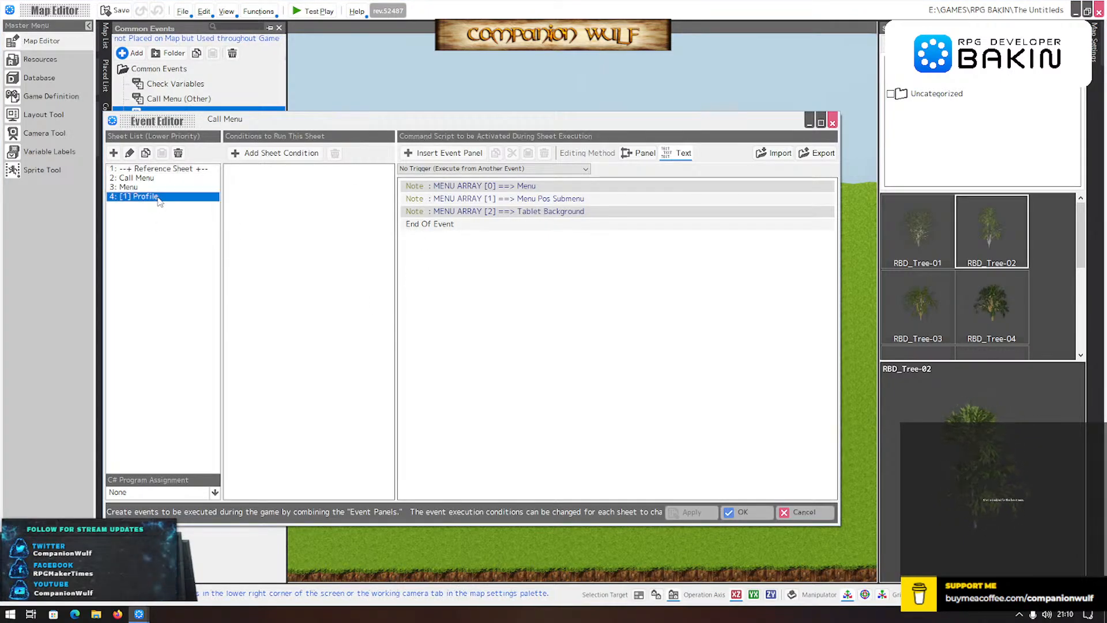
pyautogui.scroll(-3, 611, 409)
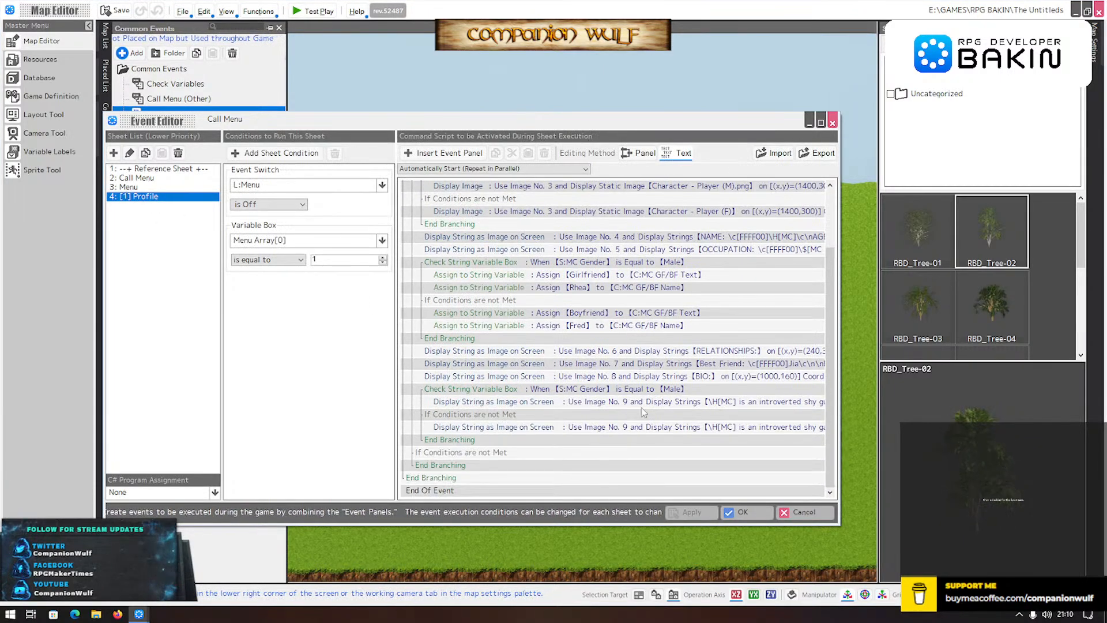
pyautogui.doubleClick(640, 427)
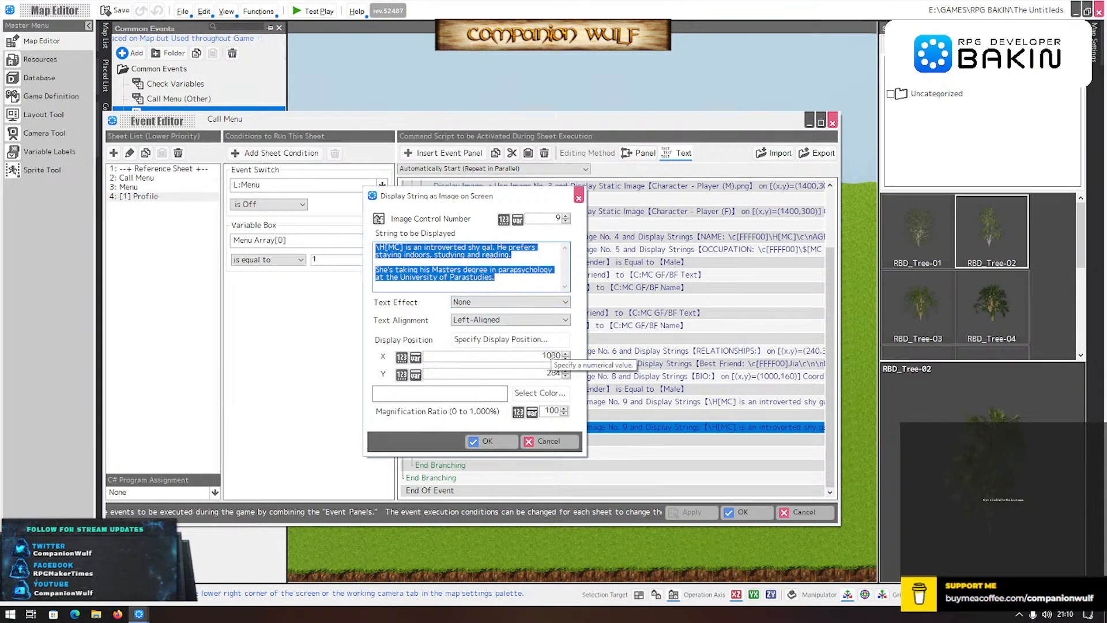
pyautogui.moveTo(551, 356); pyautogui.dragTo(538, 356)
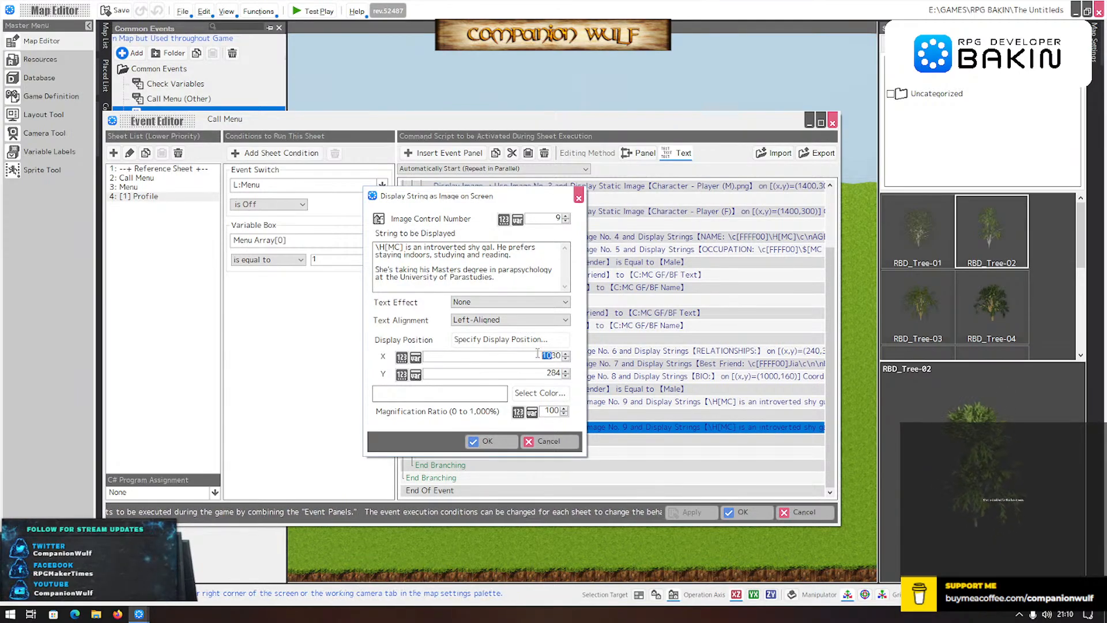
pyautogui.write('9')
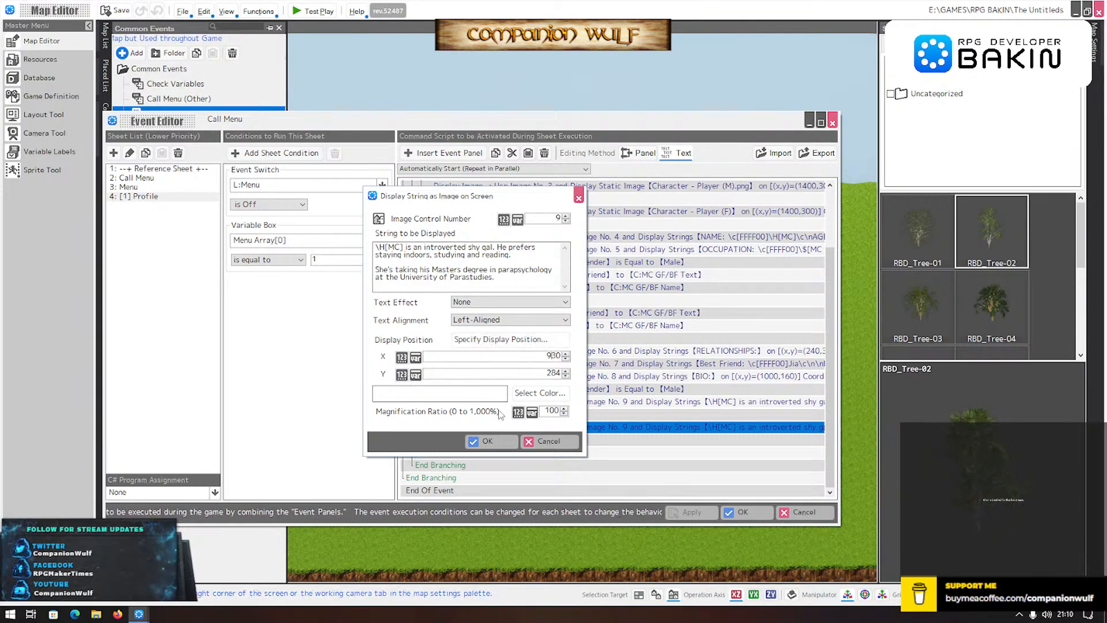
pyautogui.click(488, 442)
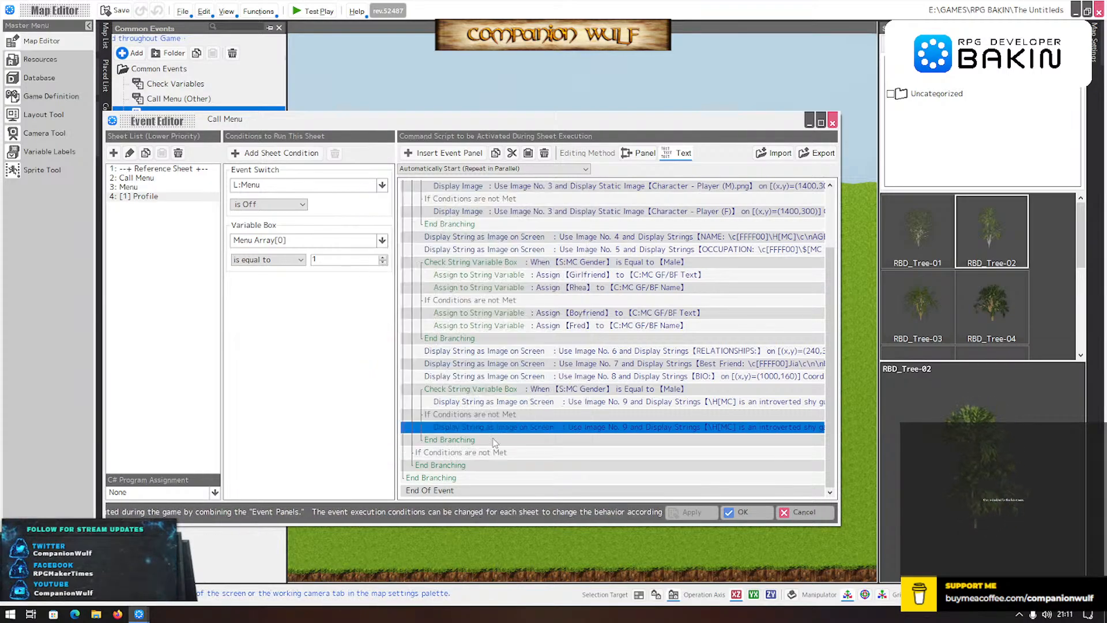
# - Clear the "BIO:" text from the separate heading string that uses image No. 8
pyautogui.click(644, 378)
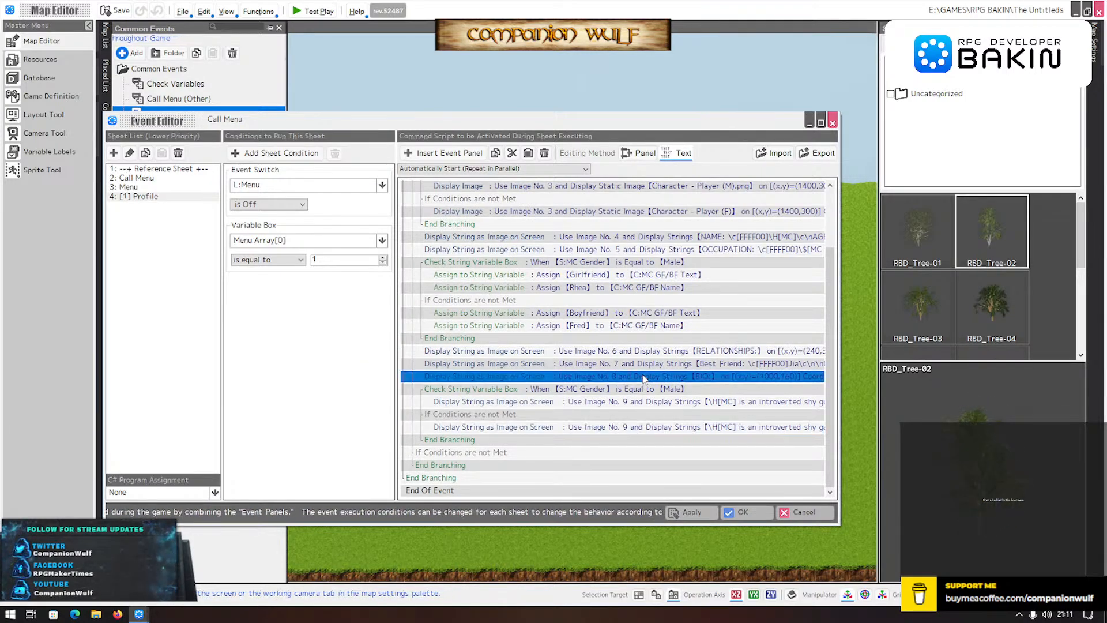
pyautogui.doubleClick(645, 378)
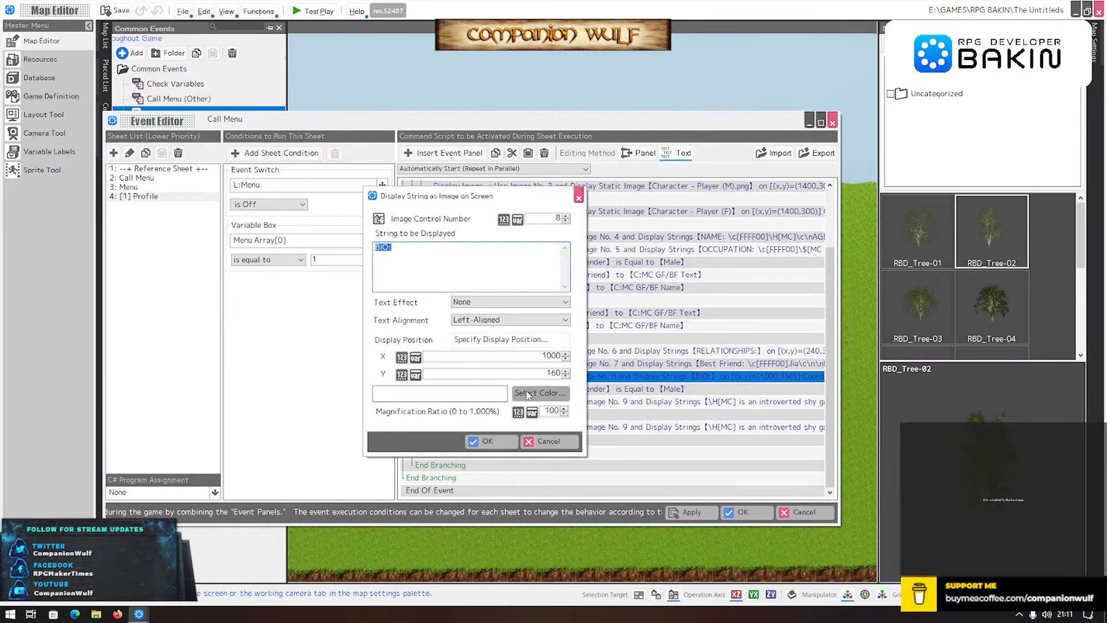
pyautogui.click(549, 441)
pyautogui.doubleClick(598, 381)
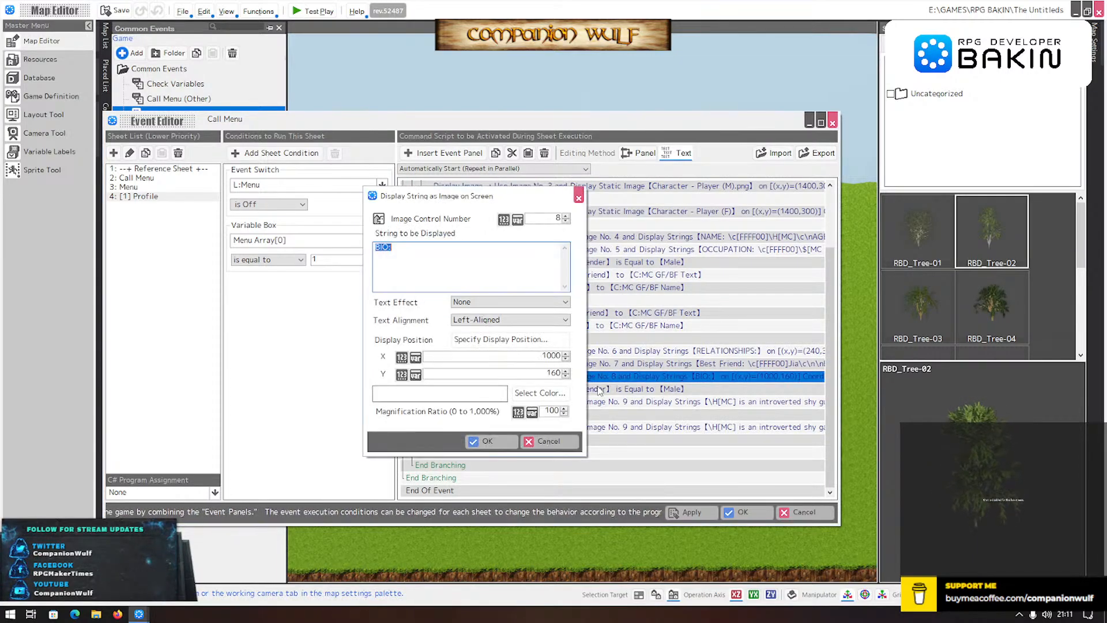
pyautogui.press('BackSpace')
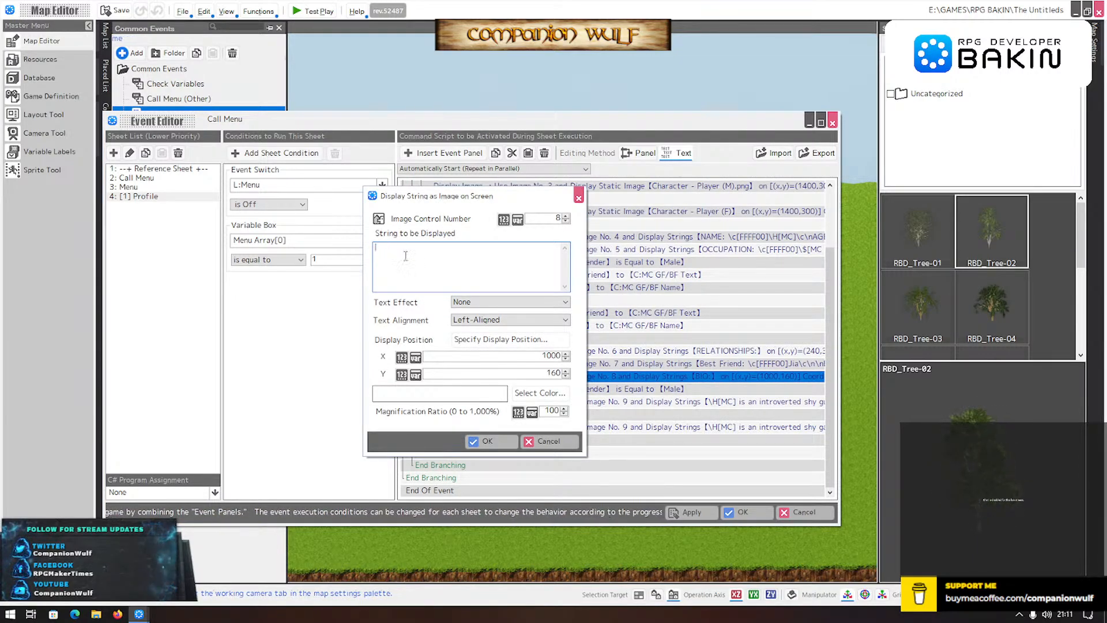
pyautogui.click(487, 442)
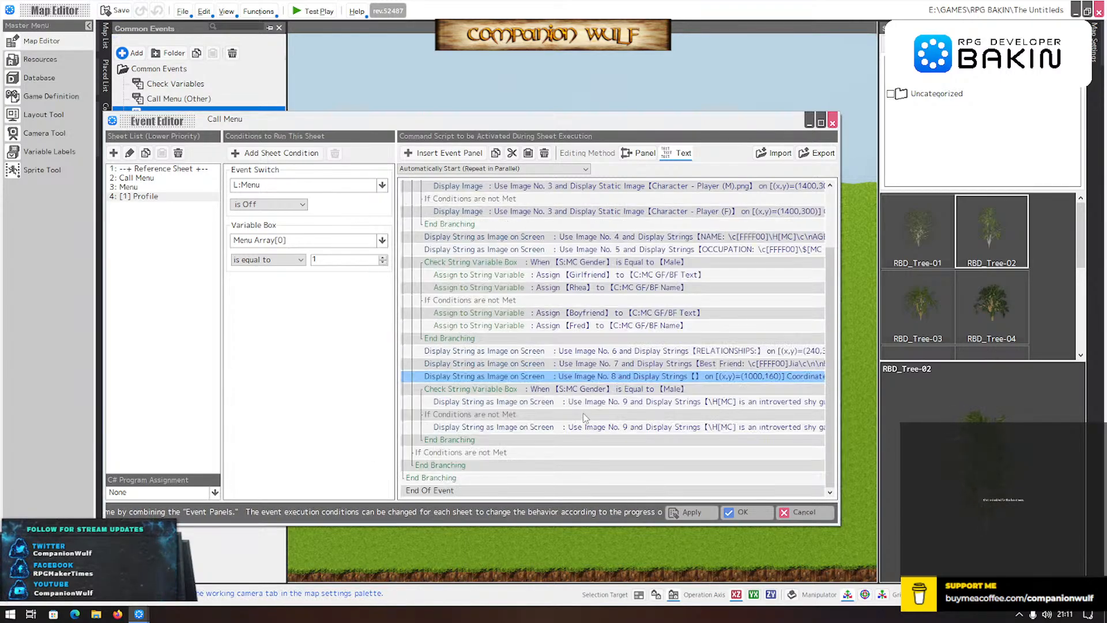
# - Insert "BIO:" and a blank line above the biography text in the Conditions are not Met branch, and save the event
pyautogui.click(589, 427)
pyautogui.doubleClick(589, 427)
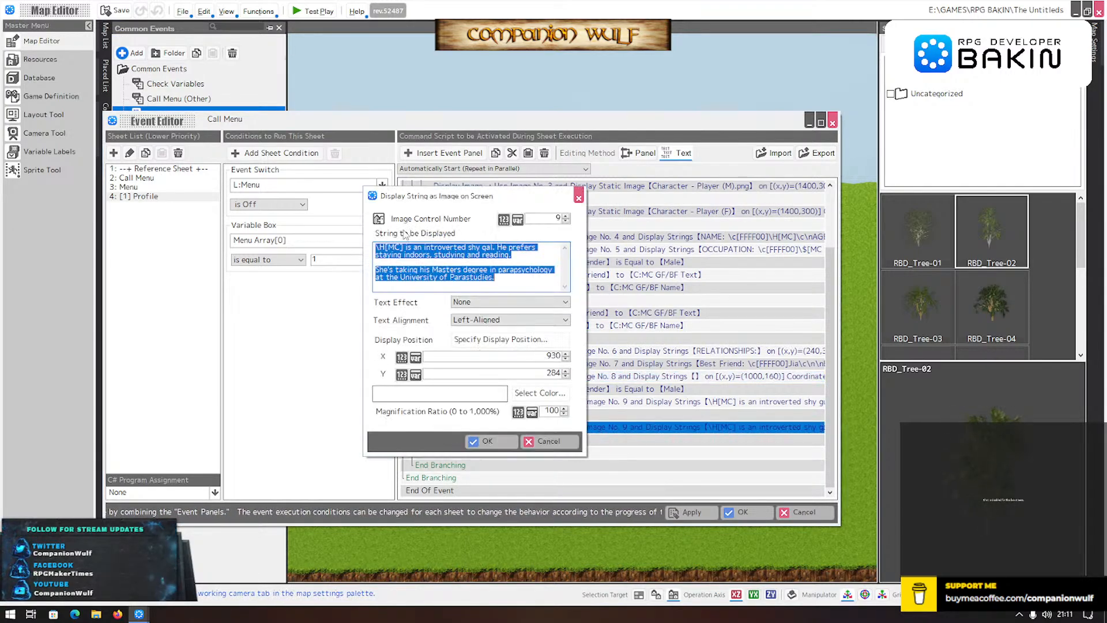
pyautogui.click(423, 244)
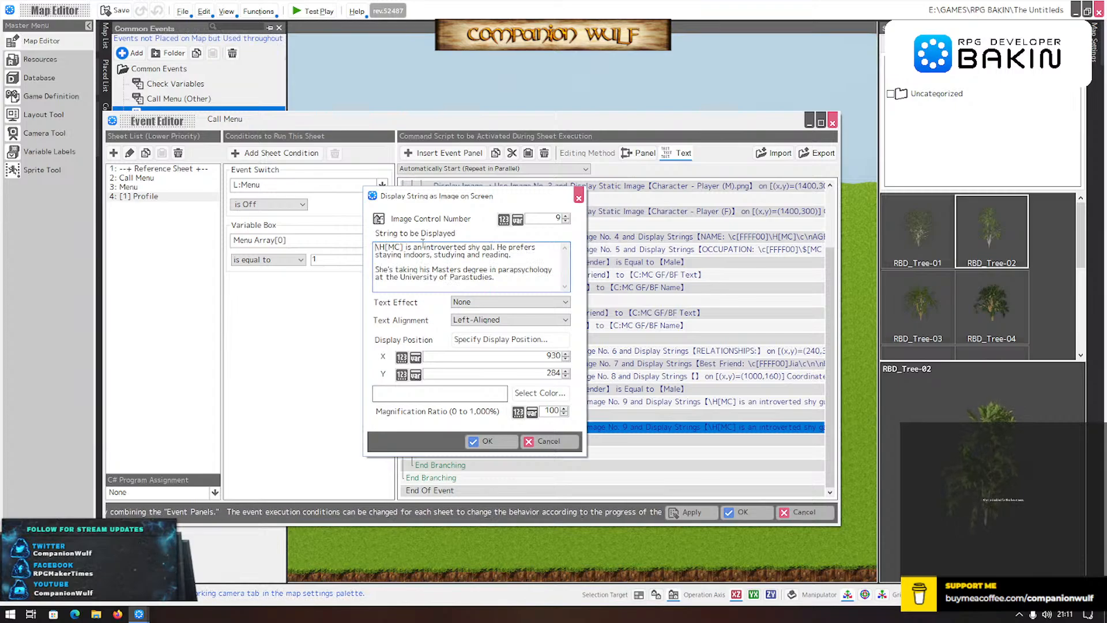
pyautogui.press('Home')
pyautogui.write('BIO:')
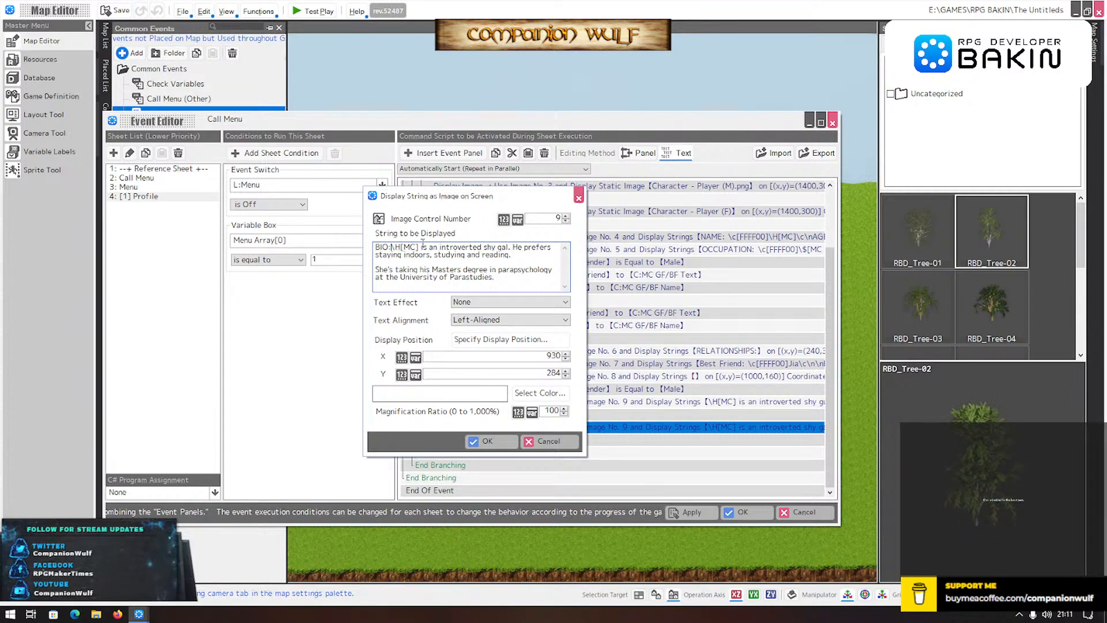
pyautogui.press('Return')
pyautogui.press('Return')
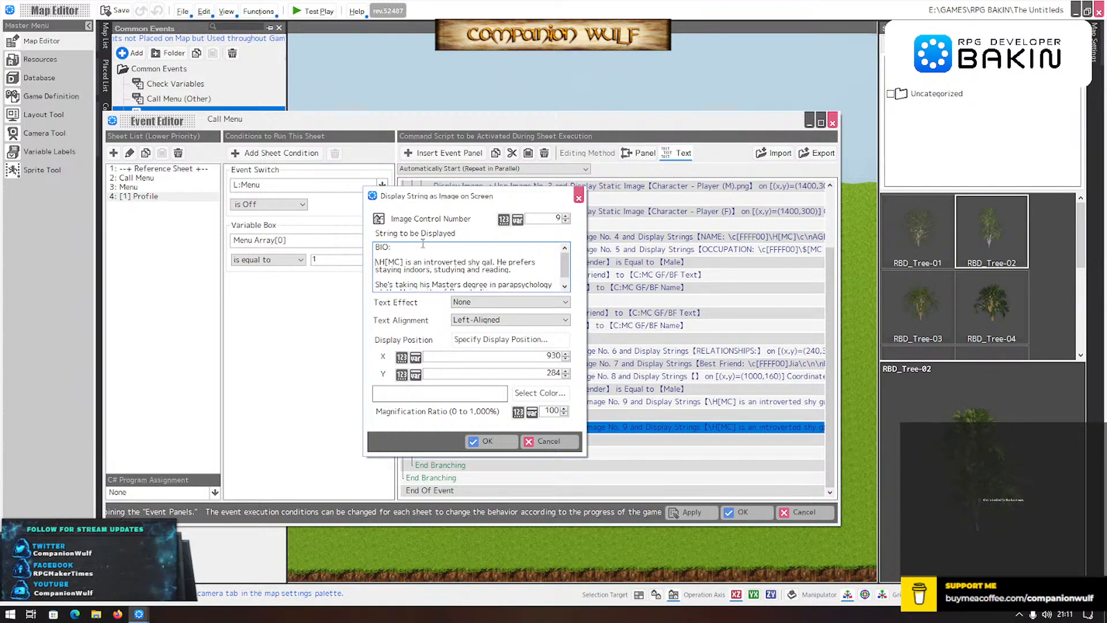
pyautogui.scroll(-1, 424, 257)
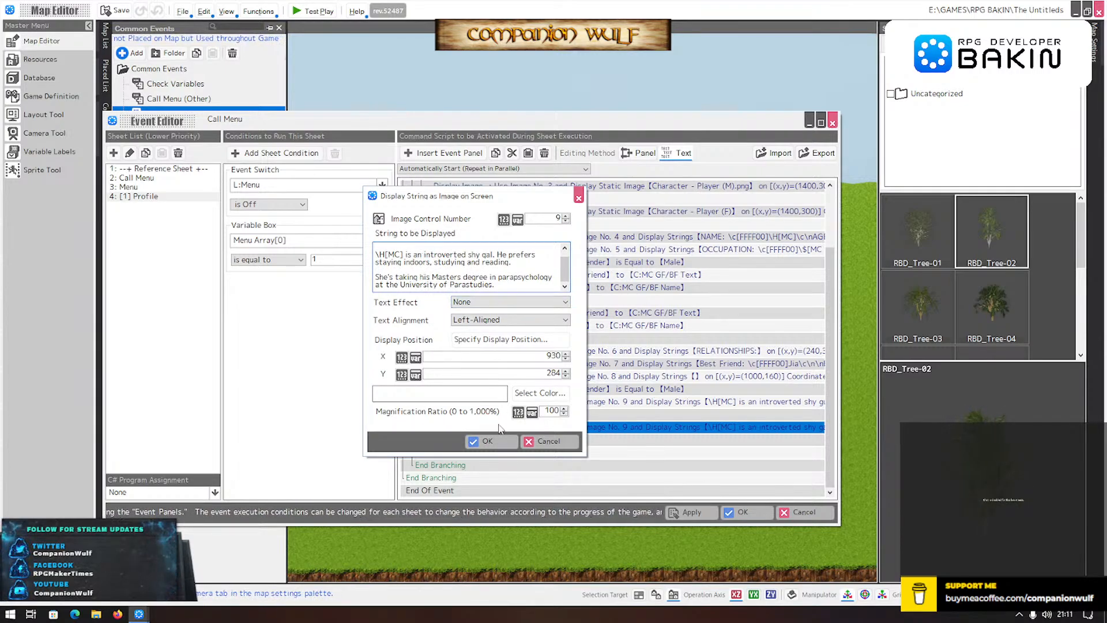
pyautogui.click(503, 444)
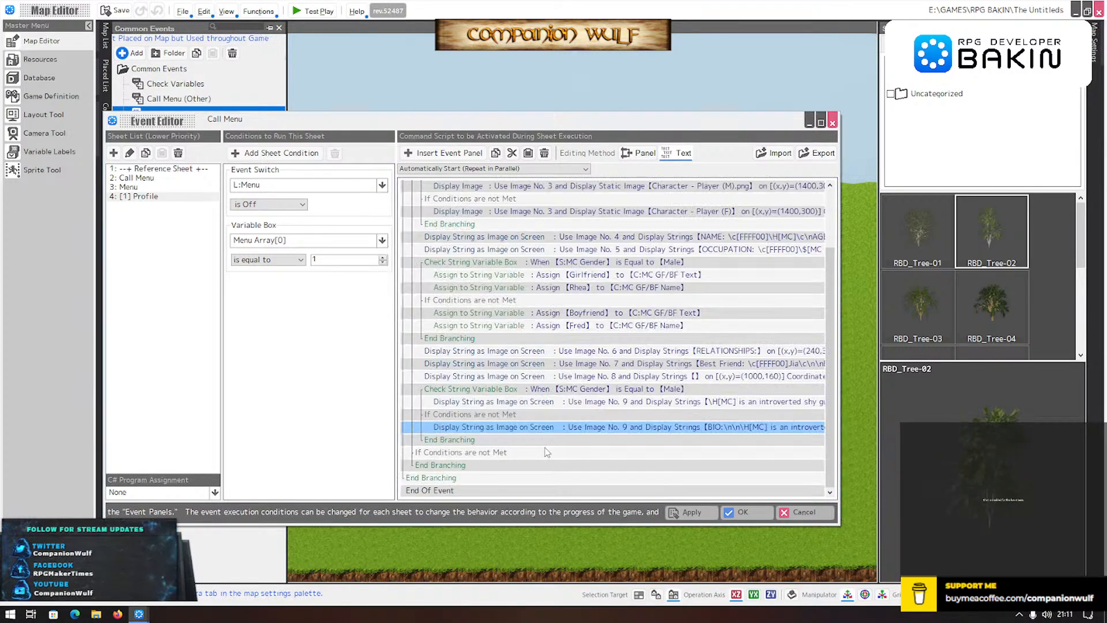
pyautogui.click(743, 512)
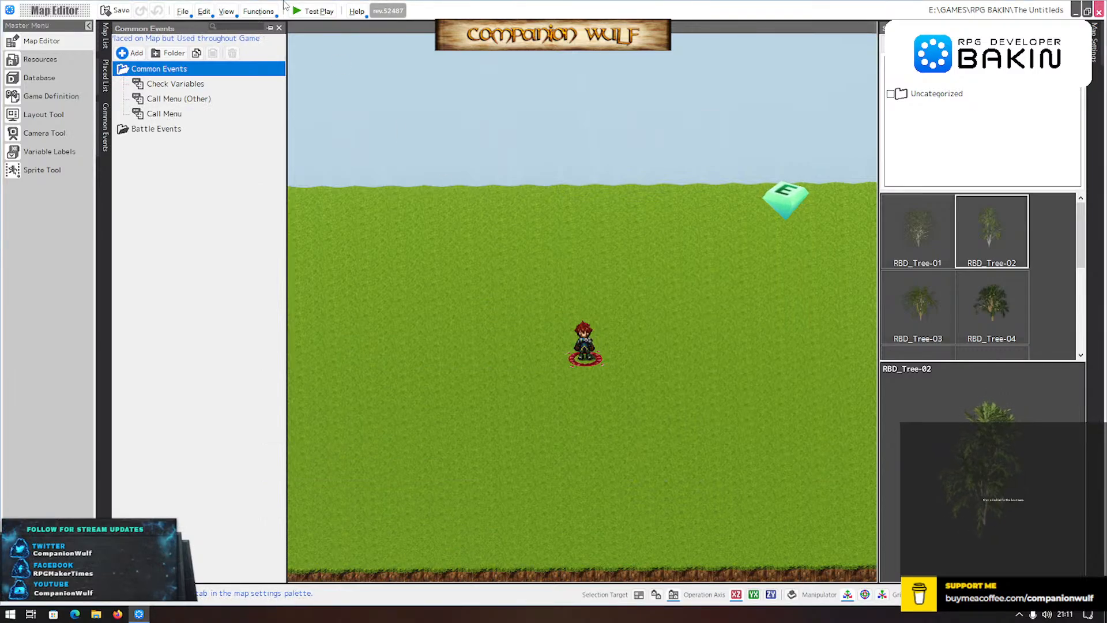
# - Test play the game, check the combined BIO heading and biography on the Profile screen, and close the player
pyautogui.click(319, 12)
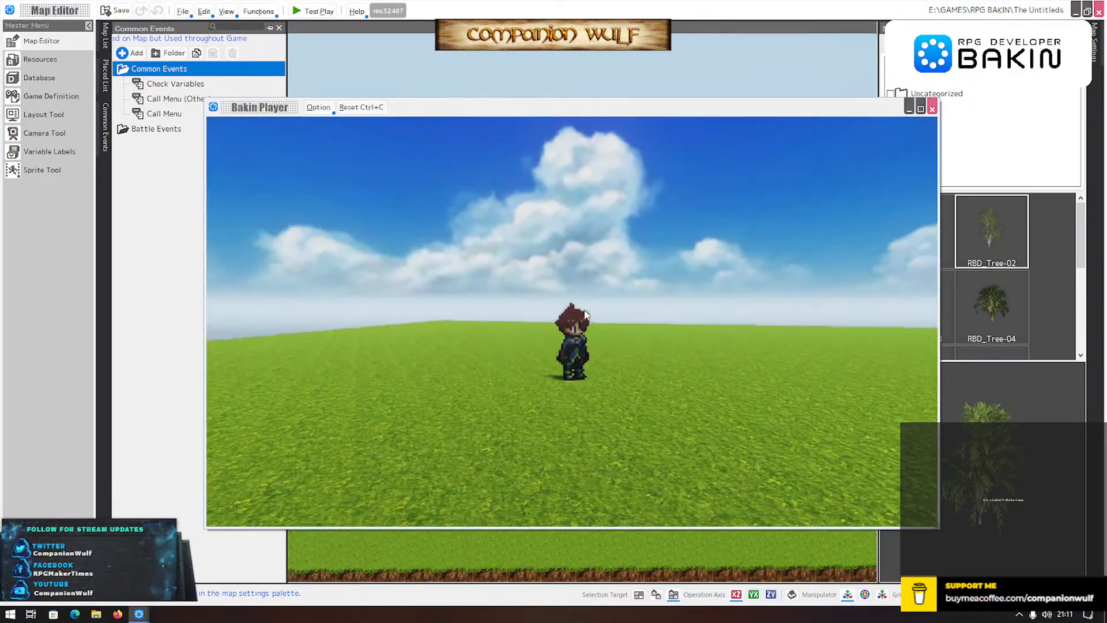
pyautogui.press('Escape')
pyautogui.press('Return')
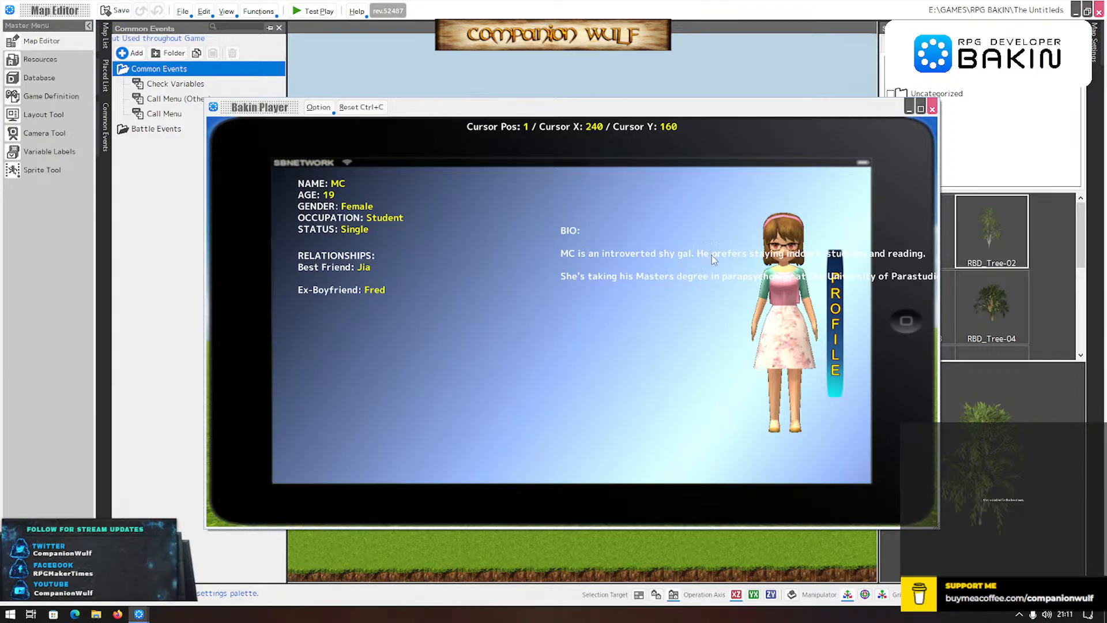
pyautogui.click(932, 108)
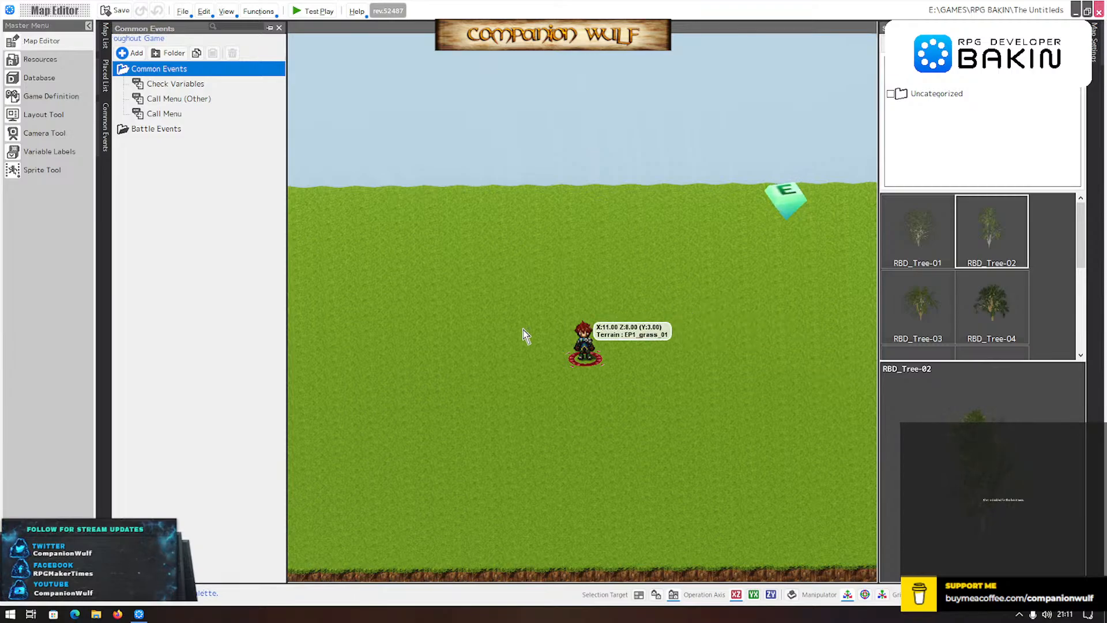
# - Delete the empty image No. 8 string command from Call Menu's Profile sheet
pyautogui.click(152, 114)
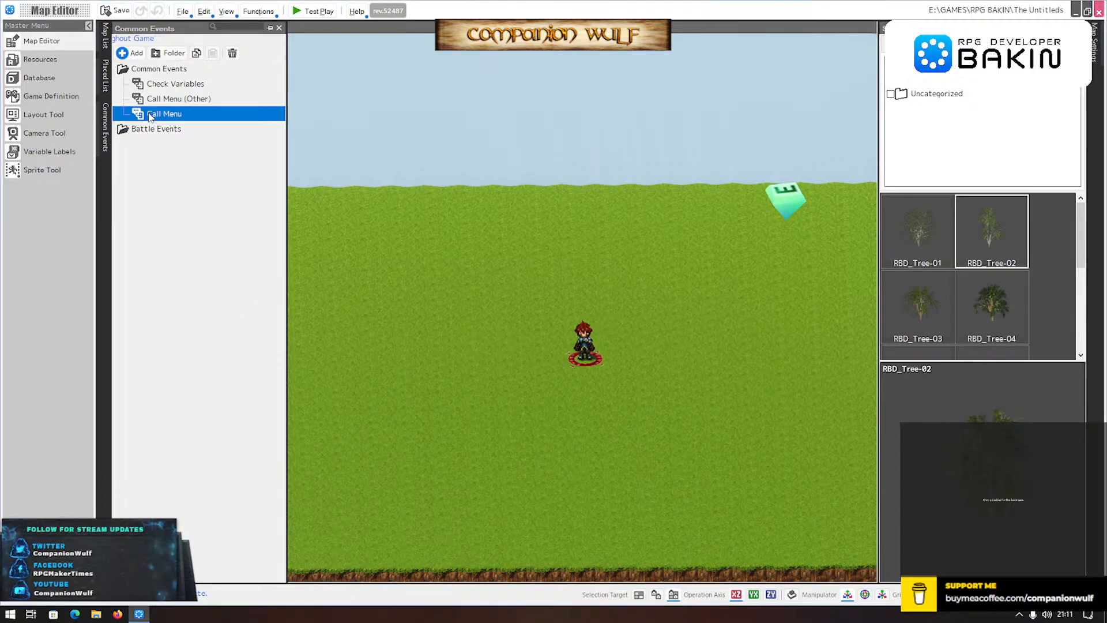
pyautogui.doubleClick(151, 114)
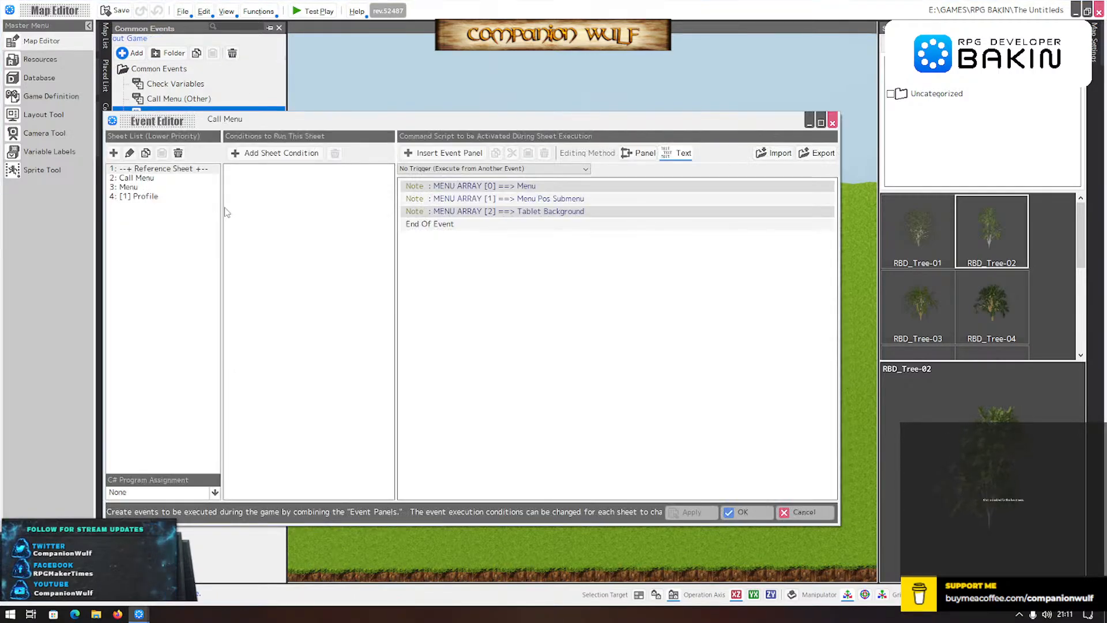
pyautogui.click(140, 197)
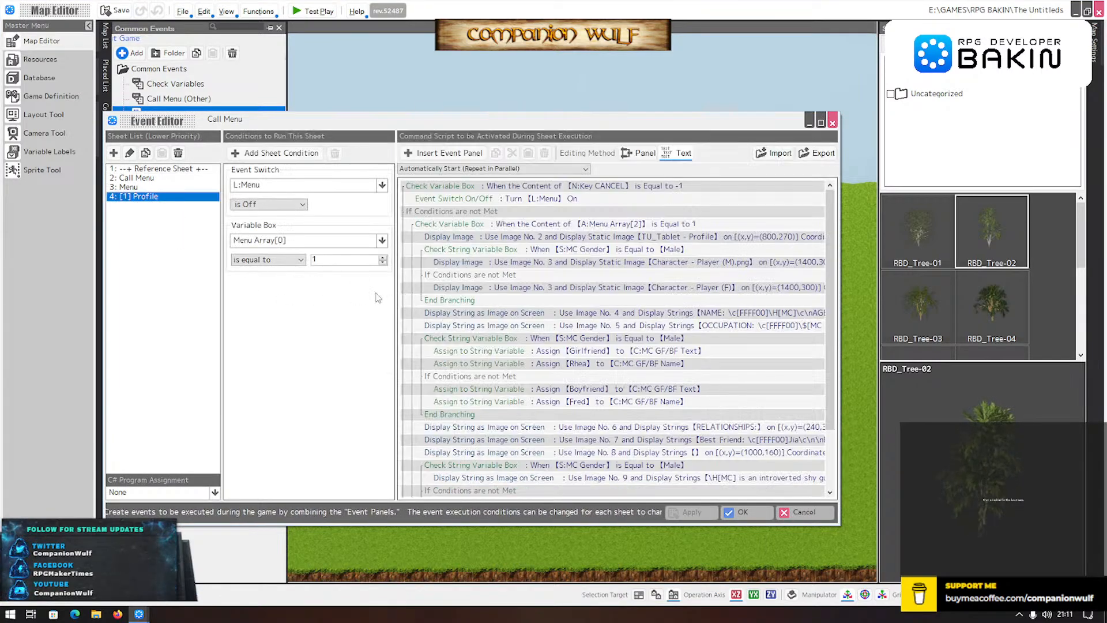
pyautogui.scroll(-2, 645, 474)
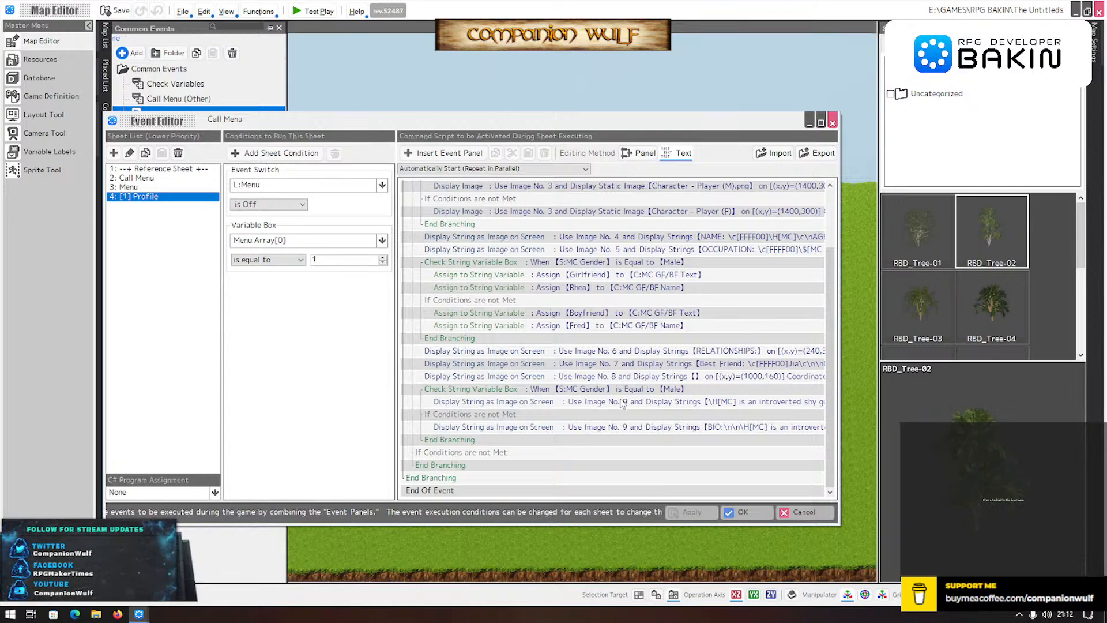
pyautogui.click(620, 377)
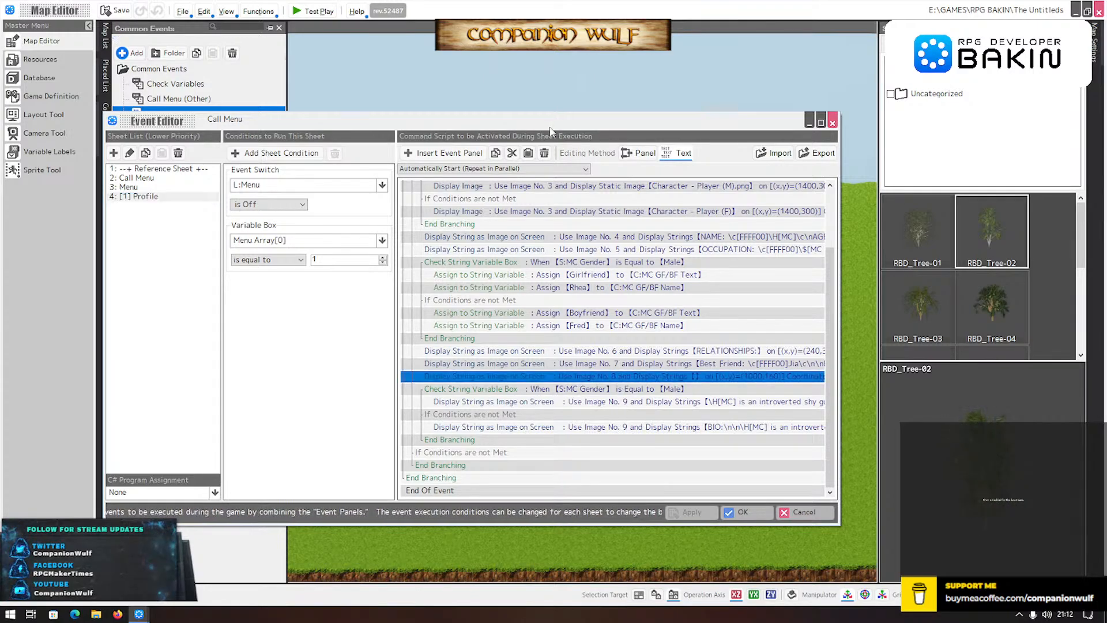
pyautogui.click(544, 153)
# - Set the image control number of both gender biography strings on the Profile sheet to 8
pyautogui.doubleClick(648, 404)
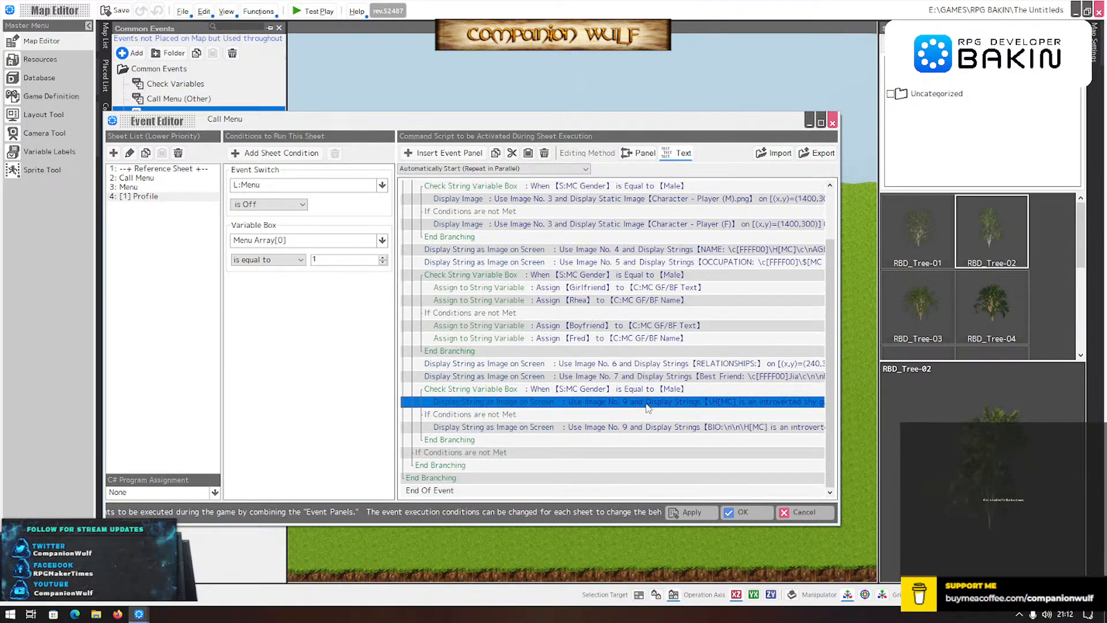
pyautogui.click(567, 222)
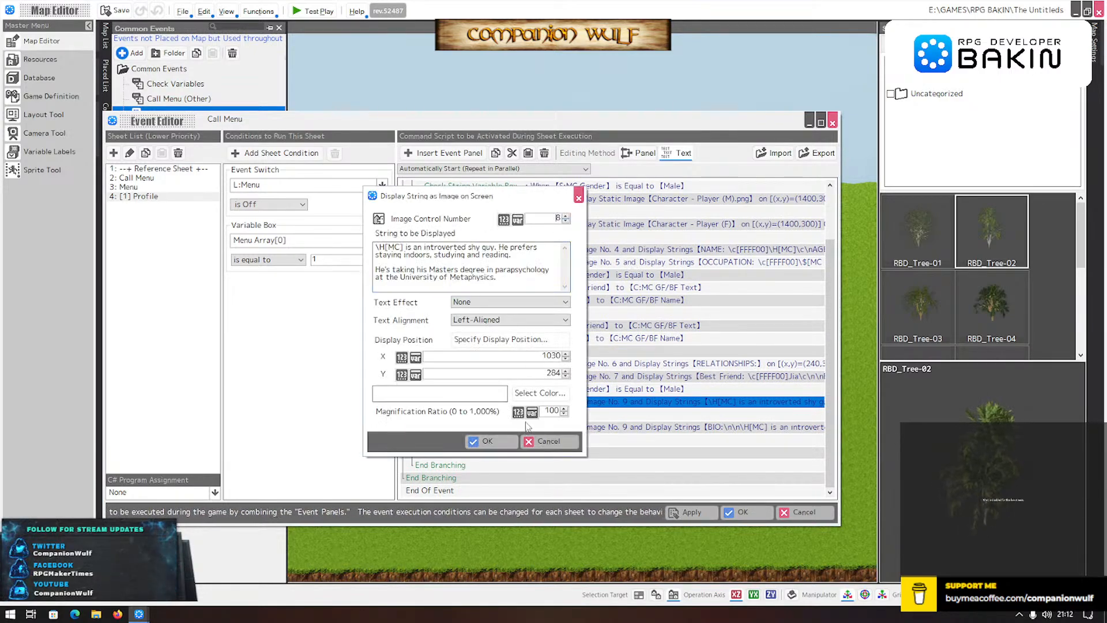
pyautogui.click(487, 441)
pyautogui.click(574, 428)
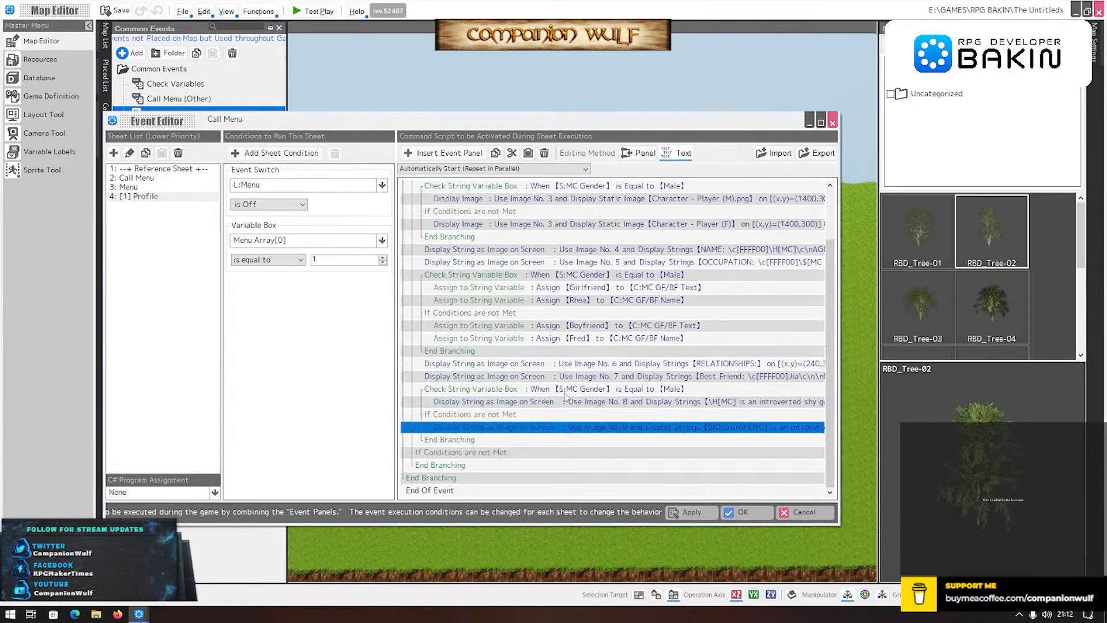
pyautogui.doubleClick(573, 428)
pyautogui.click(566, 222)
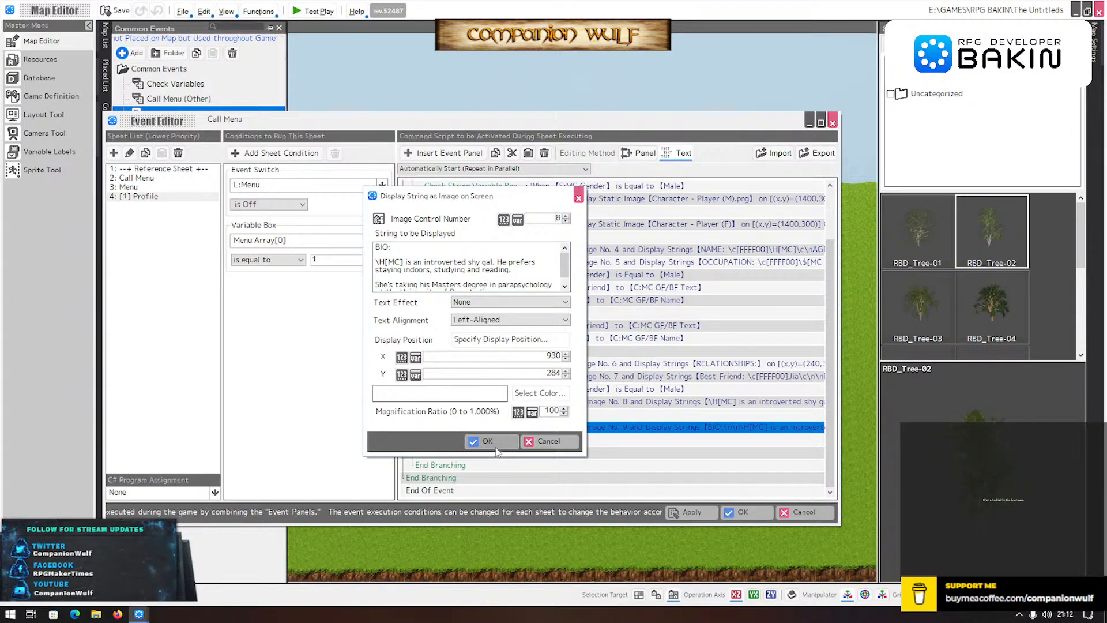
pyautogui.click(497, 444)
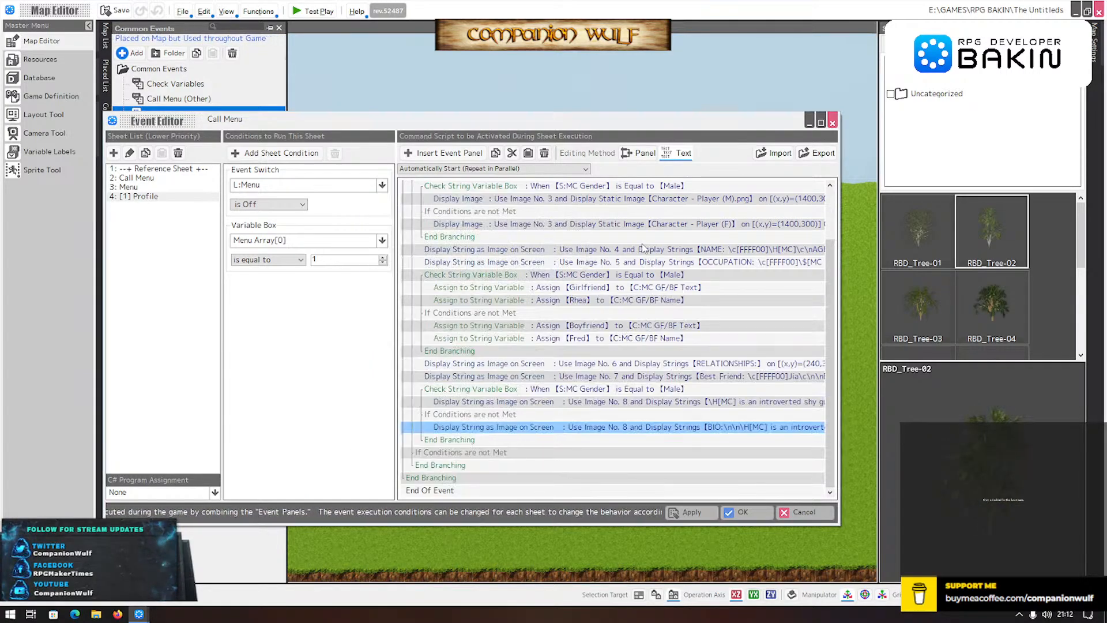
# - Check the NAME string's display position and set the Conditions are not Met biography string's position to X 900, Y 240
pyautogui.scroll(2, 625, 254)
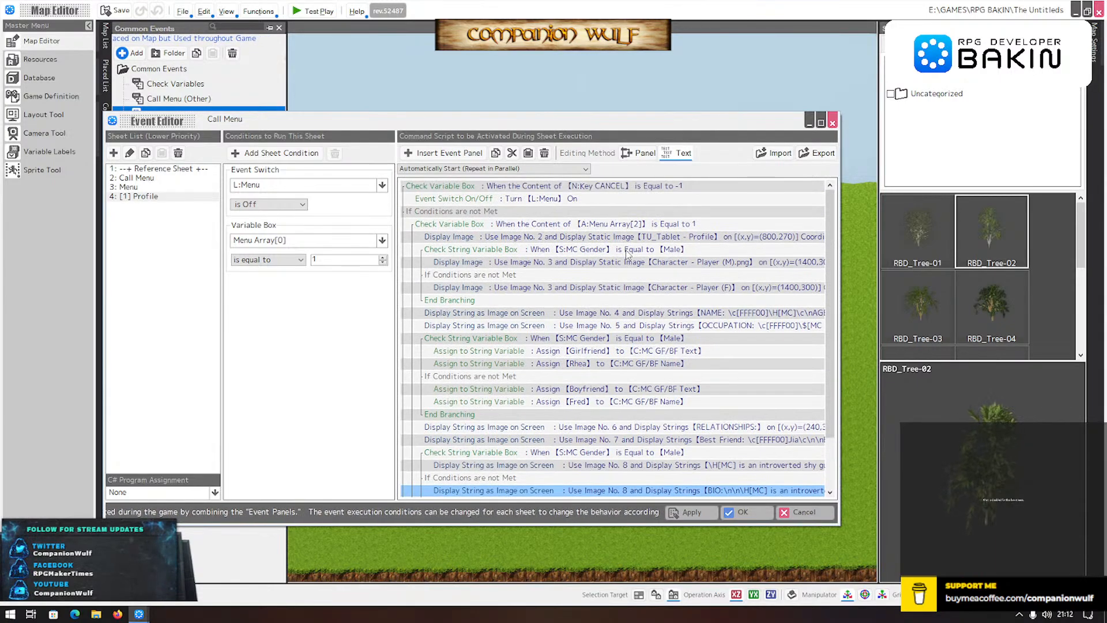
pyautogui.doubleClick(628, 316)
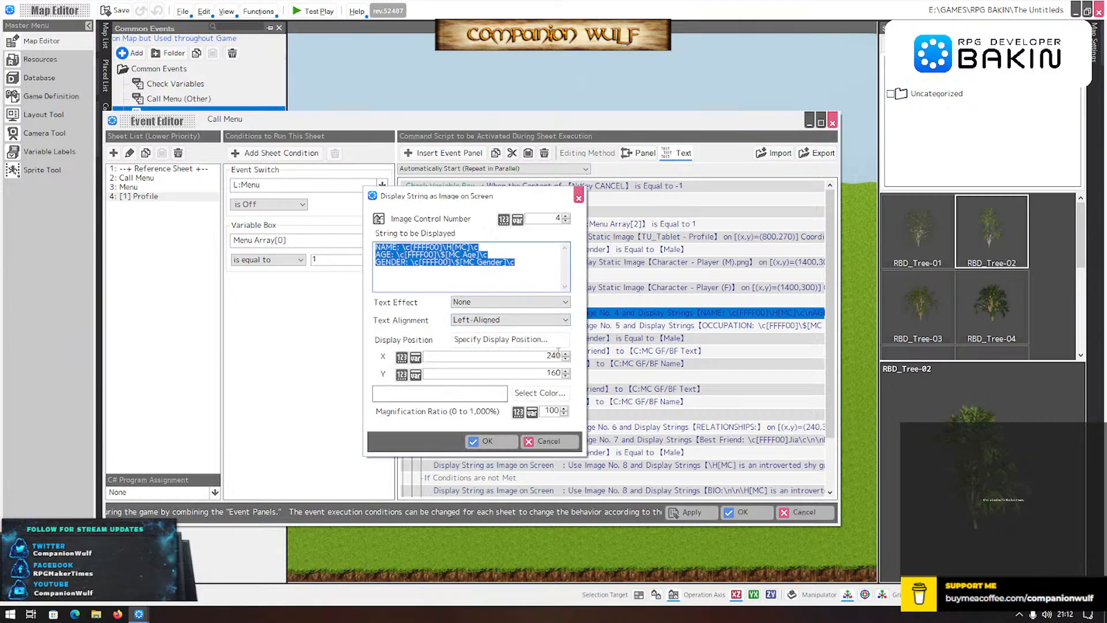
pyautogui.click(501, 442)
pyautogui.scroll(-2, 630, 436)
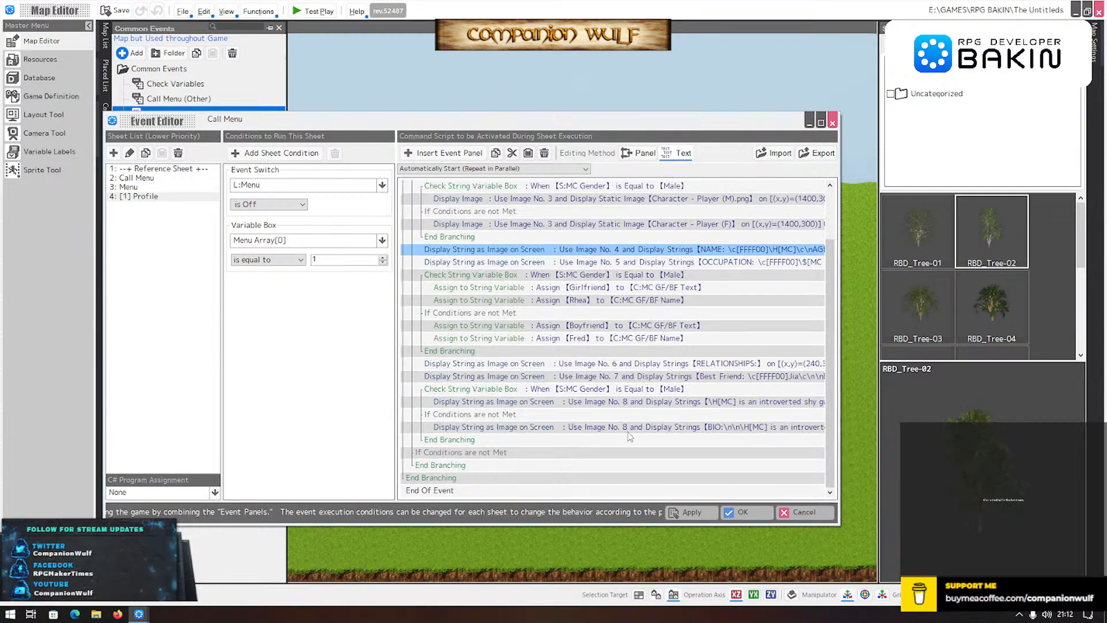
pyautogui.doubleClick(625, 428)
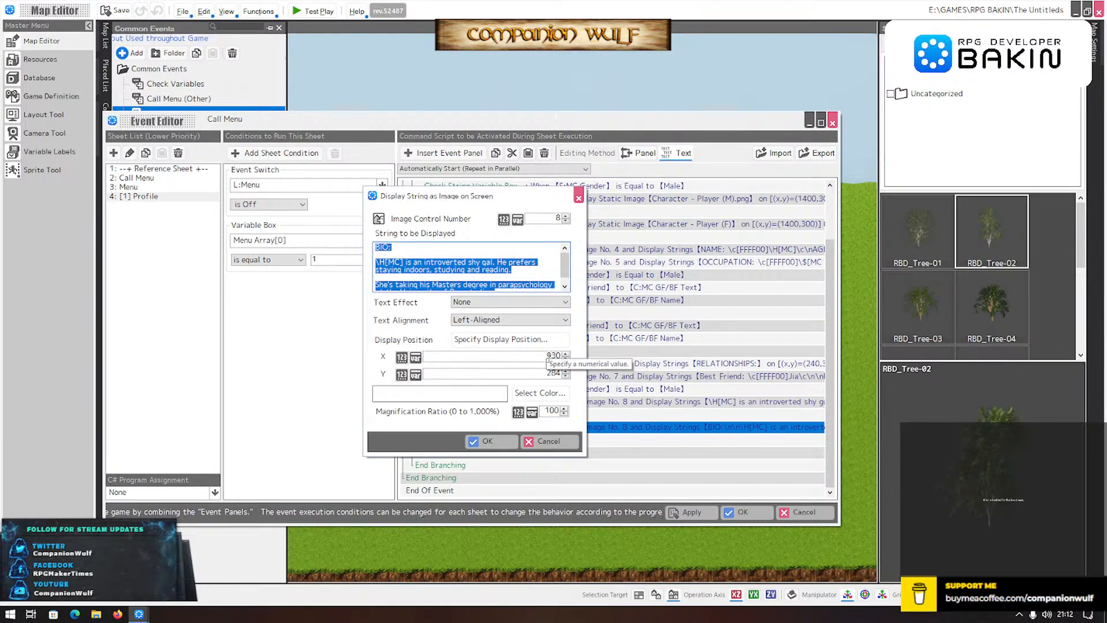
pyautogui.click(552, 355)
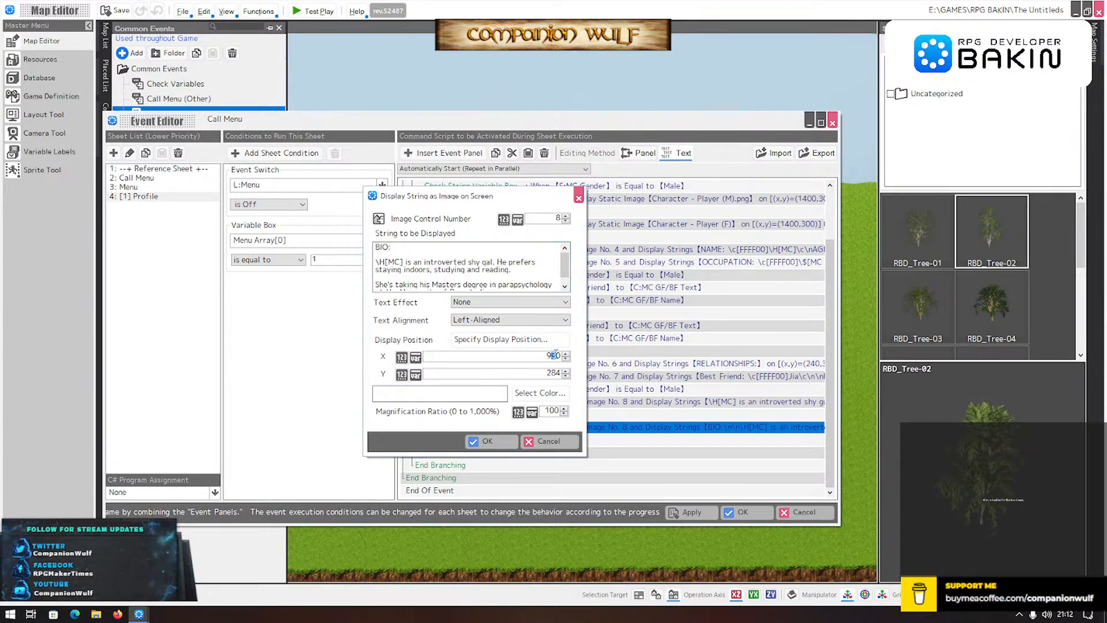
pyautogui.moveTo(551, 374); pyautogui.dragTo(562, 374)
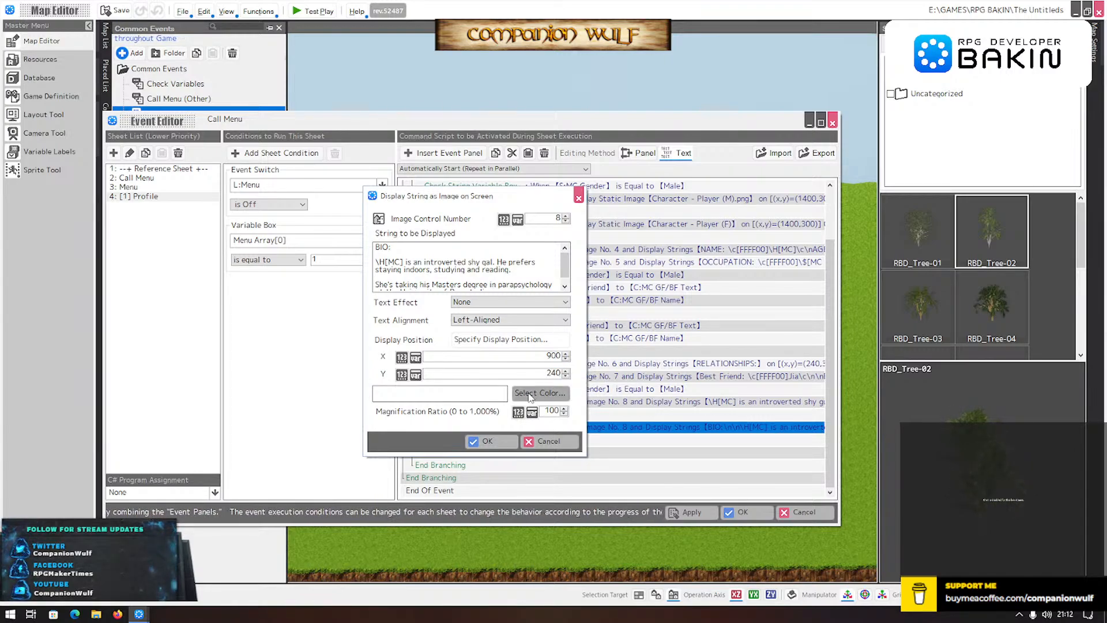
# - Change "He prefers" to "She prefers" in the female biography, insert \n before "staying" and "parapsychology", and save the event
pyautogui.doubleClick(500, 262)
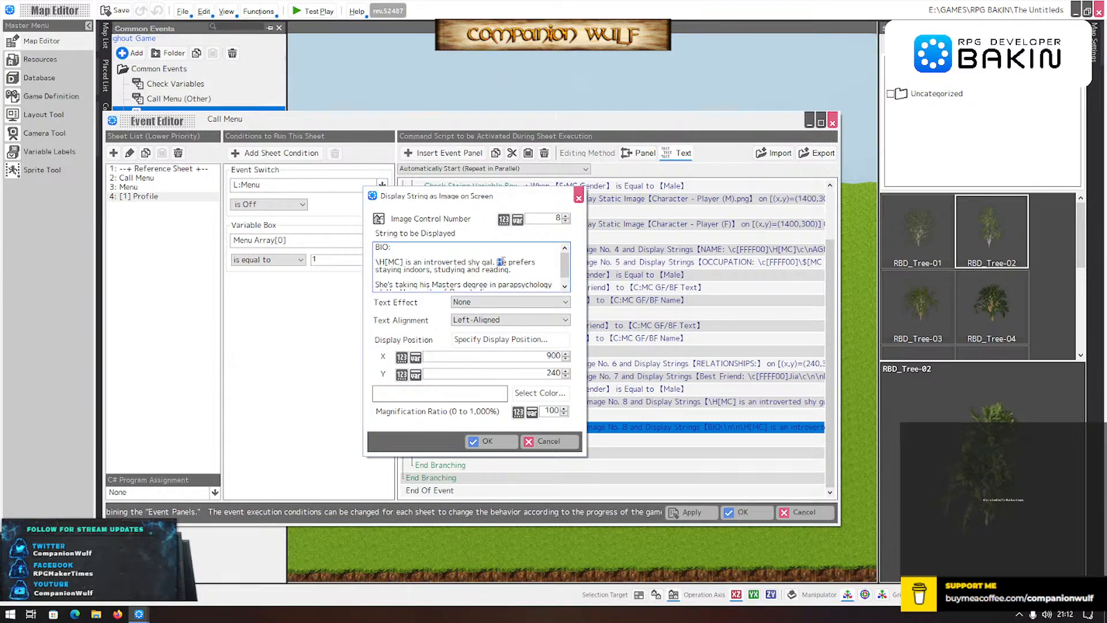
pyautogui.write('She')
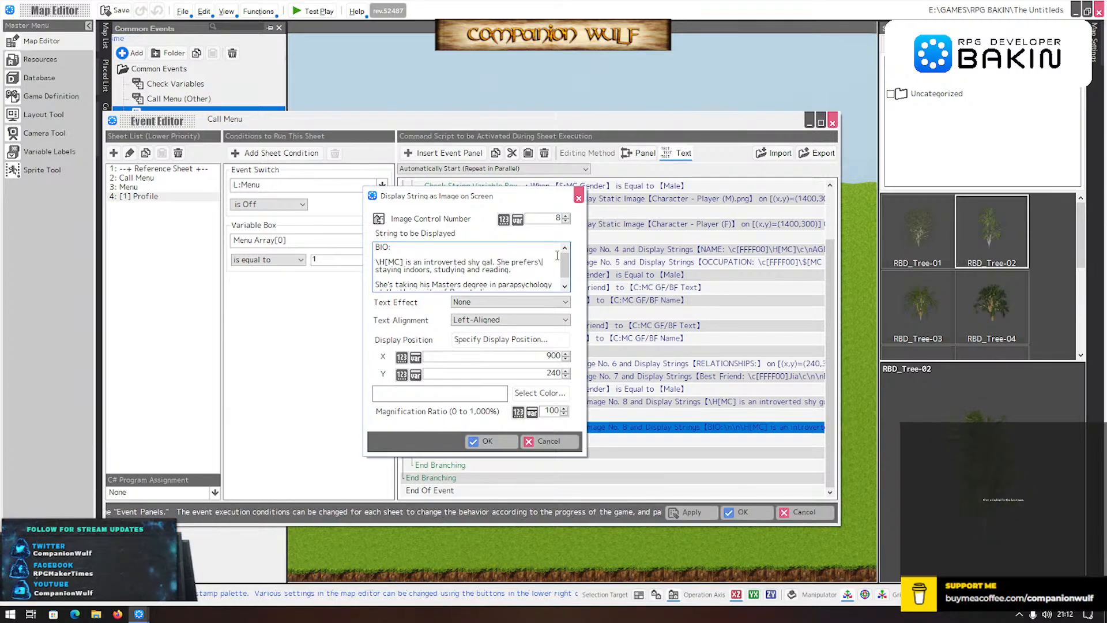
pyautogui.press('Delete')
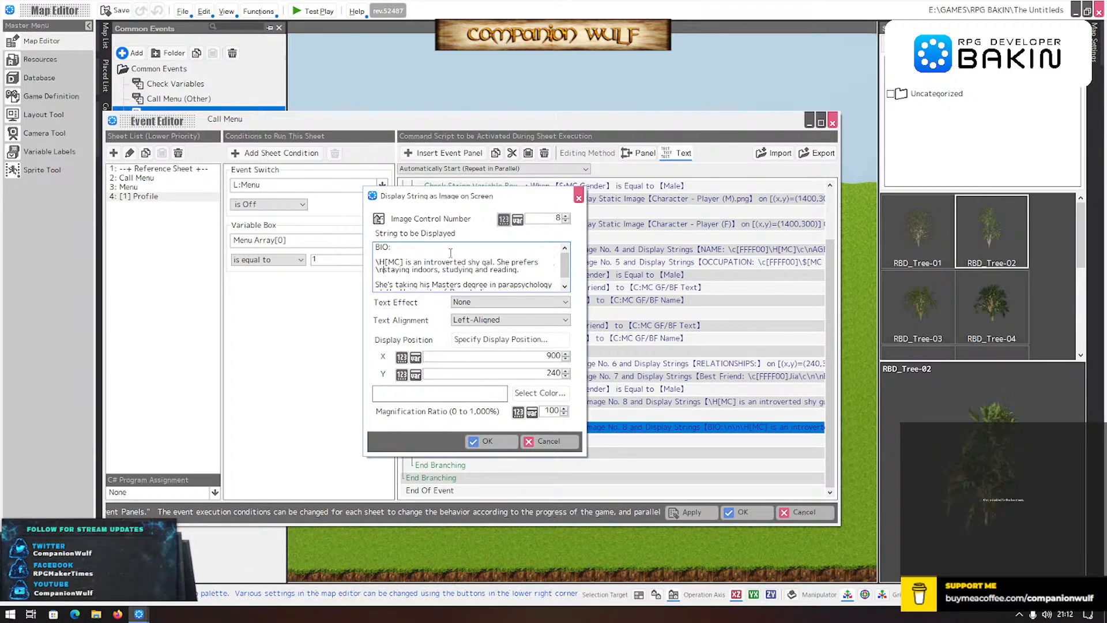
pyautogui.scroll(-1, 451, 257)
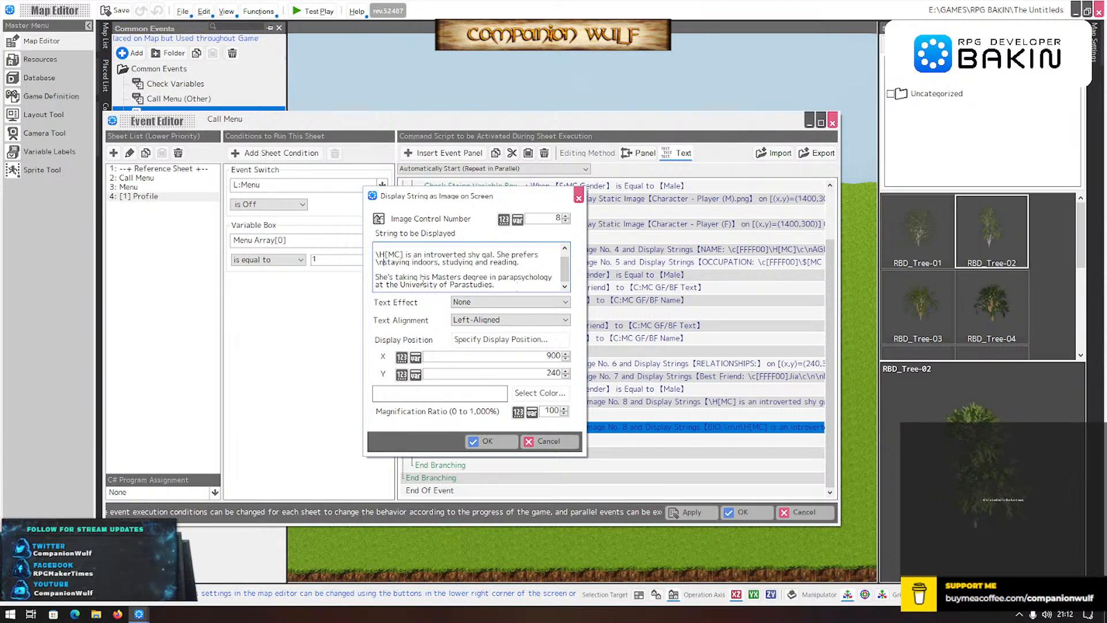
pyautogui.click(499, 277)
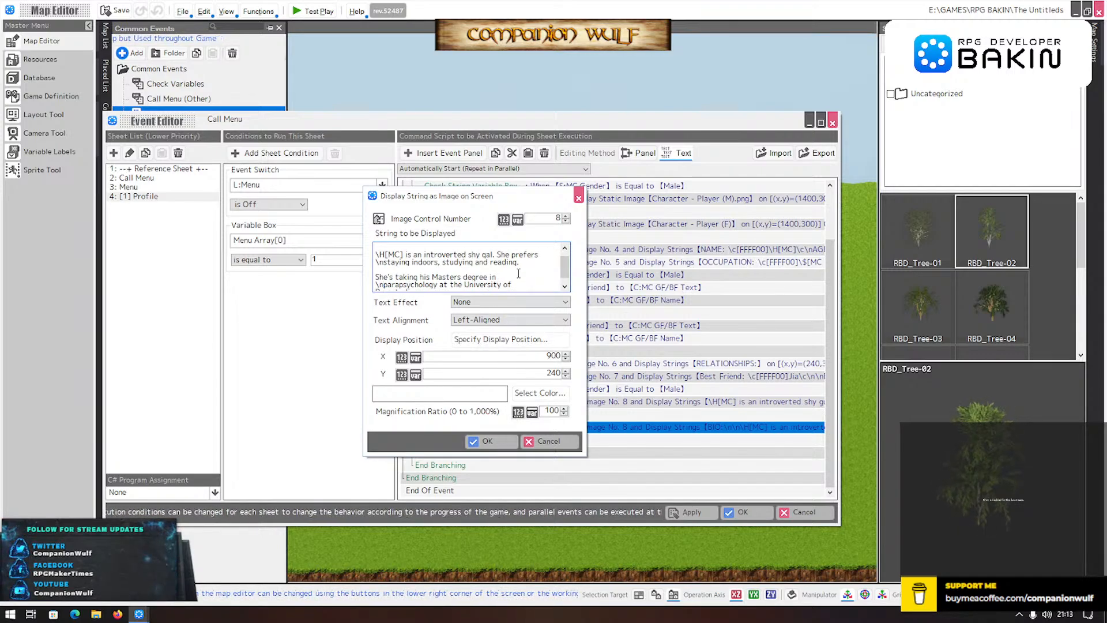
pyautogui.click(485, 442)
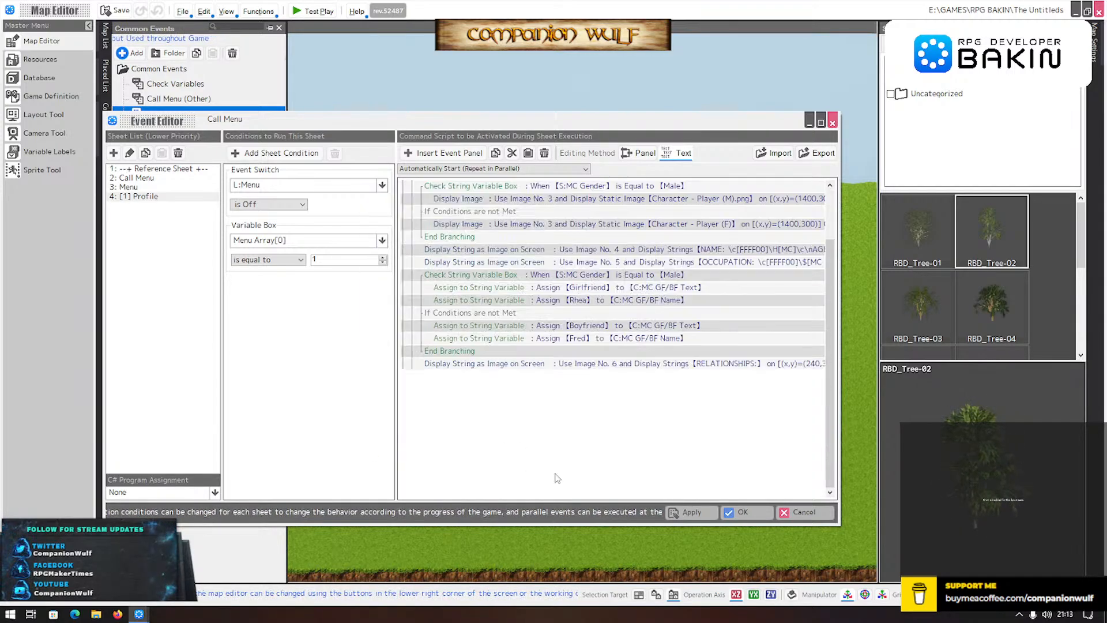
pyautogui.click(691, 511)
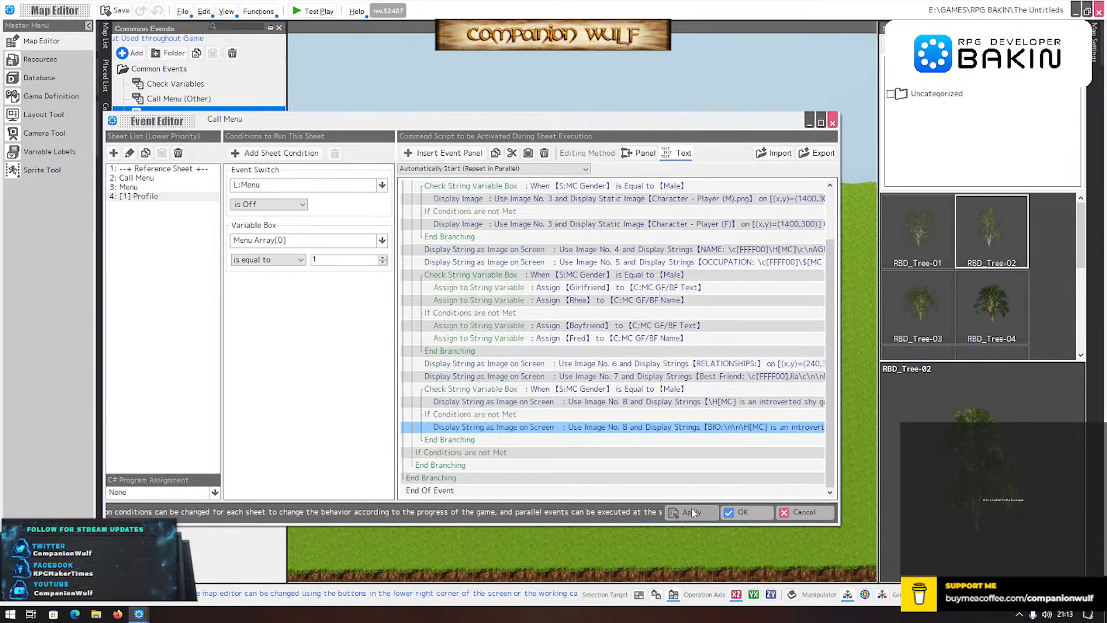
pyautogui.click(744, 512)
# - Test play the game, check the biography's placement and line breaks on the Profile screen, and close the player
pyautogui.click(297, 12)
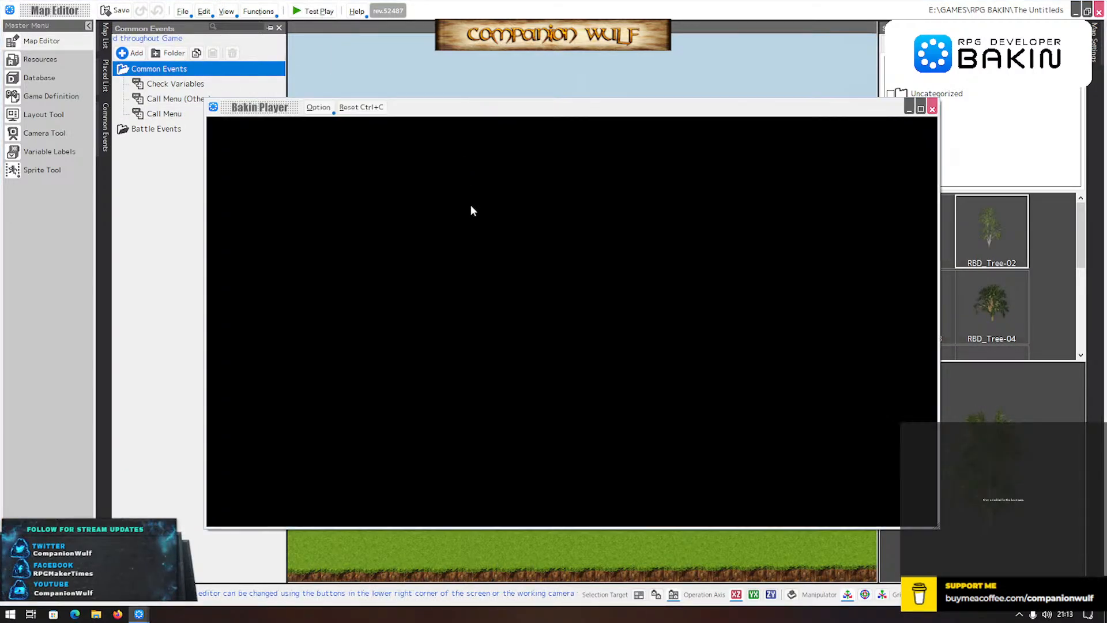
pyautogui.press('Escape')
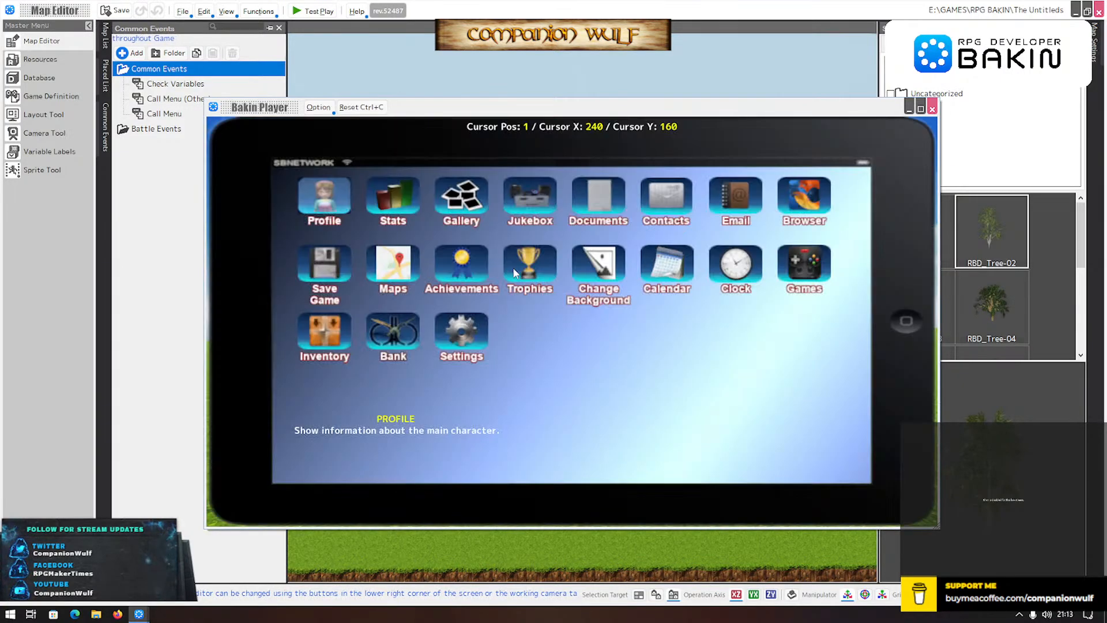
pyautogui.press('Return')
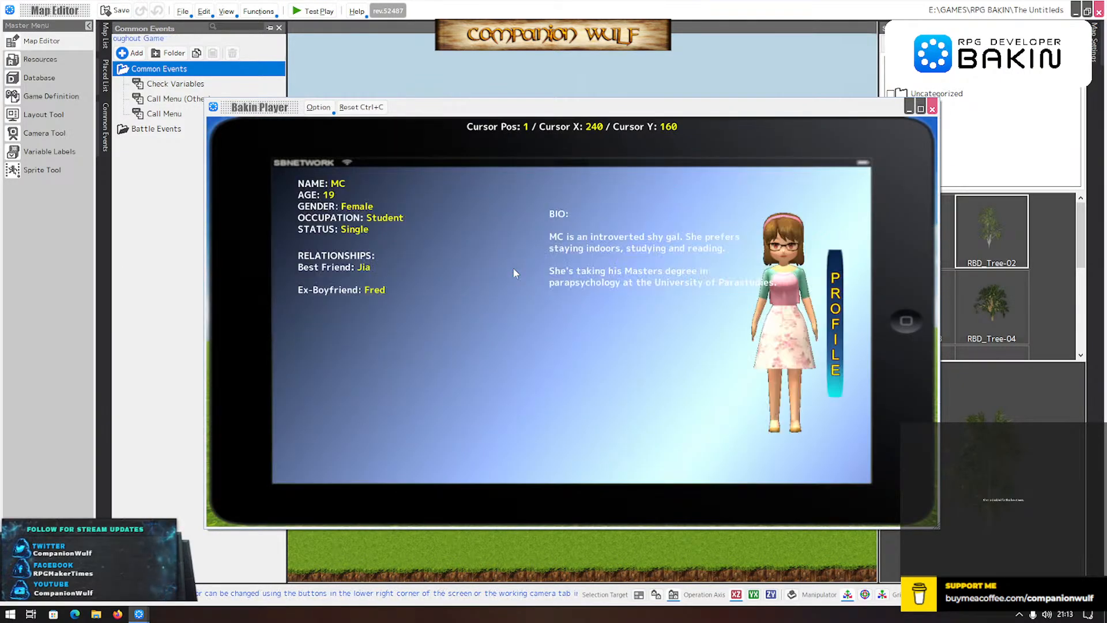
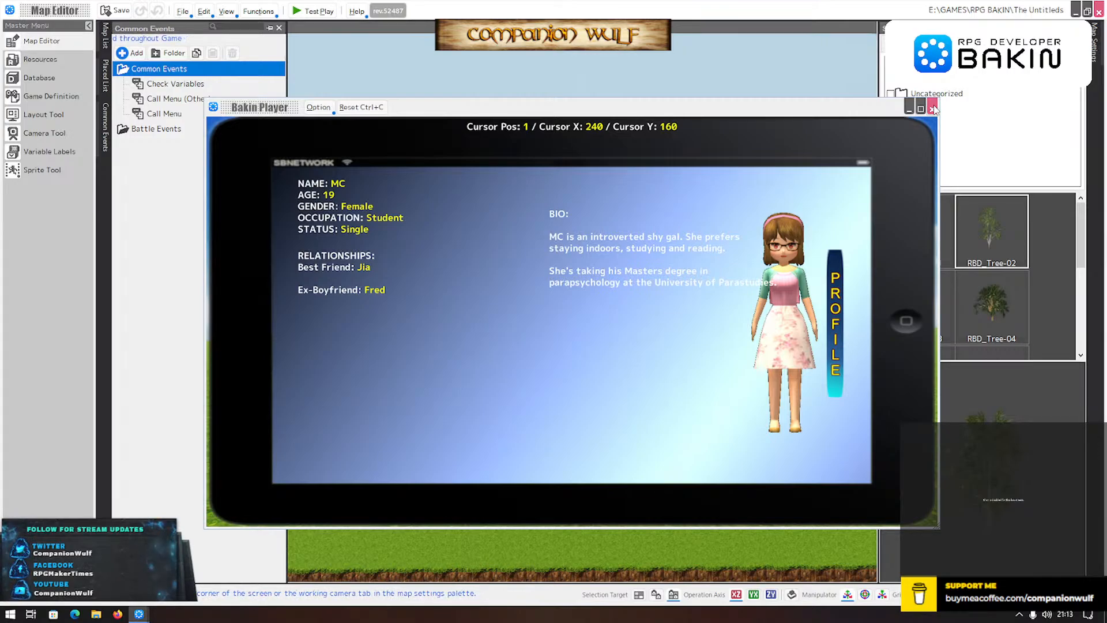
pyautogui.click(933, 109)
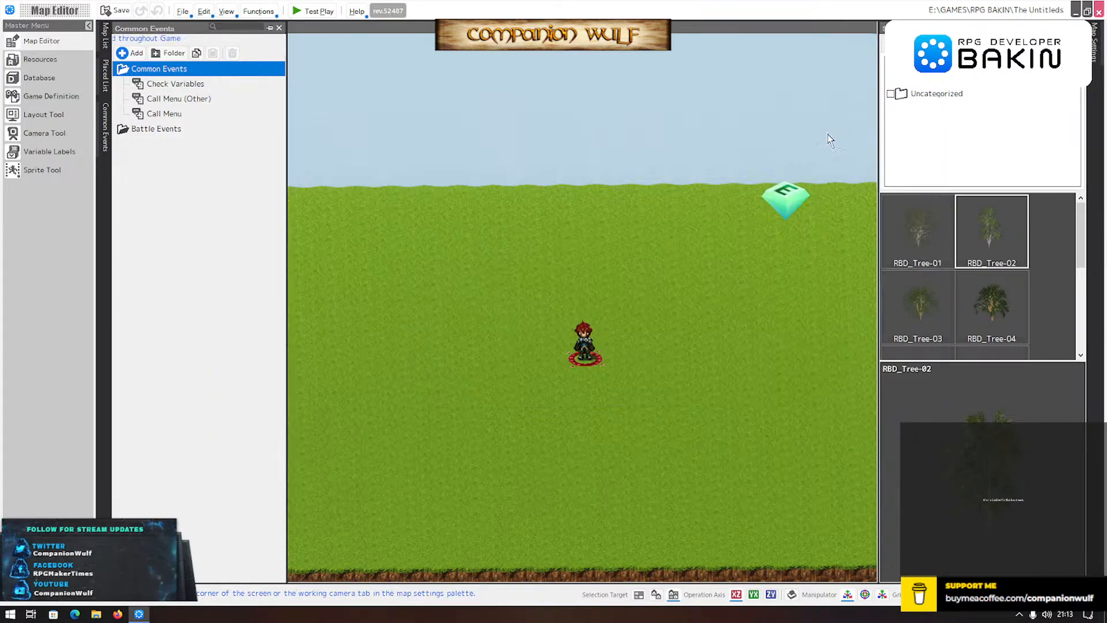
# - Reopen Call Menu's Profile sheet and compare the display positions of the female biography string and the NAME string
pyautogui.doubleClick(151, 117)
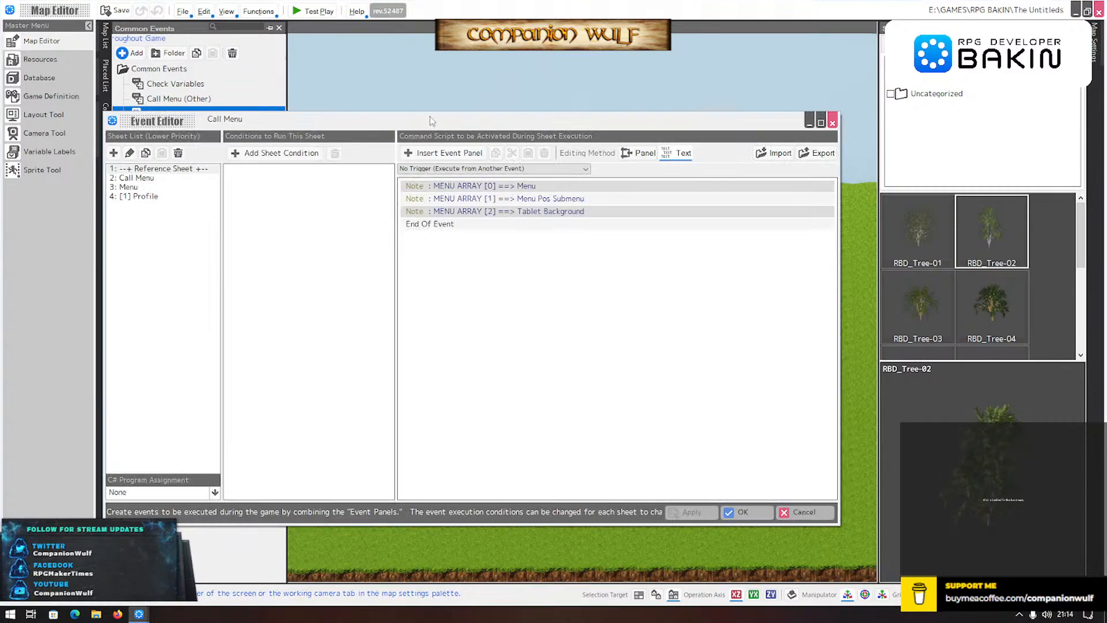
pyautogui.click(136, 196)
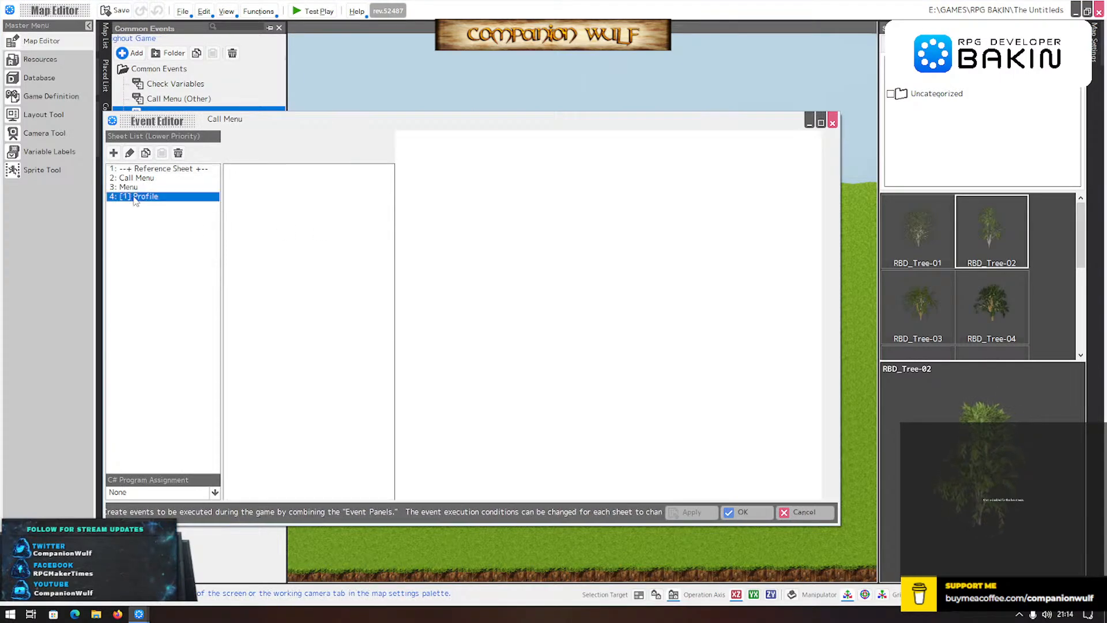
pyautogui.scroll(-5, 699, 416)
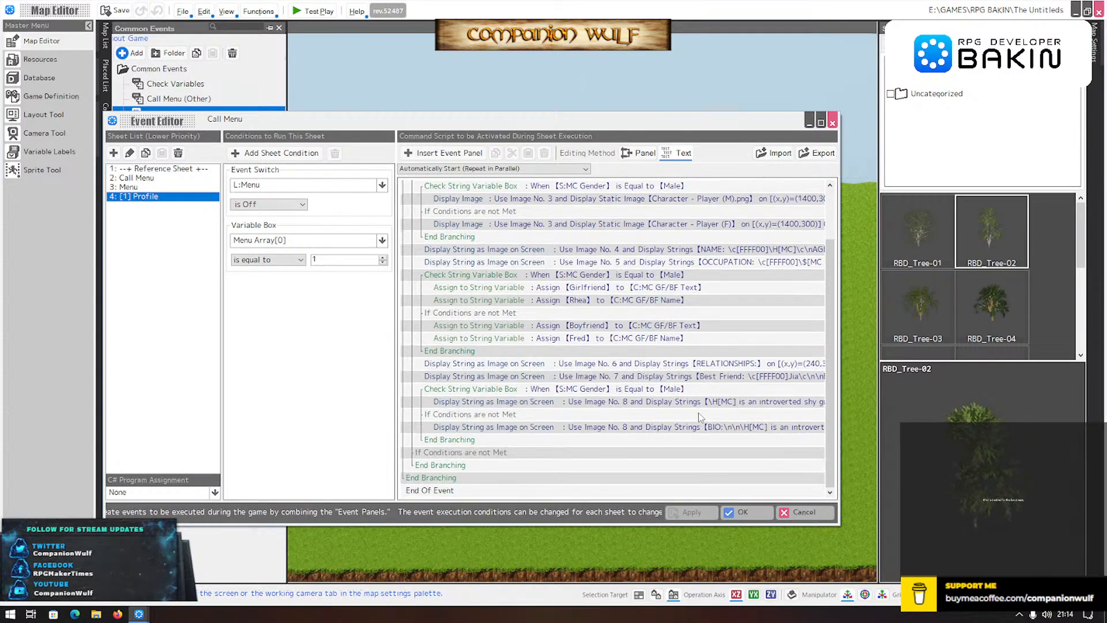
pyautogui.click(654, 427)
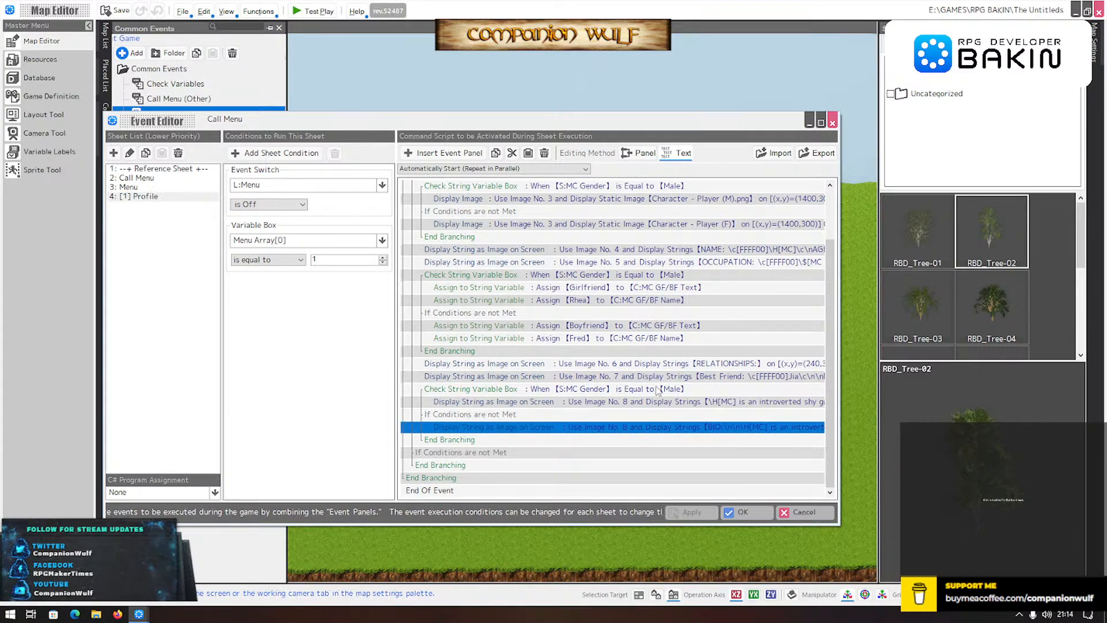
pyautogui.doubleClick(634, 426)
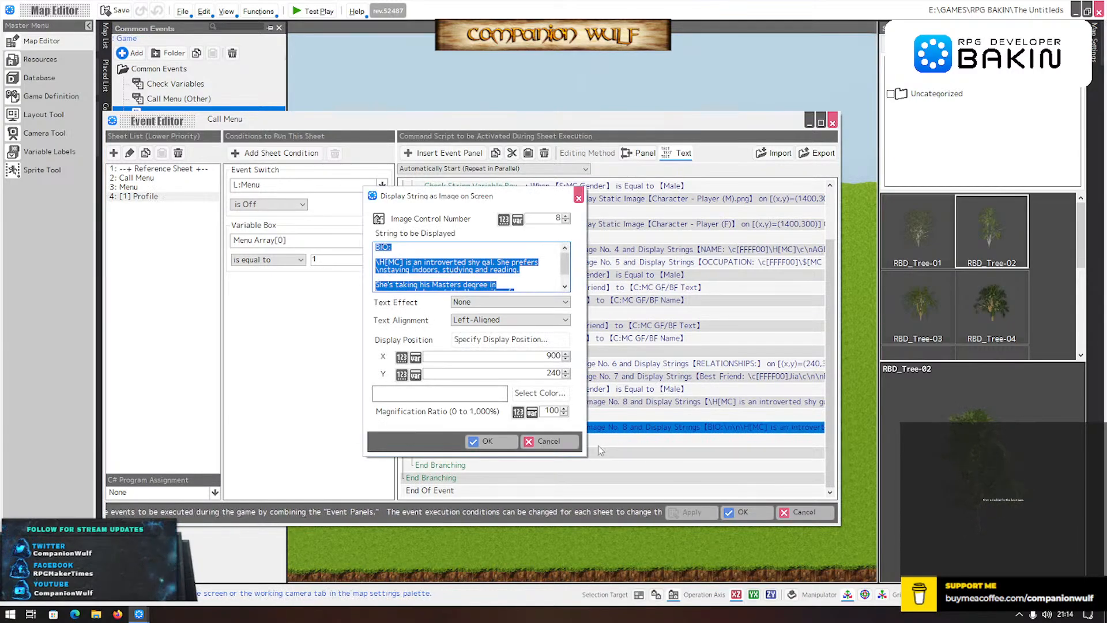
pyautogui.click(486, 442)
pyautogui.scroll(2, 588, 334)
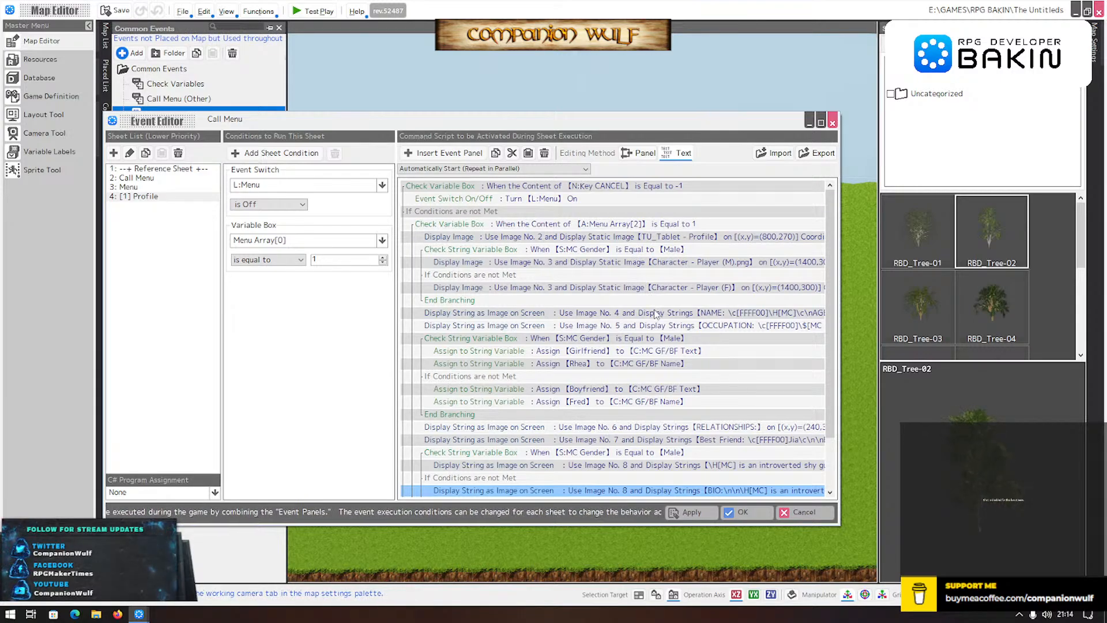
pyautogui.click(637, 225)
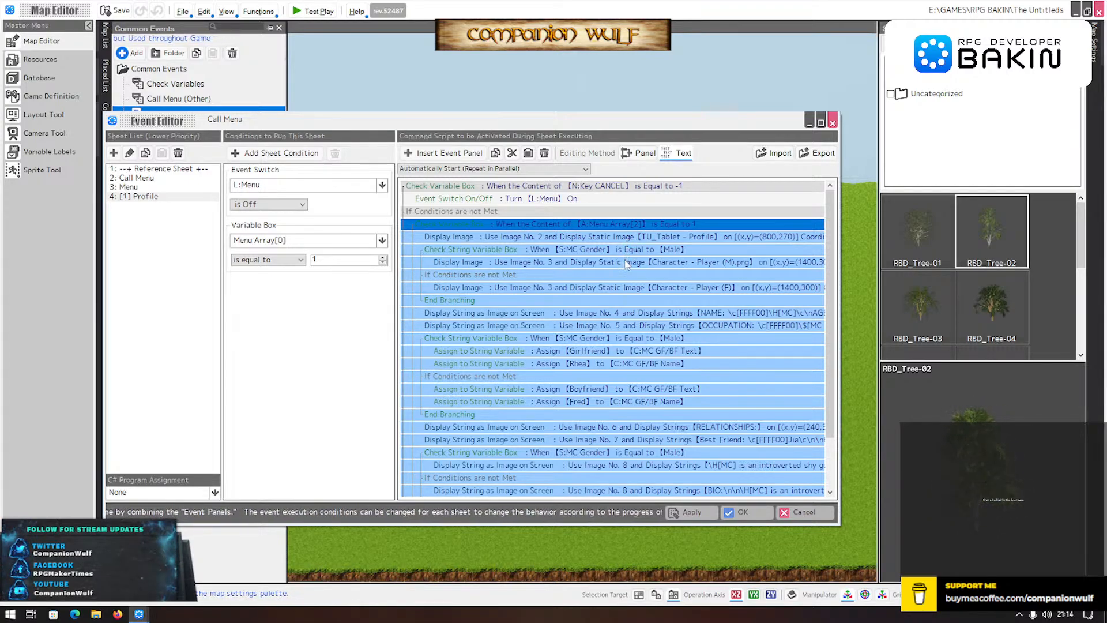
pyautogui.click(637, 313)
pyautogui.doubleClick(638, 312)
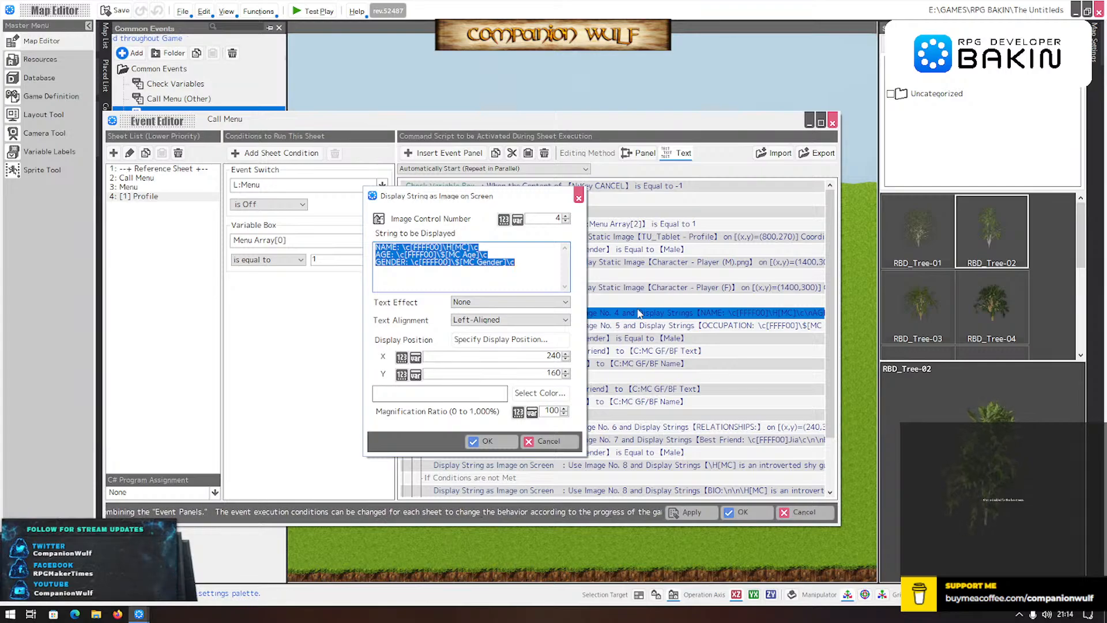
pyautogui.click(487, 441)
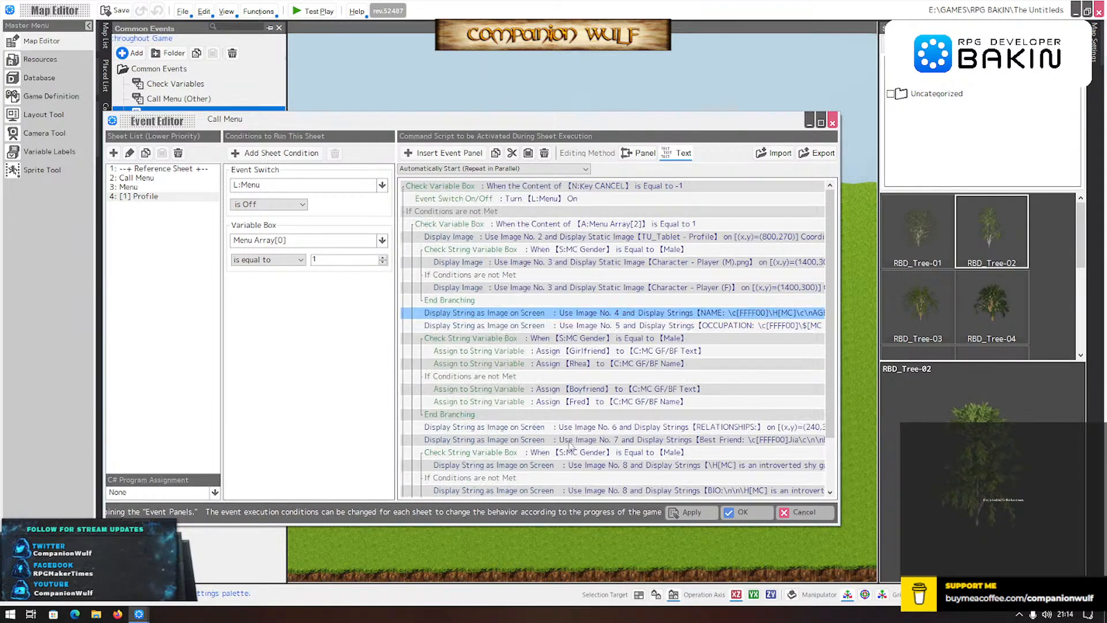
# - Set the female biography string's display position to X 870, Y 160 and save the Call Menu event
pyautogui.scroll(-2, 587, 449)
pyautogui.doubleClick(599, 428)
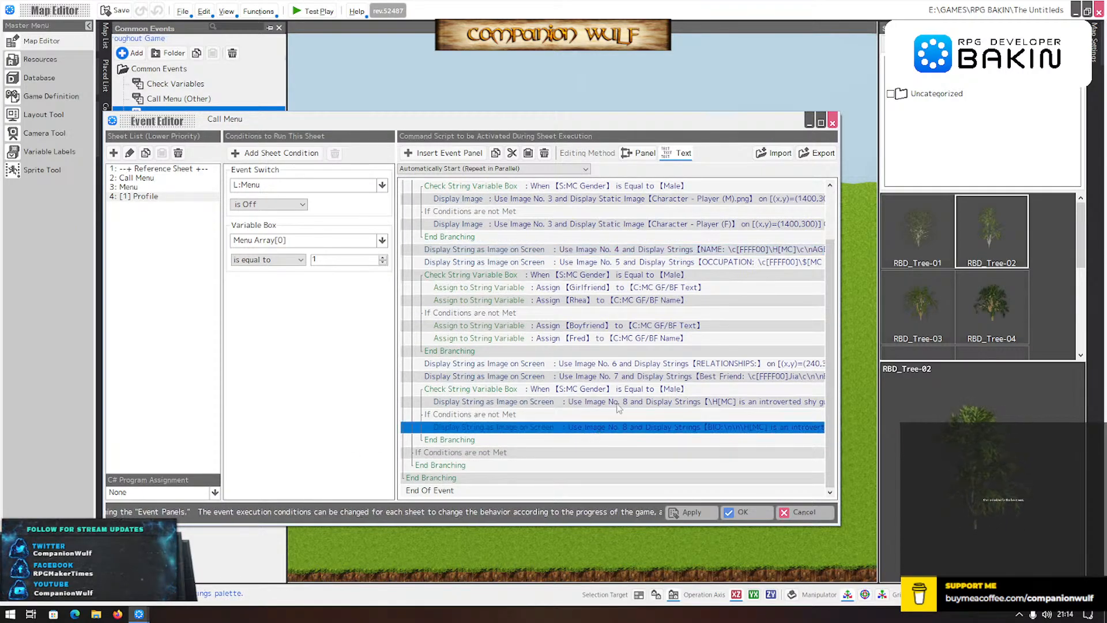
pyautogui.doubleClick(554, 373)
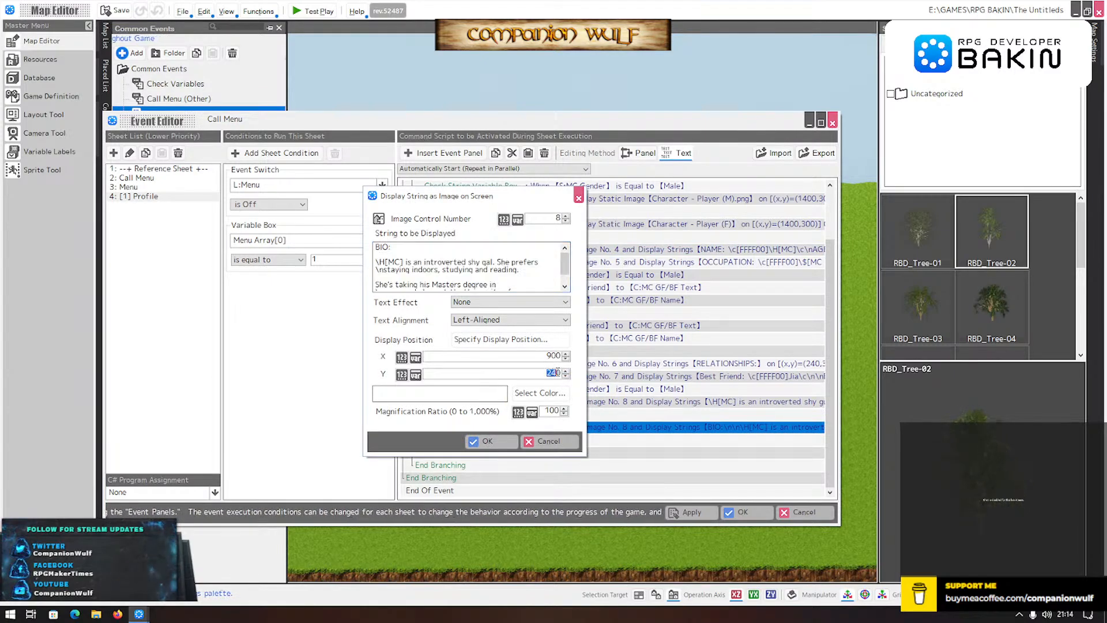
pyautogui.write('180')
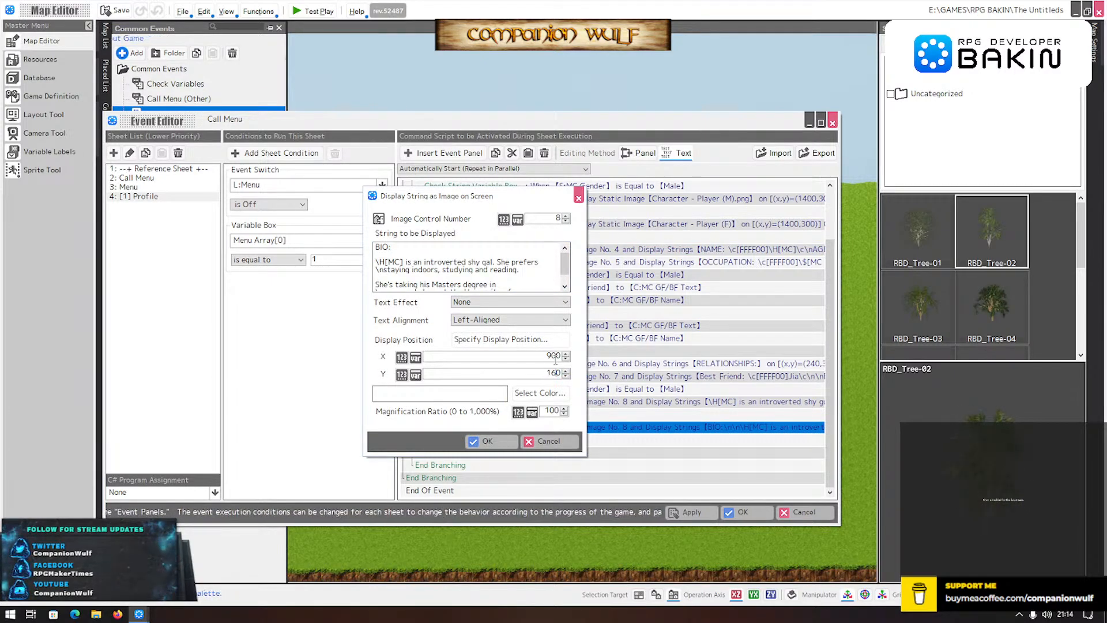
pyautogui.doubleClick(551, 355)
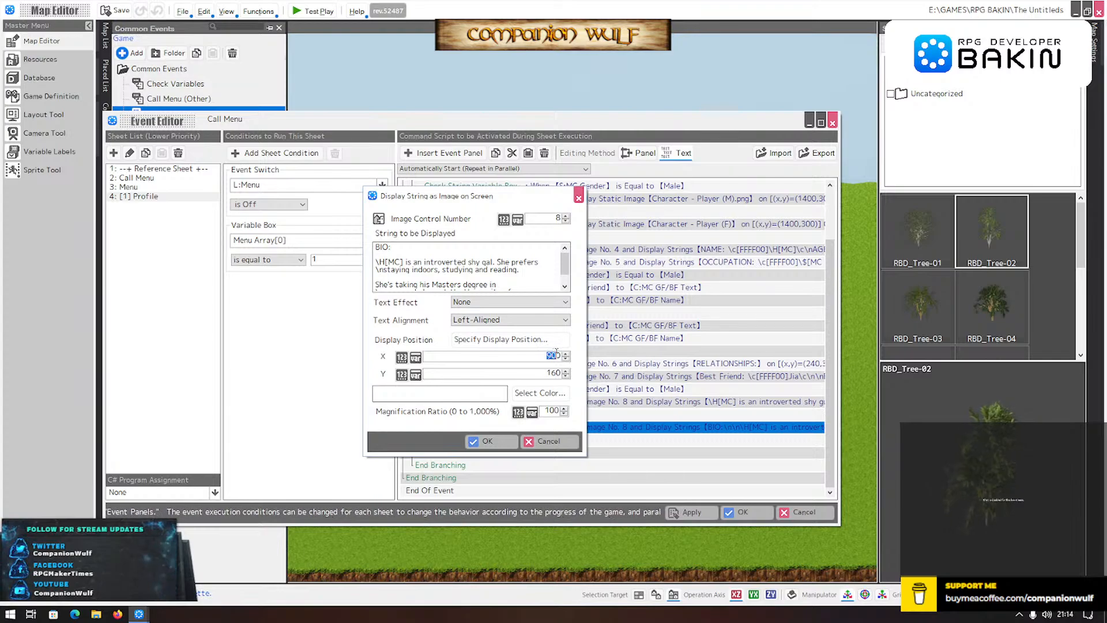
pyautogui.write('870')
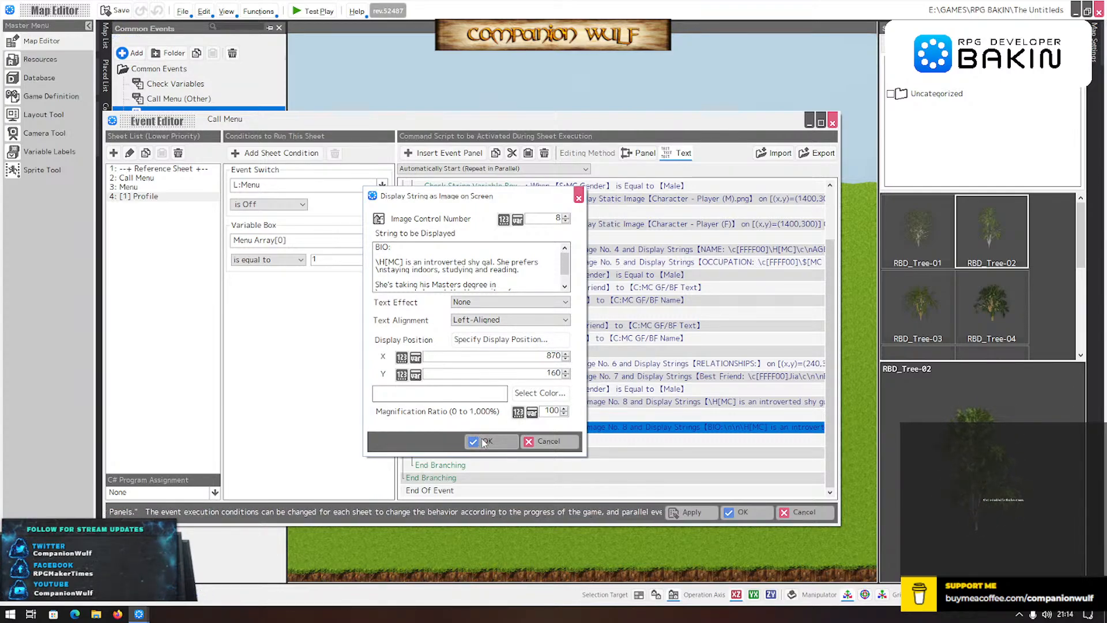
pyautogui.scroll(-1, 507, 280)
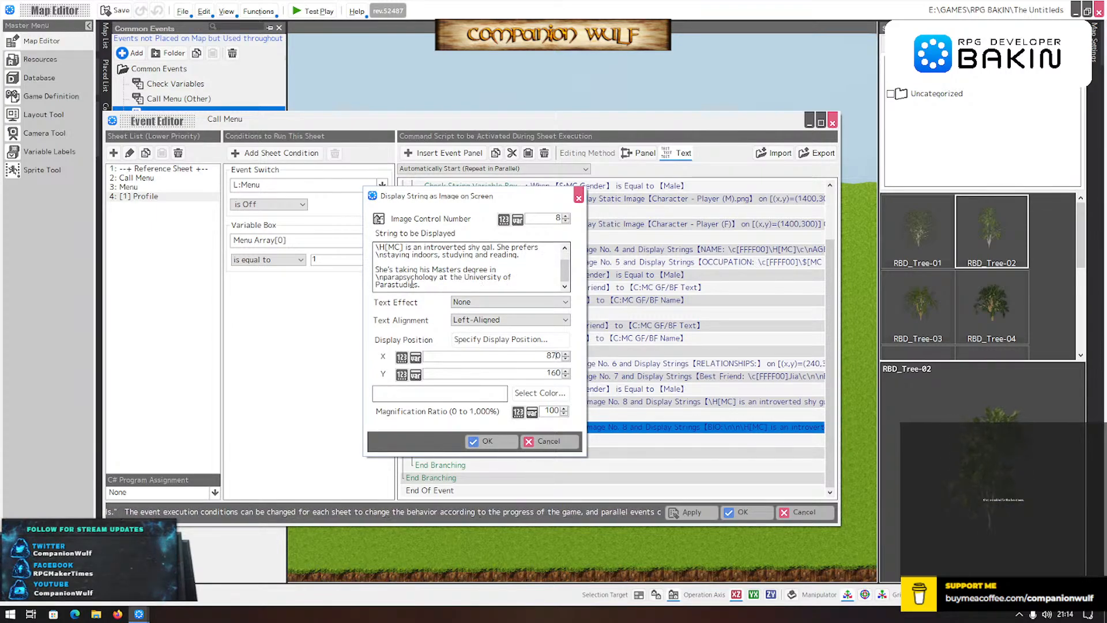
pyautogui.click(487, 441)
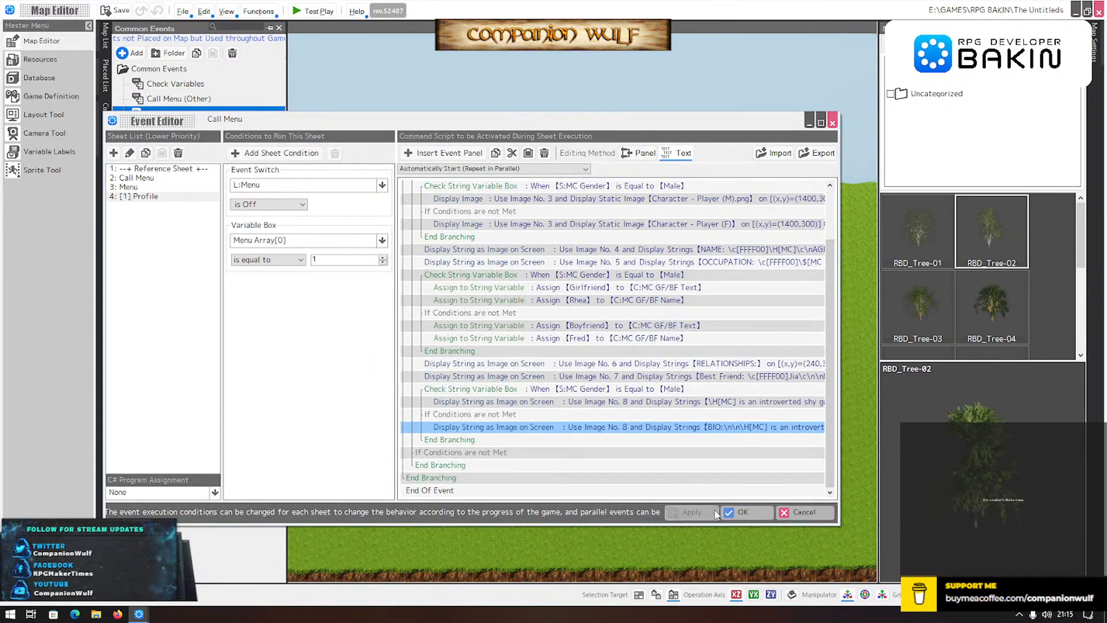
pyautogui.click(743, 512)
# - Test play the game, check the repositioned female biography on the Profile screen, and close the player
pyautogui.click(312, 10)
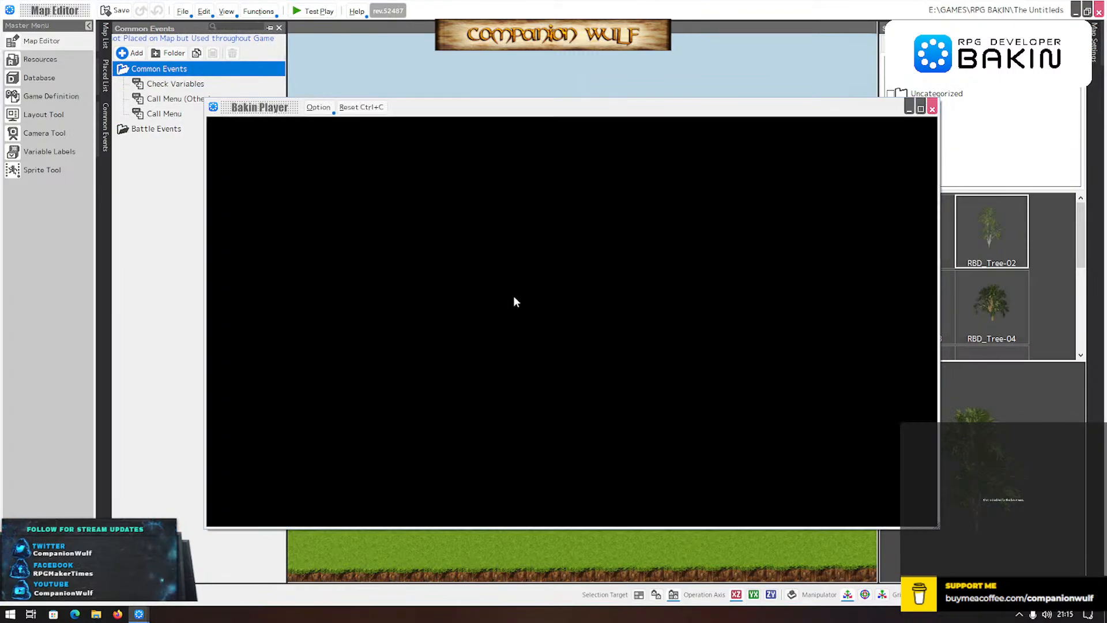
pyautogui.press('Escape')
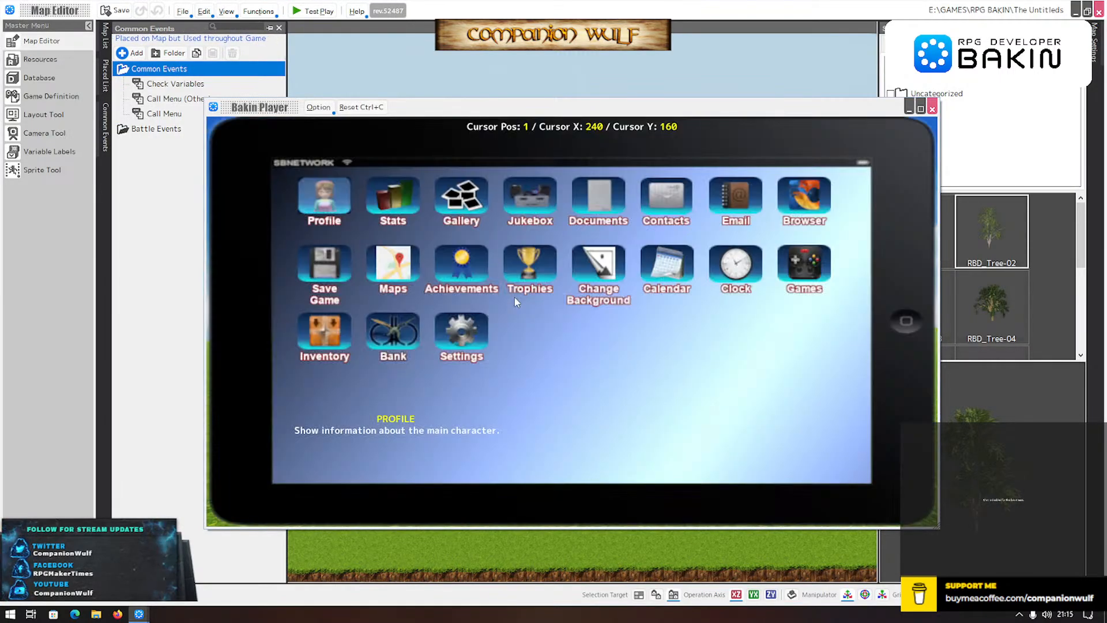
pyautogui.press('Return')
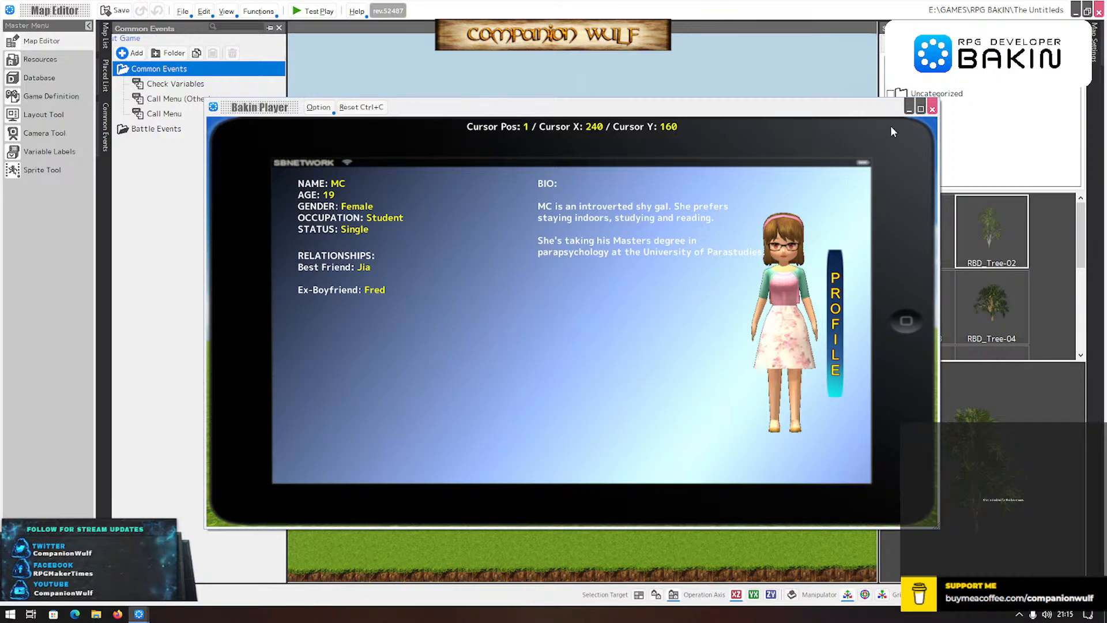
pyautogui.click(933, 109)
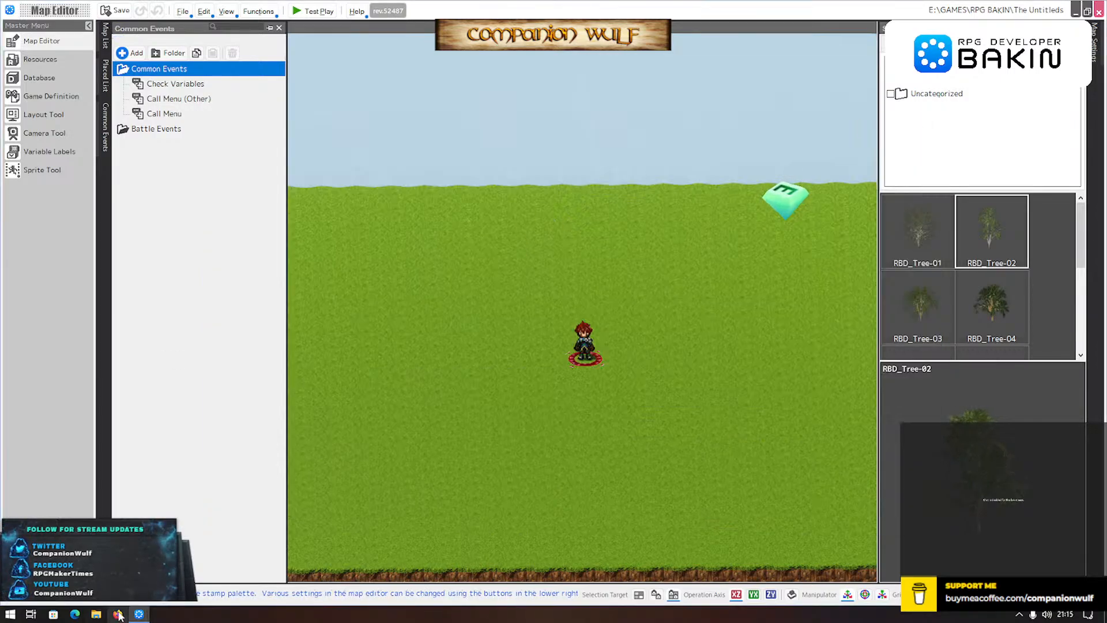
# - Reopen Call Menu's Profile sheet and move the female biography's \n from before "staying" to directly before "indoors"
pyautogui.click(172, 115)
pyautogui.doubleClick(172, 115)
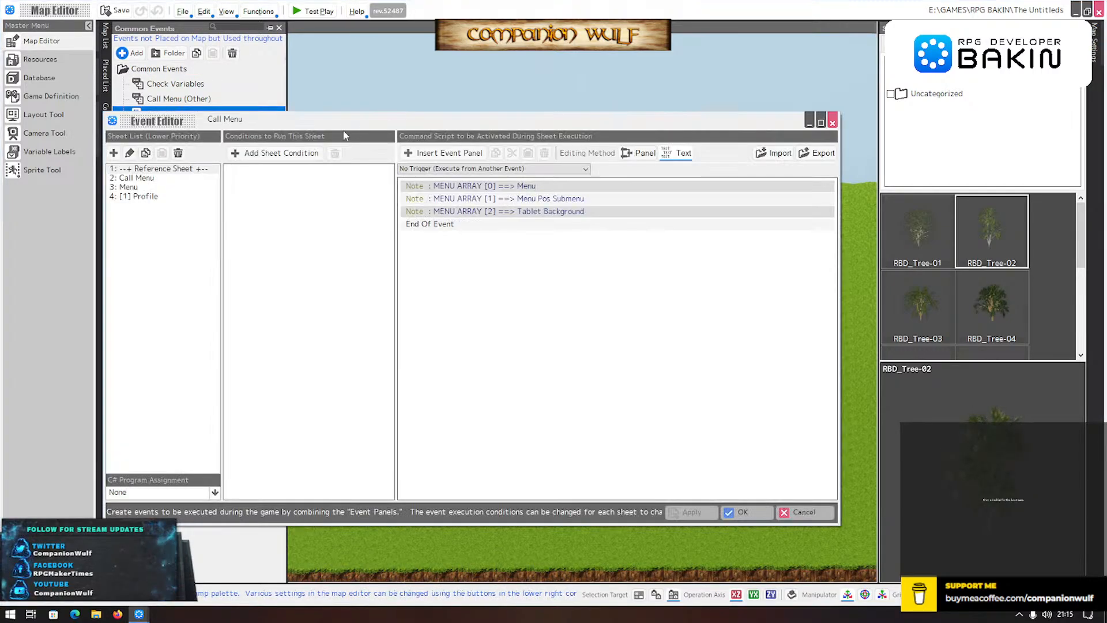
pyautogui.click(166, 196)
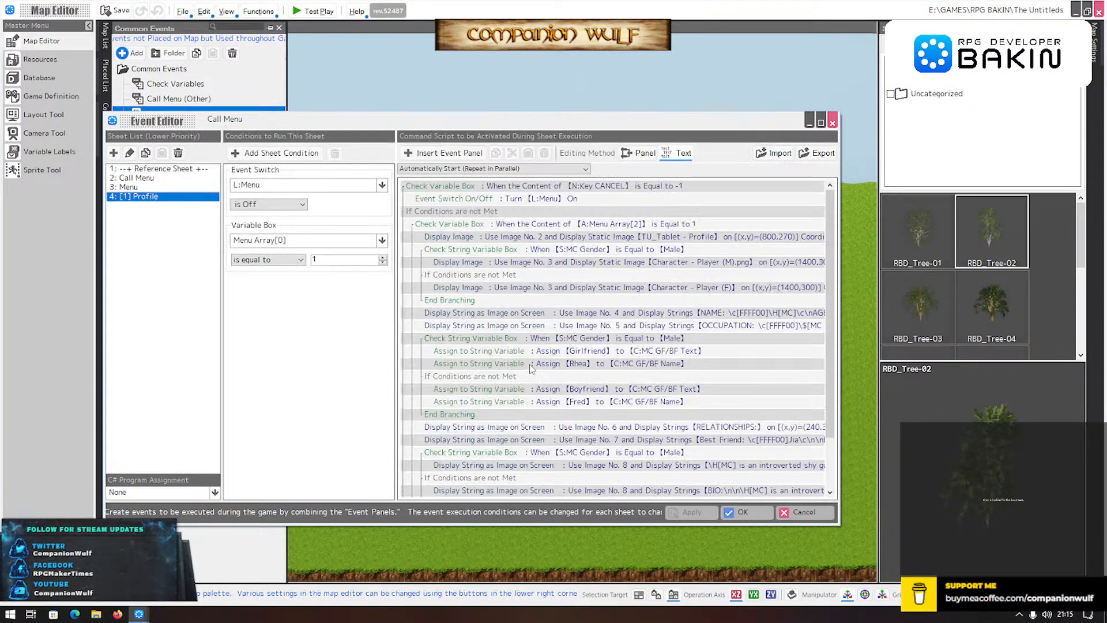
pyautogui.scroll(-5, 534, 368)
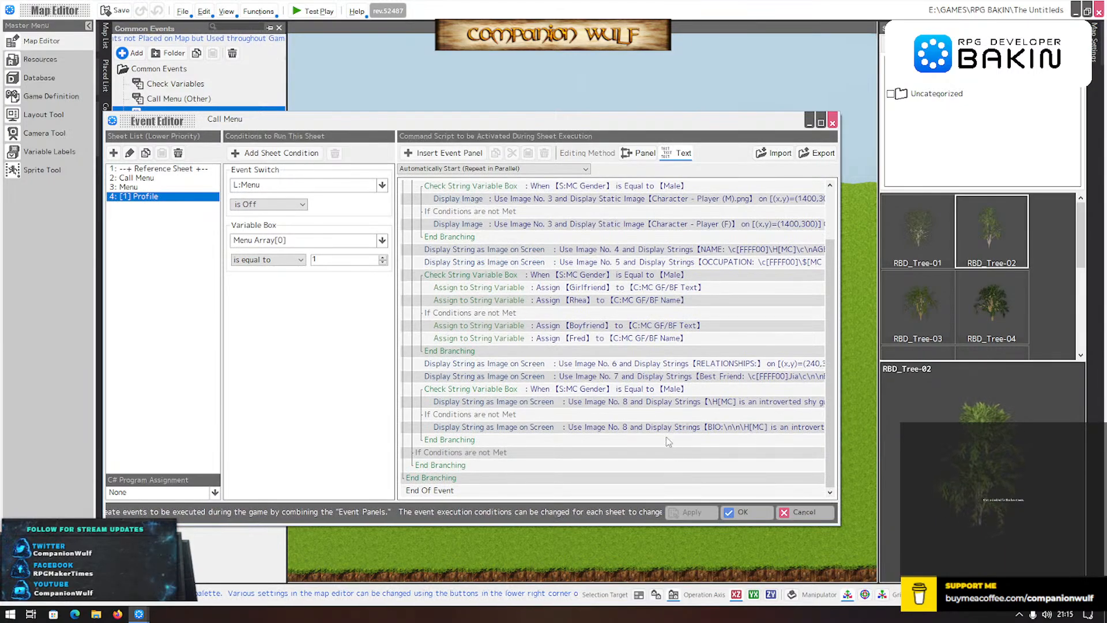
pyautogui.click(667, 428)
pyautogui.doubleClick(668, 428)
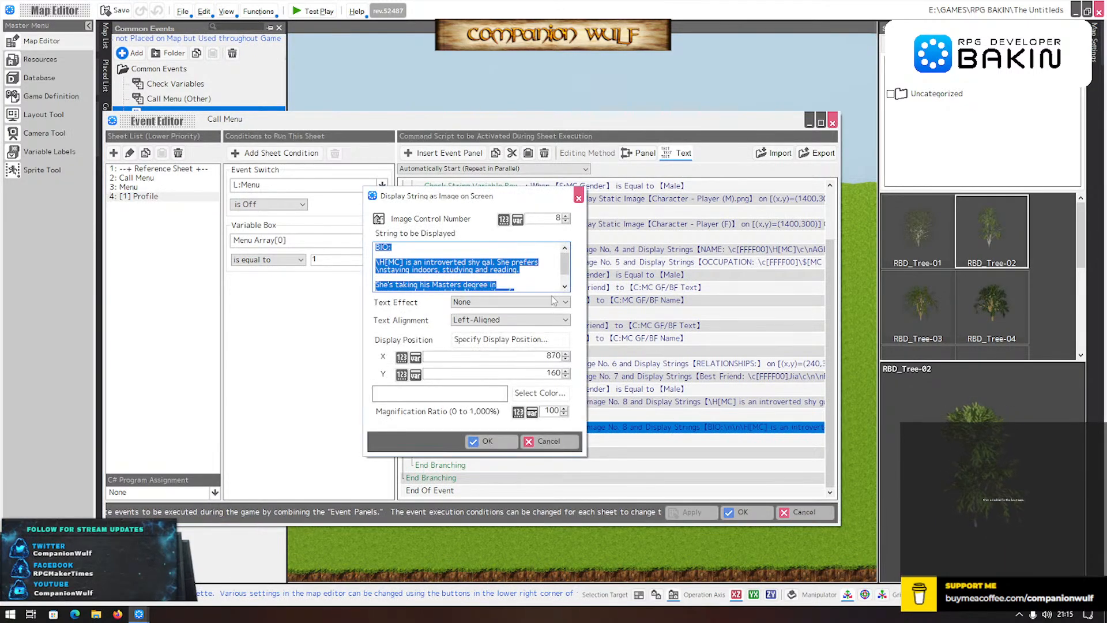
pyautogui.click(543, 262)
pyautogui.press('Delete')
pyautogui.press('Delete')
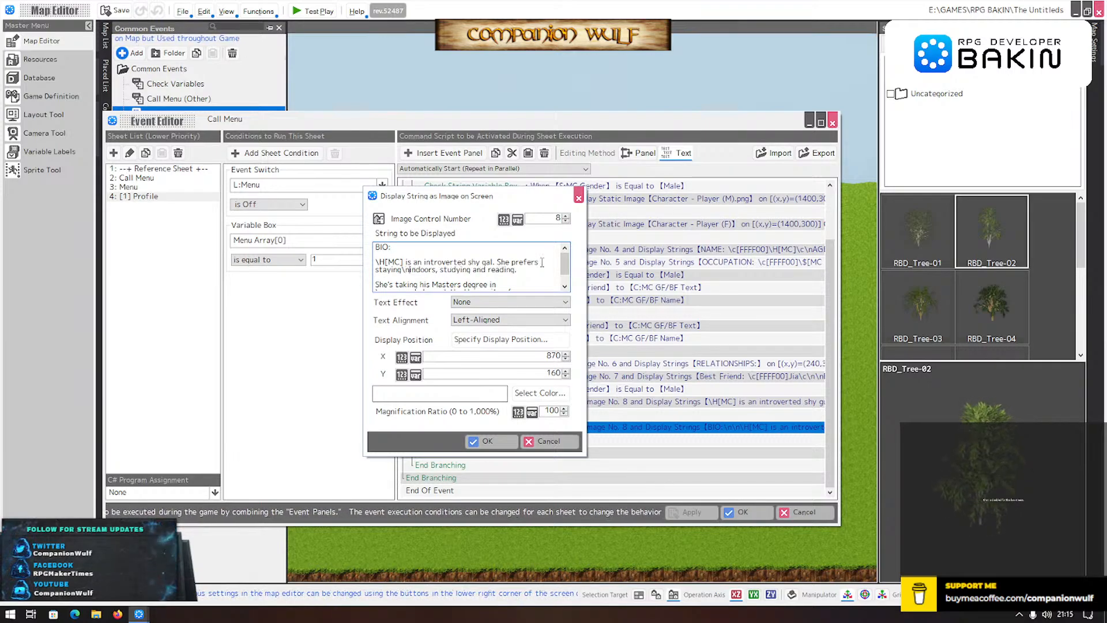
# - Move the female biography's second \n from before "parapsychology" to directly after it, confirm the string, and recheck its text
pyautogui.scroll(-1, 539, 262)
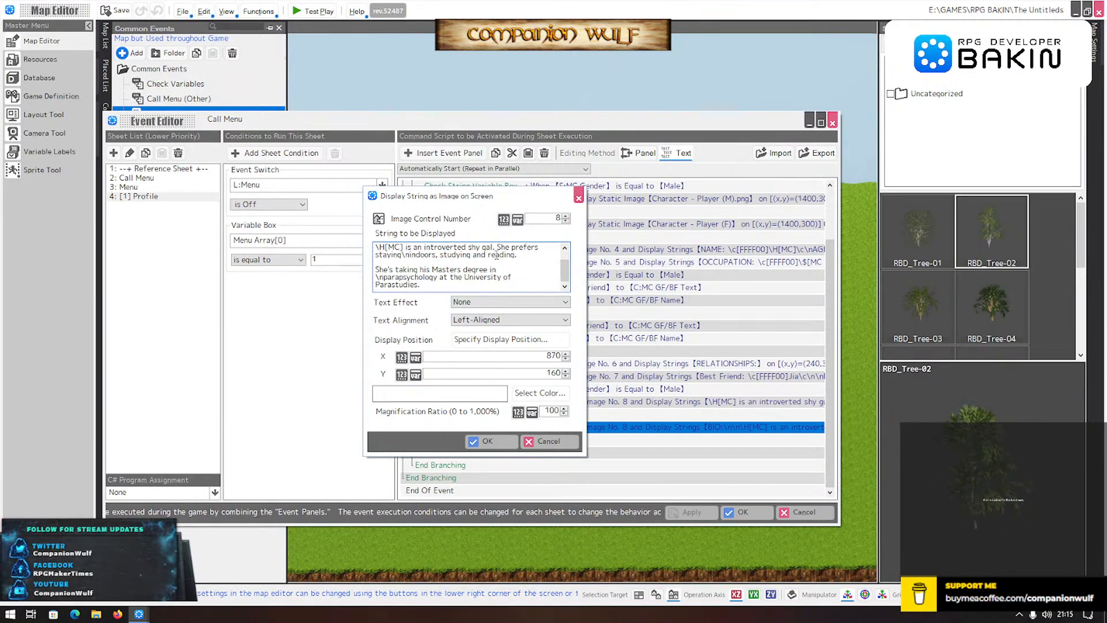
pyautogui.click(504, 269)
pyautogui.press('Delete')
pyautogui.press('Delete')
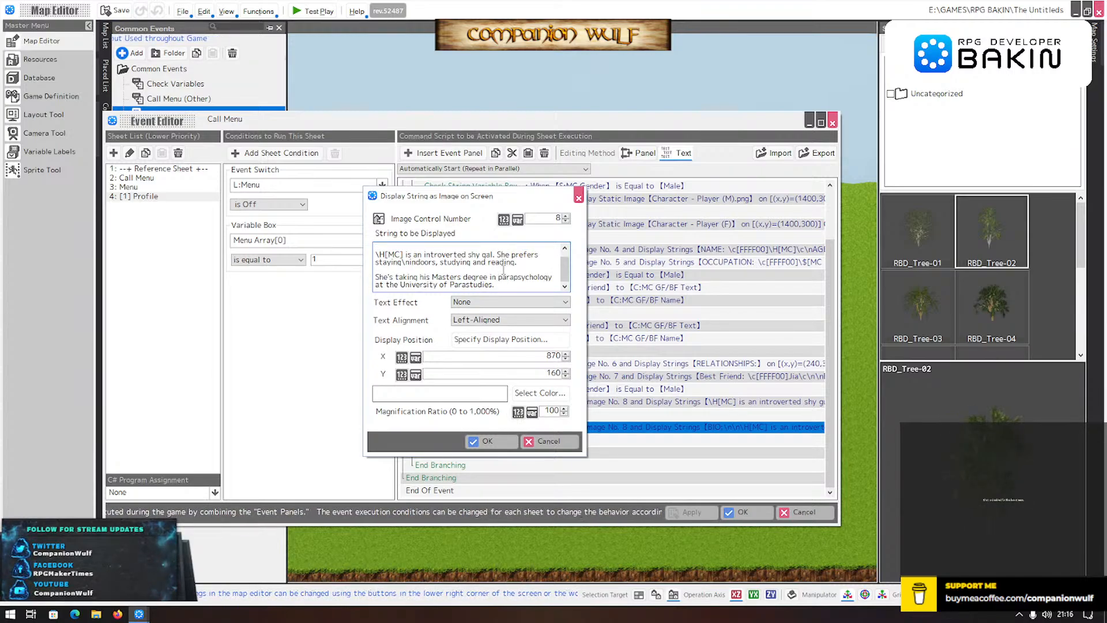
pyautogui.write('\\n')
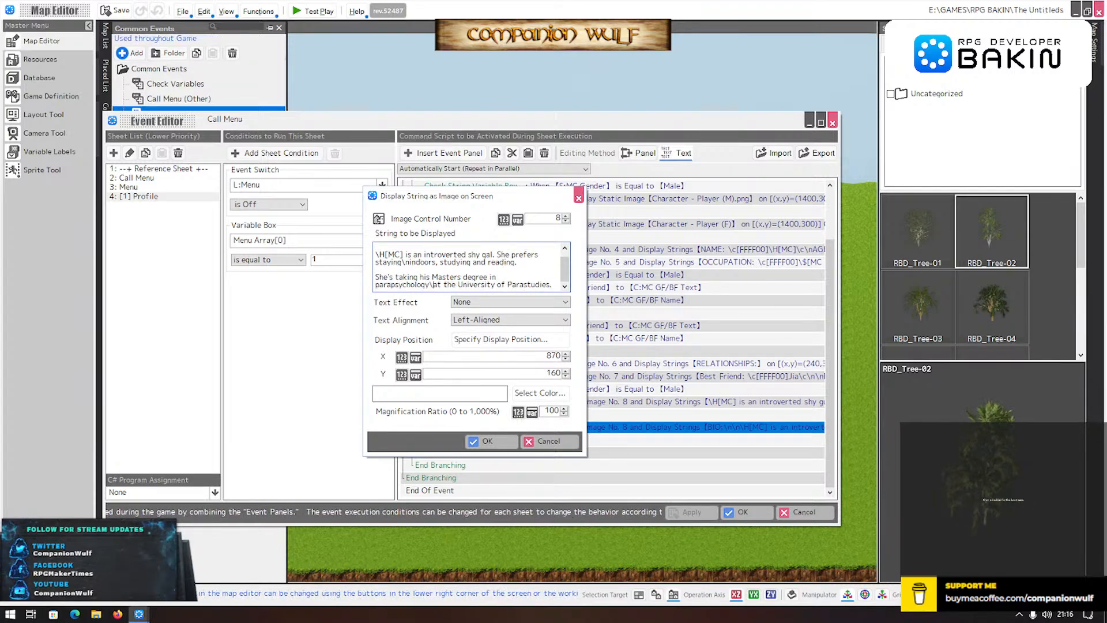
pyautogui.click(506, 443)
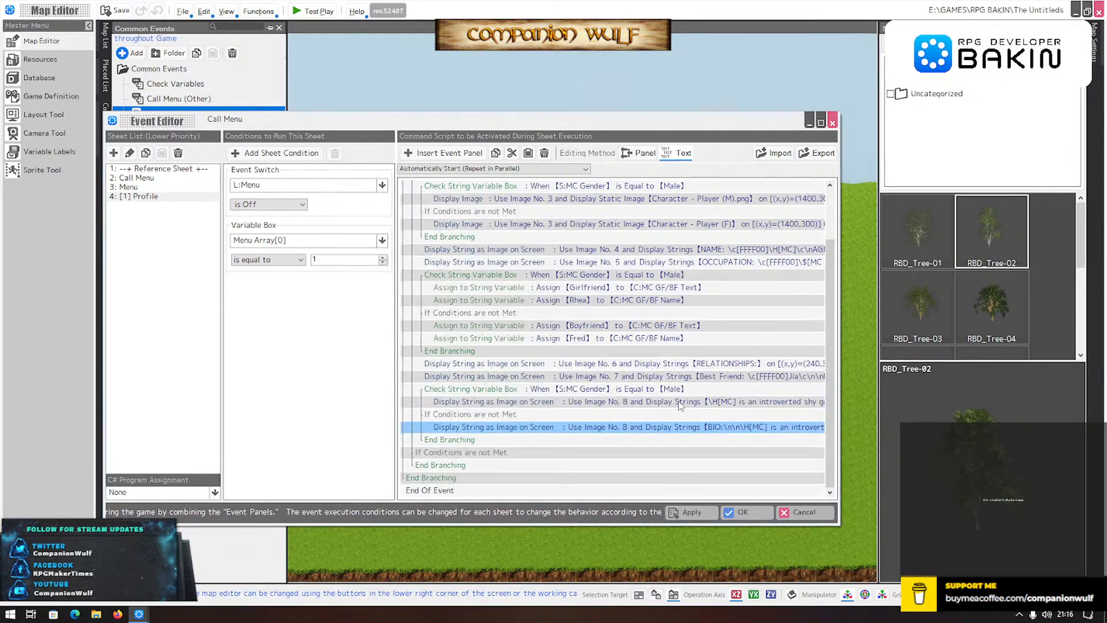
pyautogui.doubleClick(660, 430)
pyautogui.click(403, 247)
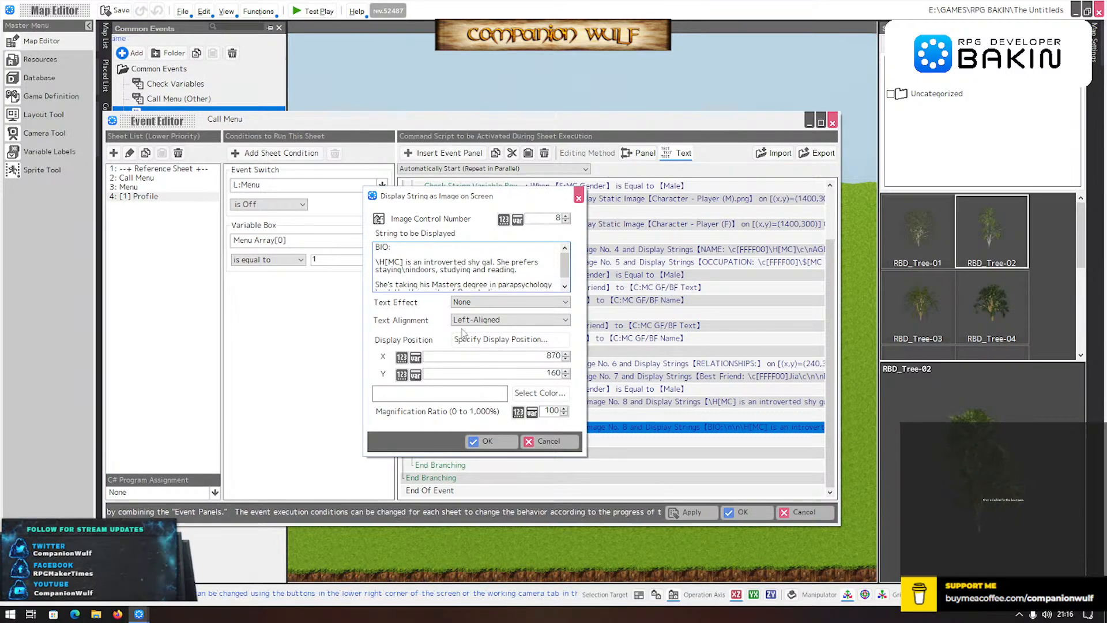
pyautogui.click(509, 442)
# - Set the male biography string's display position to X 870, Y 160
pyautogui.click(650, 404)
pyautogui.doubleClick(651, 404)
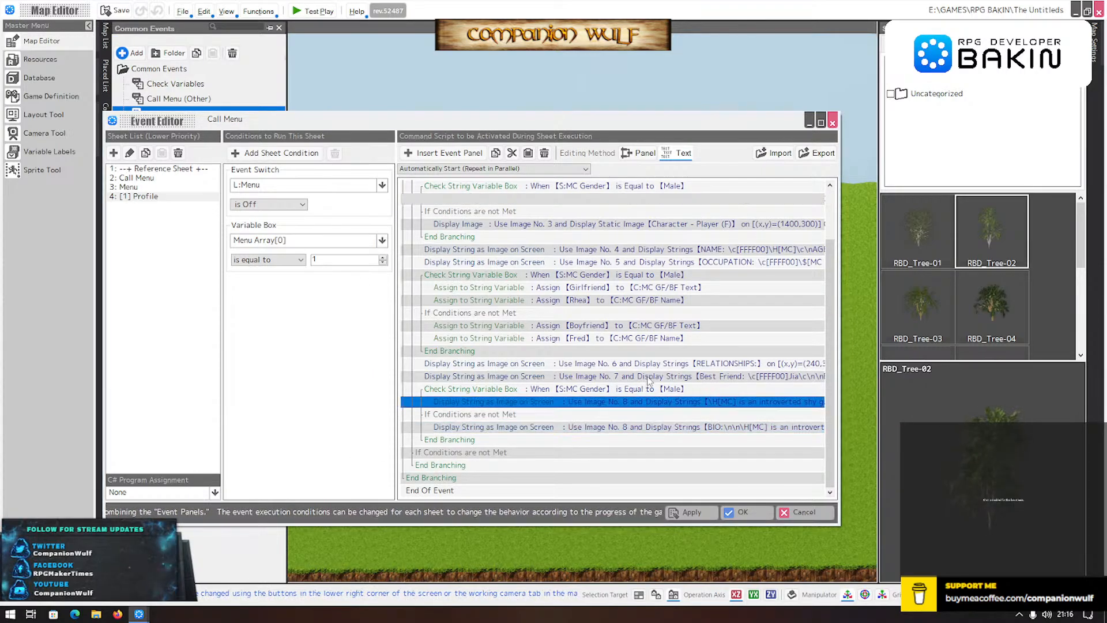
pyautogui.doubleClick(551, 356)
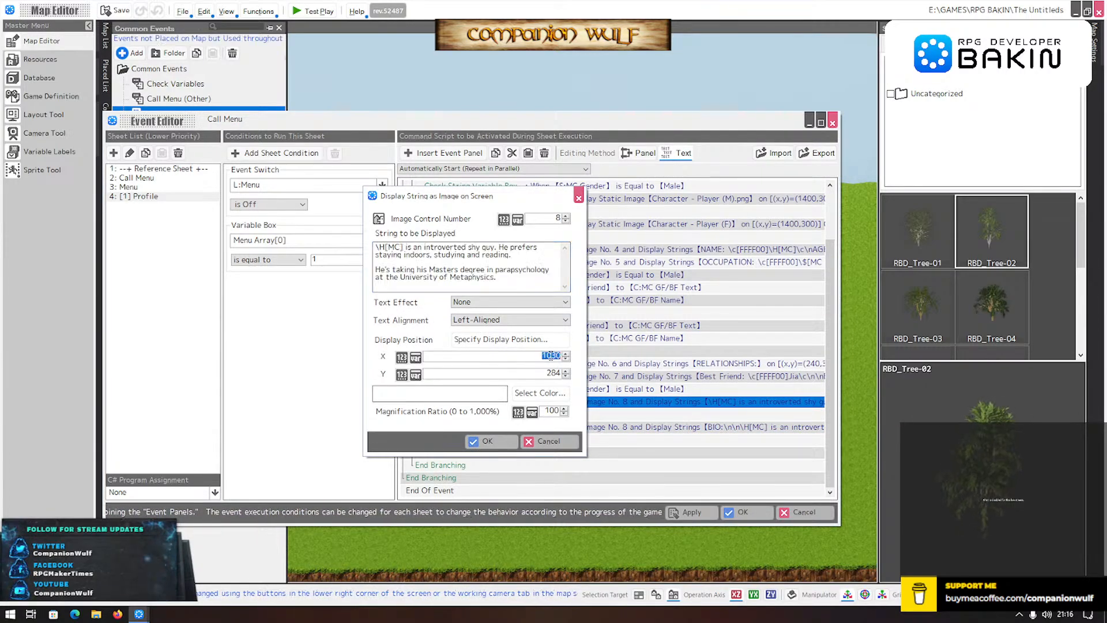
pyautogui.write('870')
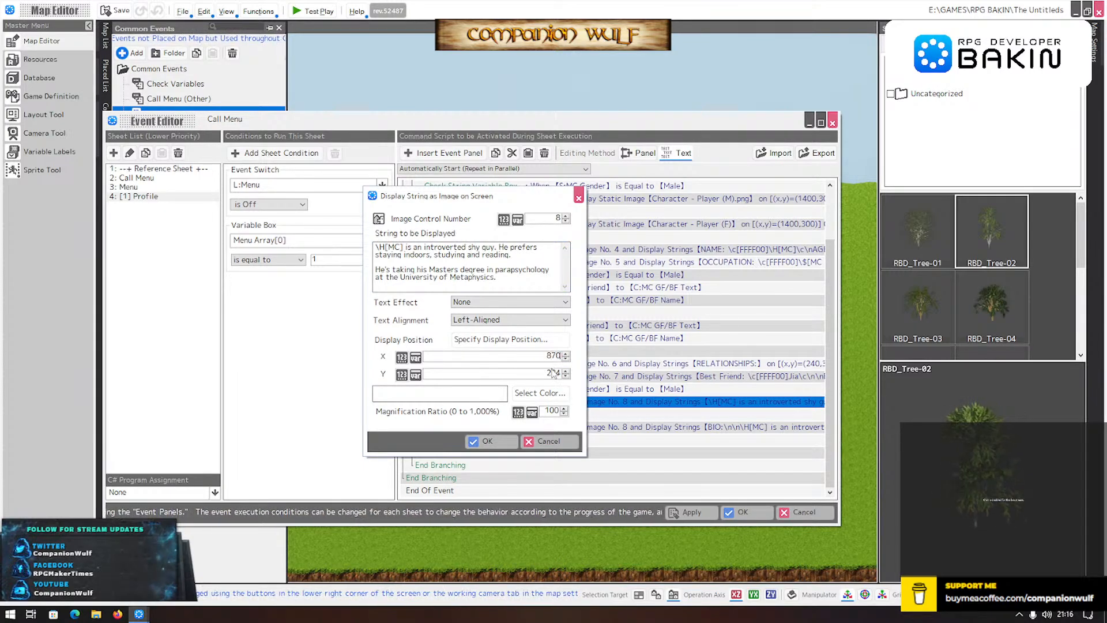
pyautogui.doubleClick(552, 372)
pyautogui.write('150')
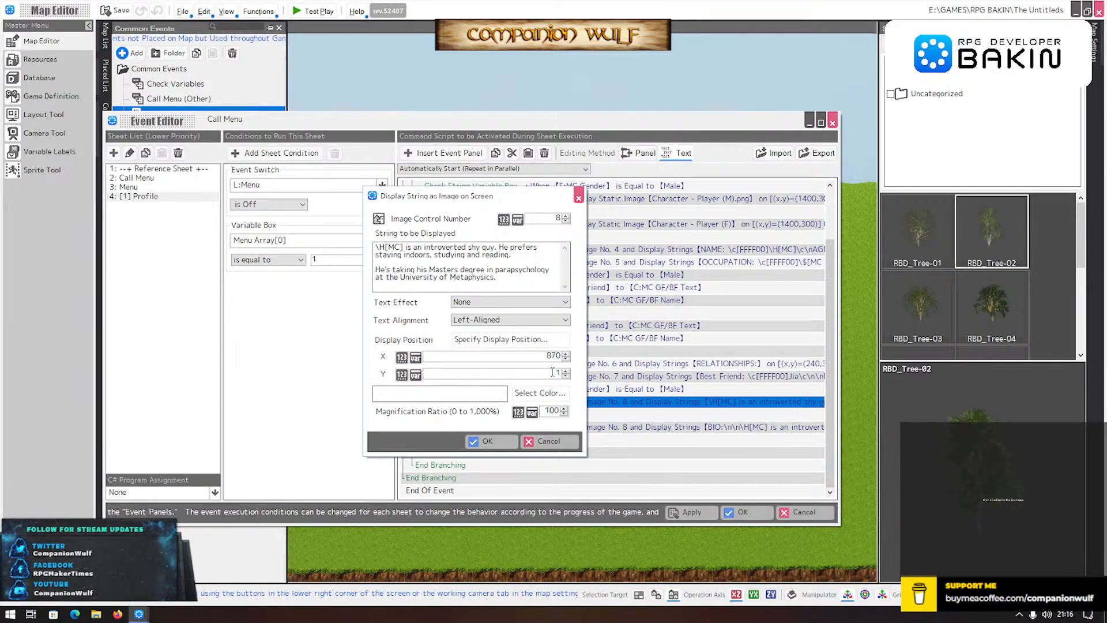
# - Add a "BIO:" heading followed by a blank line above the male biography text
pyautogui.click(377, 246)
pyautogui.write('BIO:')
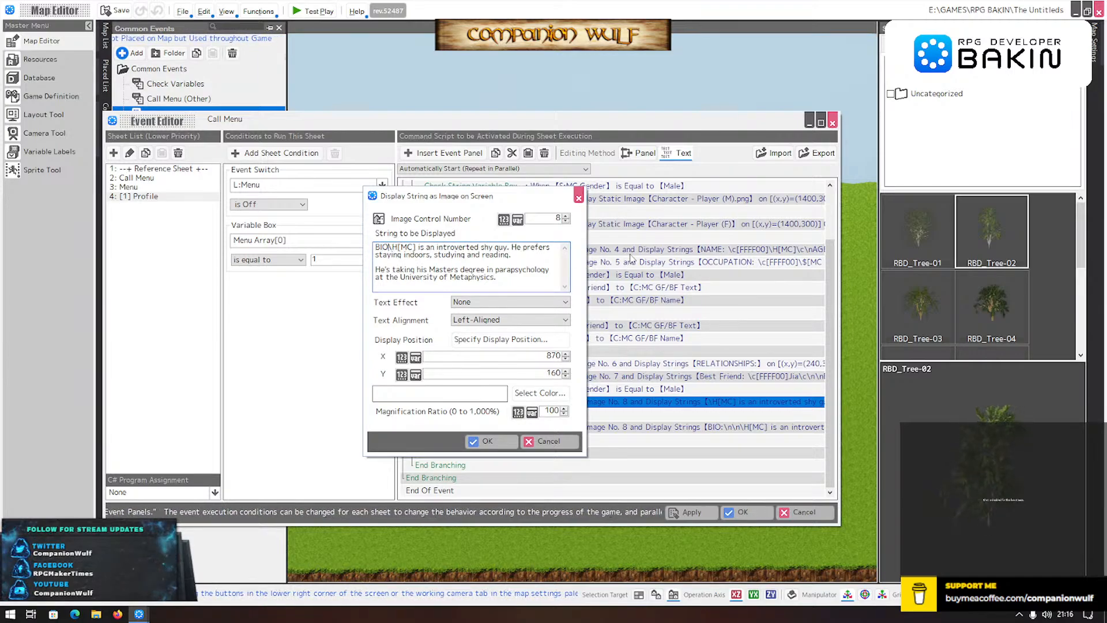
pyautogui.press('Return')
pyautogui.press('Return')
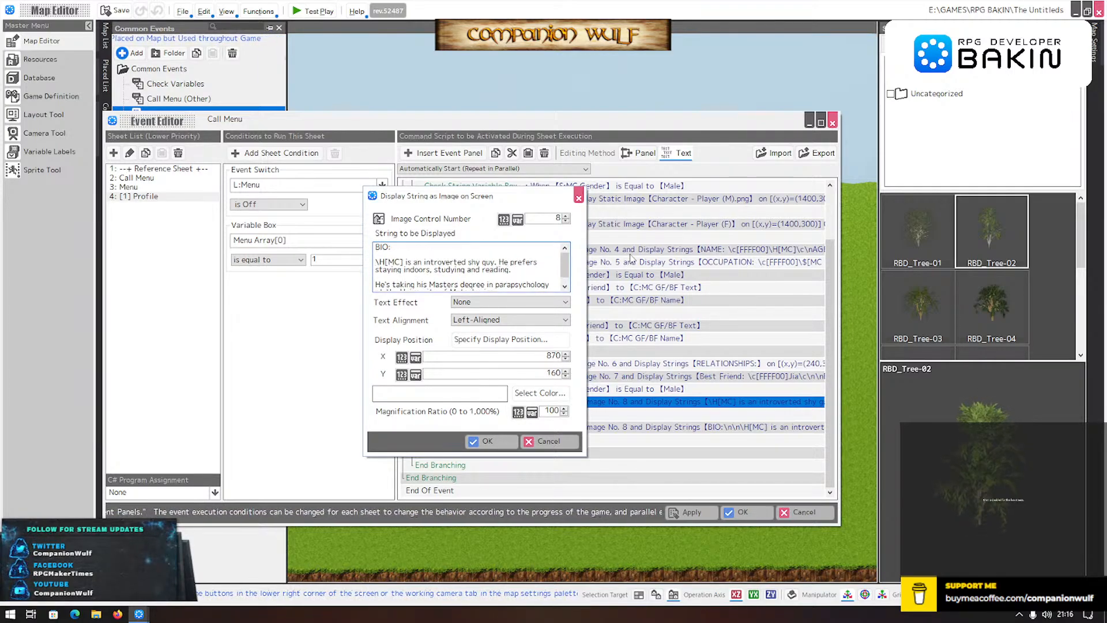
# - Insert \n after "staying" and after "parapsychology" in the male biography, then save the Call Menu event
pyautogui.click(403, 270)
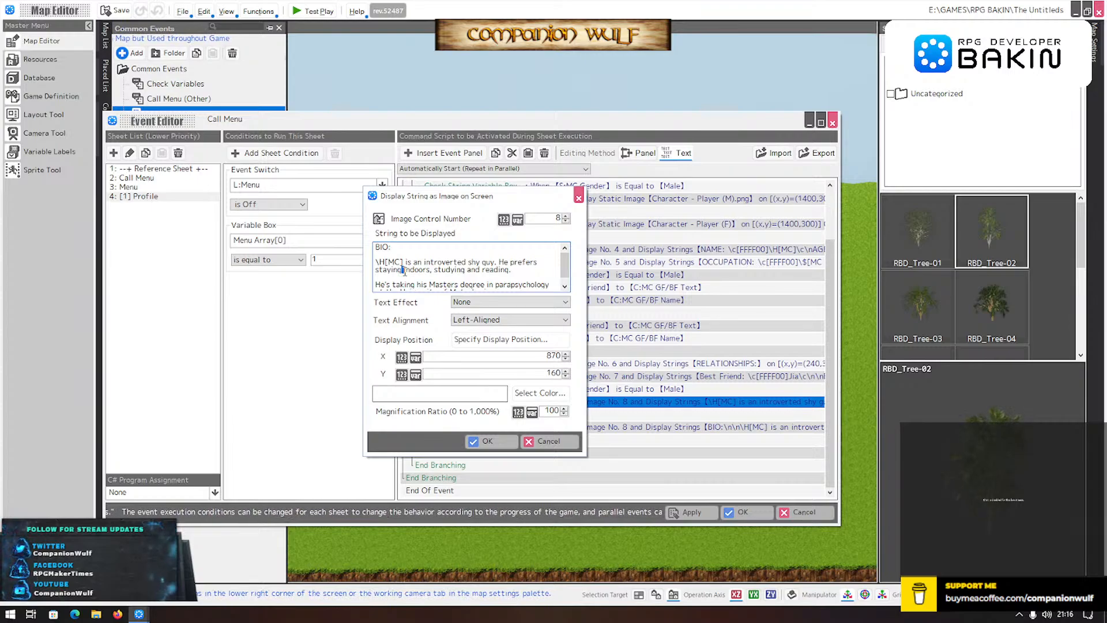
pyautogui.write('\\n')
pyautogui.scroll(-1, 417, 273)
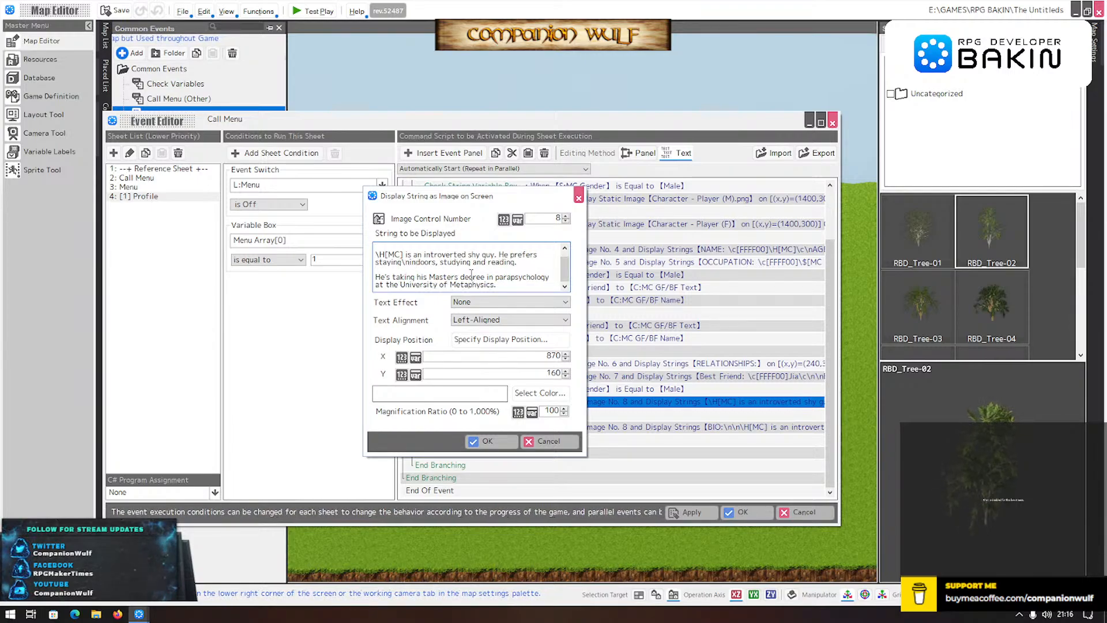
pyautogui.moveTo(550, 278); pyautogui.dragTo(555, 278)
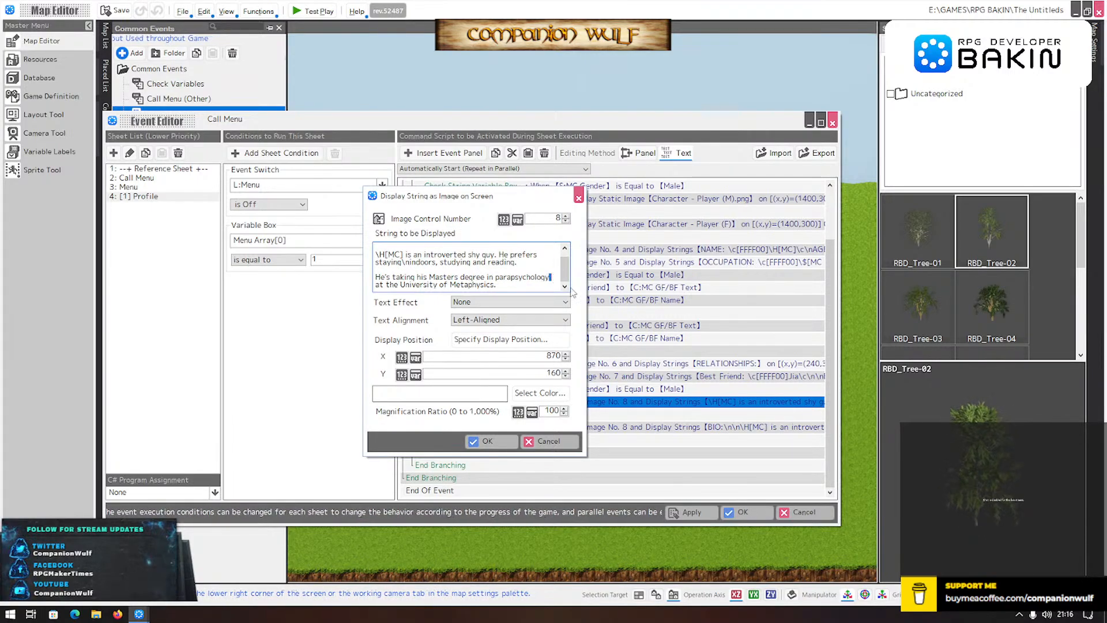
pyautogui.write('\\n')
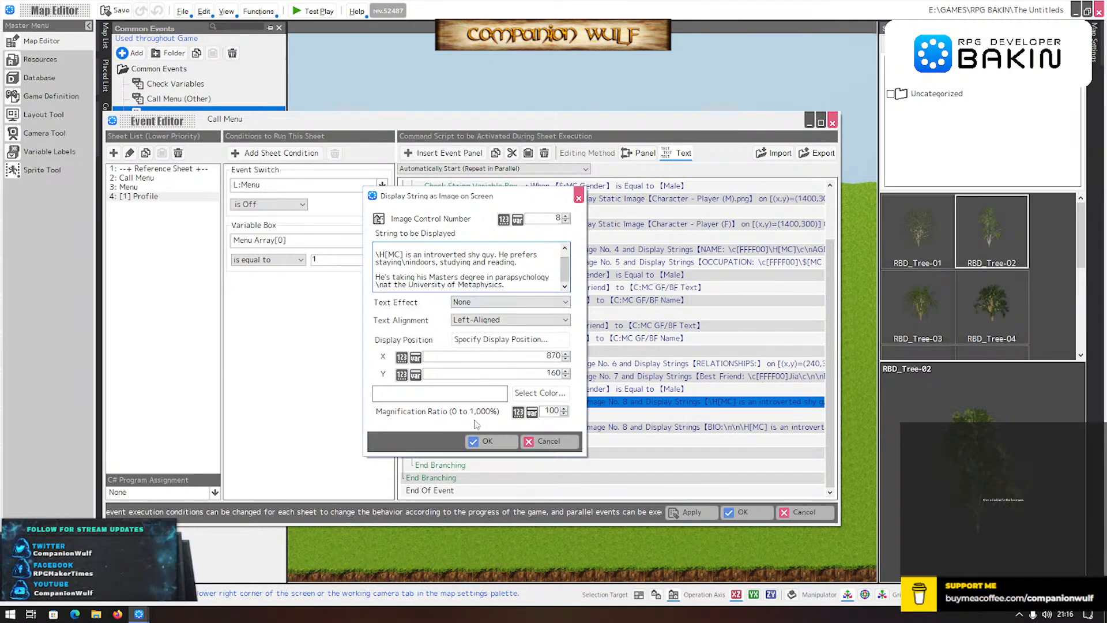
pyautogui.click(488, 441)
pyautogui.click(695, 513)
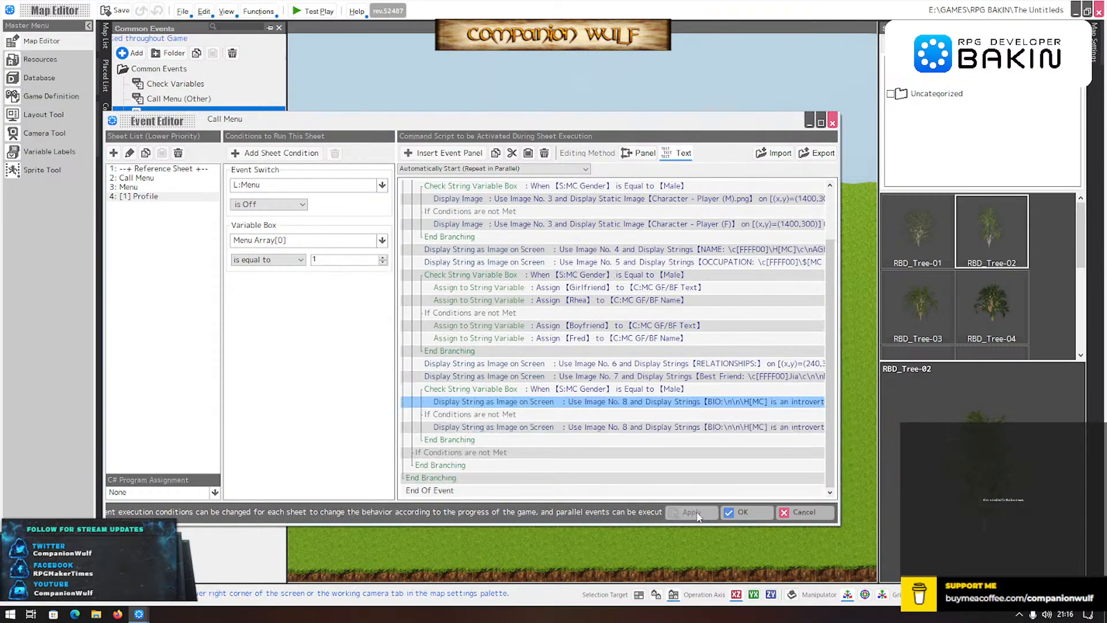
pyautogui.click(742, 513)
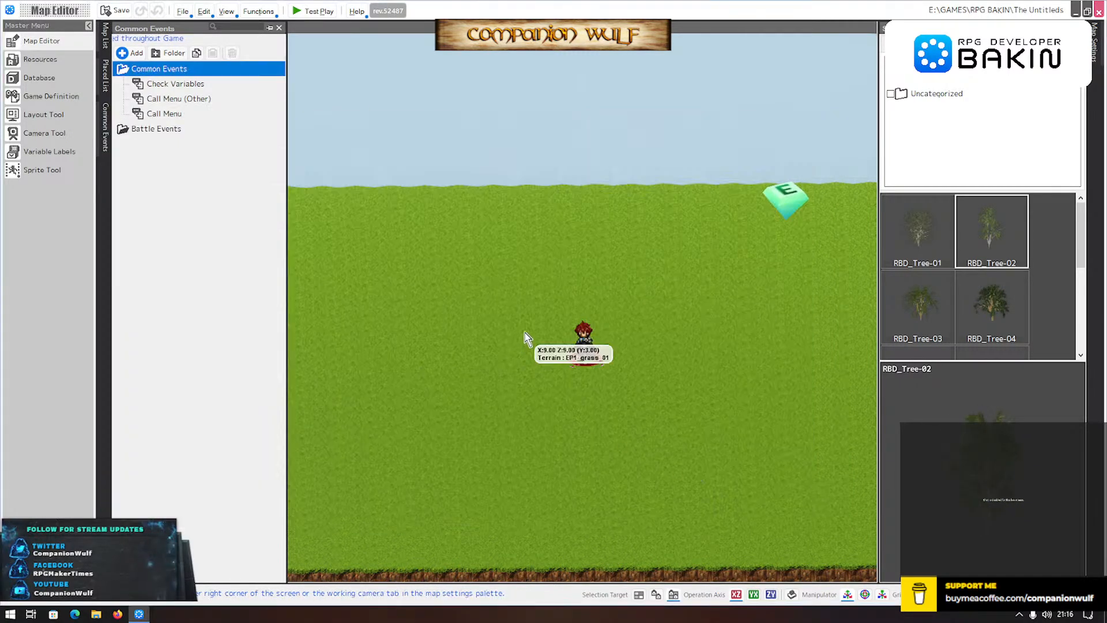
# - Check the MC Gender assignment in the map's Event1 and close the event without changes
pyautogui.doubleClick(793, 197)
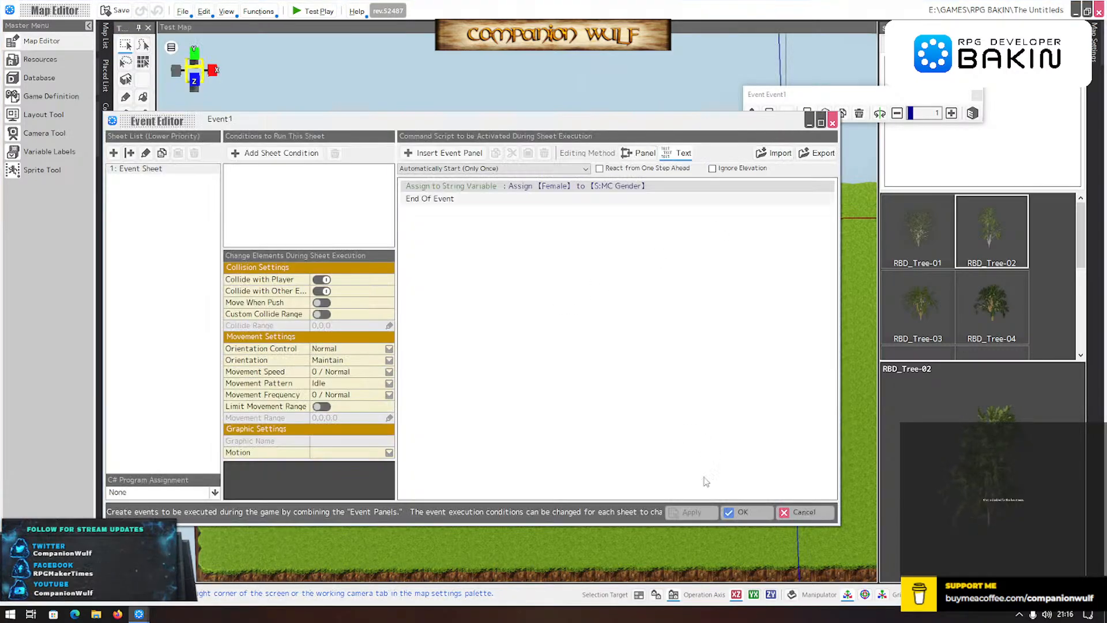
pyautogui.click(799, 512)
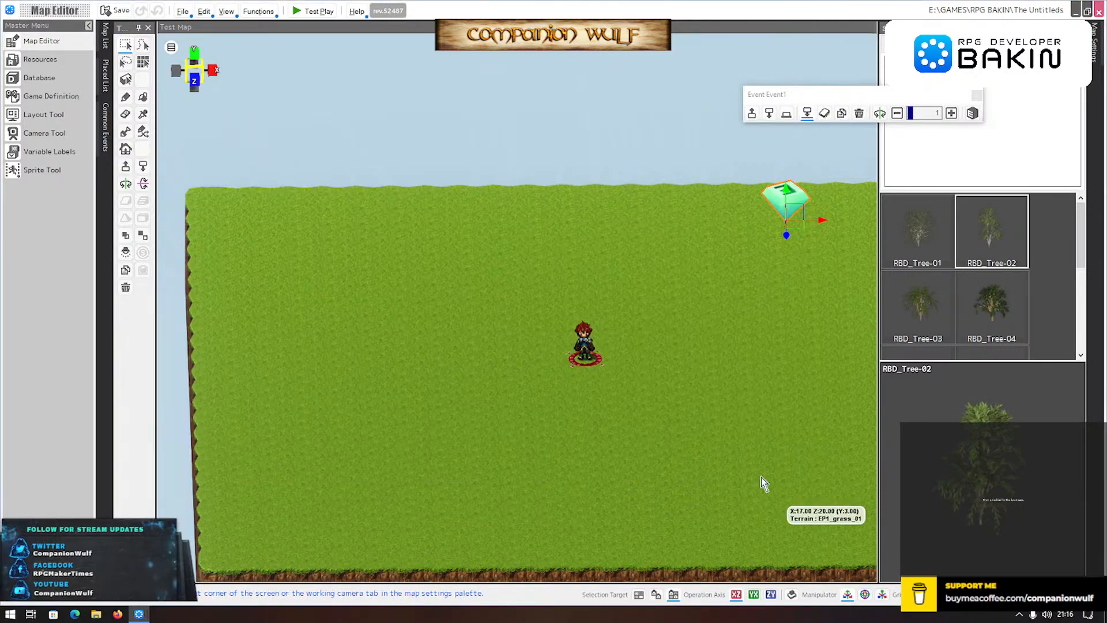
# - Test-play the game, check the female character's Profile screen in the tablet menu, and close the player
pyautogui.click(311, 11)
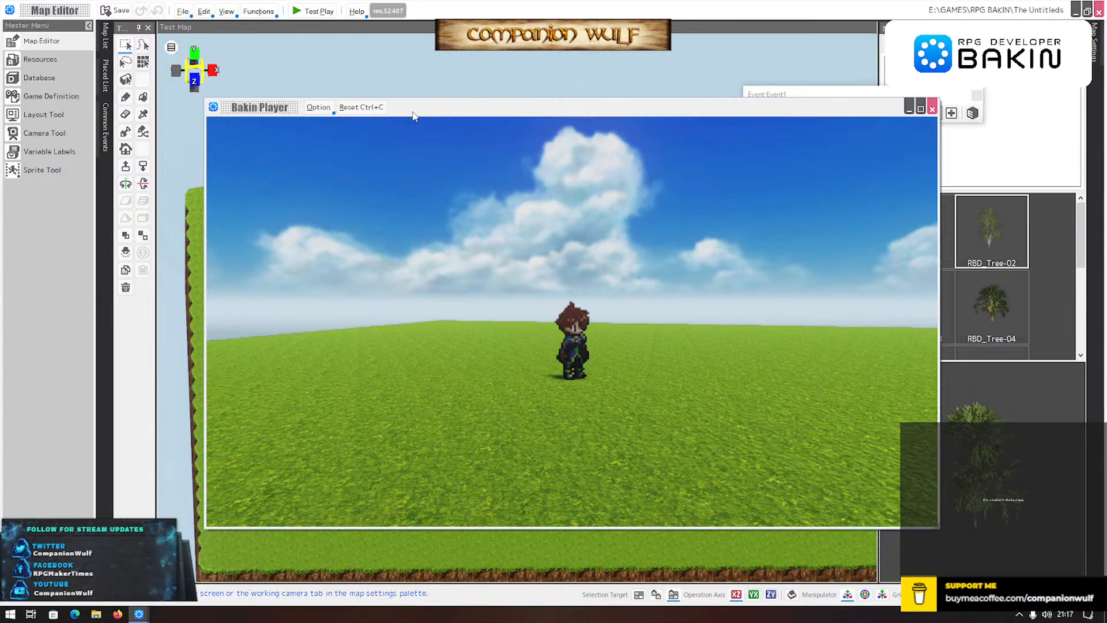
pyautogui.press('Escape')
pyautogui.press('Return')
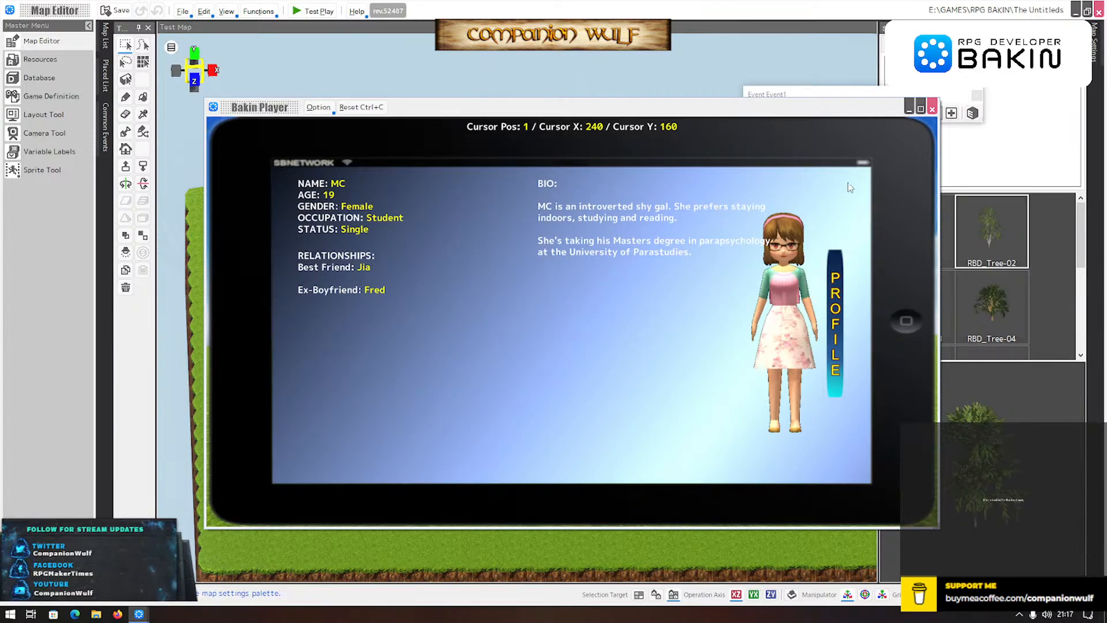
pyautogui.click(932, 109)
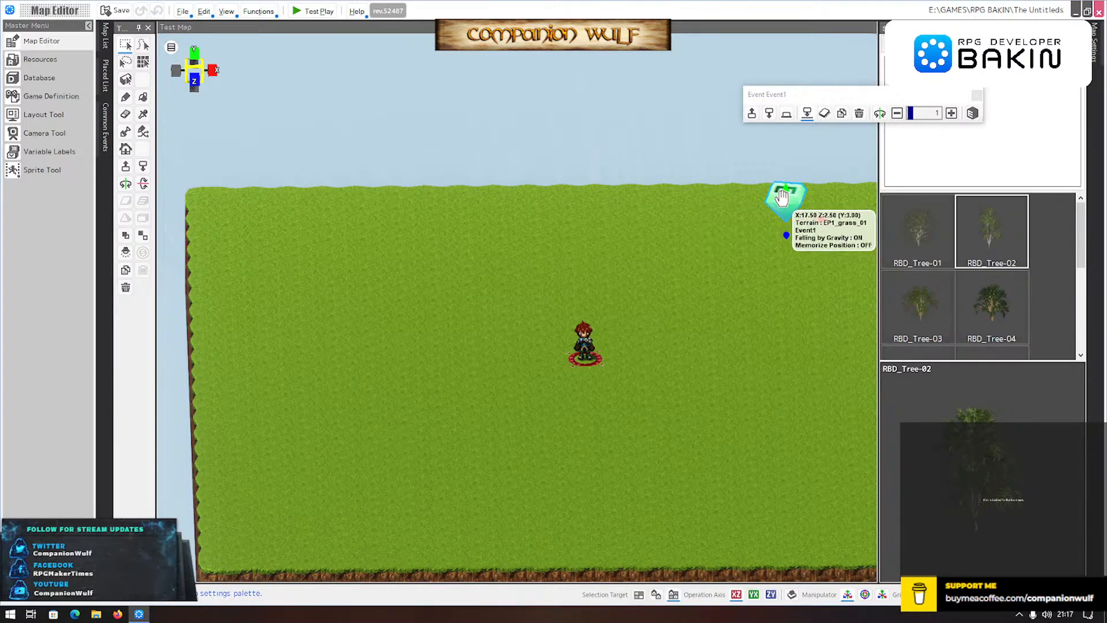
# - Change the MC Gender assignment in the map's Event1 to Male and save the event
pyautogui.doubleClick(783, 200)
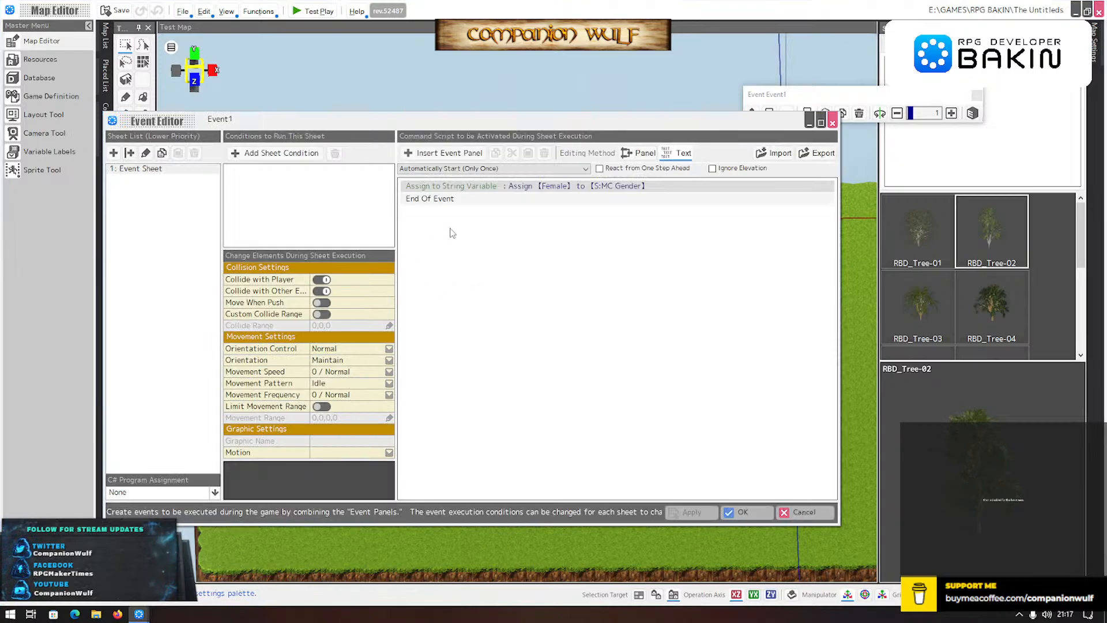
pyautogui.click(515, 188)
pyautogui.doubleClick(516, 188)
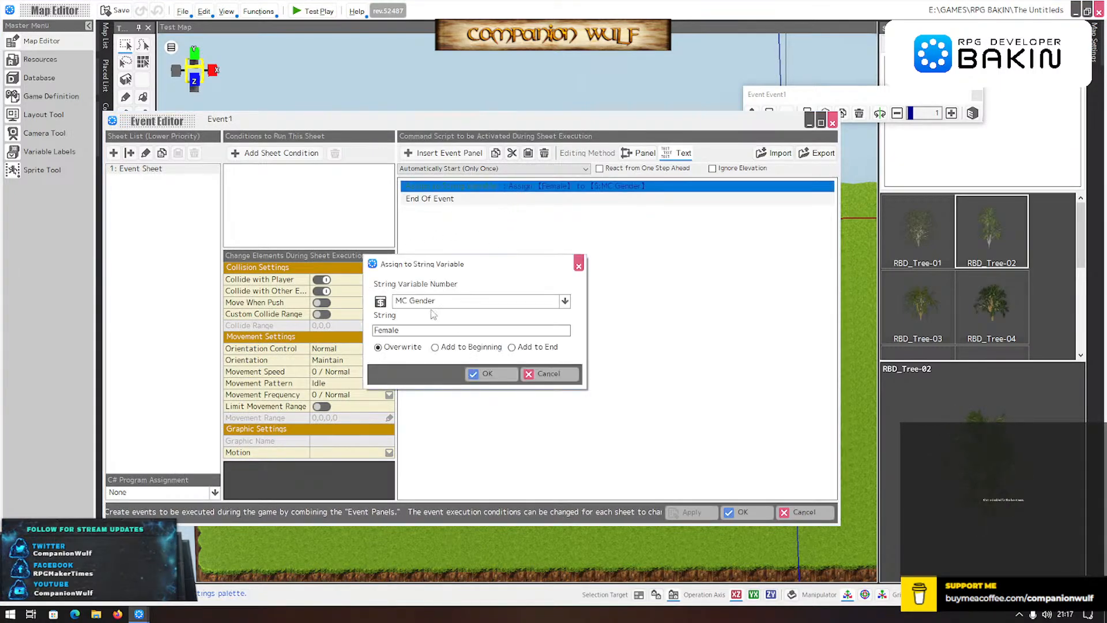
pyautogui.moveTo(390, 331); pyautogui.dragTo(309, 335)
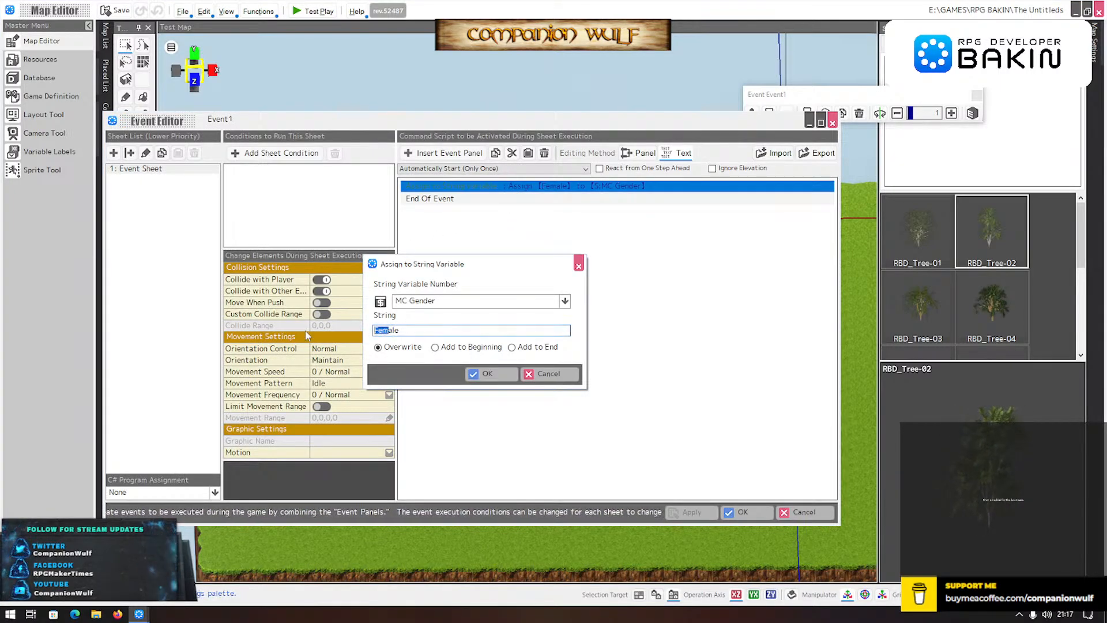
pyautogui.write('M')
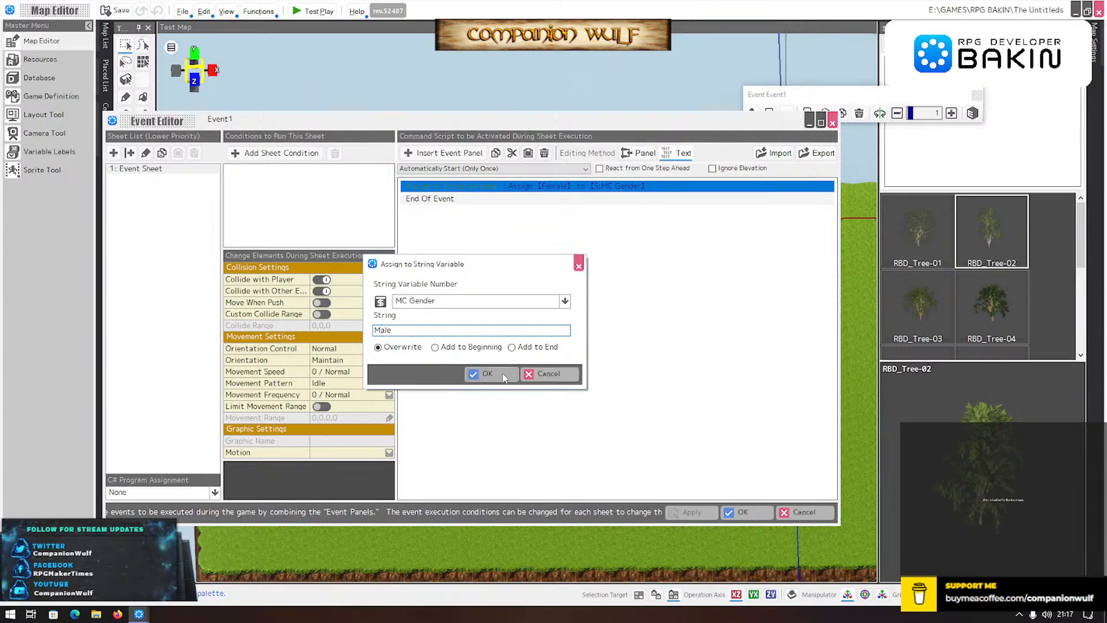
pyautogui.click(485, 373)
pyautogui.click(702, 516)
pyautogui.click(748, 515)
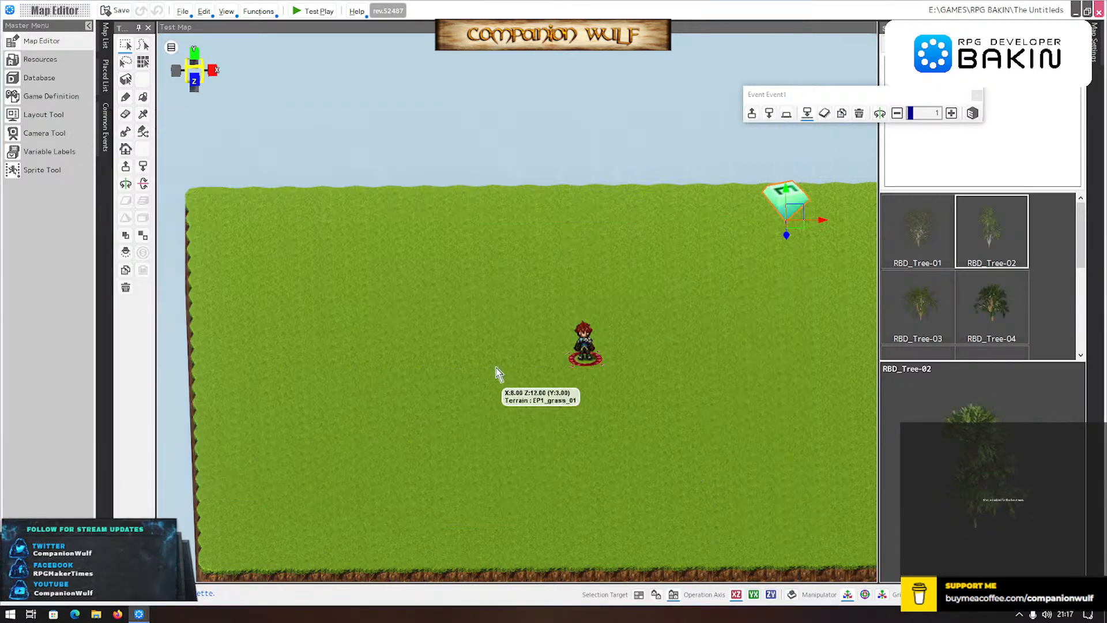
# - Test-play the game, check the male character's Profile screen in the tablet menu, and close the player
pyautogui.click(312, 11)
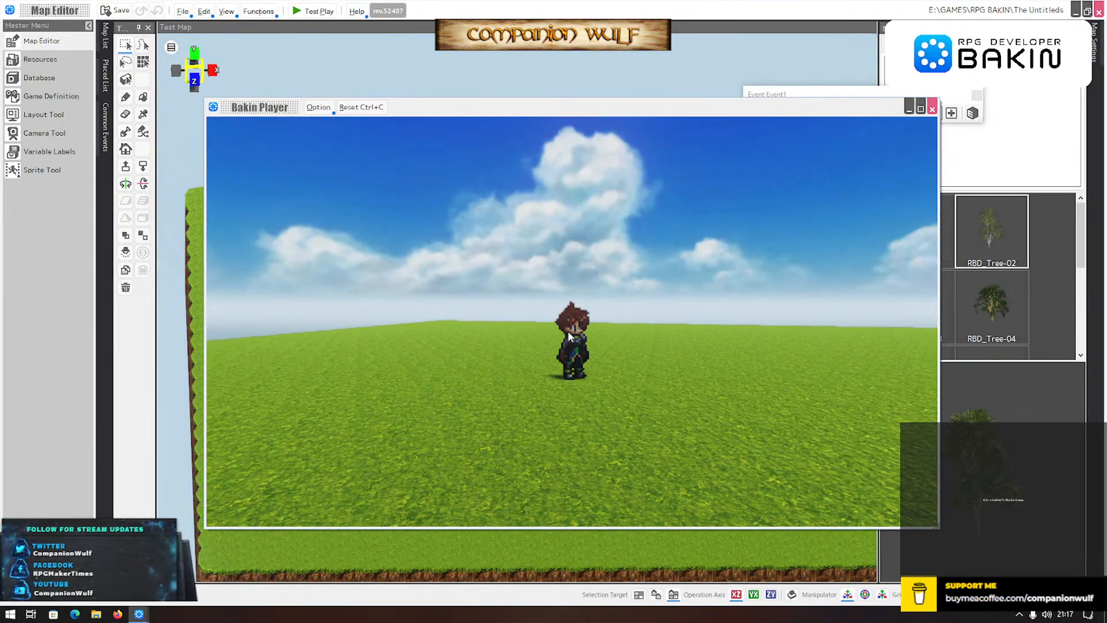
pyautogui.press('Return')
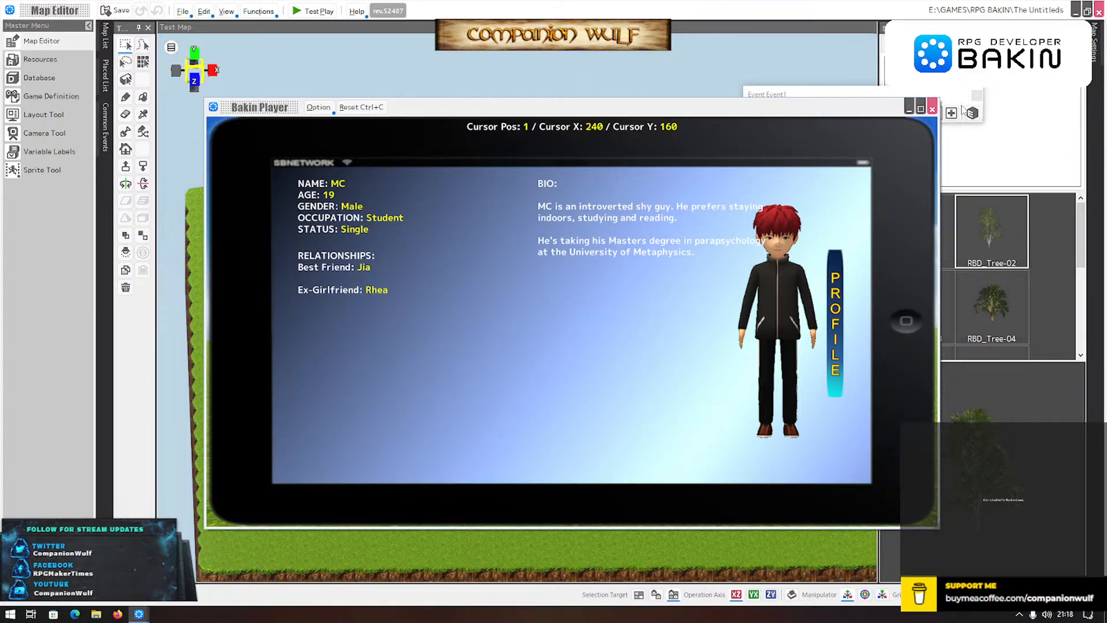
pyautogui.click(933, 110)
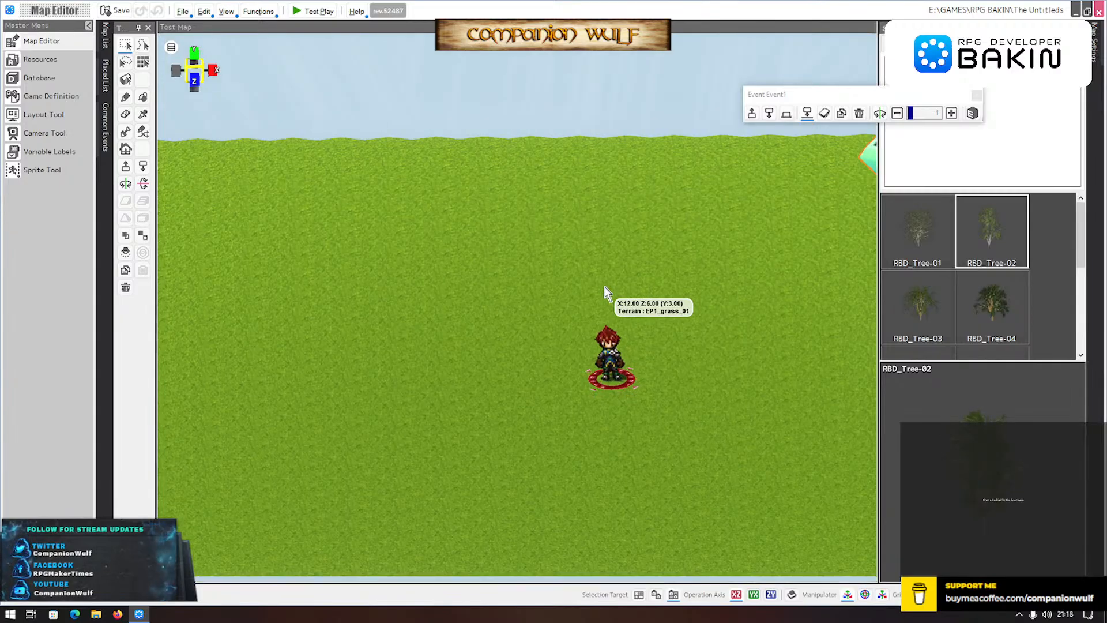
# - Open the Profile sheet of the Call Menu common event and review its command script down to the biography commands
pyautogui.scroll(-3, 604, 287)
pyautogui.moveTo(624, 317); pyautogui.dragTo(590, 320, button='middle')
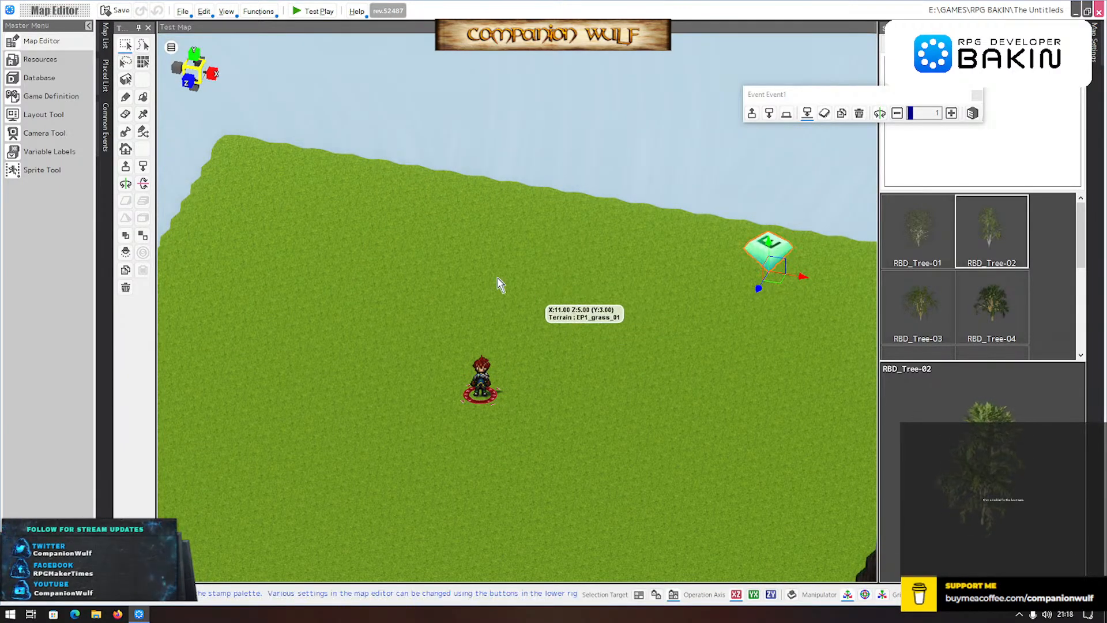
pyautogui.click(106, 125)
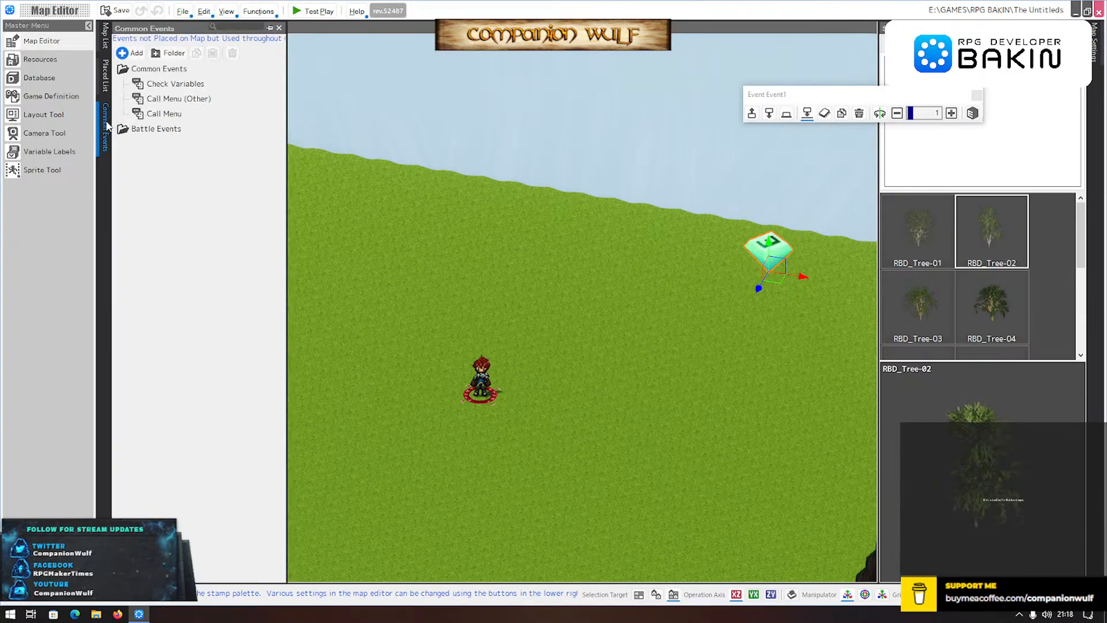
pyautogui.click(185, 119)
pyautogui.doubleClick(185, 119)
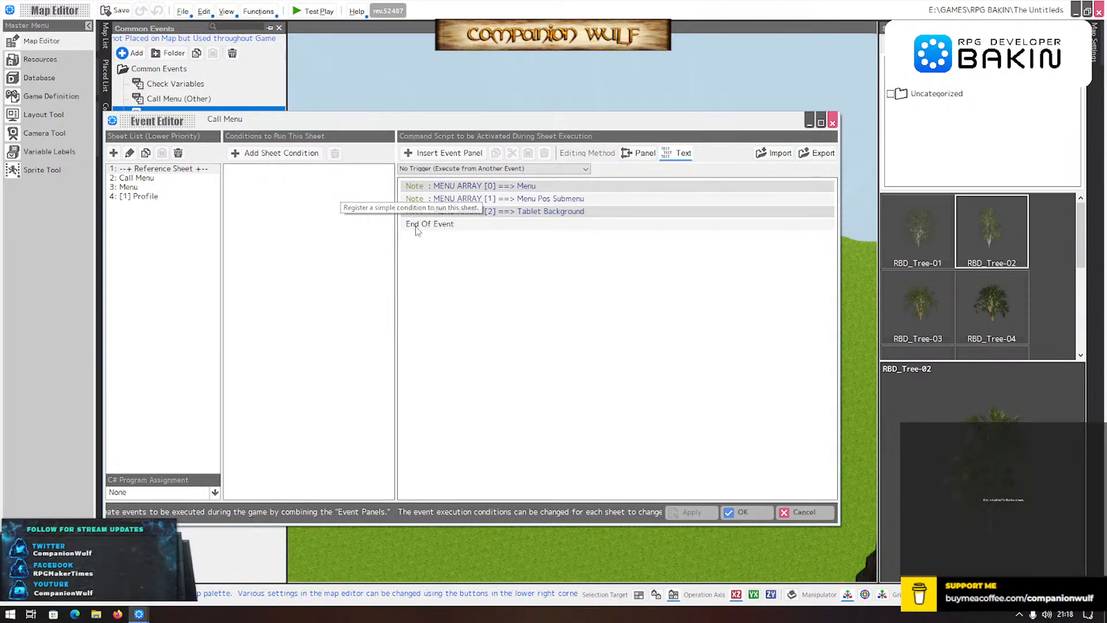
pyautogui.click(121, 197)
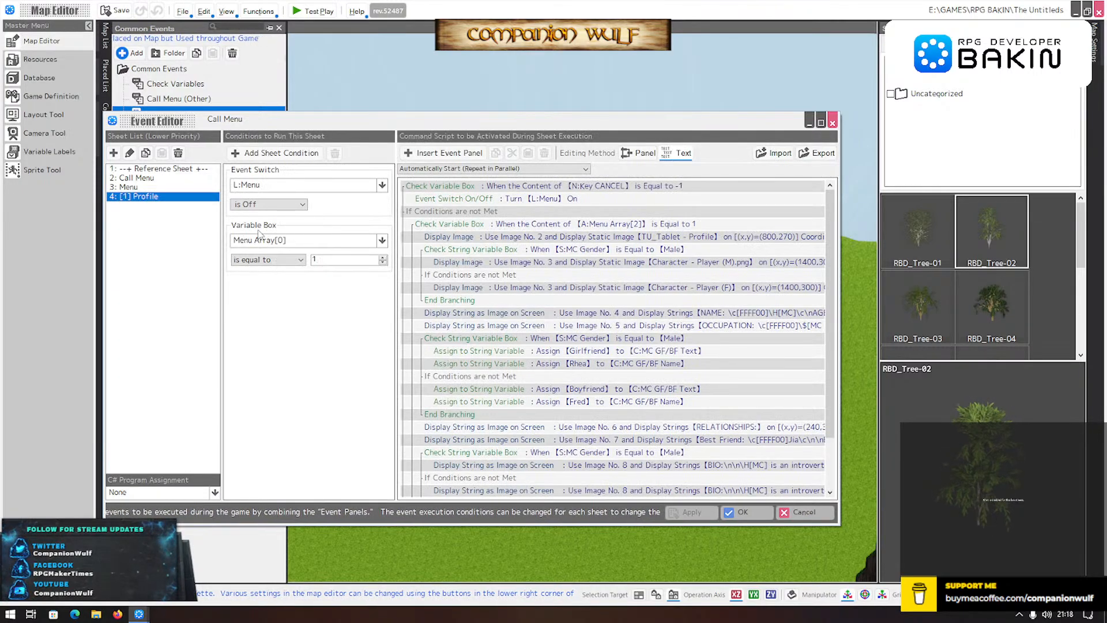
pyautogui.scroll(-3, 638, 361)
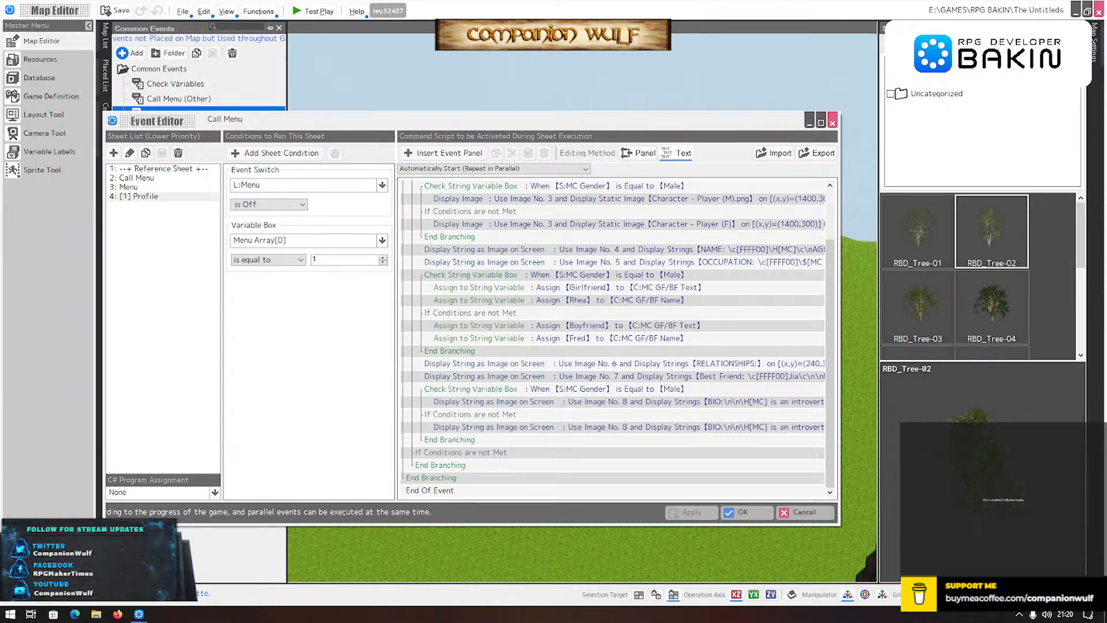
# - Switch to the MENU #1: Profile reference event, examine its second-page commands and developer-note message, and close it without changes
pyautogui.hotkey('alt', 'Tab')
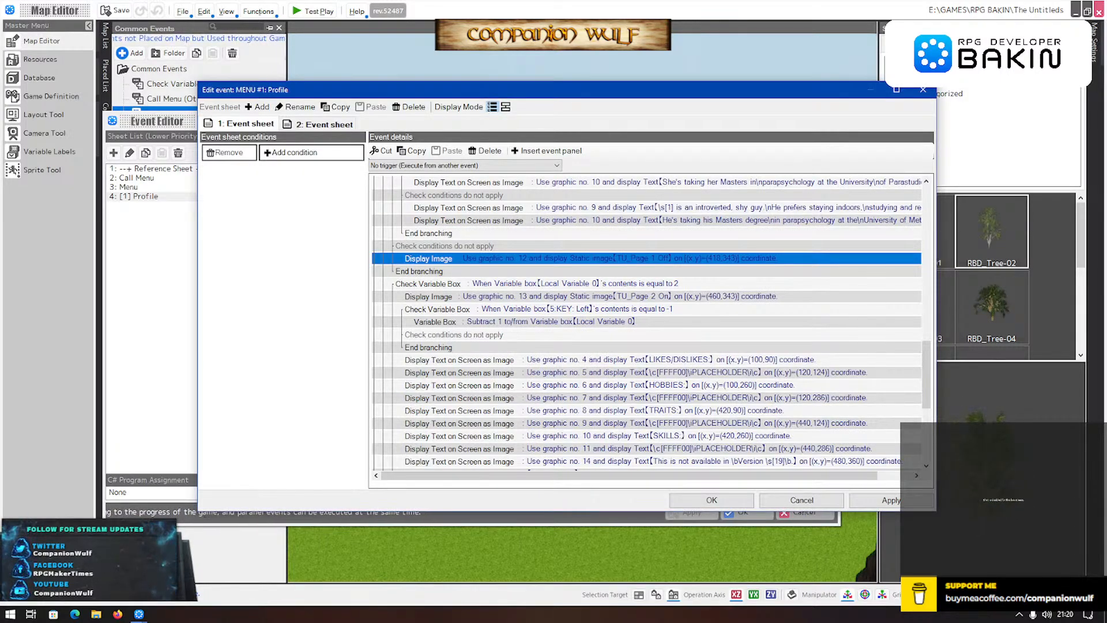
pyautogui.click(584, 283)
pyautogui.scroll(-4, 594, 306)
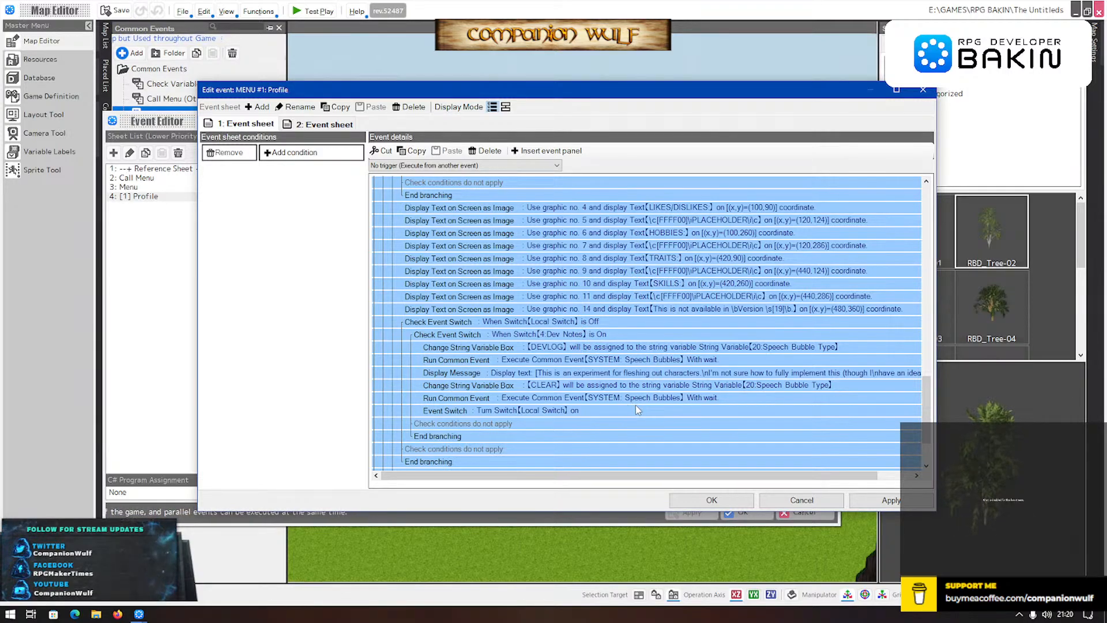
pyautogui.click(601, 361)
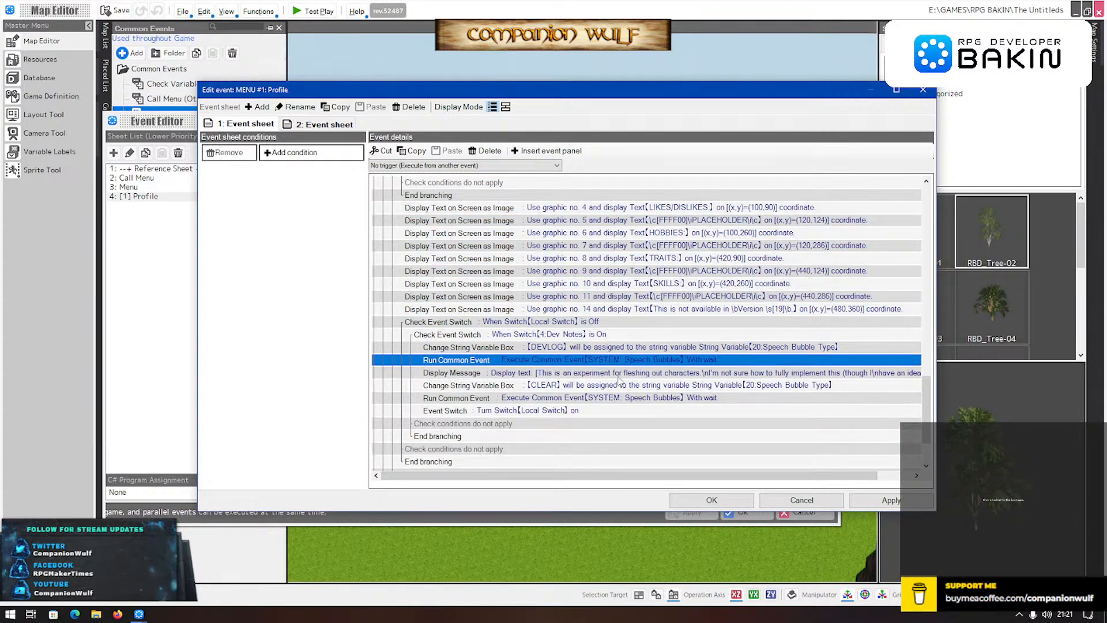
pyautogui.click(618, 376)
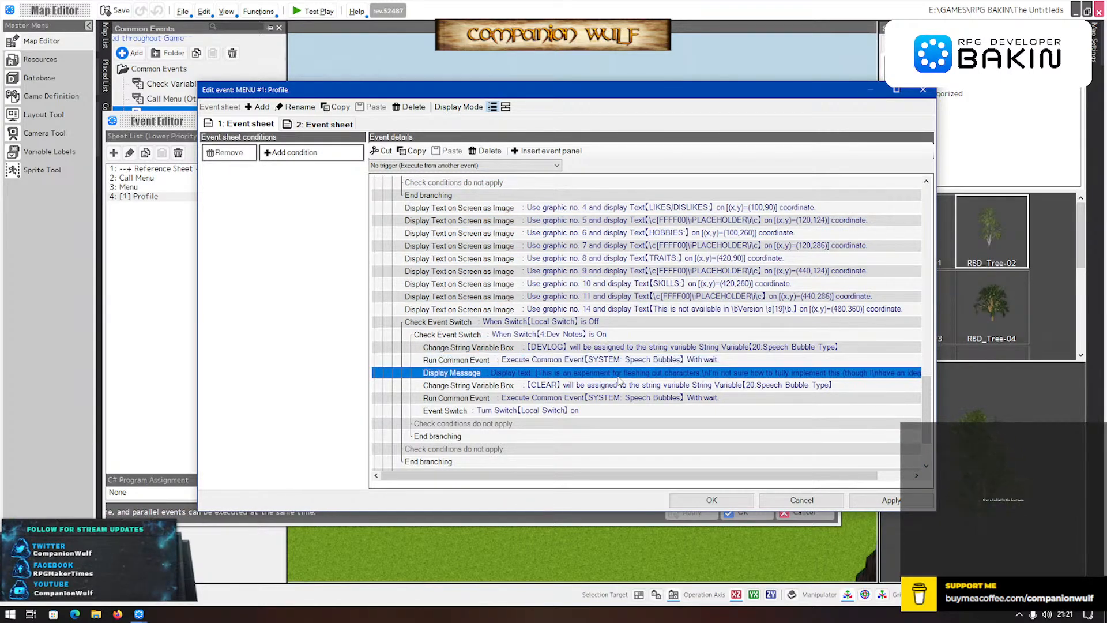
pyautogui.doubleClick(620, 381)
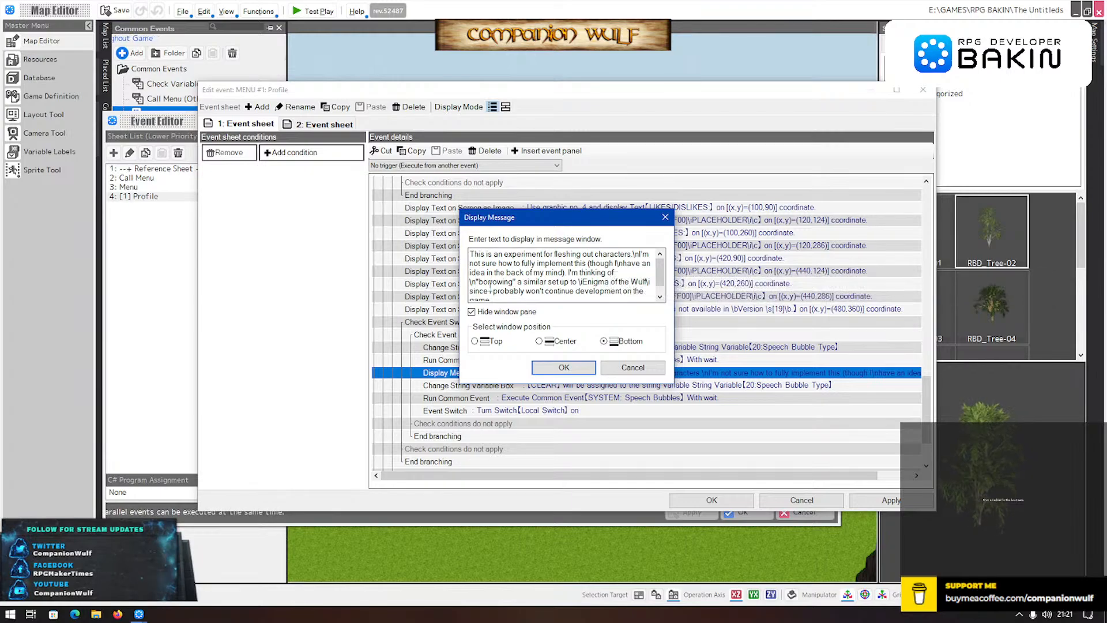
pyautogui.click(633, 368)
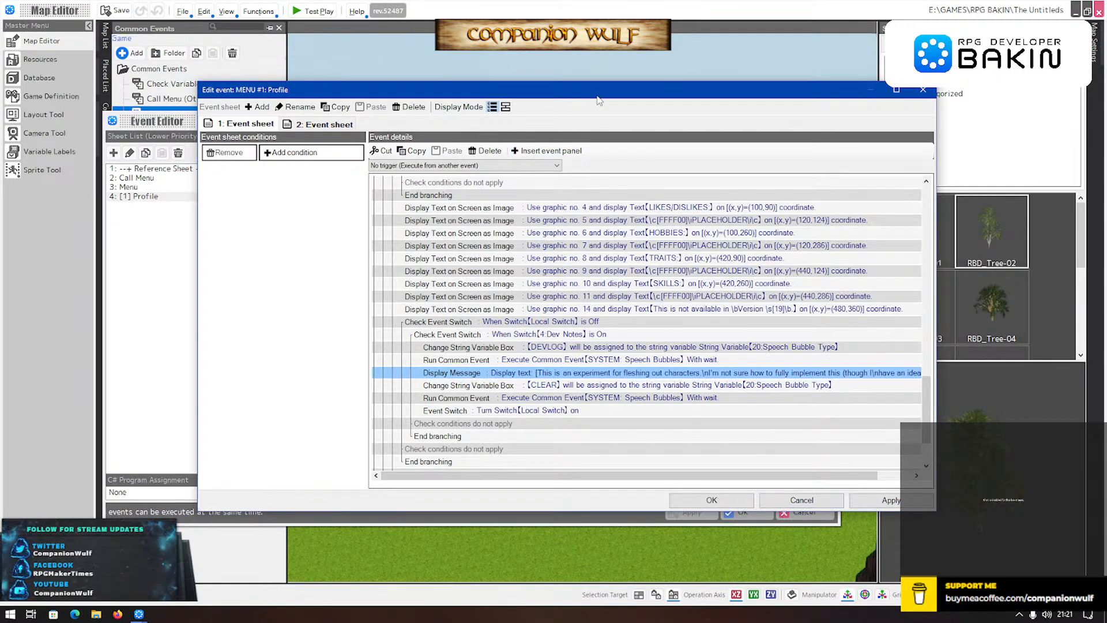
pyautogui.press('Escape')
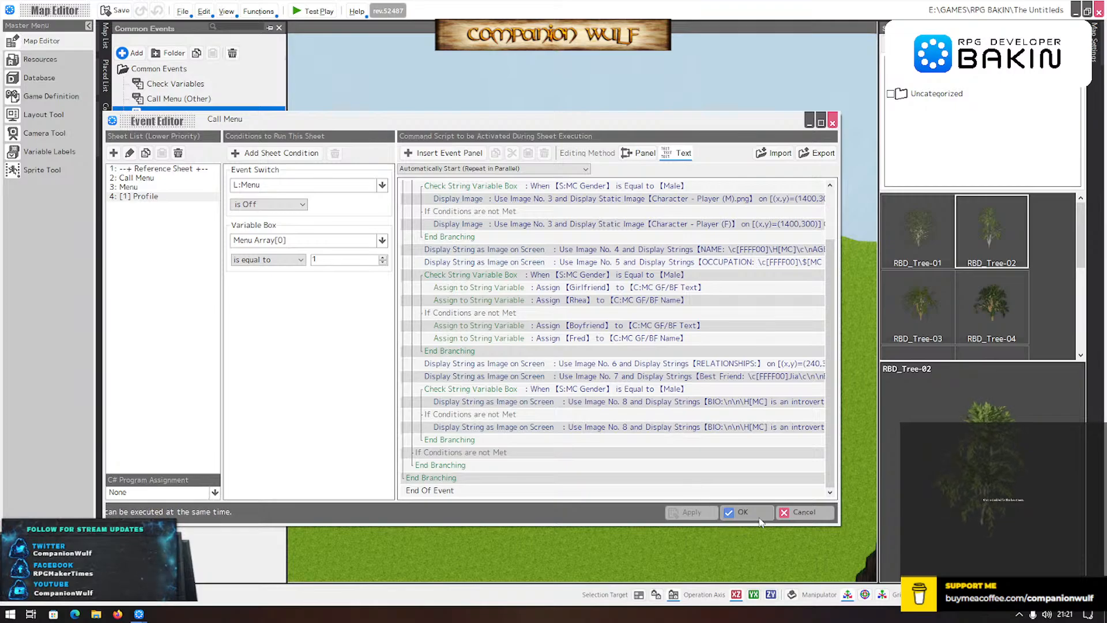
# - Review the Profile sheet's display commands and branches, and close the Call Menu event without changes
pyautogui.scroll(2, 623, 443)
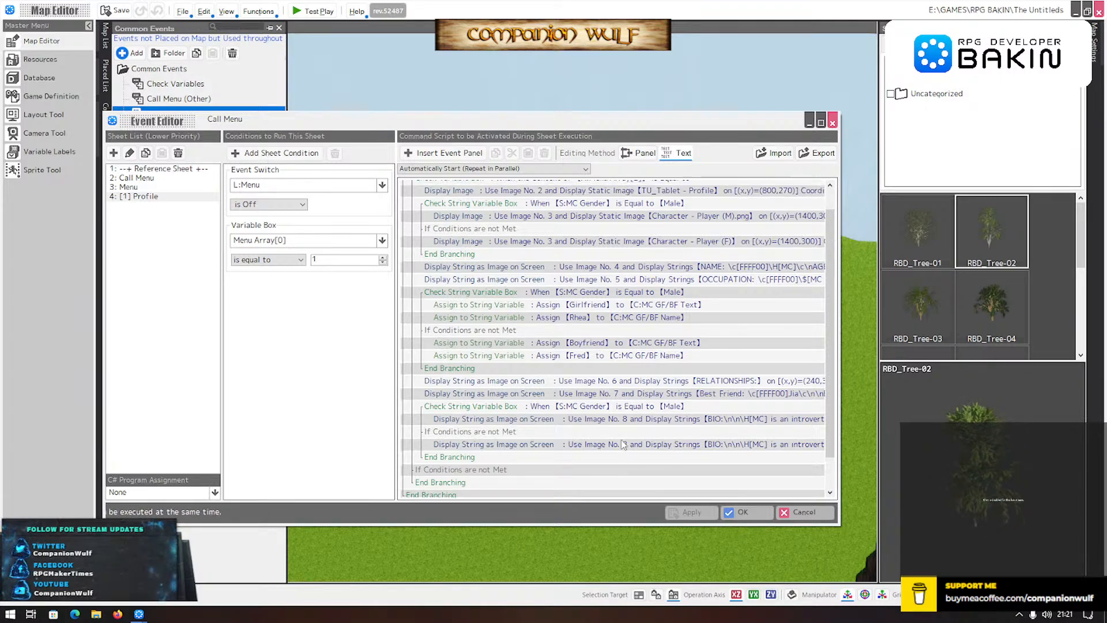
pyautogui.scroll(-2, 623, 443)
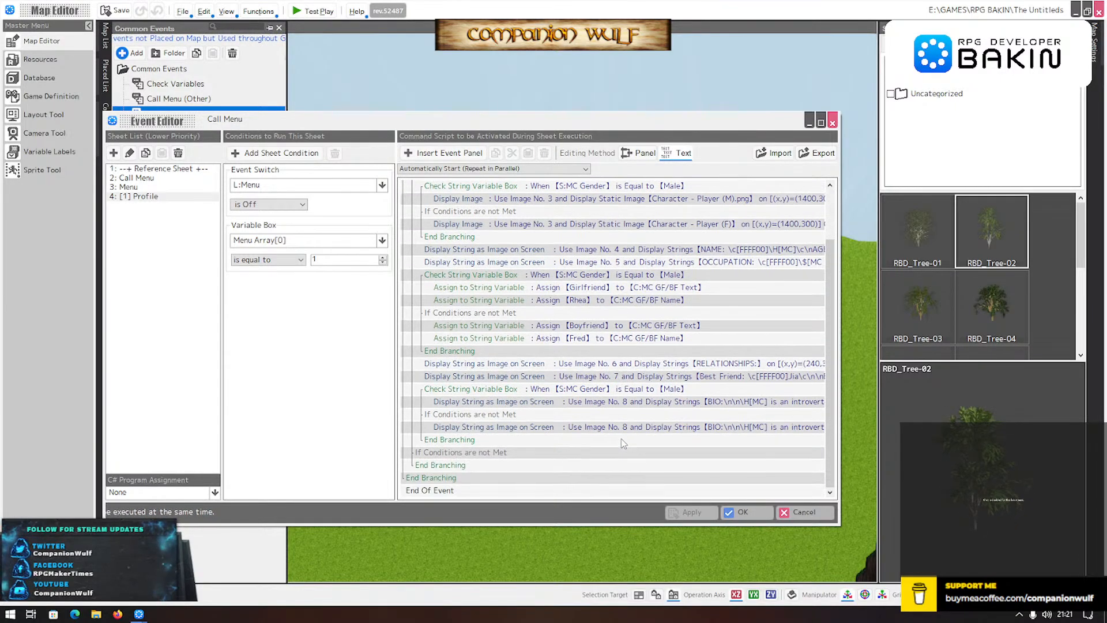
pyautogui.scroll(2, 624, 439)
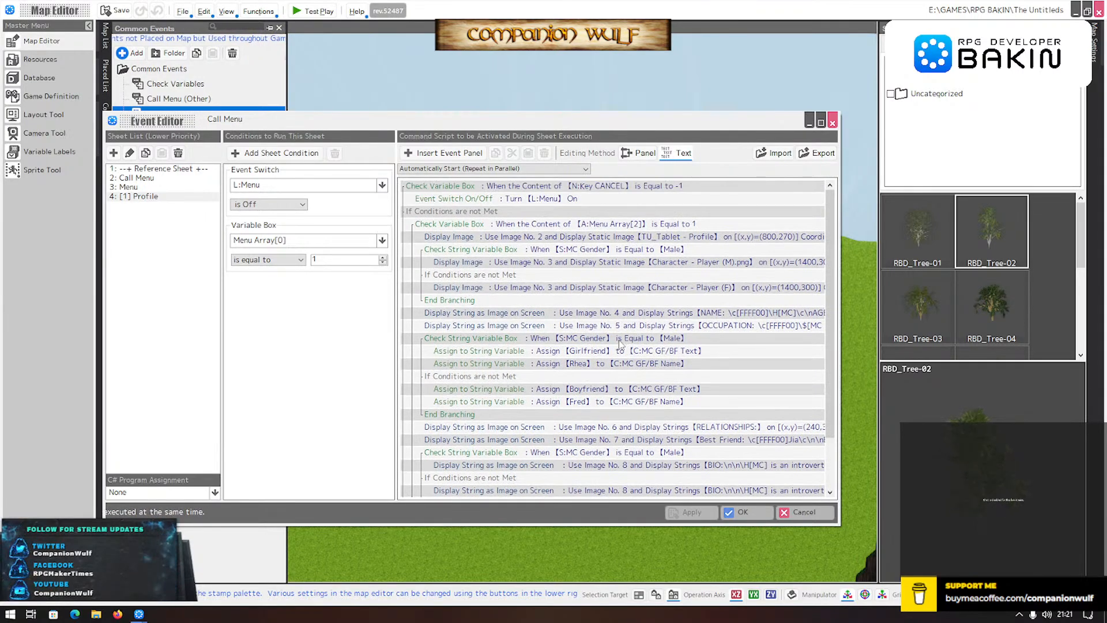
pyautogui.click(592, 238)
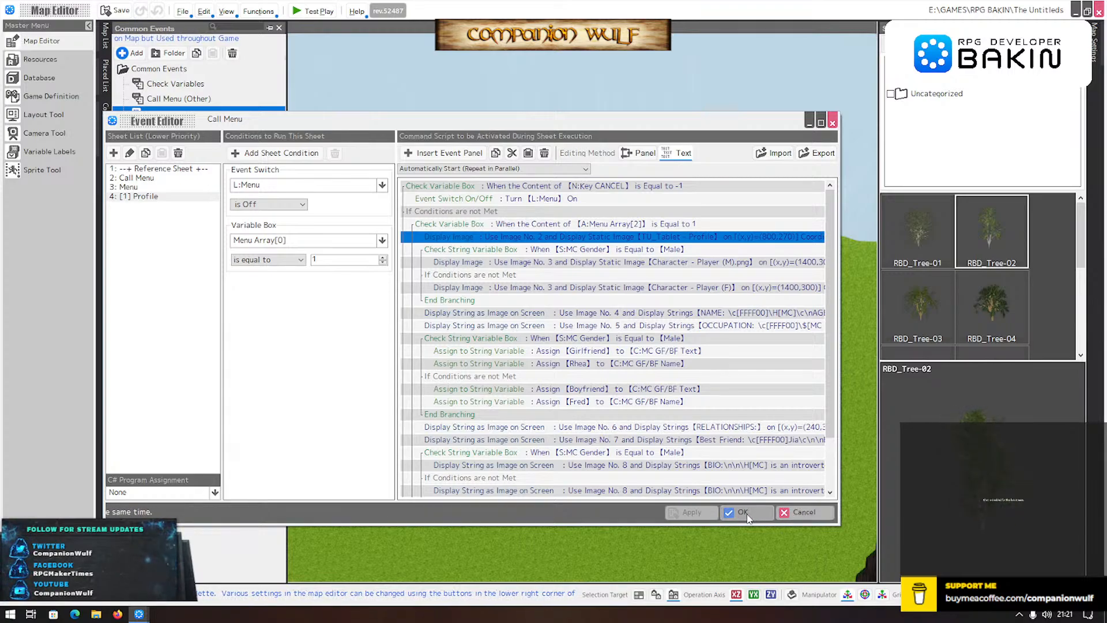
pyautogui.click(802, 513)
# - Test-play opening the Profile screen and returning to the tablet's main menu, and close the player
pyautogui.click(306, 14)
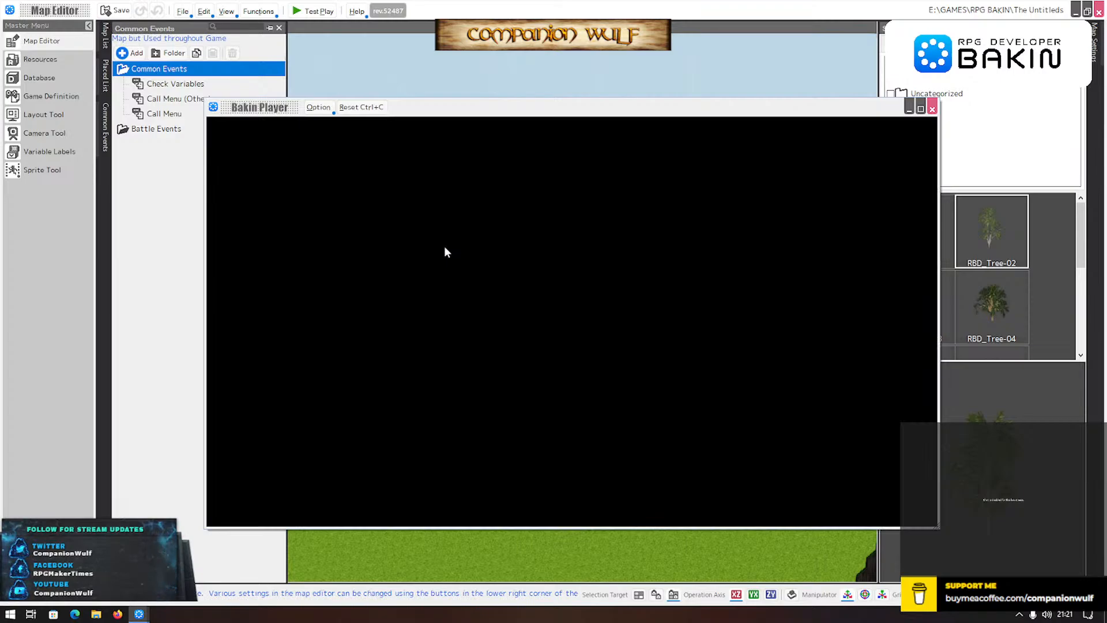
pyautogui.press('Escape')
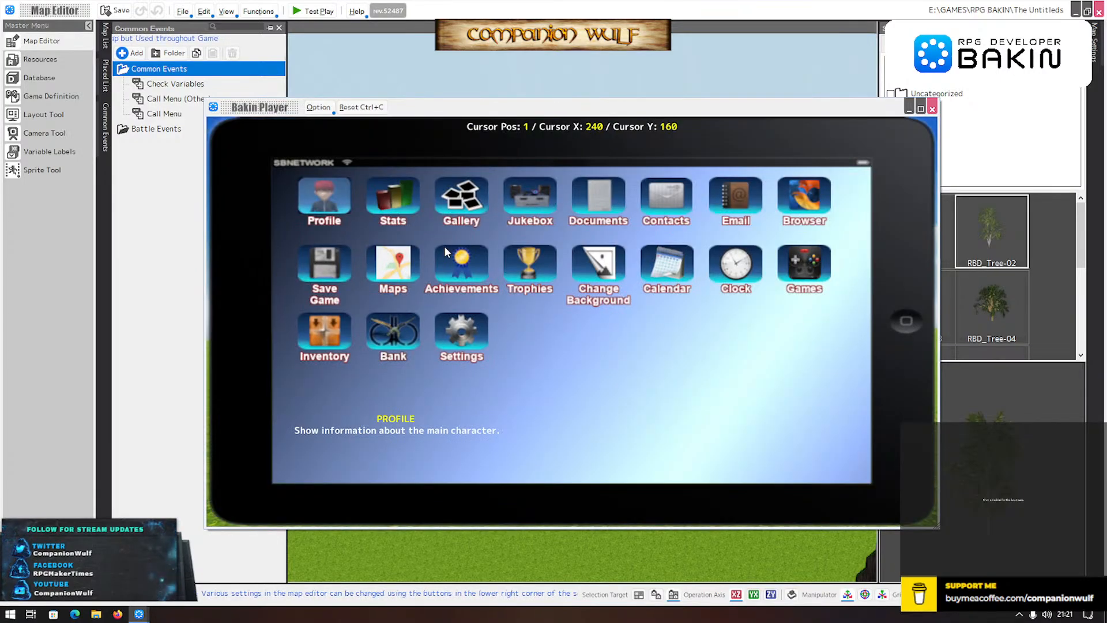
pyautogui.press('Return')
pyautogui.press('Escape')
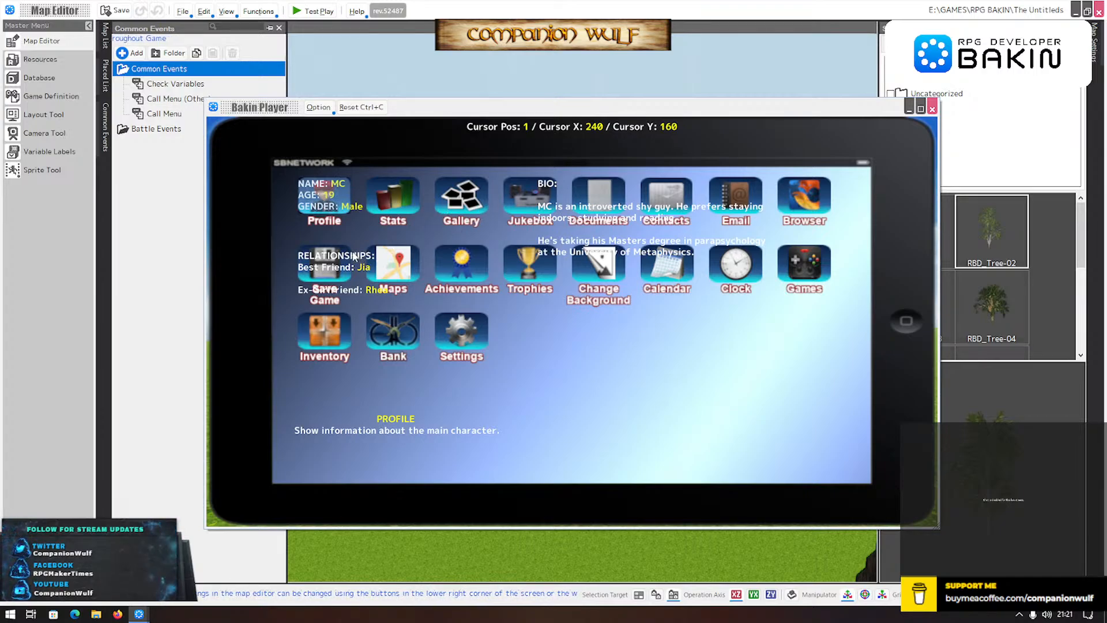
pyautogui.click(932, 109)
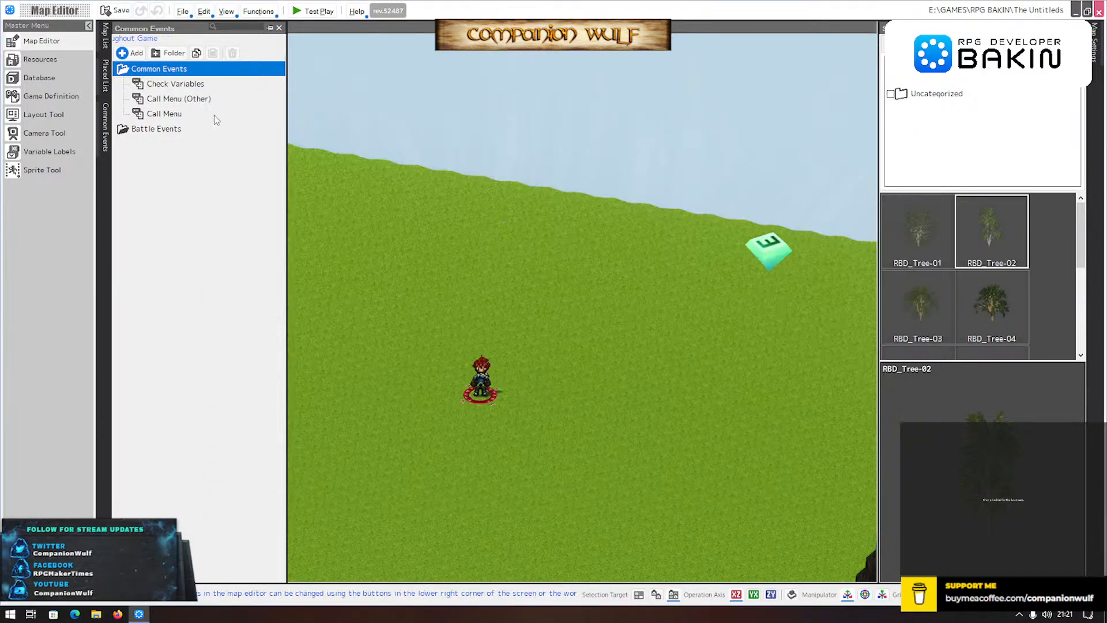
# - Open the Call Menu event's Profile sheet and check which image numbers its text display commands use
pyautogui.click(176, 119)
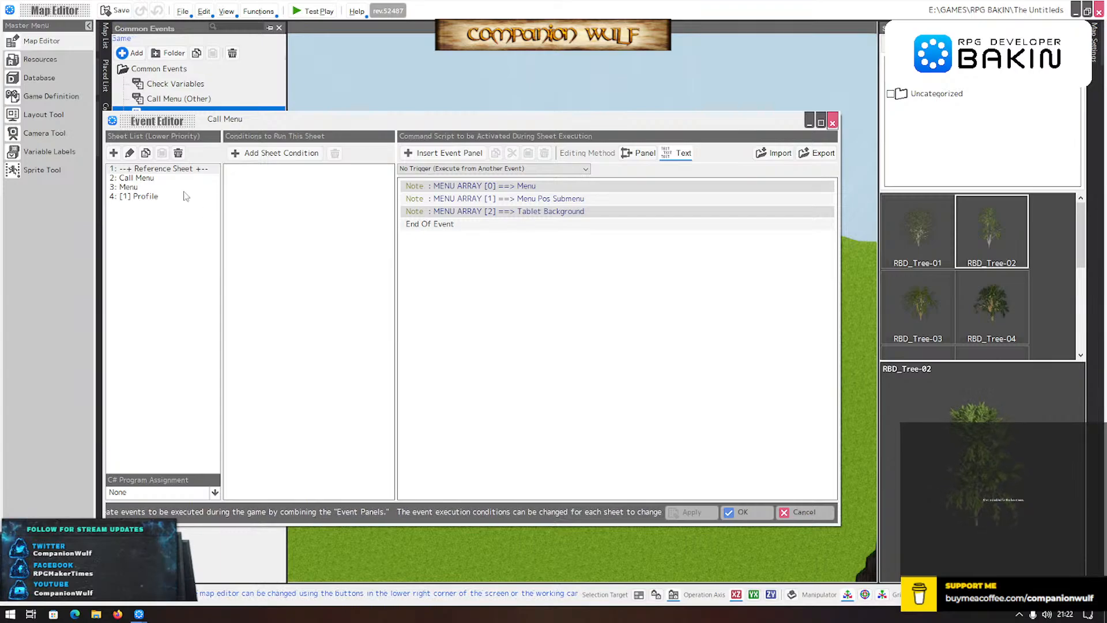
pyautogui.click(139, 196)
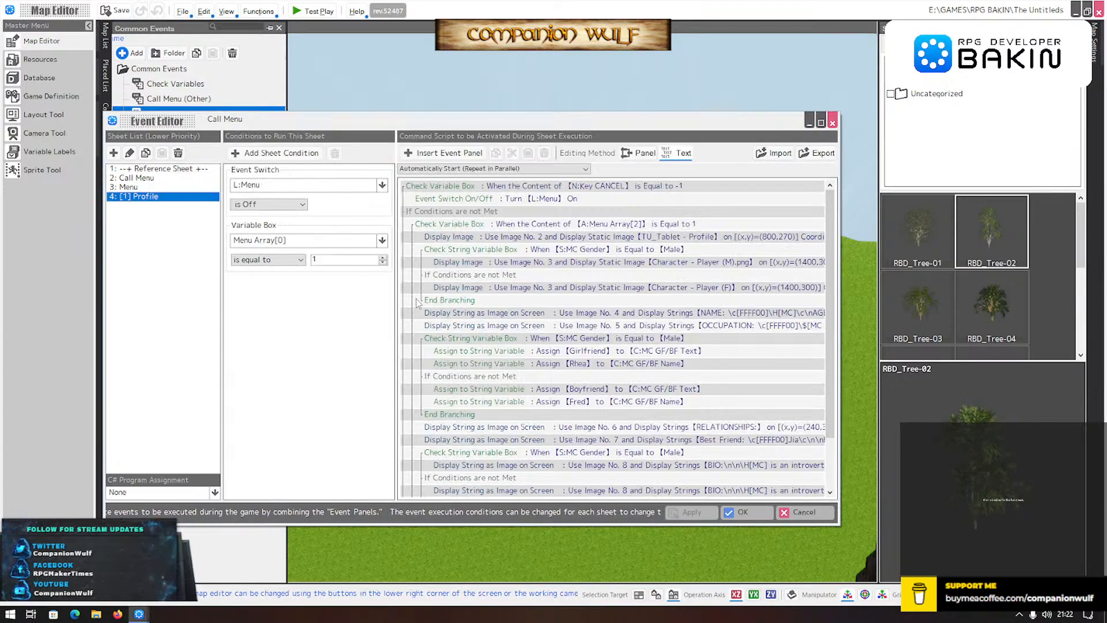
pyautogui.scroll(-5, 526, 381)
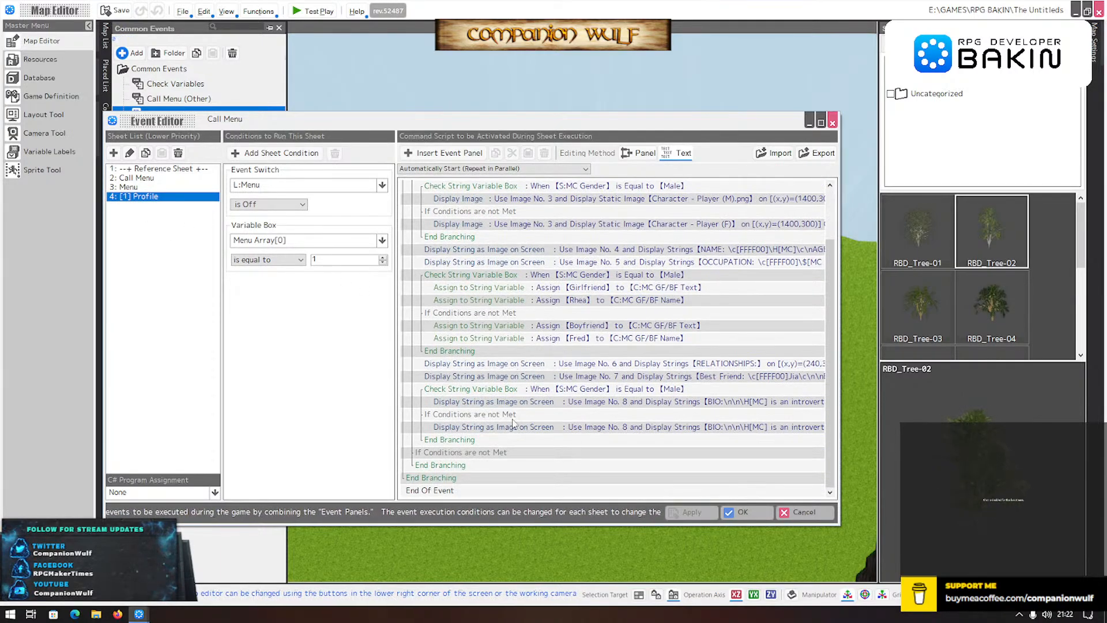
pyautogui.scroll(2, 518, 428)
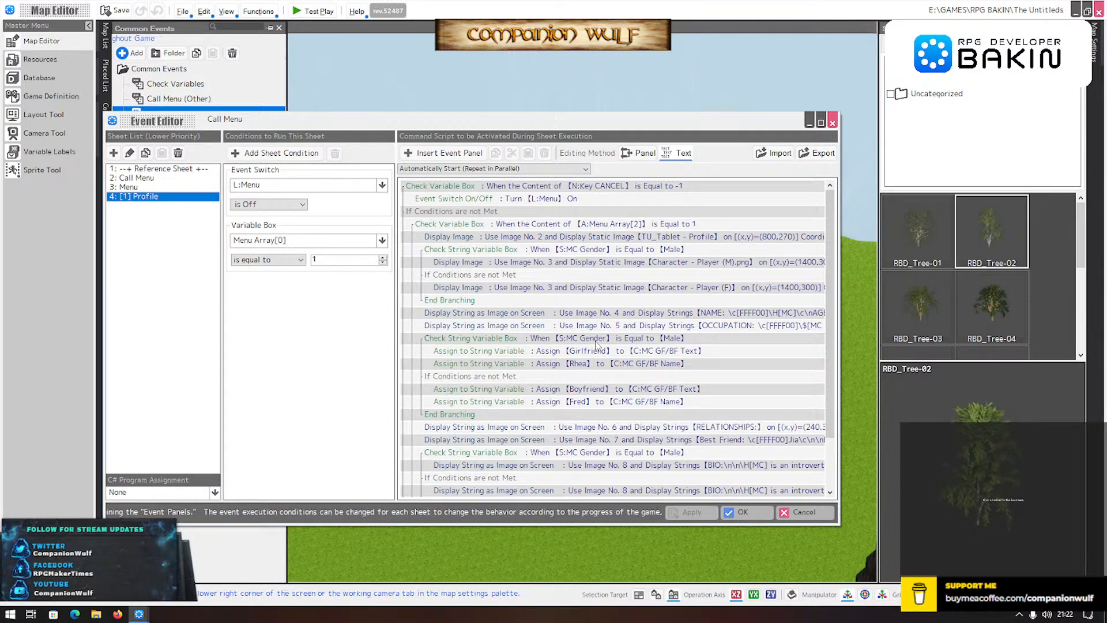
pyautogui.click(601, 314)
pyautogui.click(602, 327)
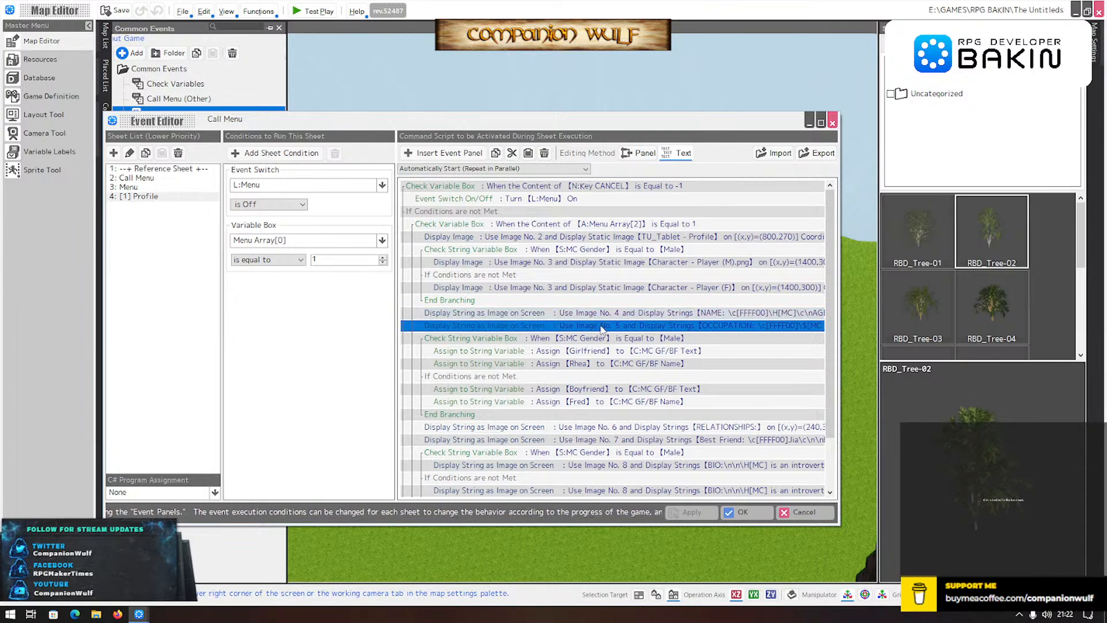
pyautogui.click(602, 315)
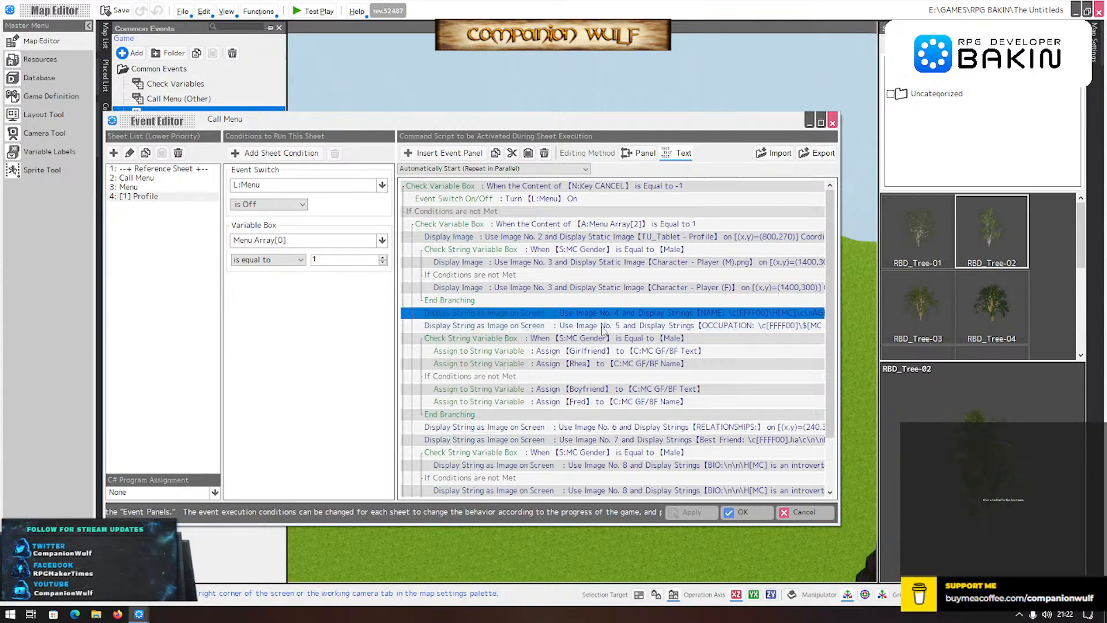
pyautogui.click(602, 328)
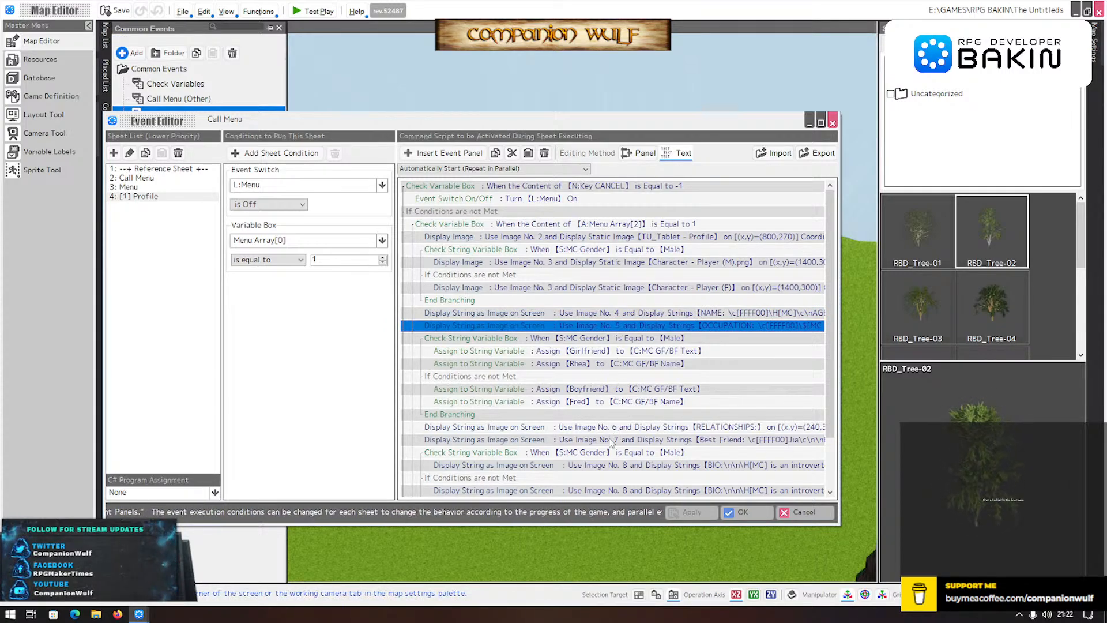
pyautogui.scroll(-1, 625, 468)
pyautogui.scroll(-1, 626, 468)
pyautogui.scroll(2, 626, 468)
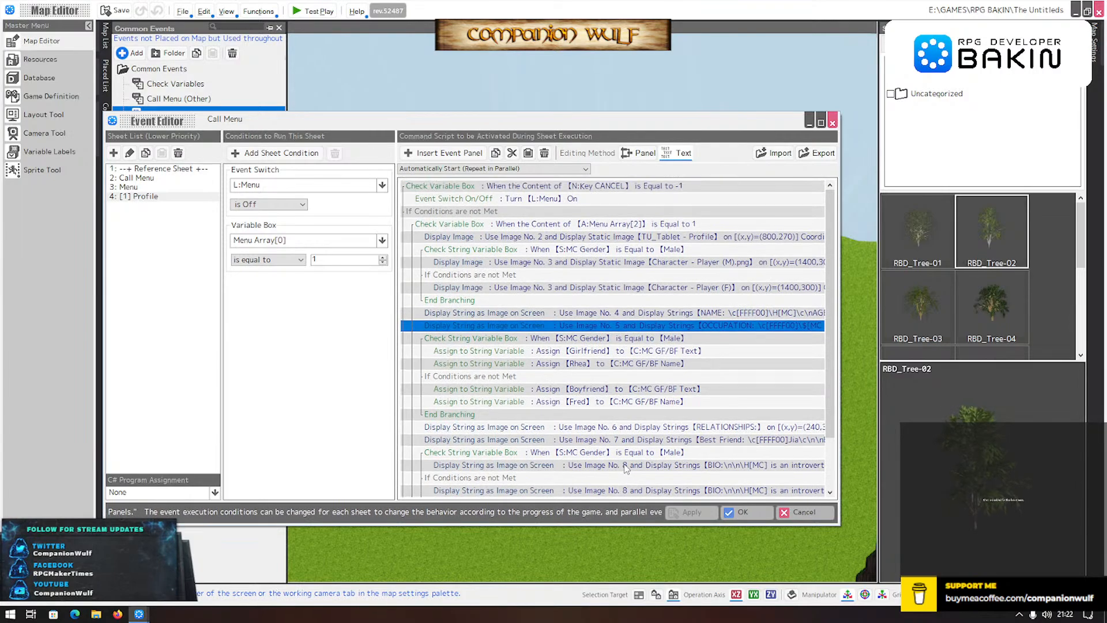
# - Insert a Delete Image command for image 4 before the L:Menu switch command in the Key CANCEL branch
pyautogui.click(502, 199)
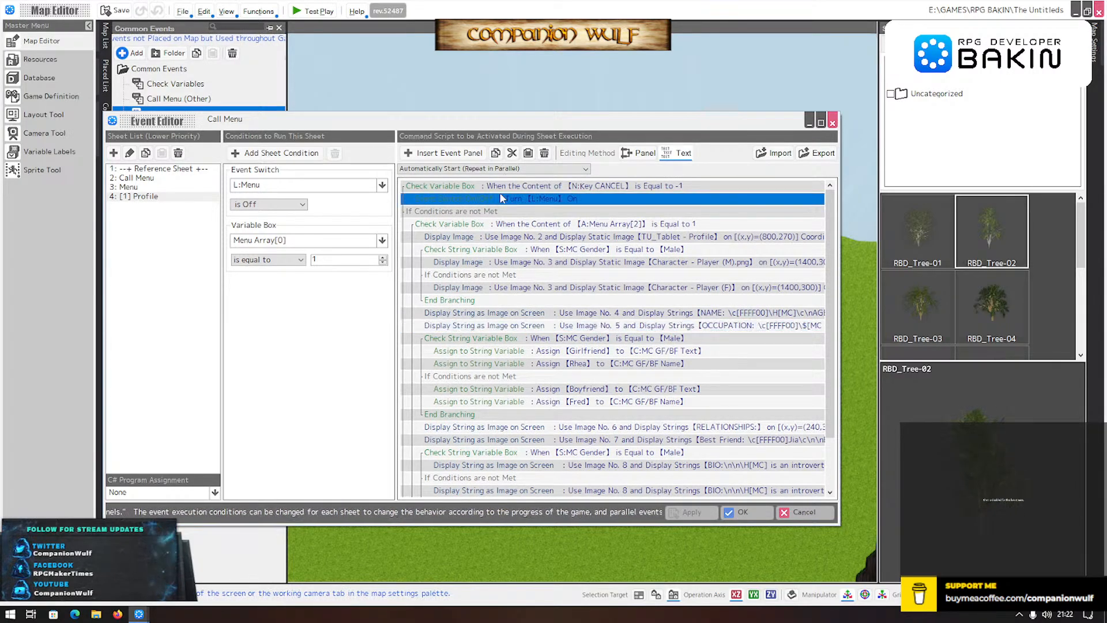
pyautogui.click(460, 154)
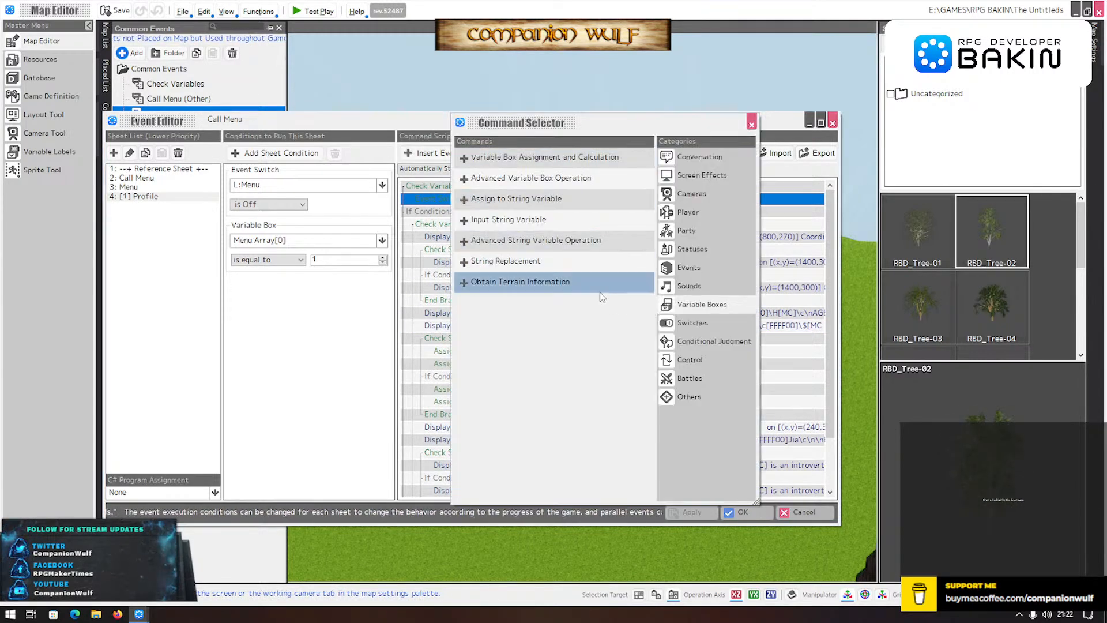
pyautogui.click(698, 175)
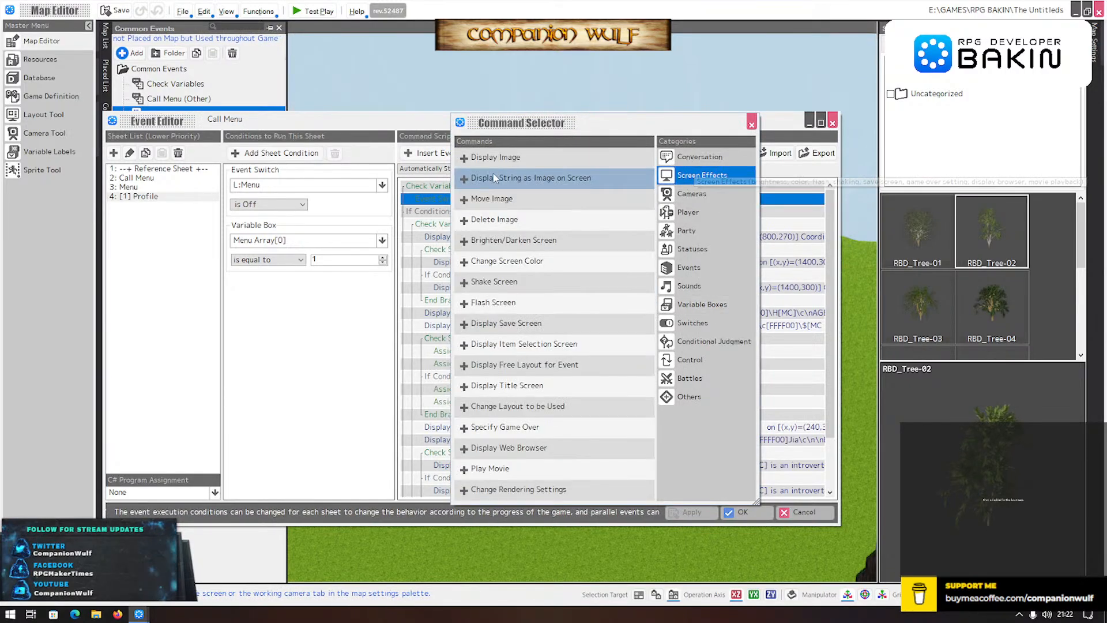
pyautogui.click(503, 220)
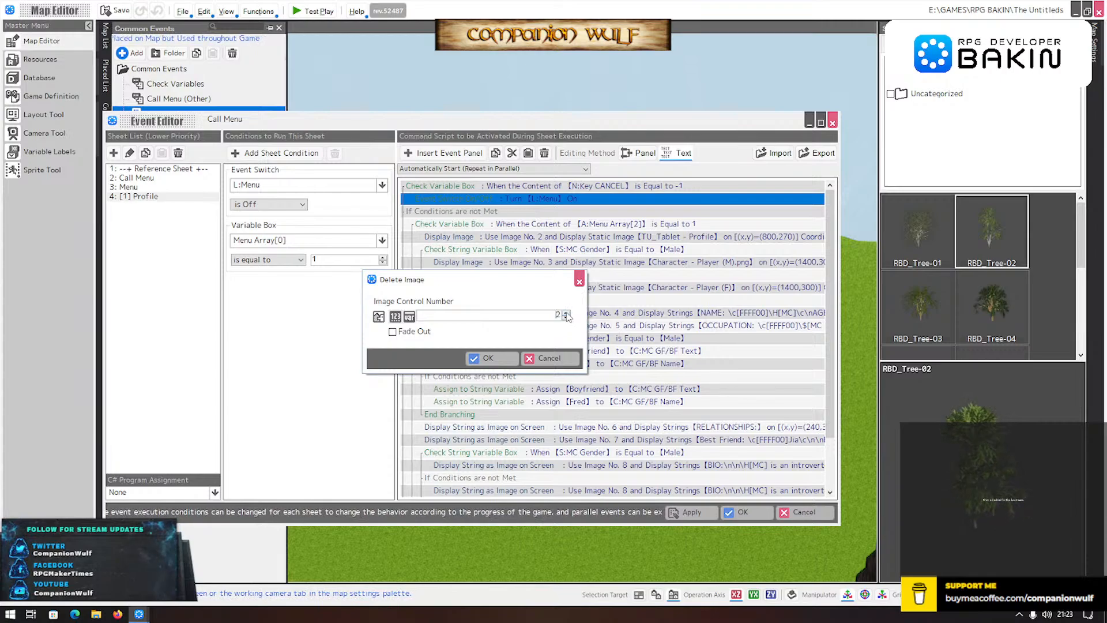
pyautogui.click(484, 358)
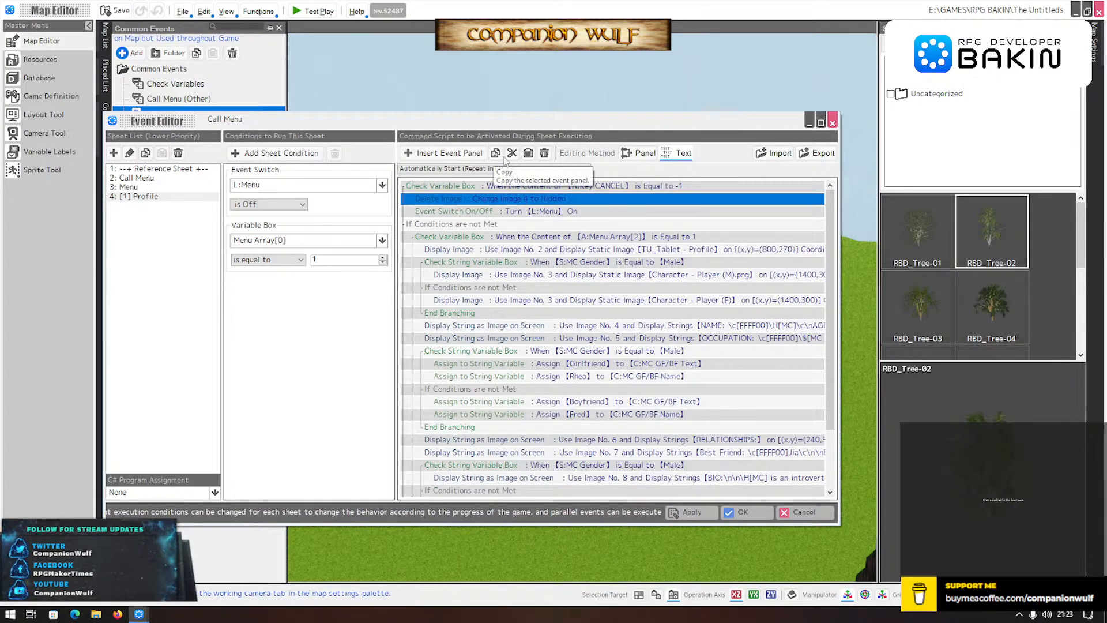
# - Add four copies of the Delete Image command and set the second command's image control number to 5
pyautogui.click(528, 155)
pyautogui.click(528, 154)
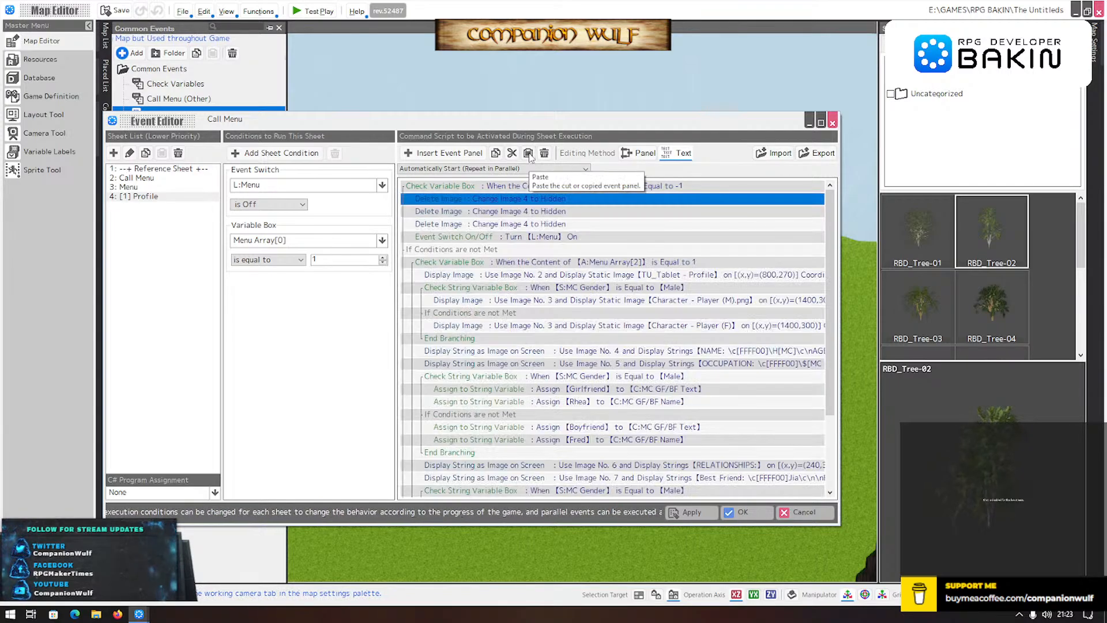
pyautogui.click(529, 154)
pyautogui.click(528, 155)
pyautogui.doubleClick(549, 211)
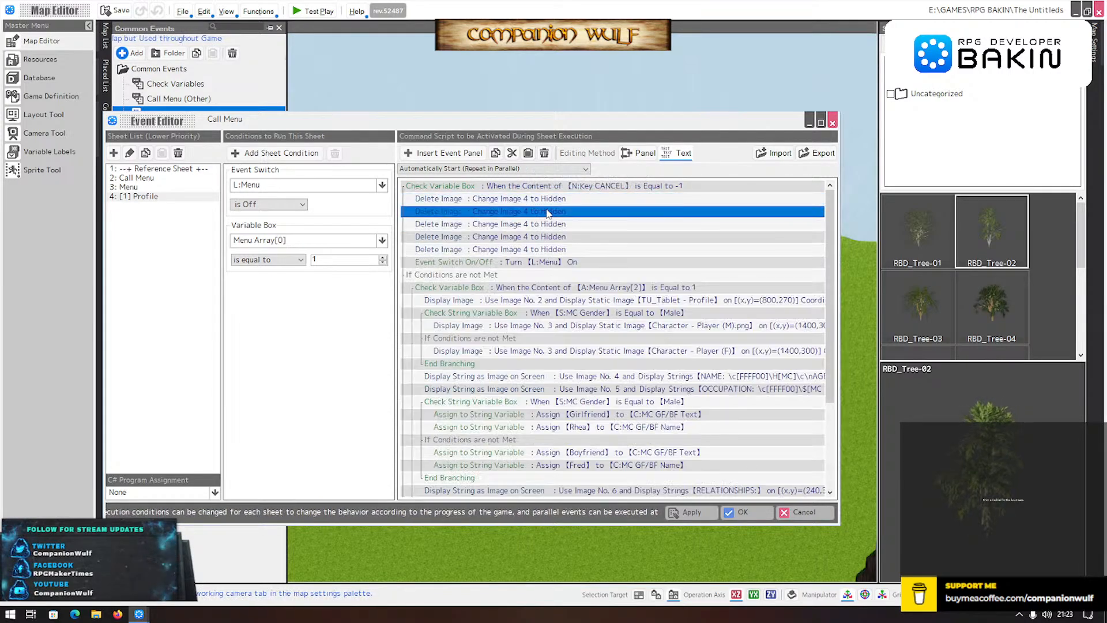
pyautogui.click(567, 312)
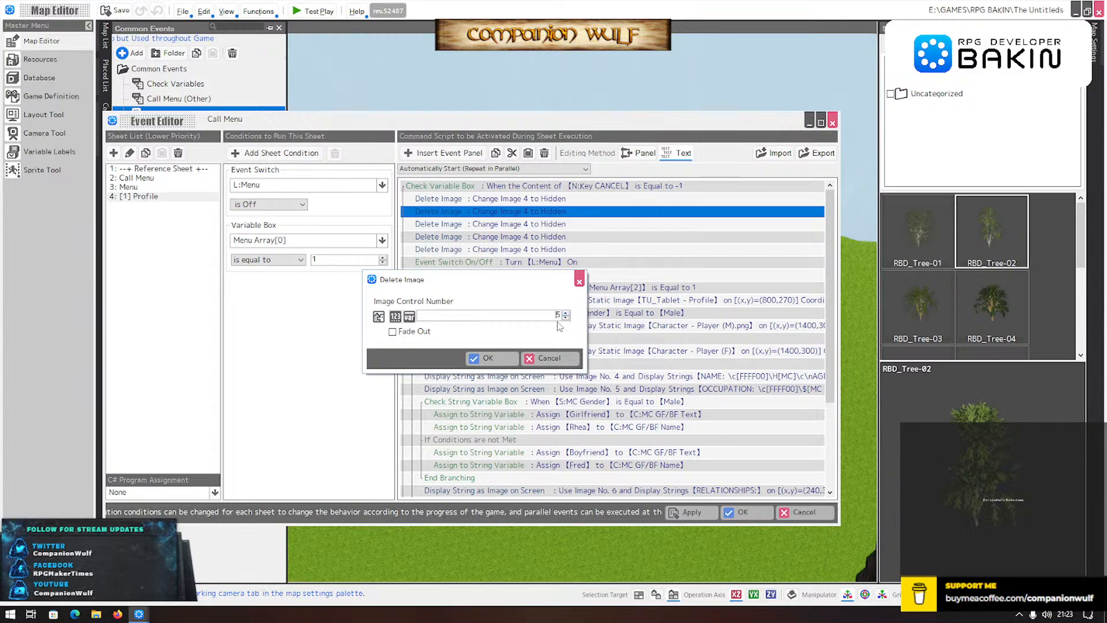
pyautogui.click(488, 358)
# - Set the third and fourth Delete Image commands to image control numbers 6 and 7
pyautogui.doubleClick(523, 225)
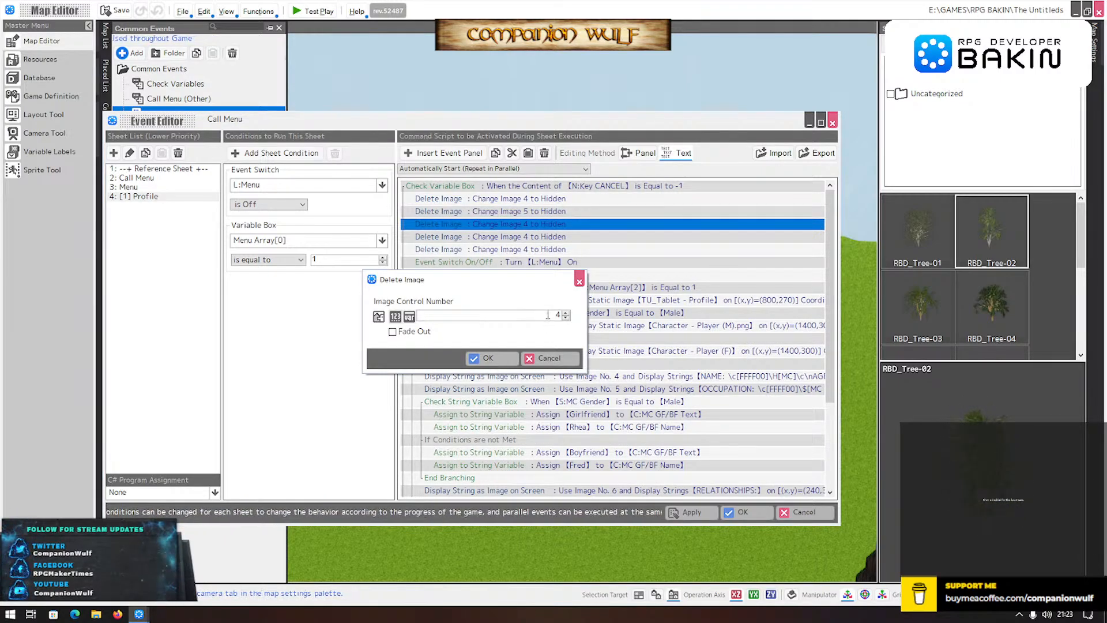
pyautogui.press('Delete')
pyautogui.write('6')
pyautogui.click(500, 360)
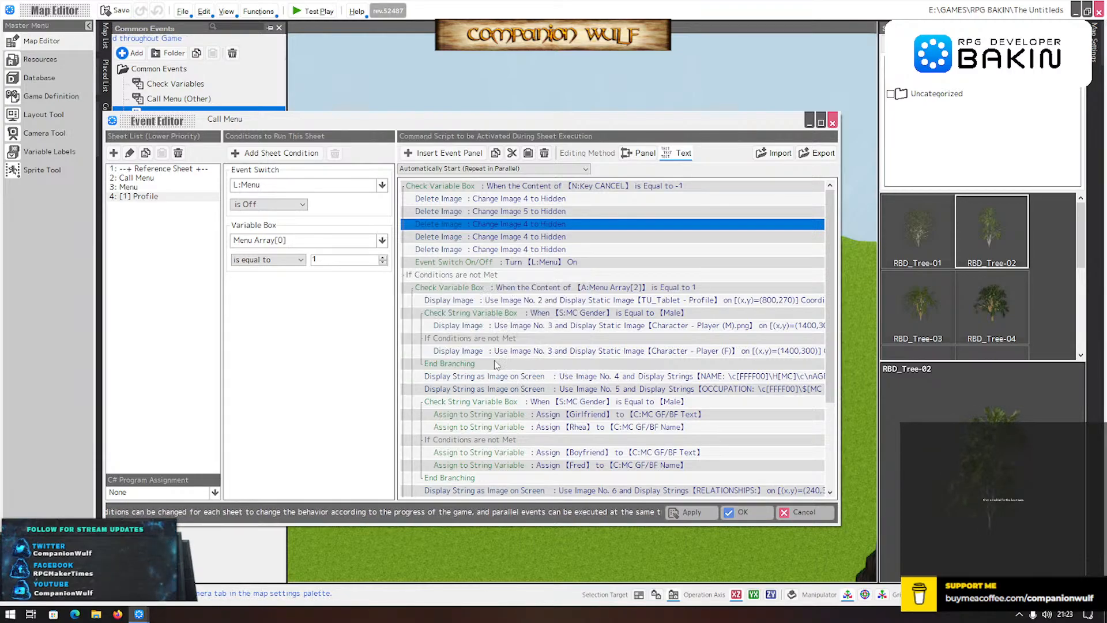
pyautogui.doubleClick(515, 237)
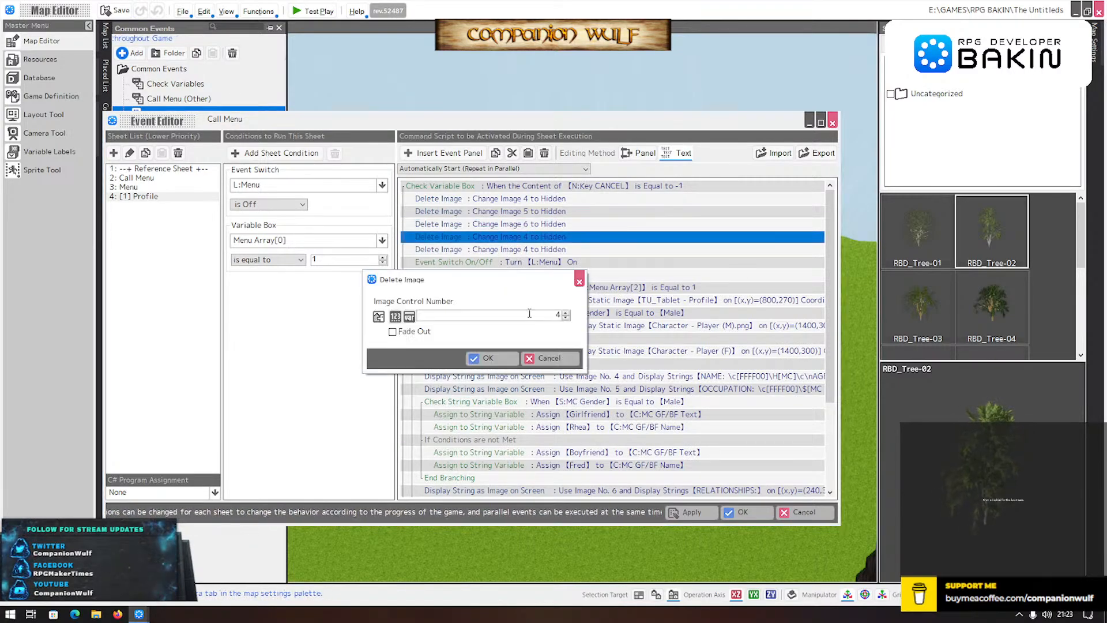
pyautogui.press('Delete')
pyautogui.write('7')
pyautogui.click(500, 359)
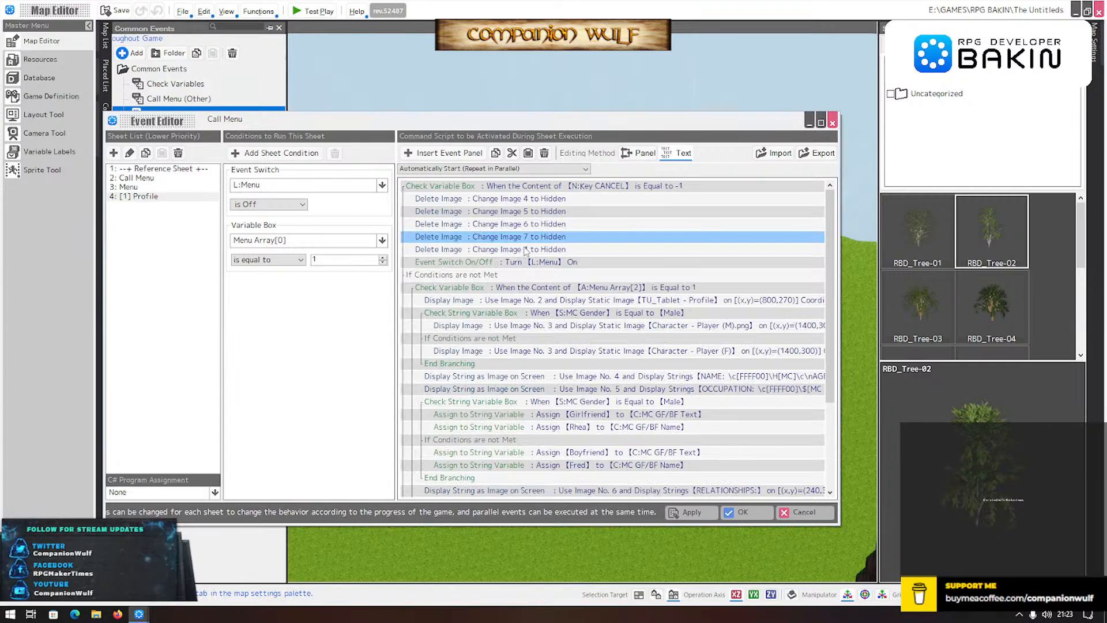
# - Set the fifth Delete Image command to image 8, then apply the changes and close the Call Menu event
pyautogui.click(527, 252)
pyautogui.doubleClick(527, 252)
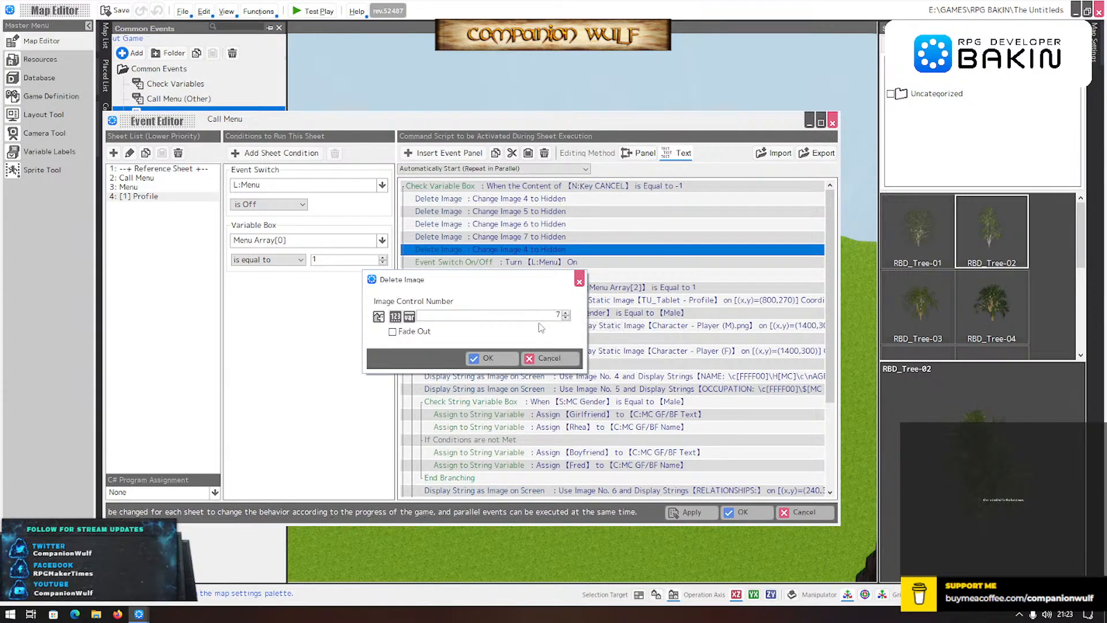
pyautogui.press('Up')
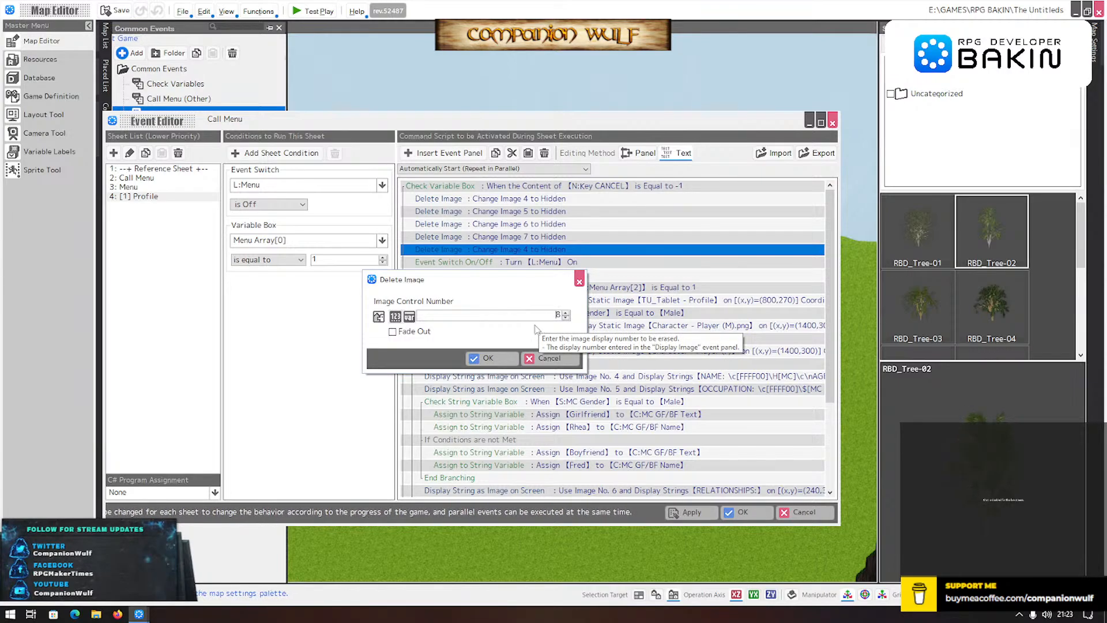
pyautogui.click(486, 359)
pyautogui.click(692, 512)
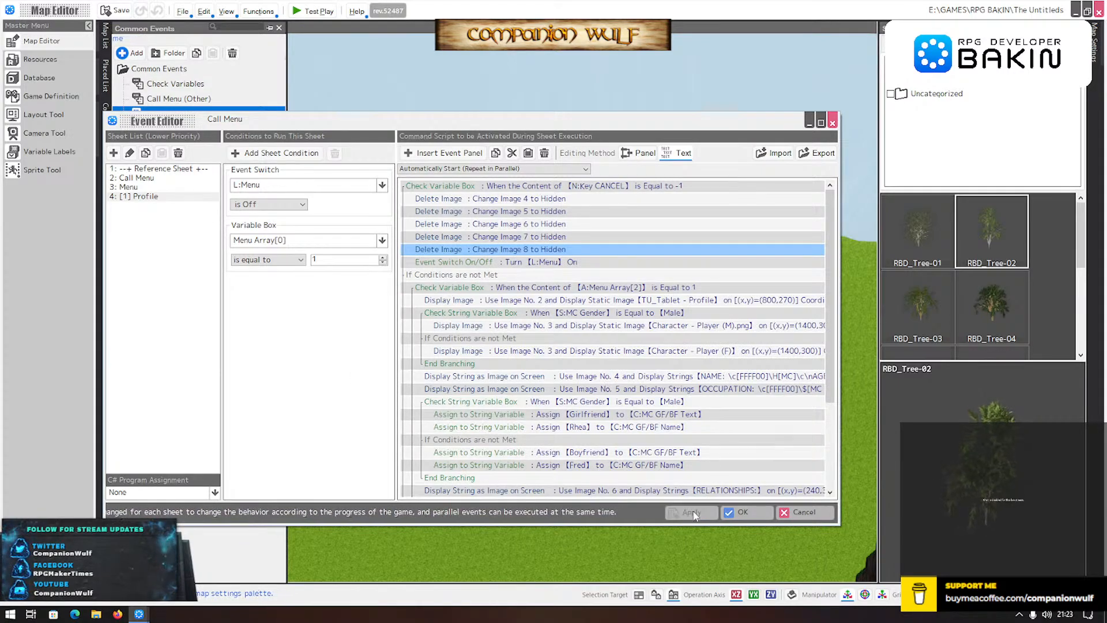
pyautogui.click(759, 512)
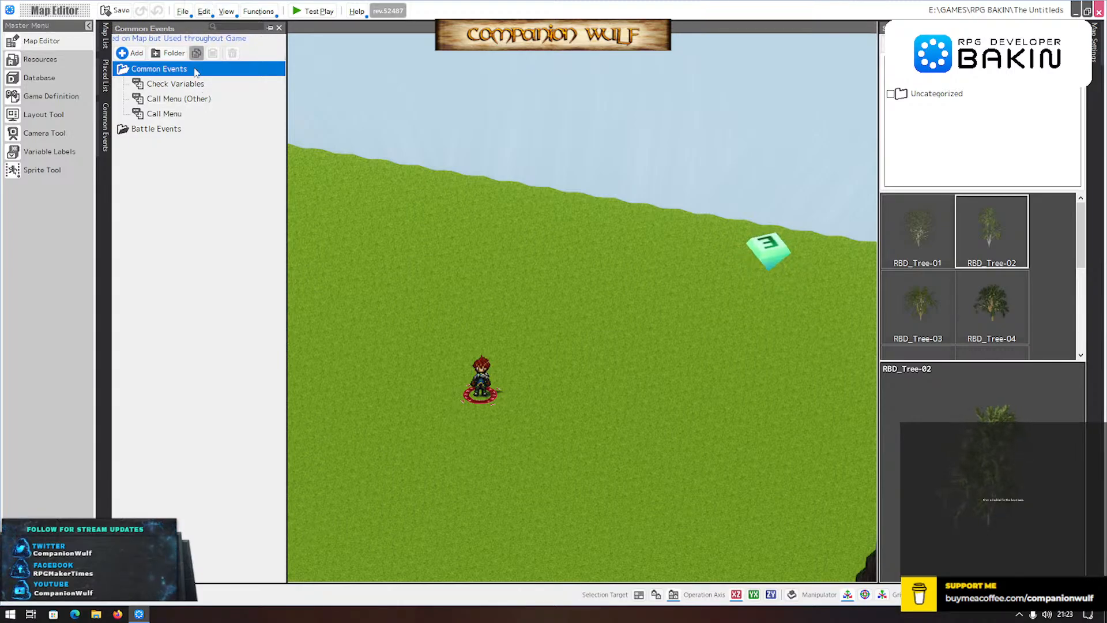
# - Test-play opening the Profile screen, returning to the tablet's main menu and reopening Profile, and close the player
pyautogui.click(301, 10)
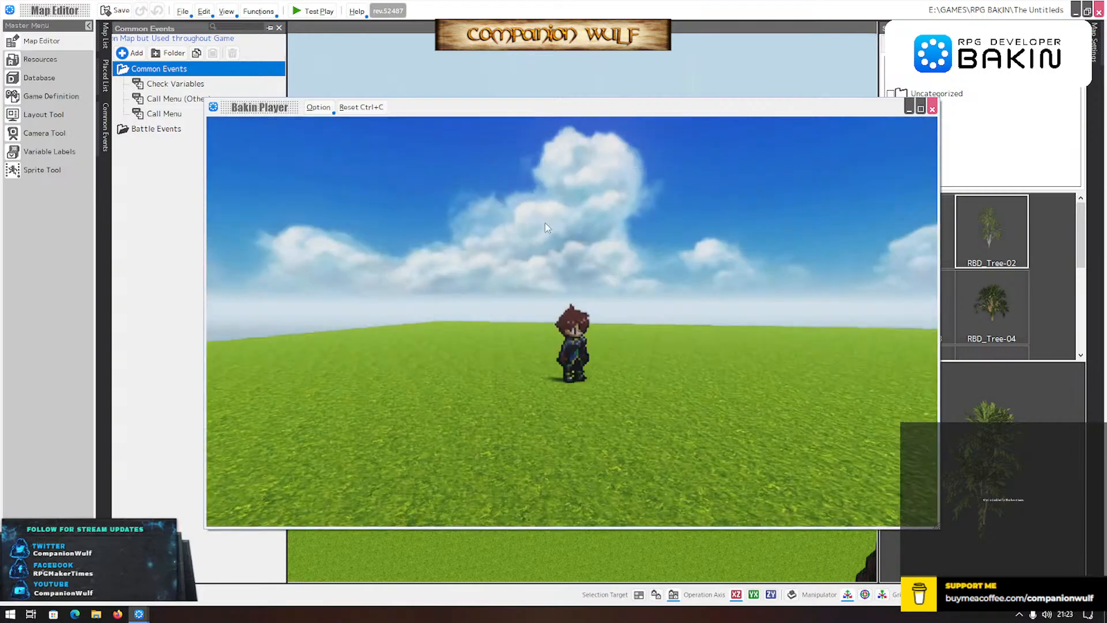
pyautogui.press('Escape')
pyautogui.press('Return')
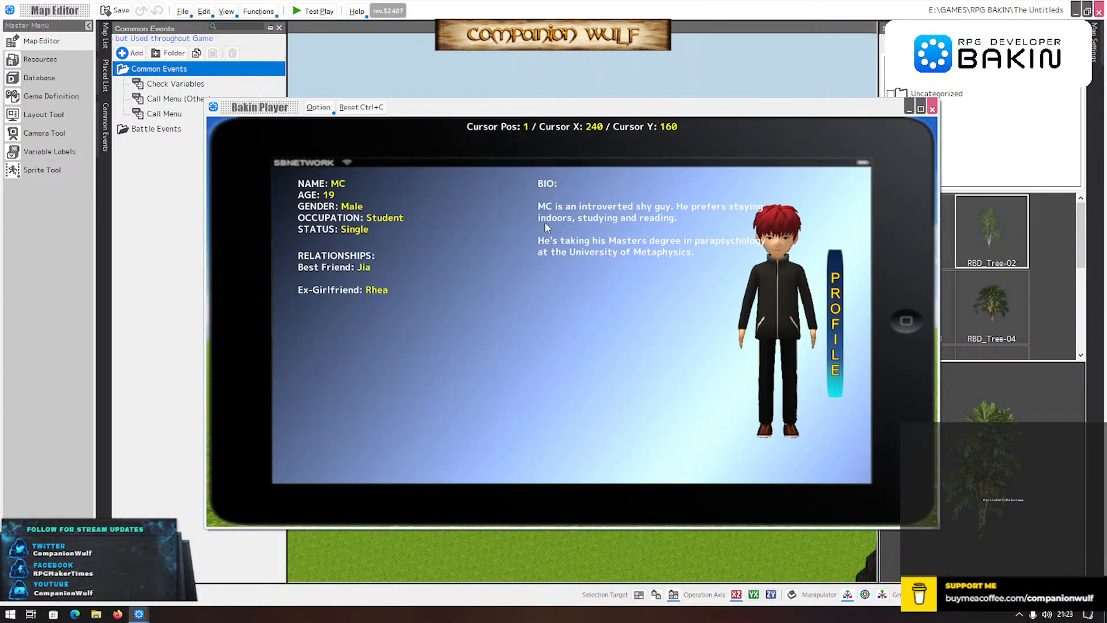
pyautogui.press('Escape')
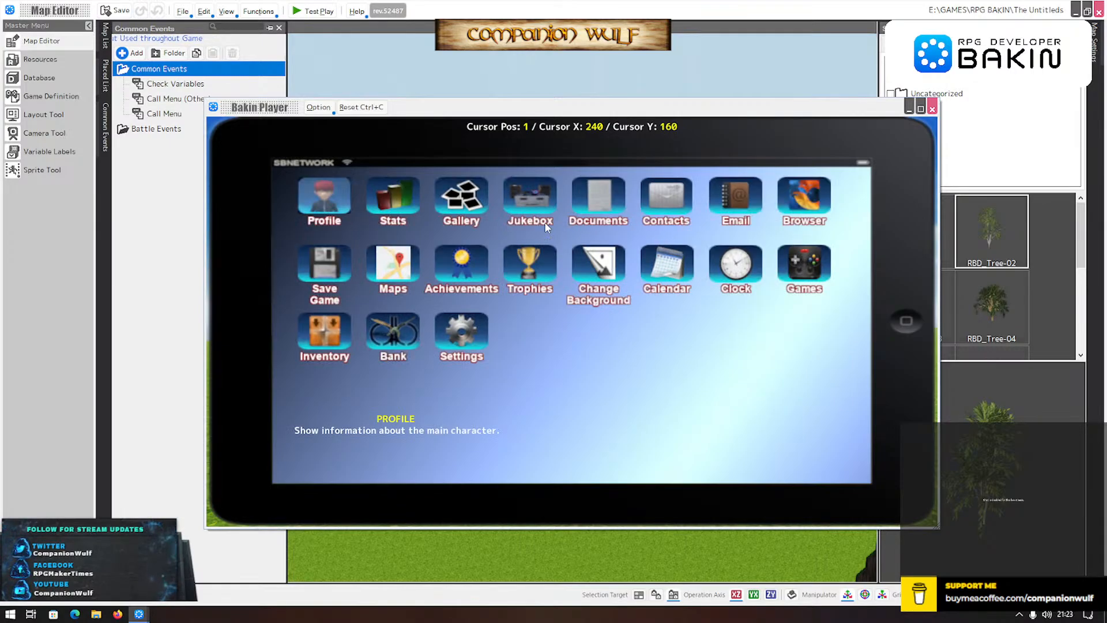
pyautogui.press('Return')
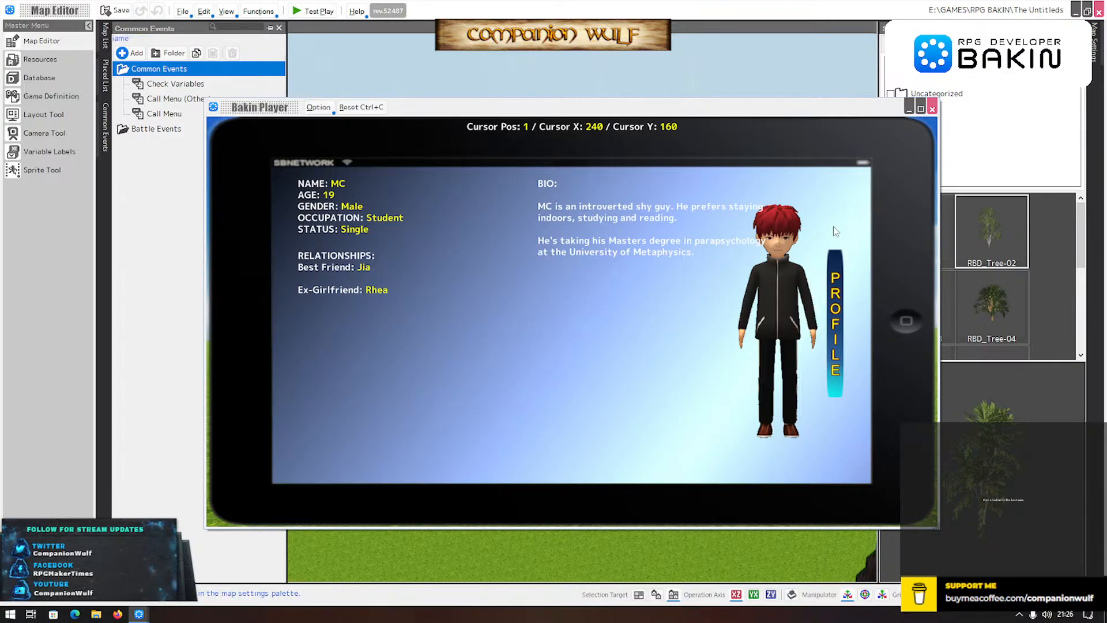
pyautogui.click(931, 108)
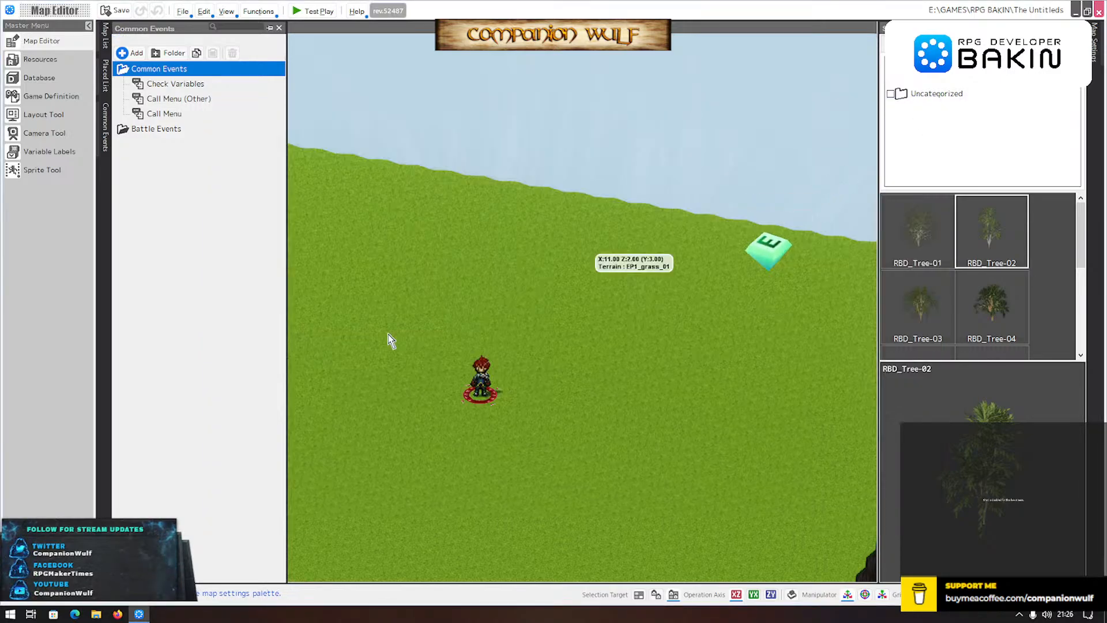
pyautogui.click(164, 114)
pyautogui.doubleClick(145, 114)
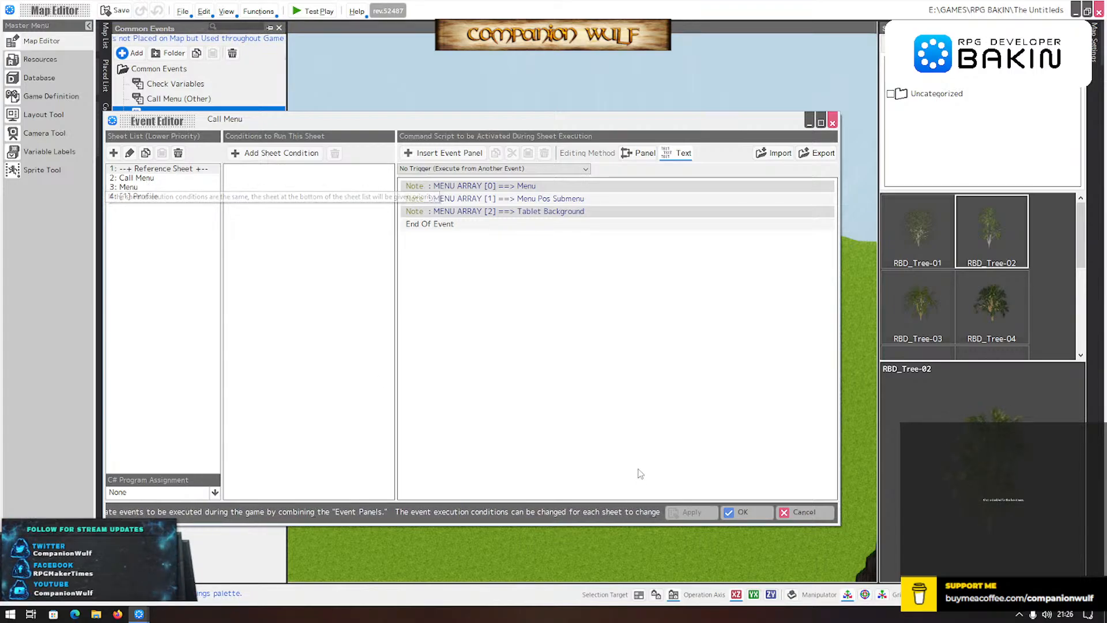
pyautogui.click(802, 512)
# - Test-play the tablet menu with the Stats entry highlighted, and switch to the MENU #2: Stats reference event
pyautogui.press('F5')
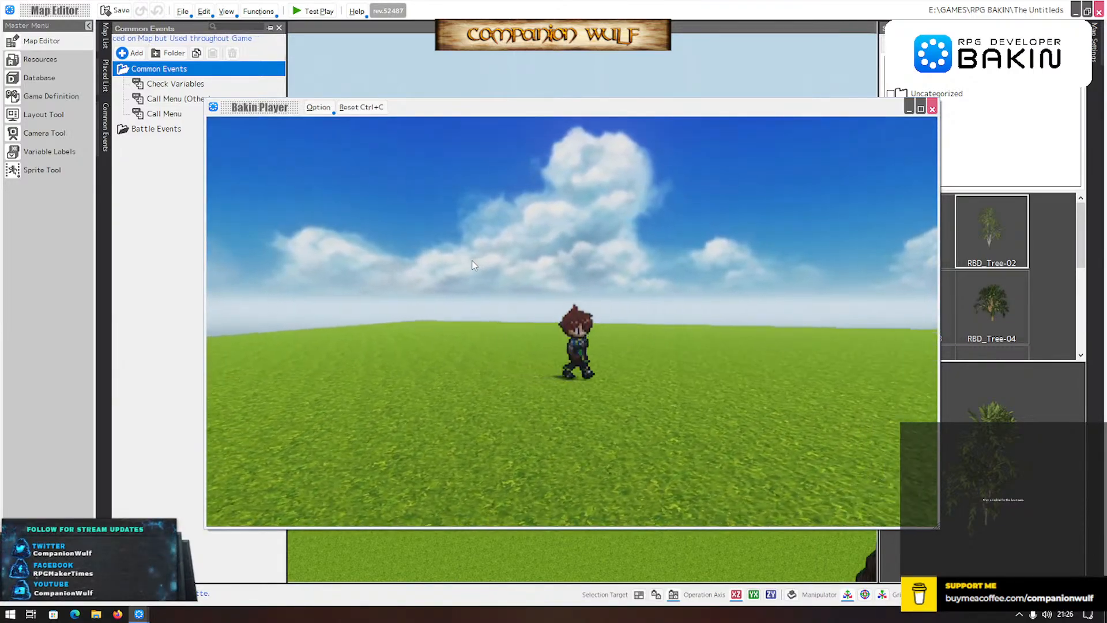
pyautogui.press('space')
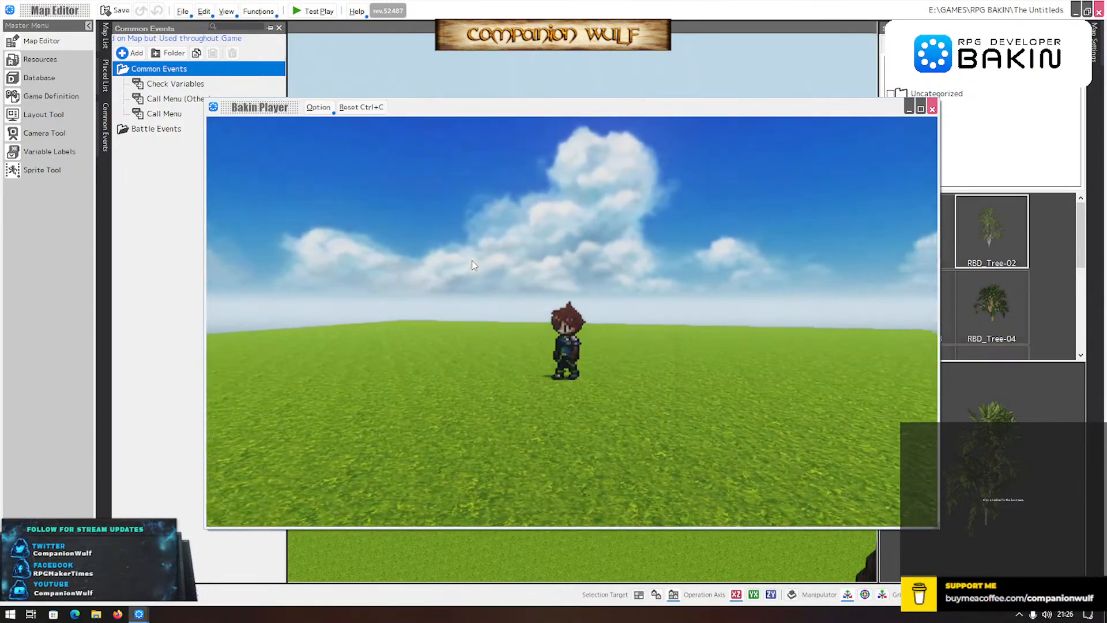
pyautogui.press('space')
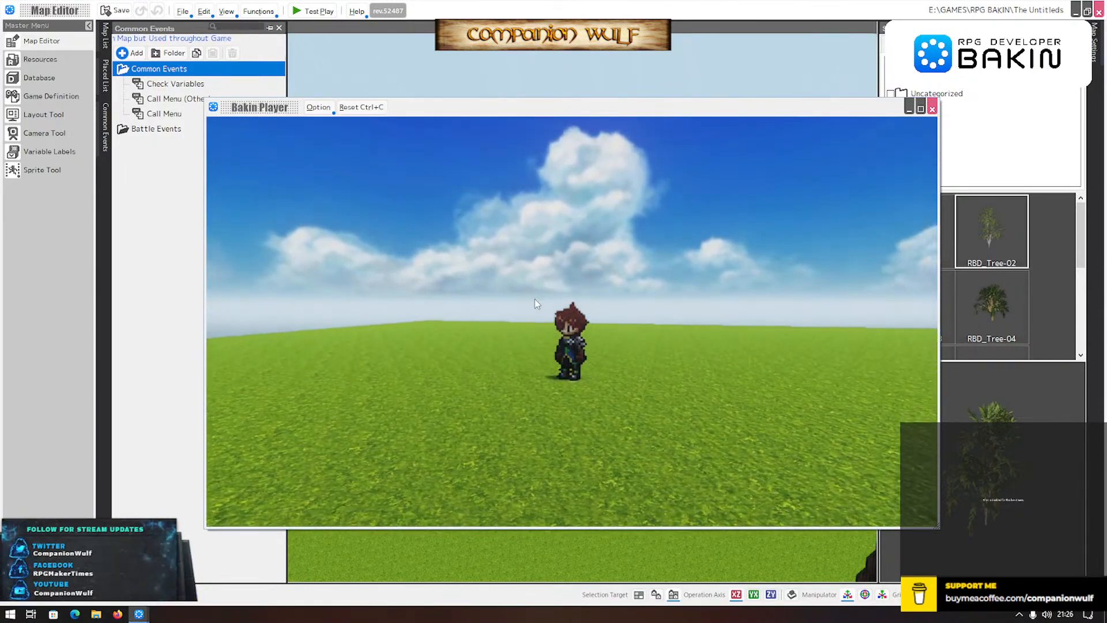
pyautogui.press('Escape')
pyautogui.press('Right')
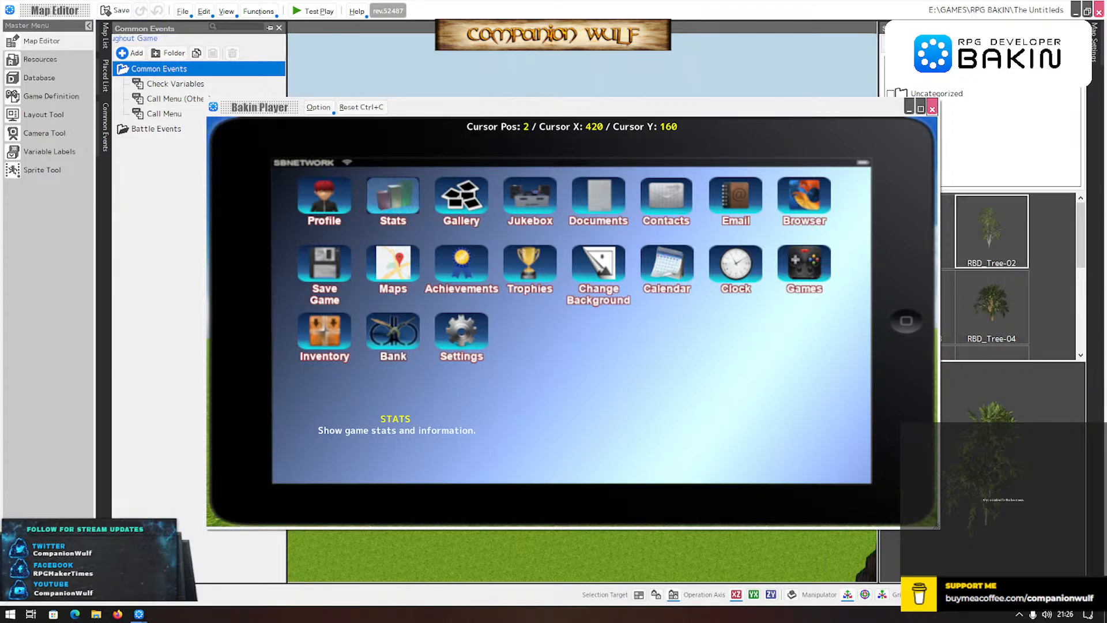
pyautogui.hotkey('alt', 'Tab')
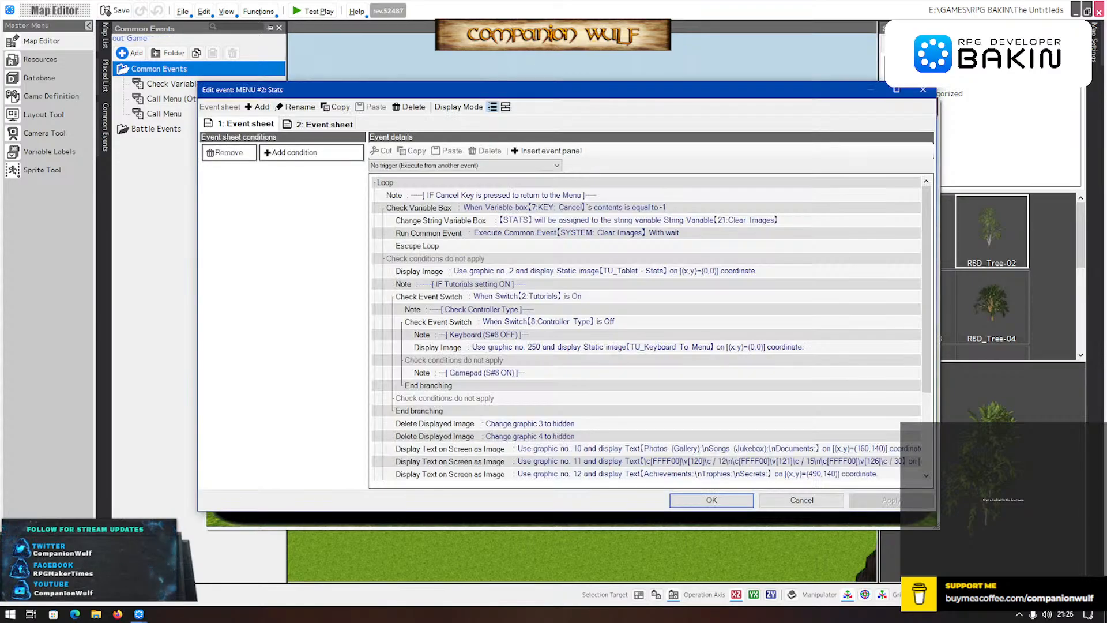
# - Review the cancel check, image and text display commands in the MENU #2: Stats reference event, and close it without changes
pyautogui.click(552, 196)
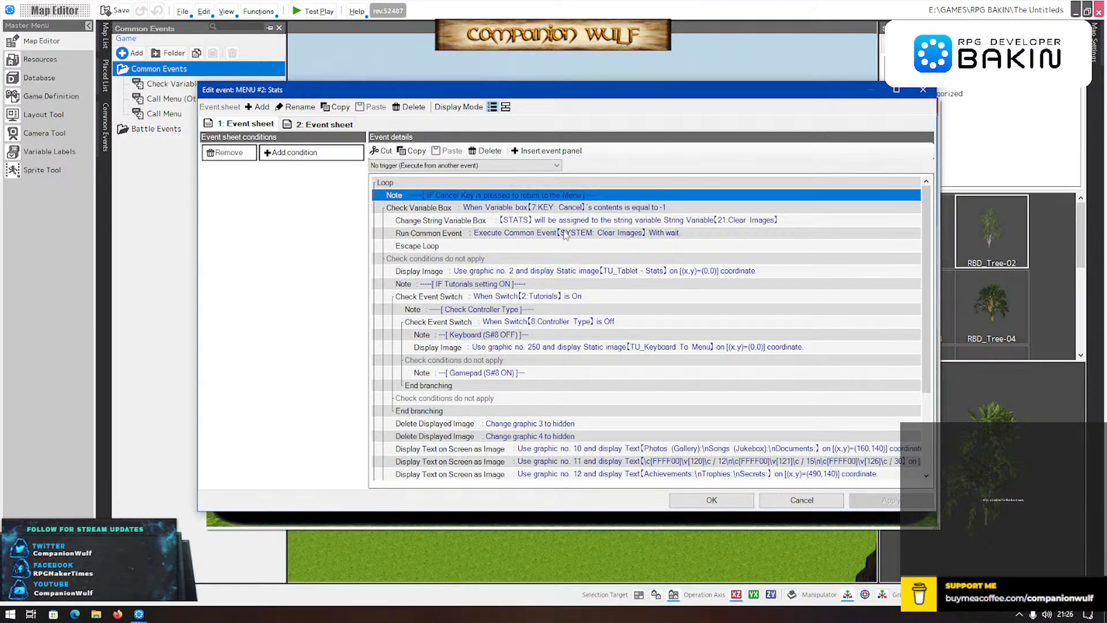
pyautogui.scroll(-3, 565, 236)
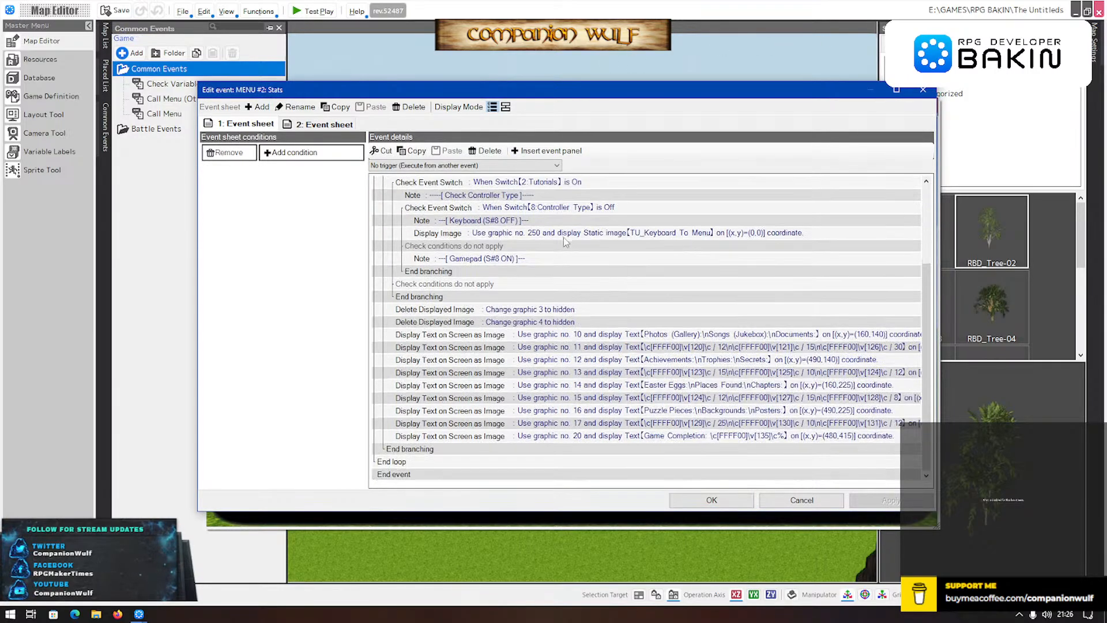
pyautogui.click(570, 336)
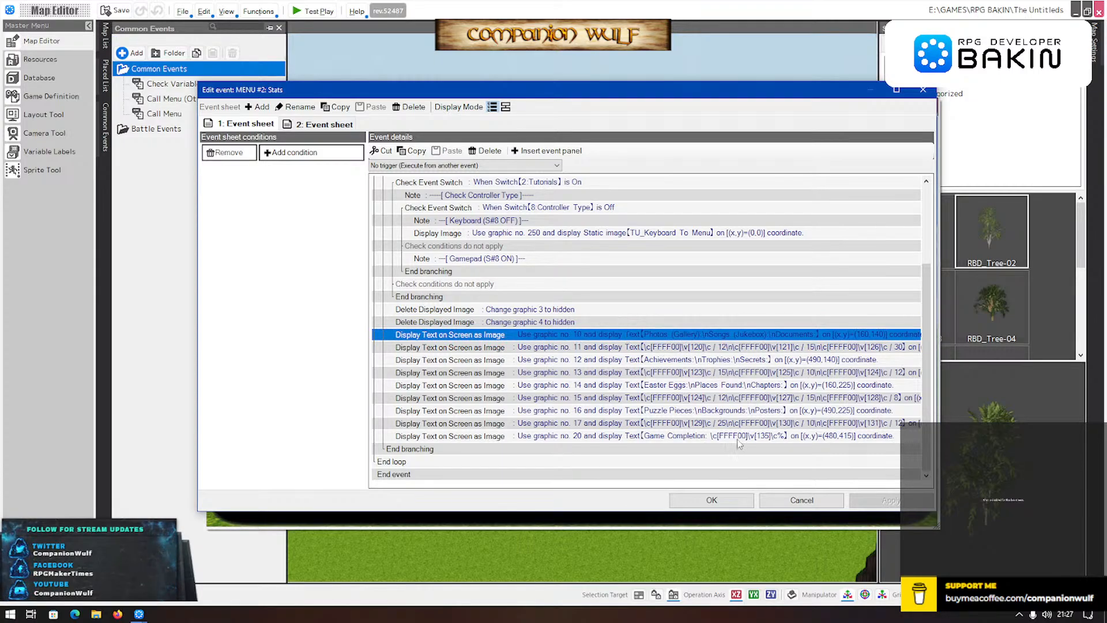
pyautogui.click(808, 501)
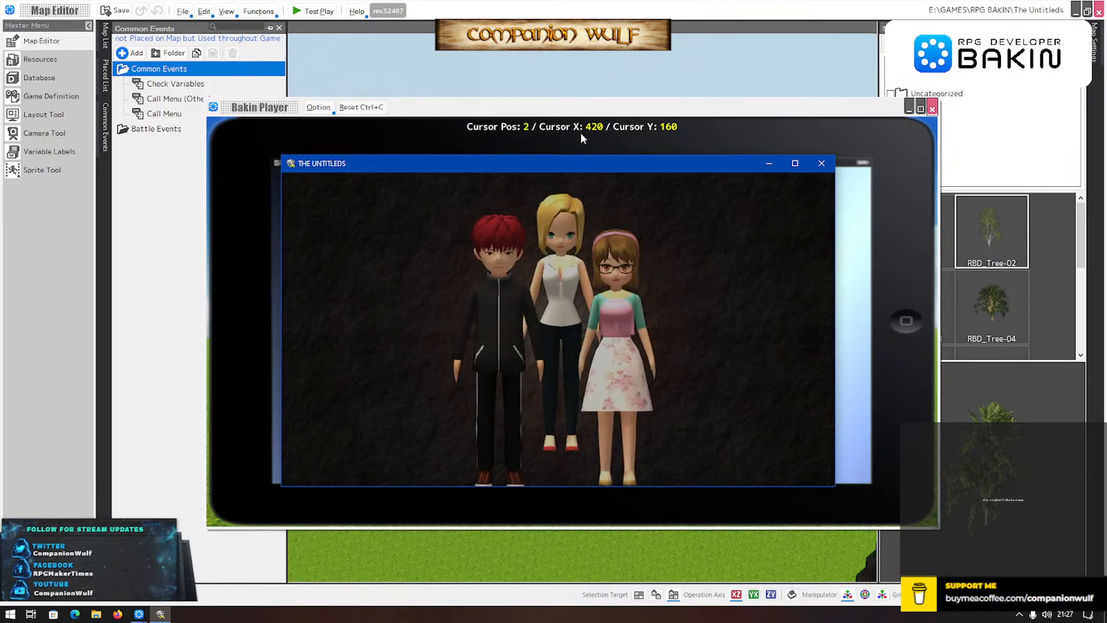
# - Start the reference game, open its tablet menu and view the Stats screen
pyautogui.press('Return')
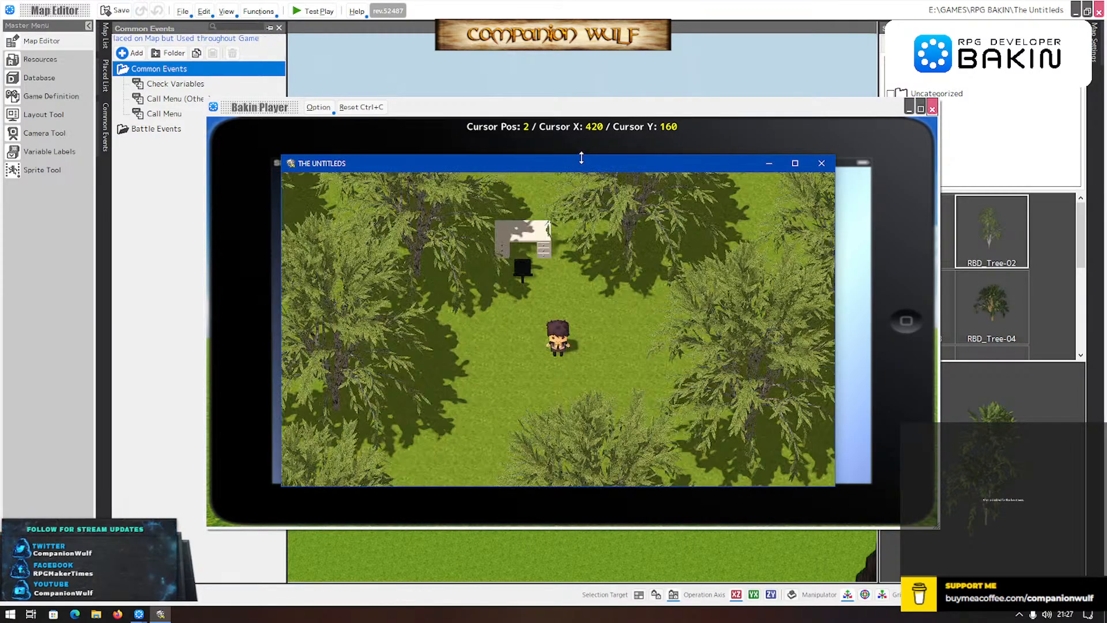
pyautogui.press('shift')
pyautogui.press('Right')
pyautogui.press('z')
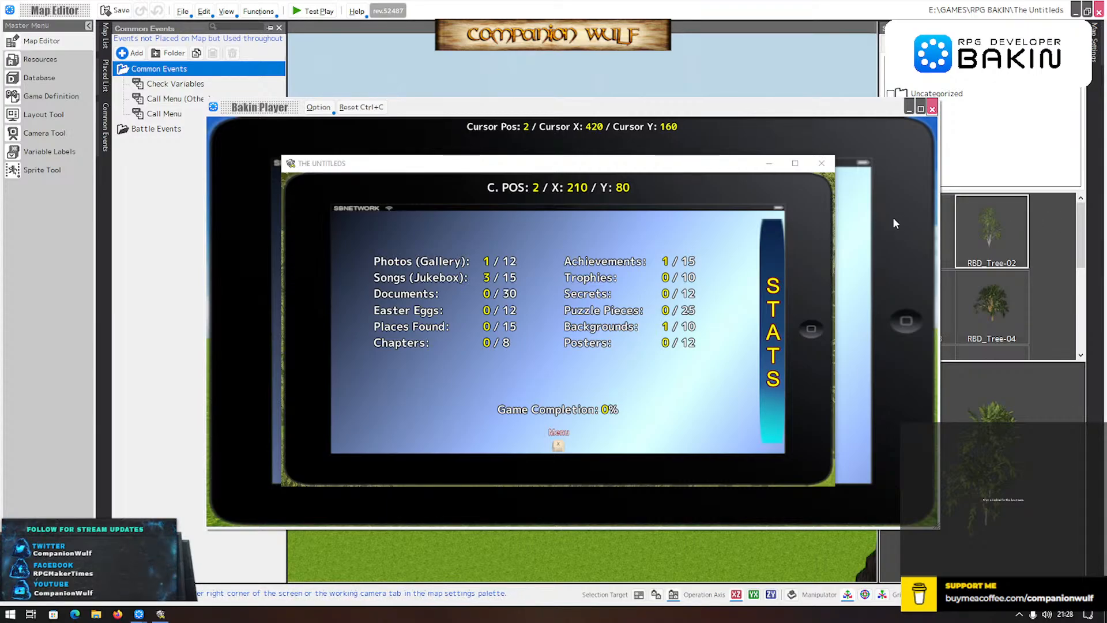
pyautogui.click(444, 293)
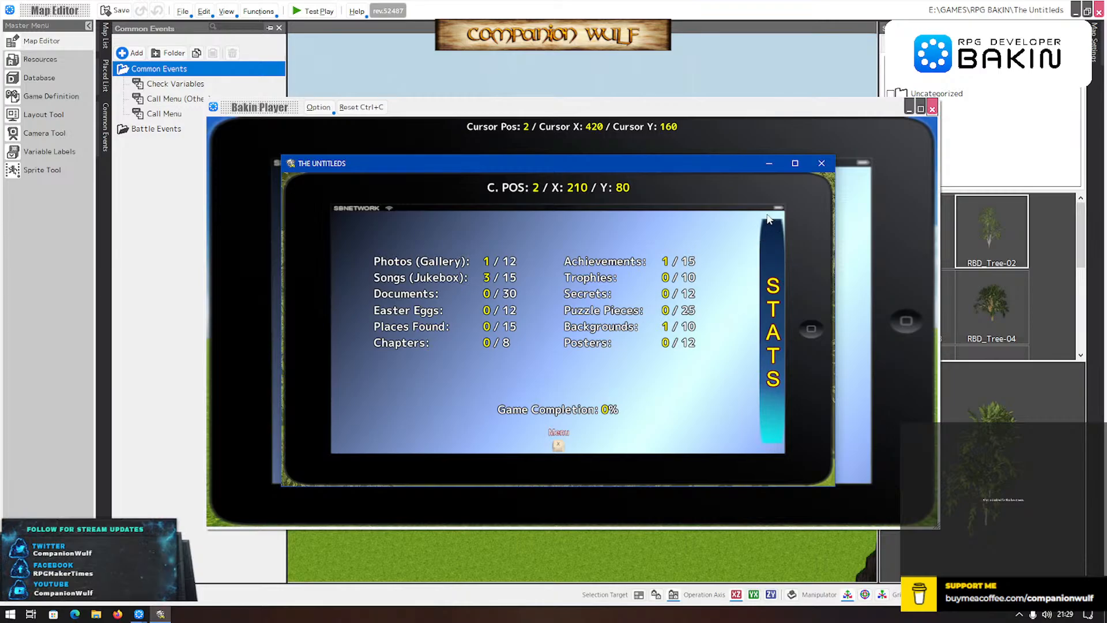
# - Open the Profile screen in the Bakin test player to compare it with the reference Stats screen, and close both game windows
pyautogui.moveTo(720, 168); pyautogui.dragTo(798, 194)
pyautogui.click(715, 101)
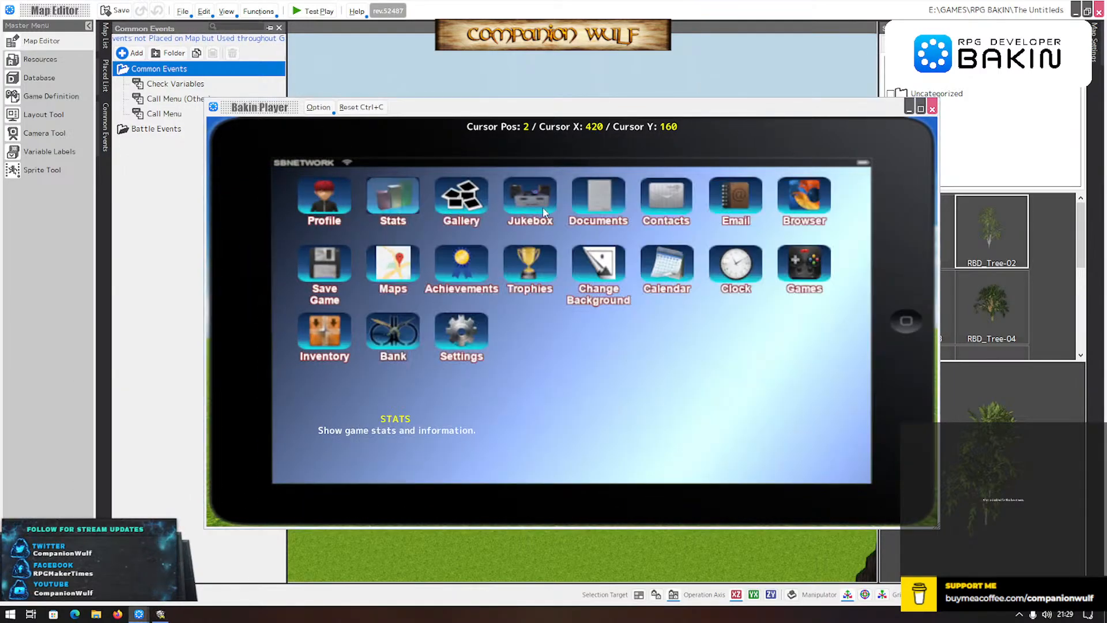
pyautogui.press('Left')
pyautogui.press('Return')
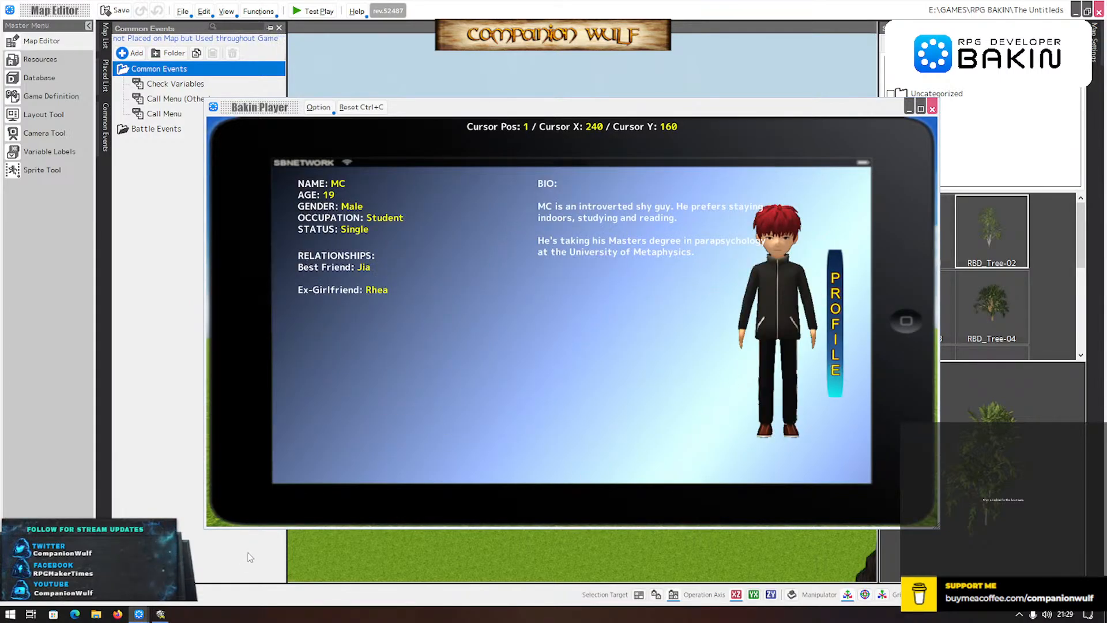
pyautogui.click(162, 615)
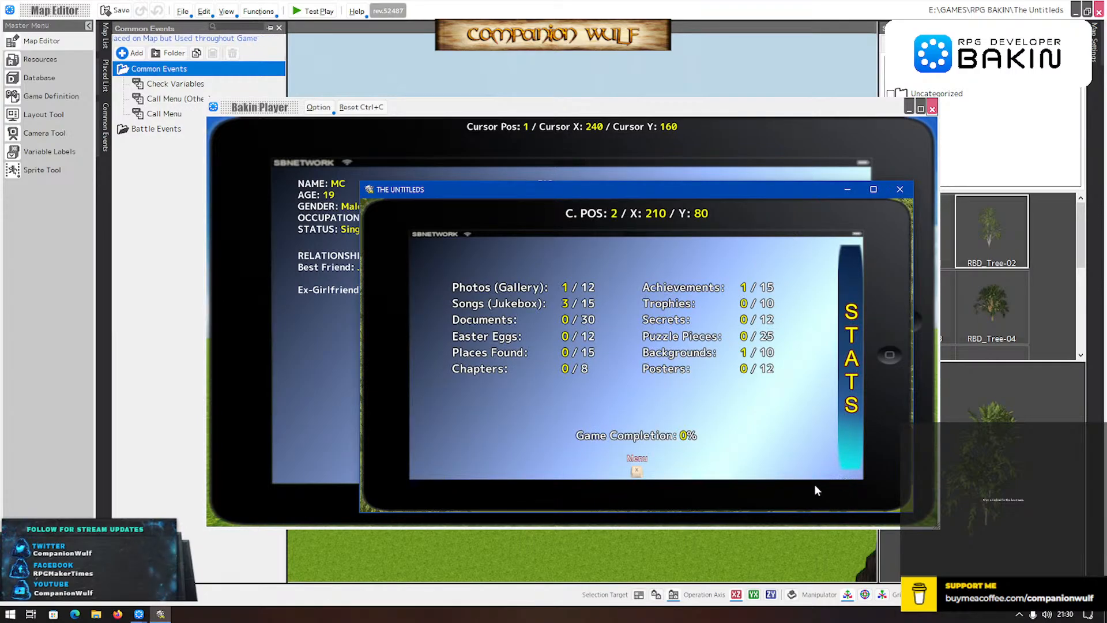
pyautogui.click(899, 189)
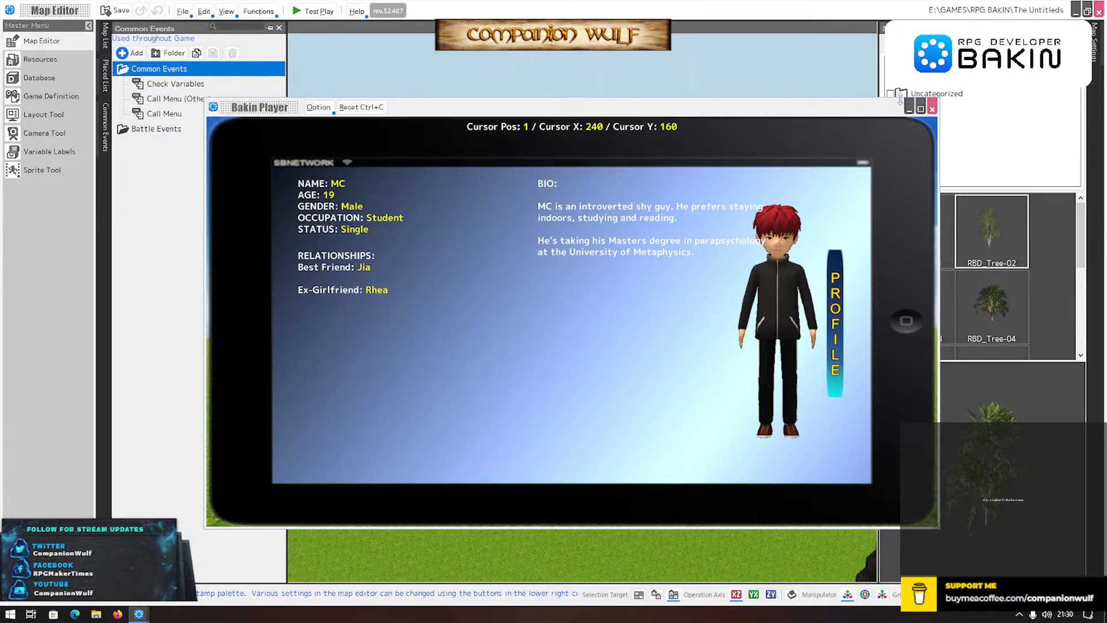
pyautogui.click(933, 108)
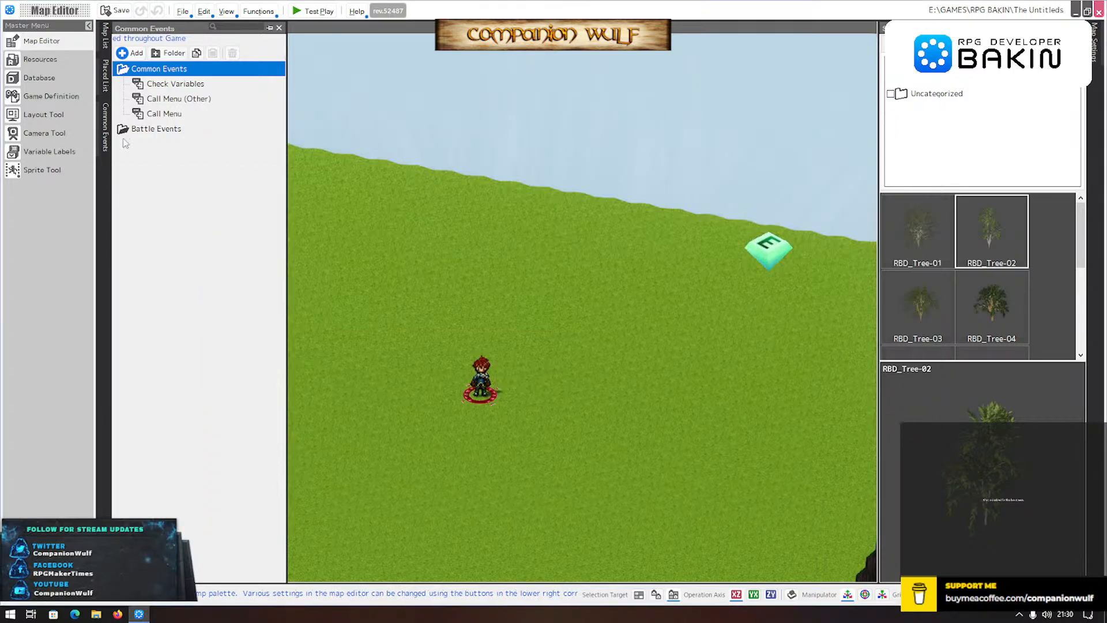
# - Add an event sheet to the Call Menu common event, place it below [1] Profile and name it "[2] Stats"
pyautogui.click(145, 114)
pyautogui.doubleClick(145, 114)
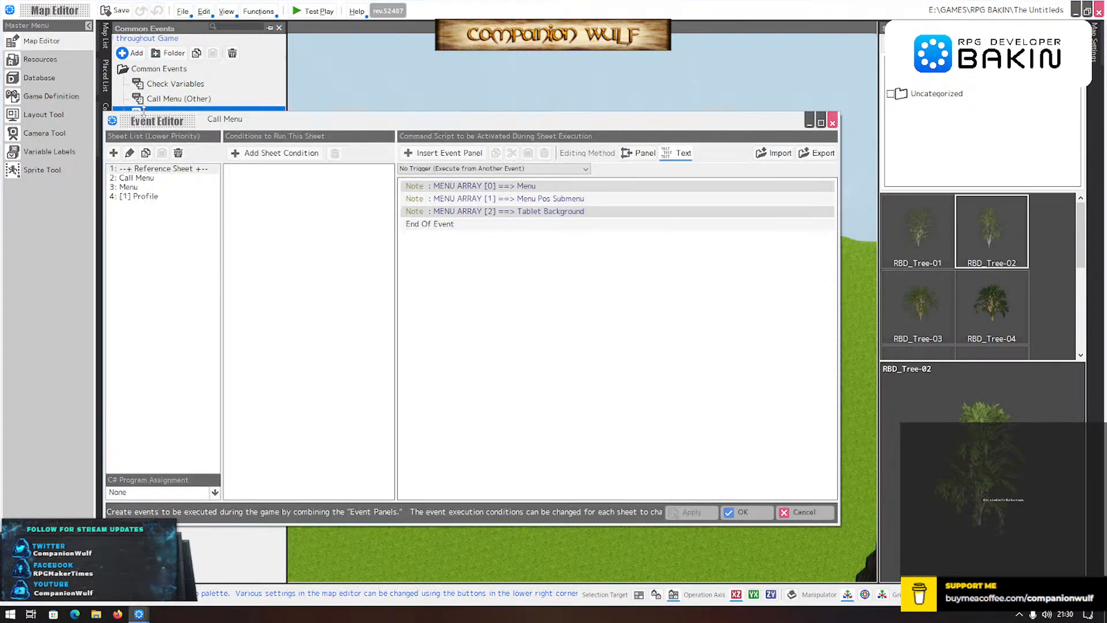
pyautogui.click(114, 154)
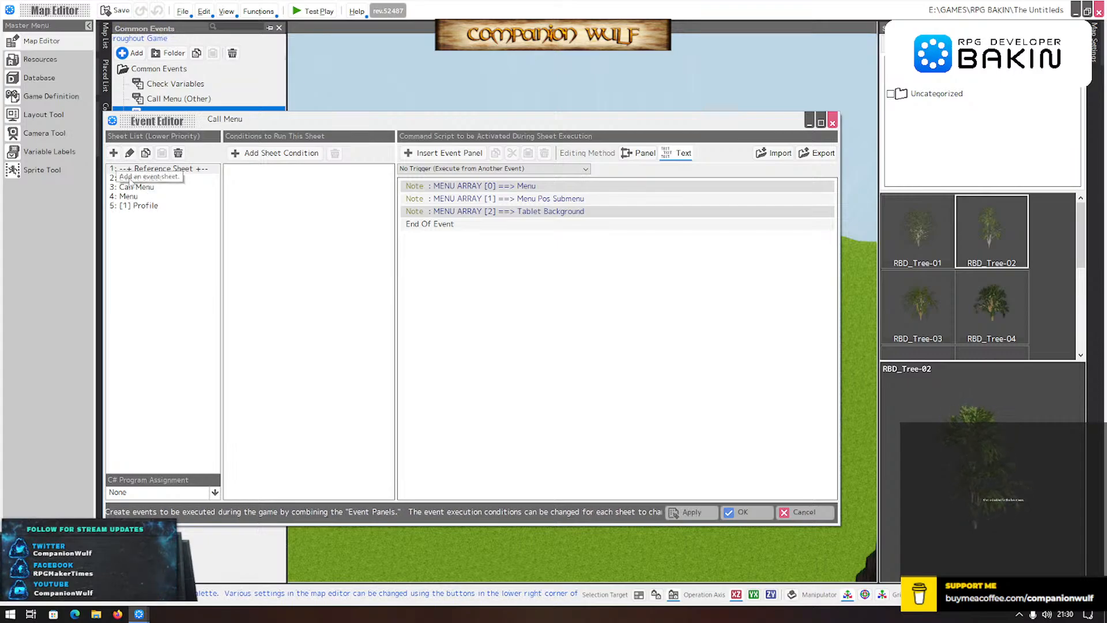
pyautogui.click(131, 196)
pyautogui.moveTo(131, 198)
pyautogui.mouseDown()
pyautogui.moveTo(137, 217)
pyautogui.moveTo(143, 185)
pyautogui.moveTo(134, 214)
pyautogui.mouseUp()
pyautogui.click(139, 178)
pyautogui.click(135, 208)
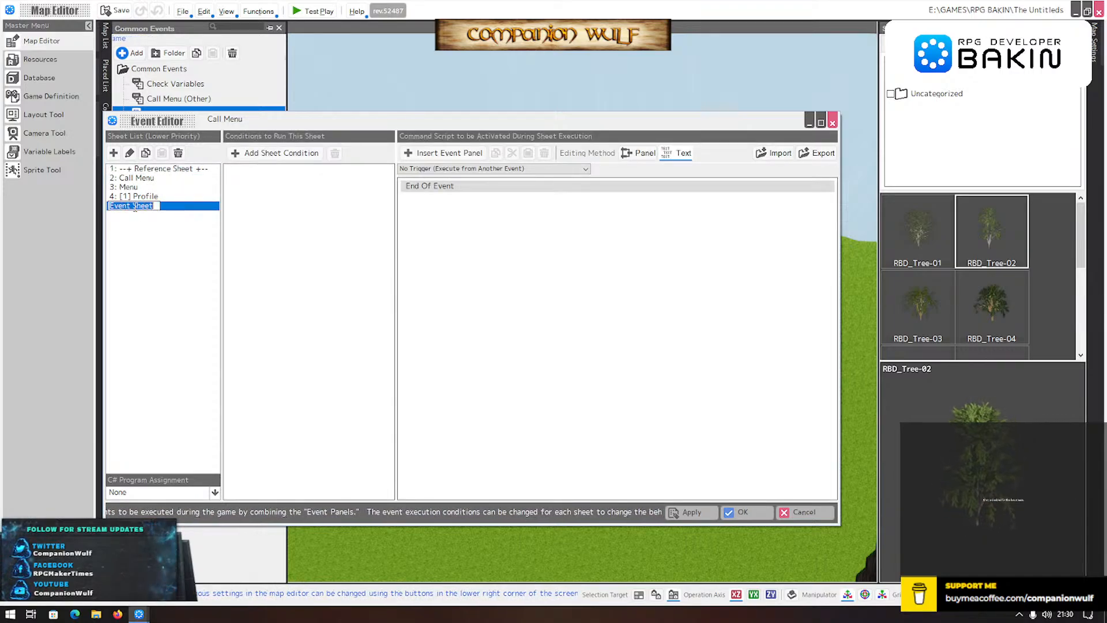
pyautogui.write('[')
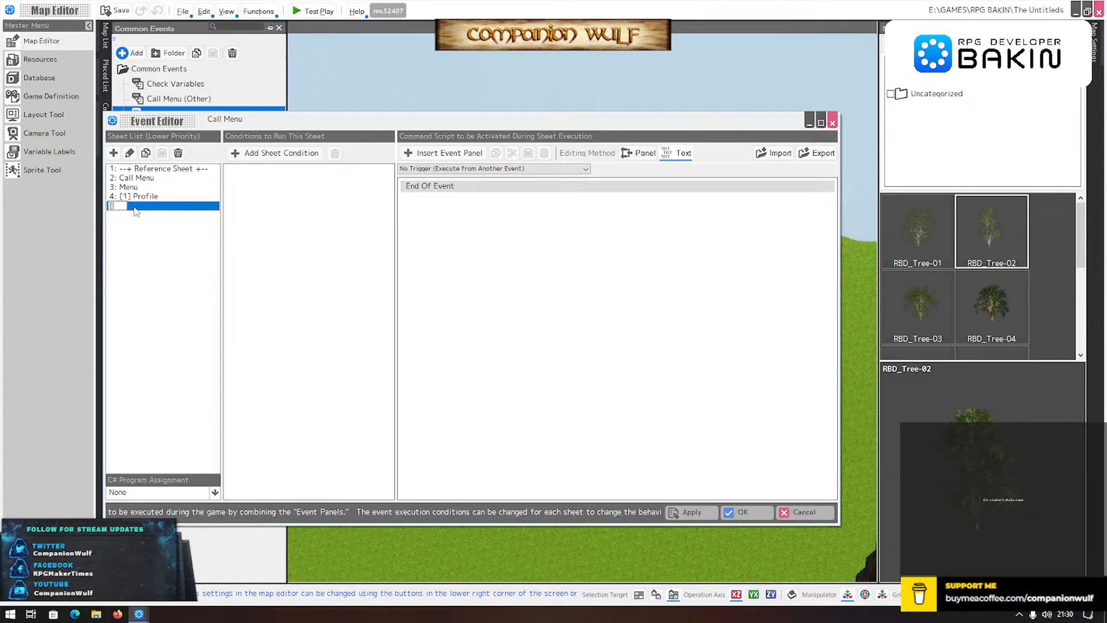
pyautogui.write('2] Stats')
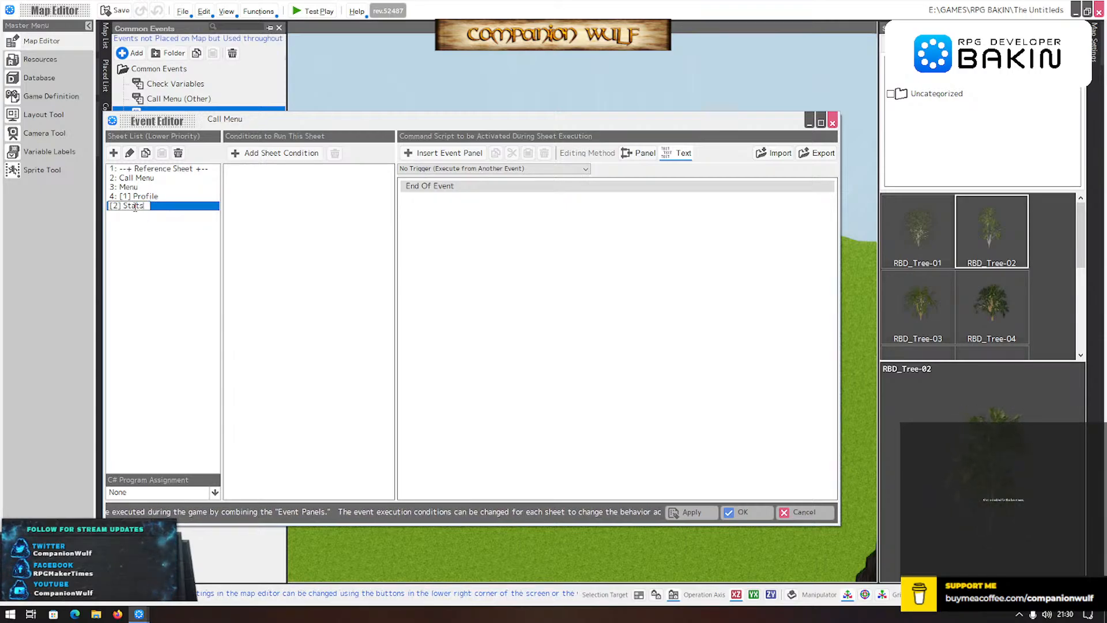
pyautogui.press('Return')
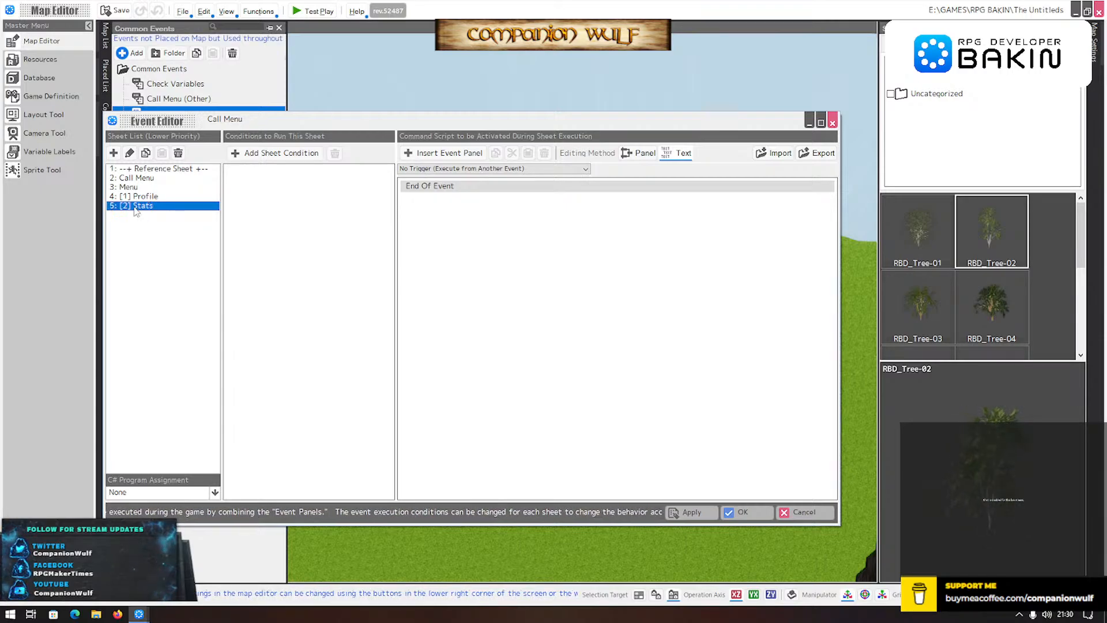
# - Set the [2] Stats sheet's trigger to Automatically Start (Repeat in Parallel), matching the Profile sheet
pyautogui.click(137, 197)
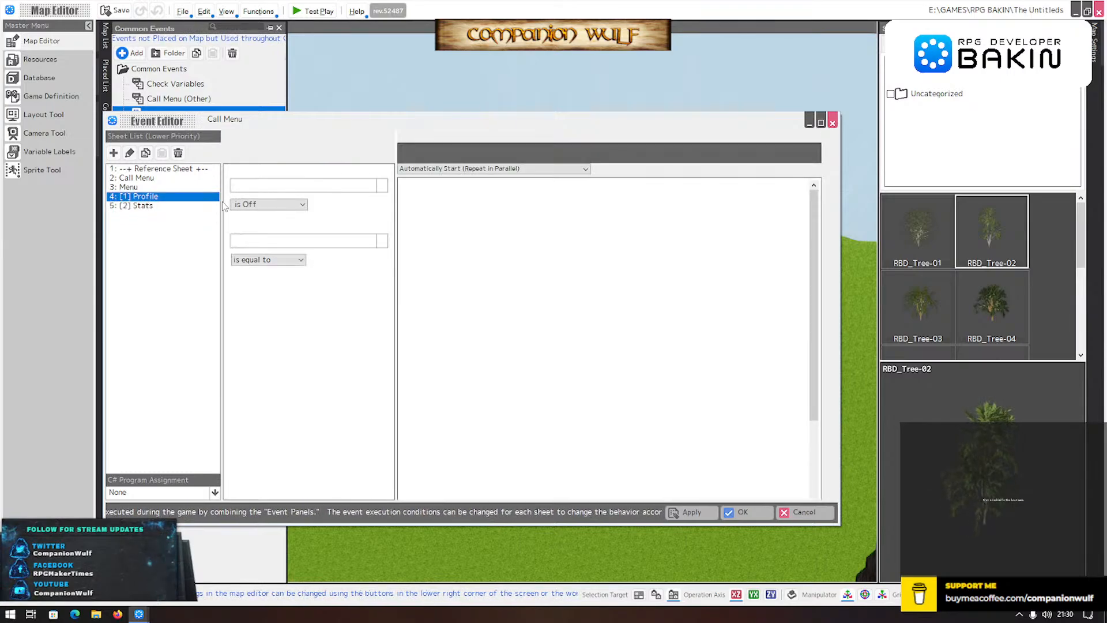
pyautogui.click(149, 206)
pyautogui.click(487, 168)
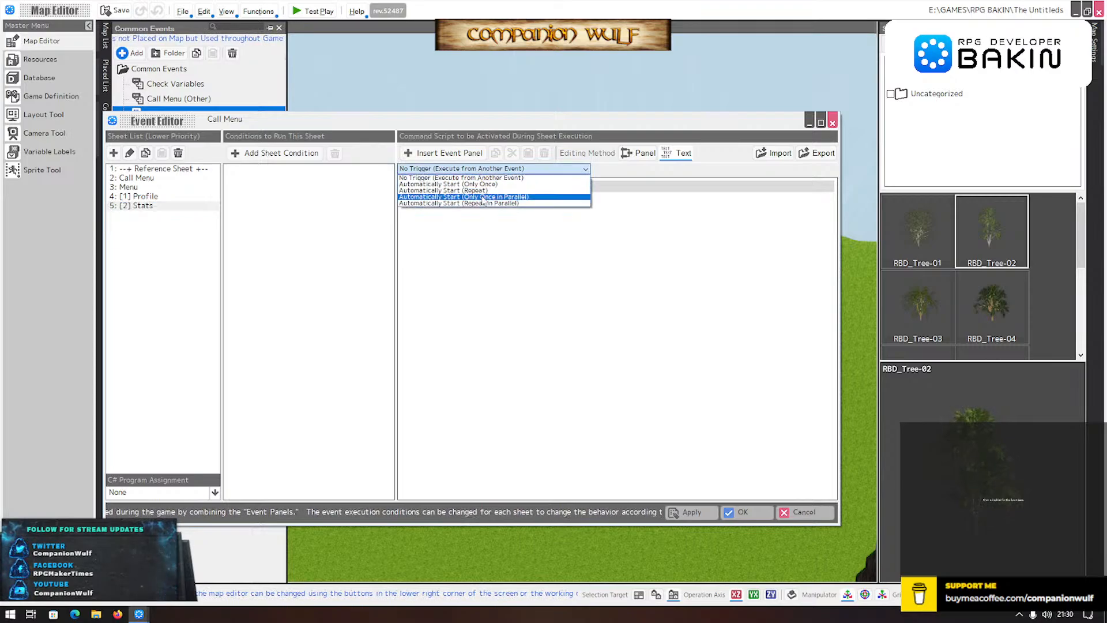
pyautogui.click(483, 203)
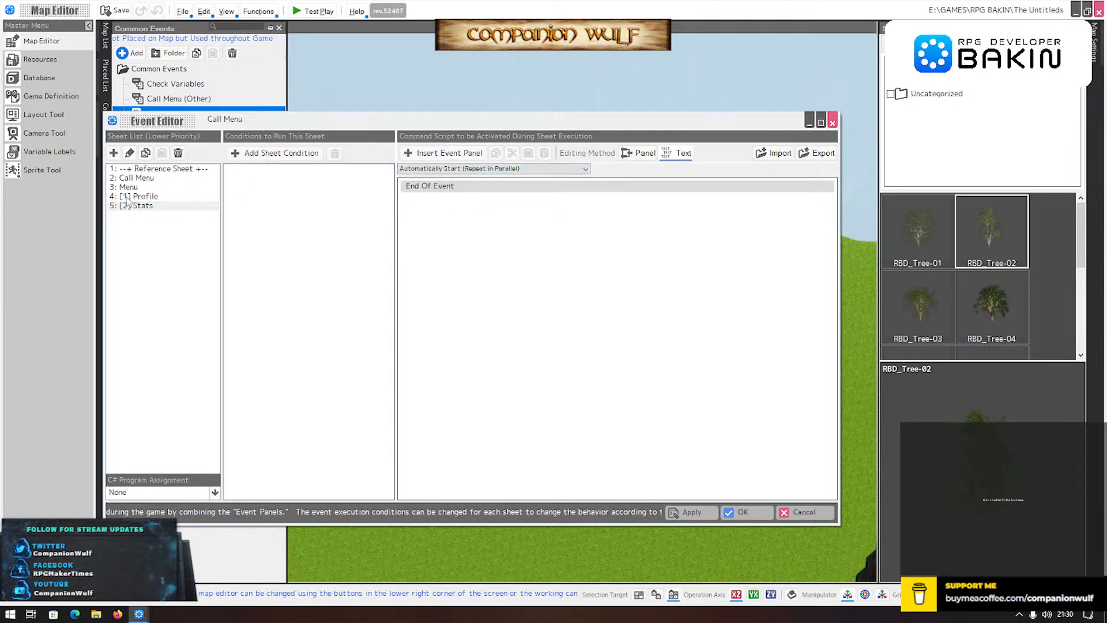
# - Add an Event Switch condition to the [2] Stats sheet requiring the local Menu switch to be Off
pyautogui.click(180, 197)
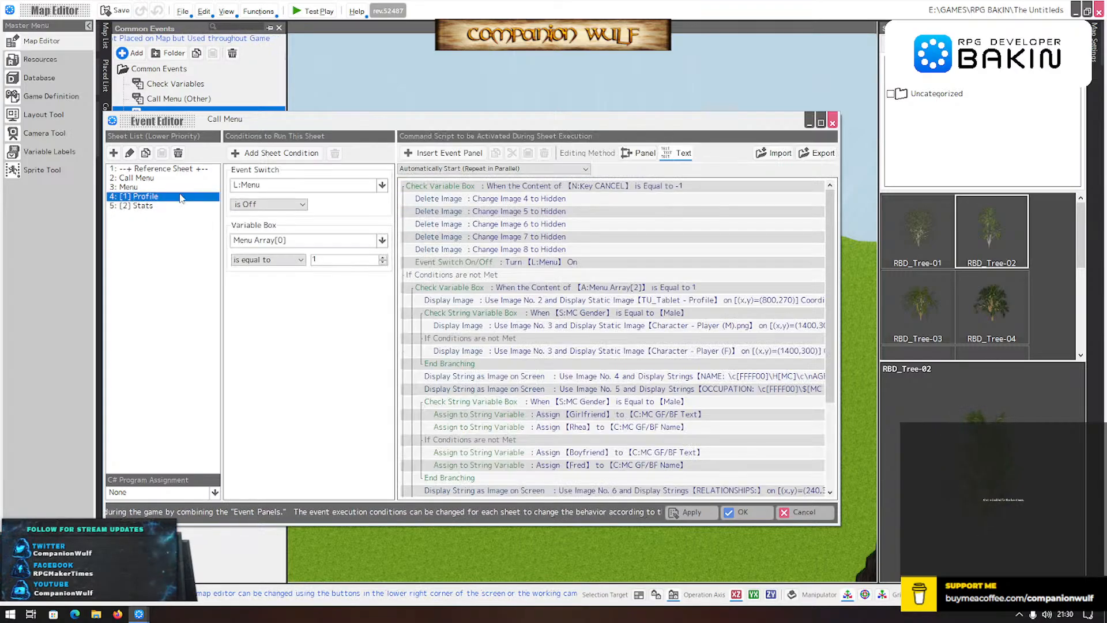
pyautogui.click(152, 206)
pyautogui.click(275, 152)
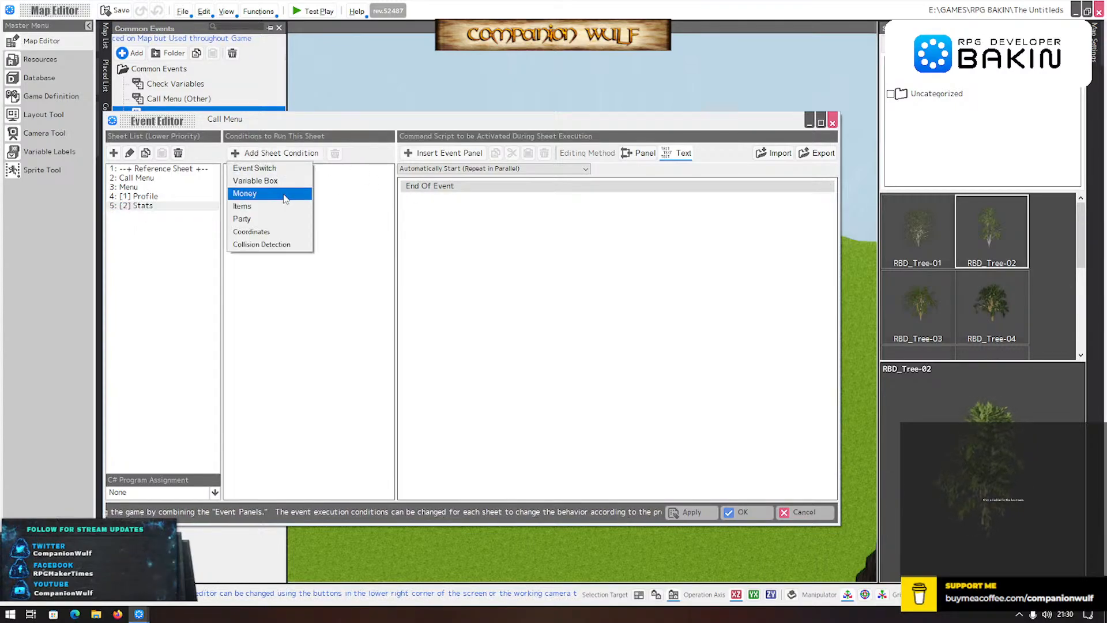
pyautogui.click(265, 168)
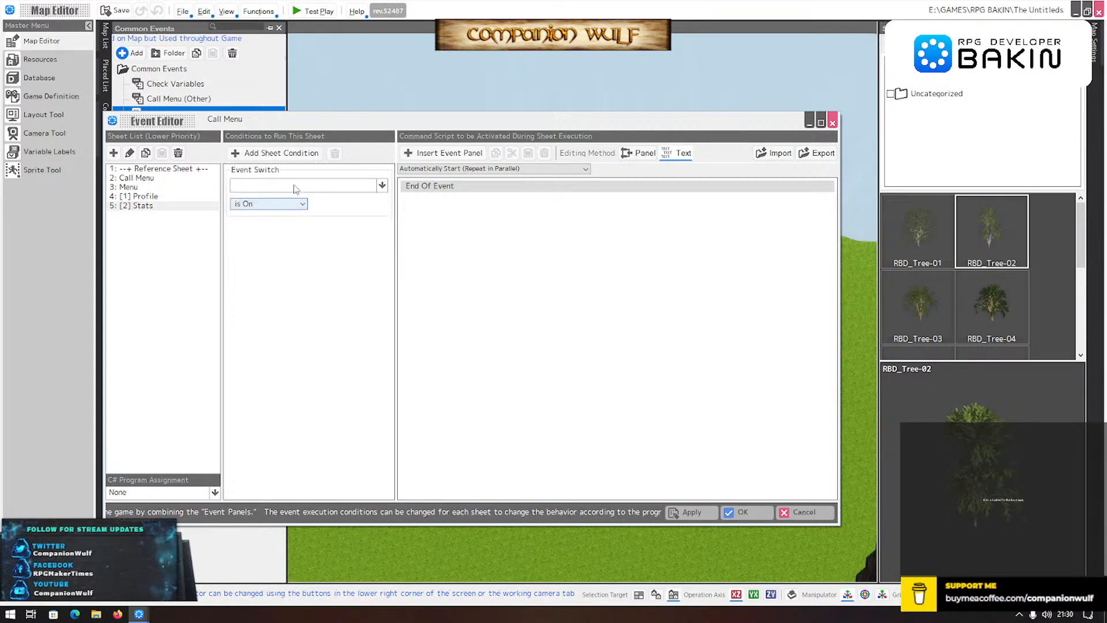
pyautogui.click(296, 185)
pyautogui.click(273, 221)
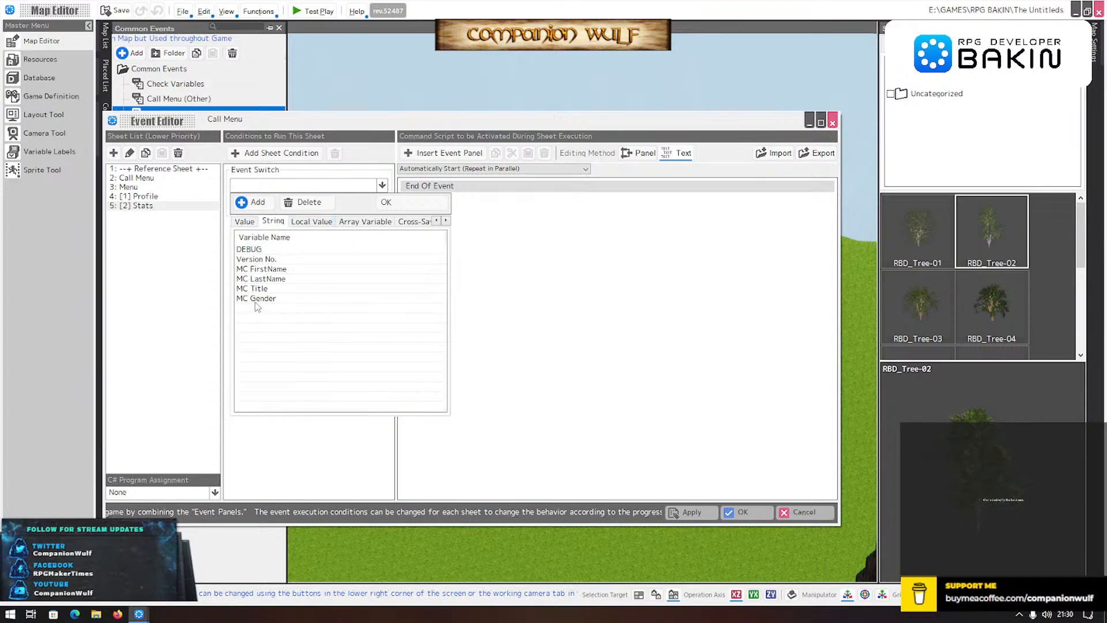
pyautogui.click(314, 223)
pyautogui.doubleClick(262, 249)
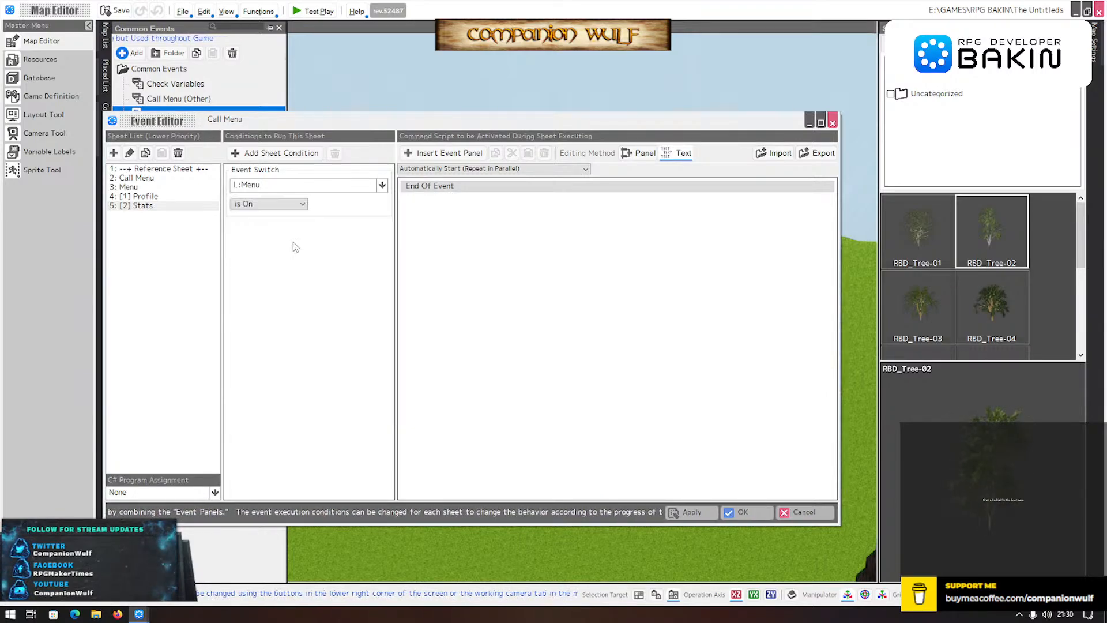
pyautogui.click(285, 206)
pyautogui.click(263, 218)
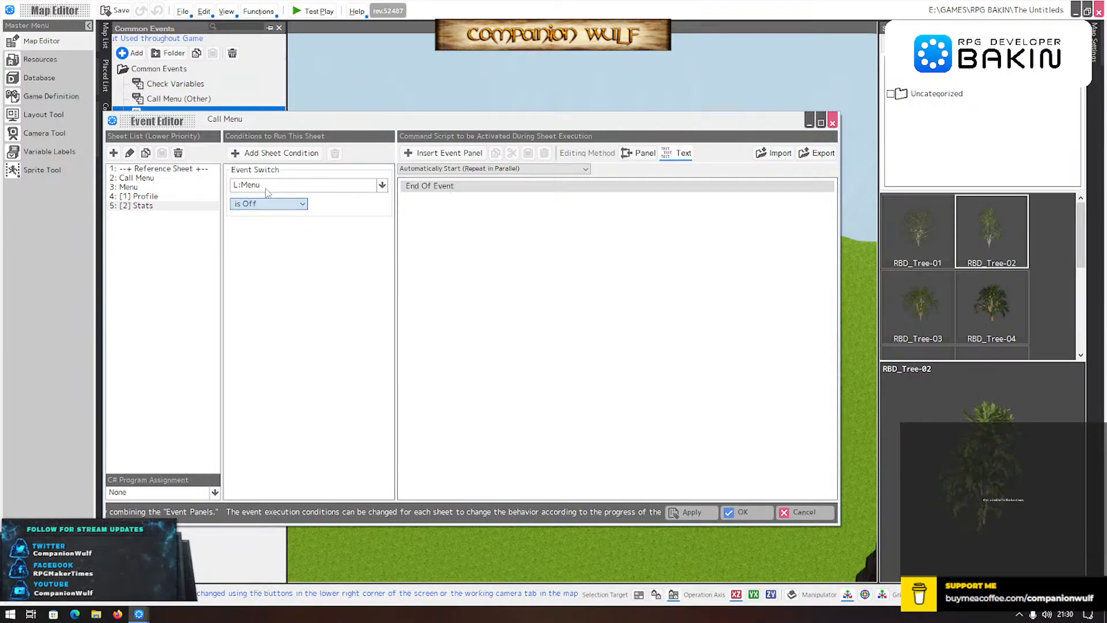
# - Add a Variable Box condition to the [2] Stats sheet requiring Menu Array[0] to be equal to 2
pyautogui.click(261, 155)
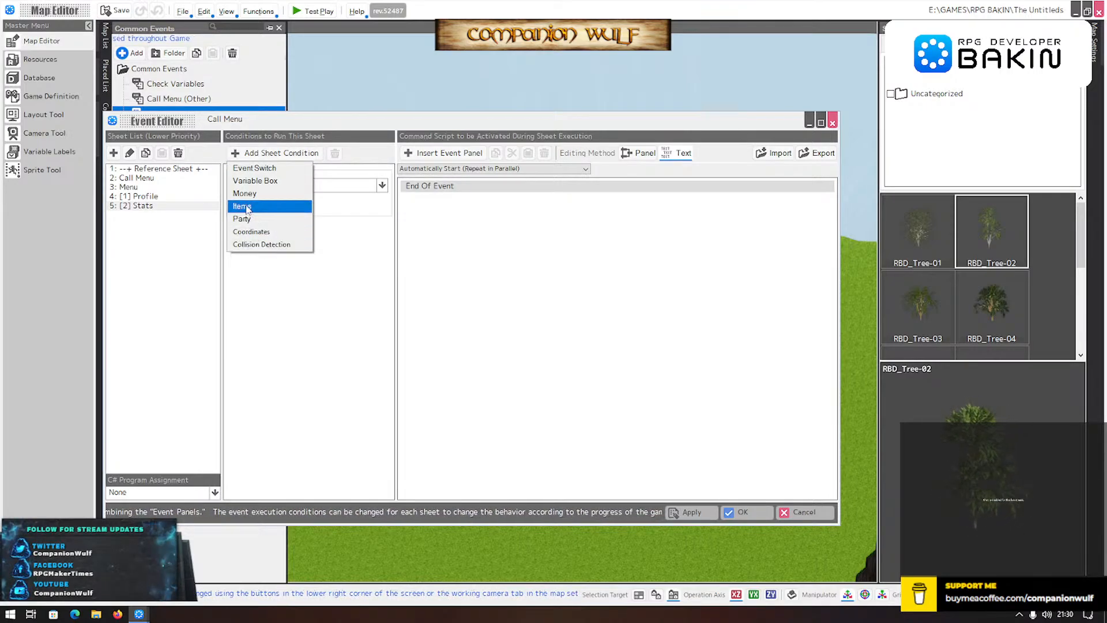
pyautogui.click(249, 181)
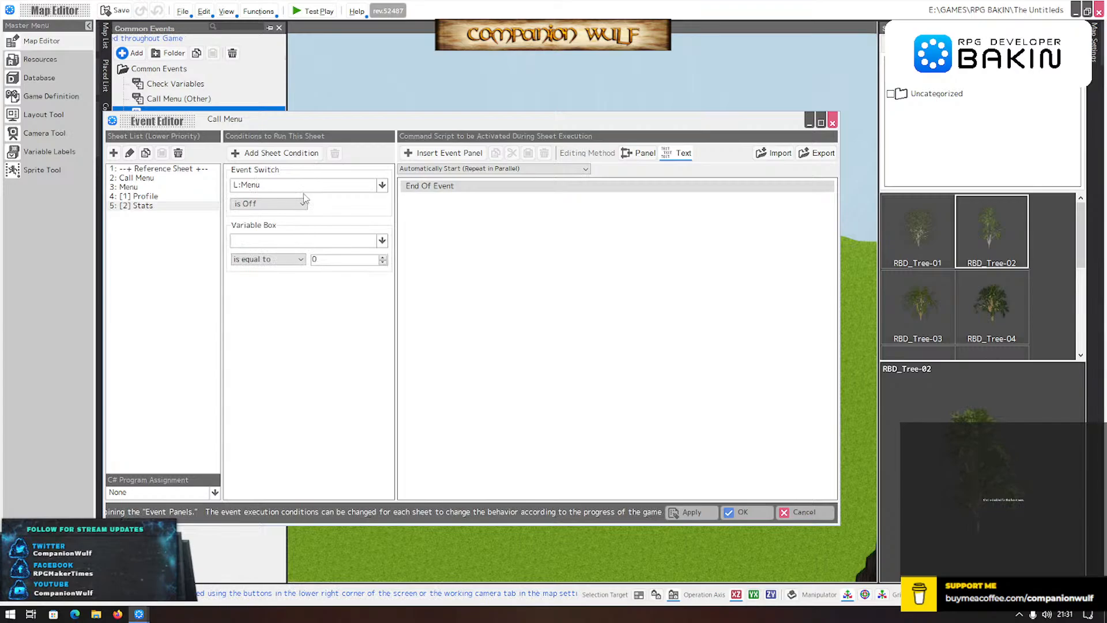
pyautogui.click(328, 241)
pyautogui.click(350, 279)
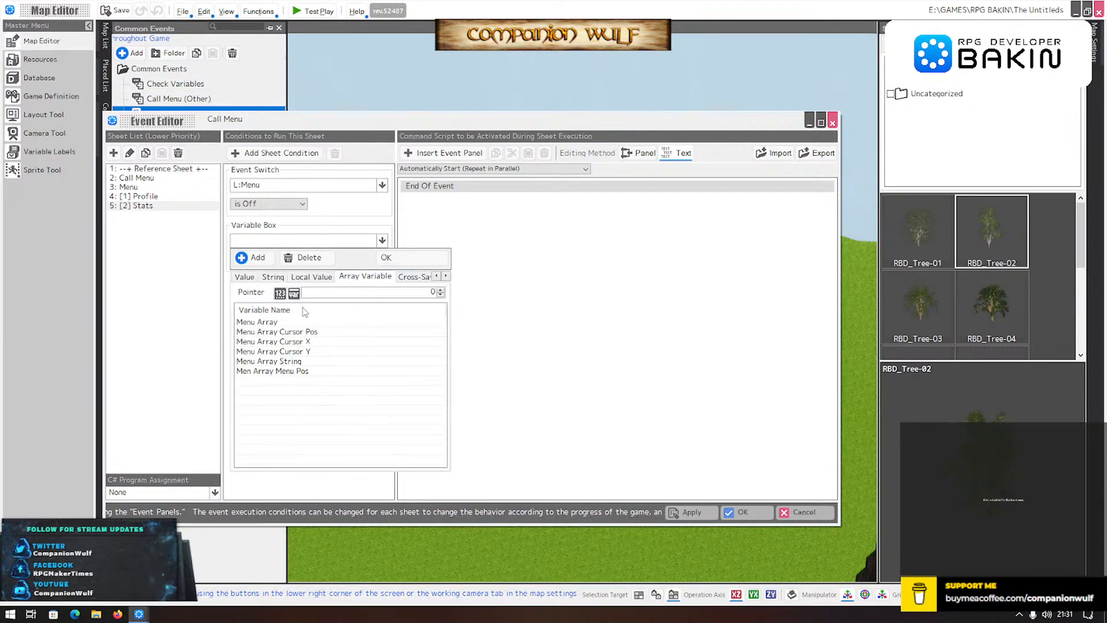
pyautogui.doubleClick(296, 324)
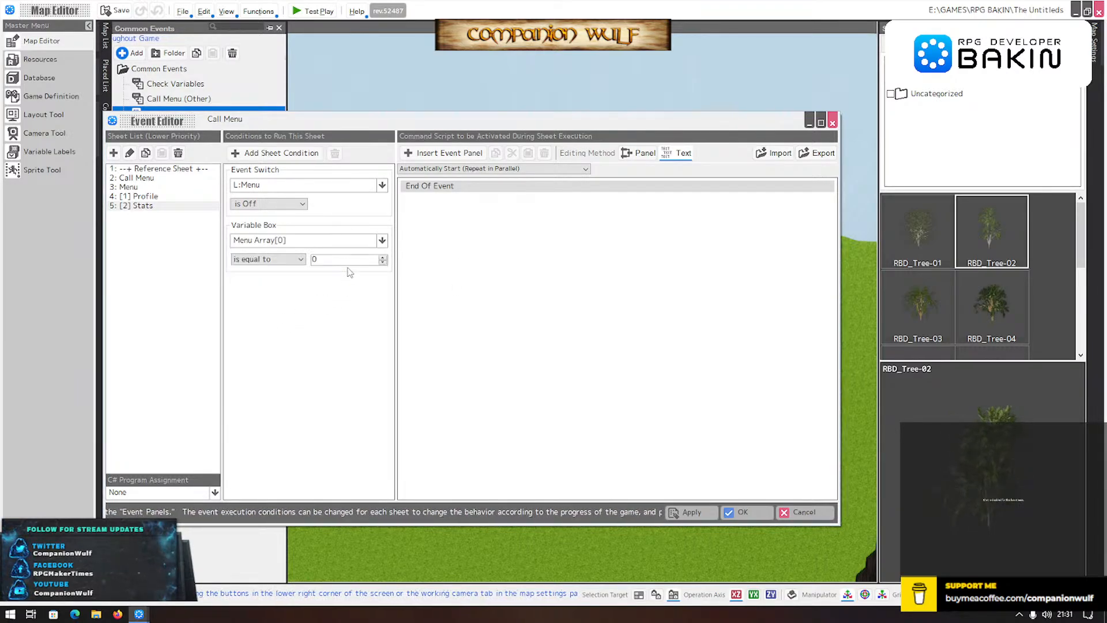
pyautogui.click(381, 256)
pyautogui.click(381, 258)
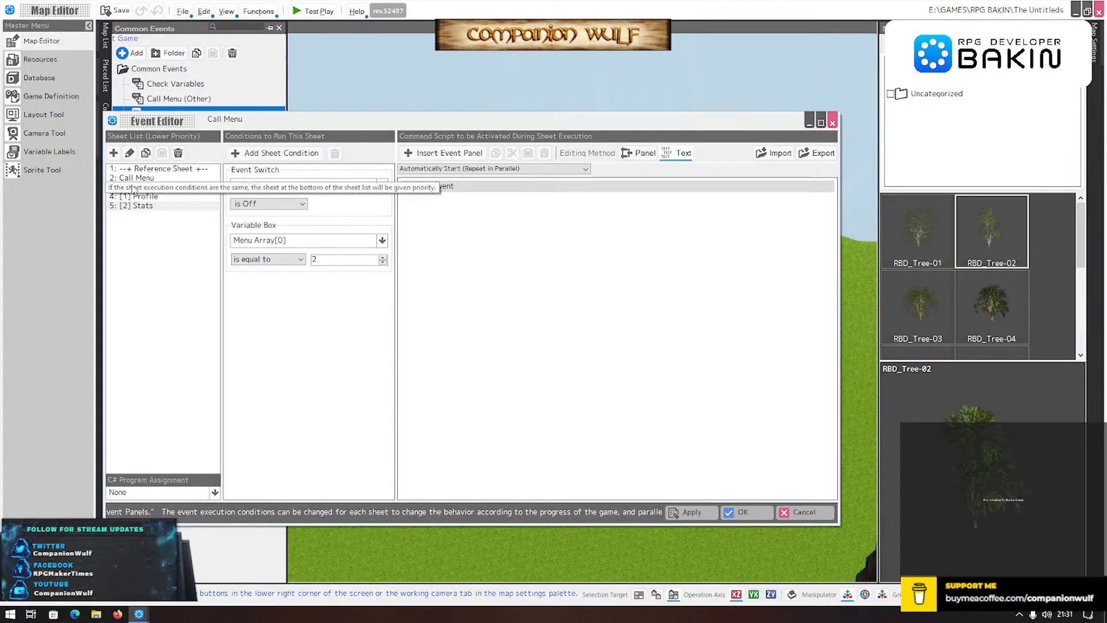
# - Insert a Variable Box Assignment in the Stats sheet that overwrites Key CANCEL with -1
pyautogui.doubleClick(465, 189)
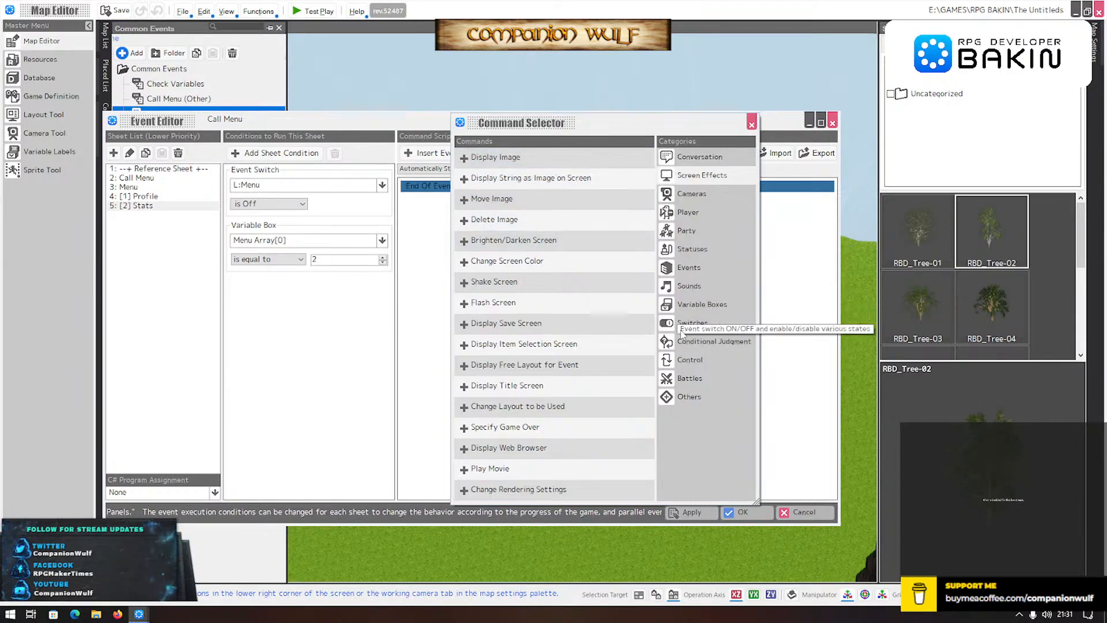
pyautogui.click(689, 286)
pyautogui.click(686, 306)
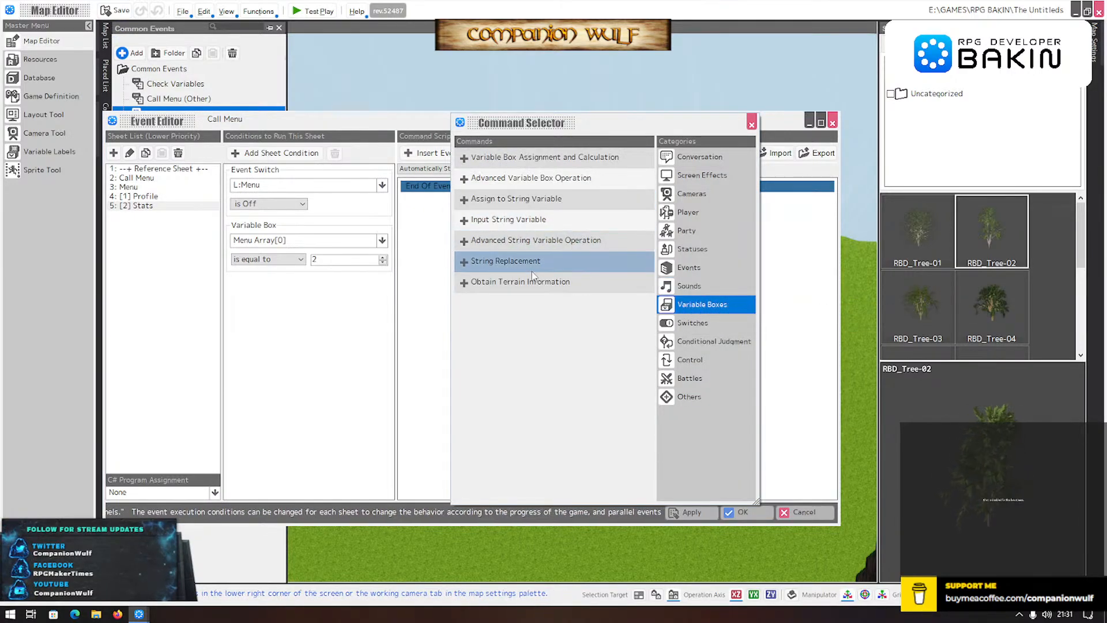
pyautogui.press('Escape')
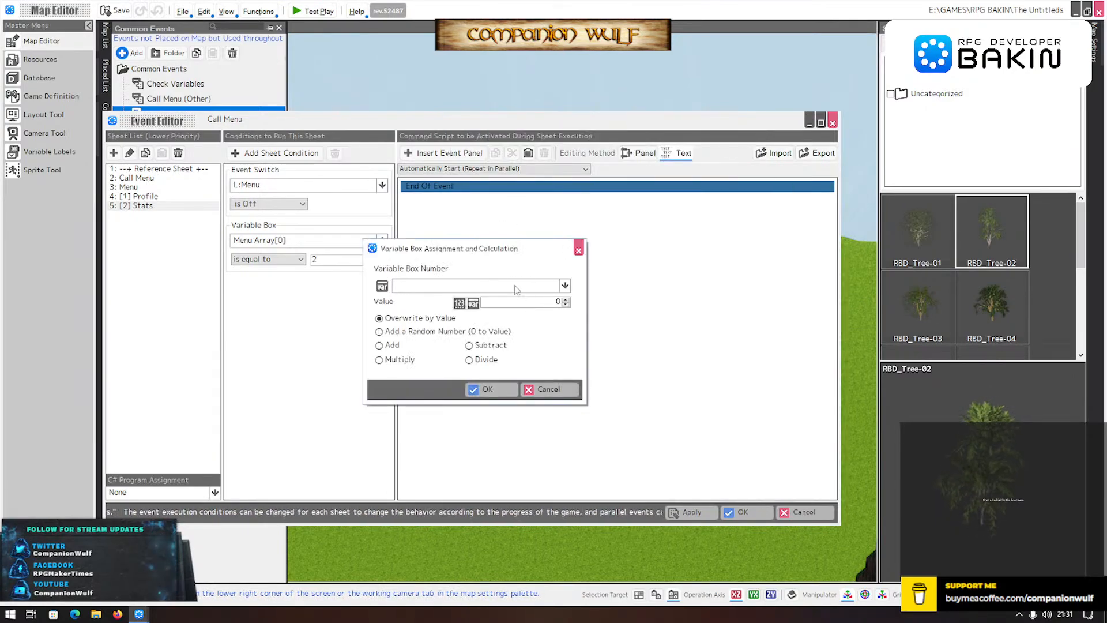
pyautogui.click(522, 288)
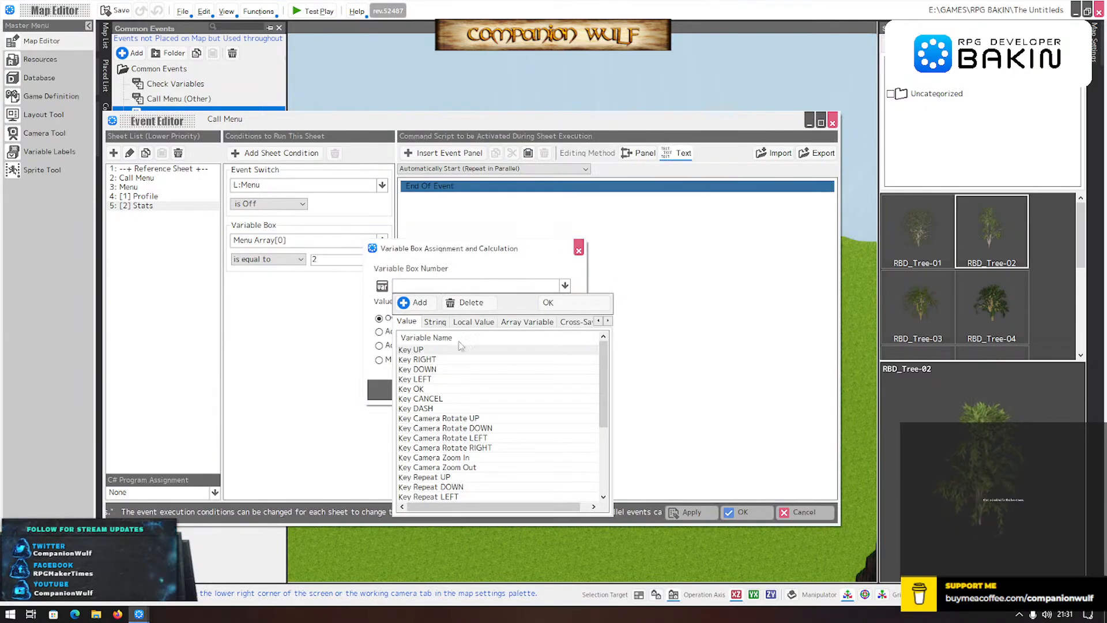
pyautogui.click(427, 398)
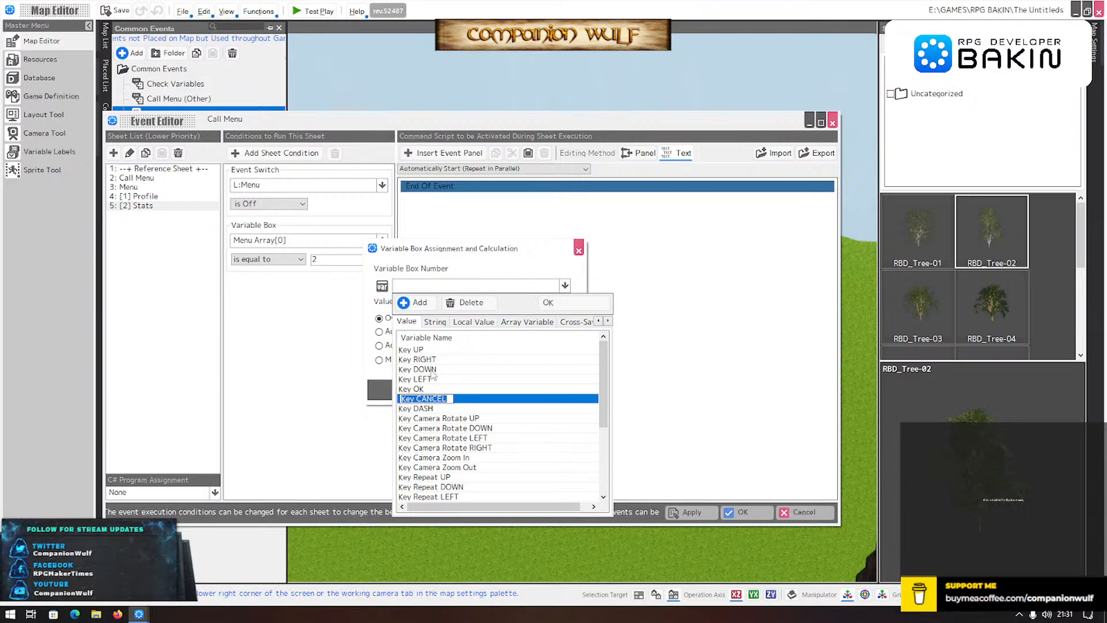
pyautogui.click(553, 306)
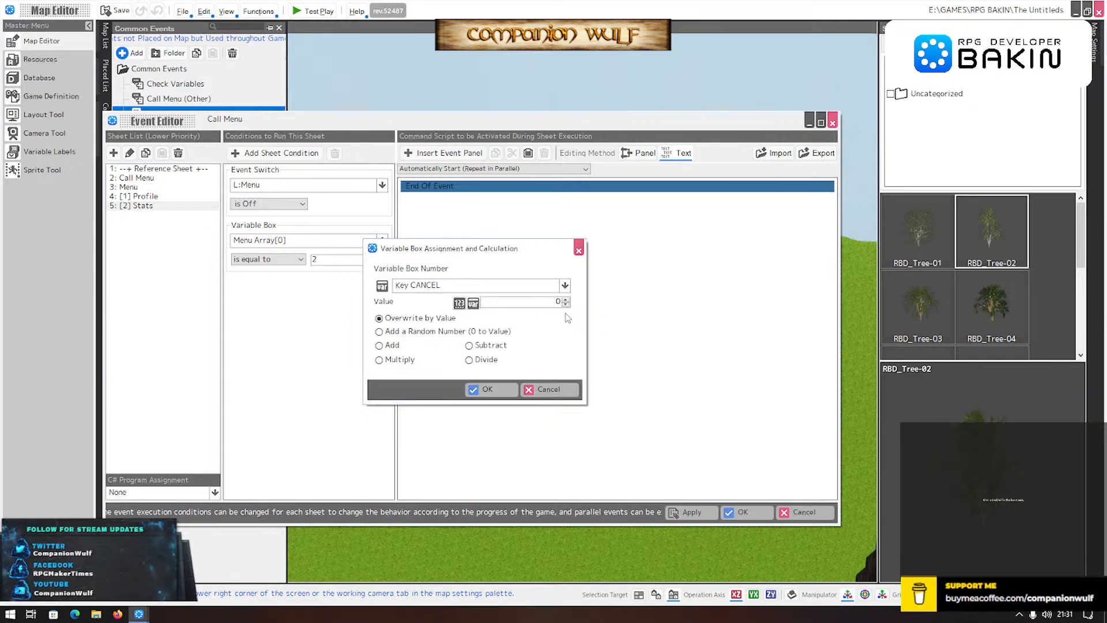
pyautogui.click(488, 389)
# - Copy the Event Switch command that turns L:Menu On from the Profile sheet, and return to the Stats sheet
pyautogui.click(142, 197)
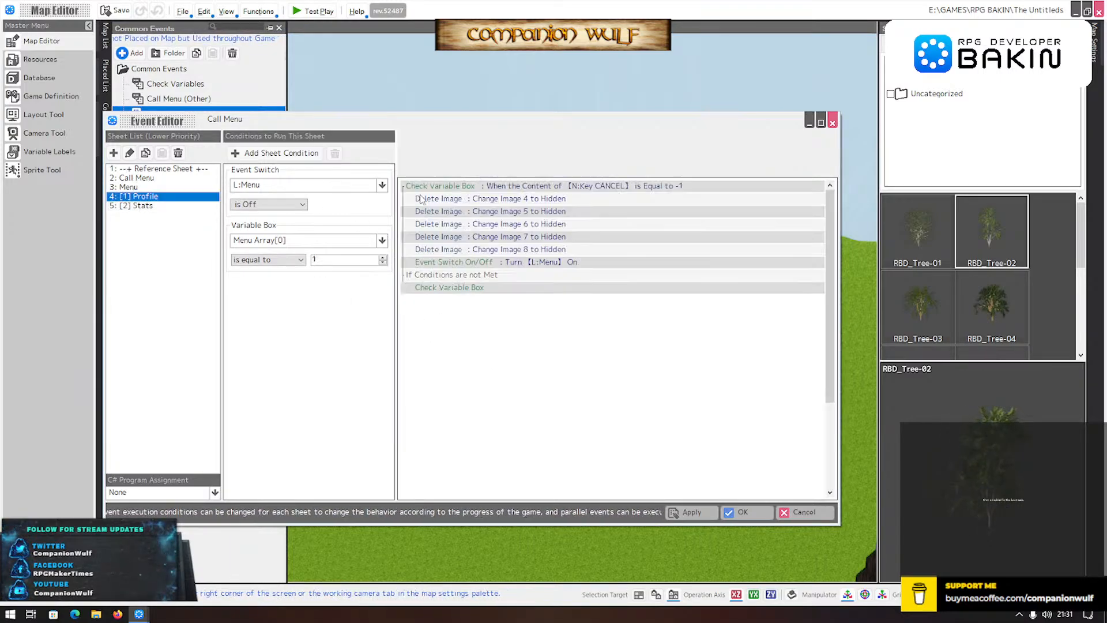
pyautogui.click(519, 263)
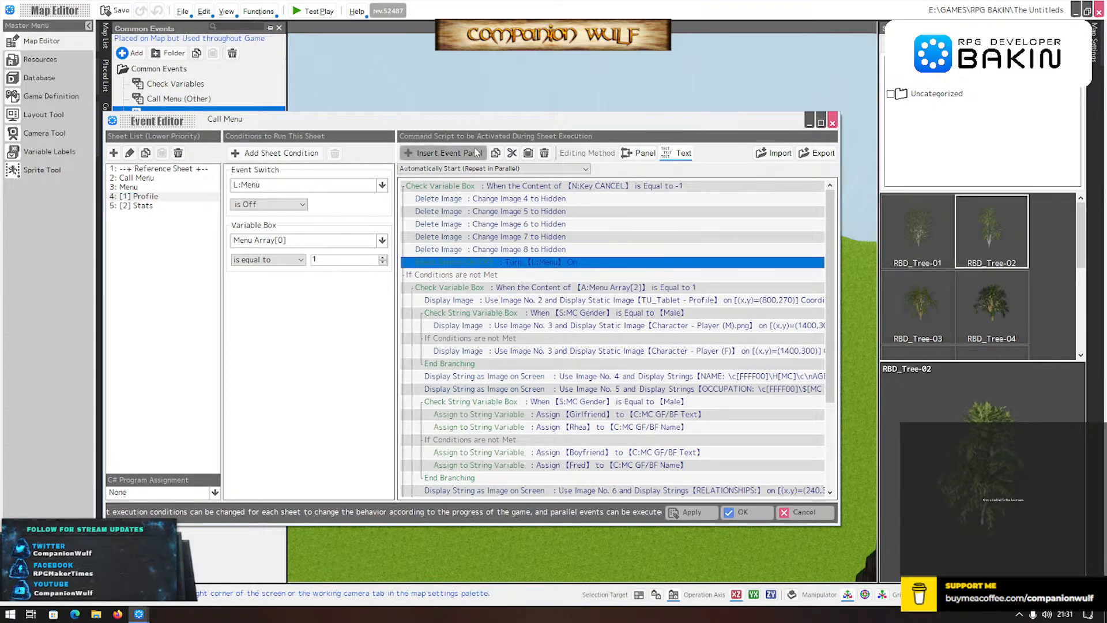
pyautogui.click(142, 205)
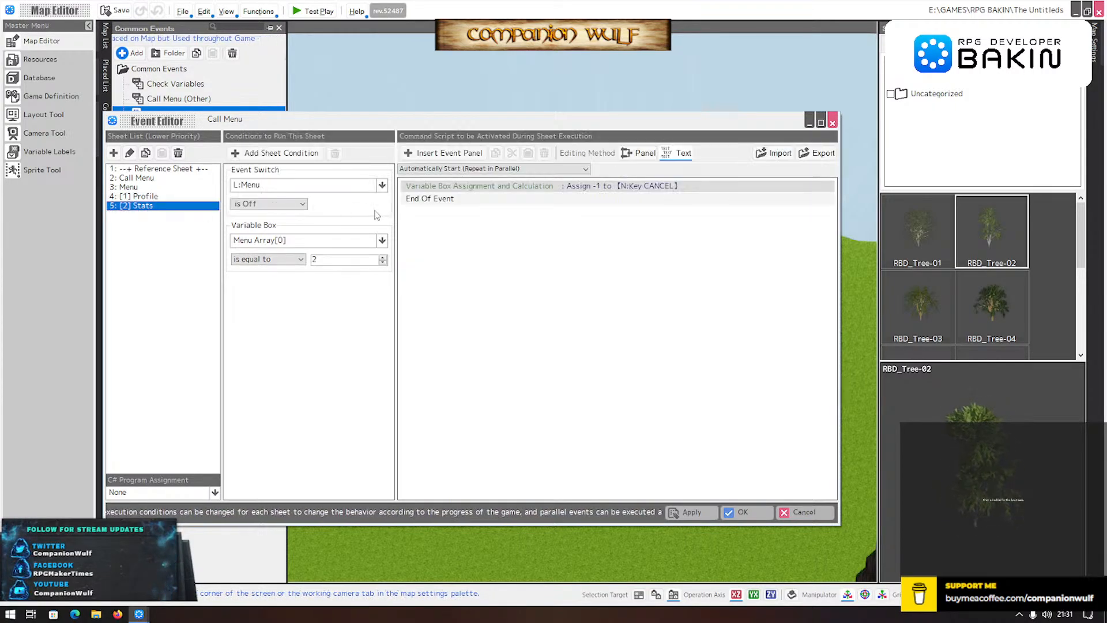
# - Replace the Key CANCEL assignment with a Check Variable Box for Key CANCEL equal to -1, and paste the copied L:Menu switch command into its met branch
pyautogui.click(461, 186)
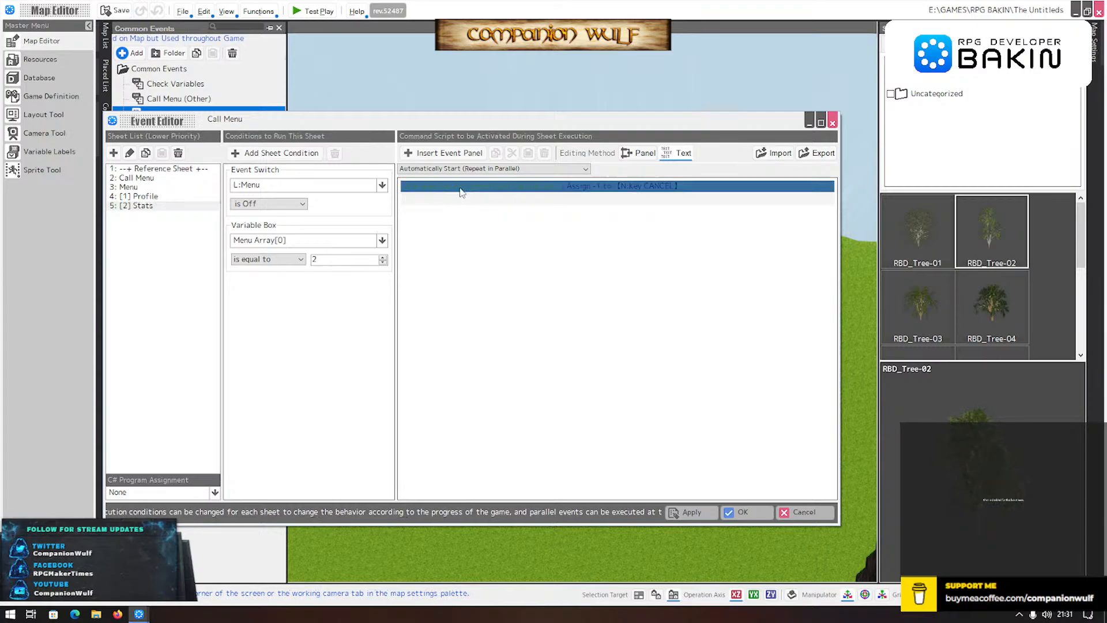
pyautogui.press('Delete')
pyautogui.doubleClick(459, 185)
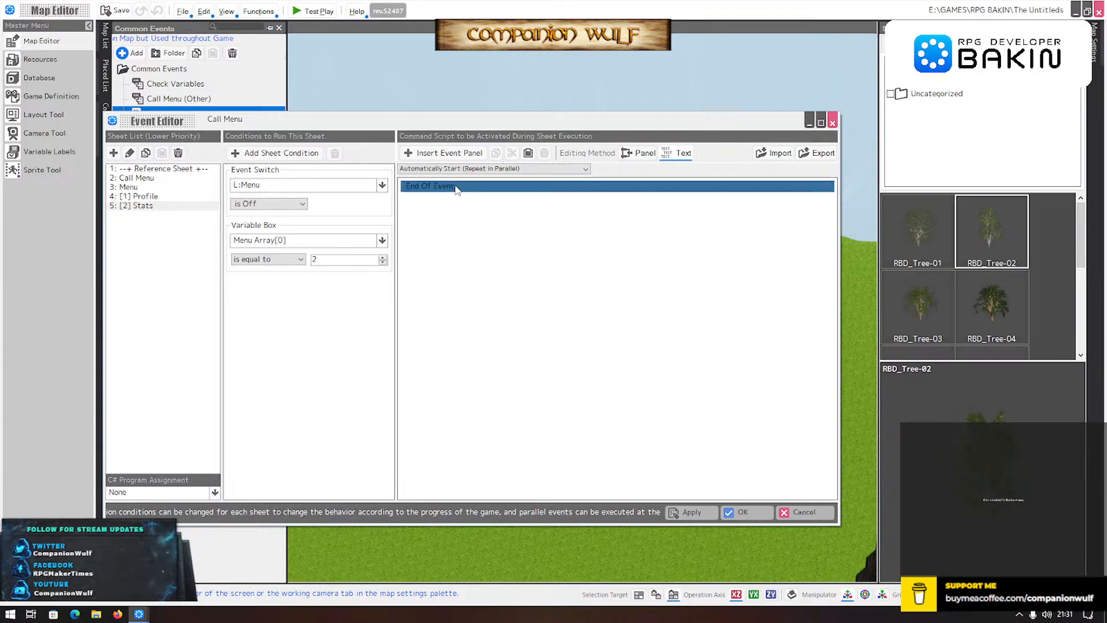
pyautogui.click(707, 352)
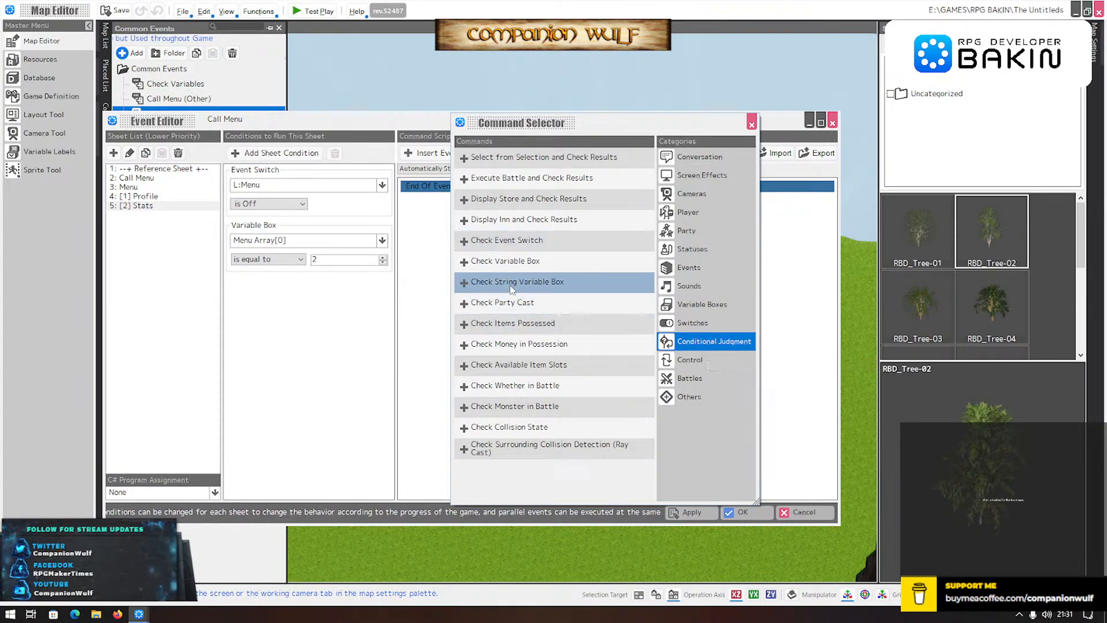
pyautogui.click(481, 259)
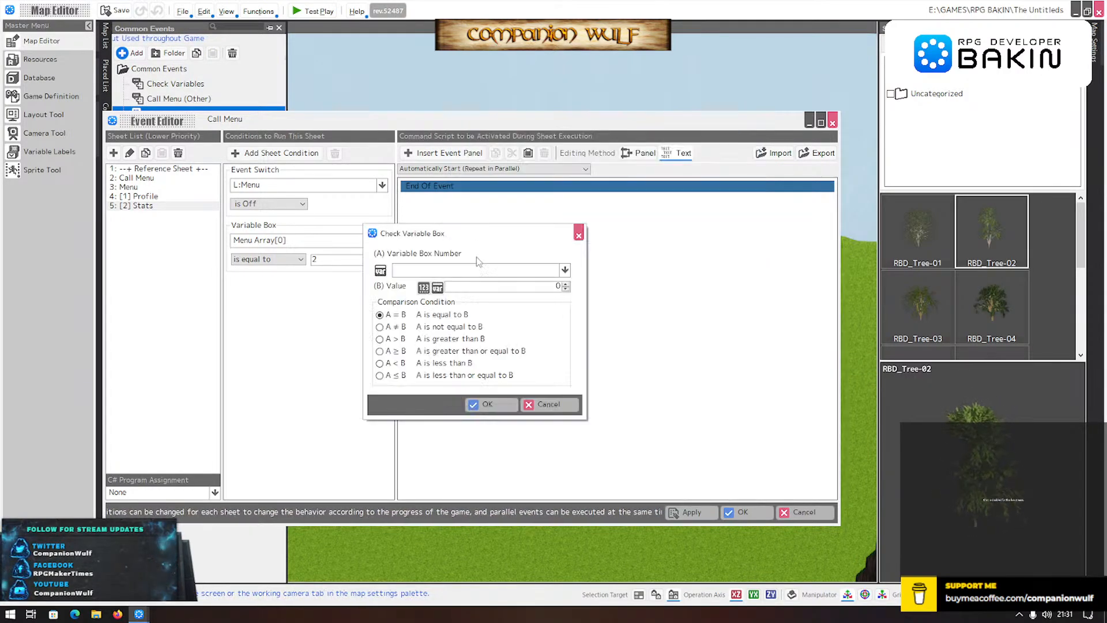
pyautogui.click(462, 270)
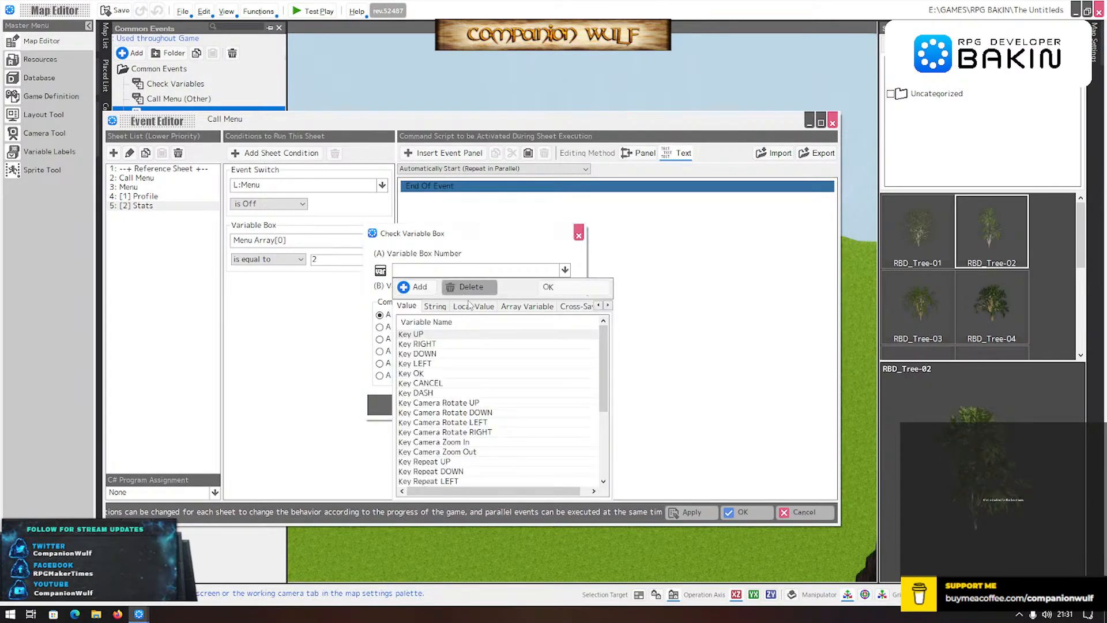
pyautogui.doubleClick(421, 383)
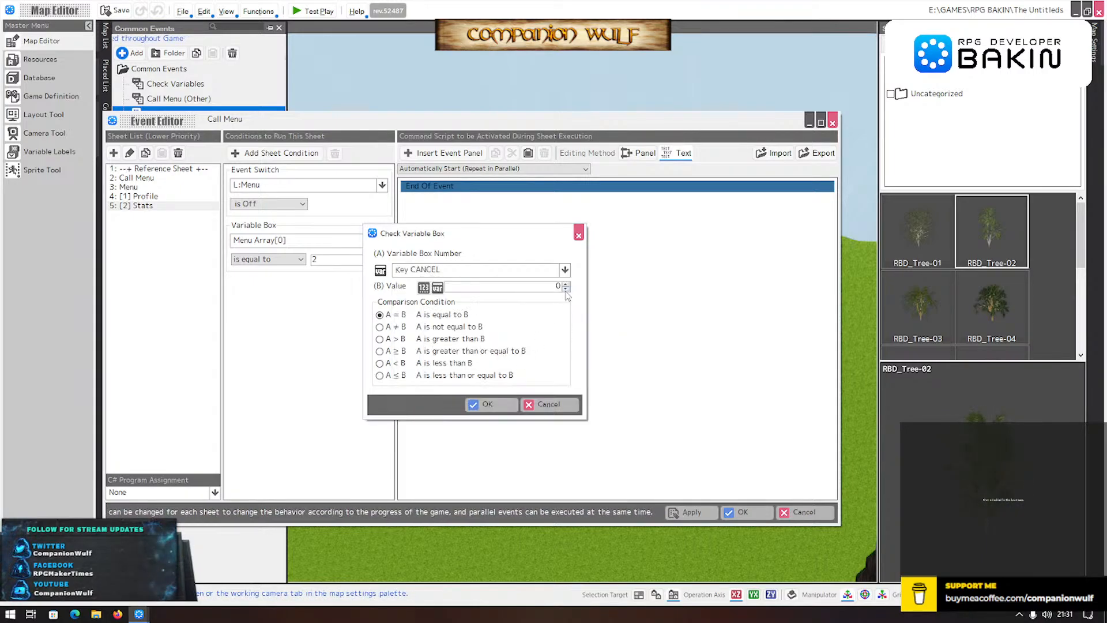
pyautogui.click(487, 404)
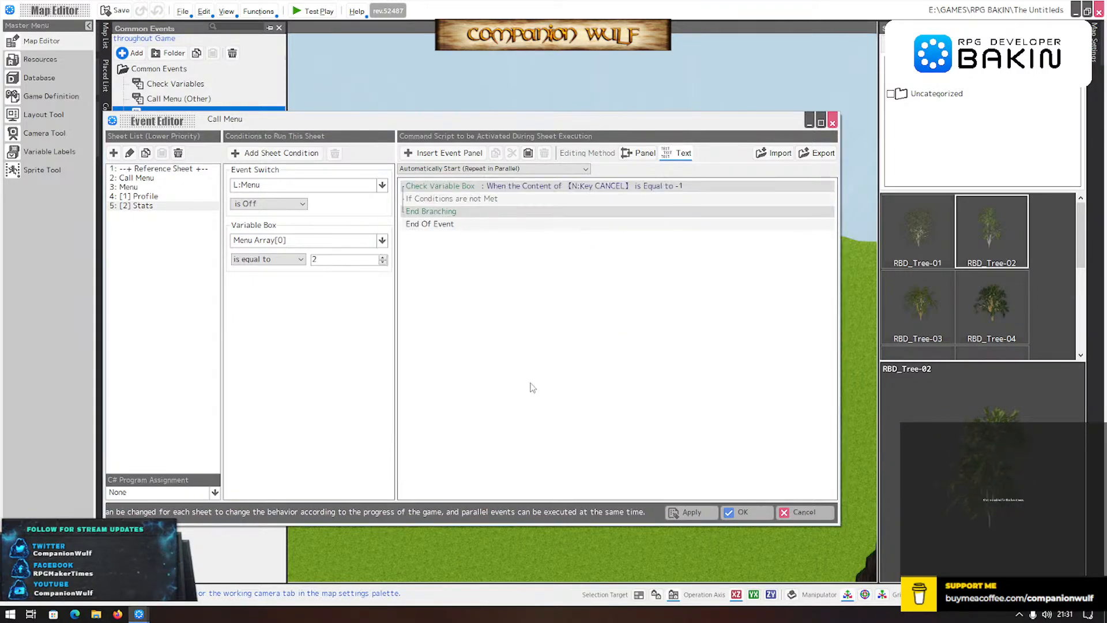
pyautogui.click(485, 199)
pyautogui.click(529, 153)
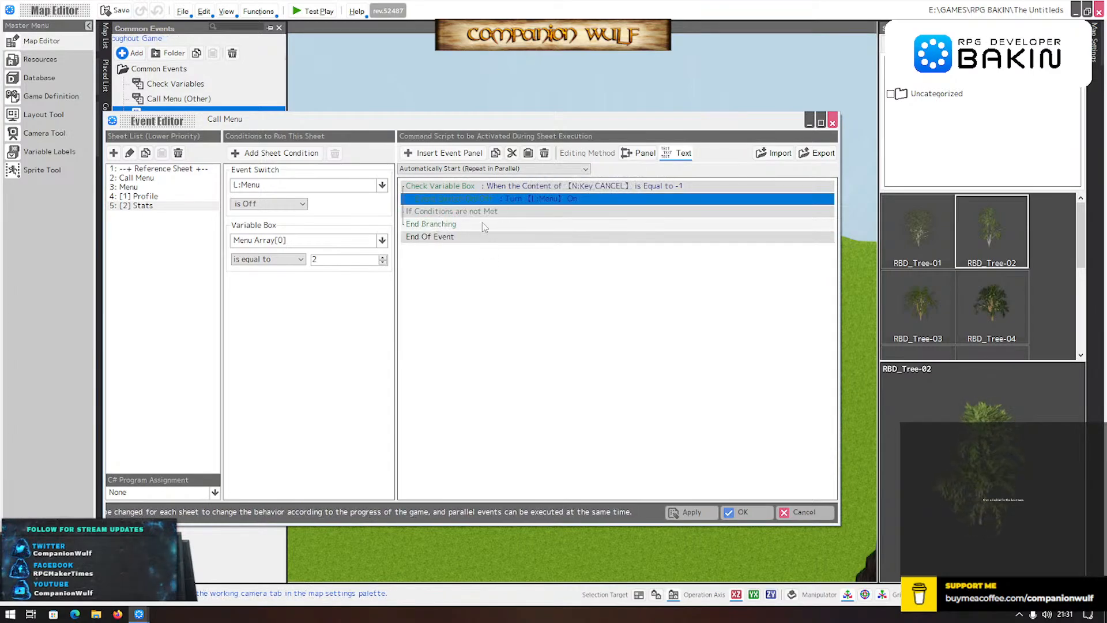
# - Examine the Profile sheet's Menu Array[2] check and its nested commands, and compare them with the Reference Sheet notes and the Stats sheet
pyautogui.click(153, 197)
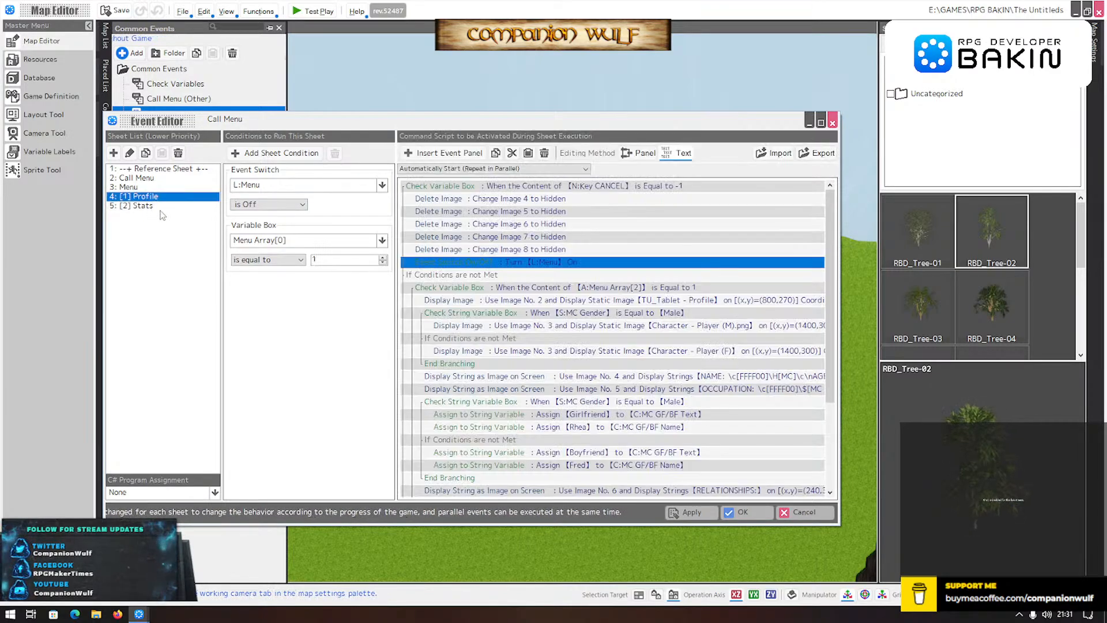
pyautogui.click(515, 288)
pyautogui.scroll(-4, 554, 331)
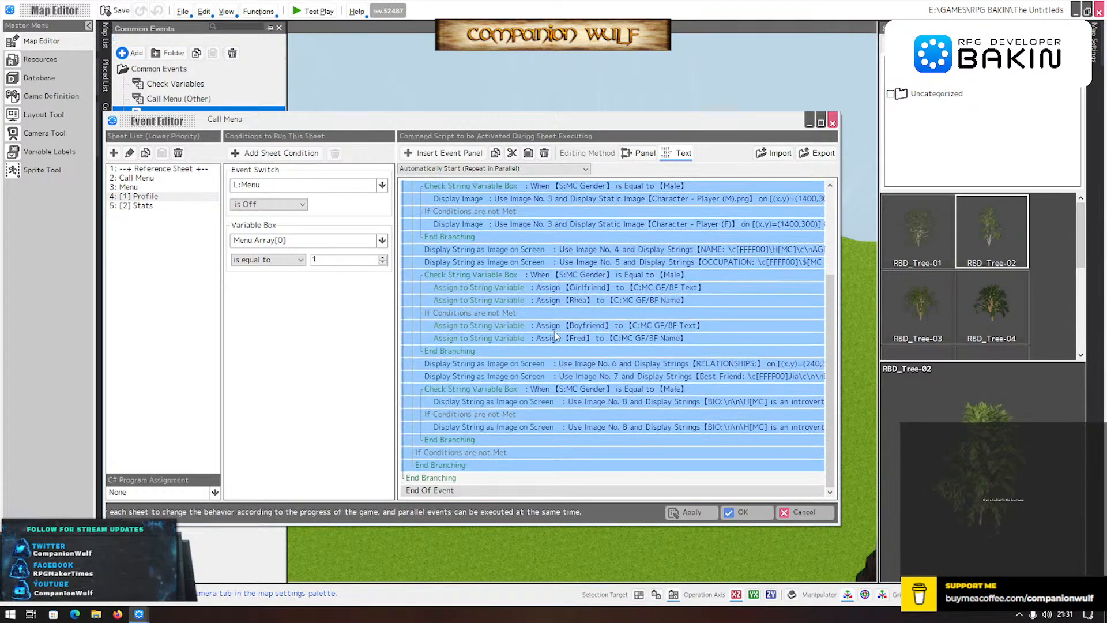
pyautogui.scroll(4, 555, 334)
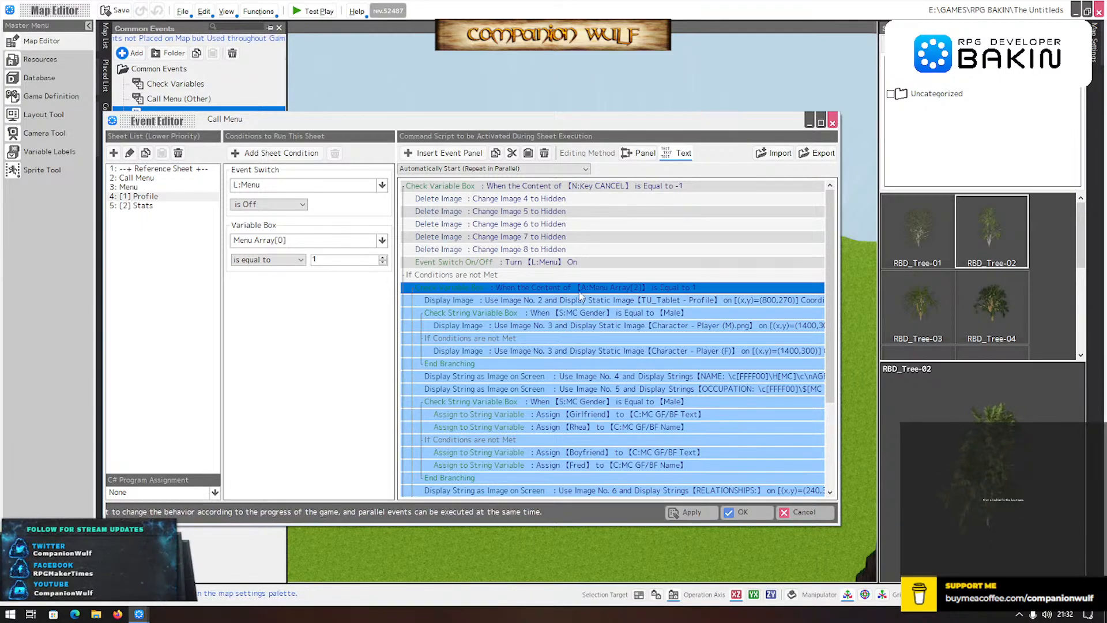
pyautogui.click(574, 300)
pyautogui.click(567, 313)
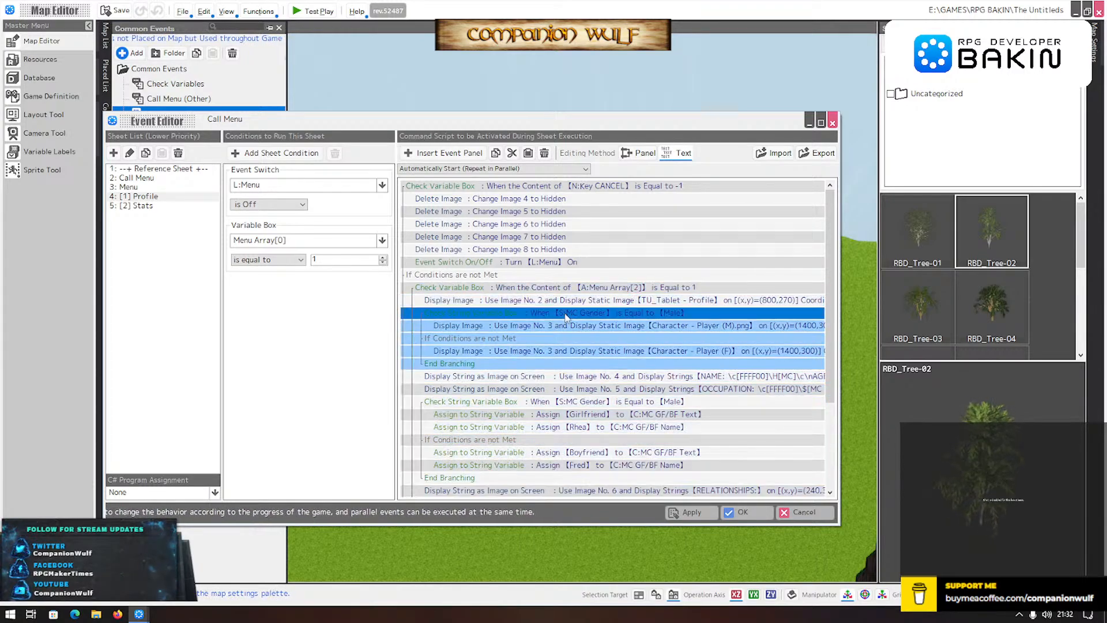
pyautogui.click(585, 288)
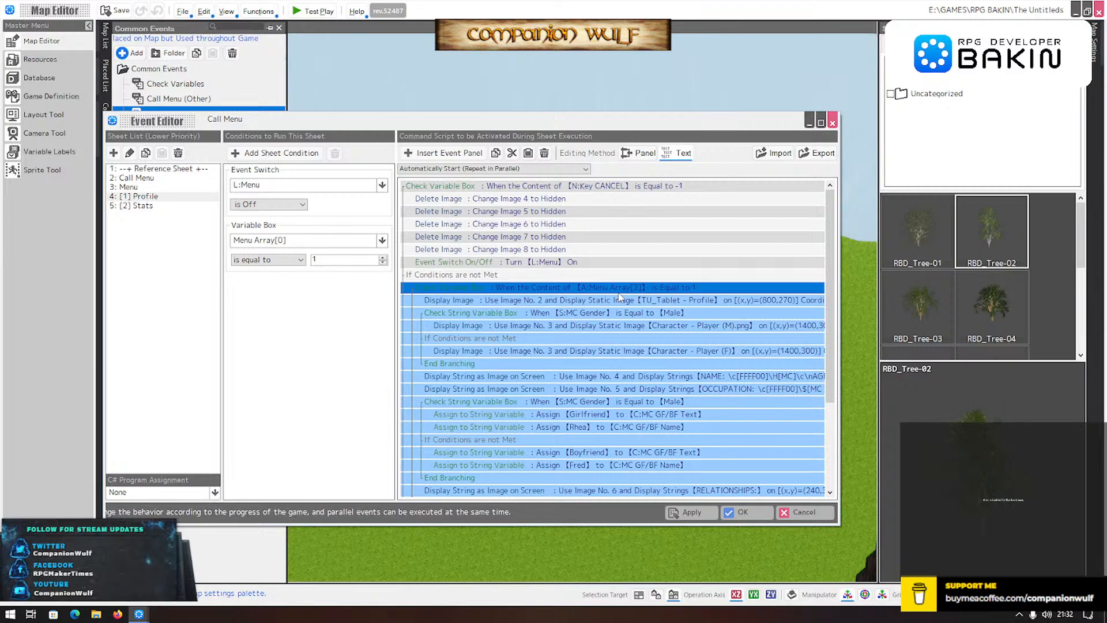
pyautogui.scroll(-3, 619, 297)
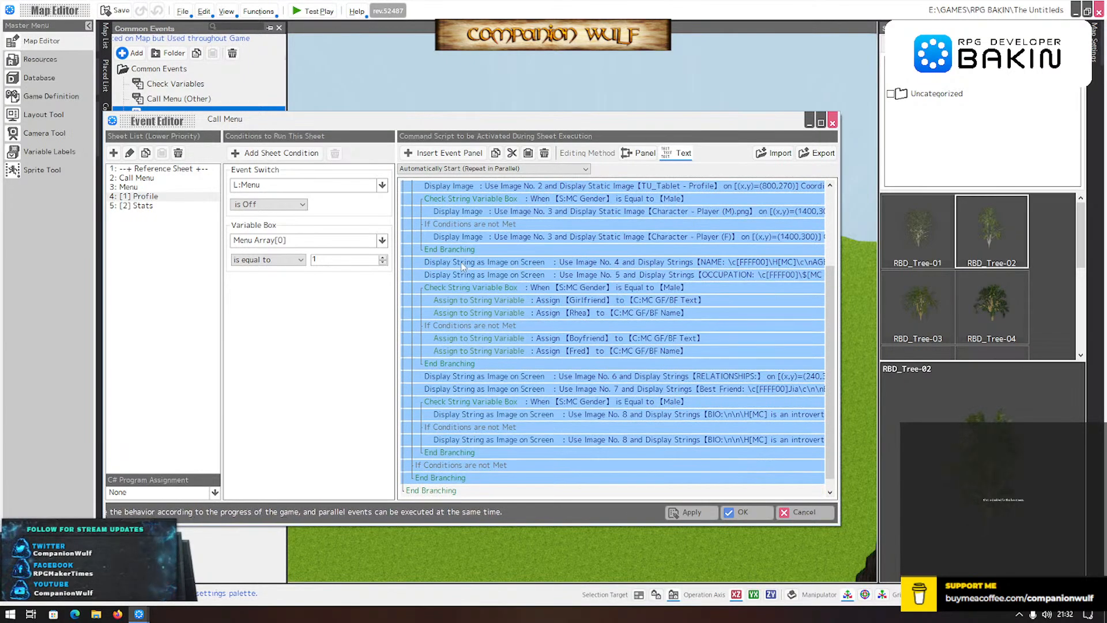
pyautogui.scroll(3, 487, 289)
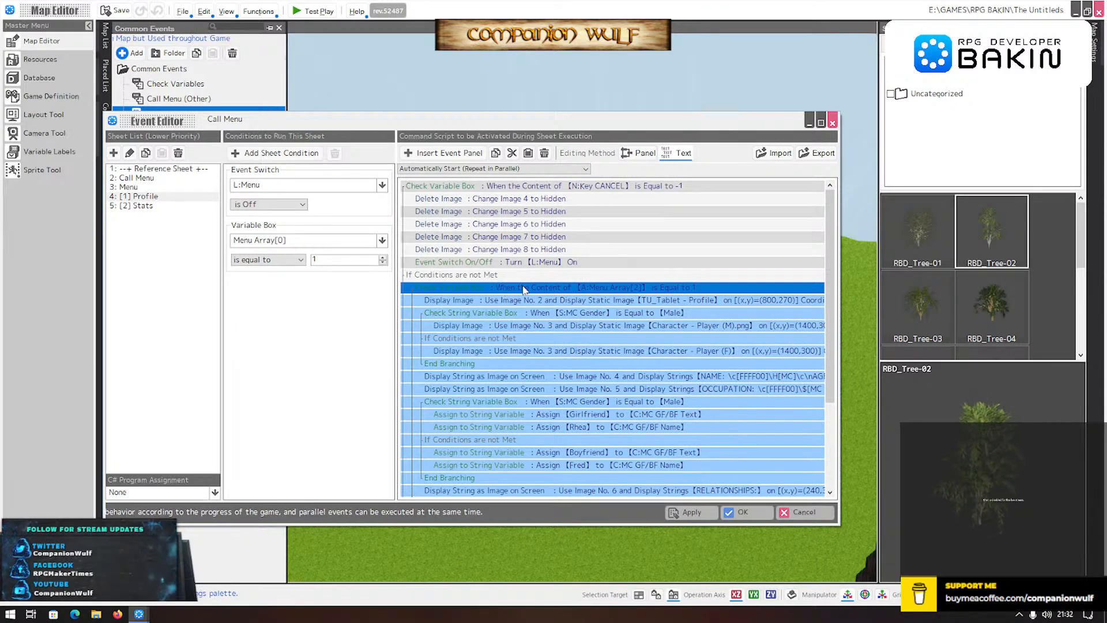
pyautogui.click(149, 170)
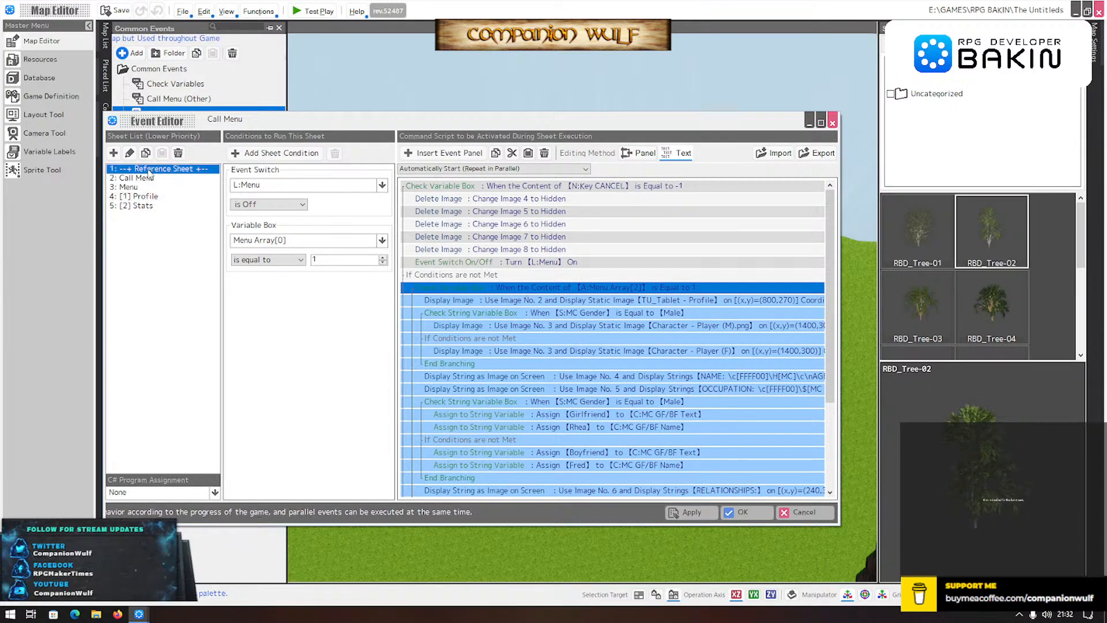
pyautogui.click(529, 213)
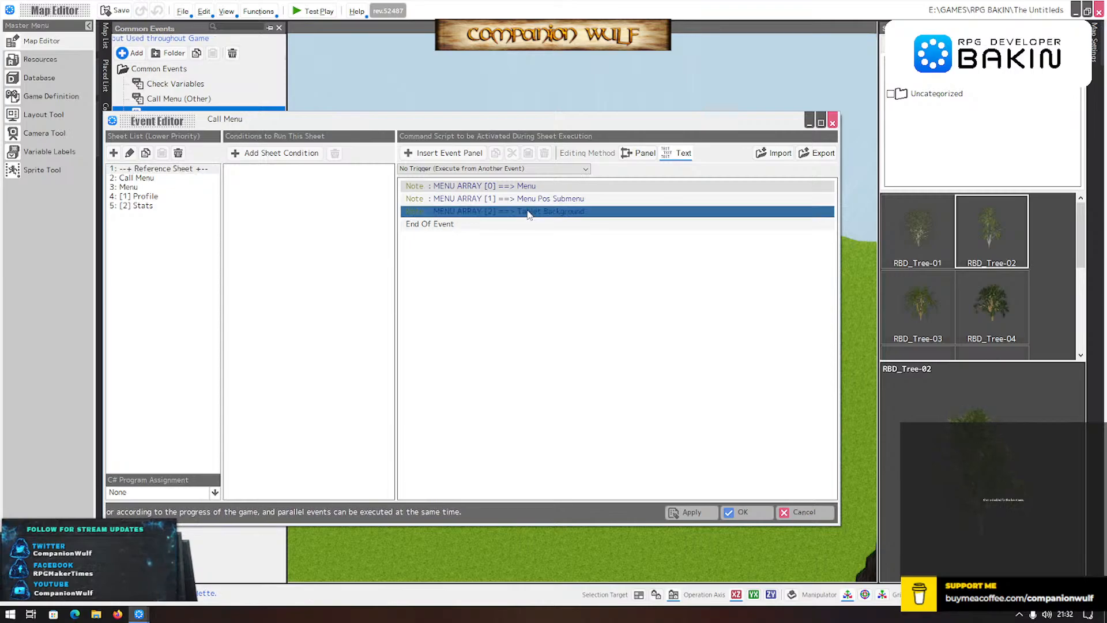
pyautogui.click(158, 207)
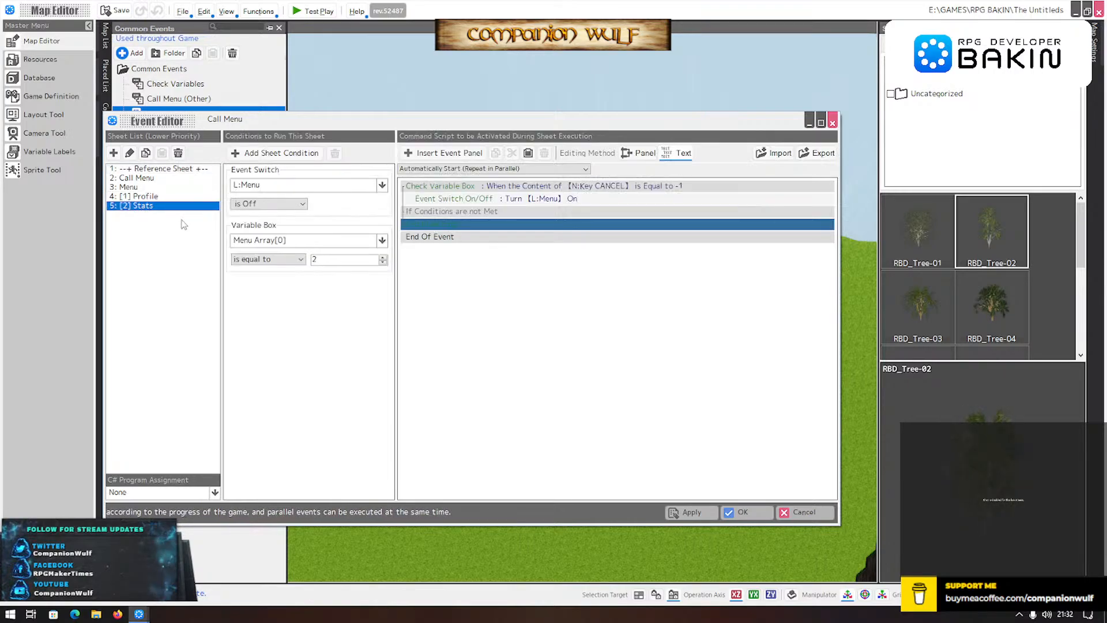
# - Move all Profile commands following the TU_Tablet - Profile image out of the Menu Array[2] check, placing them directly above that check
pyautogui.click(138, 197)
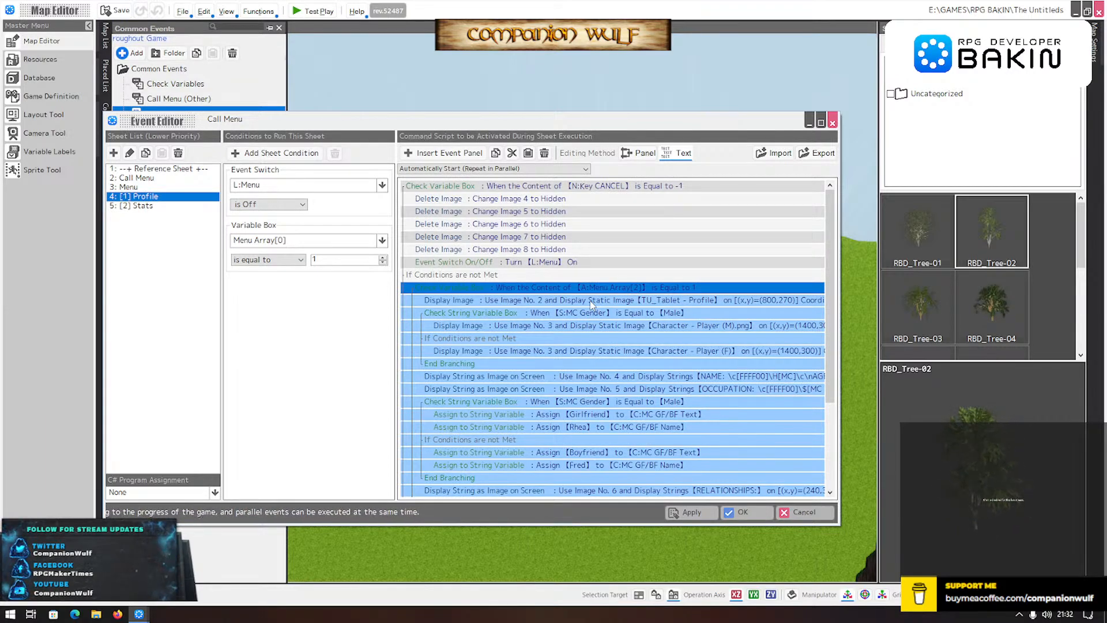
pyautogui.doubleClick(591, 304)
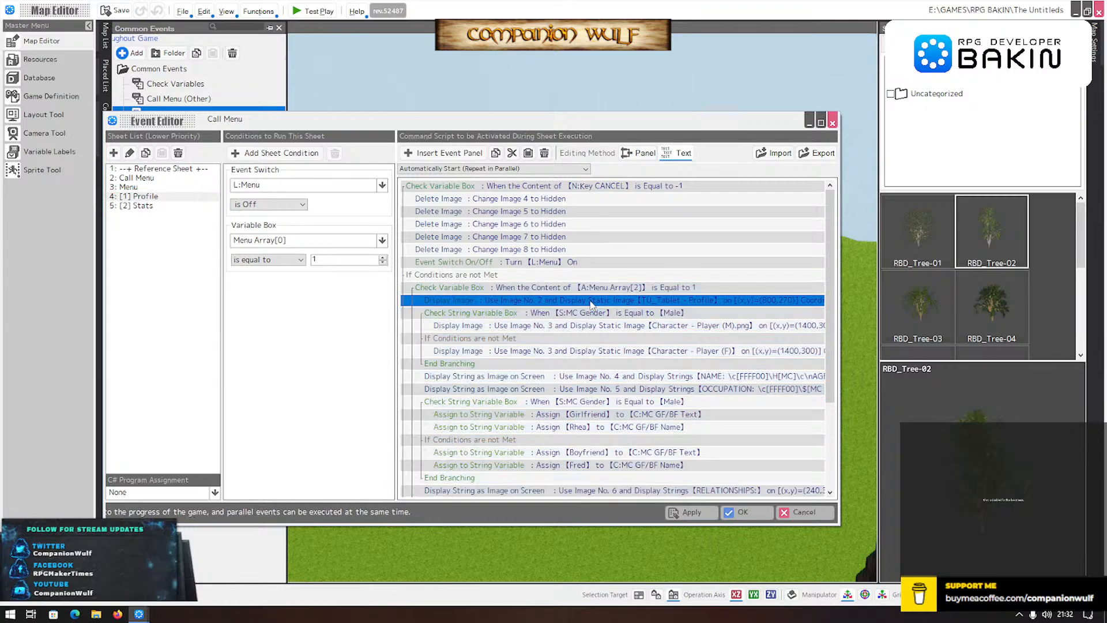
pyautogui.click(487, 483)
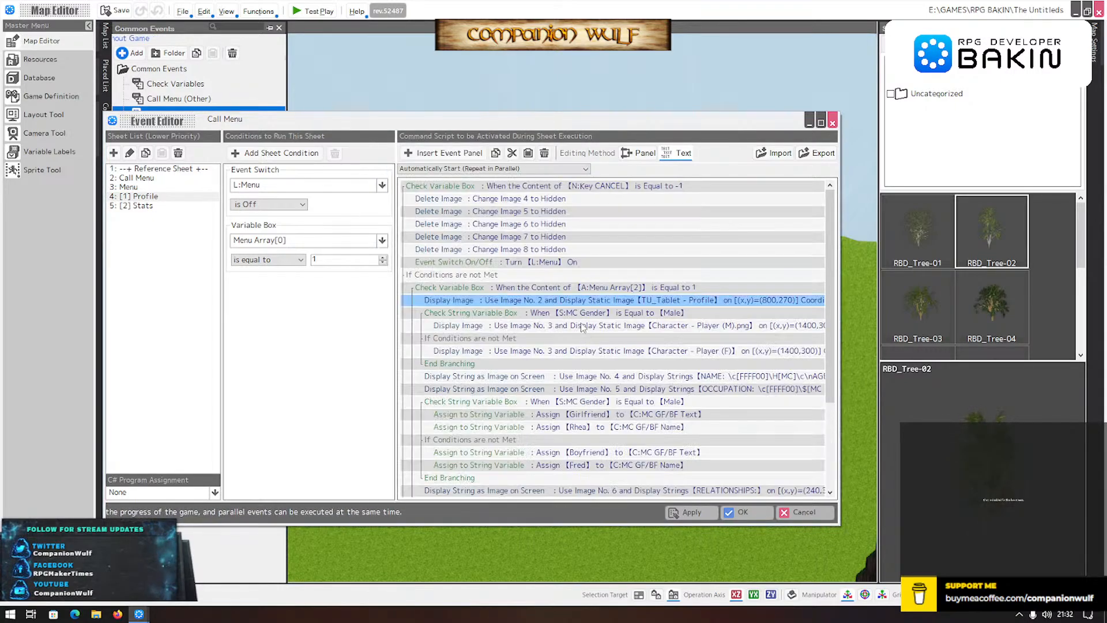
pyautogui.scroll(-5, 574, 340)
pyautogui.moveTo(553, 430); pyautogui.dragTo(519, 186)
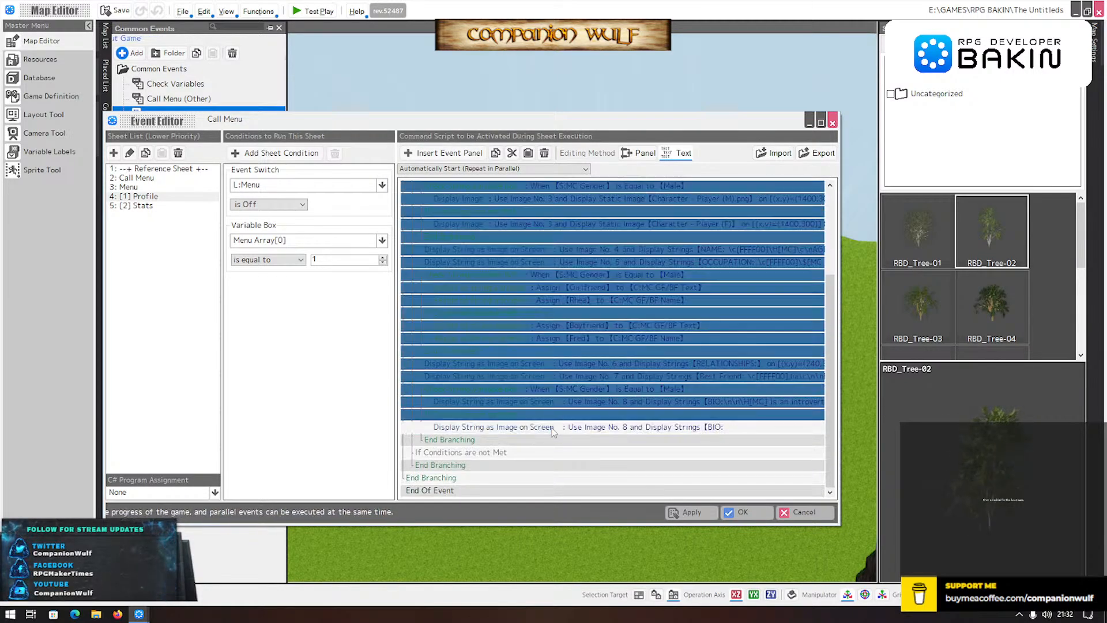
pyautogui.click(513, 154)
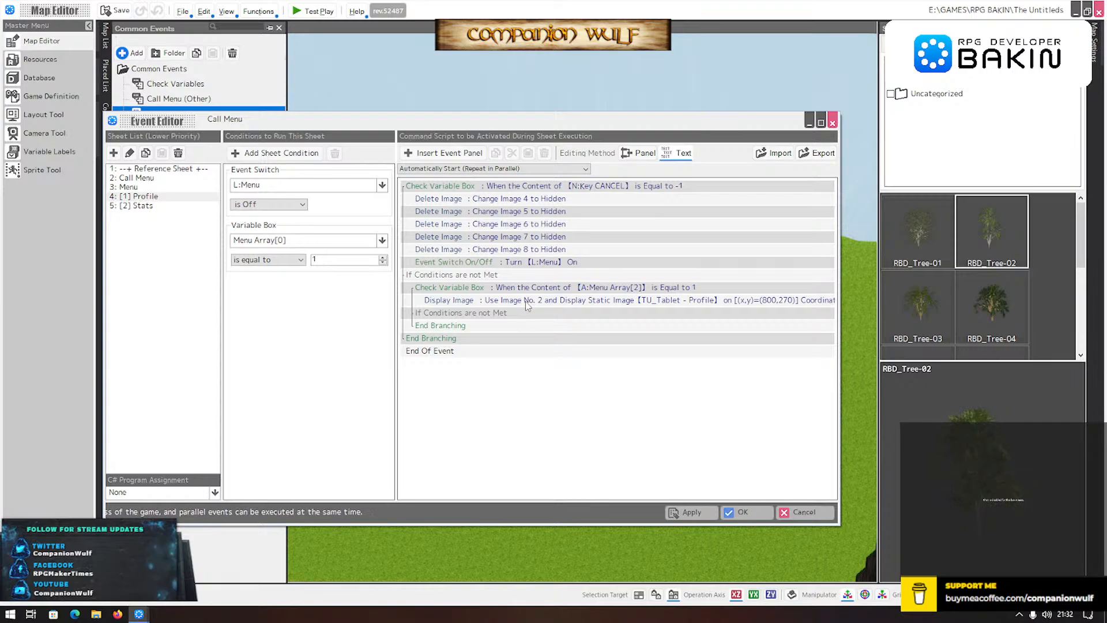
pyautogui.click(497, 290)
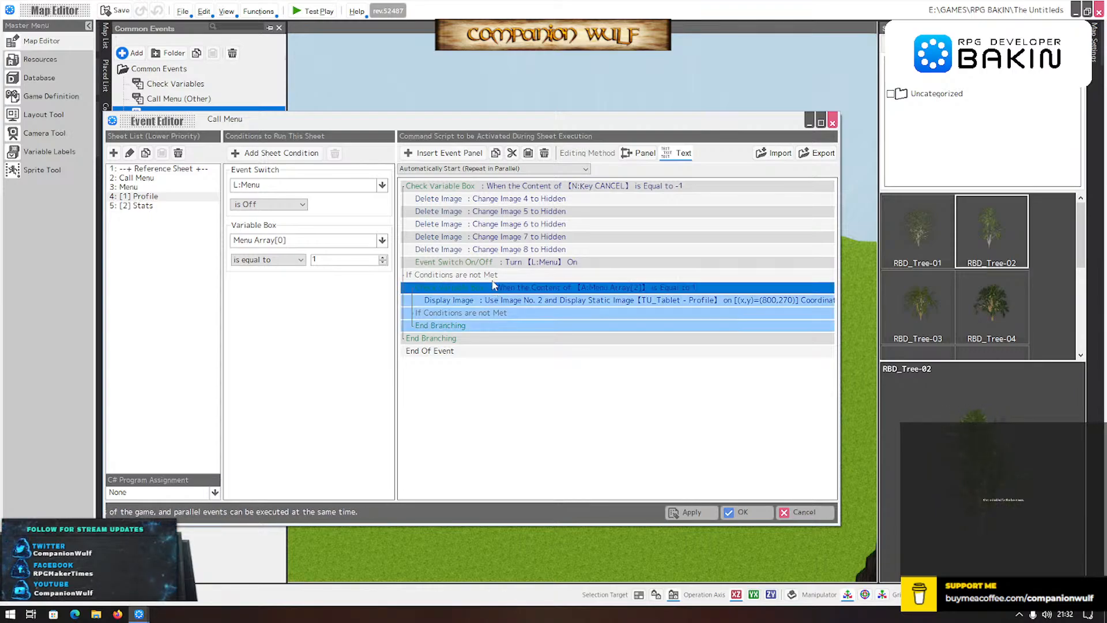
pyautogui.click(528, 153)
# - Move the TU_Tablet - Profile Display Image command from the Menu Array[2] check to the start of the Key CANCEL not-met branch, and save the event
pyautogui.scroll(-4, 543, 314)
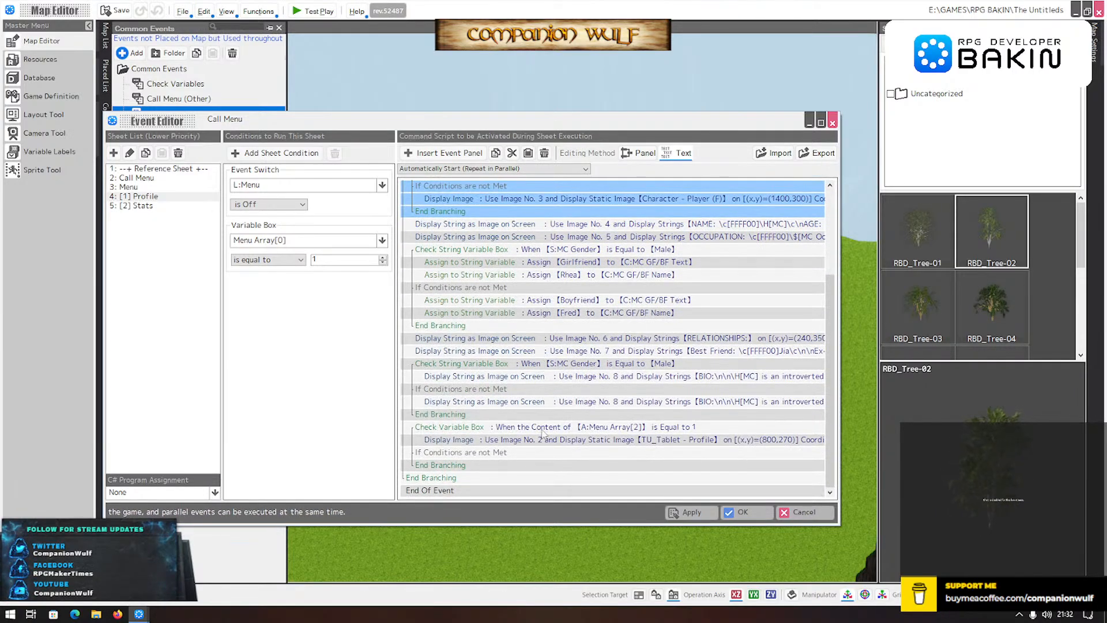
pyautogui.click(543, 439)
pyautogui.click(495, 153)
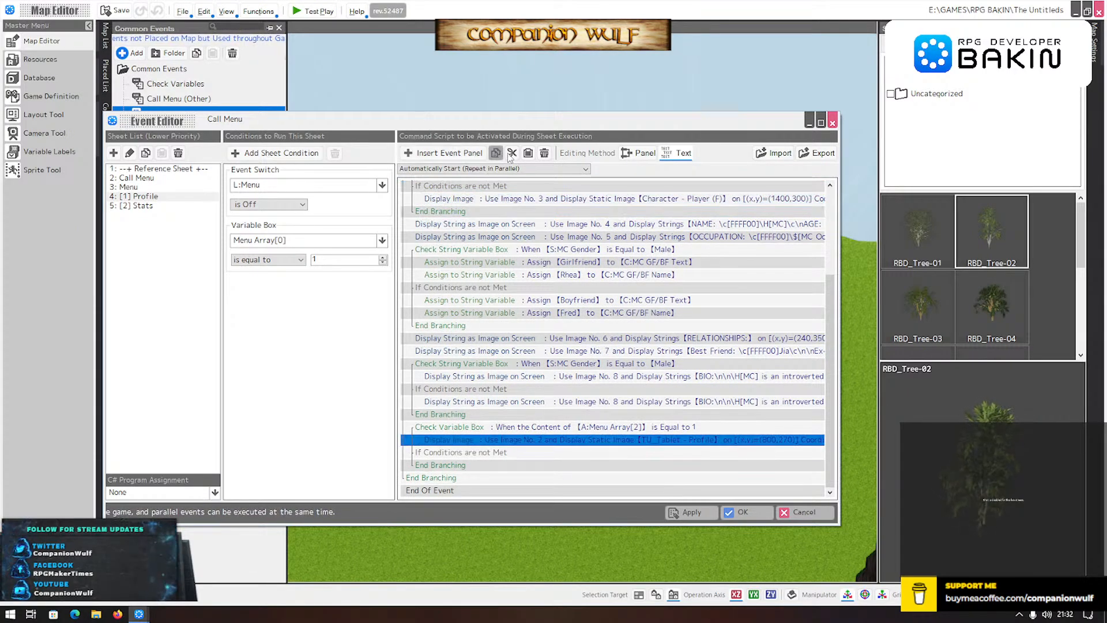
pyautogui.click(511, 154)
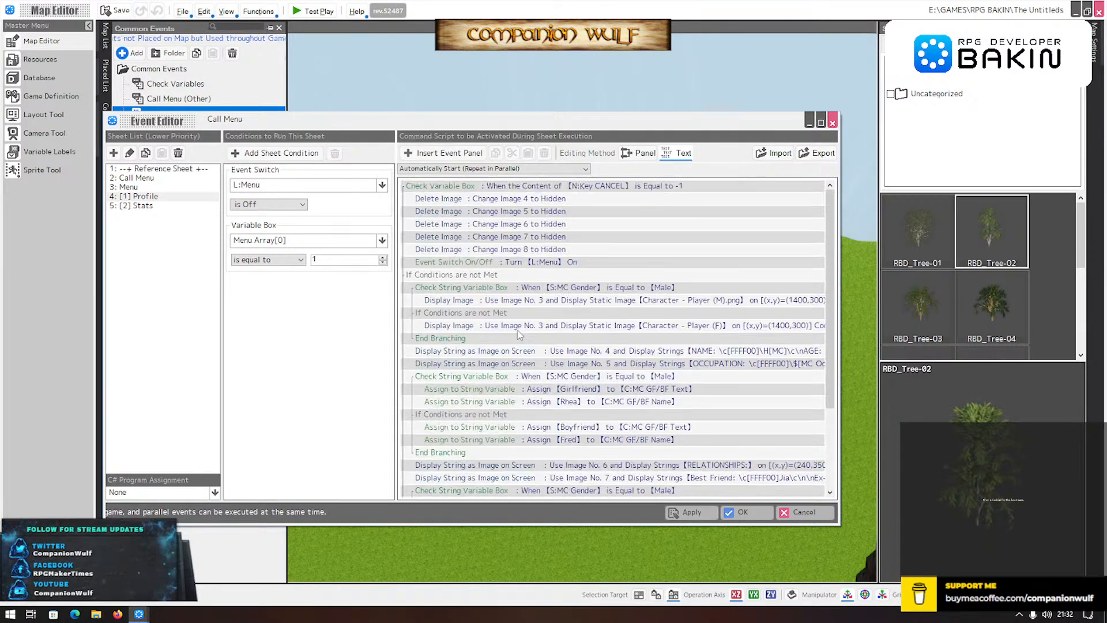
pyautogui.scroll(-3, 518, 334)
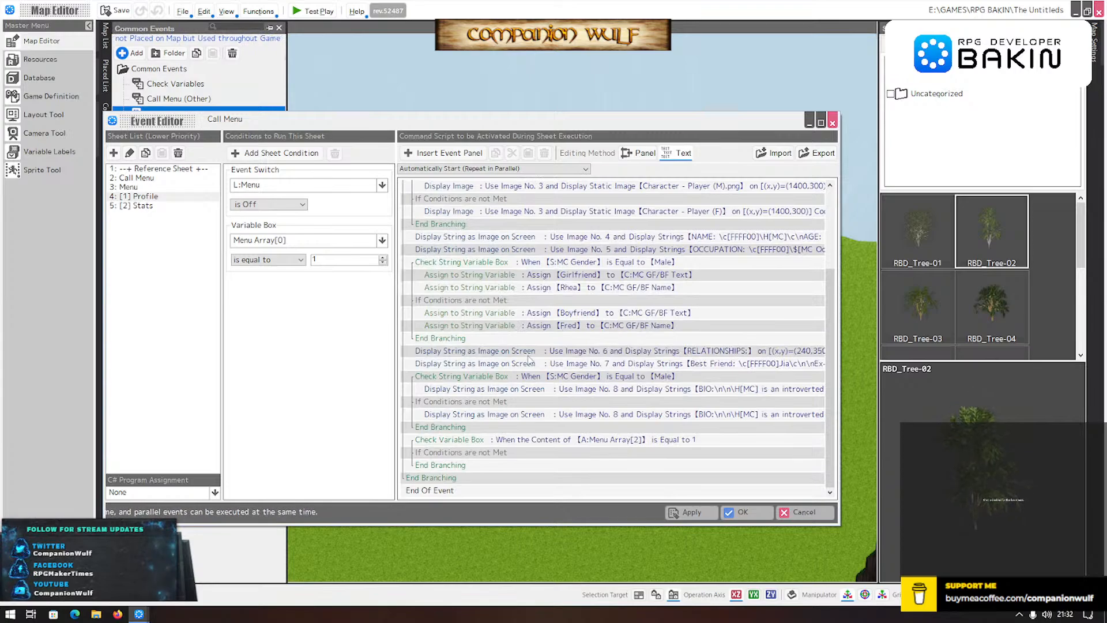
pyautogui.click(507, 440)
pyautogui.scroll(3, 478, 323)
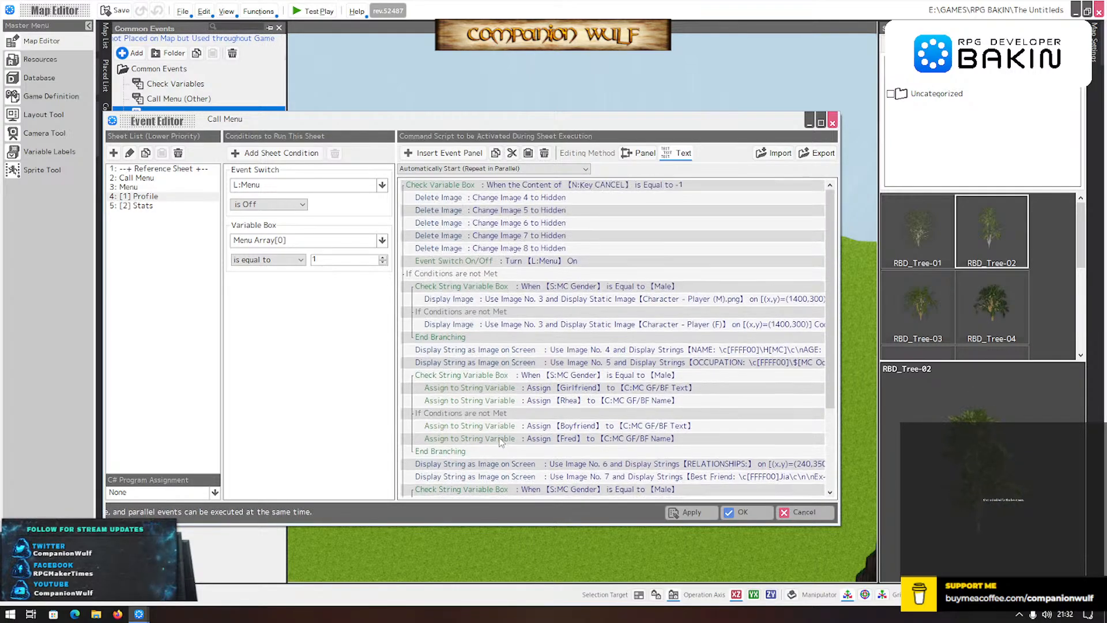
pyautogui.click(473, 287)
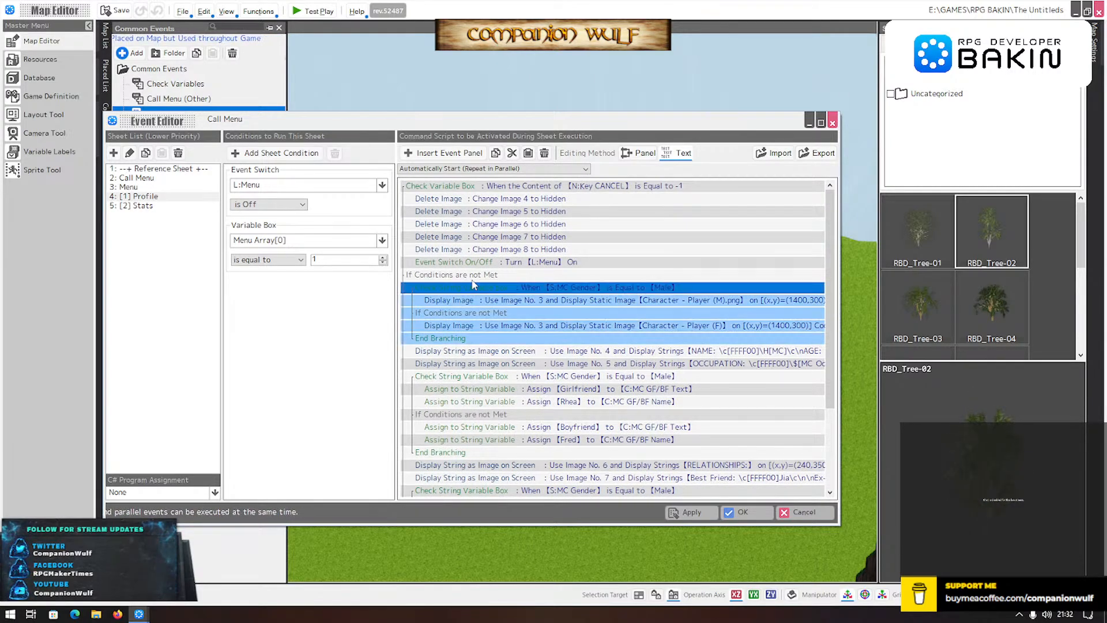
pyautogui.click(527, 153)
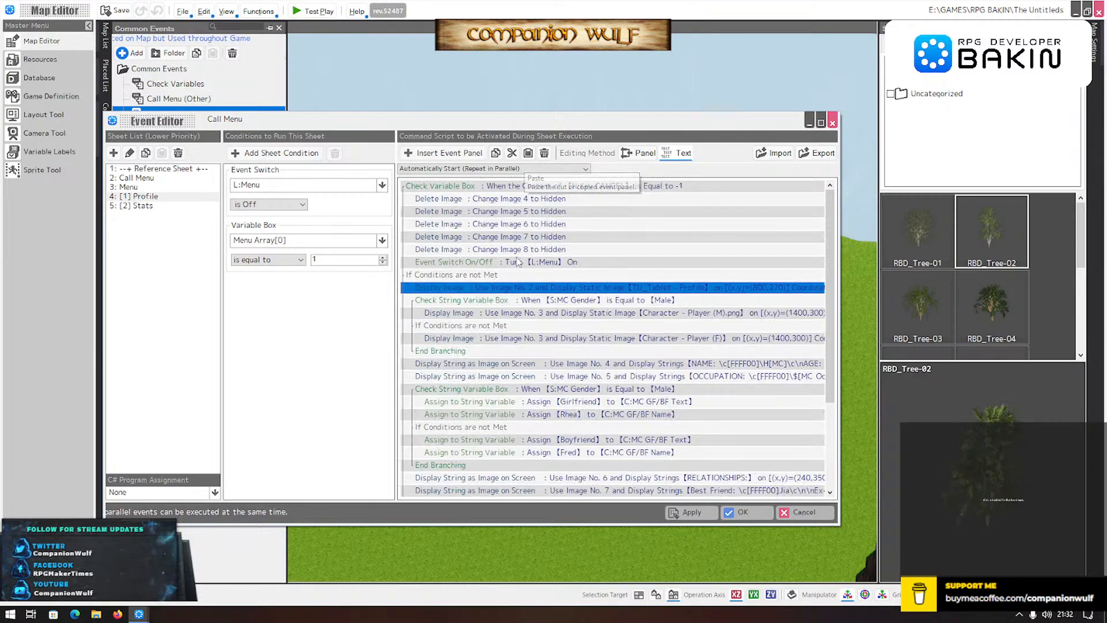
pyautogui.click(692, 512)
pyautogui.click(744, 512)
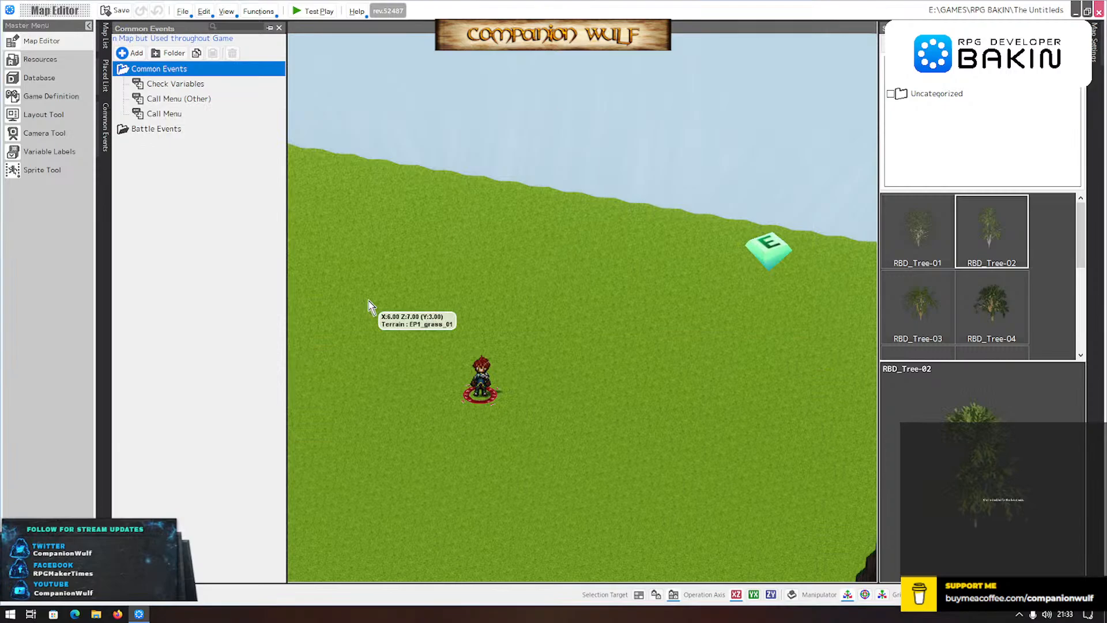
# - Test play the game, opening the tablet menu's Profile page and returning to the menu, and close the player
pyautogui.click(320, 11)
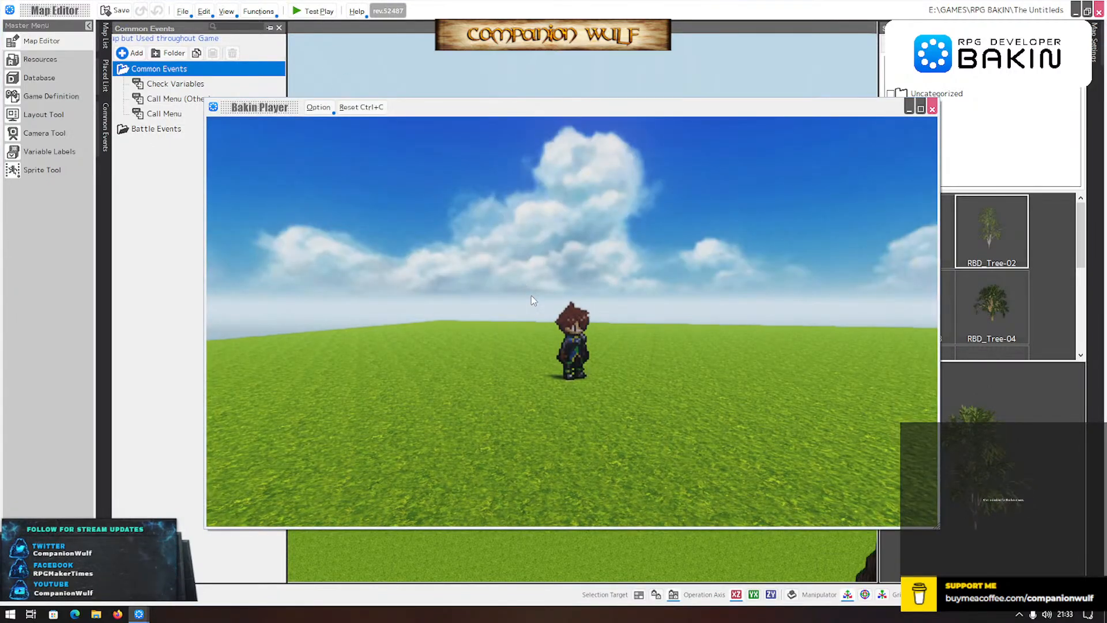
pyautogui.press('Escape')
pyautogui.press('Return')
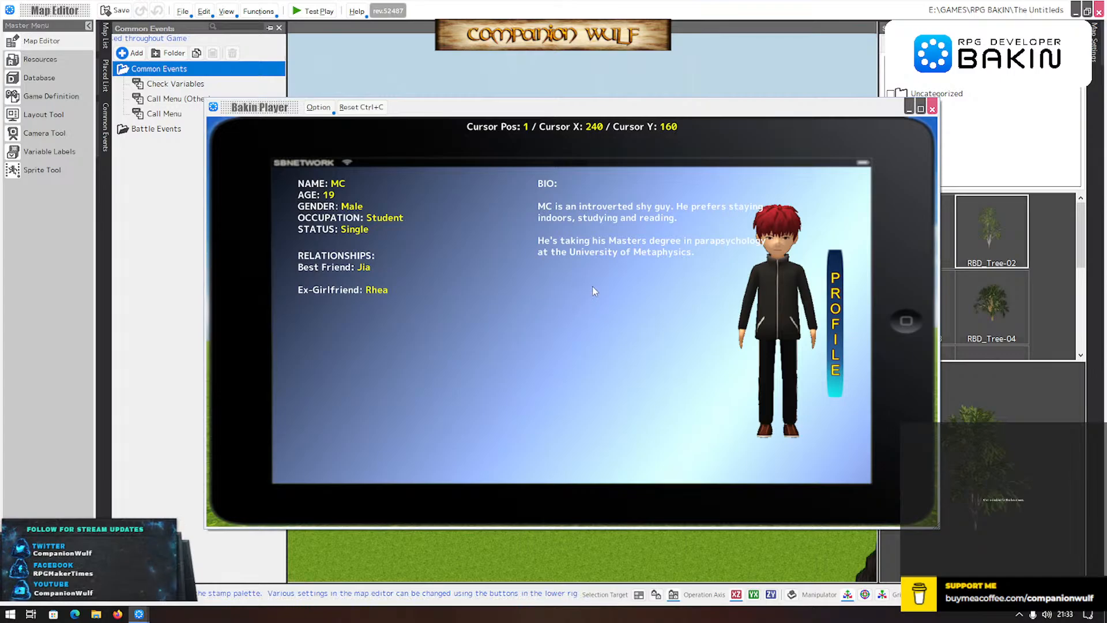
pyautogui.press('Escape')
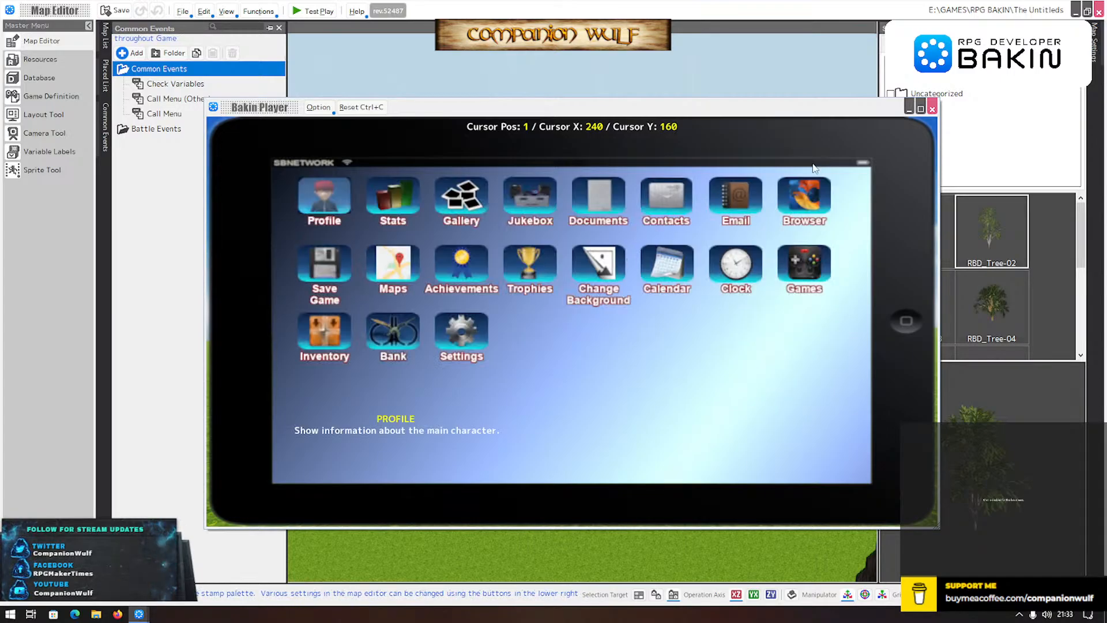
pyautogui.click(933, 109)
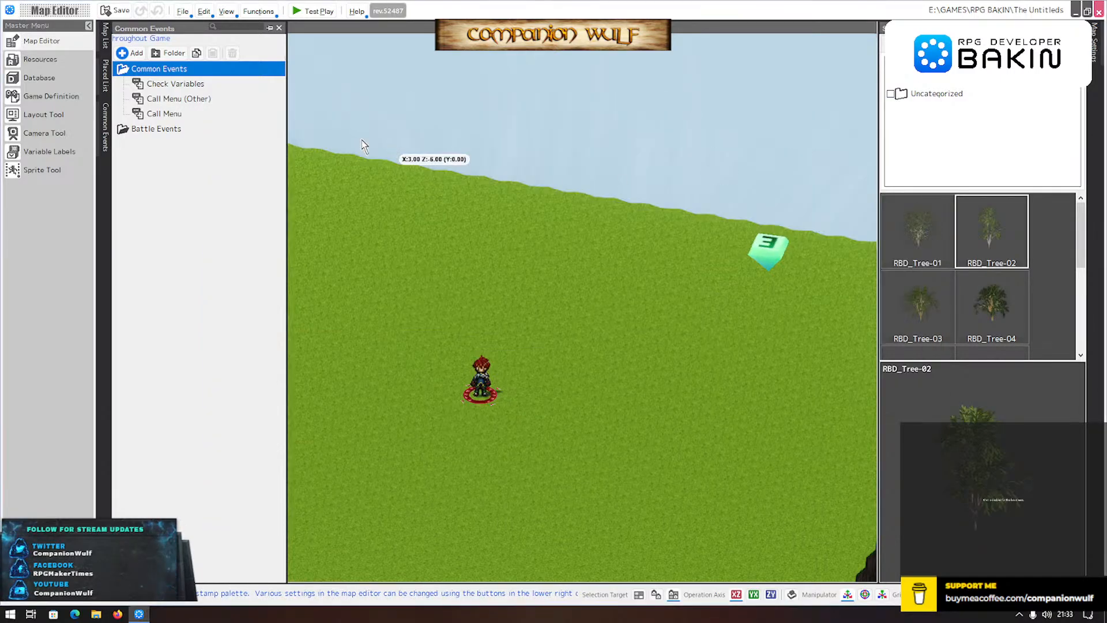
# - Reopen the Call Menu event and delete the empty Menu Array[2] check from the Profile sheet
pyautogui.click(146, 115)
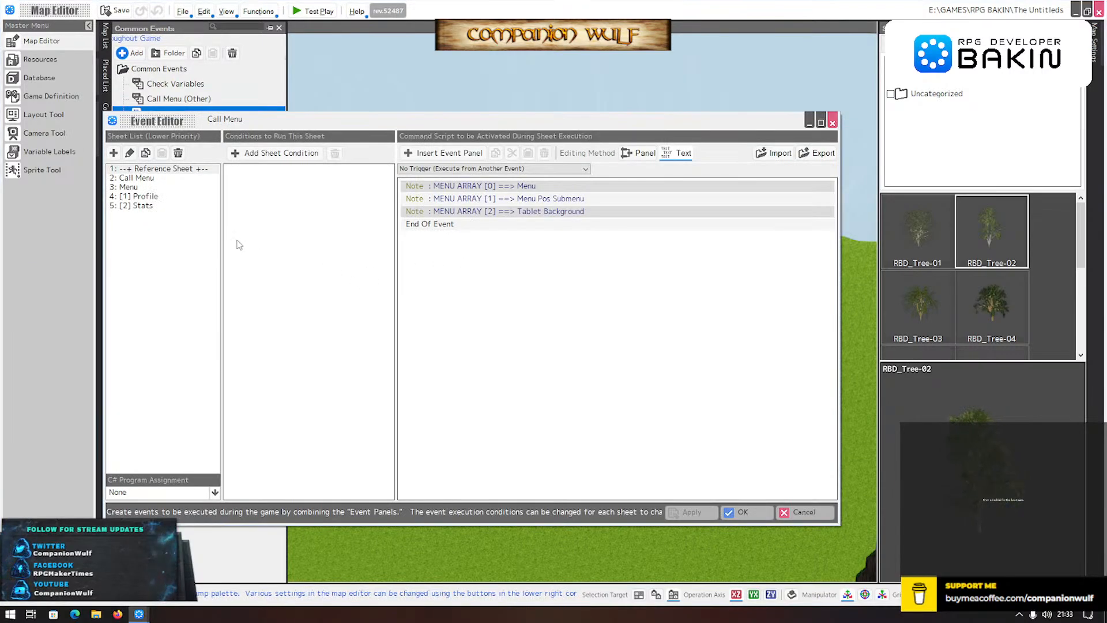
pyautogui.click(141, 196)
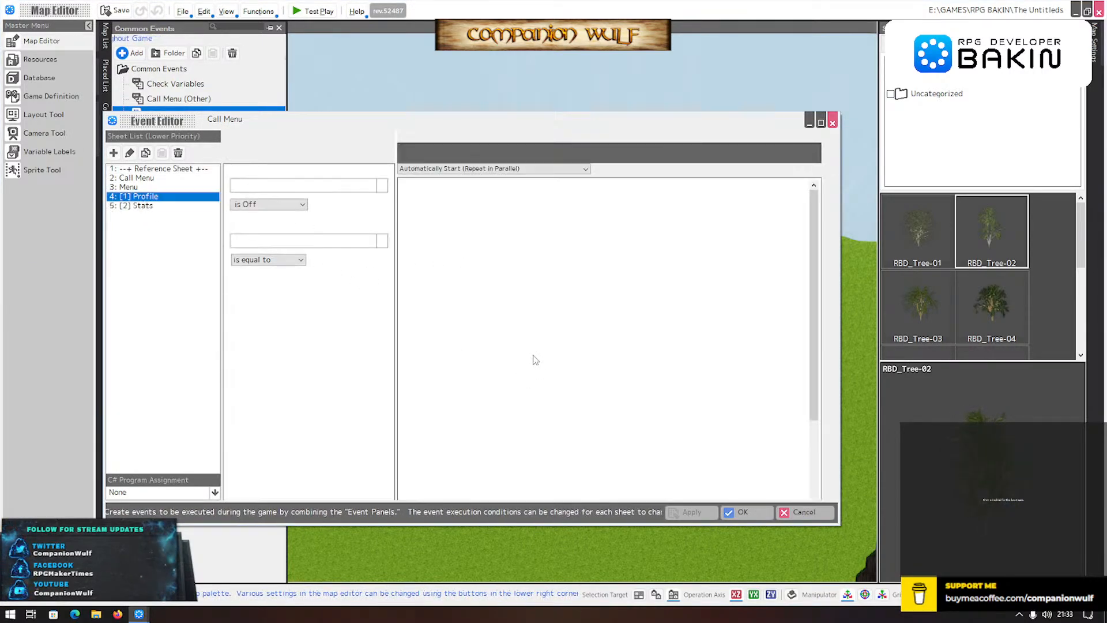
pyautogui.scroll(-3, 526, 391)
pyautogui.scroll(2, 527, 391)
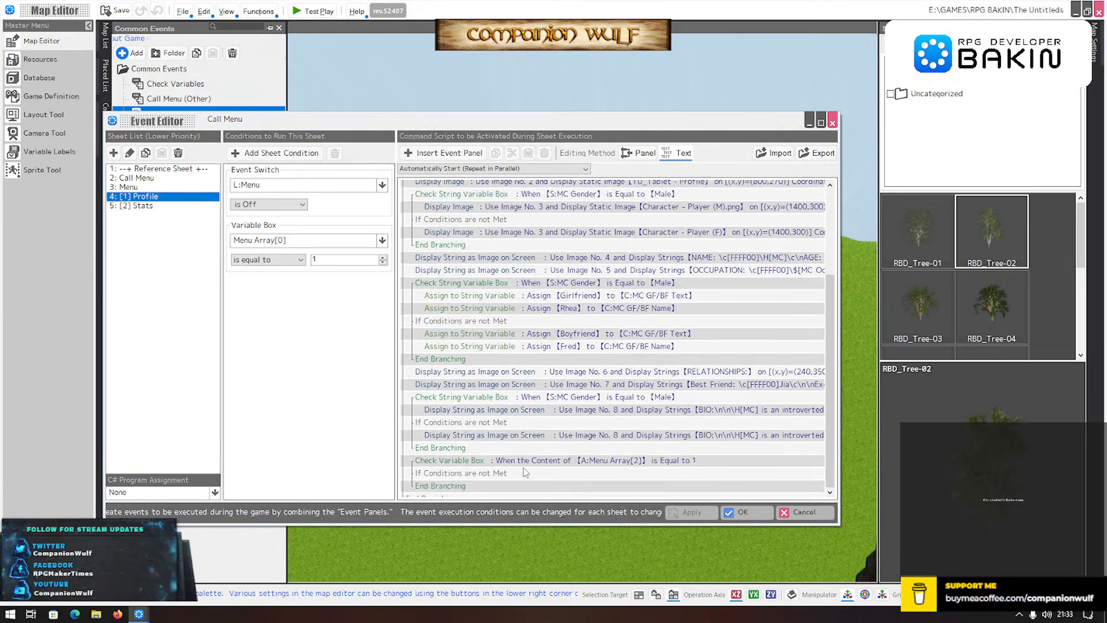
pyautogui.scroll(-2, 519, 415)
pyautogui.click(509, 440)
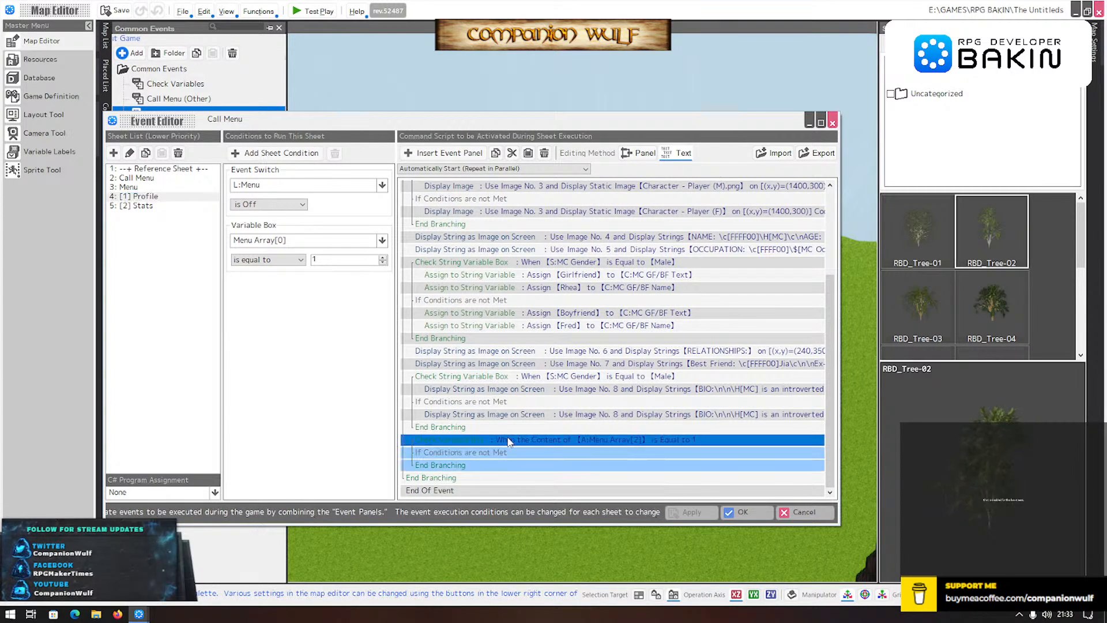
pyautogui.click(544, 153)
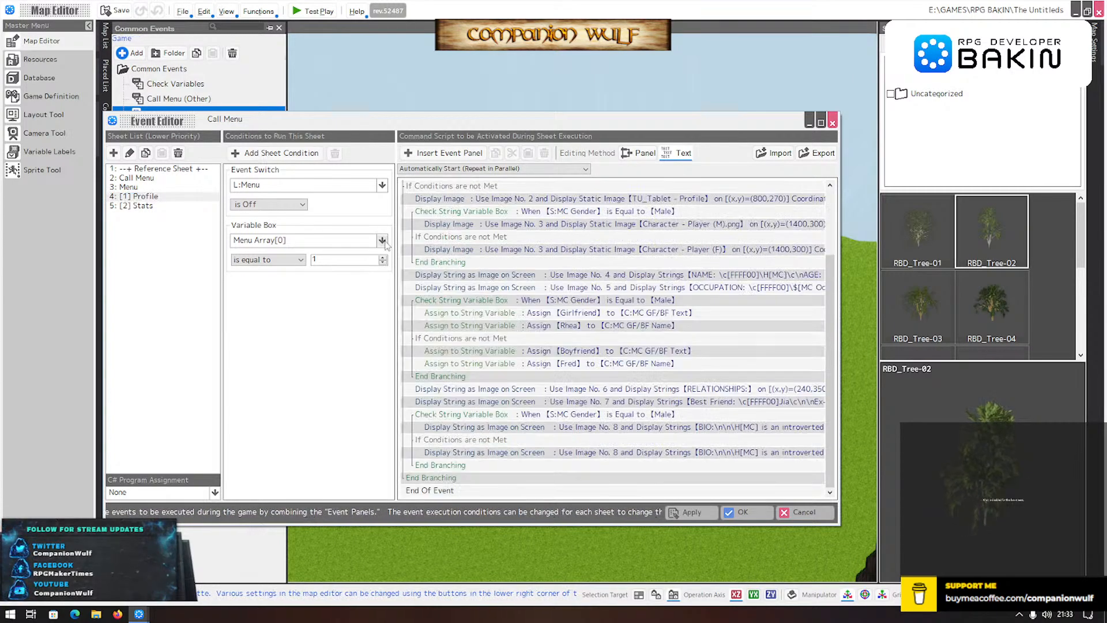
# - Review the Stats sheet's commands, and view the Profile and Stats pages in the running THE UNTITLEDS game for reference
pyautogui.click(150, 206)
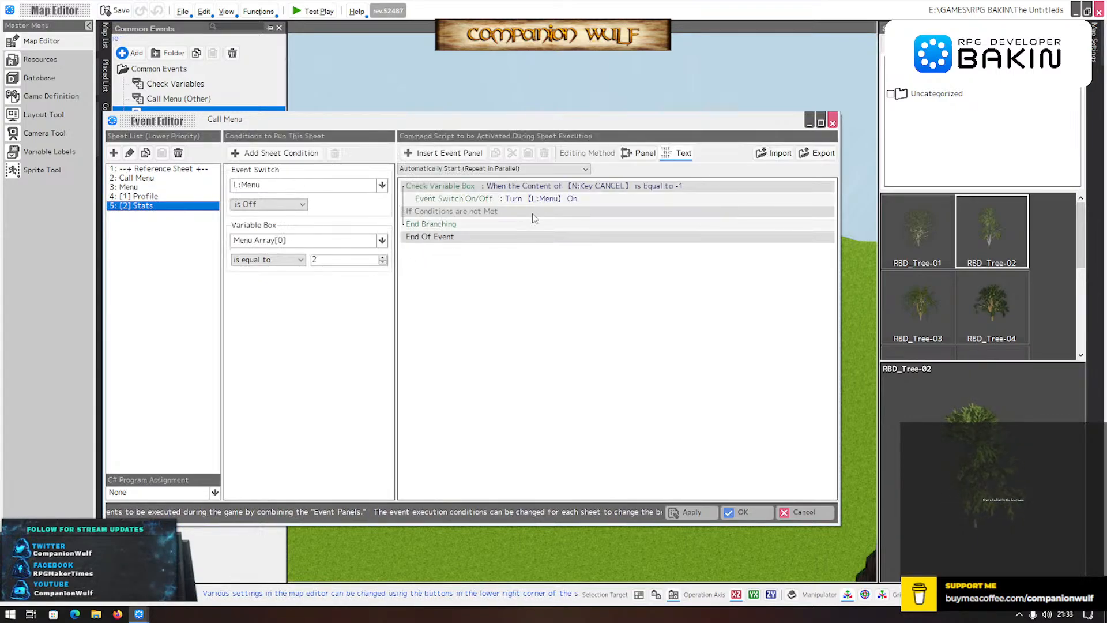
pyautogui.click(527, 187)
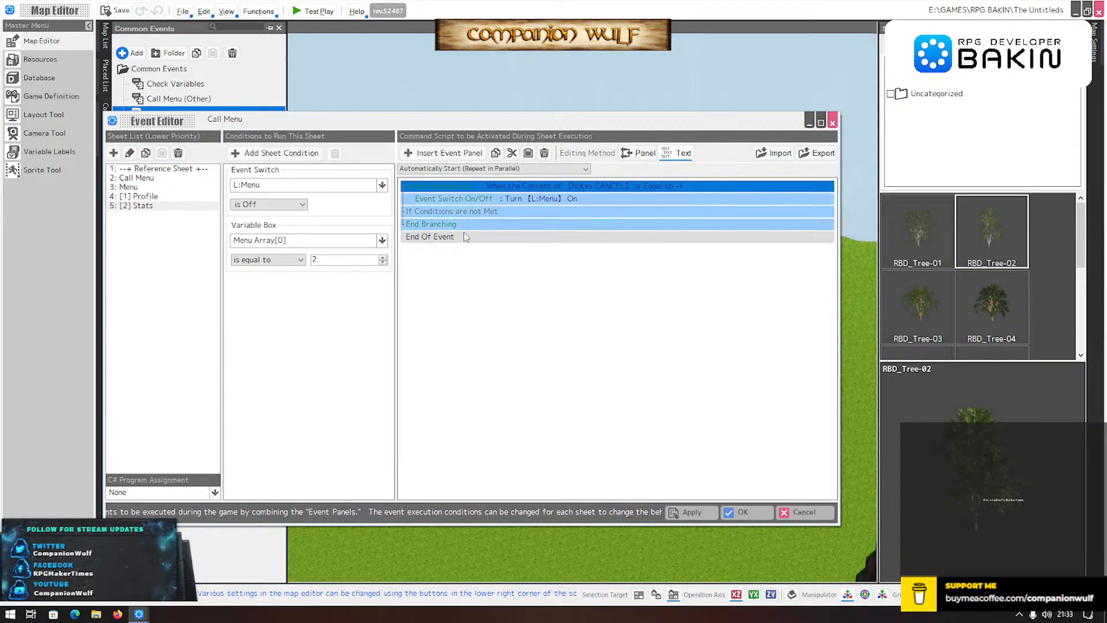
pyautogui.click(173, 196)
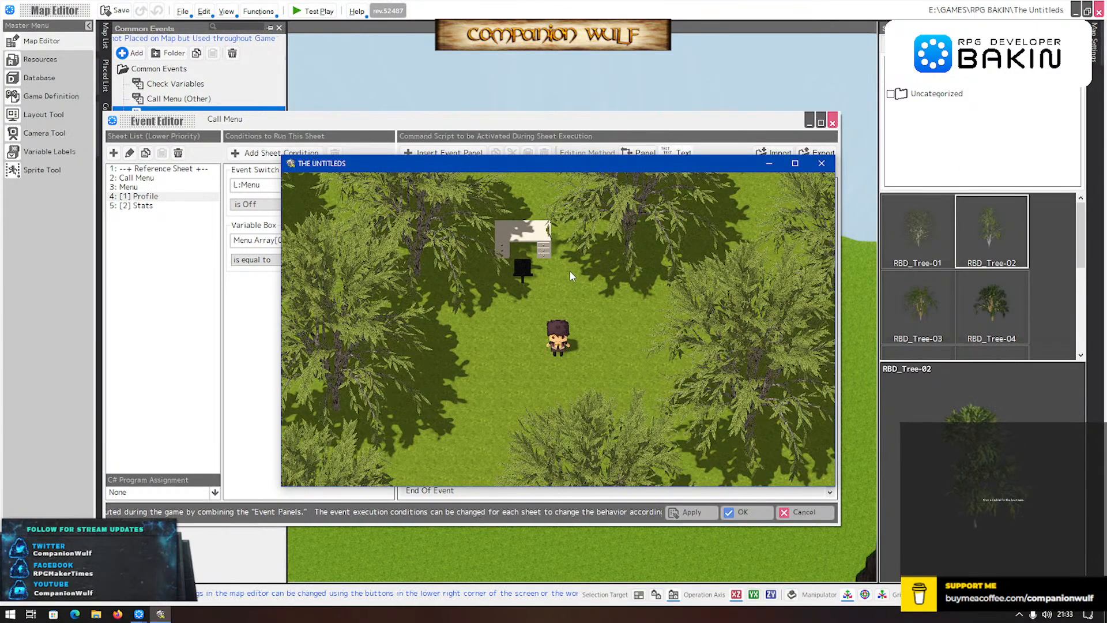
pyautogui.press('Escape')
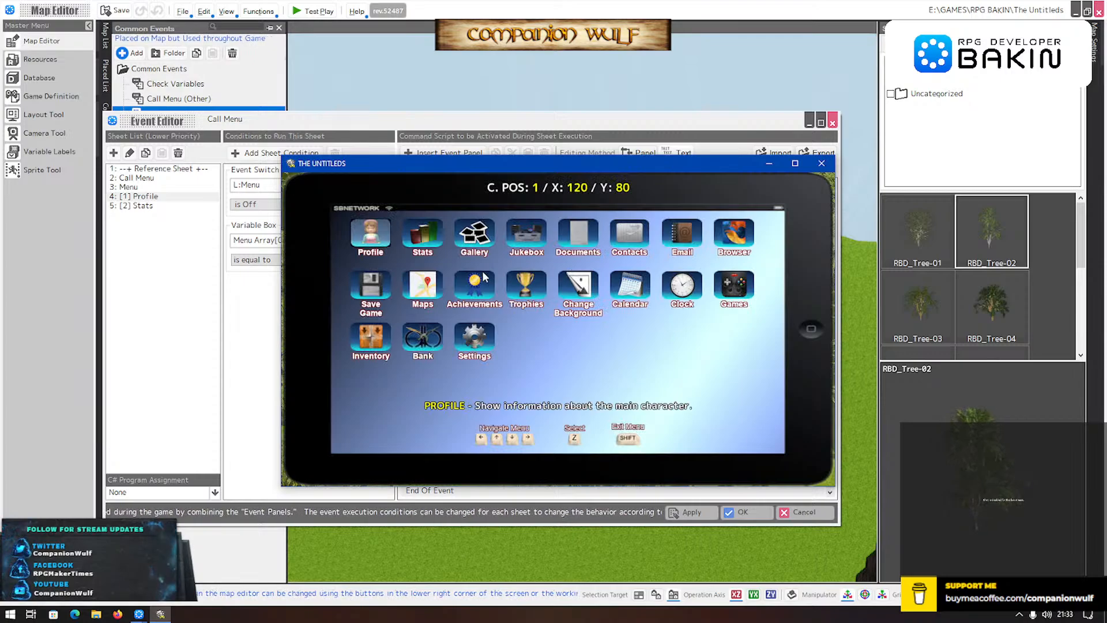
pyautogui.press('z')
pyautogui.press('x')
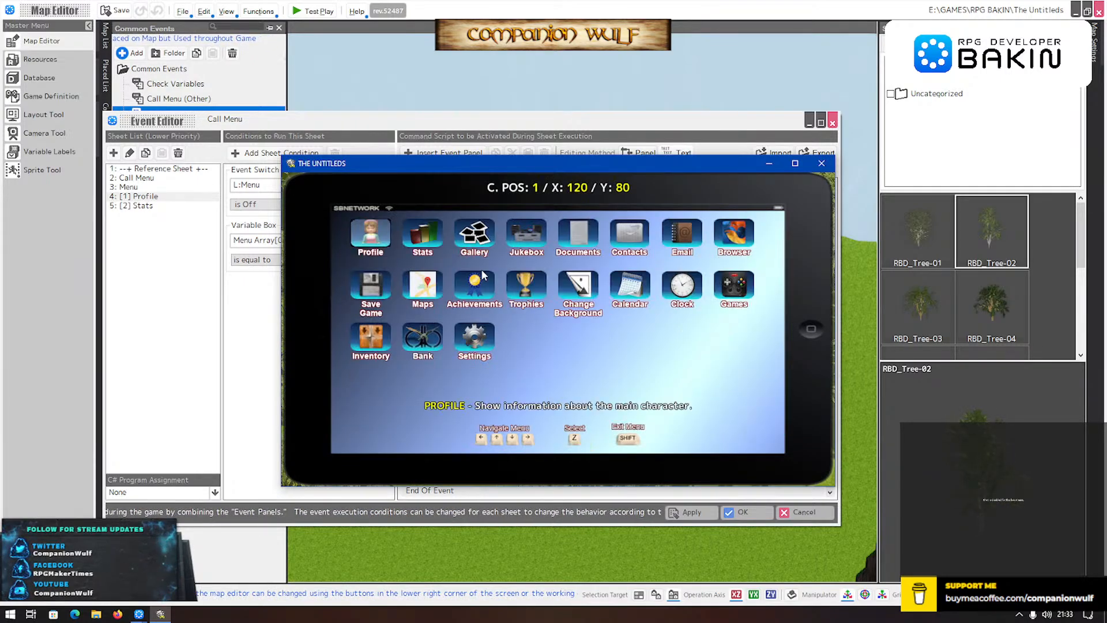
pyautogui.press('Right')
pyautogui.press('z')
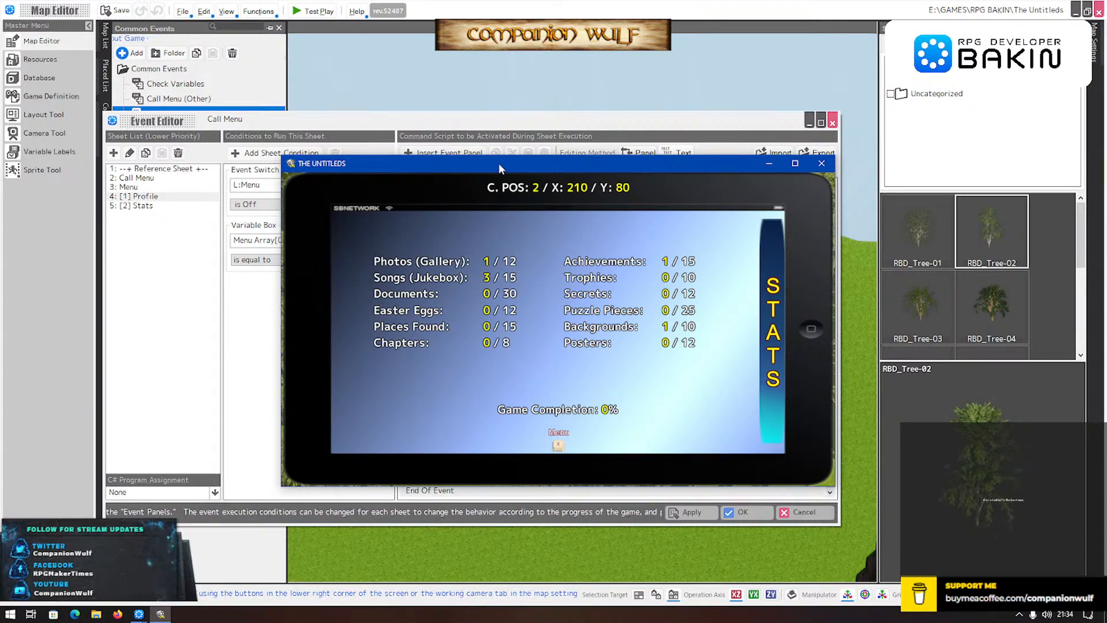
pyautogui.moveTo(499, 164); pyautogui.dragTo(1106, 165)
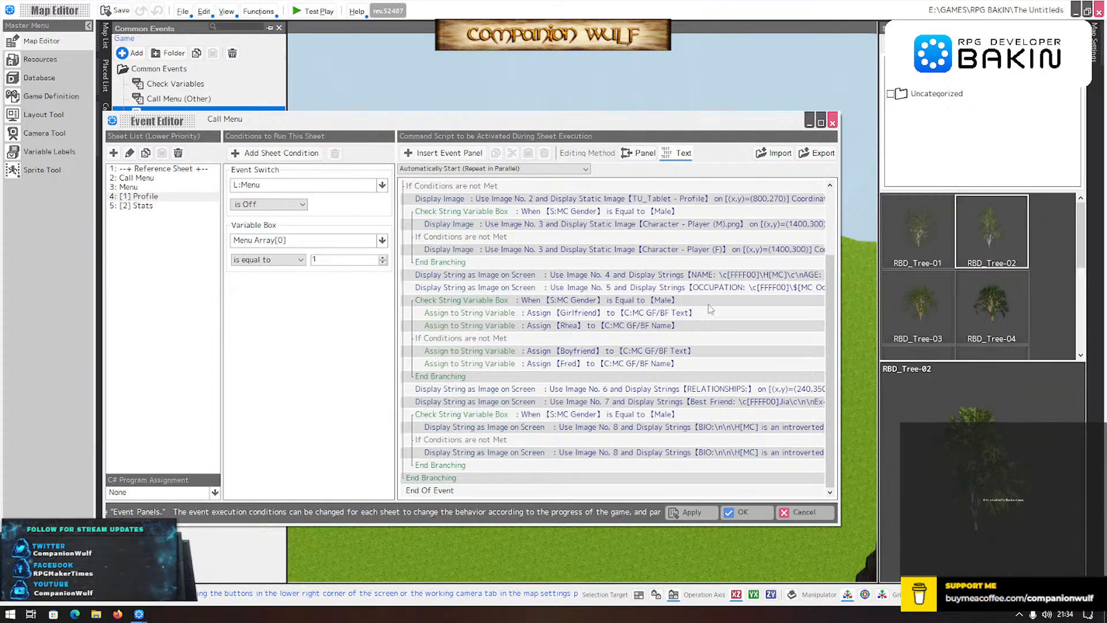
# - Copy the TU_Tablet - Profile Display Image command from the Profile sheet into the Stats sheet's Key CANCEL not-met branch
pyautogui.click(139, 205)
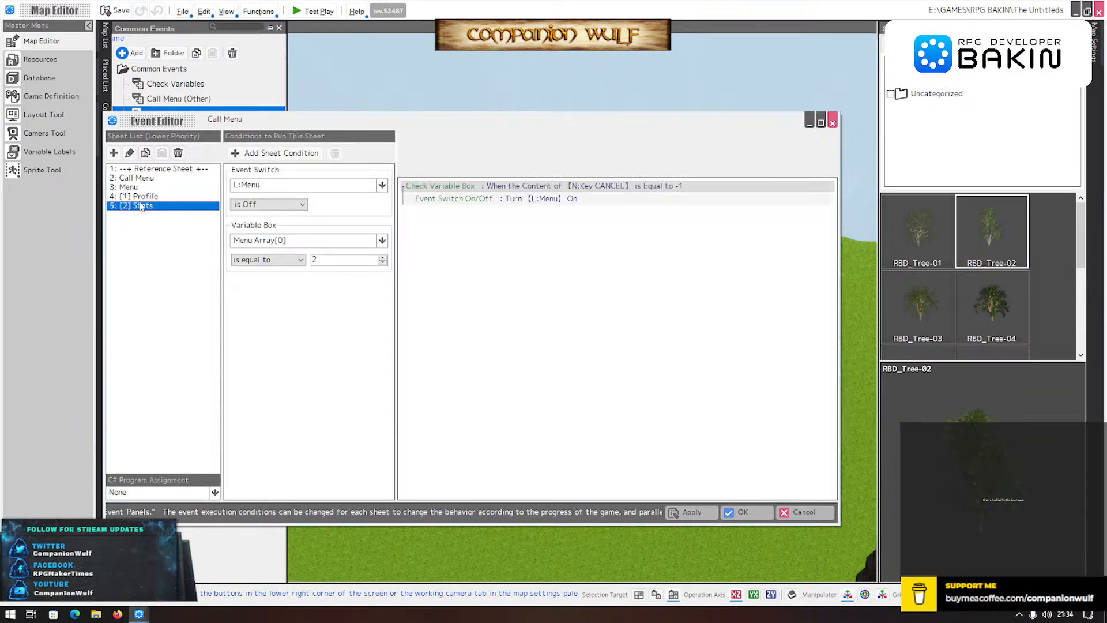
pyautogui.click(476, 224)
pyautogui.click(141, 196)
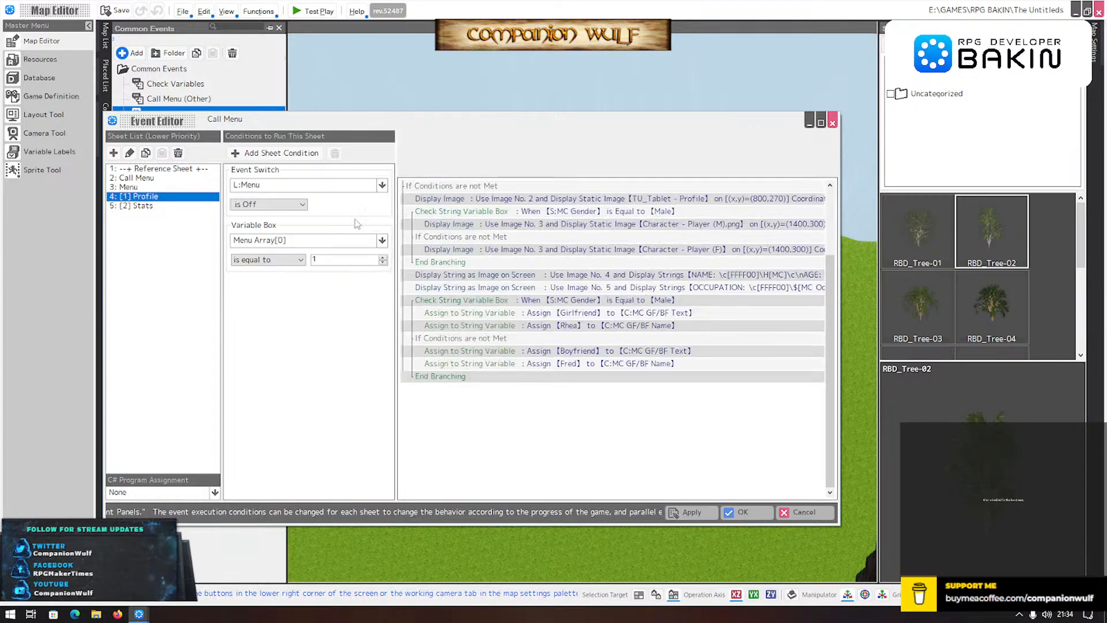
pyautogui.click(548, 201)
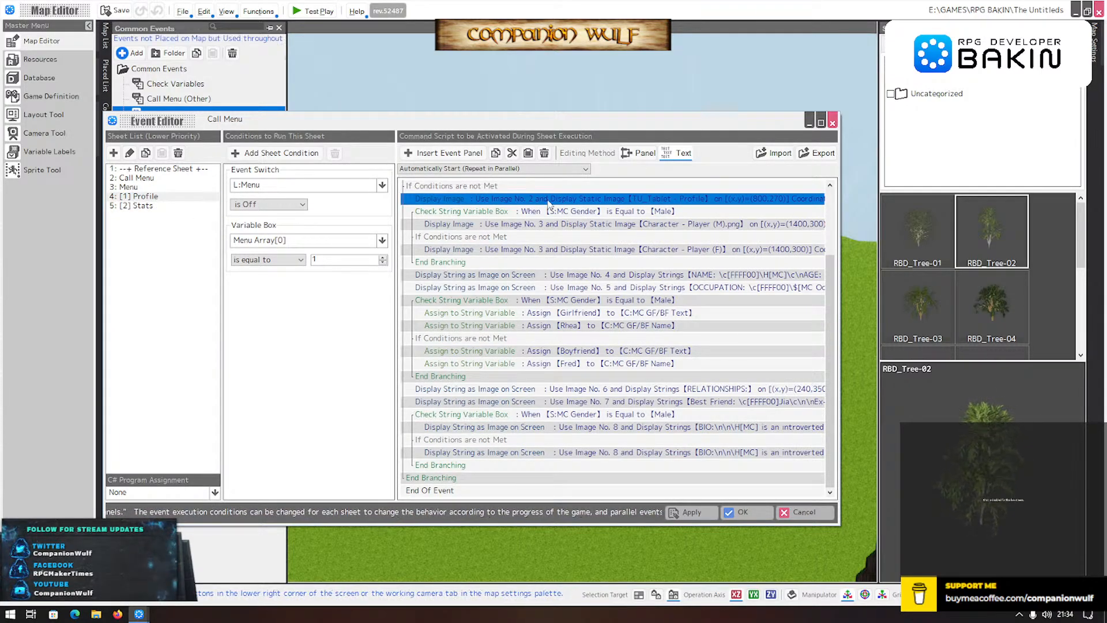
pyautogui.click(145, 206)
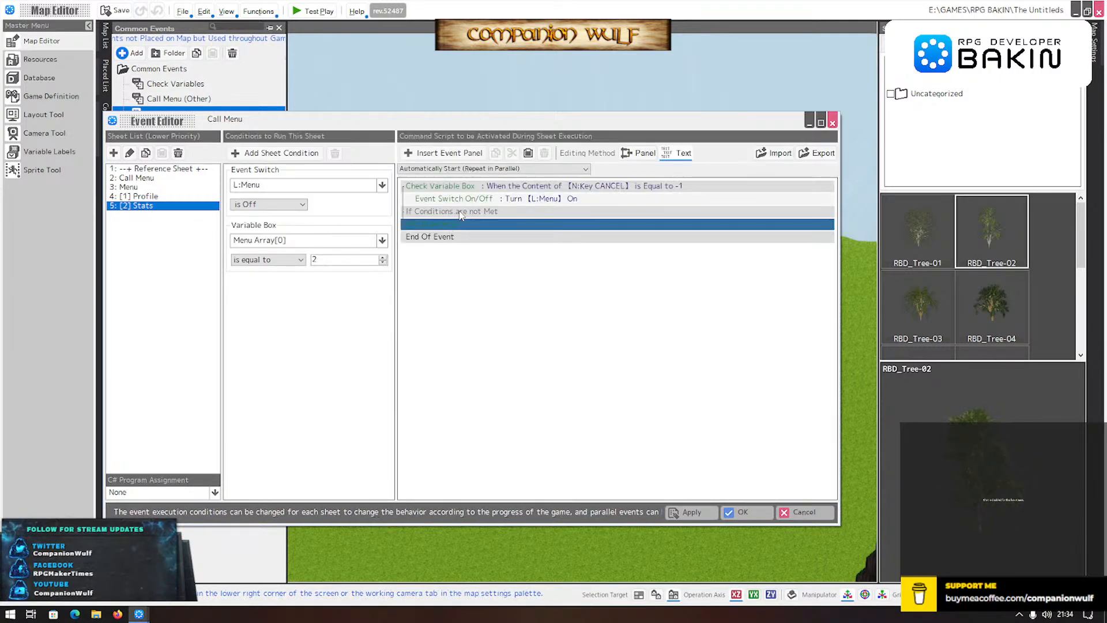
pyautogui.click(528, 153)
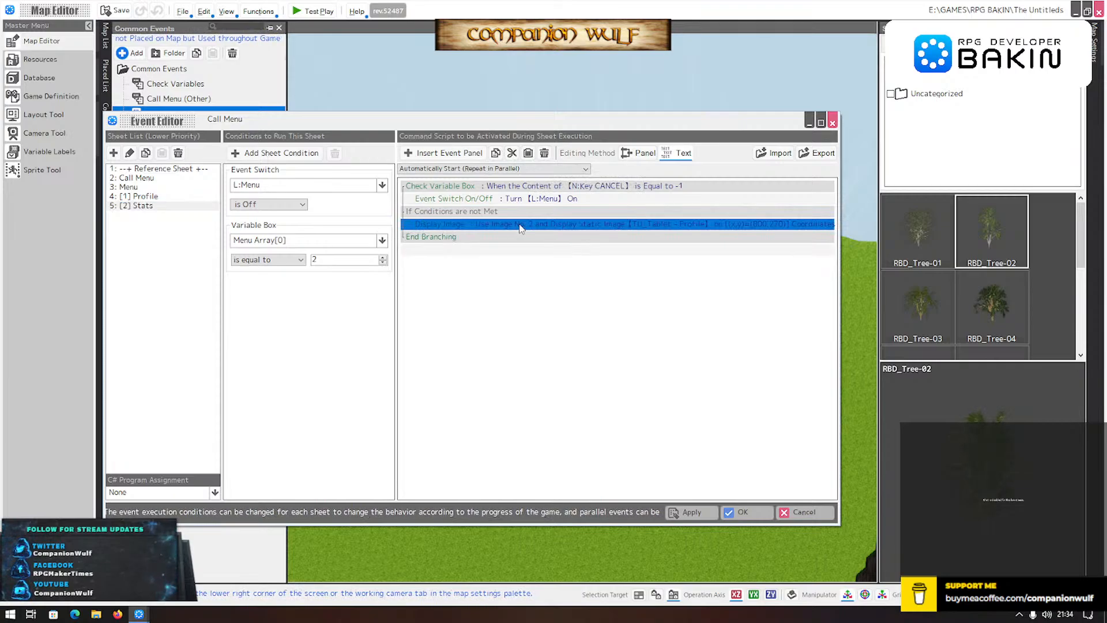
# - Start replacing the image in the Stats sheet's Display Image command, browsing local files to the SMILE GAME BUILDER folder
pyautogui.doubleClick(507, 225)
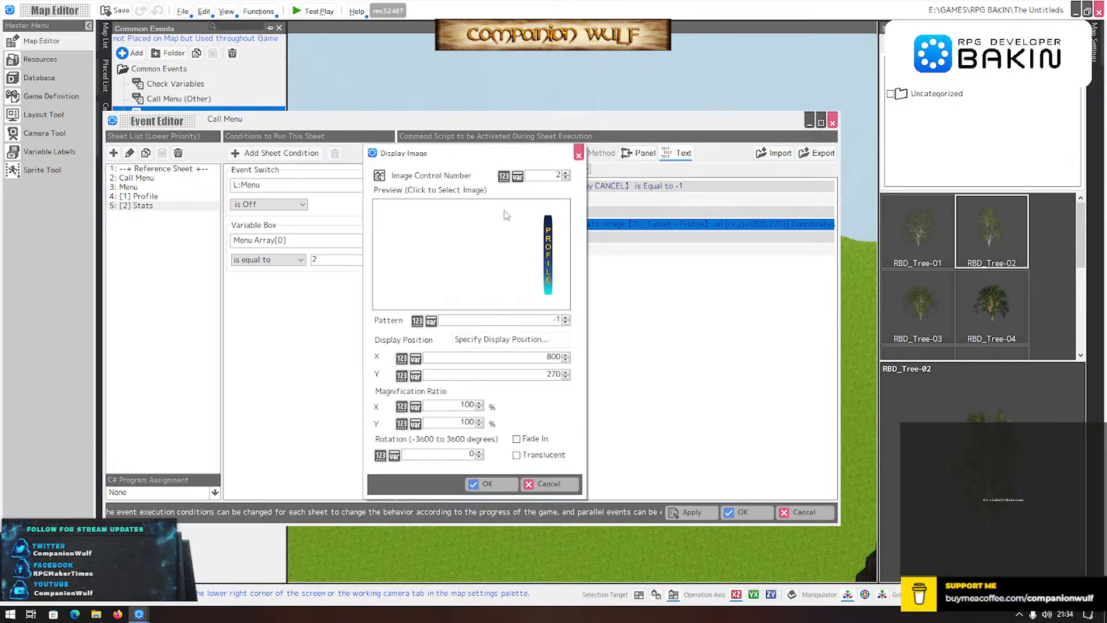
pyautogui.click(475, 248)
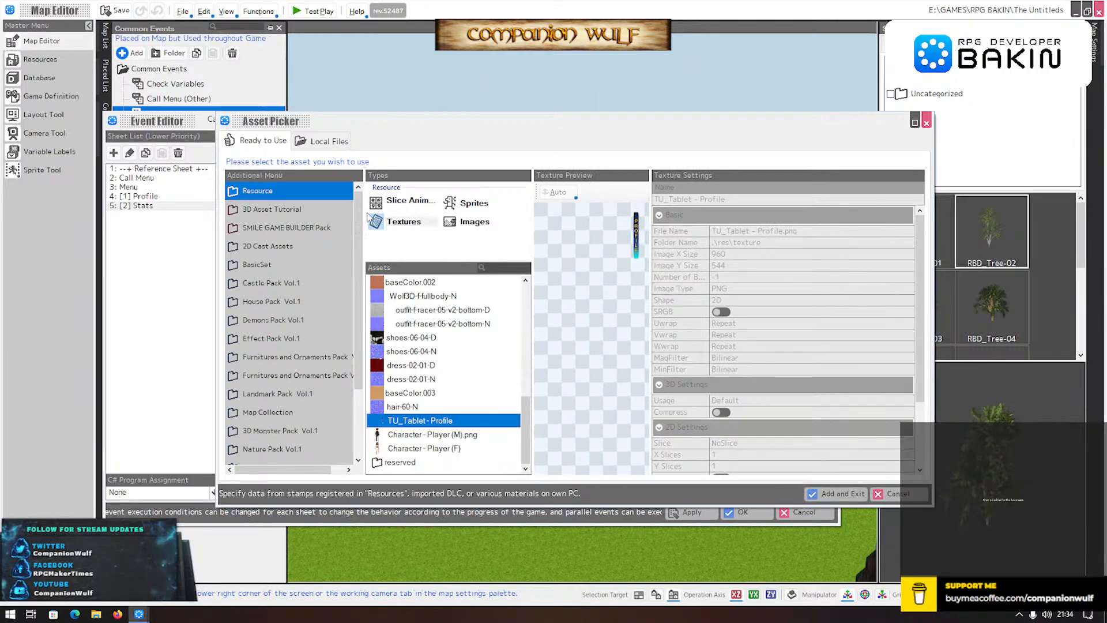
pyautogui.click(323, 141)
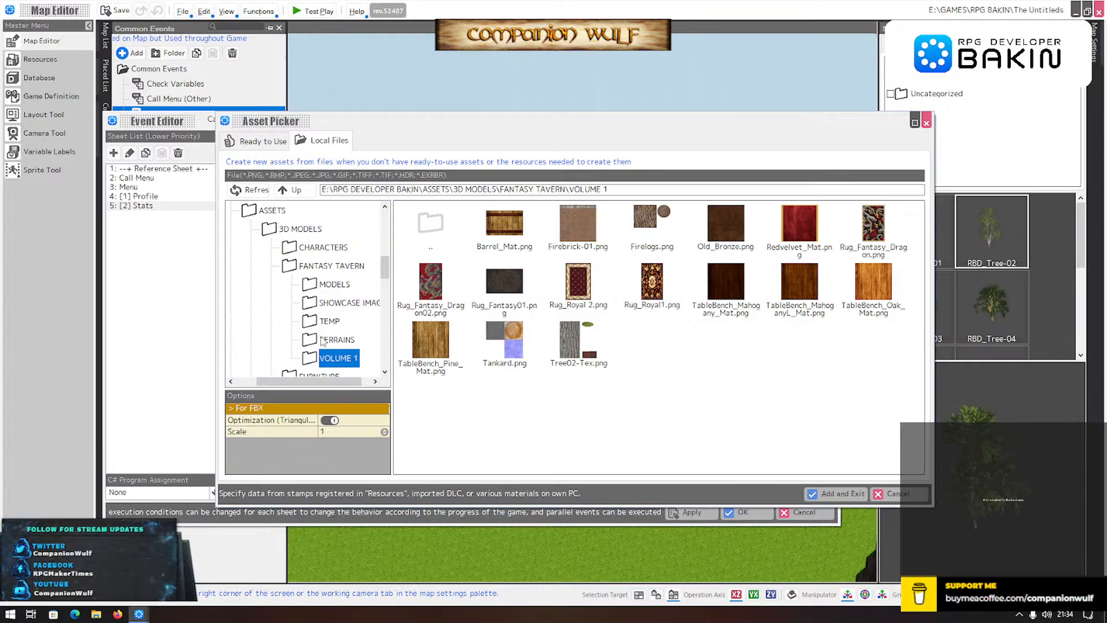
pyautogui.scroll(-3, 323, 341)
pyautogui.scroll(-3, 323, 341)
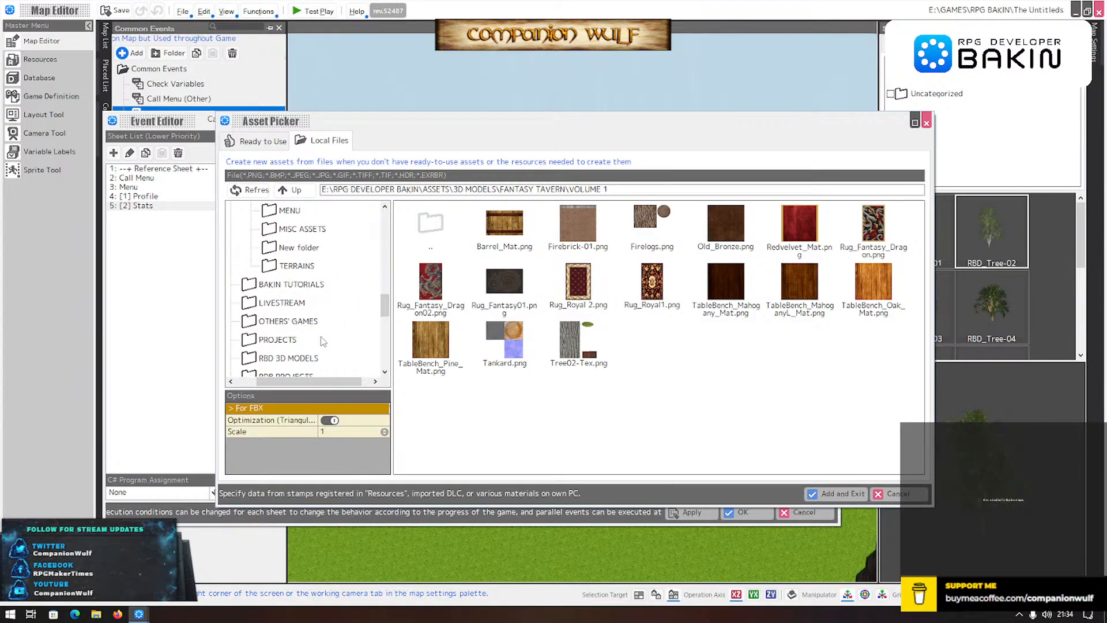
pyautogui.scroll(-1, 323, 341)
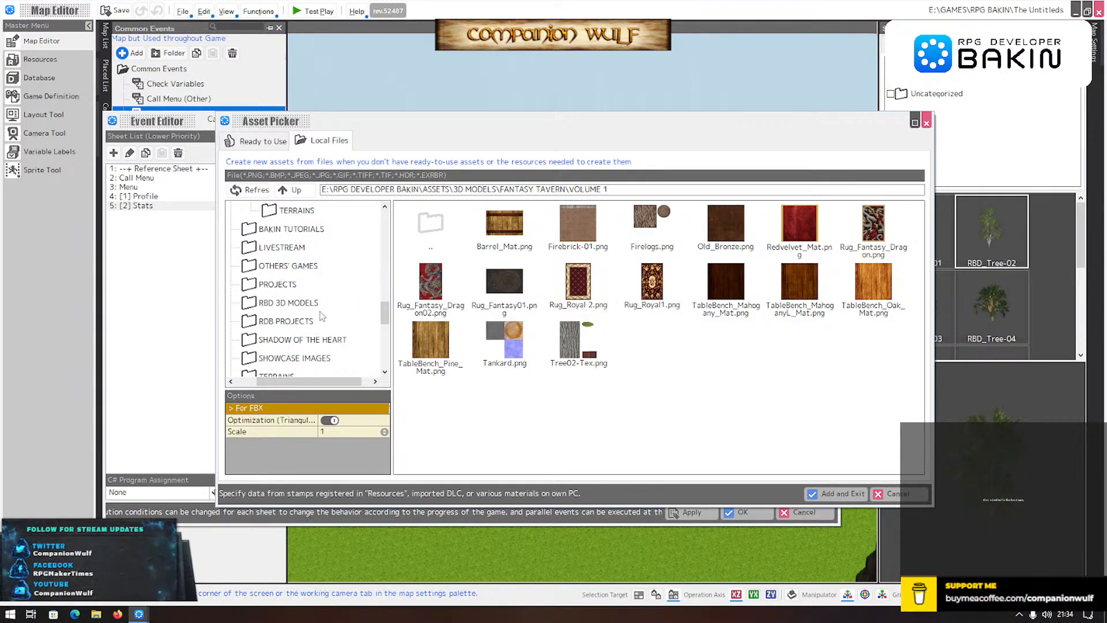
pyautogui.scroll(-3, 322, 316)
pyautogui.click(231, 284)
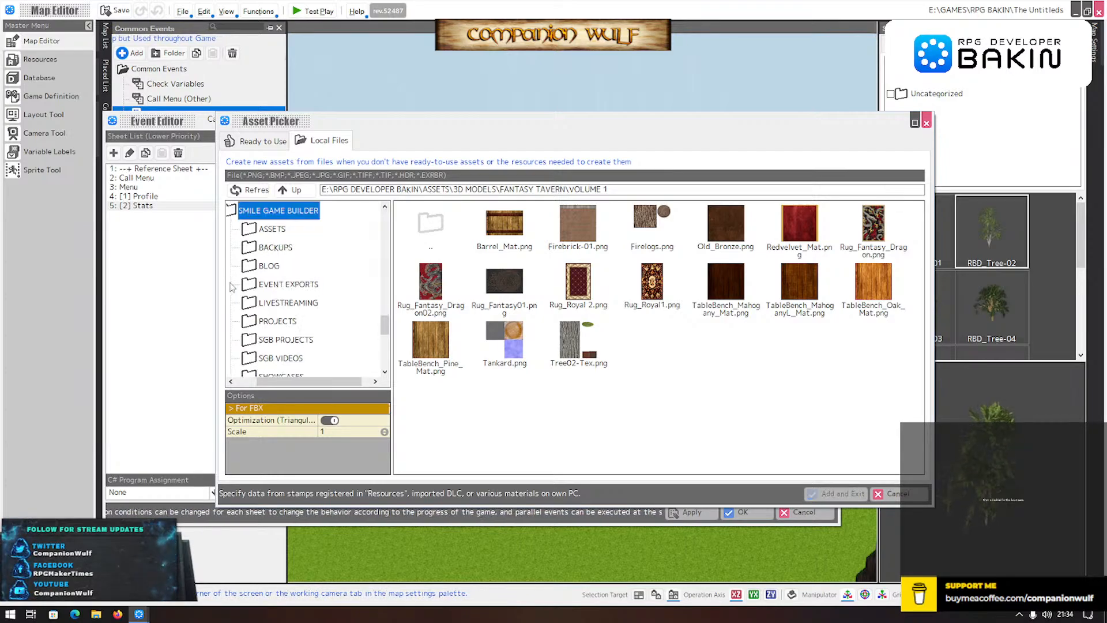
pyautogui.click(250, 231)
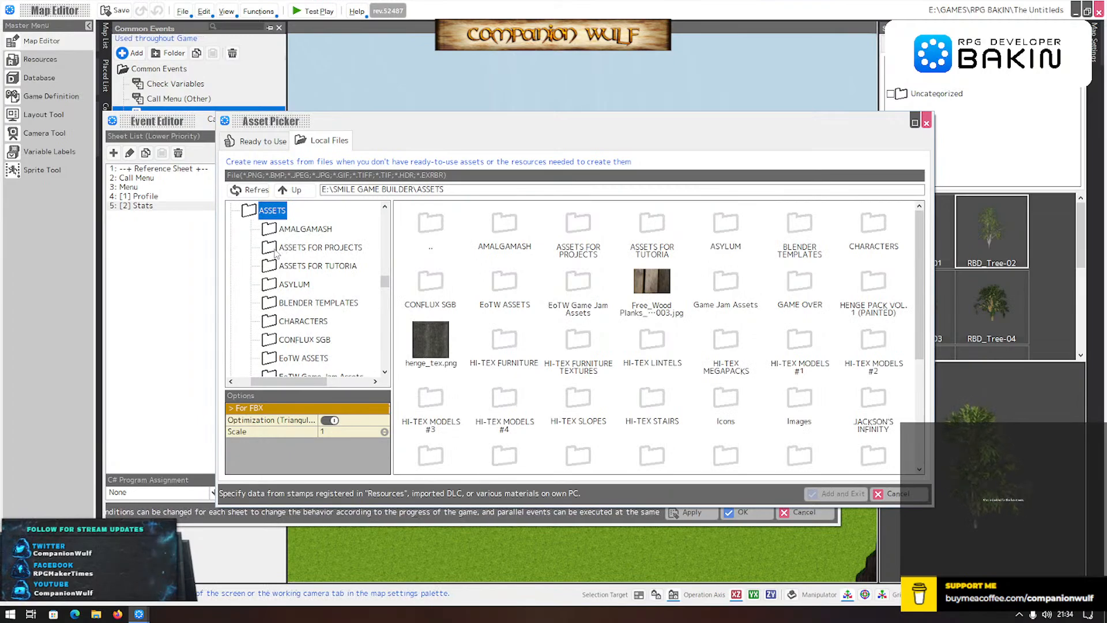
pyautogui.click(275, 251)
pyautogui.click(305, 357)
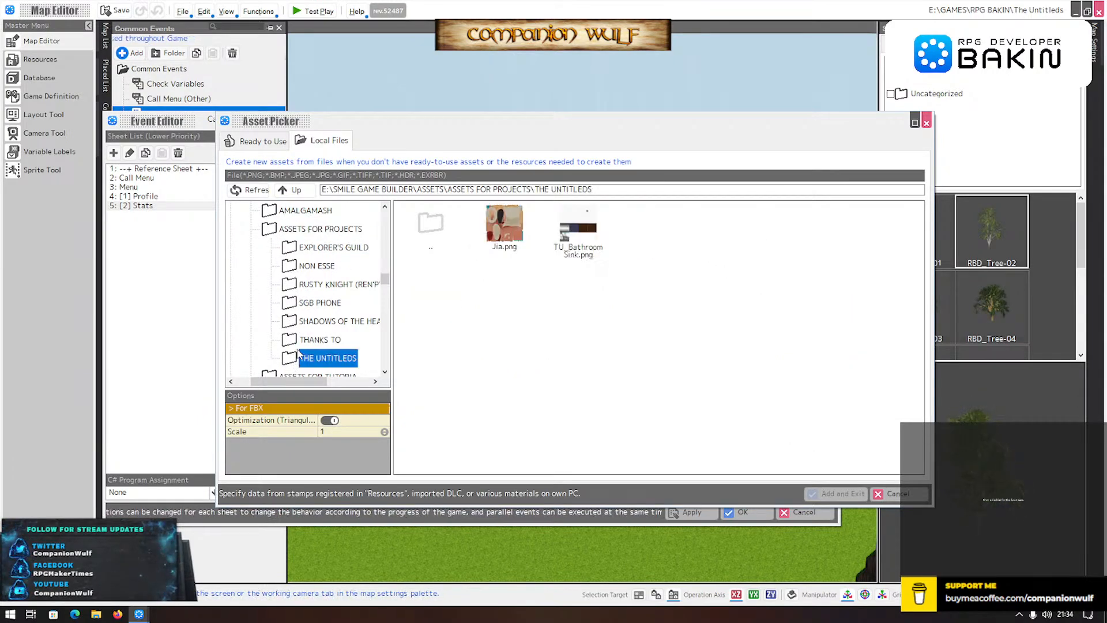
pyautogui.scroll(-10, 296, 356)
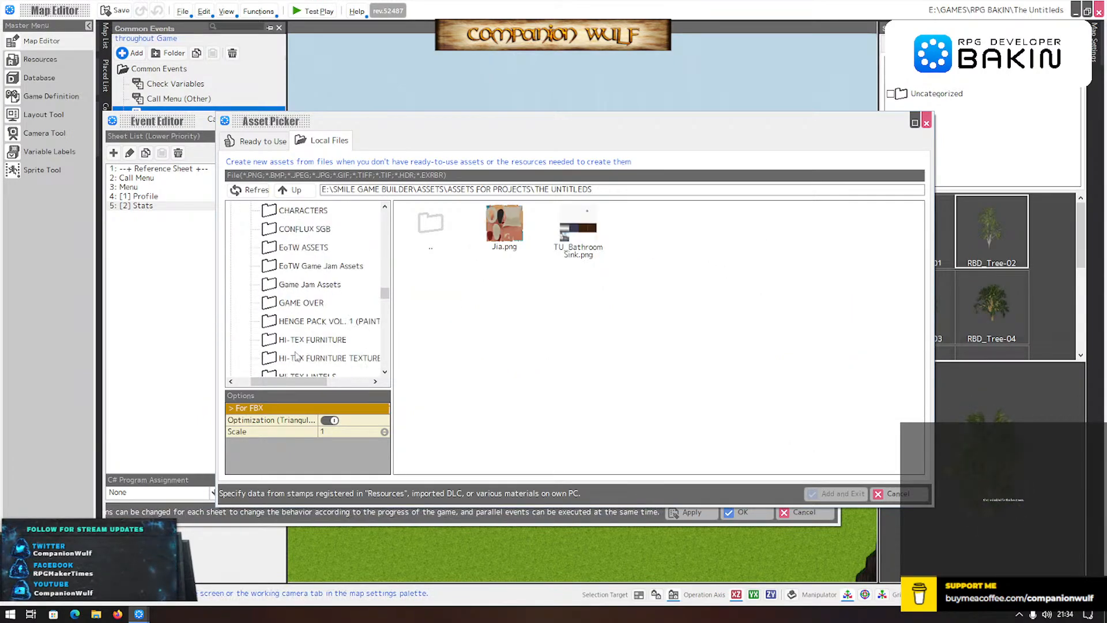
pyautogui.scroll(-8, 296, 357)
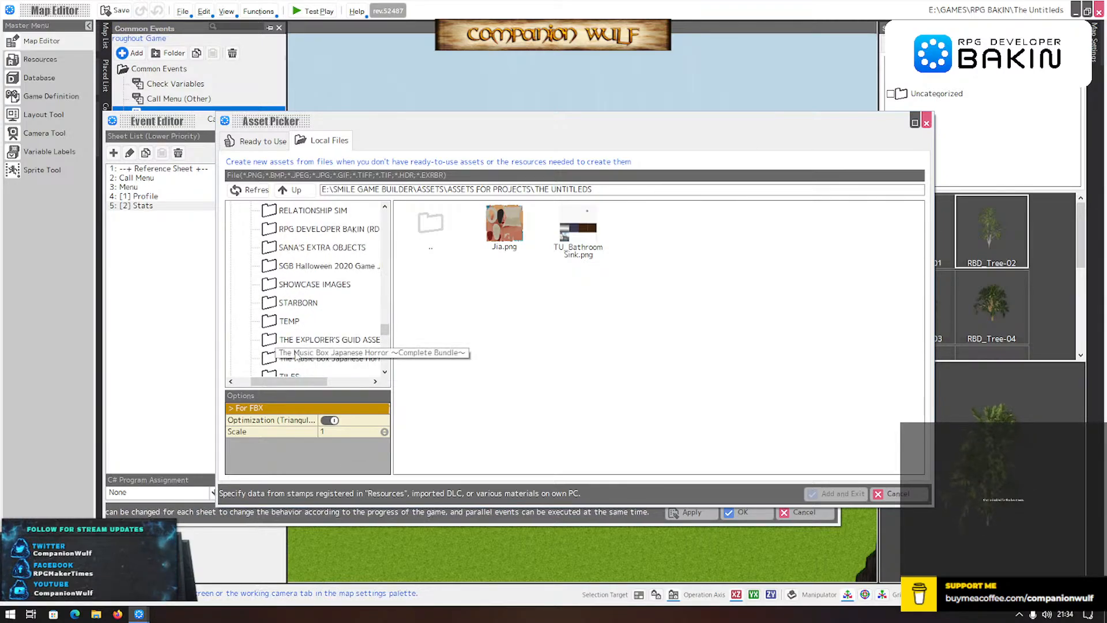
pyautogui.scroll(-3, 296, 357)
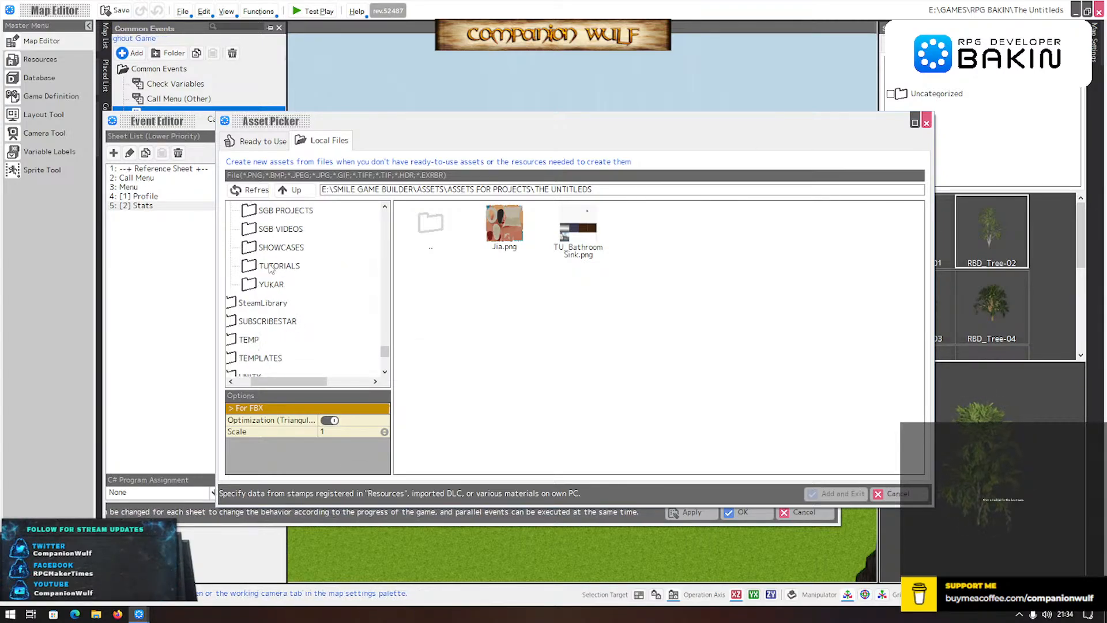
# - Browse the local files to SGB PROJECTS\The Untitleds (Backup)\res\image
pyautogui.click(250, 212)
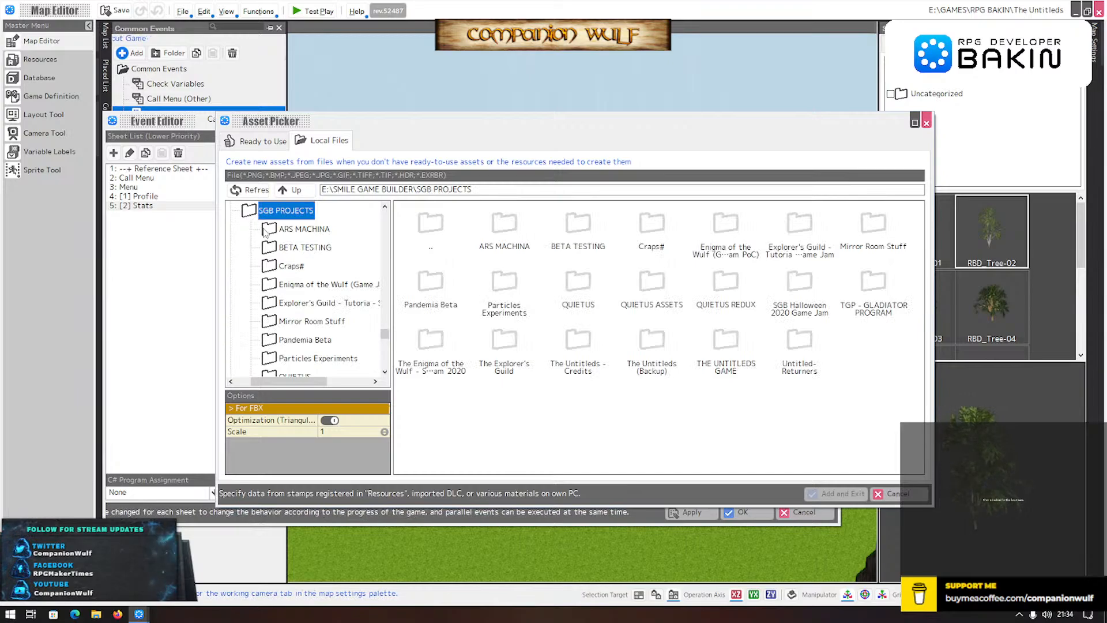
pyautogui.scroll(-5, 299, 339)
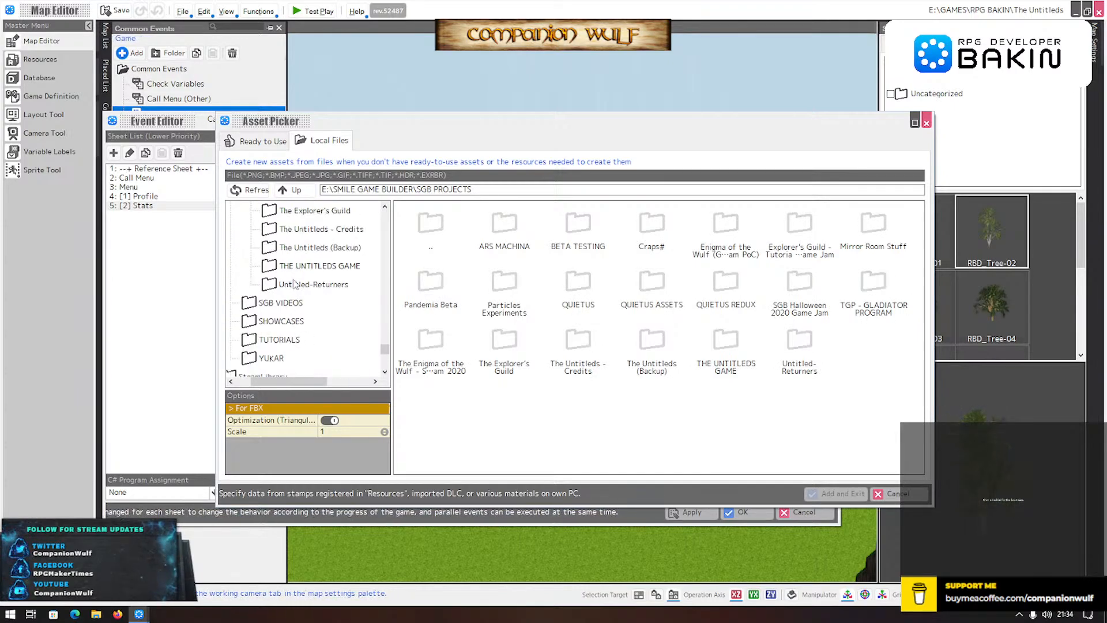
pyautogui.click(293, 267)
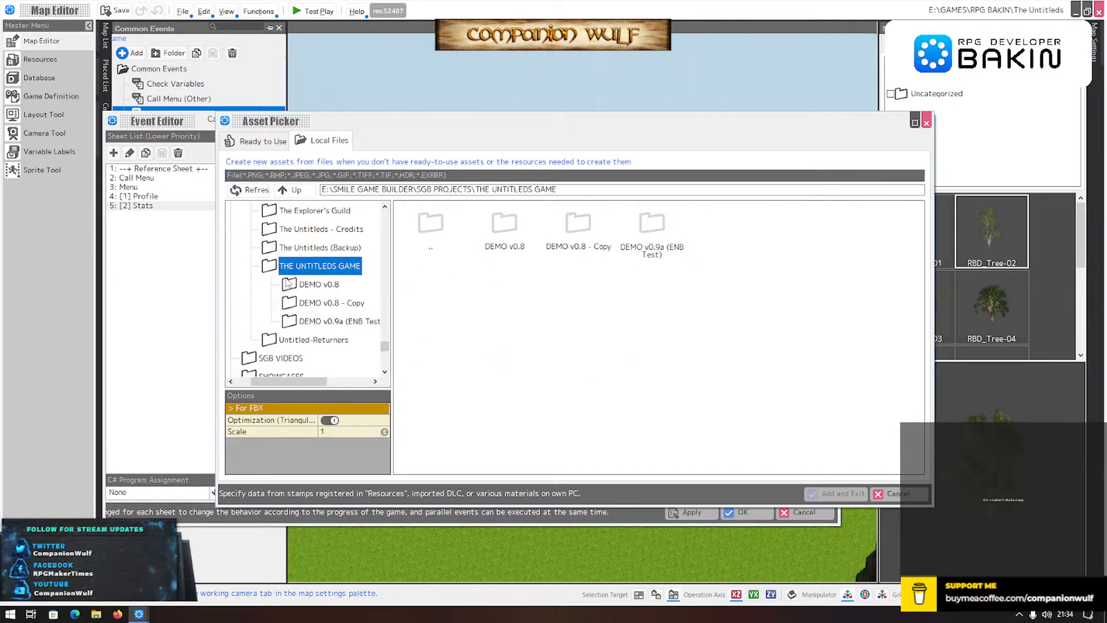
pyautogui.click(291, 248)
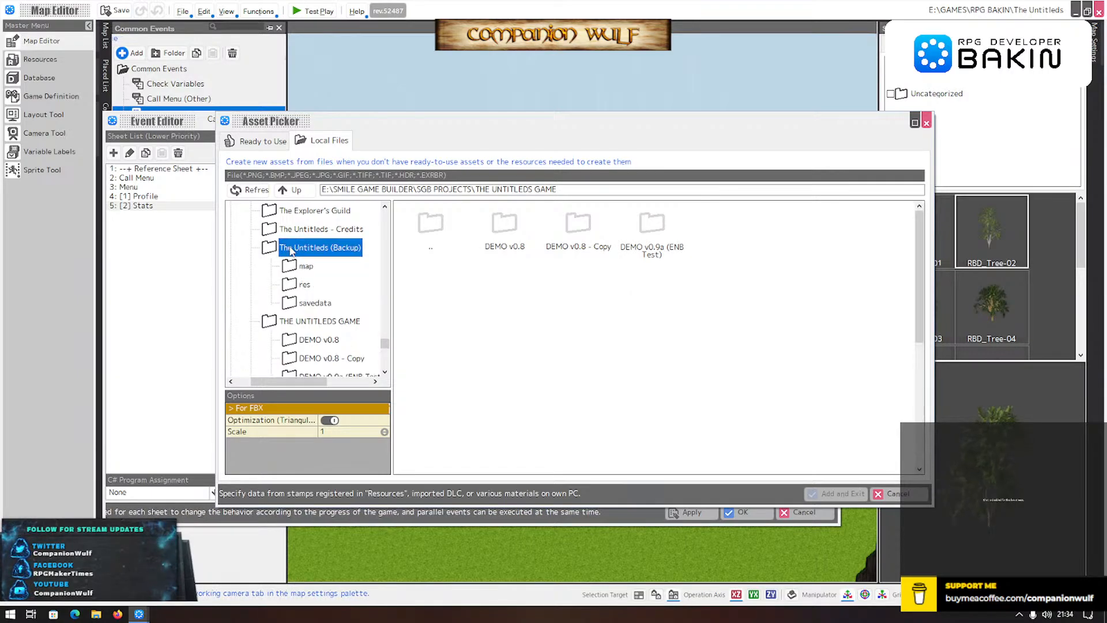
pyautogui.click(293, 286)
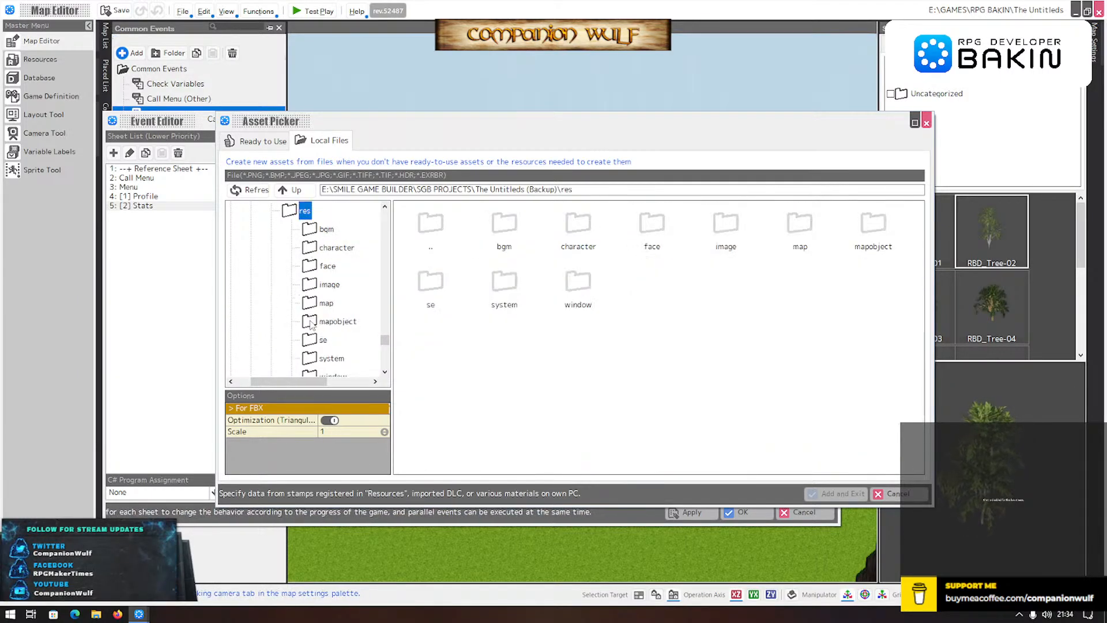
pyautogui.click(312, 286)
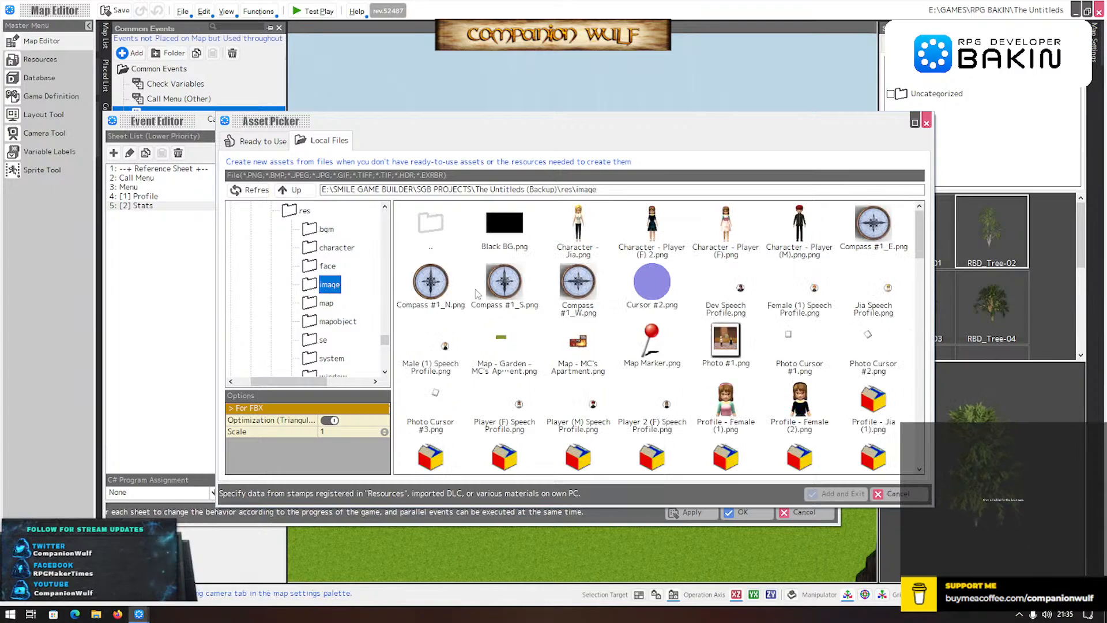
# - Import TU_Tablet - Stats.png from the image folder and use it as the Stats sheet's displayed image
pyautogui.scroll(-6, 820, 359)
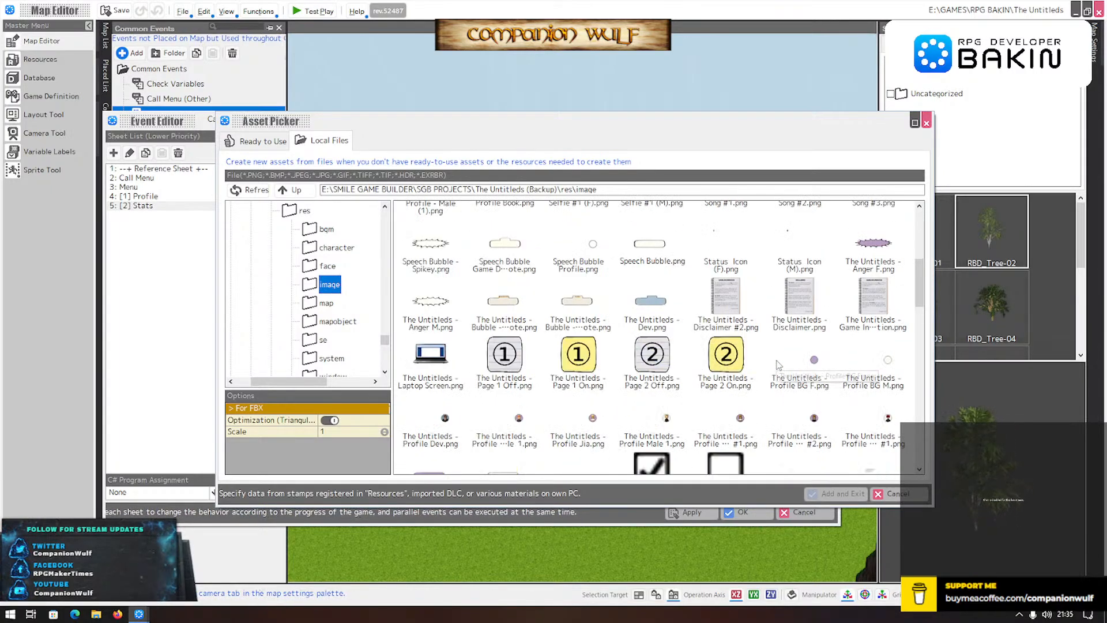
pyautogui.scroll(-1, 777, 364)
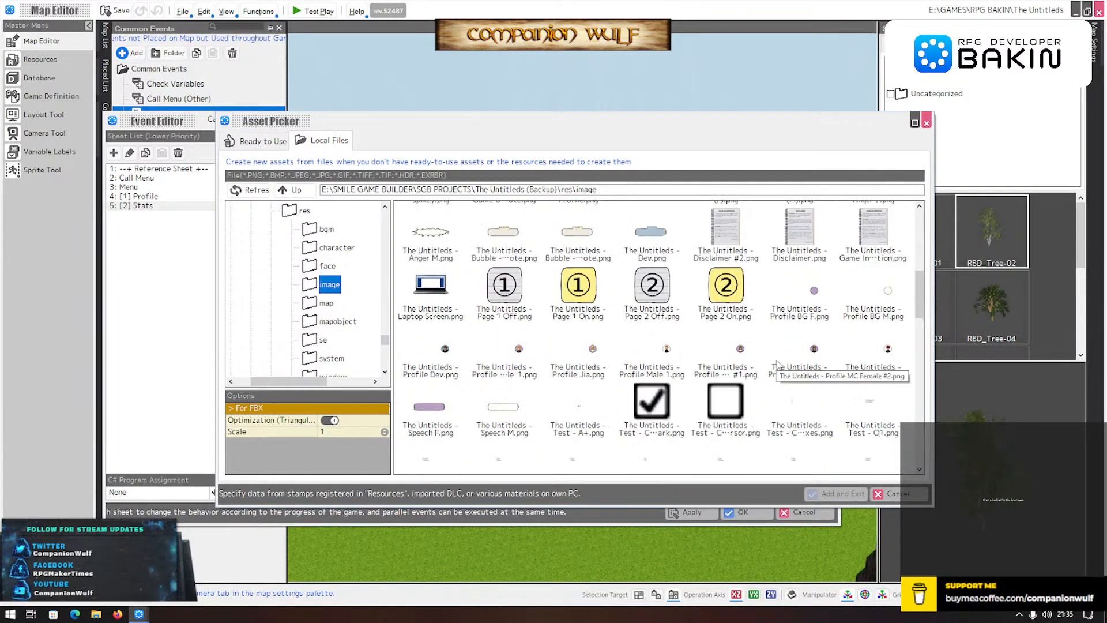
pyautogui.scroll(-2, 776, 365)
pyautogui.scroll(-8, 777, 365)
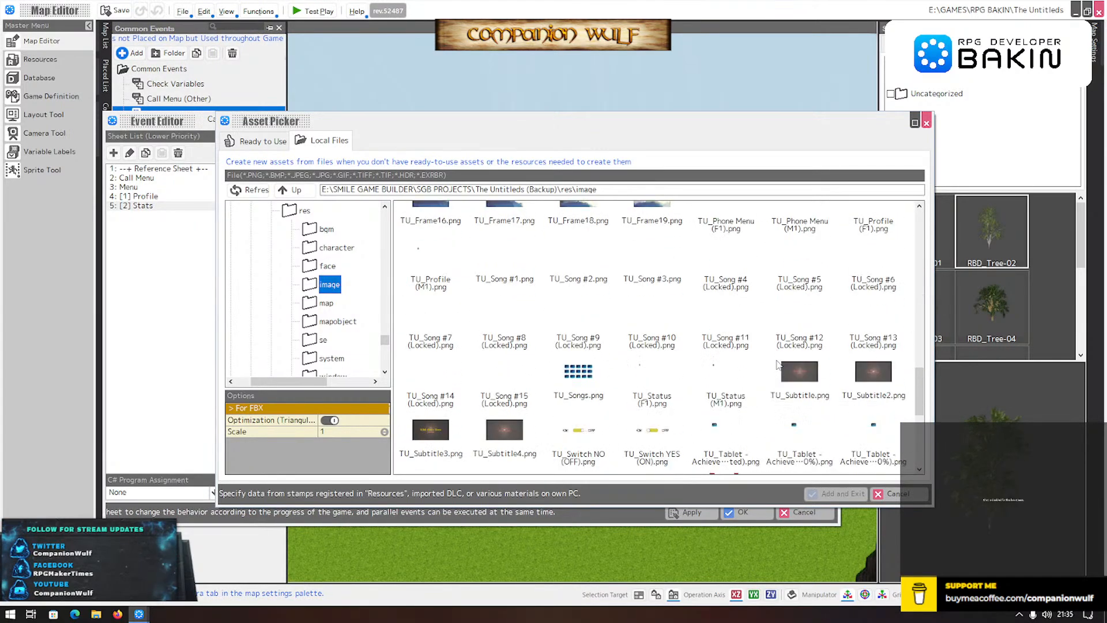
pyautogui.scroll(-1, 778, 364)
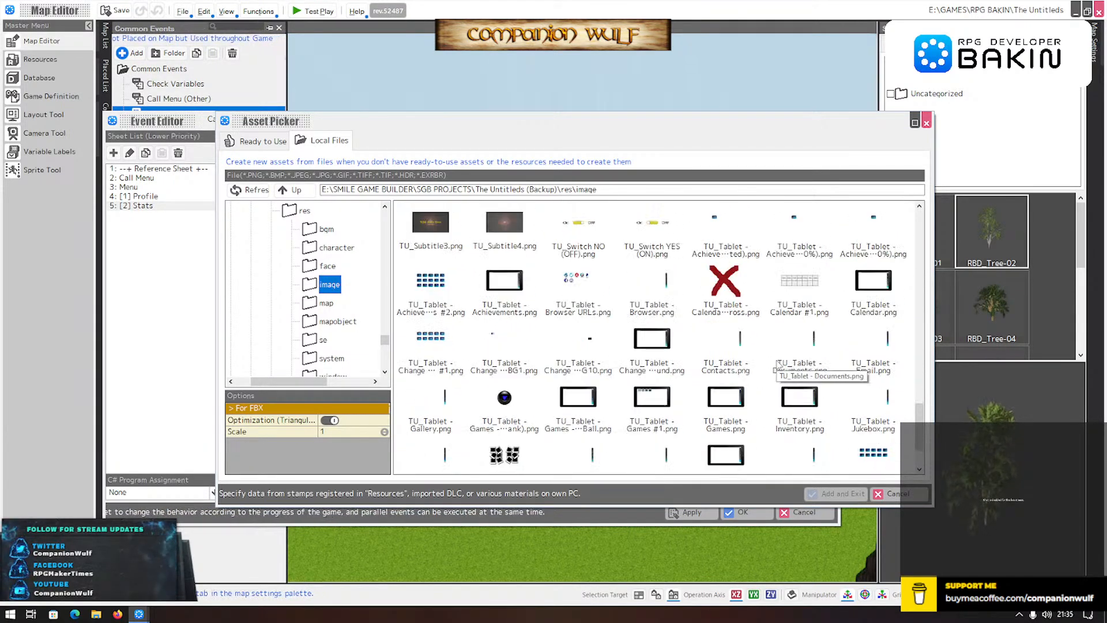
pyautogui.scroll(-2, 778, 364)
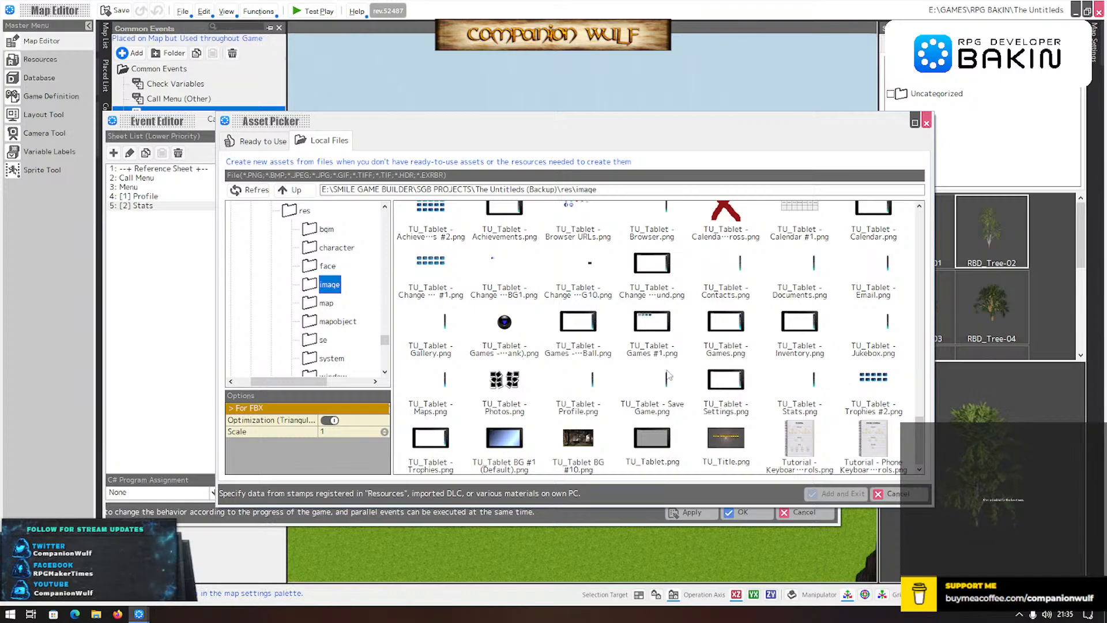
pyautogui.click(796, 383)
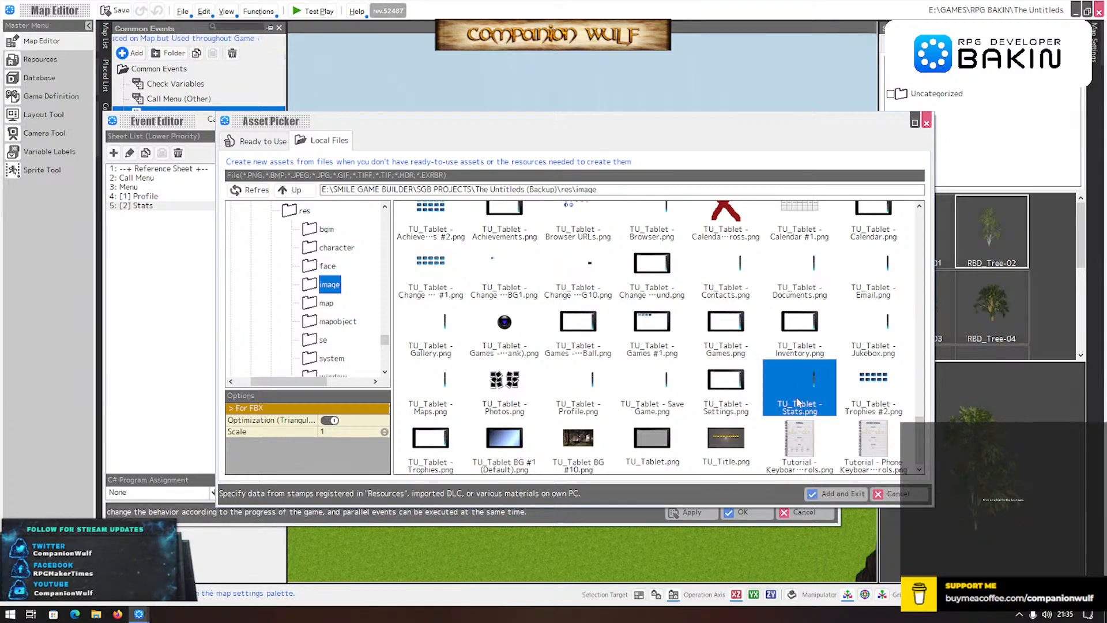
pyautogui.click(815, 495)
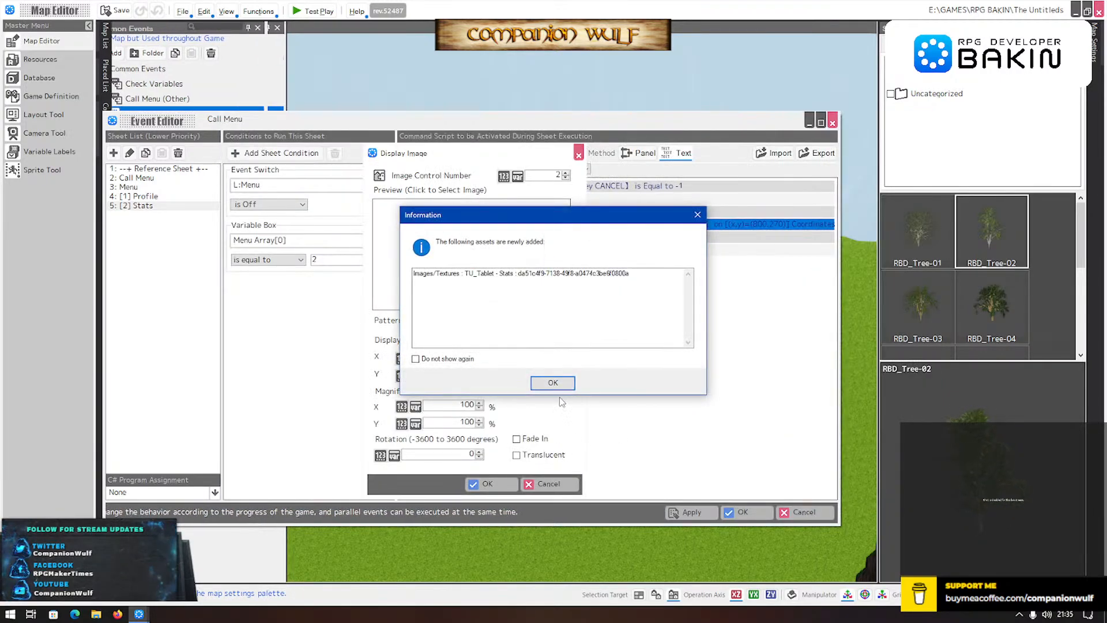
pyautogui.click(552, 381)
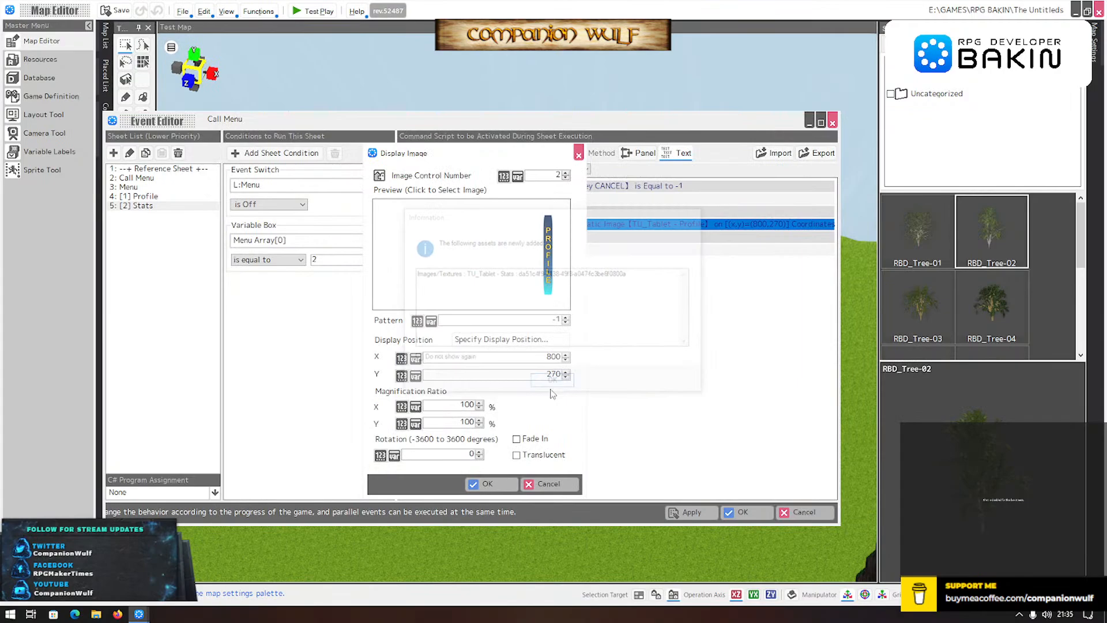
pyautogui.click(486, 484)
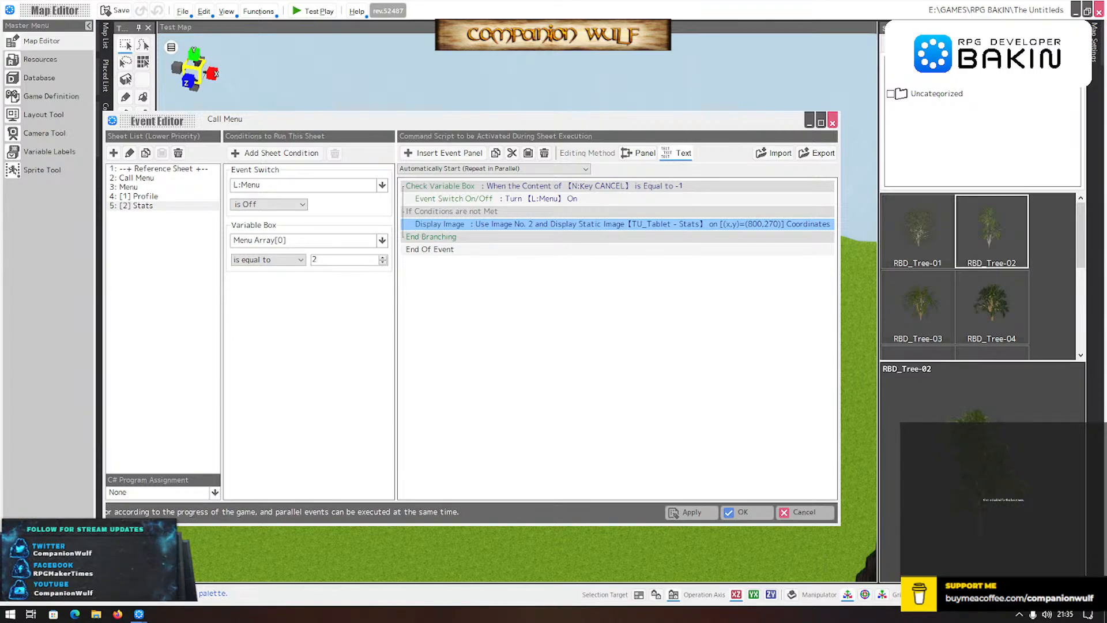
# - Copy the Profile sheet's NAME/AGE/GENDER Display String as Image command into the Stats sheet, below its TU_Tablet - Stats image command
pyautogui.click(129, 197)
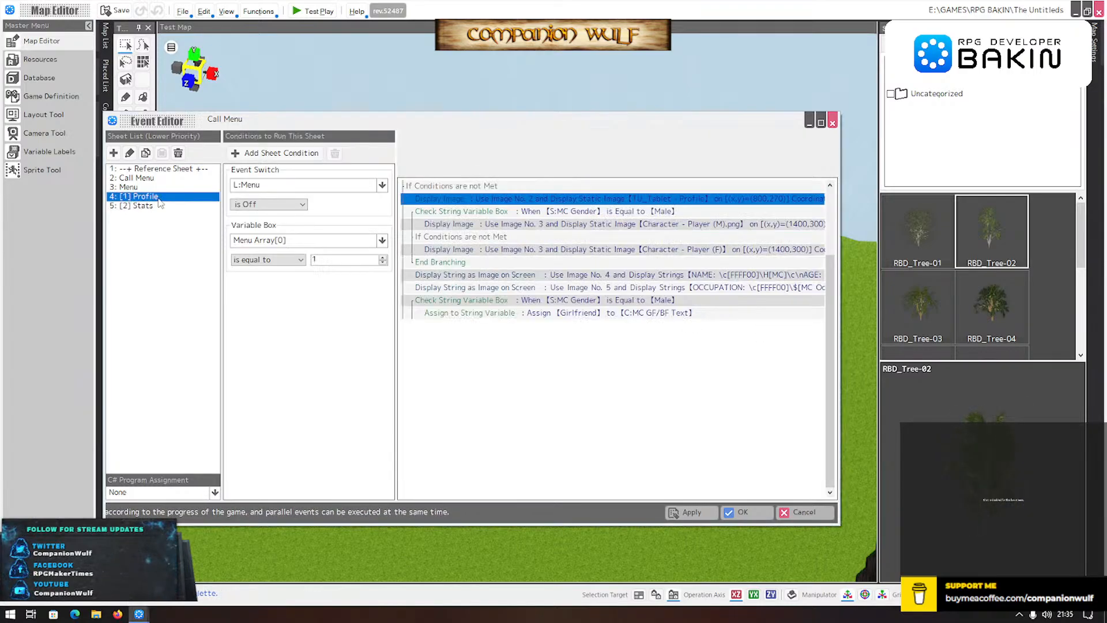
pyautogui.click(625, 211)
pyautogui.click(629, 224)
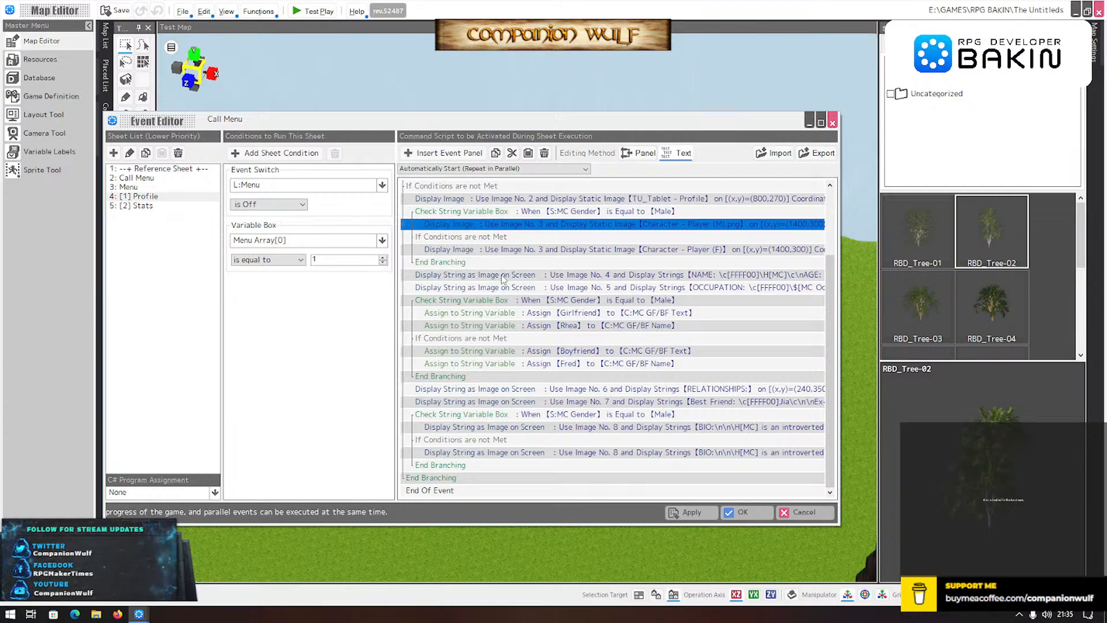
pyautogui.click(522, 276)
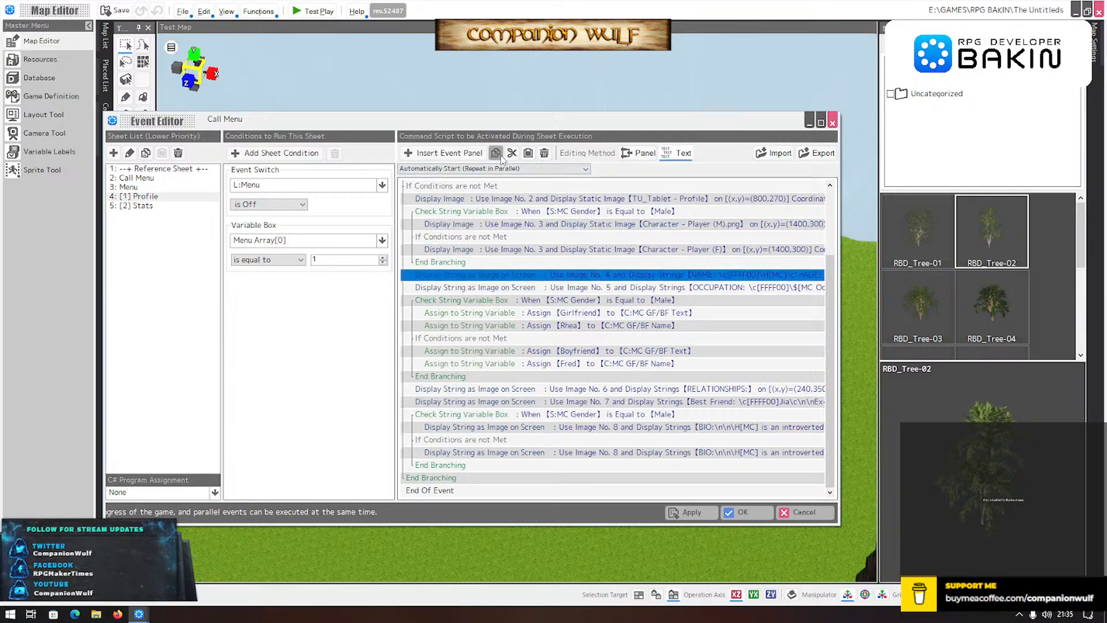
pyautogui.click(130, 206)
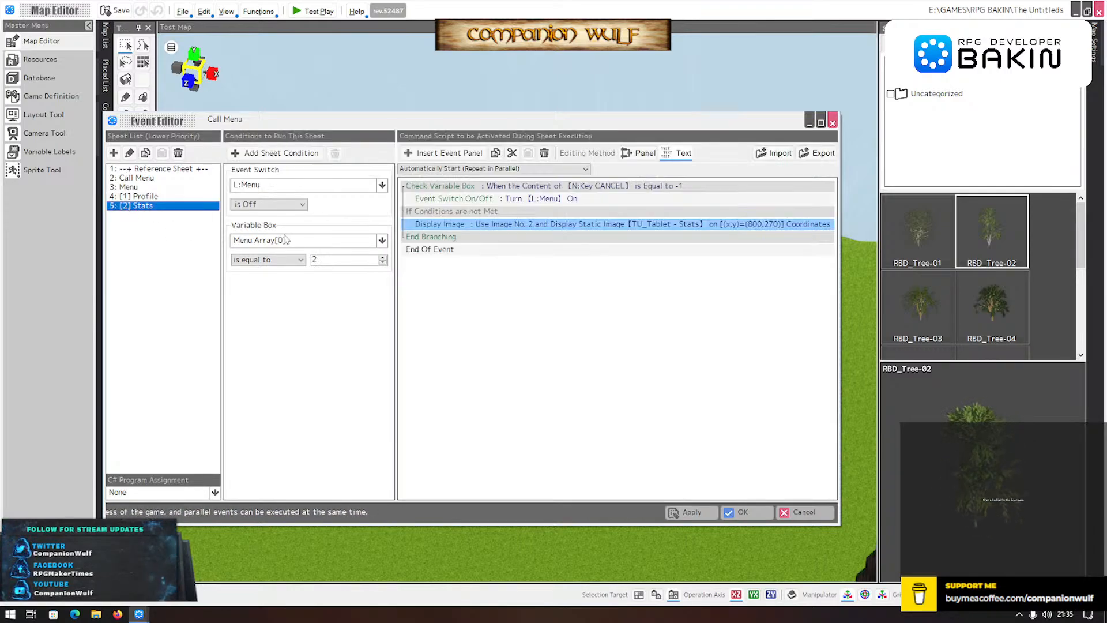
pyautogui.click(482, 237)
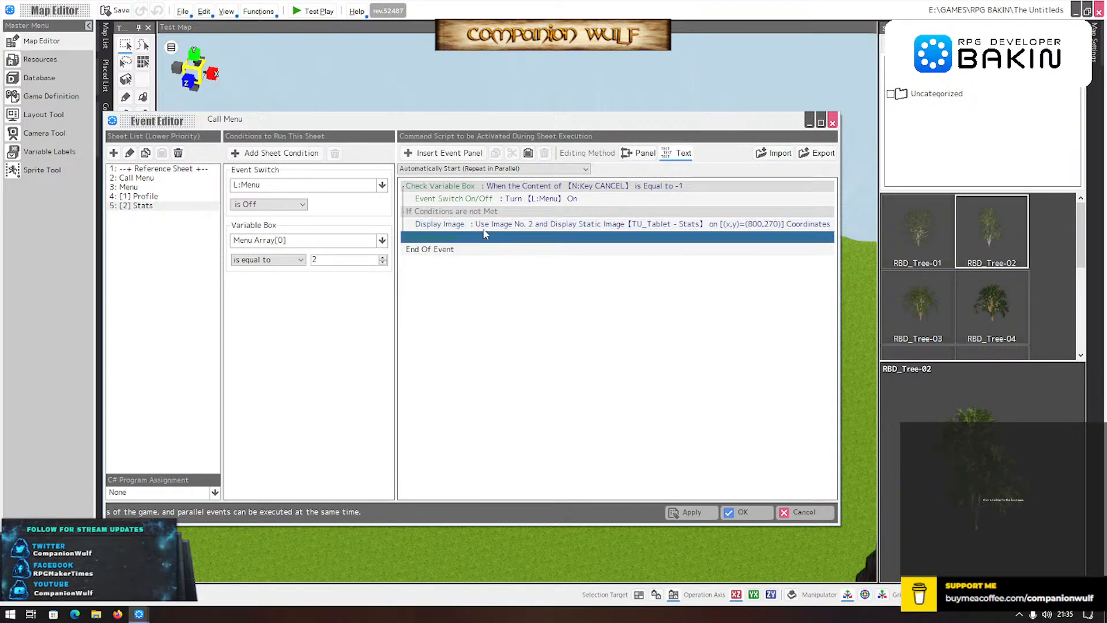
pyautogui.click(527, 153)
# - Set the image control number of the Stats sheet's copied NAME/AGE/GENDER Display String command to 3
pyautogui.click(558, 225)
pyautogui.doubleClick(561, 241)
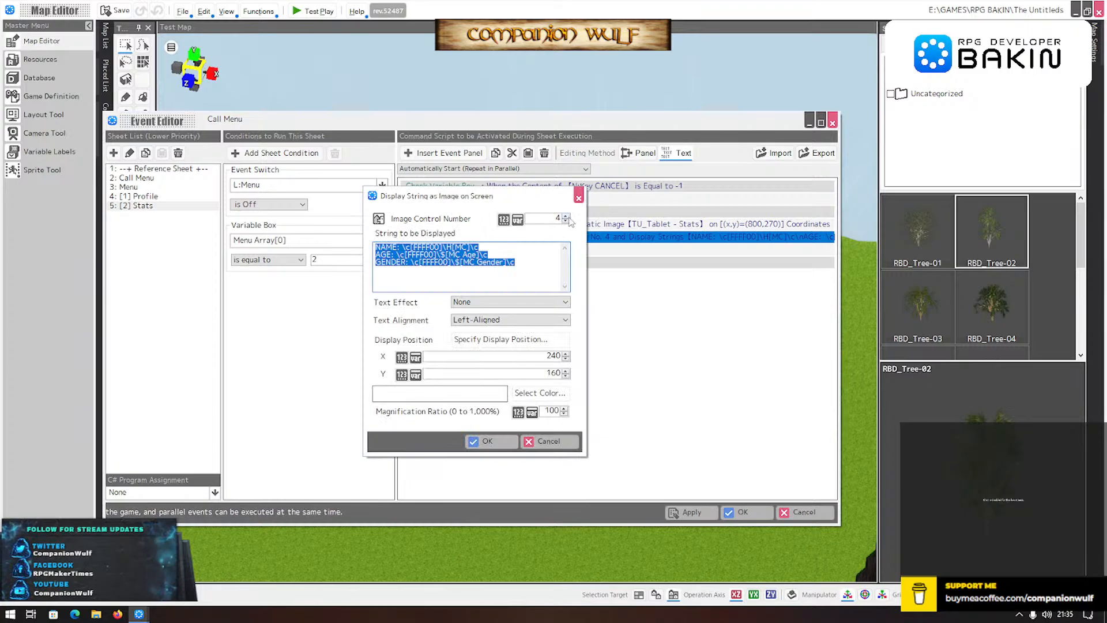
pyautogui.click(565, 221)
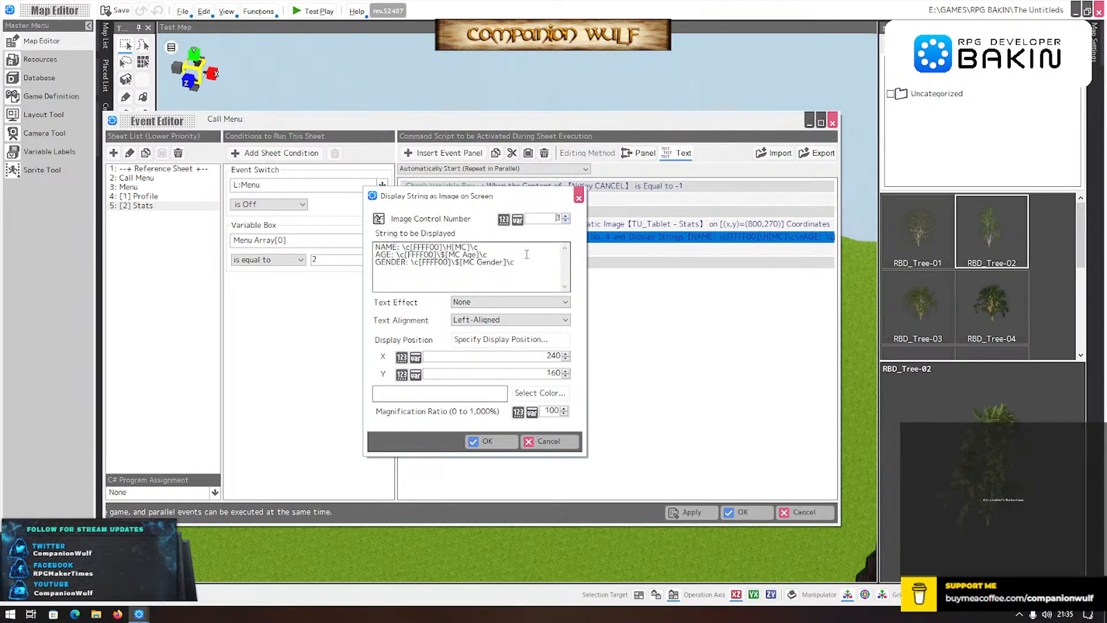
# - Replace the command's string with six lines: "Photos (Gallery):", "Songs (Jukebox):", "Documents:", "Easter Eggs:", "Places Found:" and "Chapters:"
pyautogui.moveTo(514, 263); pyautogui.dragTo(348, 239)
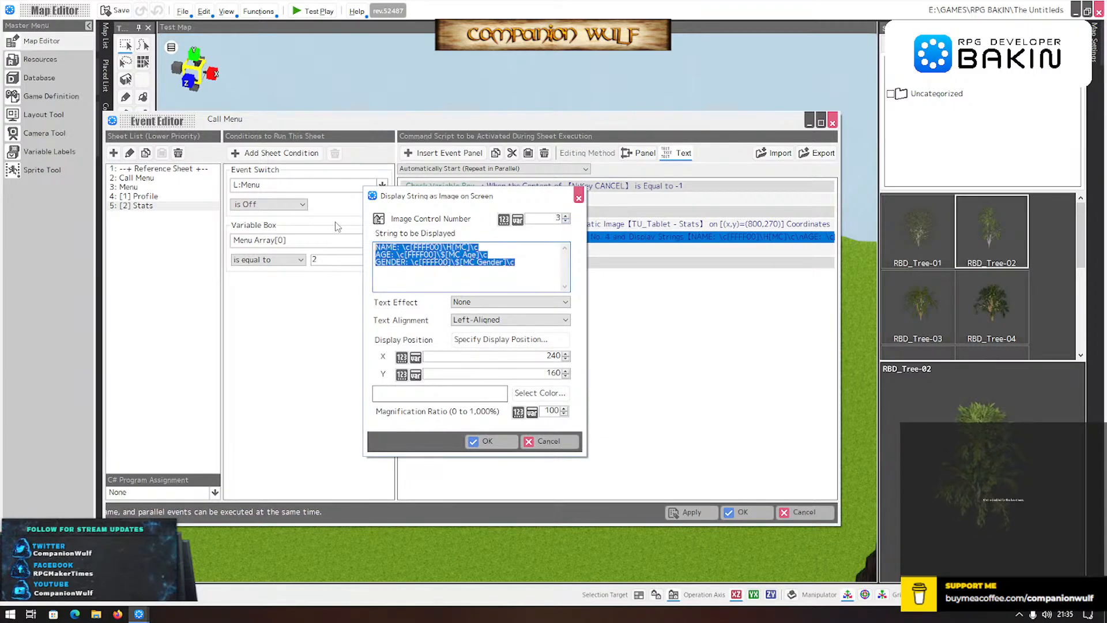
pyautogui.press('BackSpace')
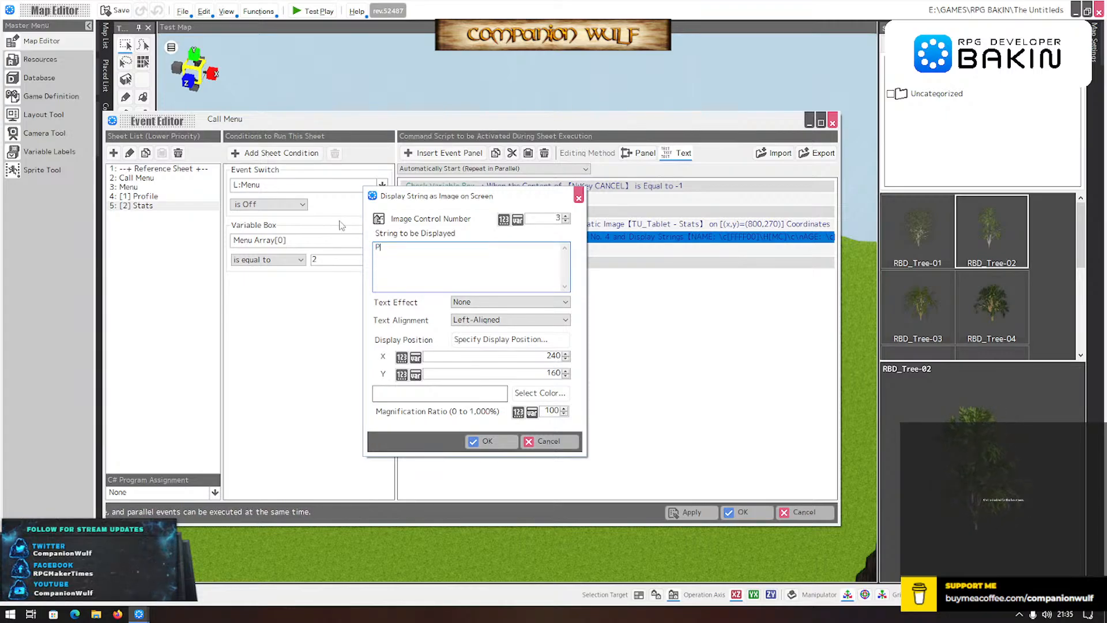
pyautogui.write('Photos (Gallery):')
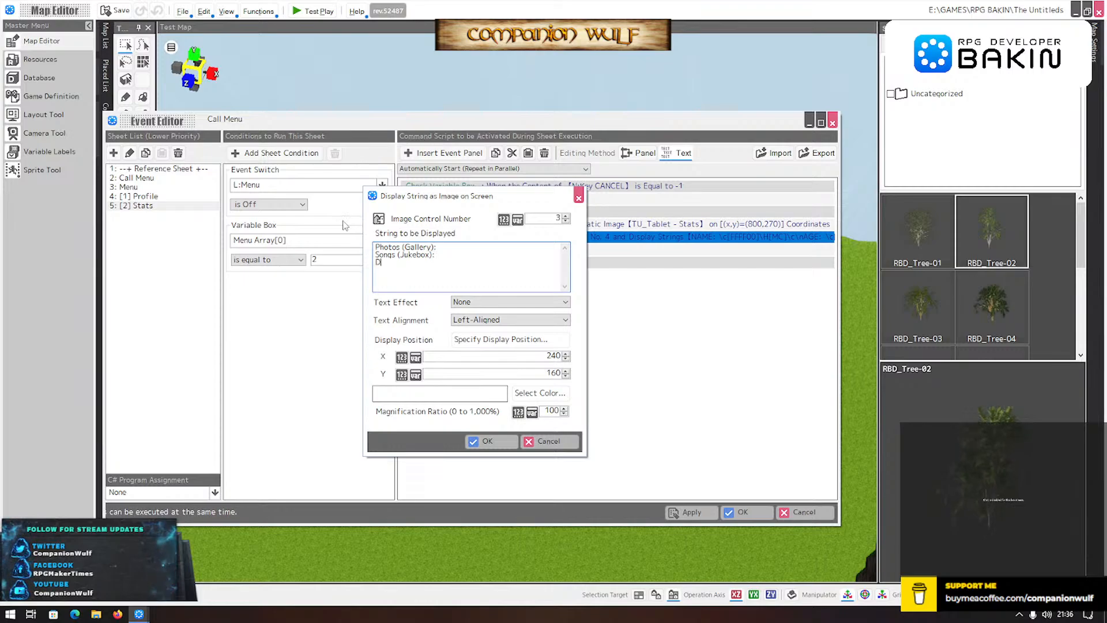
pyautogui.write('ocuments')
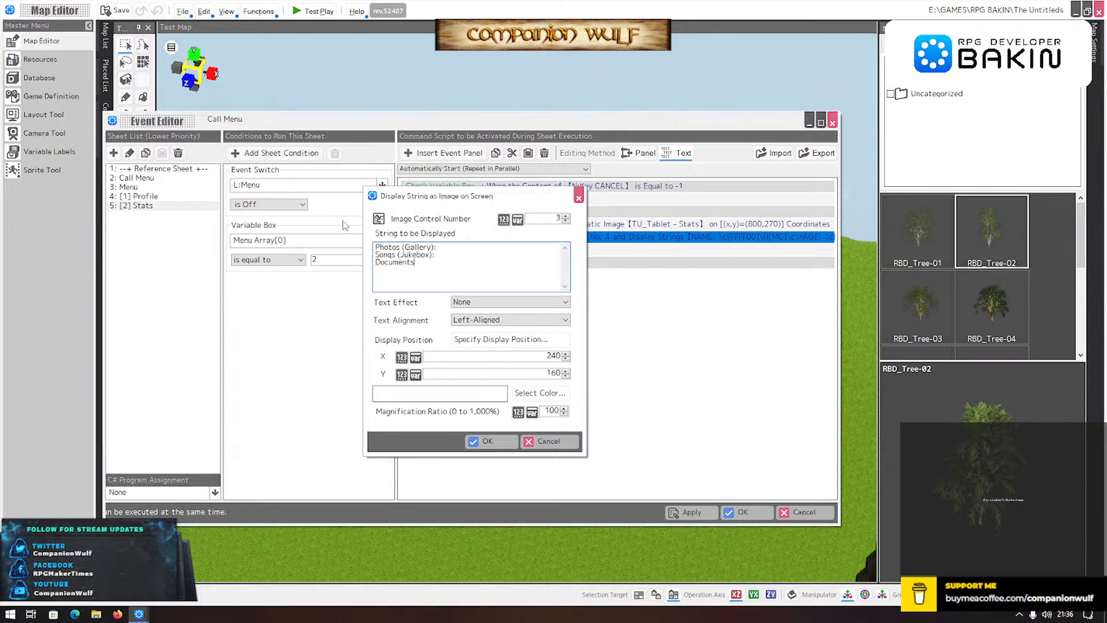
pyautogui.write('Easter Eggs:')
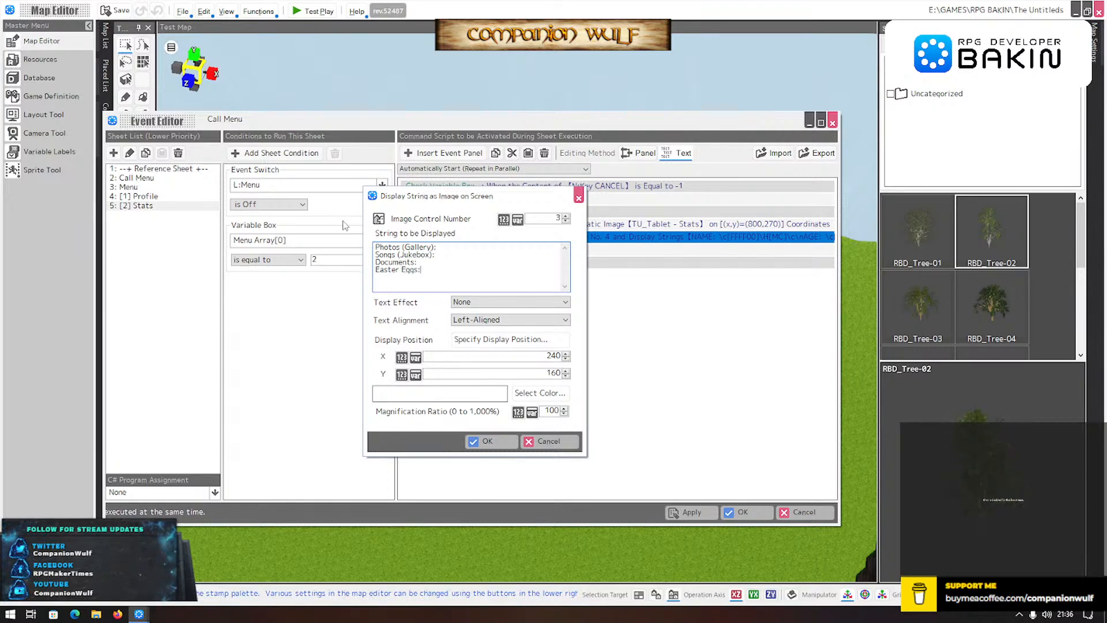
pyautogui.write('ces Found:')
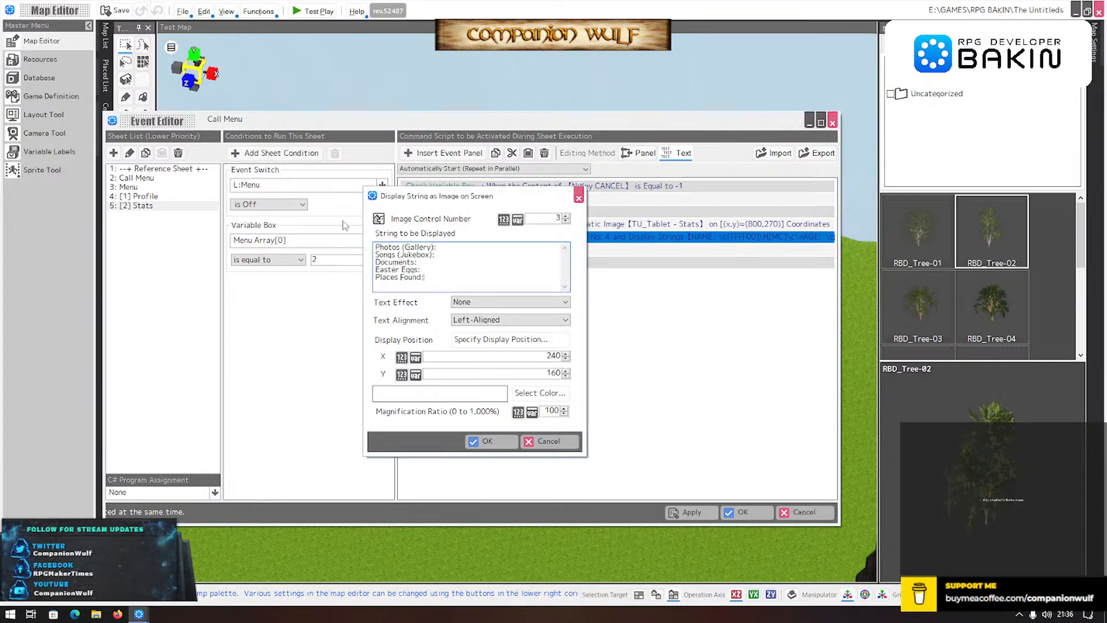
pyautogui.write('apters:')
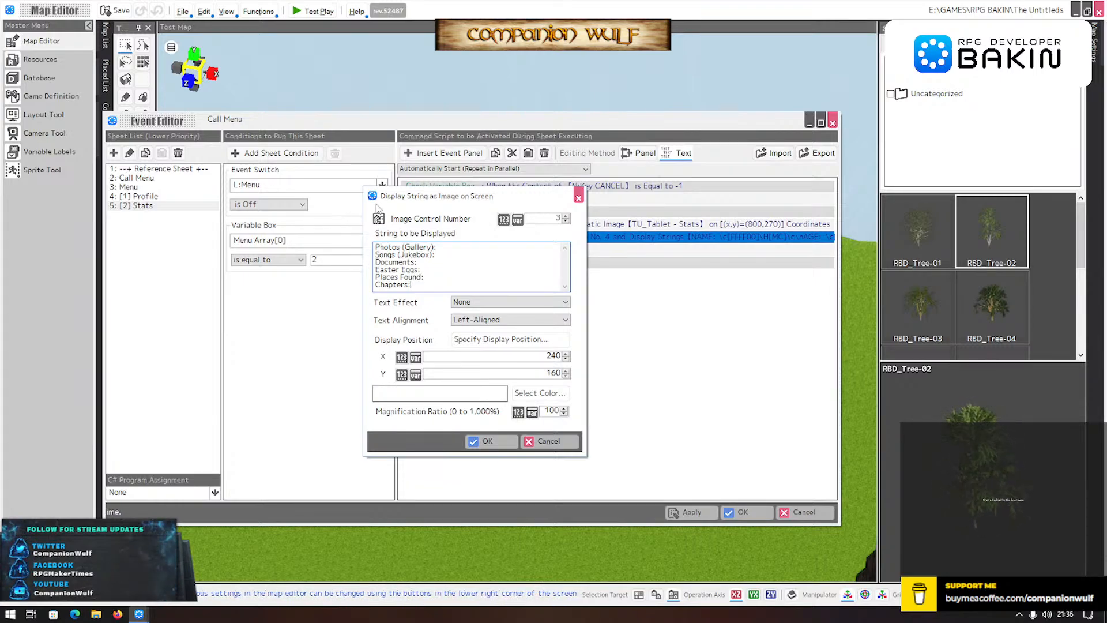
pyautogui.click(508, 338)
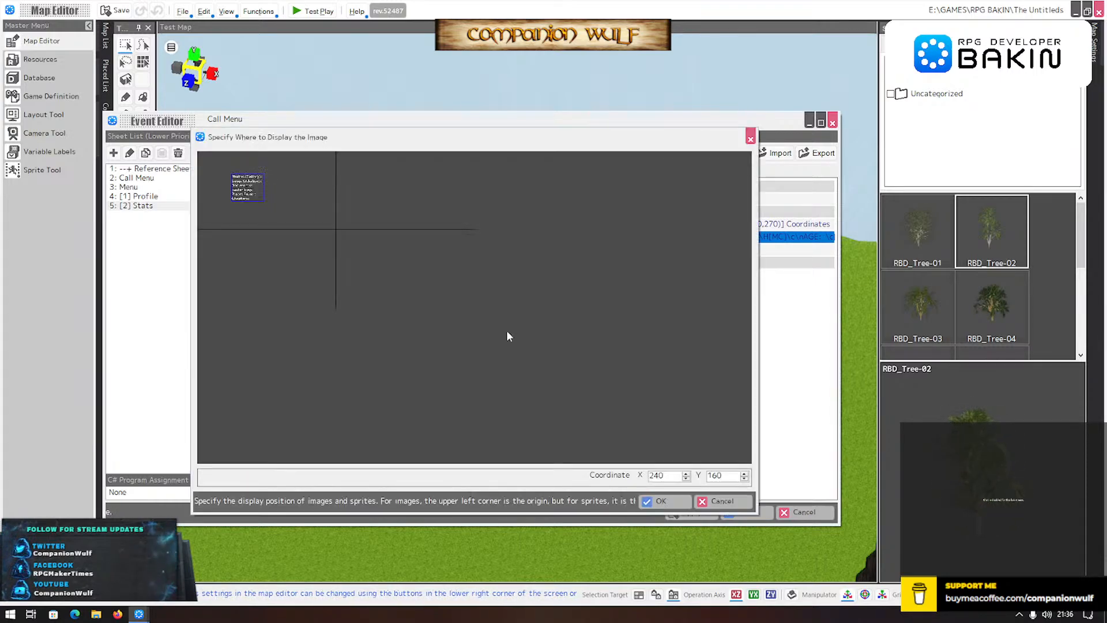
pyautogui.click(664, 501)
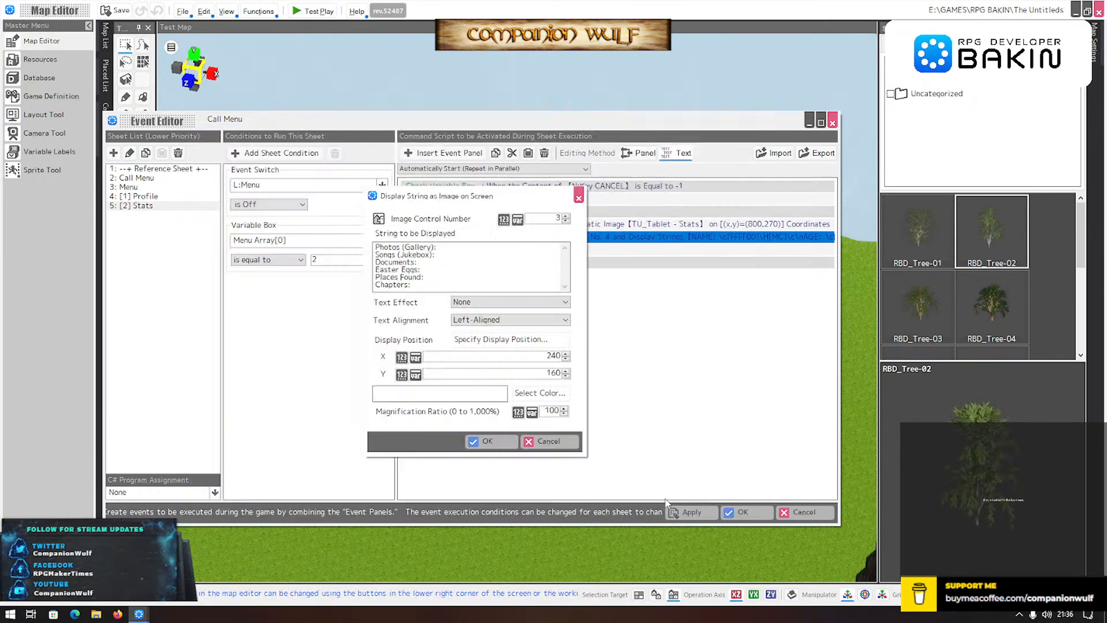
pyautogui.click(487, 441)
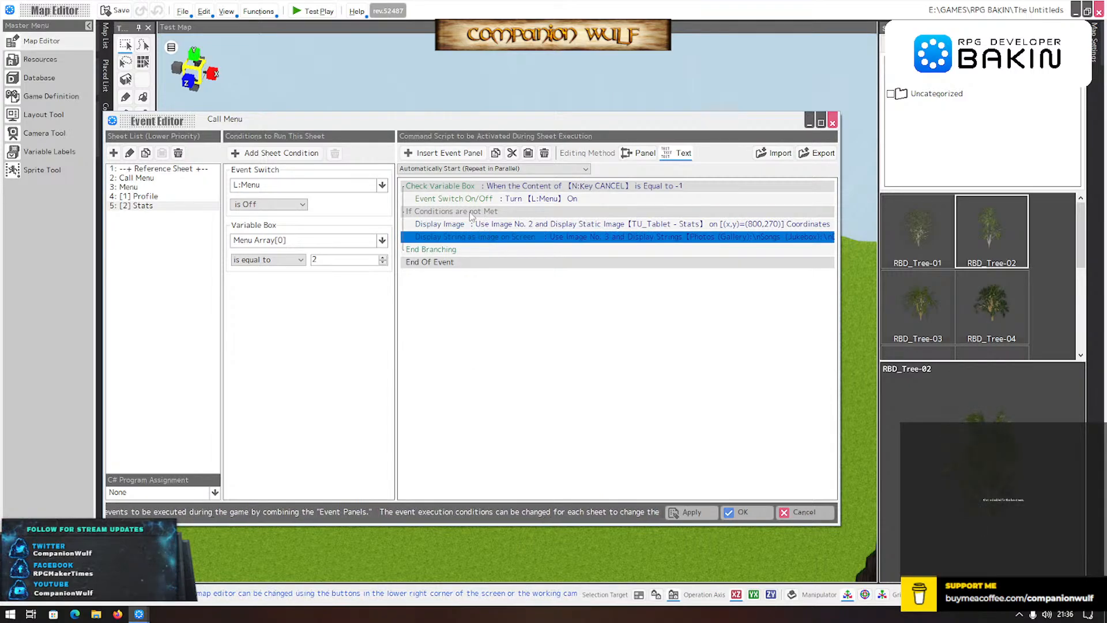
# - Insert a Note reading "-----[ COLUMN 1]-----" above the Stats sheet's Display String as Image command
pyautogui.doubleClick(609, 252)
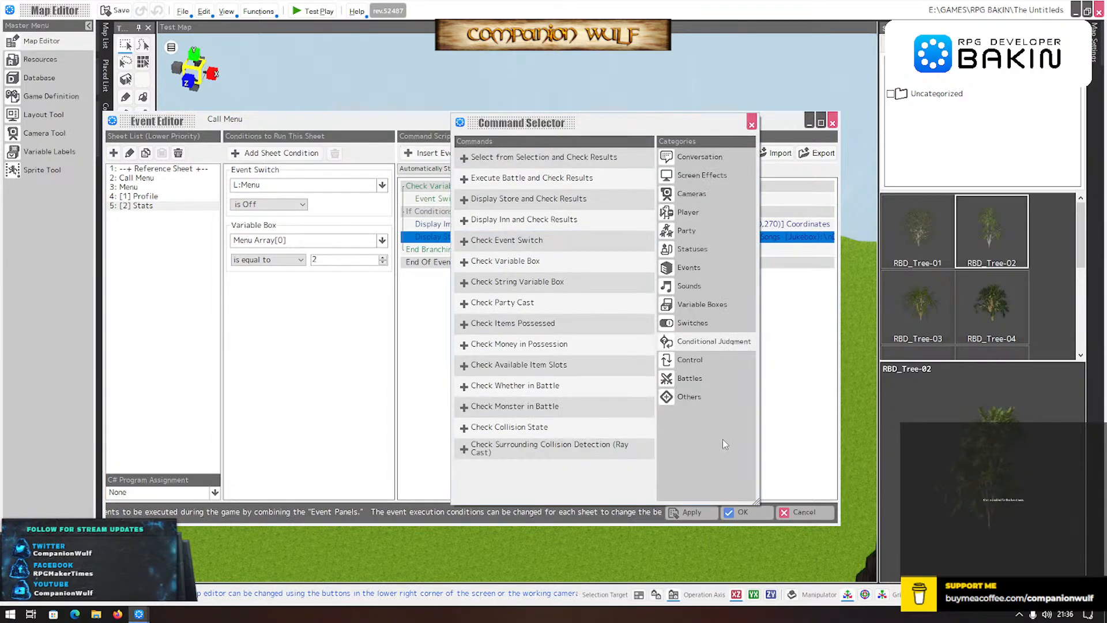
pyautogui.click(709, 397)
pyautogui.doubleClick(478, 157)
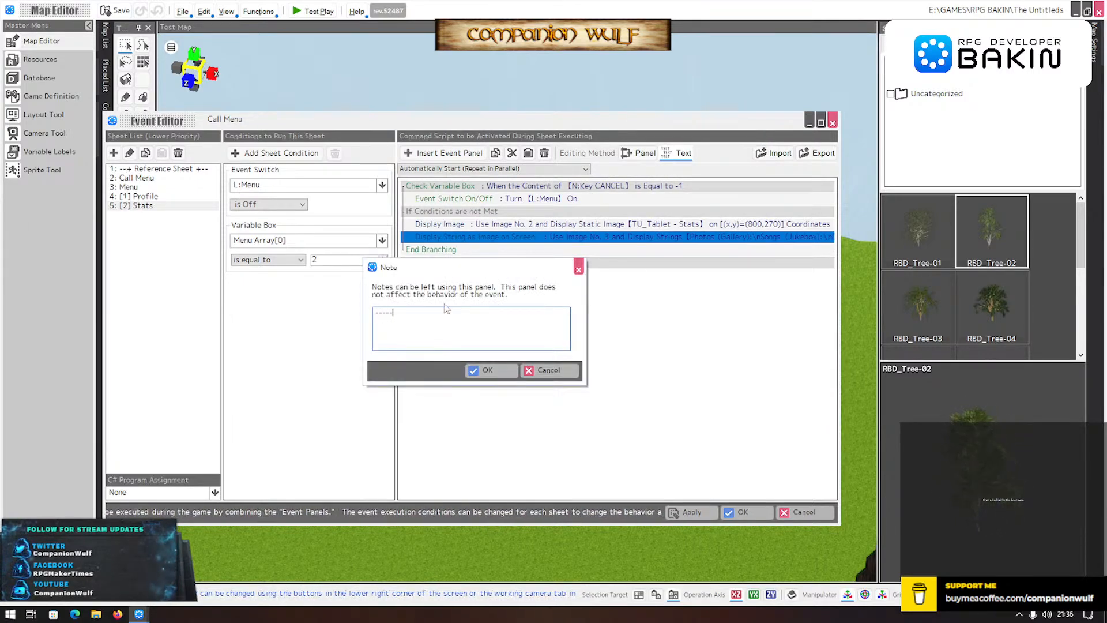
pyautogui.write('-----[ COL')
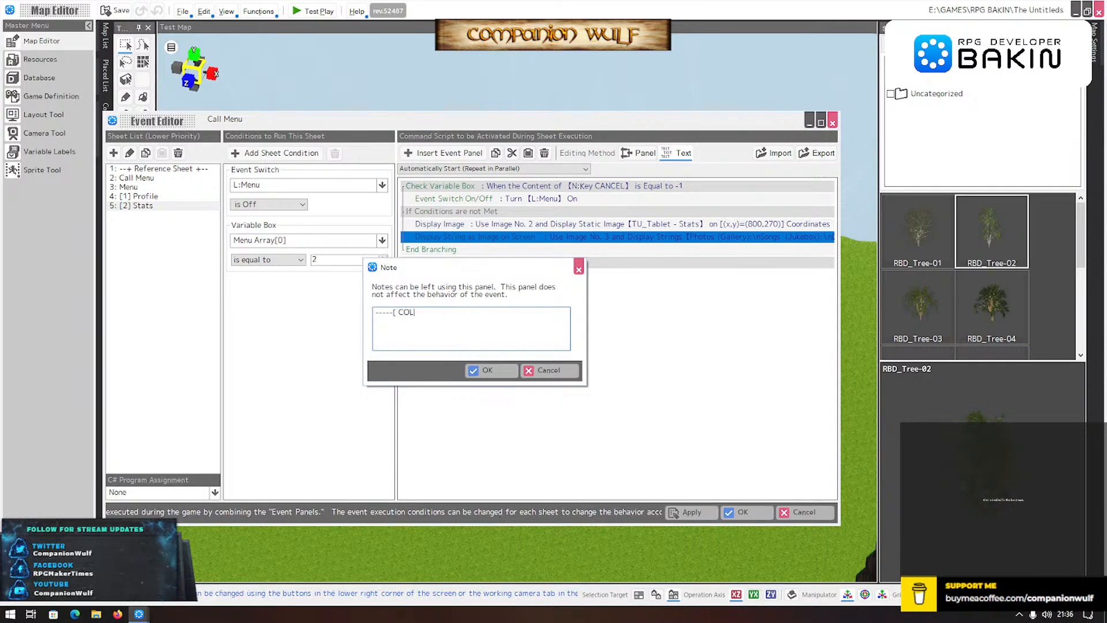
pyautogui.write('UMN 1')
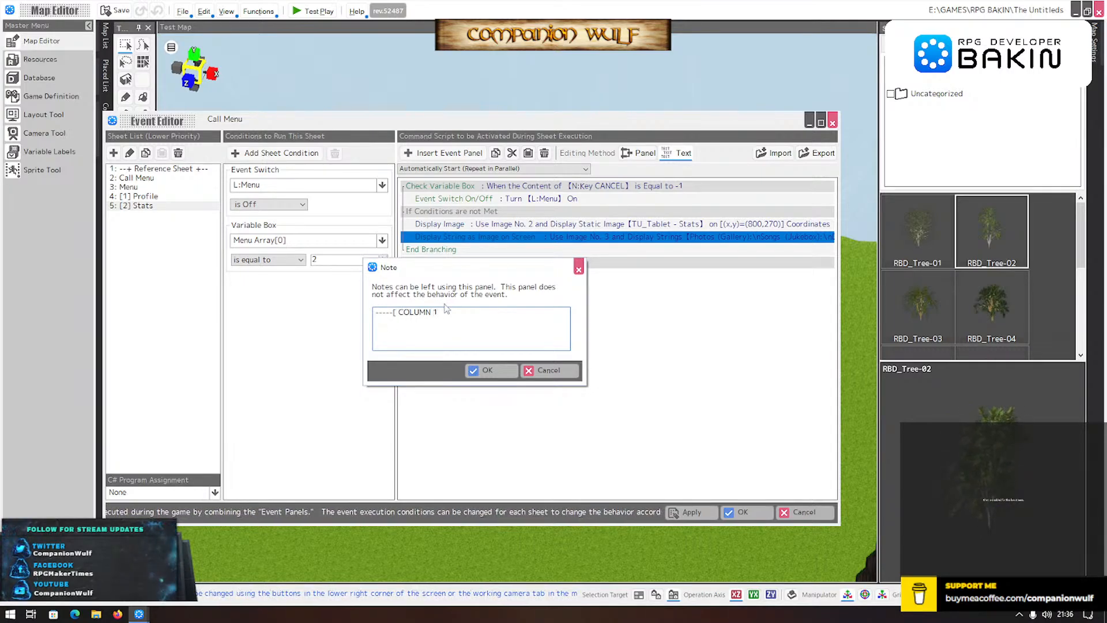
pyautogui.write(']-----')
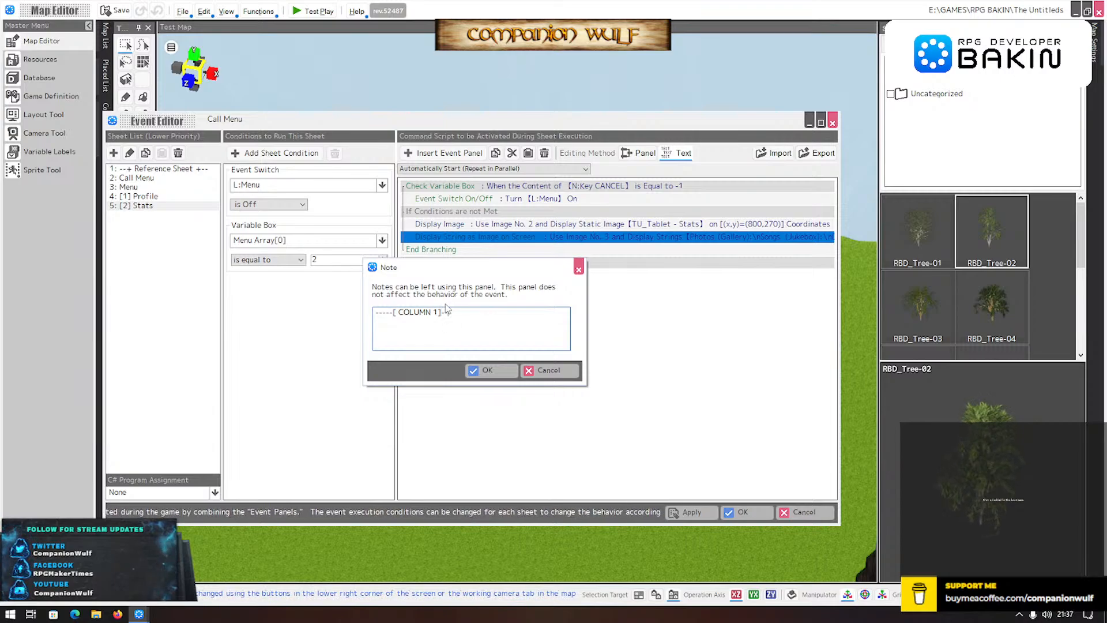
pyautogui.click(508, 372)
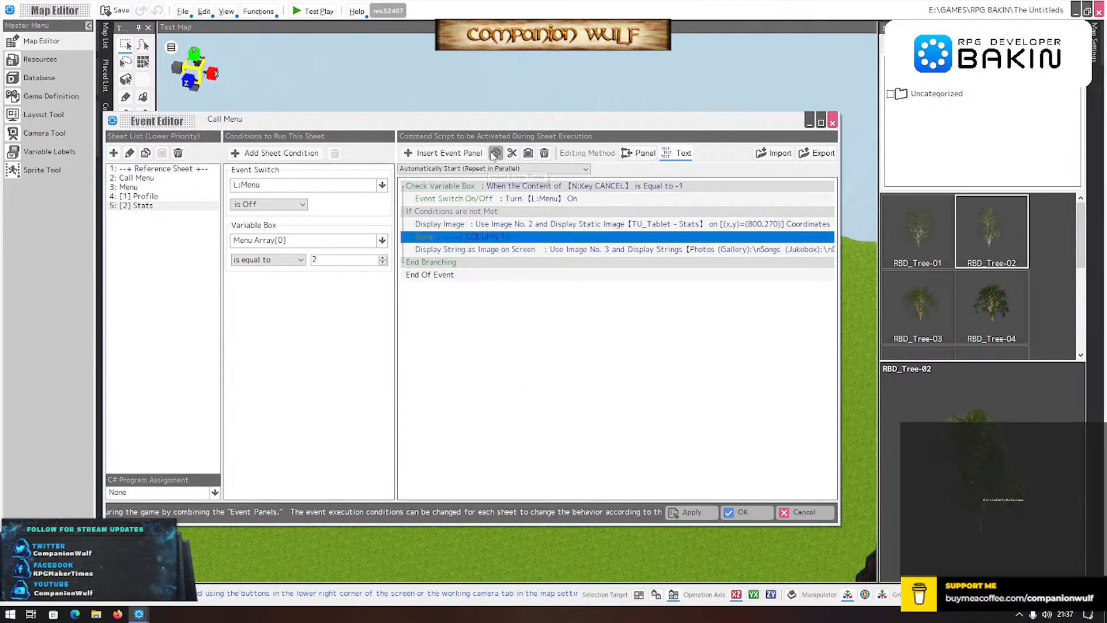
# - Paste a copy of the column note below the Display String command and reword it to "-----[ COLUMN RIGHT]-----"
pyautogui.click(468, 261)
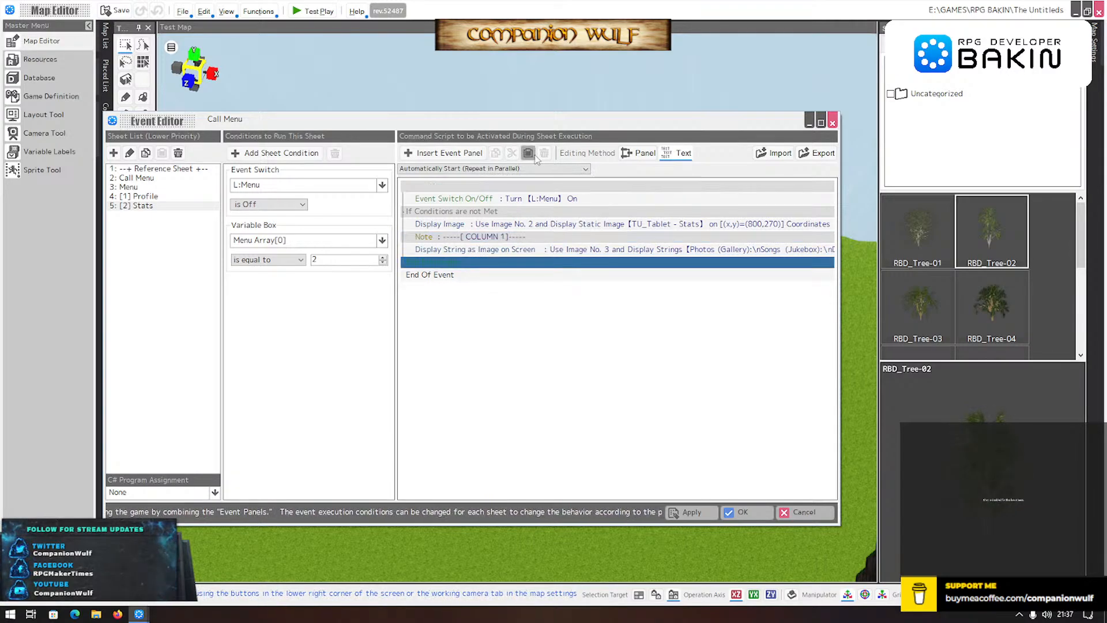
pyautogui.click(528, 153)
pyautogui.doubleClick(501, 262)
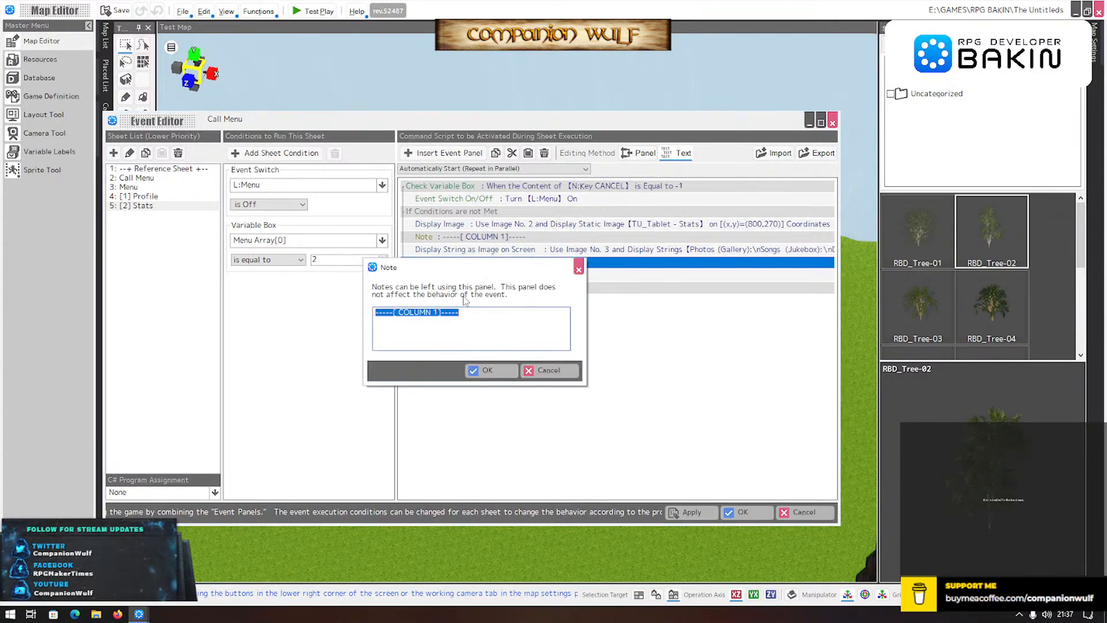
pyautogui.click(438, 312)
pyautogui.press('BackSpace')
pyautogui.write('2')
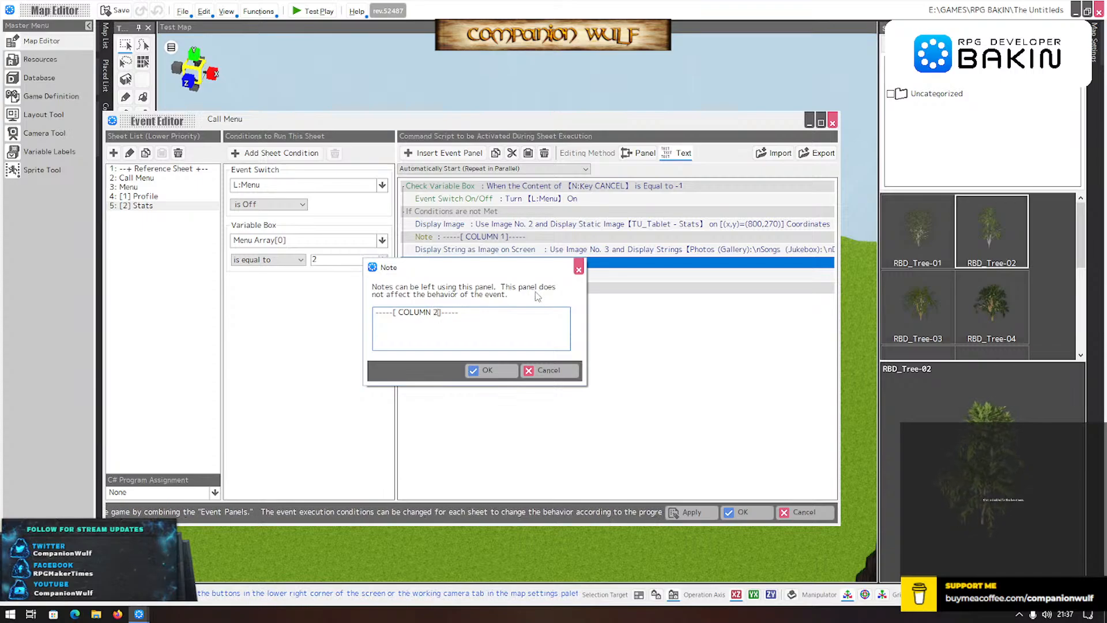
pyautogui.press('BackSpace')
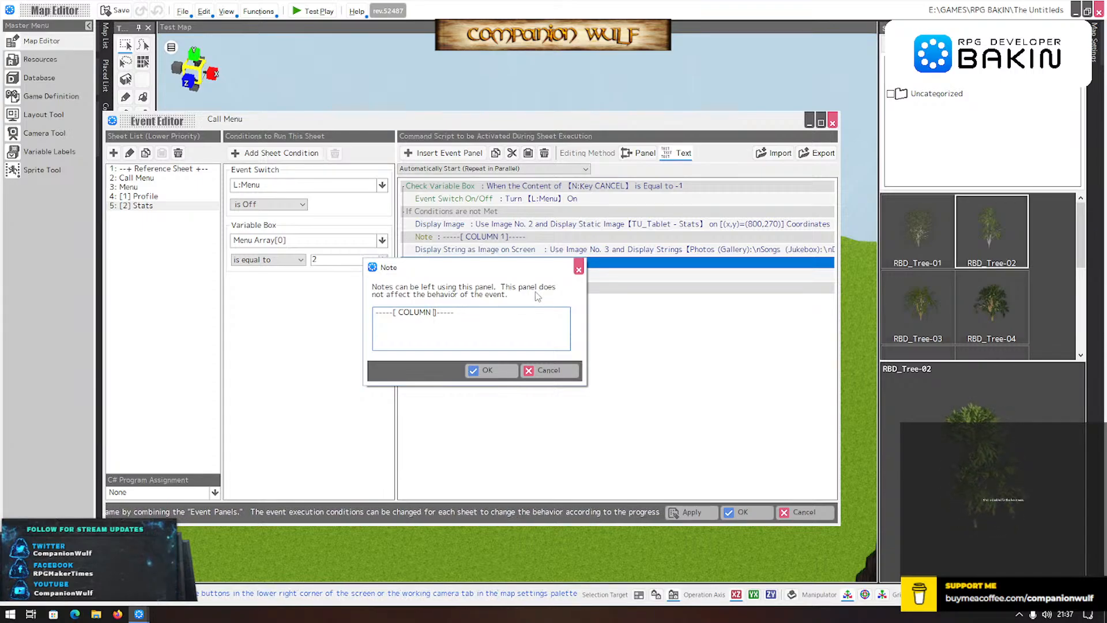
pyautogui.write('ti')
pyautogui.press('BackSpace')
pyautogui.press('BackSpace')
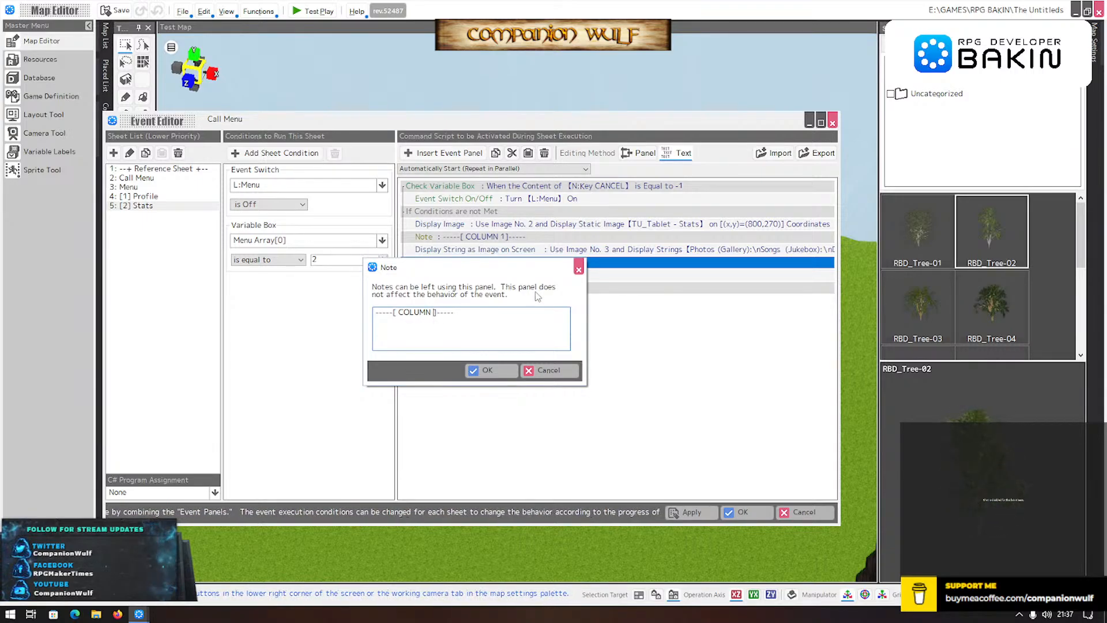
pyautogui.write('RIGHT')
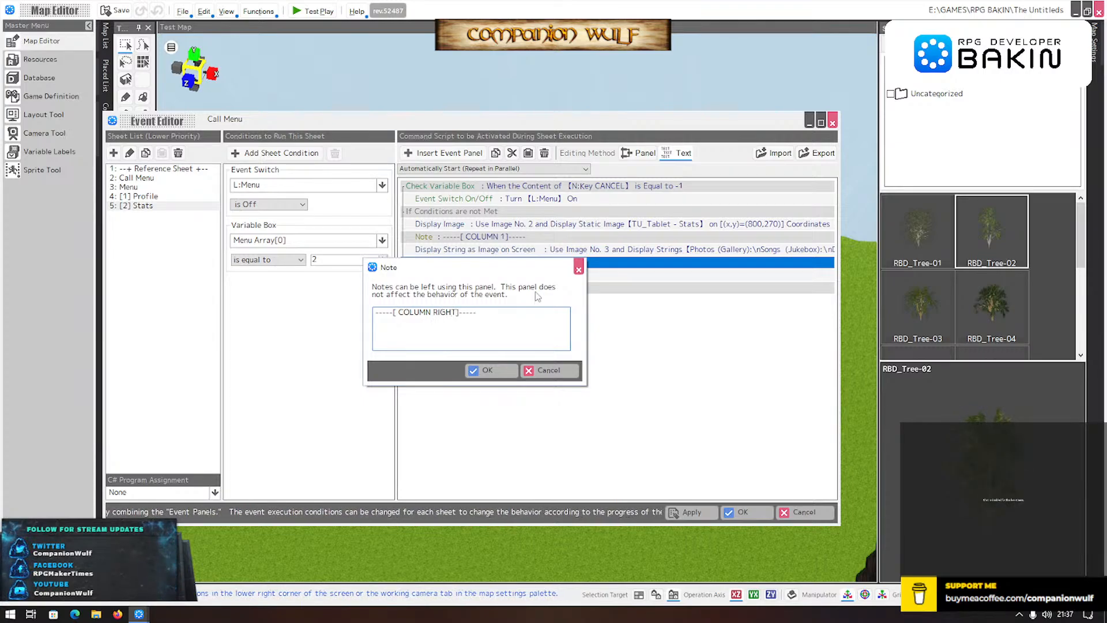
pyautogui.click(487, 370)
# - Reword the note above the Display String command to "-----[ COLUMN LEFT]-----"
pyautogui.click(504, 236)
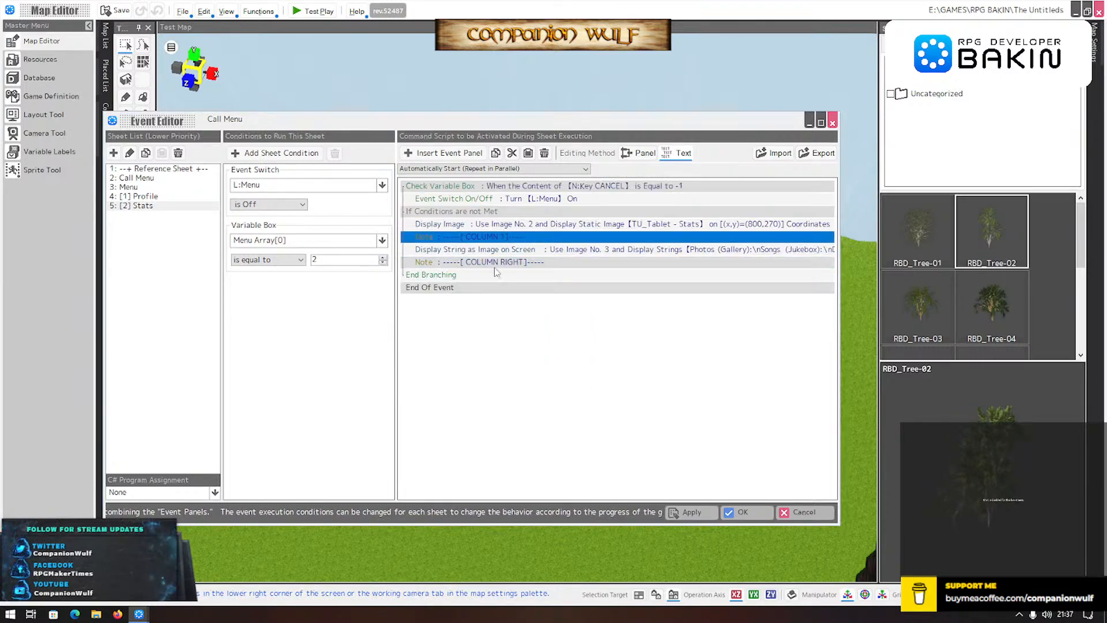
pyautogui.click(438, 313)
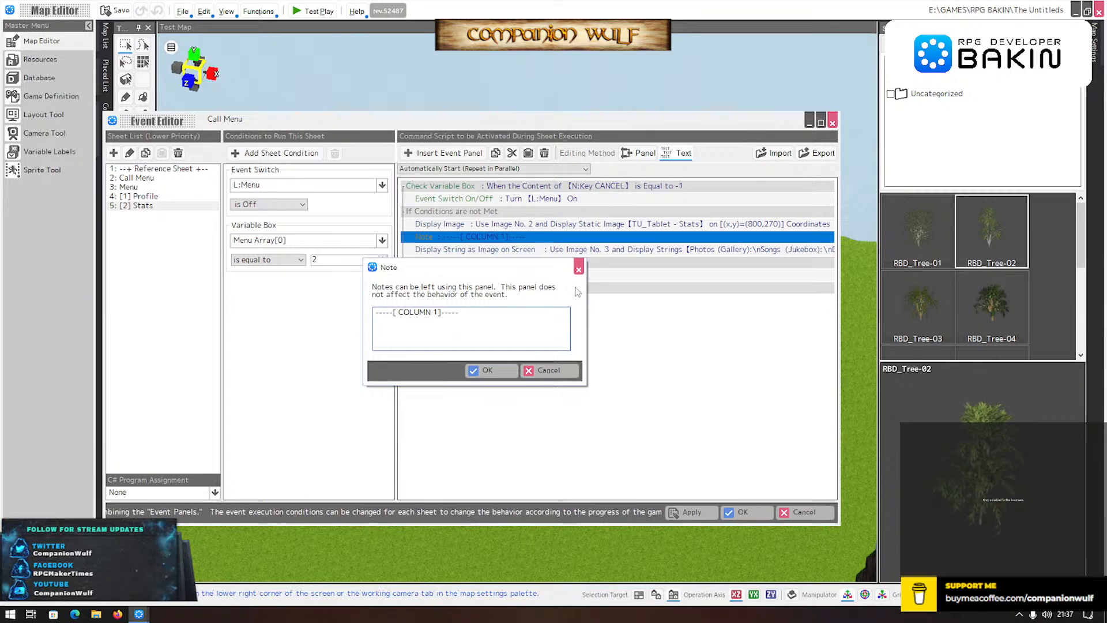
pyautogui.write('LEFT')
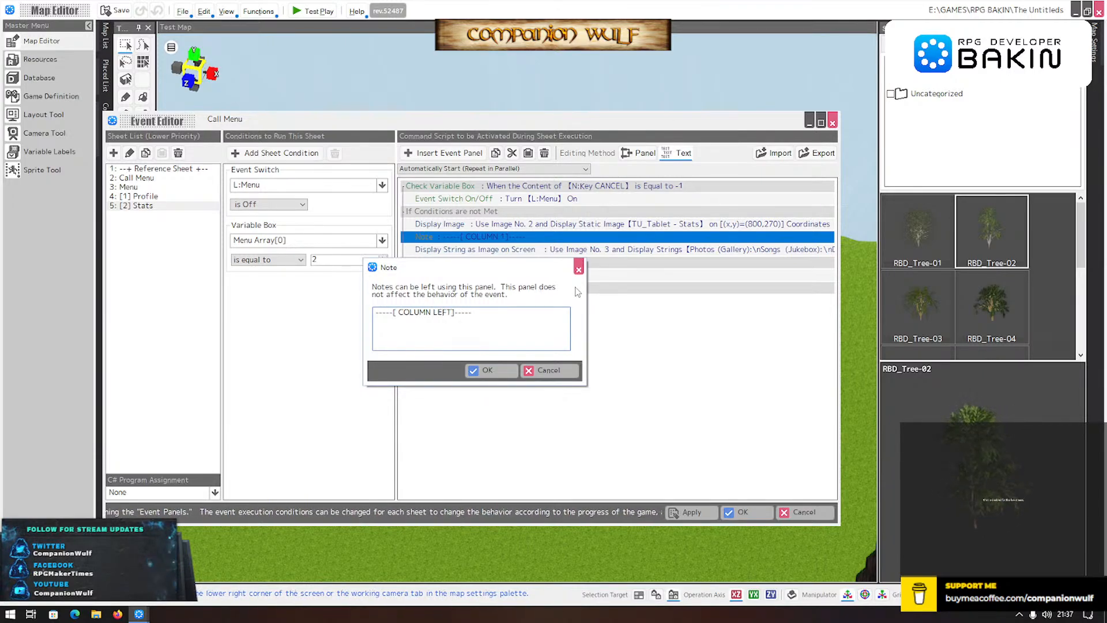
pyautogui.click(483, 372)
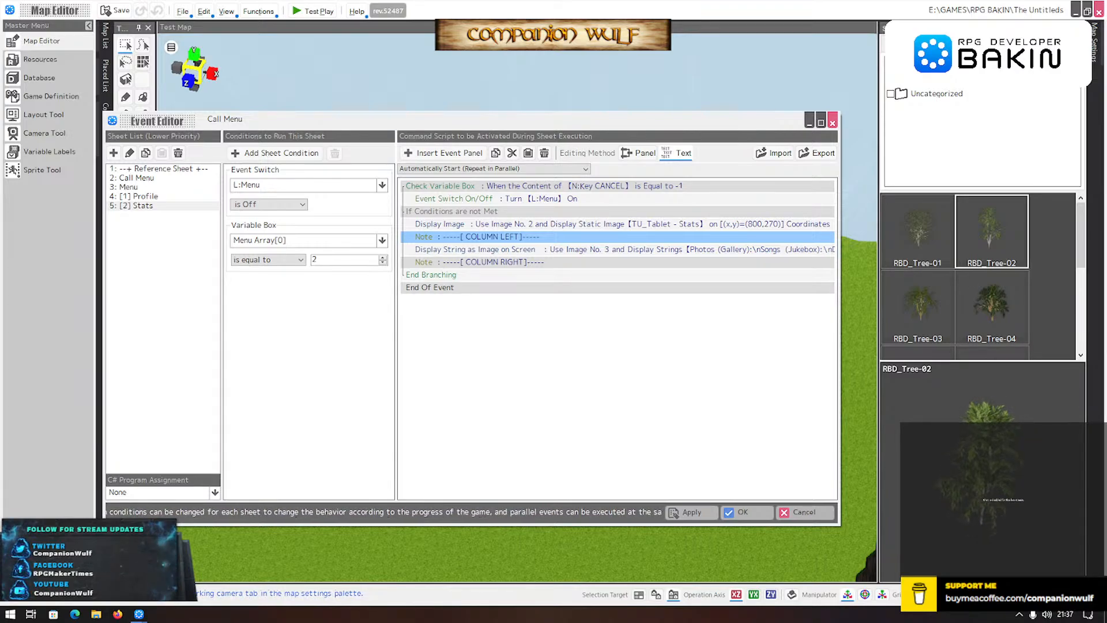
# - Copy the left column's Display String as Image command and paste it below the COLUMN RIGHT note
pyautogui.click(516, 250)
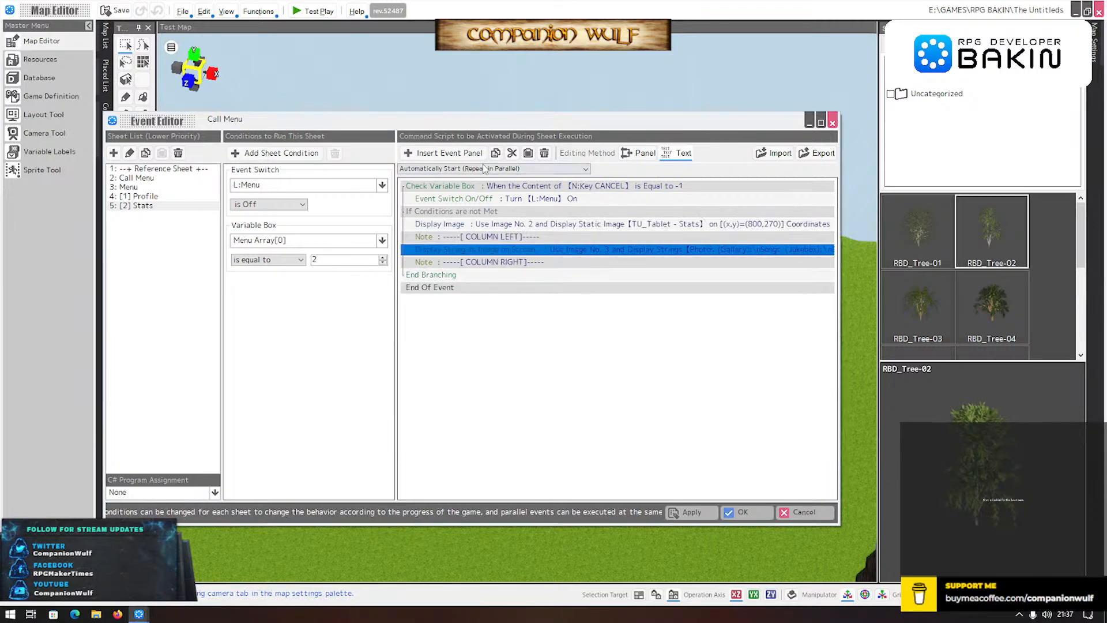
pyautogui.click(498, 153)
pyautogui.click(477, 265)
pyautogui.click(478, 273)
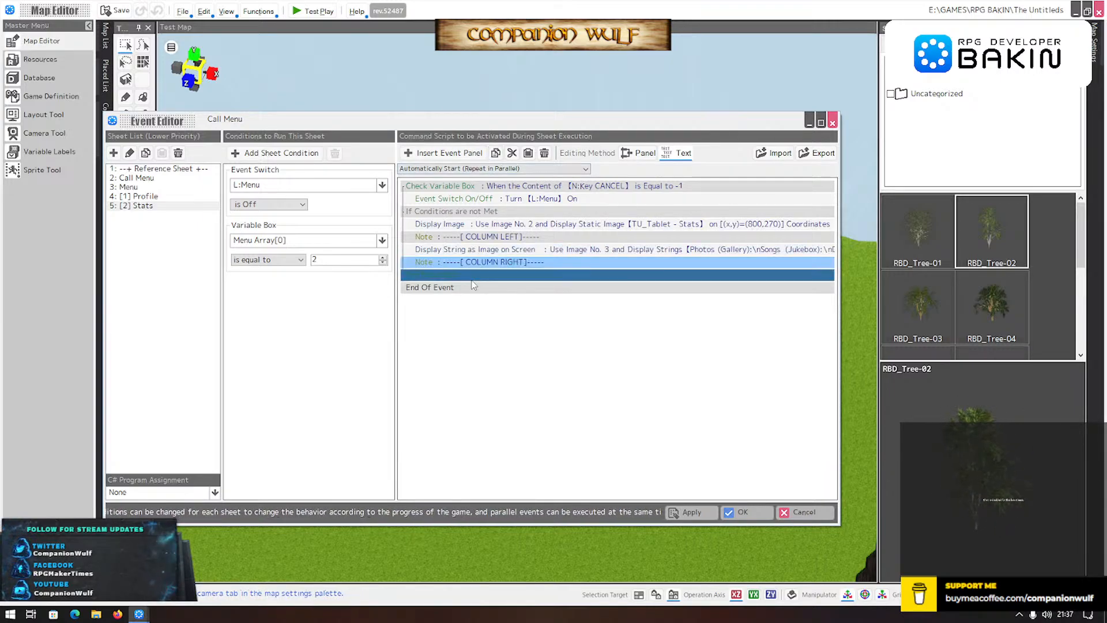
pyautogui.click(528, 153)
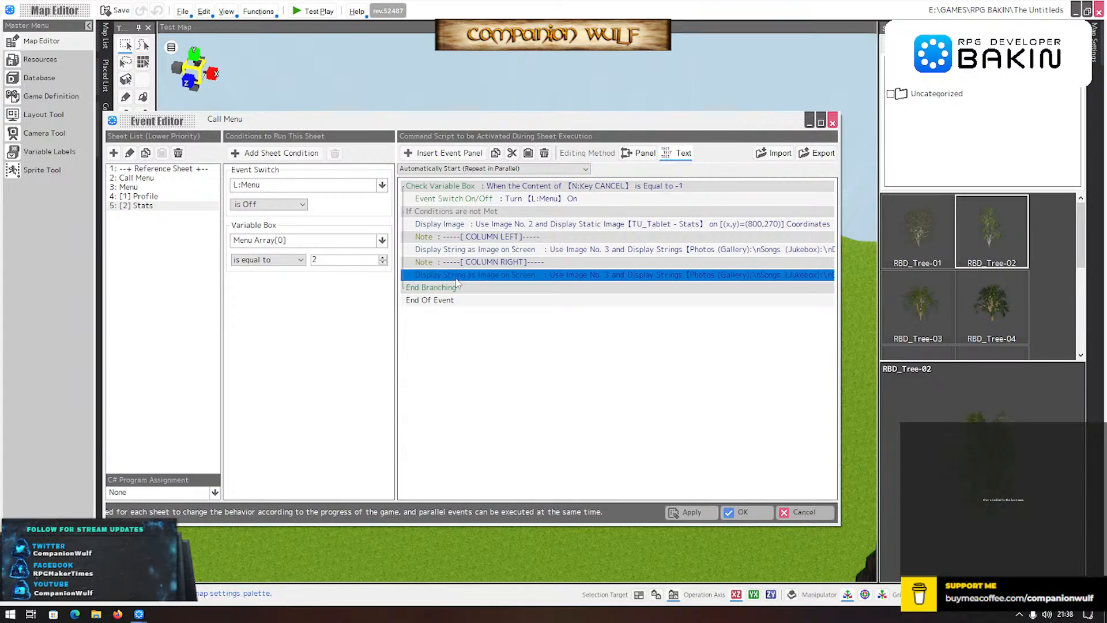
# - Set the image control number of the right column's Display String as Image command to 5
pyautogui.doubleClick(522, 277)
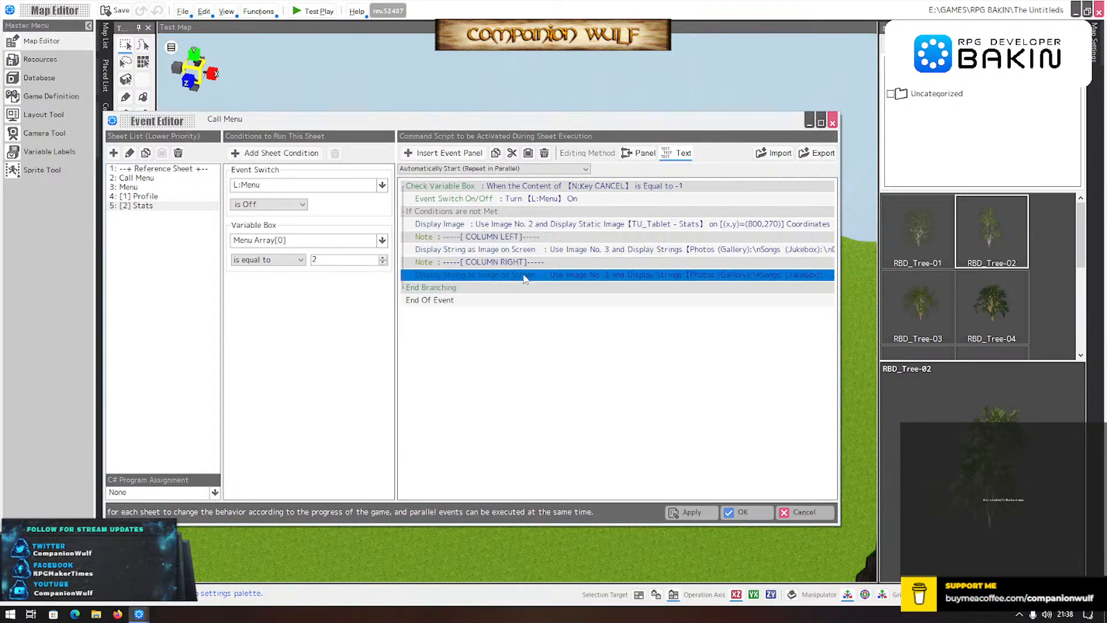
pyautogui.click(565, 215)
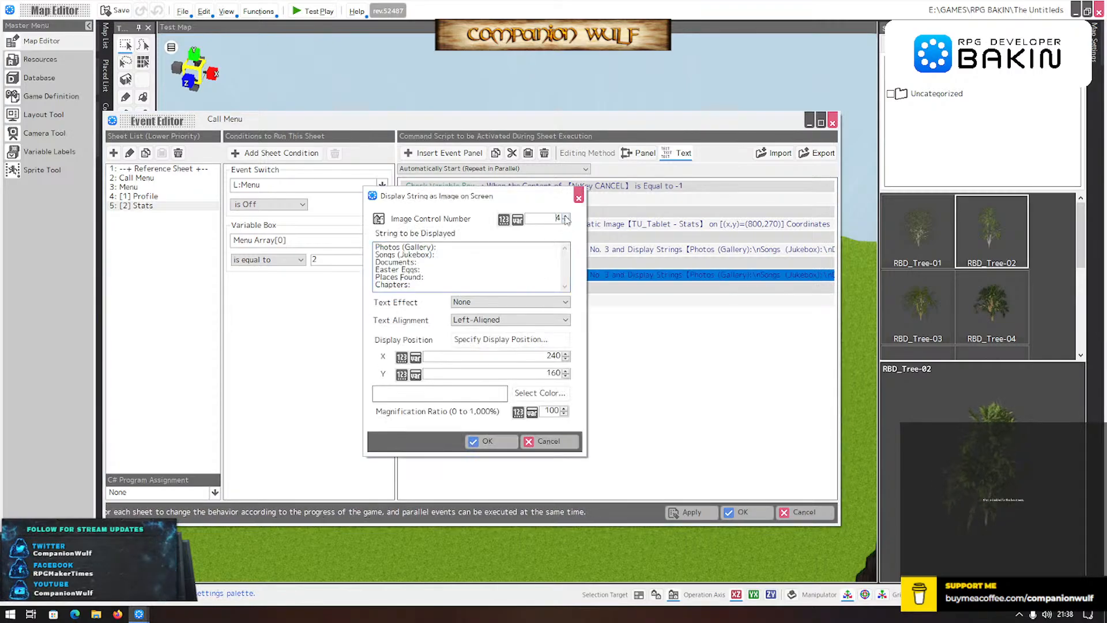
pyautogui.click(565, 215)
pyautogui.click(499, 446)
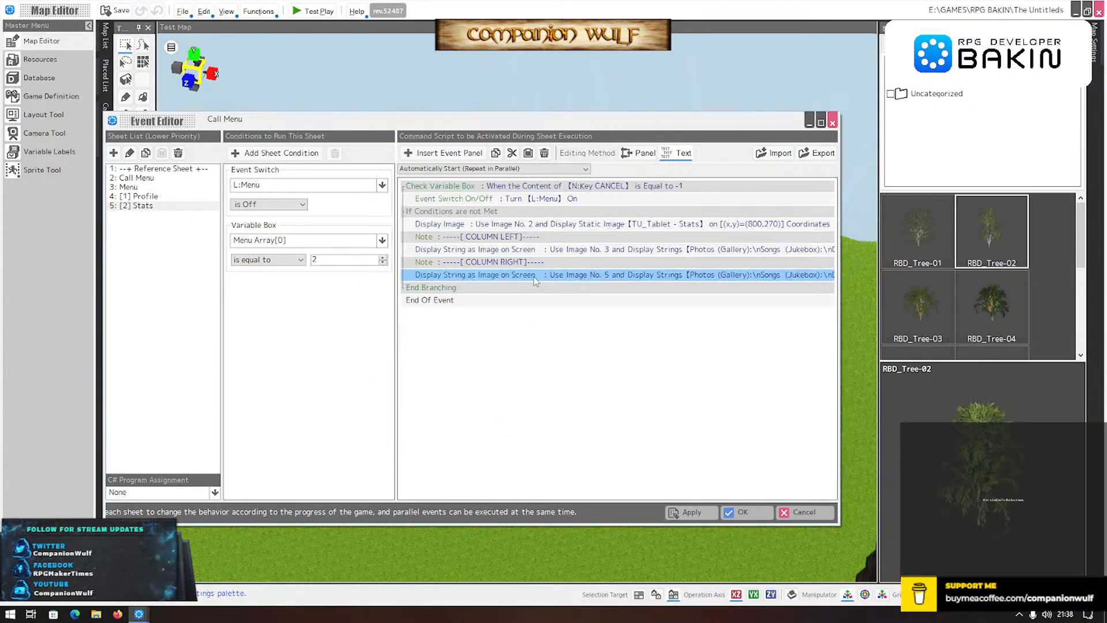
# - Replace the right column's displayed text with the lines "Achievements:", "Trophies:", "Secrets:" and "Puzzle Pieces:"
pyautogui.doubleClick(513, 275)
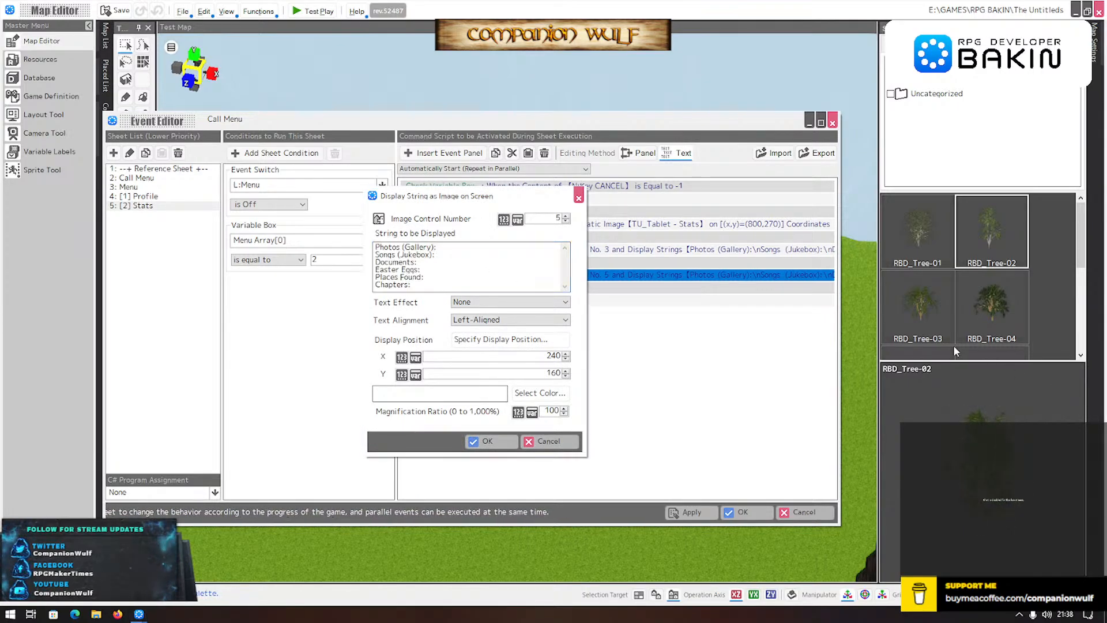
pyautogui.click(476, 196)
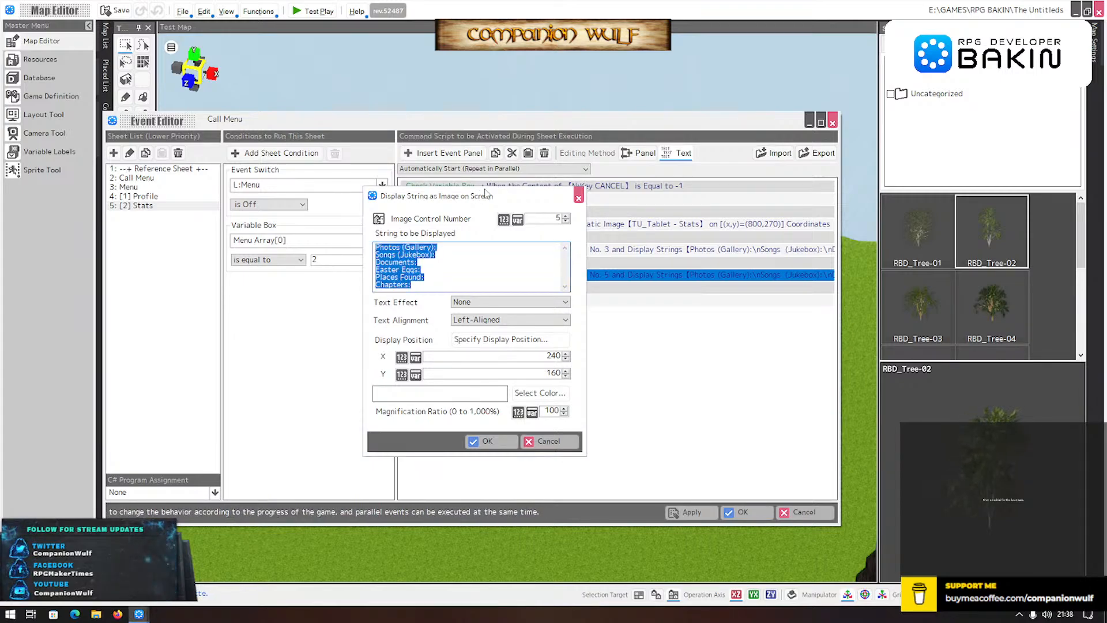
pyautogui.write('Achiev')
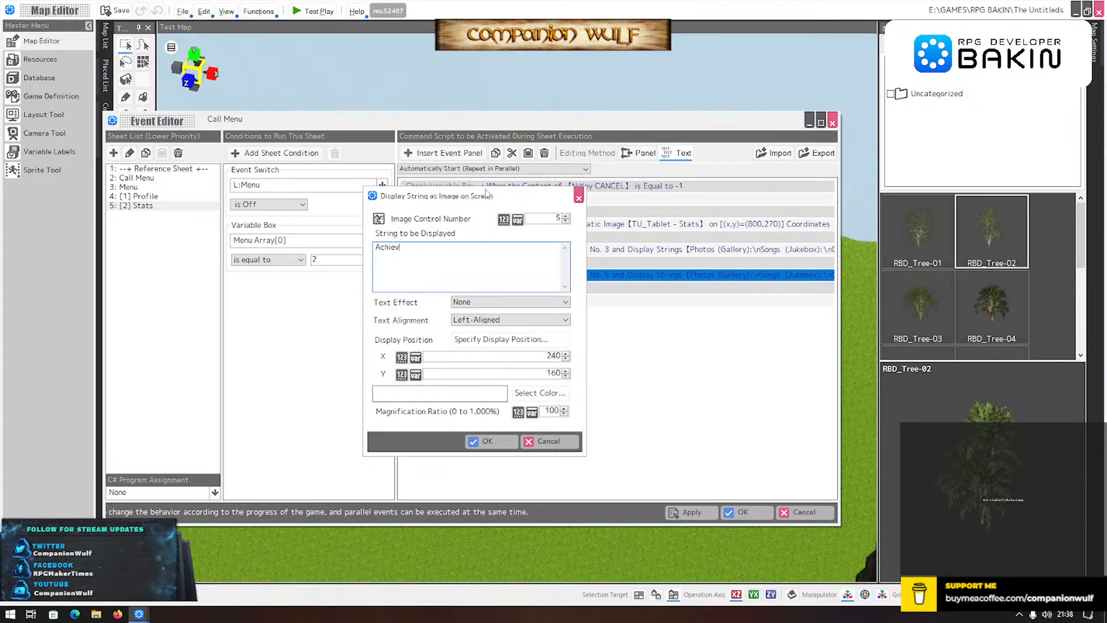
pyautogui.write('ements:')
pyautogui.press('Return')
pyautogui.write('T')
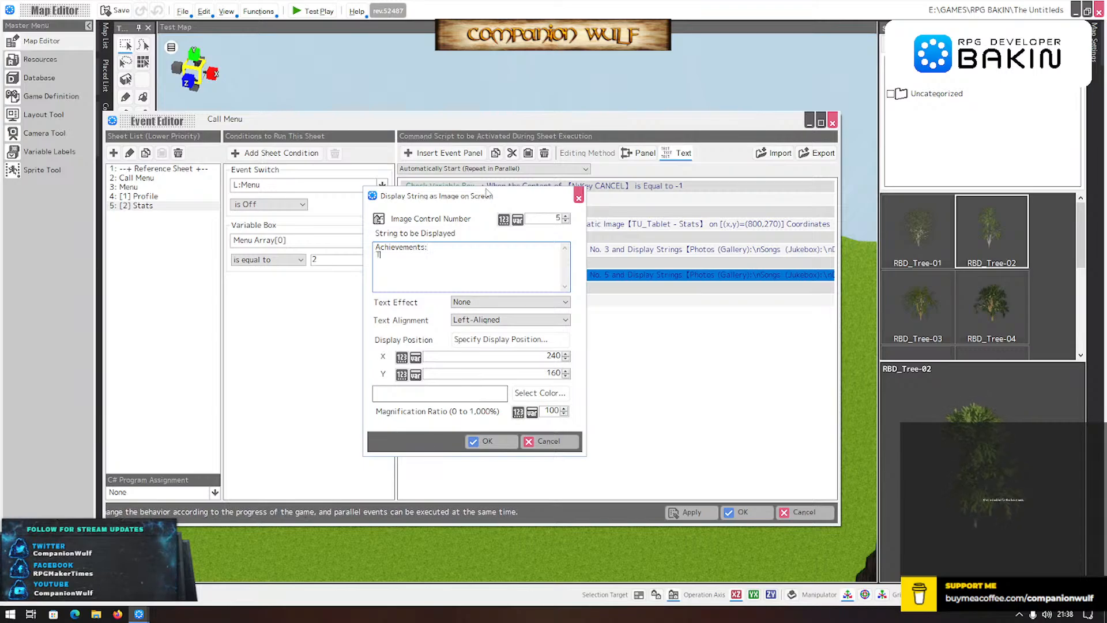
pyautogui.write('rophies:')
pyautogui.press('Return')
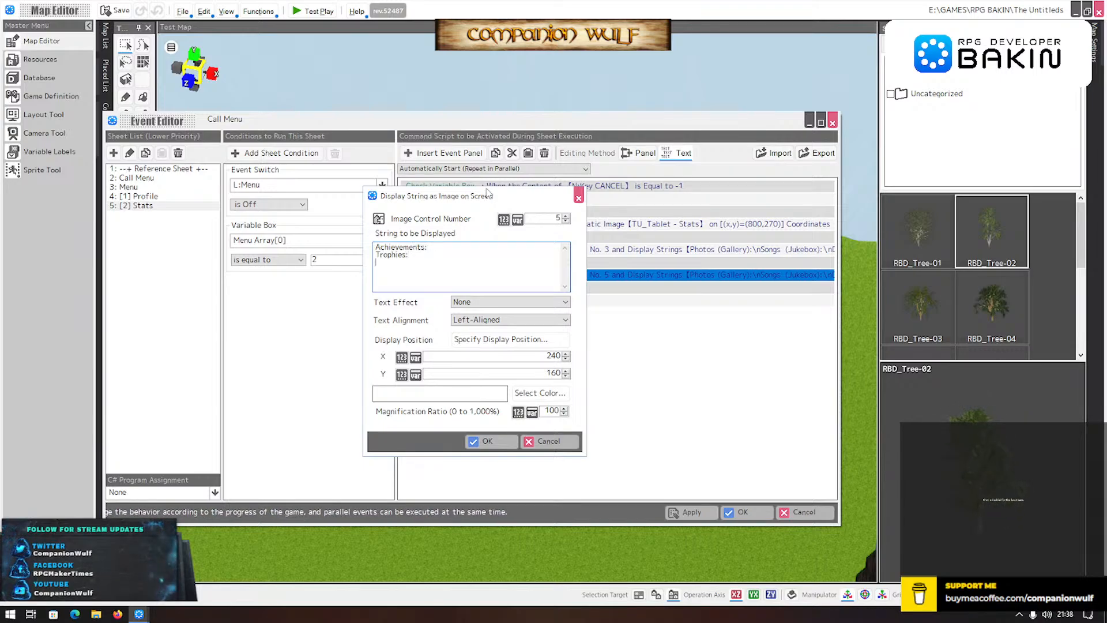
pyautogui.write('Secrets:')
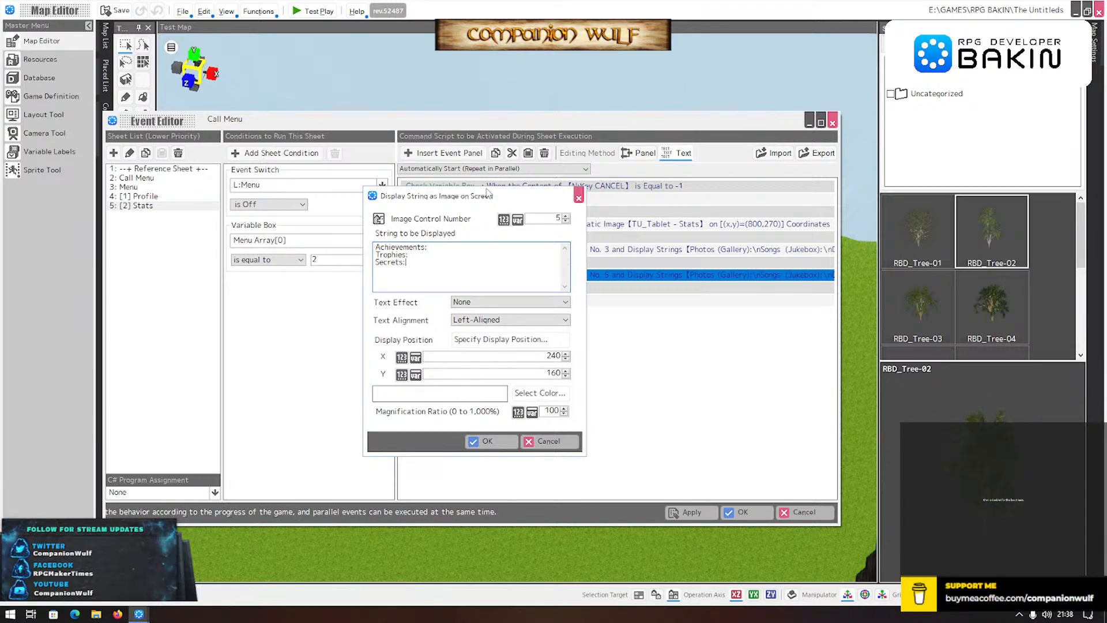
pyautogui.press('Return')
pyautogui.write('Puzzles')
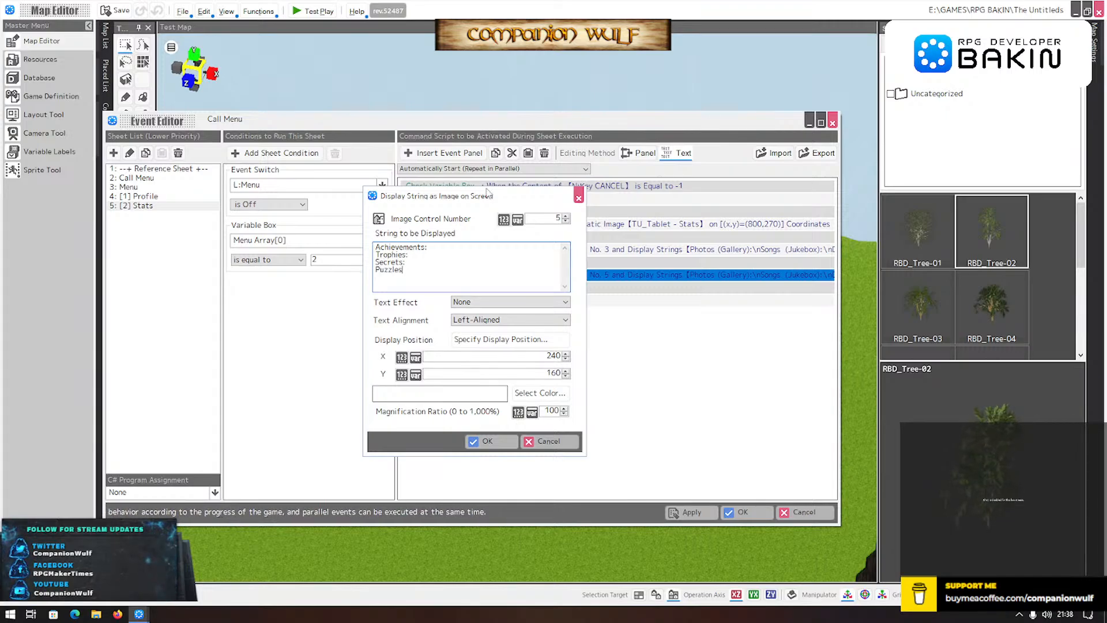
pyautogui.press('BackSpace')
pyautogui.write('Pieces')
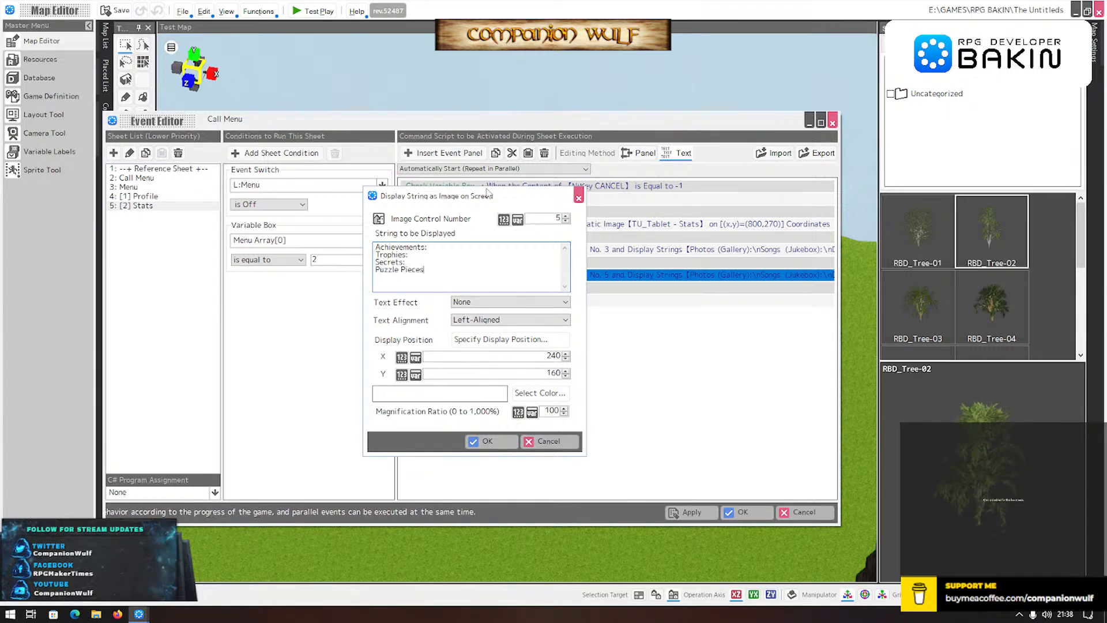
pyautogui.write(':')
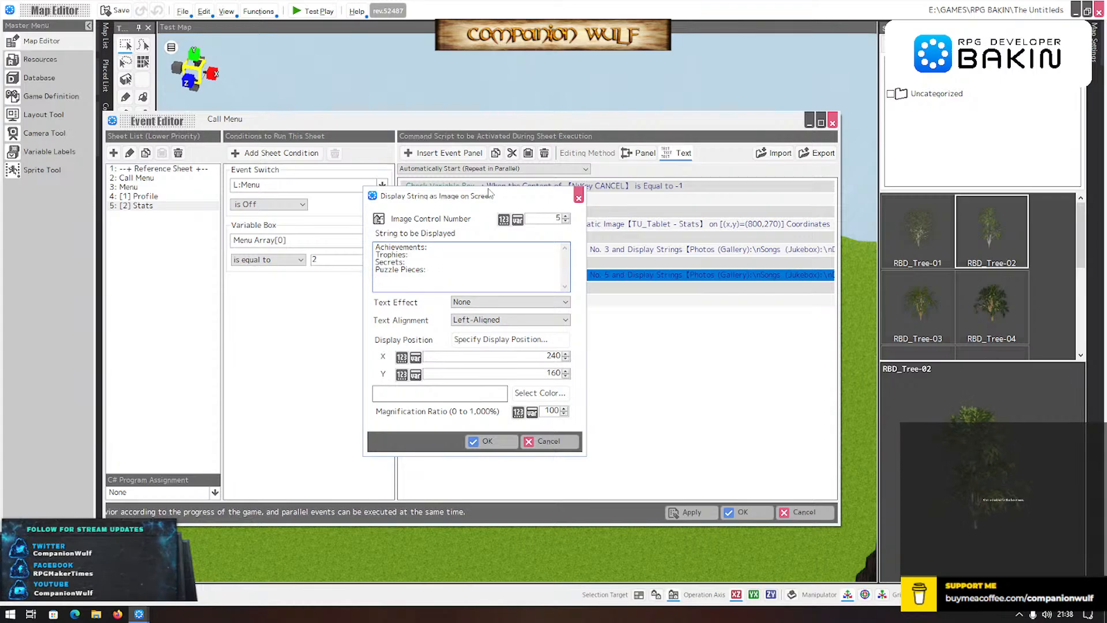
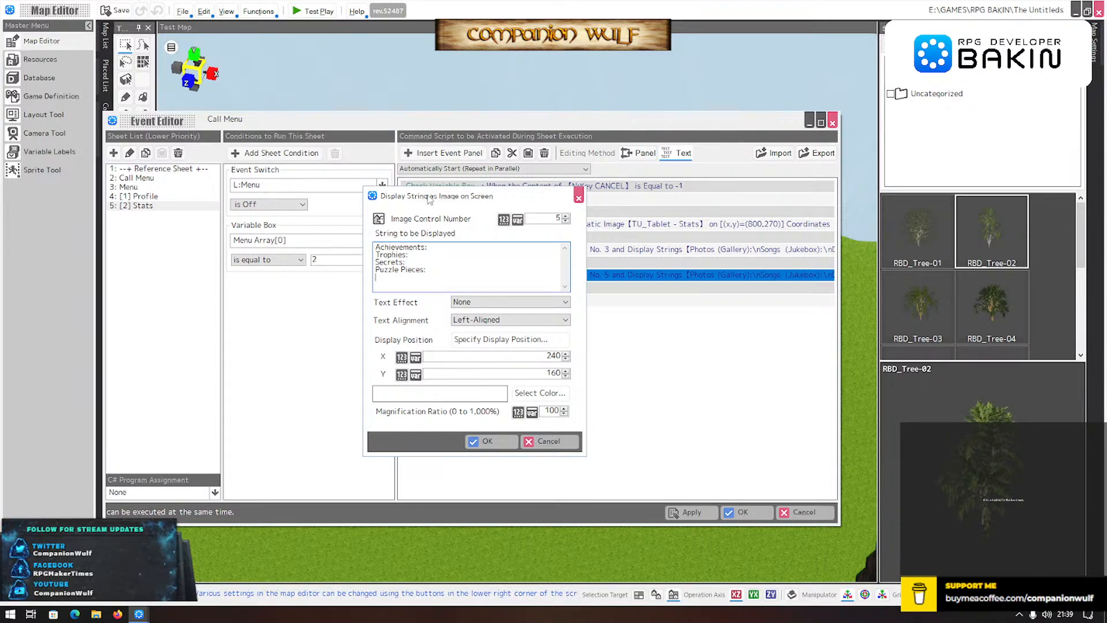
# - Add the lines "Backgrounds:" and "Posters:" to the end of the right column's text and confirm the command
pyautogui.write('Backg')
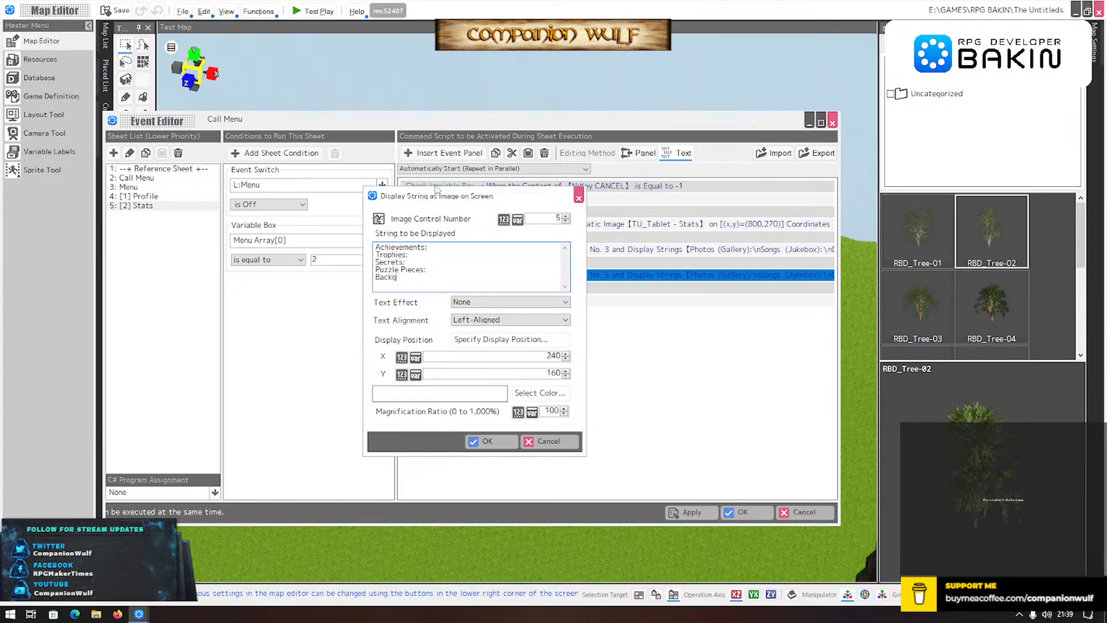
pyautogui.write('rounds:')
pyautogui.press('Return')
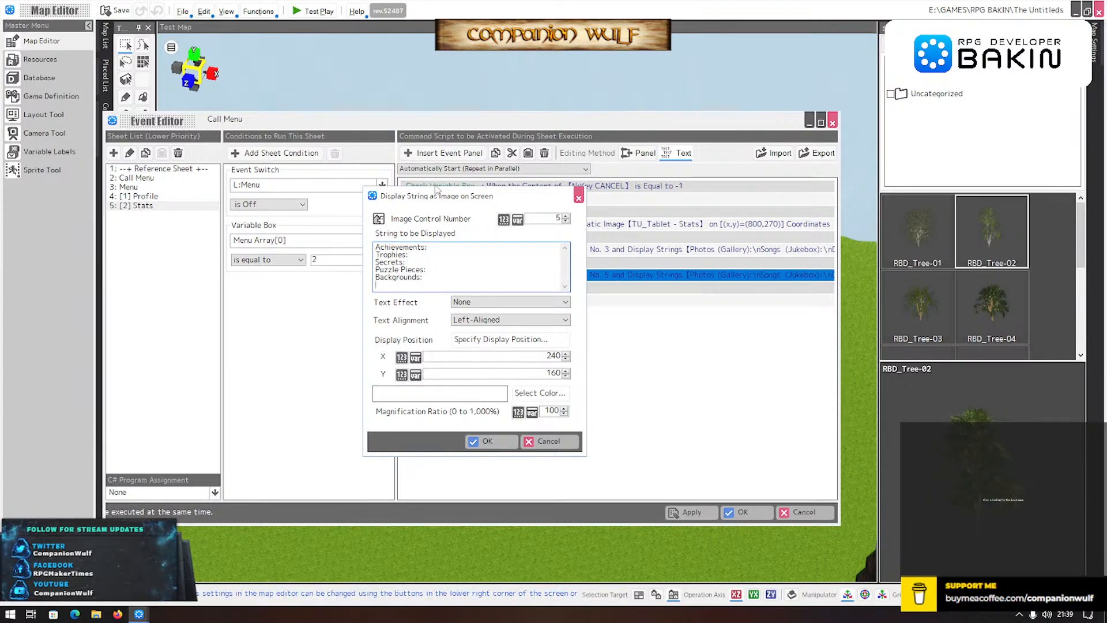
pyautogui.write('Posters:')
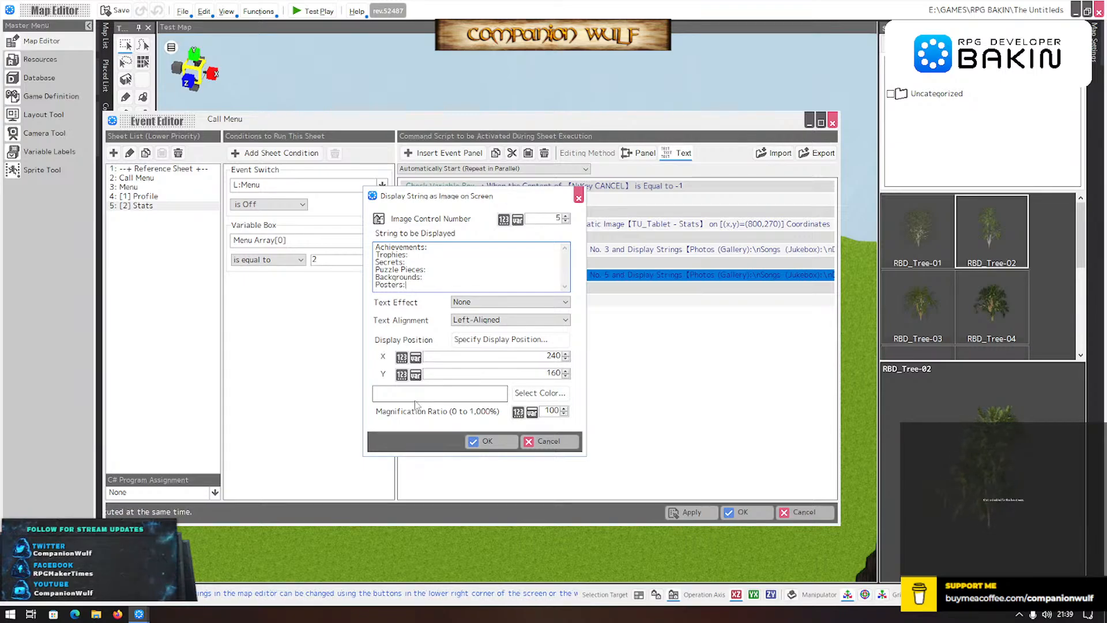
pyautogui.click(485, 441)
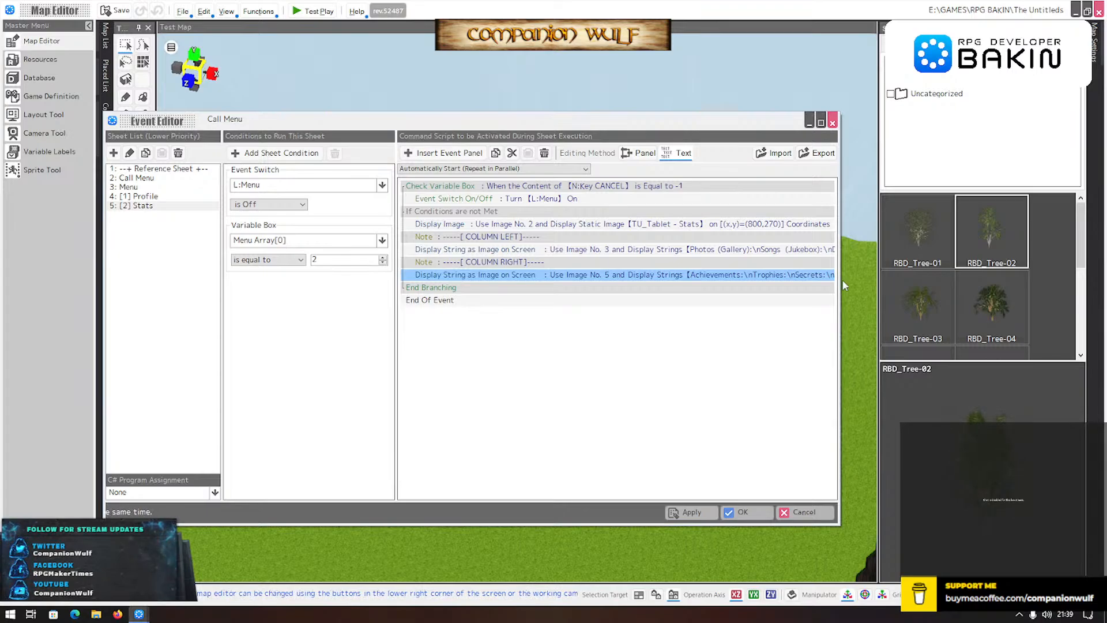
# - Paste a copy of the left column's Display String as Image command below it and set the copy's image control number to 4
pyautogui.click(545, 250)
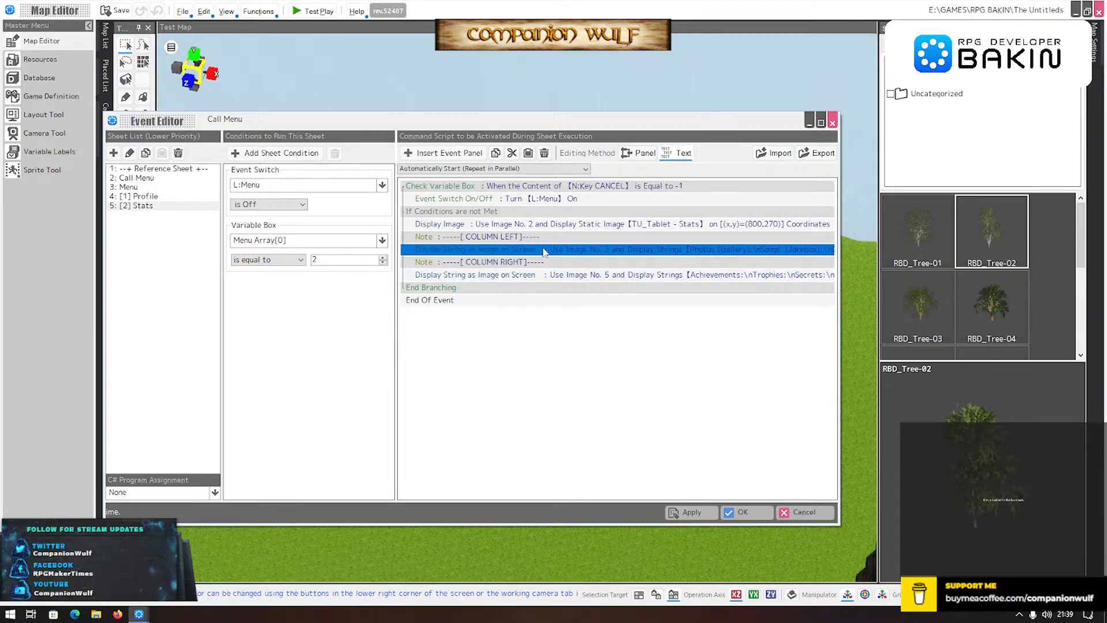
pyautogui.click(495, 153)
pyautogui.click(528, 153)
pyautogui.doubleClick(528, 263)
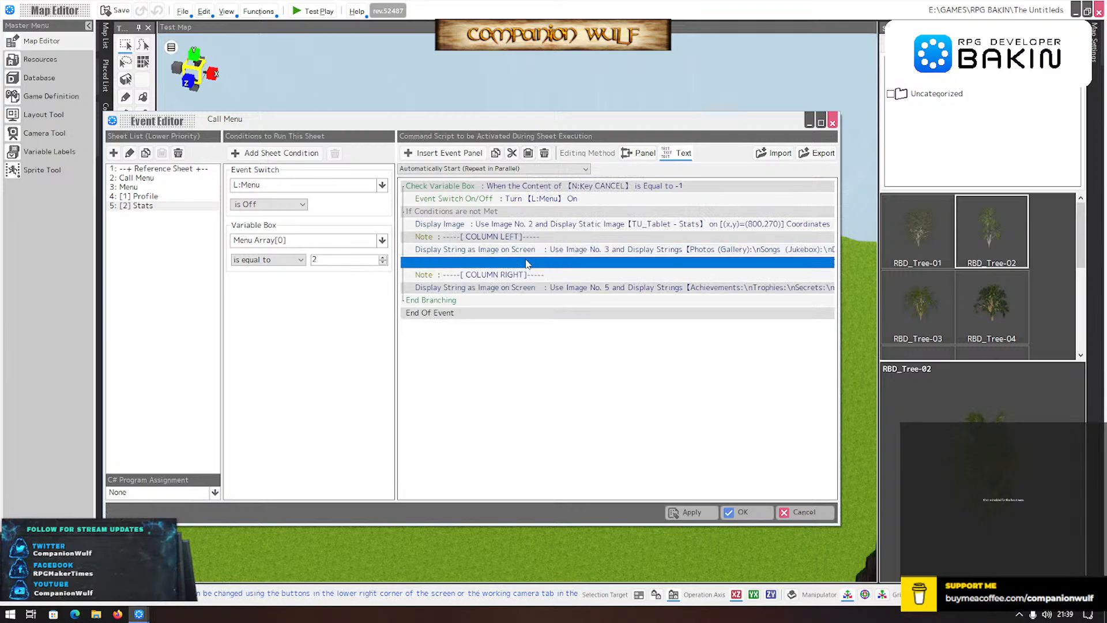
pyautogui.click(566, 215)
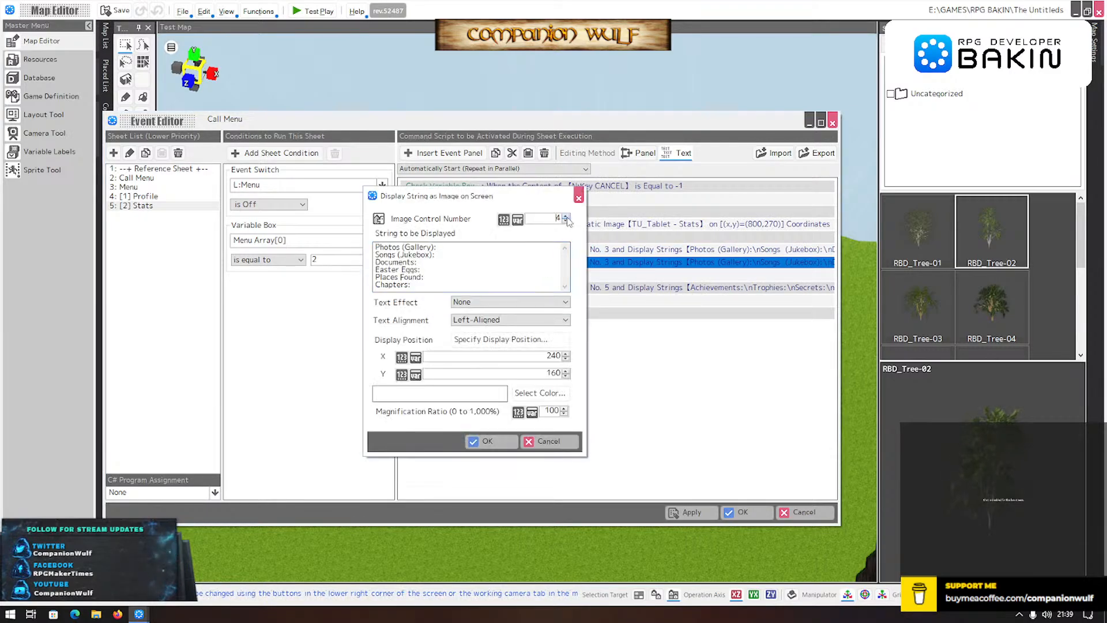
pyautogui.click(484, 441)
# - Set the X coordinate of the right column text's display position to 1140
pyautogui.doubleClick(568, 288)
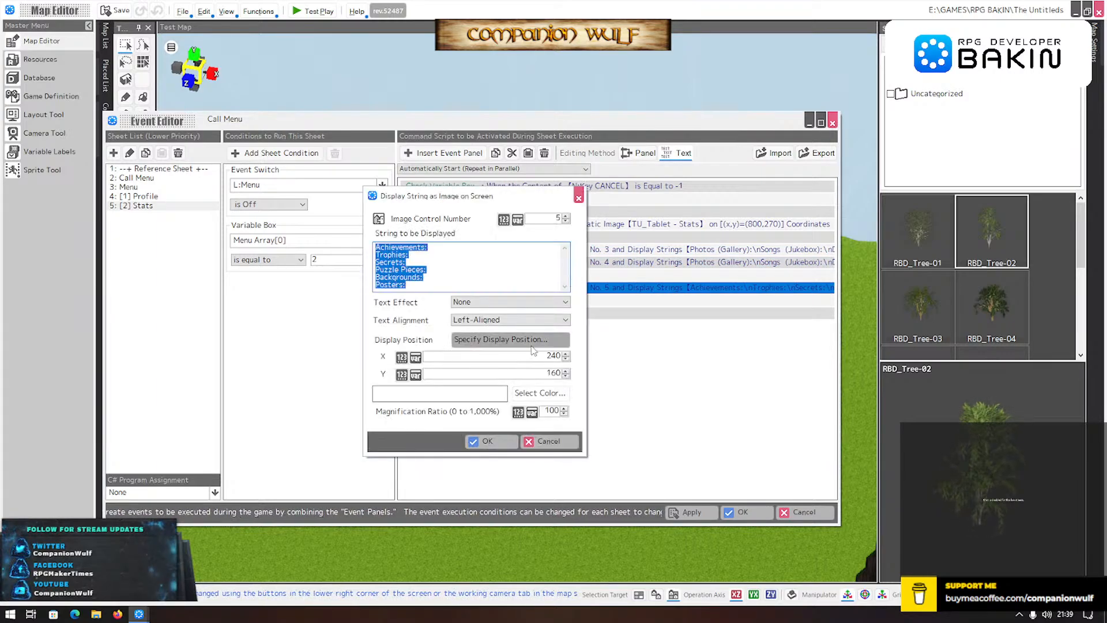
pyautogui.click(500, 339)
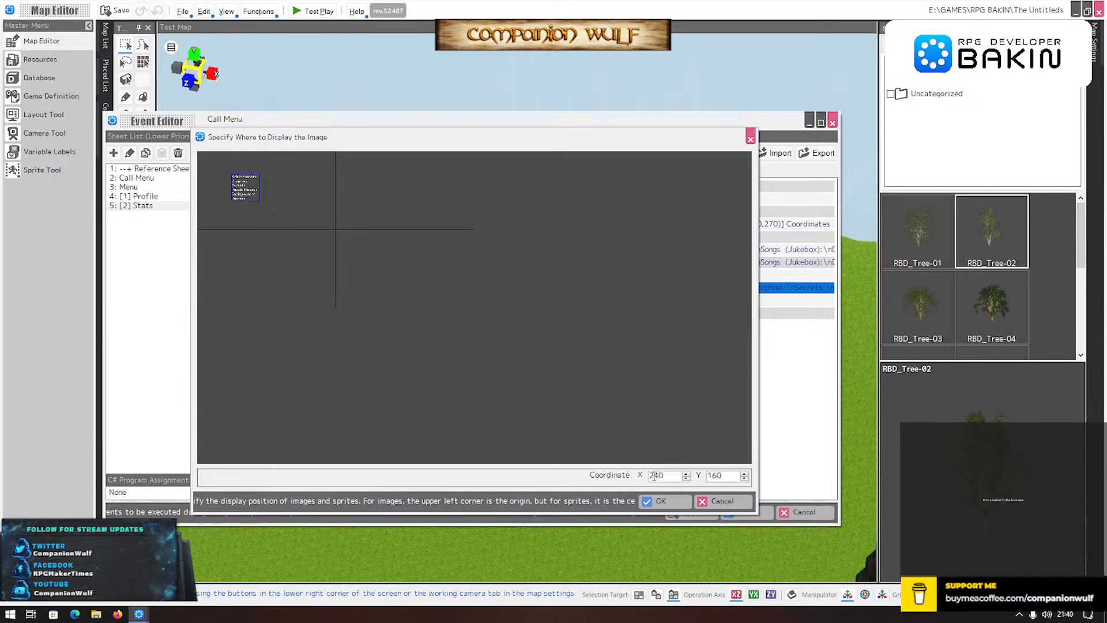
pyautogui.press('BackSpace')
pyautogui.write('6')
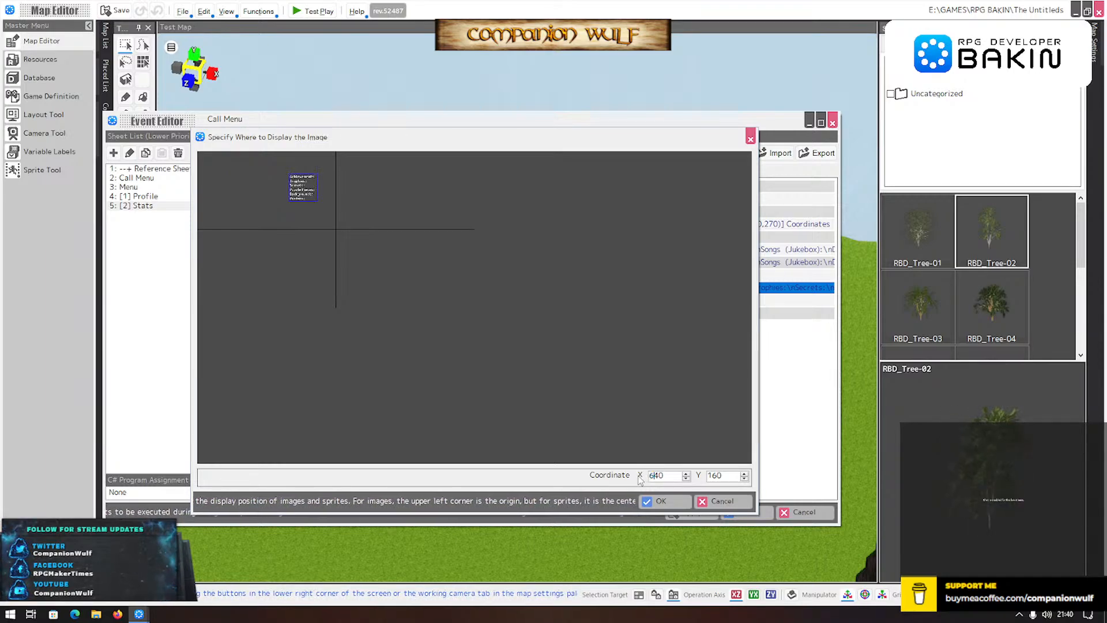
pyautogui.moveTo(656, 473); pyautogui.dragTo(636, 473)
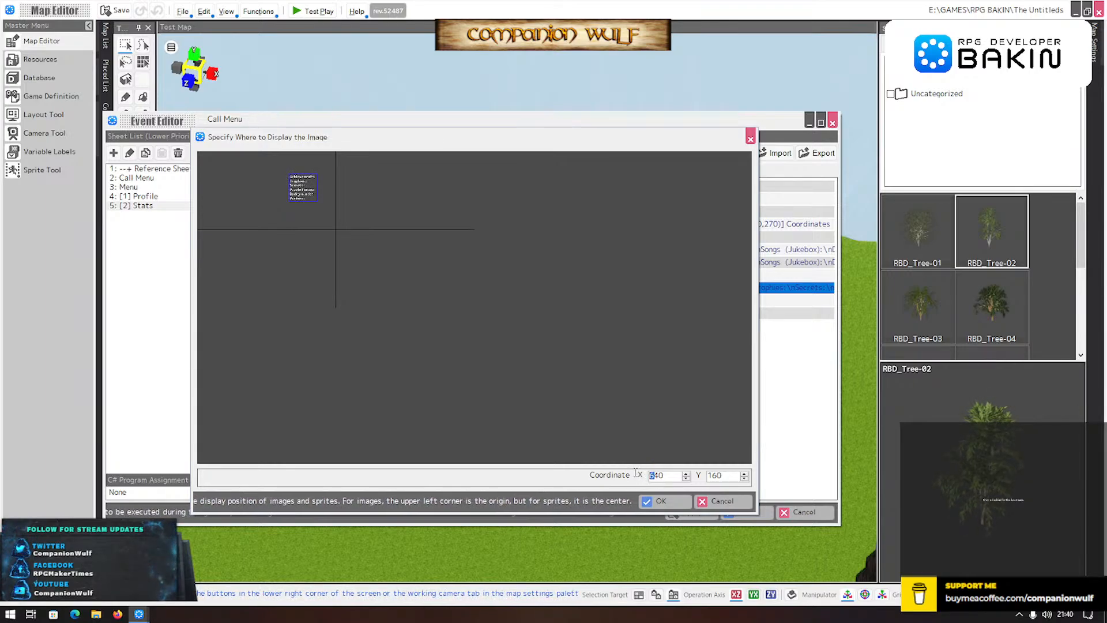
pyautogui.write('8')
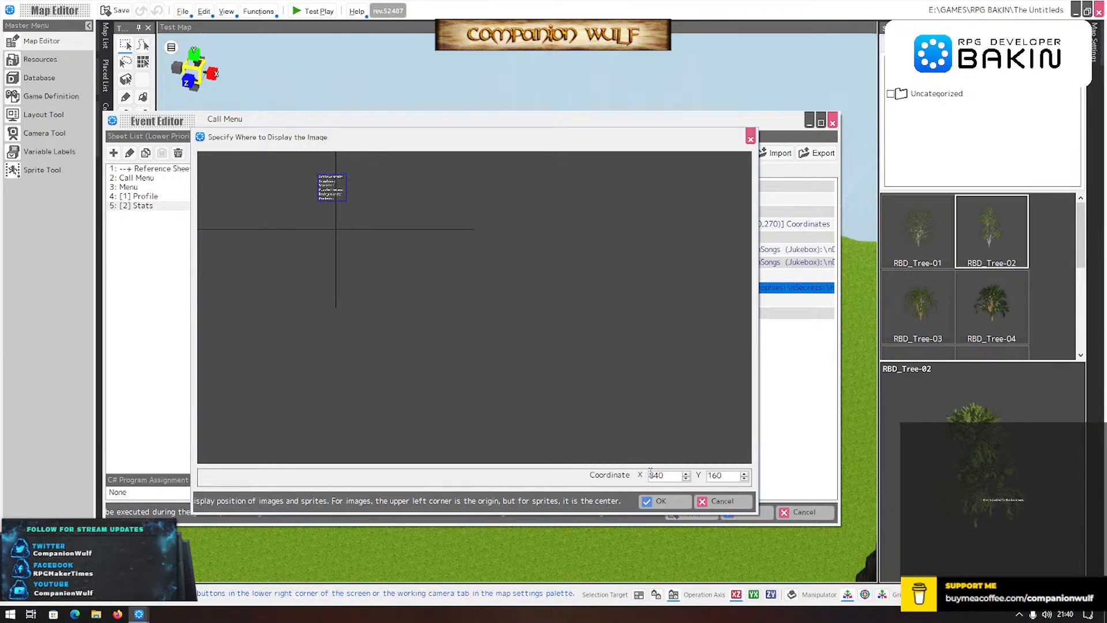
pyautogui.moveTo(659, 474); pyautogui.dragTo(638, 475)
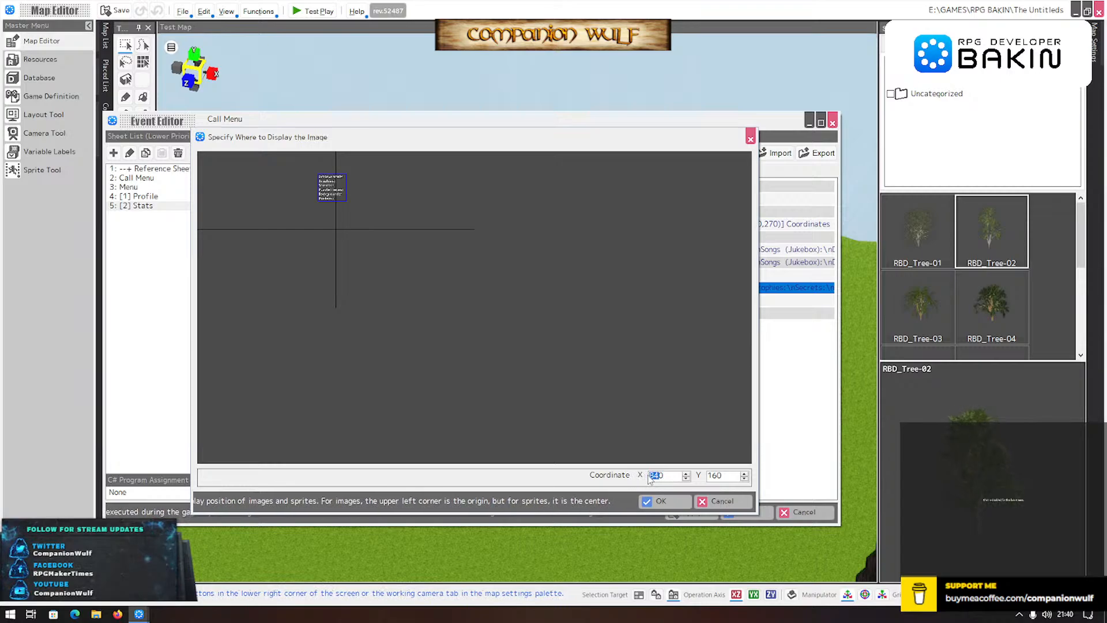
pyautogui.click(656, 475)
pyautogui.moveTo(655, 475); pyautogui.dragTo(637, 475)
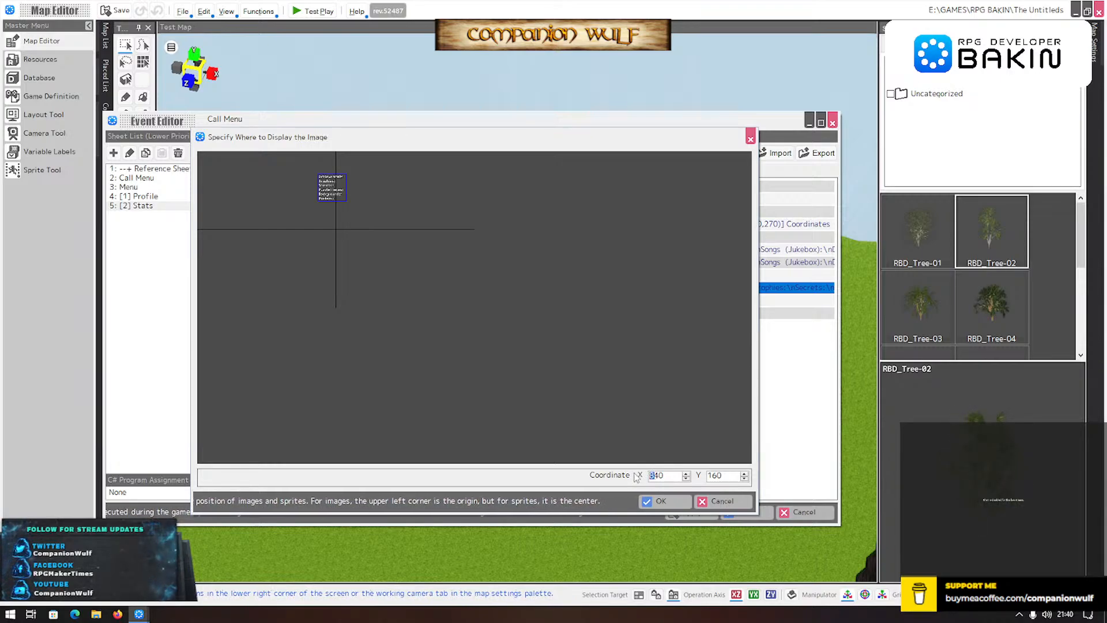
pyautogui.write('11')
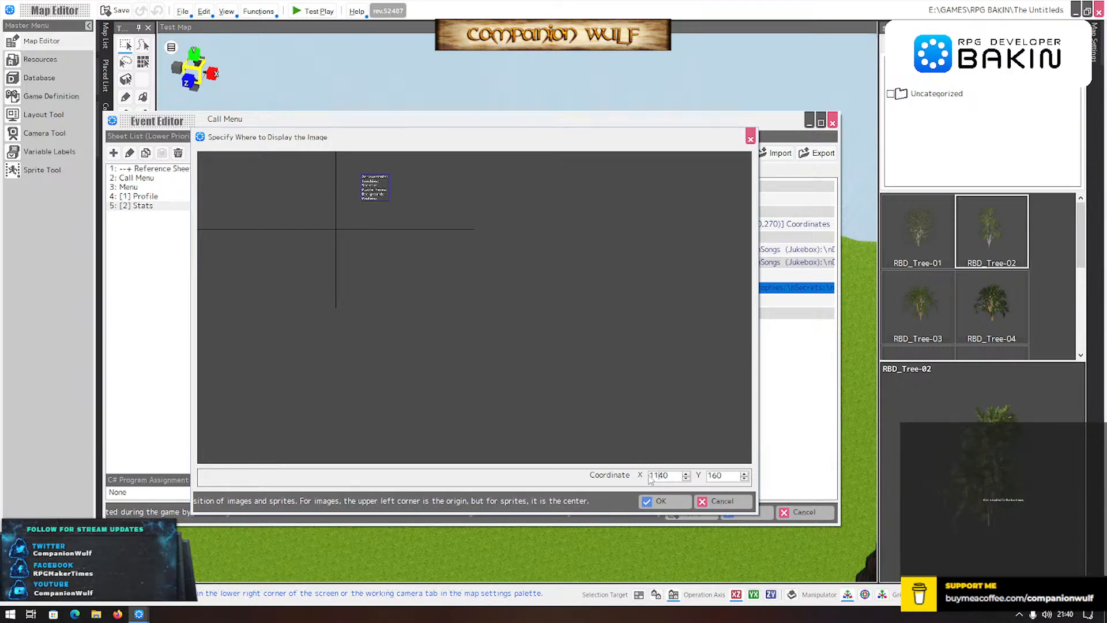
pyautogui.click(669, 502)
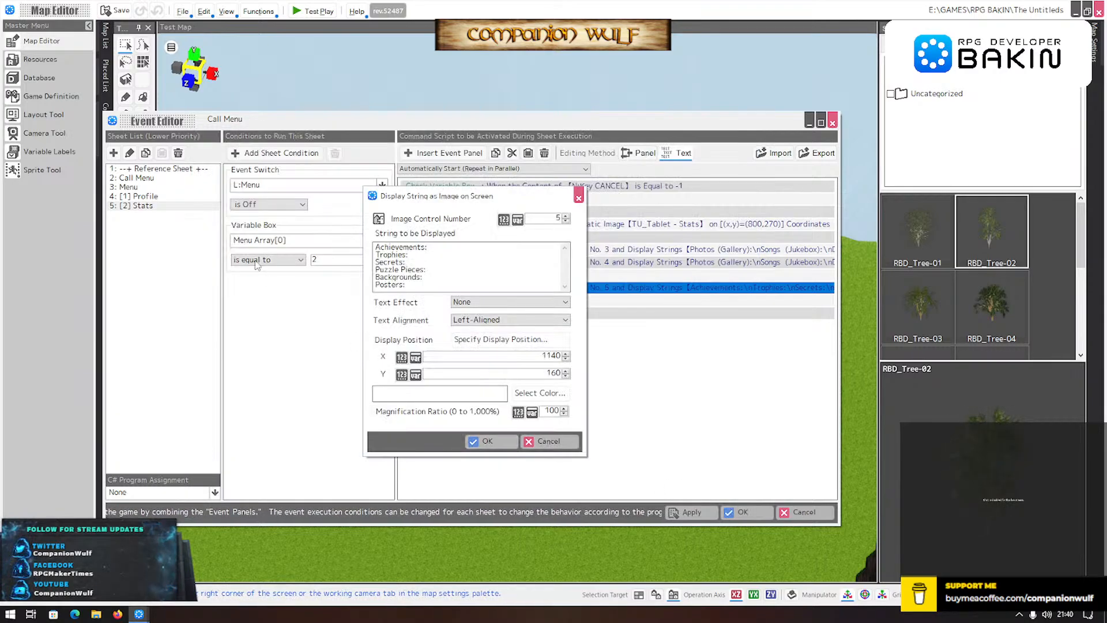
pyautogui.click(487, 443)
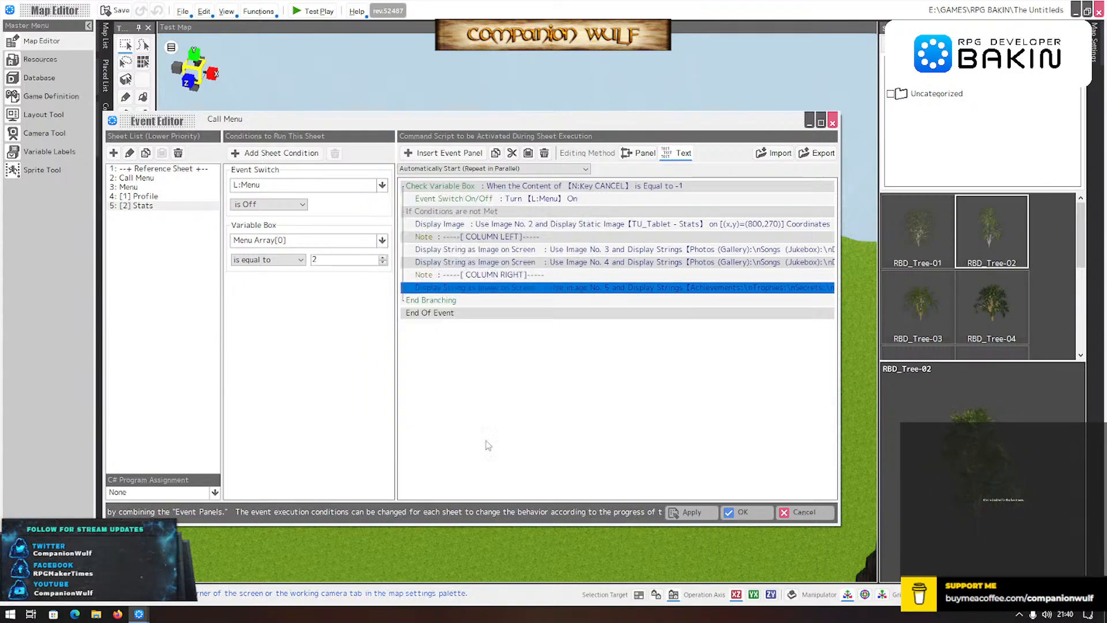
# - Replace the displayed text of the image number 4 string command with the color code "\c[FFFF00]"
pyautogui.doubleClick(542, 262)
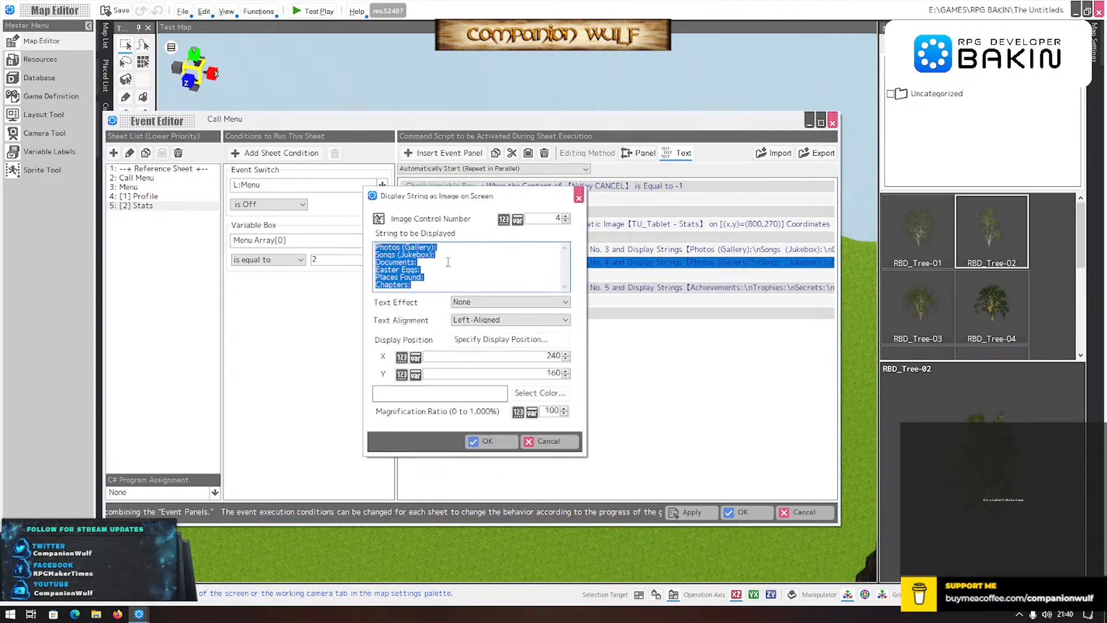
pyautogui.click(514, 340)
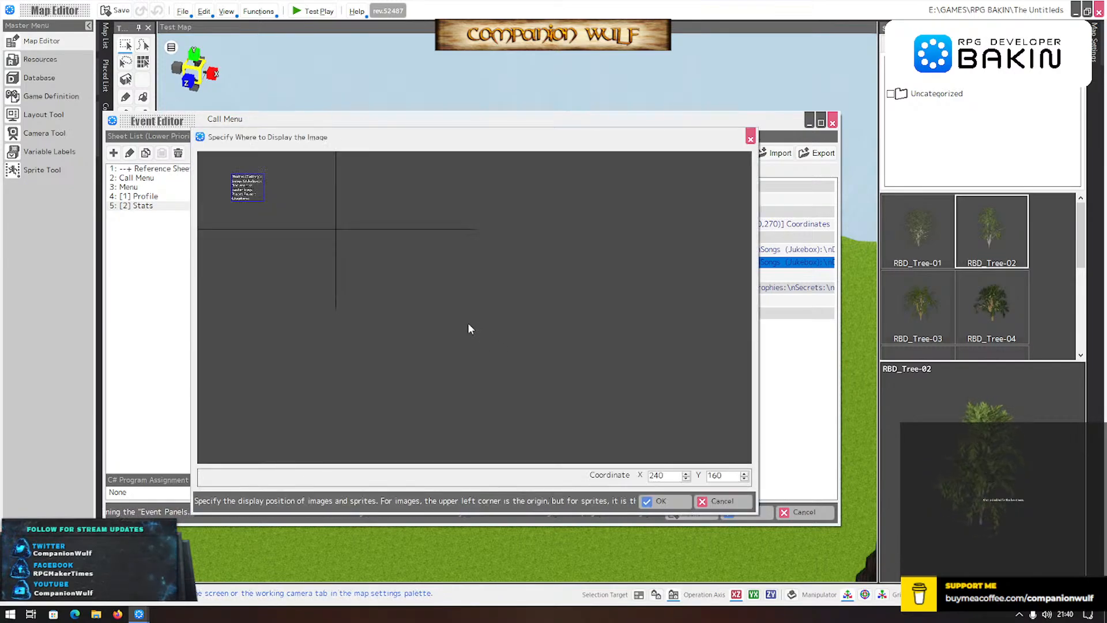
pyautogui.click(722, 501)
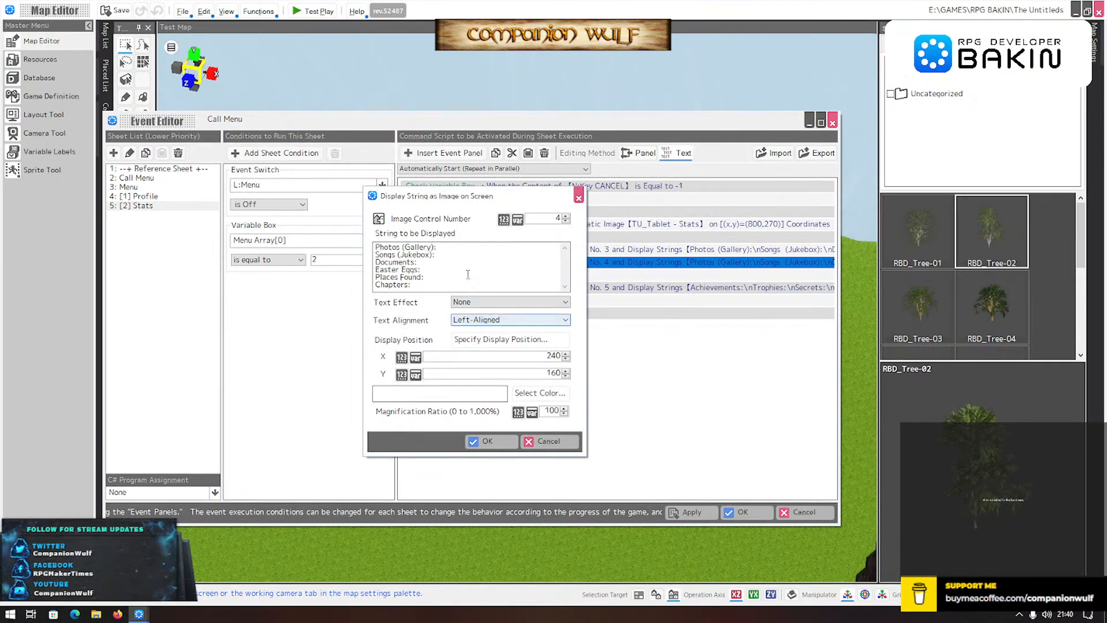
pyautogui.click(426, 287)
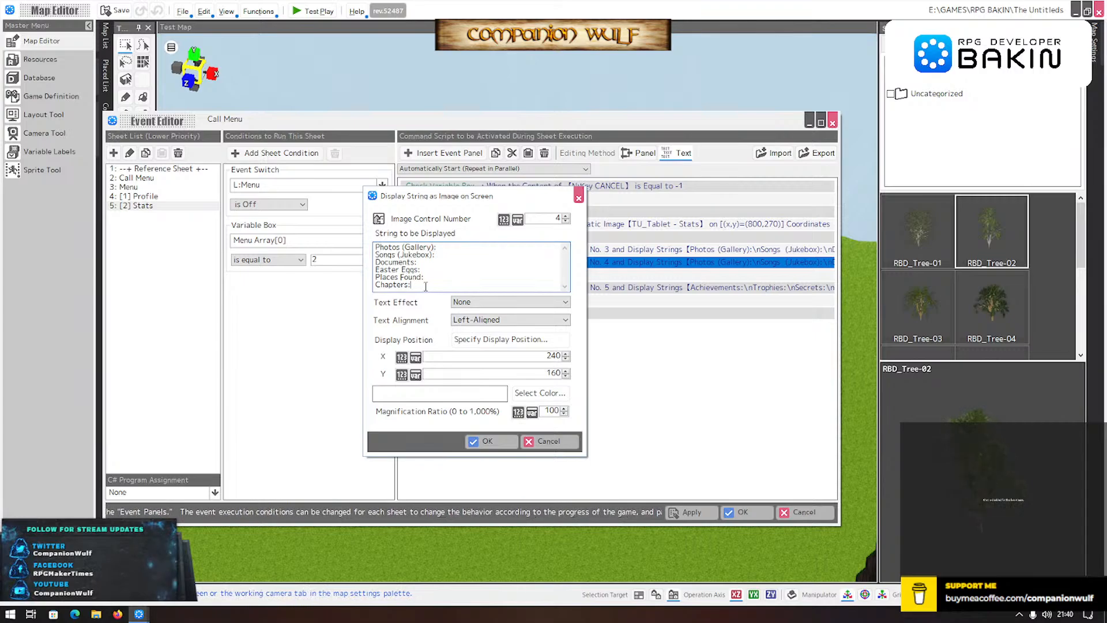
pyautogui.hotkey('ctrl', 'a')
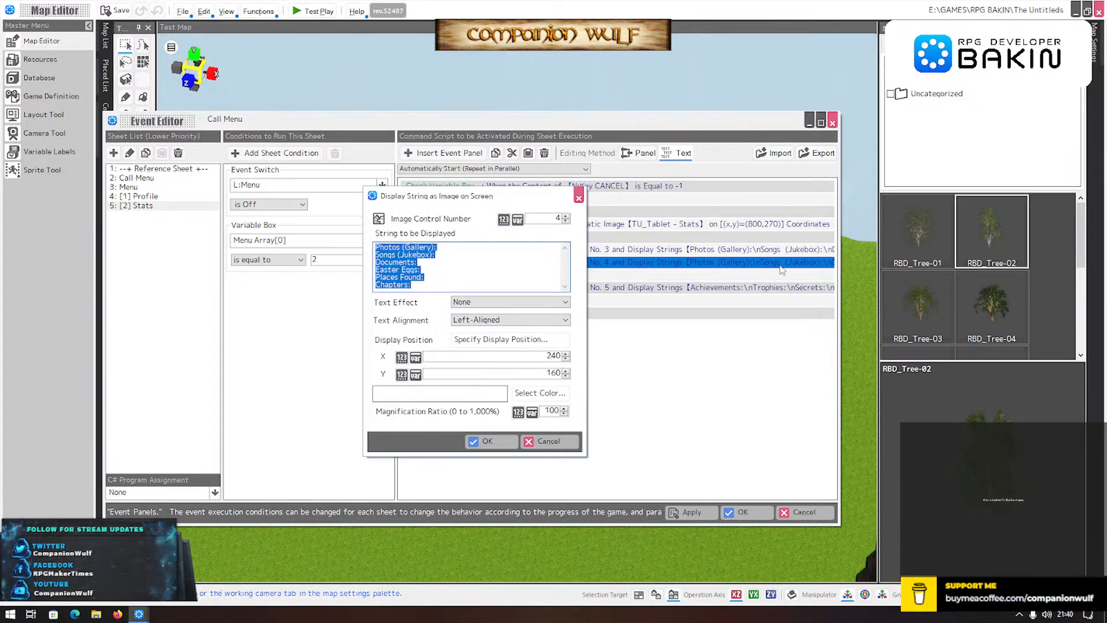
pyautogui.write('\\c')
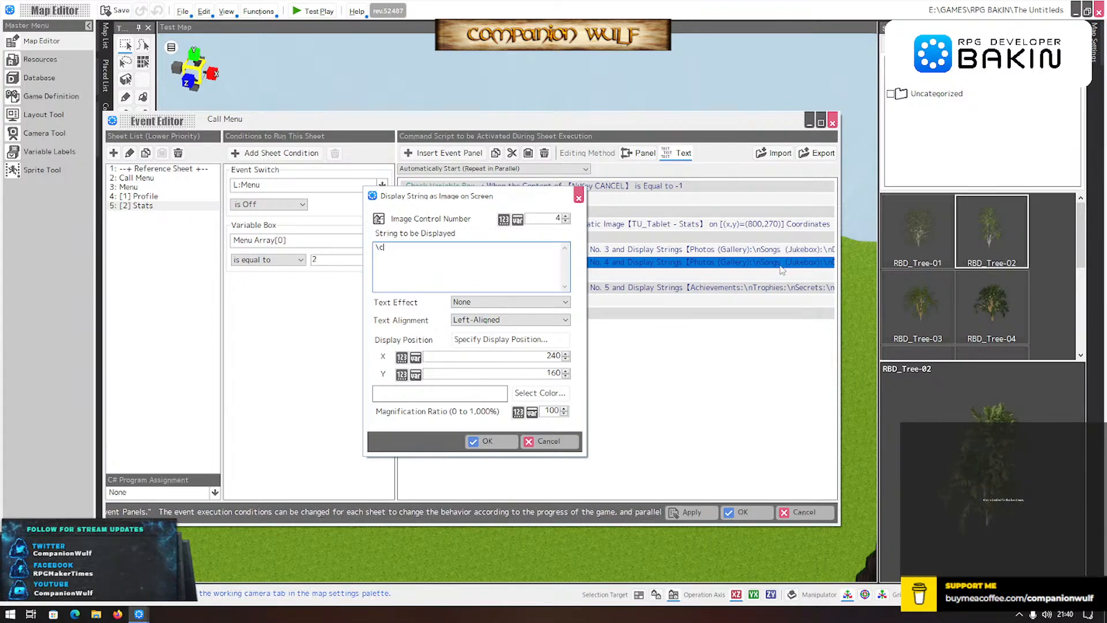
pyautogui.write('[FF')
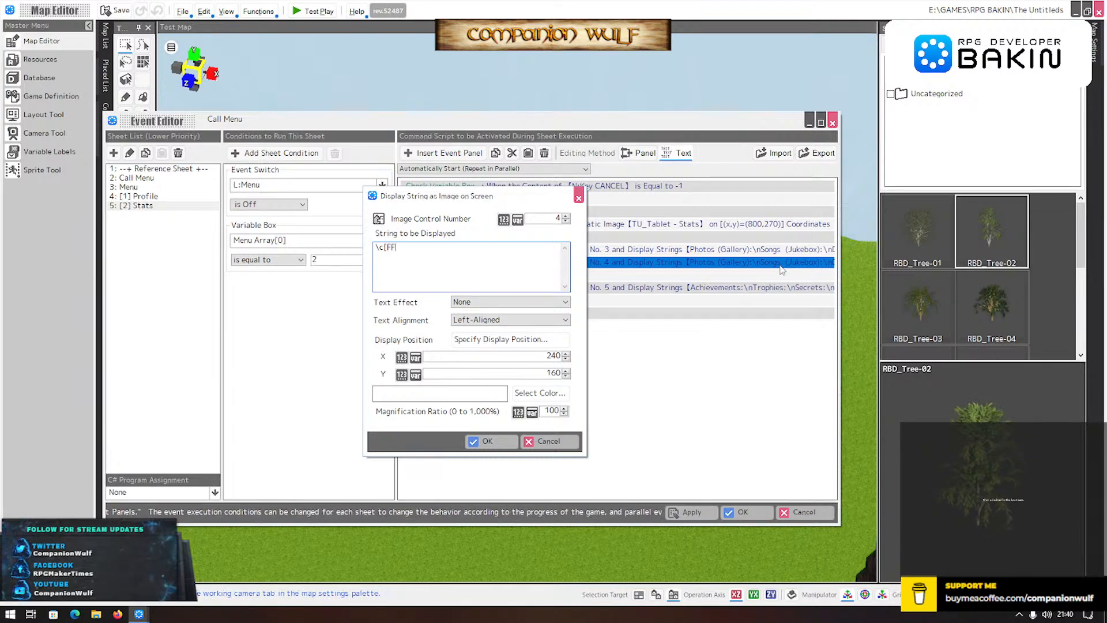
pyautogui.write('FF00')
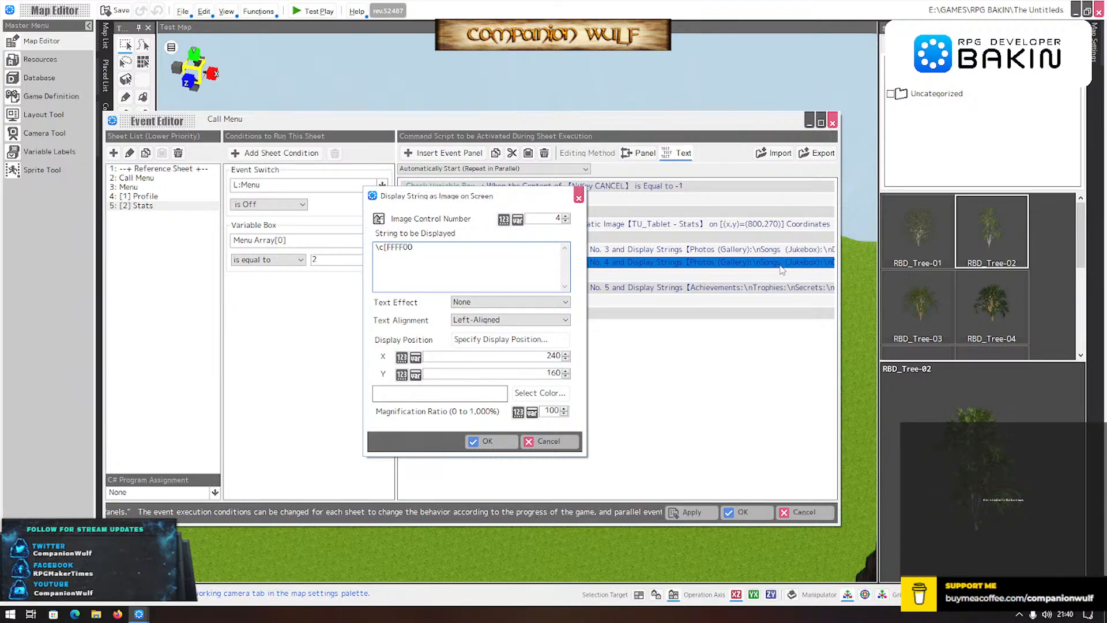
pyautogui.write(']')
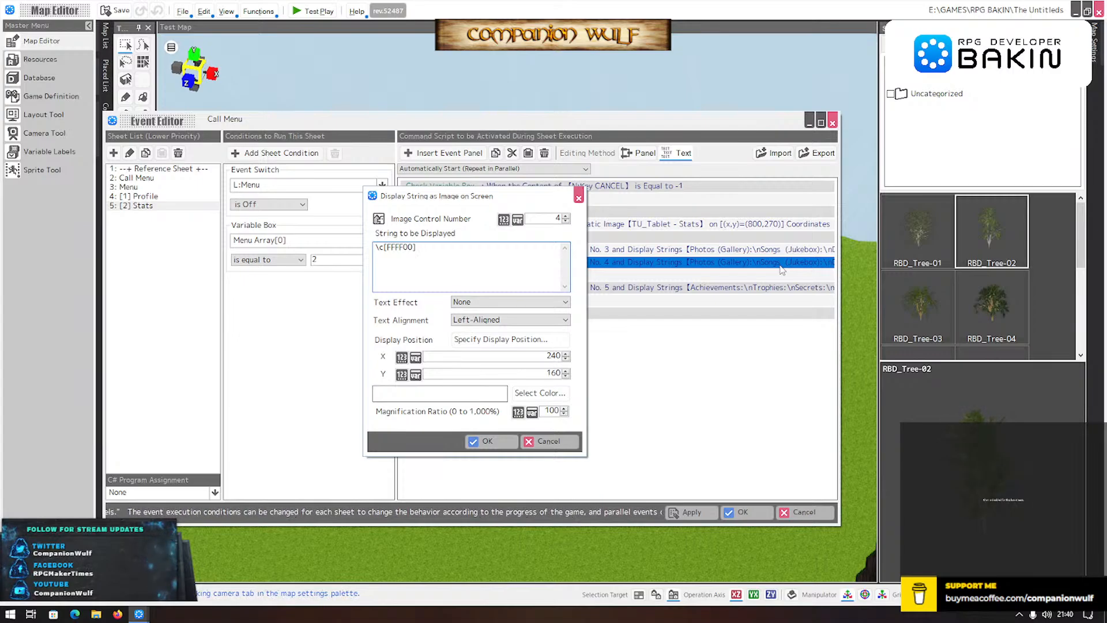
# - Complete the first value line by adding "\$[# Photos]\c / 12" after the color code
pyautogui.write('\\$')
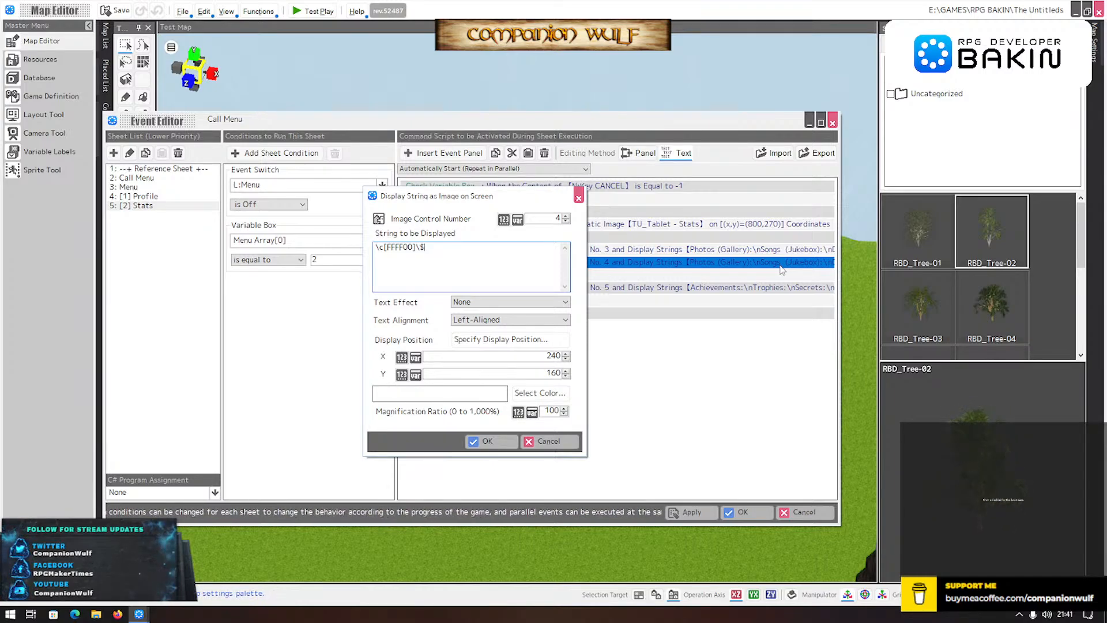
pyautogui.write('[')
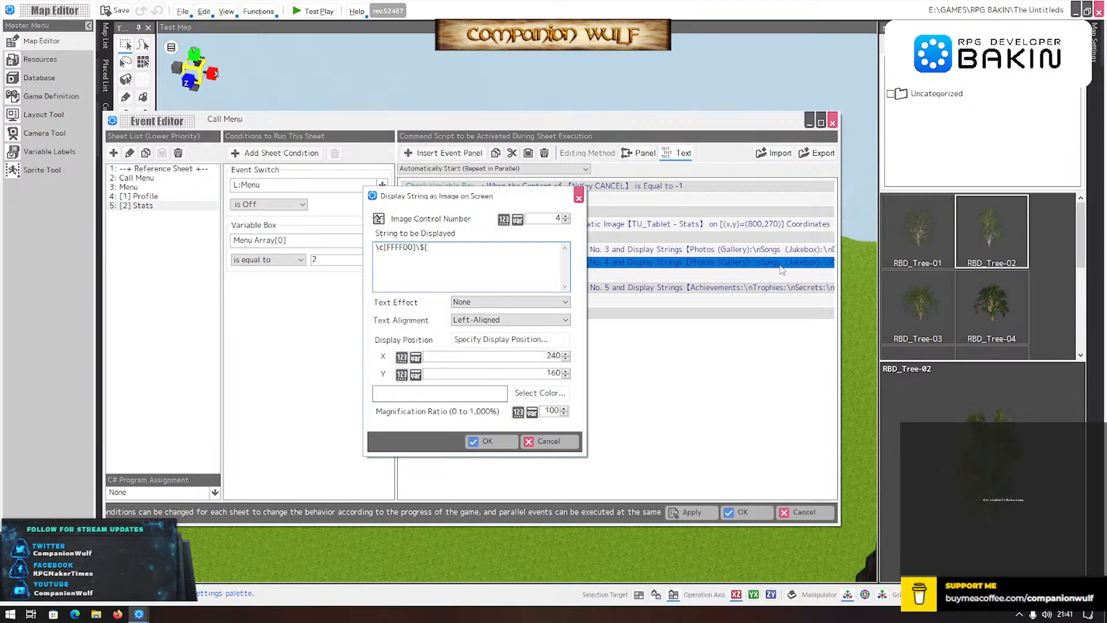
pyautogui.write('#')
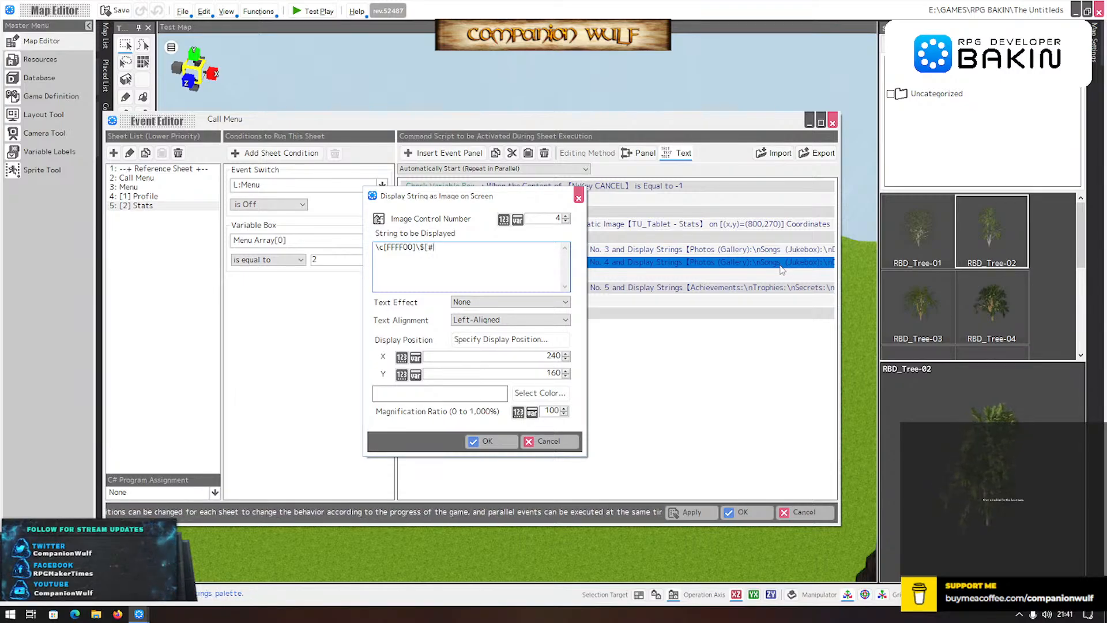
pyautogui.write(' Photo')
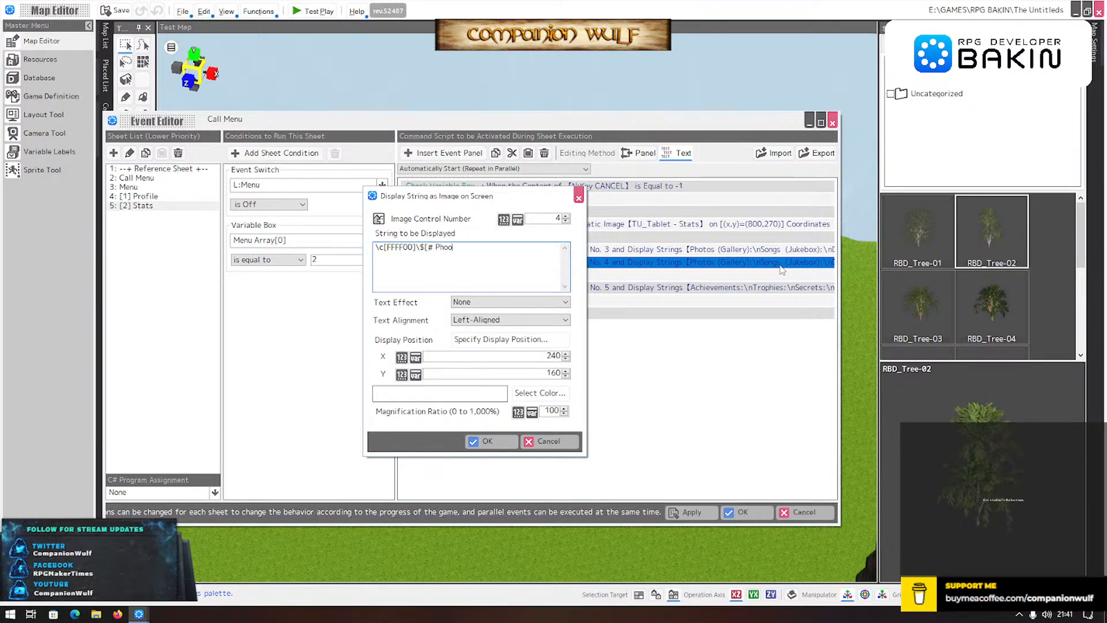
pyautogui.write('s')
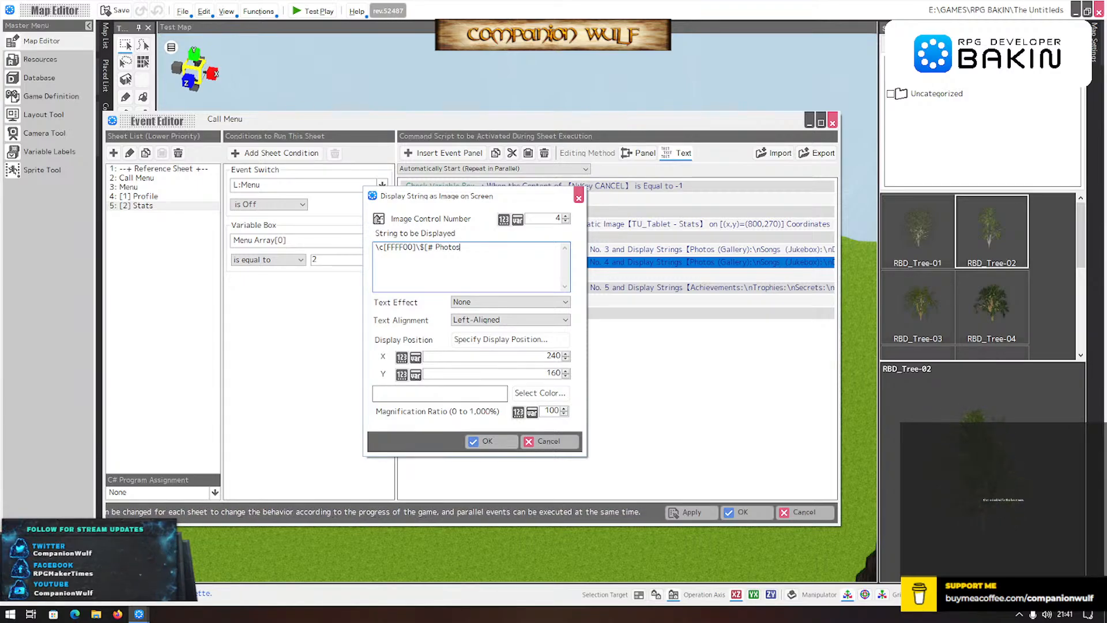
pyautogui.write(']\\')
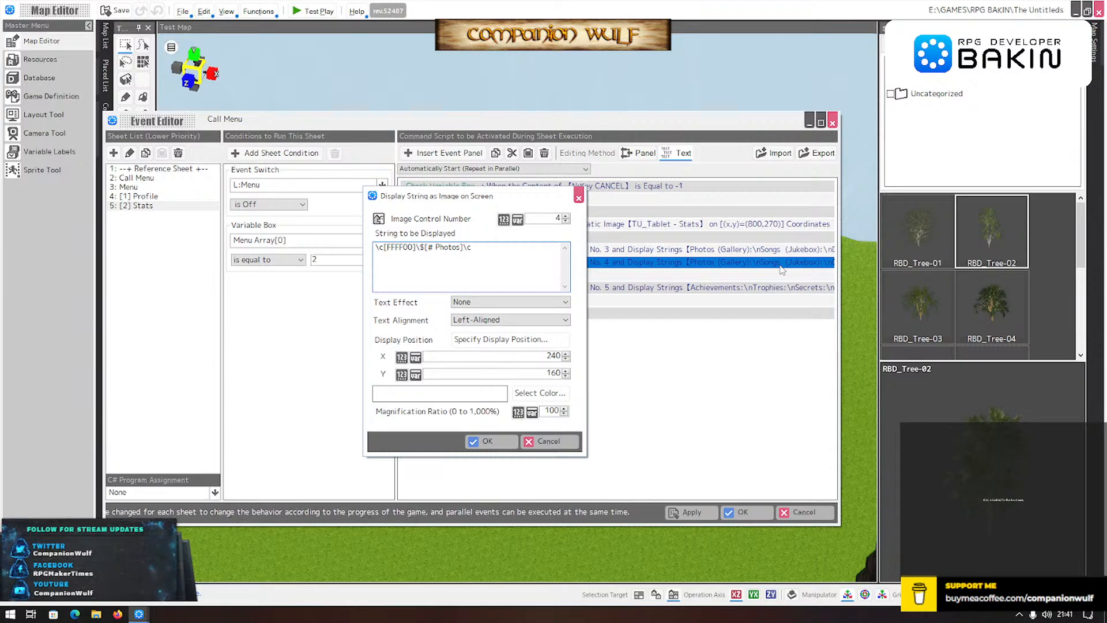
pyautogui.write('c / 12')
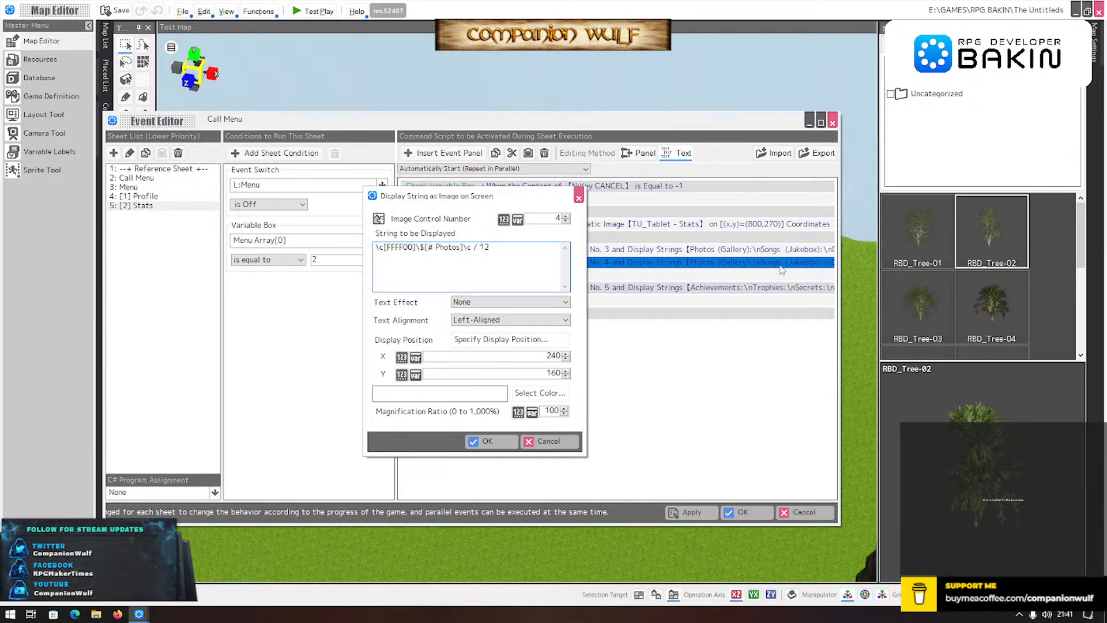
# - Copy the "\c[FFFF00]" color code from the Photos line and paste it onto a new second line
pyautogui.press('Up')
pyautogui.hotkey('shift', 'Right')
pyautogui.hotkey('shift', 'Right')
pyautogui.hotkey('shift', 'Right')
pyautogui.hotkey('shift', 'Right')
pyautogui.hotkey('shift', 'Right')
pyautogui.hotkey('shift', 'Right')
pyautogui.hotkey('shift', 'Right')
pyautogui.hotkey('shift', 'Right')
pyautogui.hotkey('shift', 'Right')
pyautogui.hotkey('shift', 'Right')
pyautogui.hotkey('shift', 'Right')
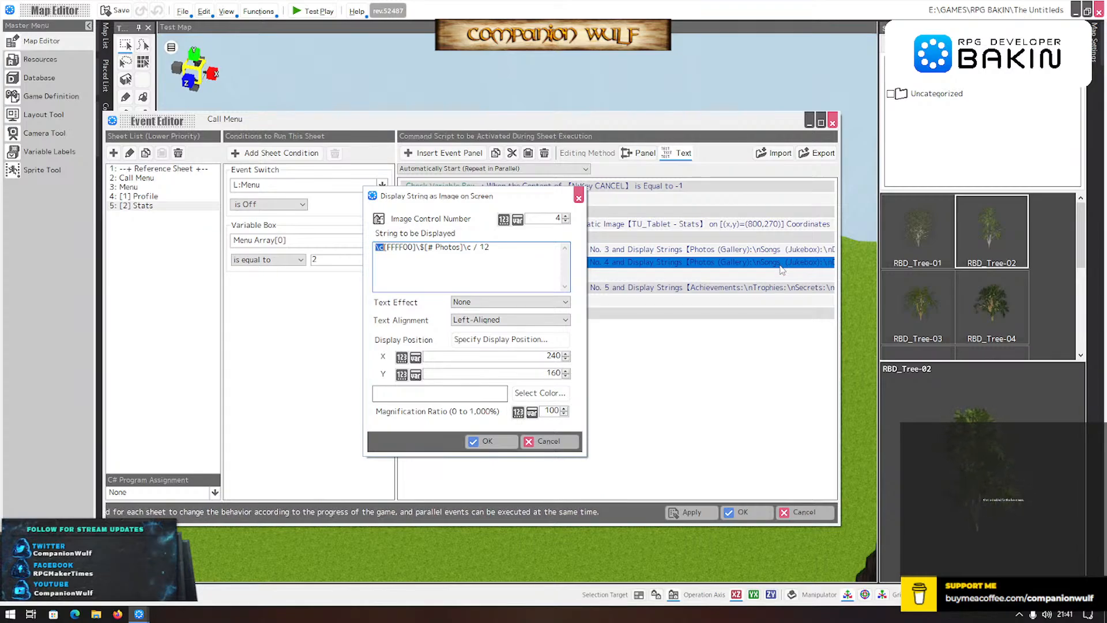
pyautogui.hotkey('shift', 'Left')
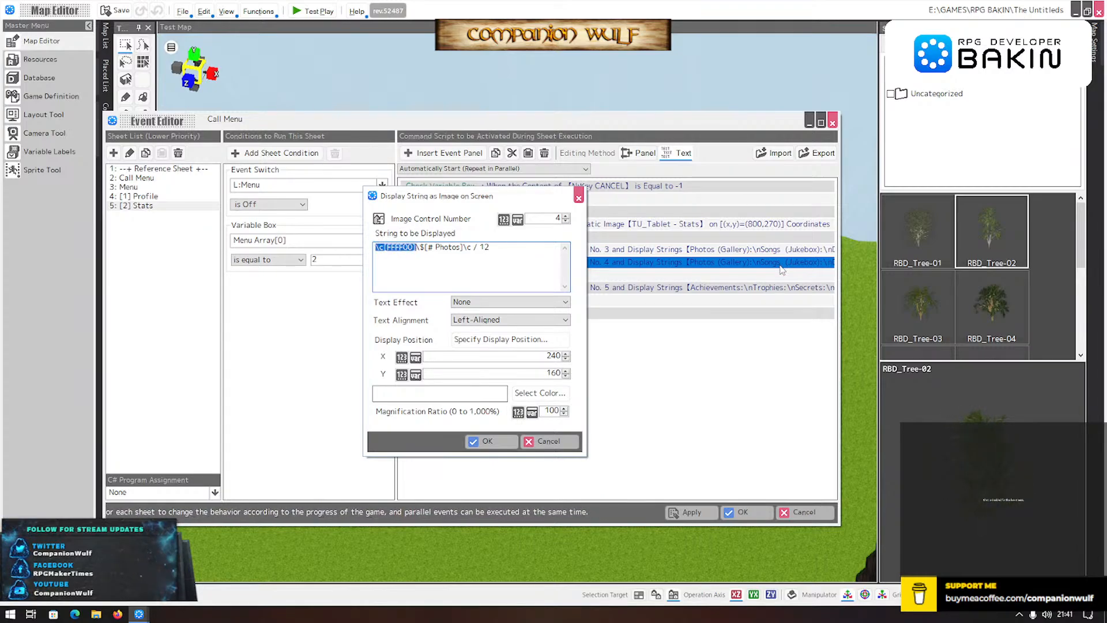
pyautogui.hotkey('ctrl', 'c')
pyautogui.press('Down')
pyautogui.hotkey('ctrl', 'v')
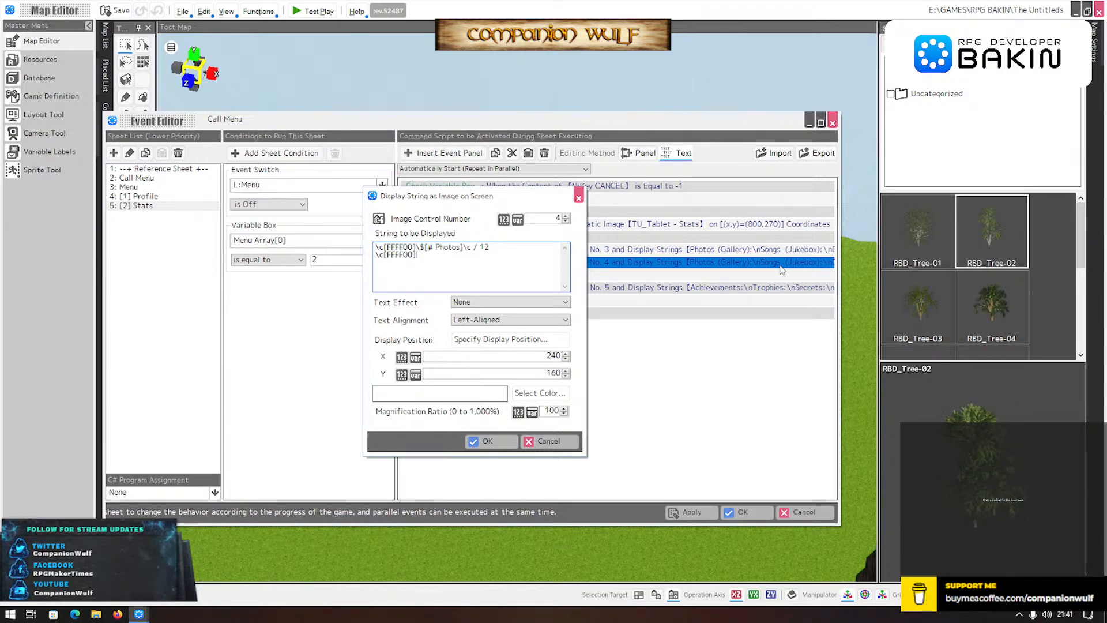
# - Complete the second value line by adding "\$[# Songs]\c / 15" after its color code
pyautogui.write('\\')
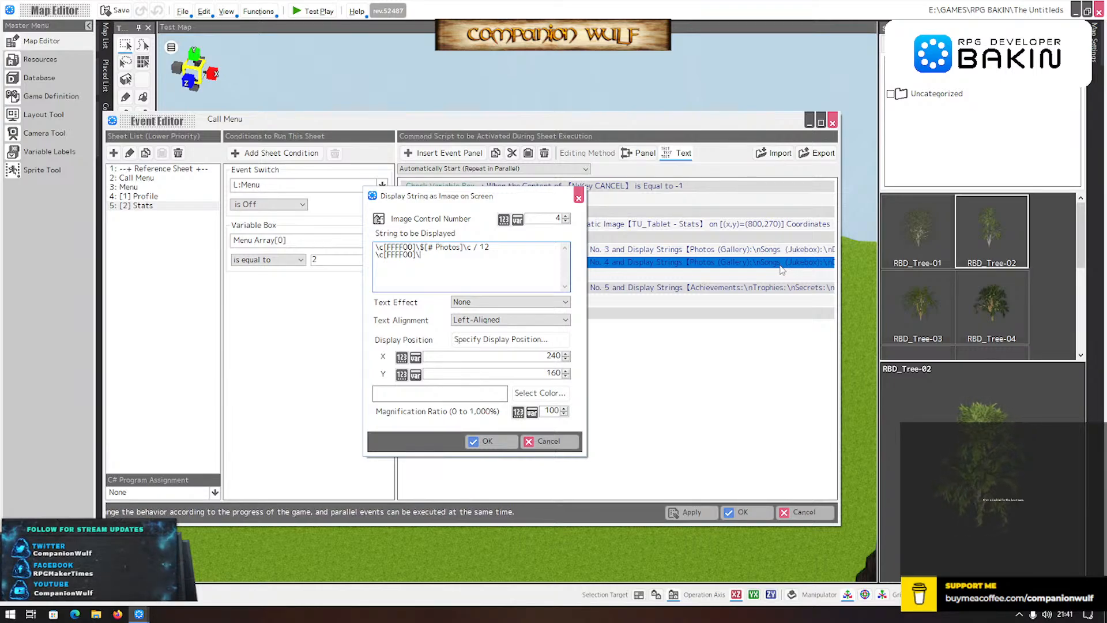
pyautogui.write('$[#')
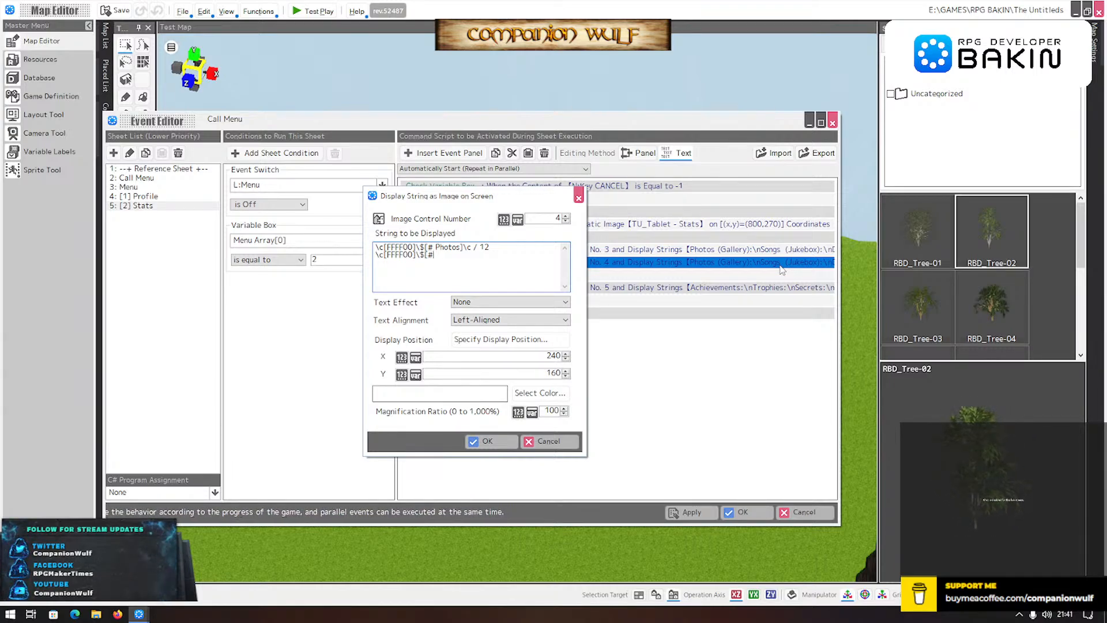
pyautogui.write(' Songs]')
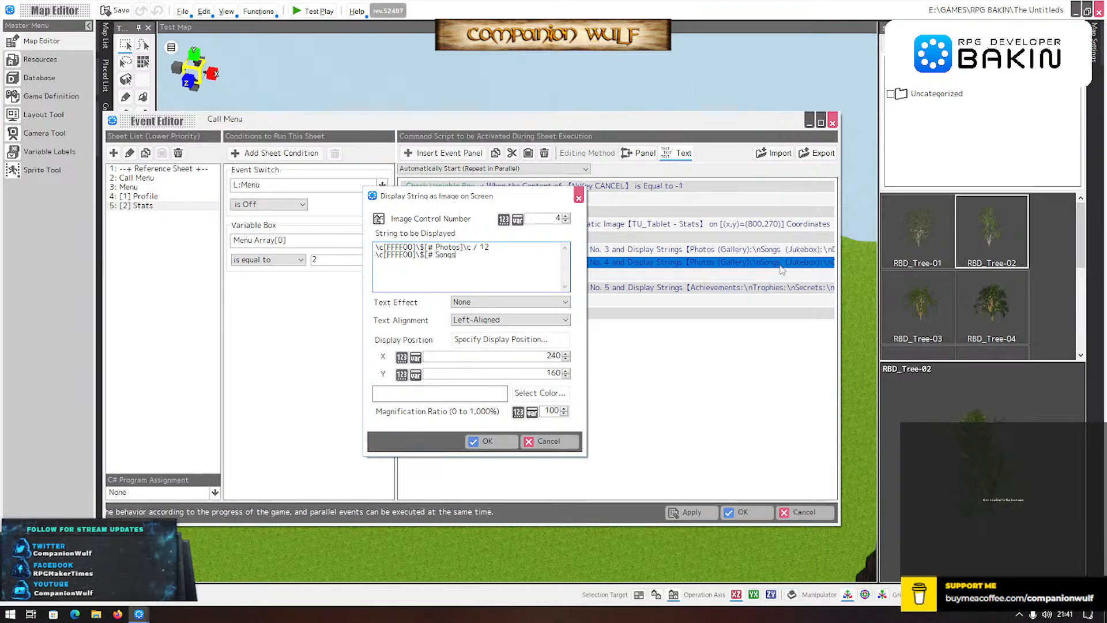
pyautogui.press('BackSpace')
pyautogui.press('BackSpace')
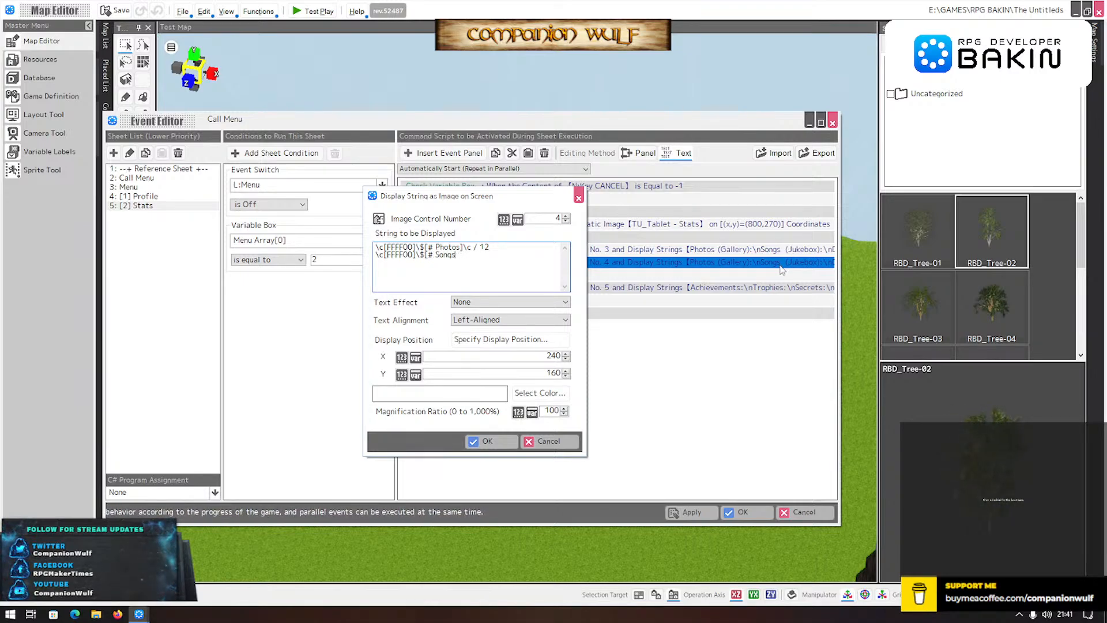
pyautogui.write(']\\c')
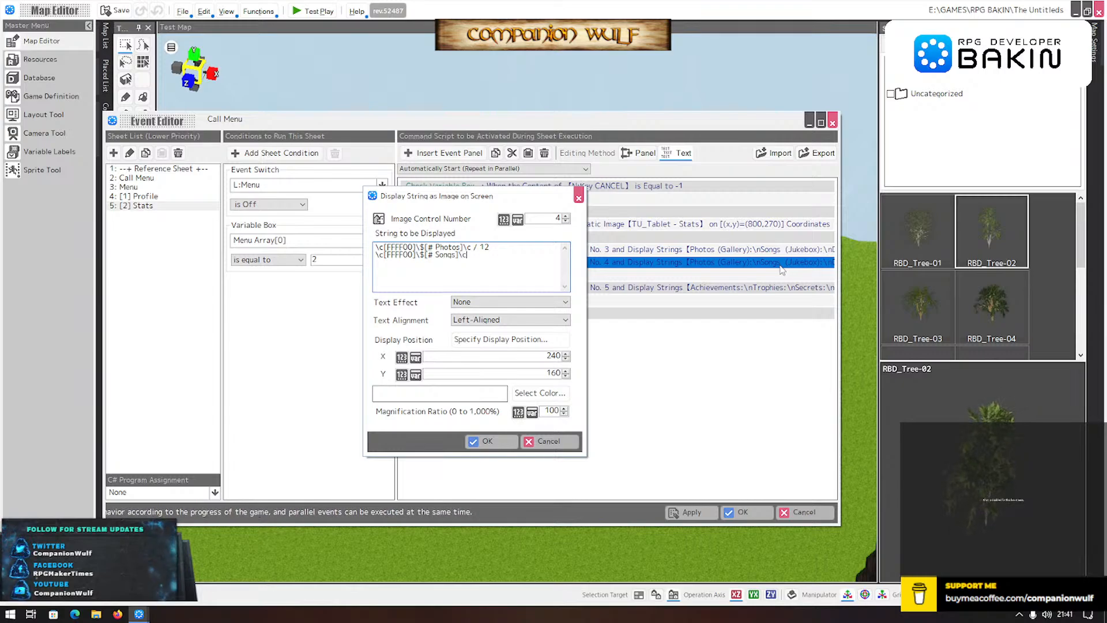
pyautogui.write(' / 15')
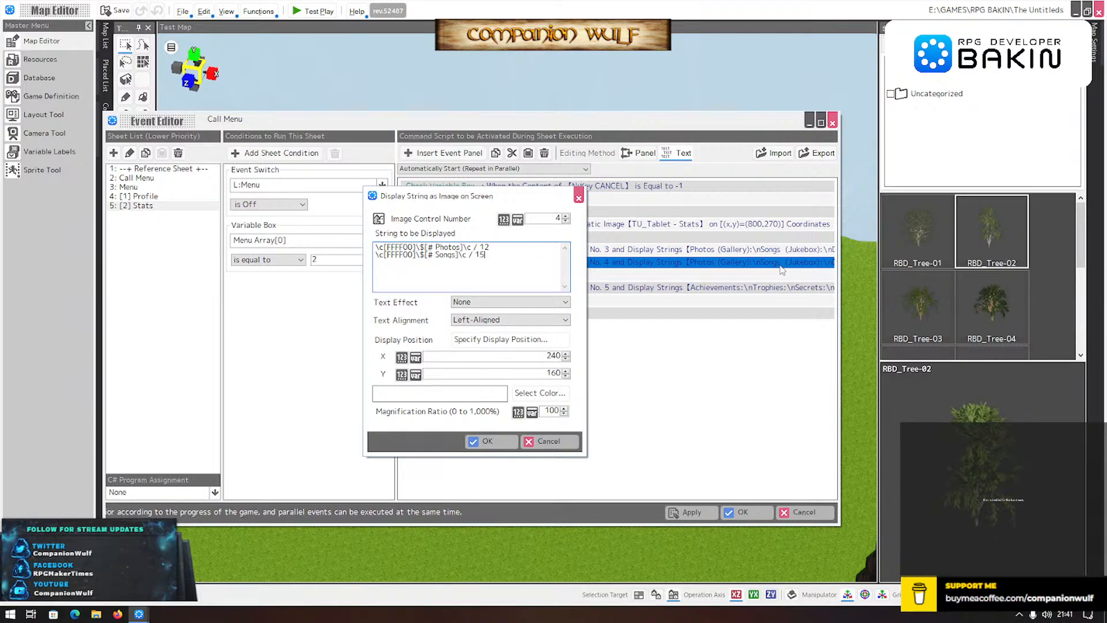
# - Add a third value line reading "\c[FFFF00]\$[# Docs]\c / 30" below the Songs line
pyautogui.hotkey('ctrl', 'v')
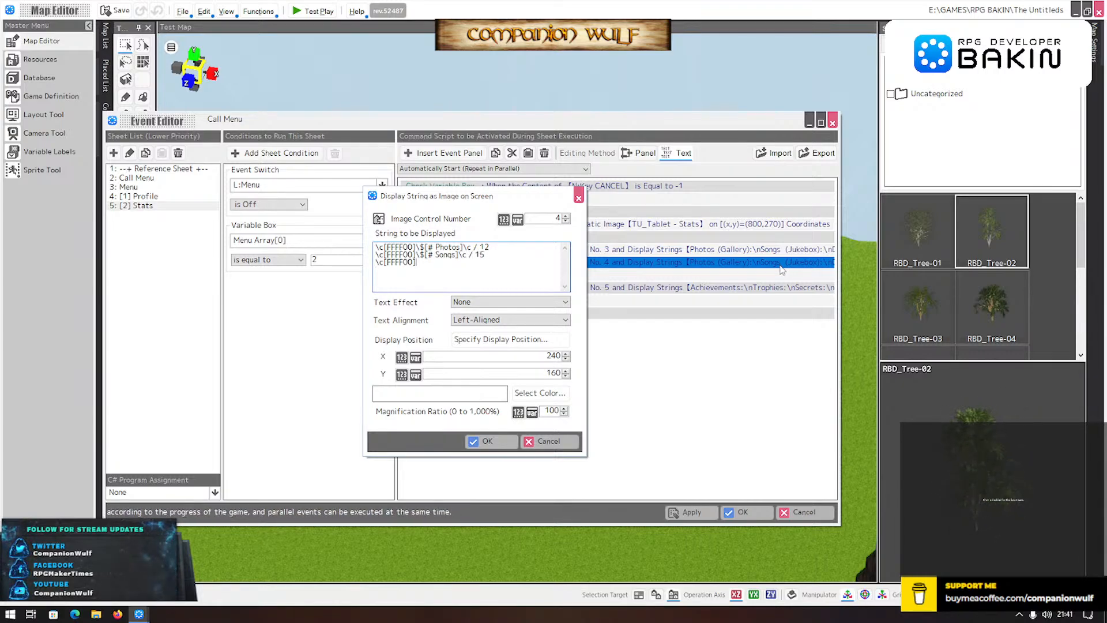
pyautogui.write('\\$[')
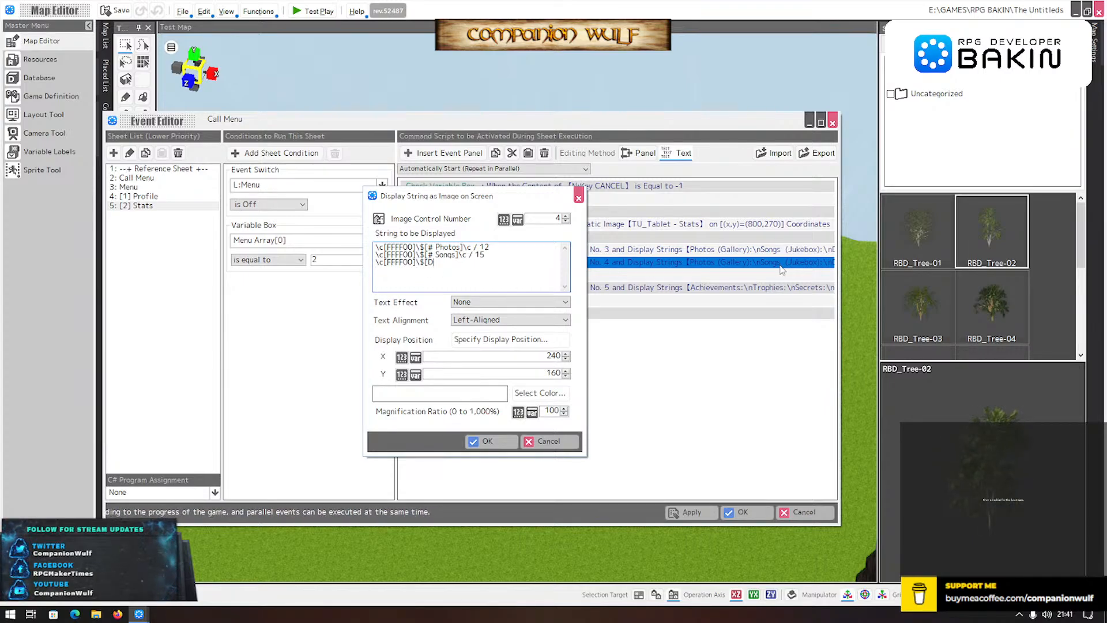
pyautogui.write('Doc')
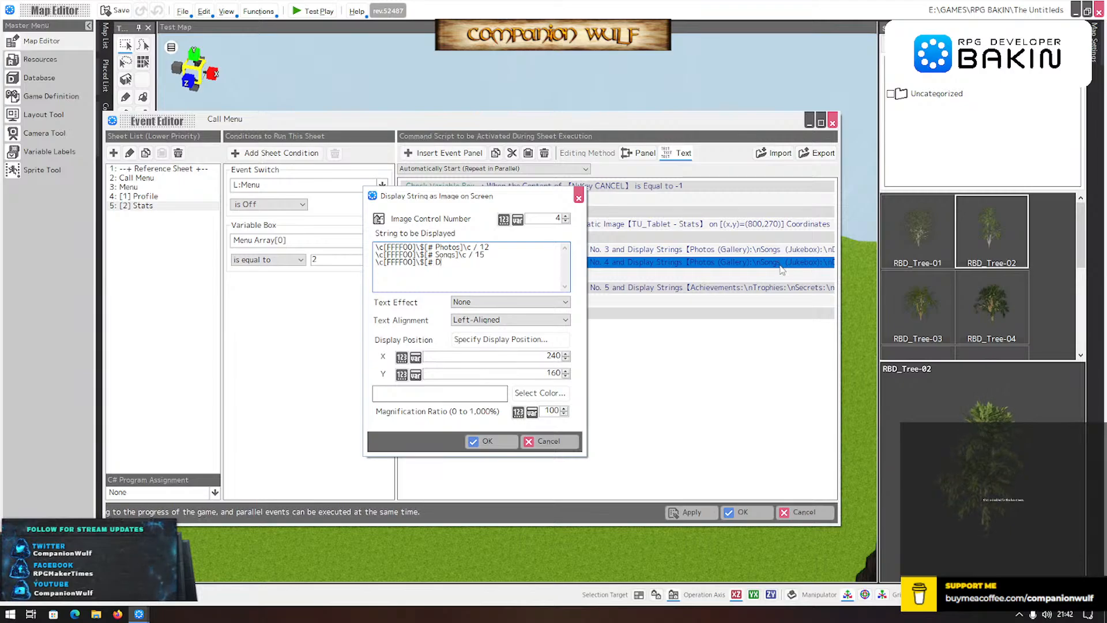
pyautogui.write('s')
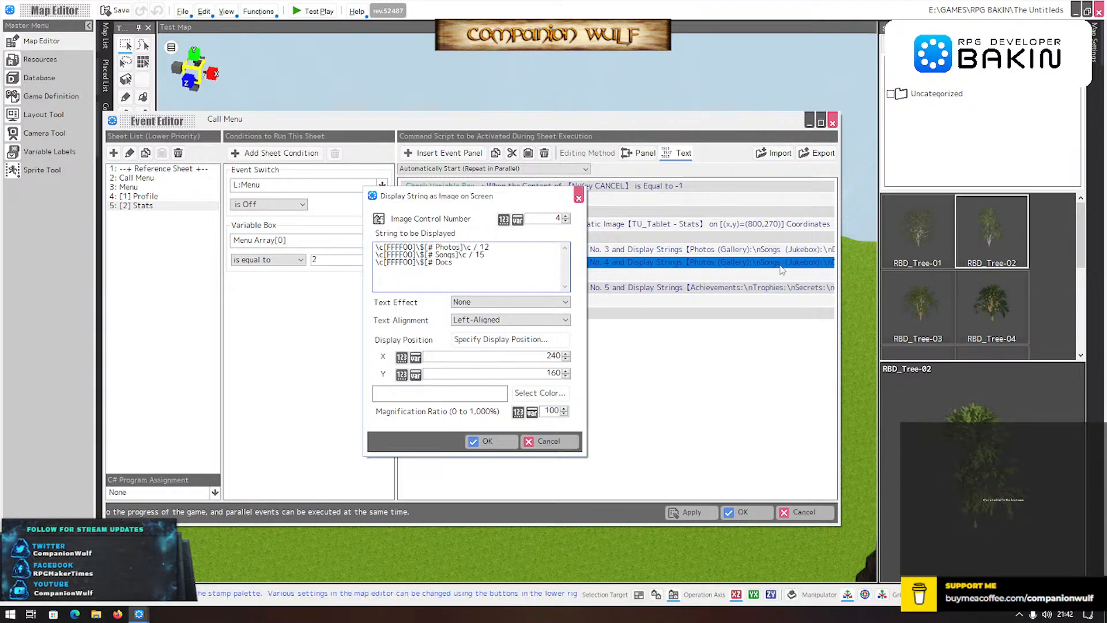
pyautogui.write(']\\c')
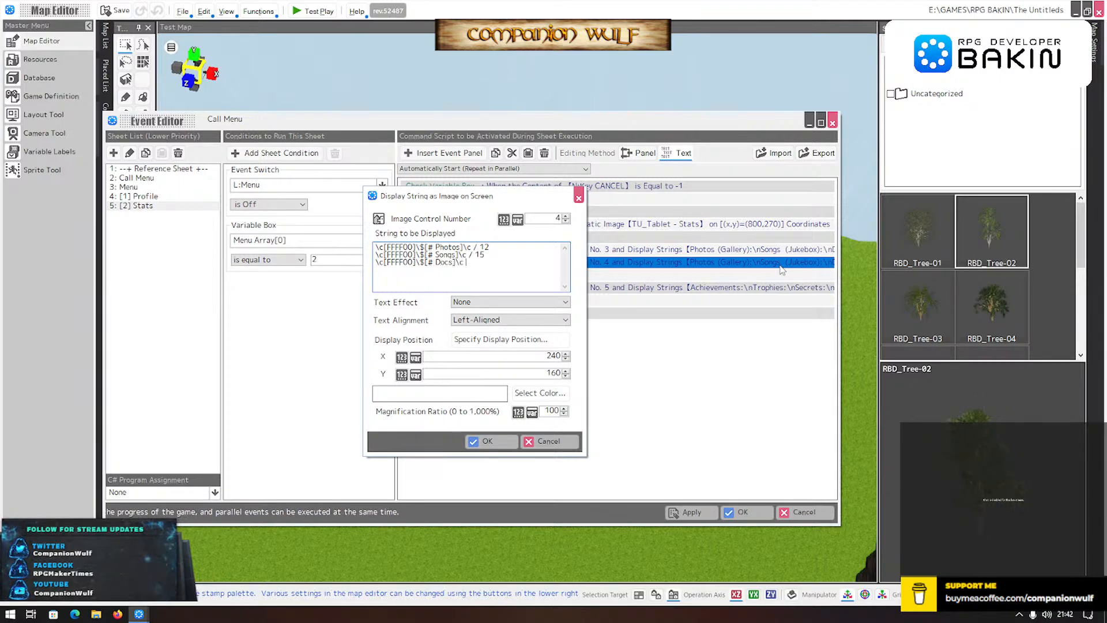
pyautogui.write(' / 30')
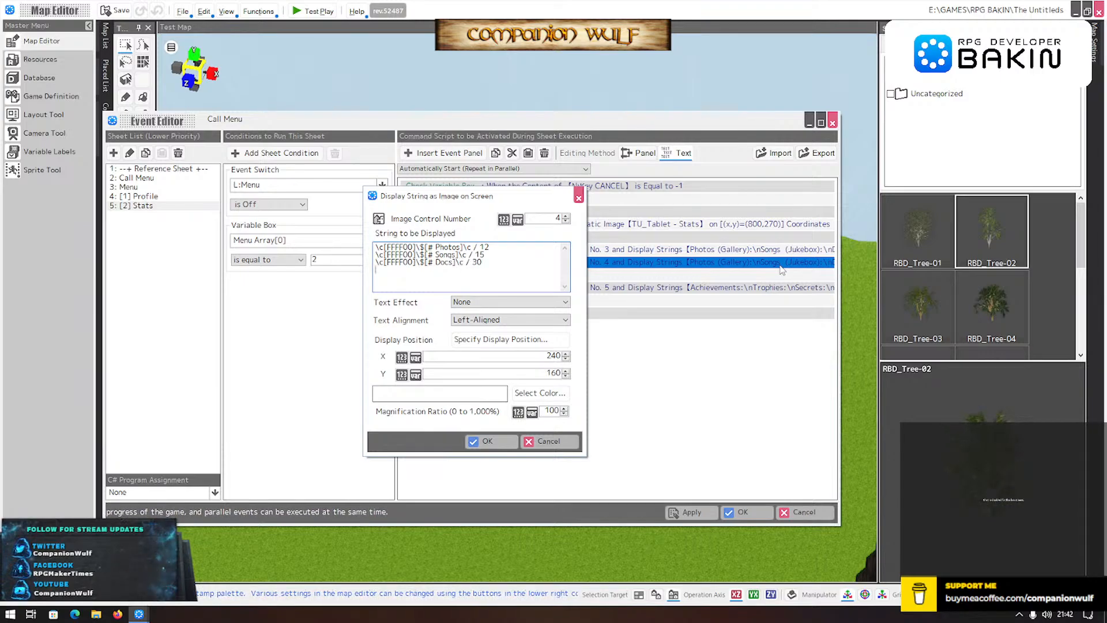
# - Add a fourth value line reading "\c[FFFF00]\$[# Eggs]\c / 12" below the Docs line
pyautogui.write('\\c[FFFF00]')
pyautogui.write('\\')
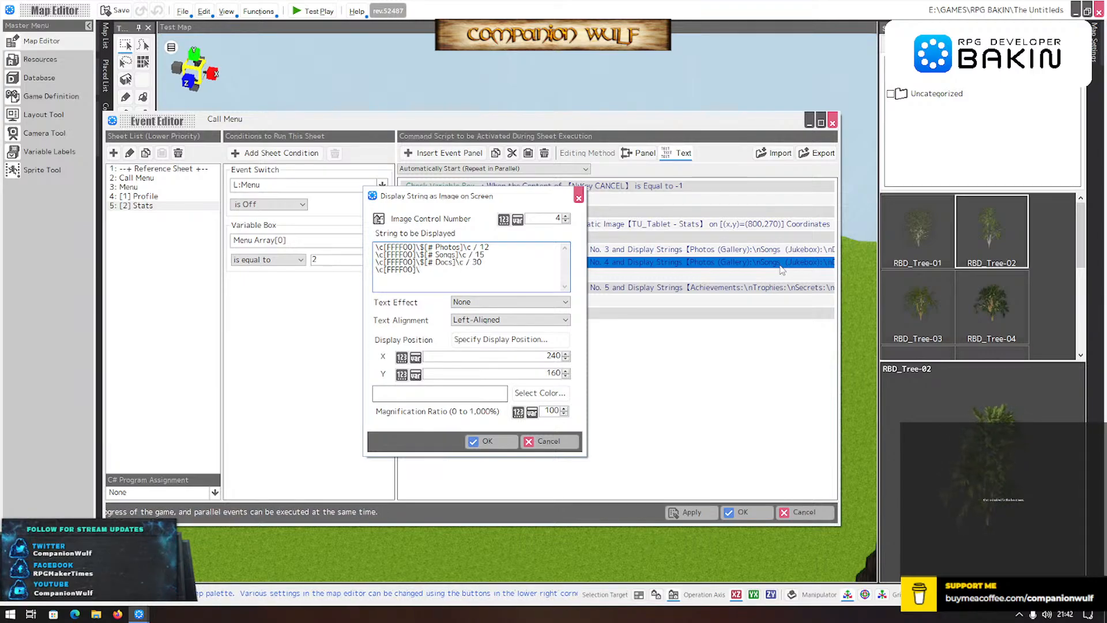
pyautogui.write('$')
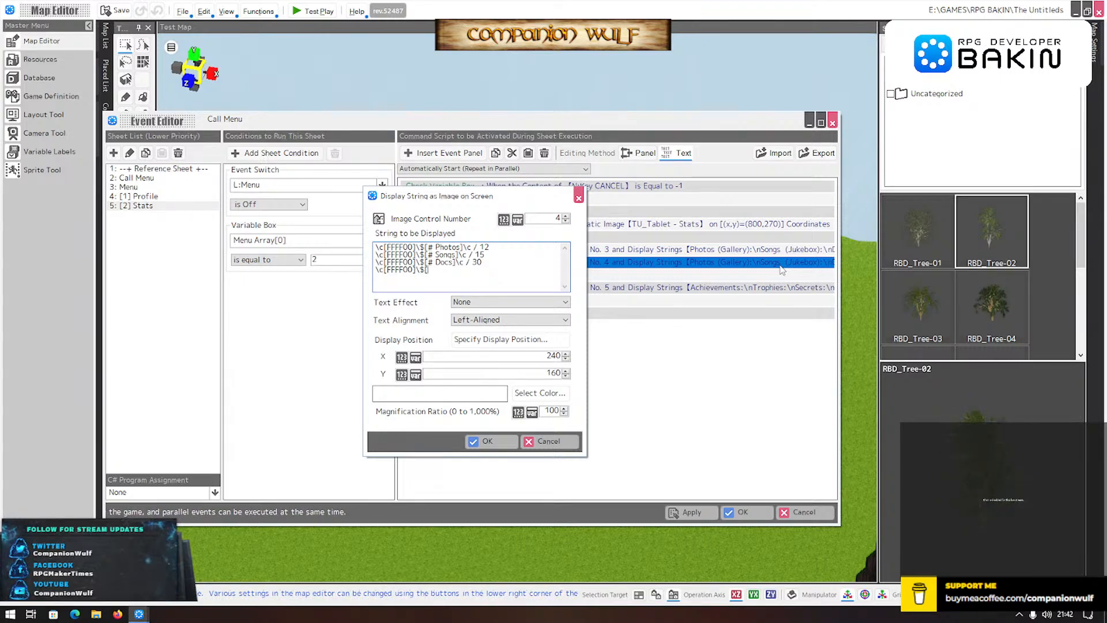
pyautogui.write('[# E')
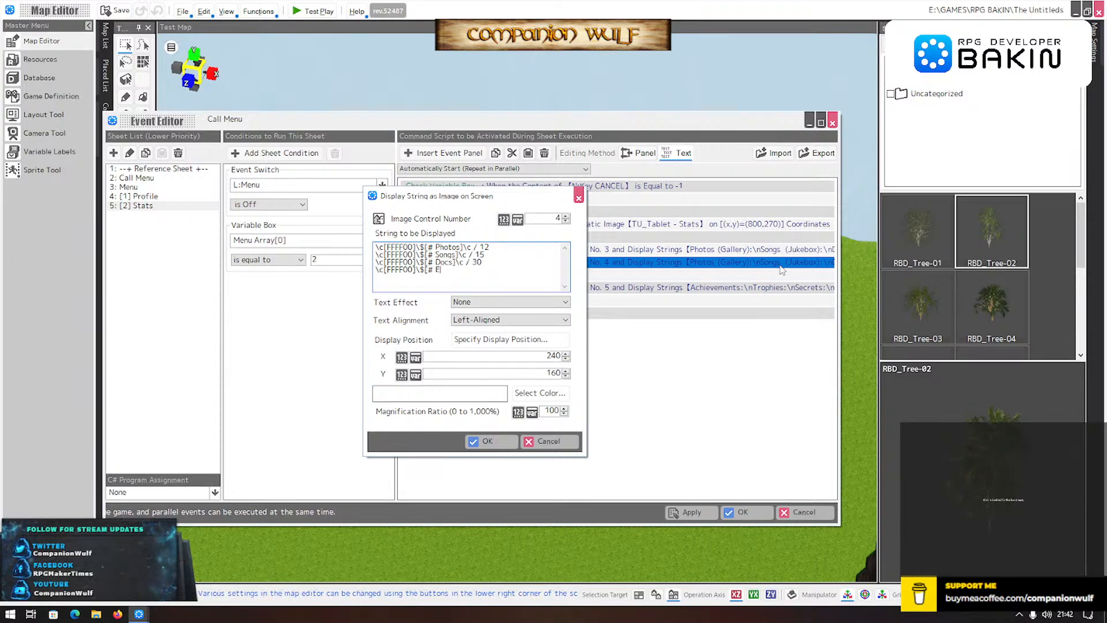
pyautogui.write('ggs')
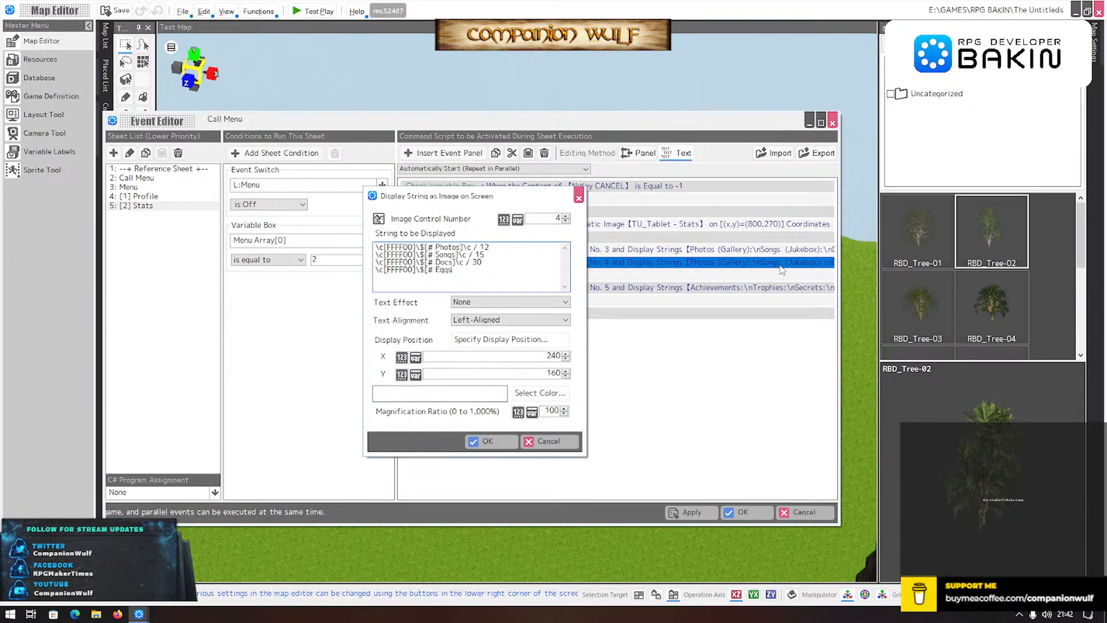
pyautogui.write(']\\c ')
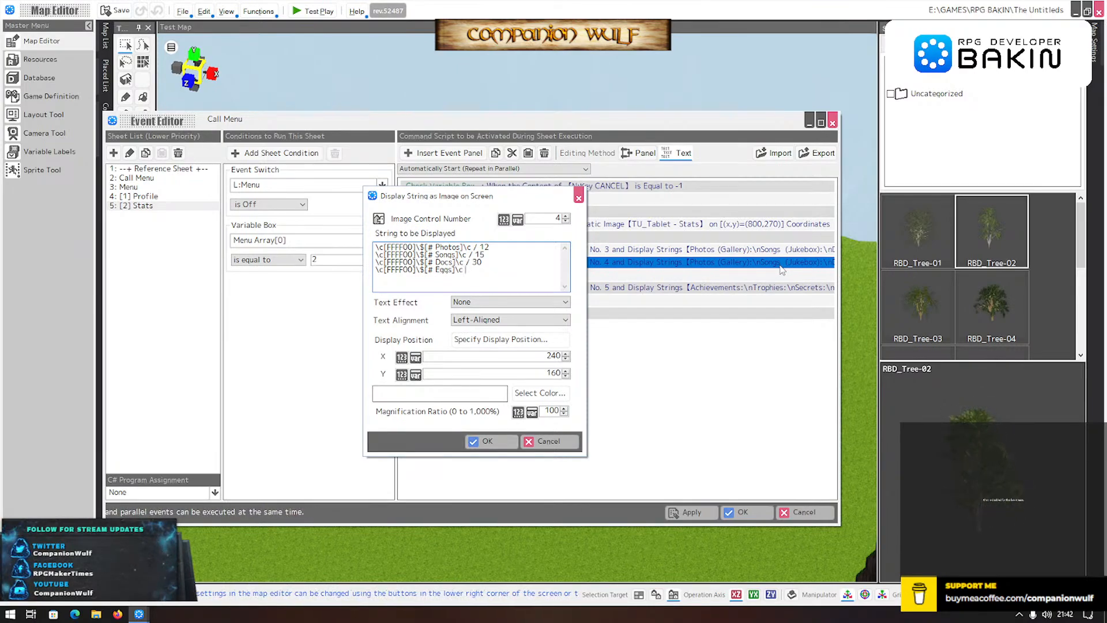
pyautogui.write('/ 12')
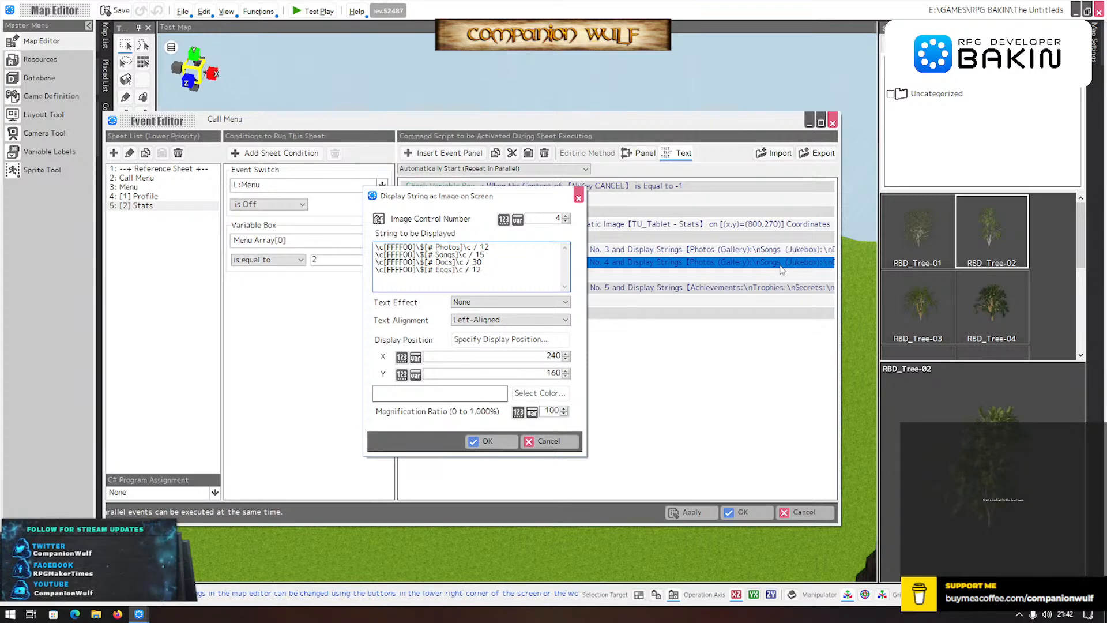
# - Add a fifth value line reading "\c[FFFF00]\$[# Locs]\c / 15" below the Eggs line
pyautogui.press('Return')
pyautogui.write('\\c[FFFF00]')
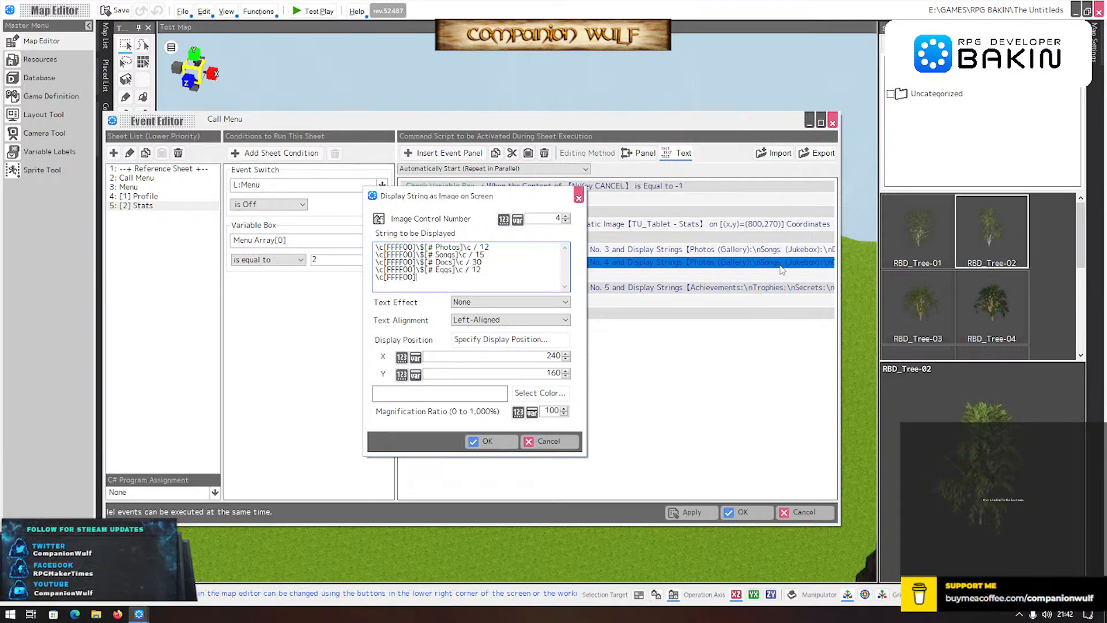
pyautogui.write('\\$')
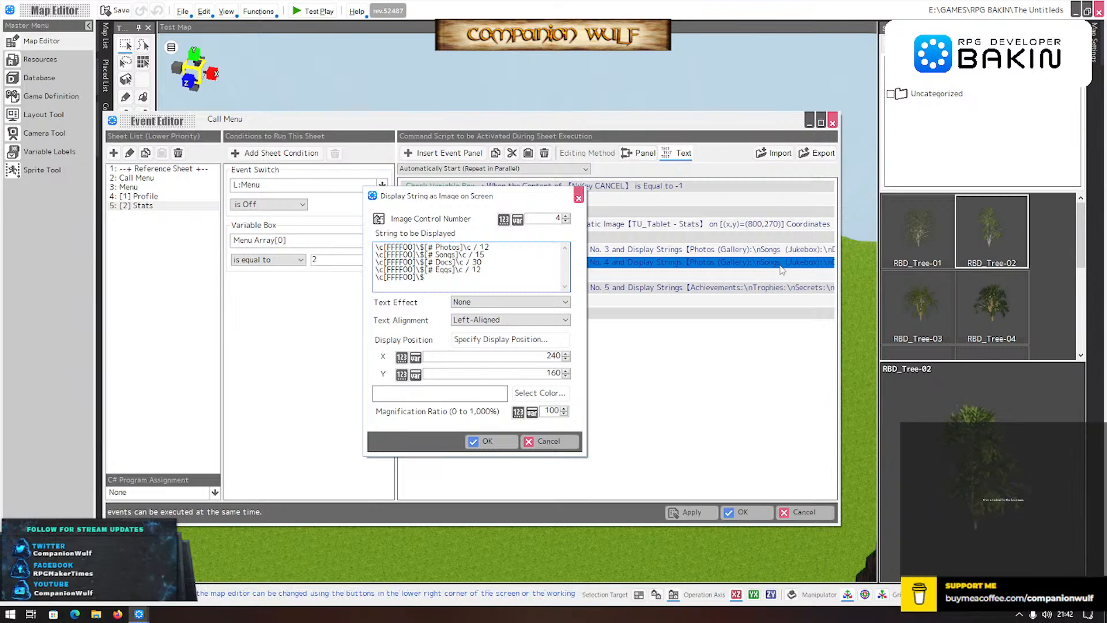
pyautogui.write('[')
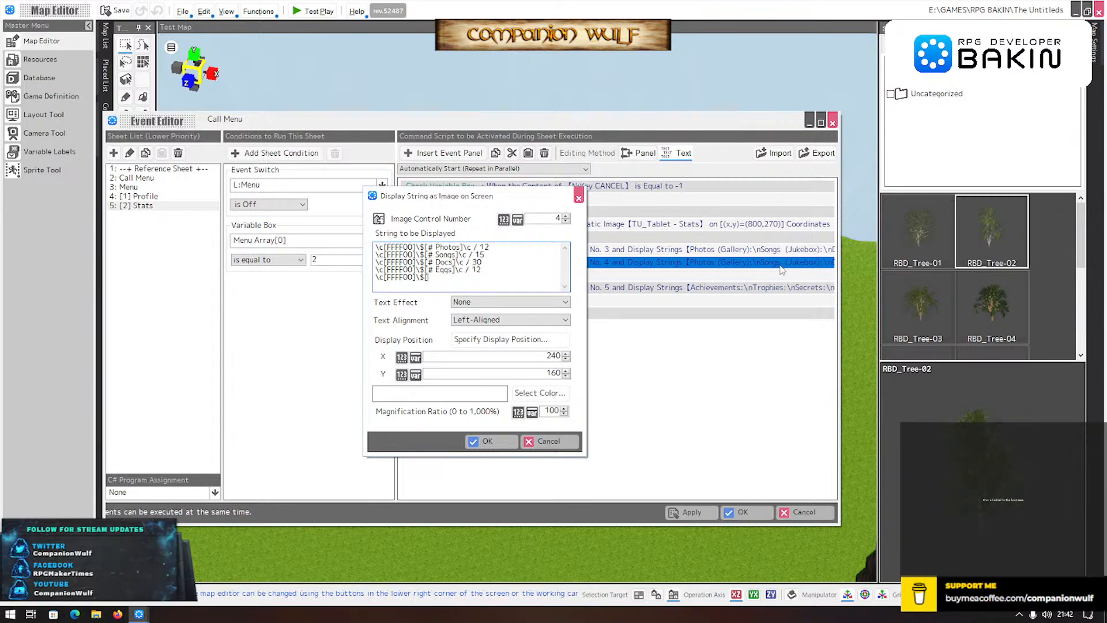
pyautogui.write('# P')
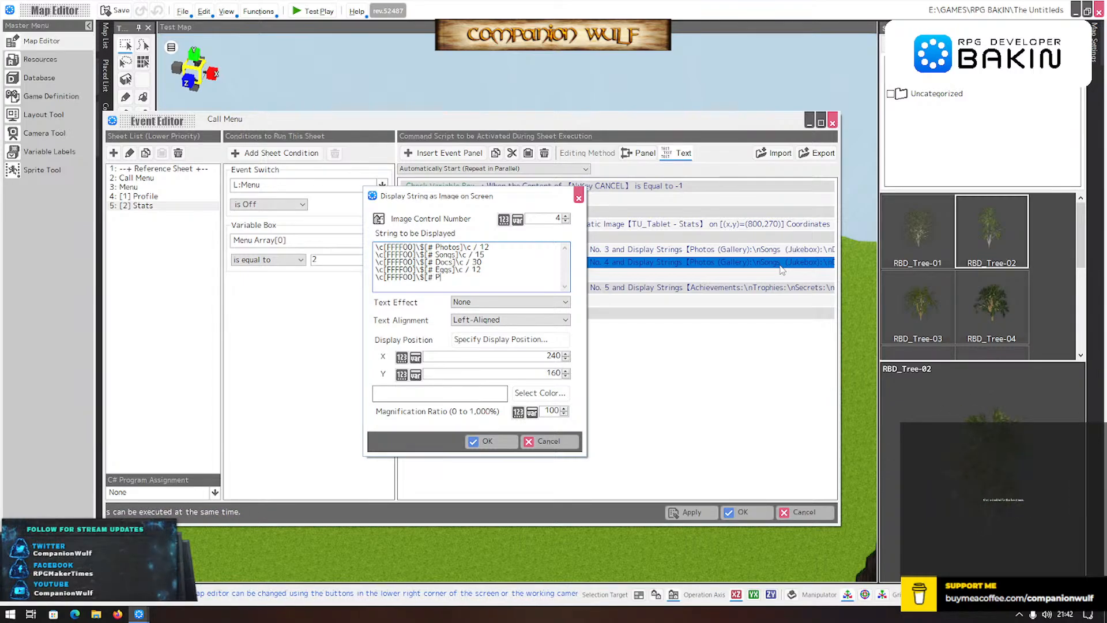
pyautogui.press('BackSpace')
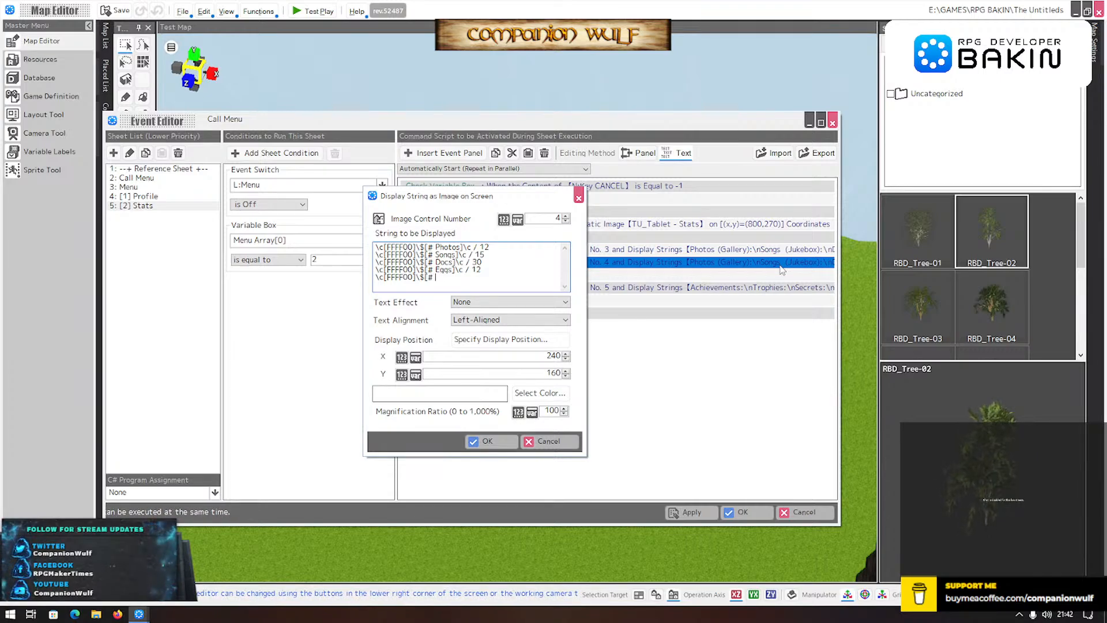
pyautogui.write('Locs')
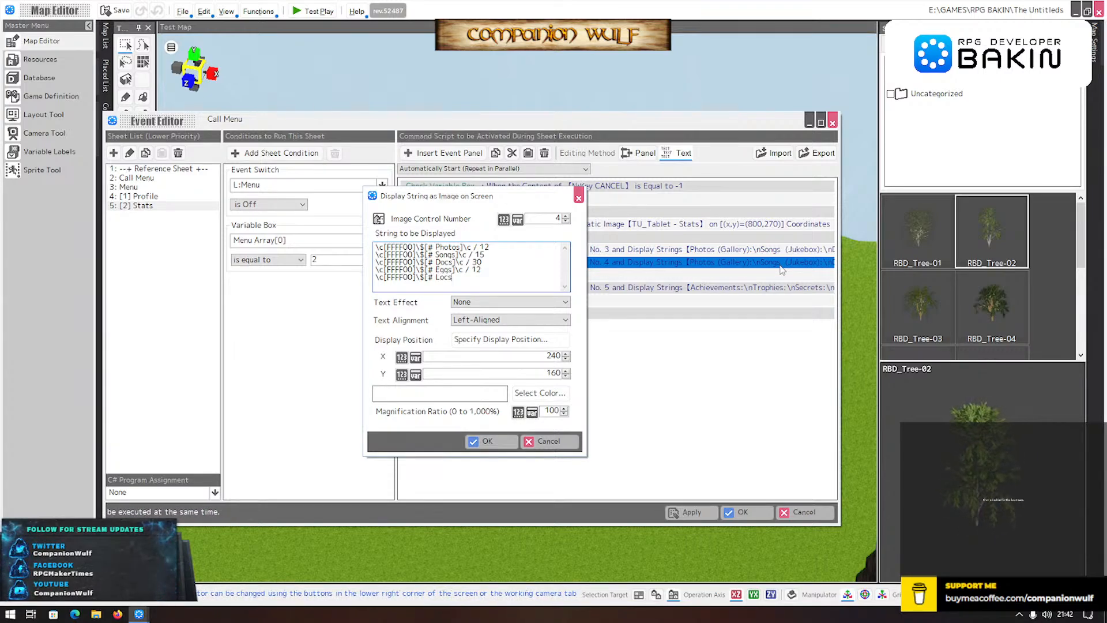
pyautogui.write(']\\c')
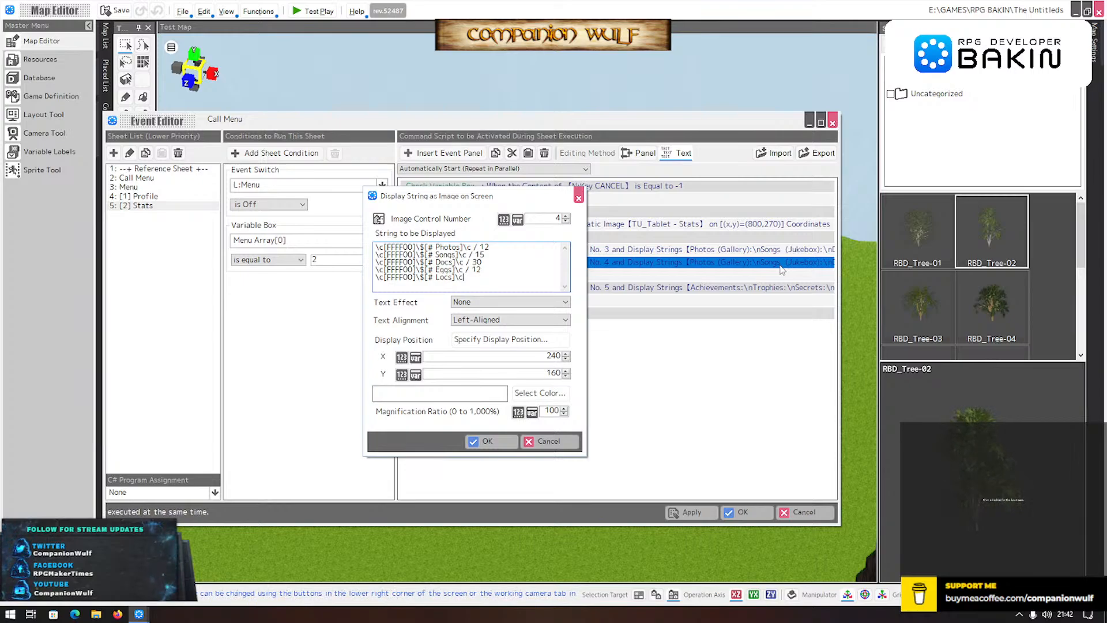
pyautogui.write(' / ')
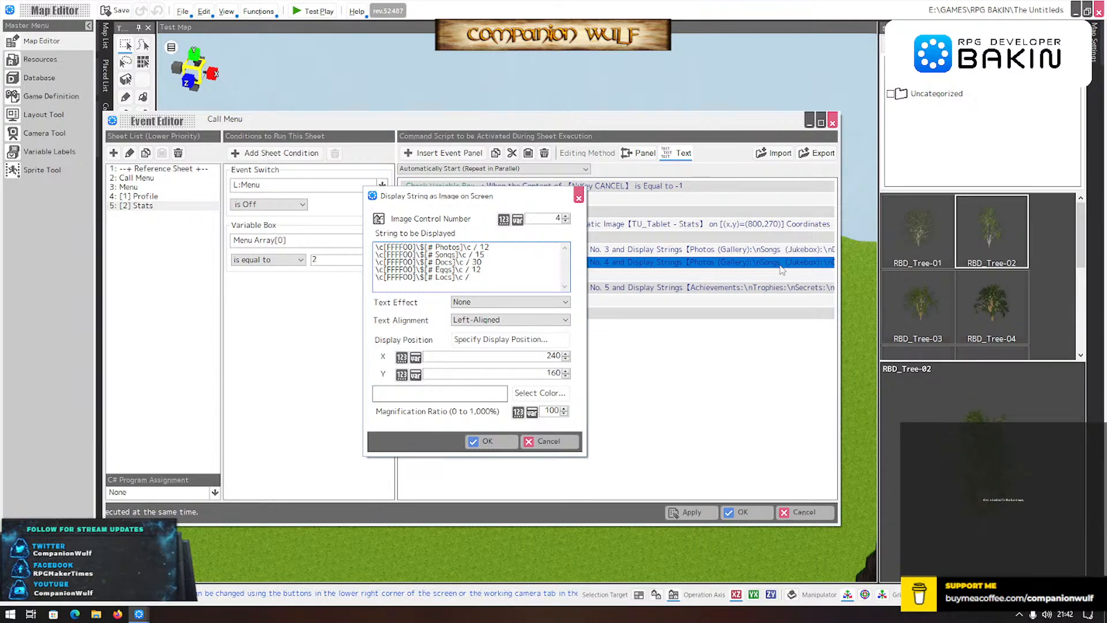
pyautogui.write('15')
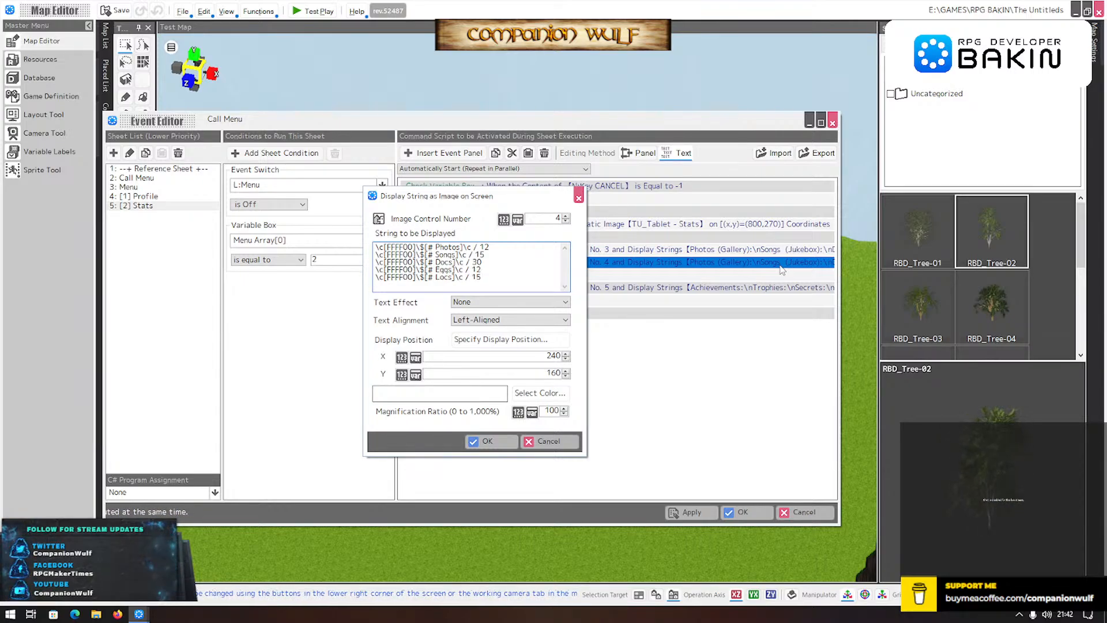
# - Add a sixth value line reading "\c[FFFF00]\$[# Chapters]\c / 8" below the Locs line and accept the image 4 string
pyautogui.press('Return')
pyautogui.write('\\c[FFFF00]')
pyautogui.write('\\')
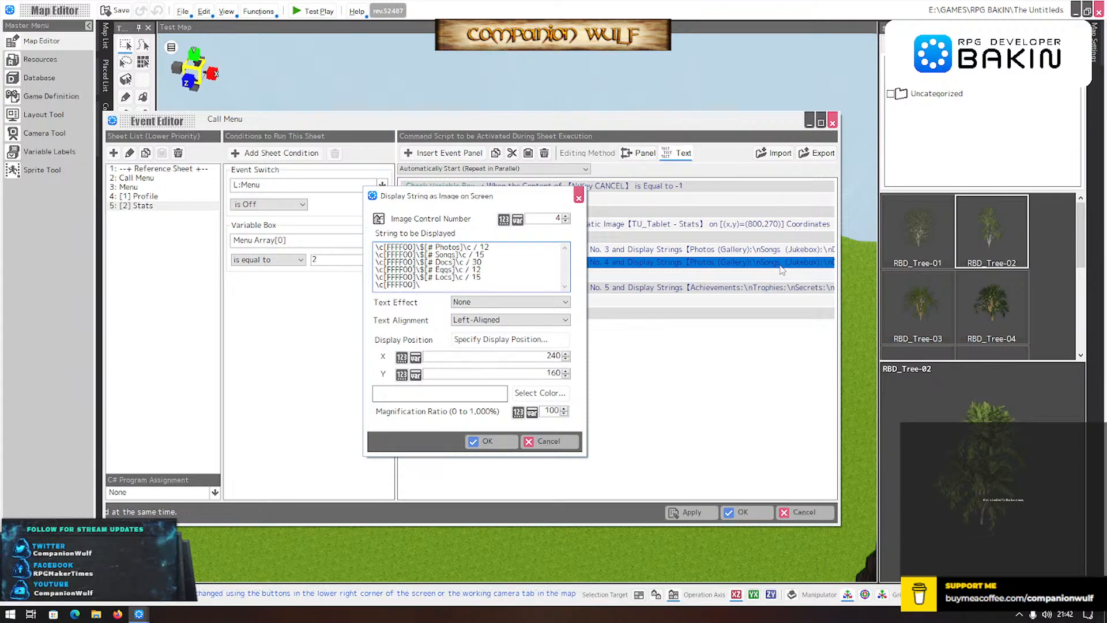
pyautogui.write('$[#')
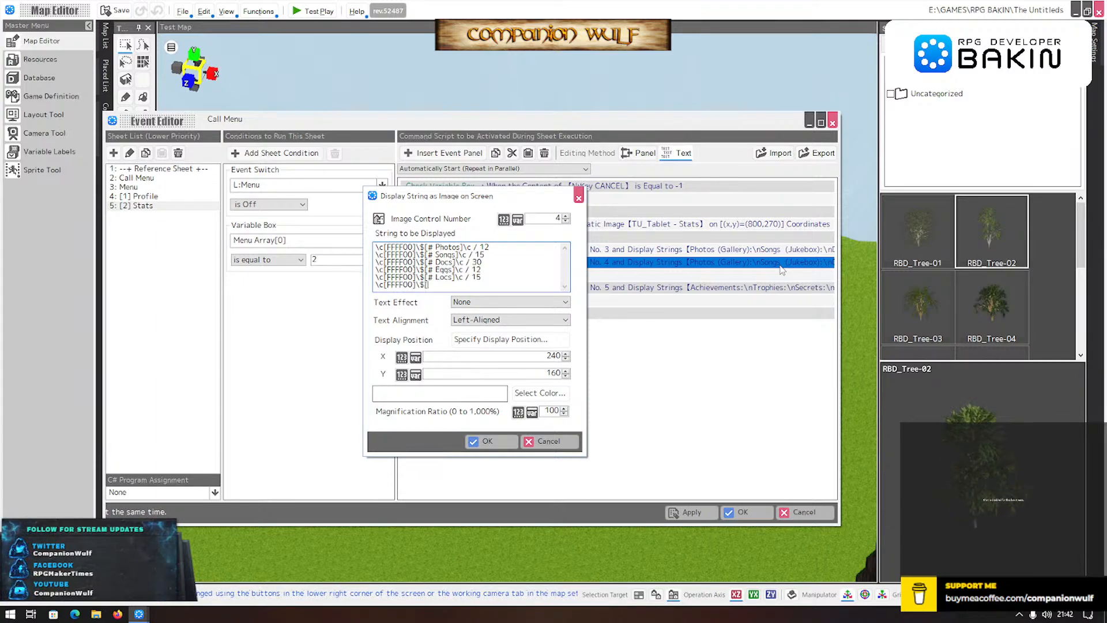
pyautogui.write('# Ch')
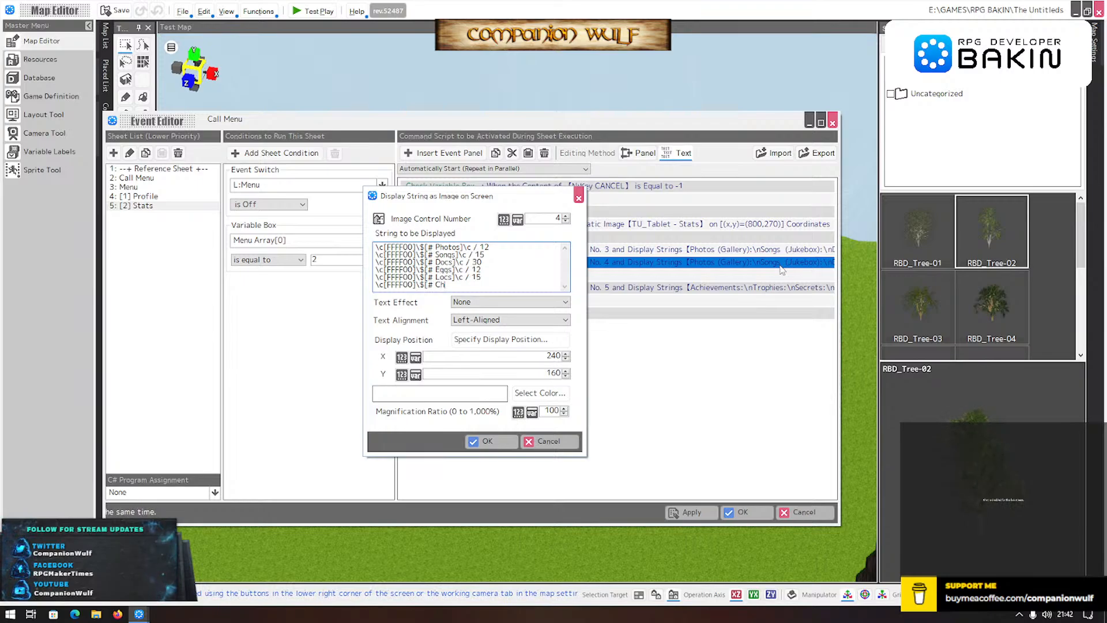
pyautogui.write('apters')
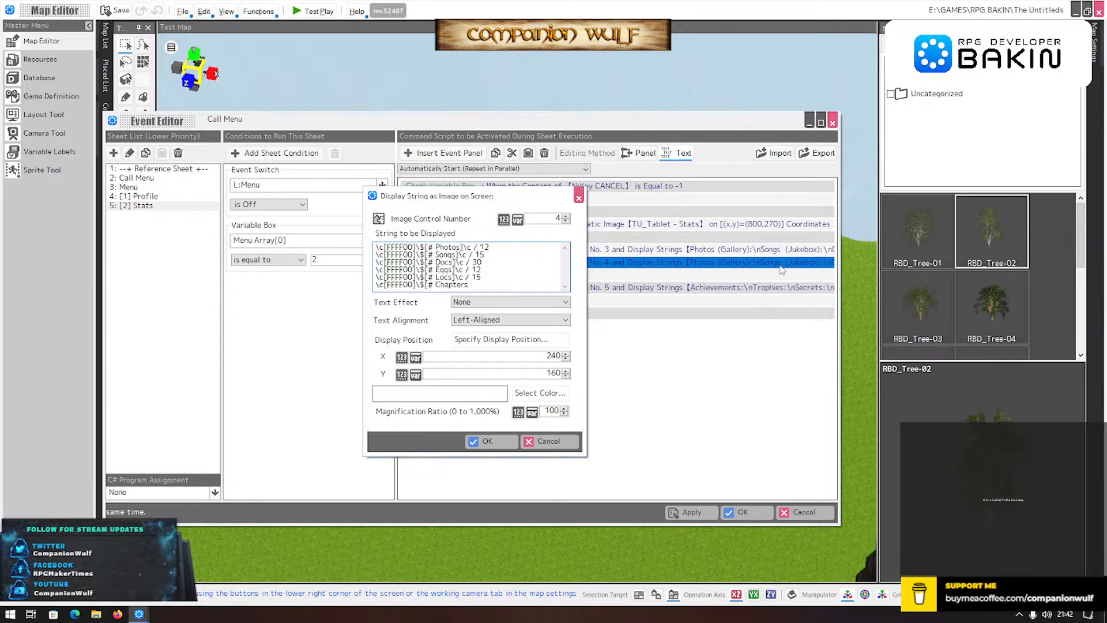
pyautogui.write(']\\c')
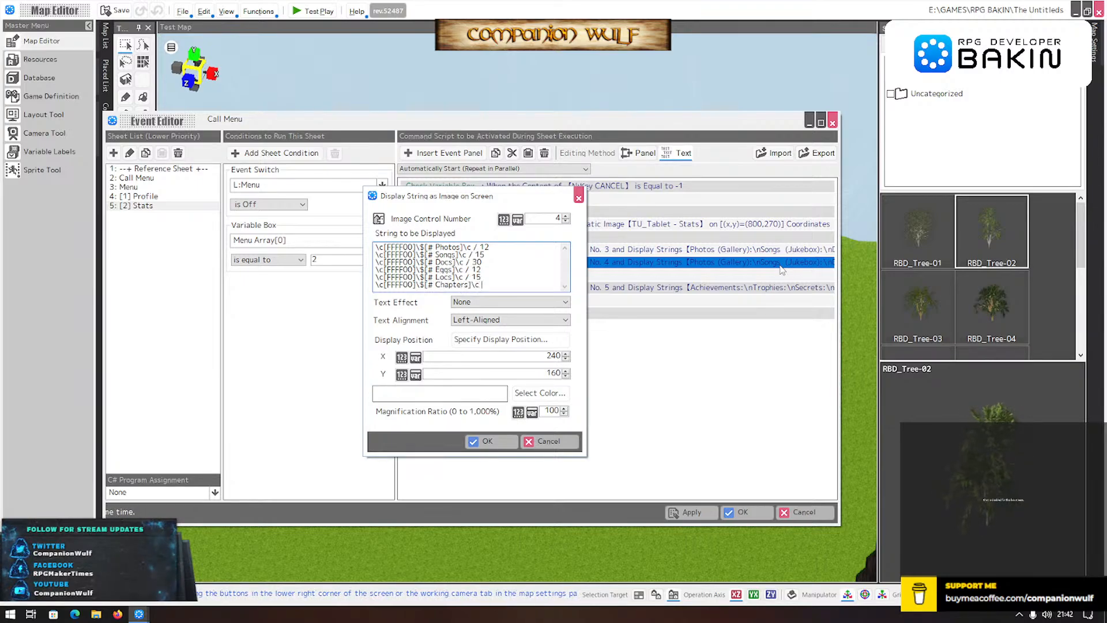
pyautogui.write(' / 8')
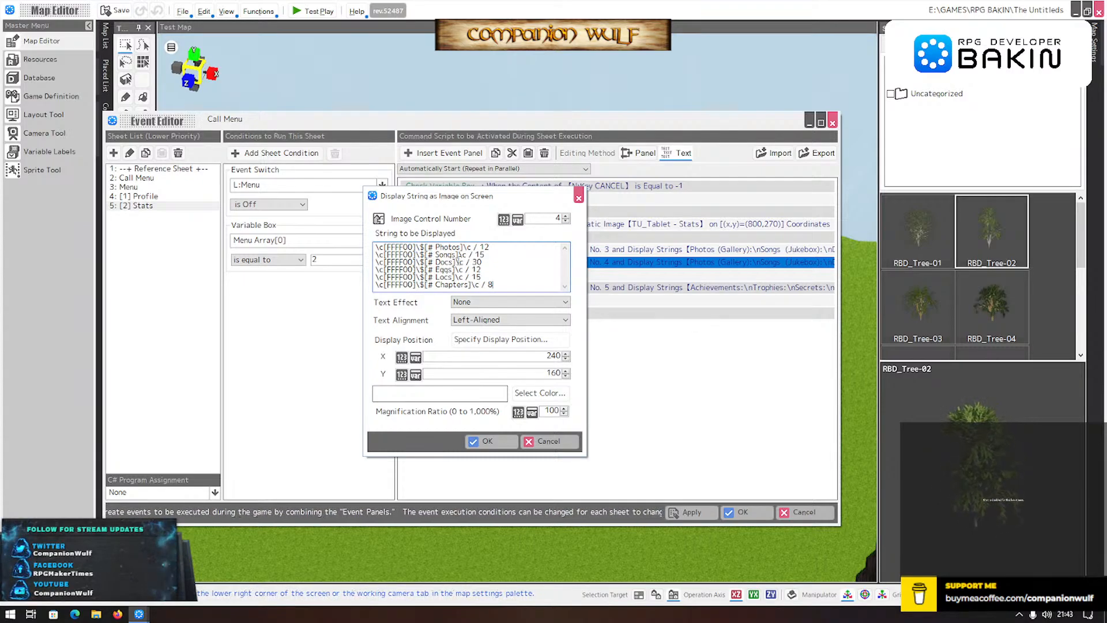
pyautogui.moveTo(457, 263); pyautogui.dragTo(375, 246)
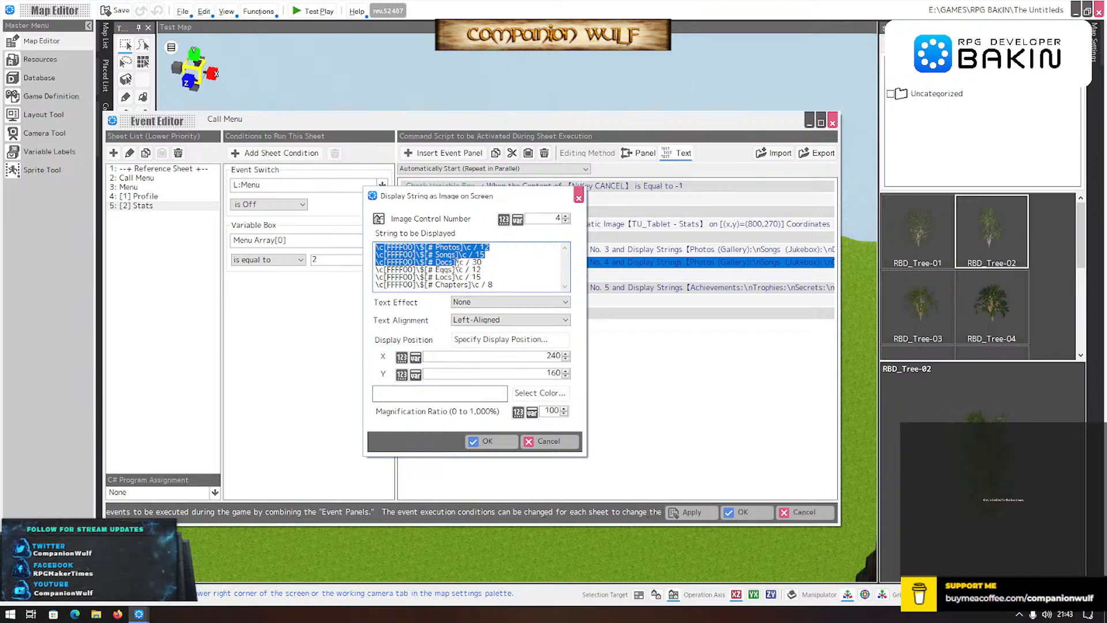
pyautogui.moveTo(465, 263); pyautogui.dragTo(367, 244)
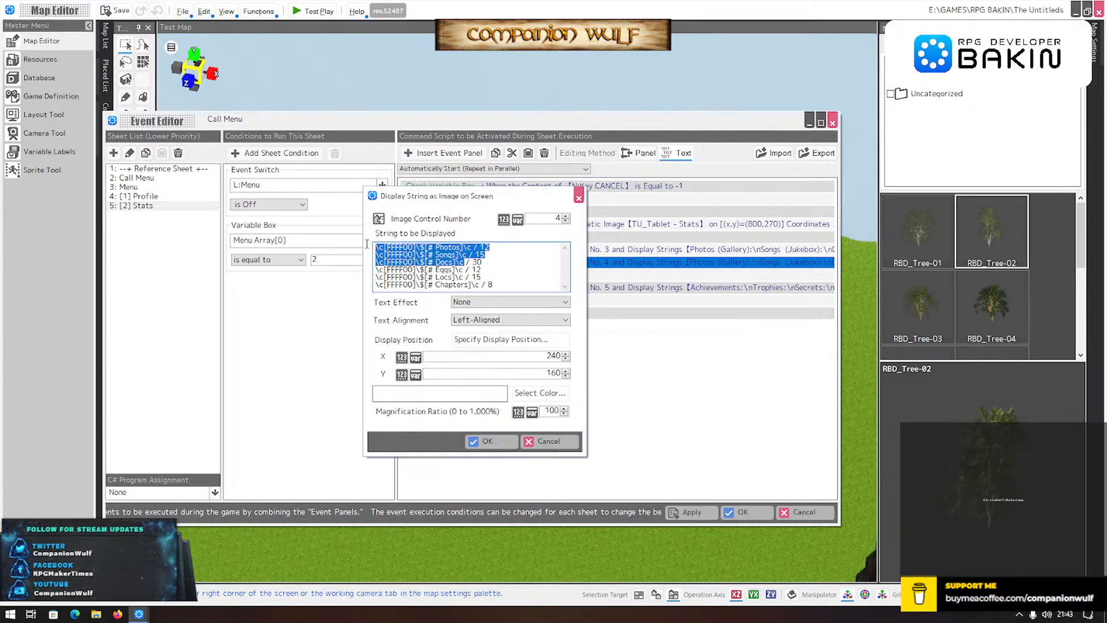
pyautogui.click(523, 271)
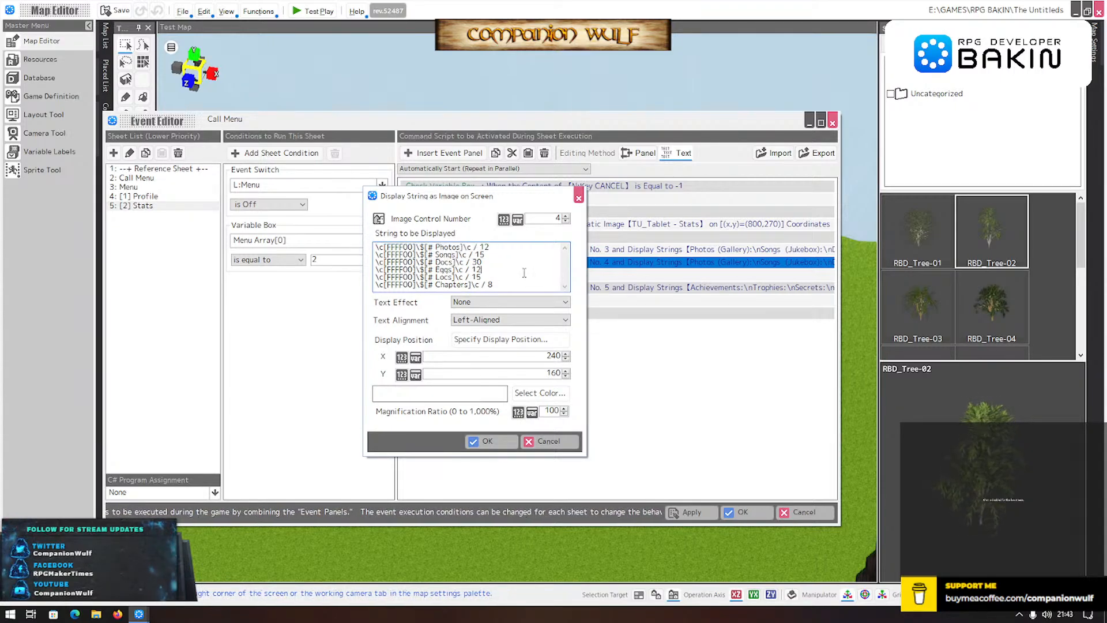
pyautogui.click(490, 443)
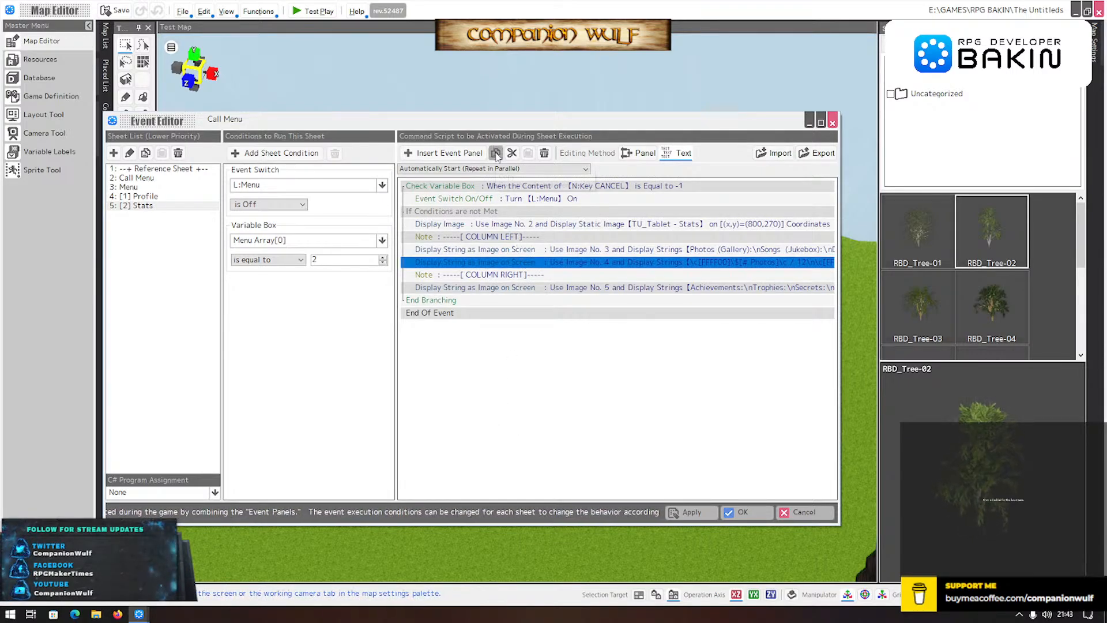
# - Duplicate the image 4 string command below the right column's label command and set the copy's image control number to 6
pyautogui.click(455, 300)
pyautogui.click(527, 153)
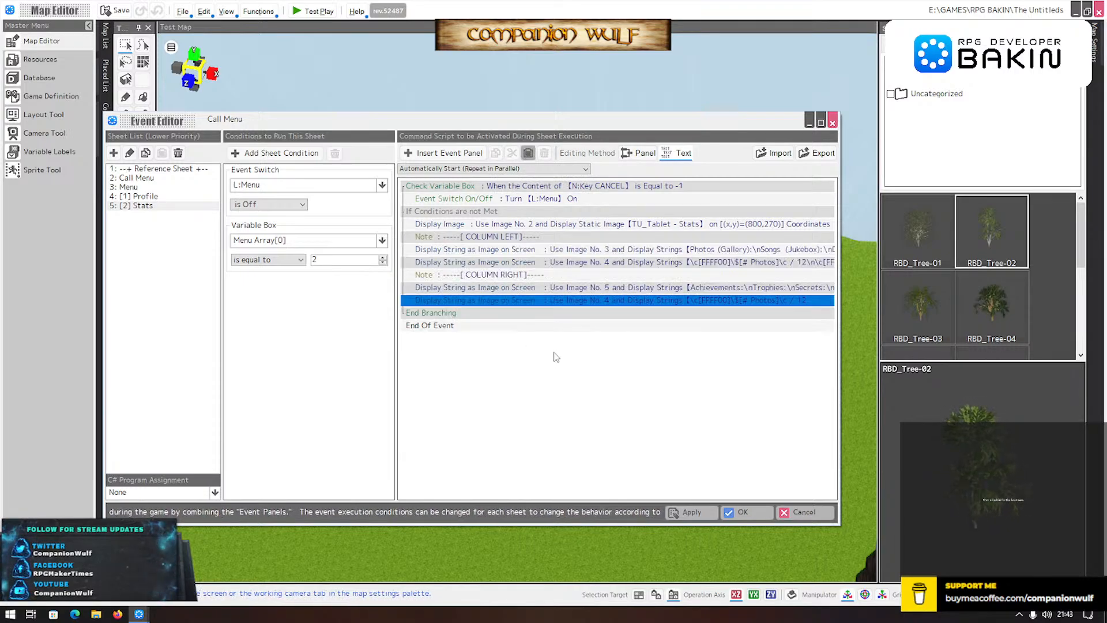
pyautogui.doubleClick(571, 302)
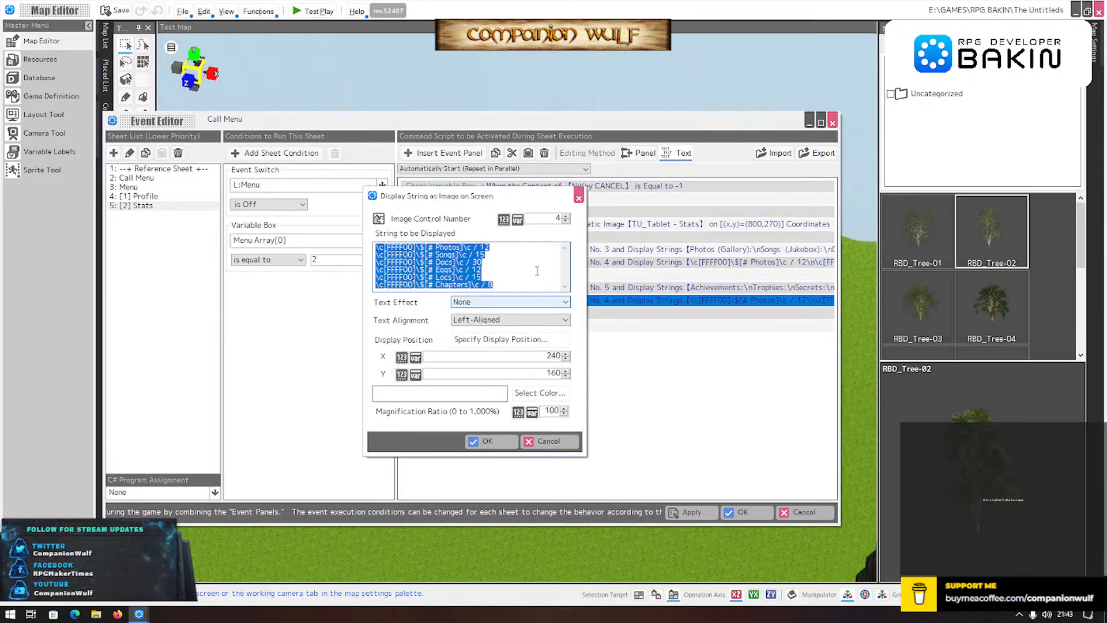
pyautogui.click(566, 217)
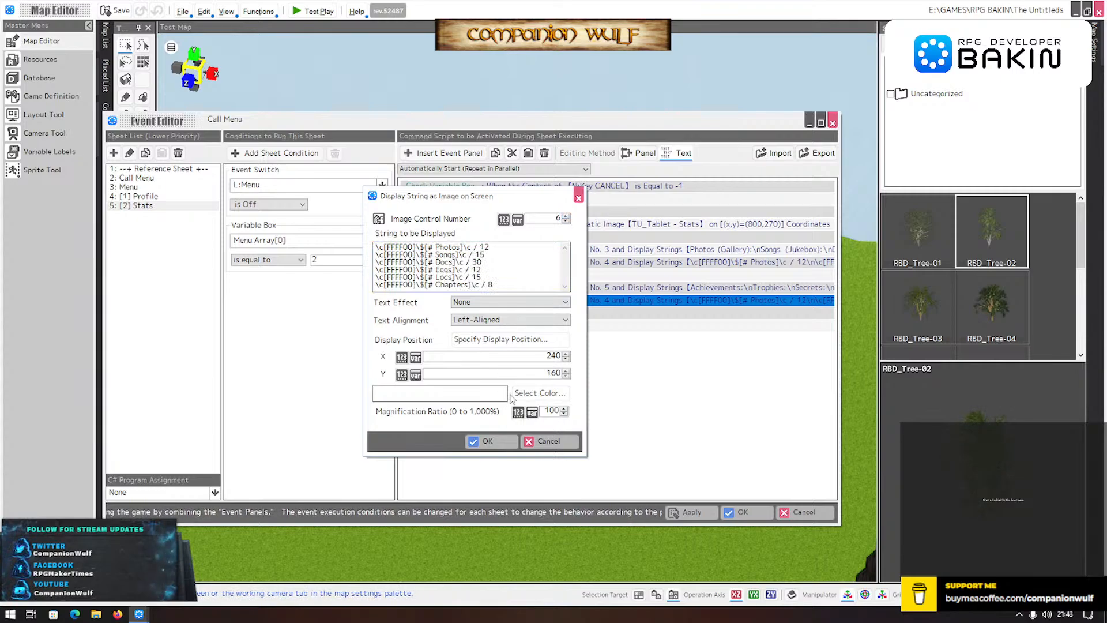
# - Replace the image 6 string with a single value line reading "\c[FFFF00]\$[# Ach]\c / 15"
pyautogui.click(522, 257)
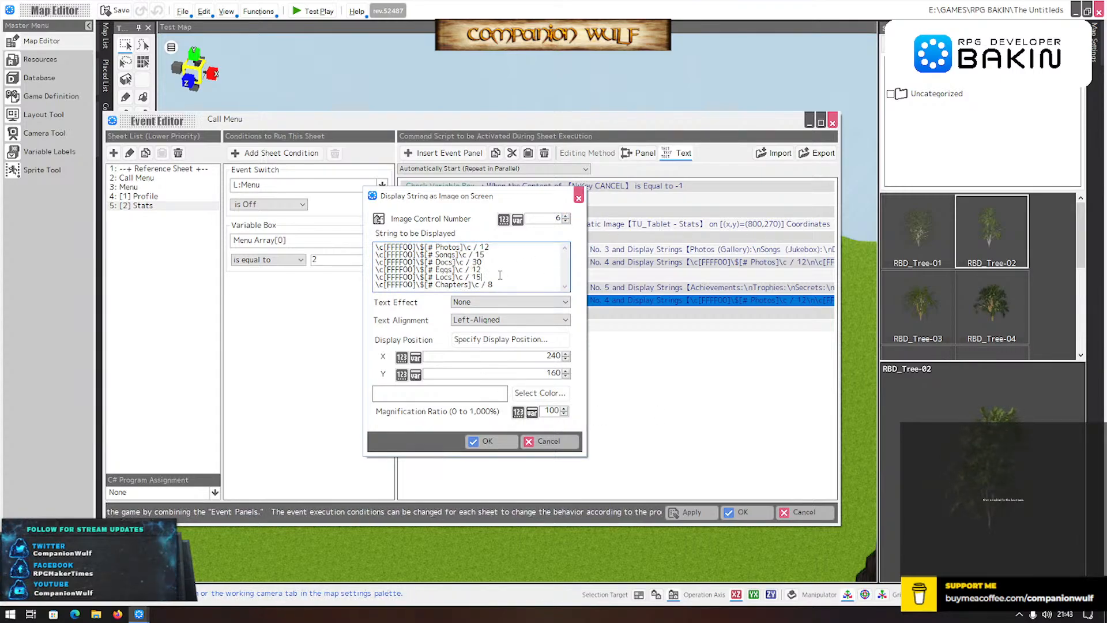
pyautogui.hotkey('ctrl', 'a')
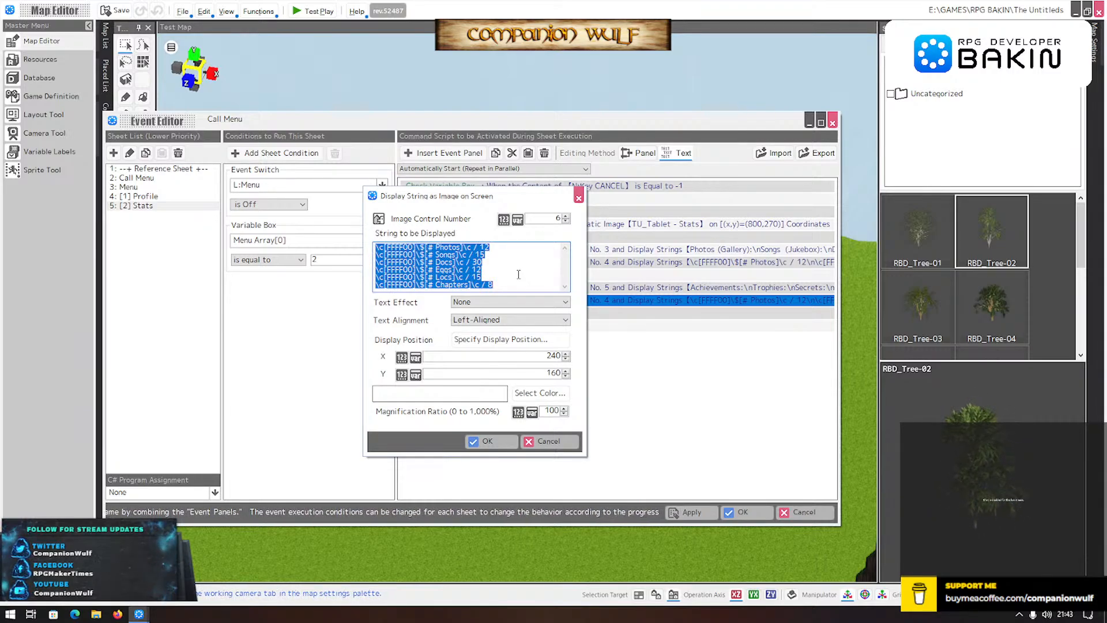
pyautogui.click(521, 257)
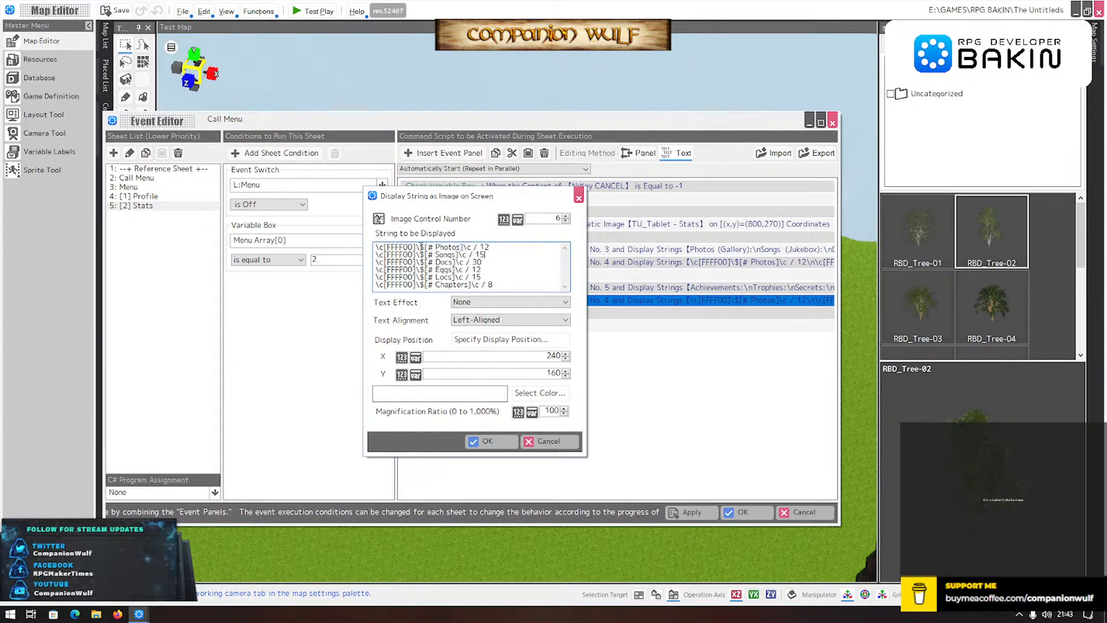
pyautogui.moveTo(425, 247); pyautogui.dragTo(348, 249)
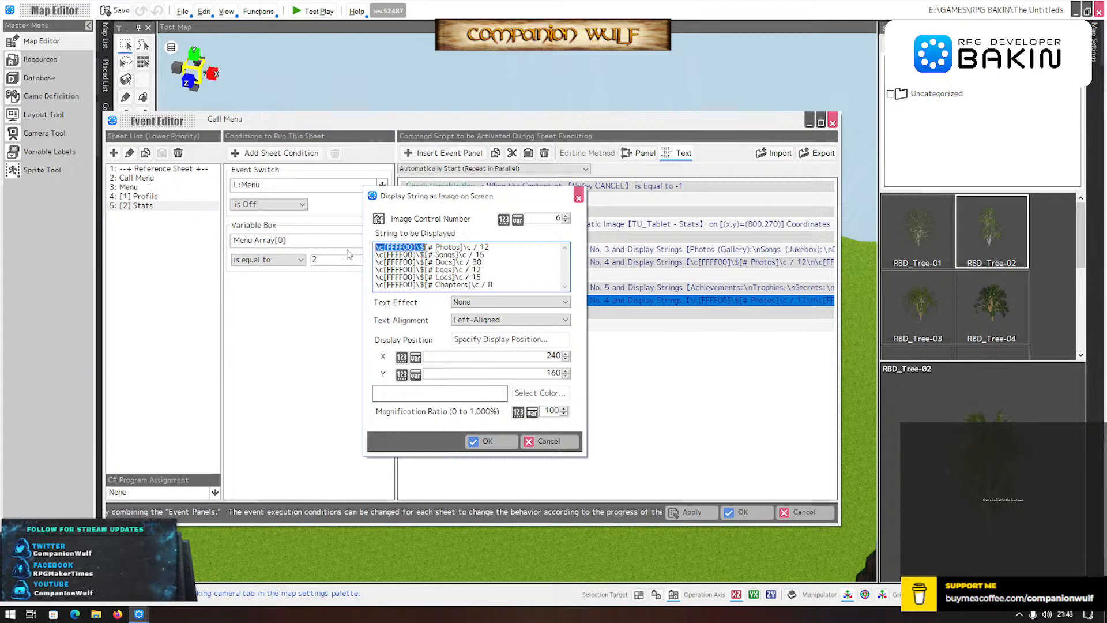
pyautogui.hotkey('ctrl', 'c')
pyautogui.hotkey('ctrl', 'a')
pyautogui.hotkey('ctrl', 'v')
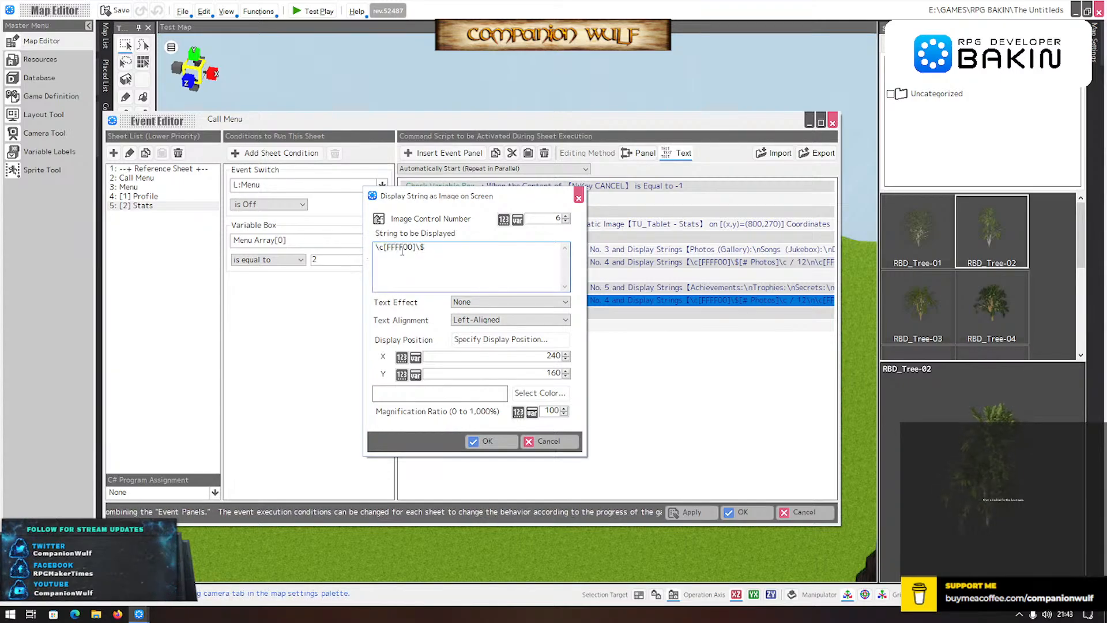
pyautogui.write('[')
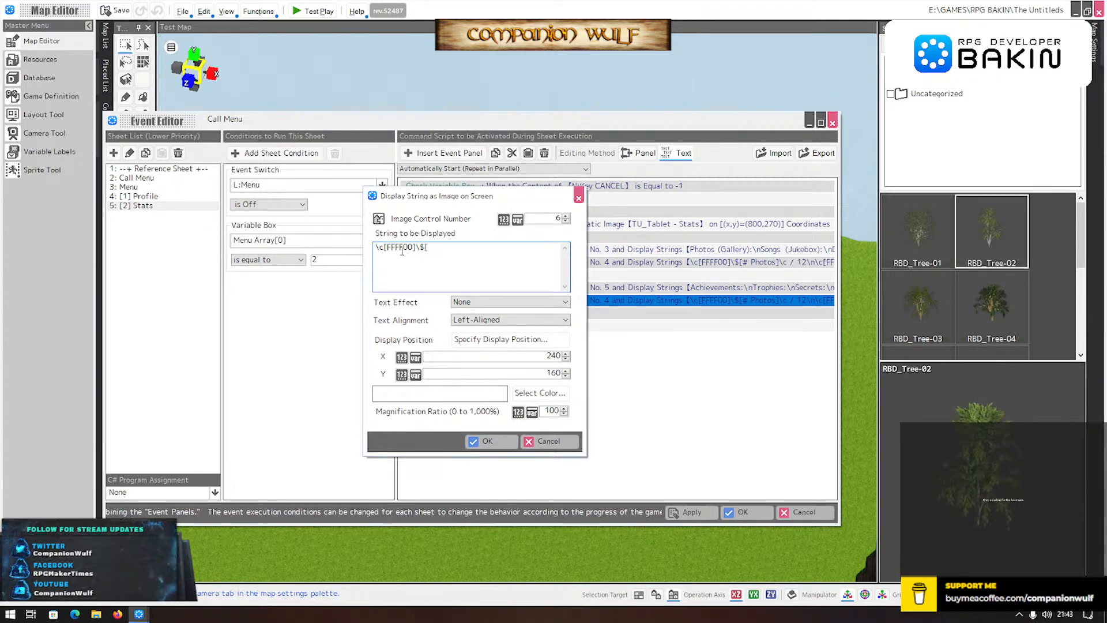
pyautogui.write('# Ach')
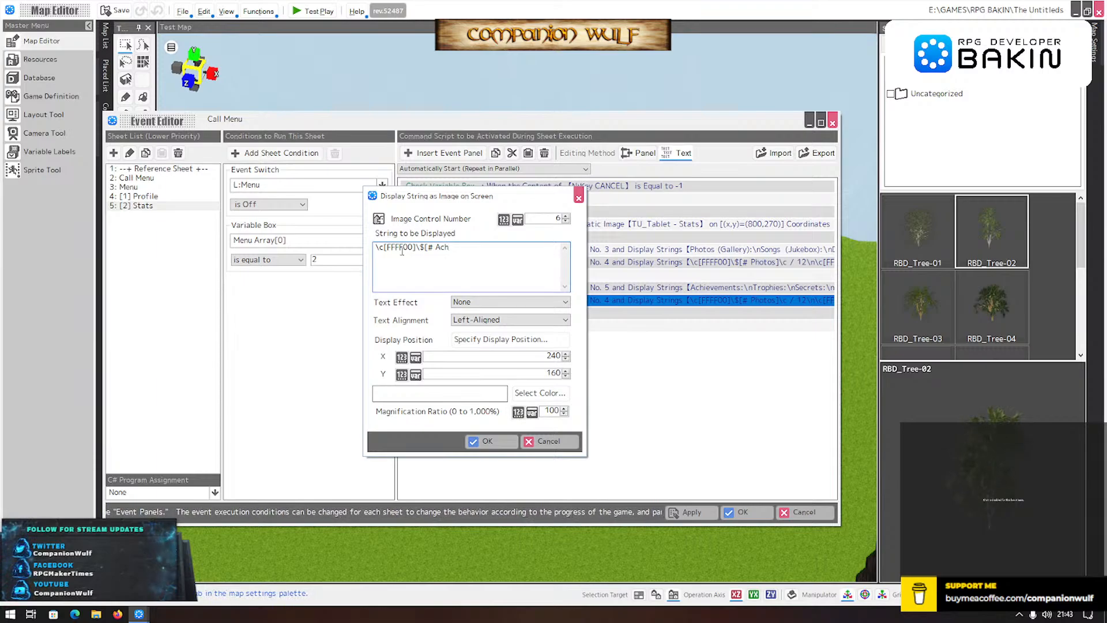
pyautogui.write(']')
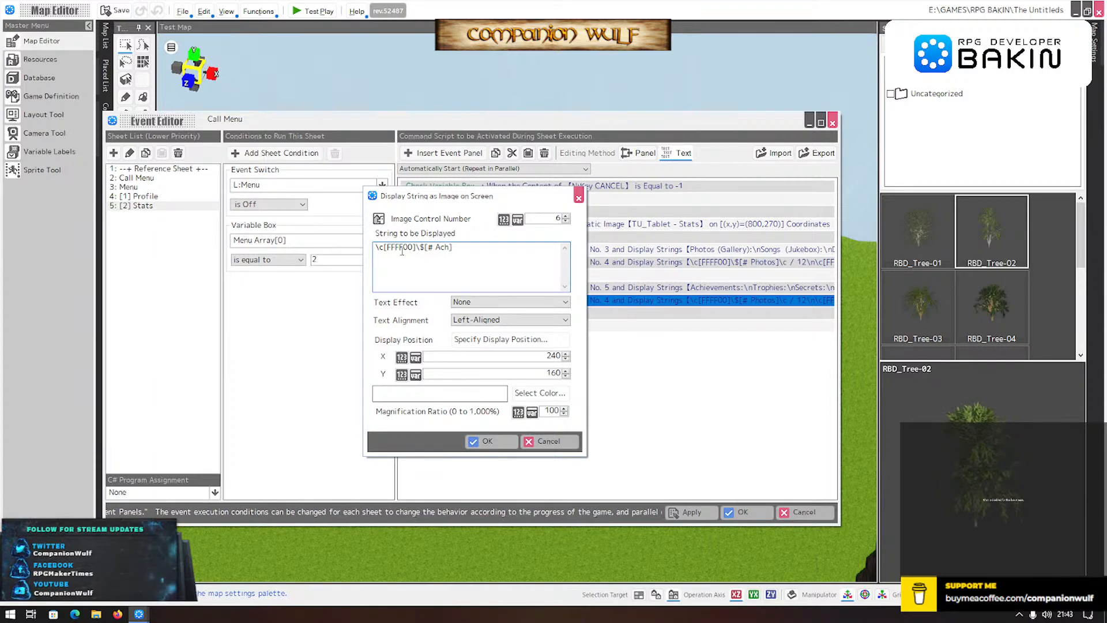
pyautogui.write('\\c / ')
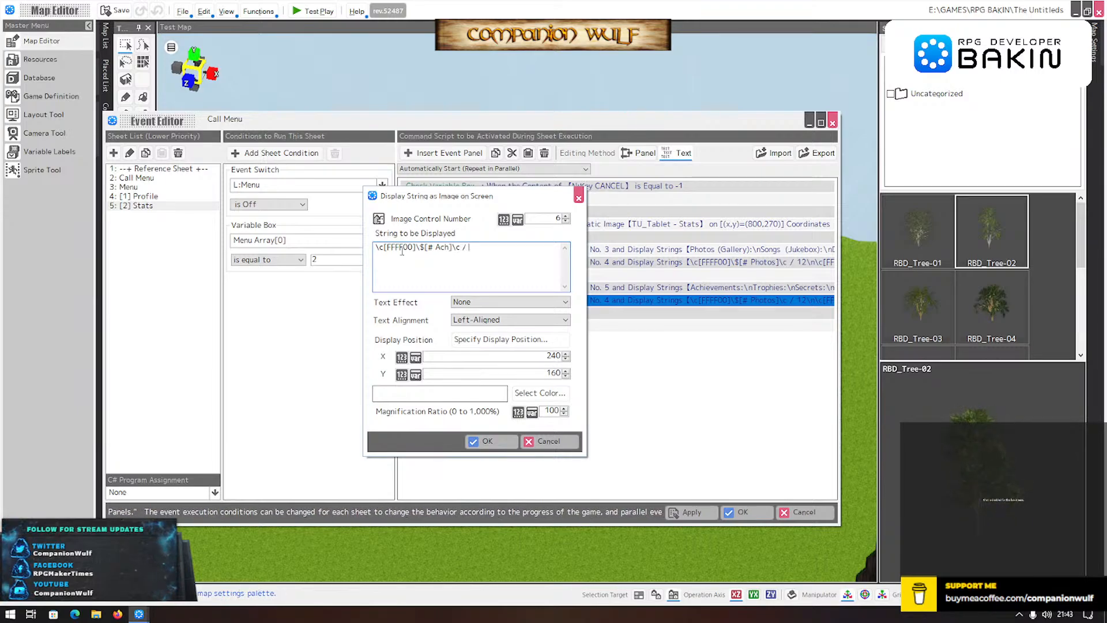
pyautogui.write('15')
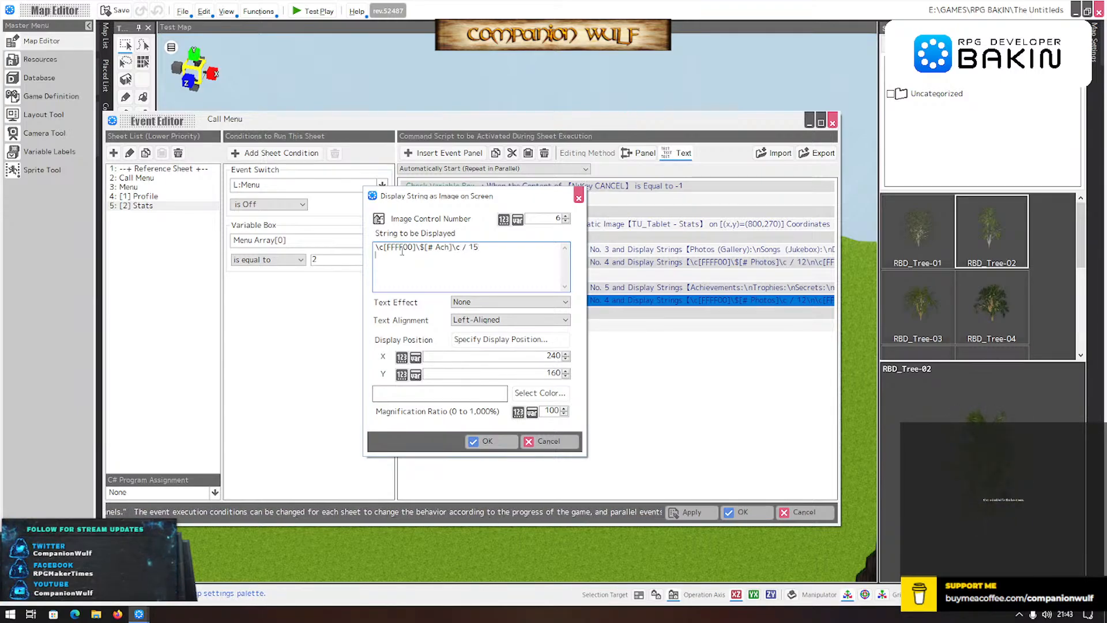
# - Add a second value line reading "\c[FFFF00]\$[# Trophies]\c / 15" below the Ach line
pyautogui.press('Return')
pyautogui.hotkey('ctrl', 'v')
pyautogui.write('[')
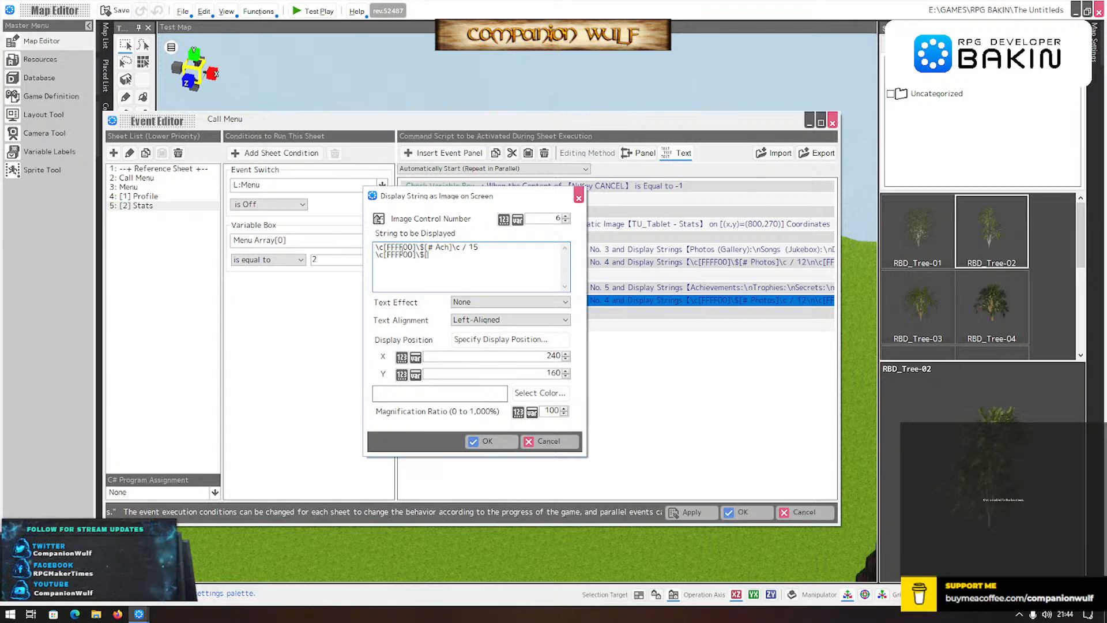
pyautogui.write('# Tr')
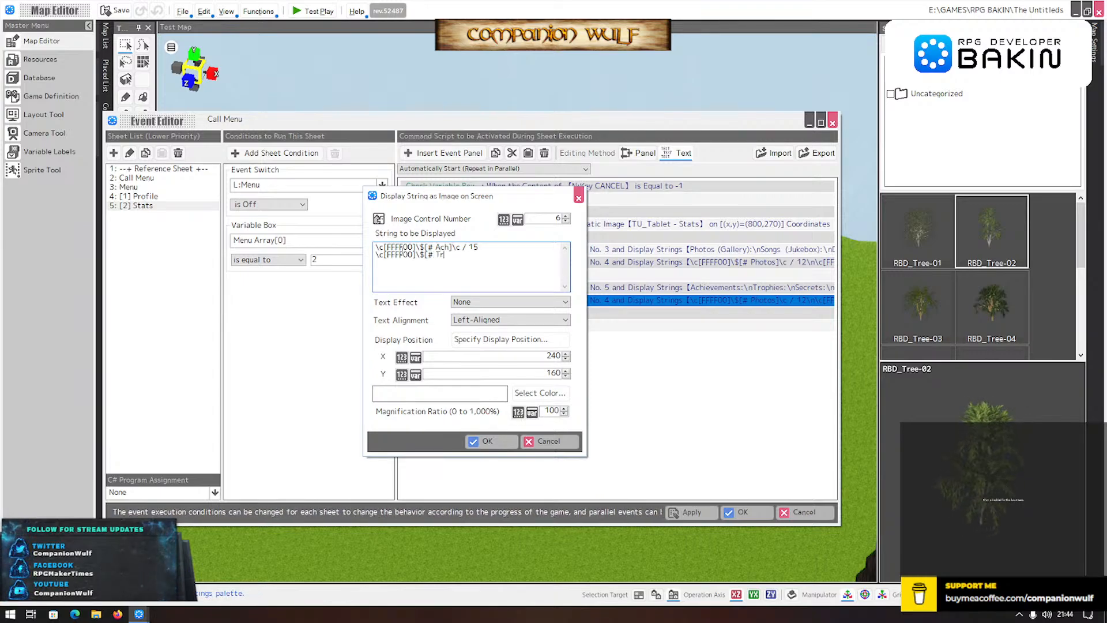
pyautogui.write('ophie')
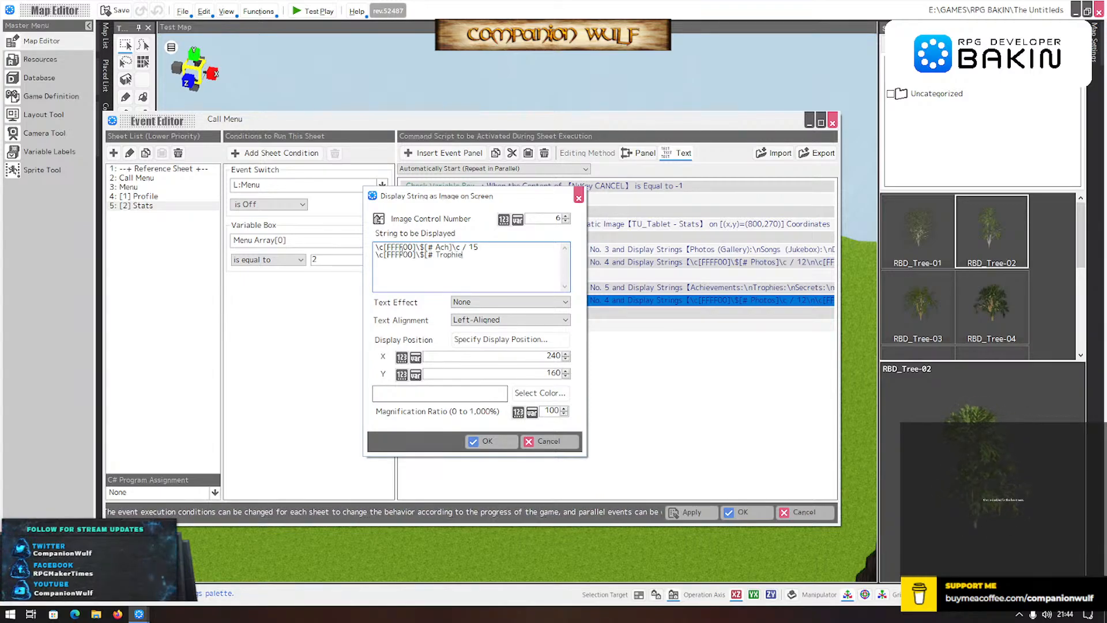
pyautogui.write('s]')
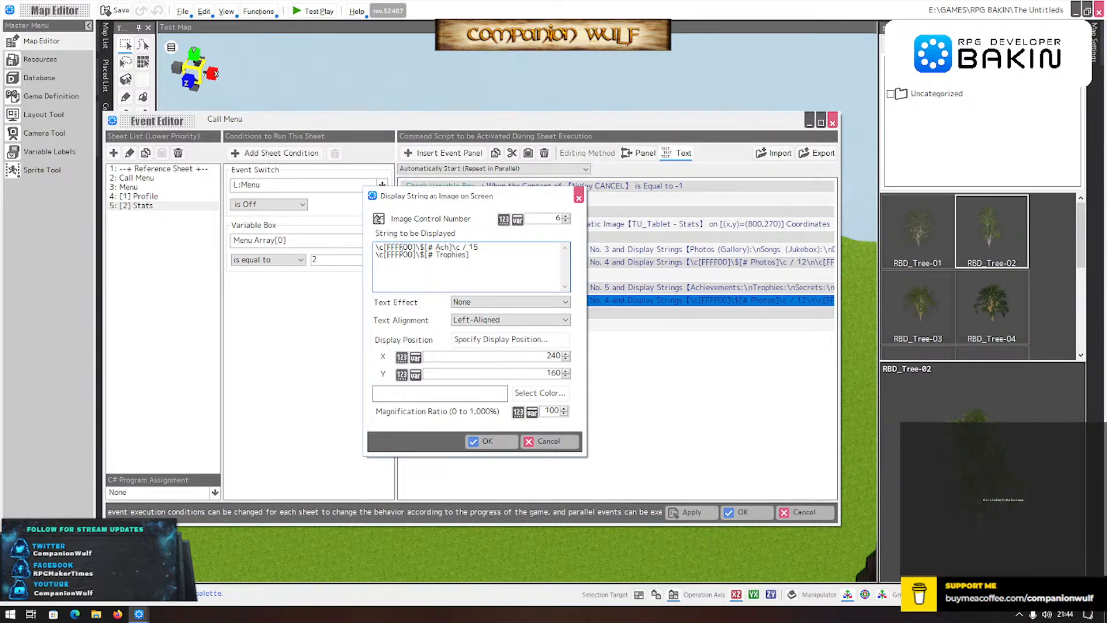
pyautogui.write('\\c')
pyautogui.write(' / 15')
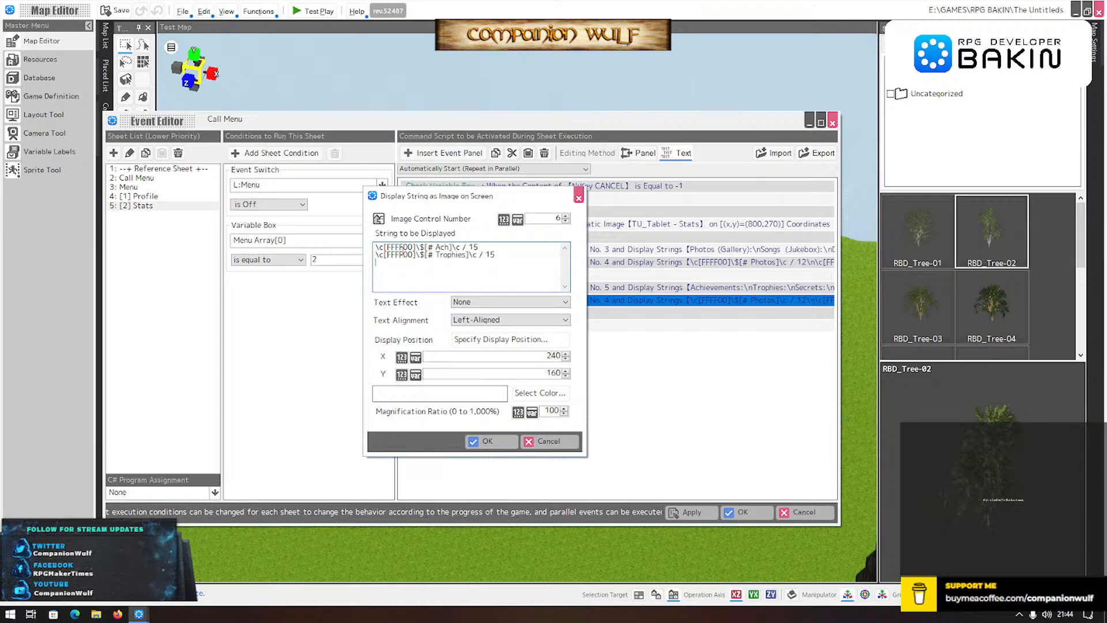
# - Add a third value line reading "\c[FFFF00]\$\$[# Secrets]\c / 12" below the Trophies line
pyautogui.write('\\c[FFFF00]\\$')
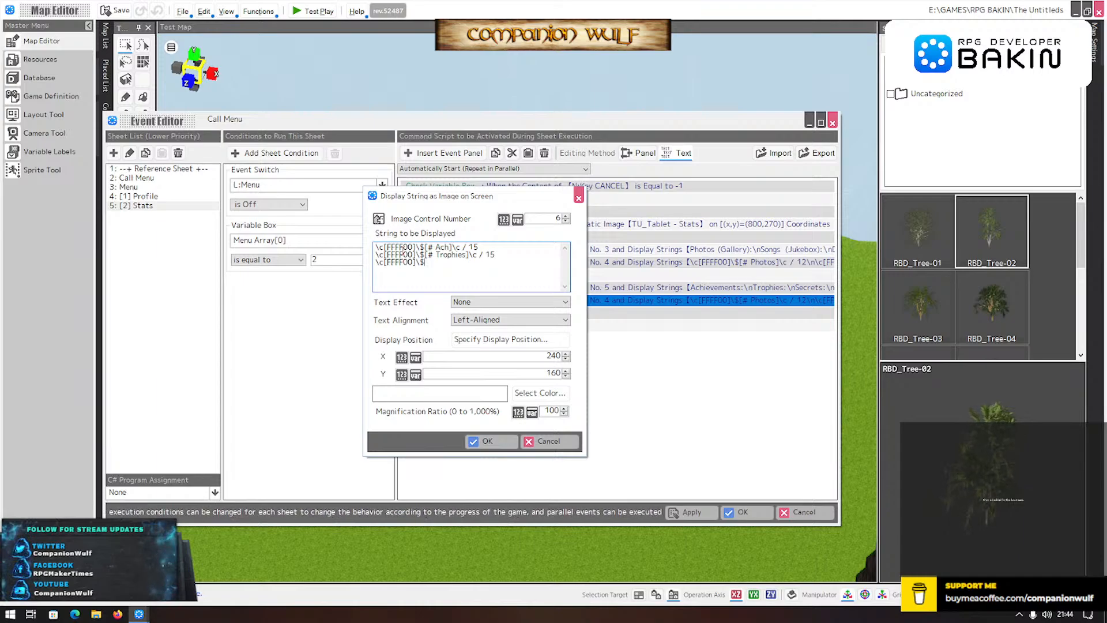
pyautogui.write('$')
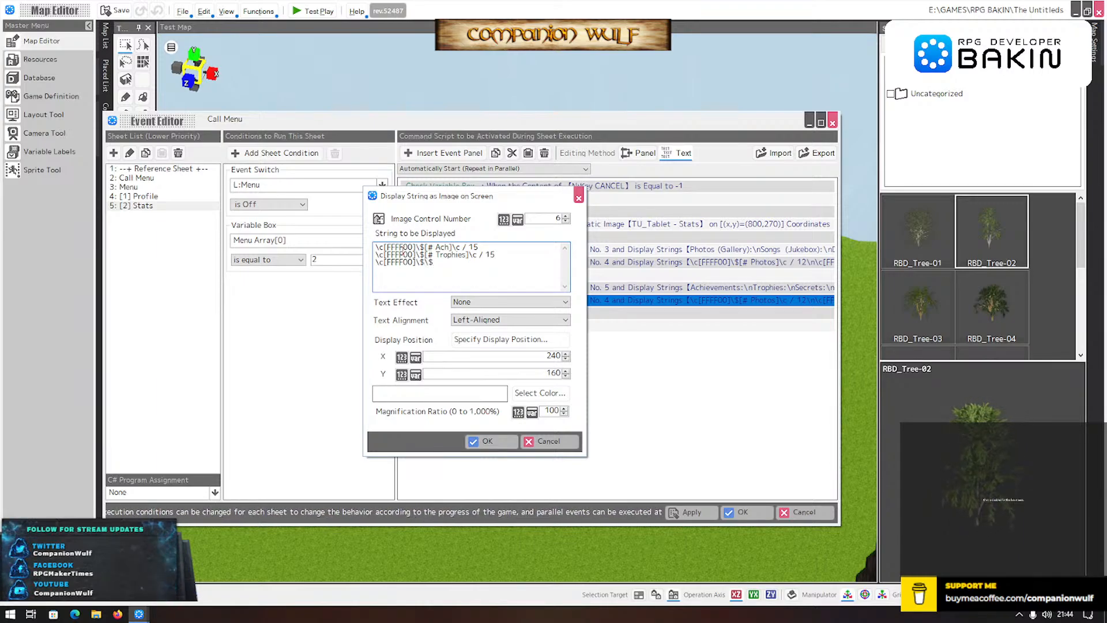
pyautogui.write('[')
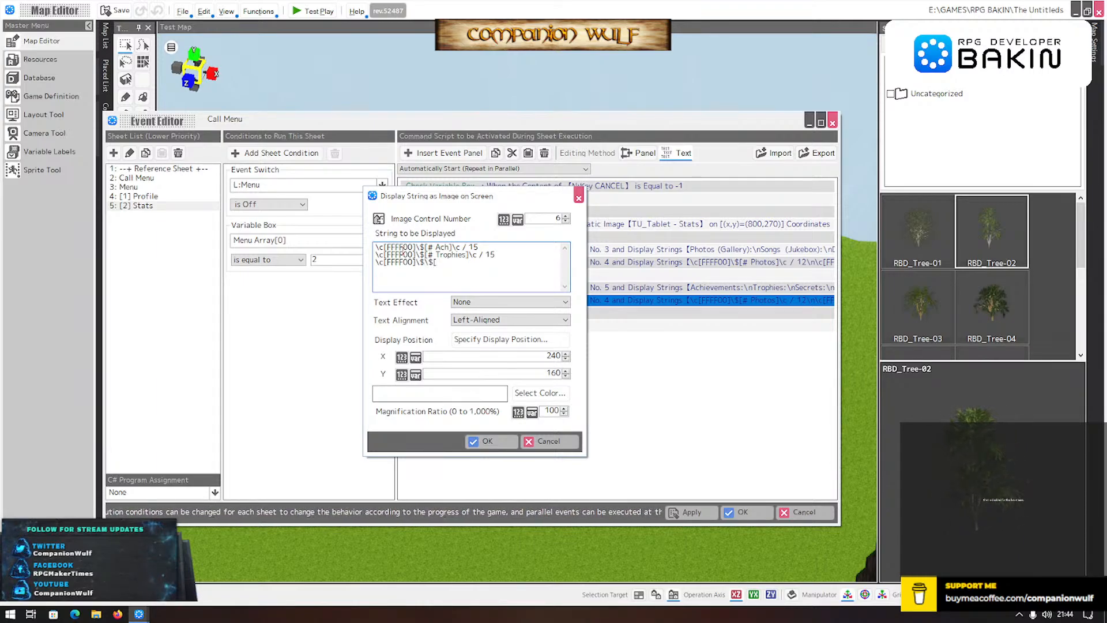
pyautogui.write('# Secrets')
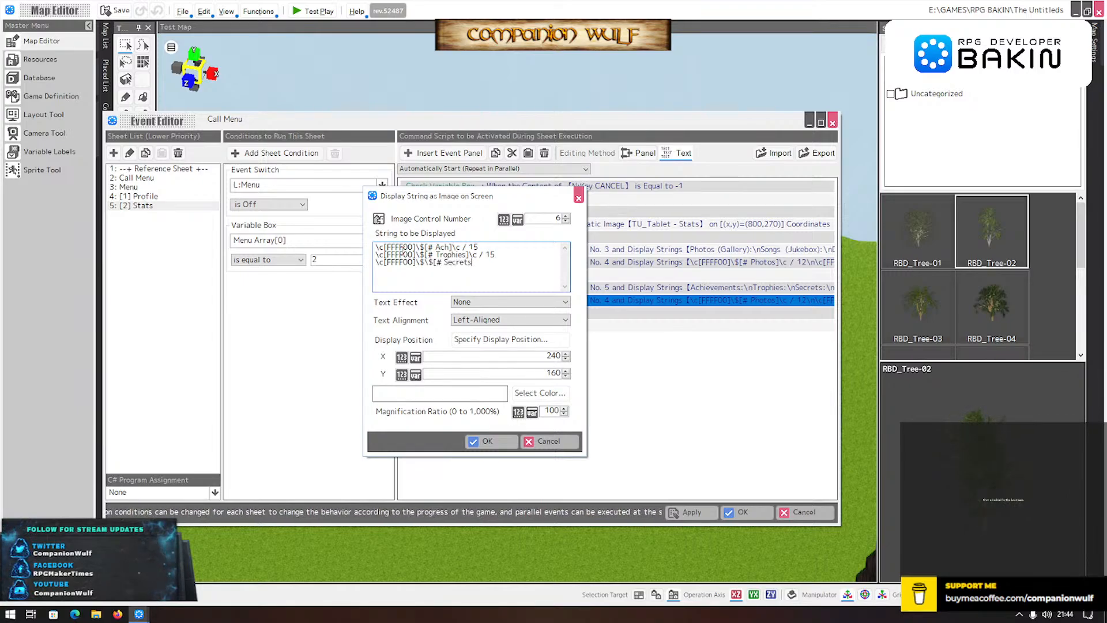
pyautogui.write(']')
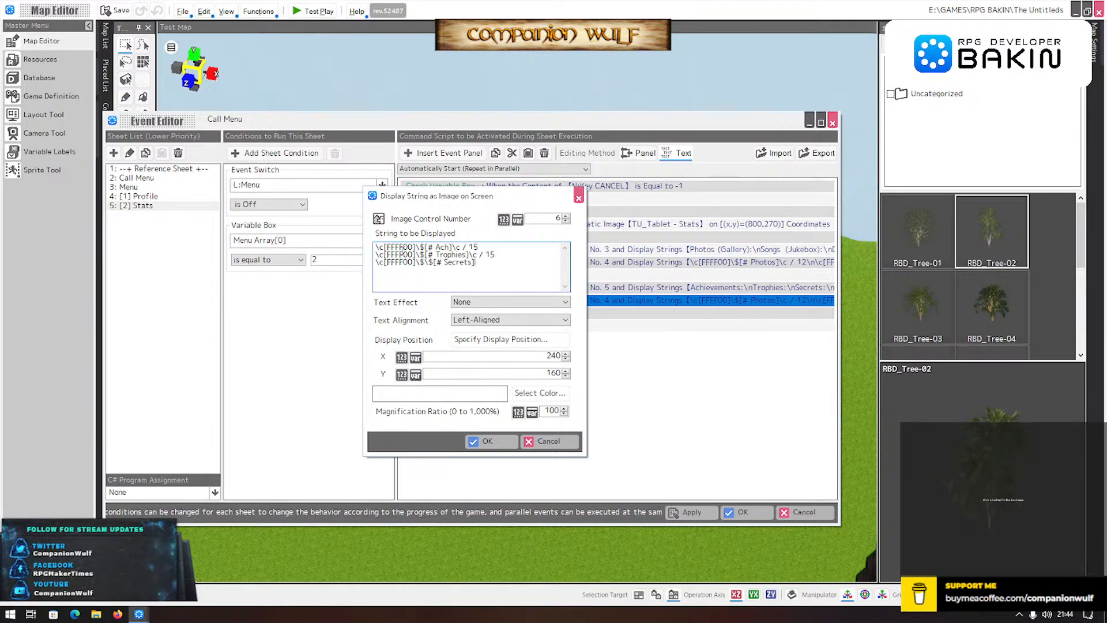
pyautogui.write('\\c')
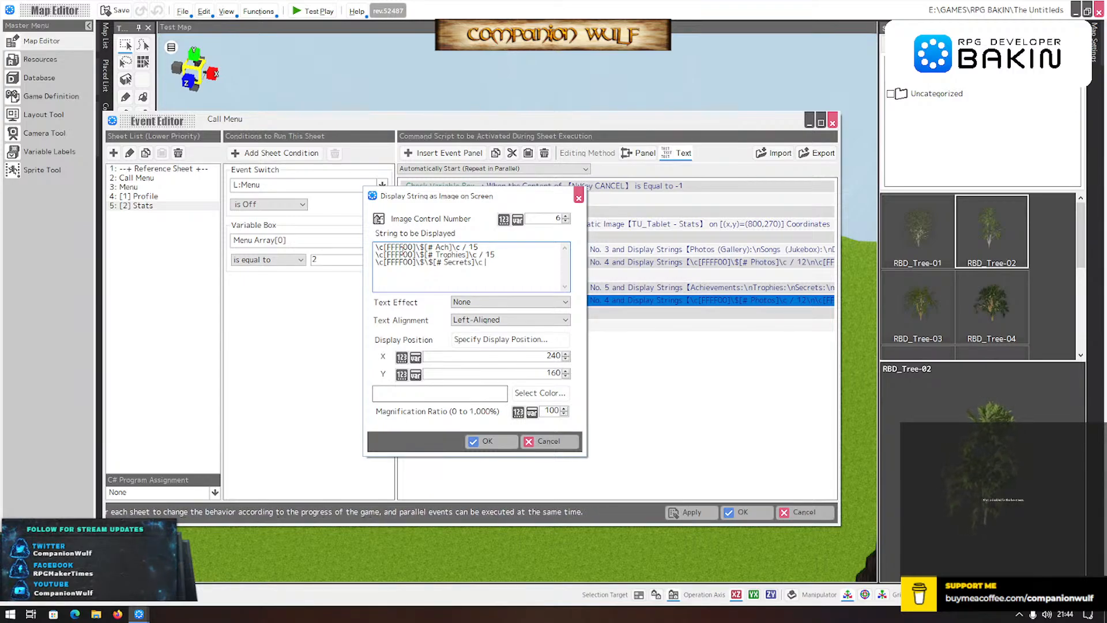
pyautogui.write('/ 12')
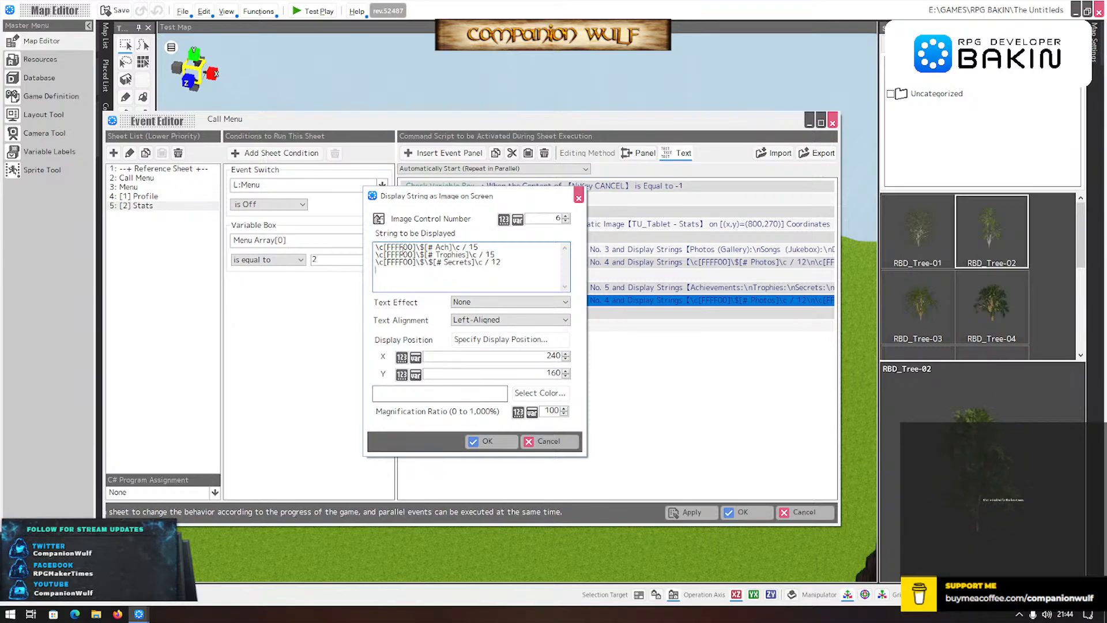
# - Add a fourth value line reading "\c[FFFF00]\$[# Puzzle]\c / 24" below the Secrets line
pyautogui.press('Return')
pyautogui.write('\\c[FFFF00]\\$')
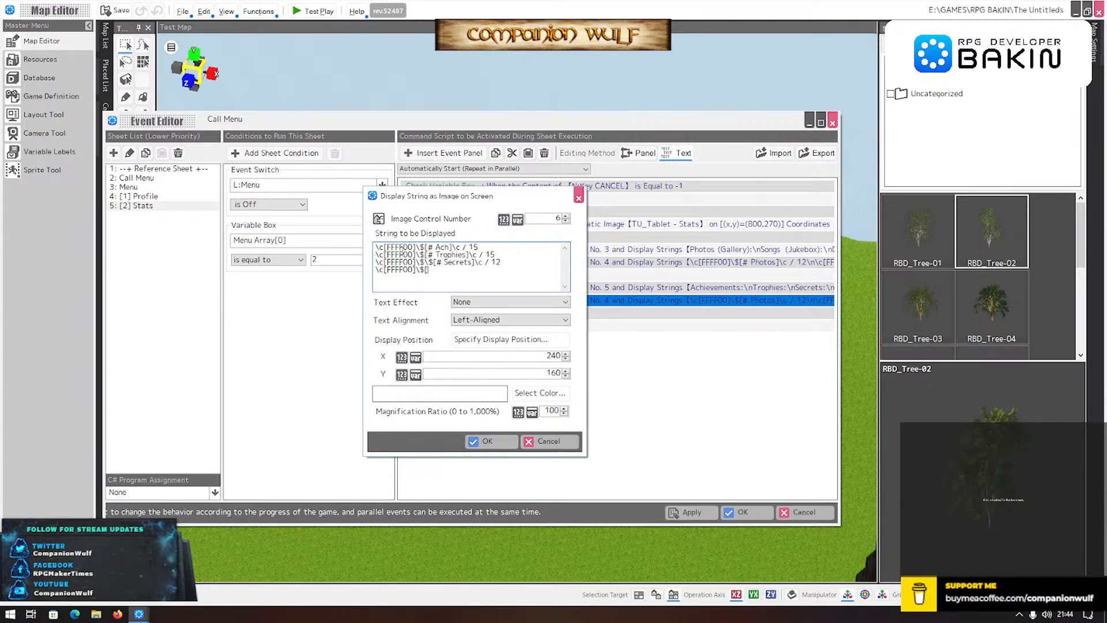
pyautogui.write('[#')
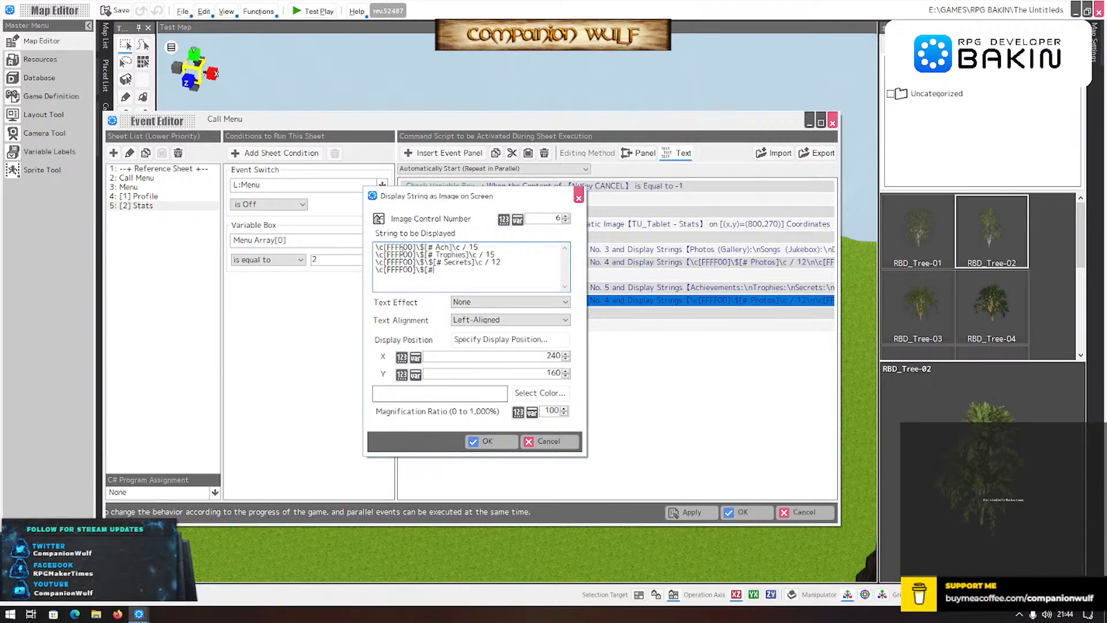
pyautogui.write(' Puzzle')
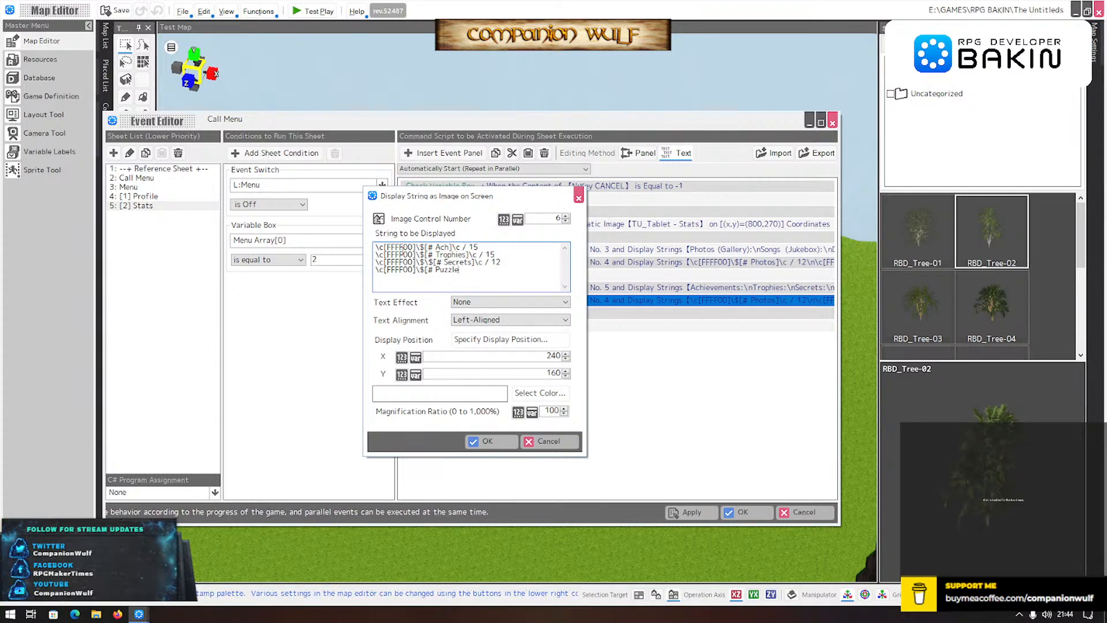
pyautogui.write(']\\c')
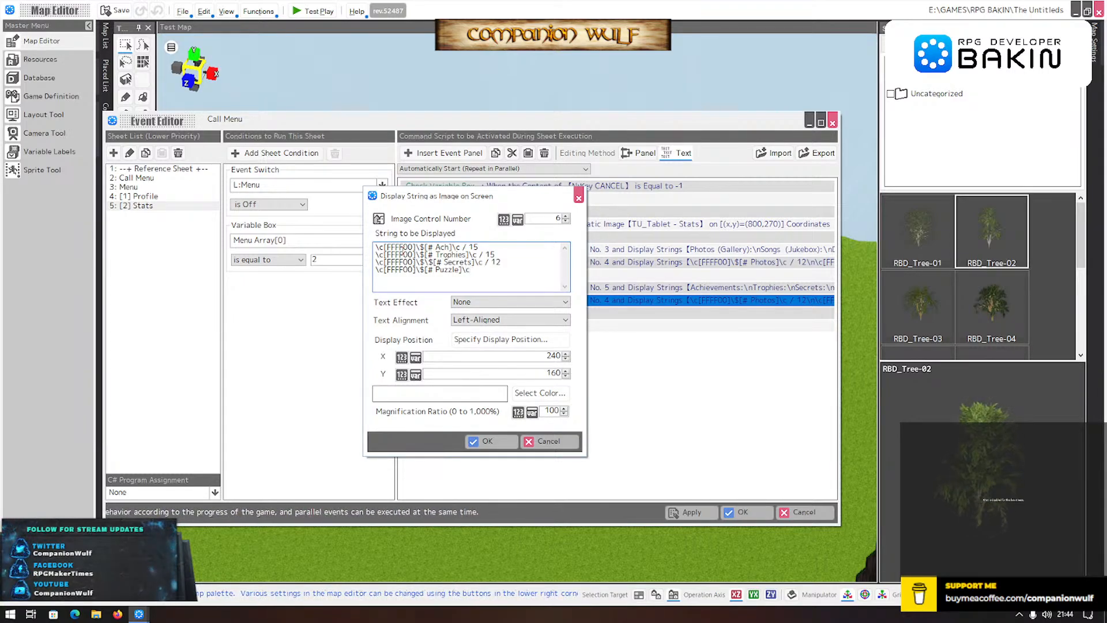
pyautogui.write(' /')
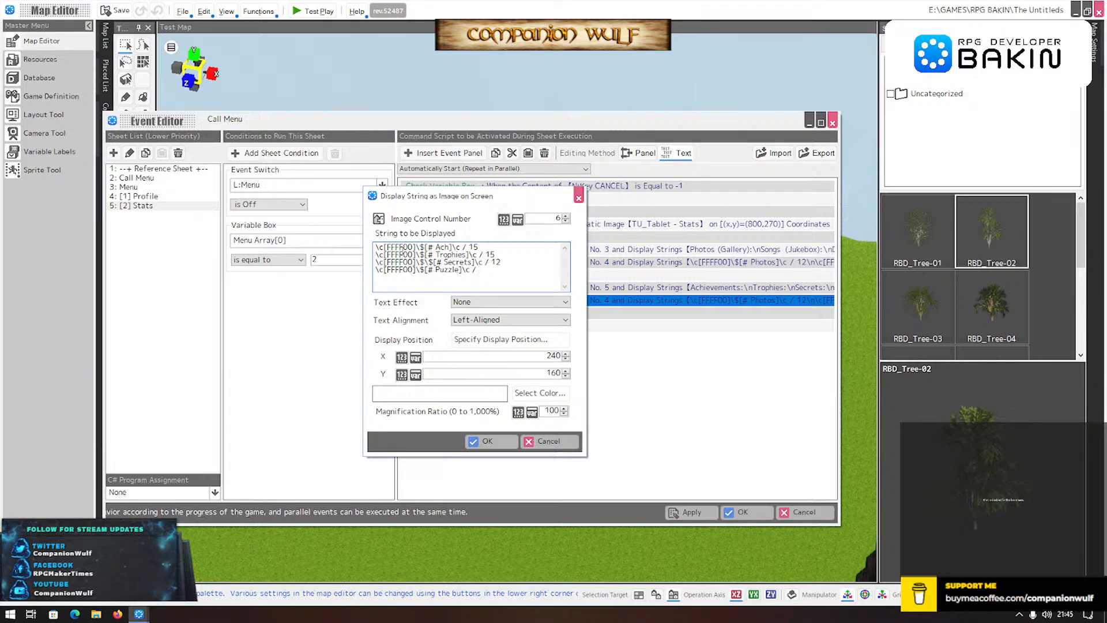
pyautogui.write(' 25')
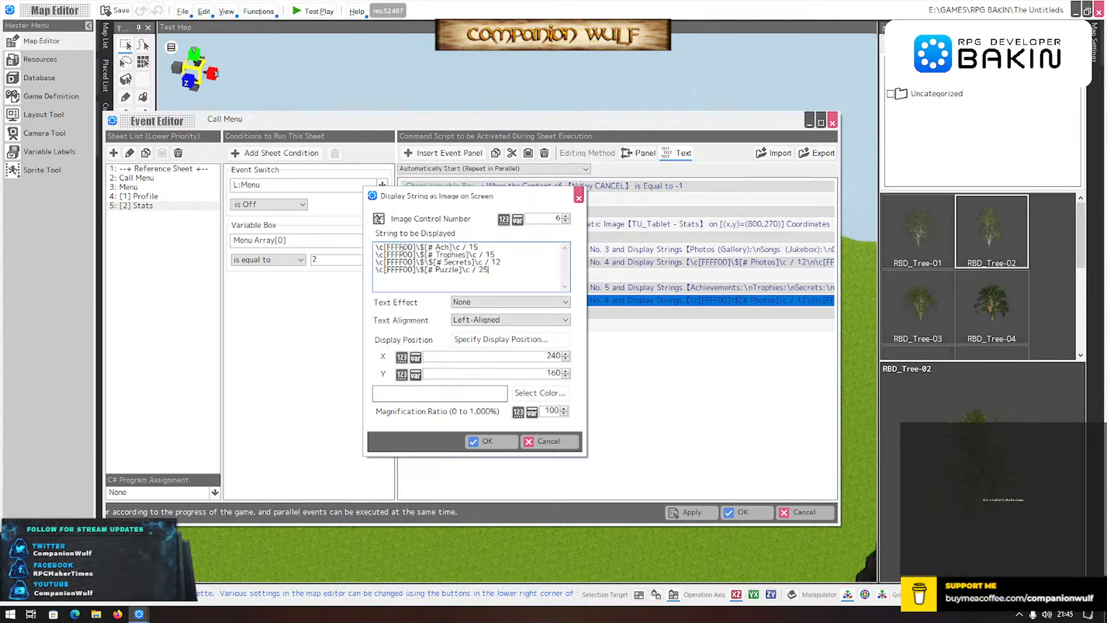
pyautogui.press('BackSpace')
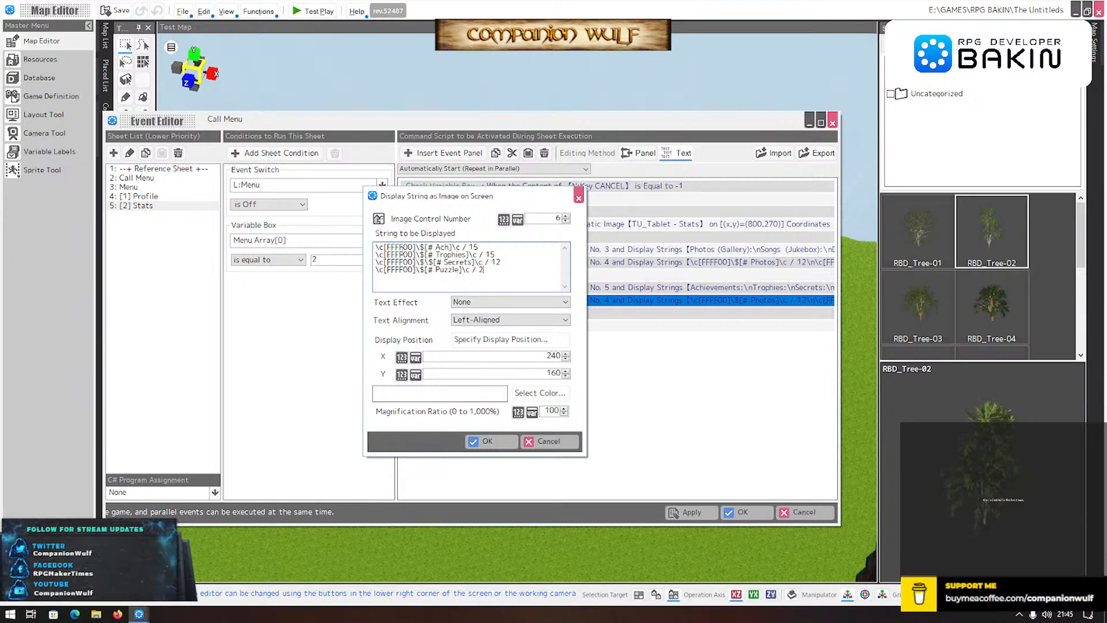
pyautogui.write('36')
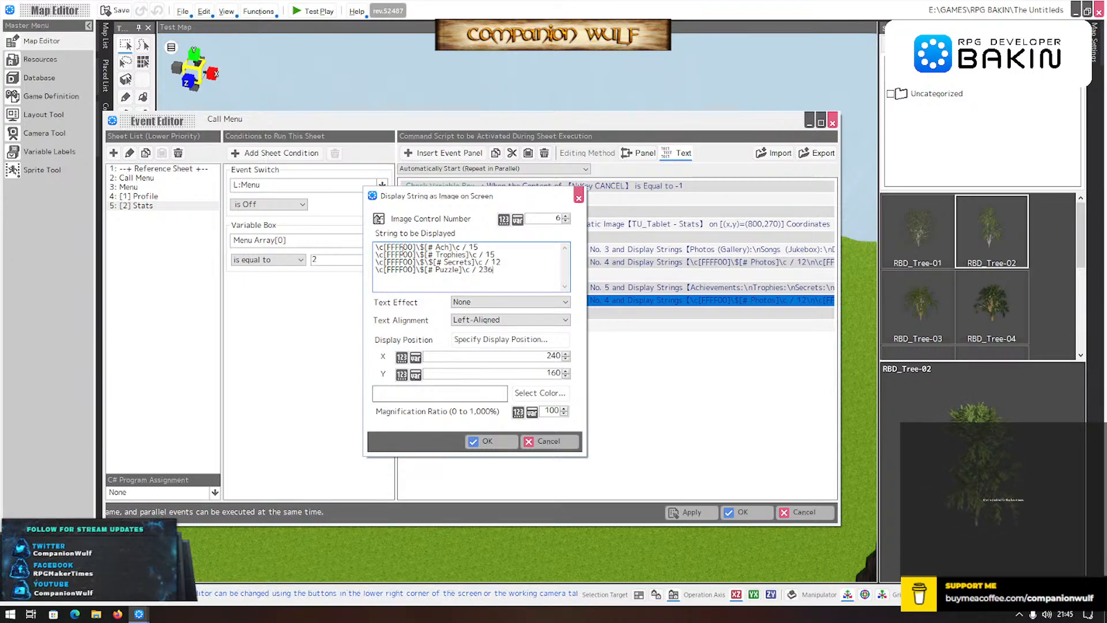
pyautogui.press('BackSpace')
pyautogui.press('BackSpace')
pyautogui.press('BackSpace')
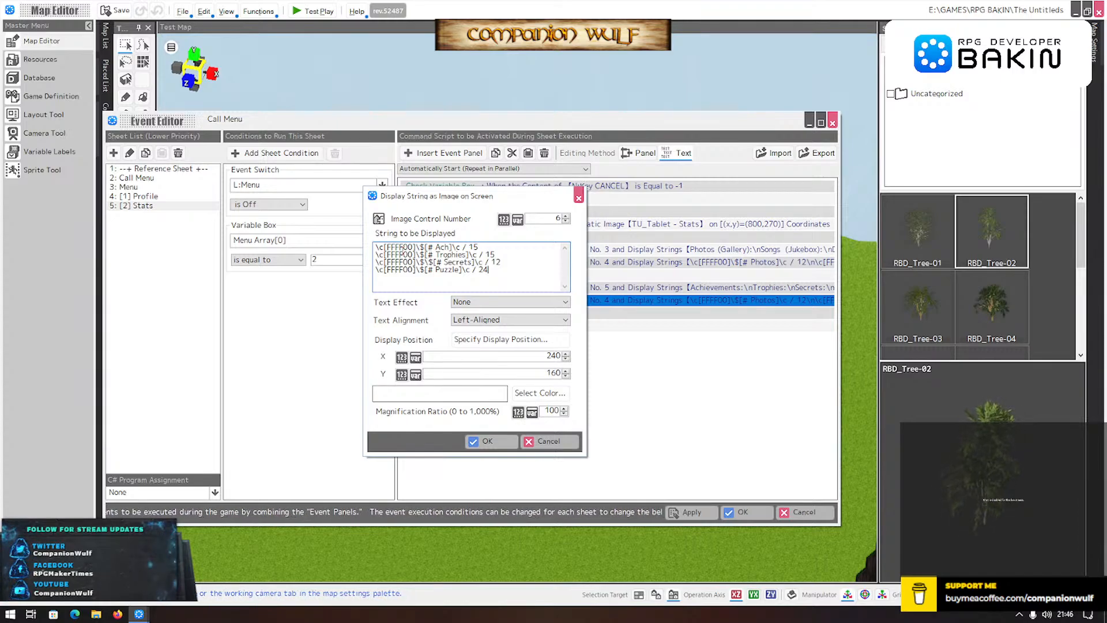
# - Add value lines "\c[FFFF00]\$[# Backgrounds]\c / 10" and "\c[FFFF00]\$[# Posters]\c / 12" below the Puzzle line and accept the image 6 string
pyautogui.press('Return')
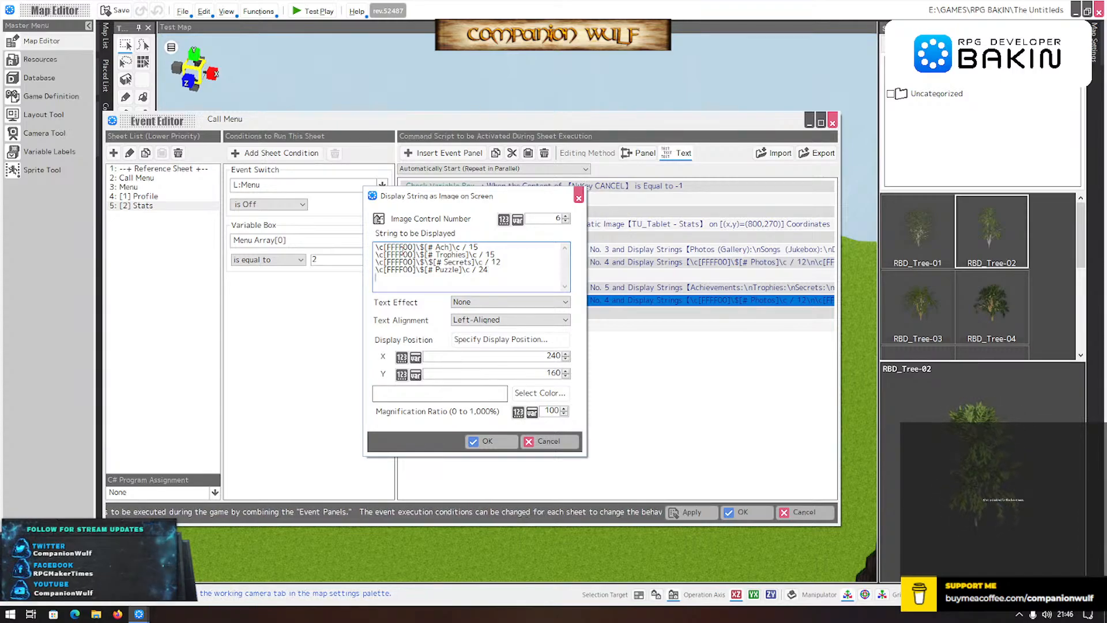
pyautogui.write('\\c[FFFF00]\\$[')
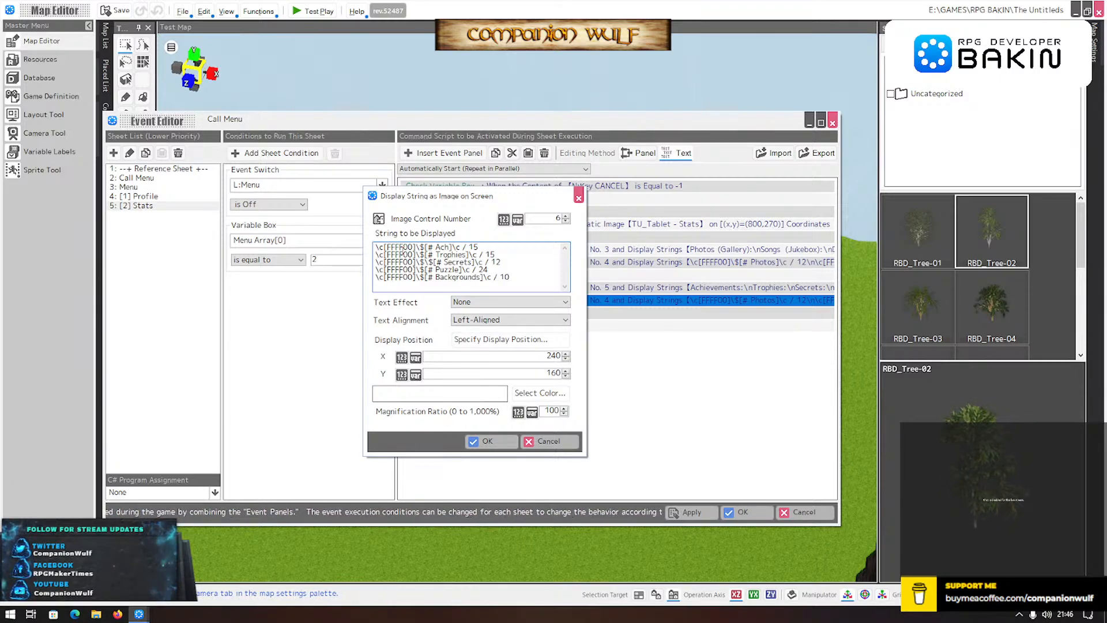
pyautogui.write('\\c[FFFF00]\\$[')
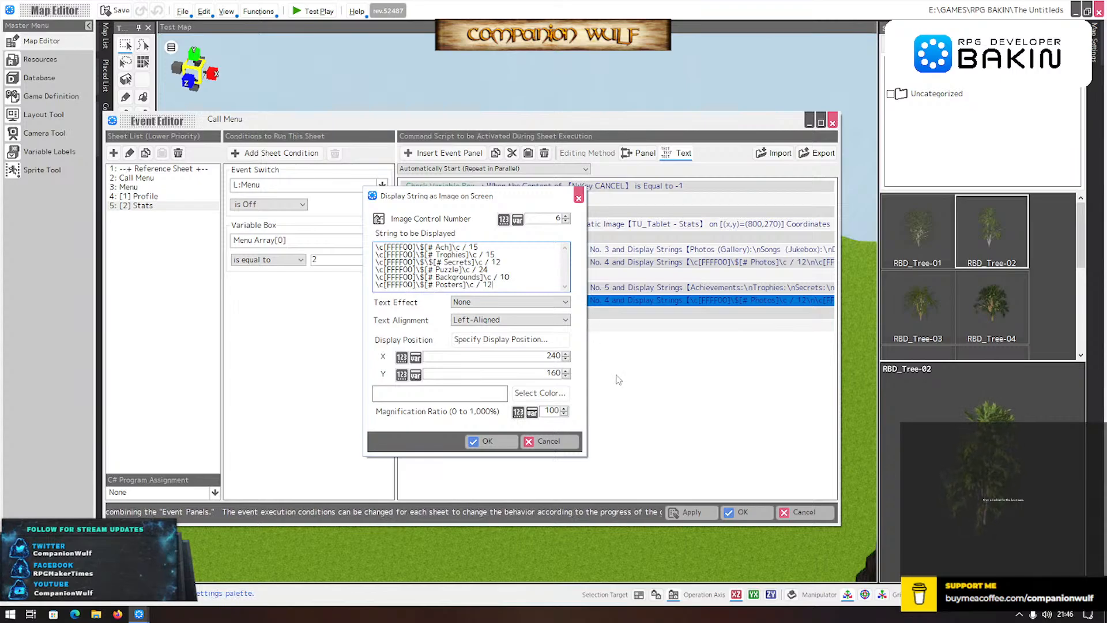
pyautogui.click(483, 442)
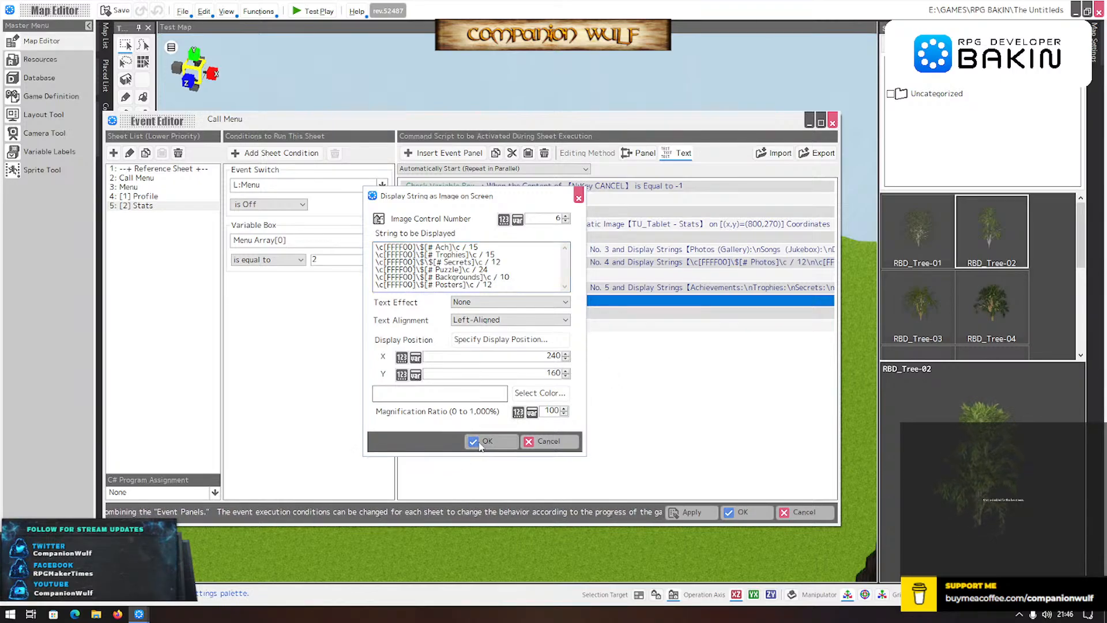
# - Open the image 3 label string on the Stats sheet for review and launch the Calculator app
pyautogui.doubleClick(608, 252)
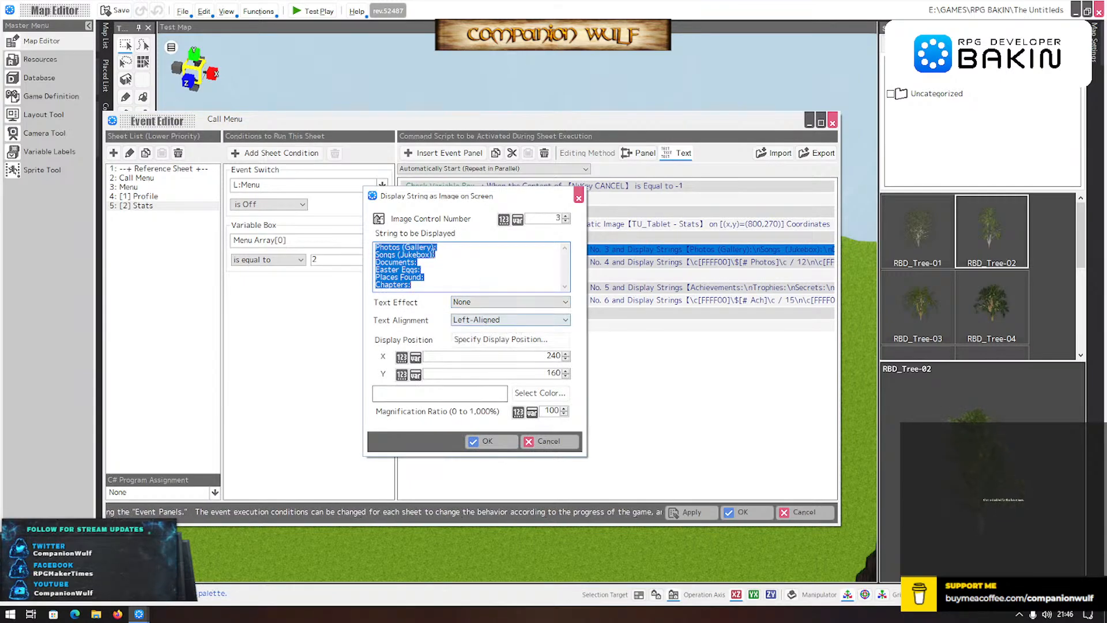
pyautogui.click(400, 258)
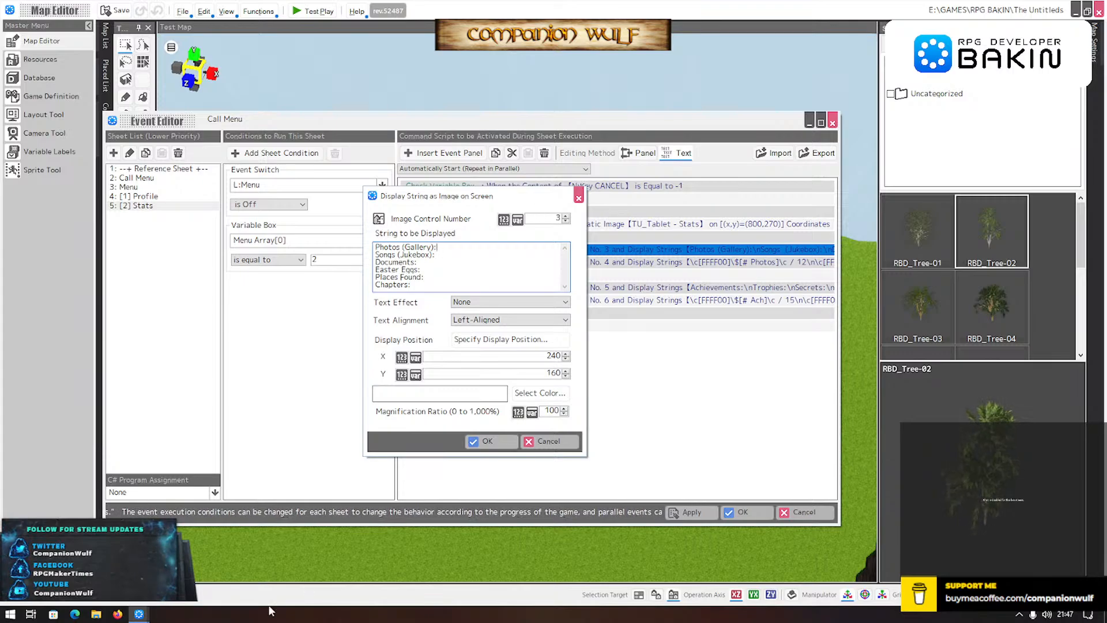
pyautogui.click(7, 615)
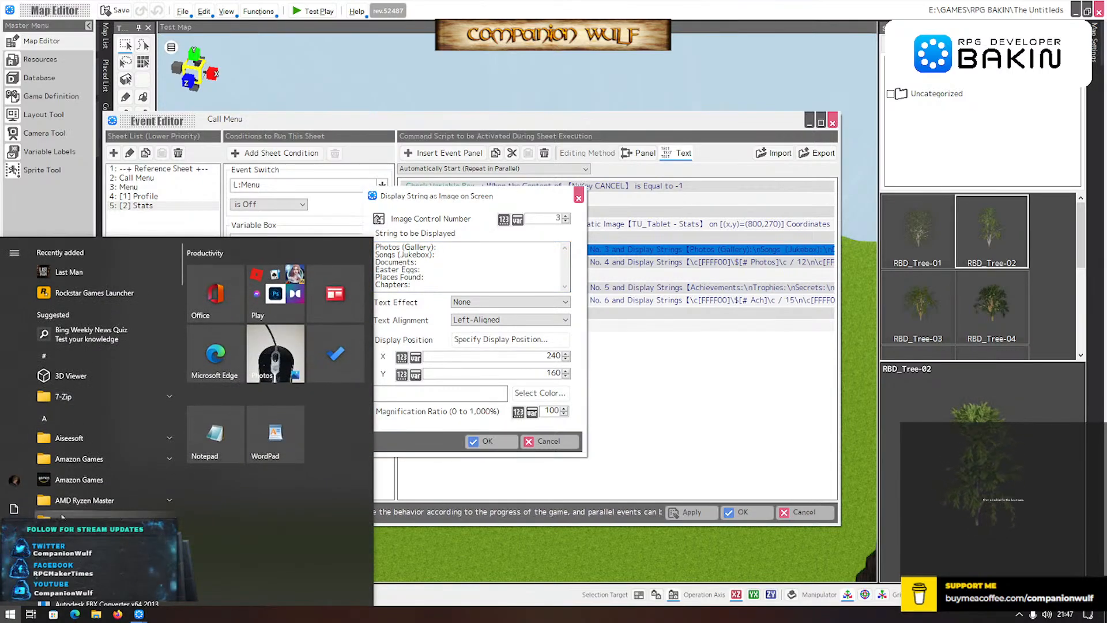
pyautogui.write('calc')
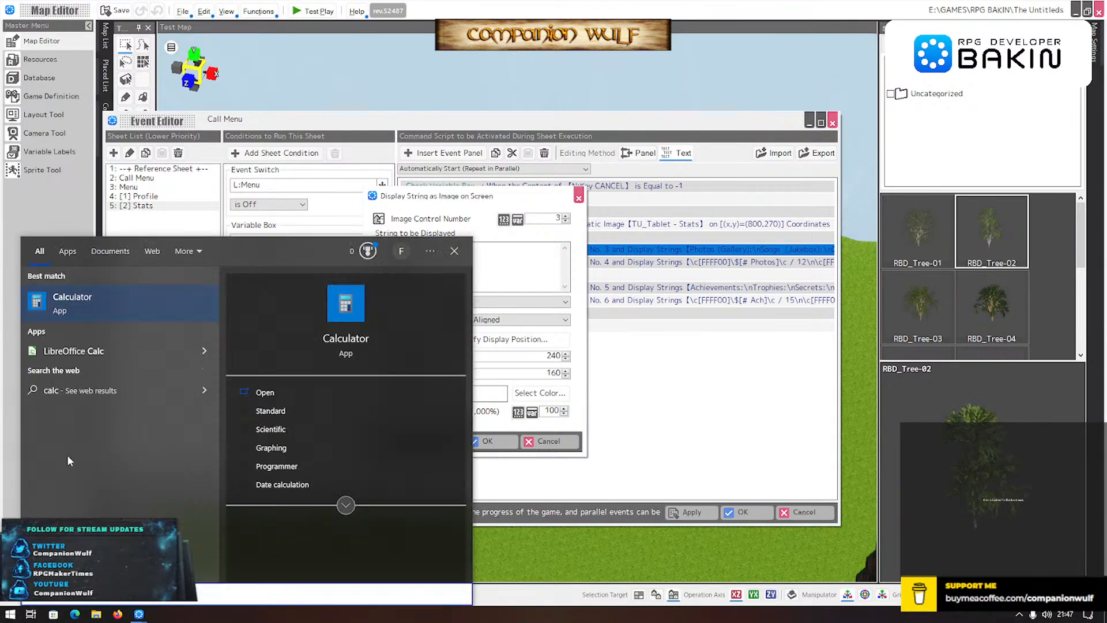
pyautogui.click(81, 309)
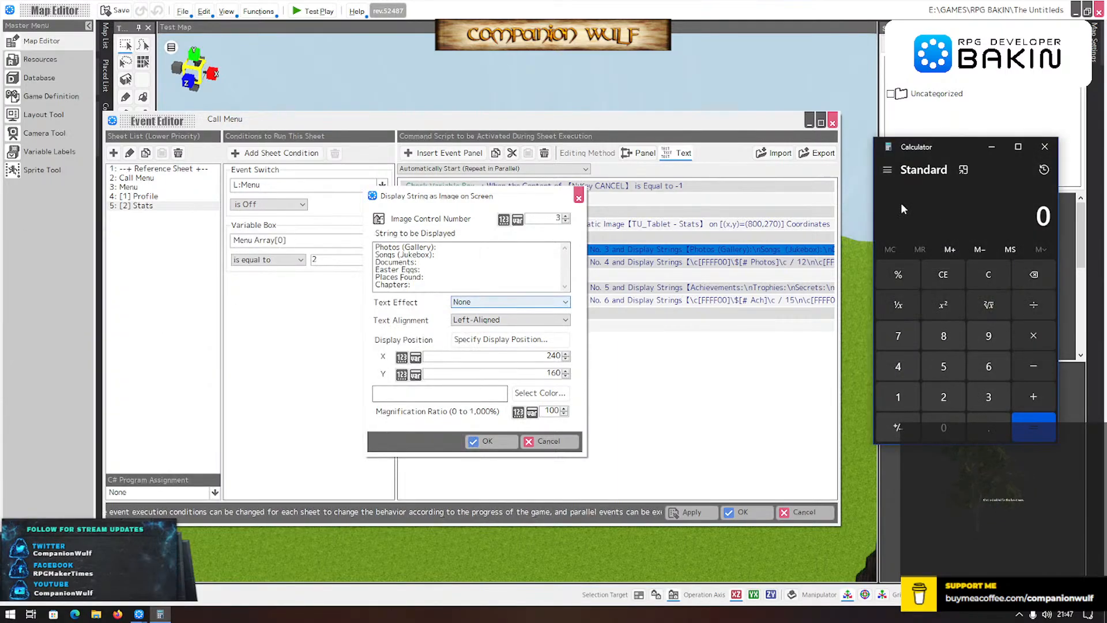
# - Calculate 17 × 8 × 3 and close the image 3 string settings
pyautogui.click(898, 398)
pyautogui.click(894, 308)
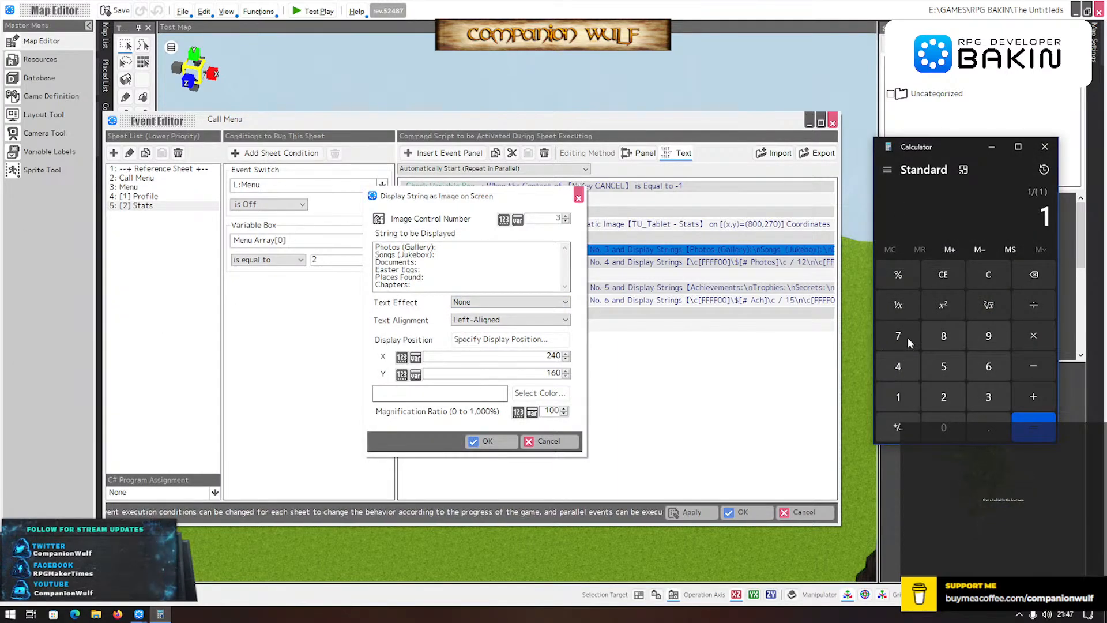
pyautogui.click(898, 397)
pyautogui.click(898, 336)
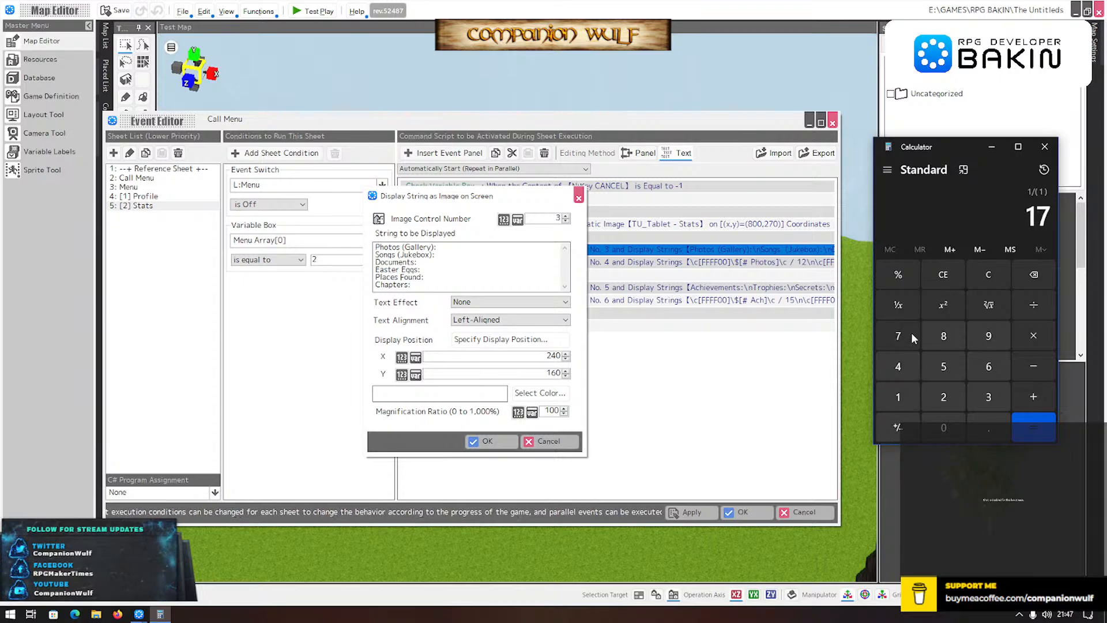
pyautogui.click(1024, 338)
pyautogui.click(952, 336)
pyautogui.click(1032, 425)
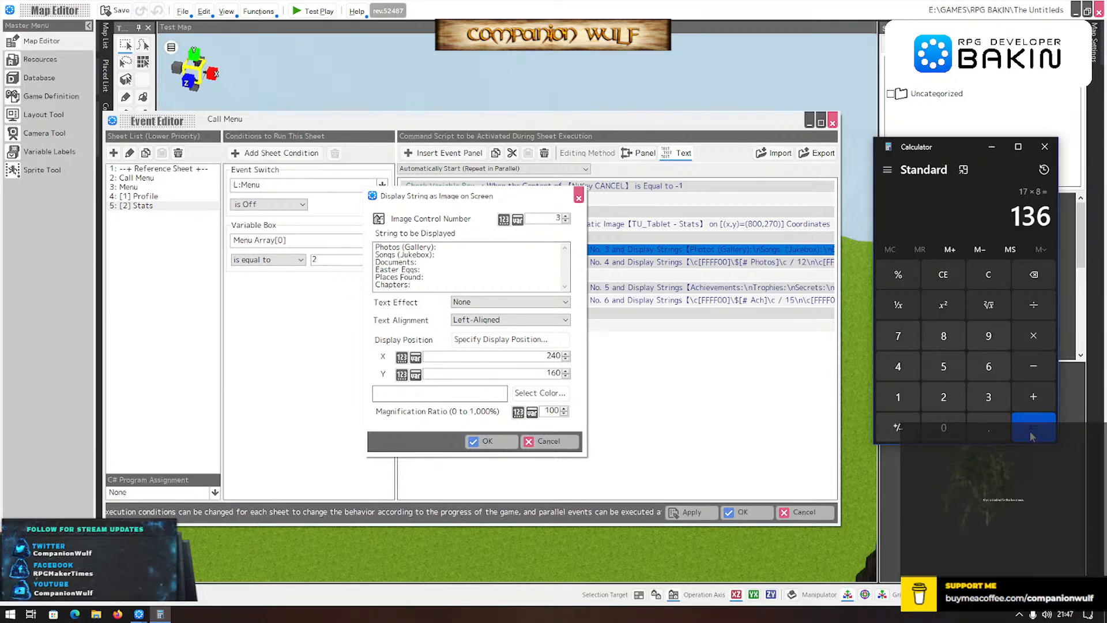
pyautogui.click(1043, 336)
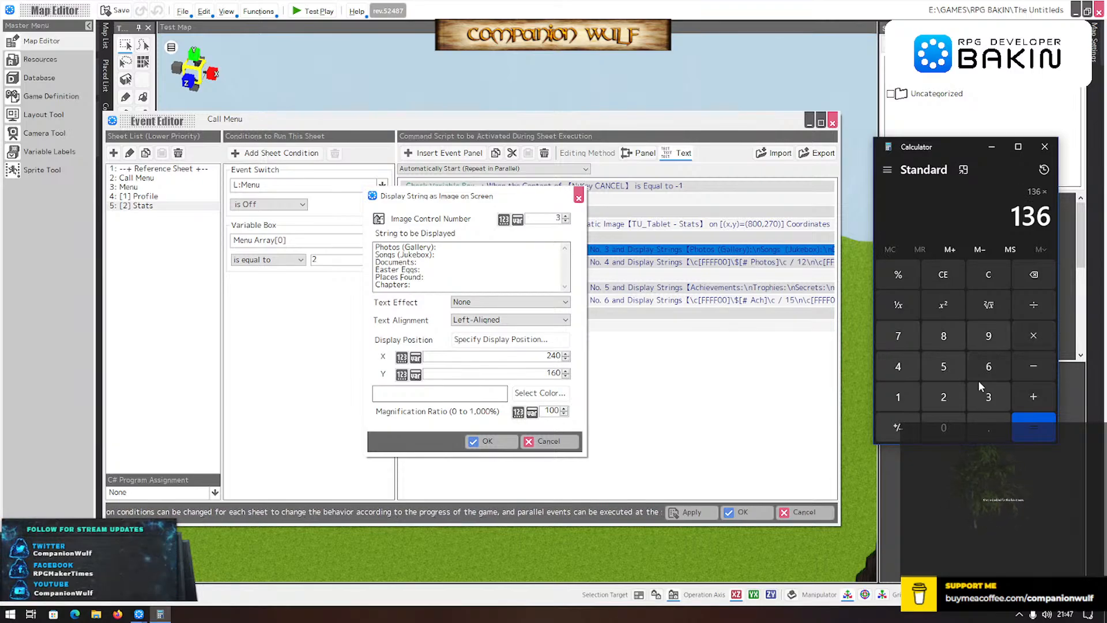
pyautogui.click(990, 394)
pyautogui.click(1034, 427)
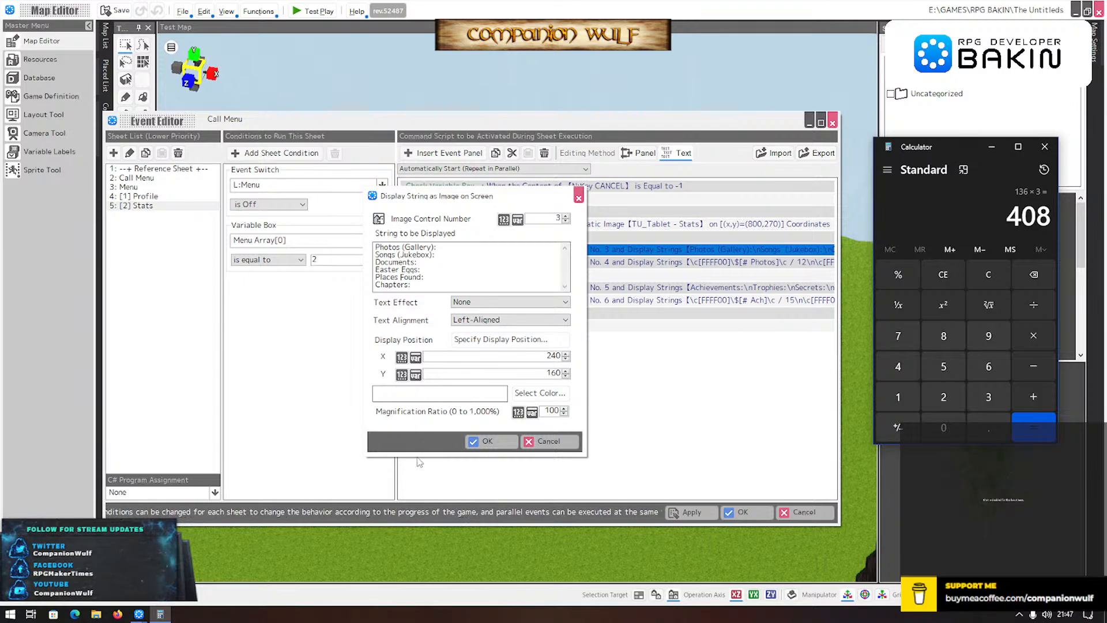
pyautogui.click(500, 440)
# - Change the X display position of the image 4 value string in the left column and accept it
pyautogui.doubleClick(587, 262)
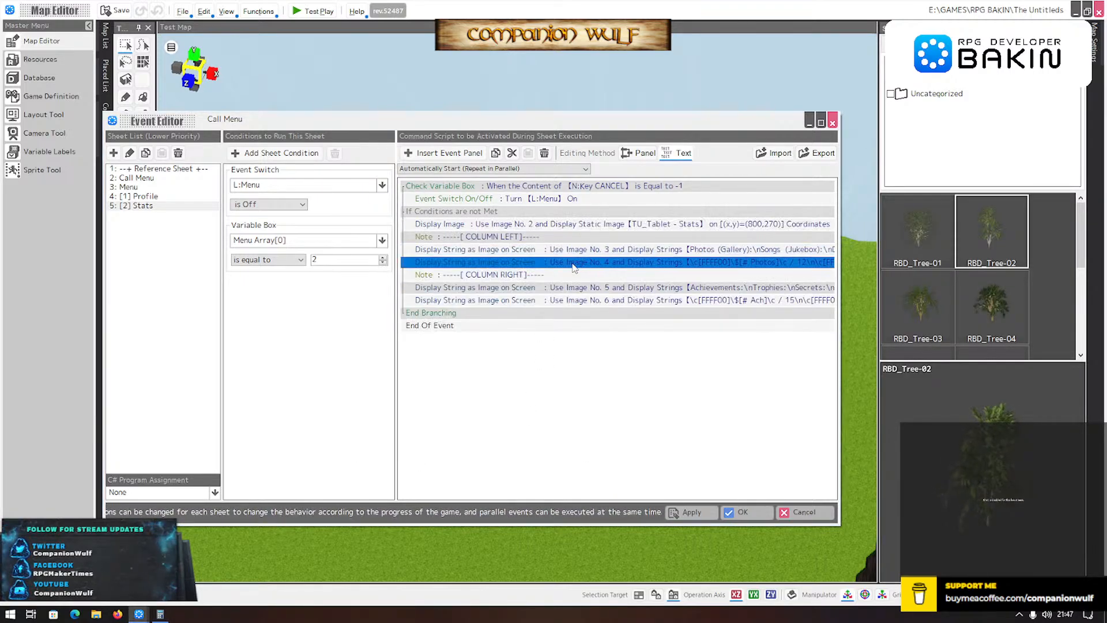
pyautogui.moveTo(545, 357); pyautogui.dragTo(590, 366)
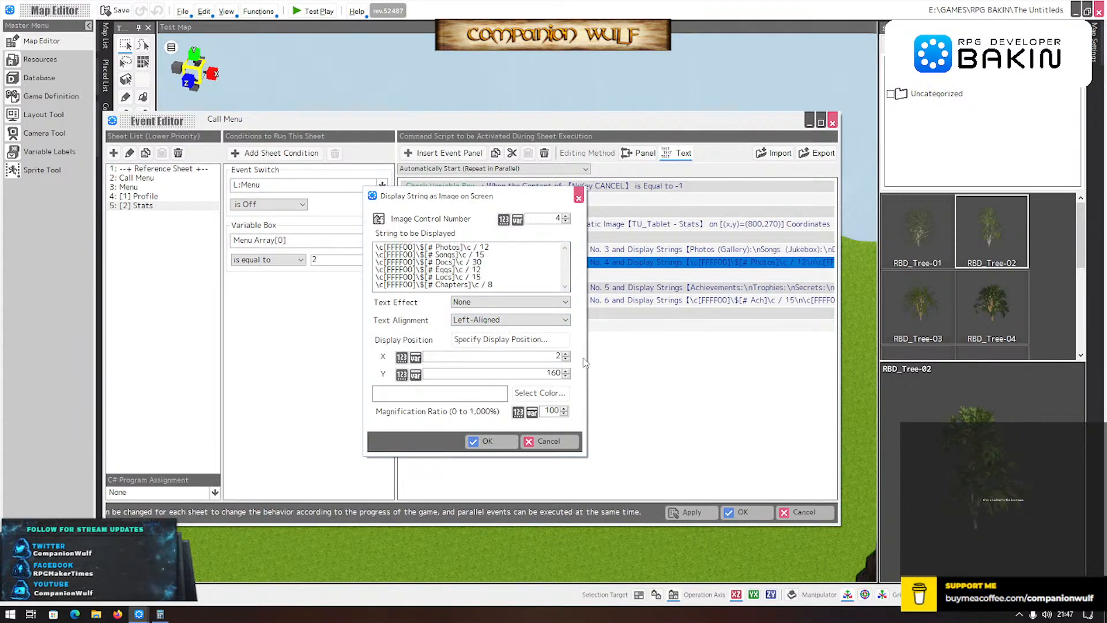
pyautogui.write('24')
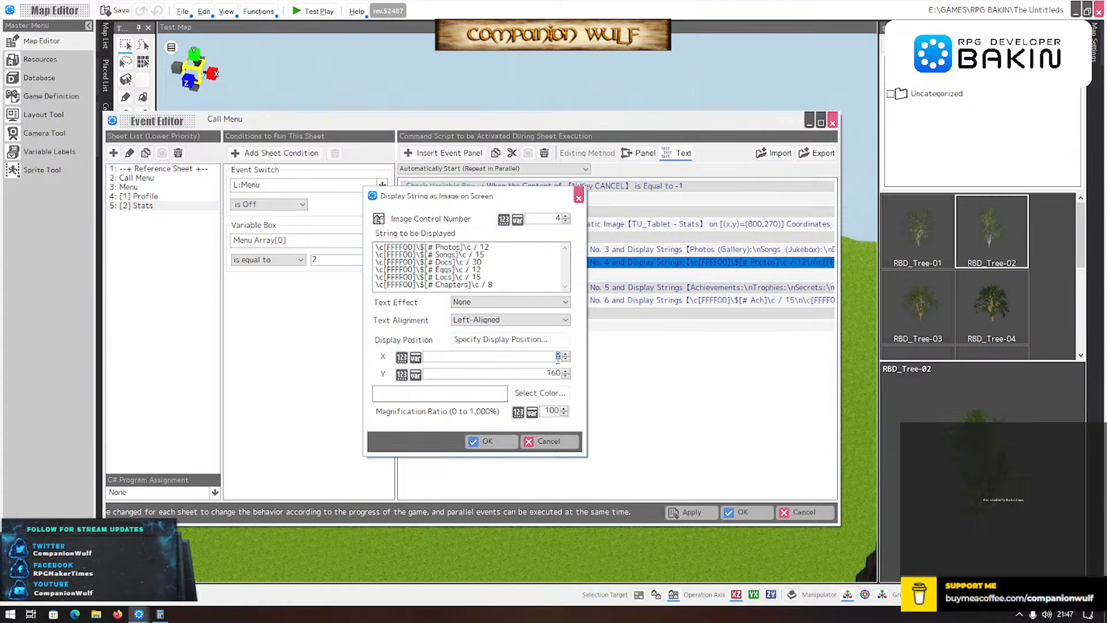
pyautogui.click(487, 441)
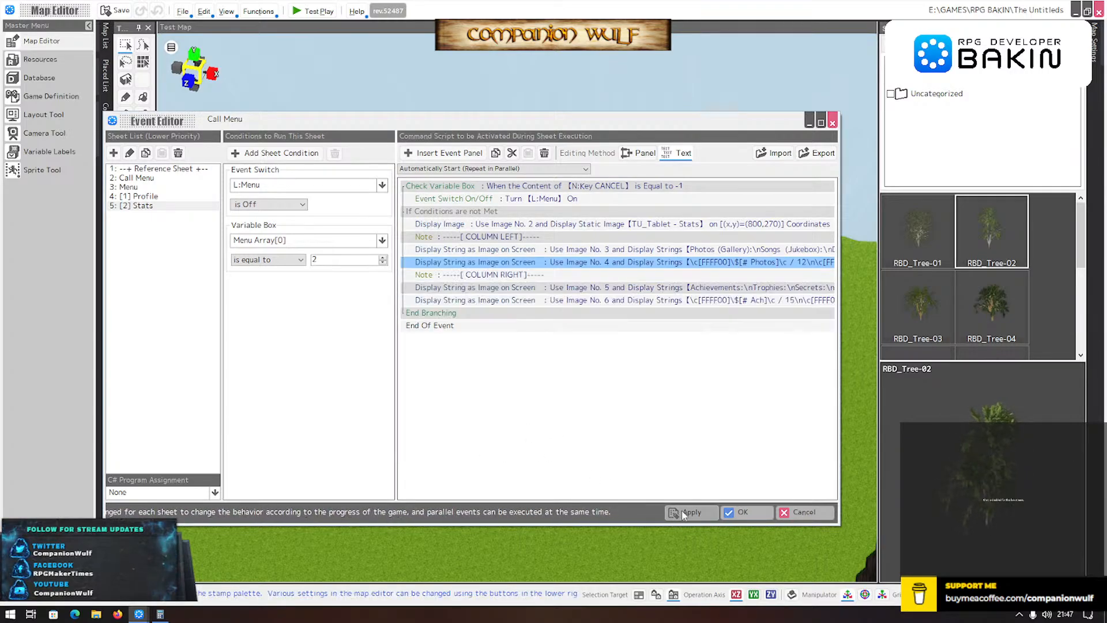
# - Review the display positions of the right column's image 5 and image 6 strings and accept each dialog
pyautogui.doubleClick(539, 287)
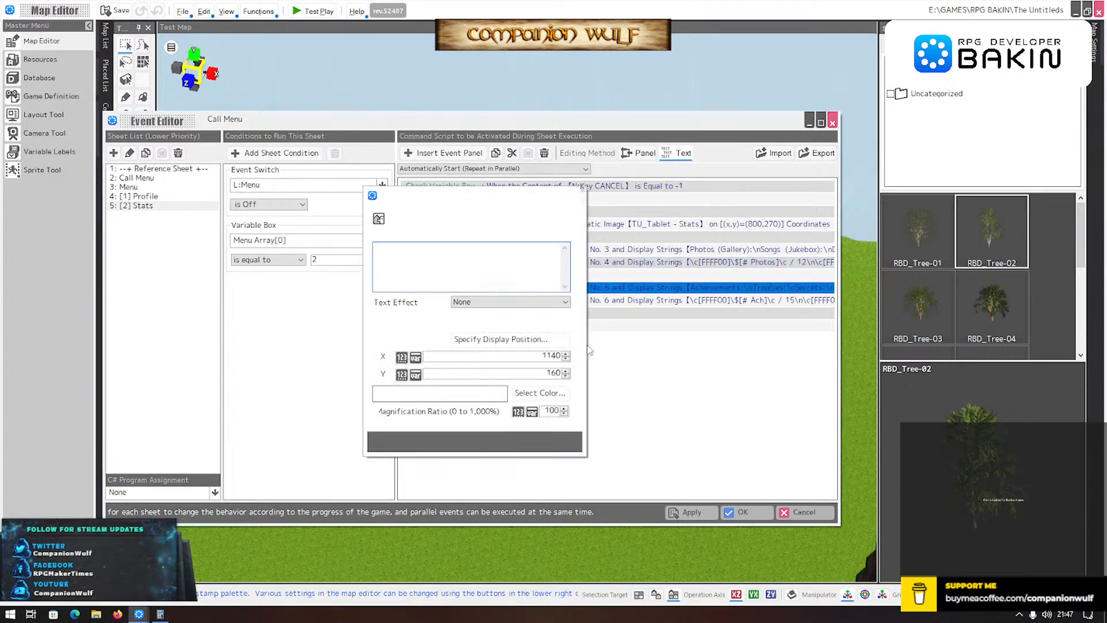
pyautogui.click(550, 372)
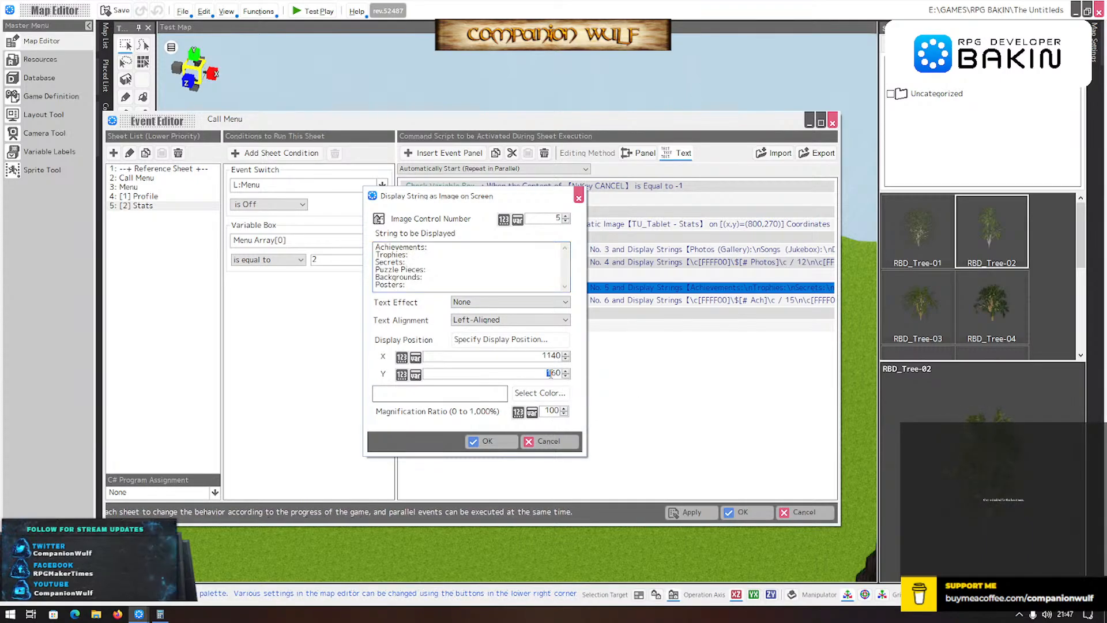
pyautogui.click(488, 441)
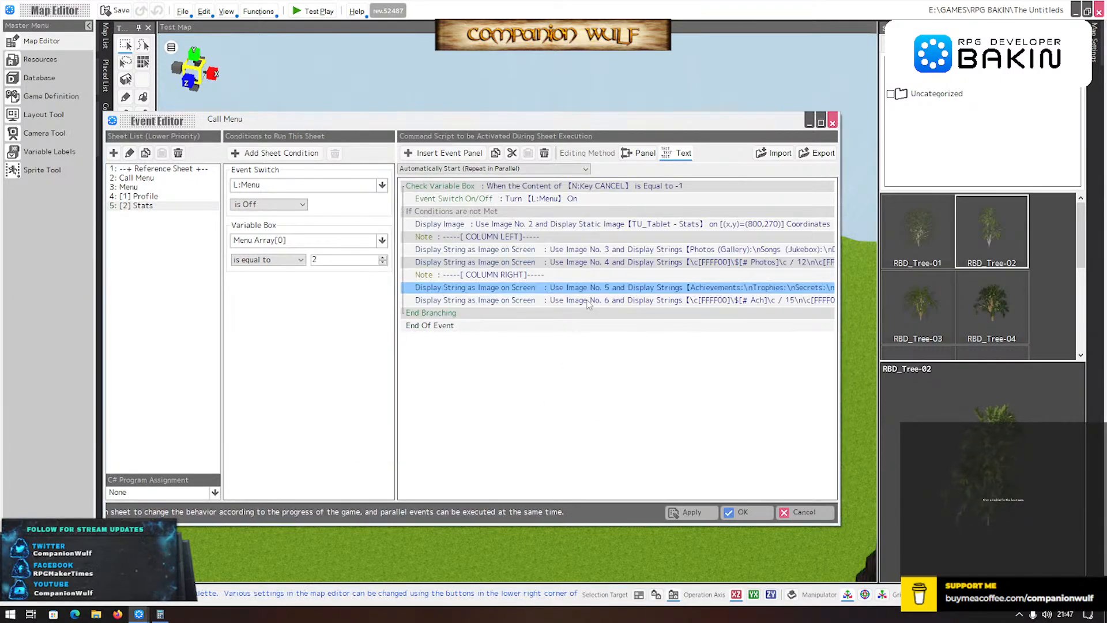
pyautogui.click(575, 300)
pyautogui.doubleClick(575, 303)
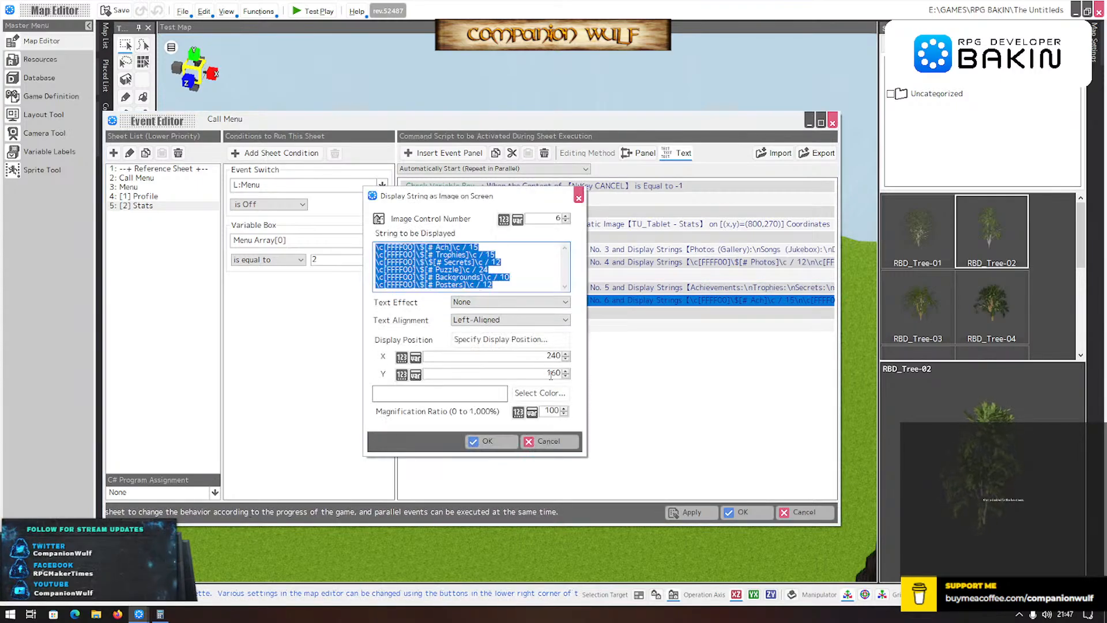
pyautogui.click(549, 374)
pyautogui.click(490, 442)
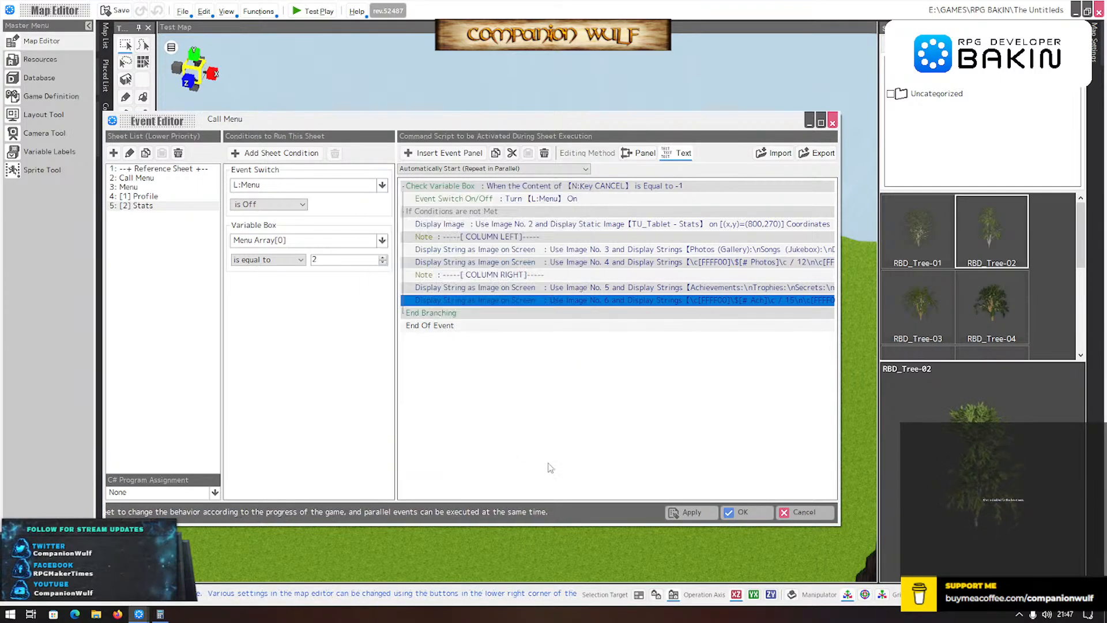
# - Accept the Call Menu event changes, start a test play of the game and close the player
pyautogui.click(738, 512)
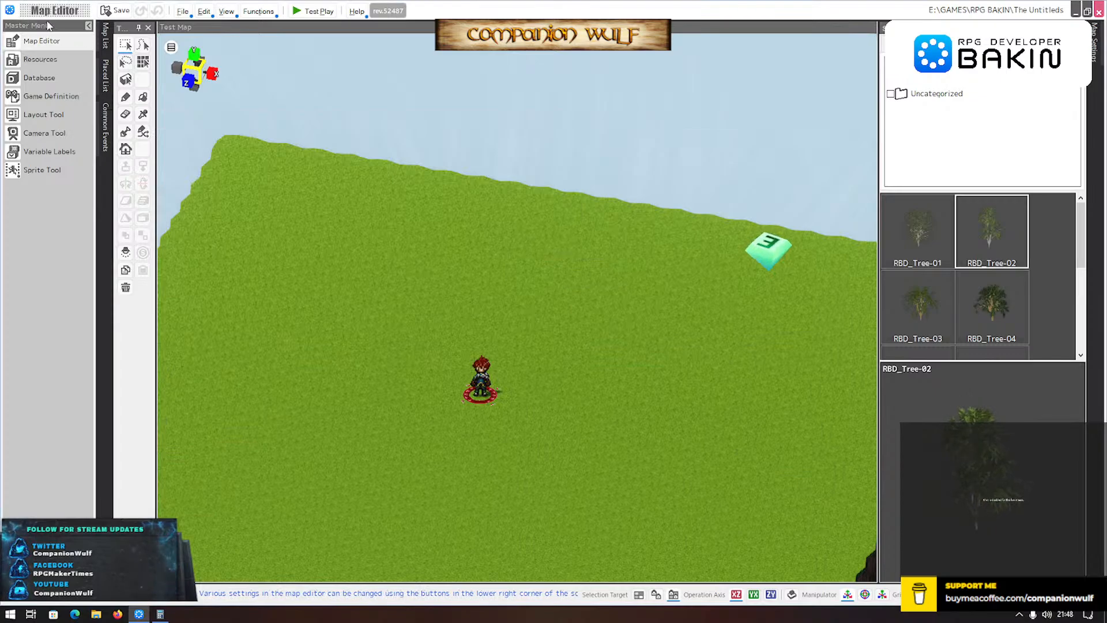
pyautogui.click(312, 11)
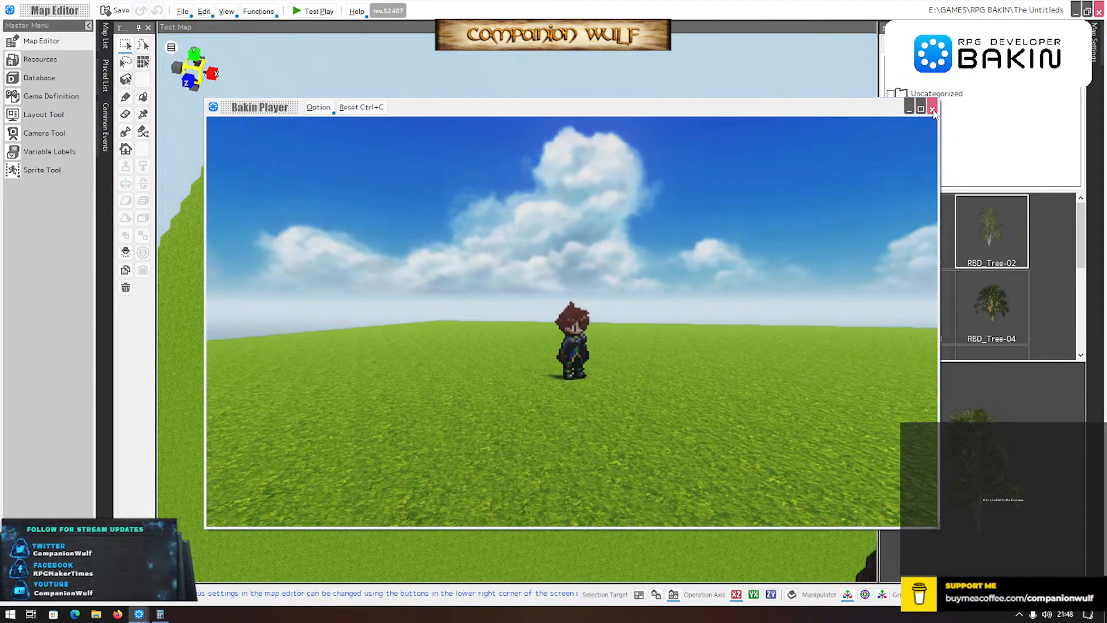
pyautogui.click(932, 109)
# - Reopen the Call Menu common event and show its Menu sheet
pyautogui.moveTo(104, 122)
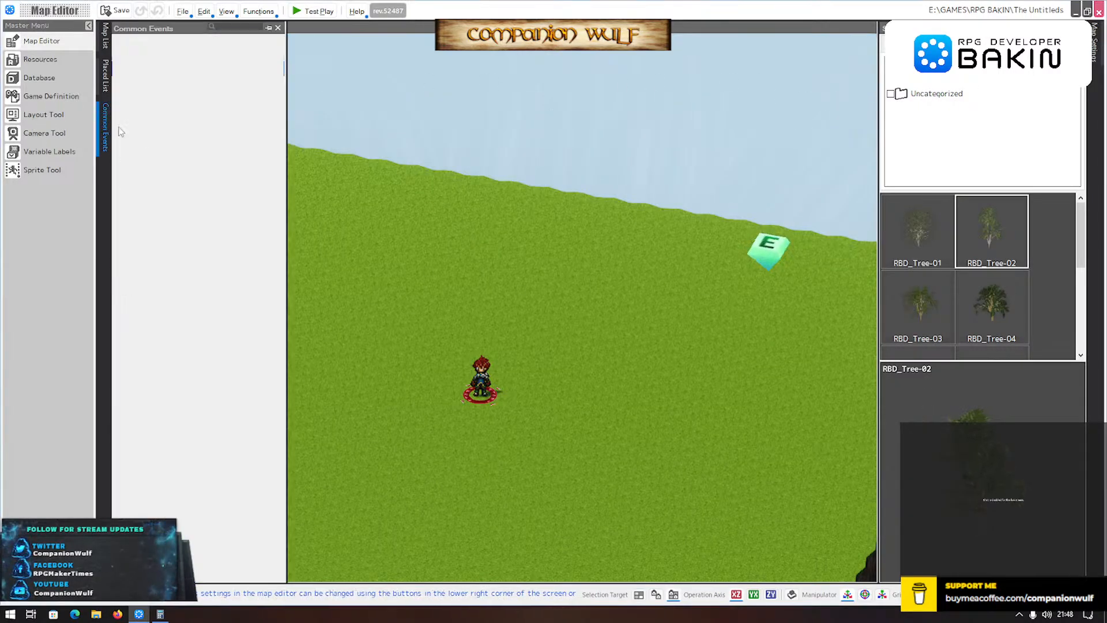
pyautogui.click(174, 113)
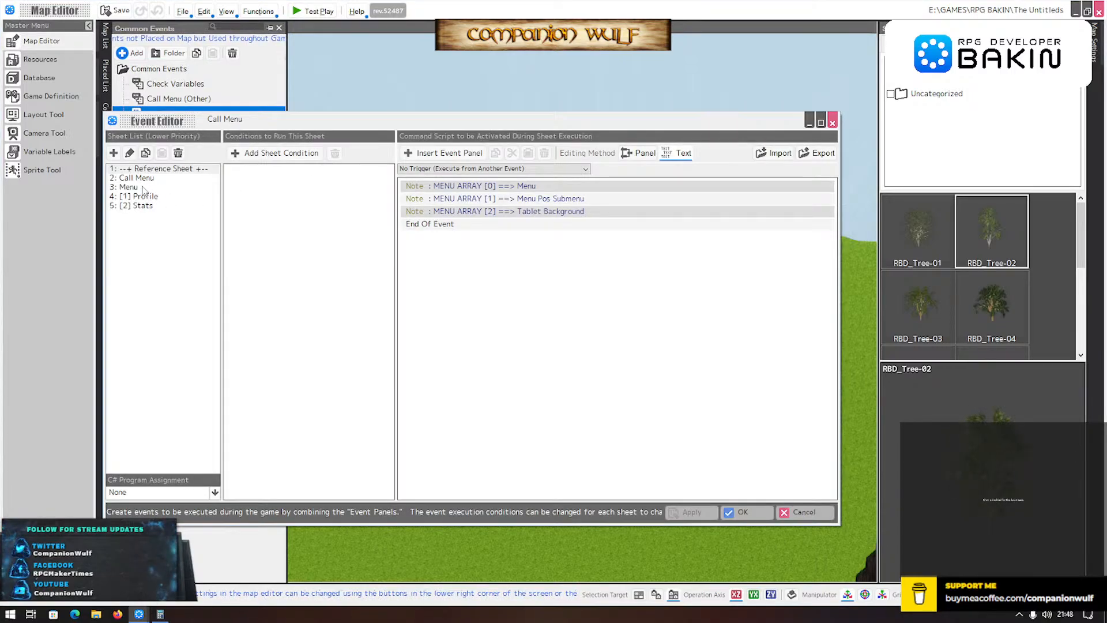
pyautogui.click(147, 187)
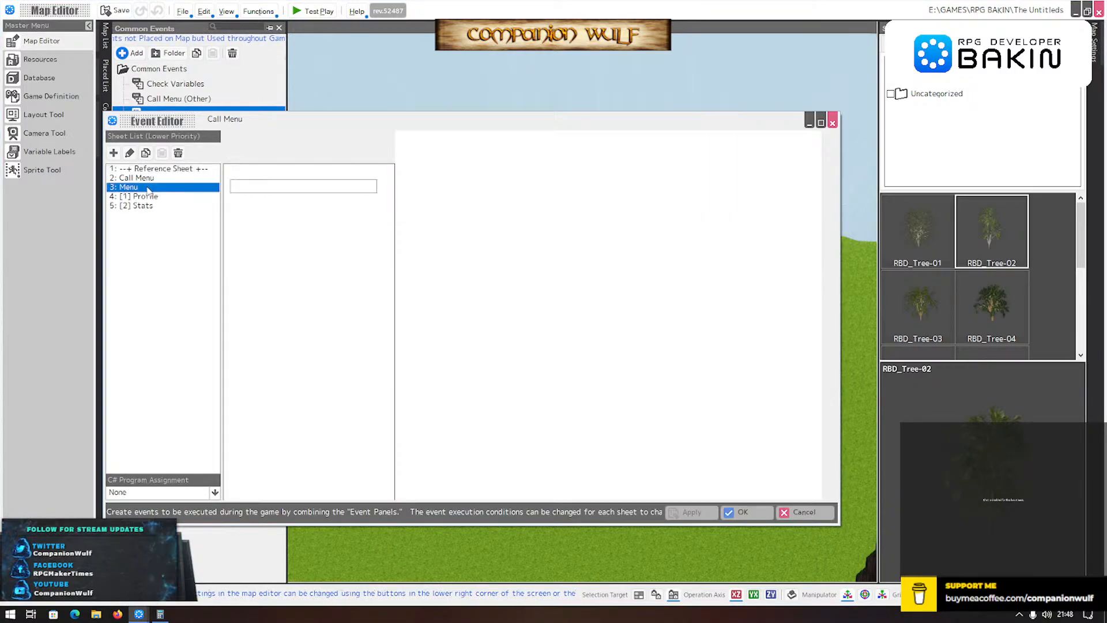
# - Copy the [1] PROFILE branch's commands that turn L:Menu off and assign 1 to Menu Array[0]
pyautogui.scroll(-3, 551, 349)
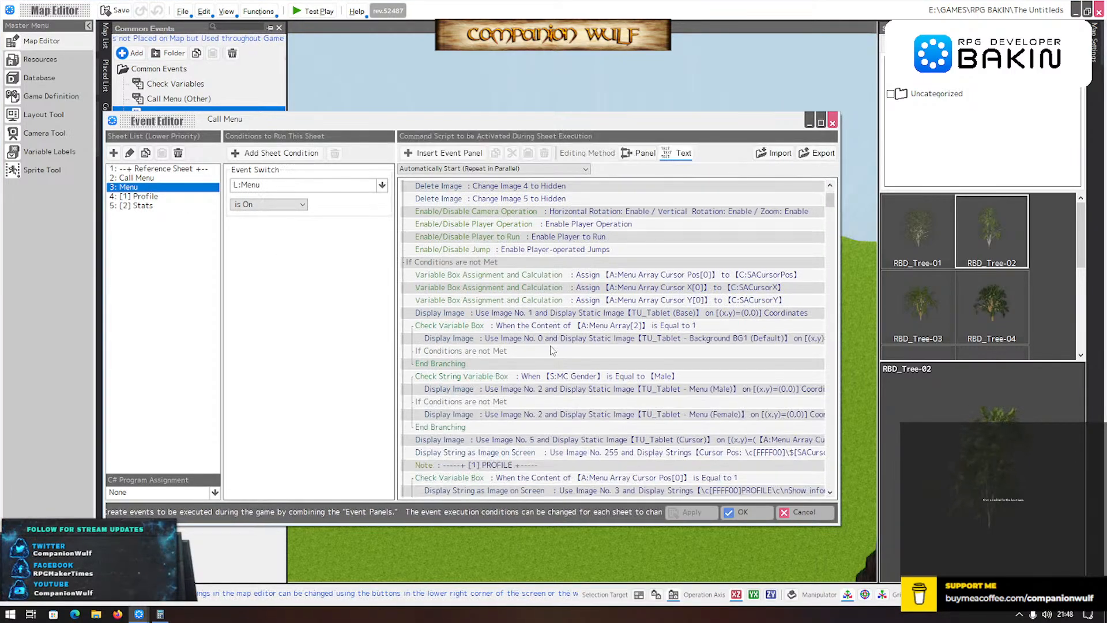
pyautogui.scroll(-5, 549, 350)
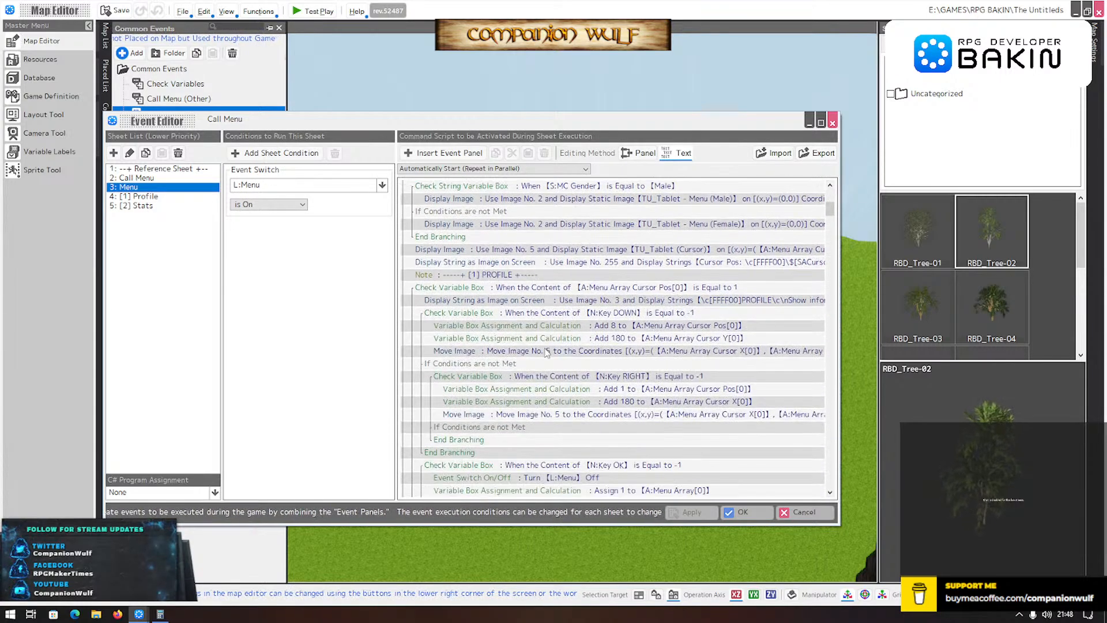
pyautogui.click(517, 288)
pyautogui.scroll(-8, 516, 297)
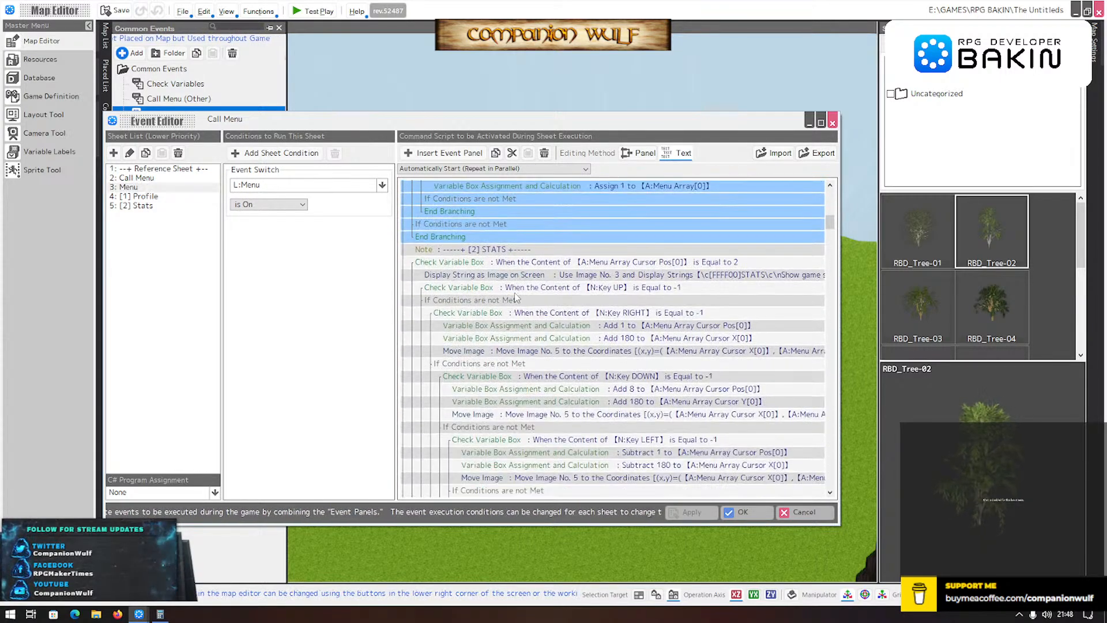
pyautogui.scroll(2, 557, 254)
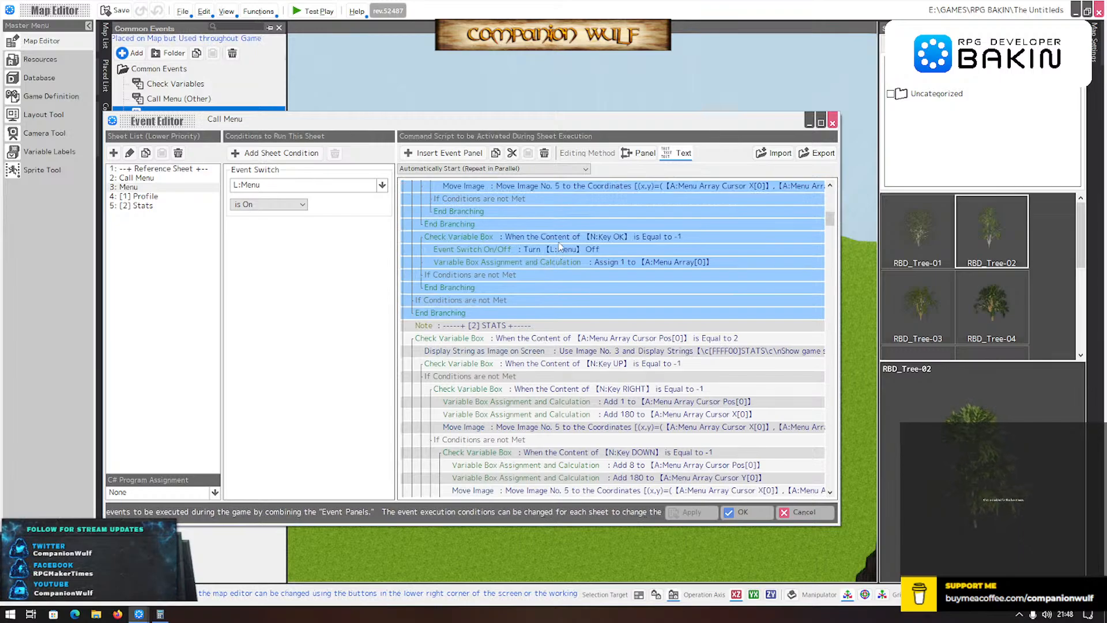
pyautogui.click(560, 249)
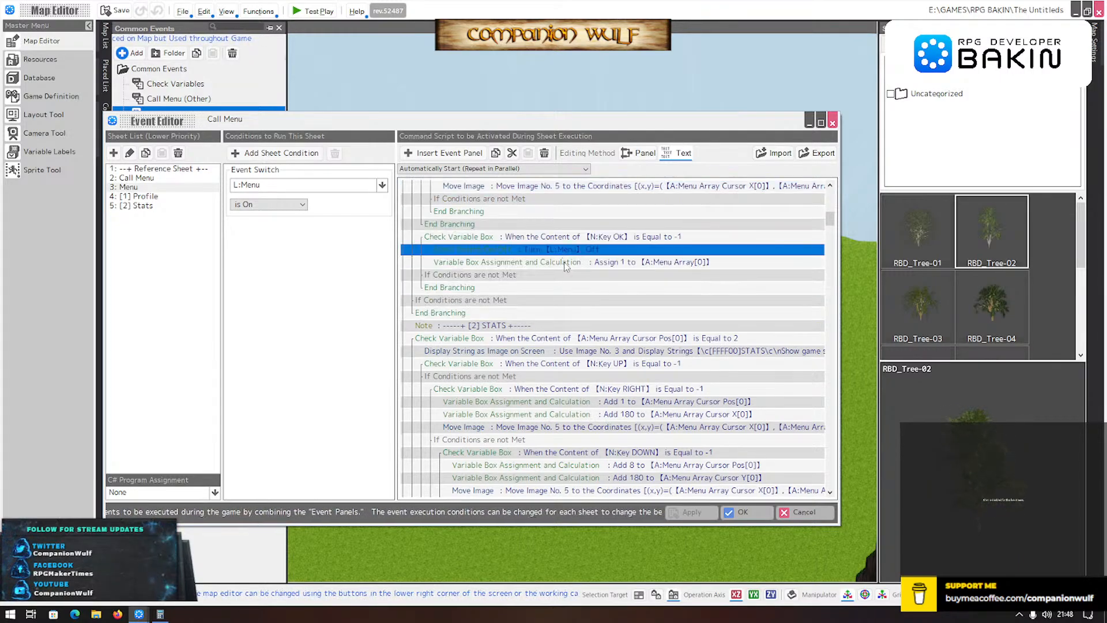
pyautogui.keyDown('shift'); pyautogui.click(564, 262); pyautogui.keyUp('shift')
pyautogui.click(496, 154)
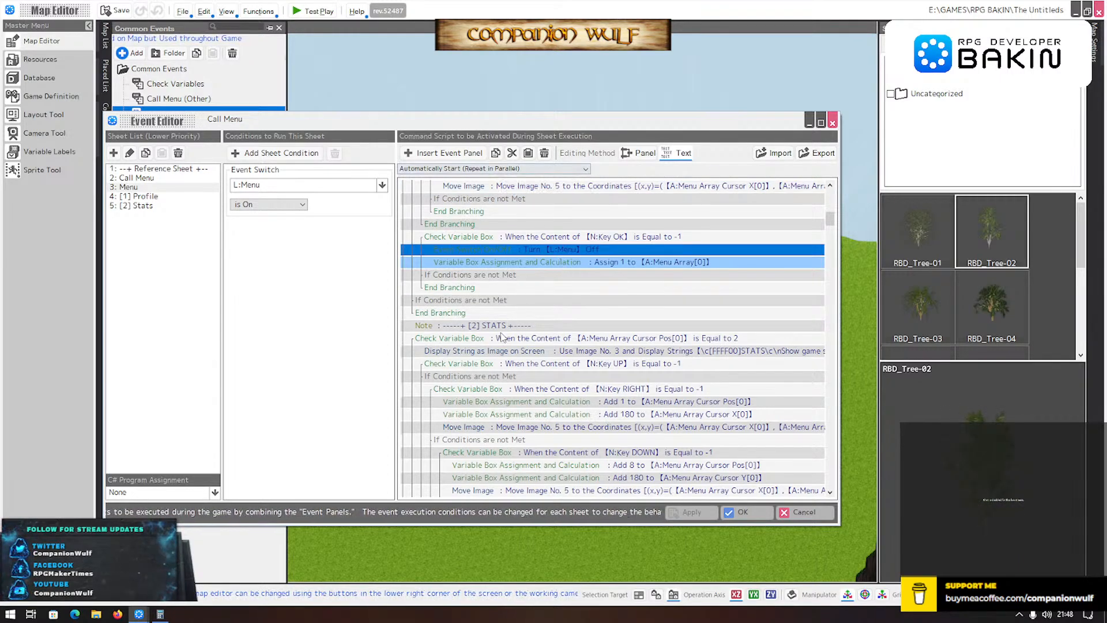
# - Copy the [1] PROFILE branch's entire N:Key OK check, including its L:Menu Off and Menu Array[0] commands
pyautogui.click(502, 338)
pyautogui.scroll(-7, 511, 340)
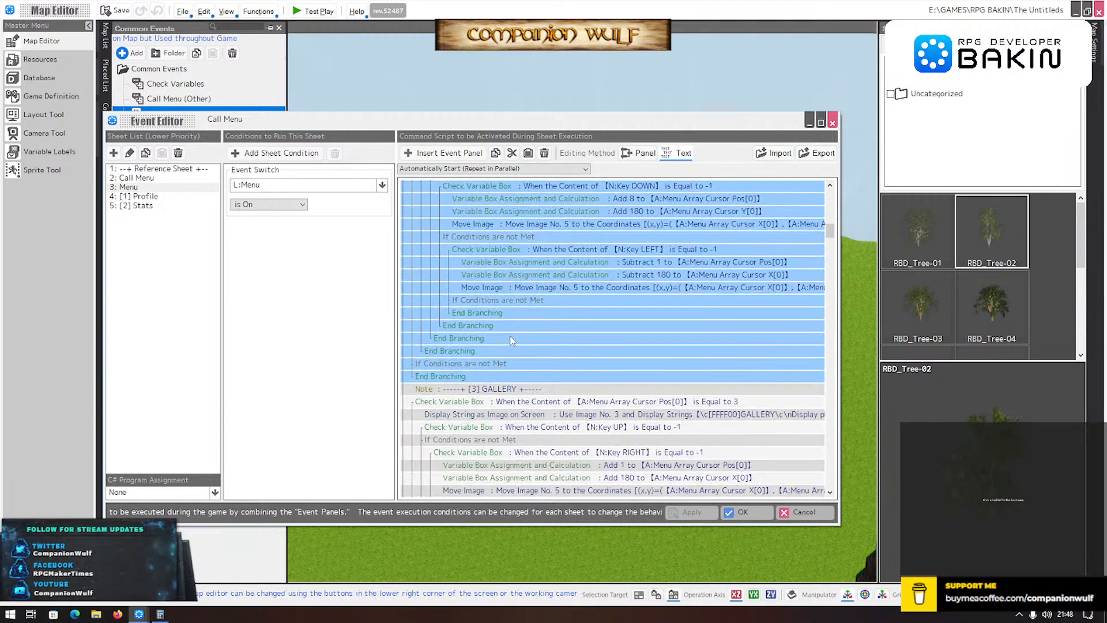
pyautogui.scroll(5, 511, 341)
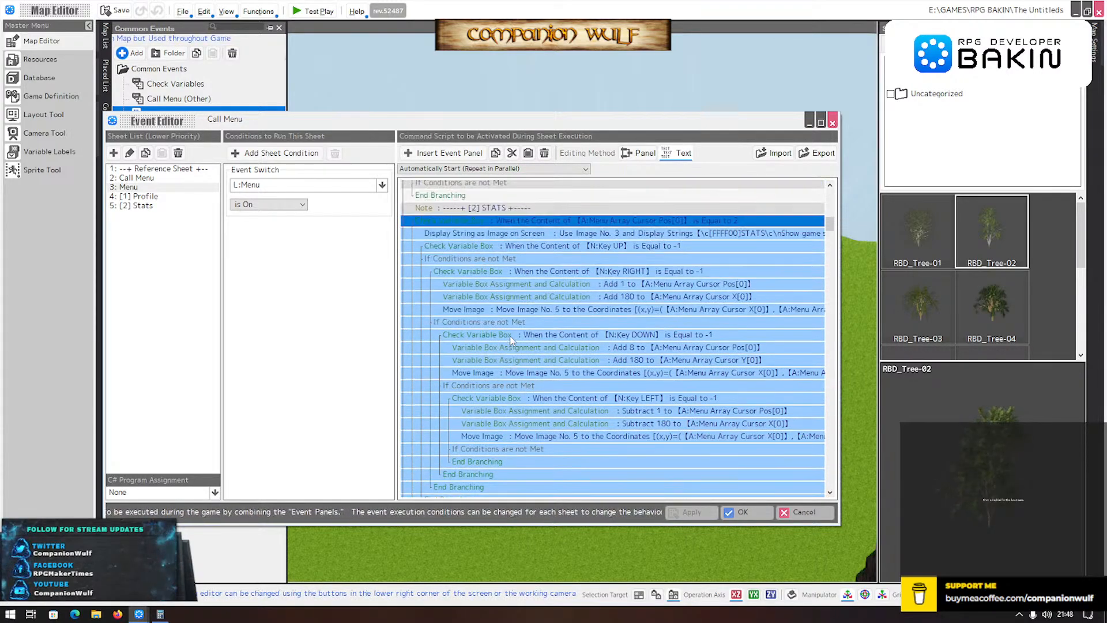
pyautogui.click(543, 313)
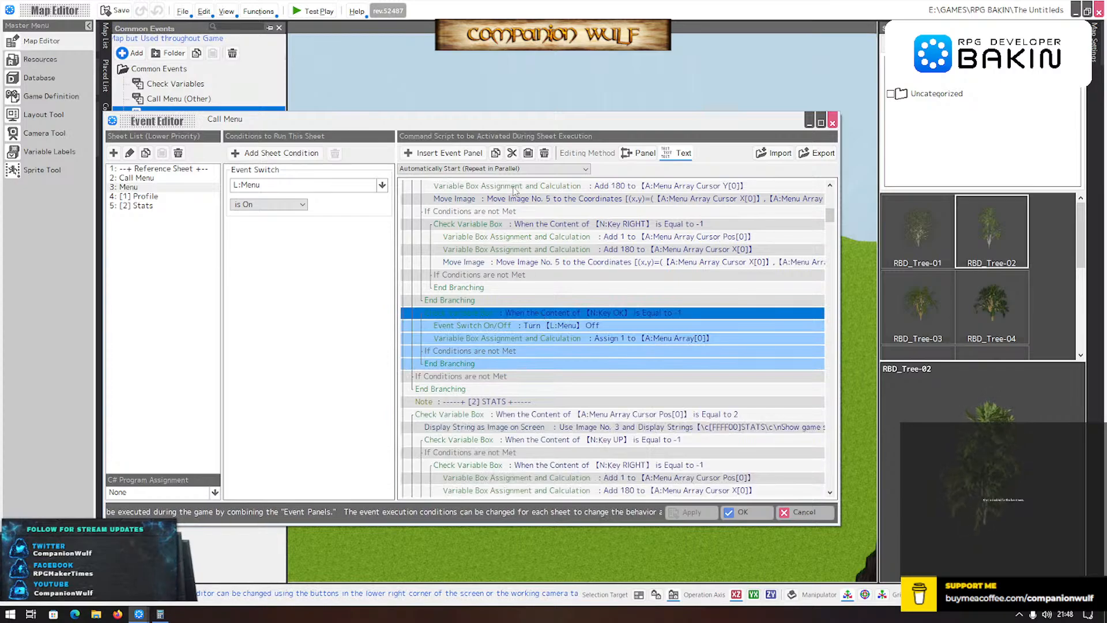
# - Paste the copied N:Key OK check into the [2] STATS branch, directly after the End Branching of its N:Key LEFT check
pyautogui.click(556, 414)
pyautogui.scroll(-5, 557, 402)
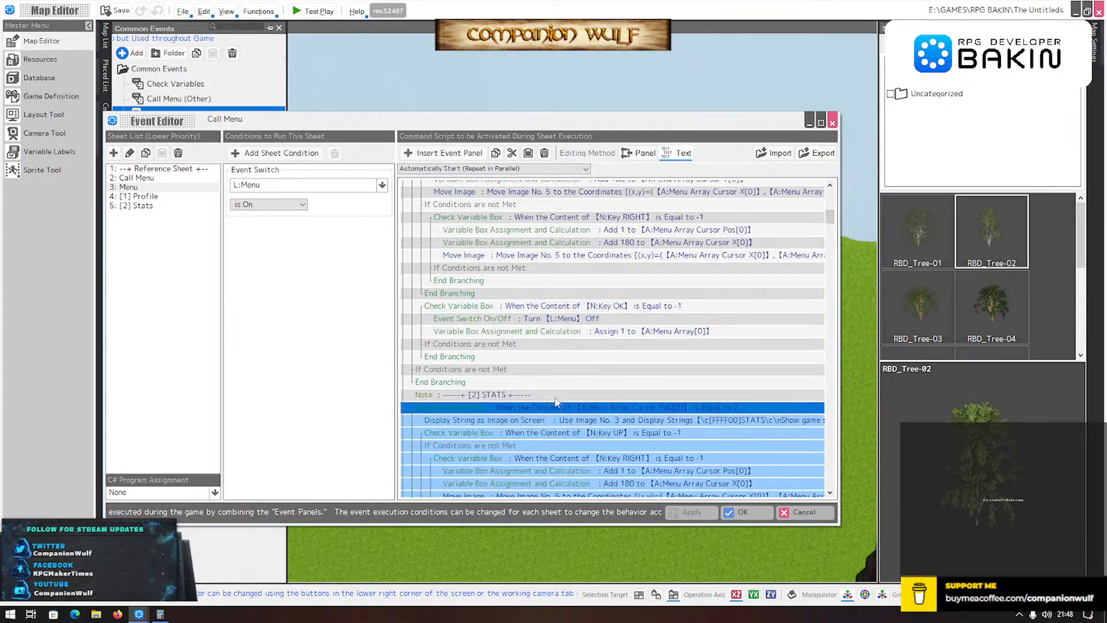
pyautogui.scroll(-1, 557, 402)
pyautogui.click(533, 363)
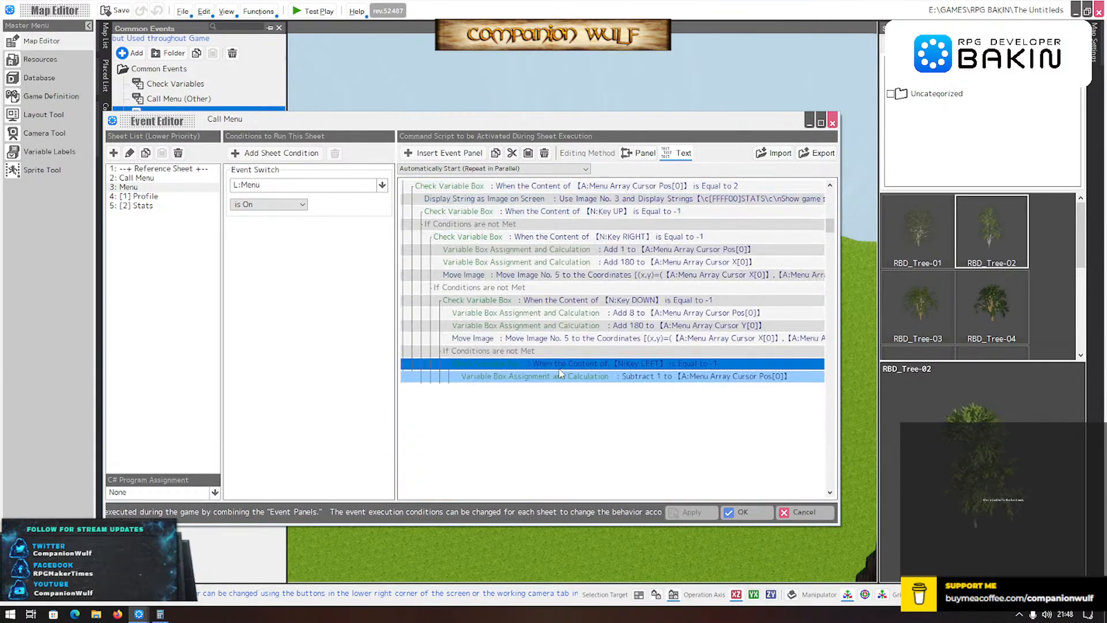
pyautogui.click(496, 440)
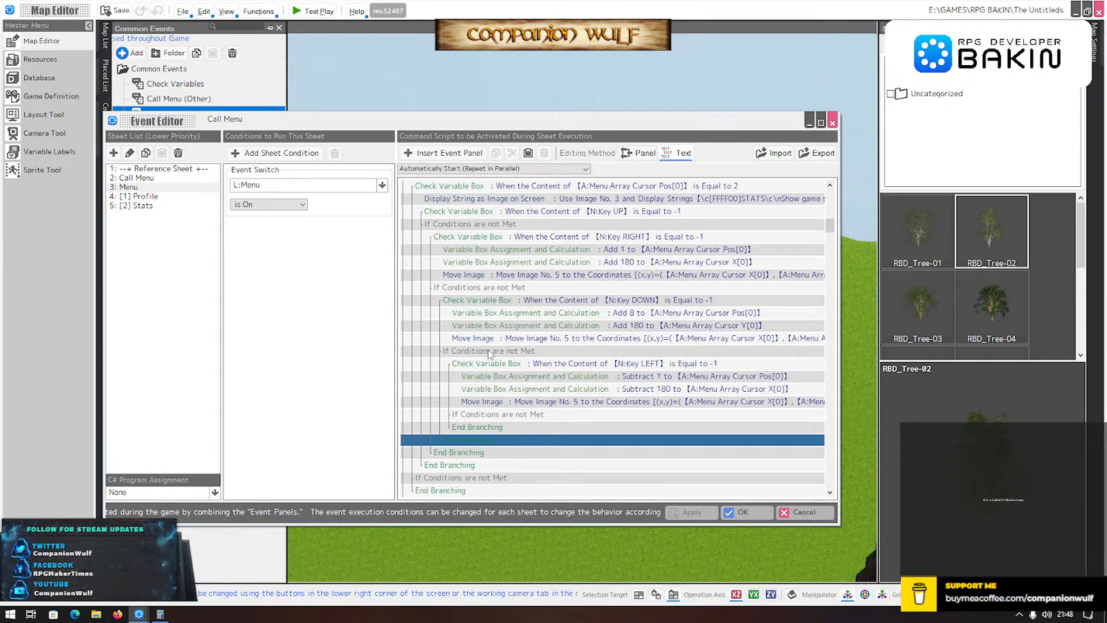
pyautogui.scroll(-1, 489, 361)
pyautogui.scroll(7, 489, 362)
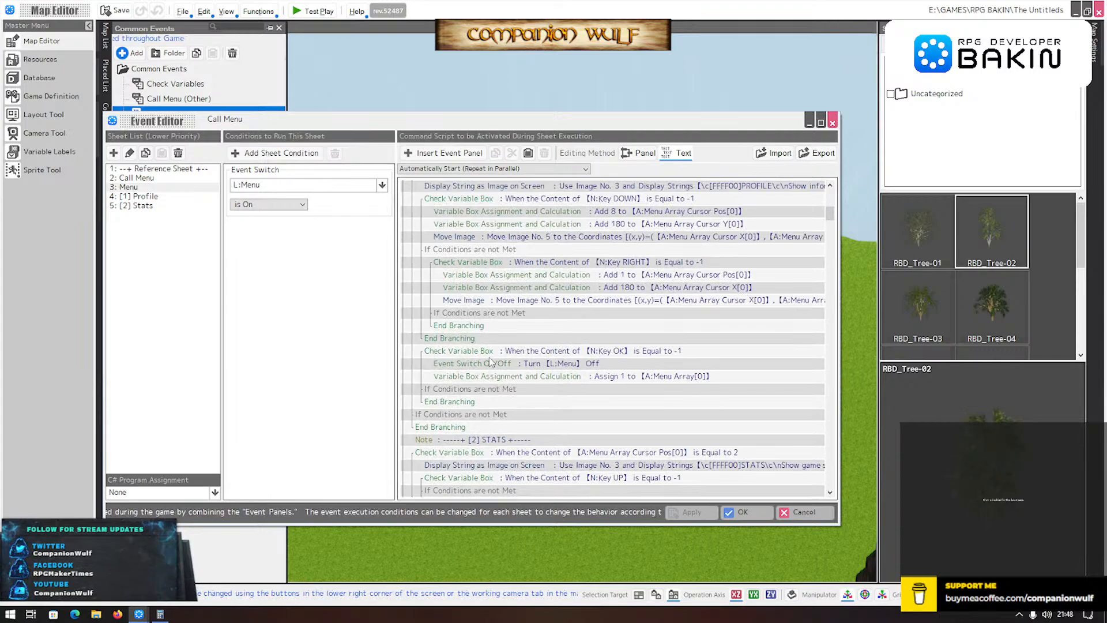
pyautogui.scroll(-10, 486, 351)
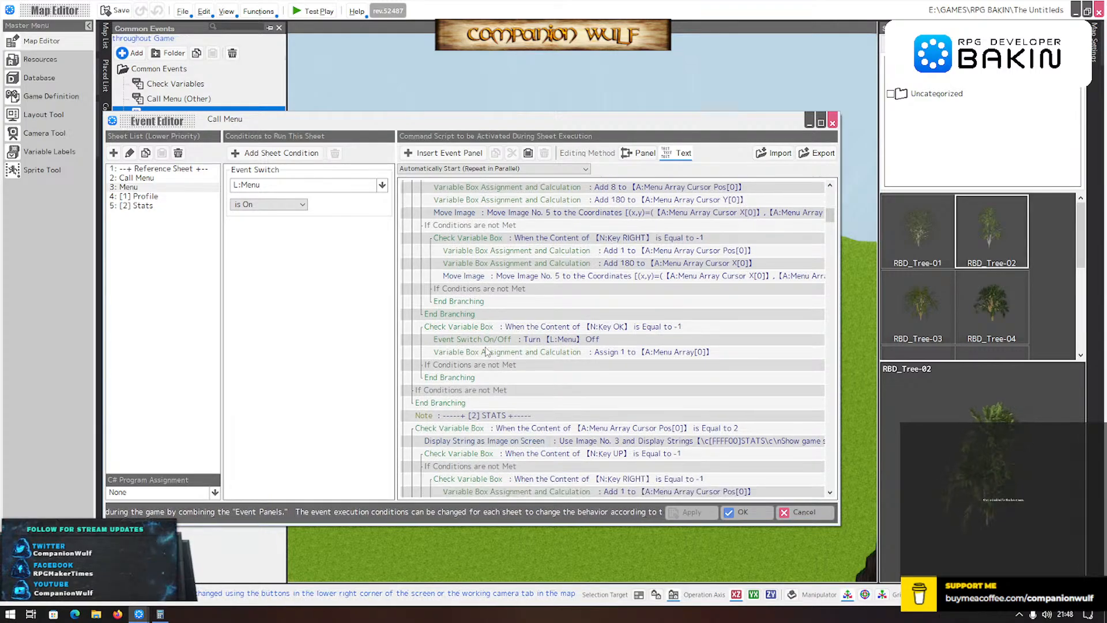
pyautogui.click(527, 152)
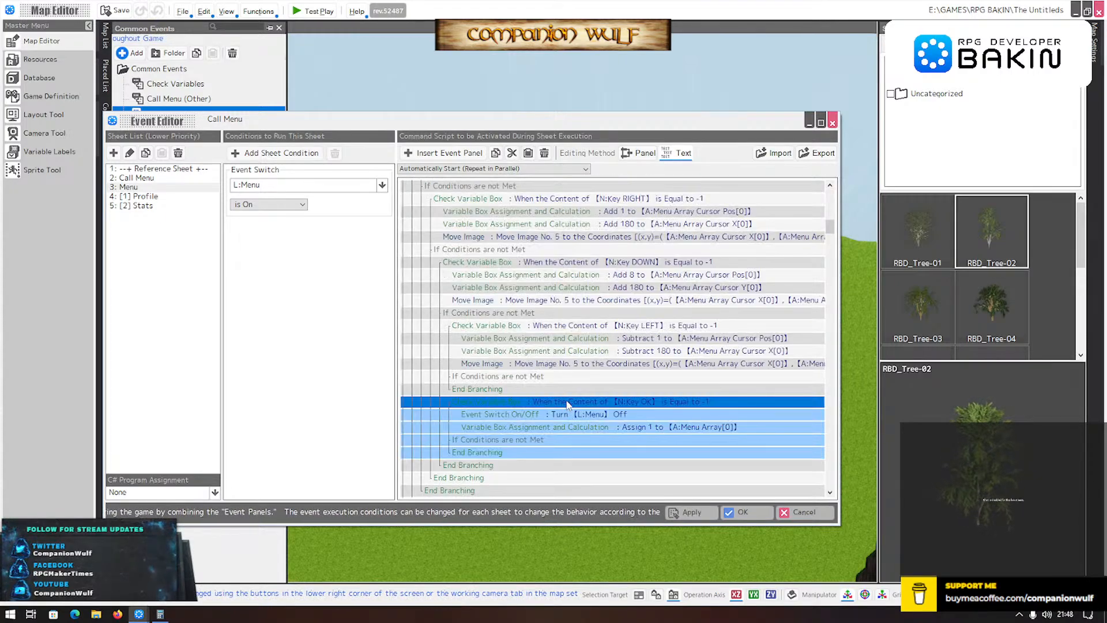
# - Set the Menu Array[0] assignment in the STATS branch's N:Key OK check to 2
pyautogui.doubleClick(596, 432)
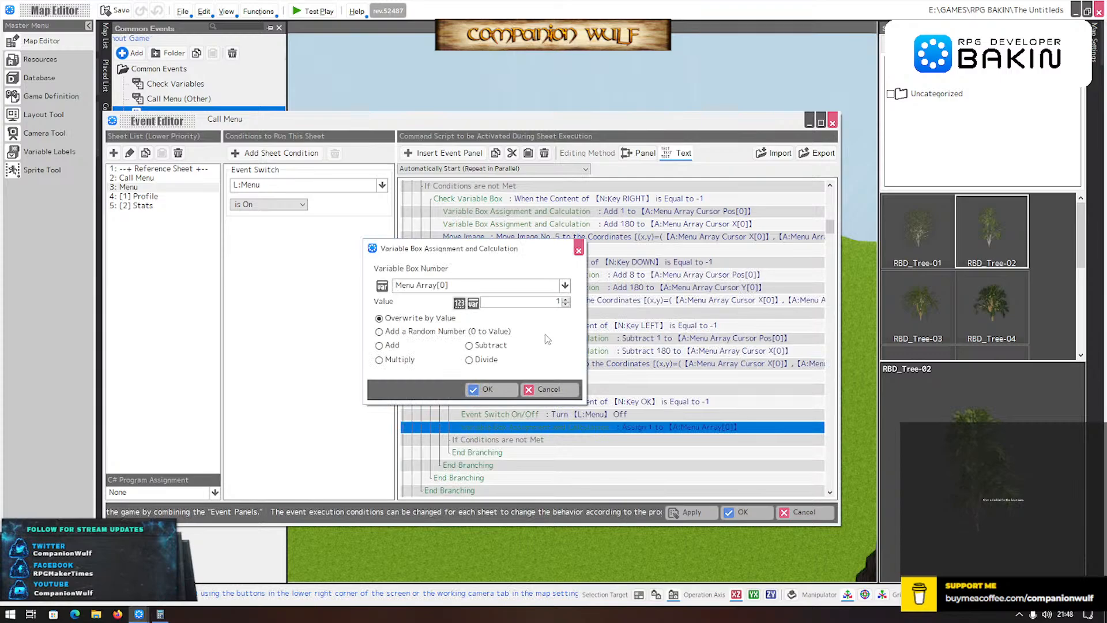
pyautogui.click(567, 299)
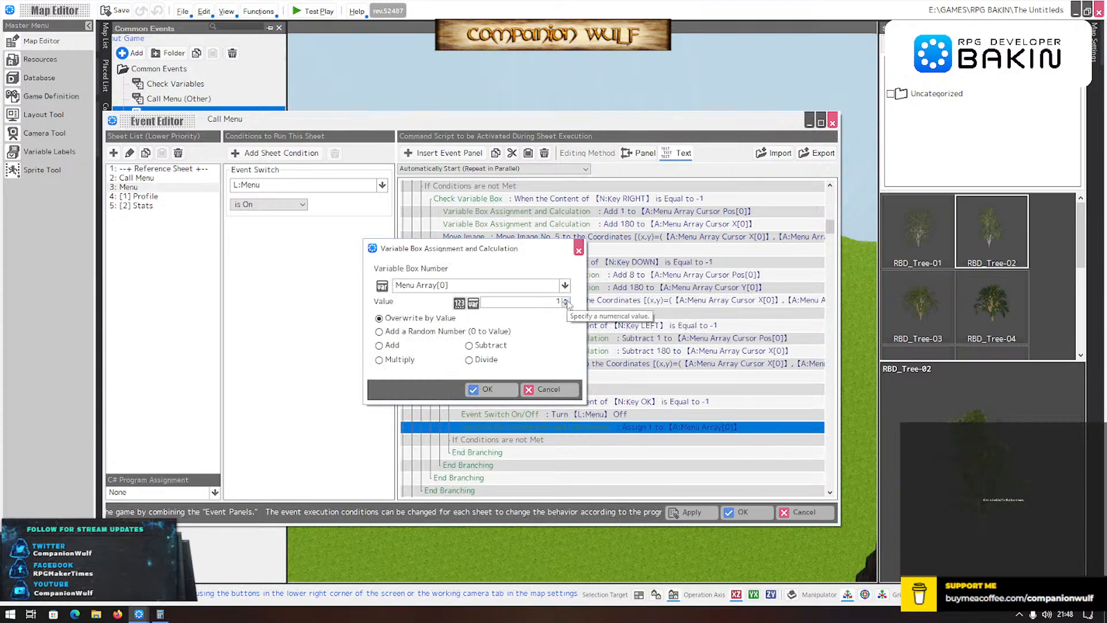
pyautogui.click(489, 389)
# - Compare the L:Menu and Menu Array[0] run conditions of the [2] Stats and [1] Profile sheets
pyautogui.click(141, 206)
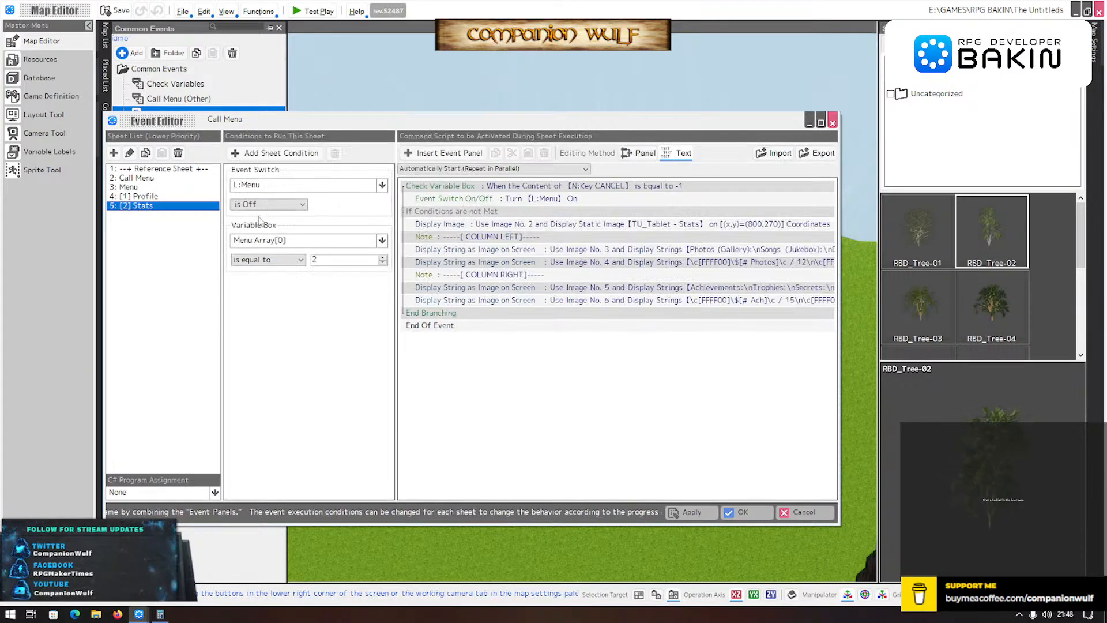
pyautogui.click(143, 197)
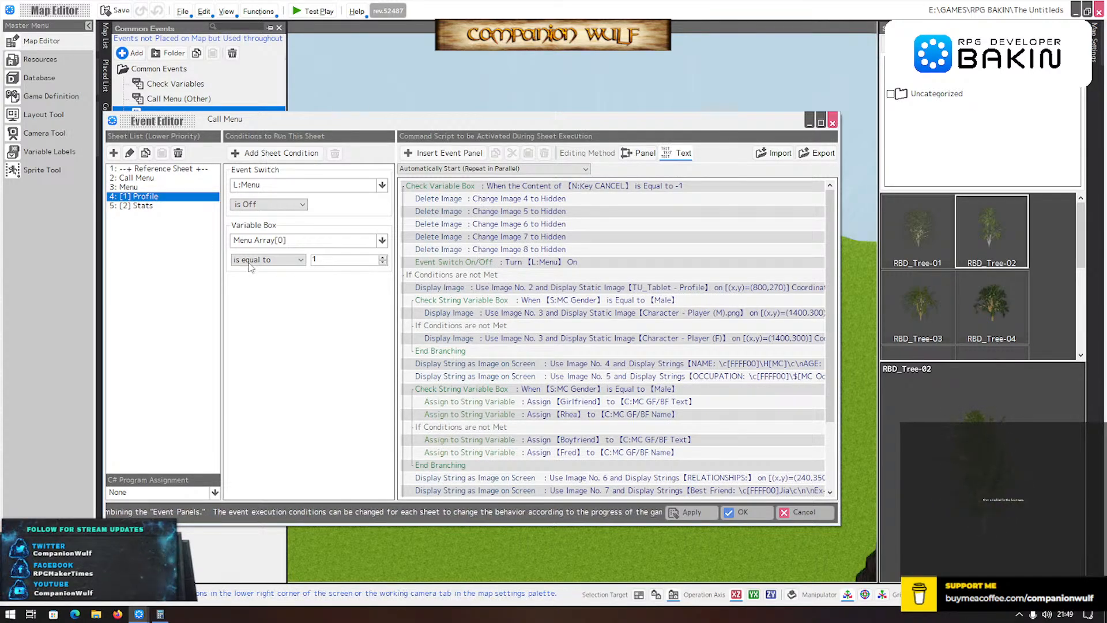
pyautogui.click(138, 206)
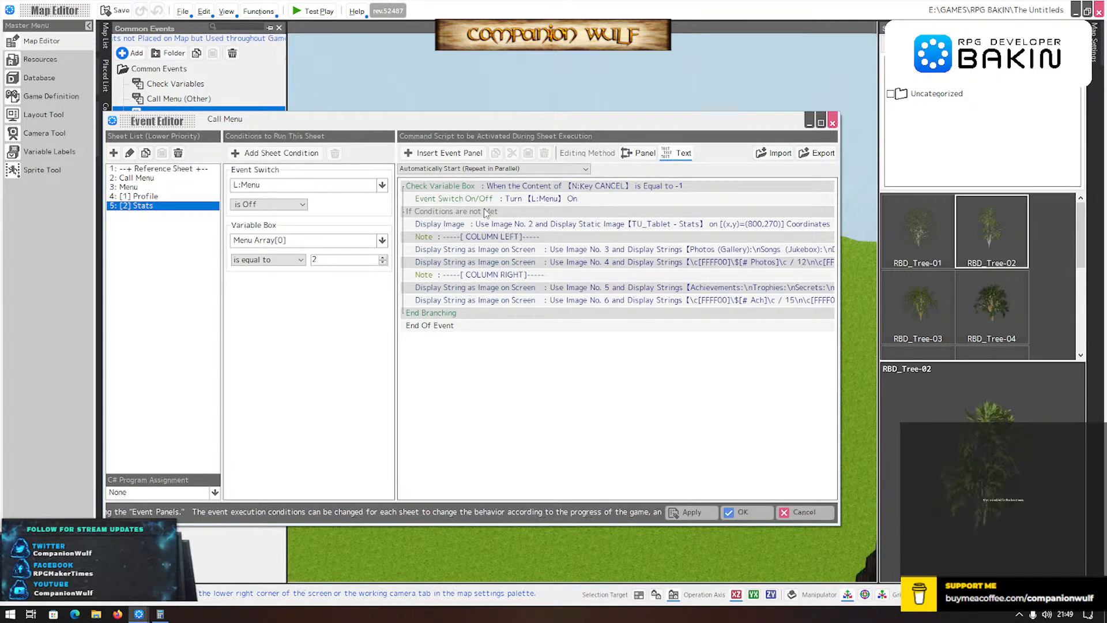
# - Accept the Call Menu event changes and test play the game, opening Stats from the tablet menu
pyautogui.click(743, 513)
pyautogui.click(312, 11)
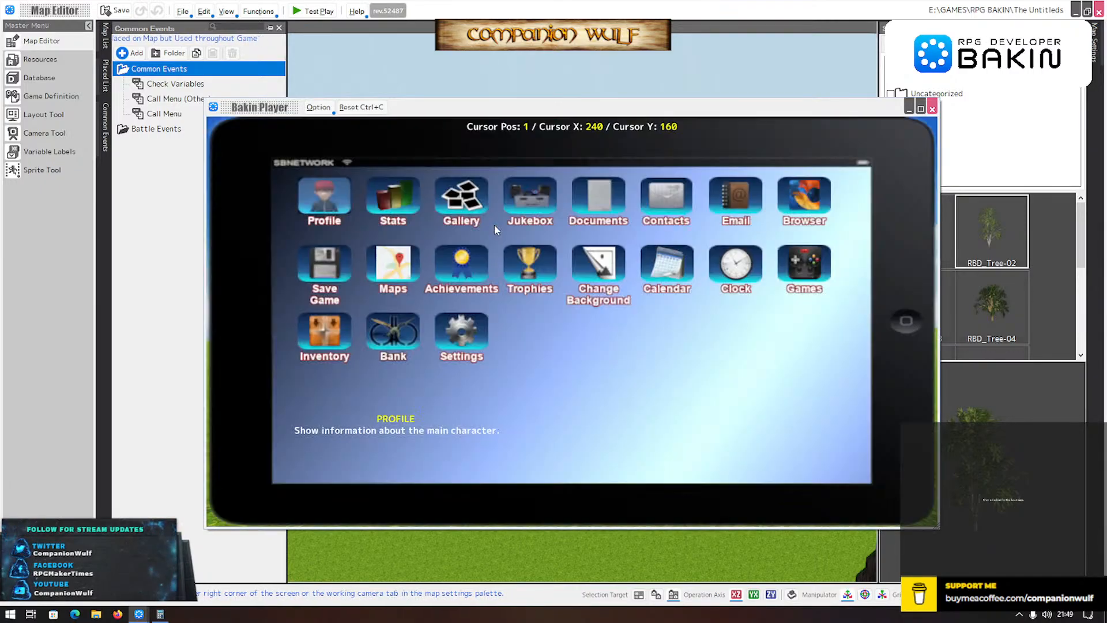
pyautogui.press('Down')
pyautogui.press('Up')
pyautogui.press('Right')
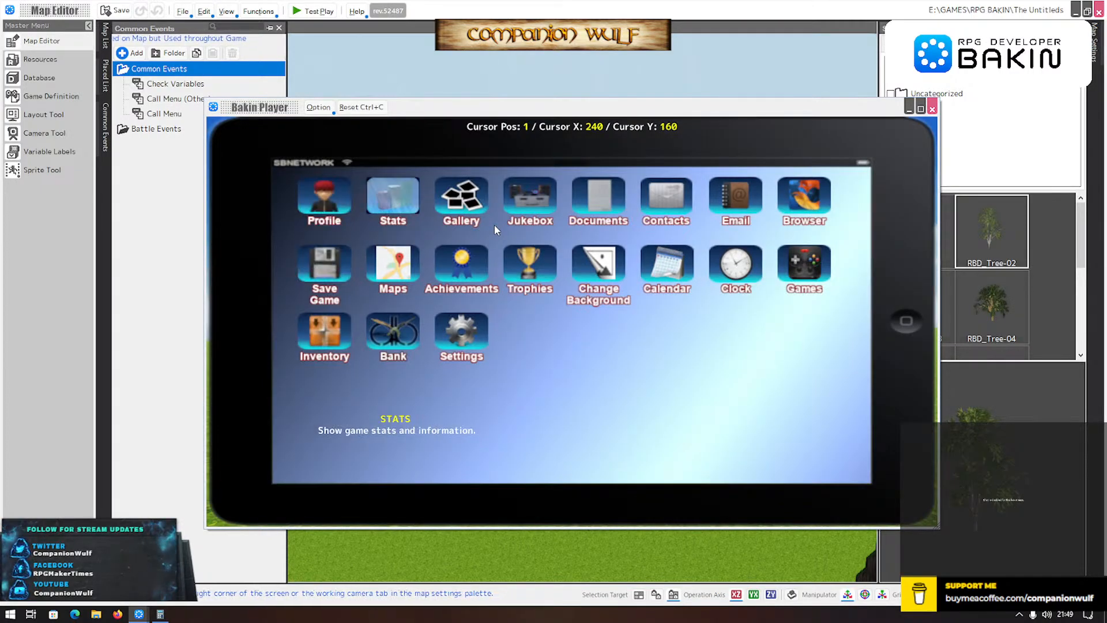
pyautogui.press('Return')
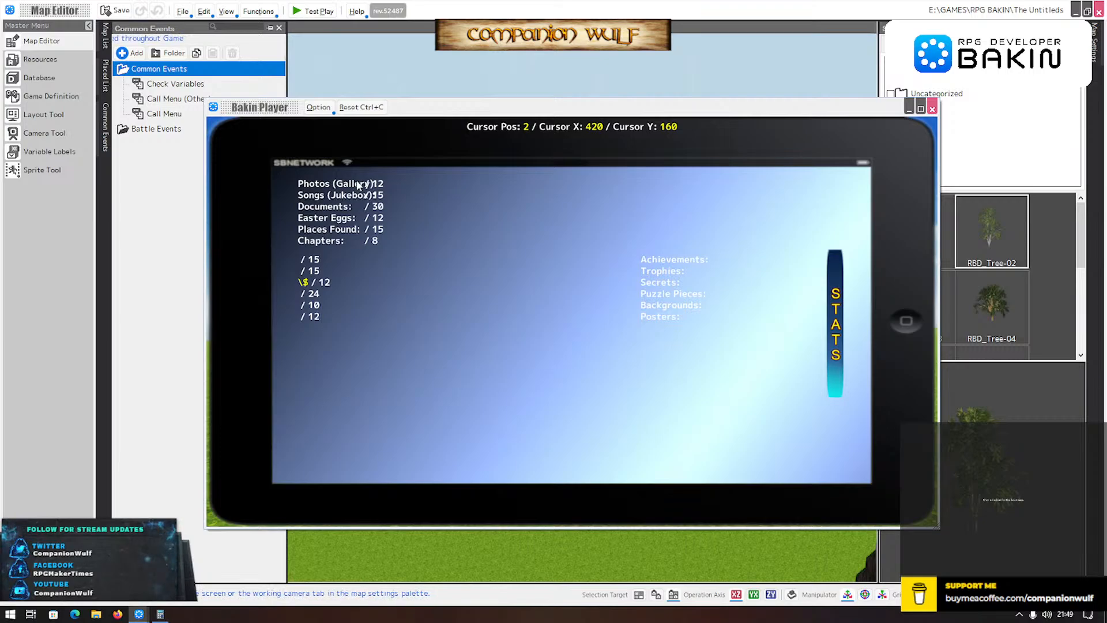
# - Switch to Calculator and review the earlier calculations in its history
pyautogui.click(161, 615)
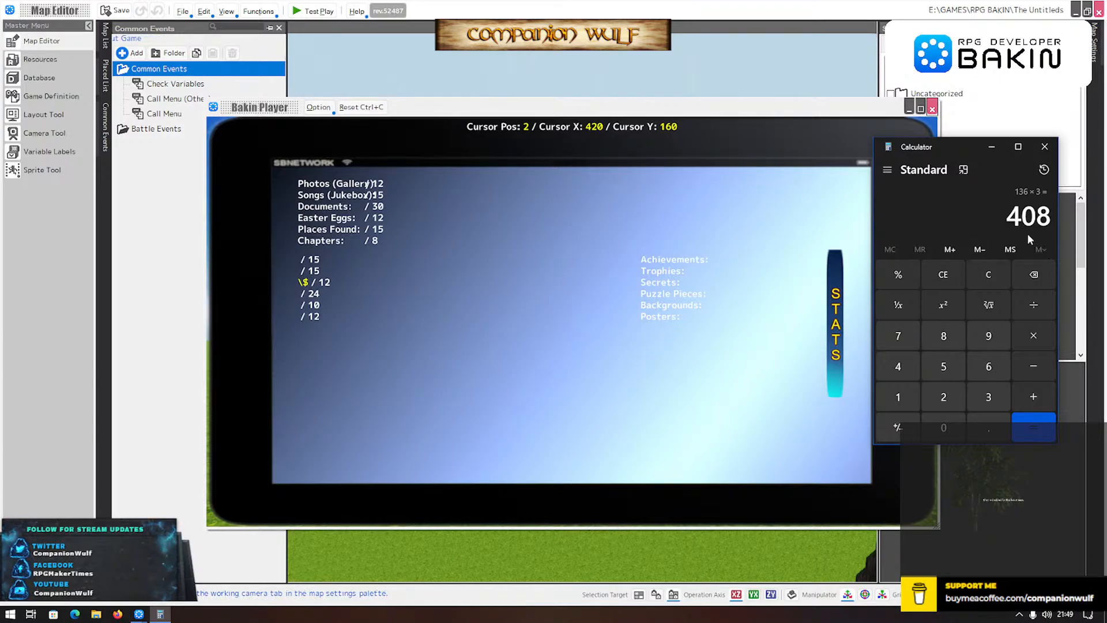
pyautogui.click(888, 170)
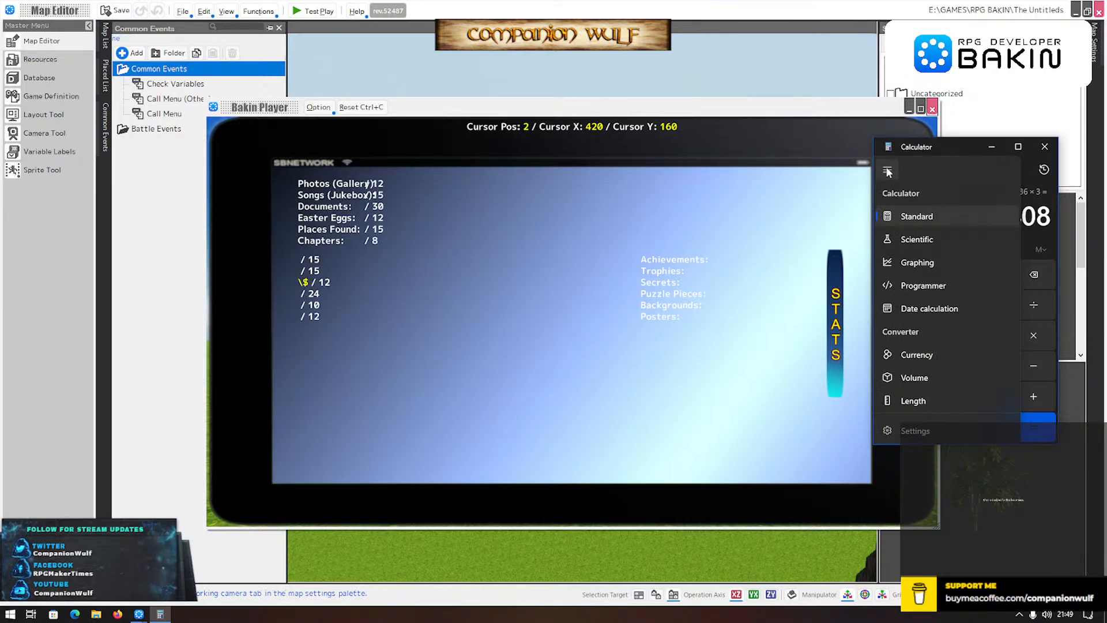
pyautogui.click(888, 171)
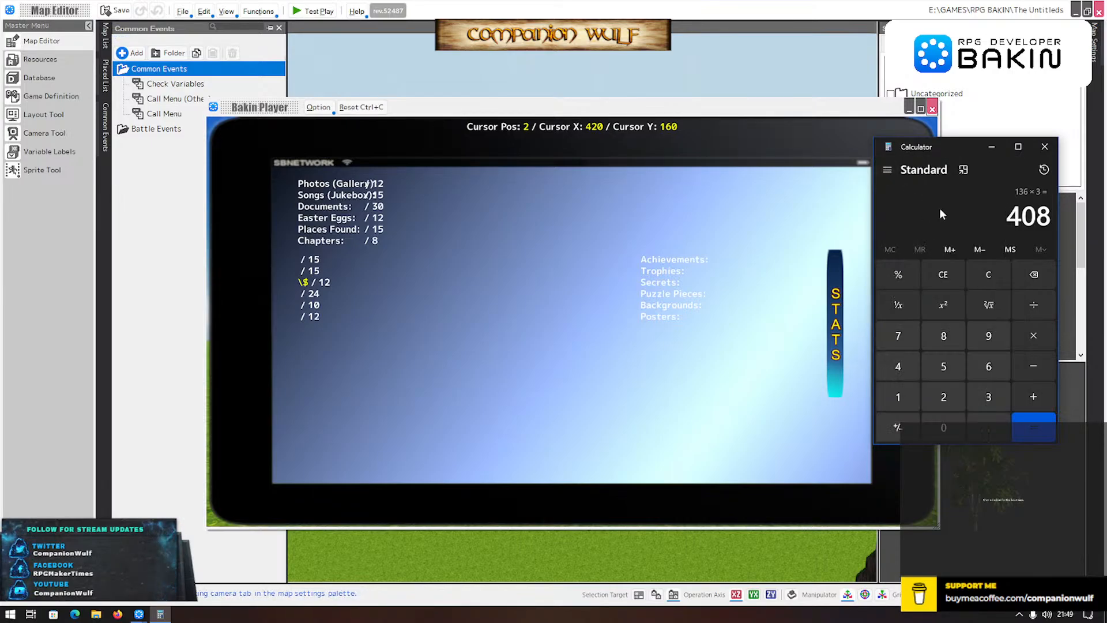
pyautogui.click(1043, 171)
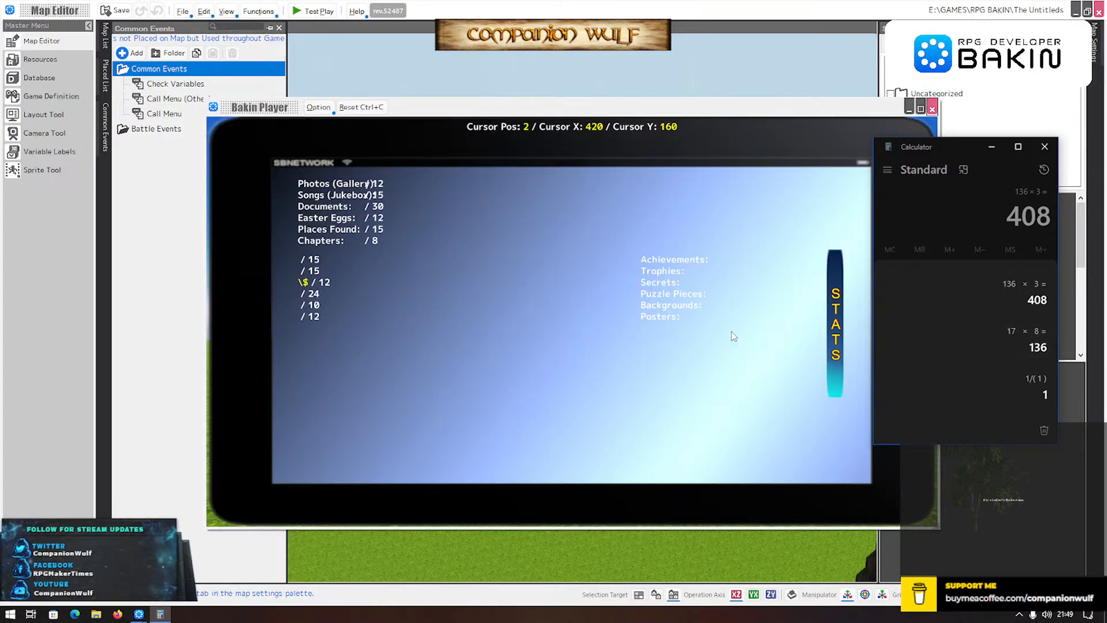
pyautogui.click(1018, 293)
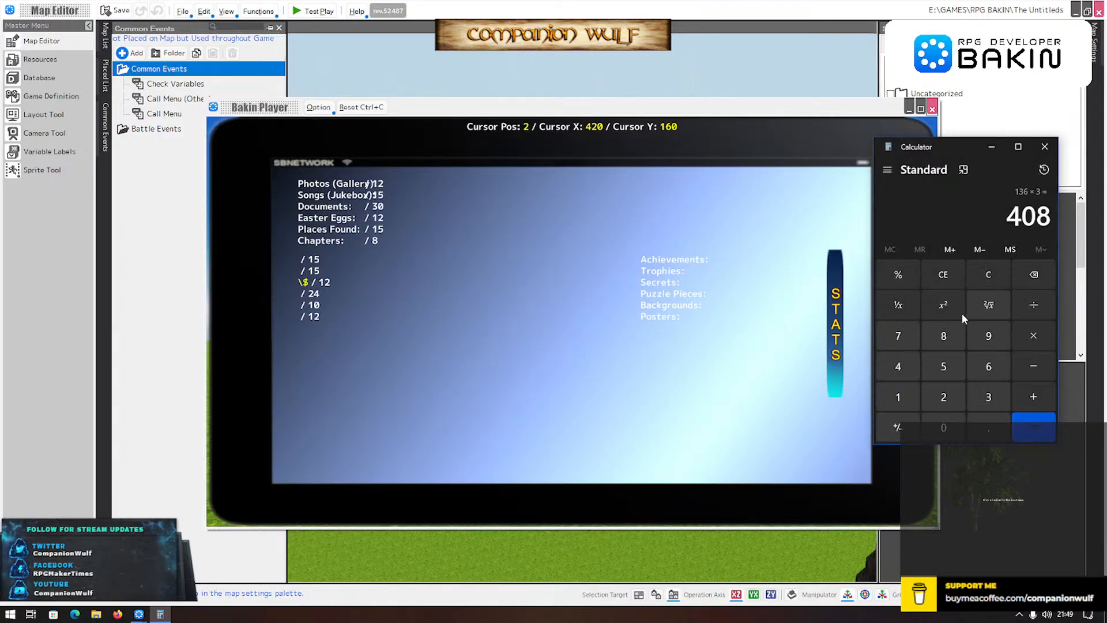
pyautogui.click(896, 390)
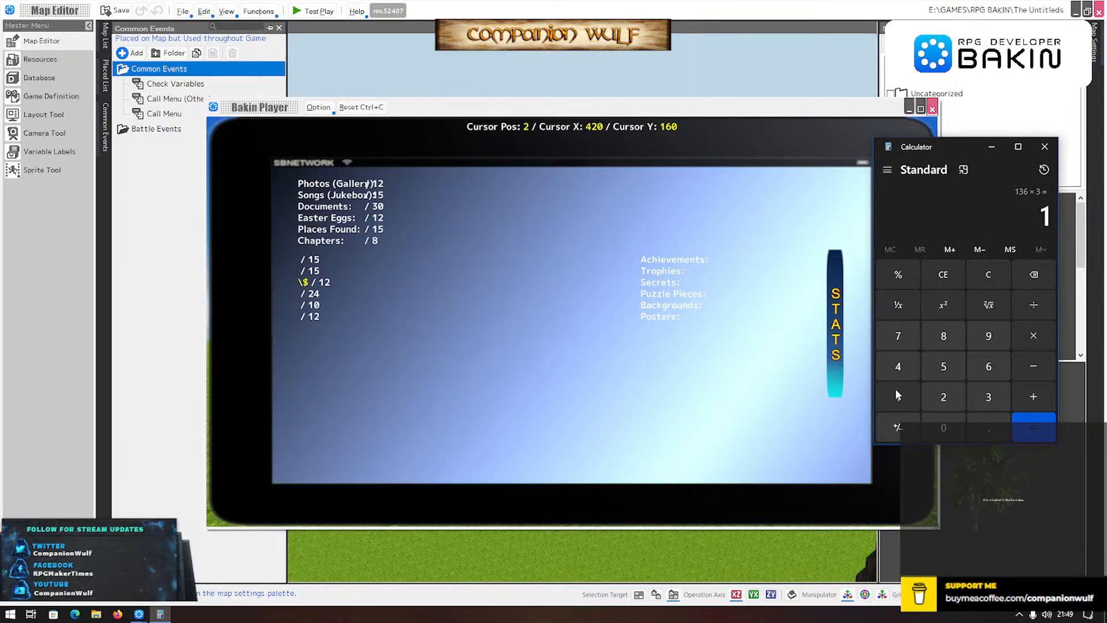
pyautogui.click(903, 335)
pyautogui.click(1033, 336)
pyautogui.click(946, 336)
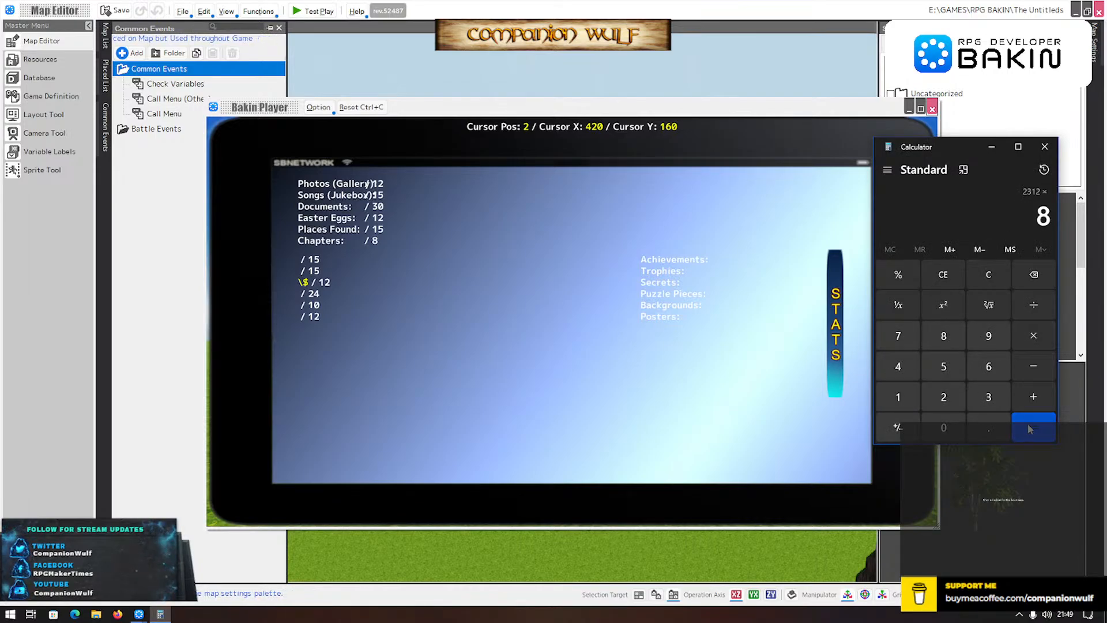
pyautogui.click(1035, 335)
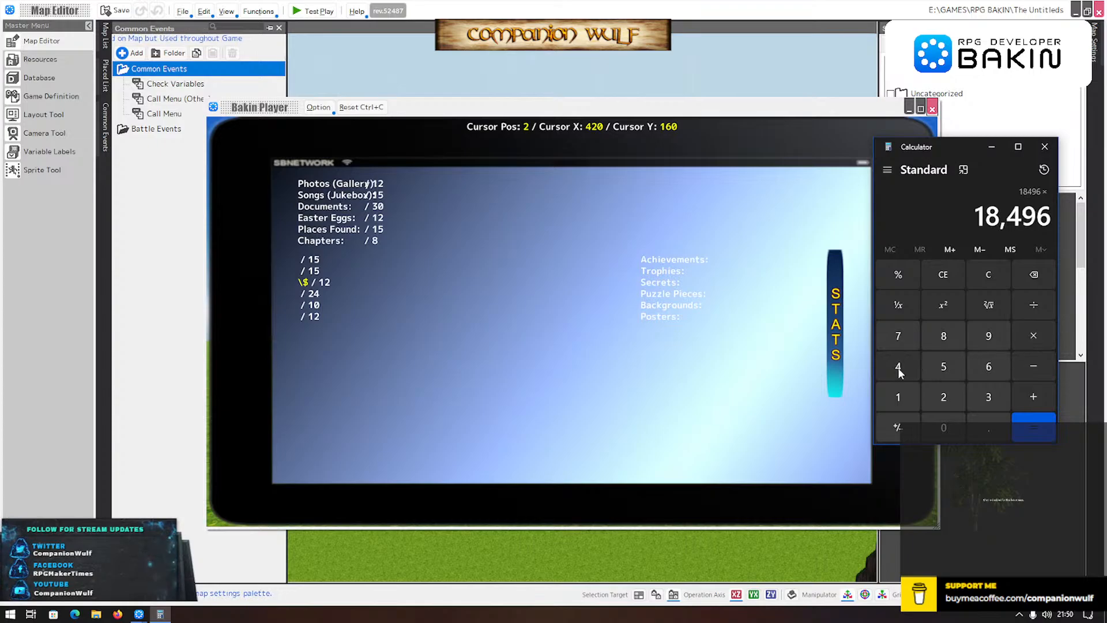
pyautogui.click(898, 366)
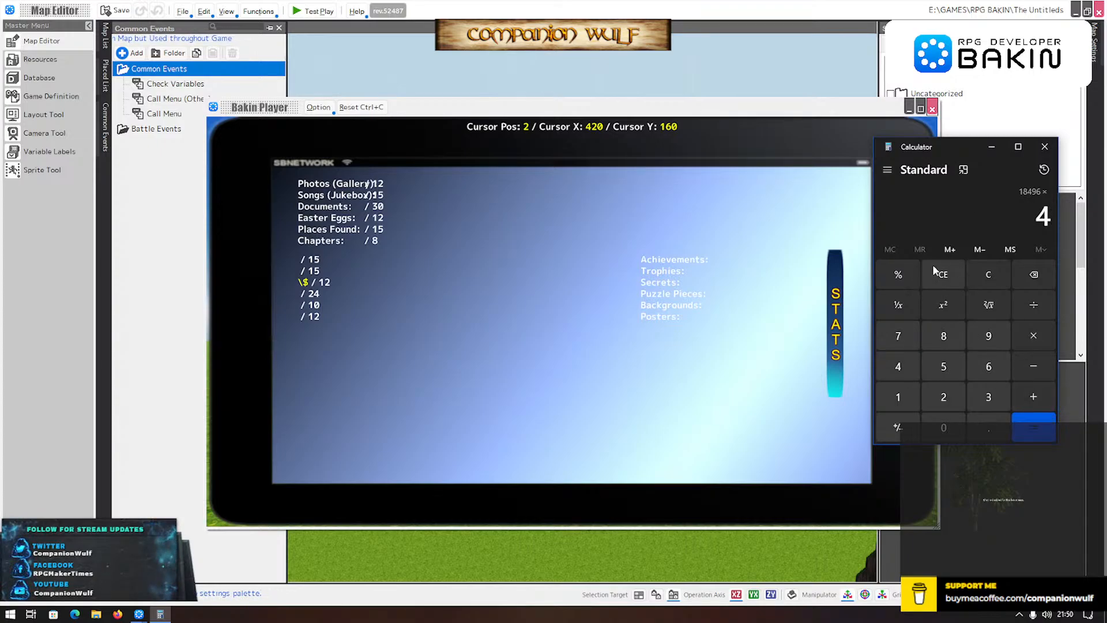
pyautogui.click(943, 275)
pyautogui.click(898, 397)
pyautogui.click(898, 336)
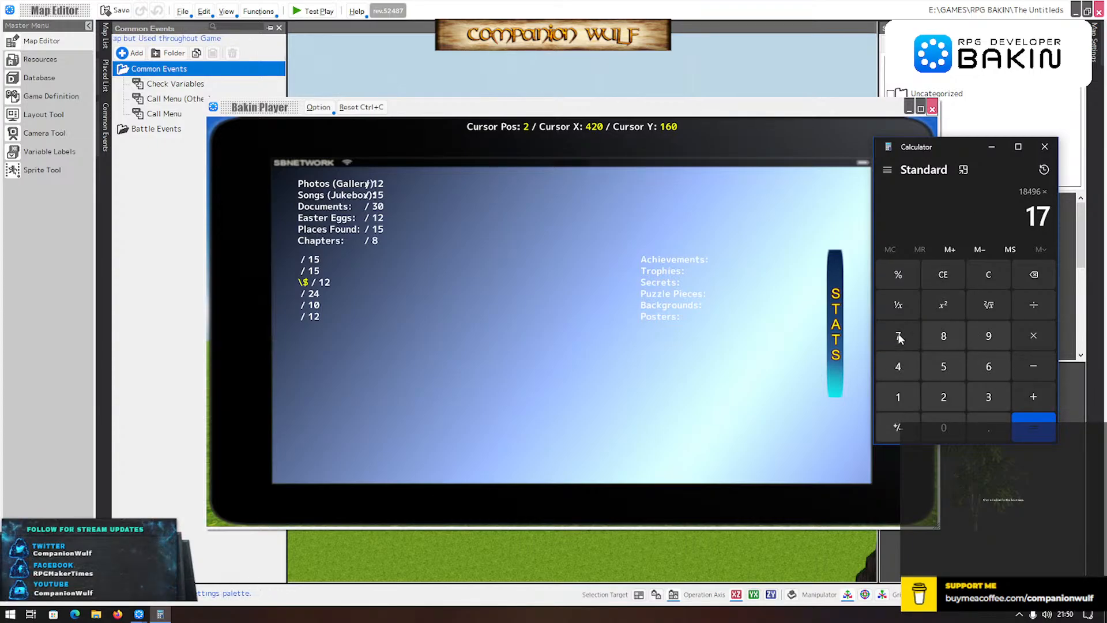
pyautogui.click(1033, 336)
pyautogui.click(948, 329)
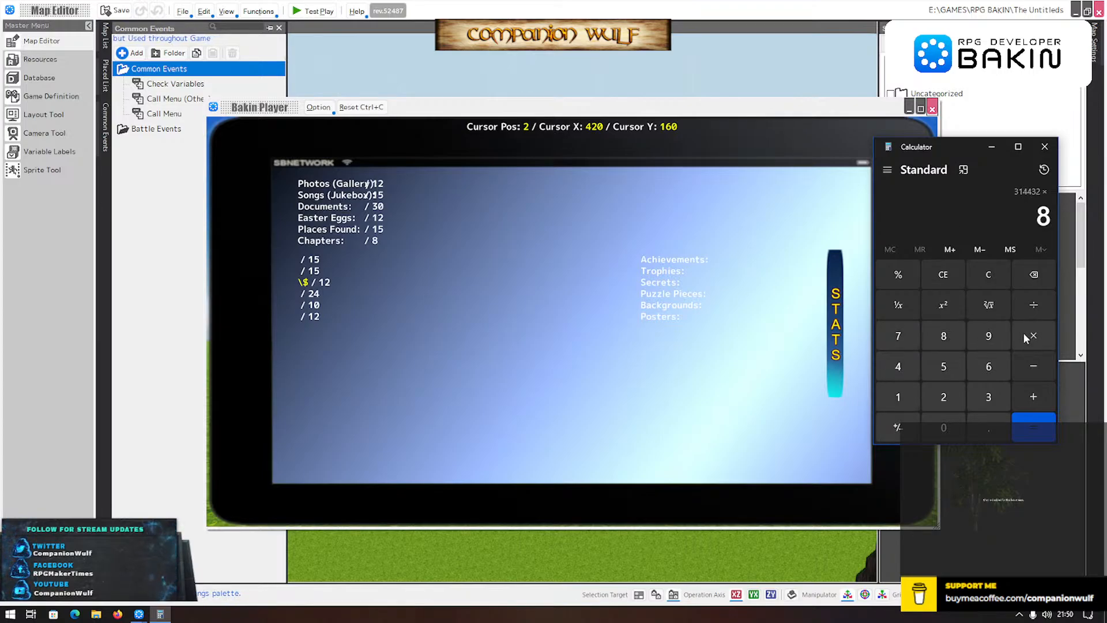
pyautogui.click(1034, 336)
pyautogui.click(917, 369)
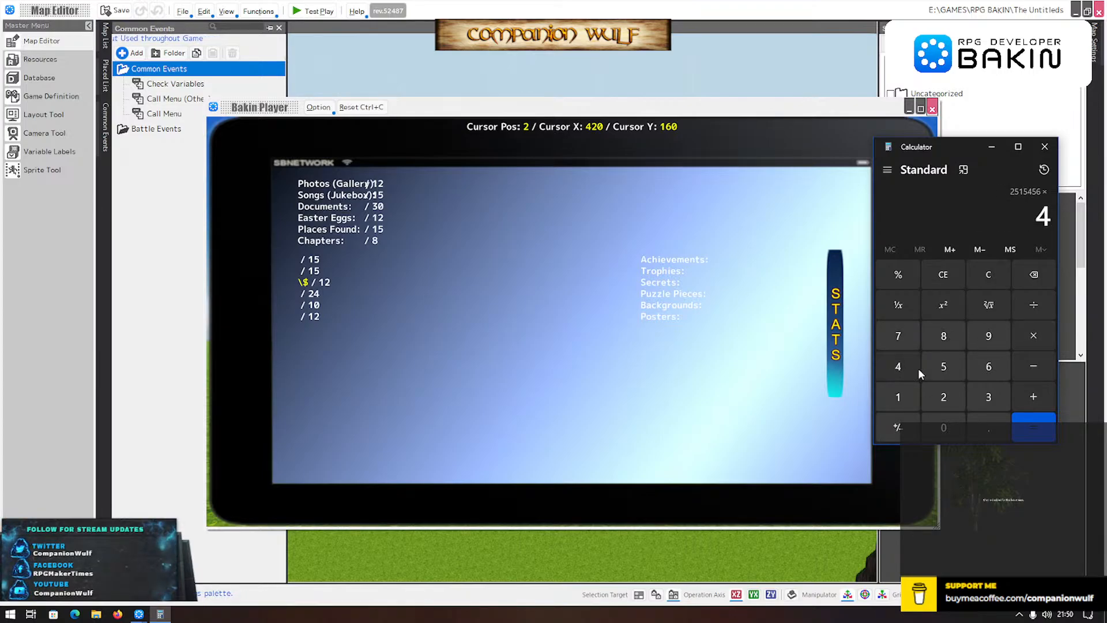
pyautogui.click(944, 280)
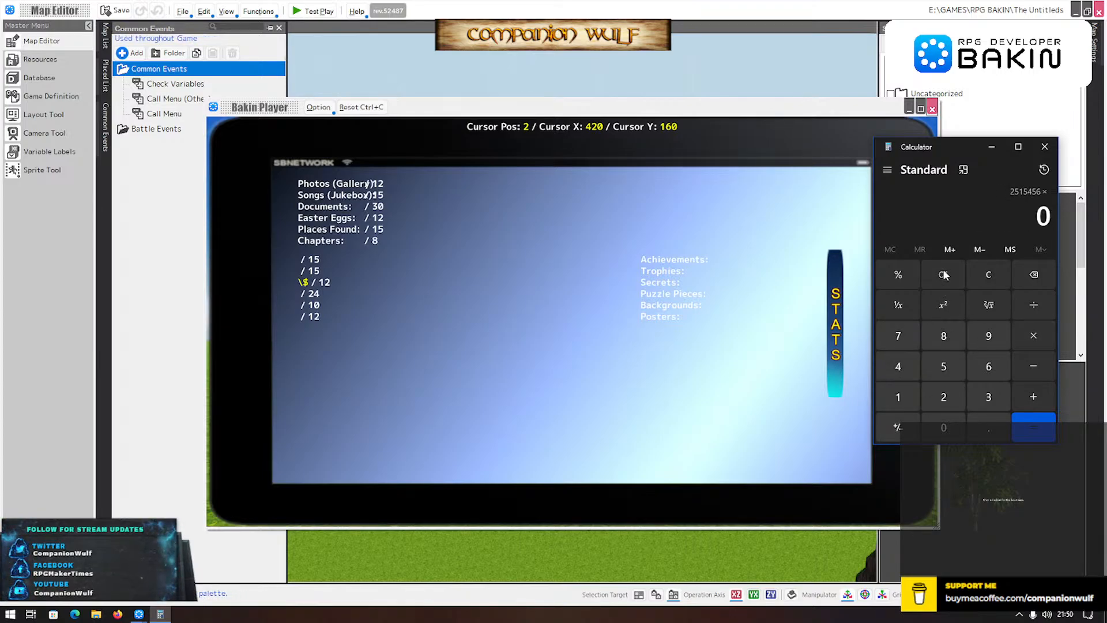
pyautogui.click(898, 396)
pyautogui.click(899, 338)
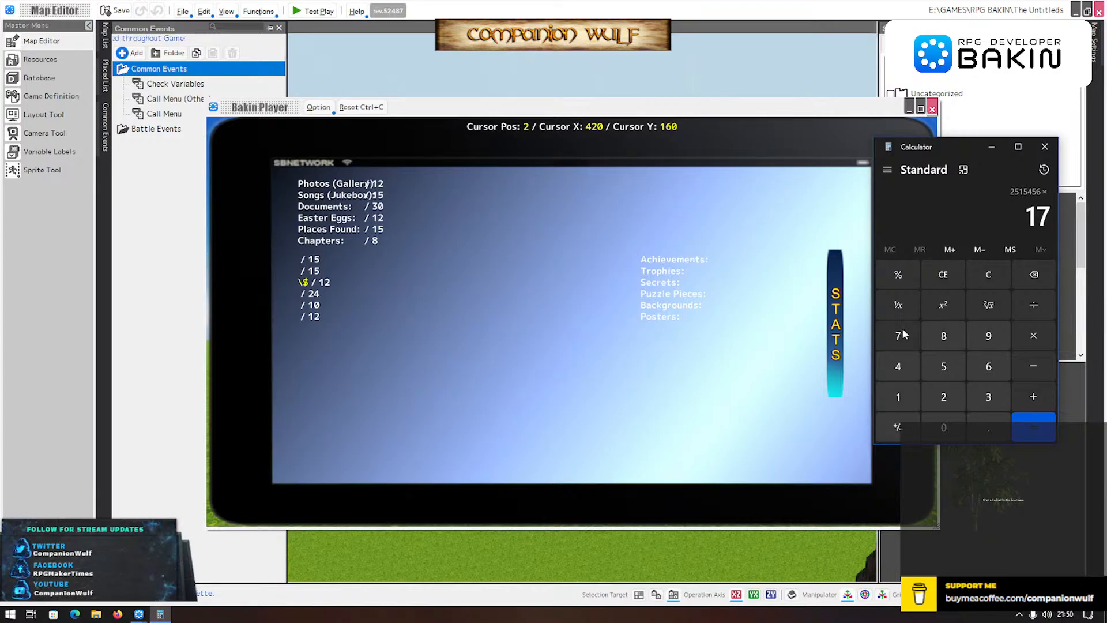
pyautogui.click(1038, 333)
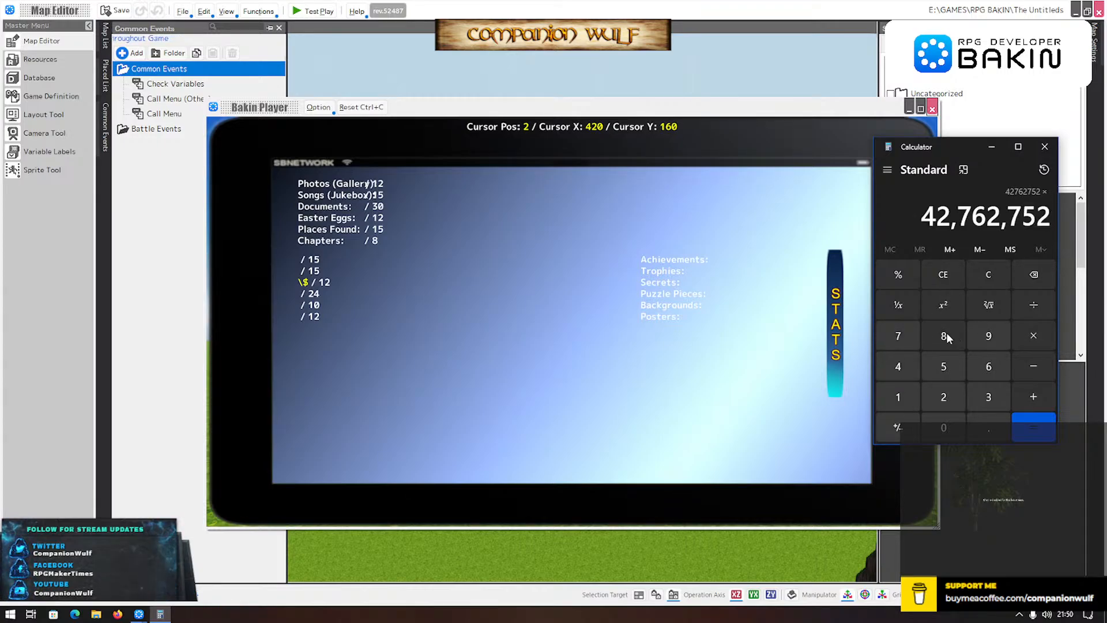
pyautogui.click(1000, 275)
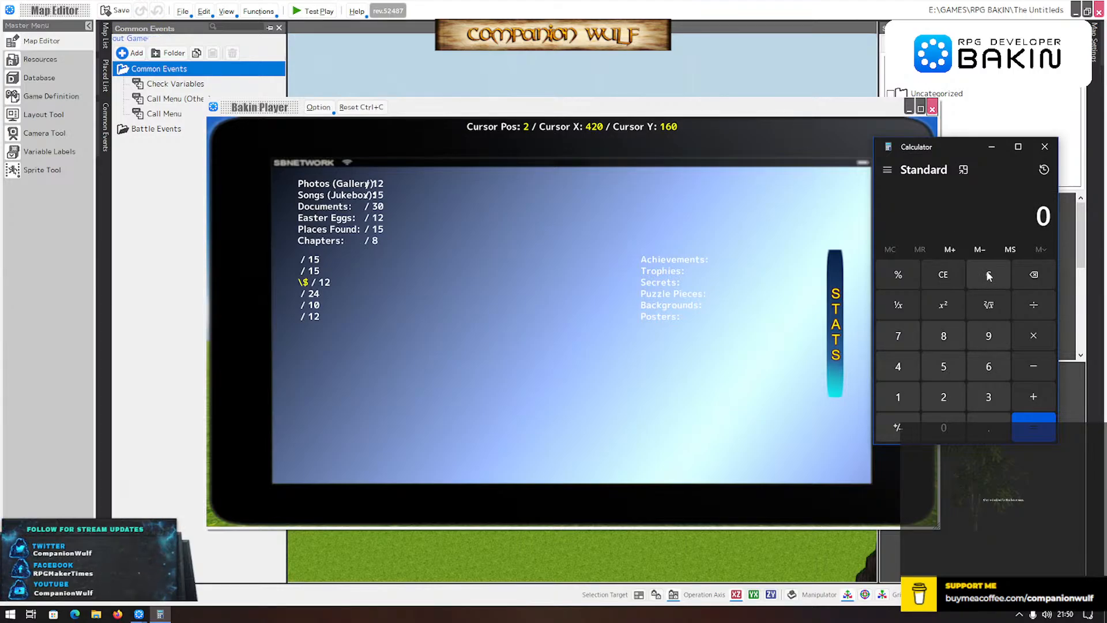
# - Calculate the left value column's new X position as 17 × 8 × 4
pyautogui.click(899, 395)
pyautogui.click(898, 336)
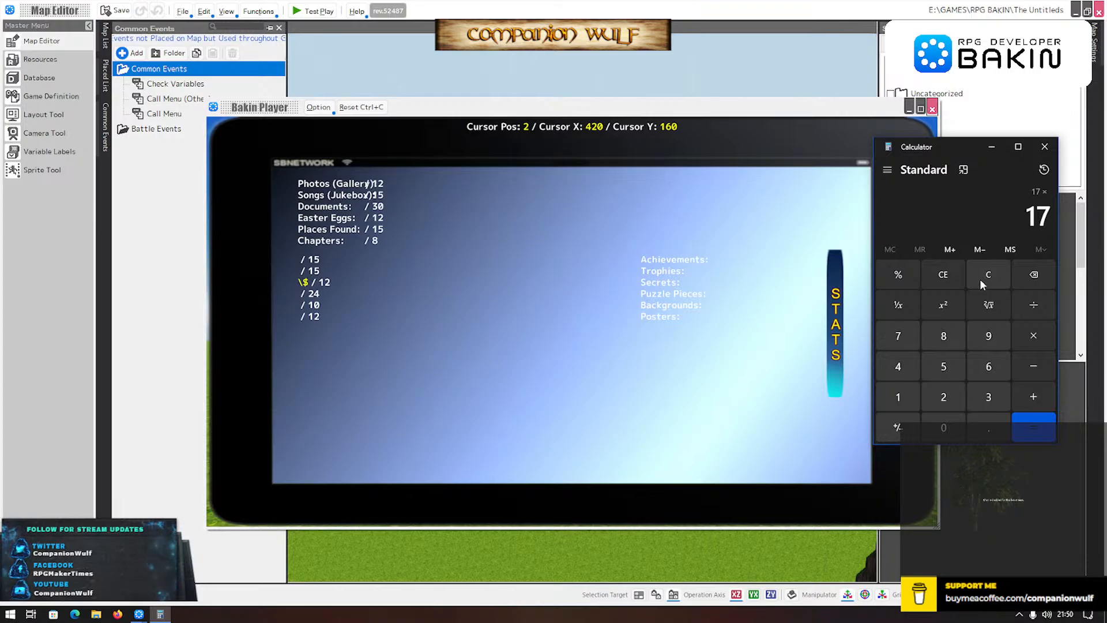
pyautogui.click(946, 331)
pyautogui.click(1025, 327)
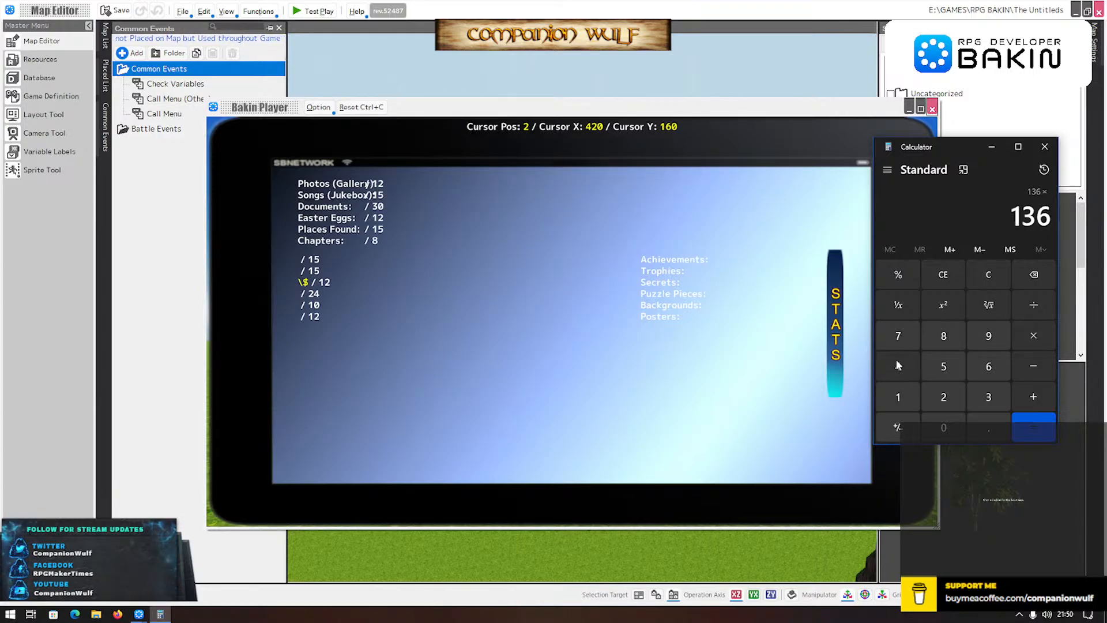
pyautogui.click(897, 360)
pyautogui.click(1041, 434)
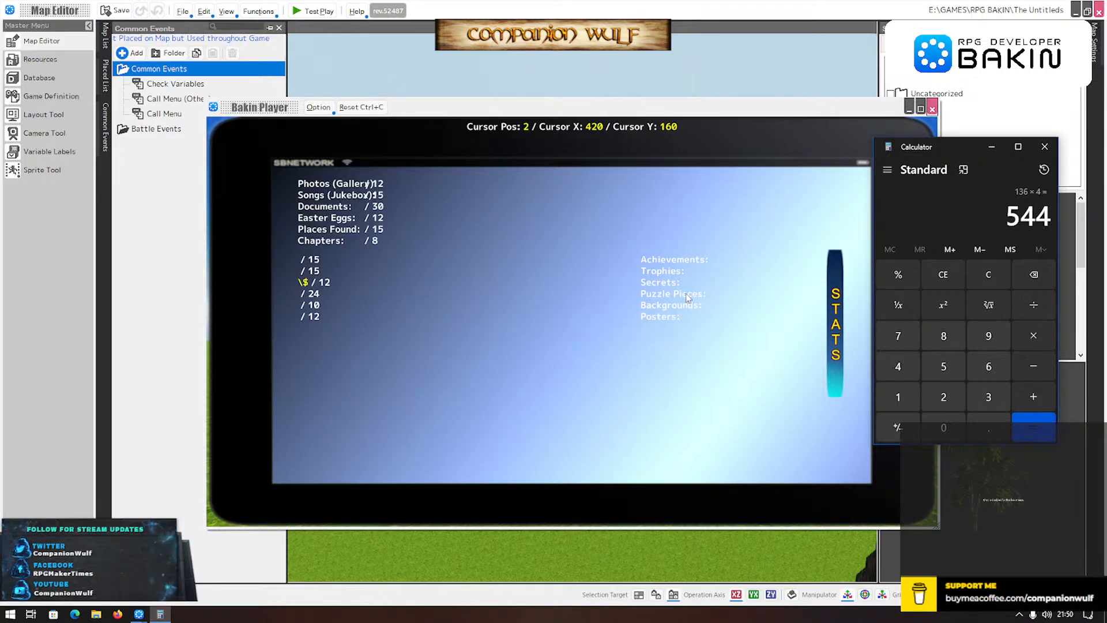
# - End the test play and set the X position of the left column's values string (Image No. 4) on Call Menu's [2] Stats sheet to 544
pyautogui.click(933, 109)
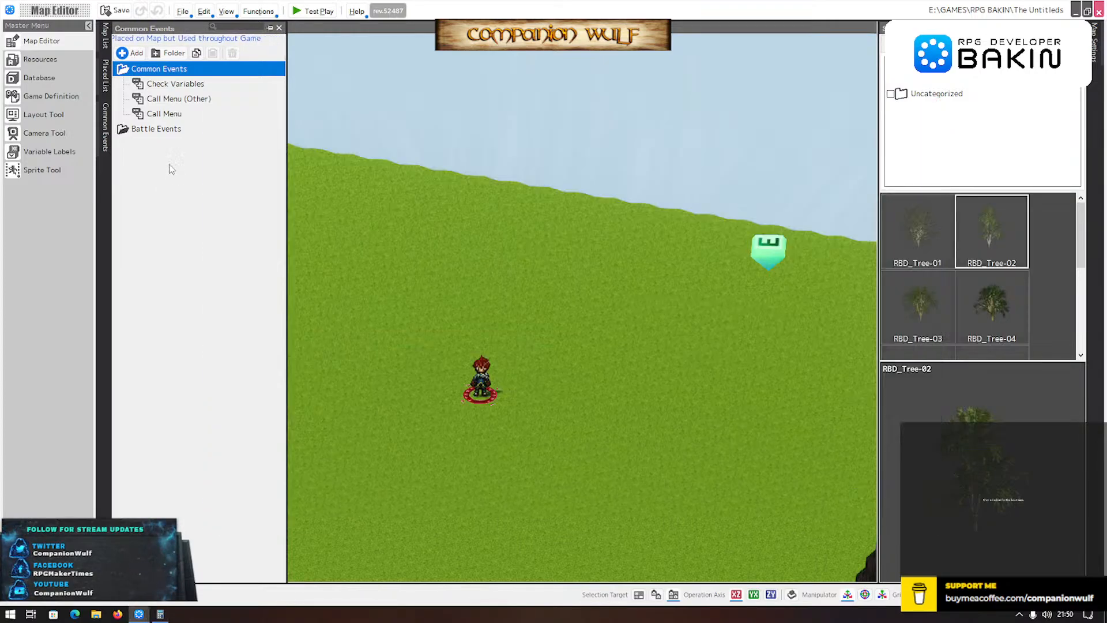
pyautogui.doubleClick(162, 115)
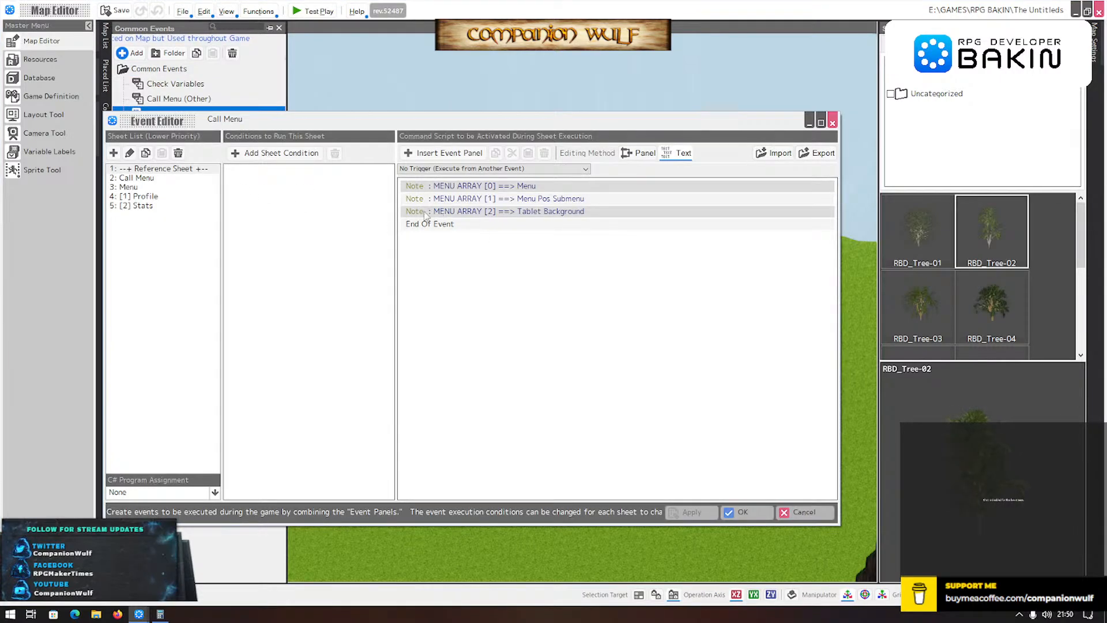
pyautogui.click(145, 206)
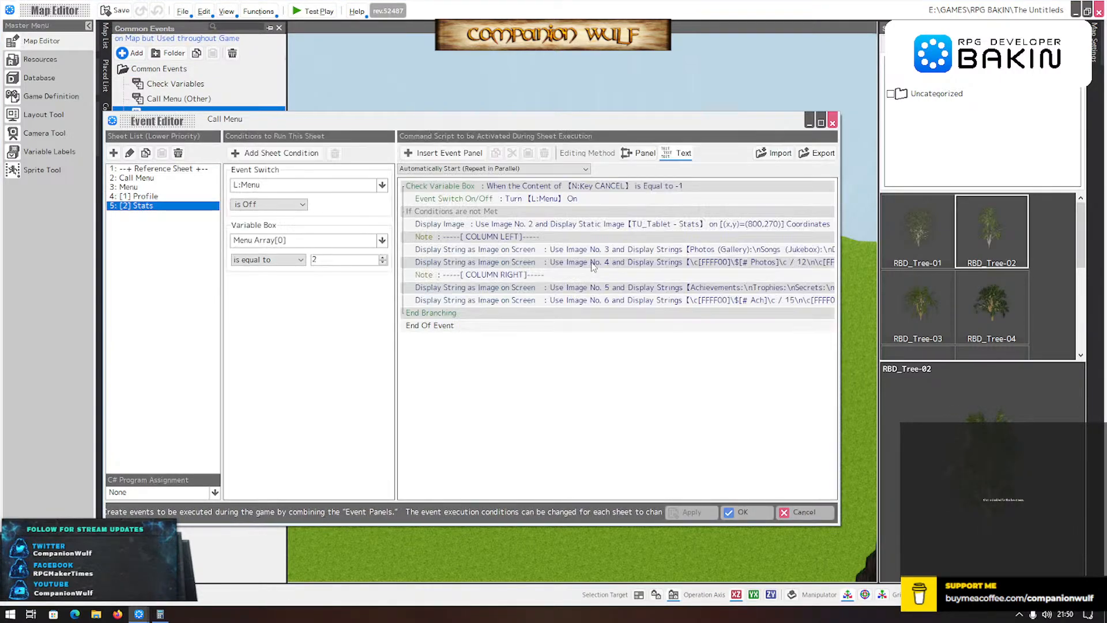
pyautogui.click(588, 263)
pyautogui.doubleClick(590, 263)
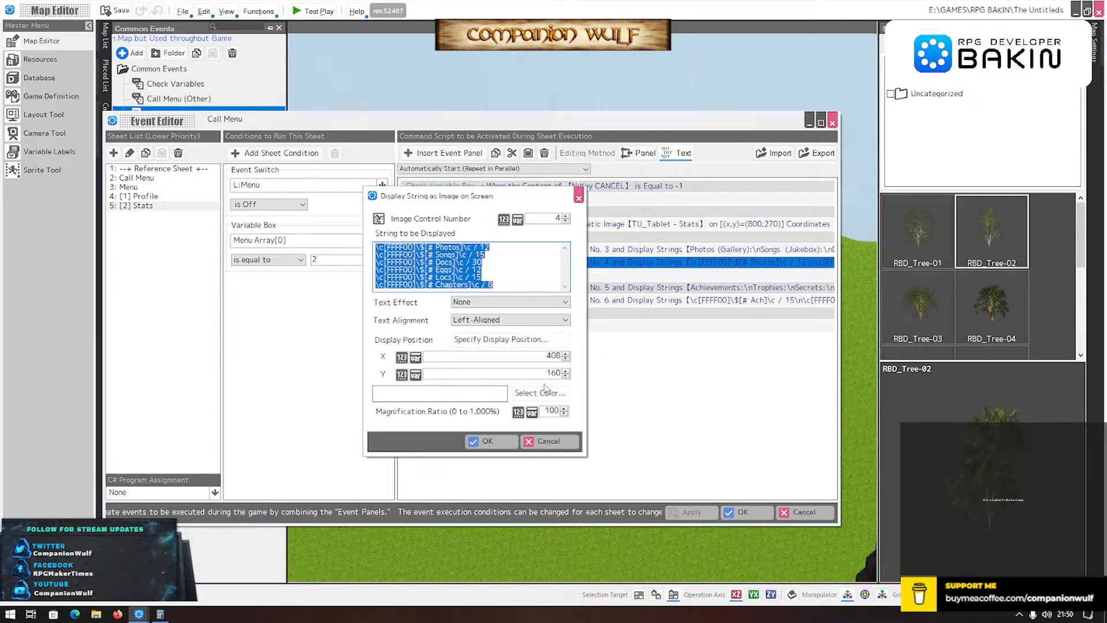
pyautogui.click(562, 356)
pyautogui.write('544')
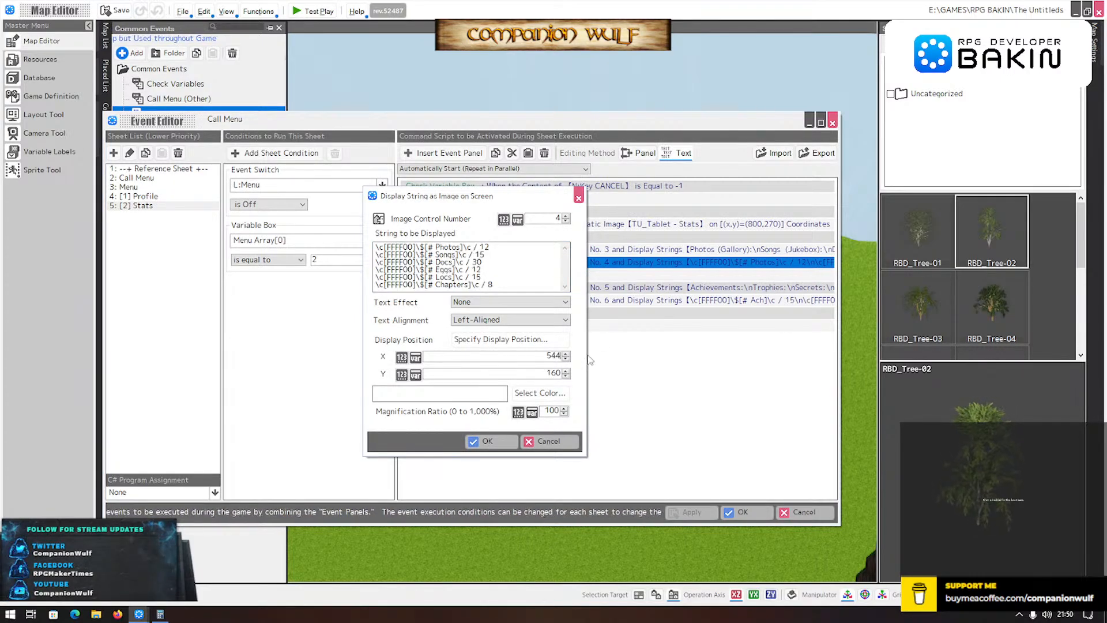
pyautogui.click(485, 441)
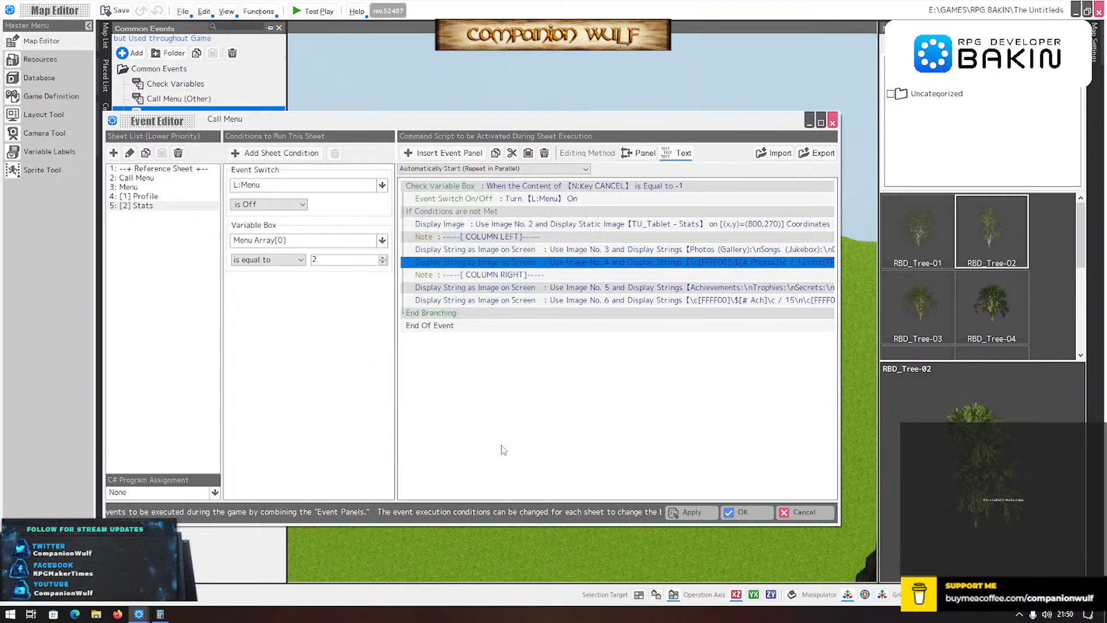
# - Accept the Call Menu event changes and test play the game, opening Stats to check the left column's spacing
pyautogui.click(743, 513)
pyautogui.click(302, 12)
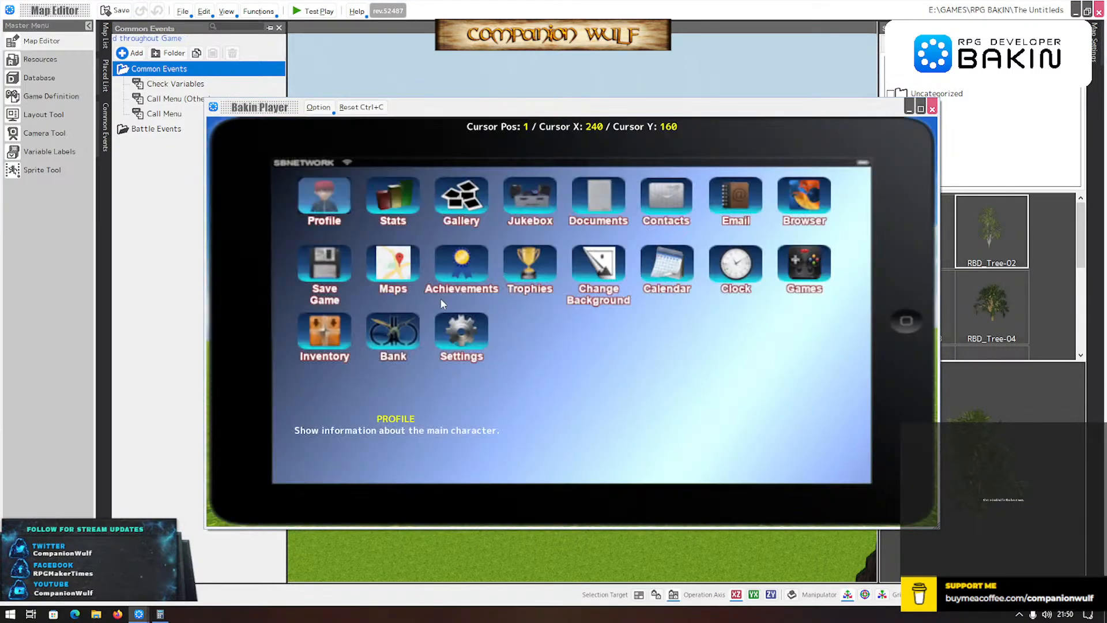
pyautogui.press('Right')
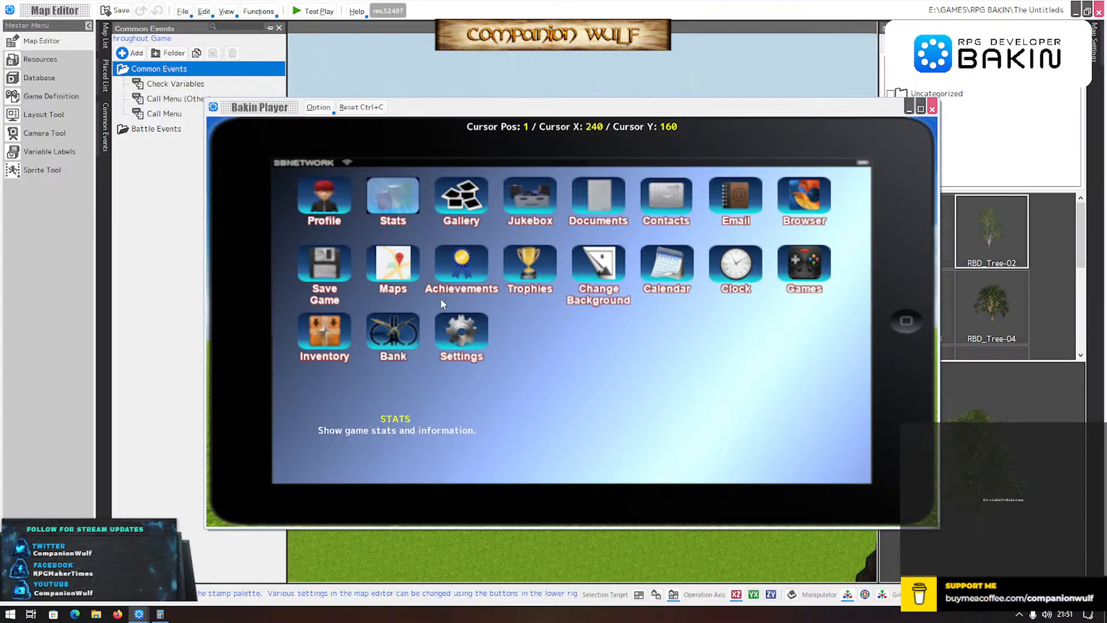
pyautogui.press('Right')
pyautogui.press('Return')
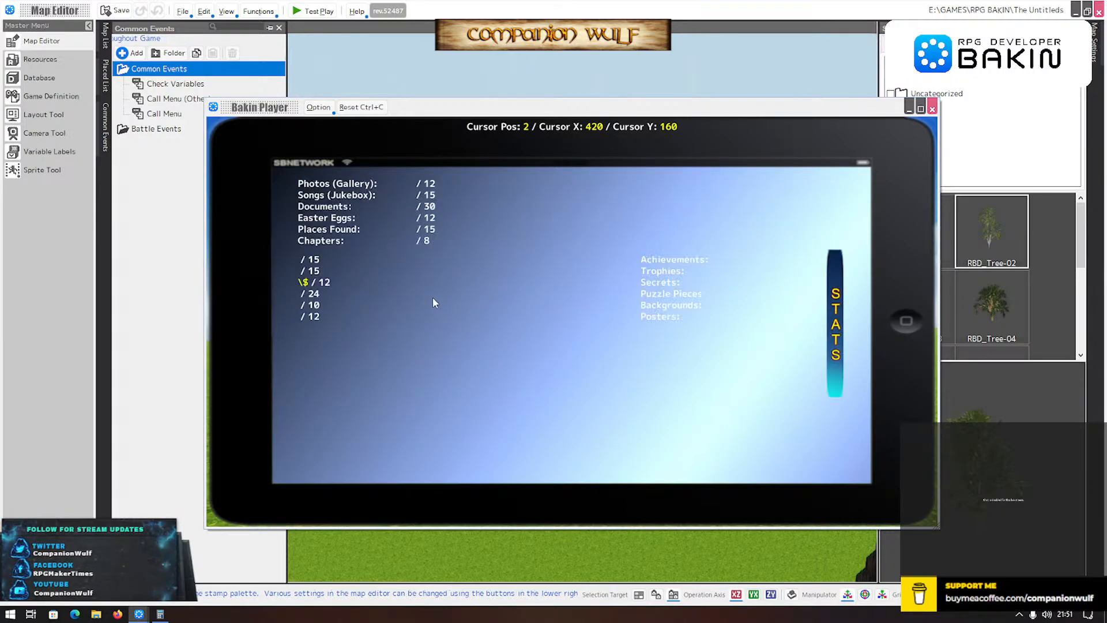